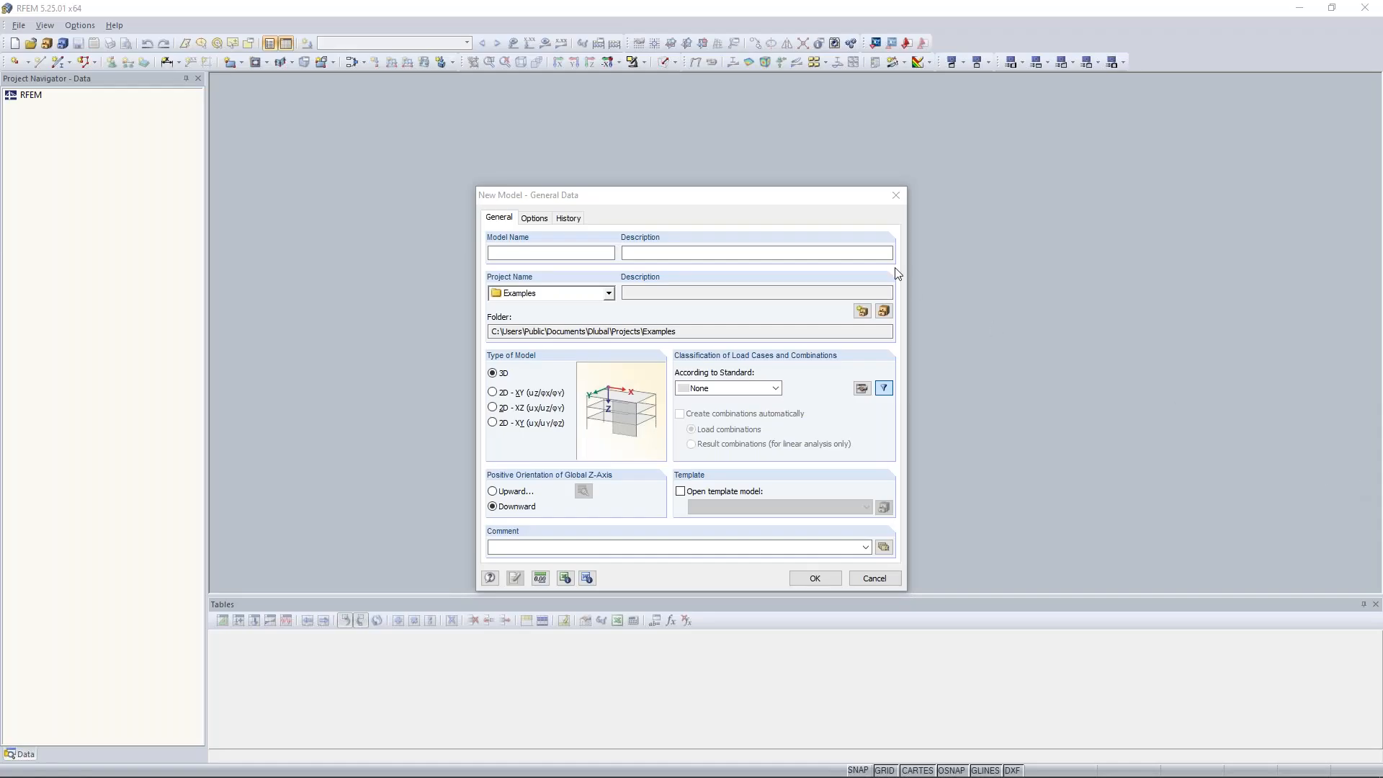
pyautogui.moveTo(648, 196); pyautogui.dragTo(605, 137)
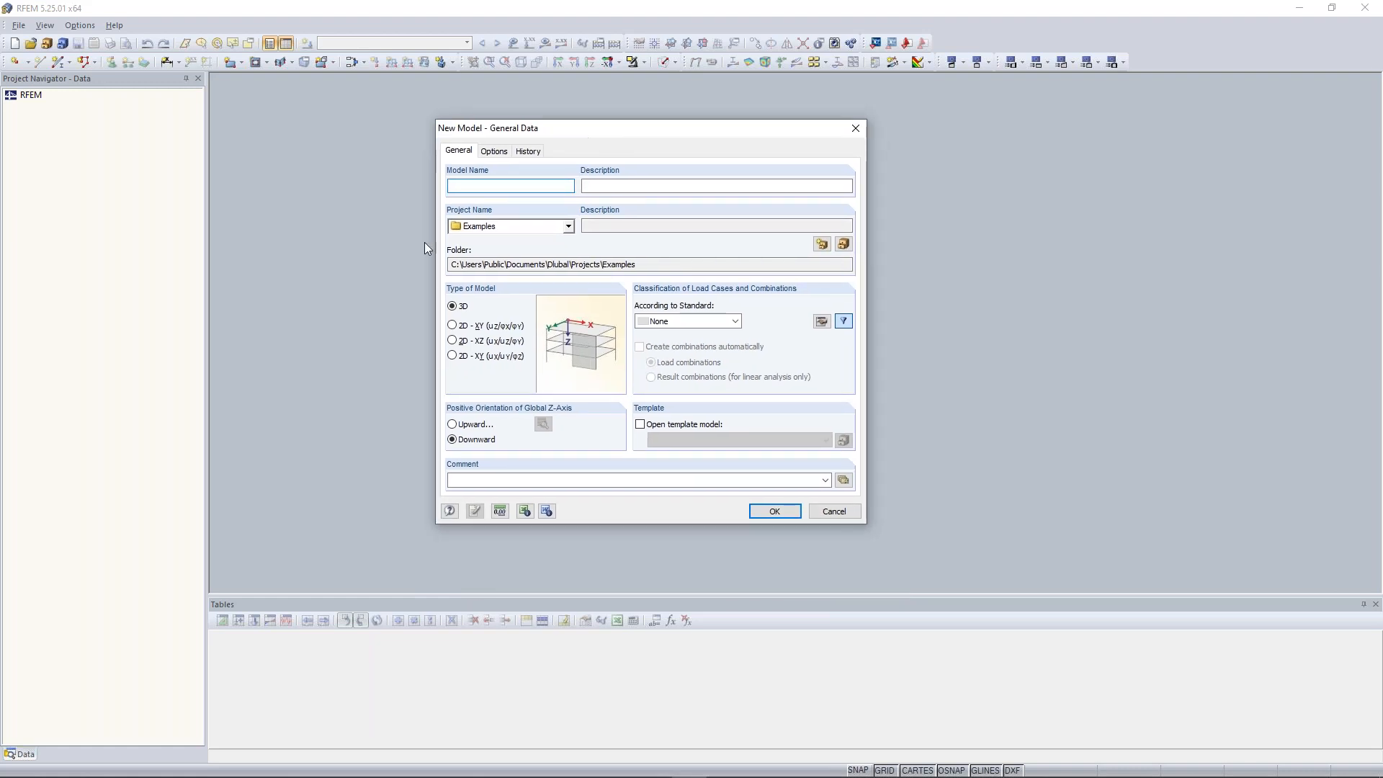
pyautogui.moveTo(511, 134); pyautogui.dragTo(526, 149)
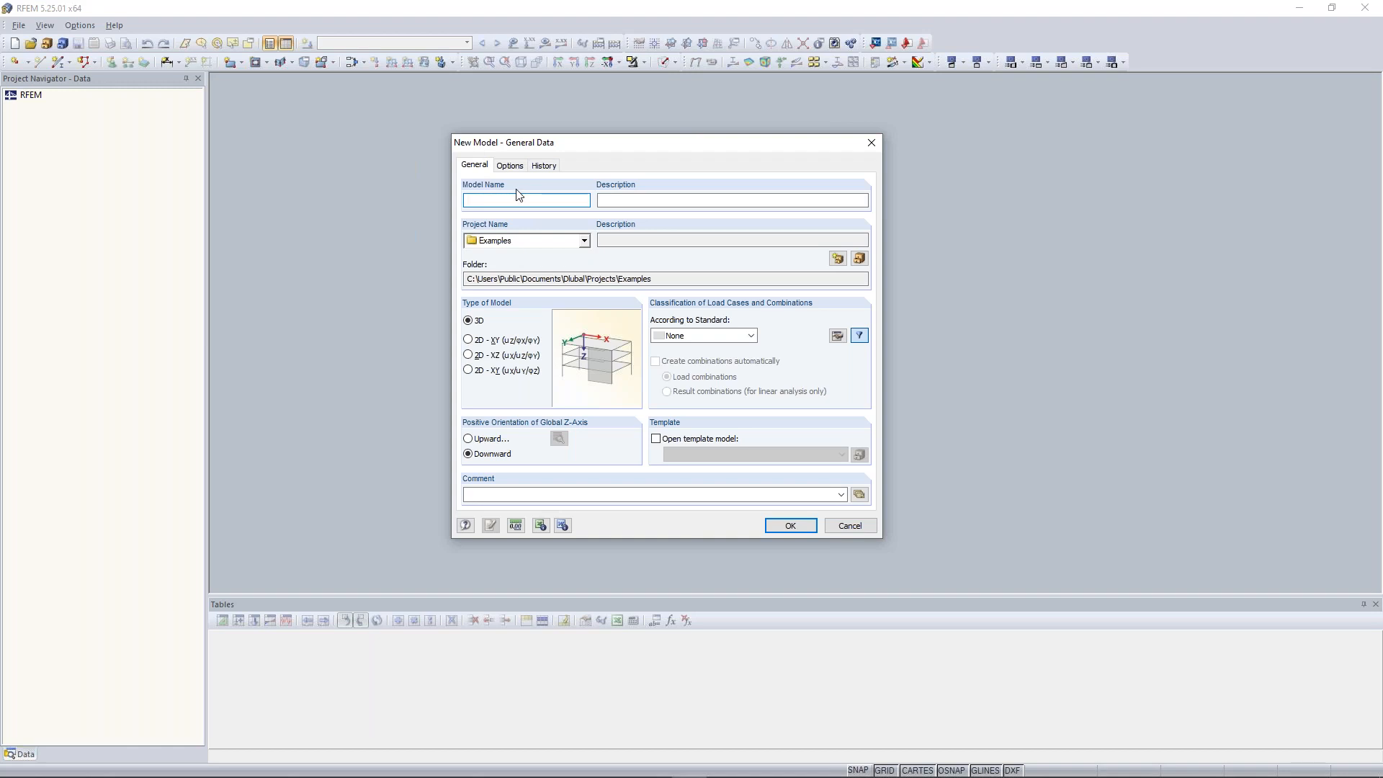
pyautogui.click(870, 143)
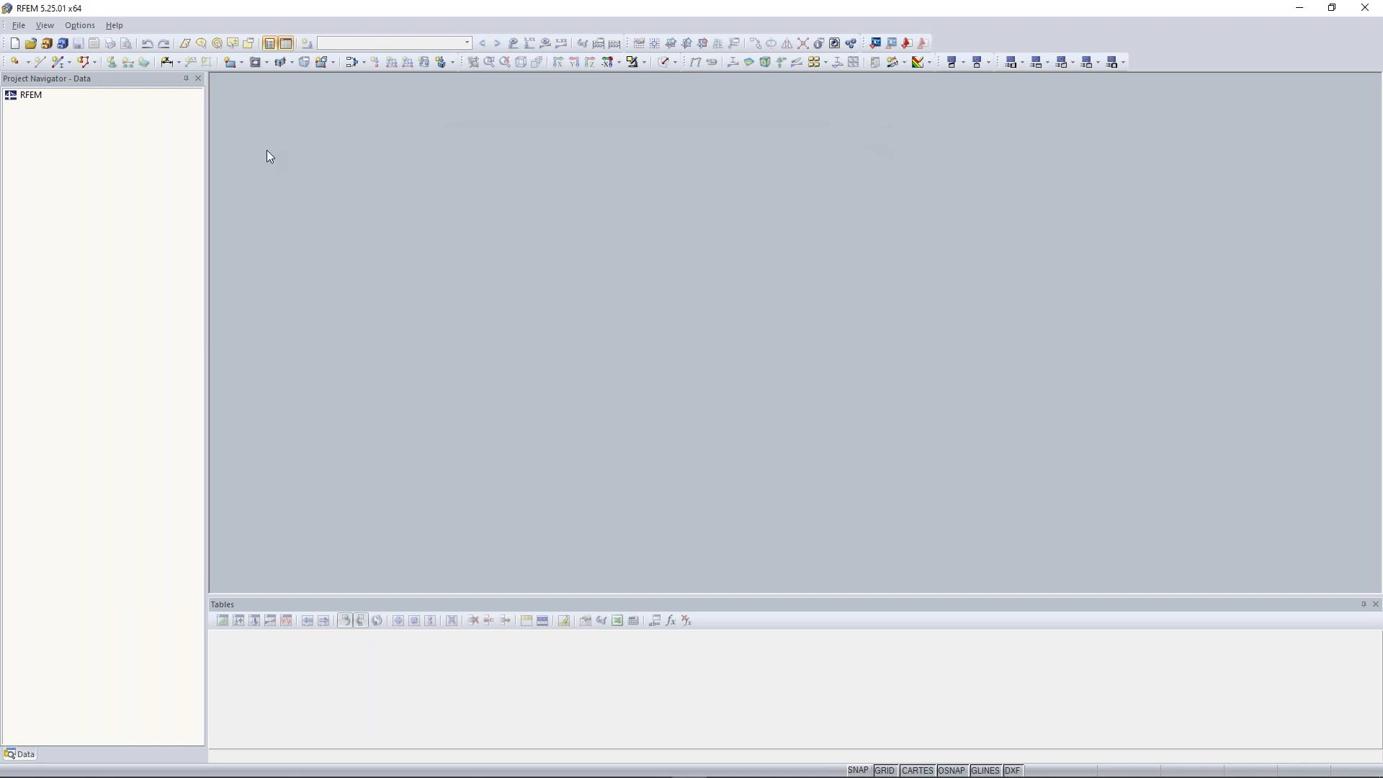
pyautogui.click(20, 29)
pyautogui.click(117, 29)
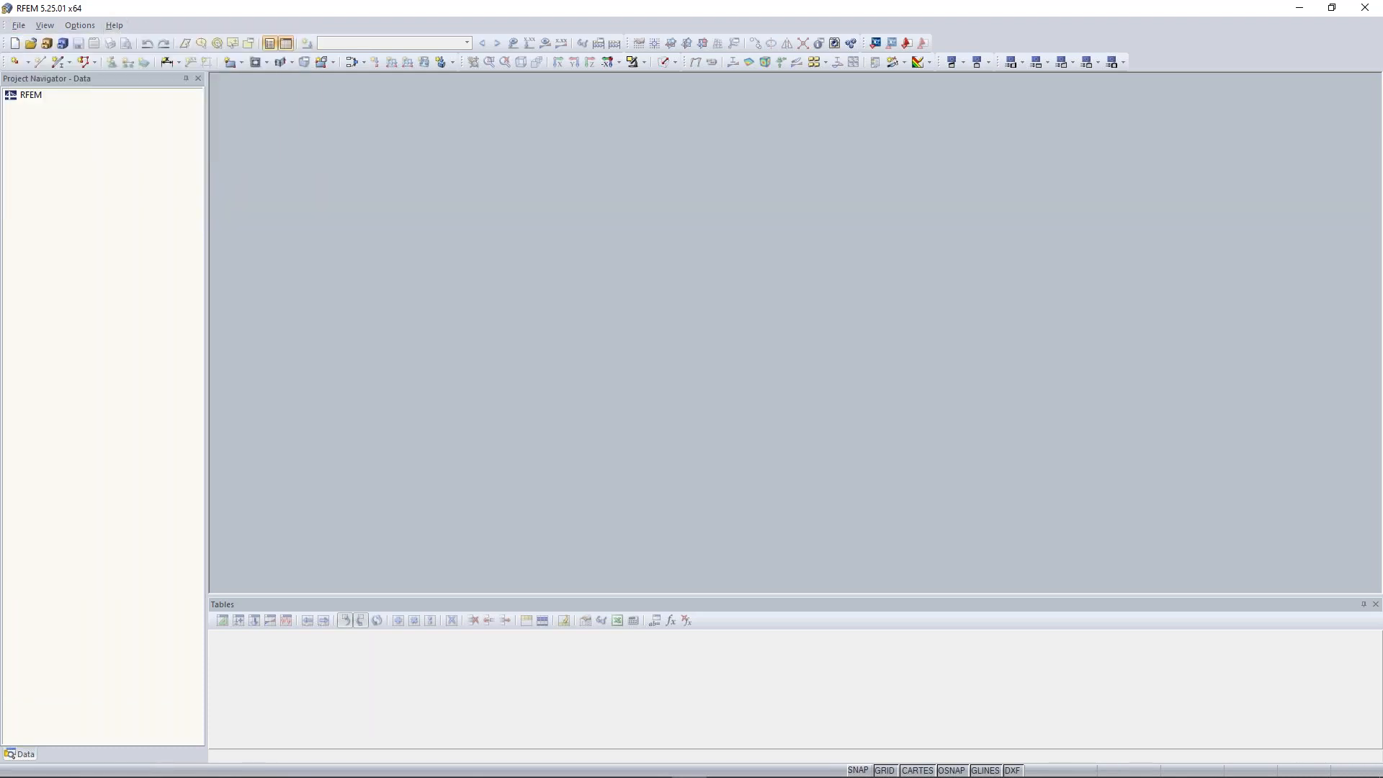
pyautogui.click(20, 29)
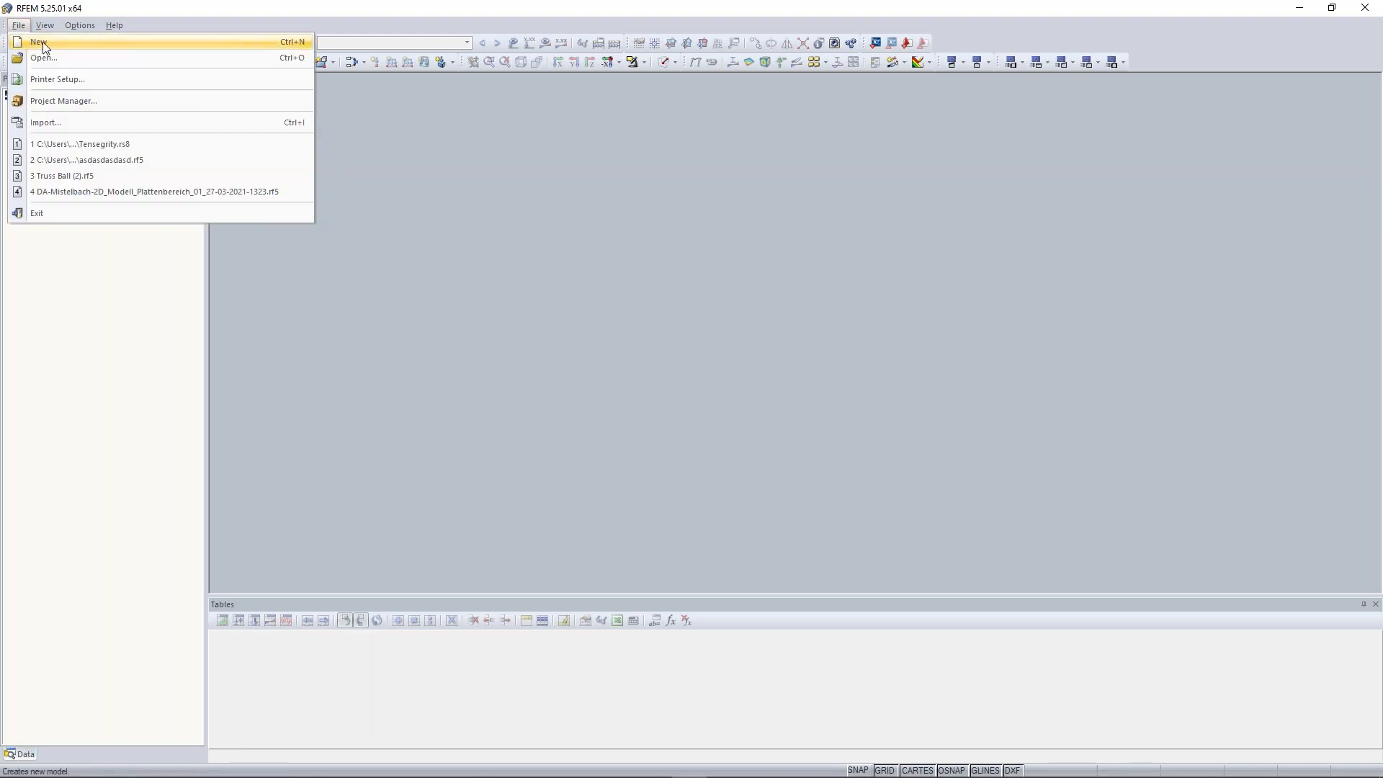
pyautogui.click(155, 28)
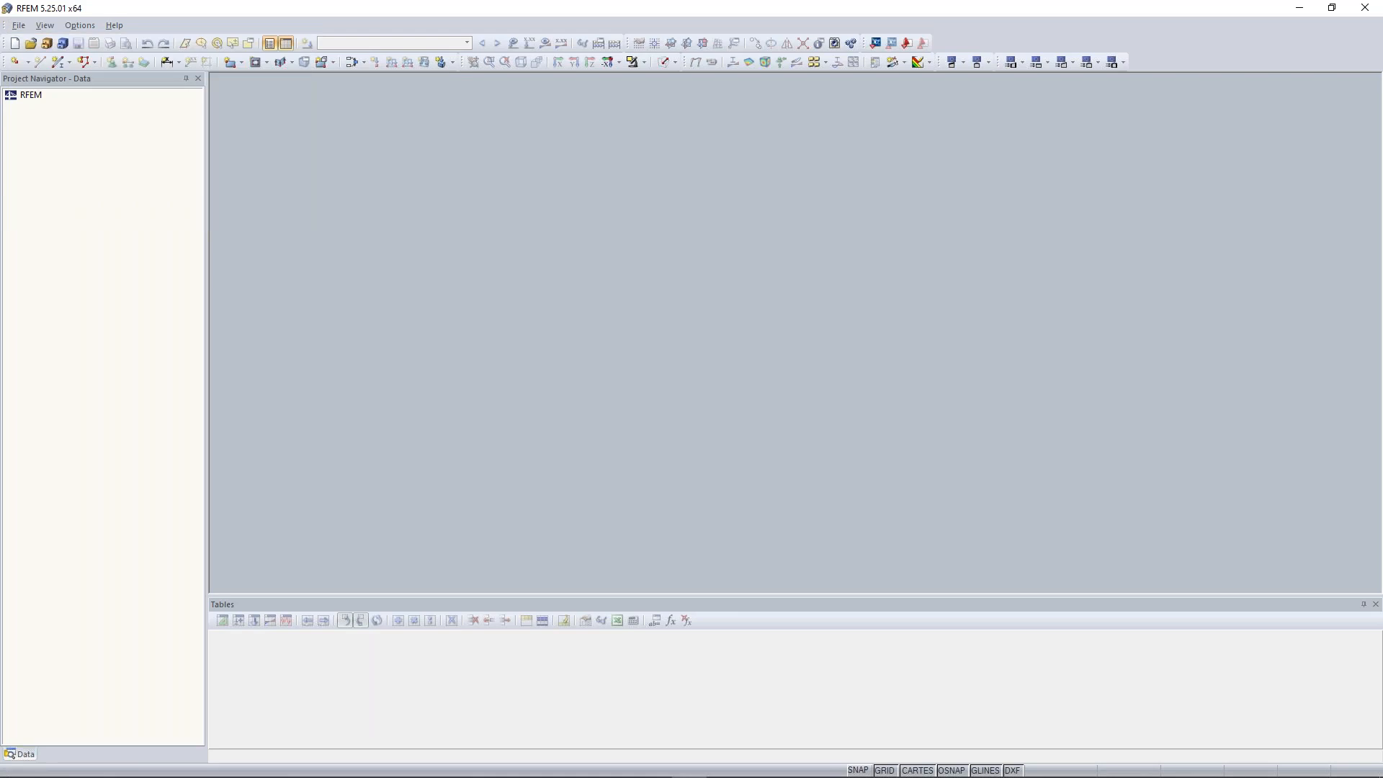
# Start a new model and enter the model name Continous Plate 01
pyautogui.click(14, 45)
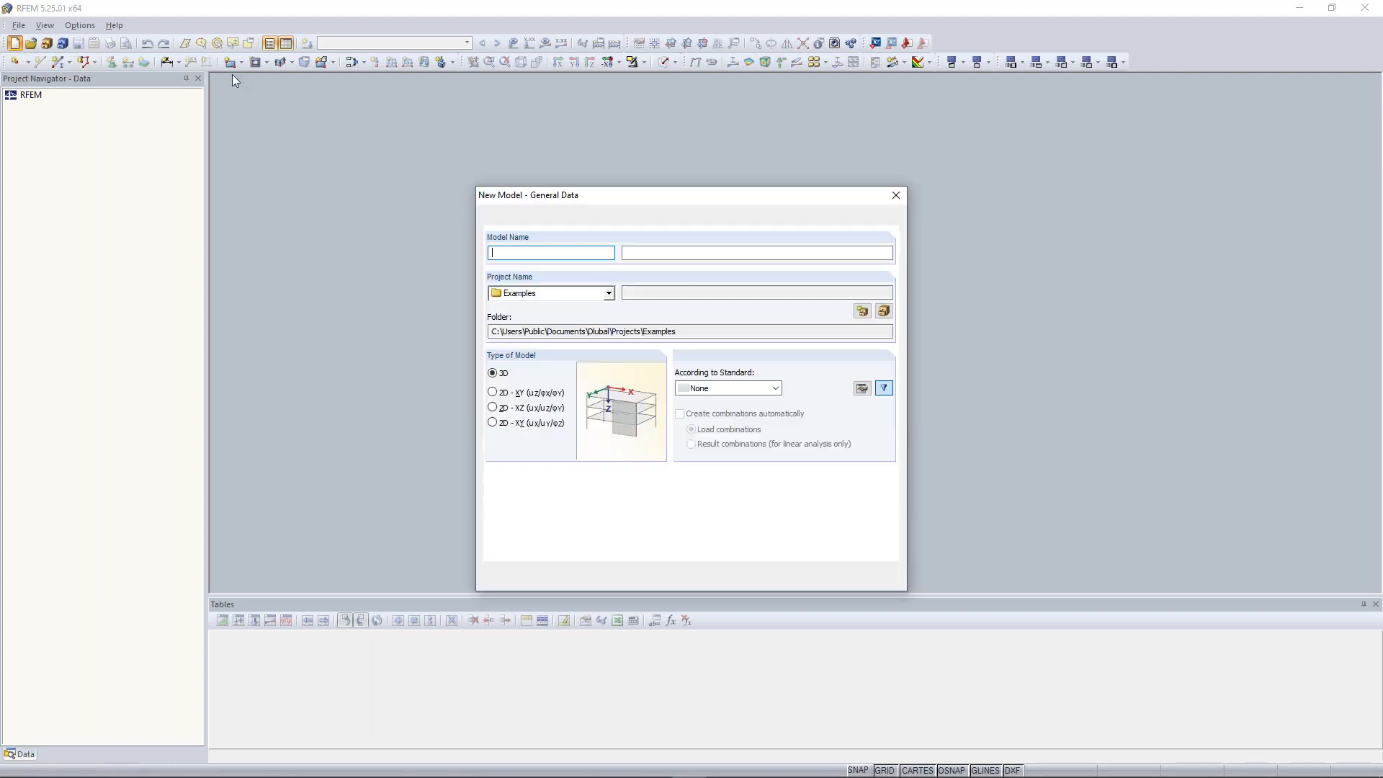
pyautogui.moveTo(676, 200); pyautogui.dragTo(654, 178)
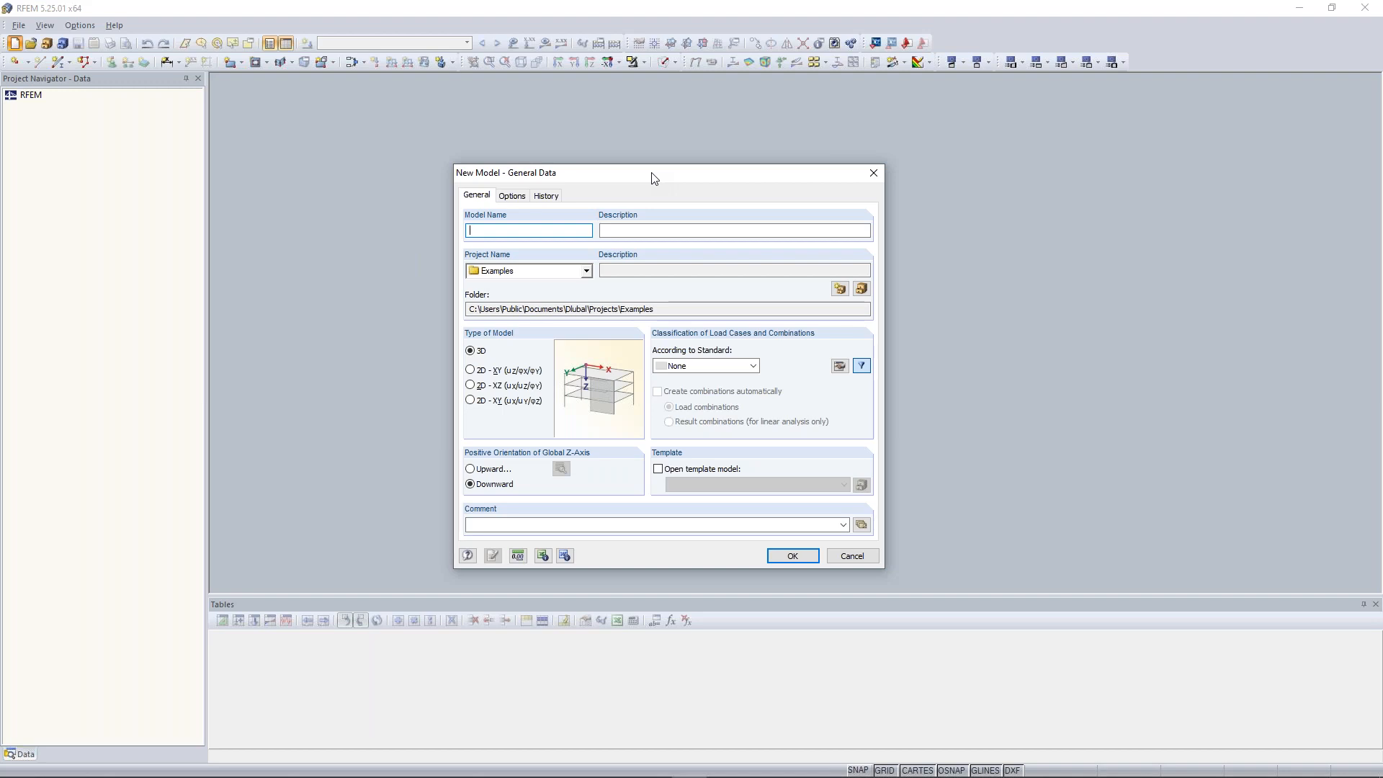
pyautogui.write('Conti')
pyautogui.write('niou')
pyautogui.press('BackSpace')
pyautogui.press('BackSpace')
pyautogui.write('ous Plate 01')
# Browse the project folders available under the Examples project
pyautogui.click(586, 271)
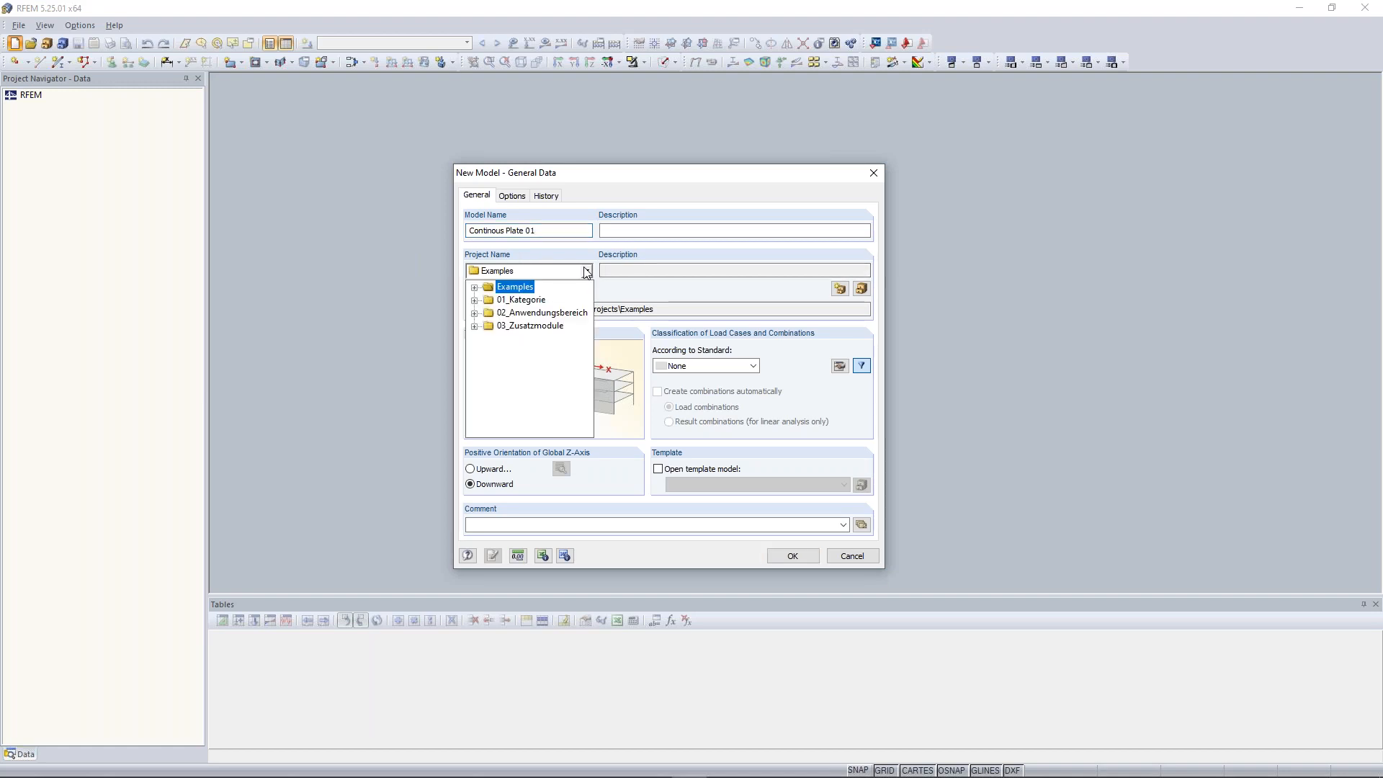
pyautogui.click(530, 262)
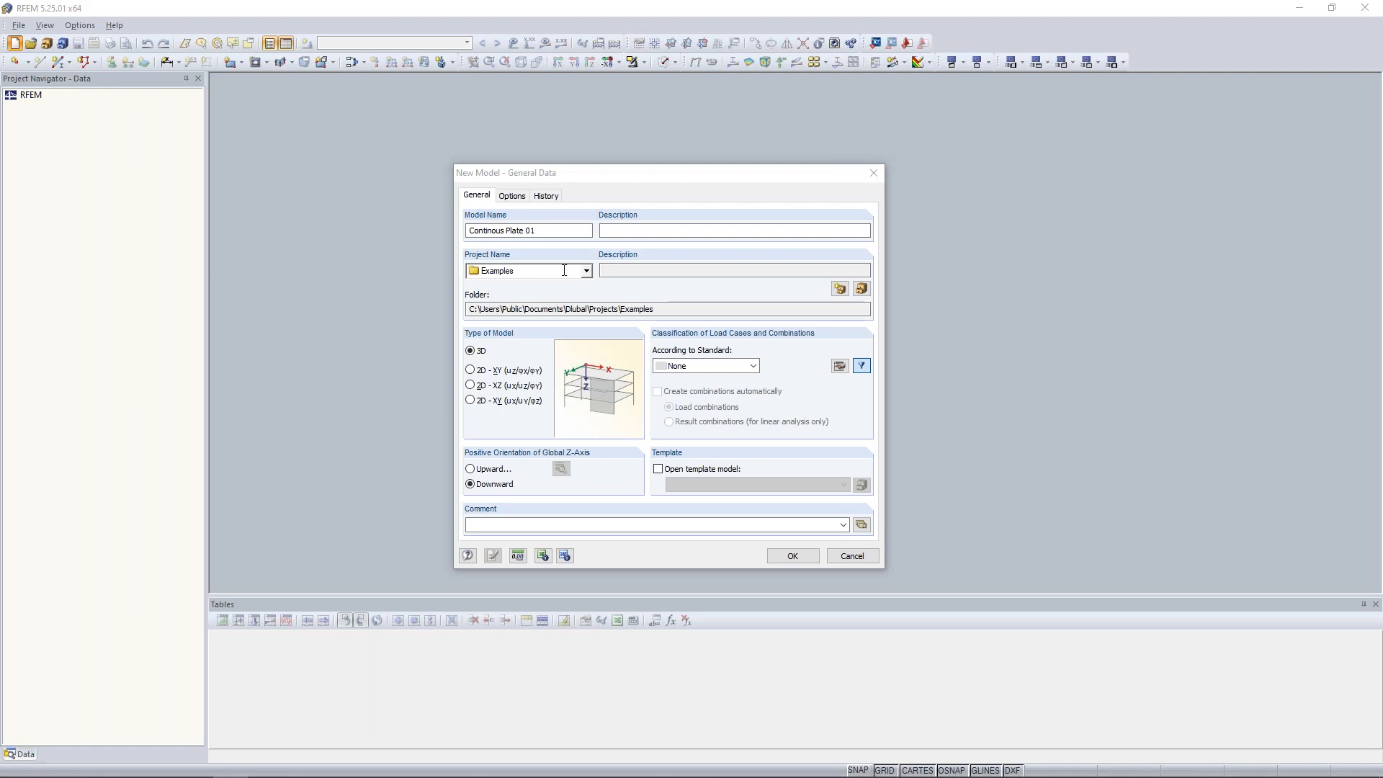
pyautogui.click(586, 271)
pyautogui.click(475, 288)
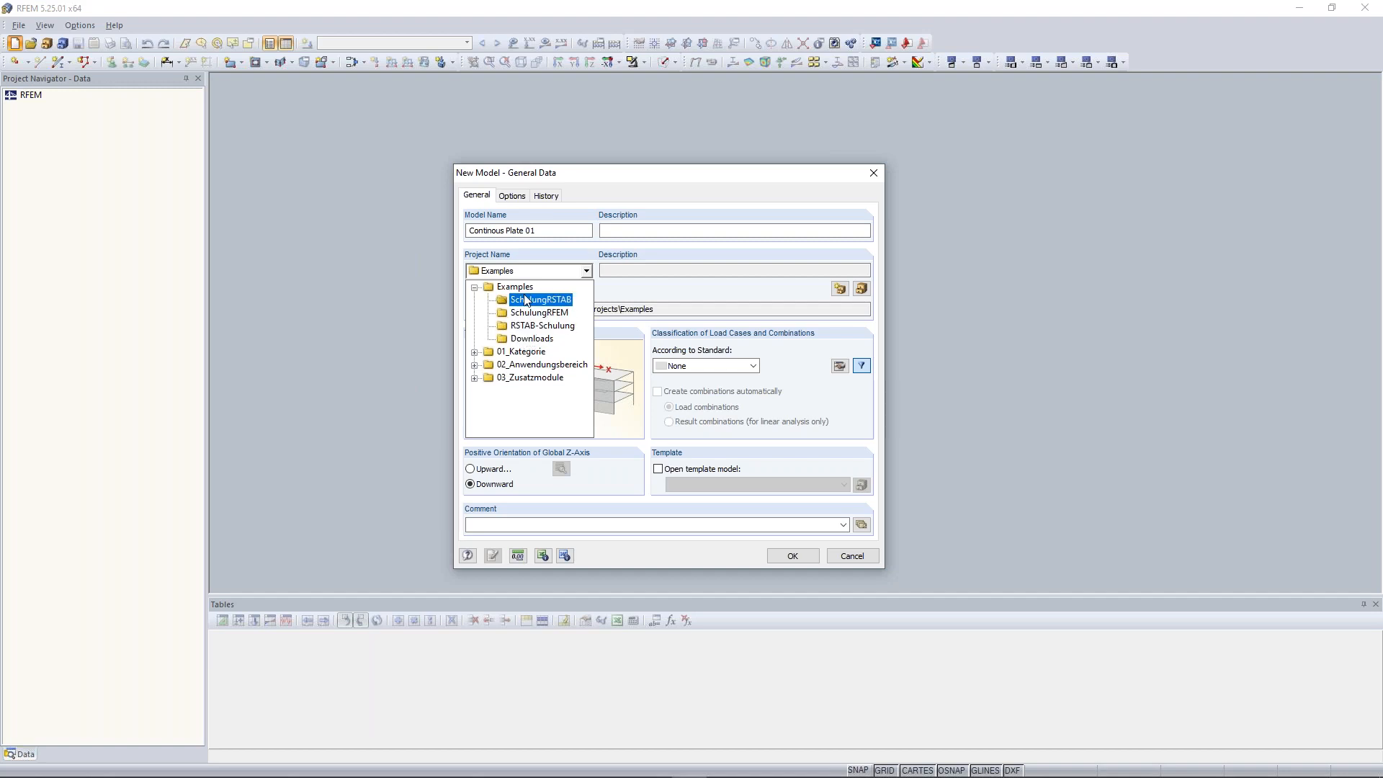
pyautogui.click(537, 261)
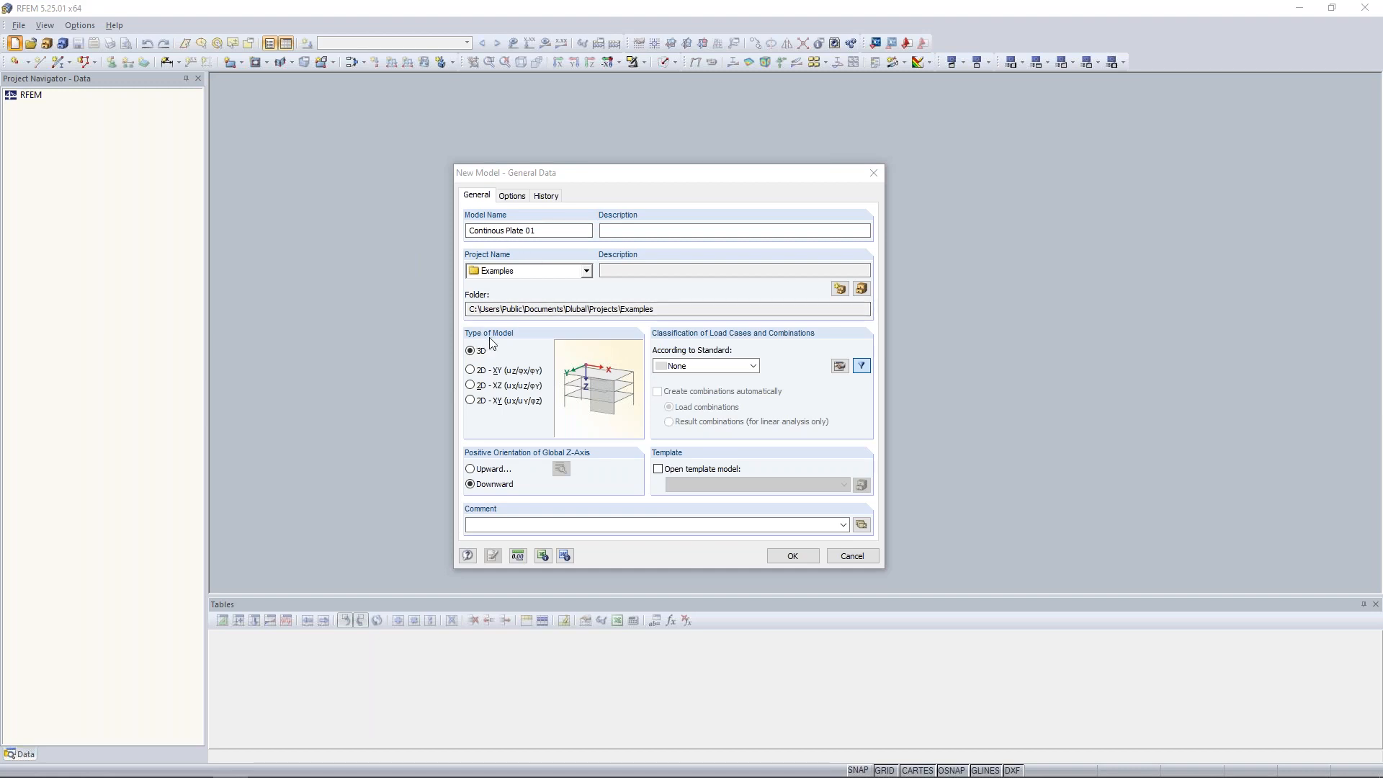
# Correct the model name to Continuous Plate 01
pyautogui.click(493, 231)
pyautogui.write('u')
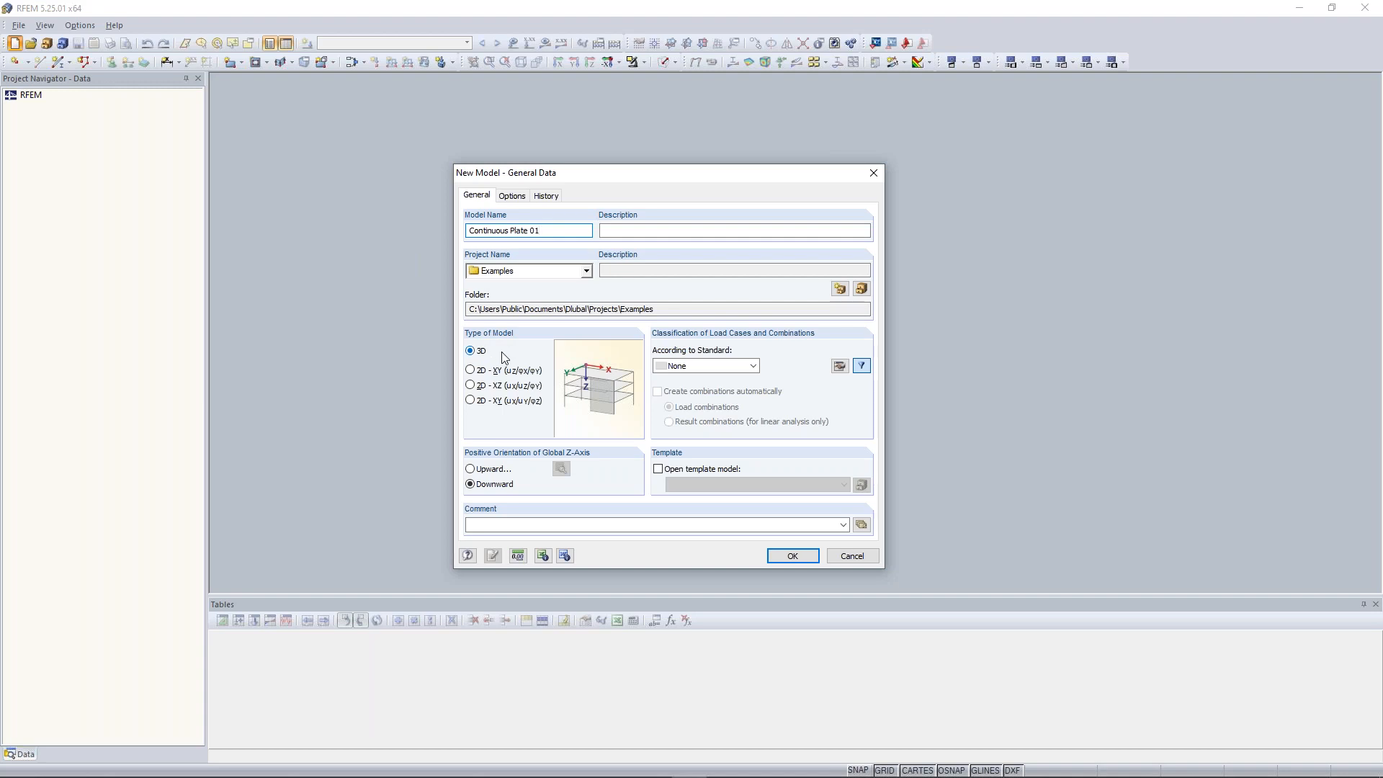
# Set the type of model to 2D - XY (uZ/φX/φY)
pyautogui.click(469, 352)
pyautogui.click(472, 372)
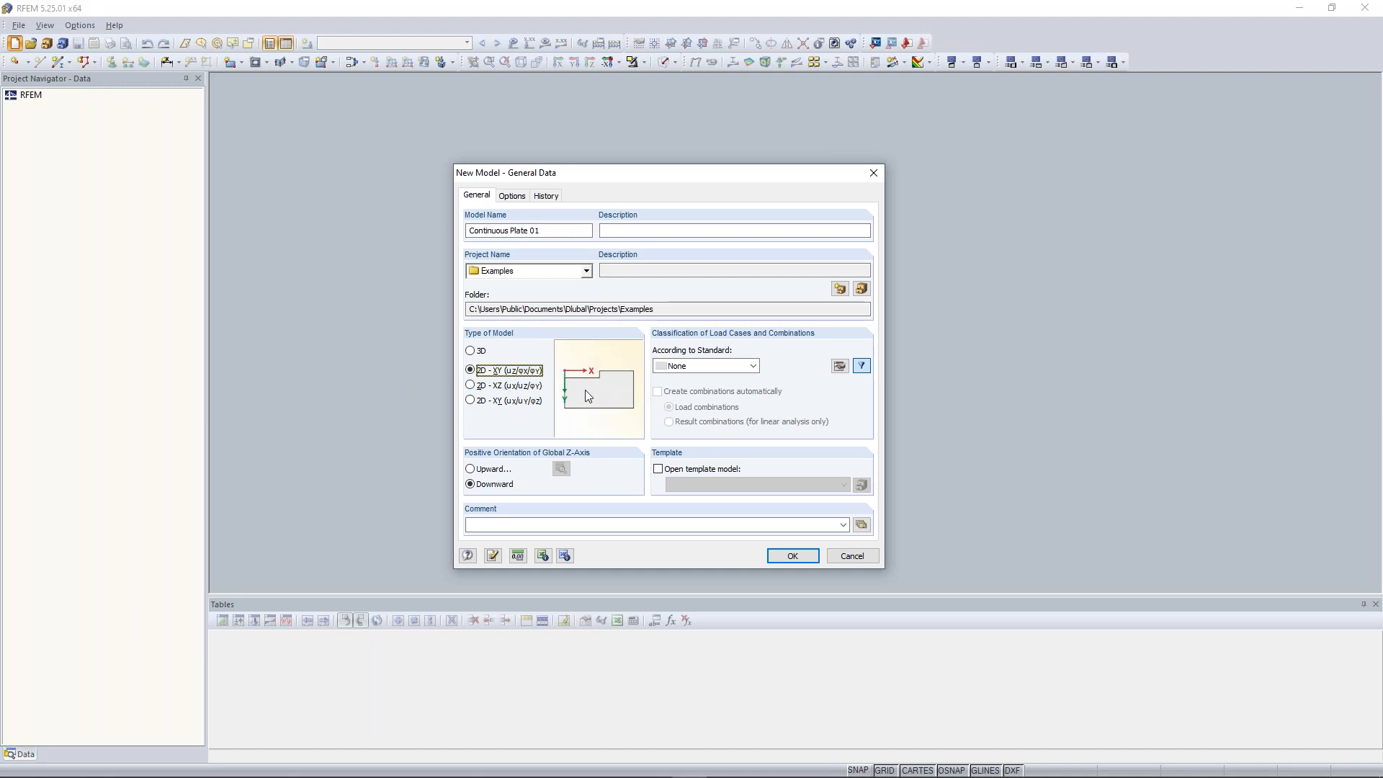
pyautogui.click(485, 388)
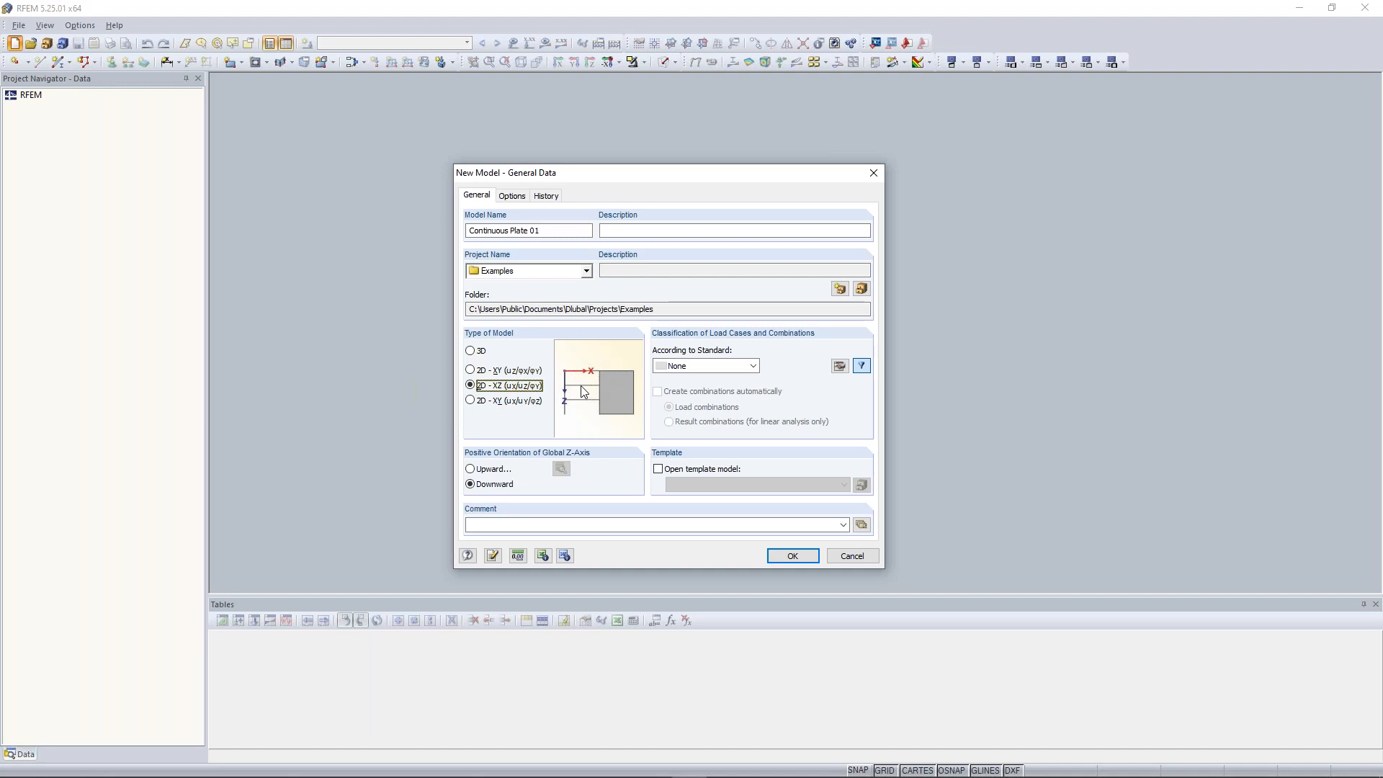
pyautogui.click(497, 402)
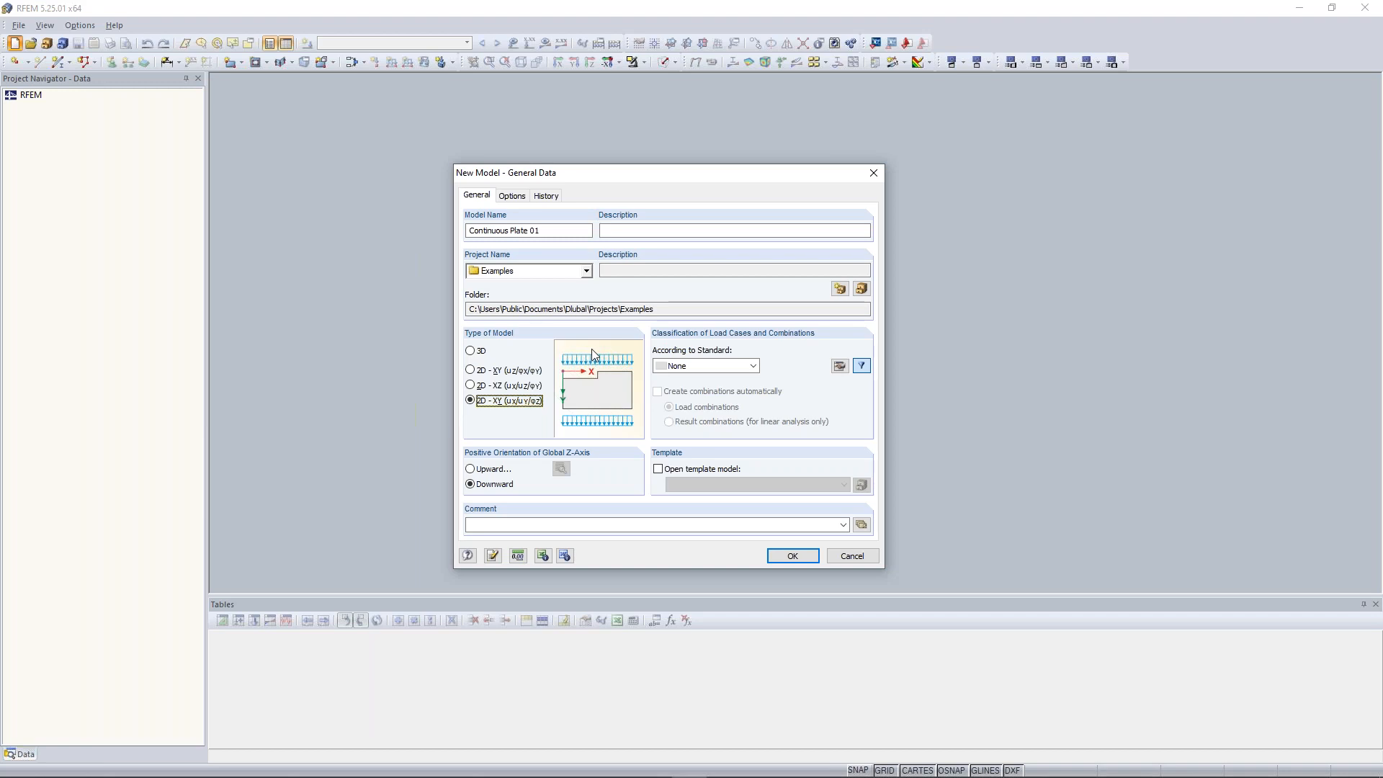
pyautogui.click(490, 372)
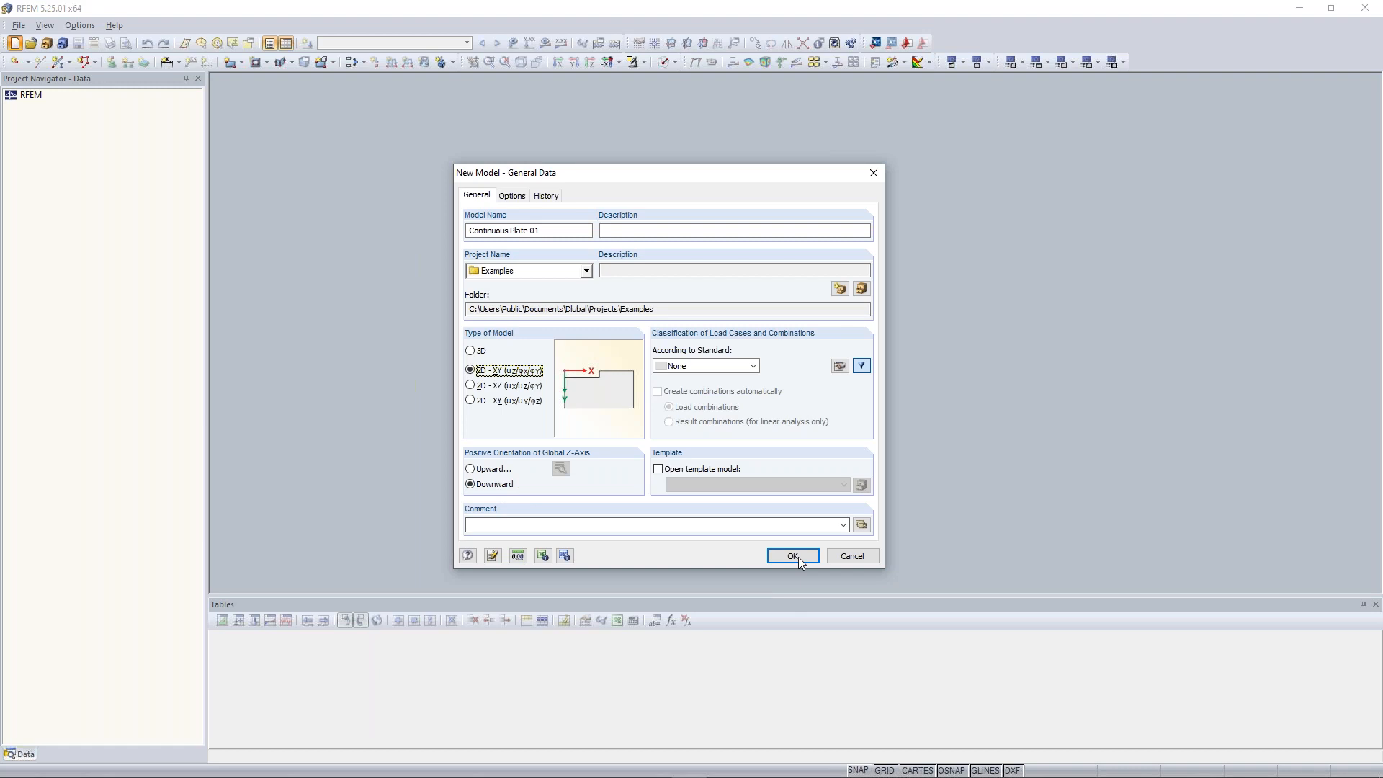
# Review the units and decimal places on each tab, then confirm the new model's general data
pyautogui.click(519, 556)
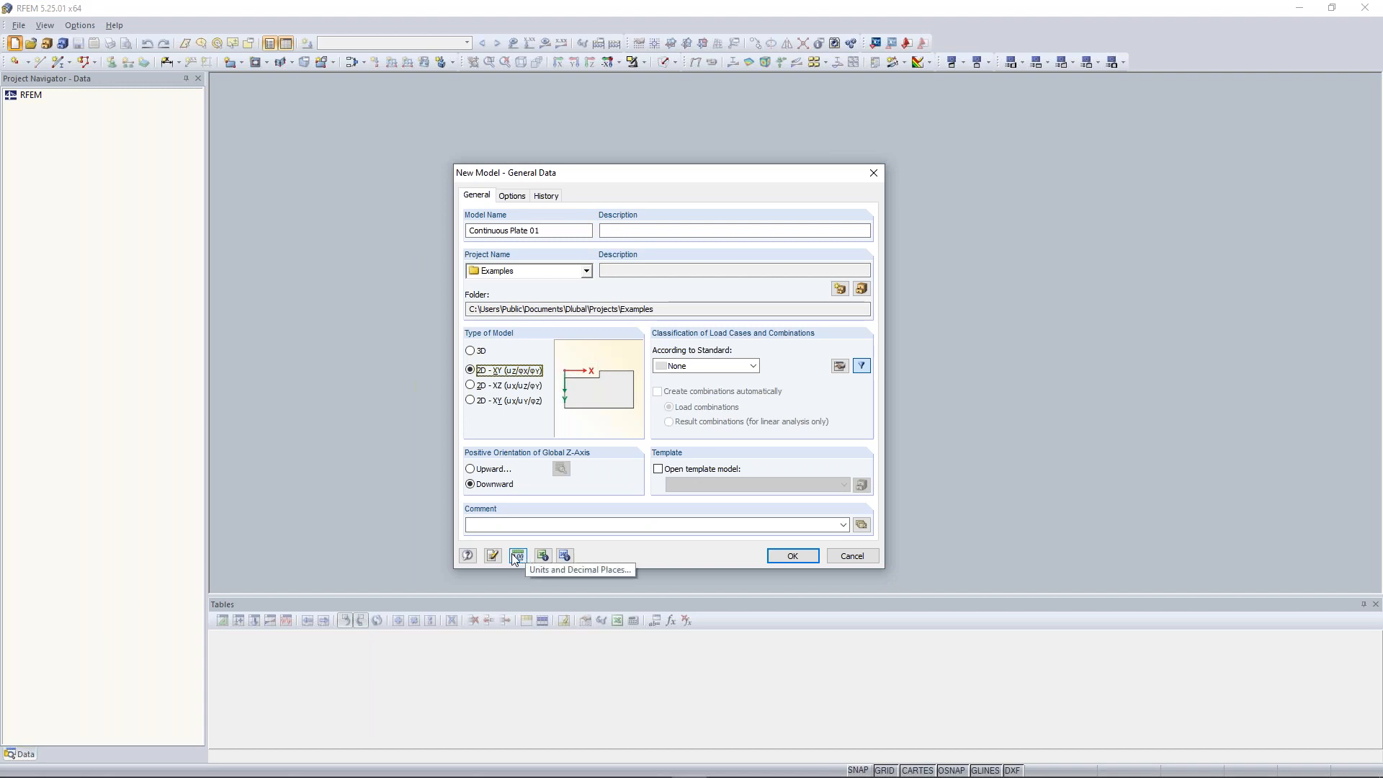
pyautogui.click(518, 556)
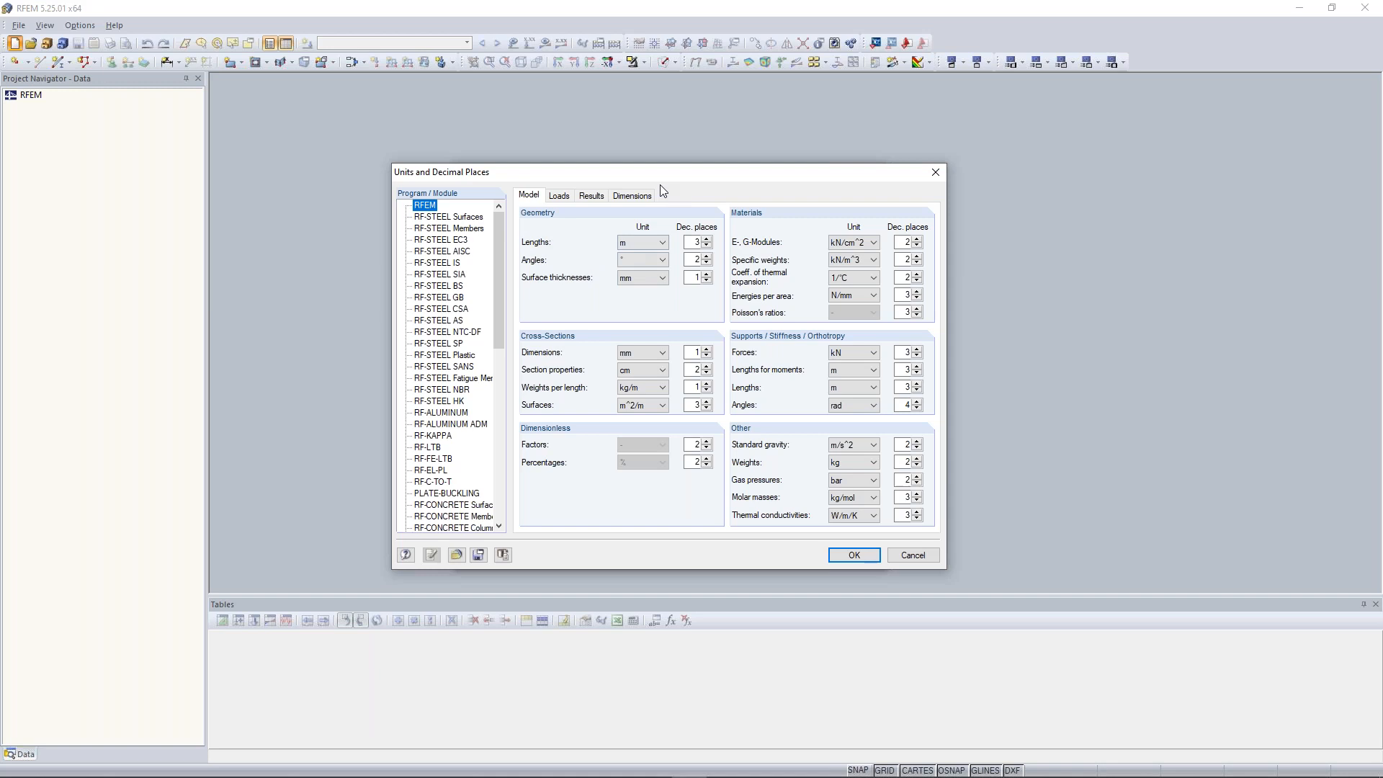
pyautogui.click(647, 248)
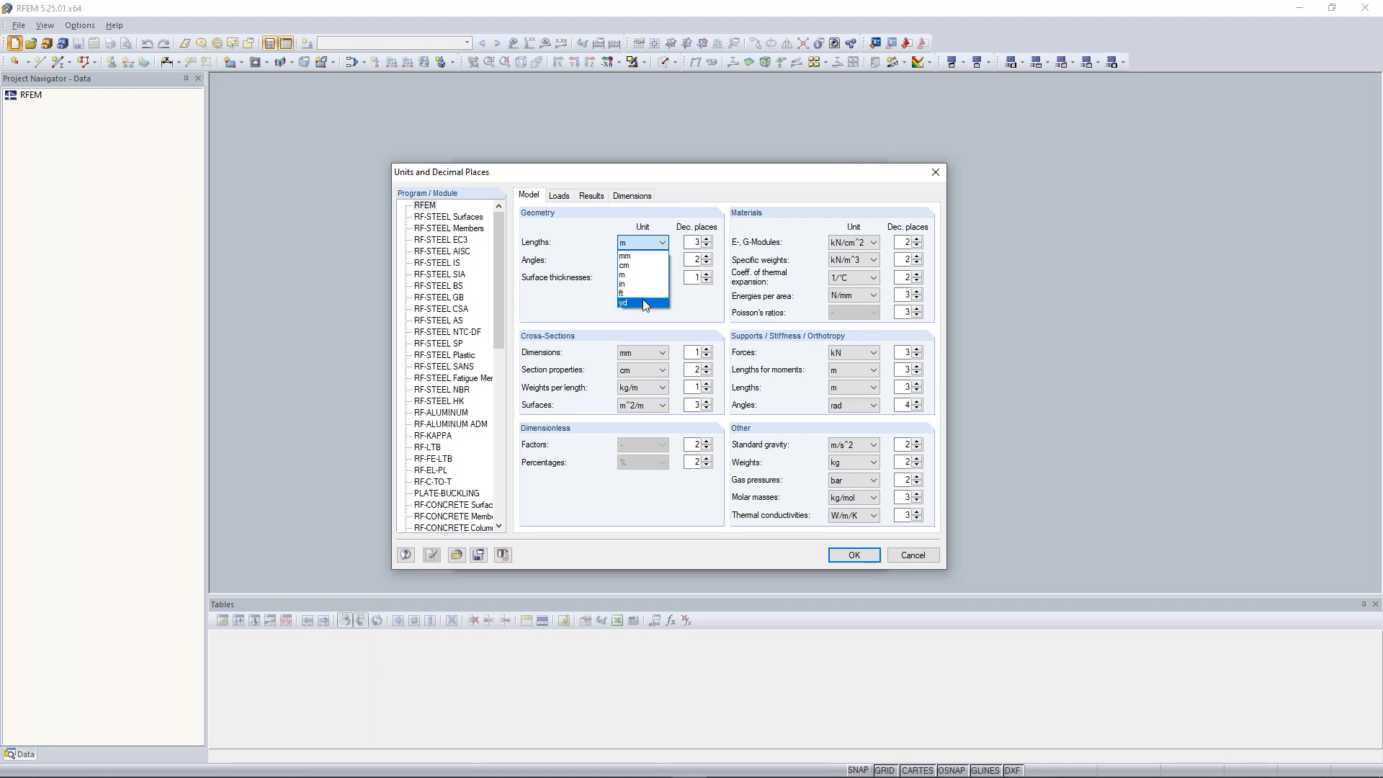
pyautogui.click(571, 248)
pyautogui.click(559, 196)
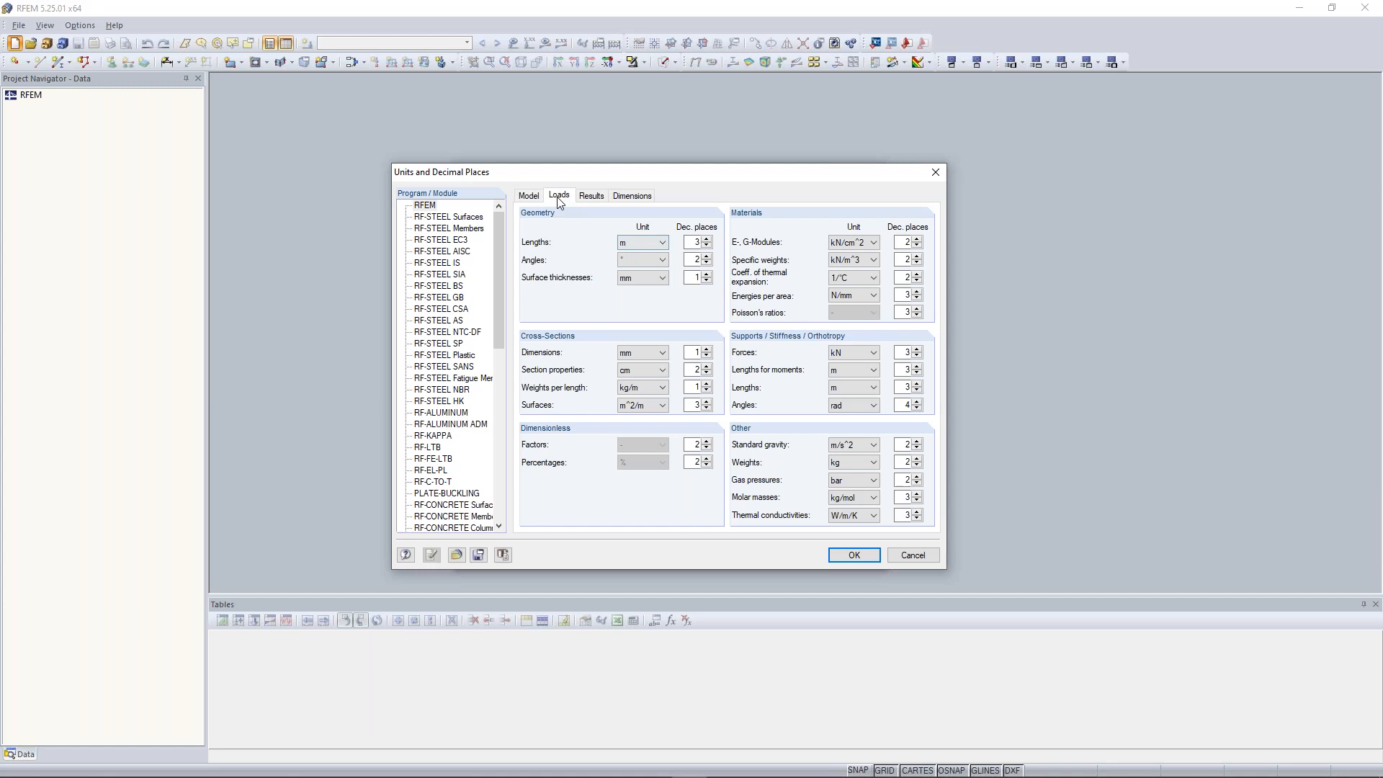
pyautogui.click(595, 197)
pyautogui.click(641, 196)
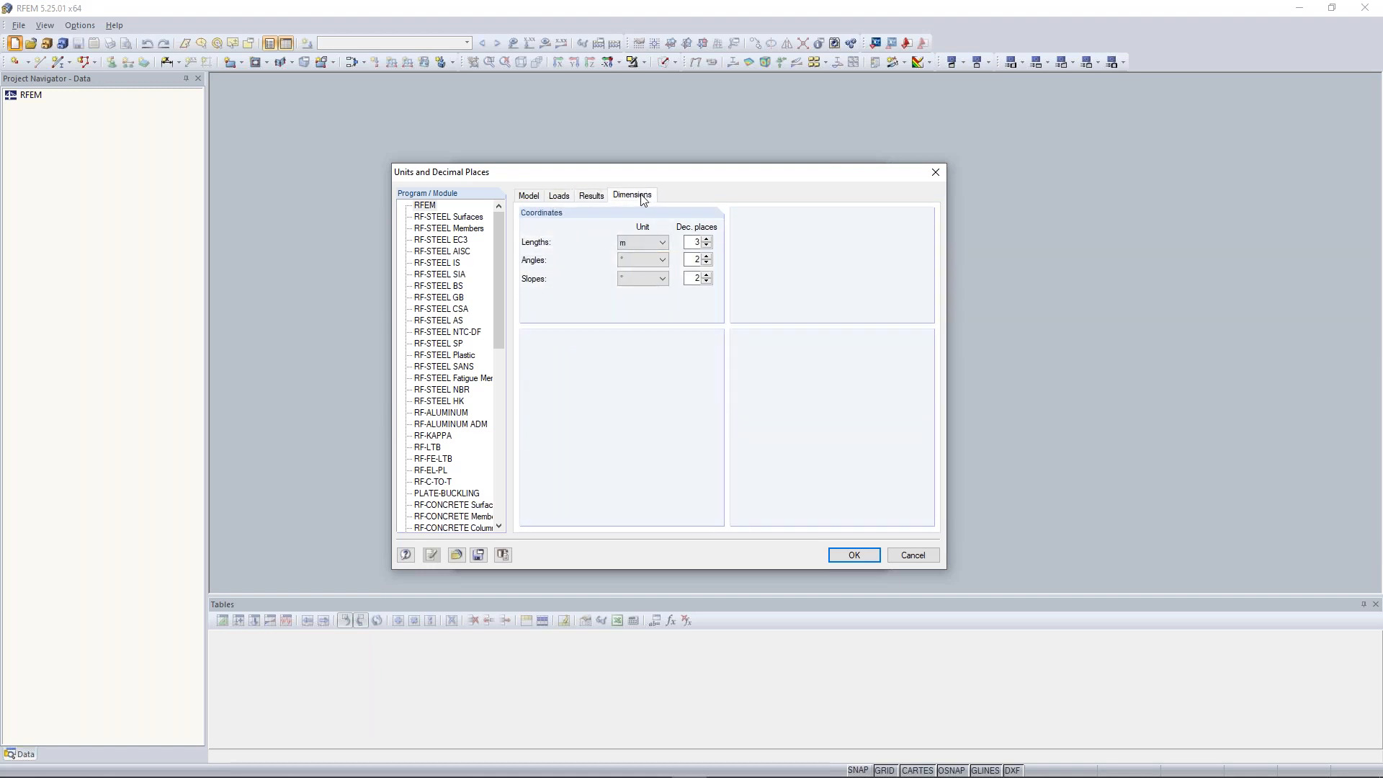
pyautogui.click(533, 198)
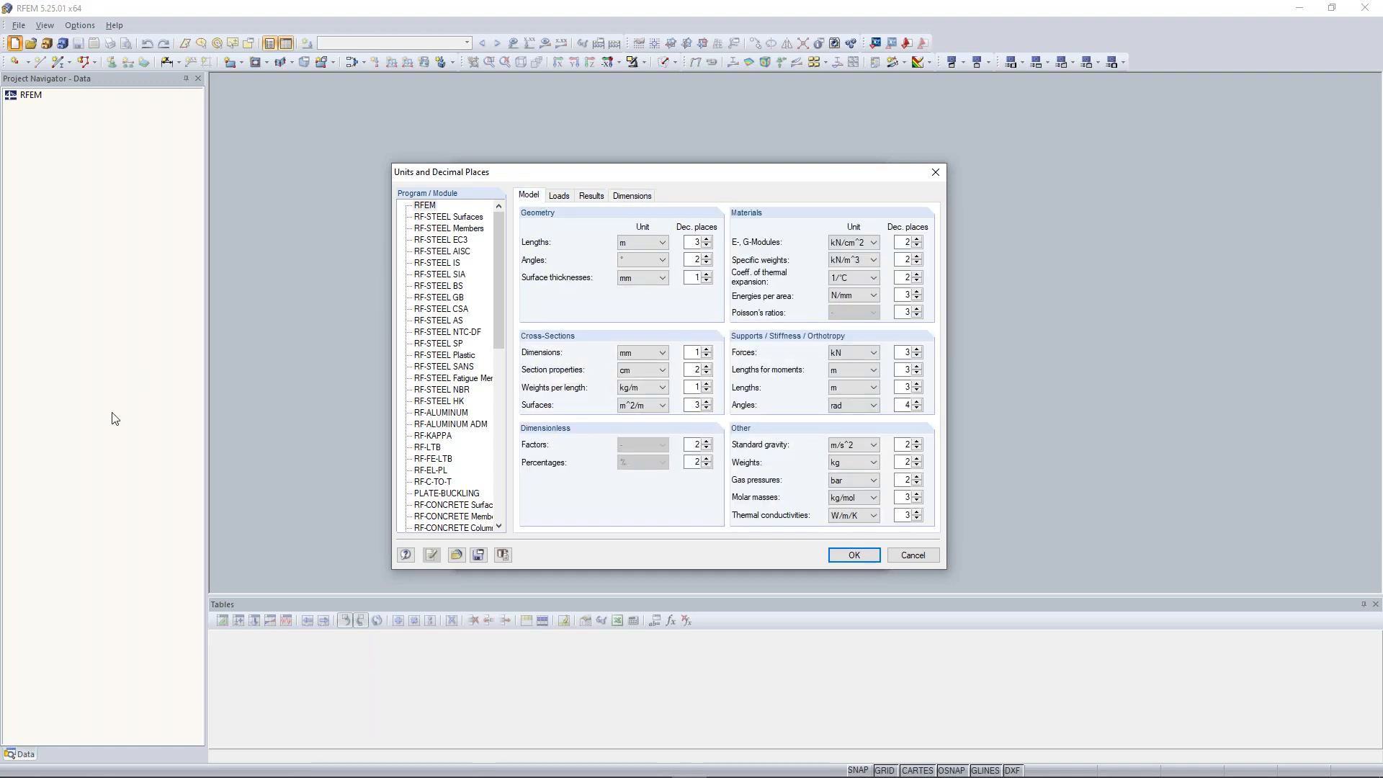
pyautogui.click(857, 557)
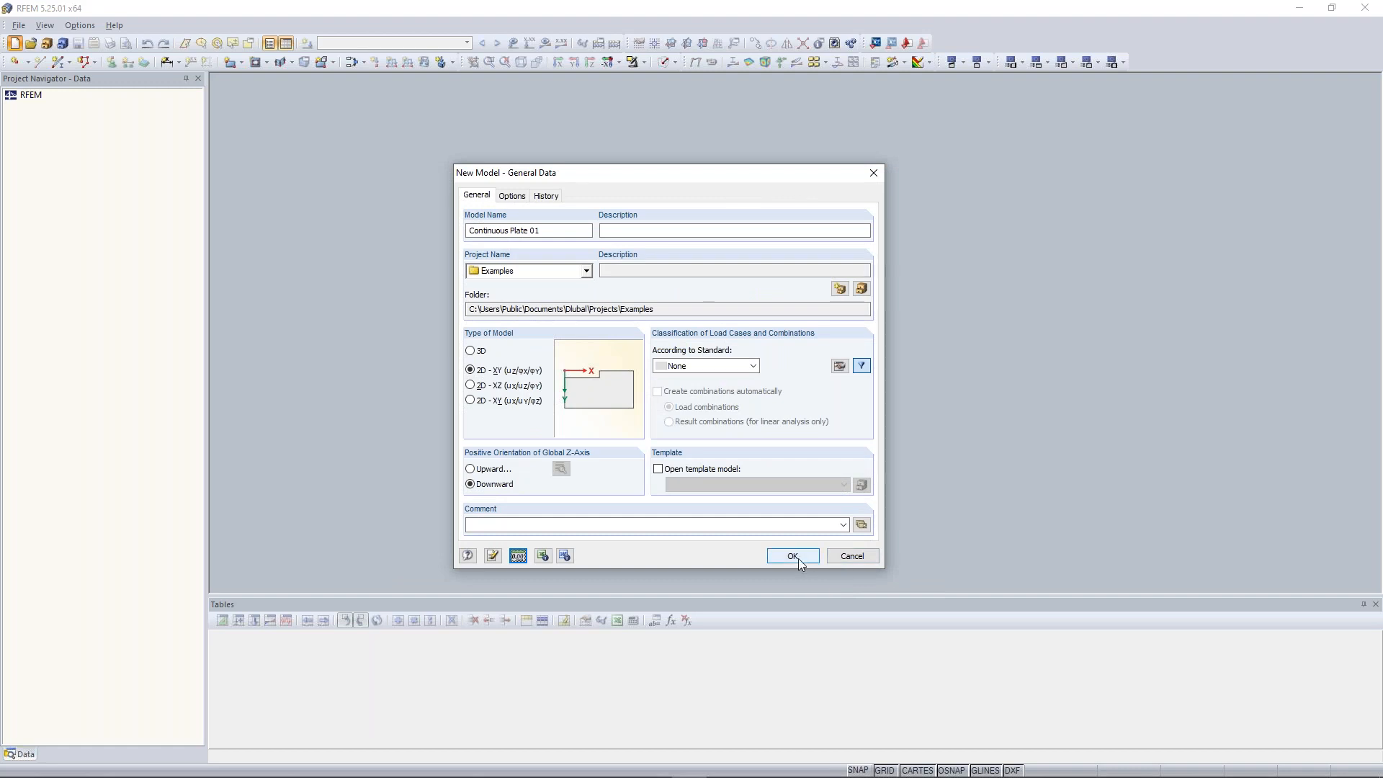
pyautogui.click(792, 556)
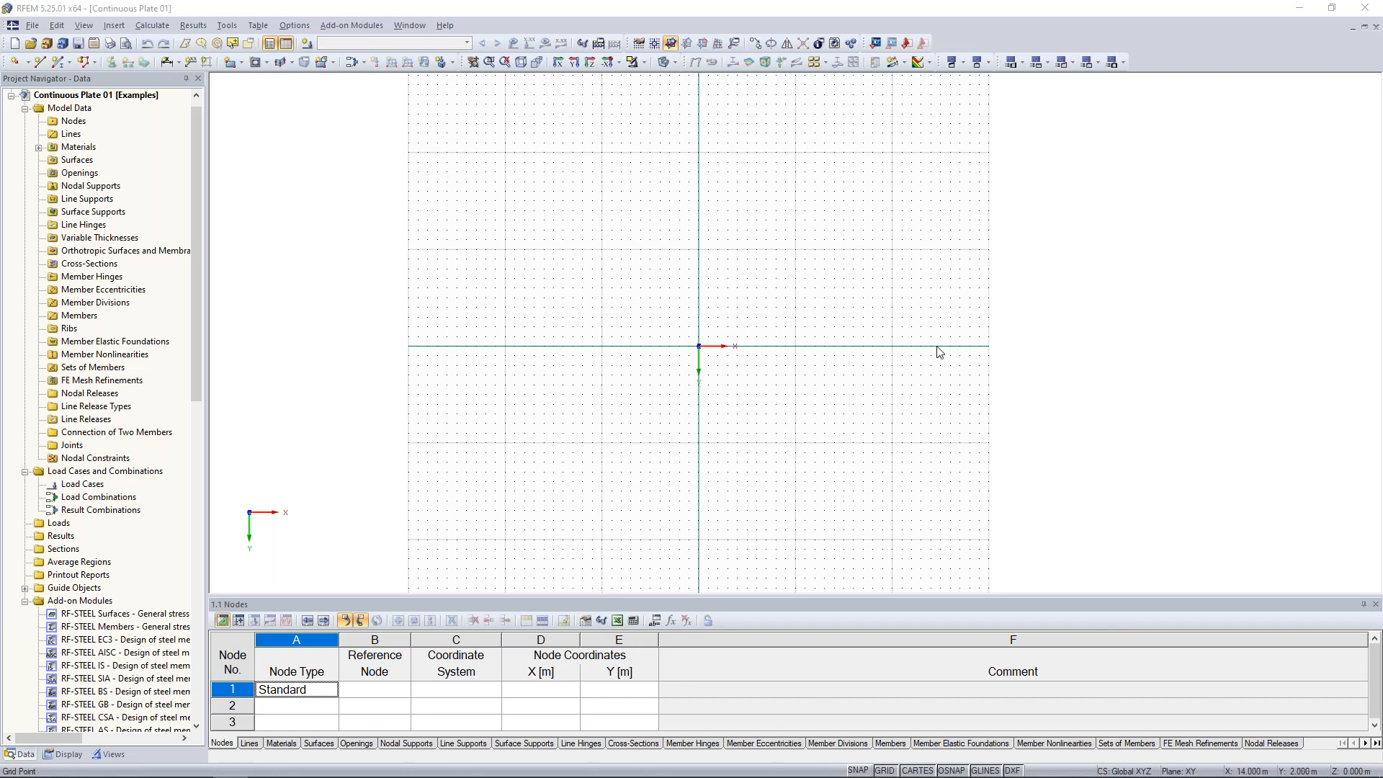
pyautogui.scroll(-6, 192, 435)
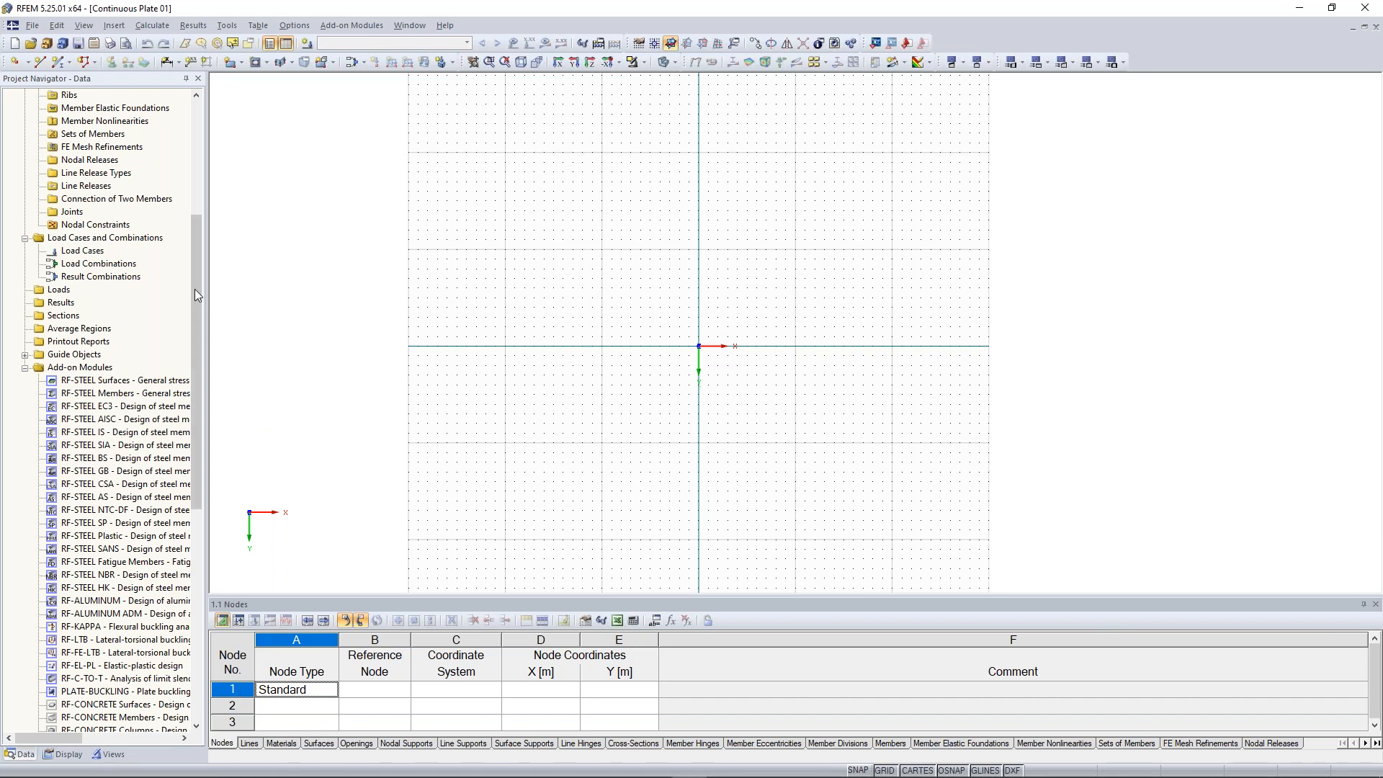
pyautogui.moveTo(199, 291); pyautogui.dragTo(190, 389)
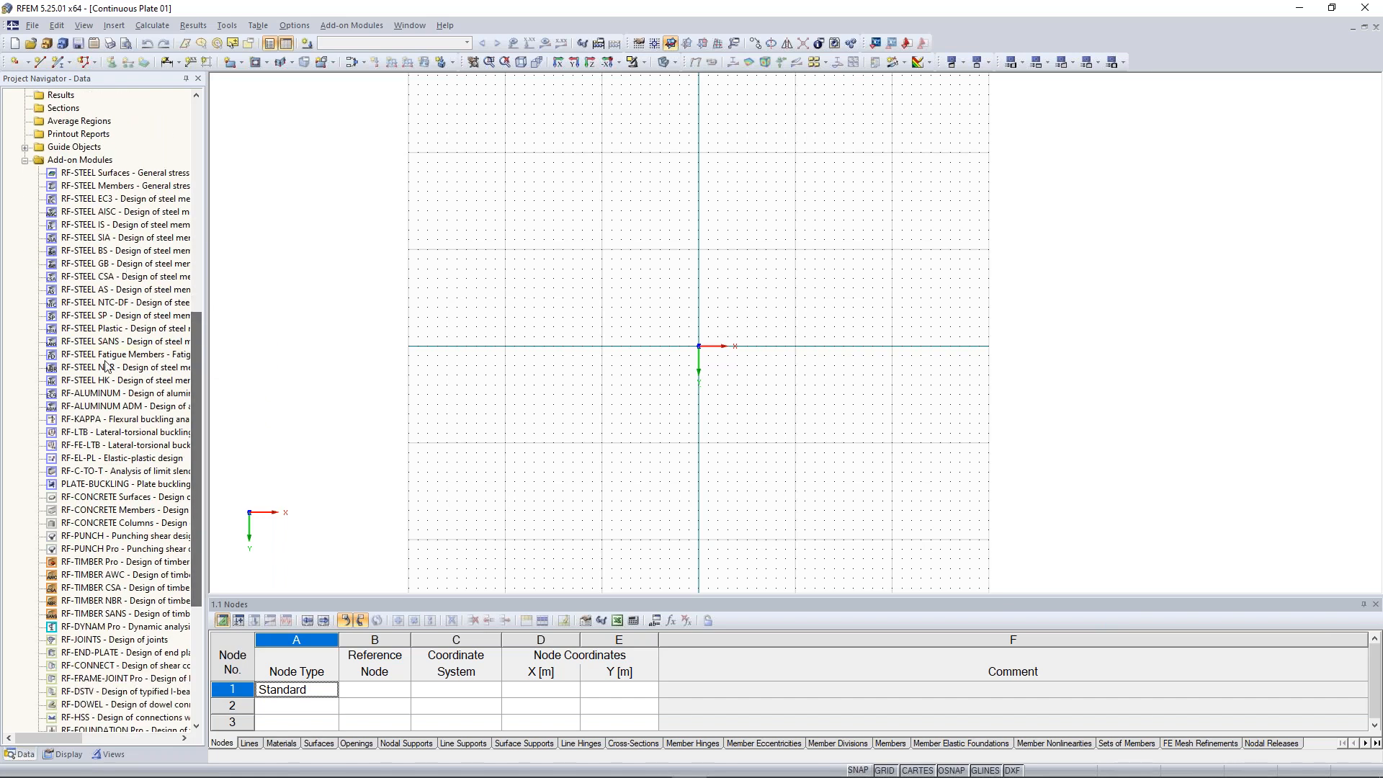
pyautogui.moveTo(198, 406); pyautogui.dragTo(198, 356)
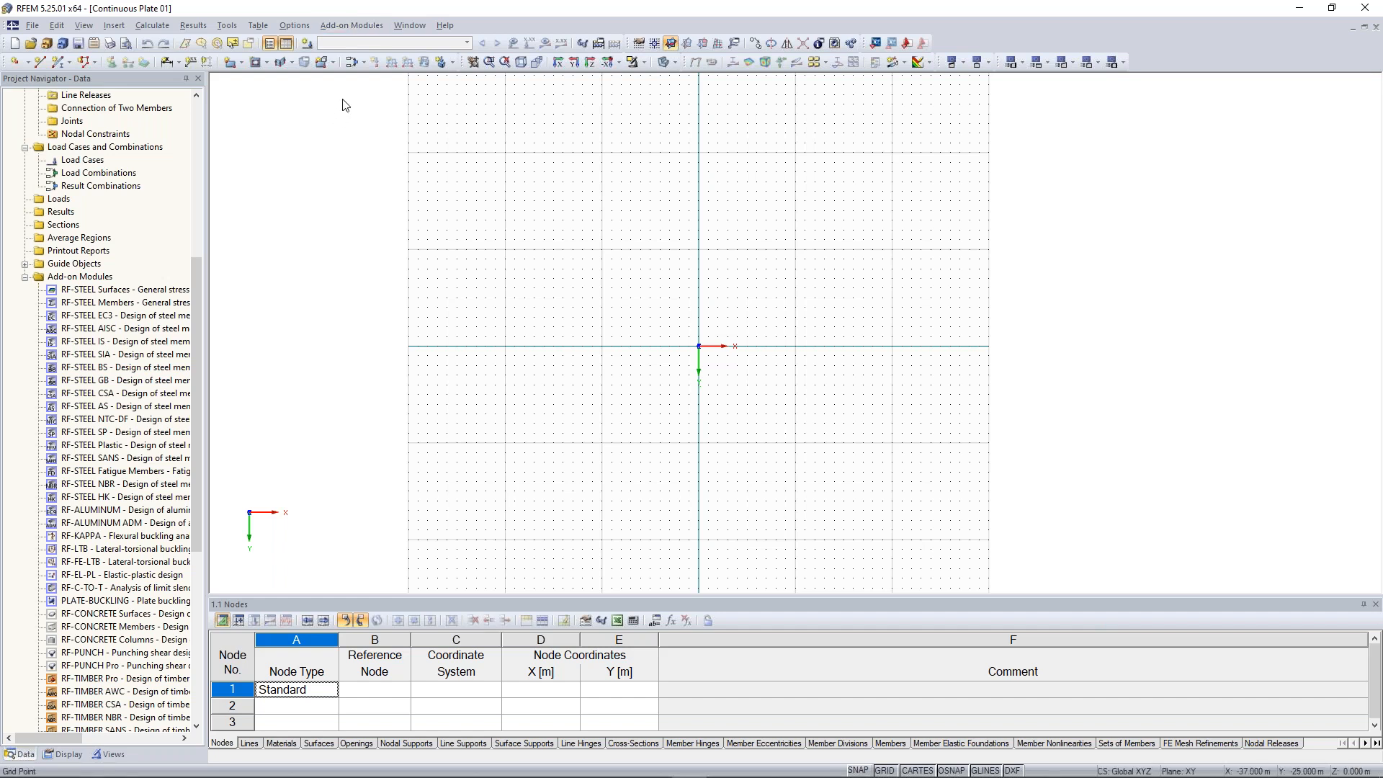
pyautogui.moveTo(197, 288); pyautogui.dragTo(200, 121)
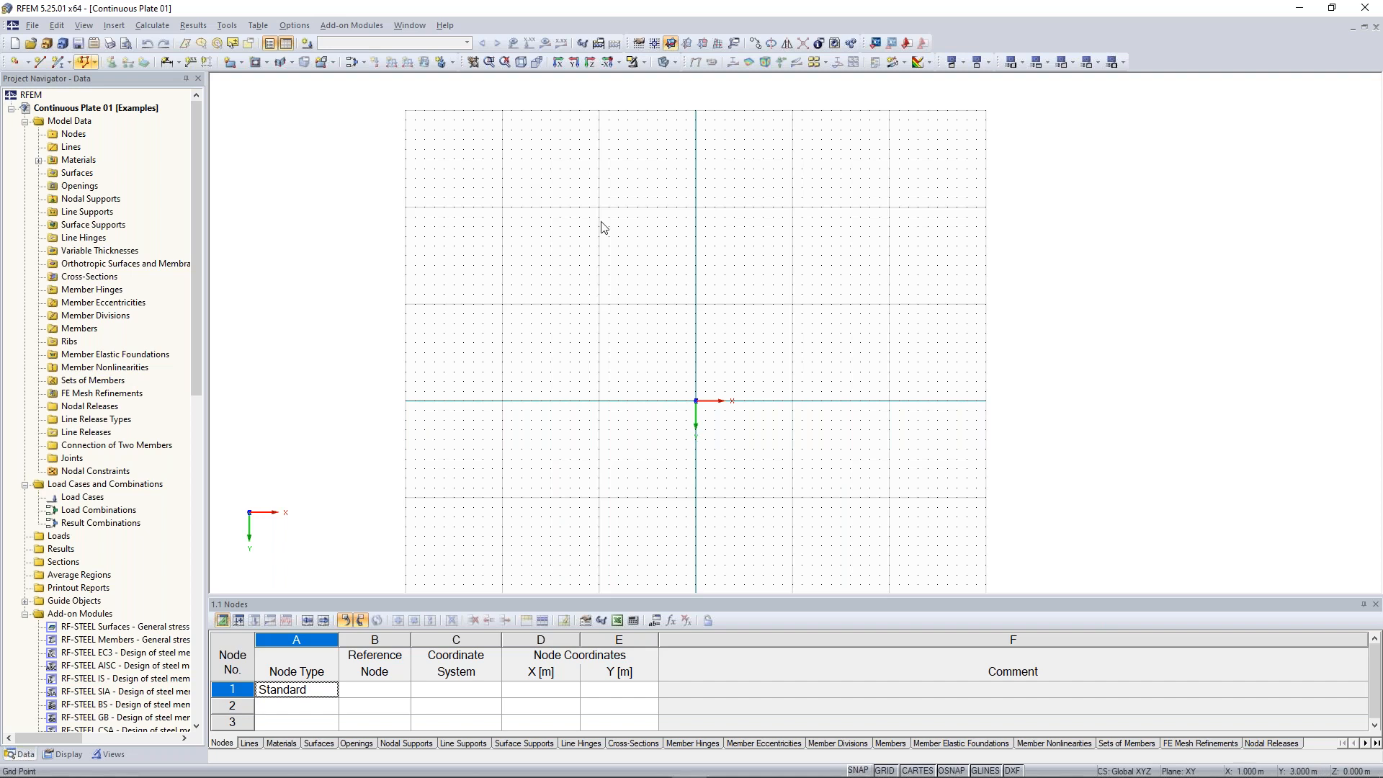
pyautogui.scroll(-1, 587, 266)
pyautogui.moveTo(579, 278); pyautogui.dragTo(591, 238, button='middle')
pyautogui.scroll(-1, 573, 231)
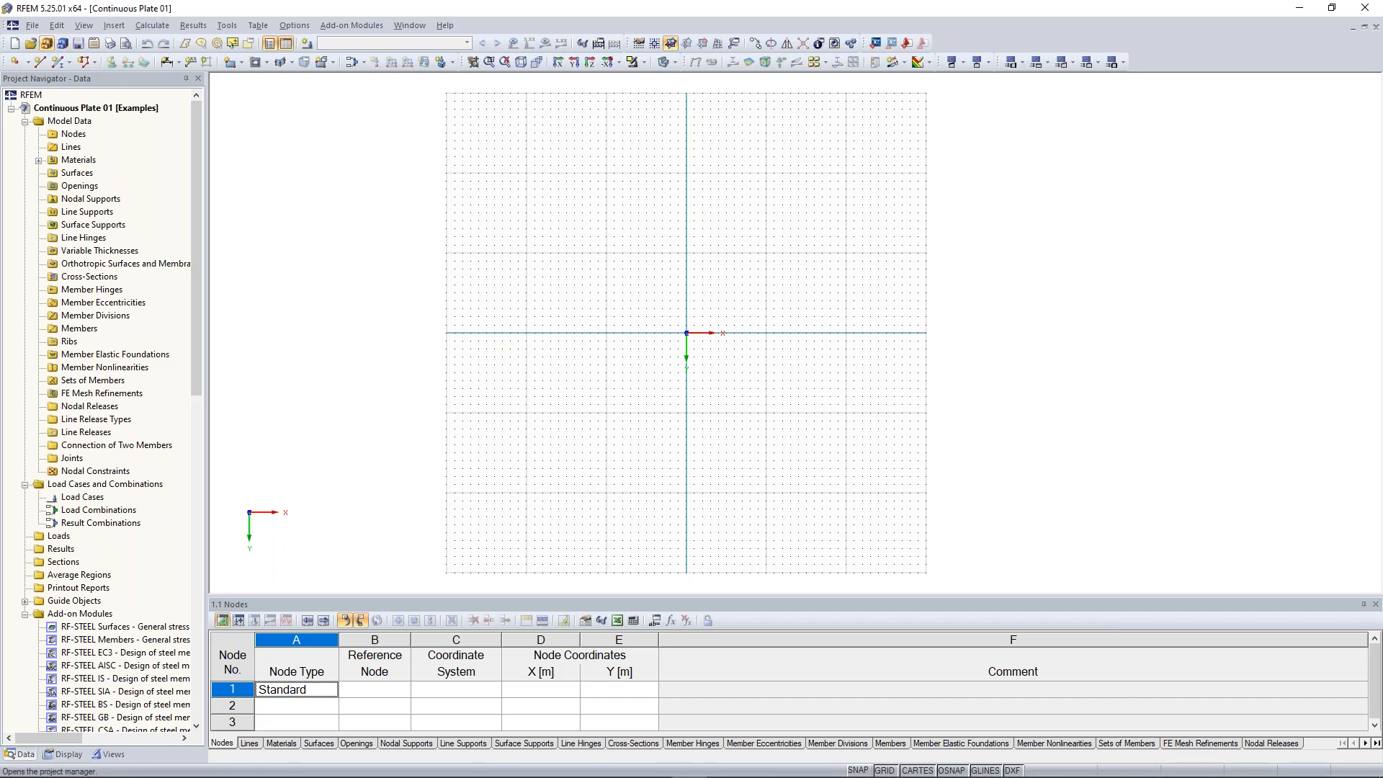
# Open the example model RFEM-Beispiel-06 from the Project Manager
pyautogui.click(49, 48)
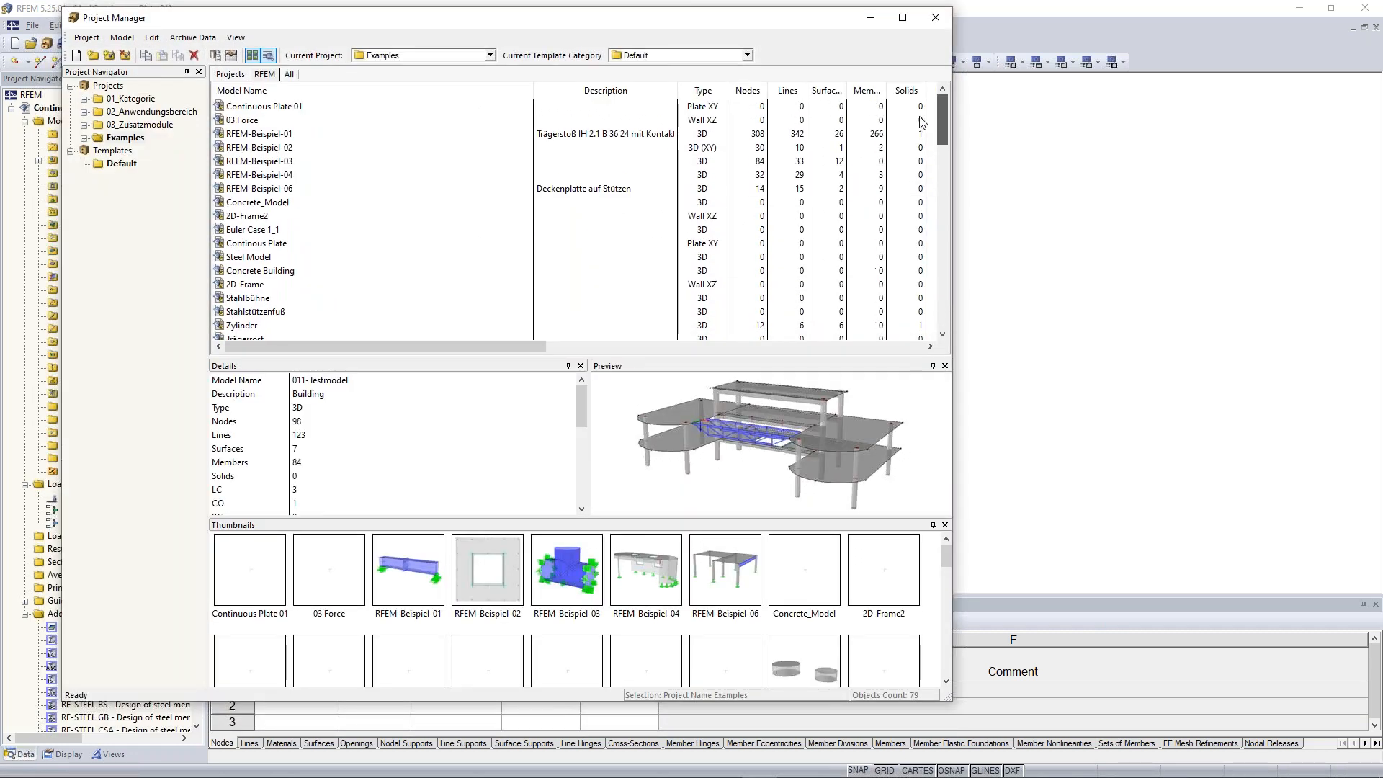
pyautogui.click(263, 147)
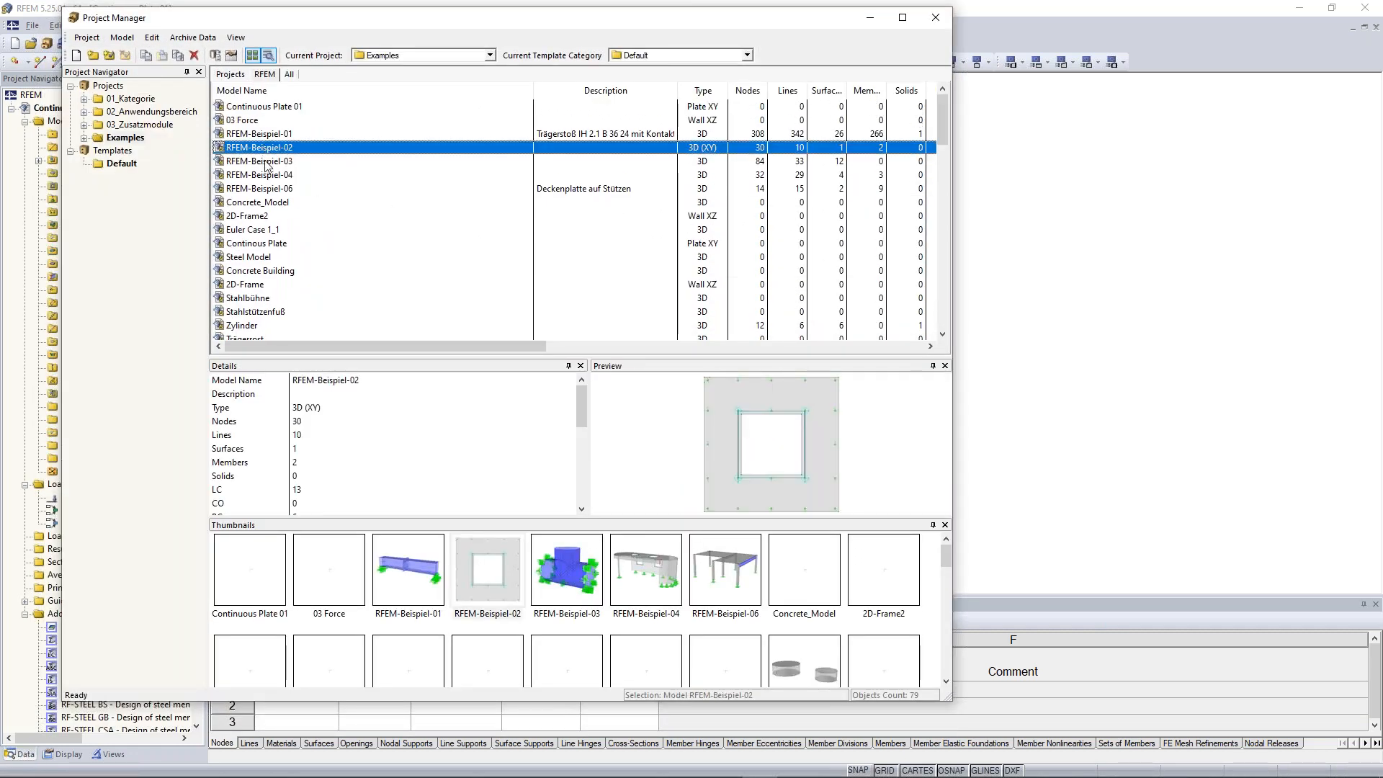
pyautogui.click(266, 175)
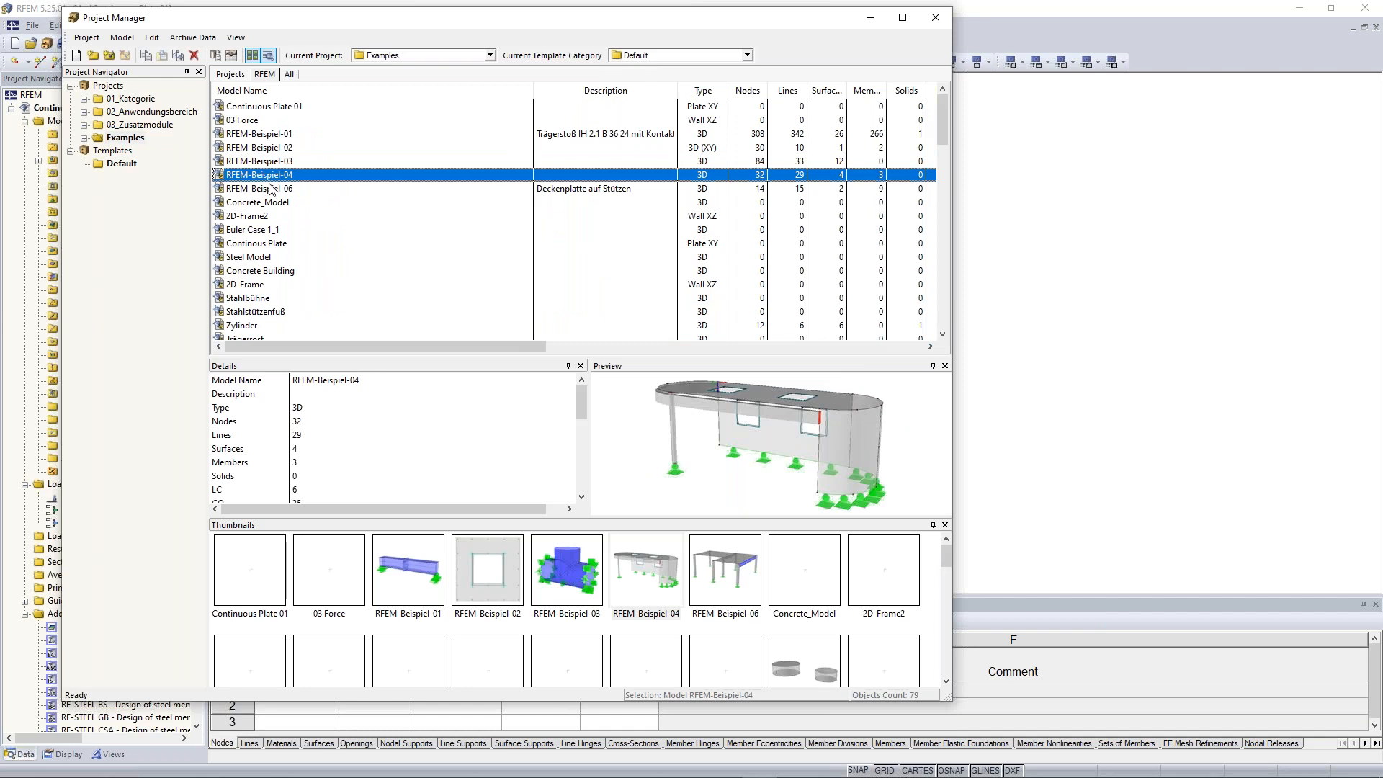
pyautogui.click(270, 189)
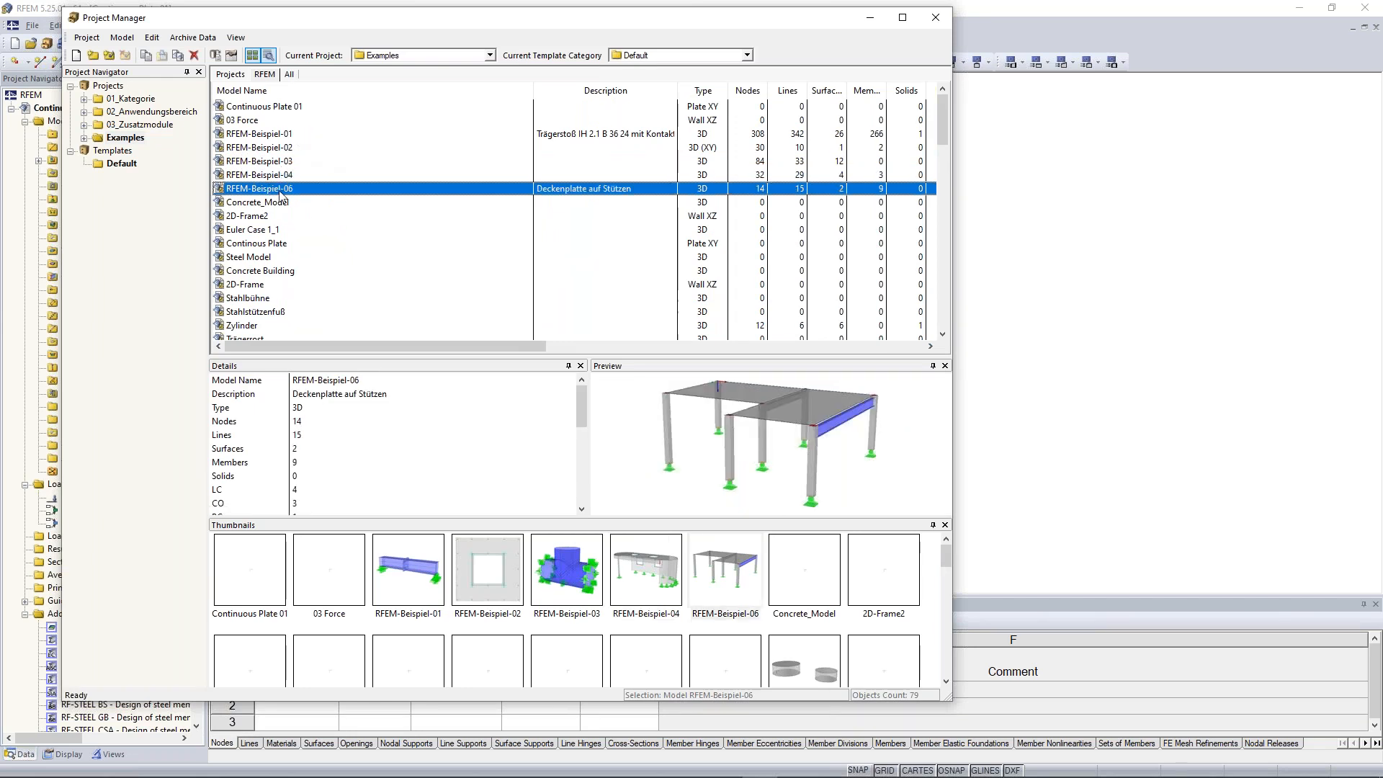
pyautogui.doubleClick(279, 191)
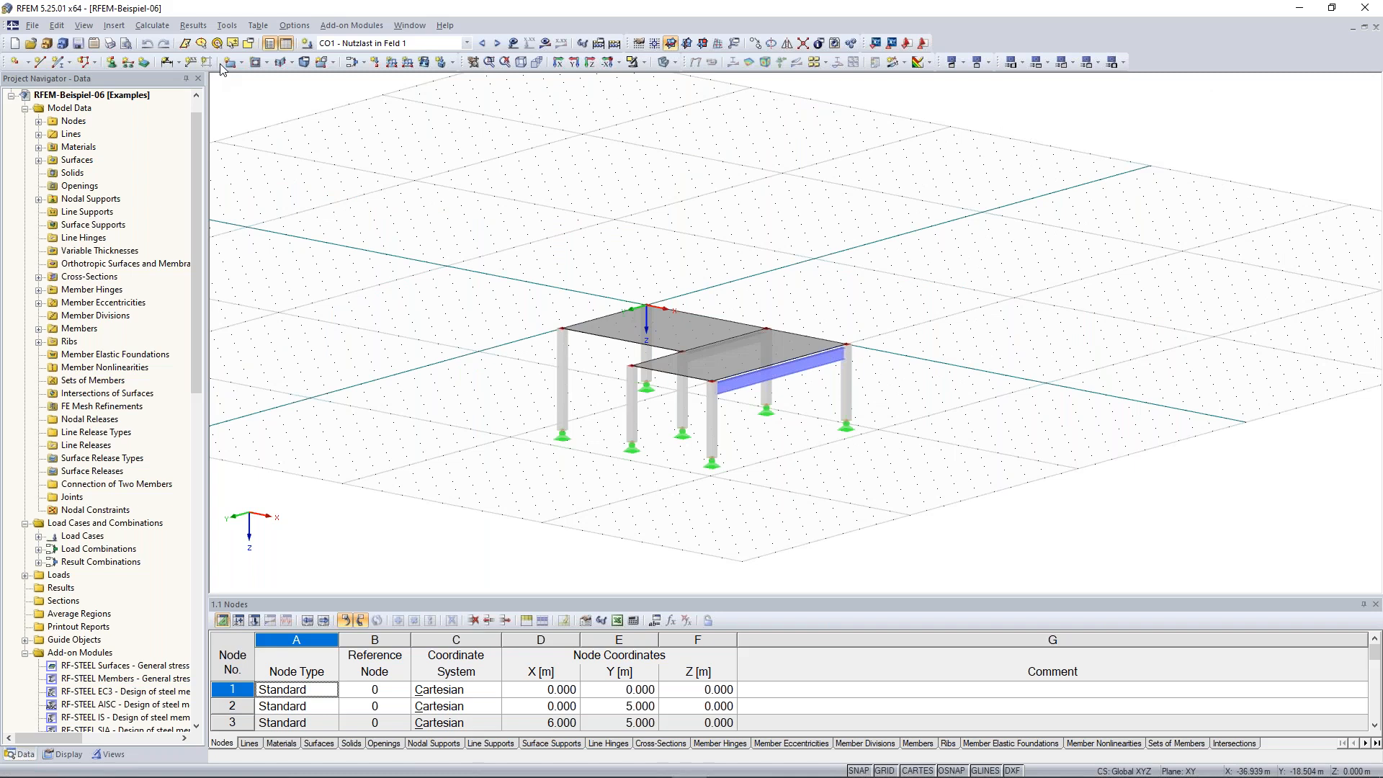
pyautogui.click(37, 29)
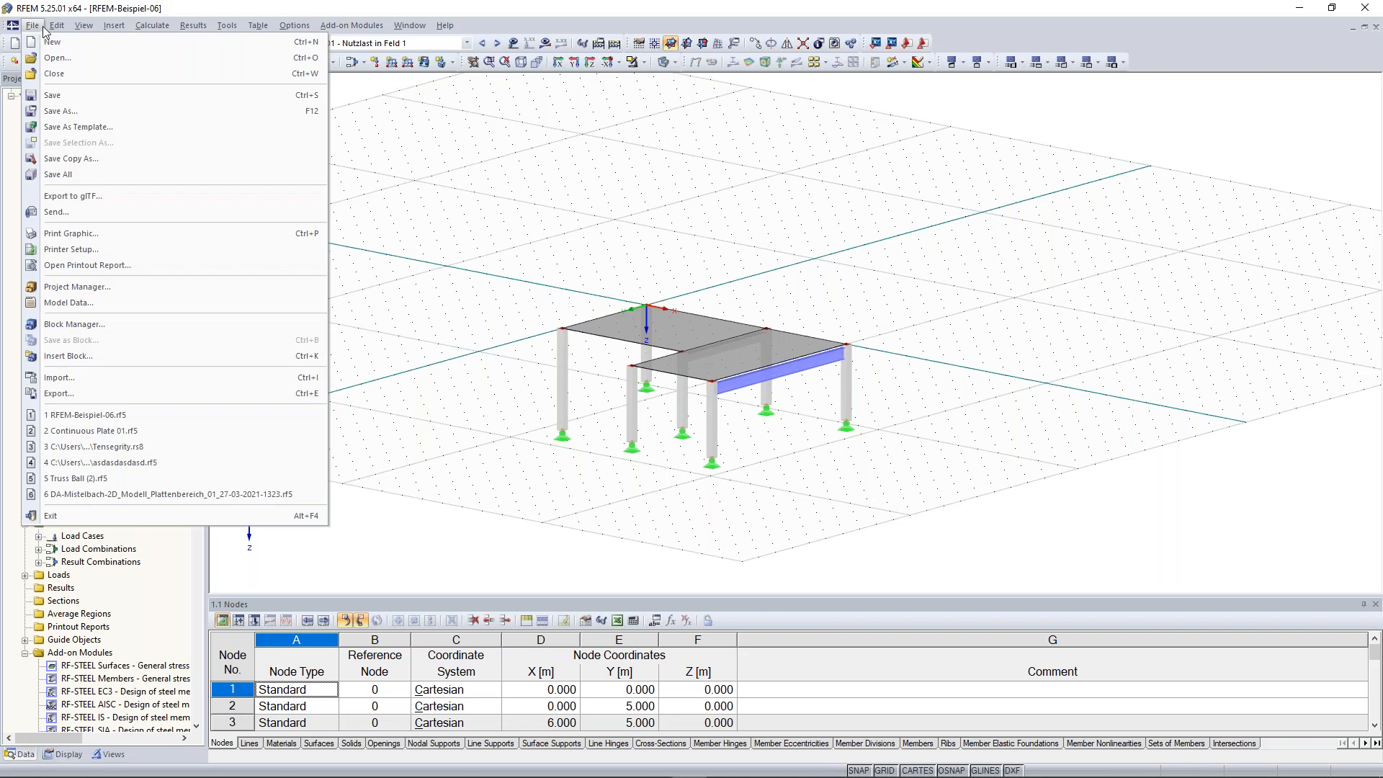
pyautogui.moveTo(61, 31)
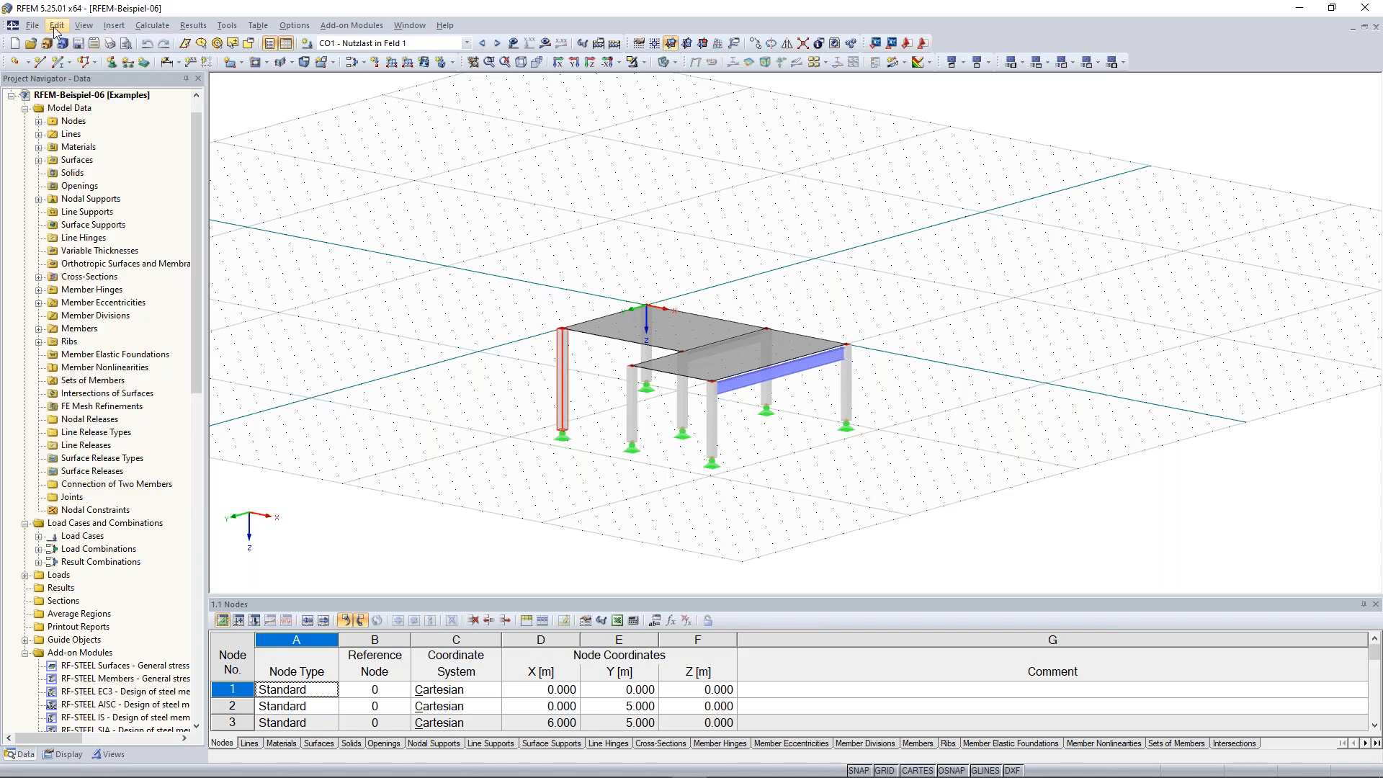
pyautogui.click(57, 28)
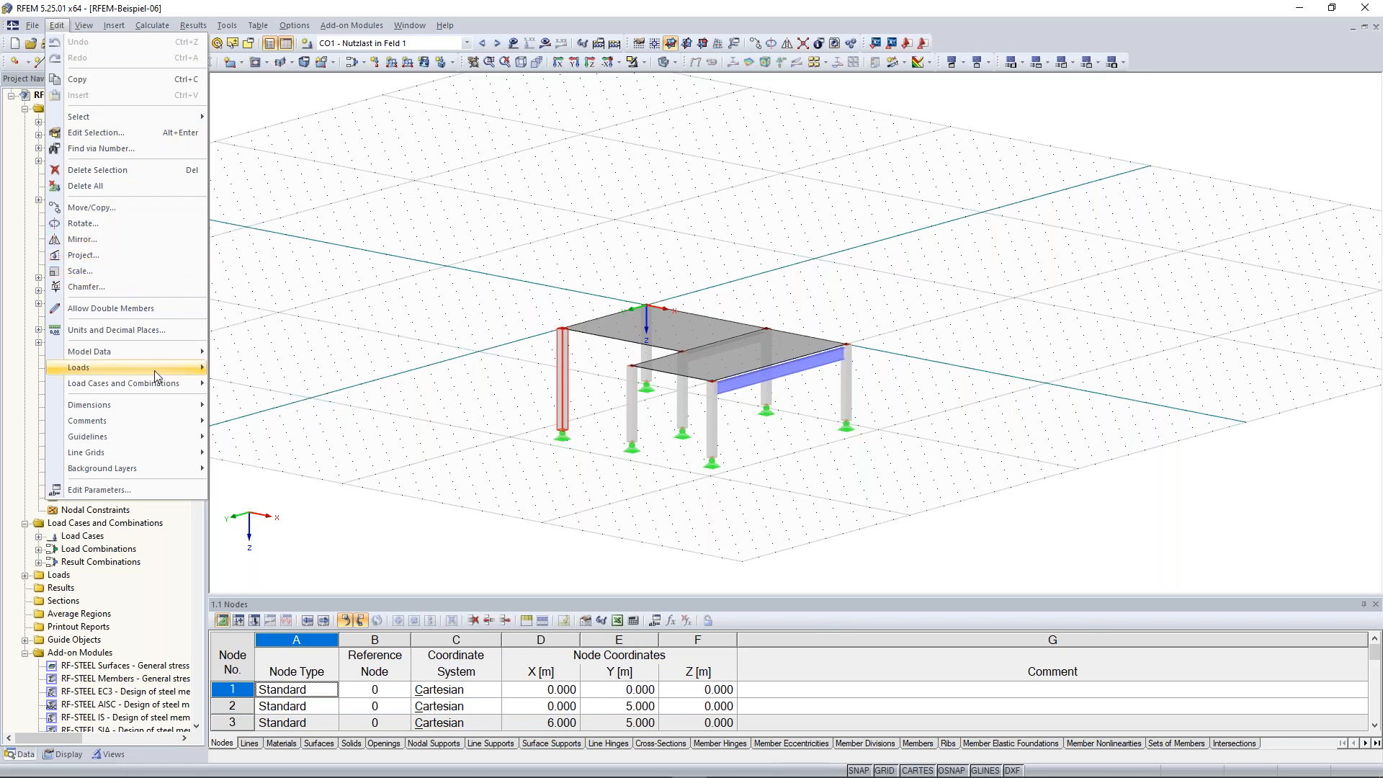
pyautogui.moveTo(156, 364)
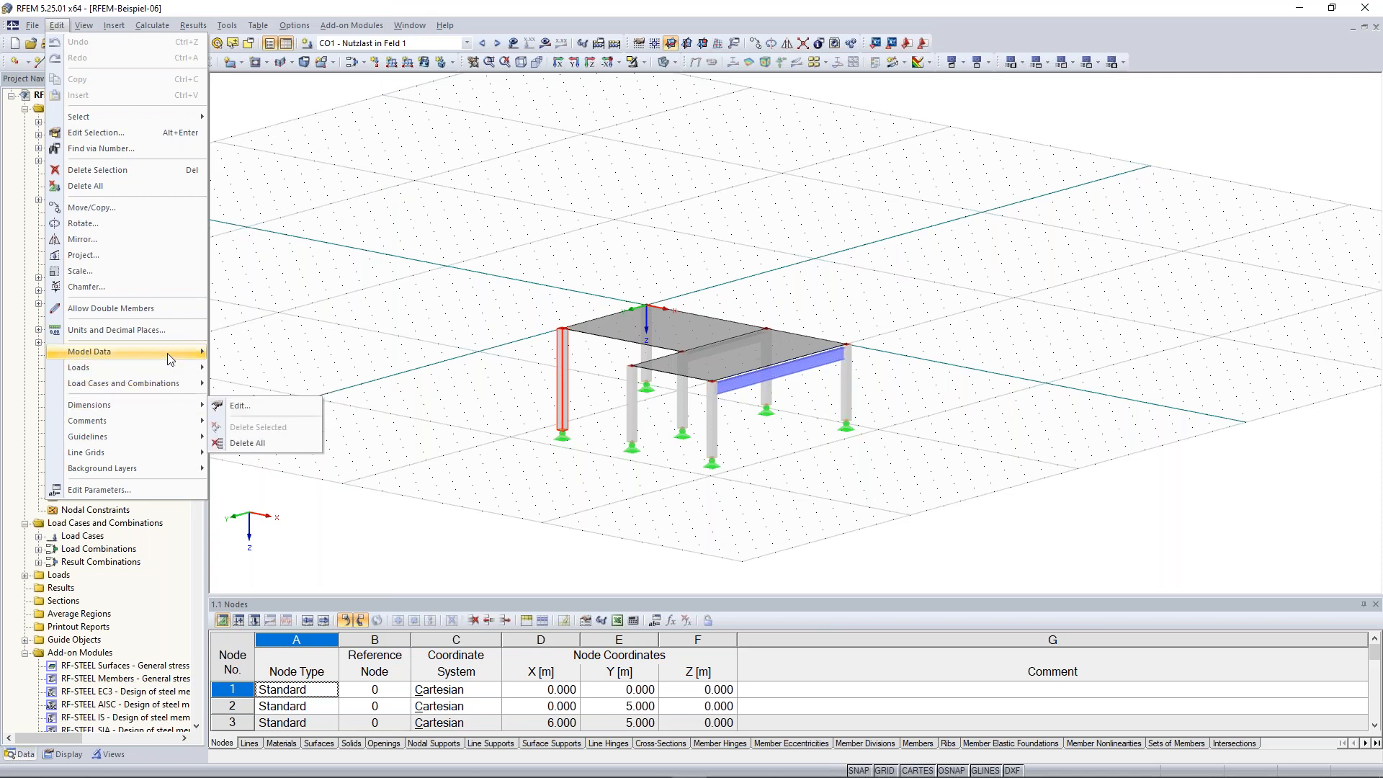
pyautogui.moveTo(176, 382)
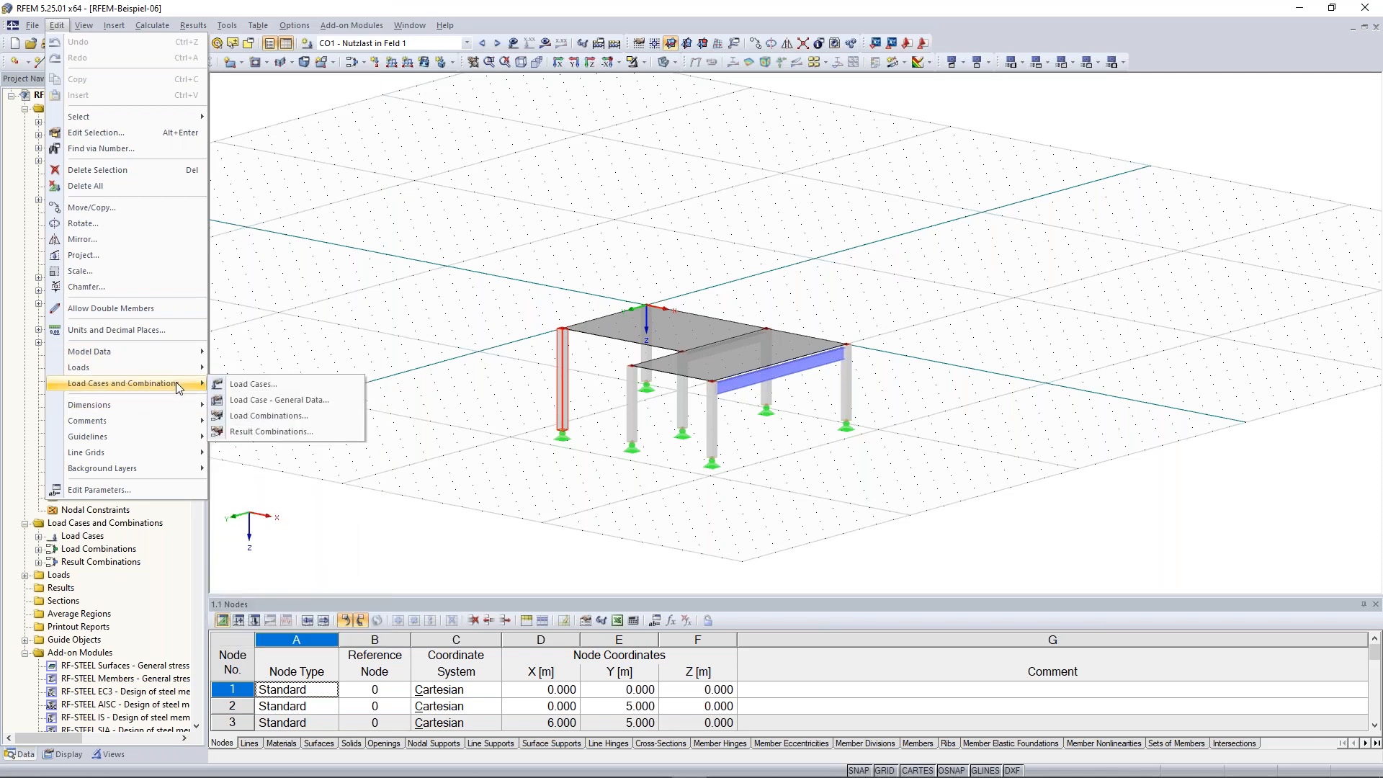
# Display the loads and then the results of load case CO1 in the example model
pyautogui.moveTo(81, 26)
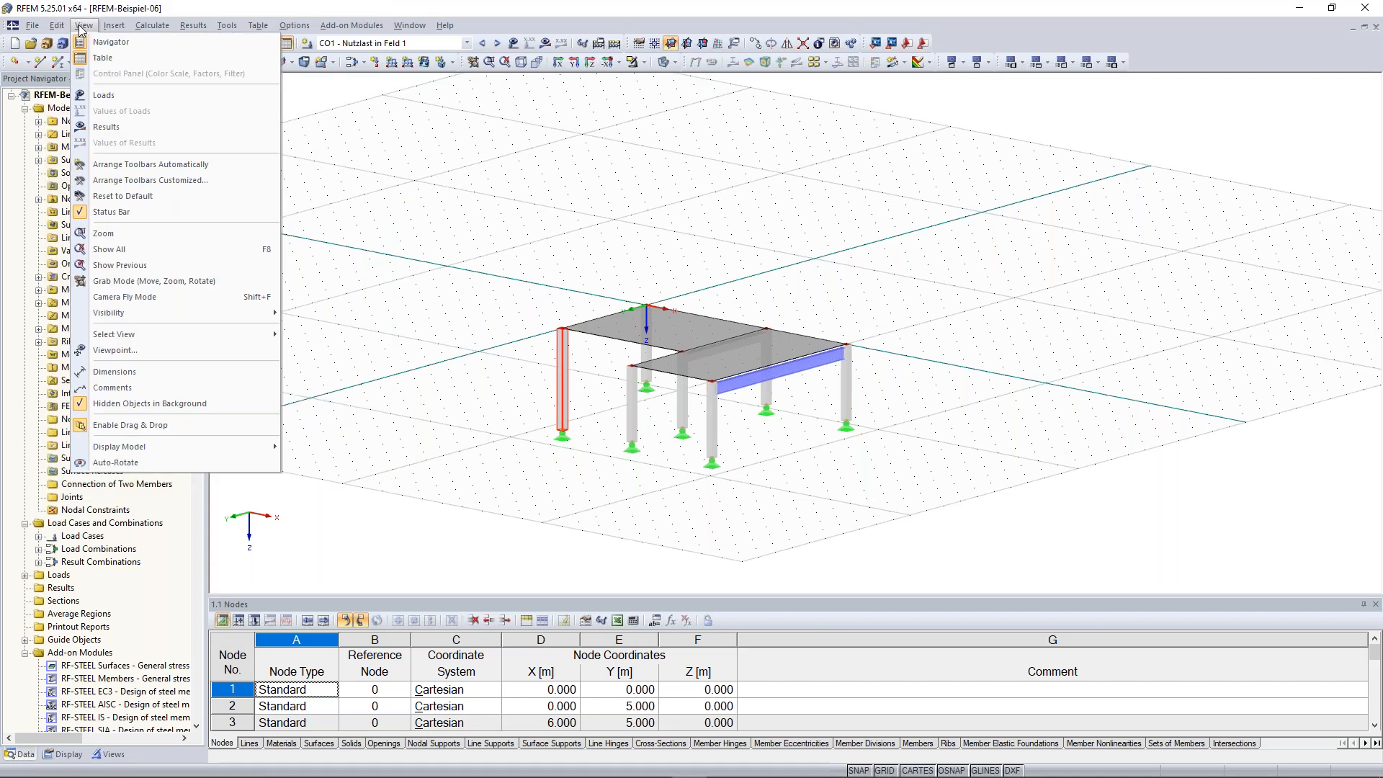
pyautogui.click(127, 98)
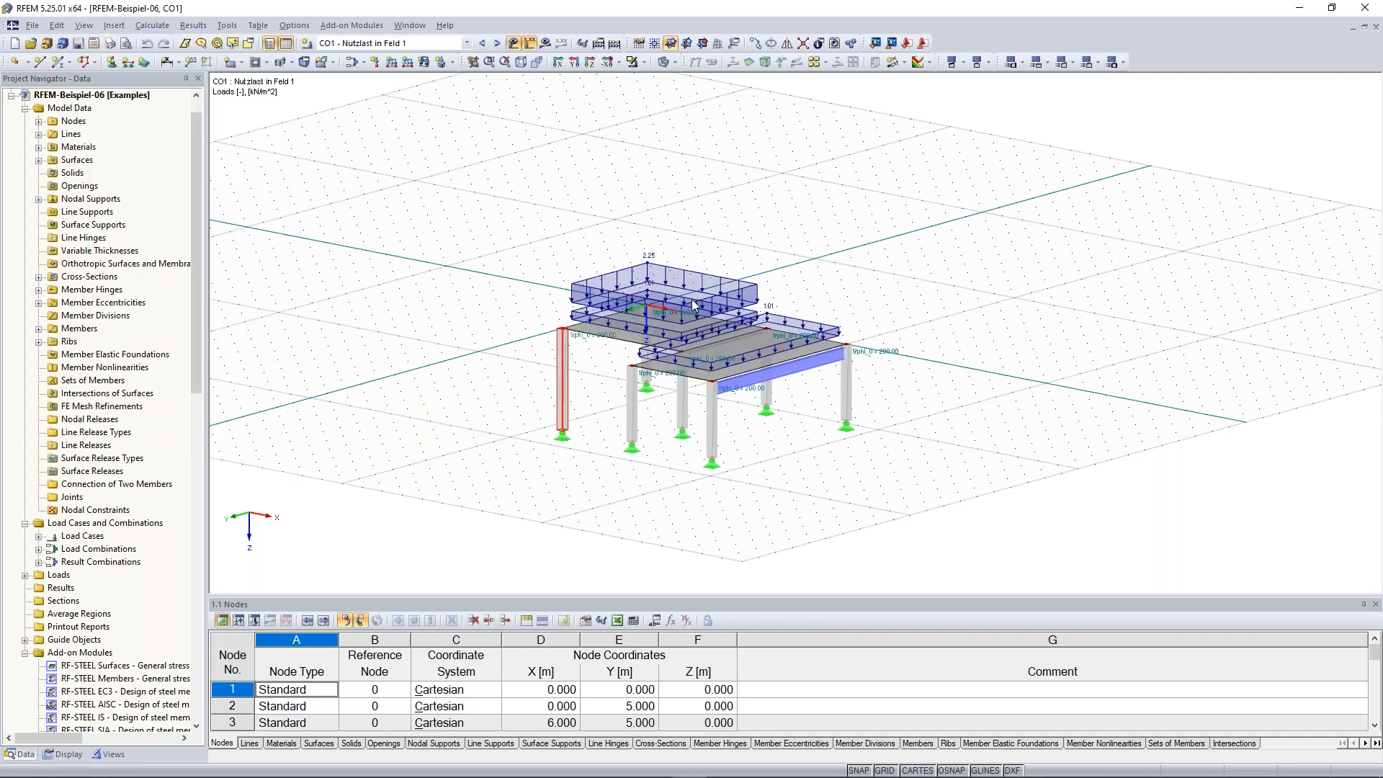
pyautogui.click(83, 25)
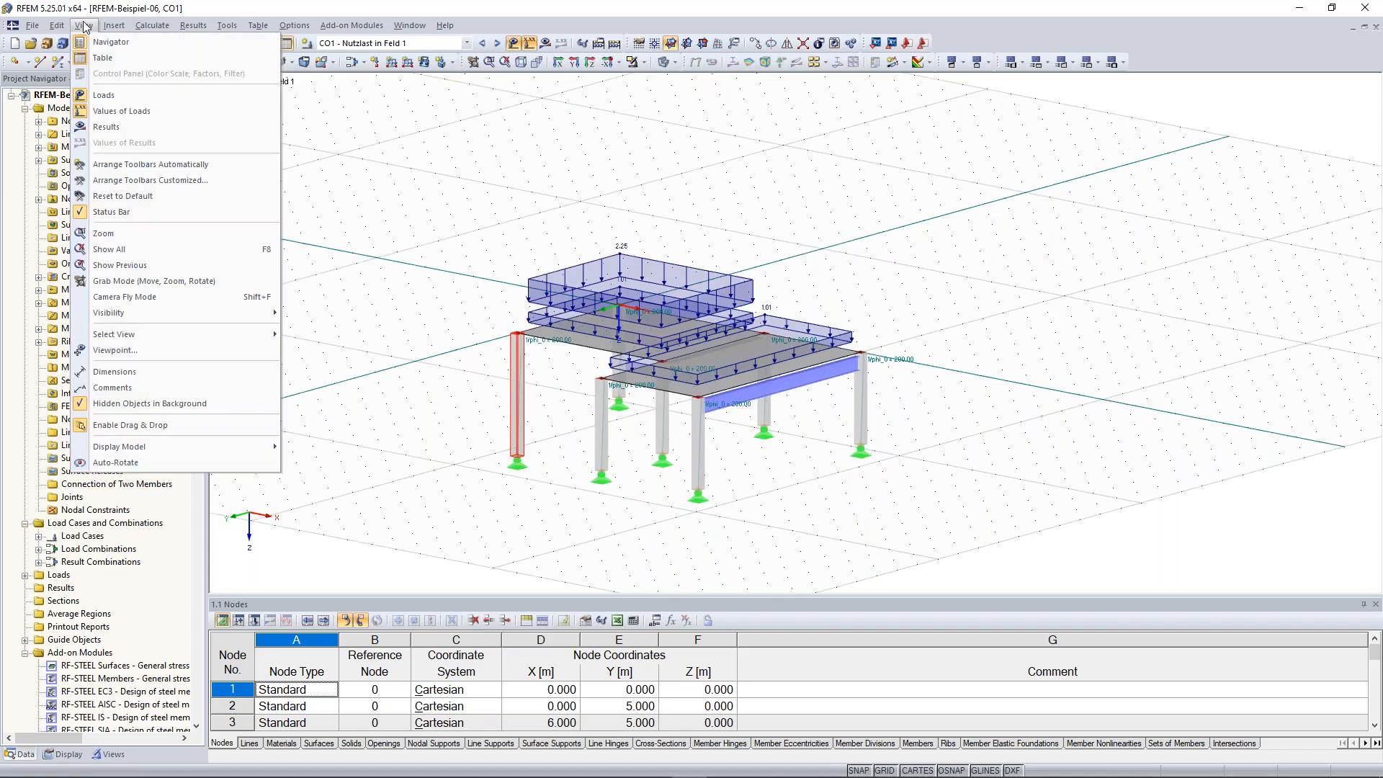
pyautogui.click(128, 129)
pyautogui.click(661, 429)
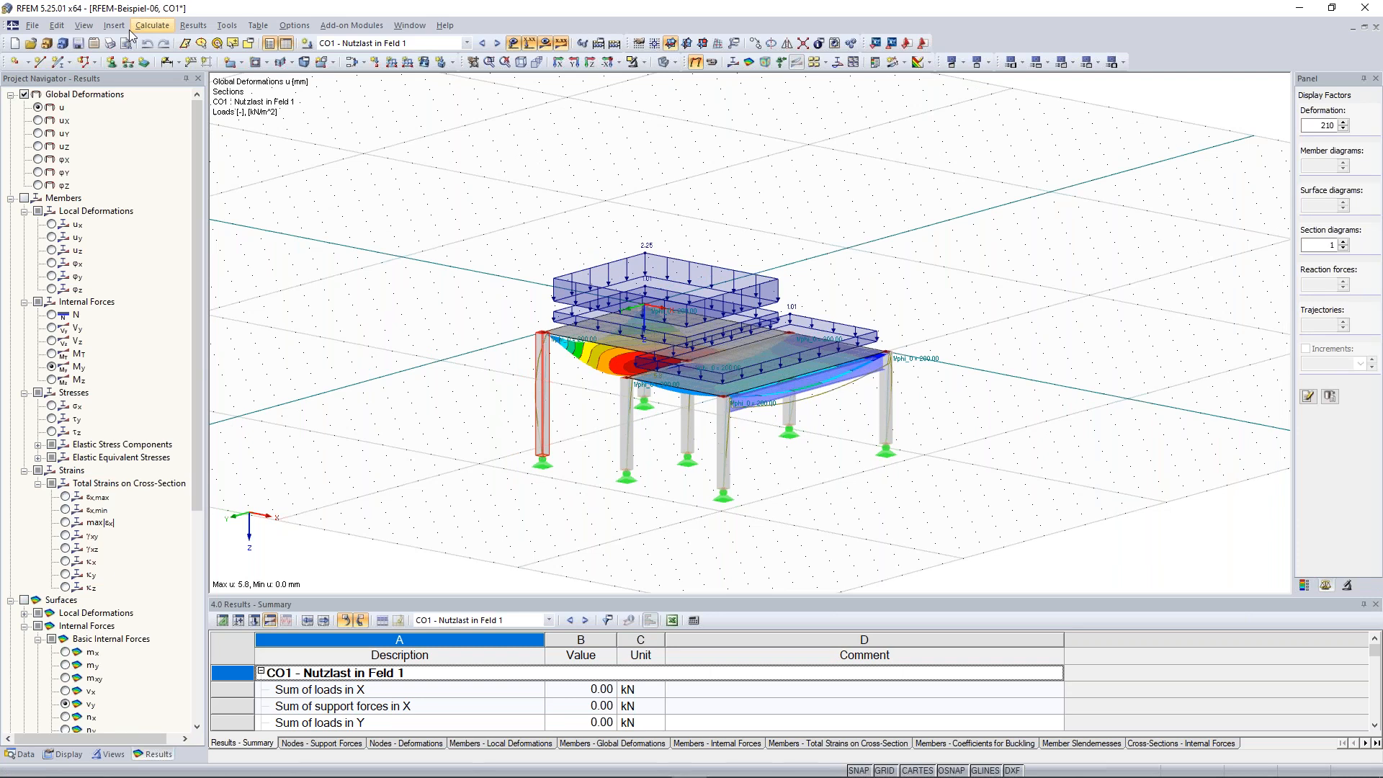
pyautogui.click(83, 25)
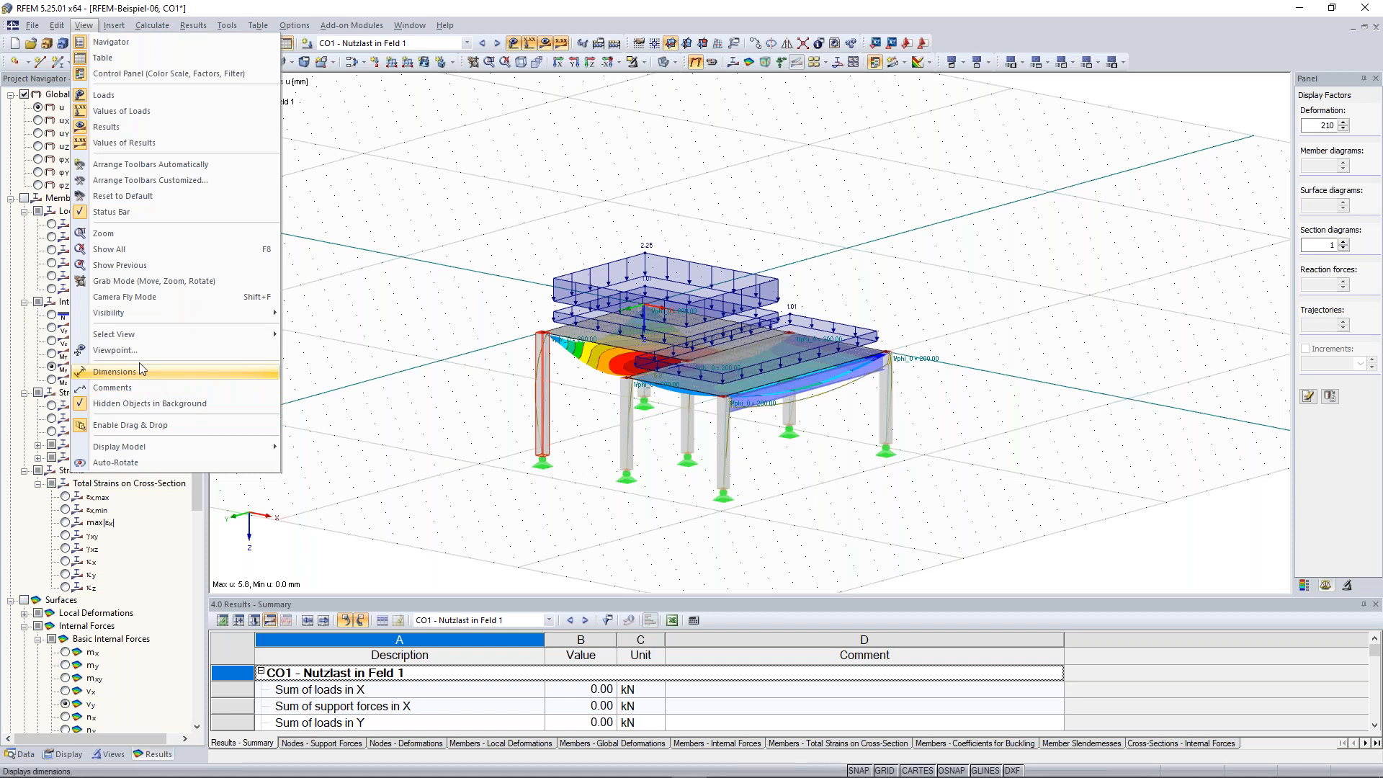
pyautogui.moveTo(114, 26)
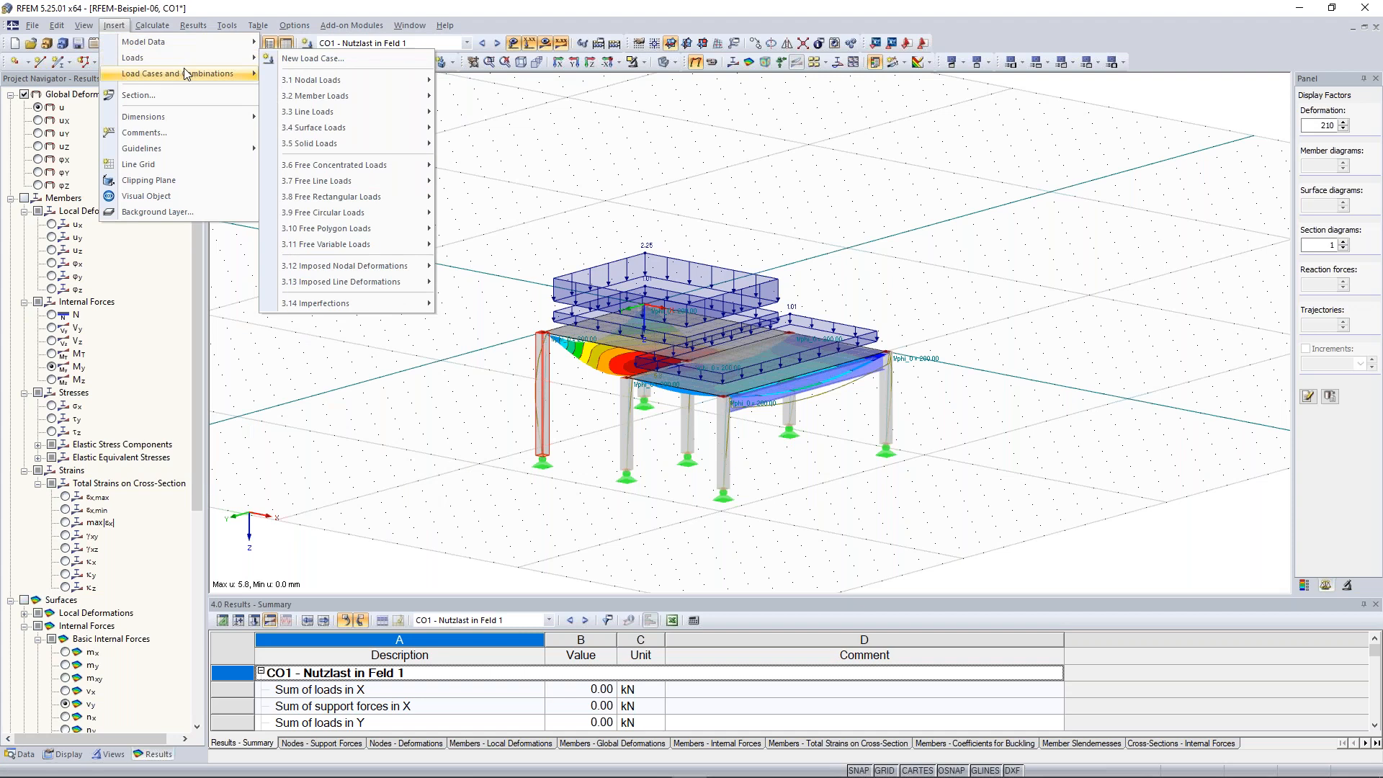
pyautogui.moveTo(186, 74)
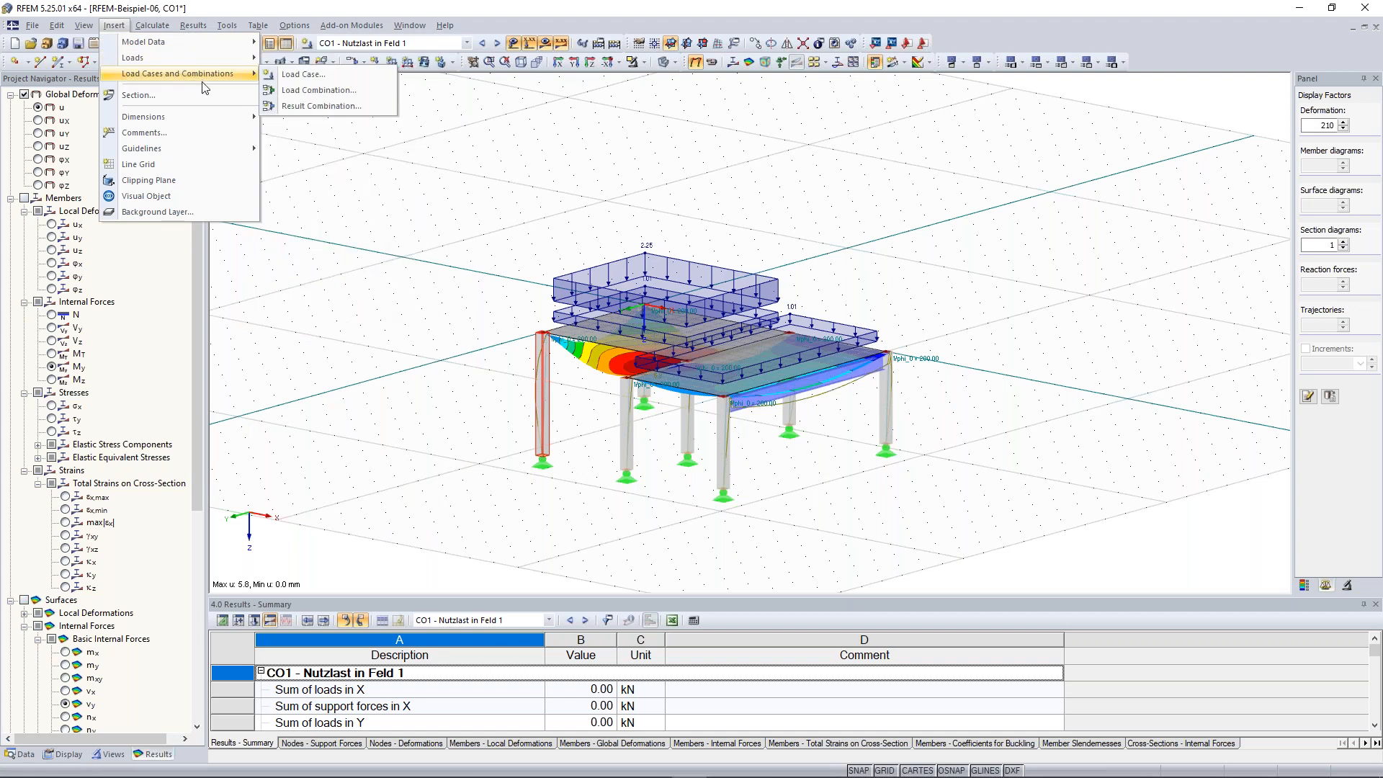
pyautogui.click(444, 237)
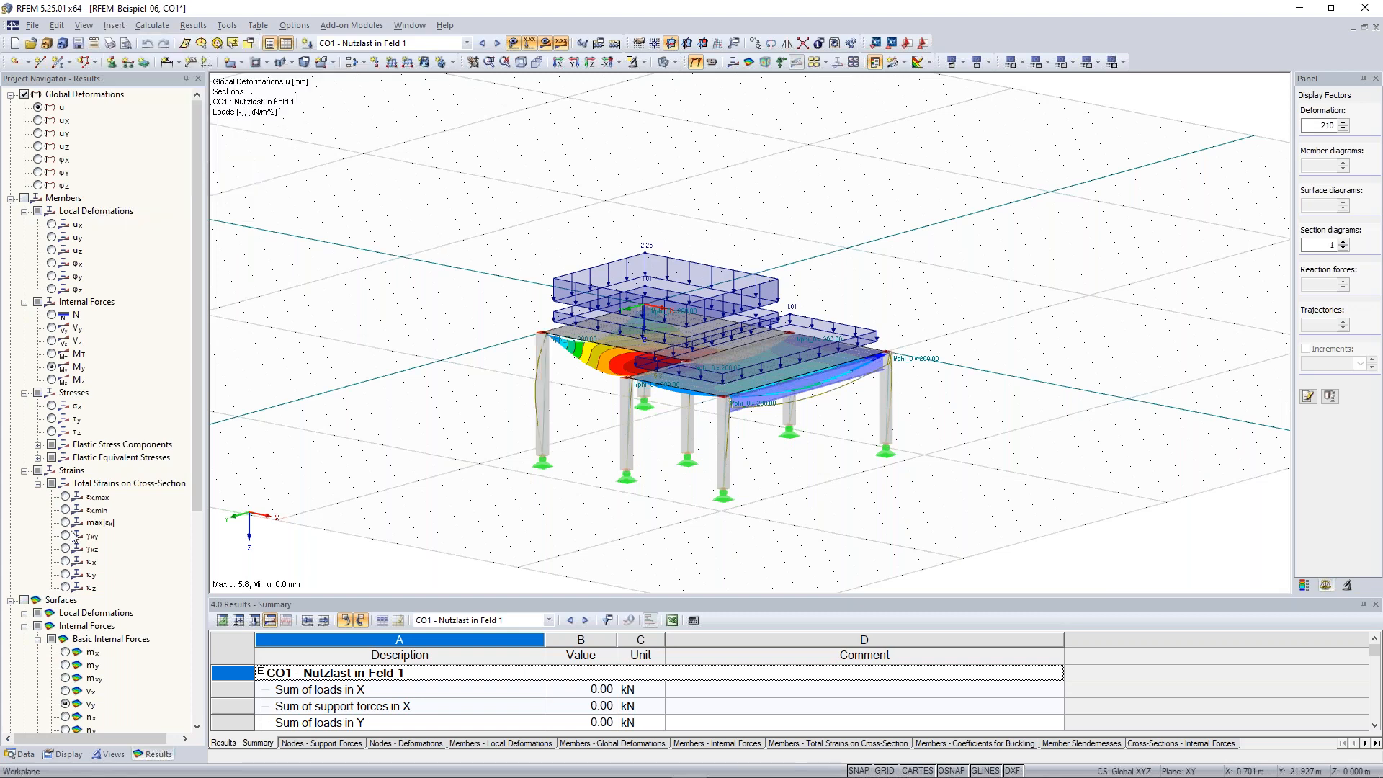
# Switch the navigator to the model data view and browse the model data entries available for insertion
pyautogui.click(25, 754)
pyautogui.scroll(1, 196, 374)
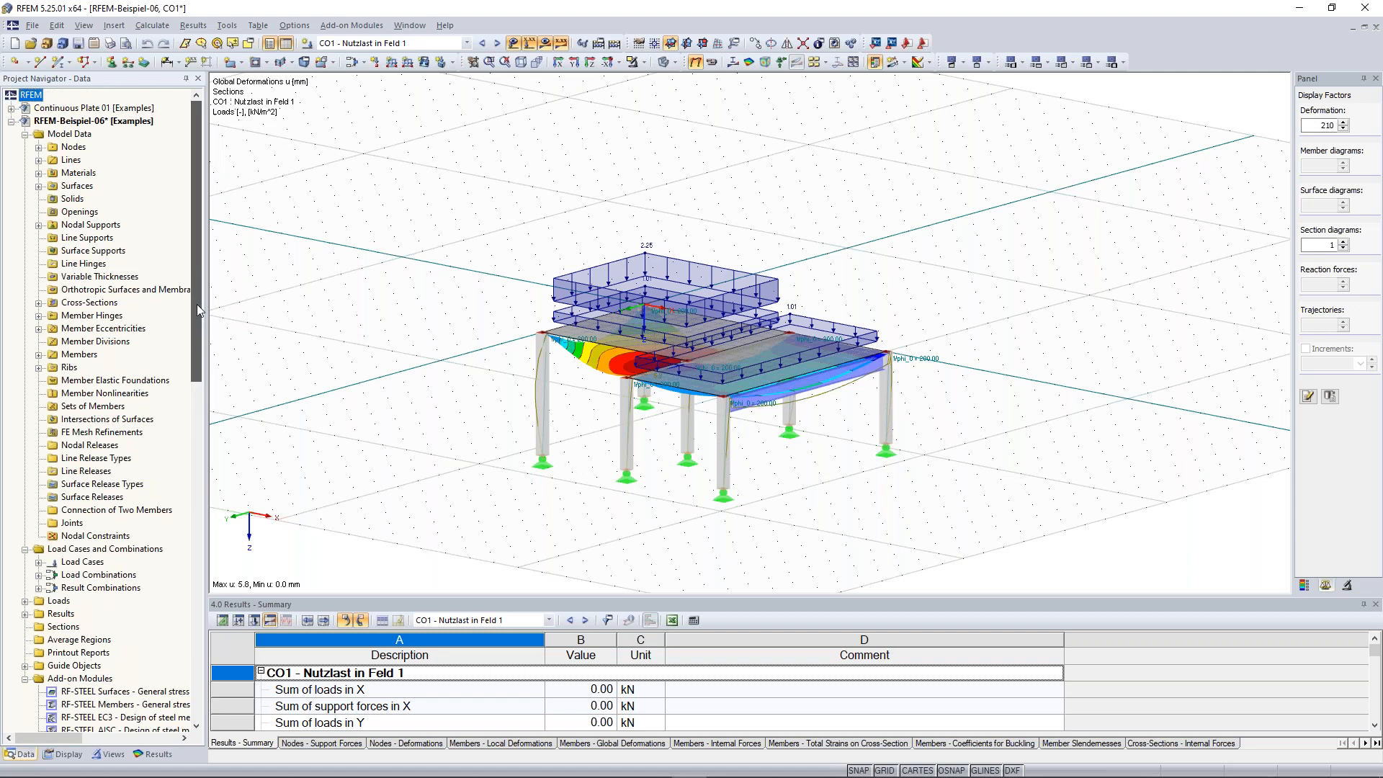
pyautogui.scroll(-2, 444, 218)
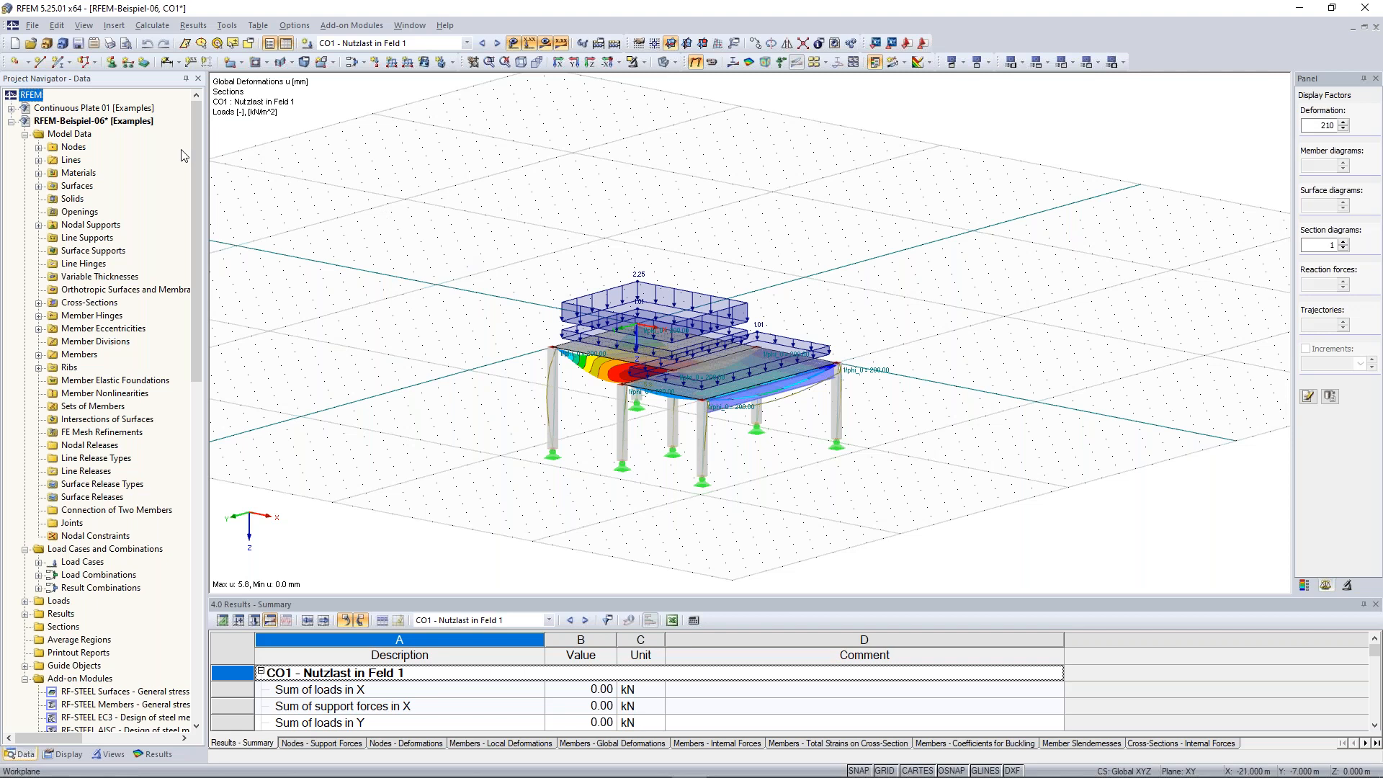
pyautogui.click(114, 25)
pyautogui.moveTo(144, 42)
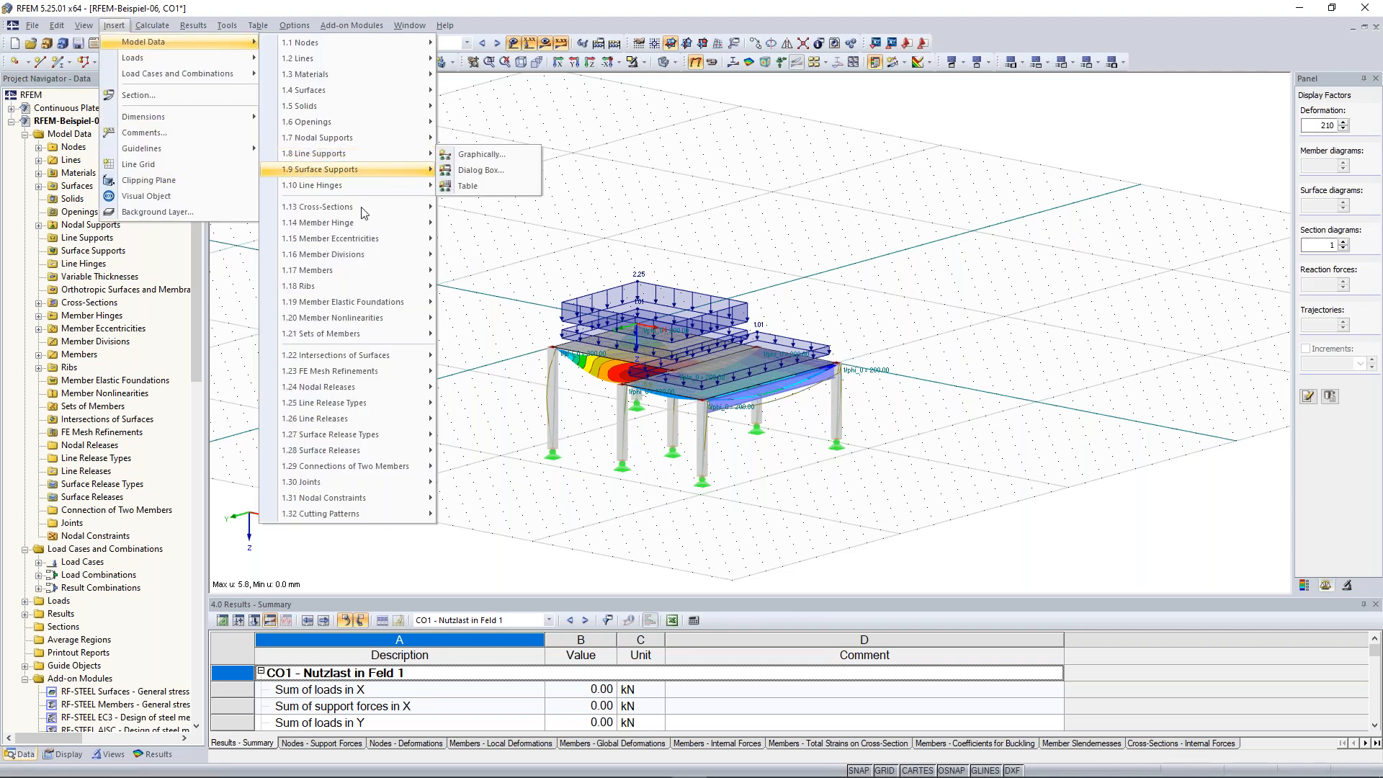
pyautogui.moveTo(370, 255)
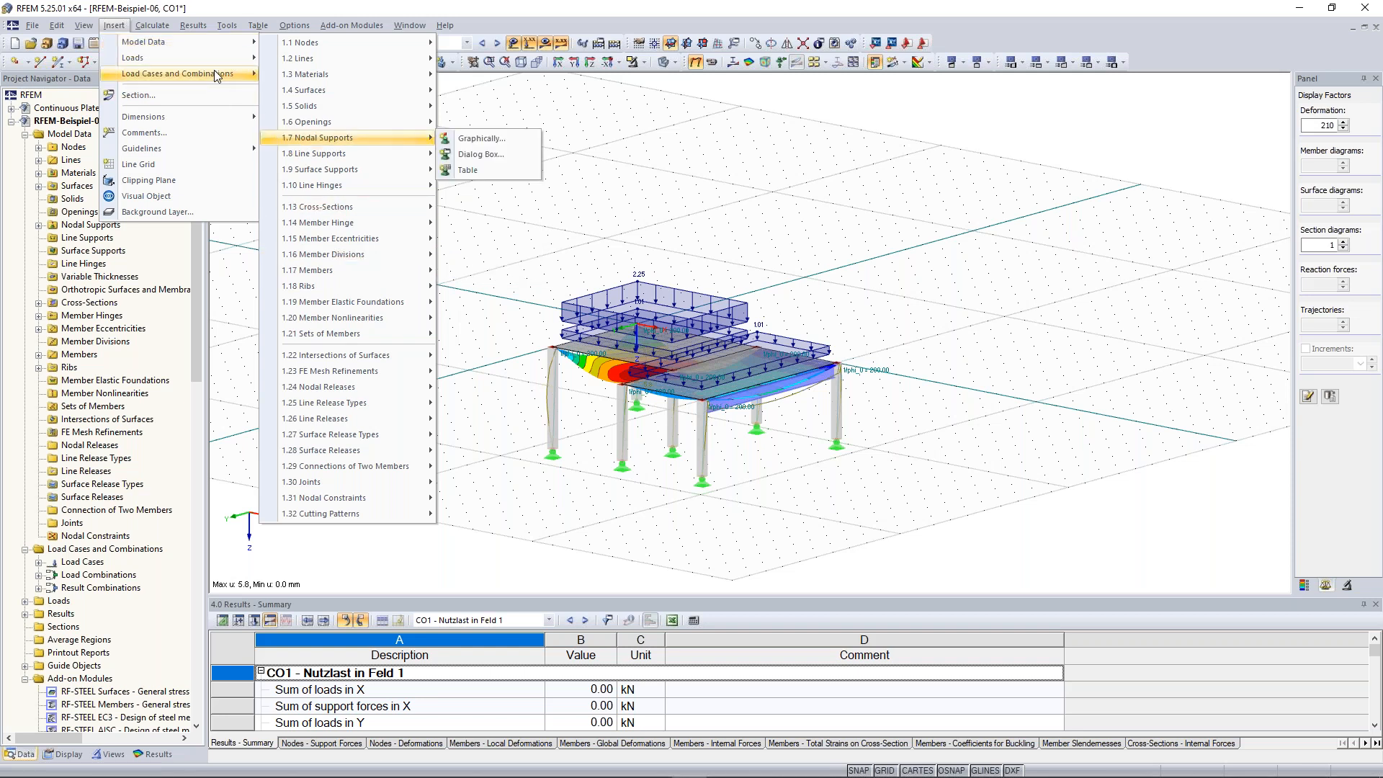
pyautogui.moveTo(217, 75)
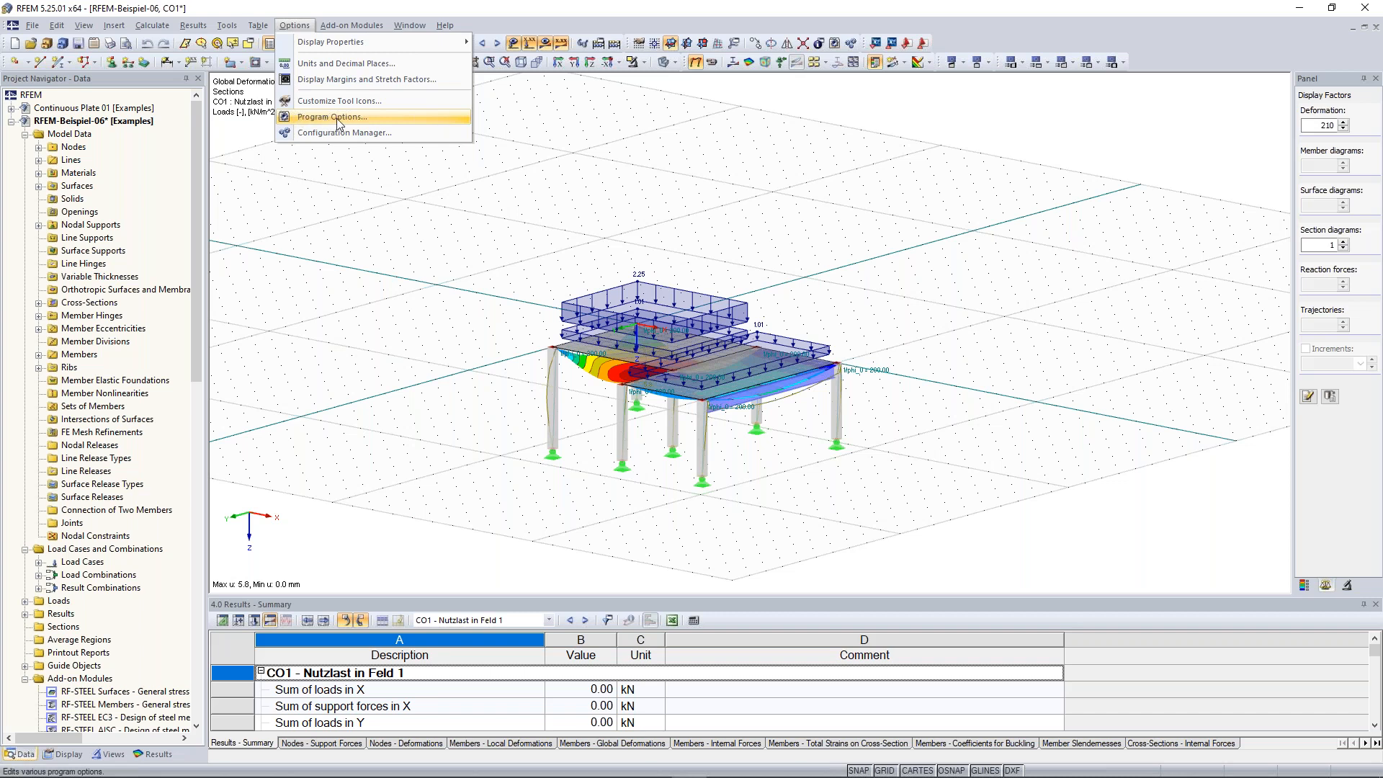
# Review the program language choices in Program Options and cancel the dialog
pyautogui.click(336, 118)
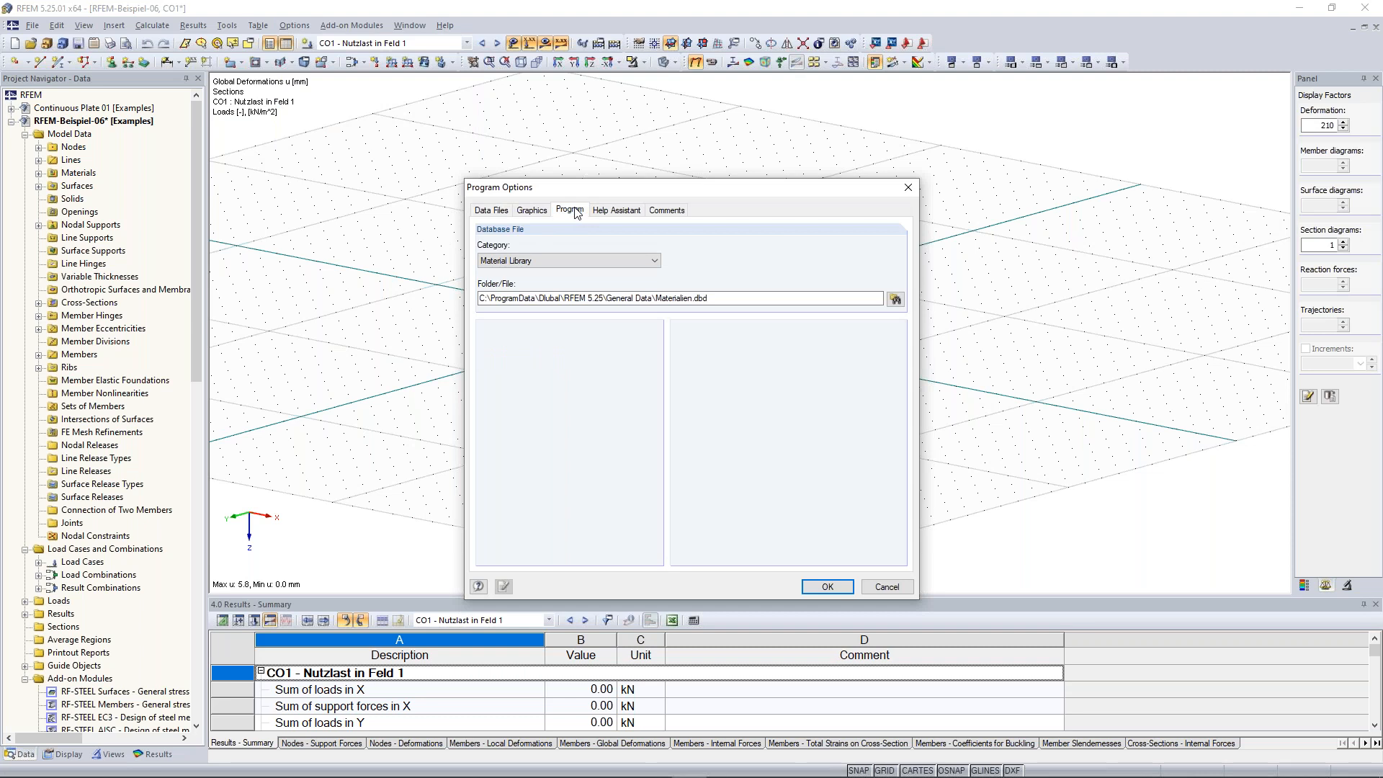
pyautogui.click(572, 210)
pyautogui.click(569, 247)
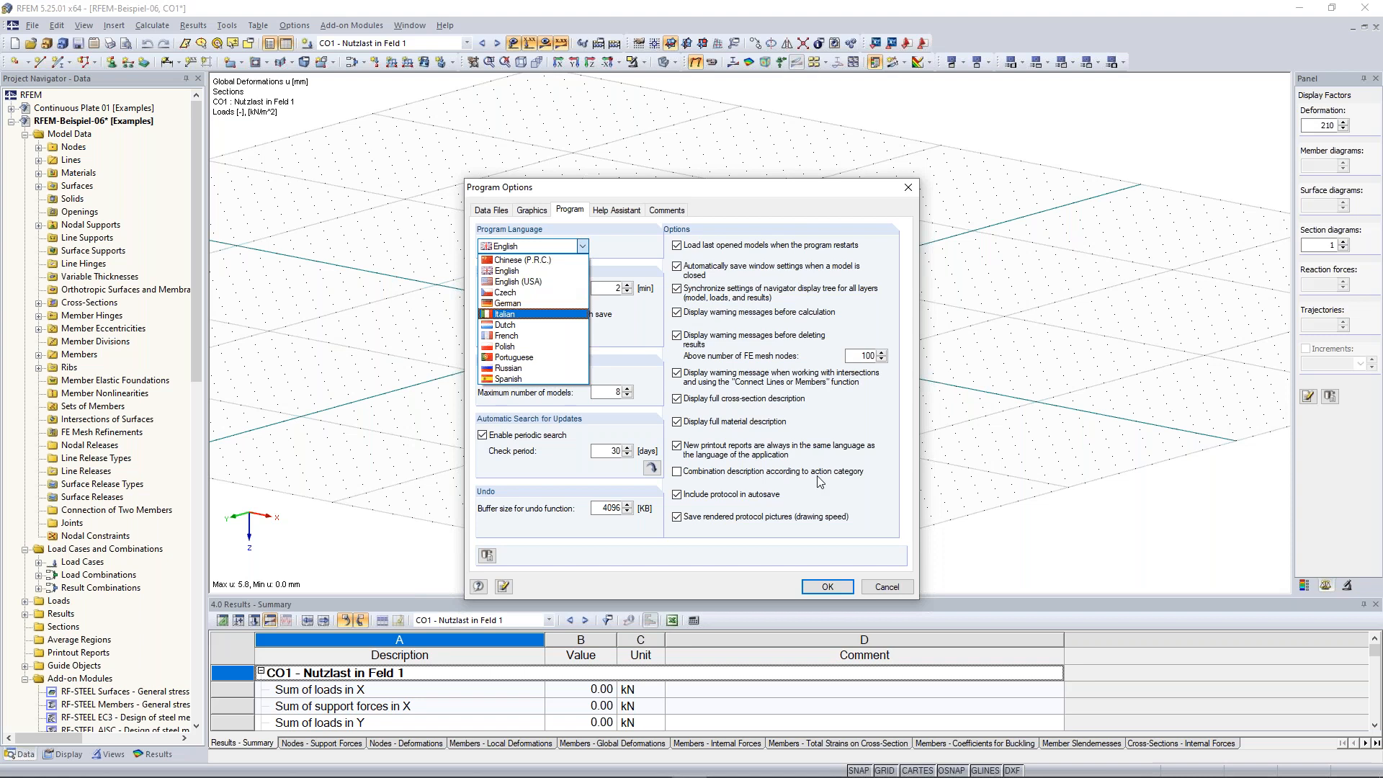
pyautogui.click(885, 584)
pyautogui.click(886, 587)
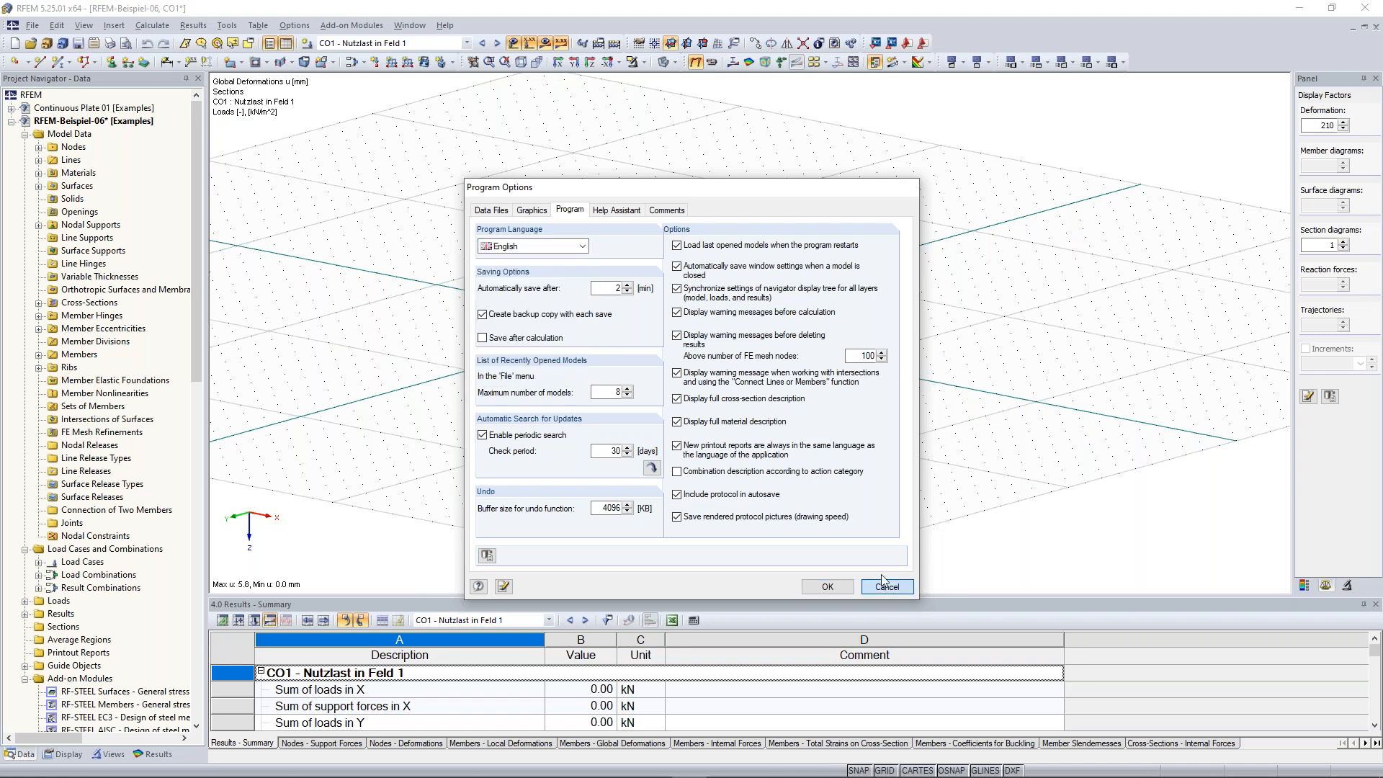
pyautogui.moveTo(588, 243); pyautogui.dragTo(631, 248, button='middle')
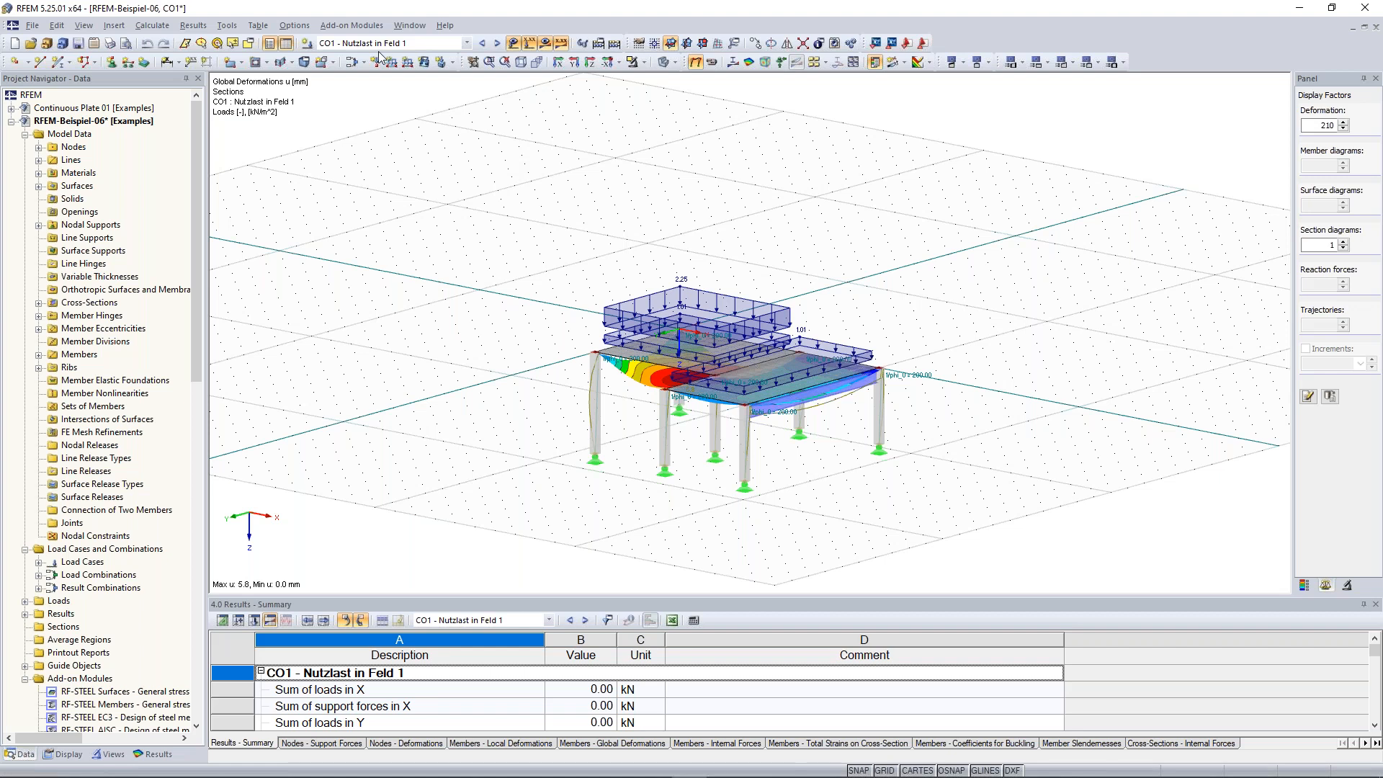
# Apply the Standard with black background configuration in the Configuration Manager and close it
pyautogui.click(293, 25)
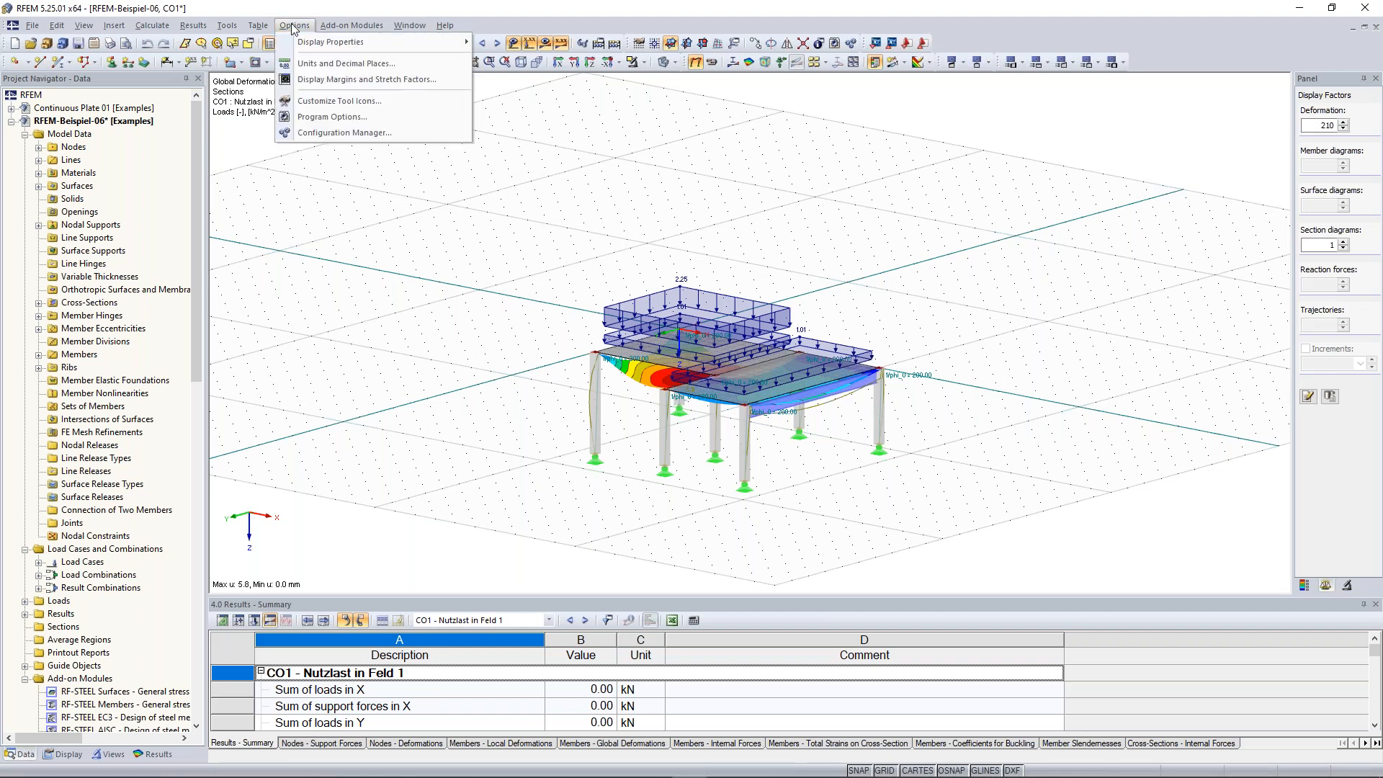
pyautogui.click(346, 134)
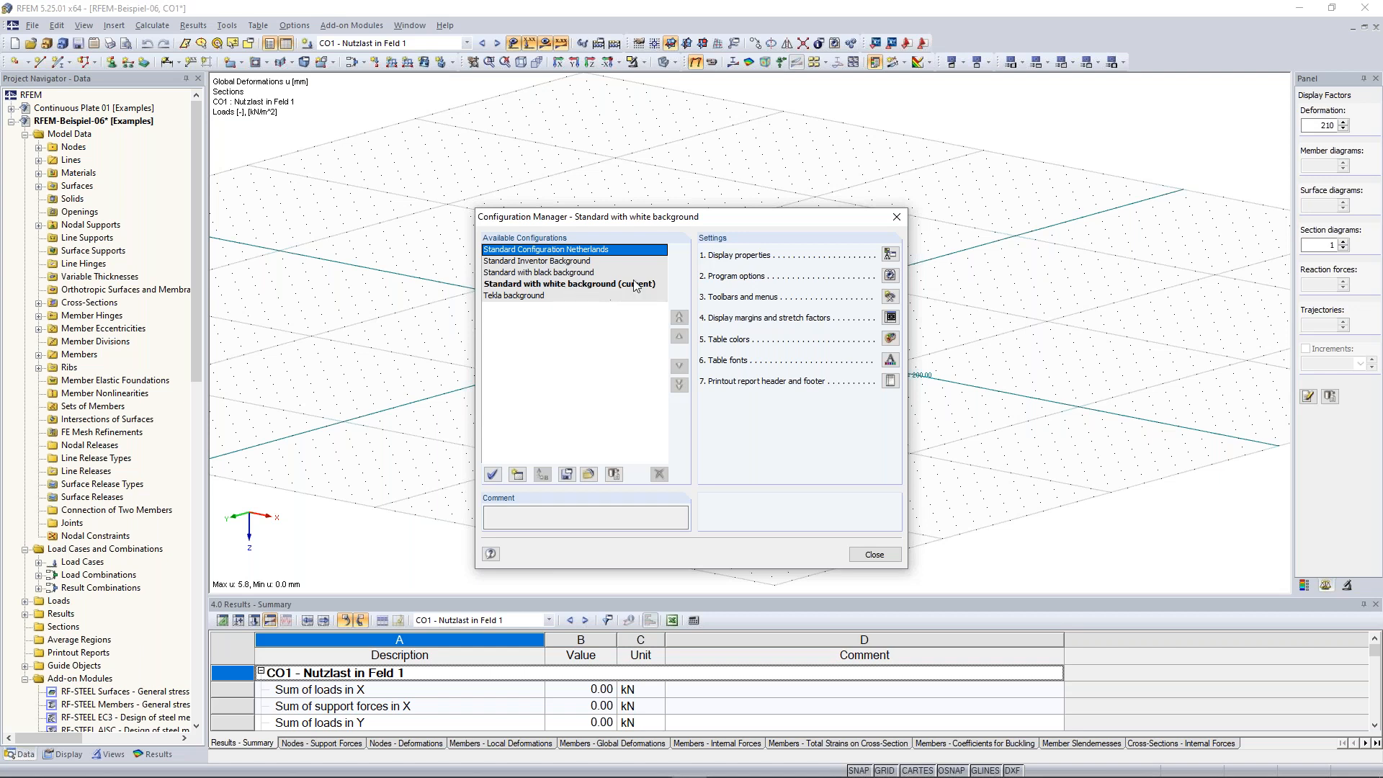
pyautogui.click(580, 273)
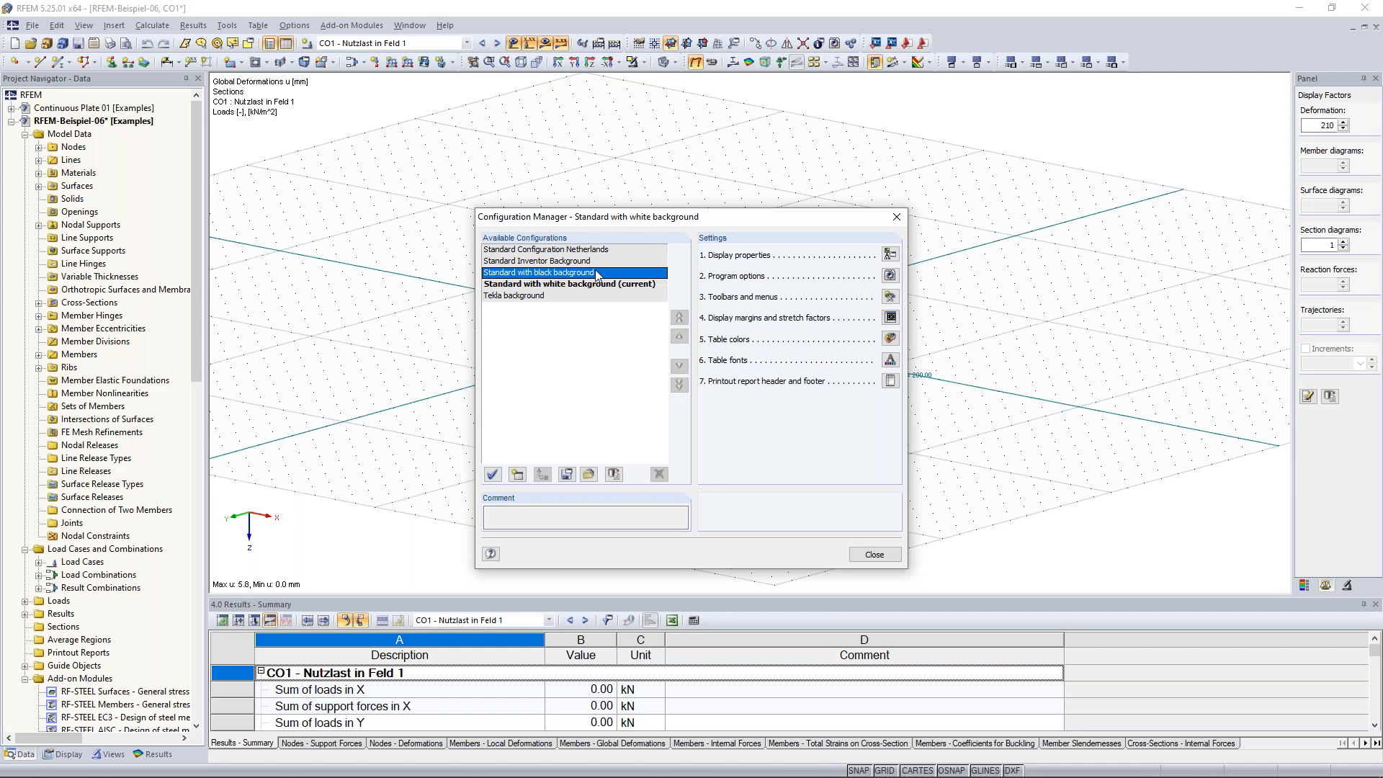
pyautogui.doubleClick(596, 273)
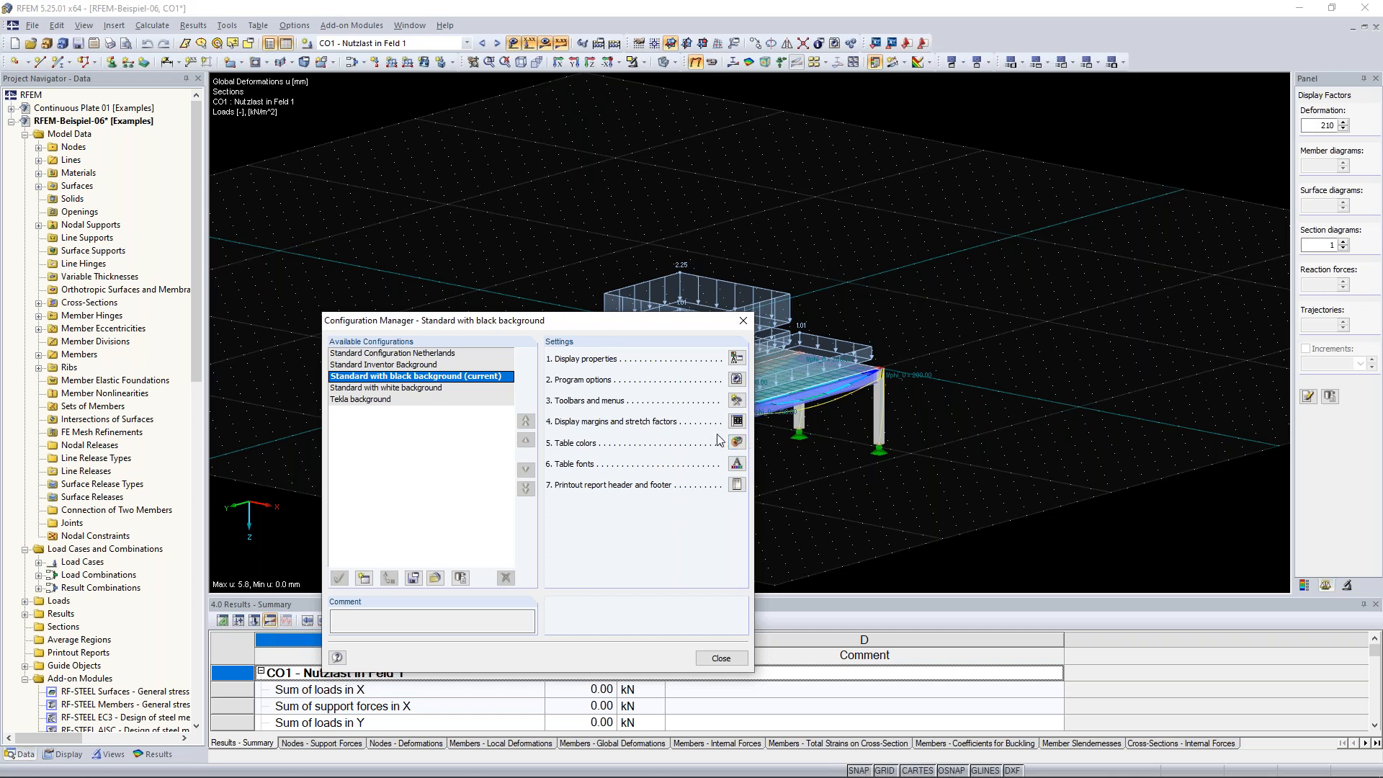
pyautogui.moveTo(631, 325); pyautogui.dragTo(744, 184)
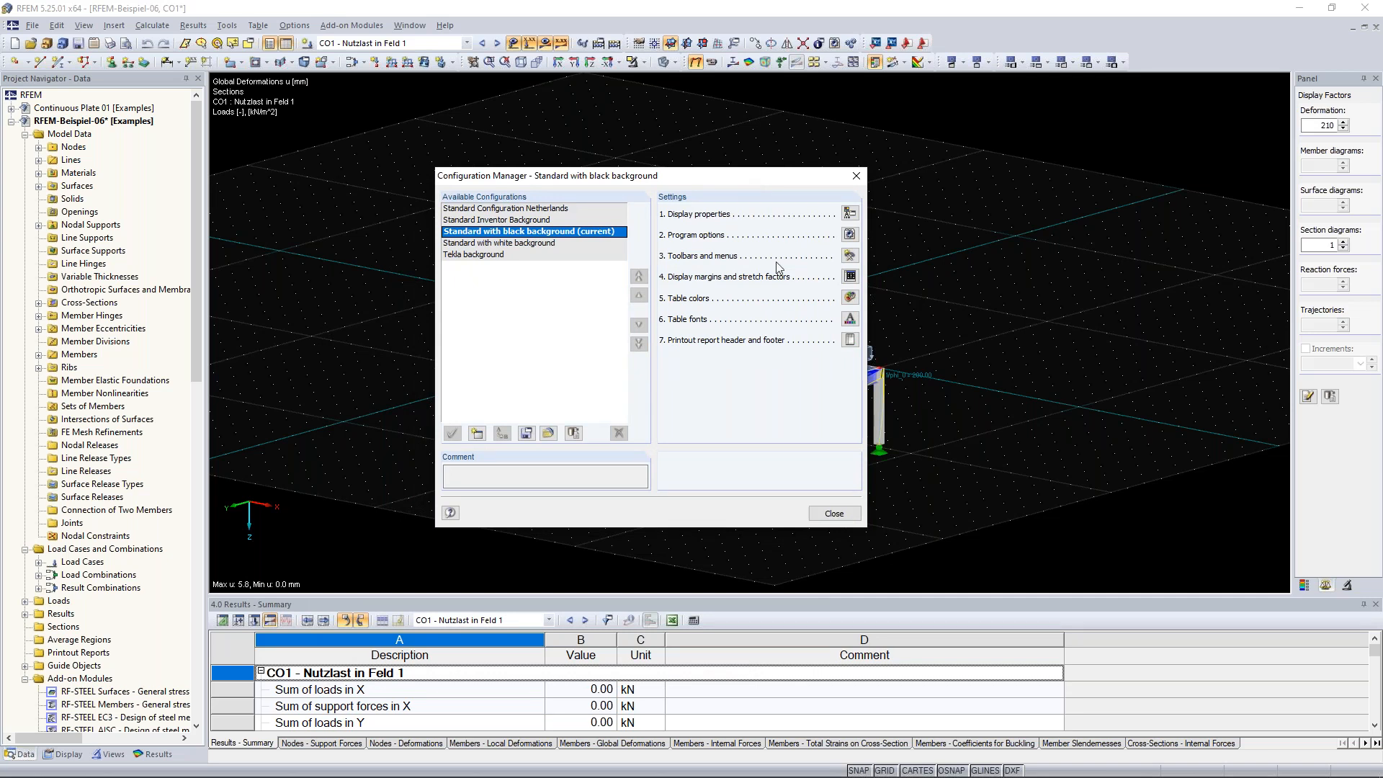
pyautogui.click(834, 513)
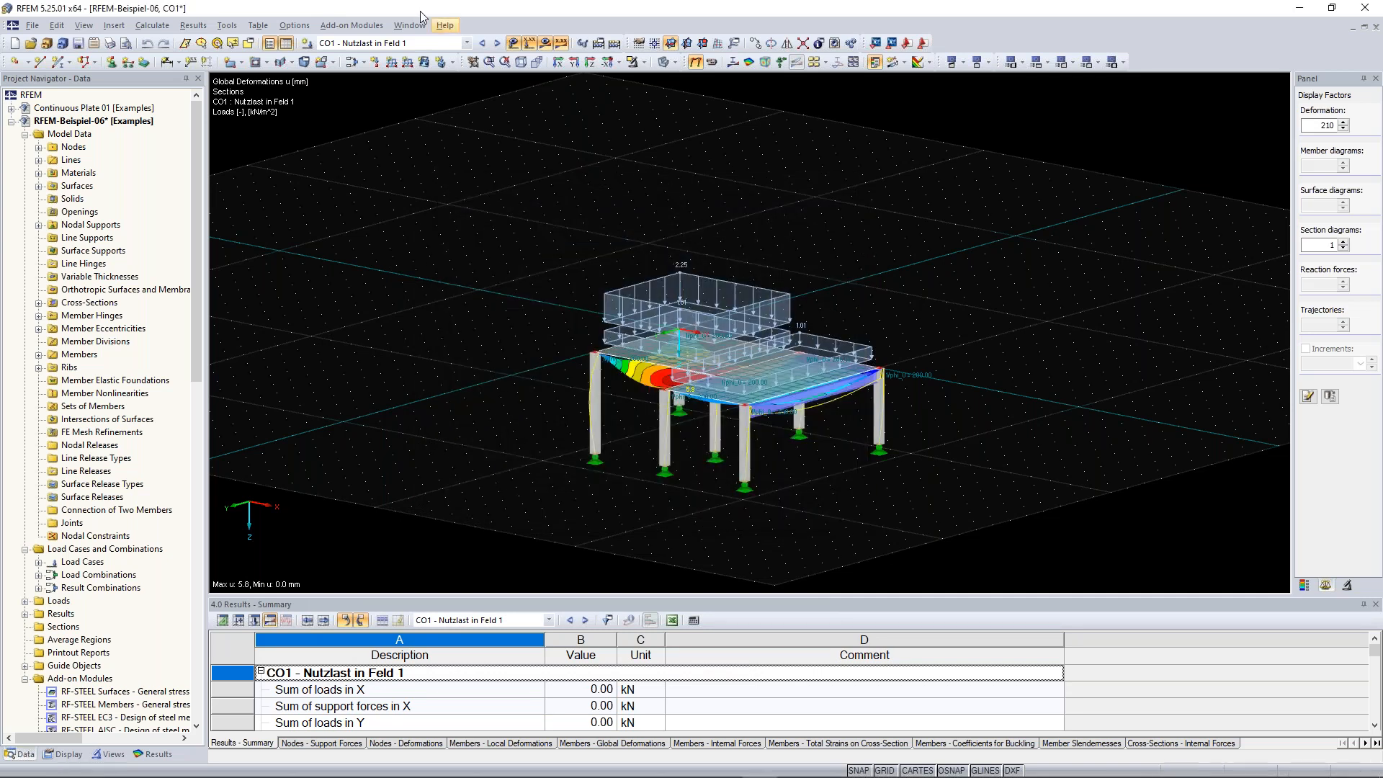
pyautogui.click(352, 26)
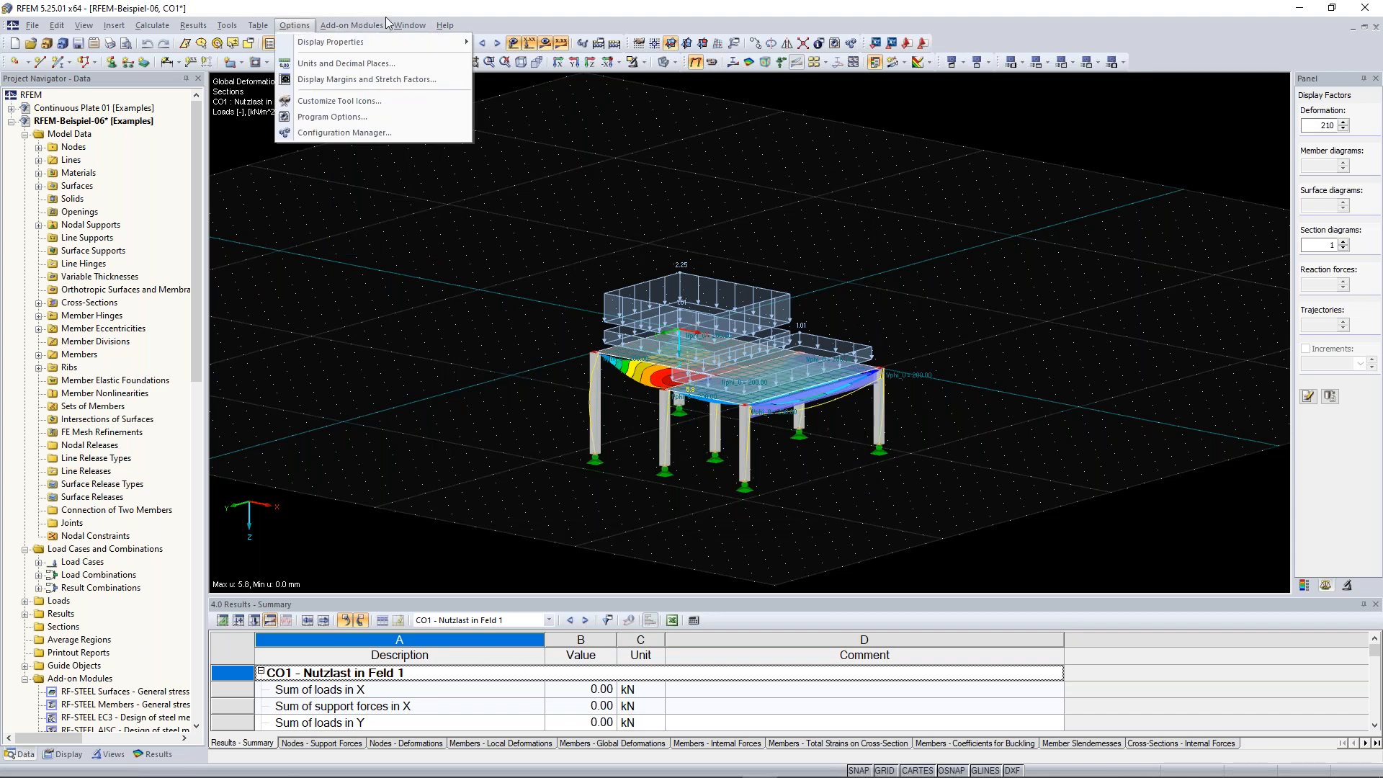
pyautogui.moveTo(394, 34)
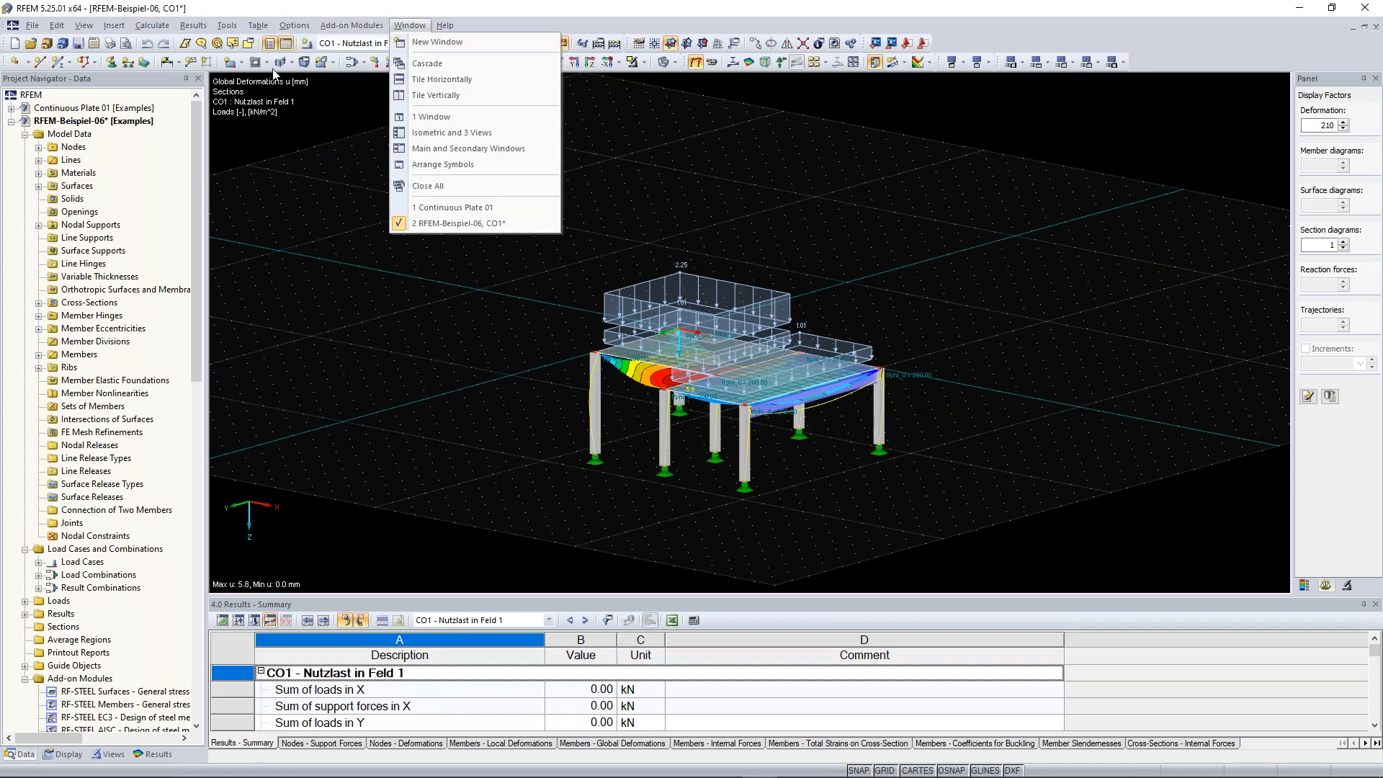
pyautogui.moveTo(152, 25)
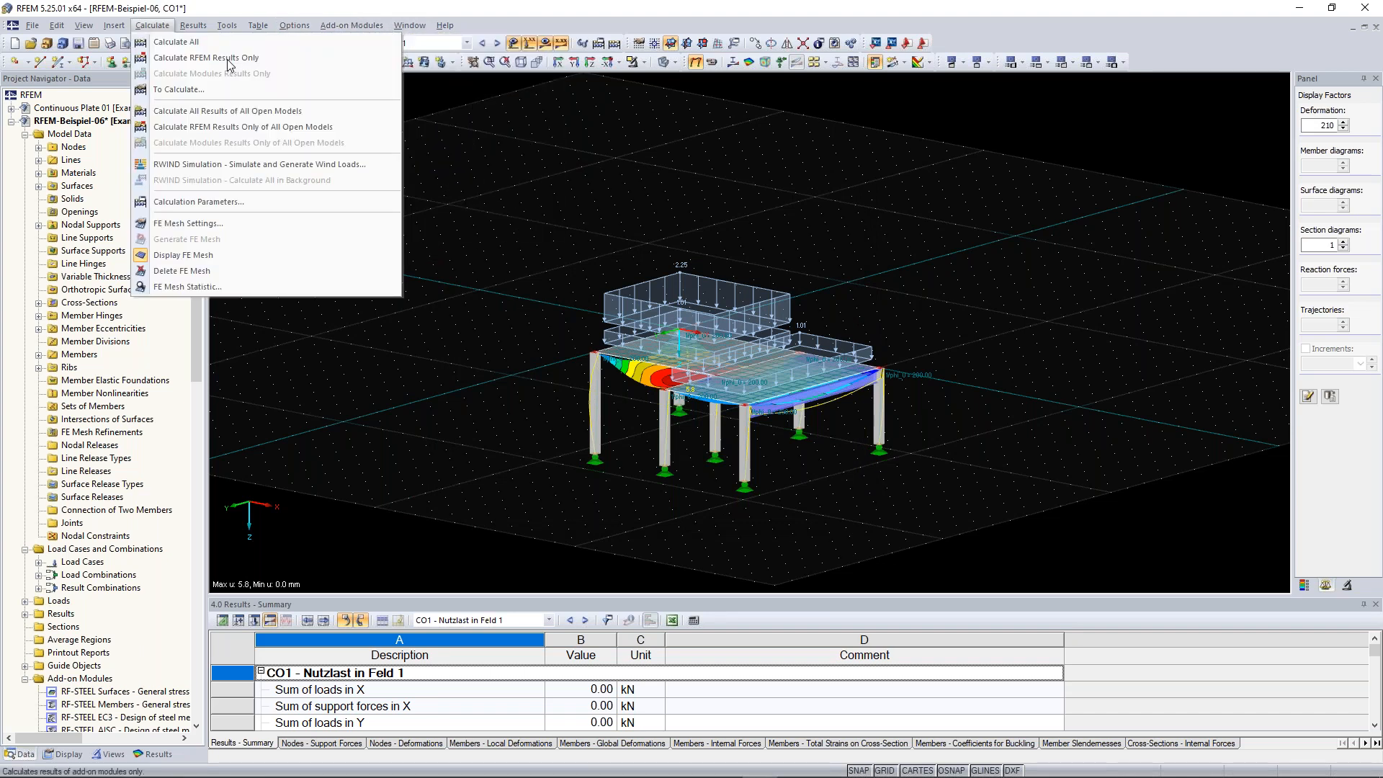
pyautogui.press('Escape')
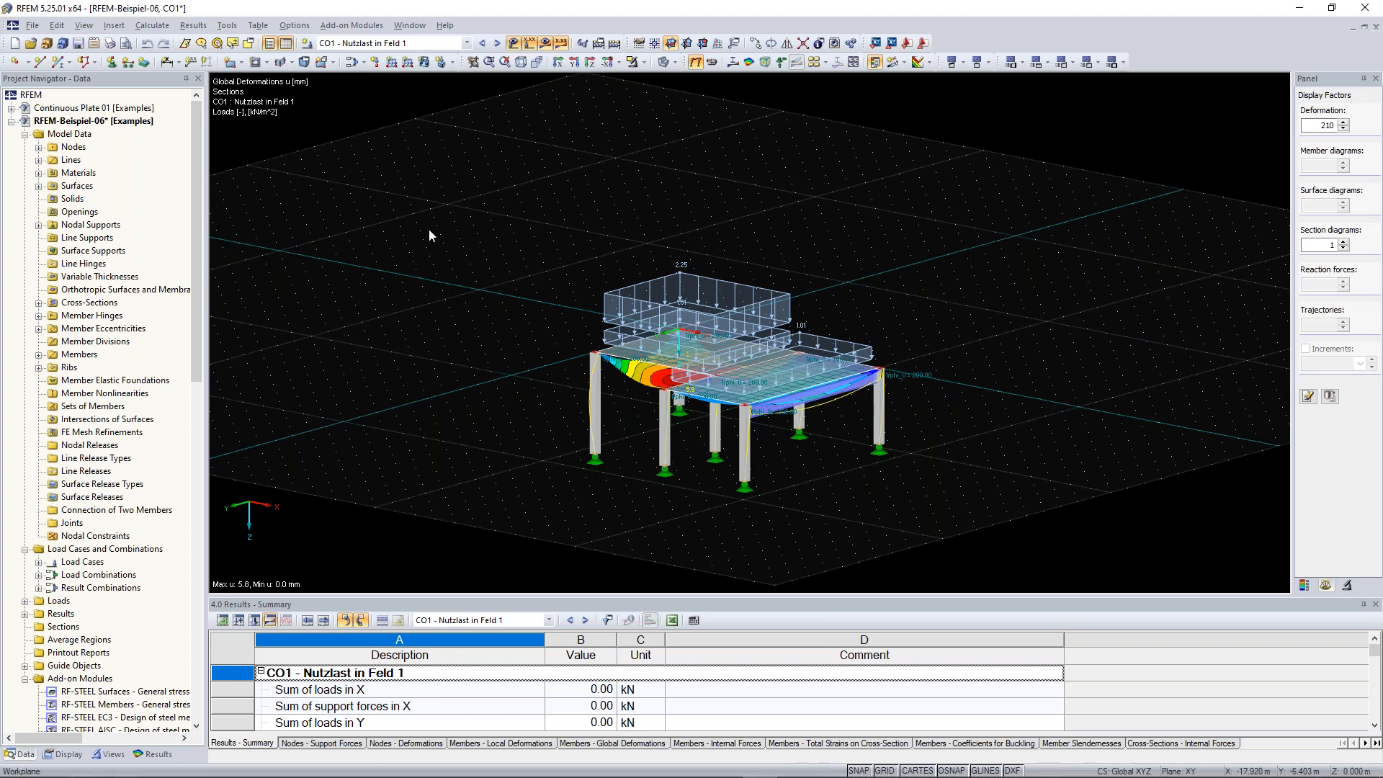
# Place a new node at X 1.000 m, Y -14.000 m, Z 0.000 m in the example model
pyautogui.click(14, 64)
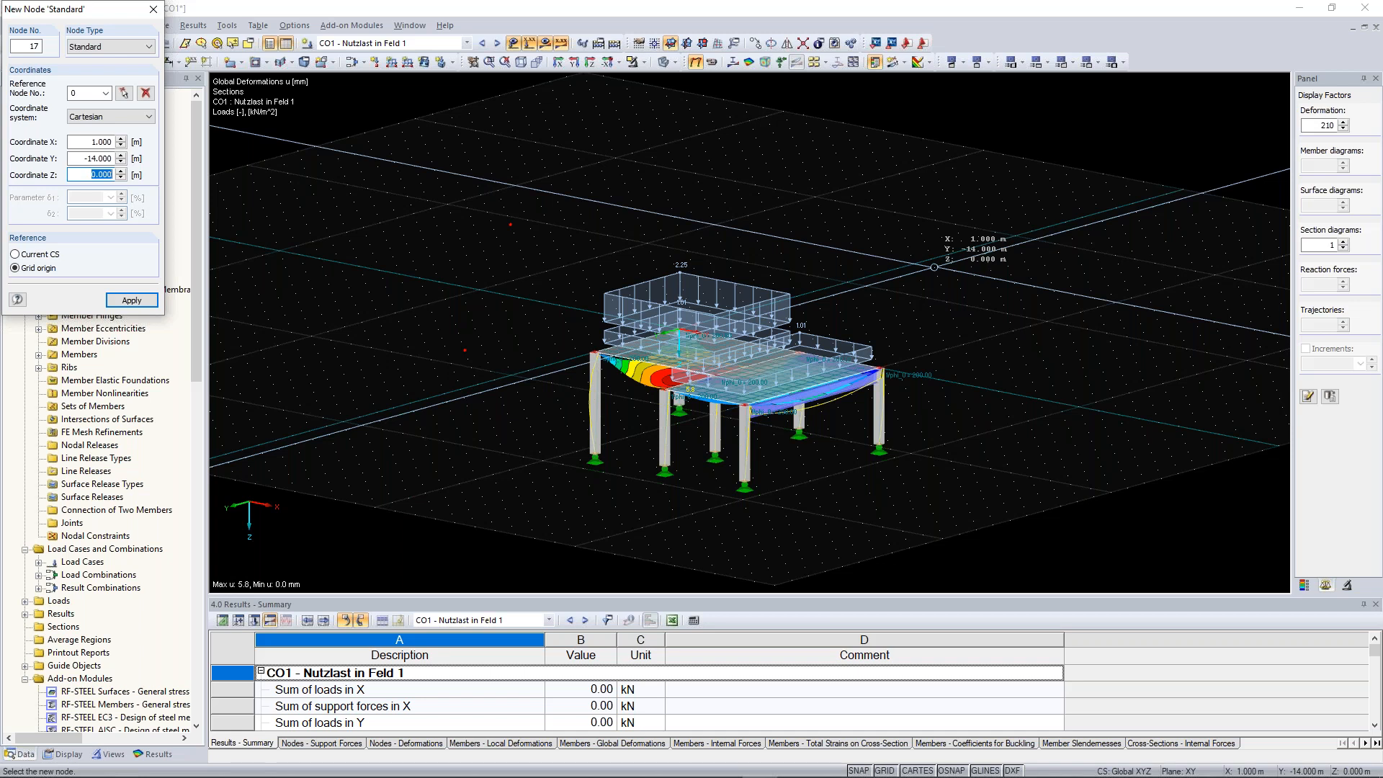
pyautogui.click(935, 267)
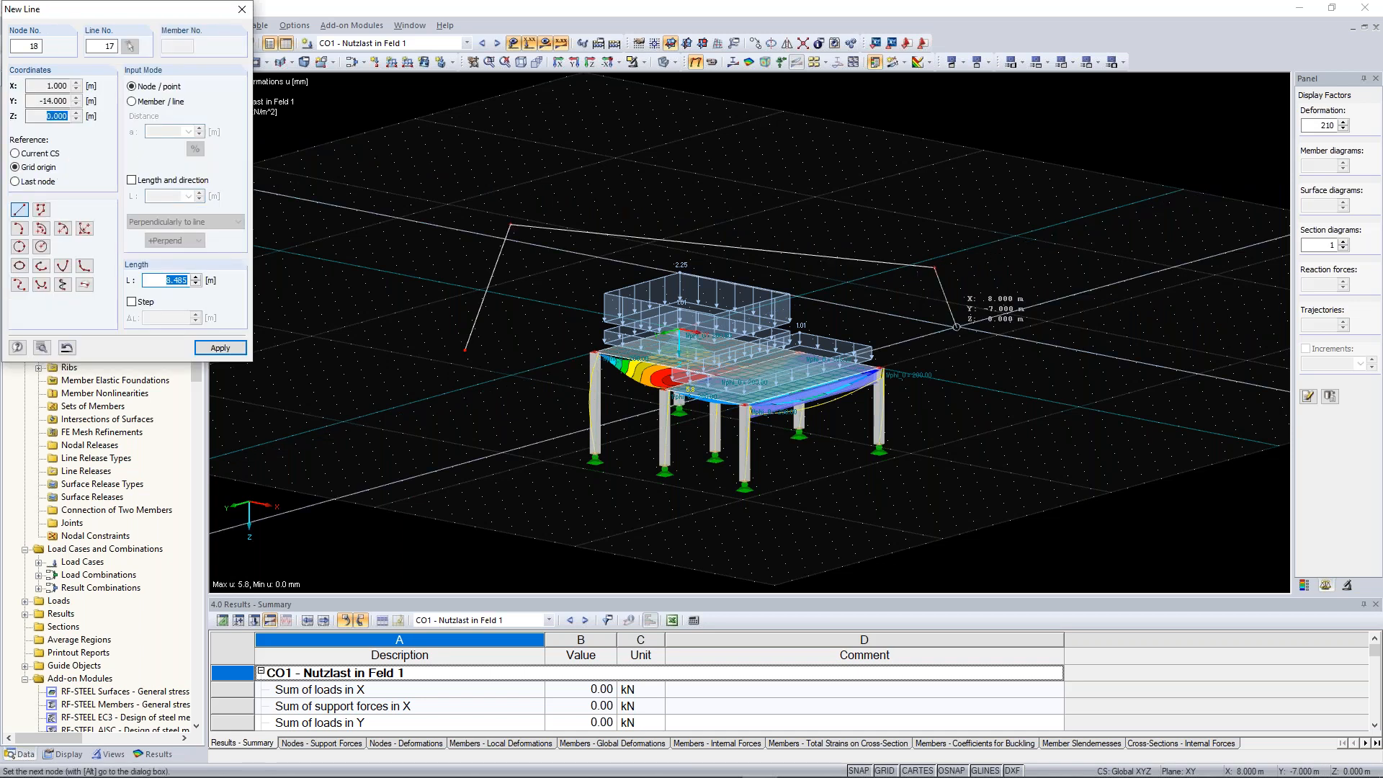
pyautogui.press('Escape')
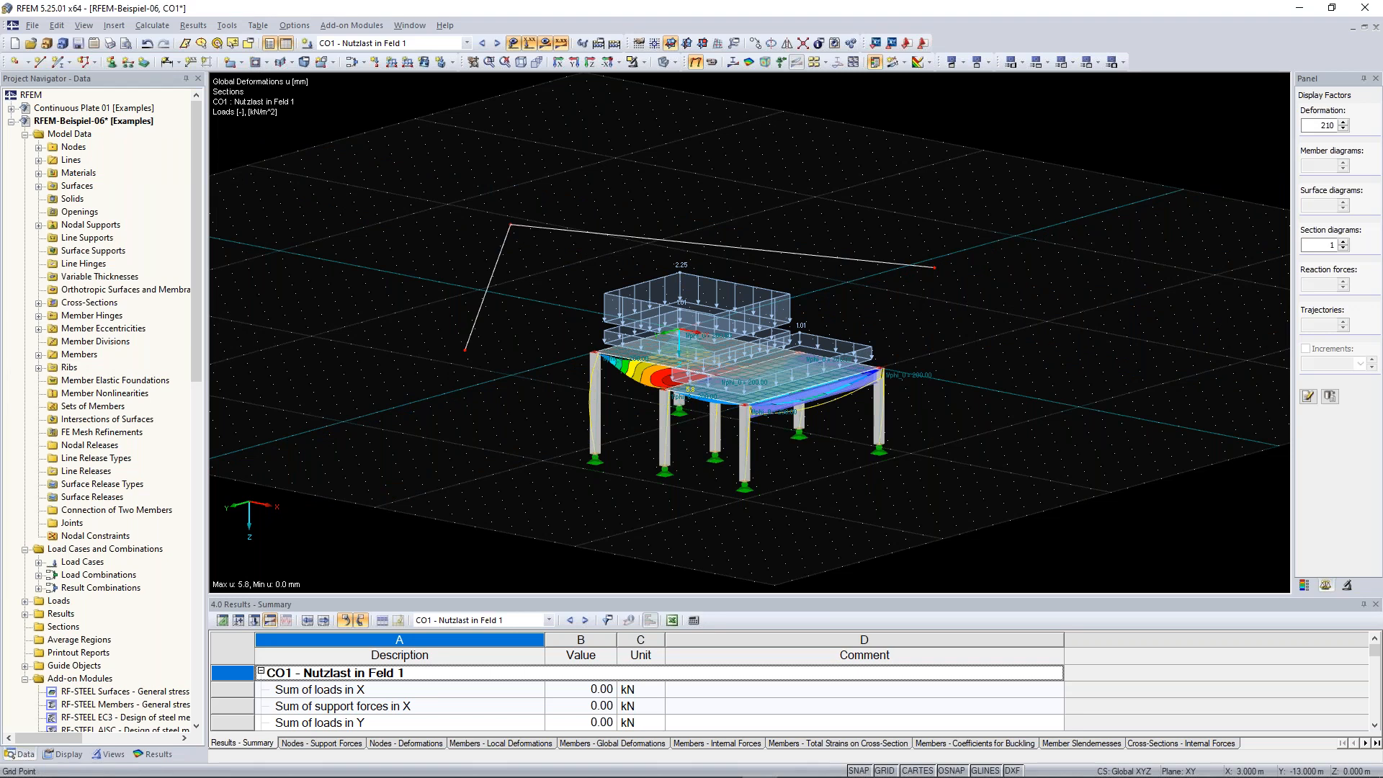
# Undo the added node and switch the display configuration to Standard with white background
pyautogui.hotkey('ctrl', 'z')
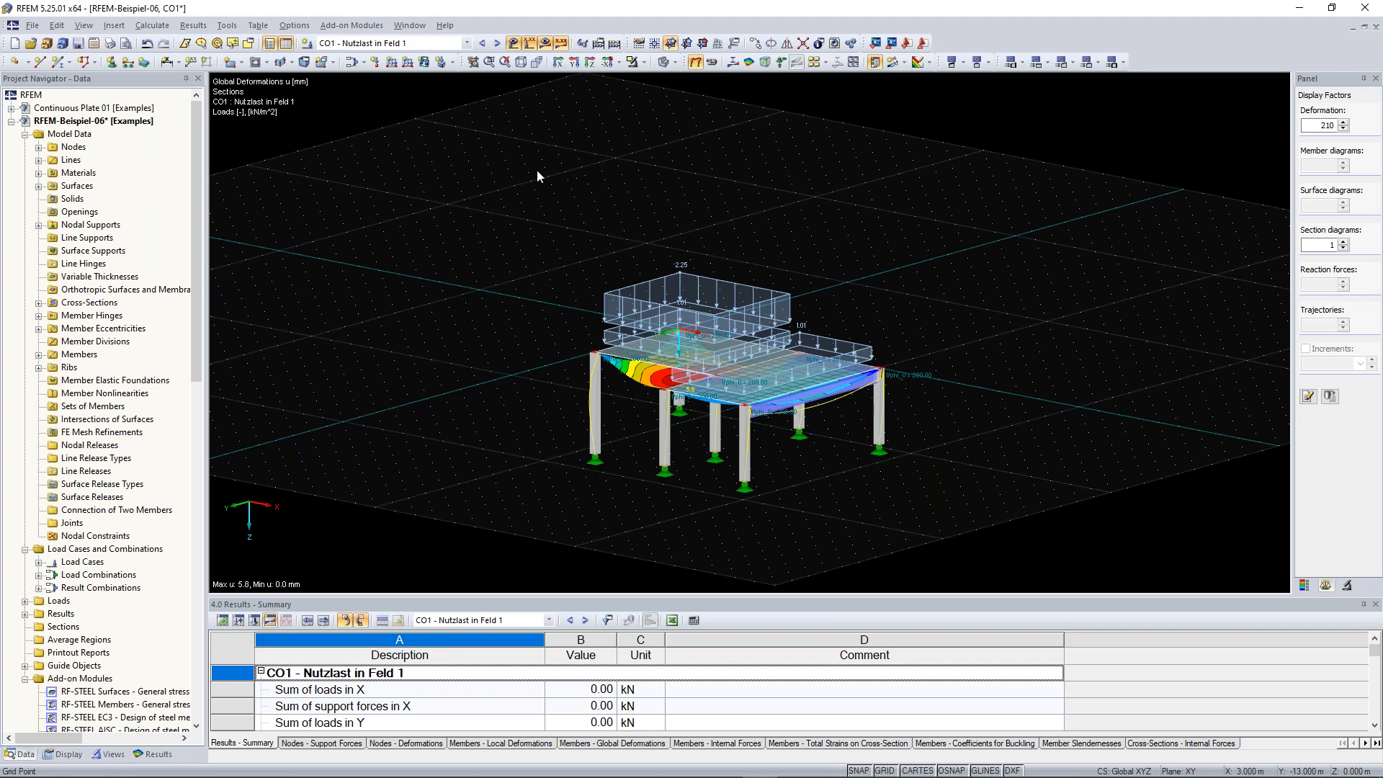
pyautogui.click(295, 26)
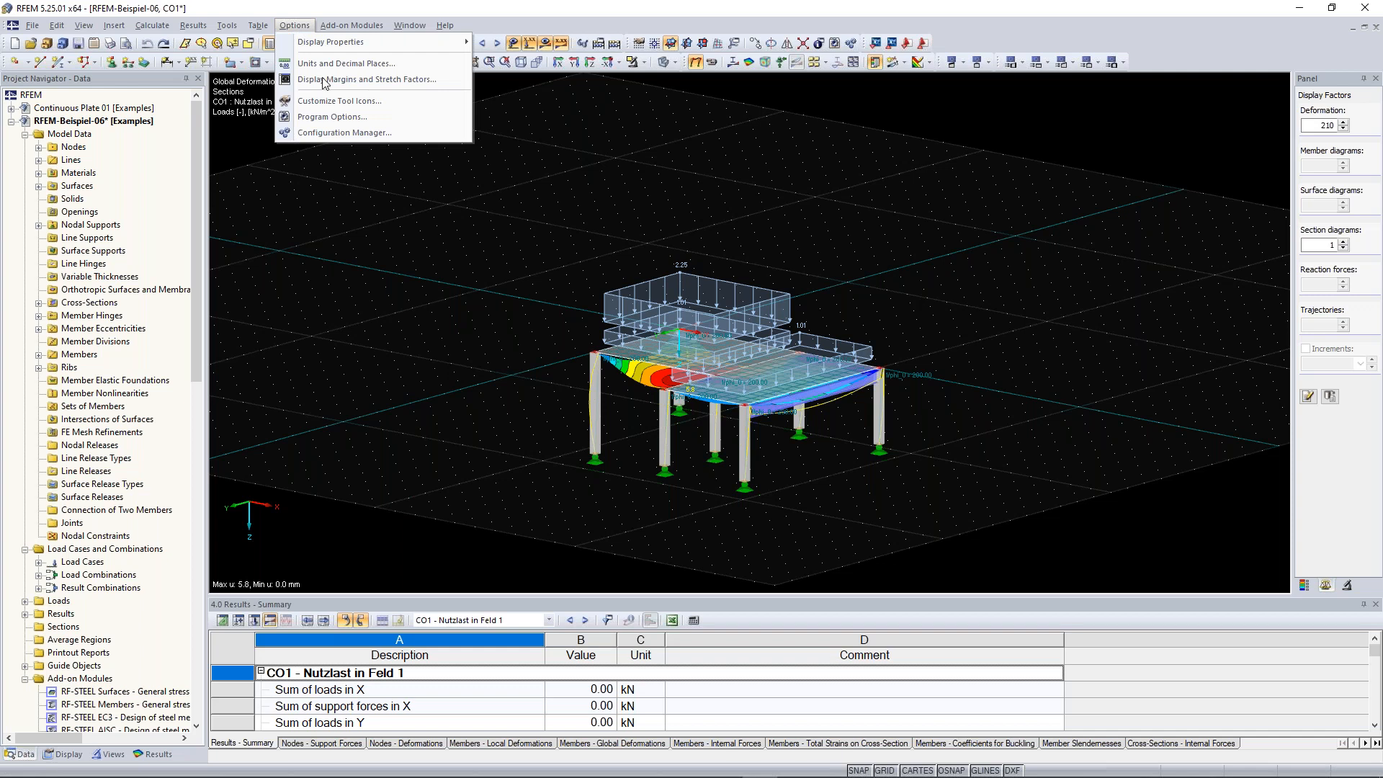
pyautogui.click(344, 132)
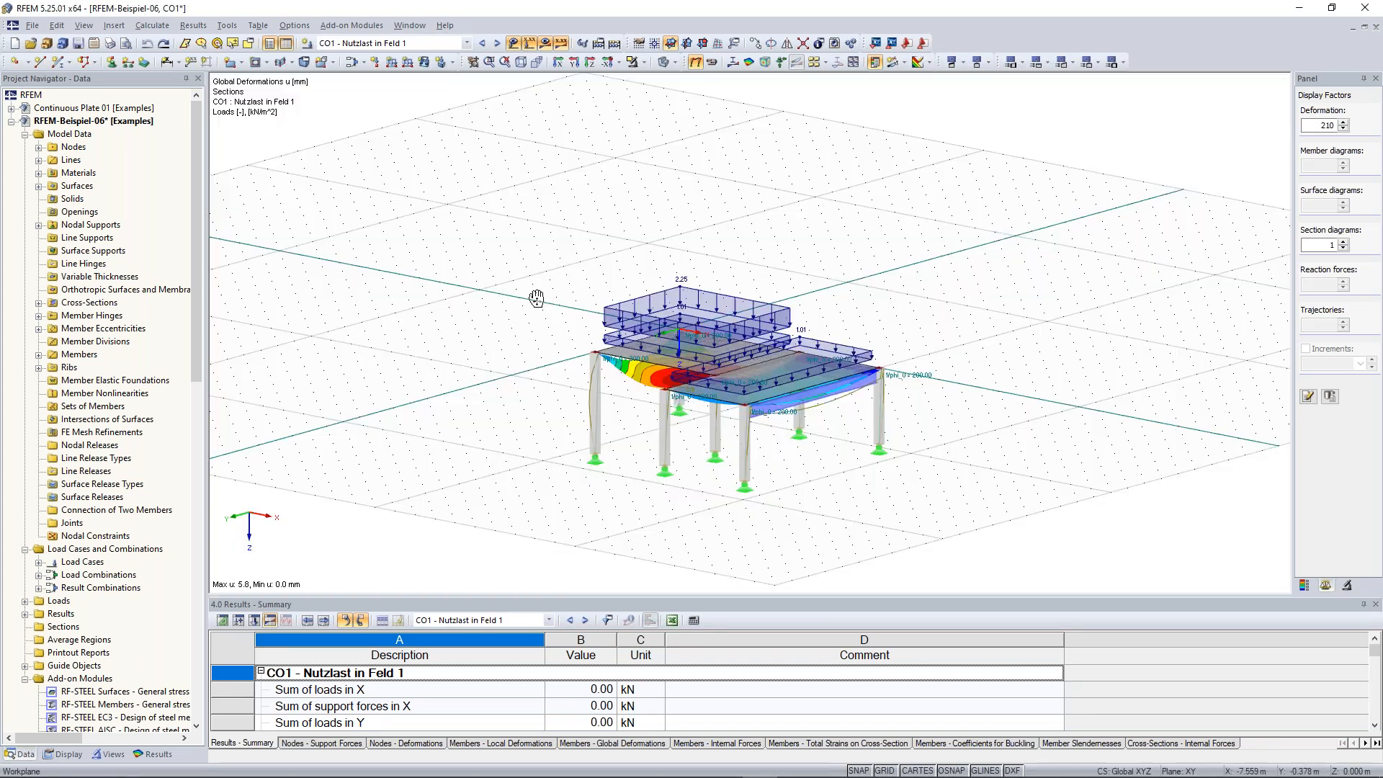
pyautogui.moveTo(537, 300); pyautogui.dragTo(571, 296, button='middle')
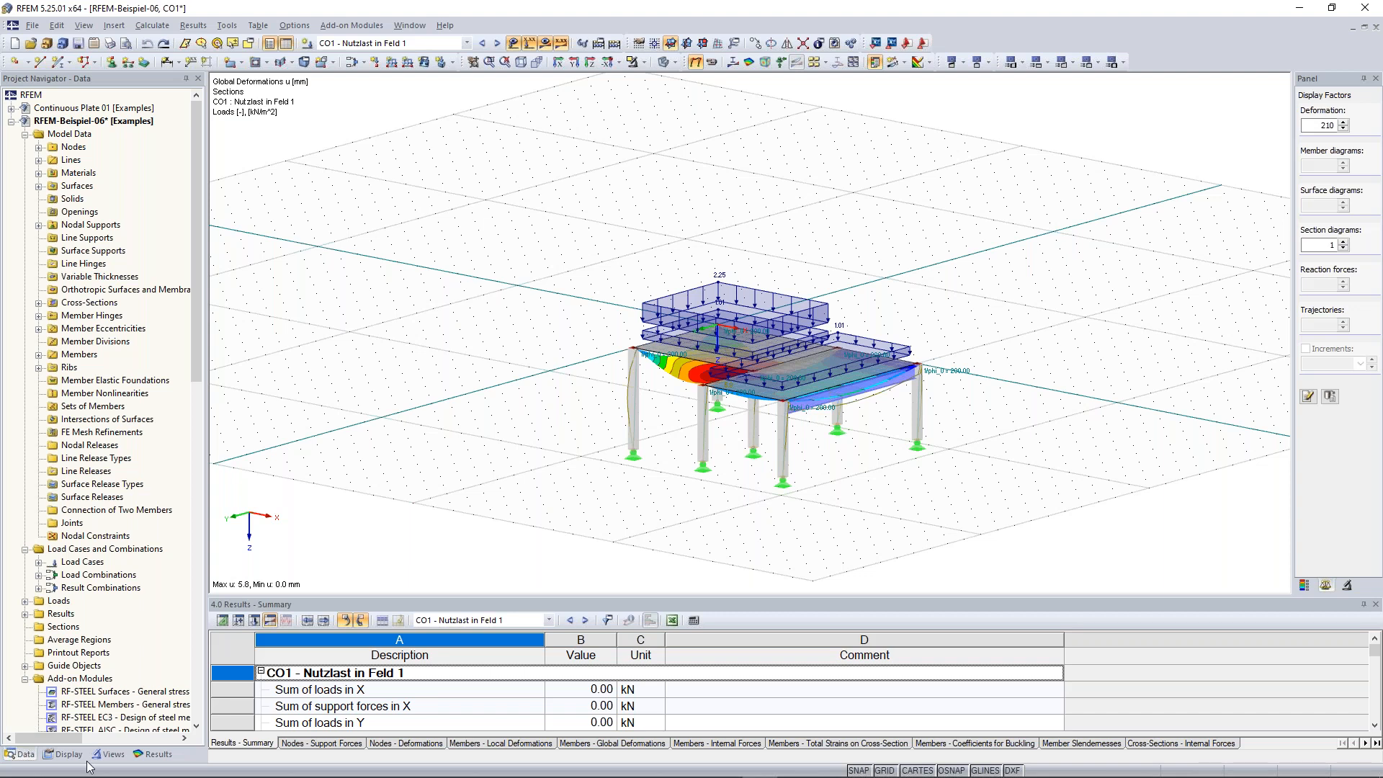
# Open the node list in the data navigator and select node 6 to locate it in the model
pyautogui.click(25, 754)
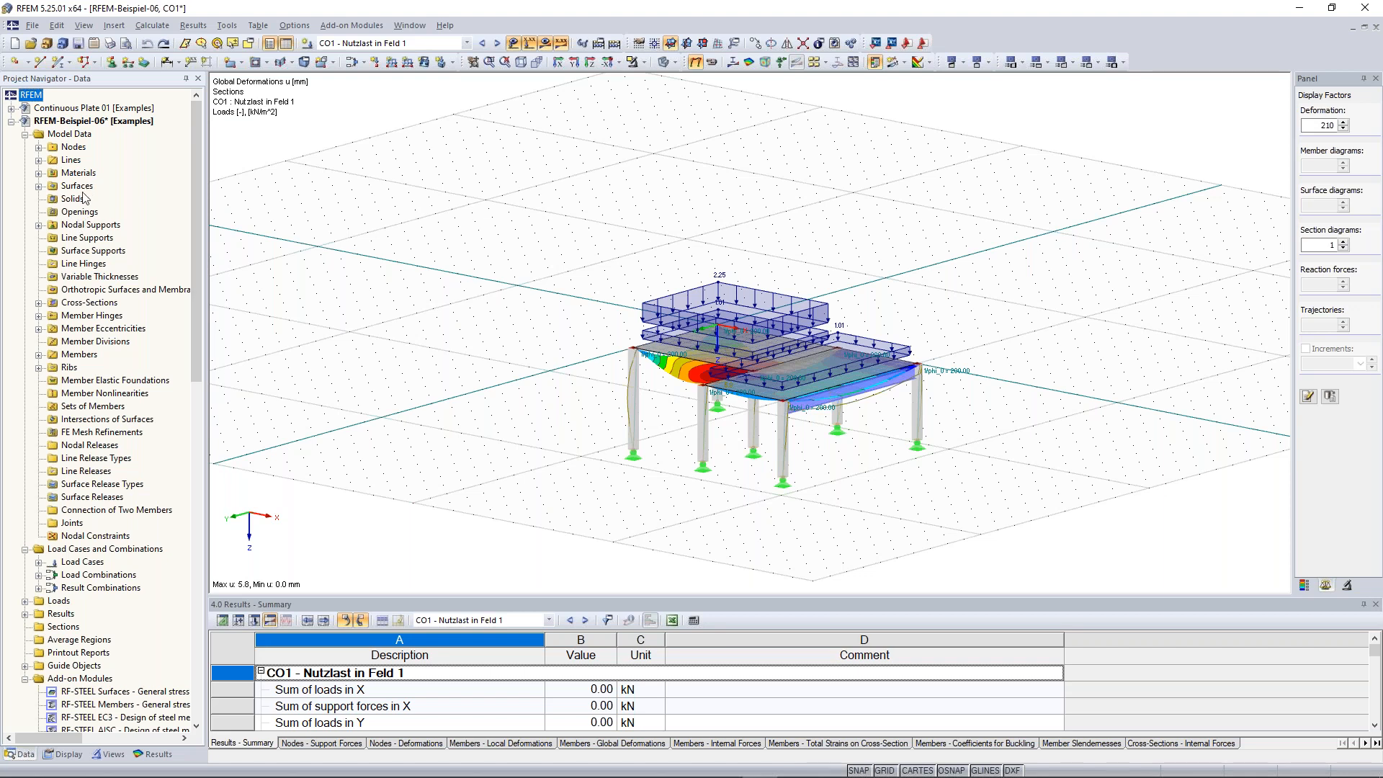
pyautogui.rightClick(72, 149)
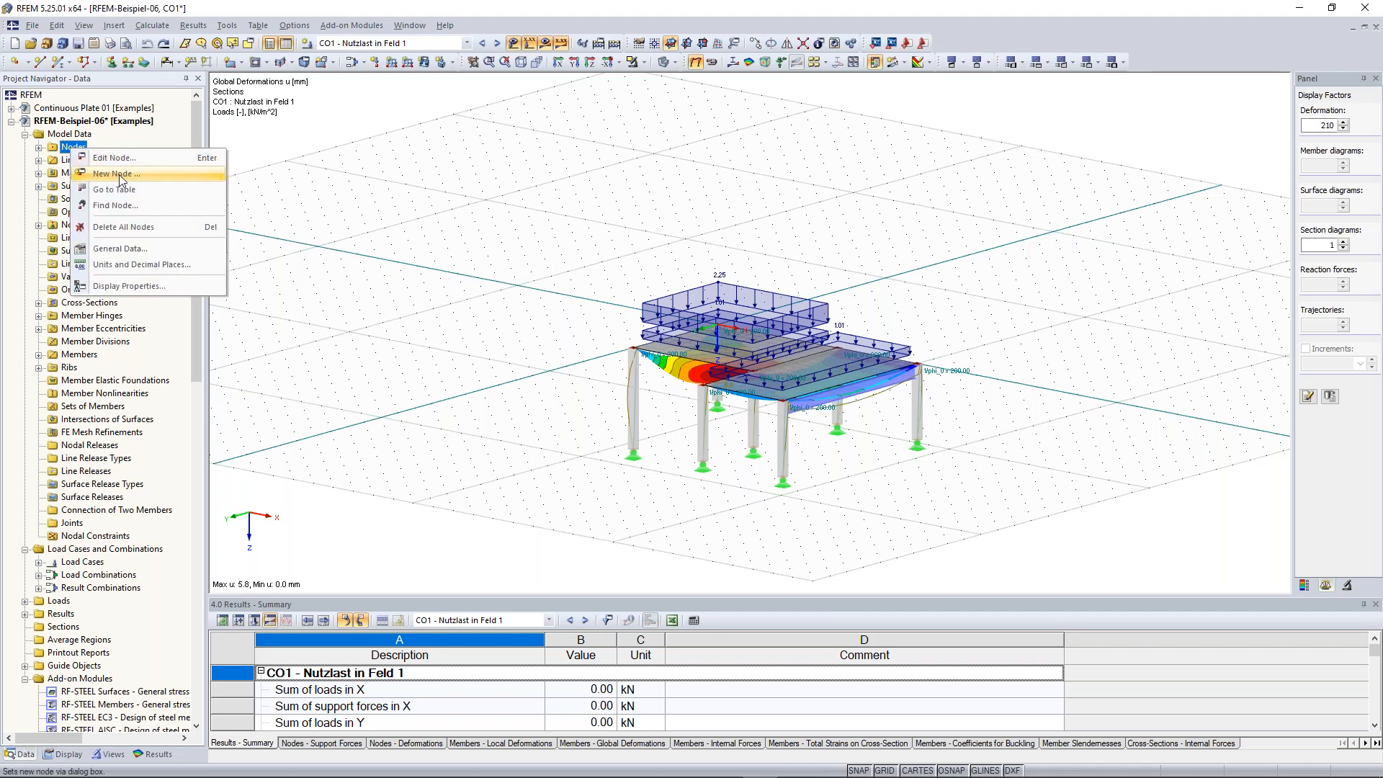
pyautogui.click(198, 134)
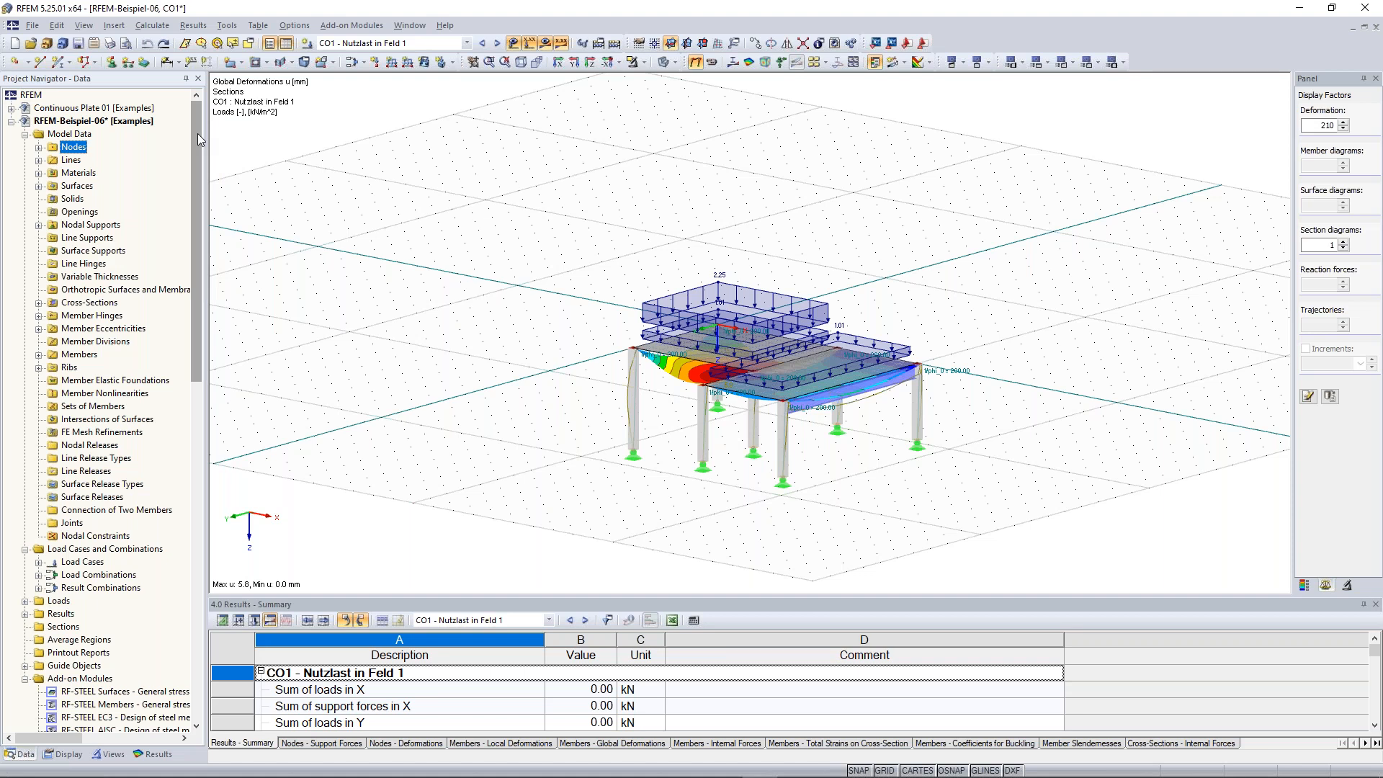
pyautogui.click(39, 147)
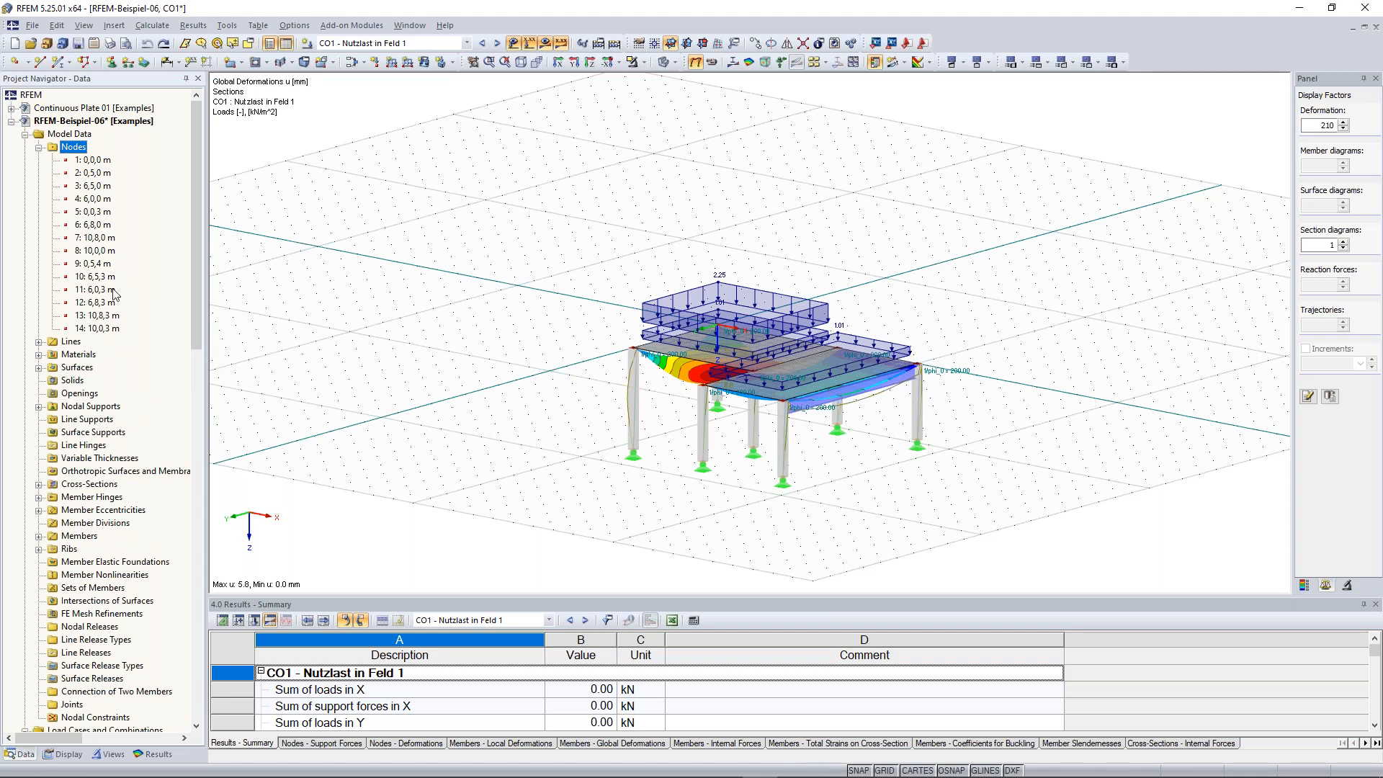
pyautogui.click(93, 226)
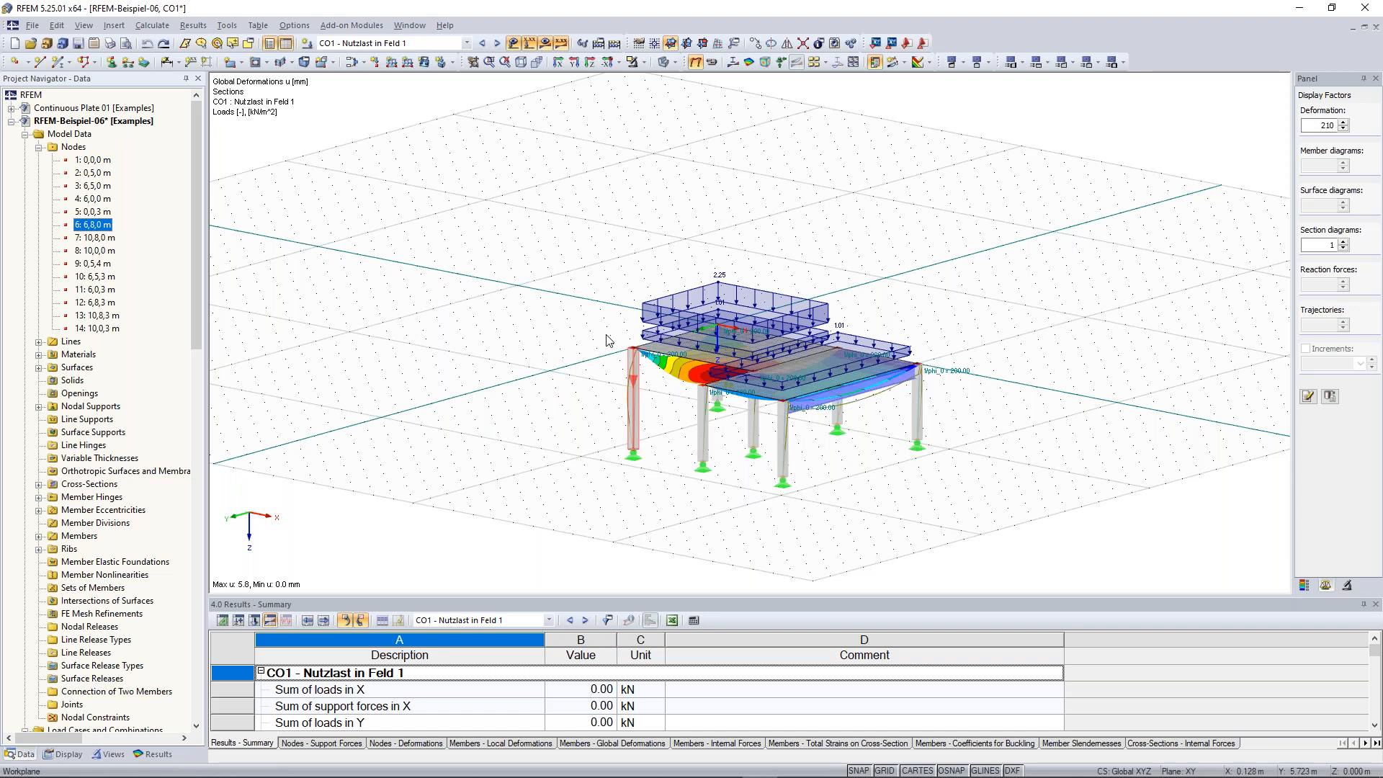
pyautogui.moveTo(546, 320)
pyautogui.mouseDown(button='middle')
pyautogui.moveTo(486, 316)
pyautogui.moveTo(561, 315)
pyautogui.mouseUp(button='middle')
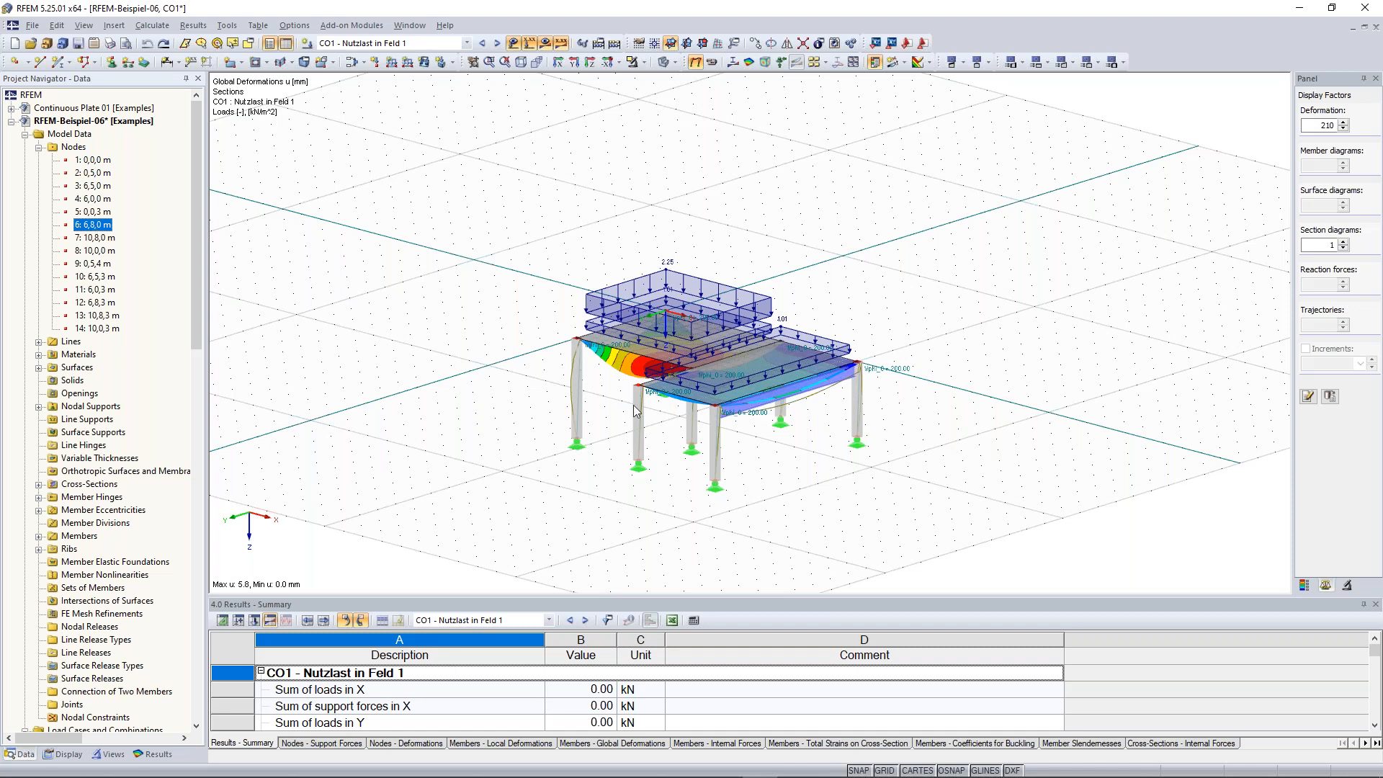
pyautogui.keyDown('ctrl'); pyautogui.moveTo(634, 405); pyautogui.dragTo(641, 395, button='middle'); pyautogui.keyUp('ctrl')
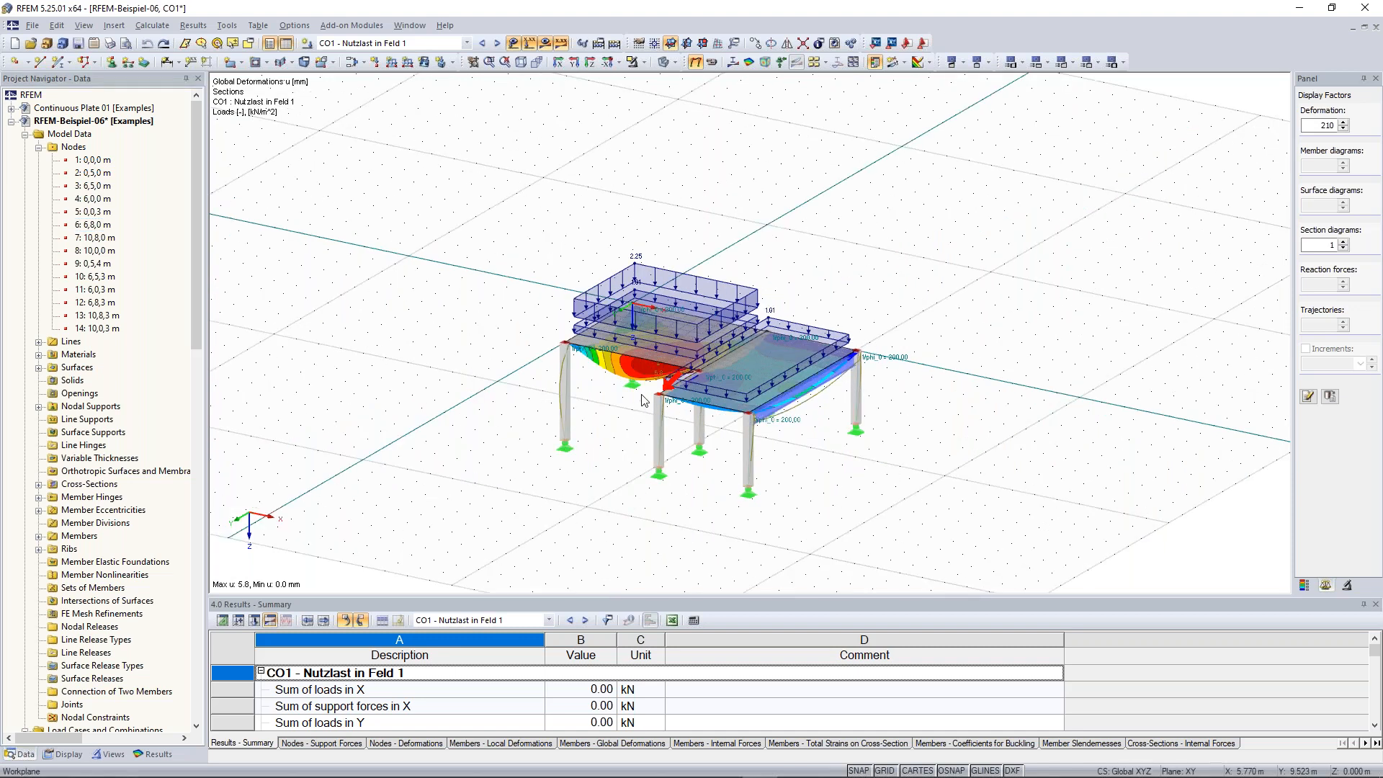
# Browse the lines, surfaces and materials entries of the data navigator and the materials context menu
pyautogui.click(40, 342)
pyautogui.click(110, 407)
pyautogui.click(104, 471)
pyautogui.click(40, 341)
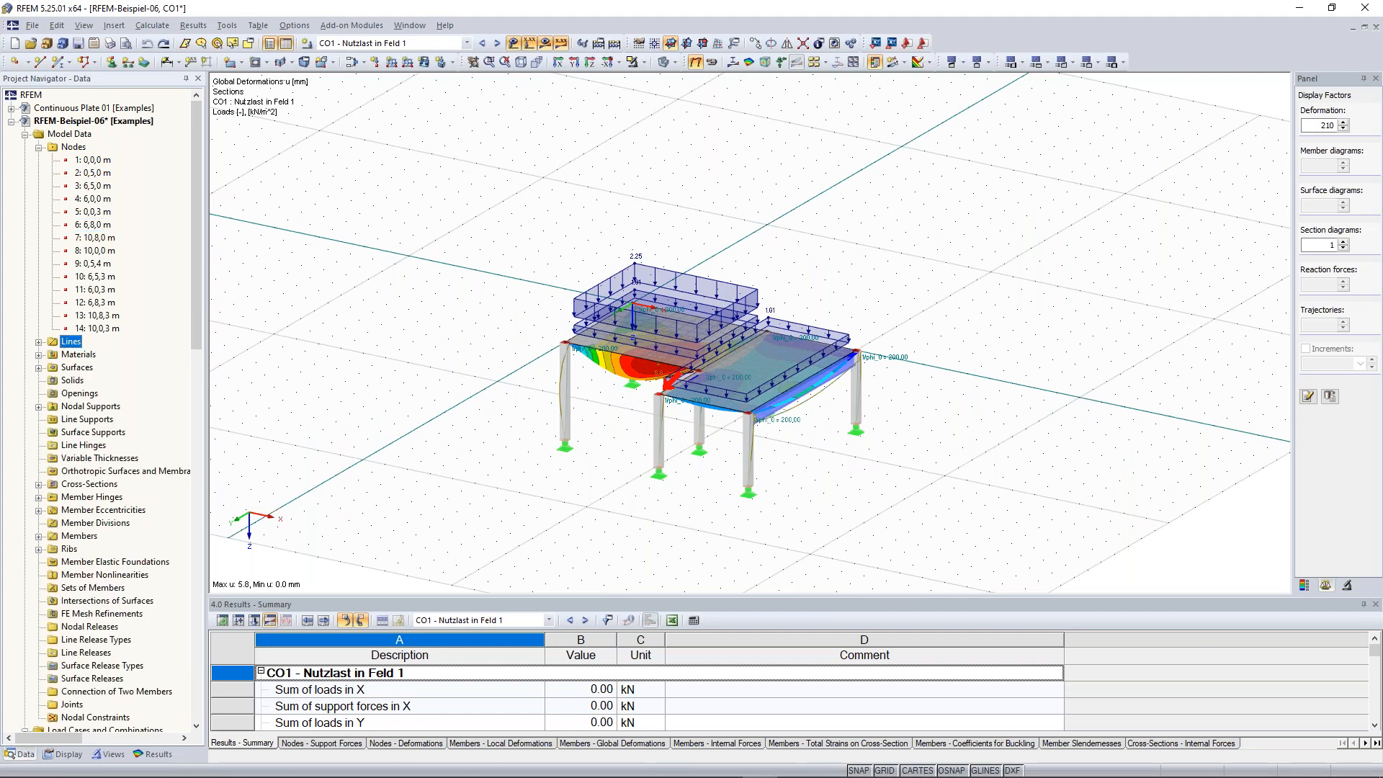
pyautogui.click(40, 147)
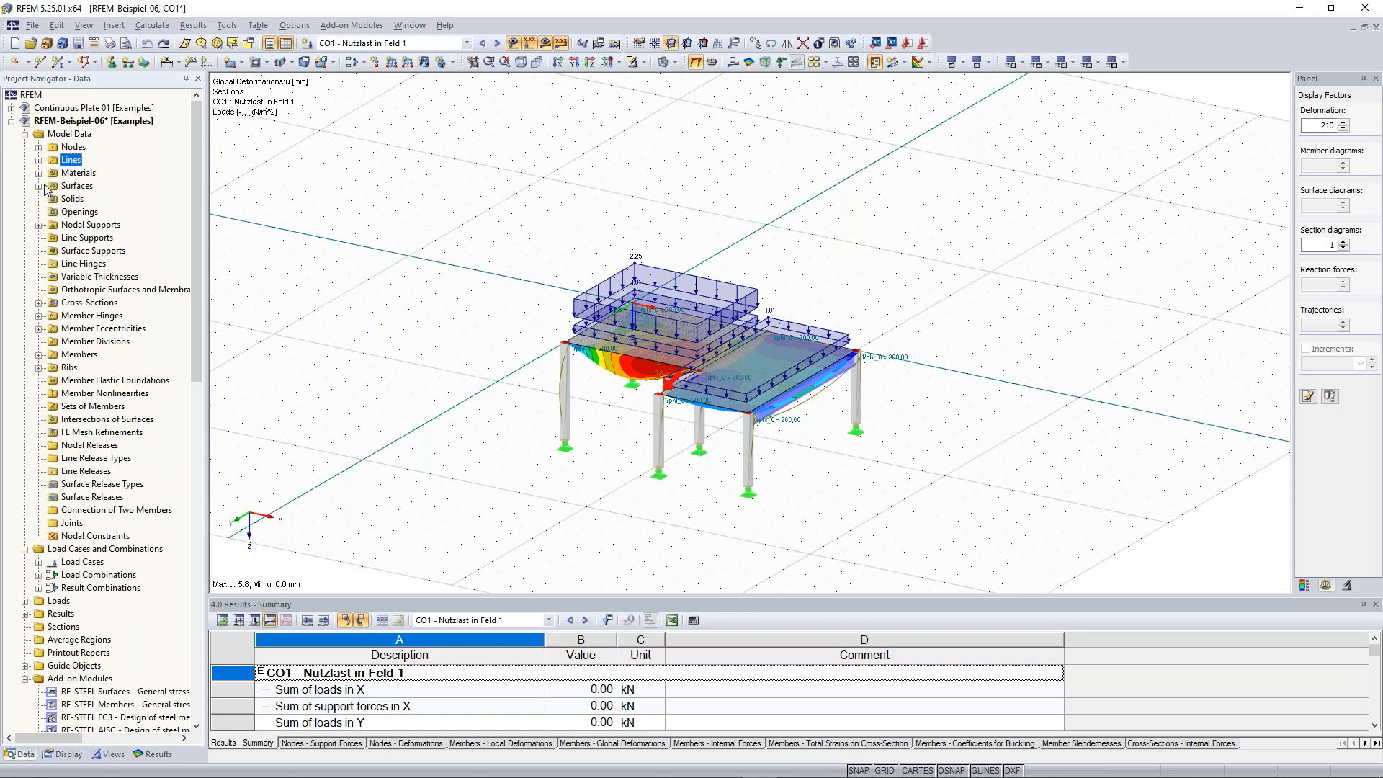
pyautogui.click(40, 186)
pyautogui.click(39, 186)
pyautogui.click(40, 173)
pyautogui.click(39, 173)
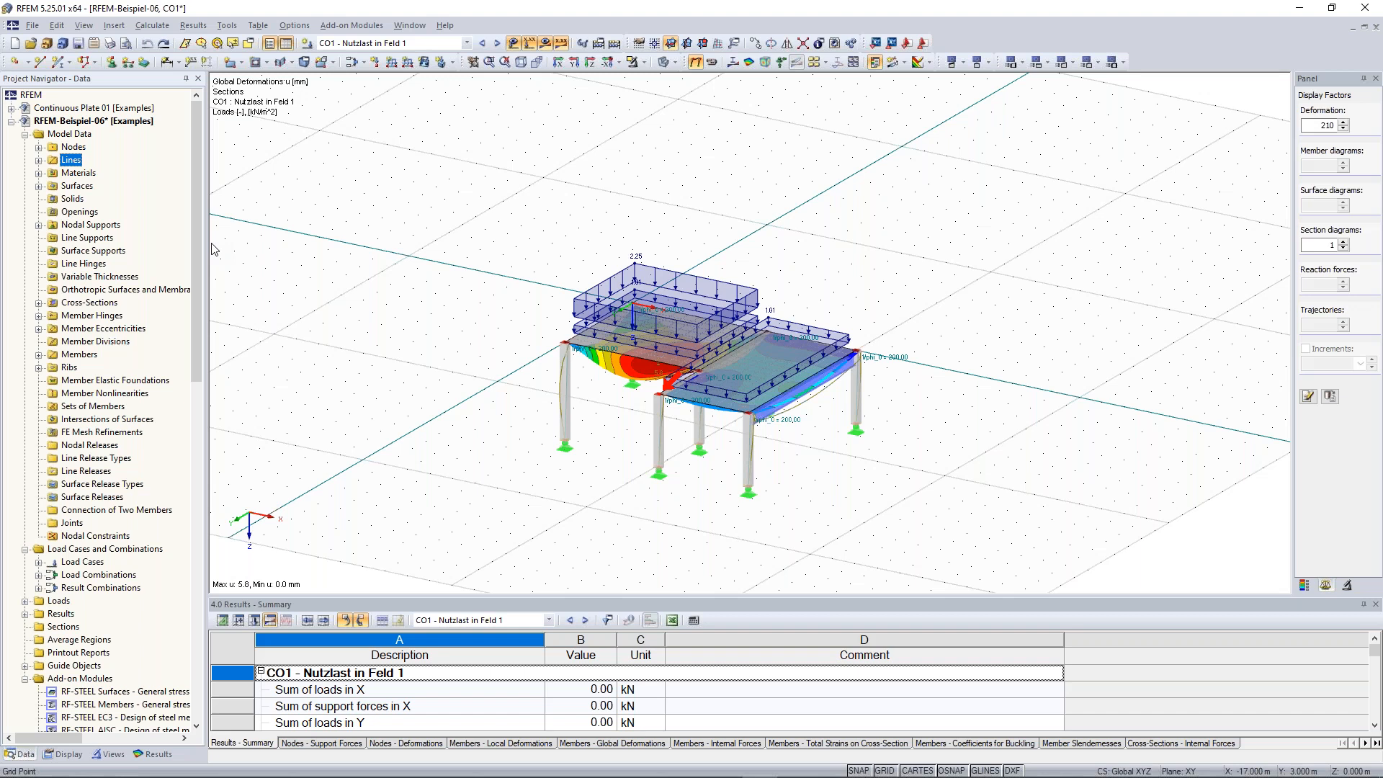
pyautogui.click(39, 174)
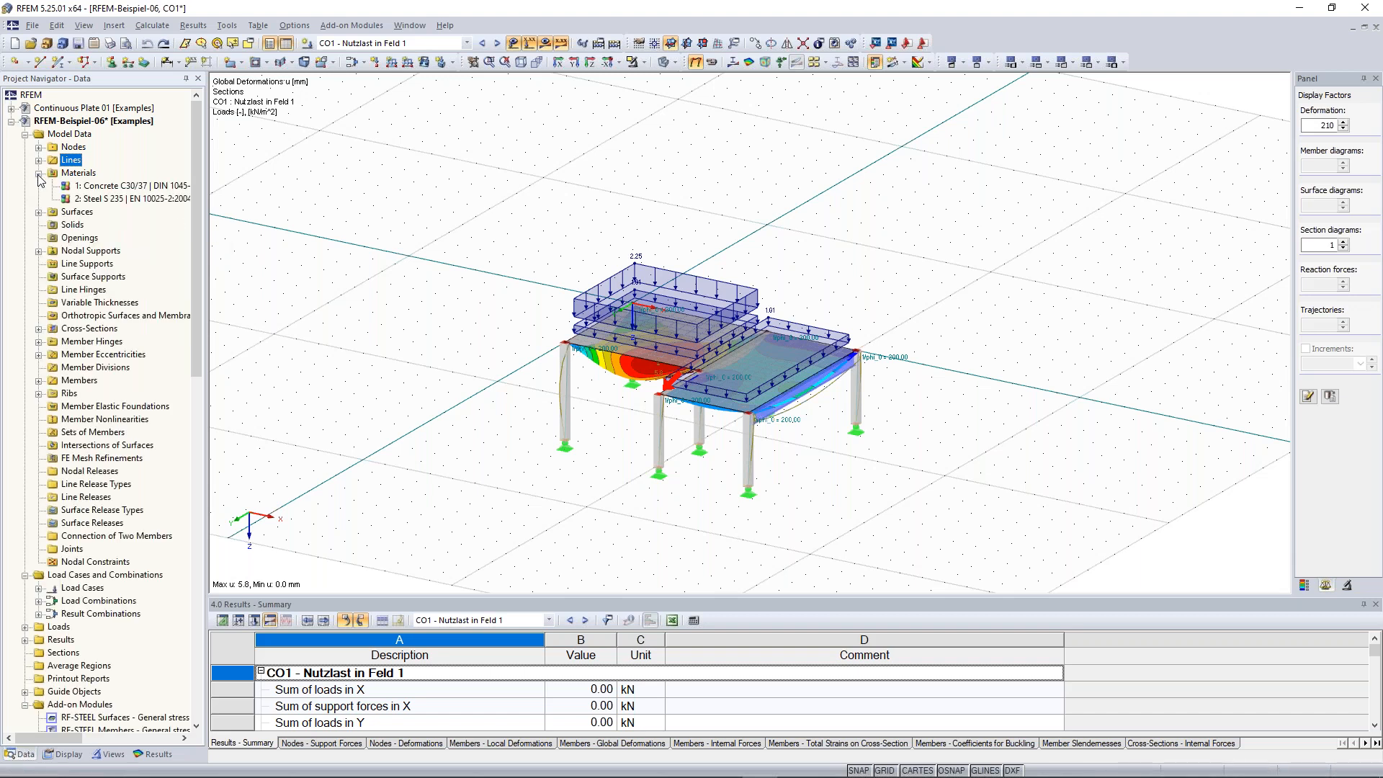
pyautogui.rightClick(74, 176)
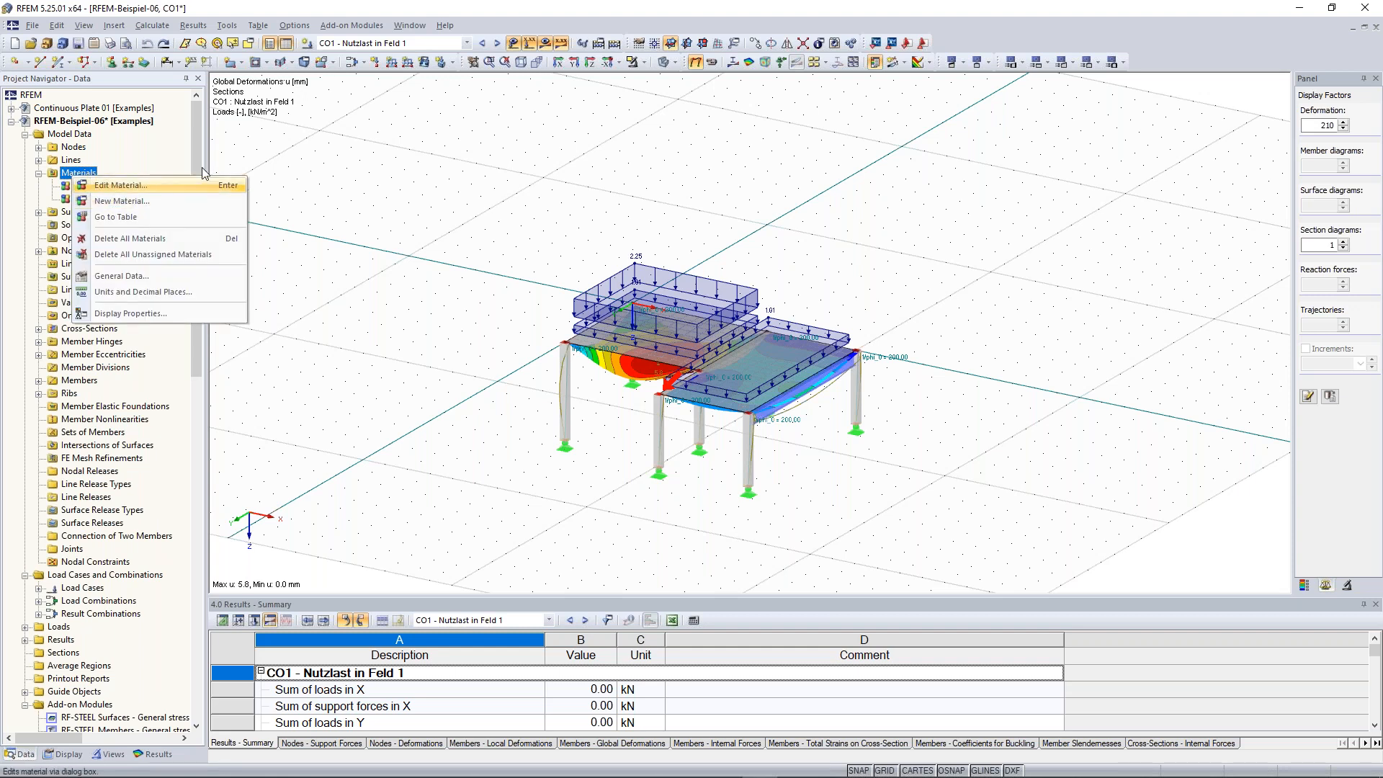
pyautogui.click(40, 174)
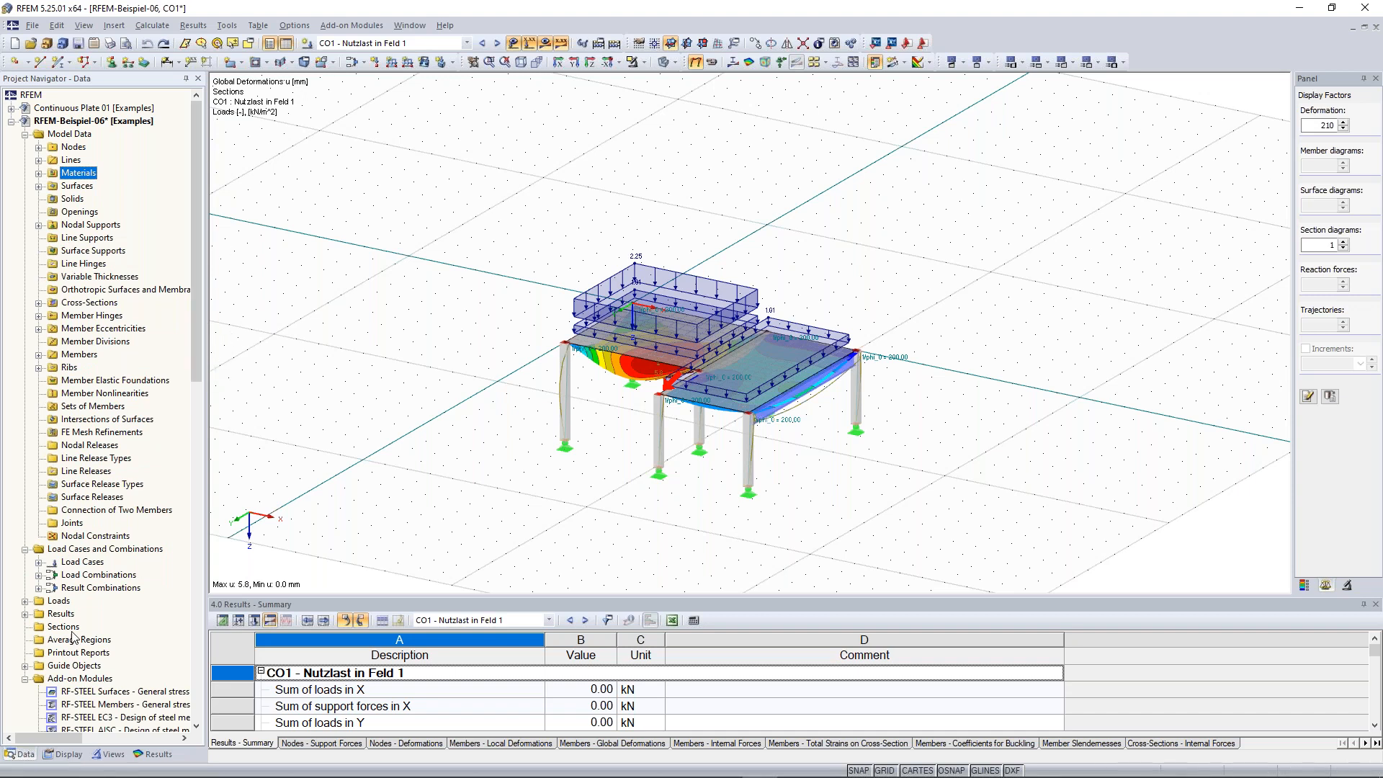
# Switch to the display navigator and turn off the display of loads in the model
pyautogui.click(67, 754)
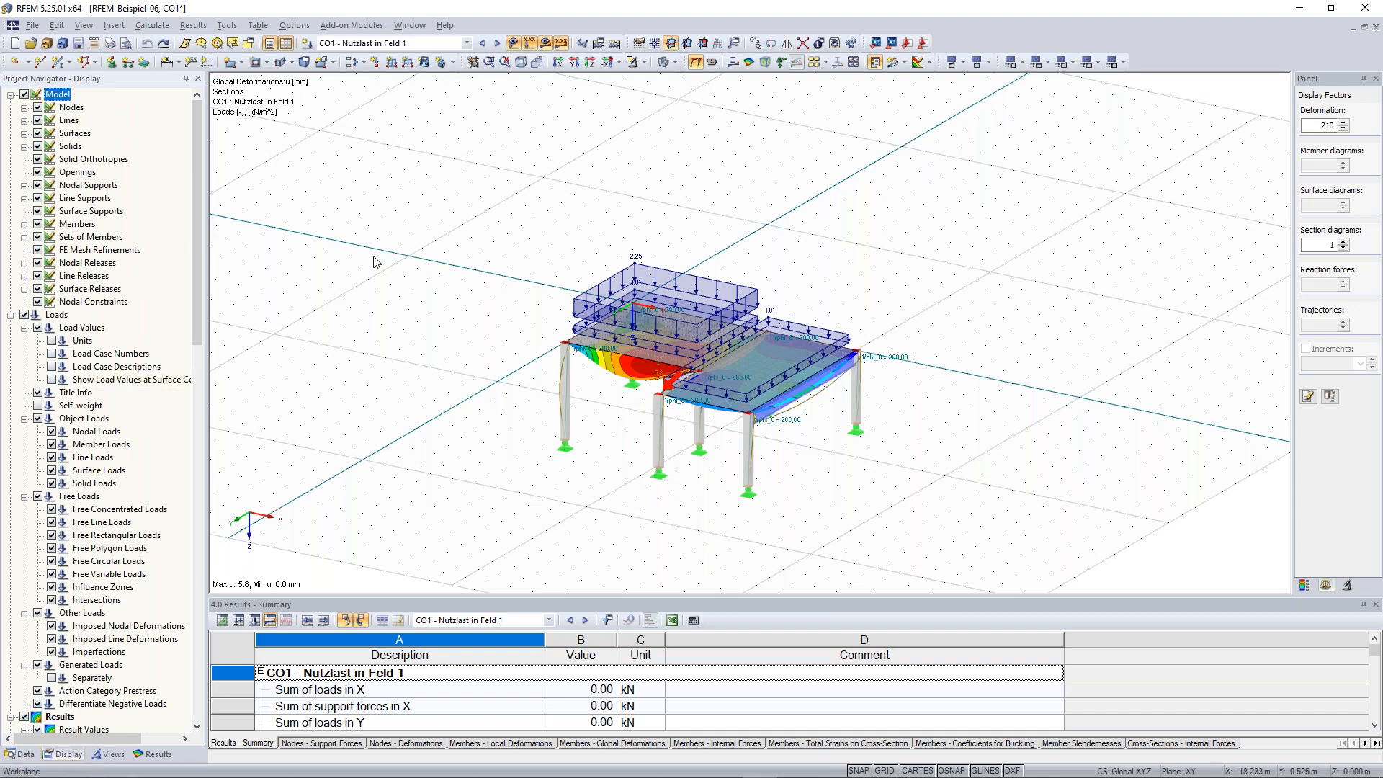
pyautogui.keyDown('ctrl'); pyautogui.moveTo(842, 268); pyautogui.dragTo(555, 259, button='middle'); pyautogui.keyUp('ctrl')
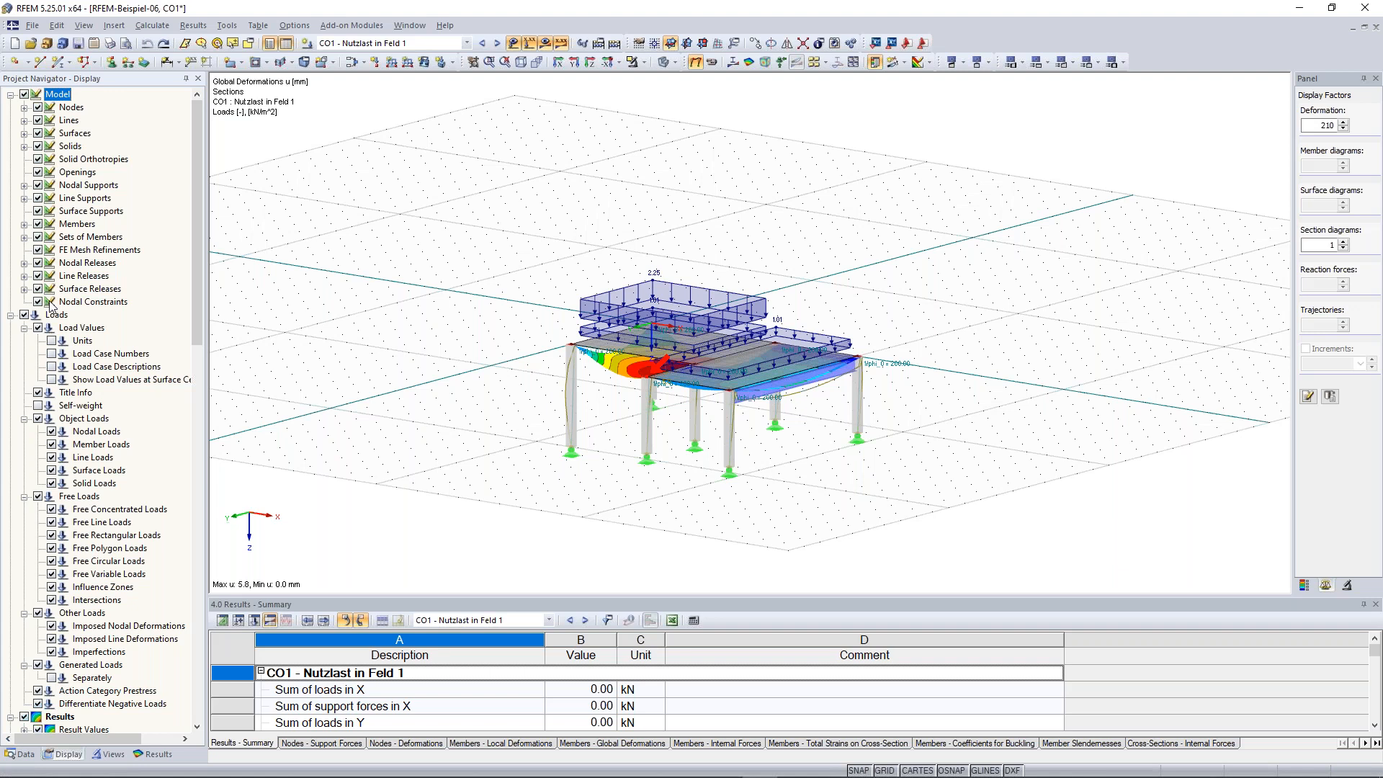
pyautogui.click(24, 314)
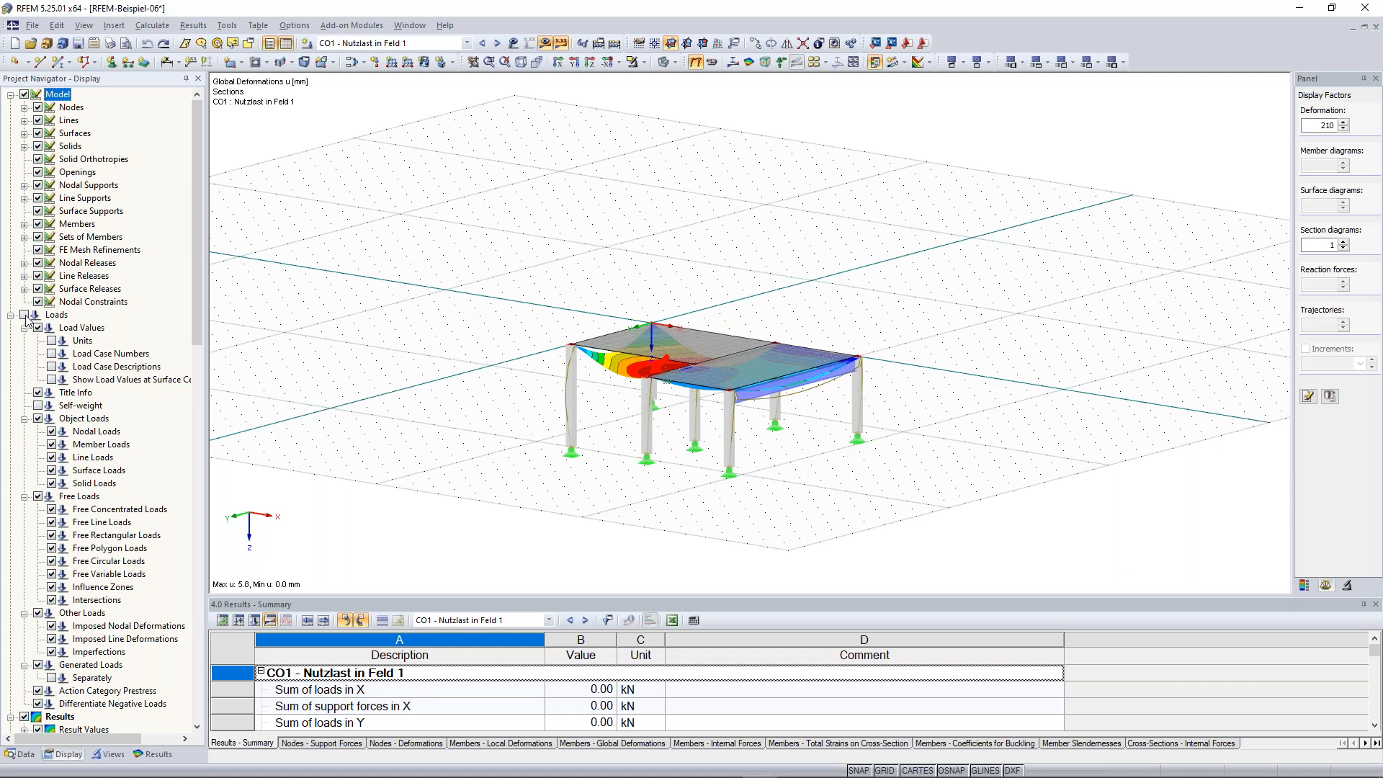
pyautogui.click(25, 316)
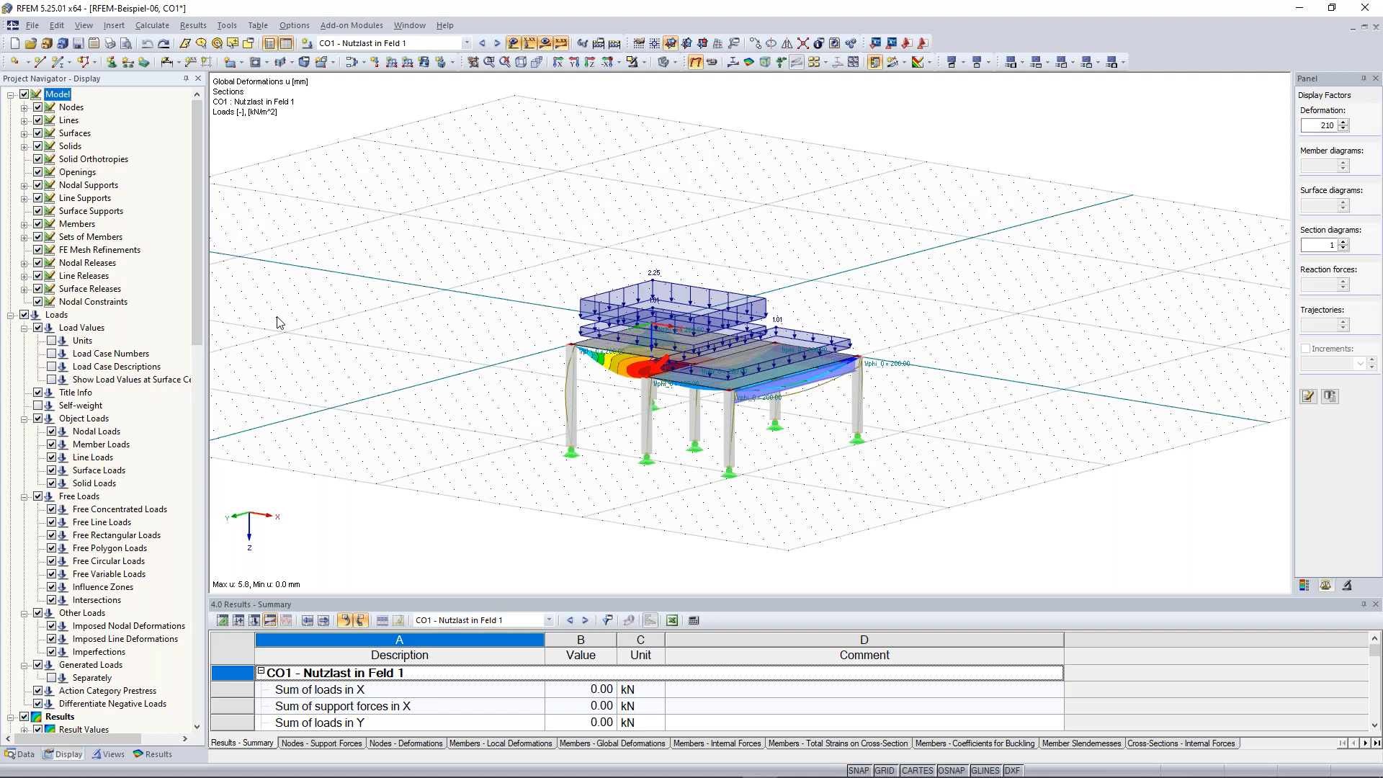
pyautogui.click(513, 44)
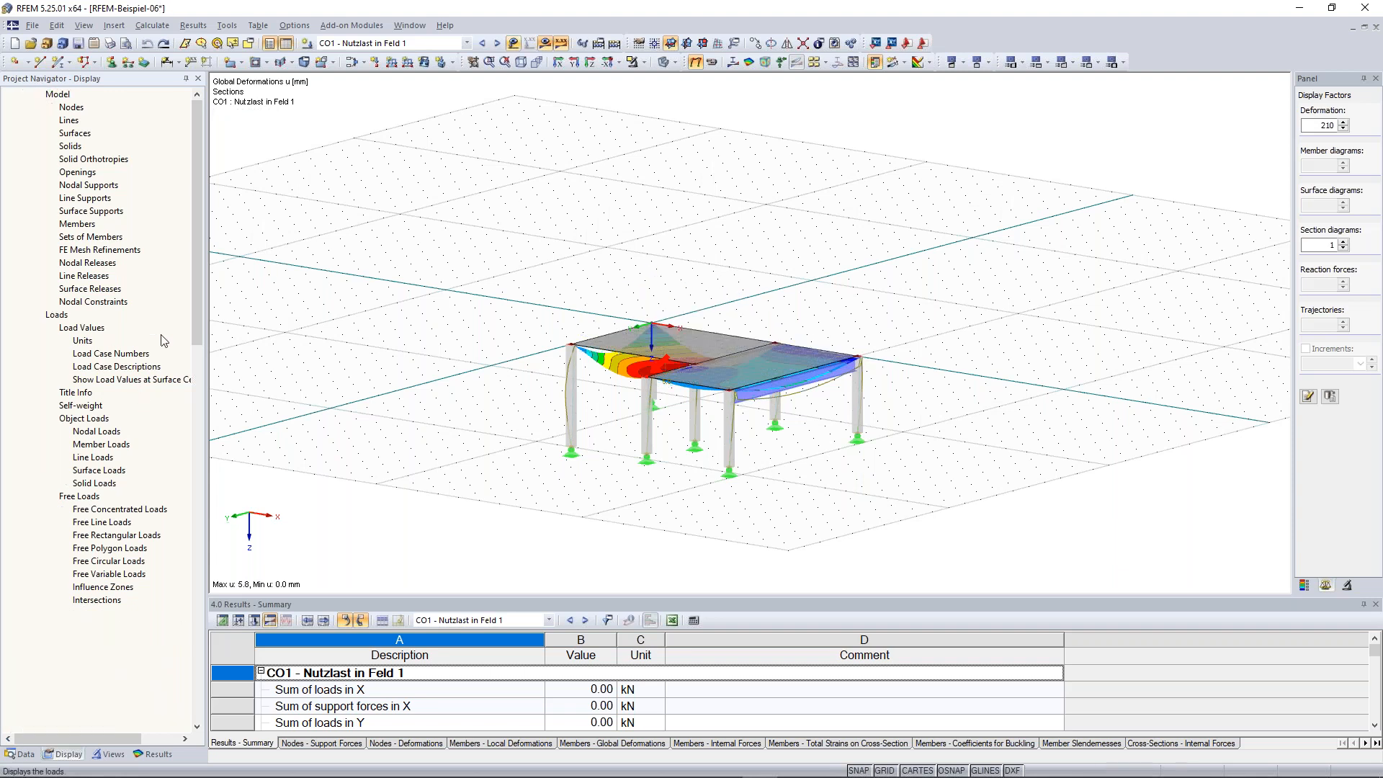
# Examine the structure from different angles and the result, mesh and numbering options of the display navigator
pyautogui.moveTo(450, 261); pyautogui.dragTo(415, 258, button='middle')
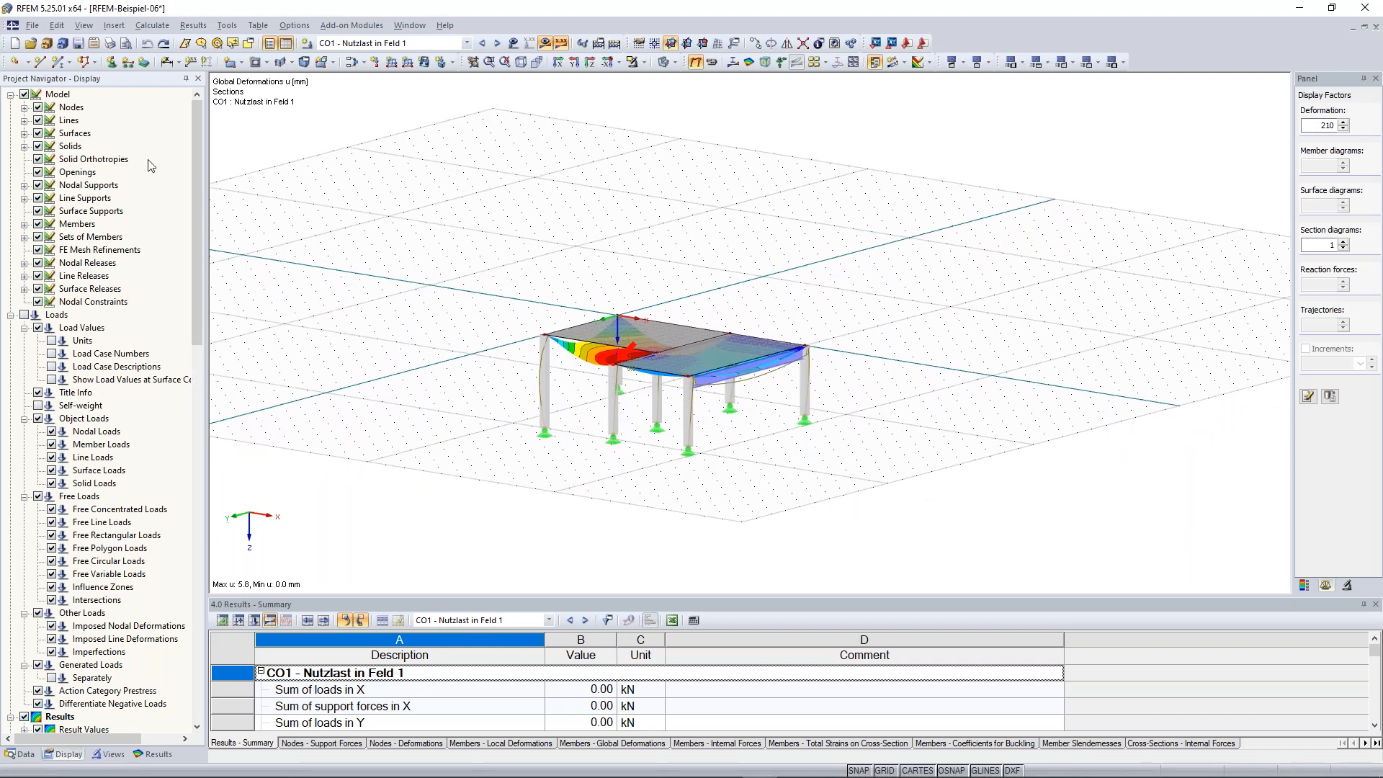
pyautogui.scroll(1, 533, 301)
pyautogui.moveTo(533, 301); pyautogui.dragTo(510, 289, button='middle')
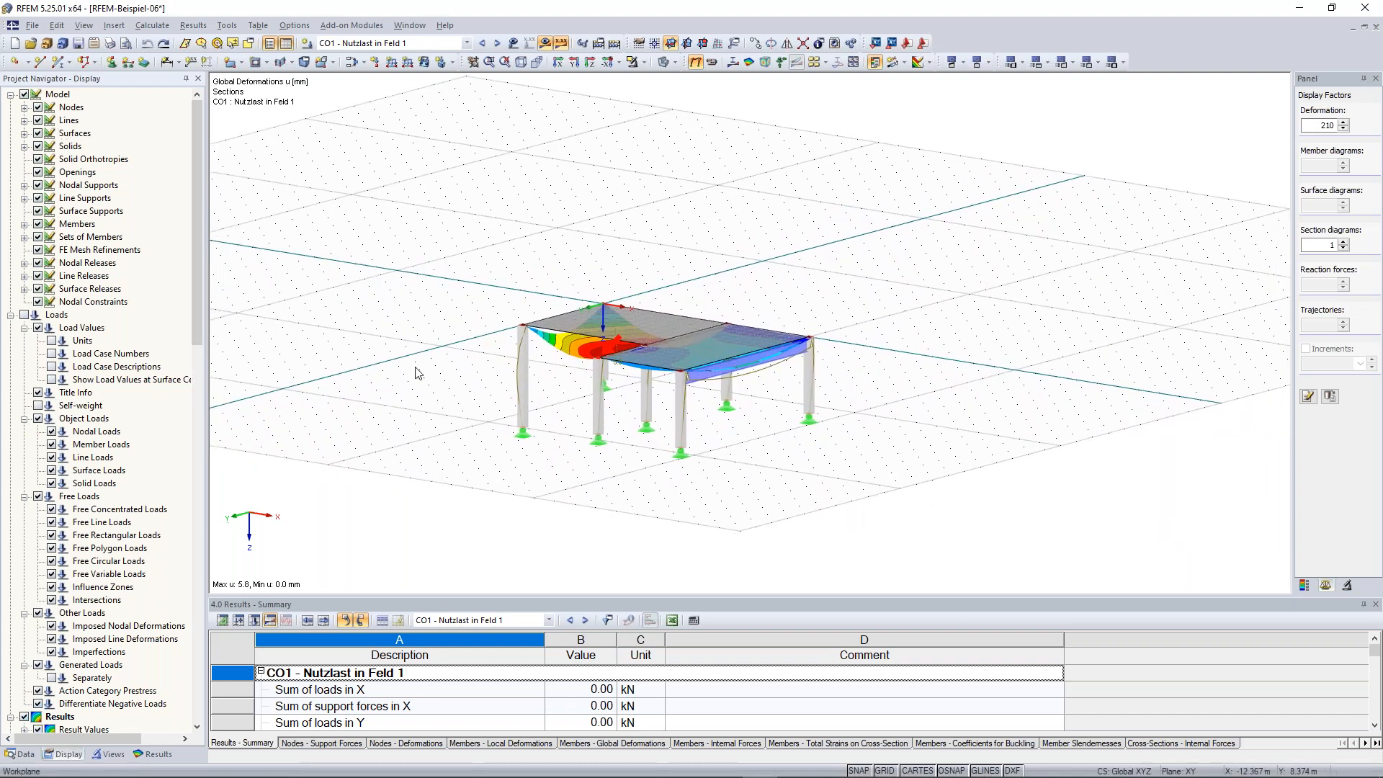
pyautogui.scroll(2, 492, 425)
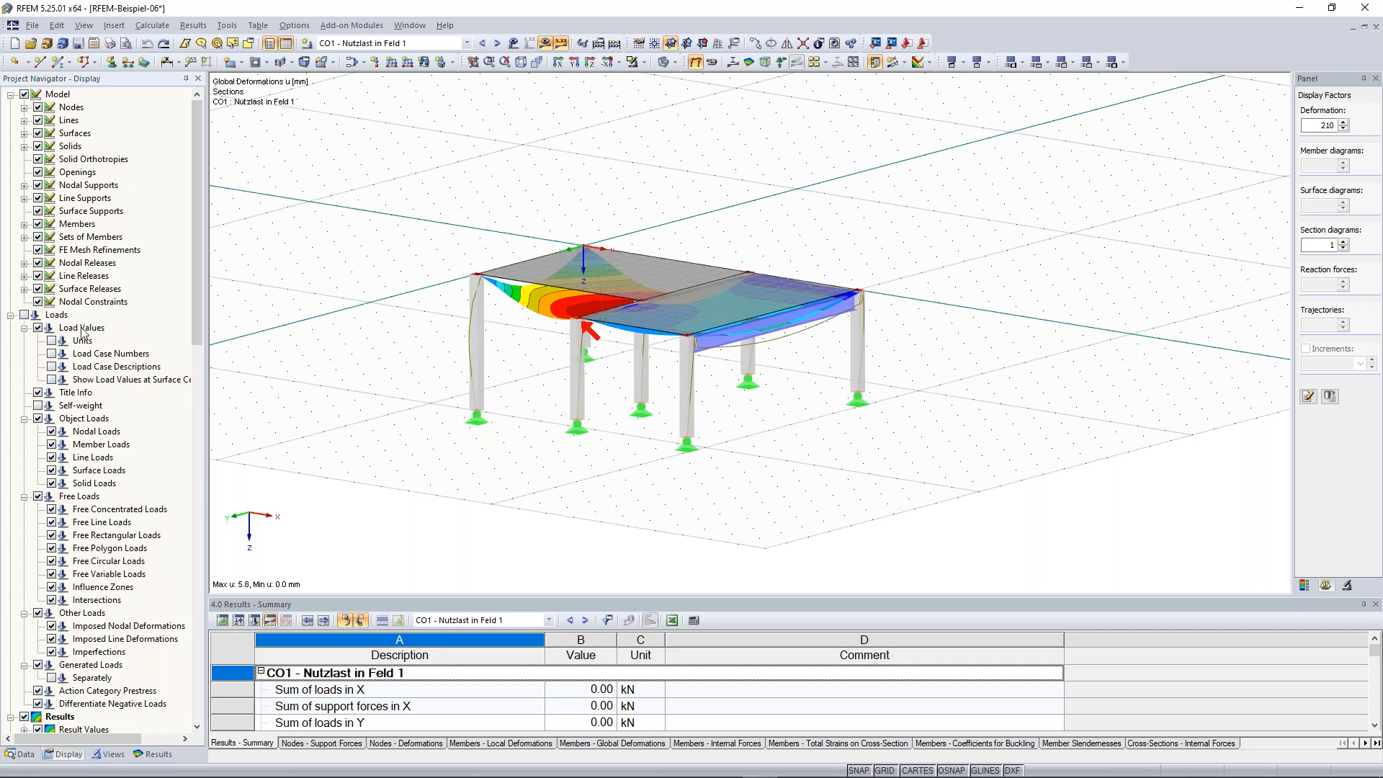
pyautogui.scroll(-16, 83, 333)
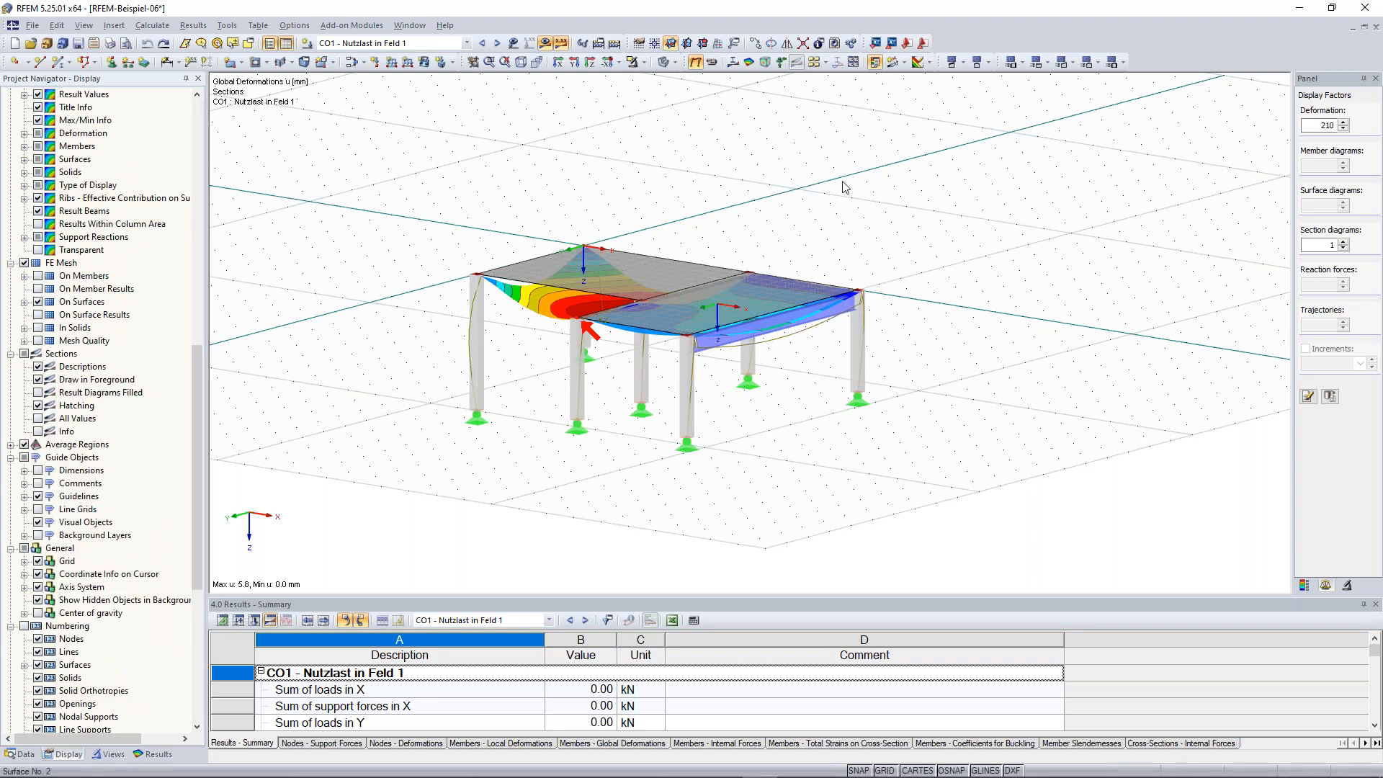
pyautogui.scroll(5, 625, 248)
pyautogui.keyDown('ctrl'); pyautogui.moveTo(626, 248); pyautogui.dragTo(675, 275, button='middle'); pyautogui.keyUp('ctrl')
# Create a new user-defined view named Favorite
pyautogui.click(25, 263)
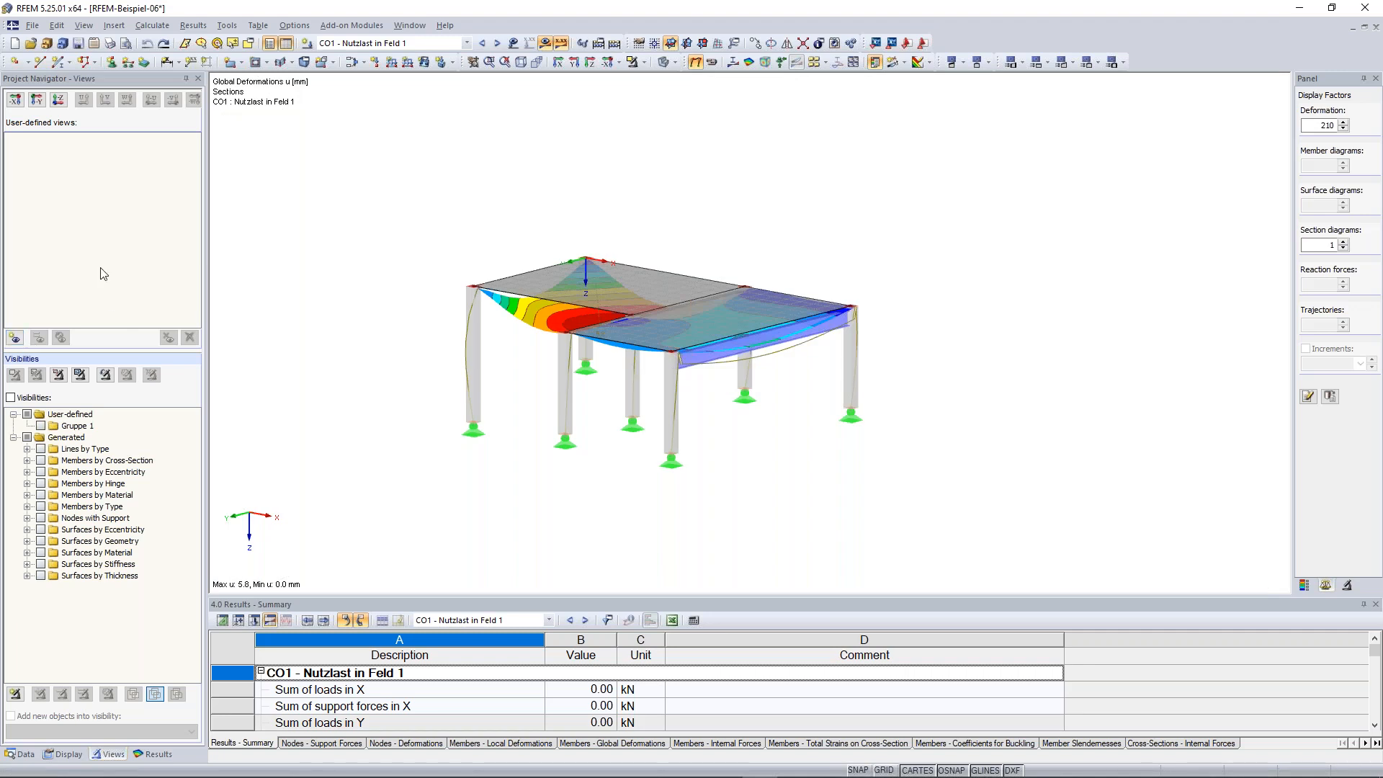
pyautogui.click(15, 337)
pyautogui.write('Favorite')
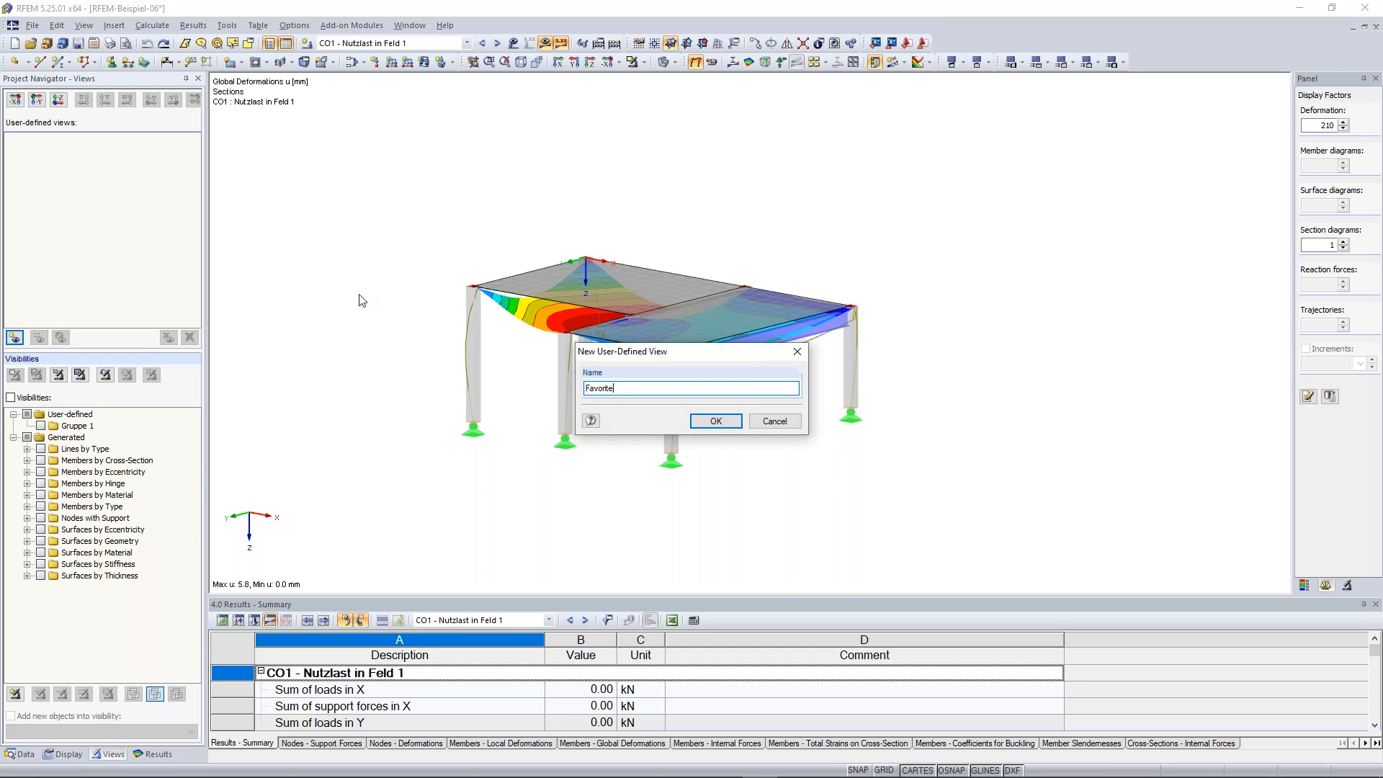
pyautogui.click(715, 421)
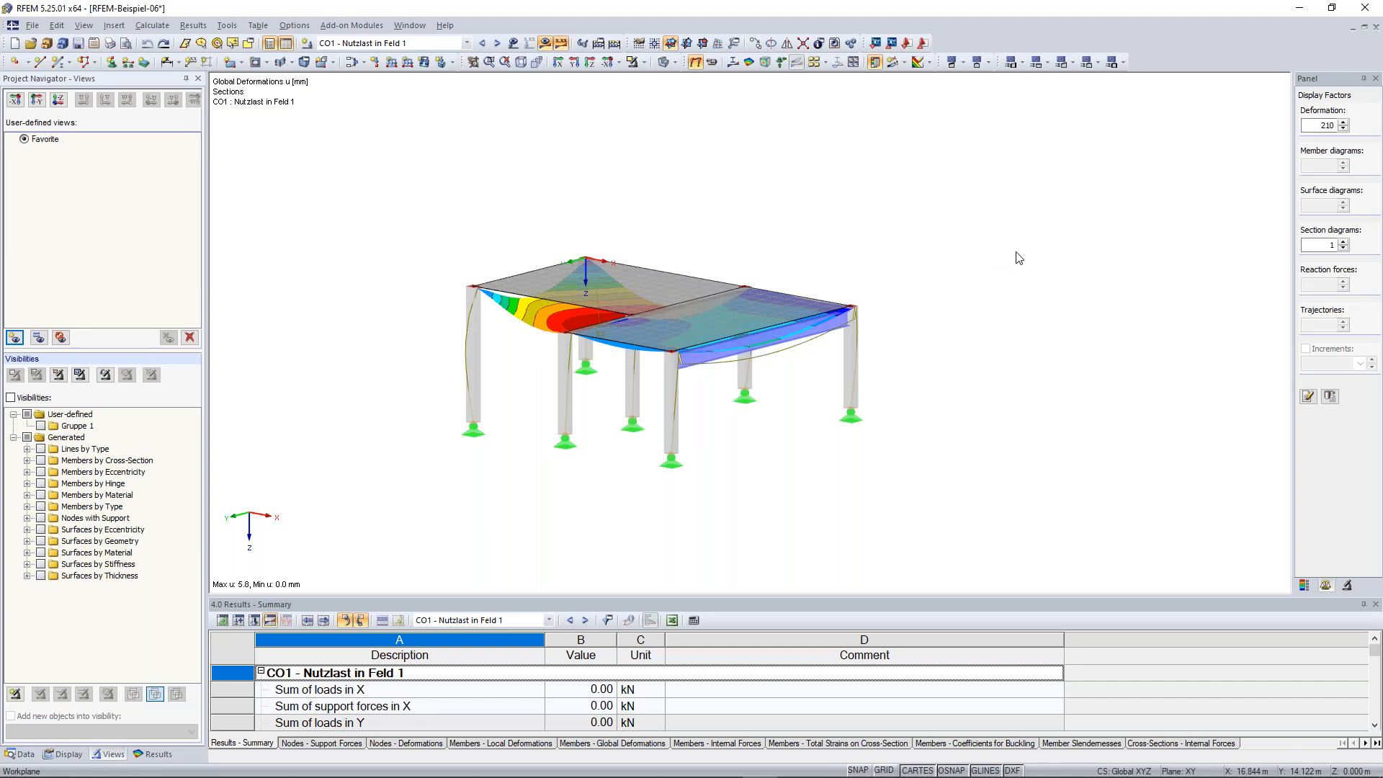
# Rotate the model and restore the saved Favorite view
pyautogui.keyDown('ctrl'); pyautogui.moveTo(972, 242); pyautogui.dragTo(818, 238, button='middle'); pyautogui.keyUp('ctrl')
pyautogui.keyDown('ctrl'); pyautogui.moveTo(835, 314); pyautogui.dragTo(719, 266, button='middle'); pyautogui.keyUp('ctrl')
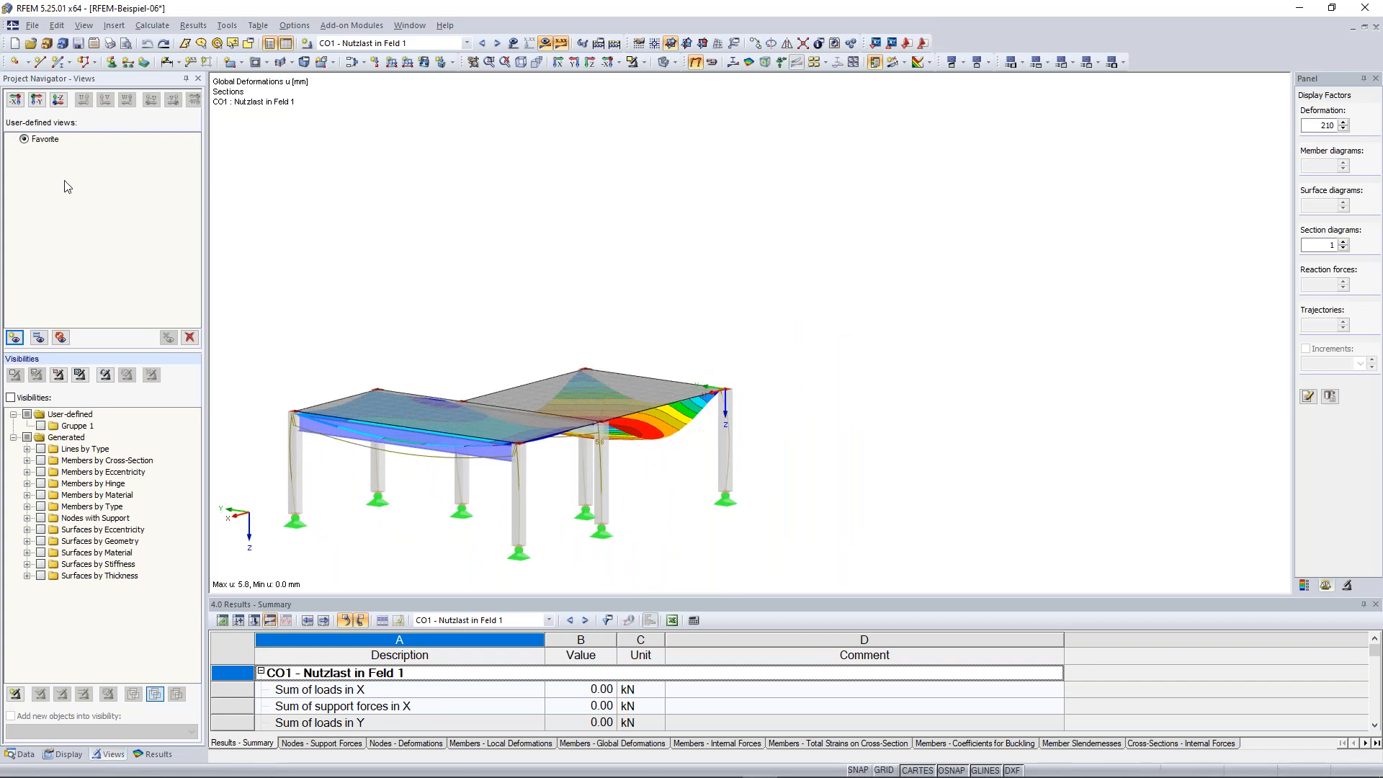
pyautogui.click(25, 139)
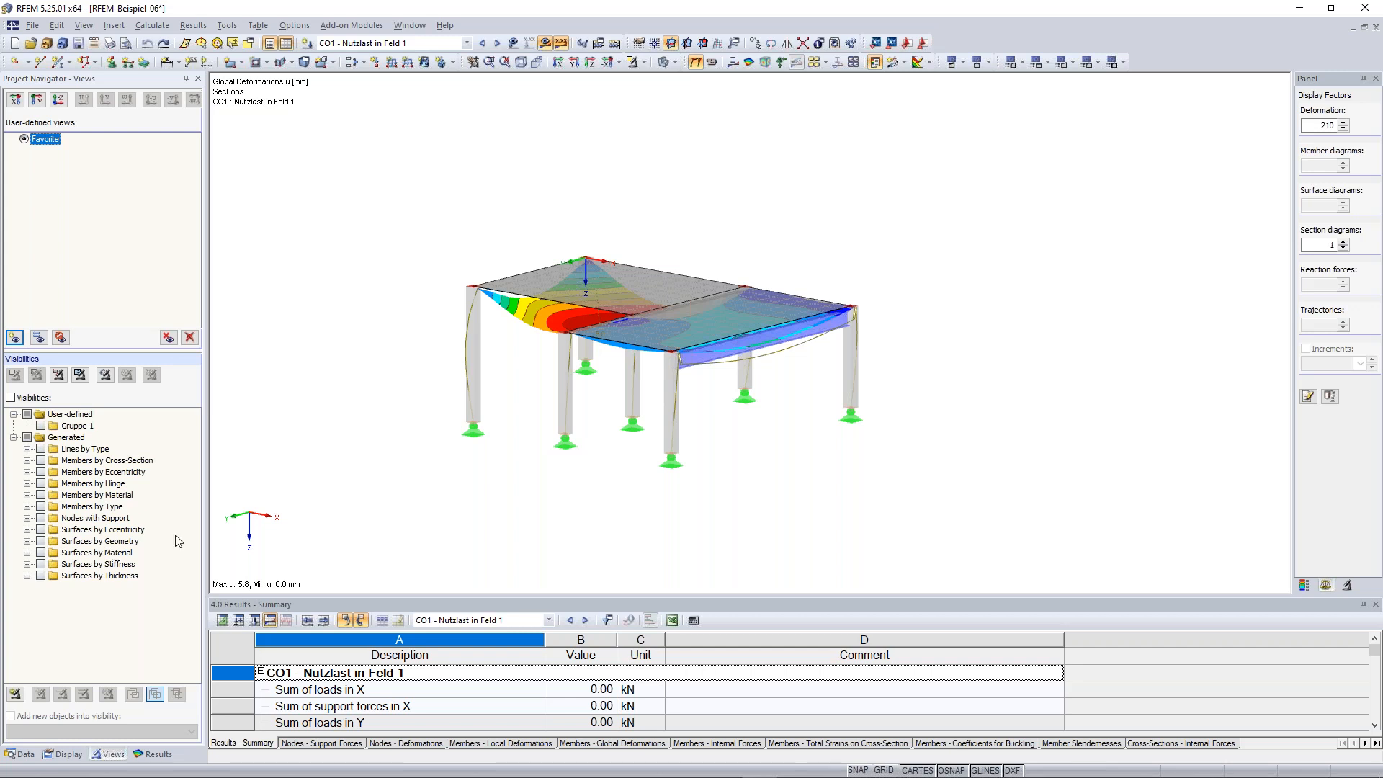
# Show only the members with the Rectangle 300/300 cross-section using the generated visibilities
pyautogui.keyDown('ctrl'); pyautogui.moveTo(796, 450); pyautogui.dragTo(756, 452, button='middle'); pyautogui.keyUp('ctrl')
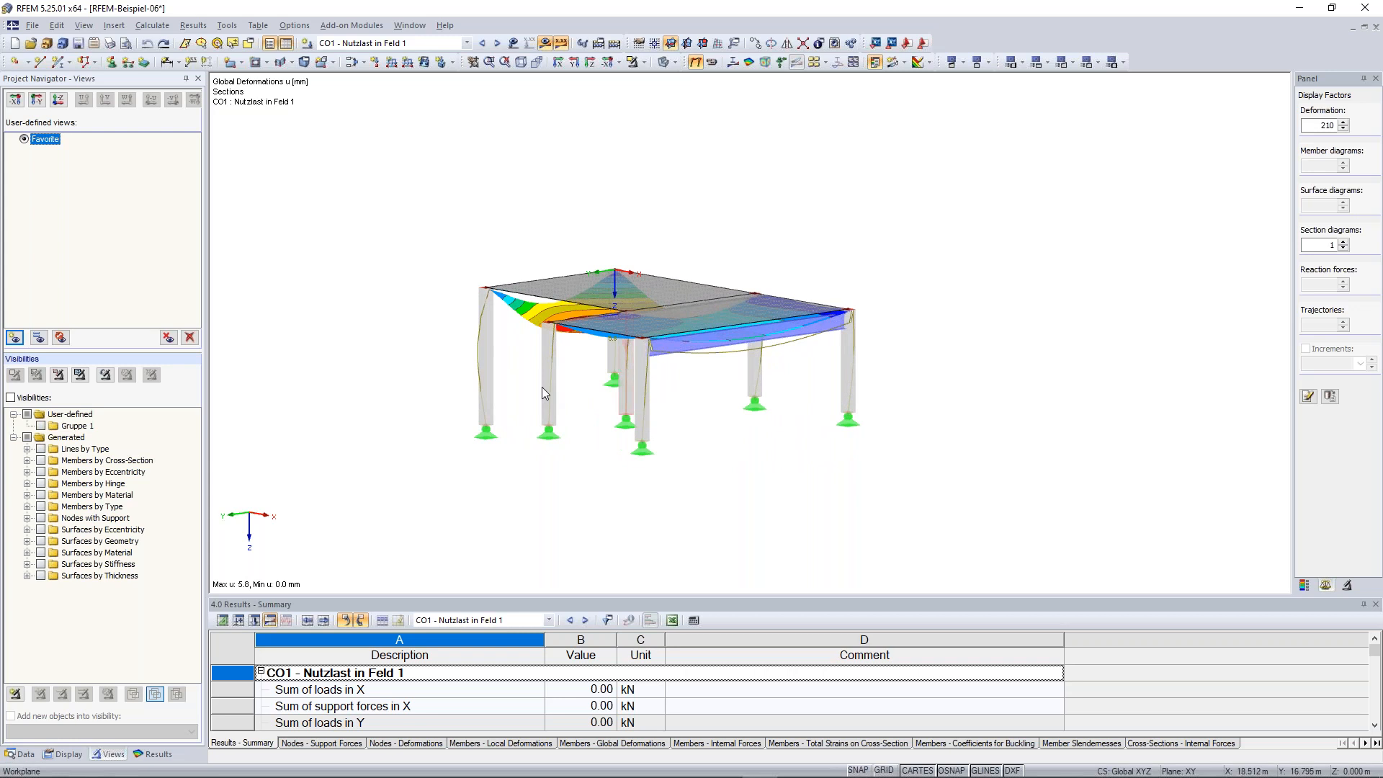
pyautogui.moveTo(506, 389); pyautogui.dragTo(456, 347)
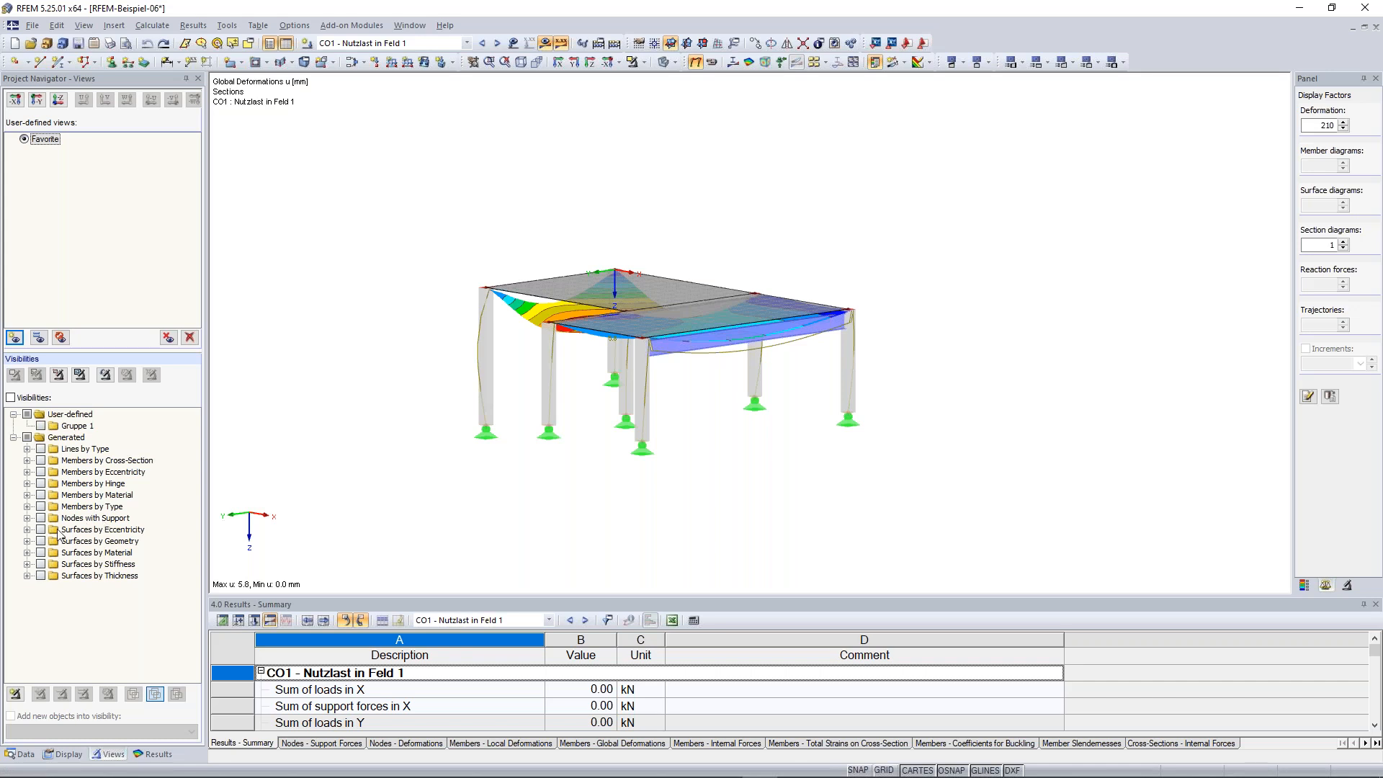
pyautogui.click(27, 461)
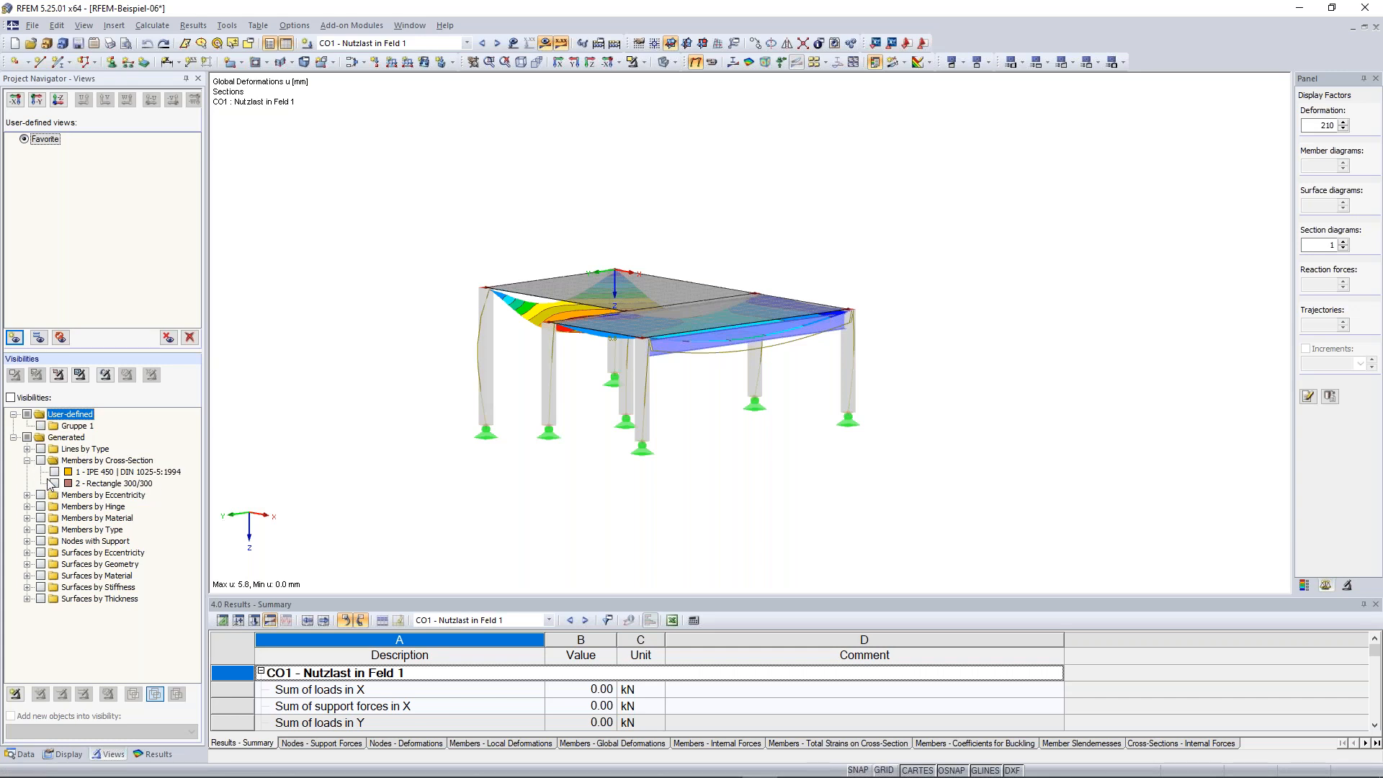
pyautogui.click(54, 484)
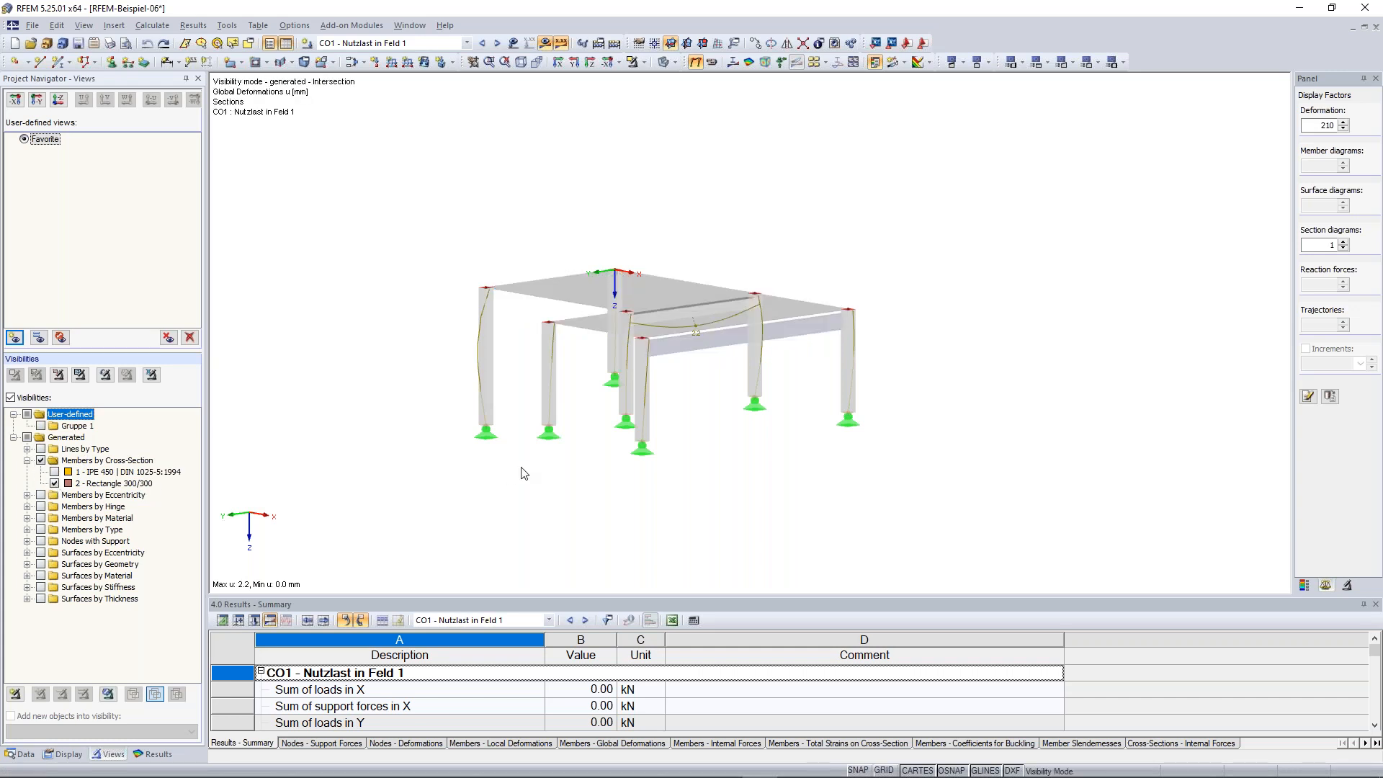
pyautogui.keyDown('ctrl'); pyautogui.moveTo(614, 517); pyautogui.dragTo(587, 510, button='middle'); pyautogui.keyUp('ctrl')
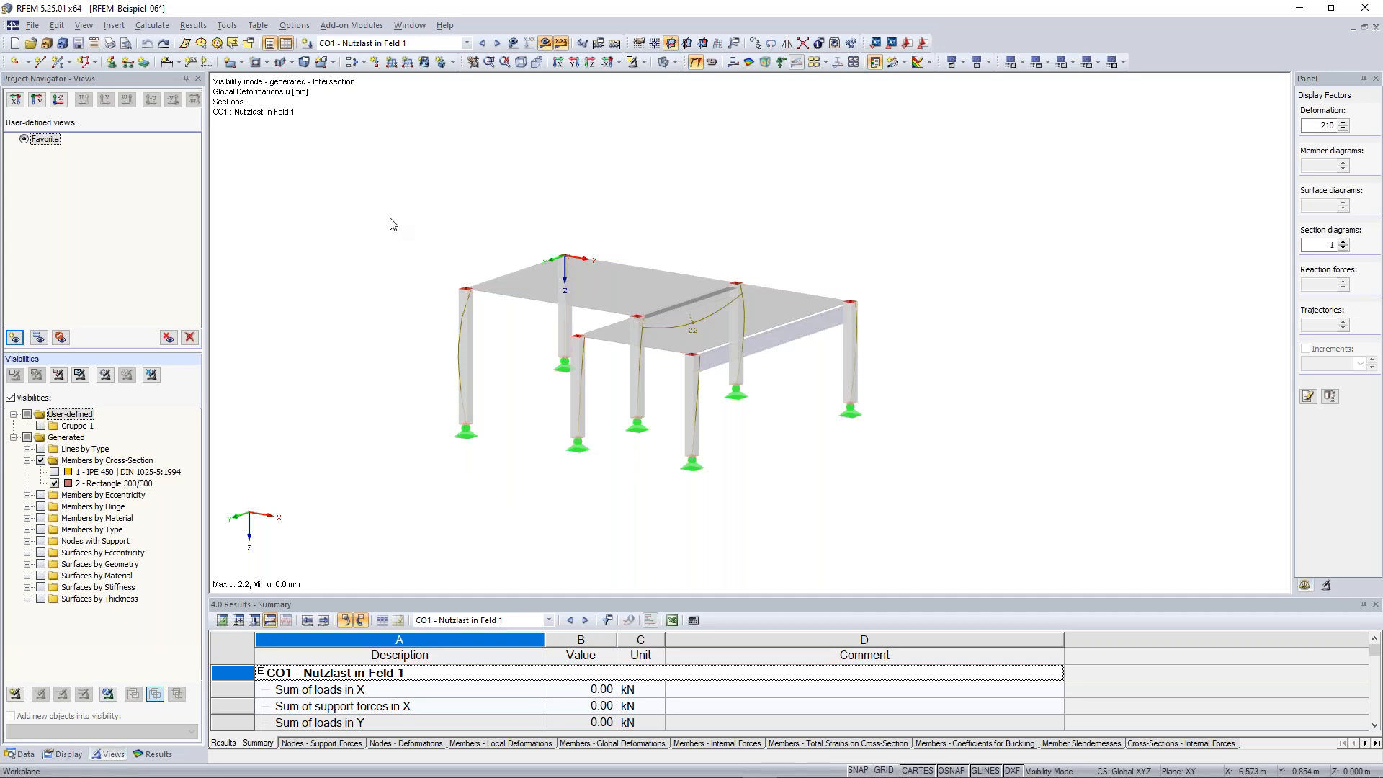
# Turn off the display of hidden objects in the background so only the visible members remain shown
pyautogui.moveTo(398, 202); pyautogui.dragTo(498, 480)
pyautogui.click(533, 452)
pyautogui.rightClick(1005, 181)
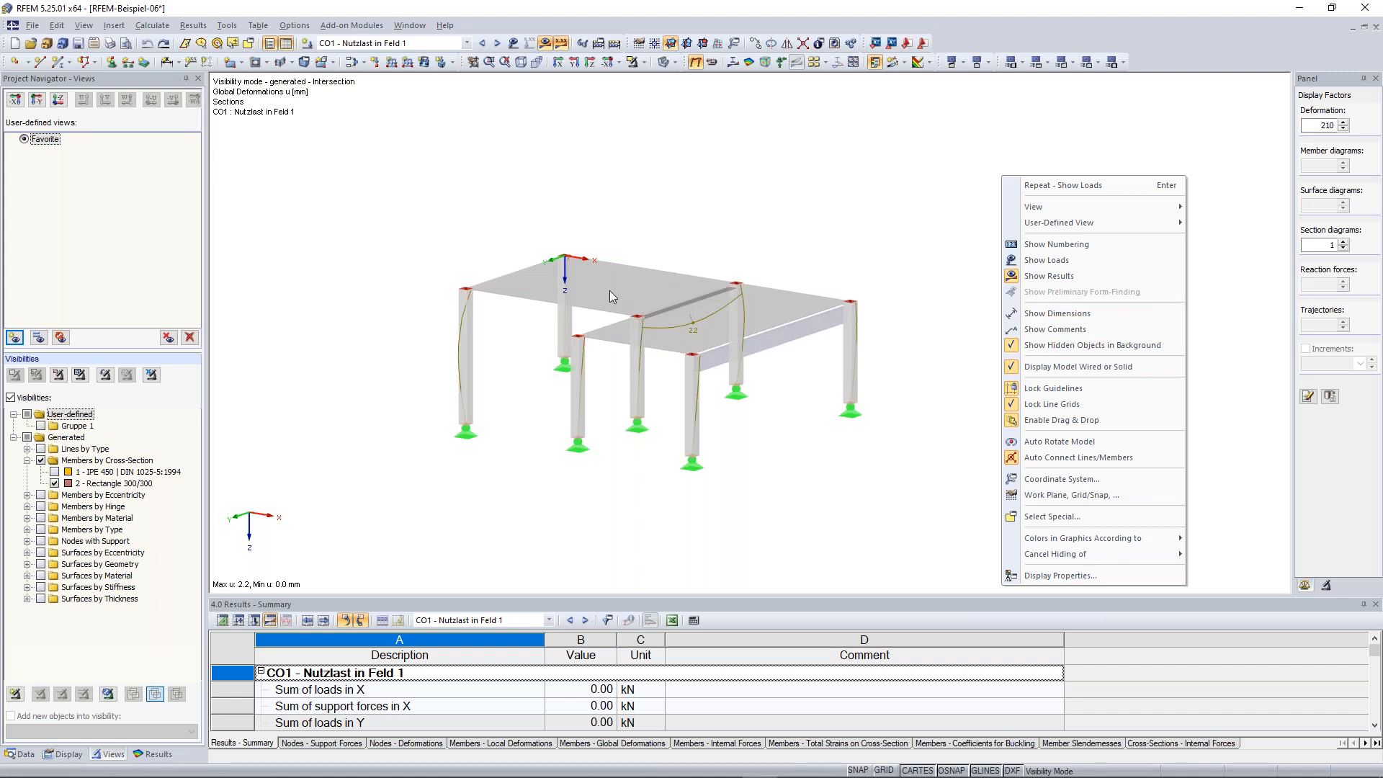
pyautogui.click(1092, 345)
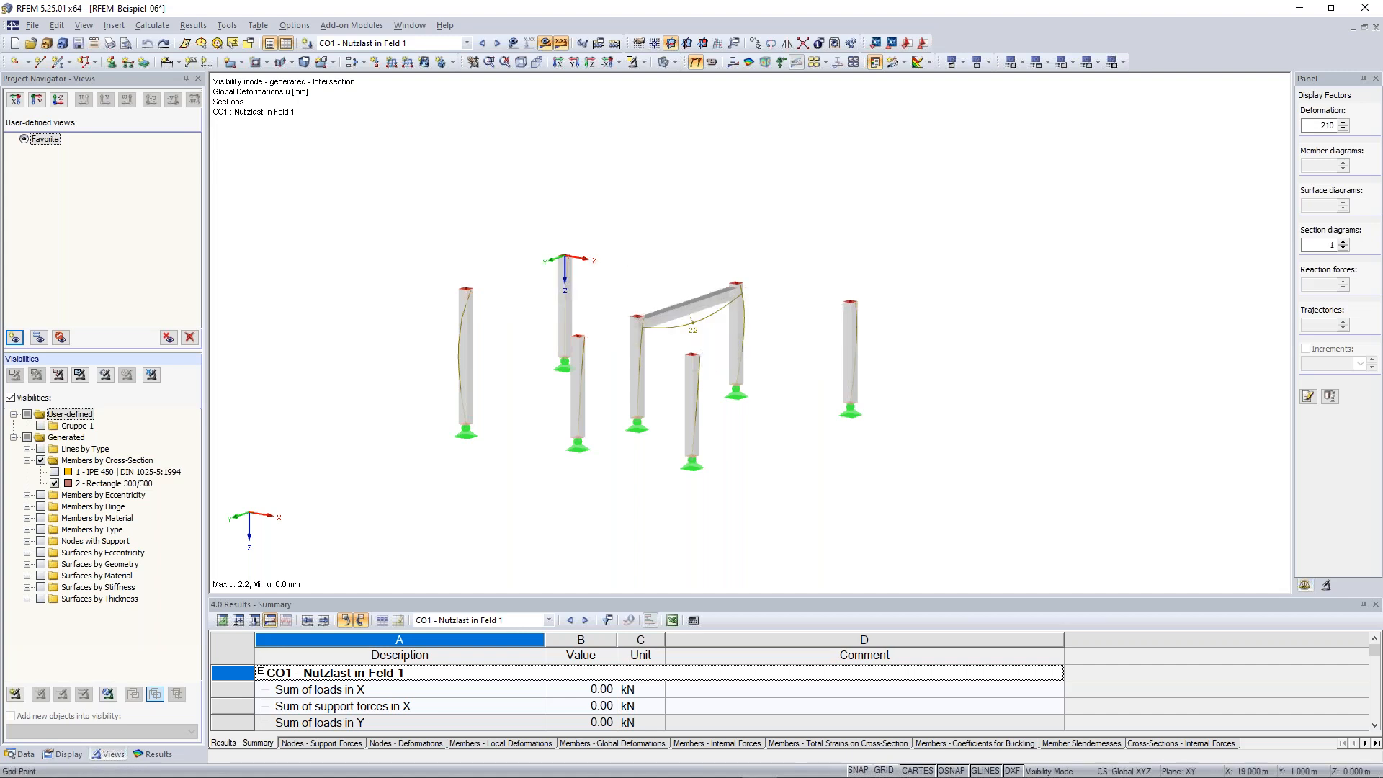
# Switch off the visibility mode to show the whole model with its results again
pyautogui.keyDown('ctrl'); pyautogui.moveTo(1019, 318); pyautogui.dragTo(1071, 361, button='middle'); pyautogui.keyUp('ctrl')
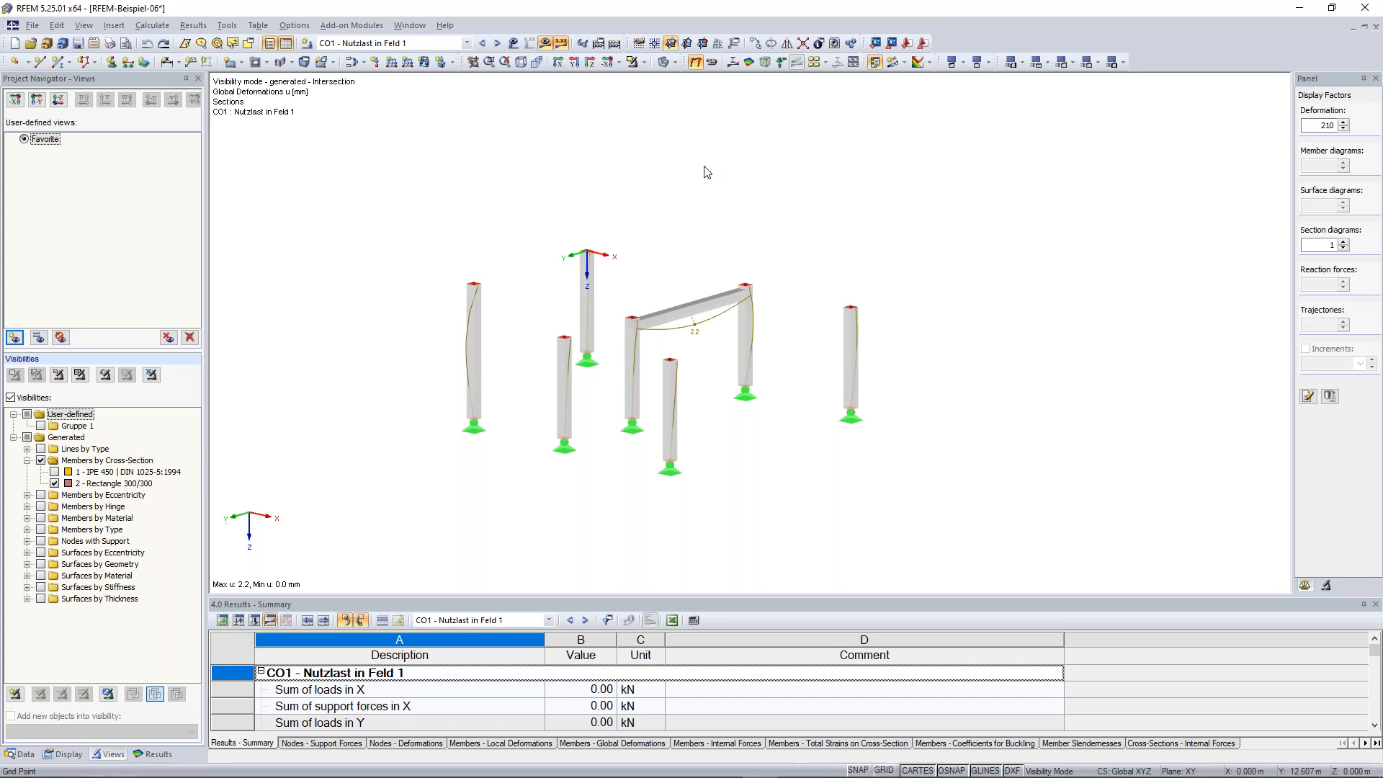
pyautogui.scroll(-1, 688, 176)
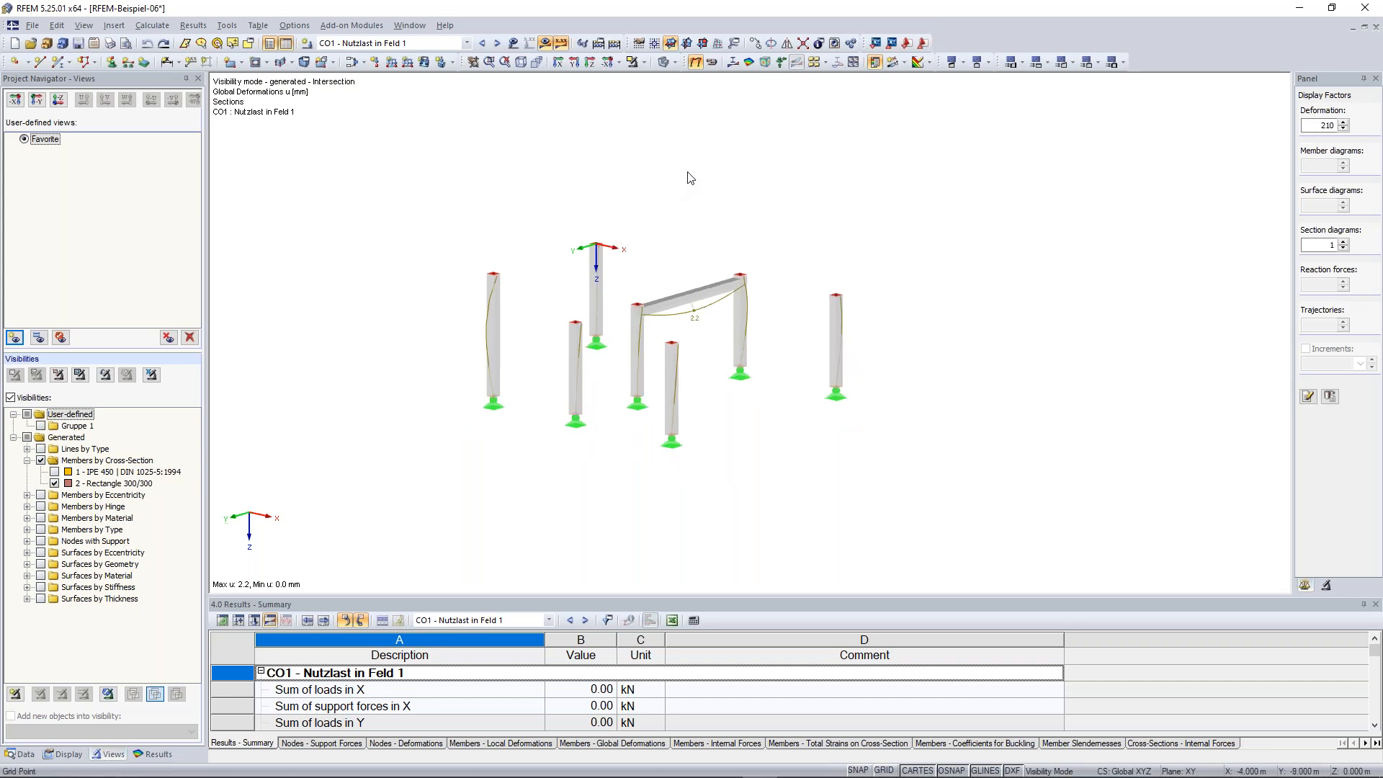
pyautogui.moveTo(688, 176); pyautogui.dragTo(726, 229, button='middle')
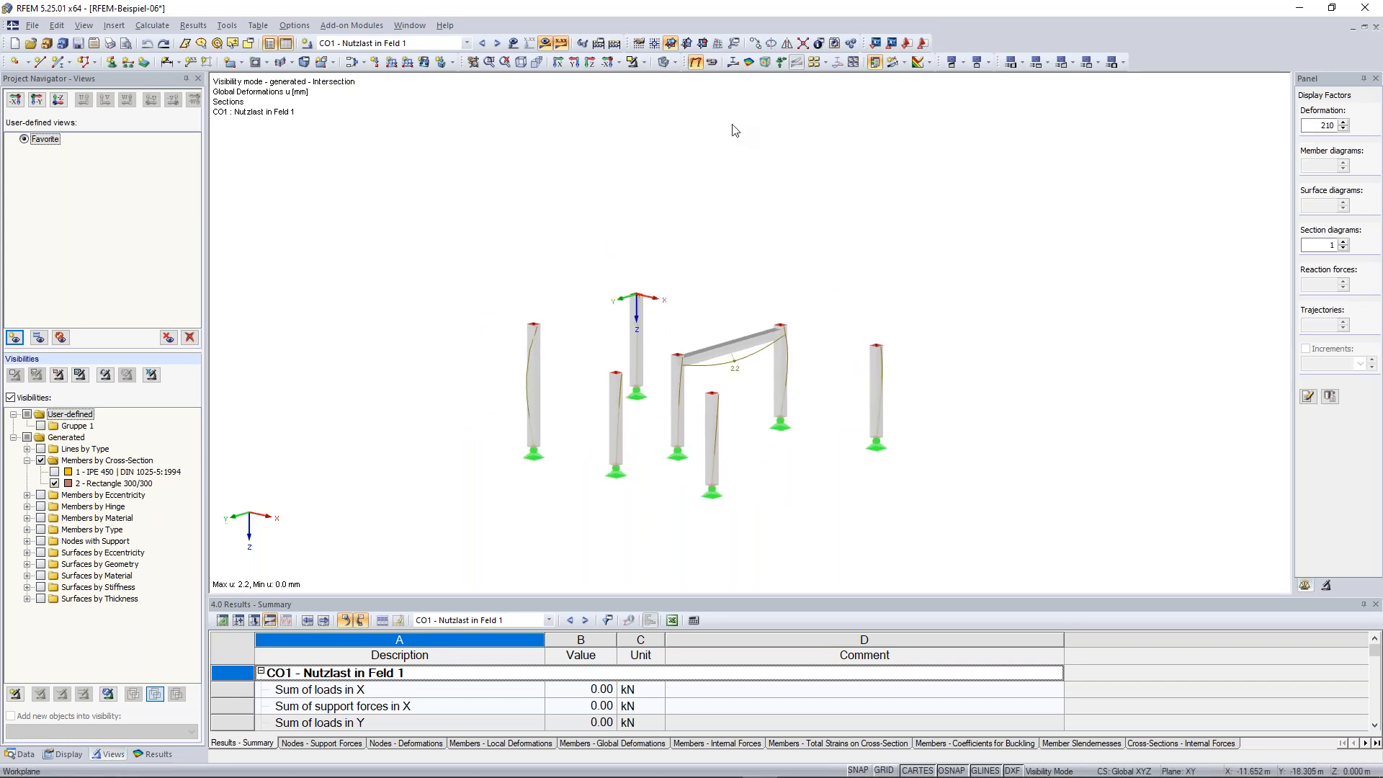
pyautogui.click(644, 63)
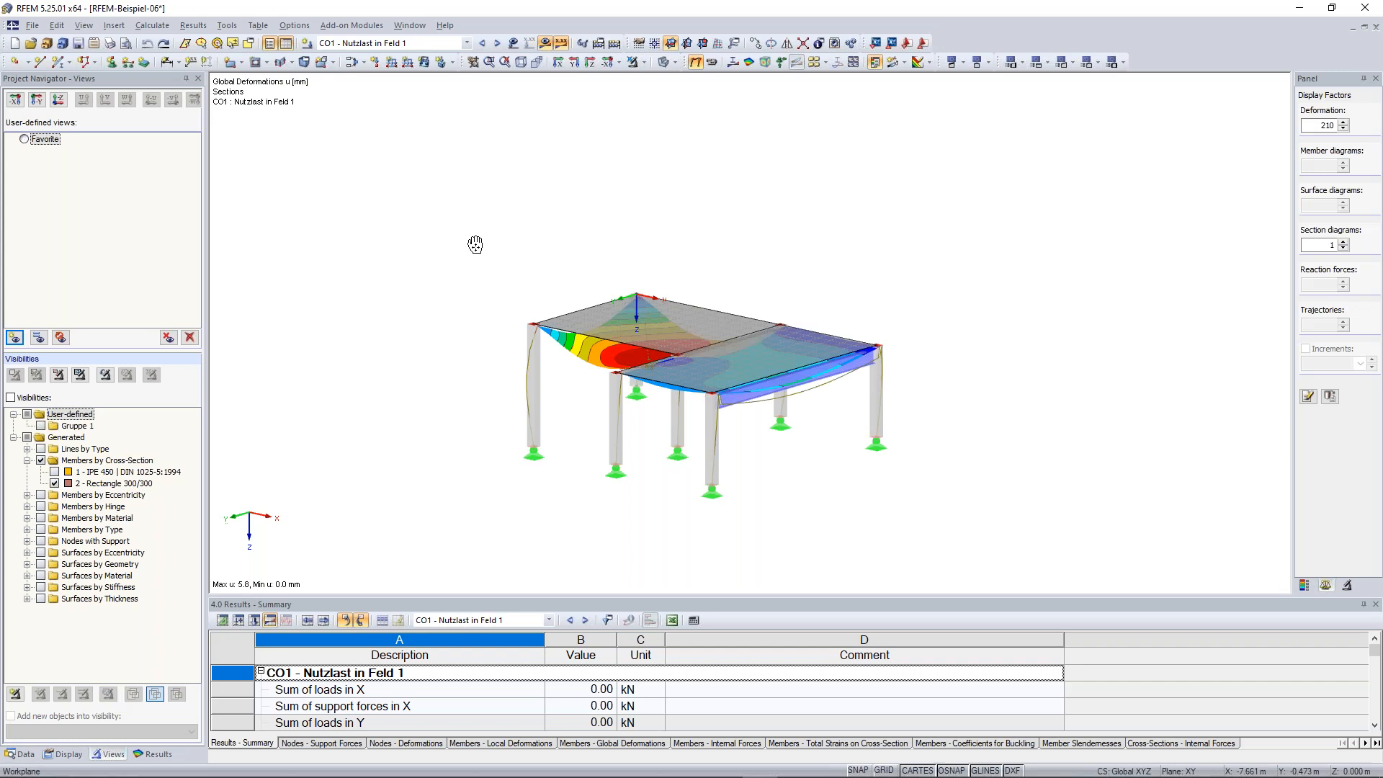
# Open the results navigator and display the members' axial forces N
pyautogui.moveTo(476, 245); pyautogui.dragTo(492, 232, button='middle')
pyautogui.click(154, 754)
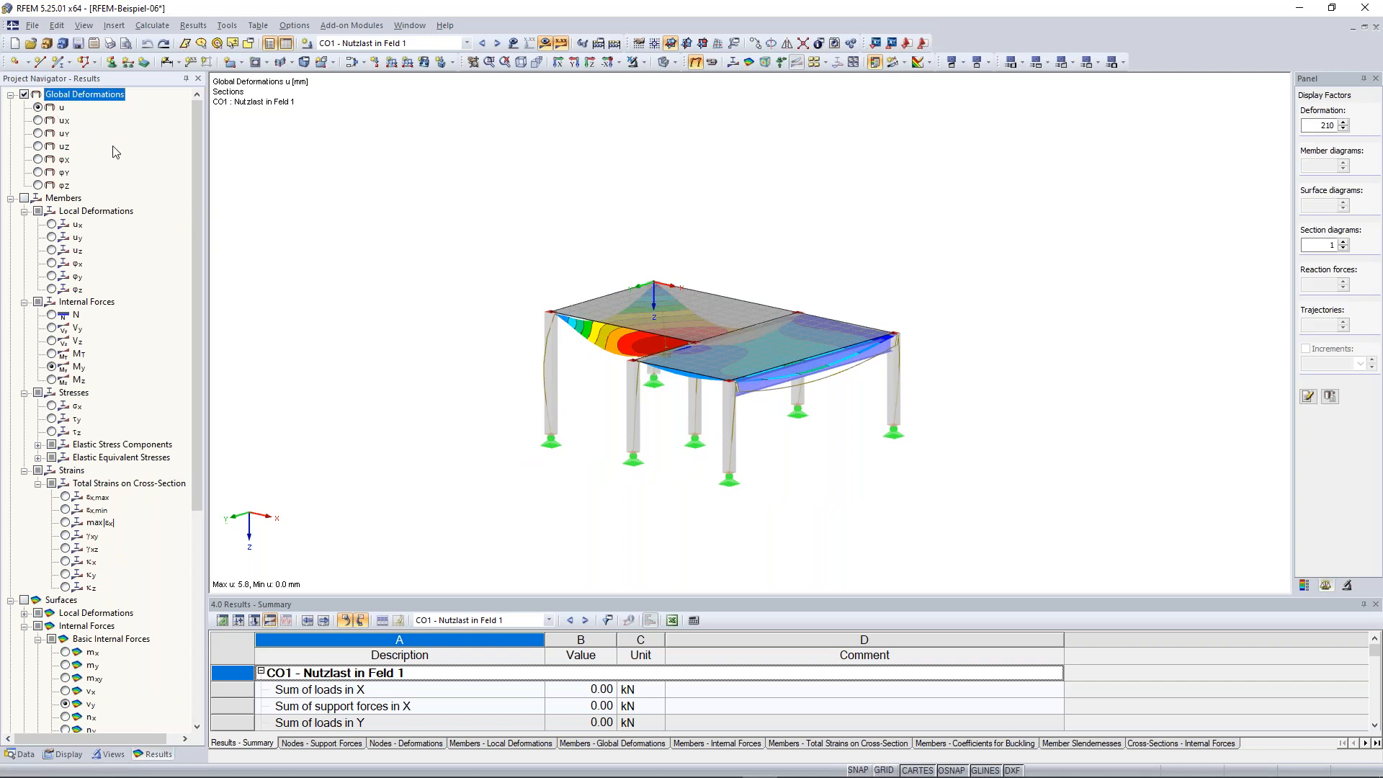
pyautogui.moveTo(199, 164); pyautogui.dragTo(198, 204)
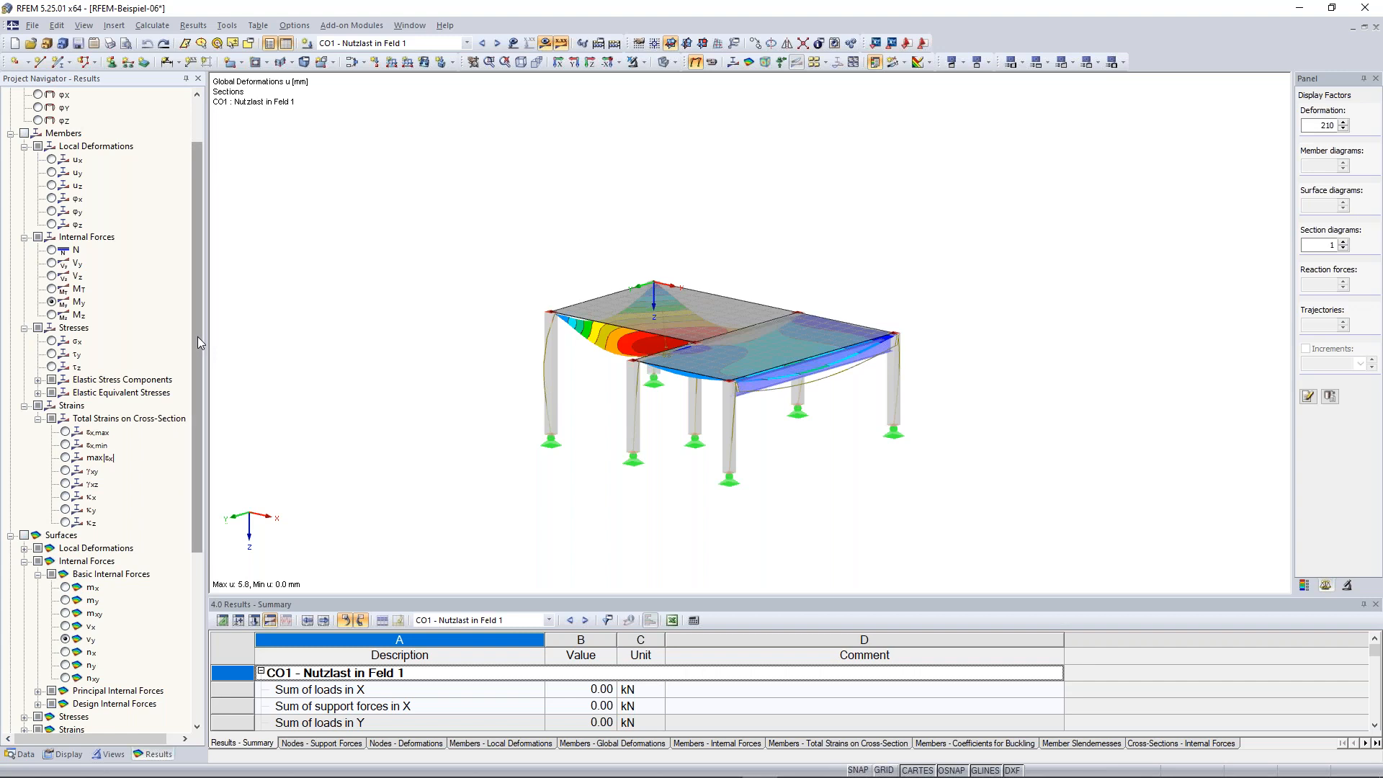
pyautogui.moveTo(191, 369); pyautogui.dragTo(192, 530)
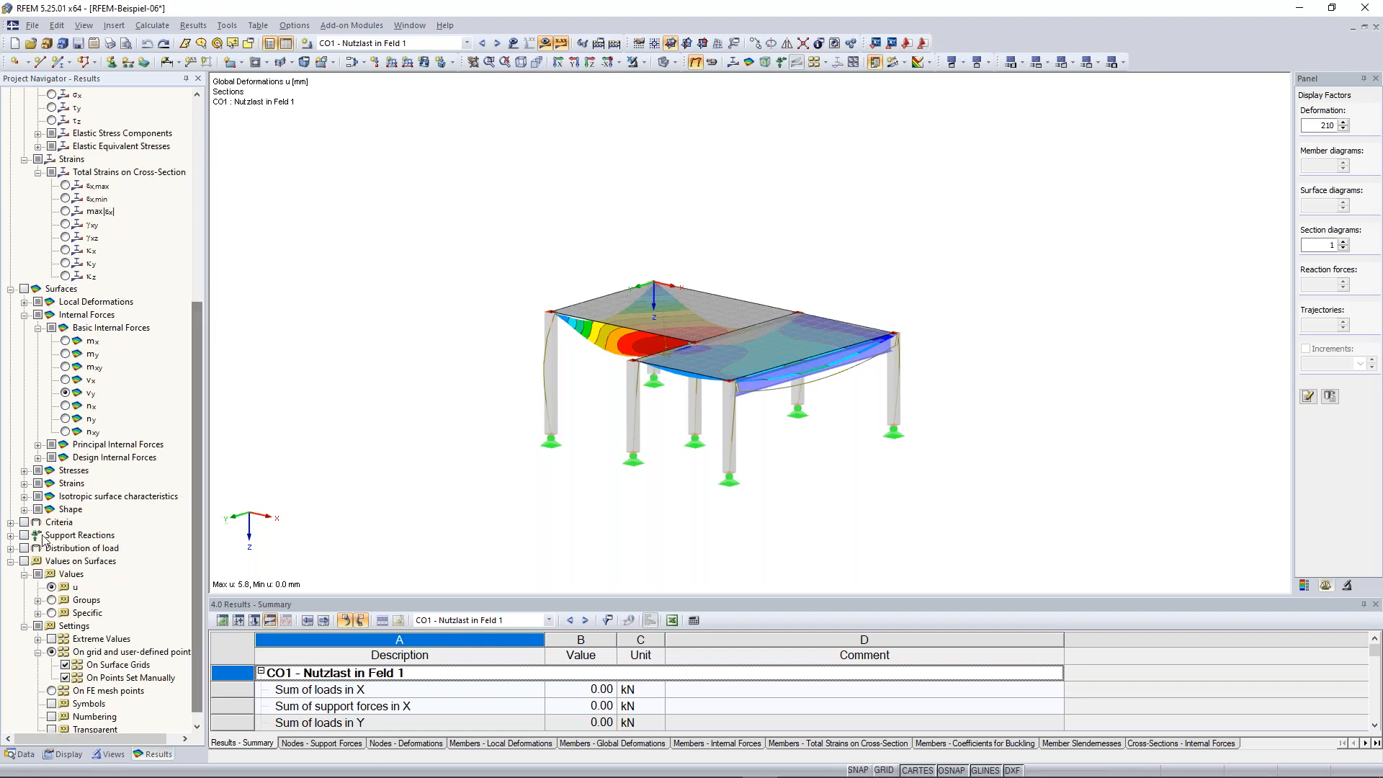
pyautogui.moveTo(198, 420); pyautogui.dragTo(217, 205)
pyautogui.keyDown('ctrl'); pyautogui.moveTo(522, 309); pyautogui.dragTo(633, 347, button='middle'); pyautogui.keyUp('ctrl')
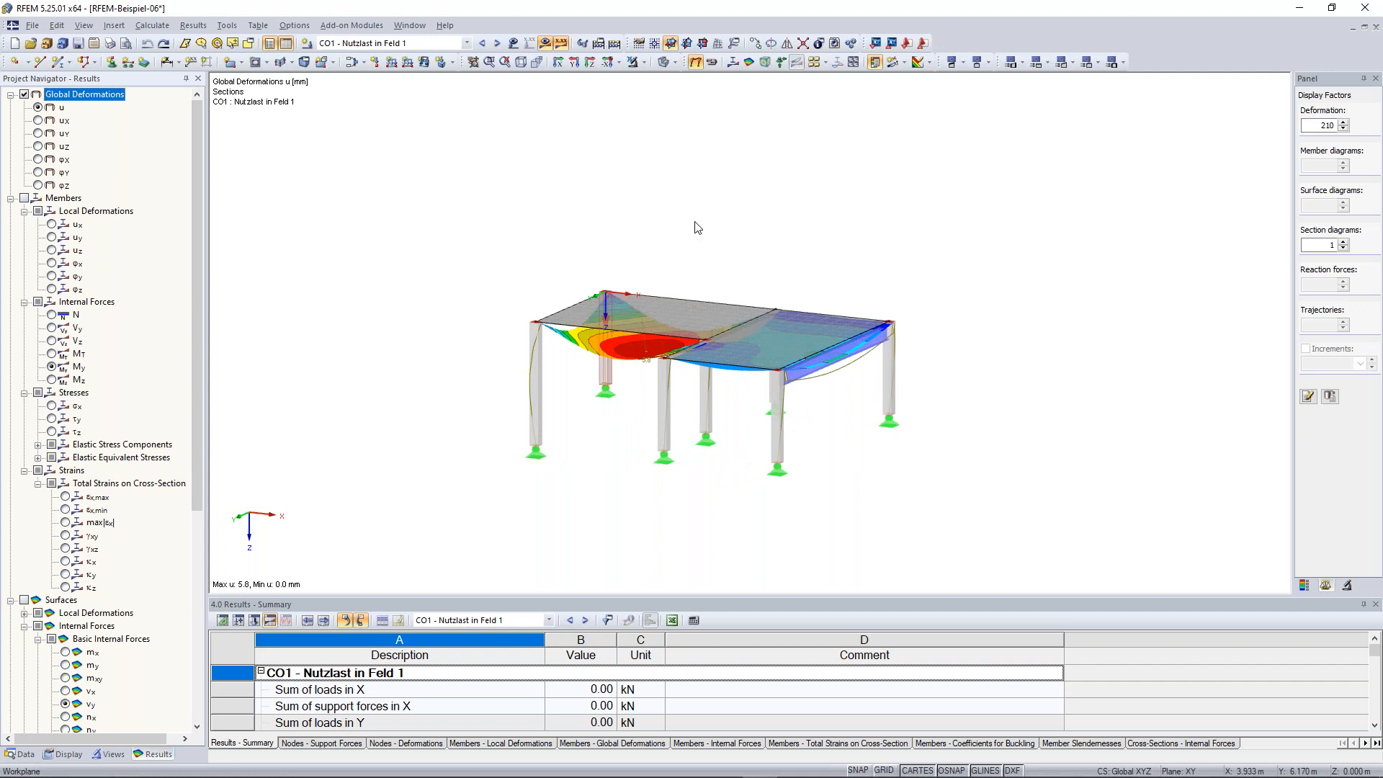
pyautogui.keyDown('ctrl'); pyautogui.moveTo(697, 227); pyautogui.dragTo(810, 374, button='middle'); pyautogui.keyUp('ctrl')
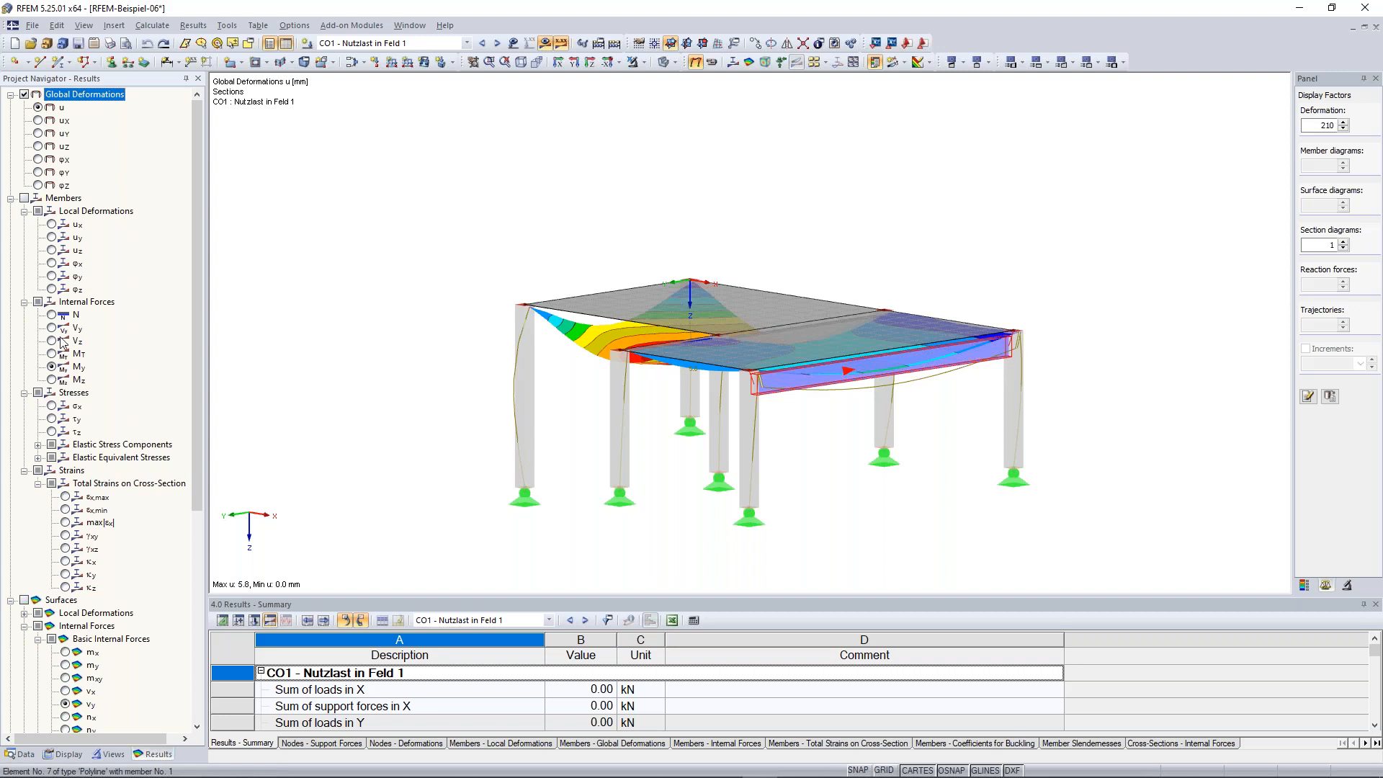
pyautogui.click(46, 368)
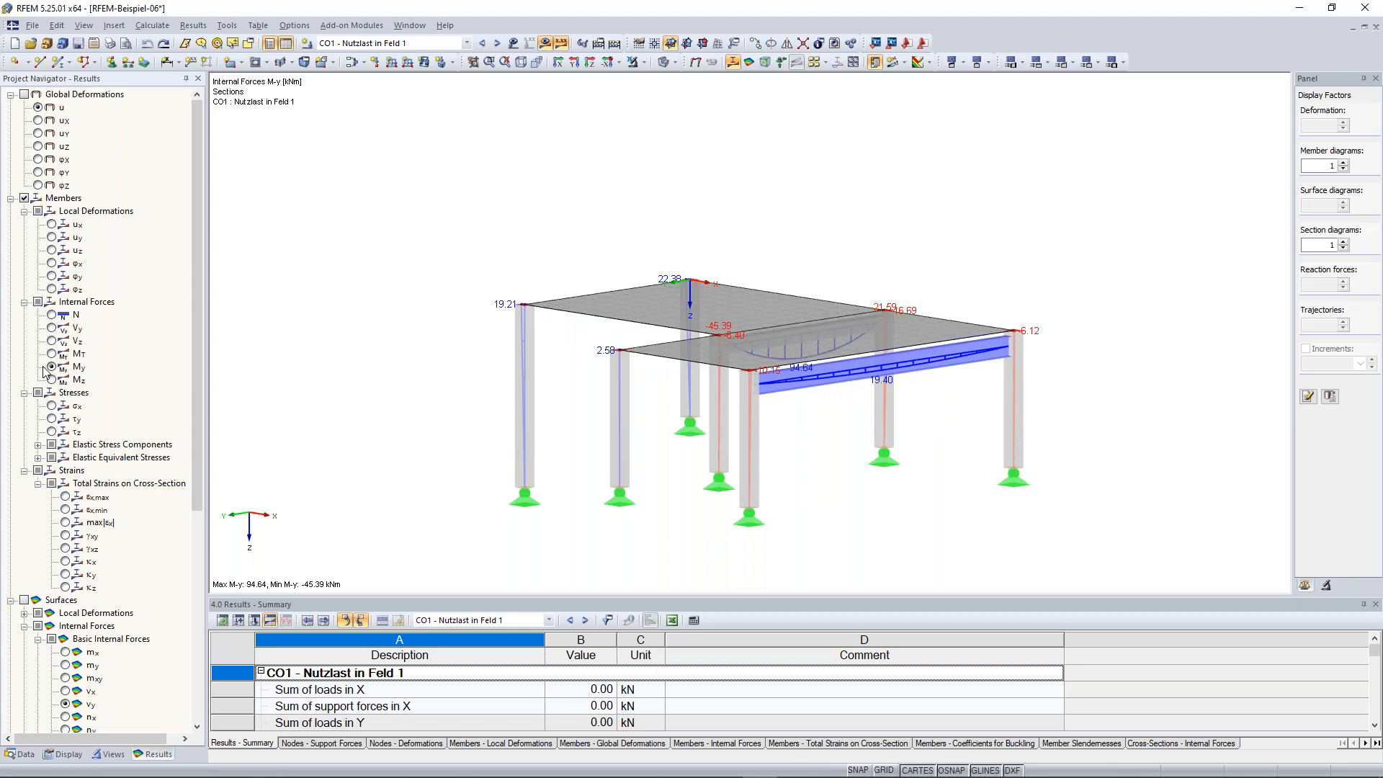
pyautogui.click(52, 314)
# Show the surfaces' basic internal forces m-y together with the support reactions
pyautogui.keyDown('ctrl'); pyautogui.moveTo(839, 478); pyautogui.dragTo(894, 501, button='middle'); pyautogui.keyUp('ctrl')
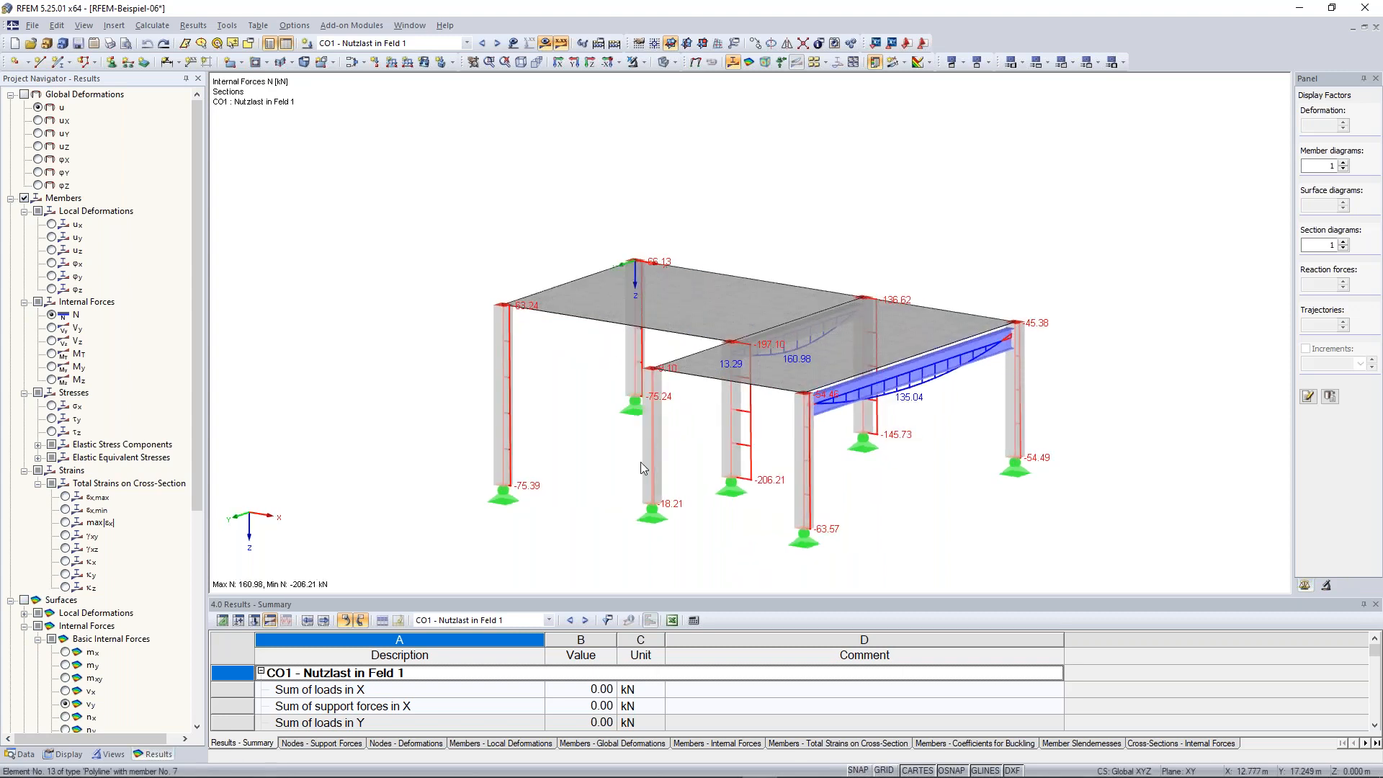
pyautogui.keyDown('ctrl'); pyautogui.moveTo(641, 461); pyautogui.dragTo(873, 476, button='middle'); pyautogui.keyUp('ctrl')
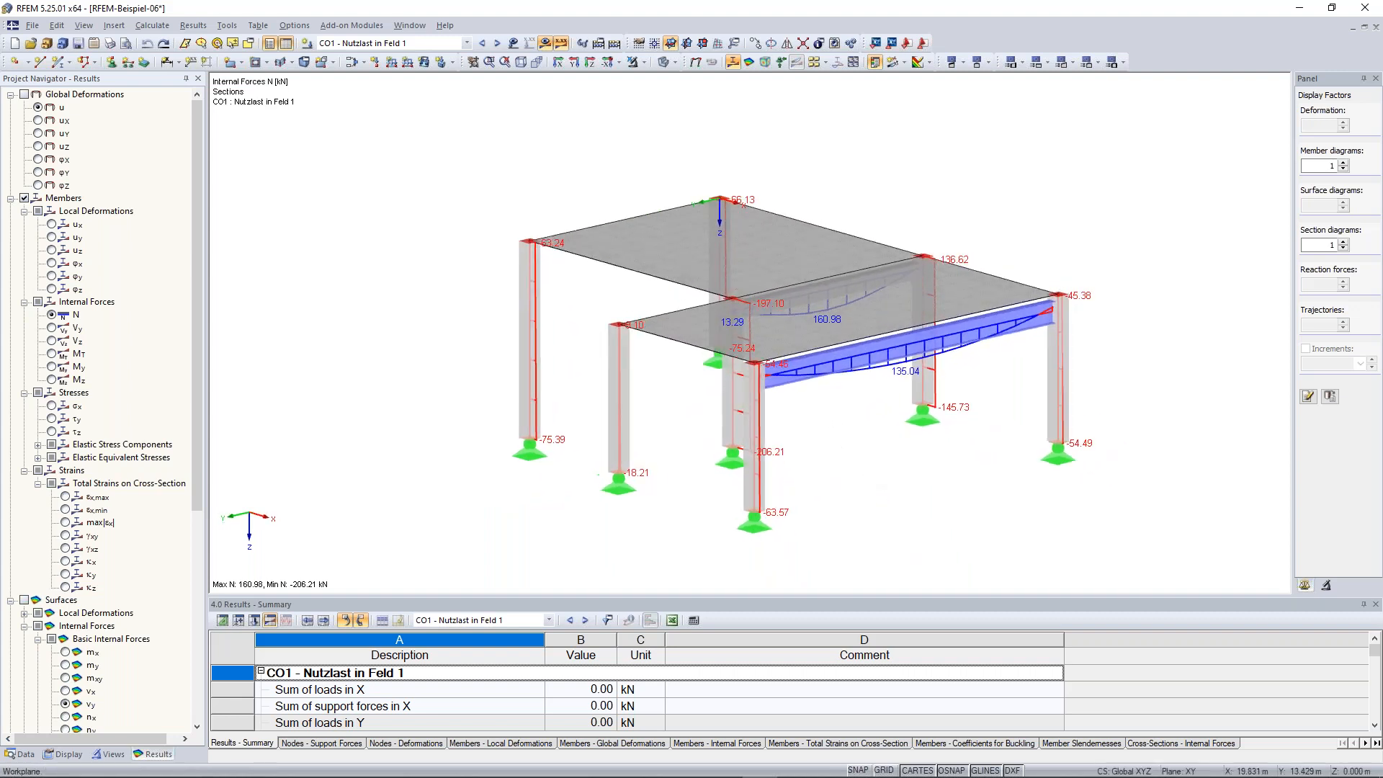
pyautogui.scroll(-7, 29, 402)
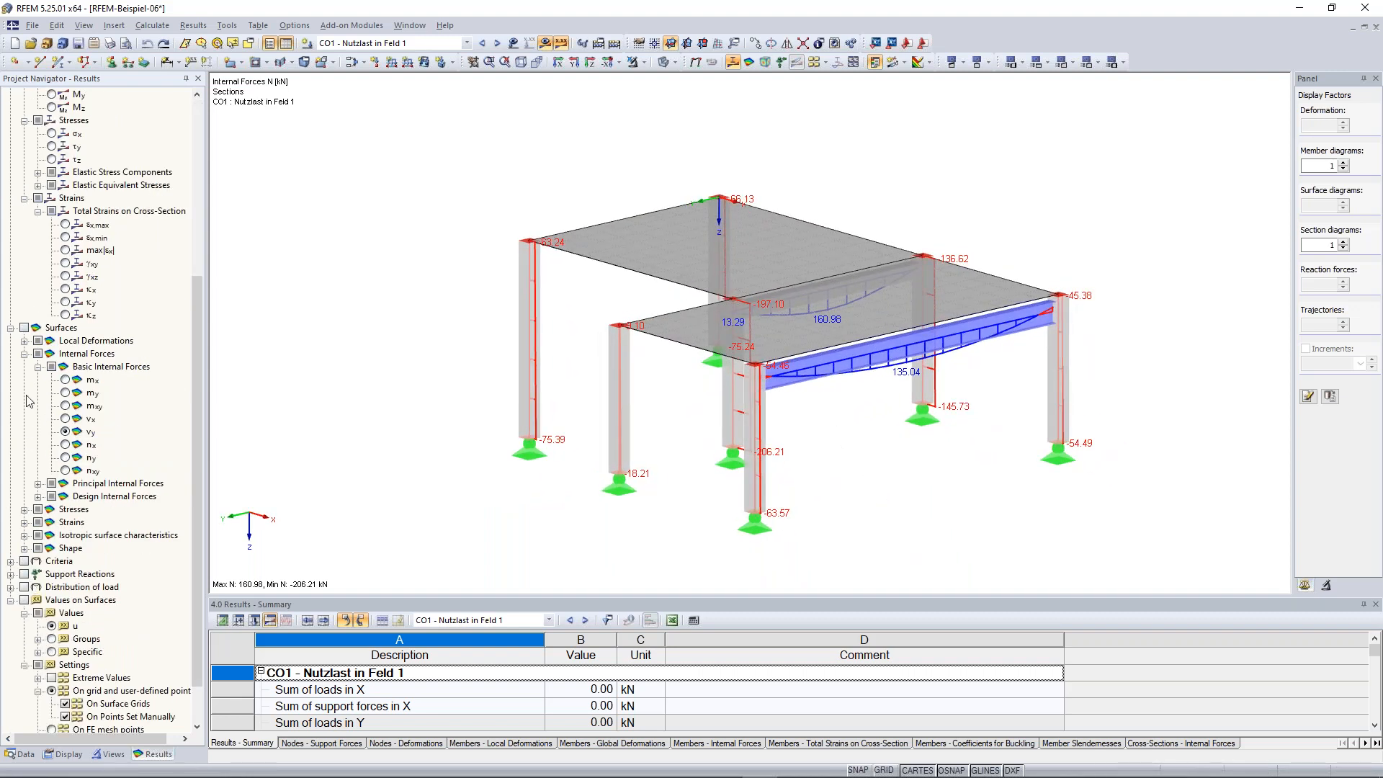
pyautogui.click(24, 328)
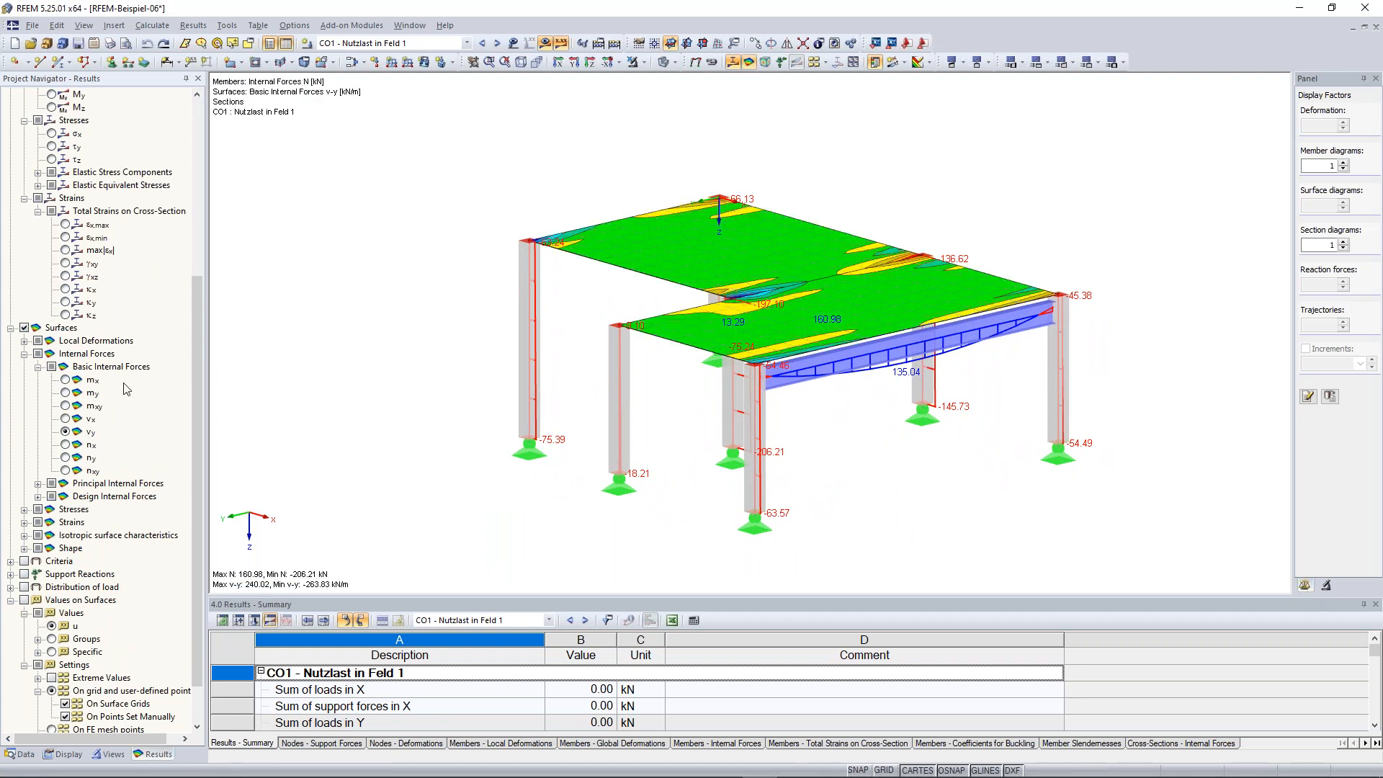
pyautogui.scroll(-2, 69, 342)
pyautogui.click(65, 328)
pyautogui.click(66, 341)
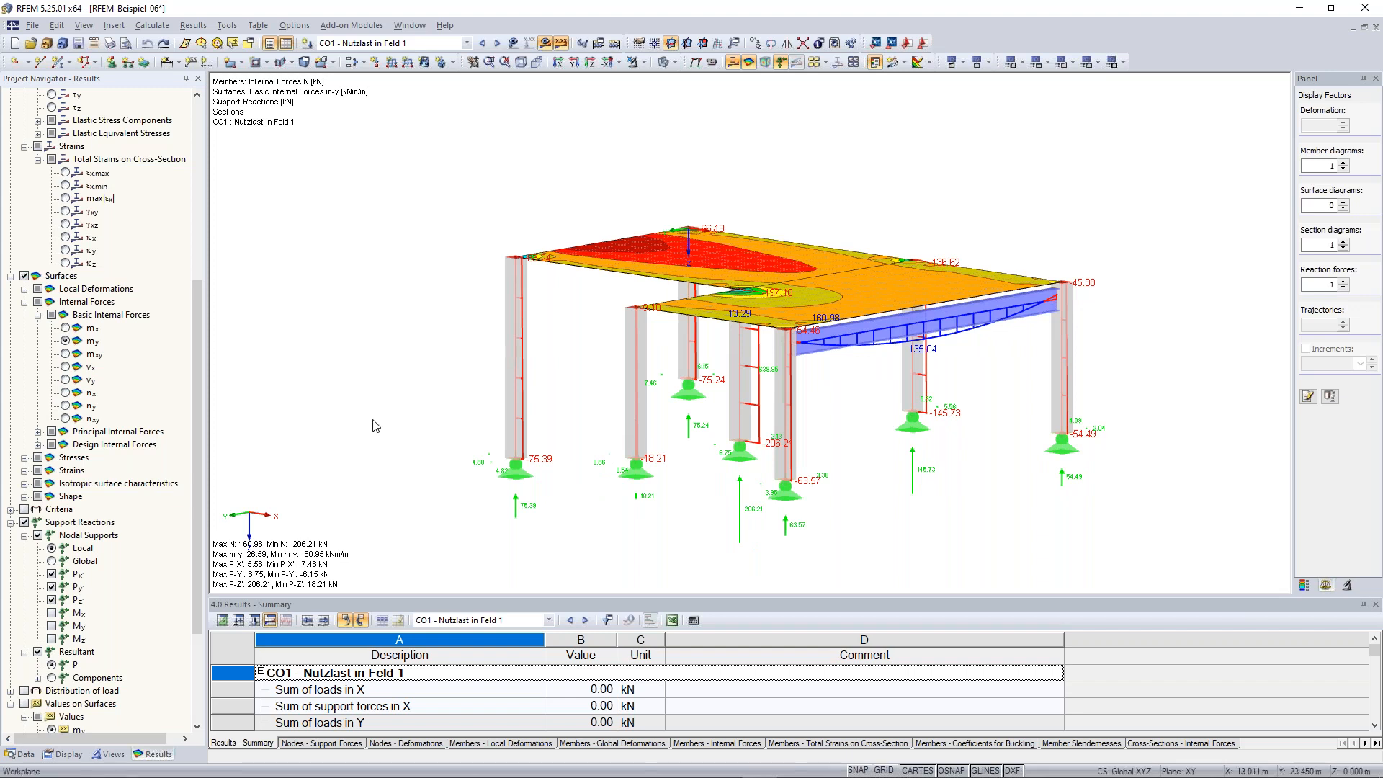
# Enlarge the table area and switch it from the results summary to the Nodes input table
pyautogui.scroll(8, 147, 276)
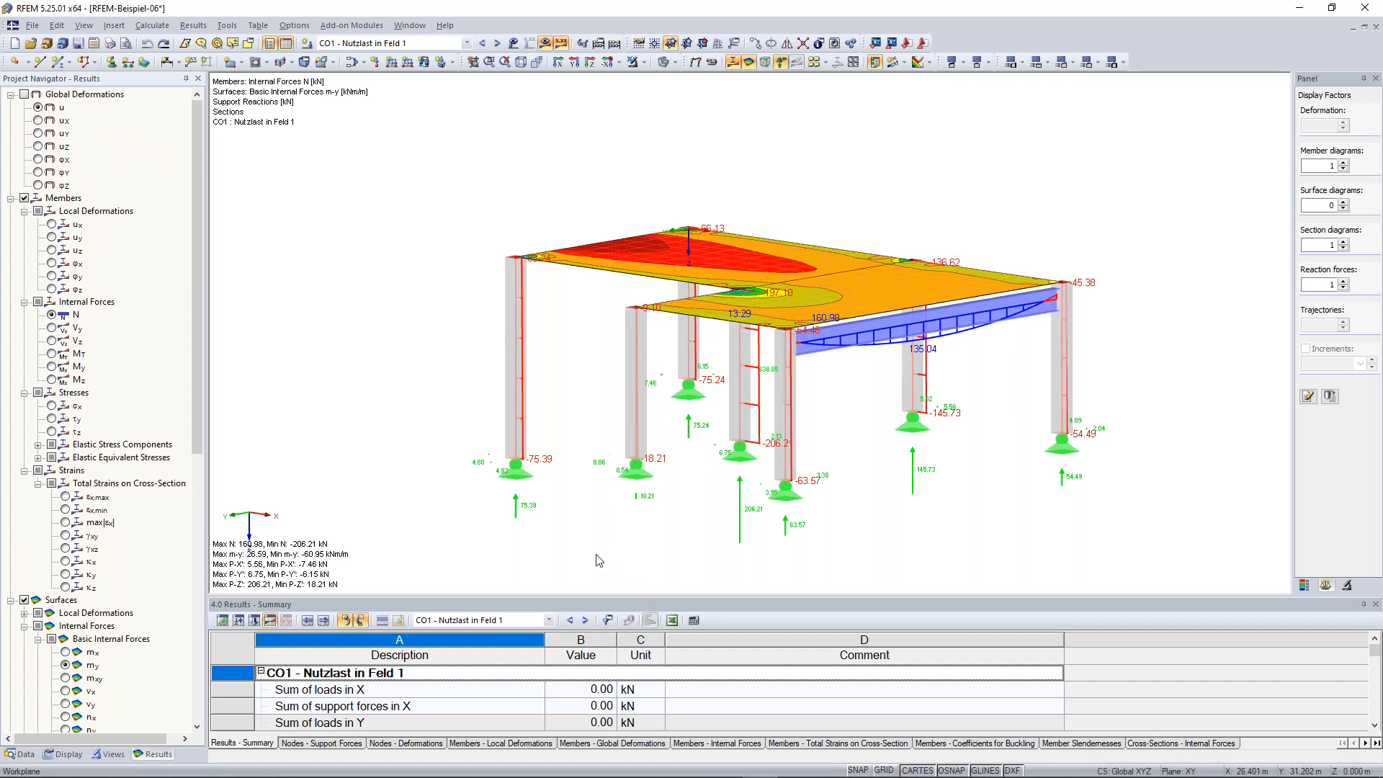
pyautogui.scroll(-1, 600, 561)
pyautogui.moveTo(435, 408); pyautogui.dragTo(435, 358, button='middle')
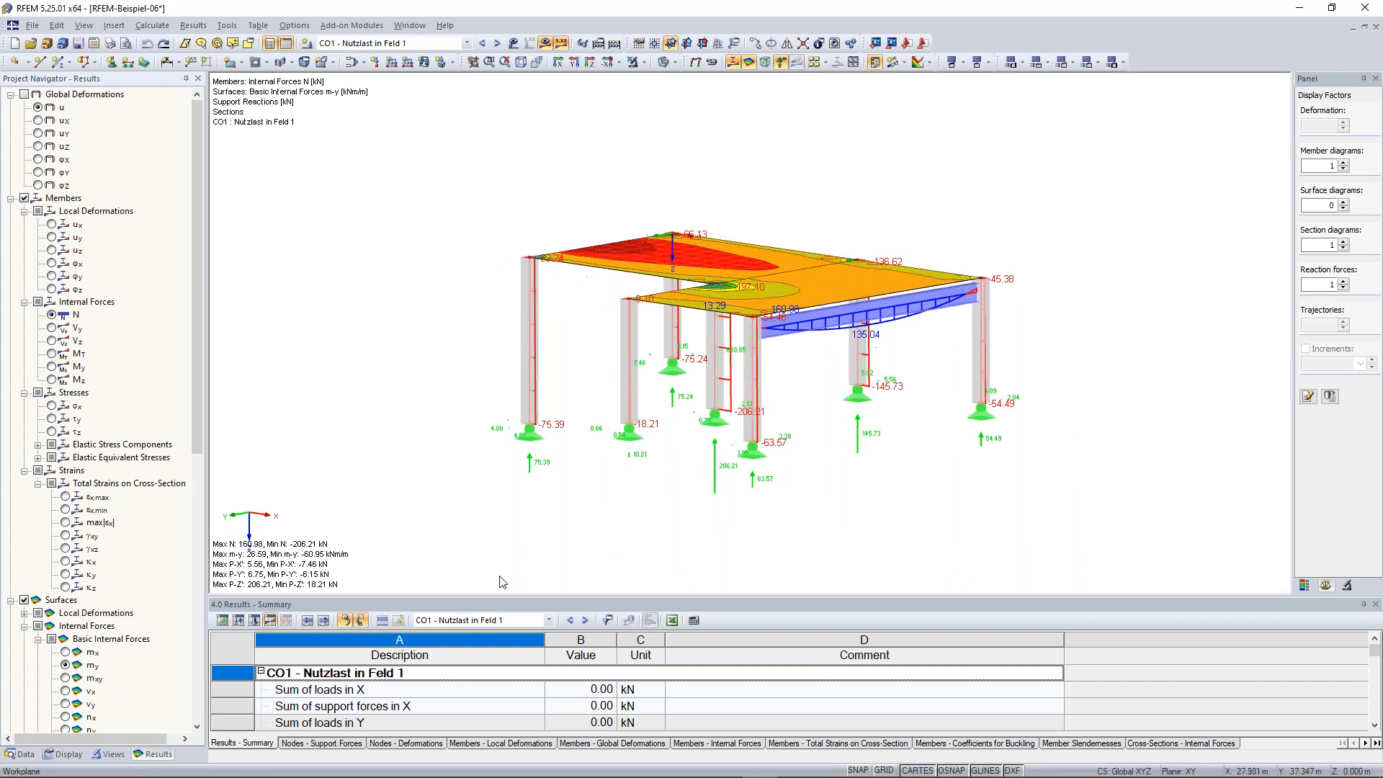
pyautogui.moveTo(536, 599); pyautogui.dragTo(542, 512)
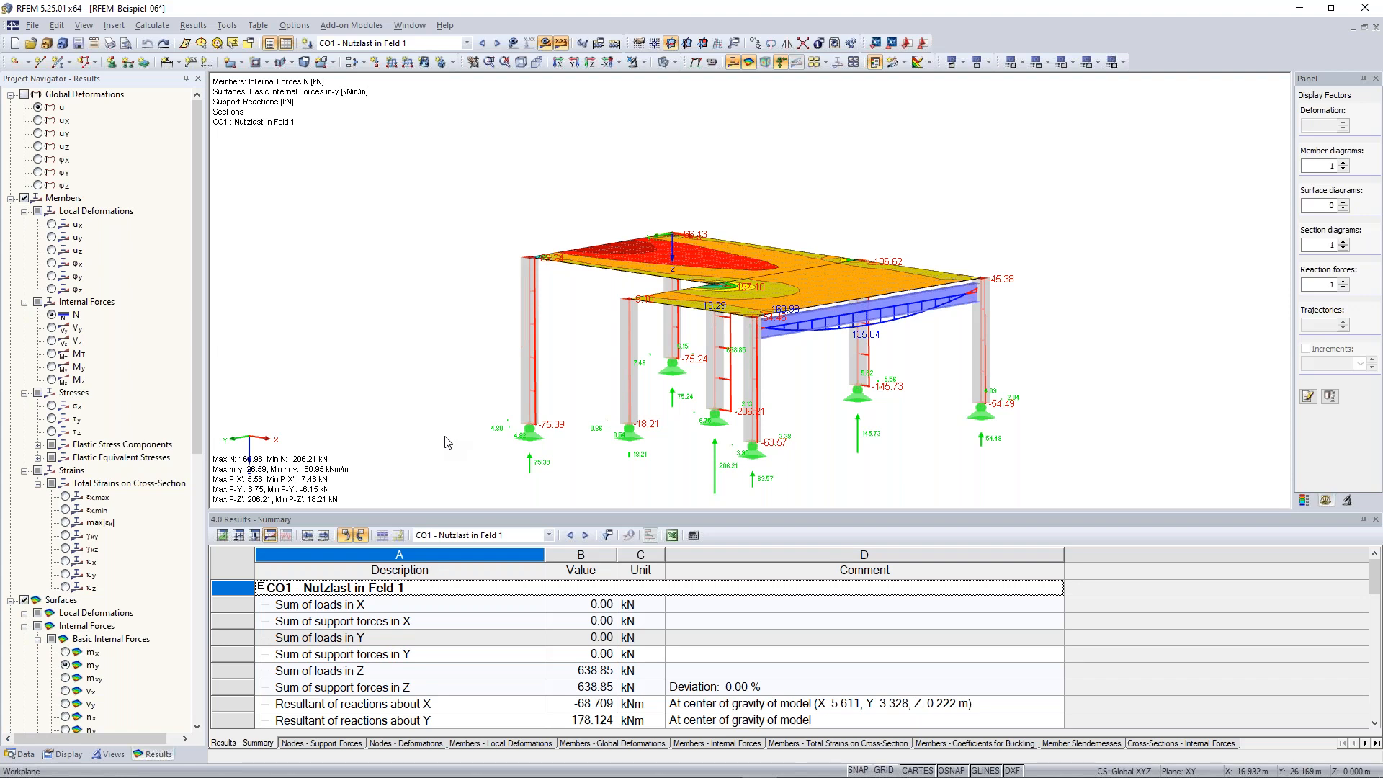
pyautogui.click(224, 535)
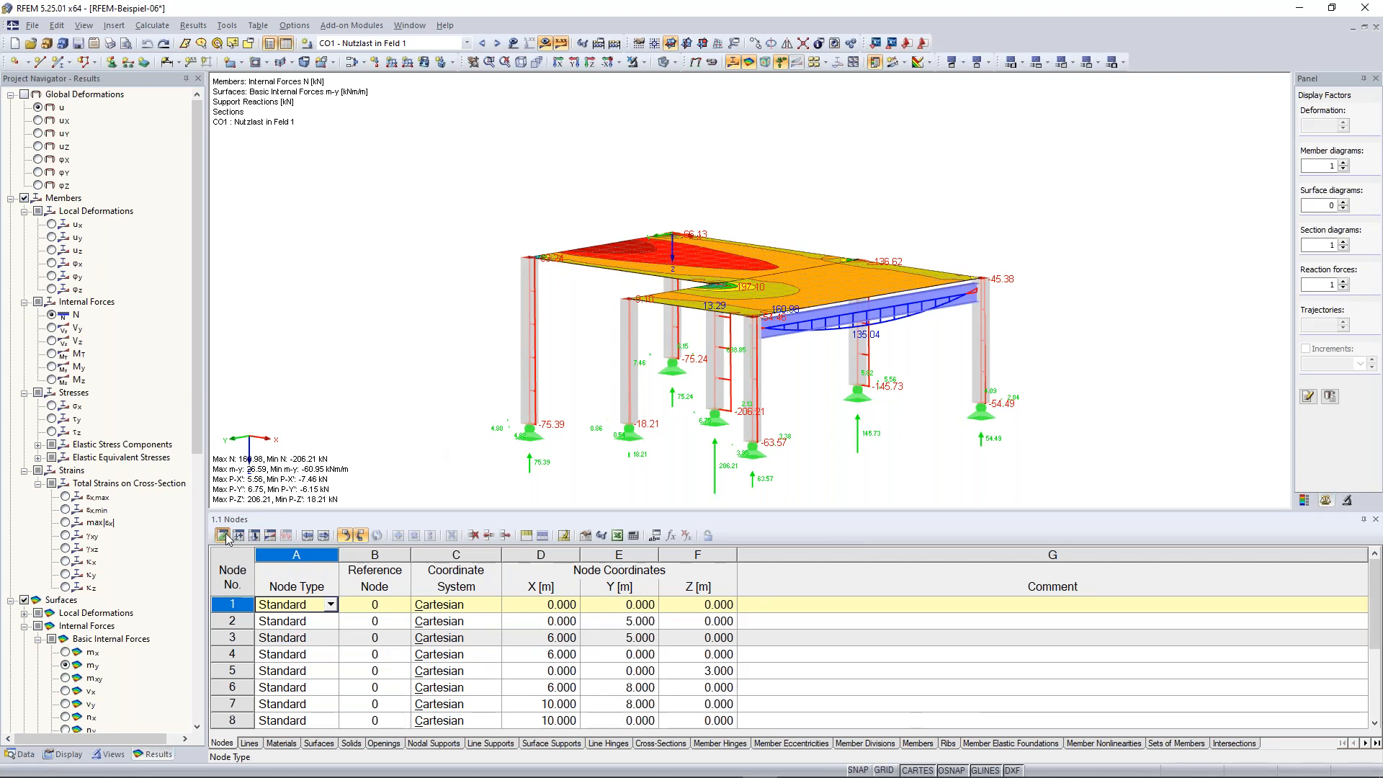
# Add node 15 in the Nodes table at X 14.000, Y 0.000 and Z 3.000 m
pyautogui.scroll(-1, 306, 464)
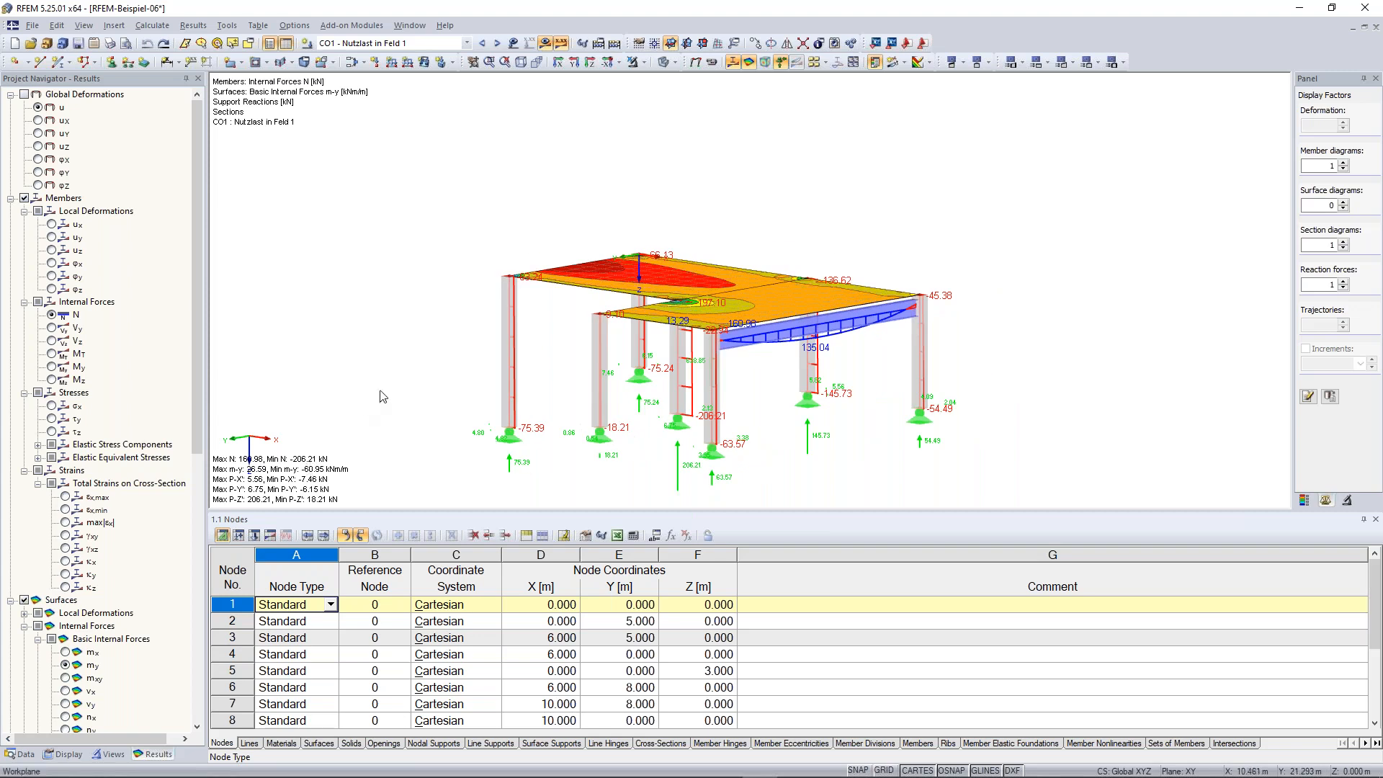
pyautogui.moveTo(392, 370); pyautogui.dragTo(397, 359, button='middle')
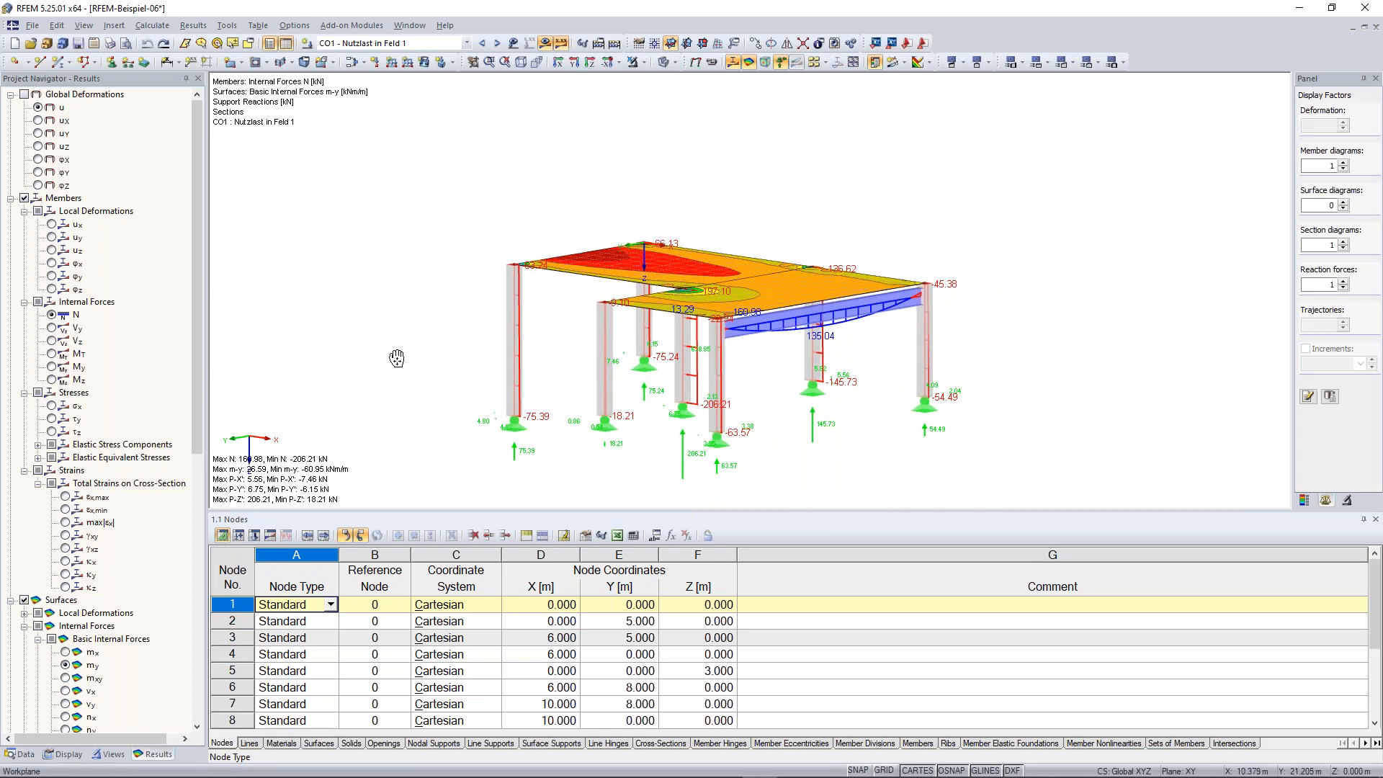
pyautogui.moveTo(396, 359); pyautogui.dragTo(413, 332, button='middle')
pyautogui.scroll(-2, 326, 682)
pyautogui.scroll(1, 284, 692)
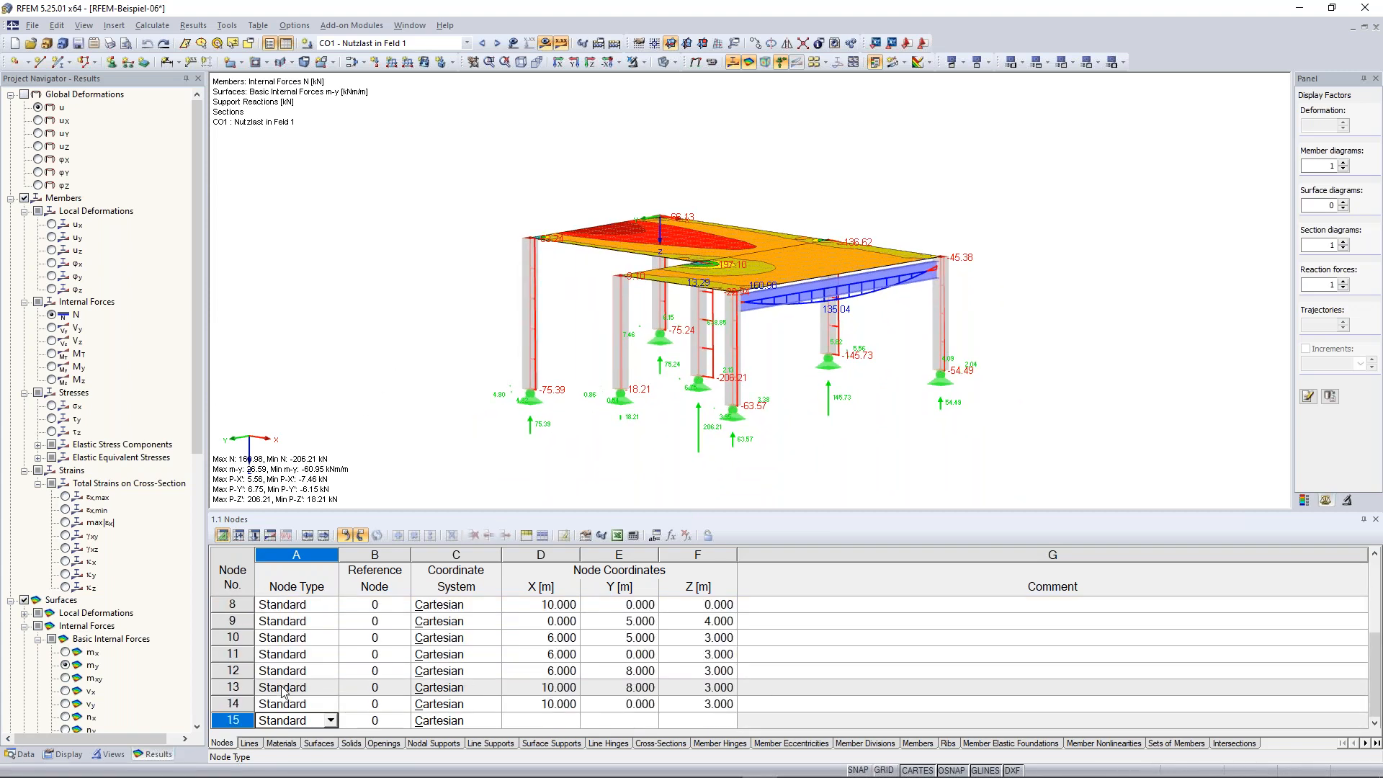
pyautogui.press('Tab')
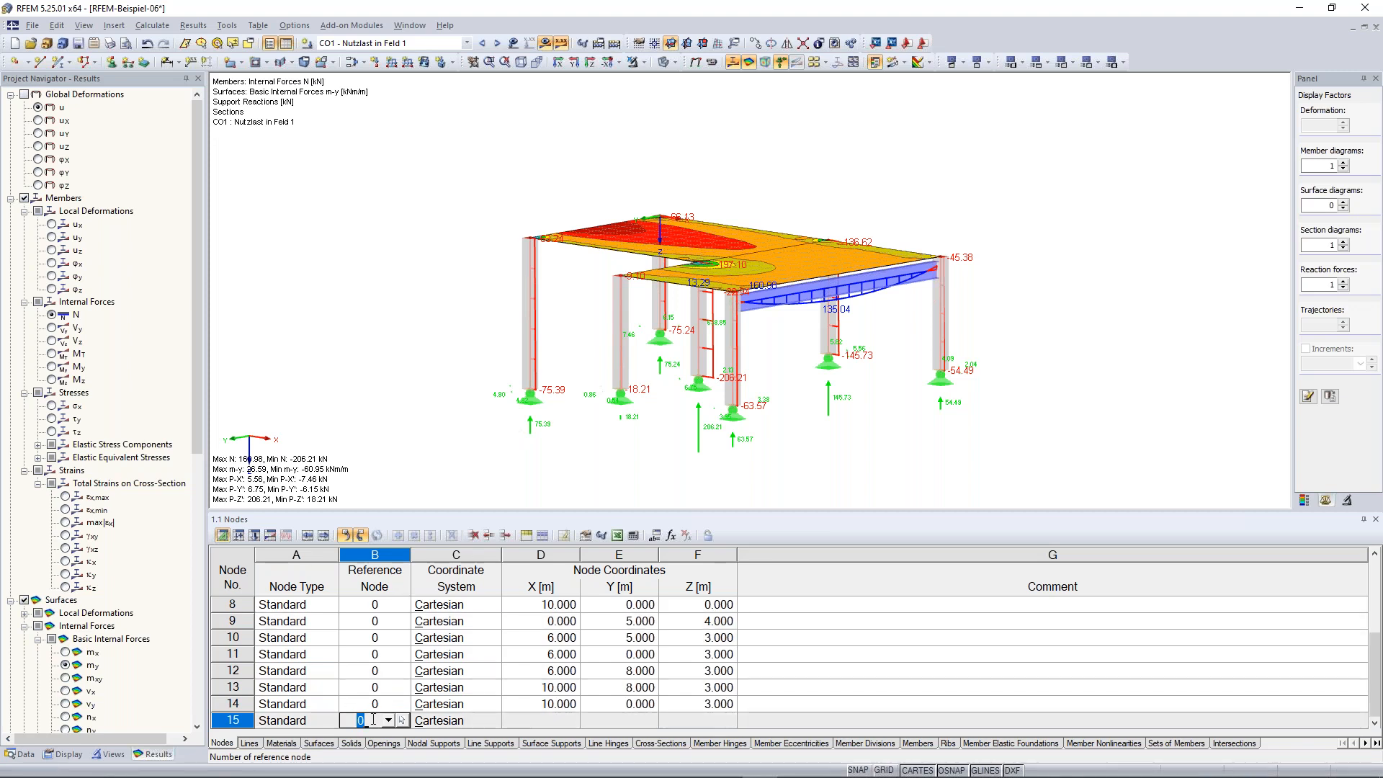
pyautogui.press('Tab')
pyautogui.press('Tab')
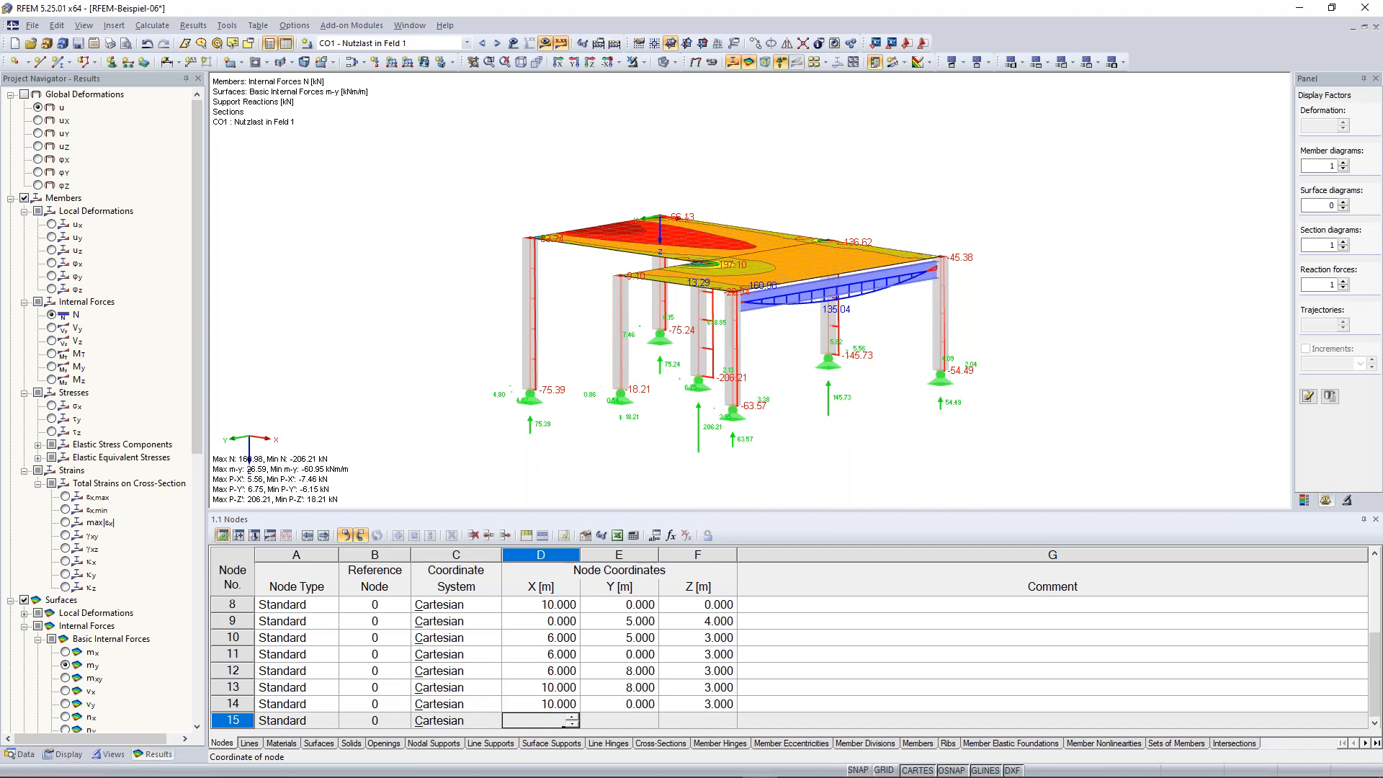
pyautogui.write('14')
pyautogui.press('Tab')
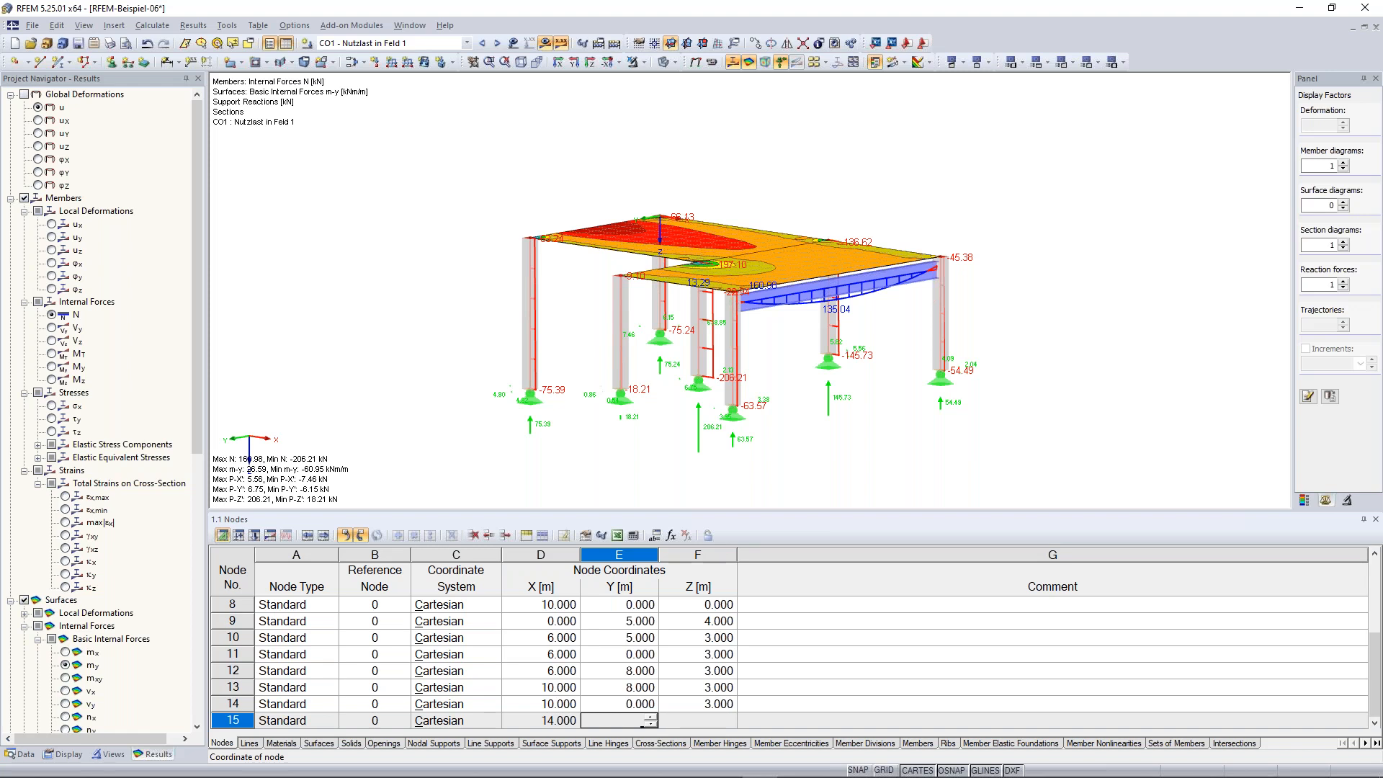
pyautogui.write('0')
pyautogui.press('Tab')
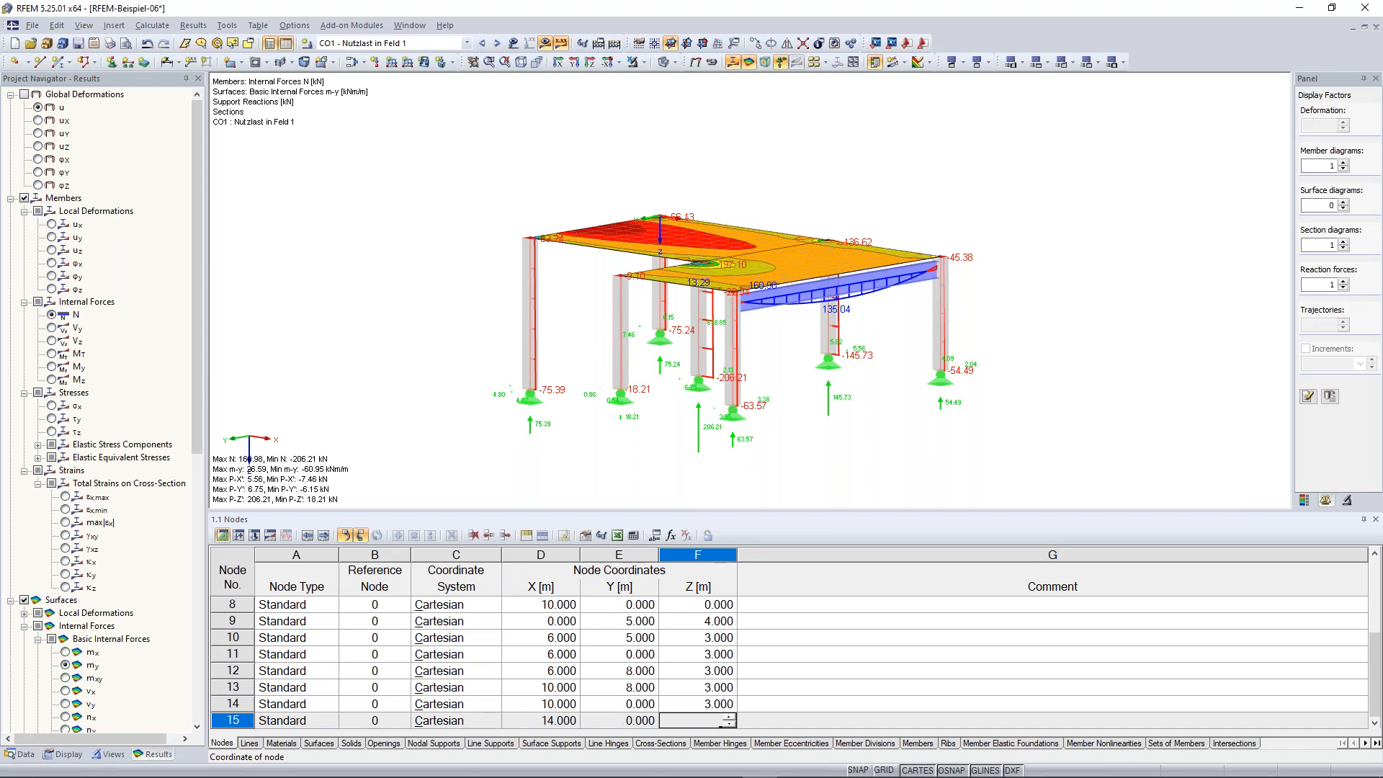
pyautogui.write('3')
pyautogui.press('Return')
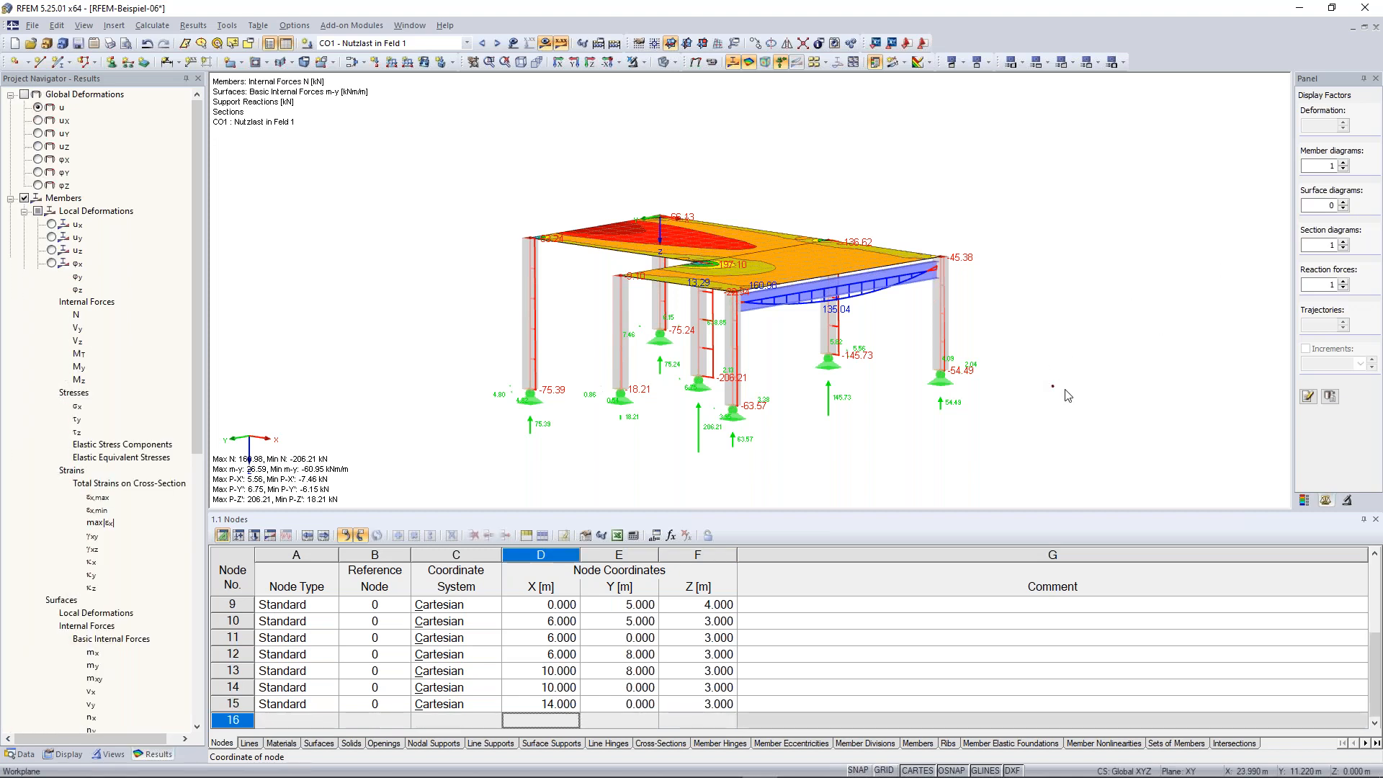
pyautogui.click(1084, 414)
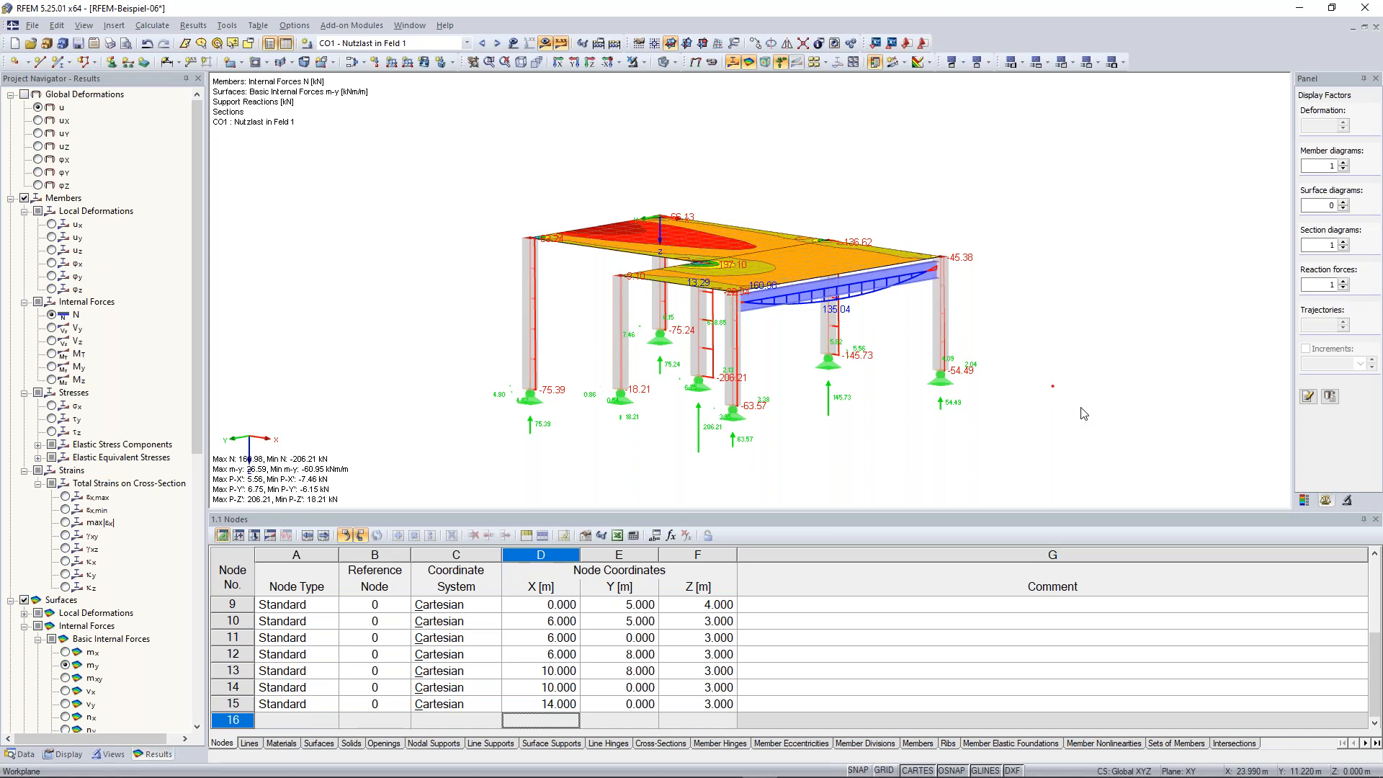
# Browse the Lines, Solids, Load Cases and Nodal Loads tables
pyautogui.click(250, 745)
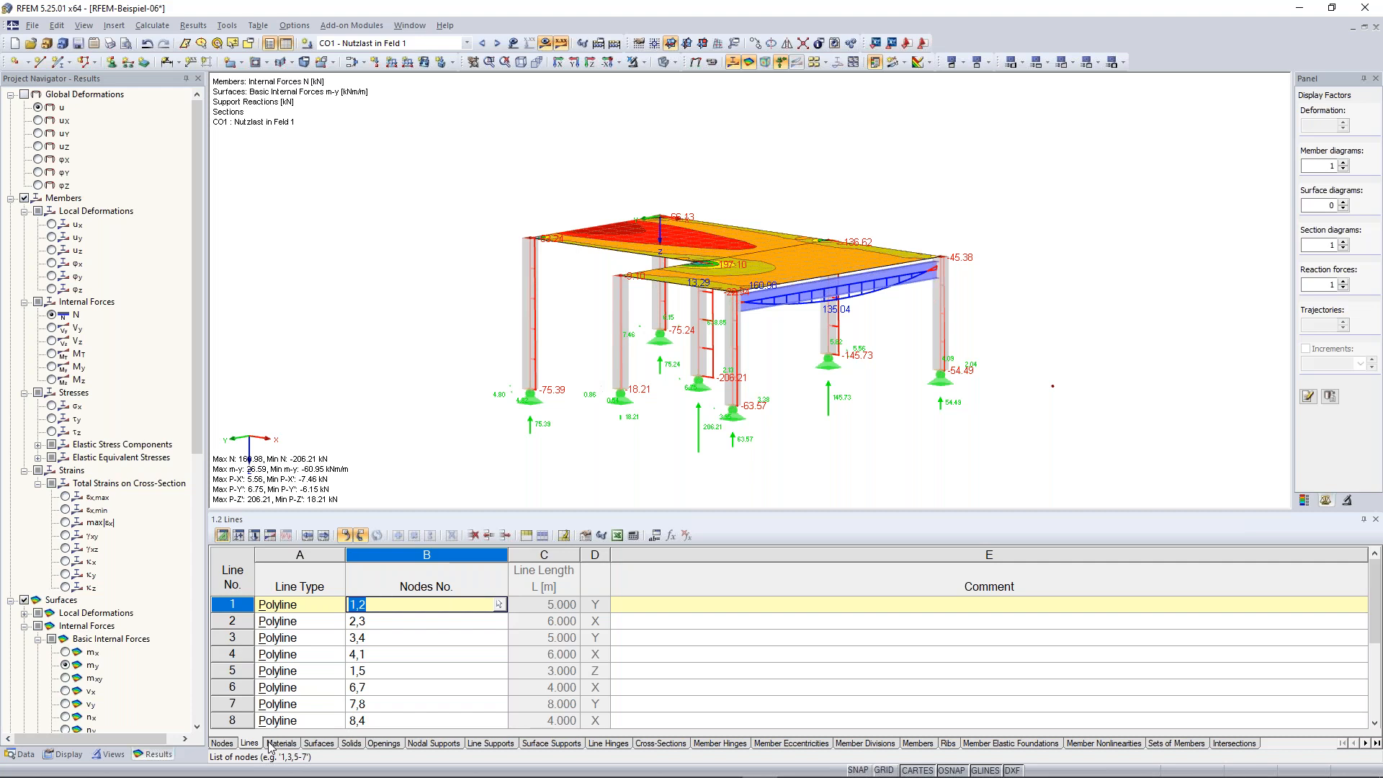
pyautogui.click(351, 743)
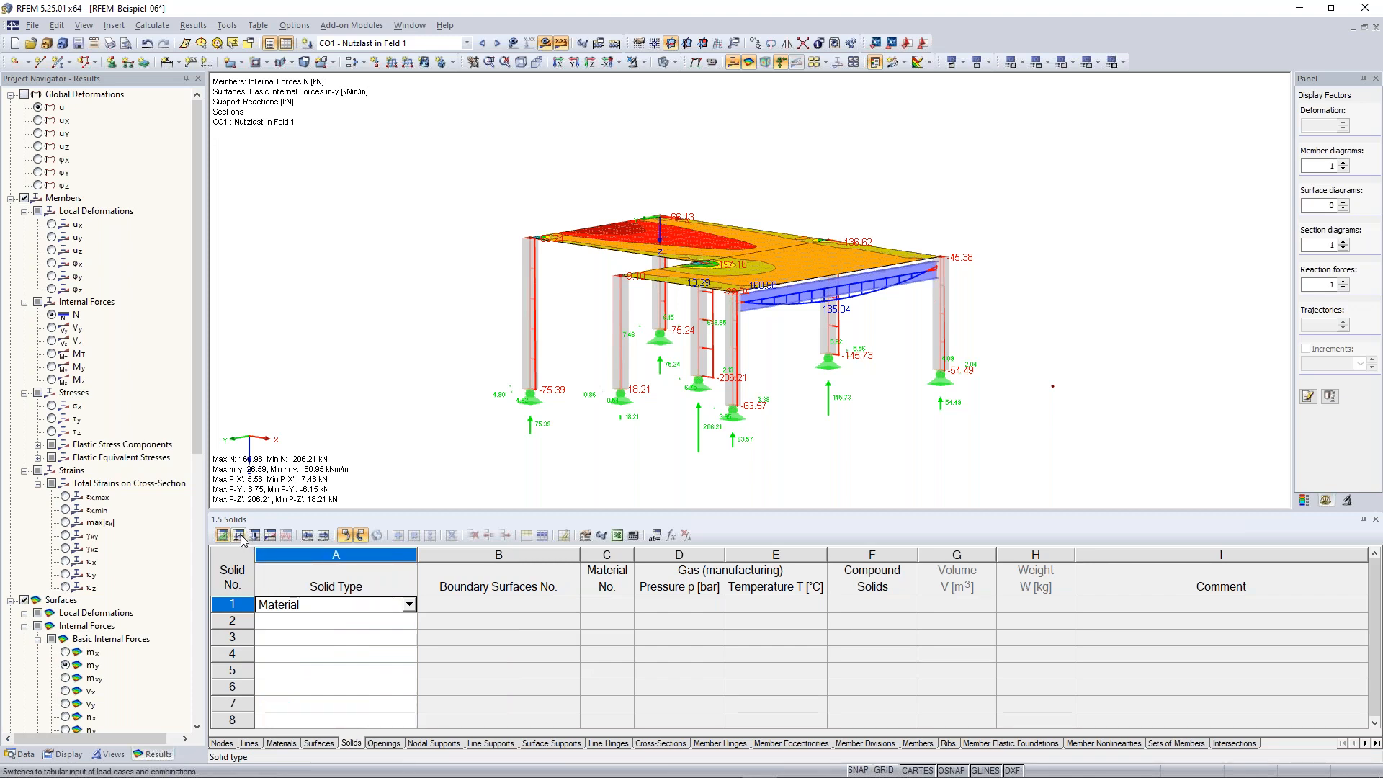
pyautogui.click(238, 535)
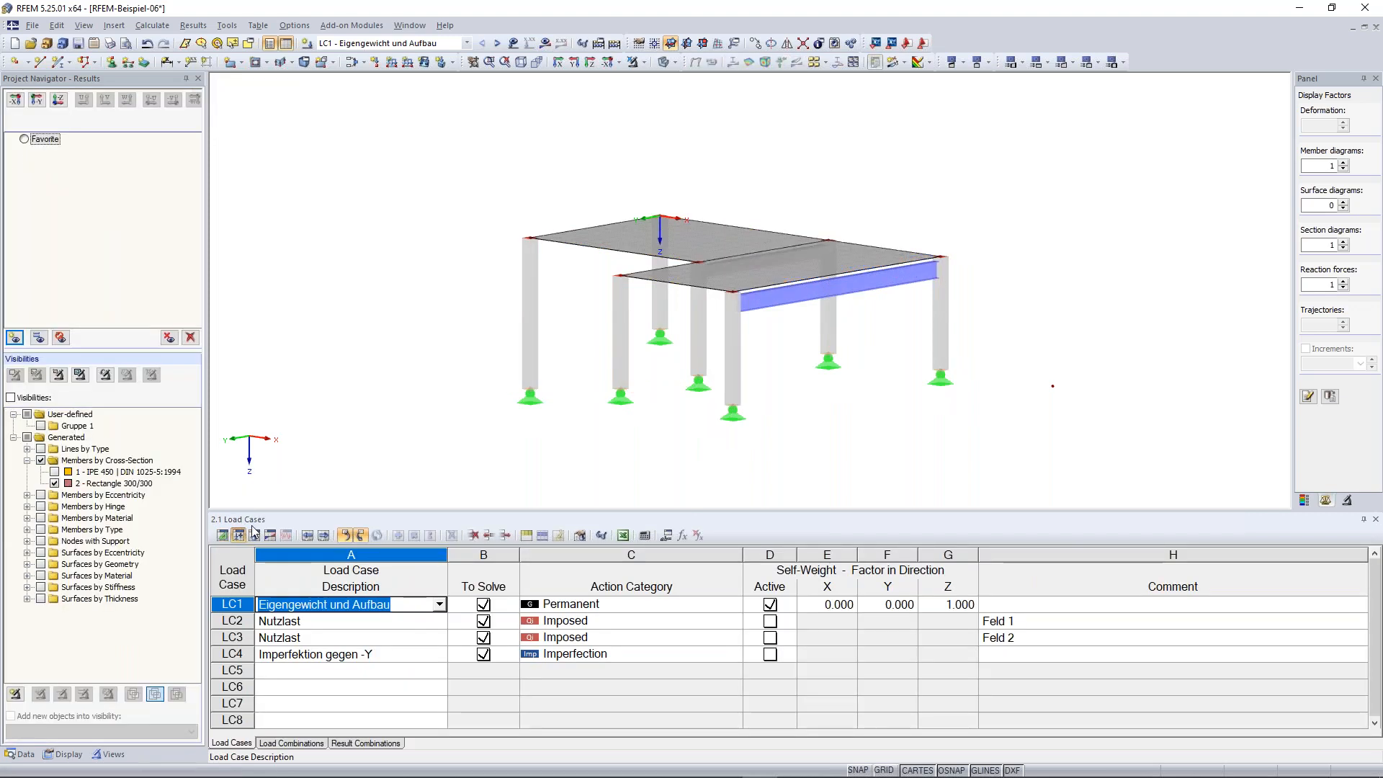
pyautogui.click(255, 535)
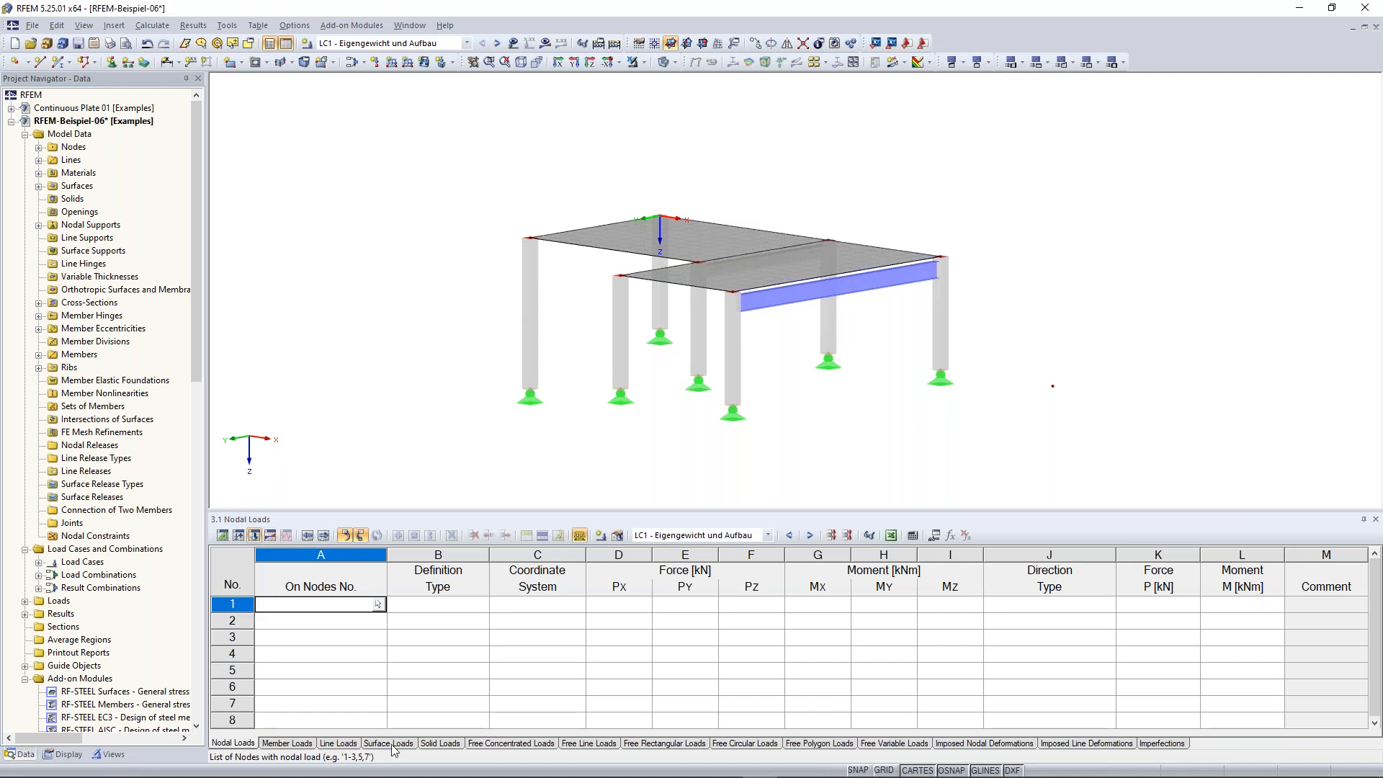
pyautogui.click(270, 536)
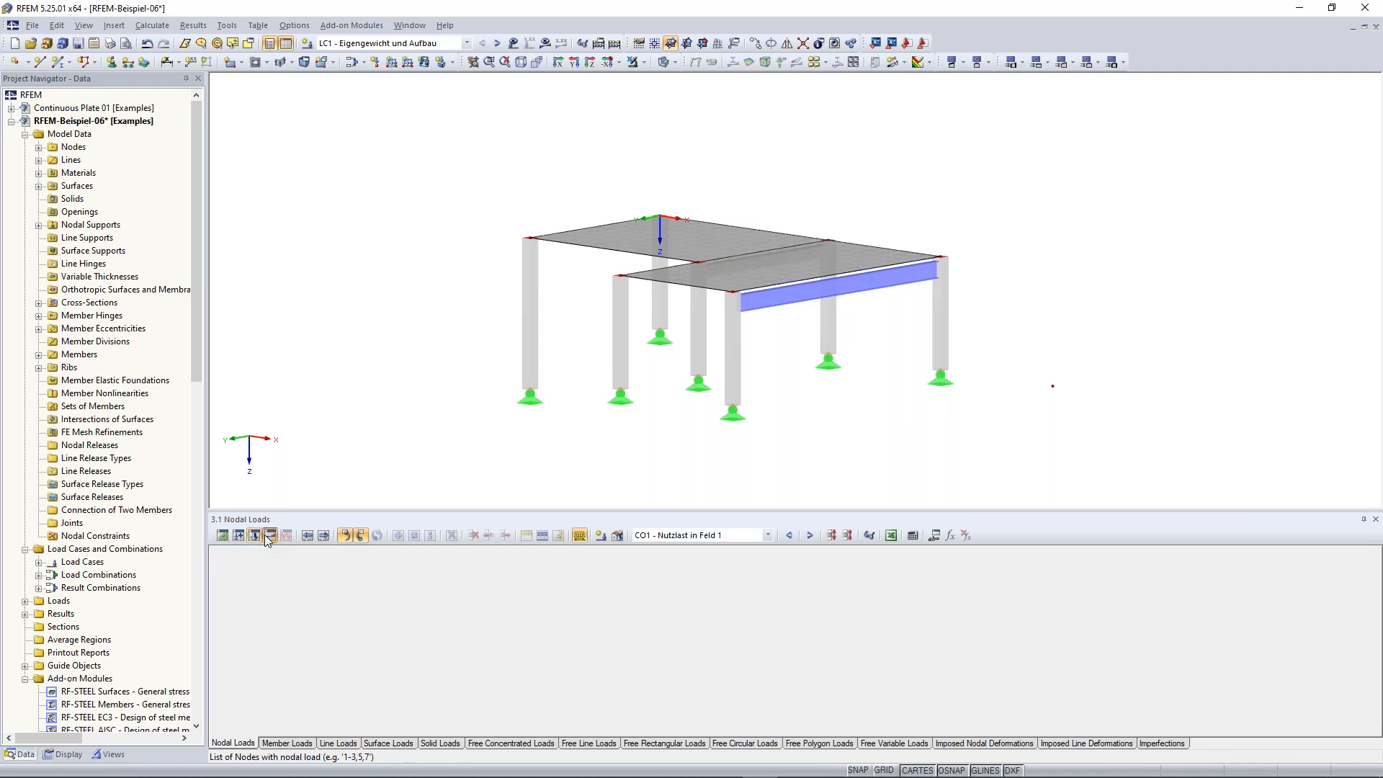
# Switch the table back to the results summary and reposition the model view
pyautogui.scroll(-2, 475, 394)
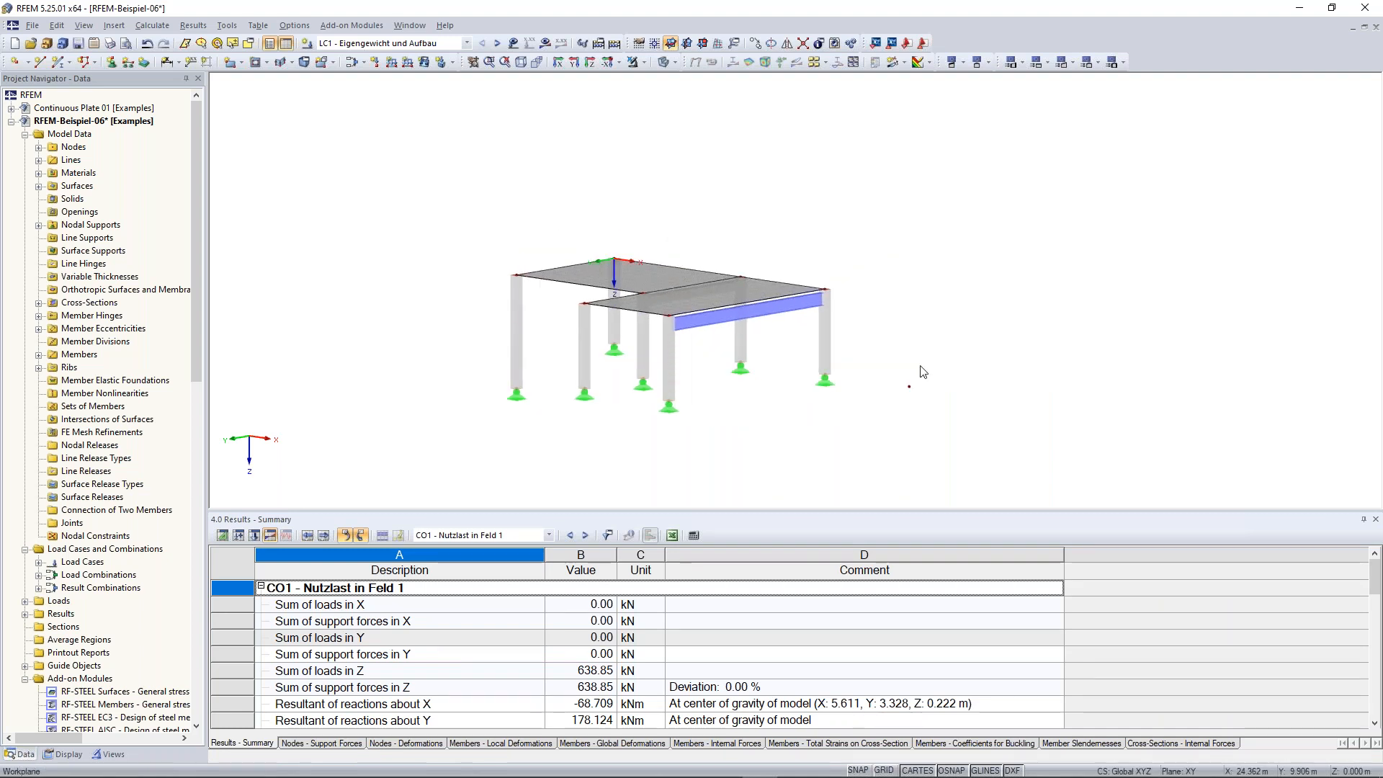
pyautogui.scroll(-1, 958, 419)
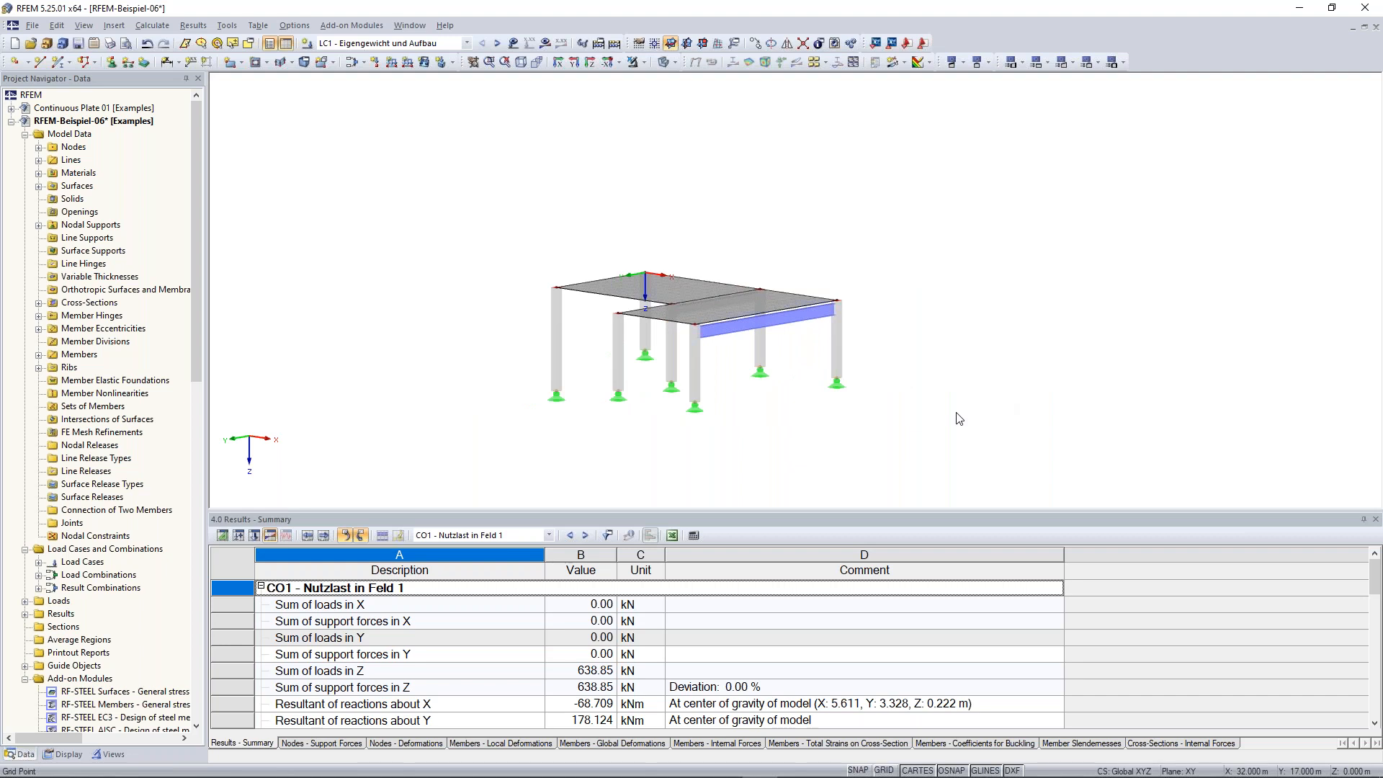
pyautogui.keyDown('ctrl'); pyautogui.moveTo(958, 418); pyautogui.dragTo(879, 282, button='middle'); pyautogui.keyUp('ctrl')
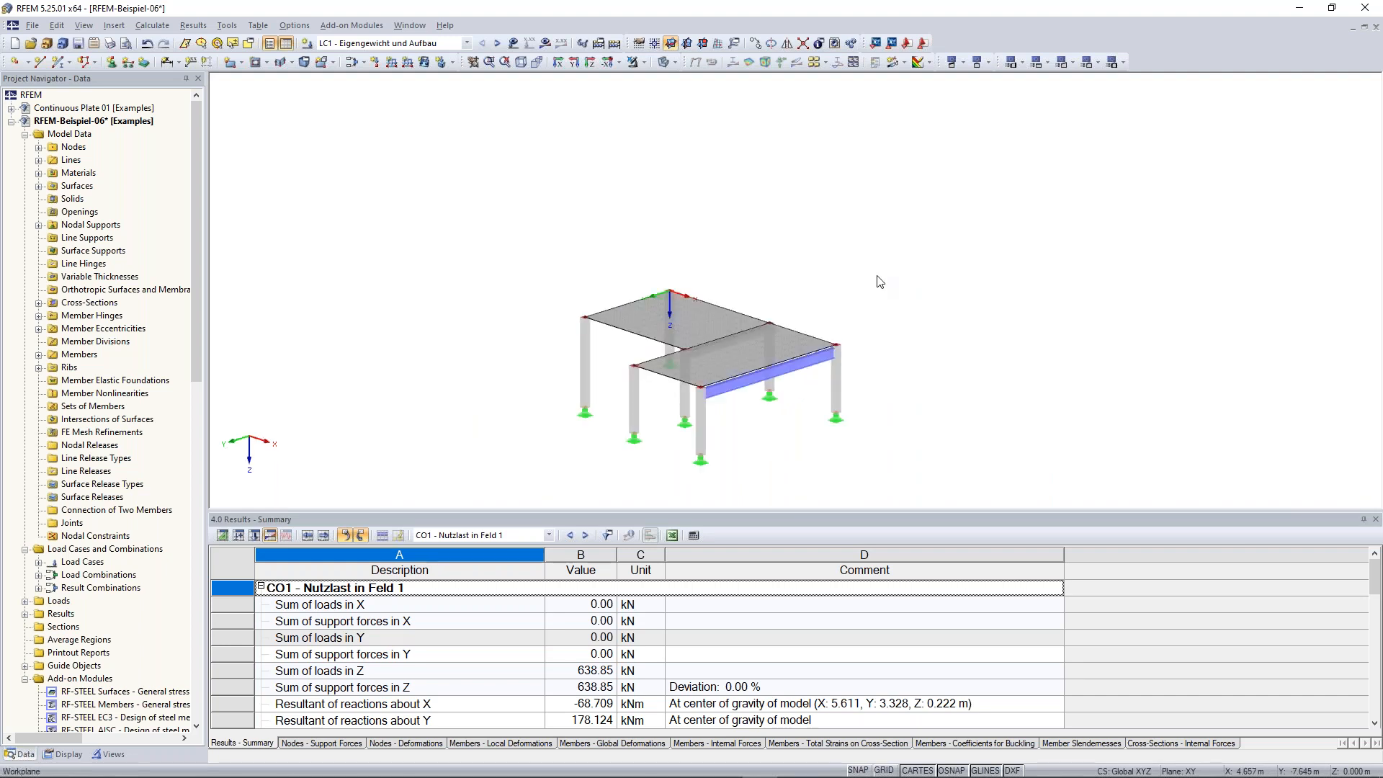
pyautogui.moveTo(898, 350); pyautogui.dragTo(934, 347, button='middle')
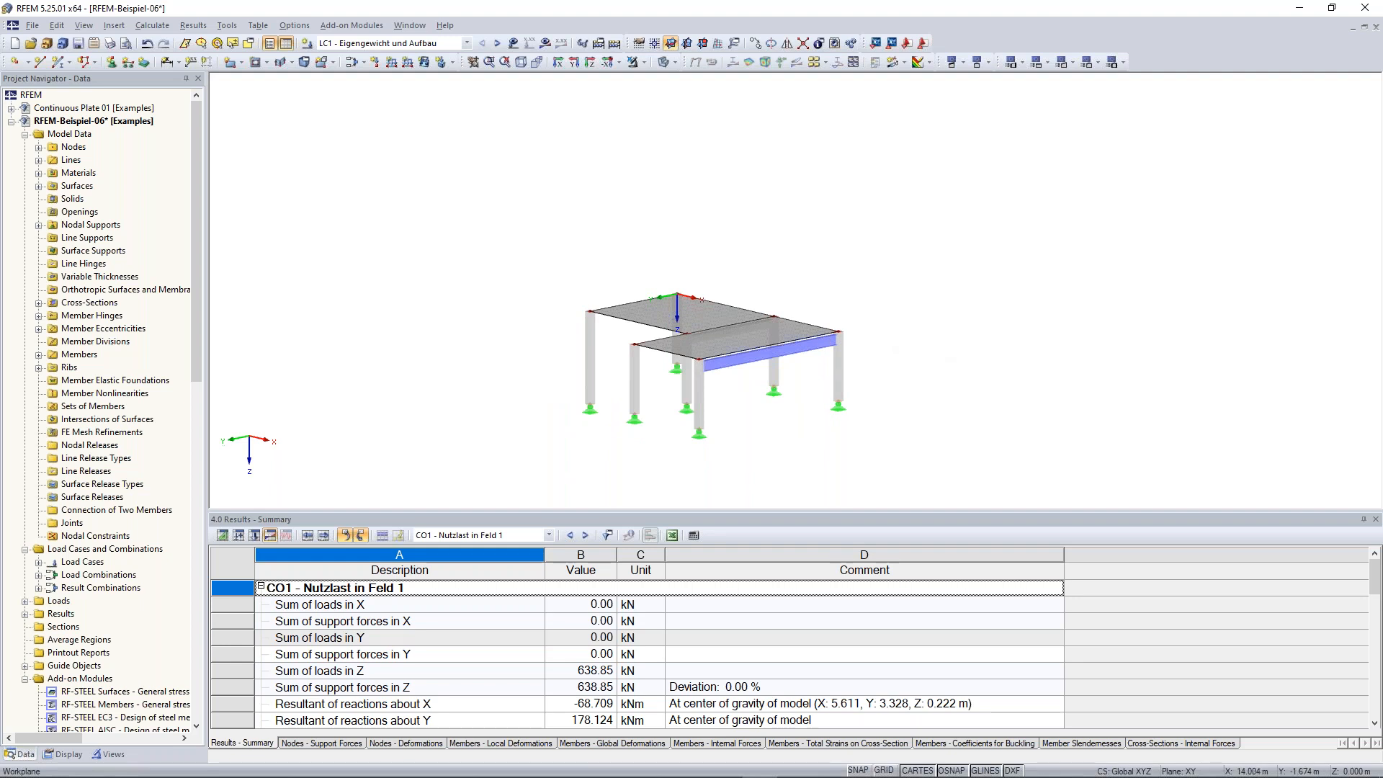
pyautogui.moveTo(935, 347); pyautogui.dragTo(948, 303, button='middle')
pyautogui.moveTo(970, 372)
pyautogui.mouseDown(button='middle')
pyautogui.moveTo(963, 274)
pyautogui.moveTo(973, 395)
pyautogui.moveTo(735, 391)
pyautogui.moveTo(981, 355)
pyautogui.mouseUp(button='middle')
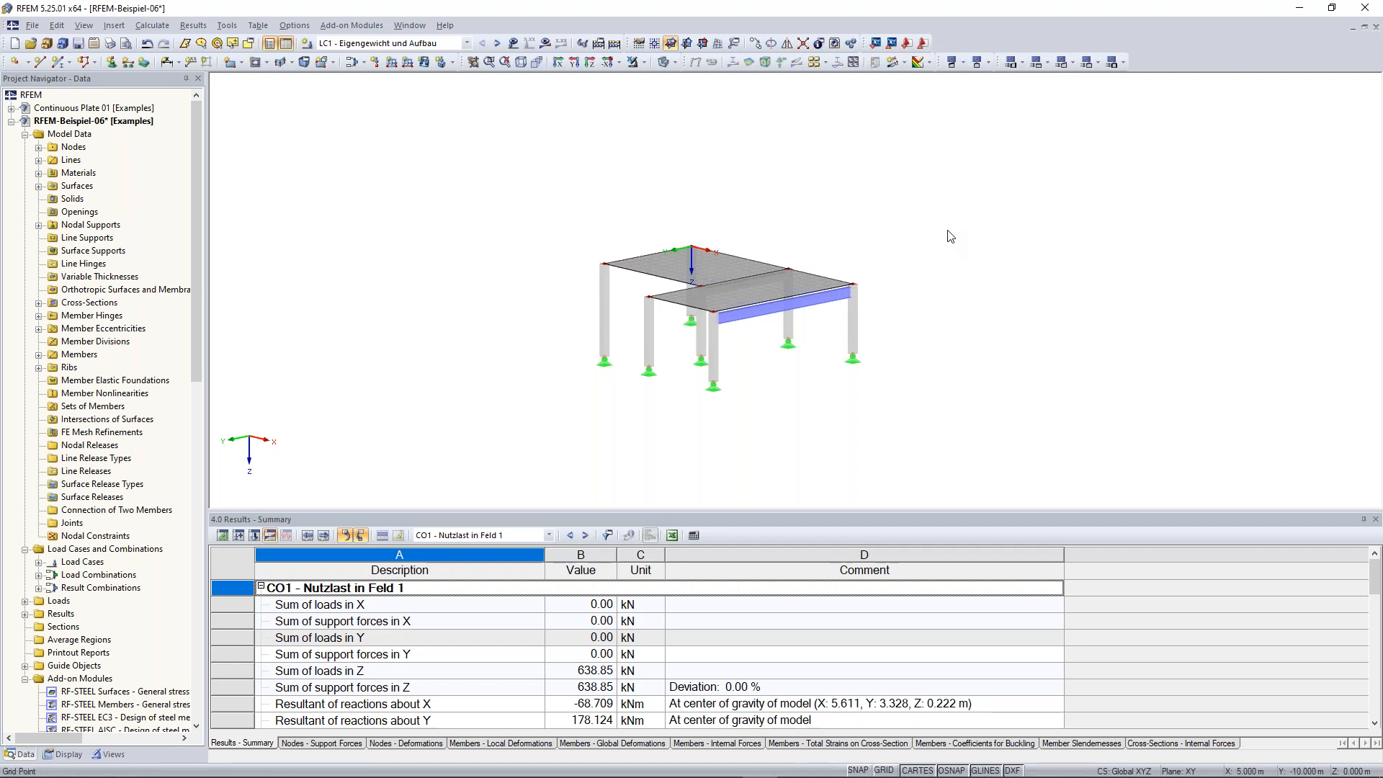
# Window-select the column at the right end of the structure, then clear the selection
pyautogui.moveTo(924, 133); pyautogui.dragTo(1082, 296)
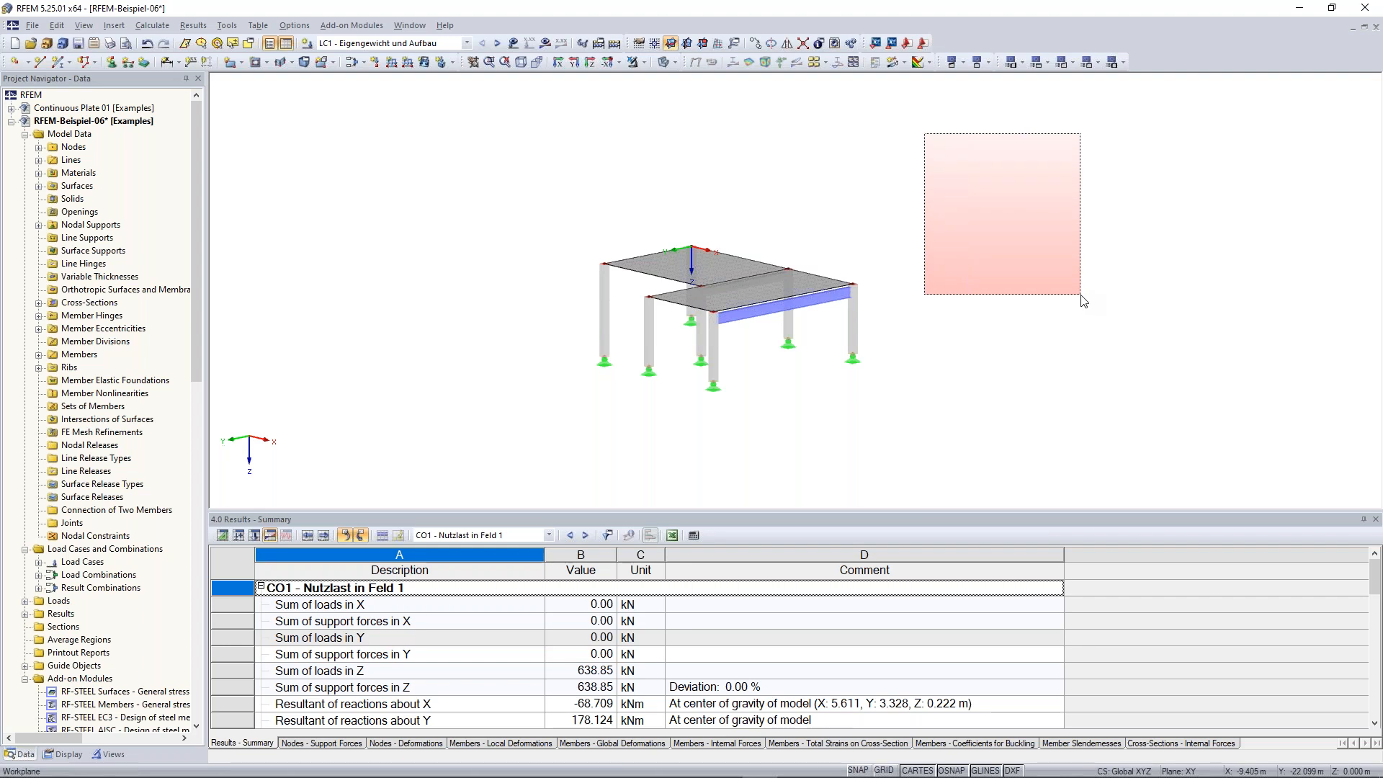
pyautogui.moveTo(1081, 295); pyautogui.dragTo(1081, 296)
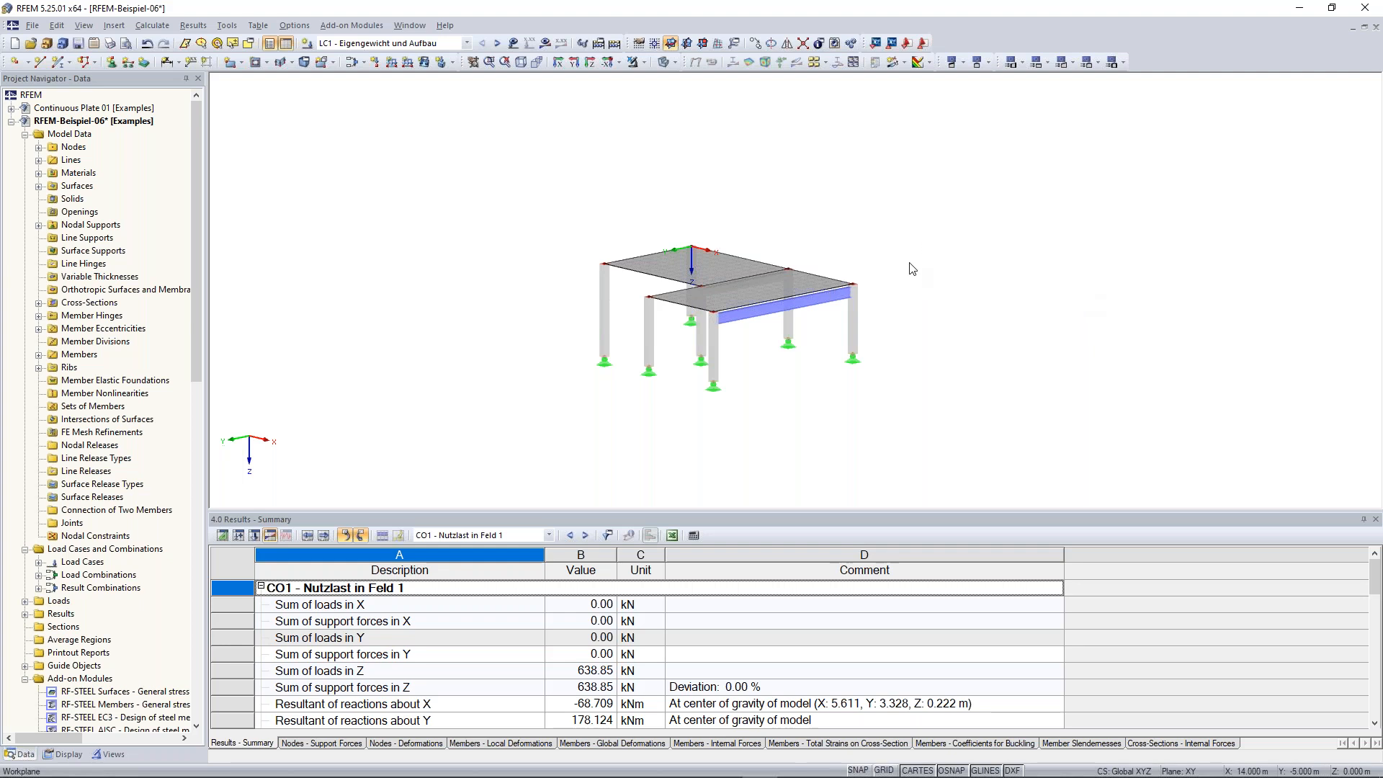
pyautogui.moveTo(828, 206); pyautogui.dragTo(951, 395)
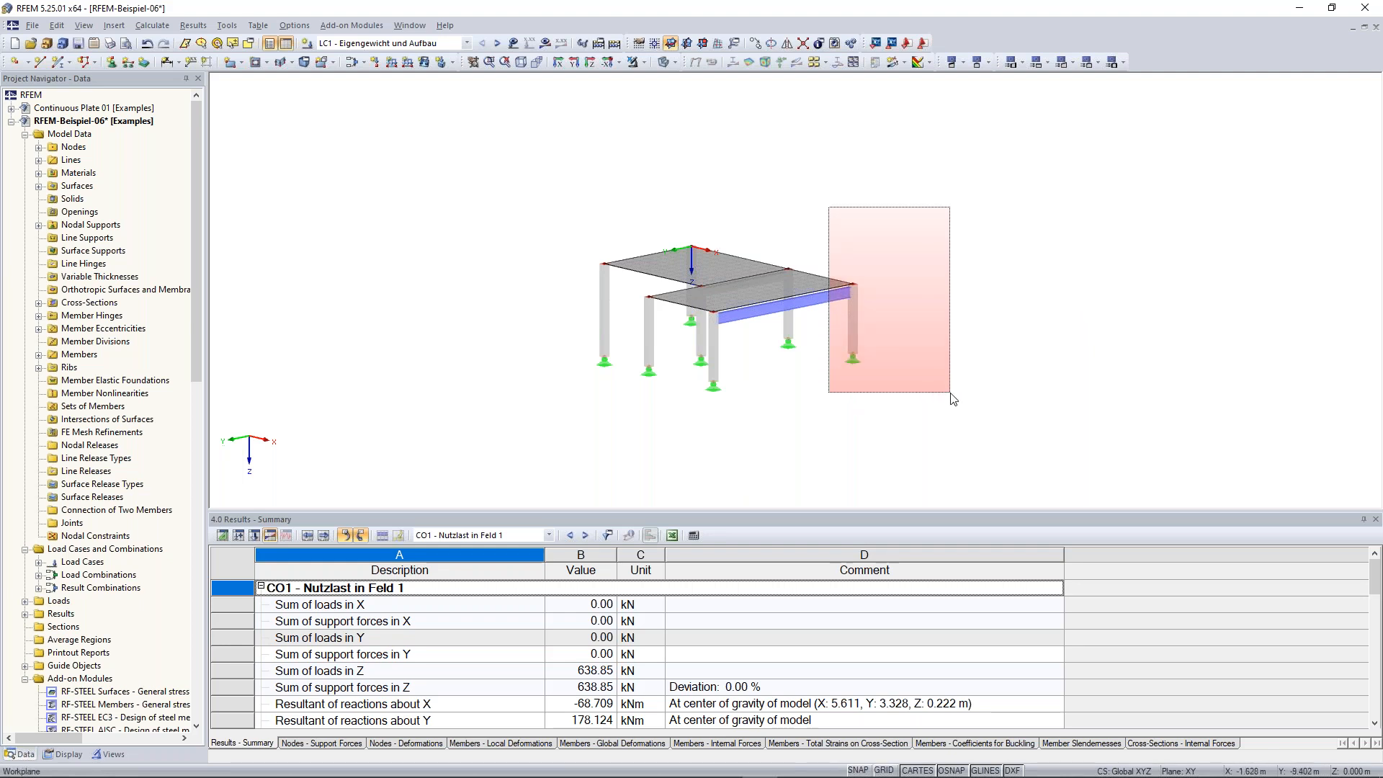
pyautogui.moveTo(953, 399); pyautogui.dragTo(954, 397)
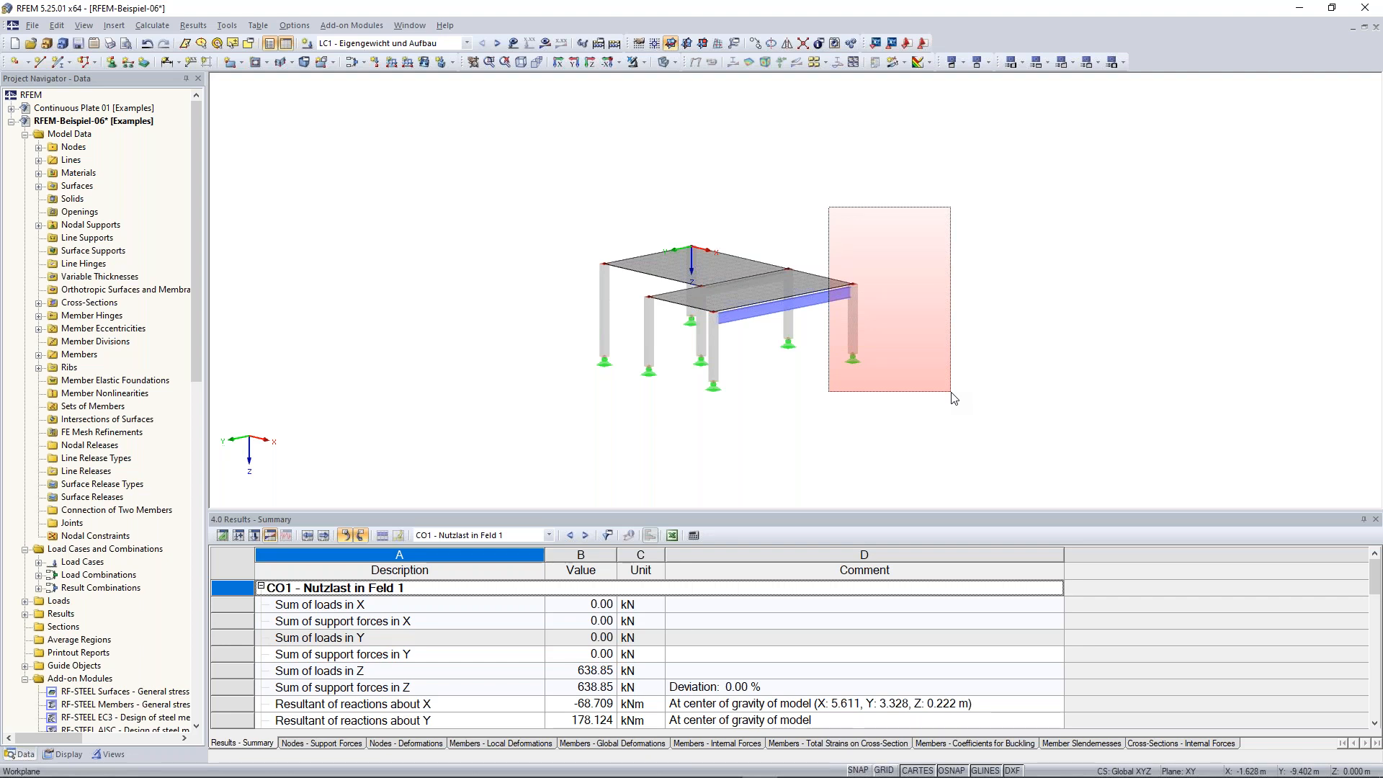
pyautogui.moveTo(954, 399); pyautogui.dragTo(955, 398)
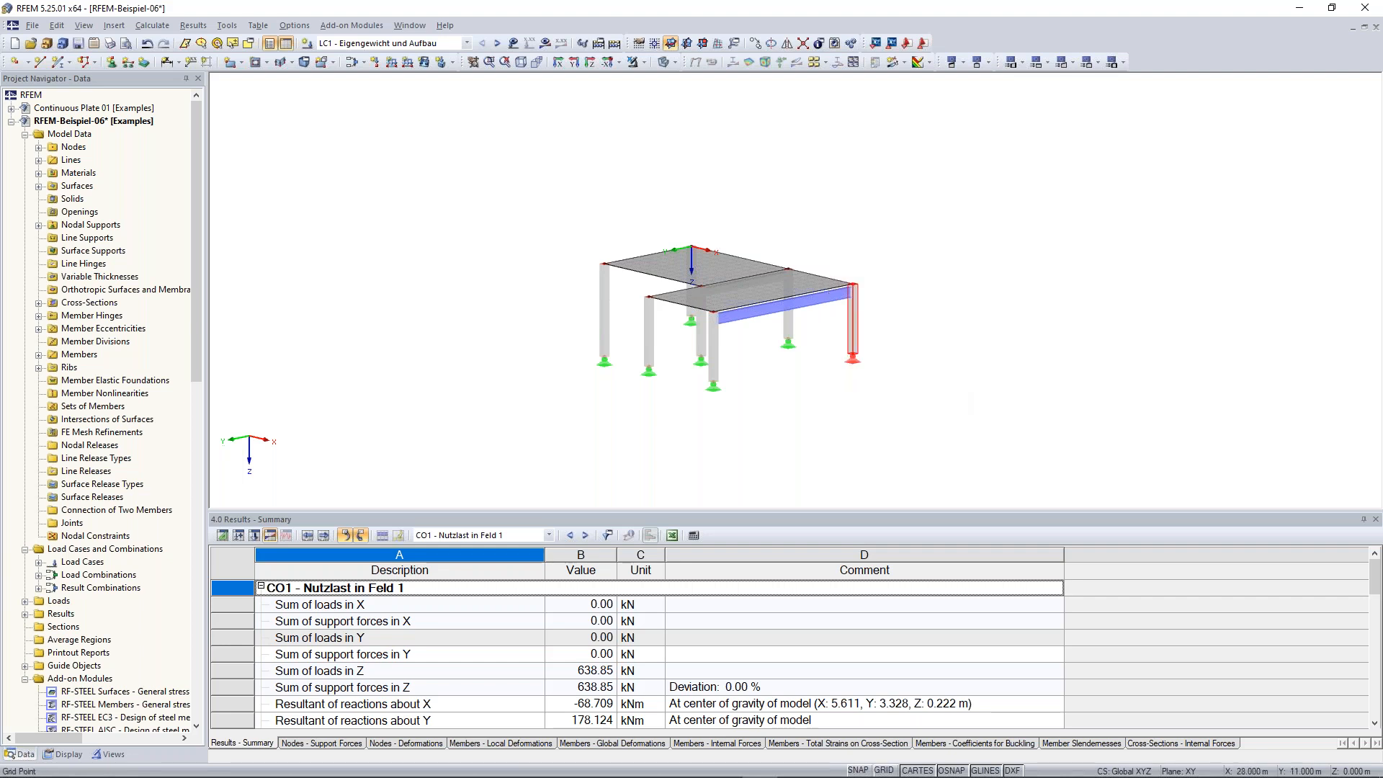
pyautogui.click(958, 393)
pyautogui.moveTo(968, 425); pyautogui.dragTo(922, 403)
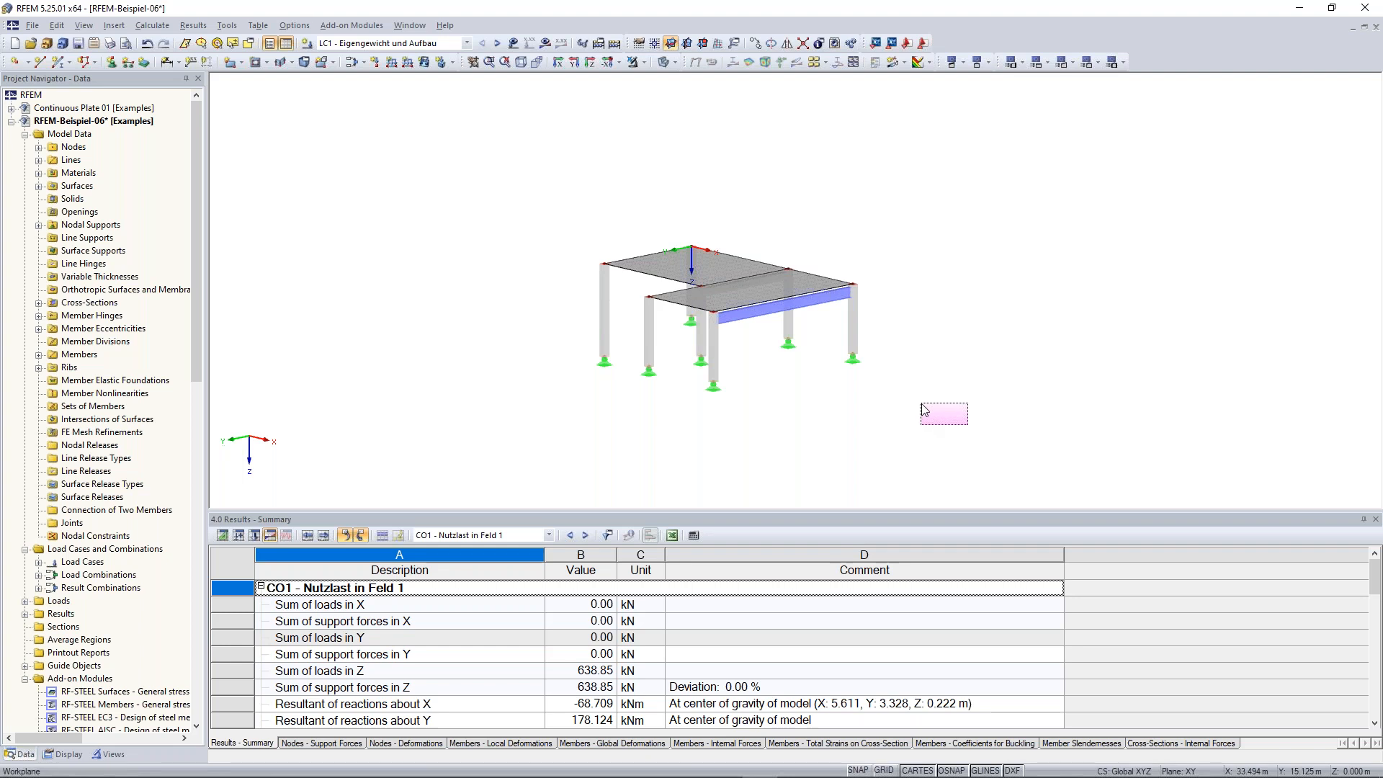
# Select the right slab, its beam and end column with a crossing window, then clear the selection
pyautogui.moveTo(924, 408); pyautogui.dragTo(813, 184)
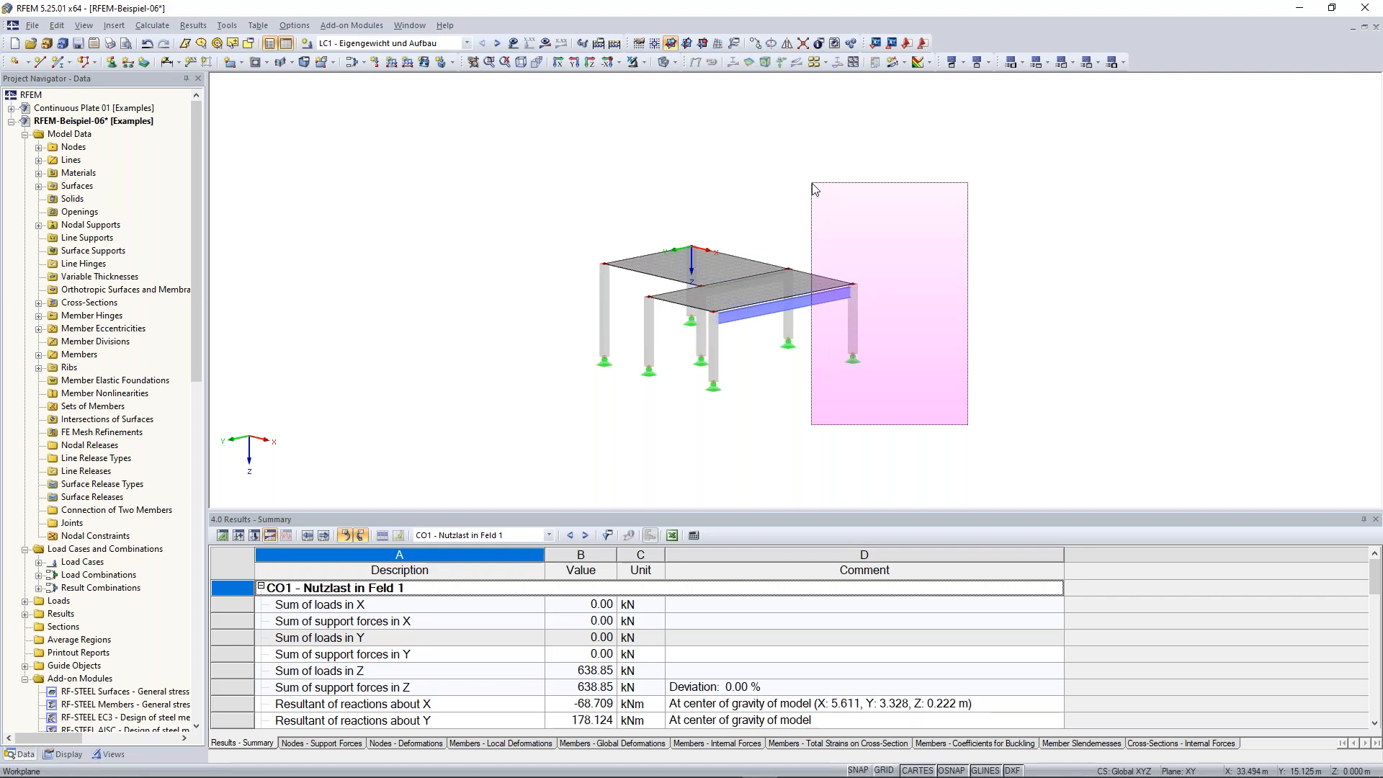
pyautogui.moveTo(812, 185); pyautogui.dragTo(812, 183)
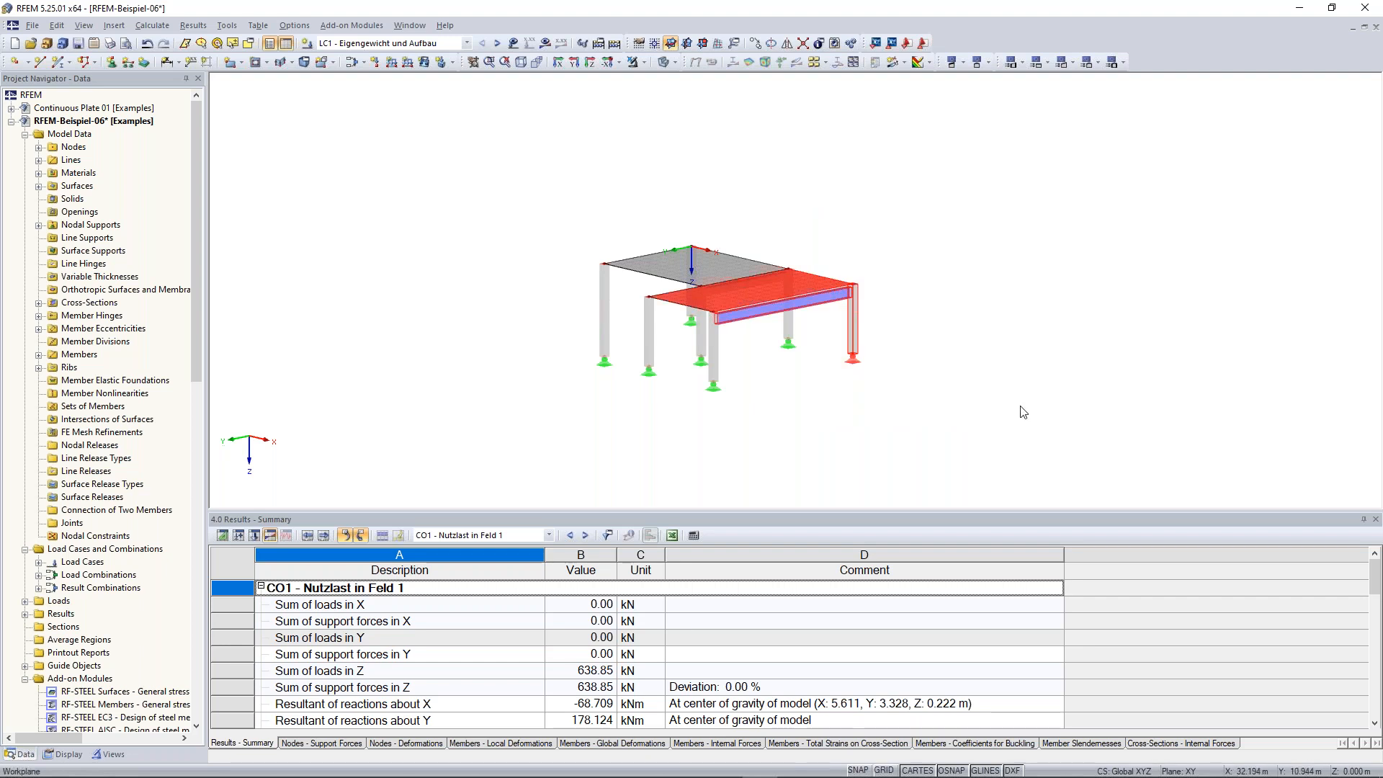
pyautogui.click(1021, 407)
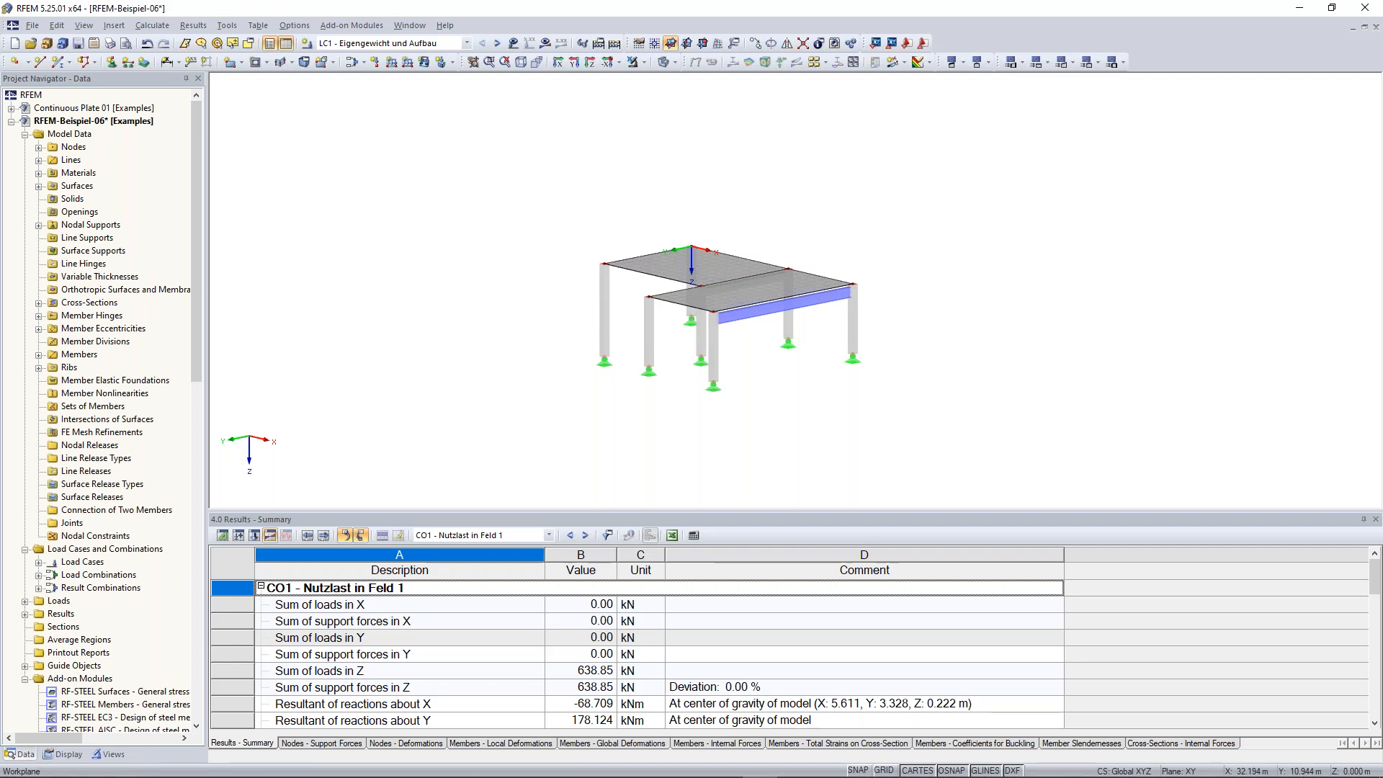
pyautogui.scroll(-1, 987, 333)
pyautogui.scroll(2, 967, 293)
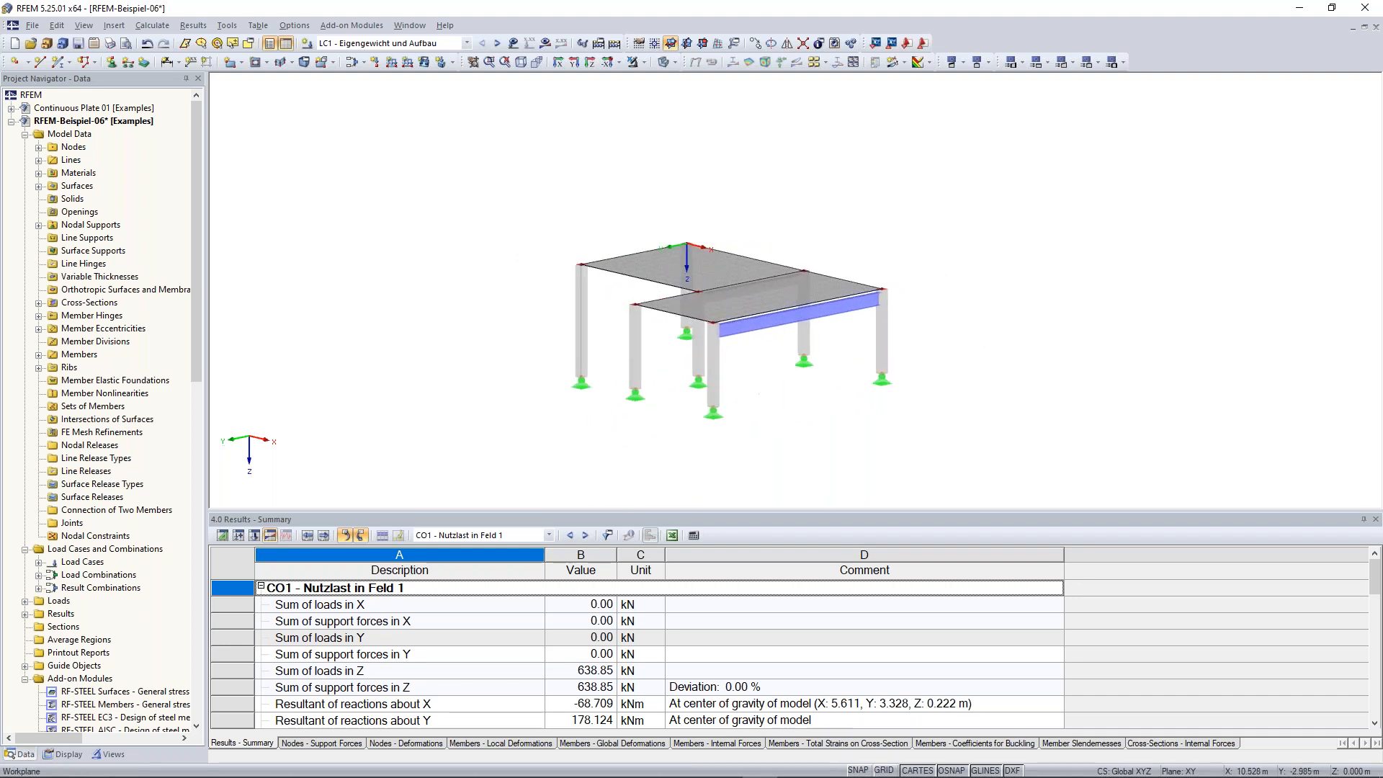
pyautogui.scroll(-2, 944, 295)
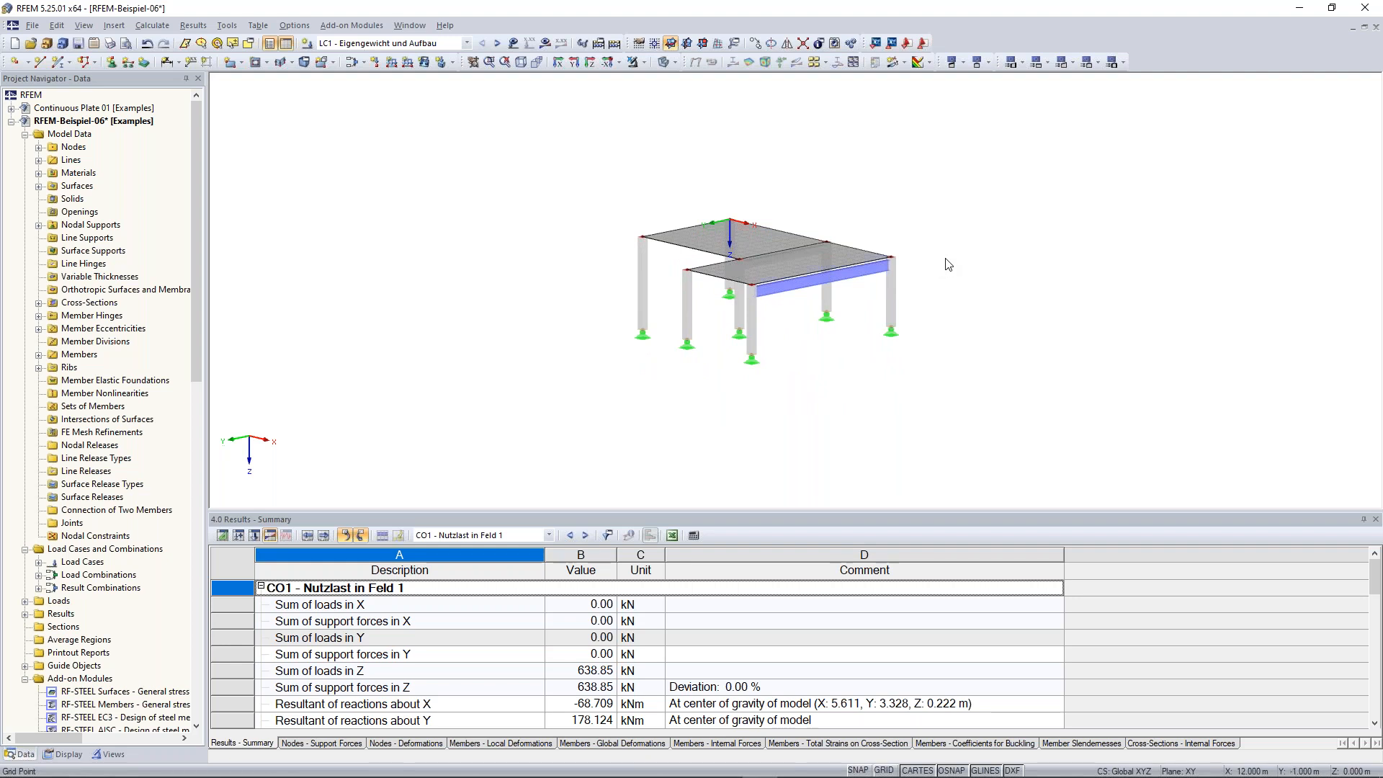
pyautogui.moveTo(970, 238)
pyautogui.keyDown('ctrl'); pyautogui.mouseDown(button='middle')
pyautogui.moveTo(769, 167)
pyautogui.moveTo(648, 217)
pyautogui.moveTo(530, 300)
pyautogui.moveTo(960, 272)
pyautogui.moveTo(1040, 247)
pyautogui.moveTo(981, 252)
pyautogui.mouseUp(button='middle'); pyautogui.keyUp('ctrl')
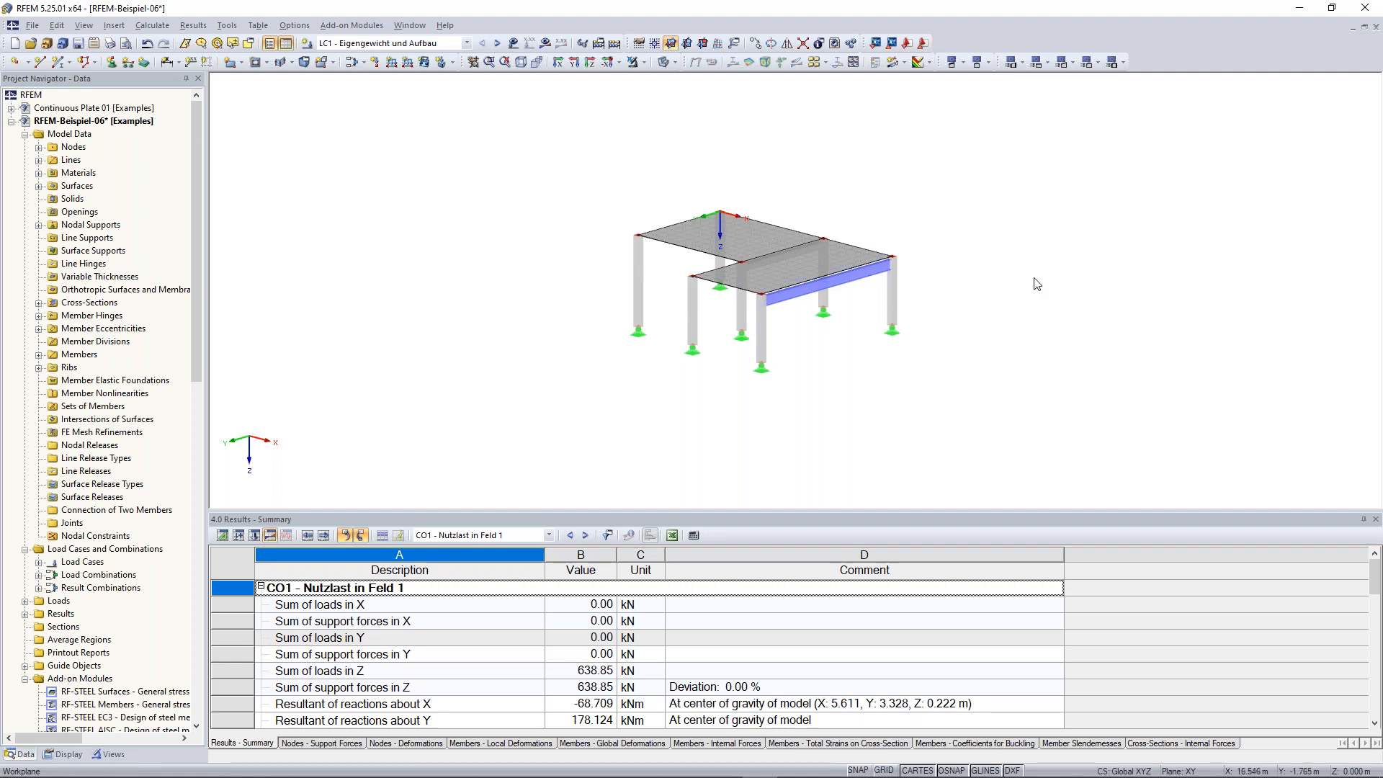
pyautogui.keyDown('ctrl'); pyautogui.moveTo(1031, 274); pyautogui.dragTo(1005, 261, button='middle'); pyautogui.keyUp('ctrl')
pyautogui.moveTo(937, 218); pyautogui.dragTo(980, 242, button='middle')
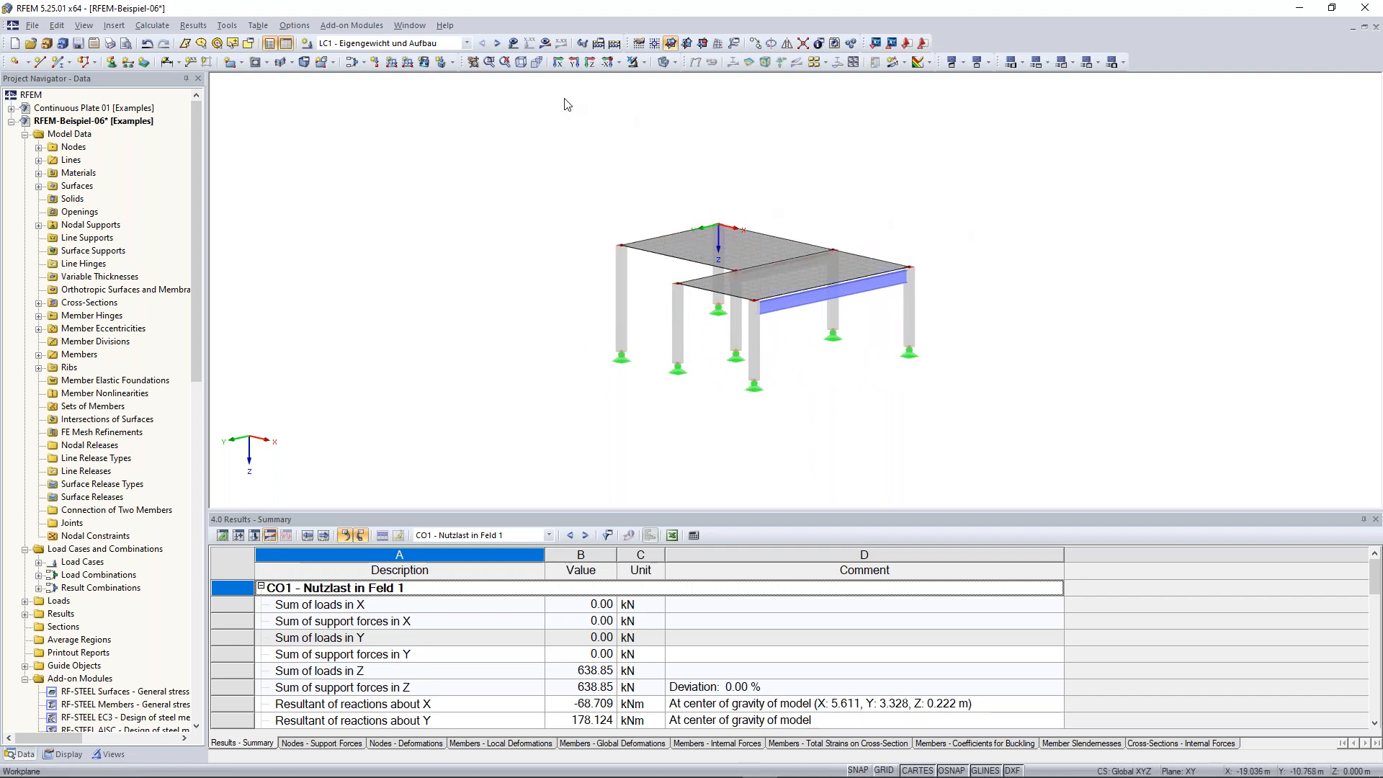
pyautogui.click(474, 63)
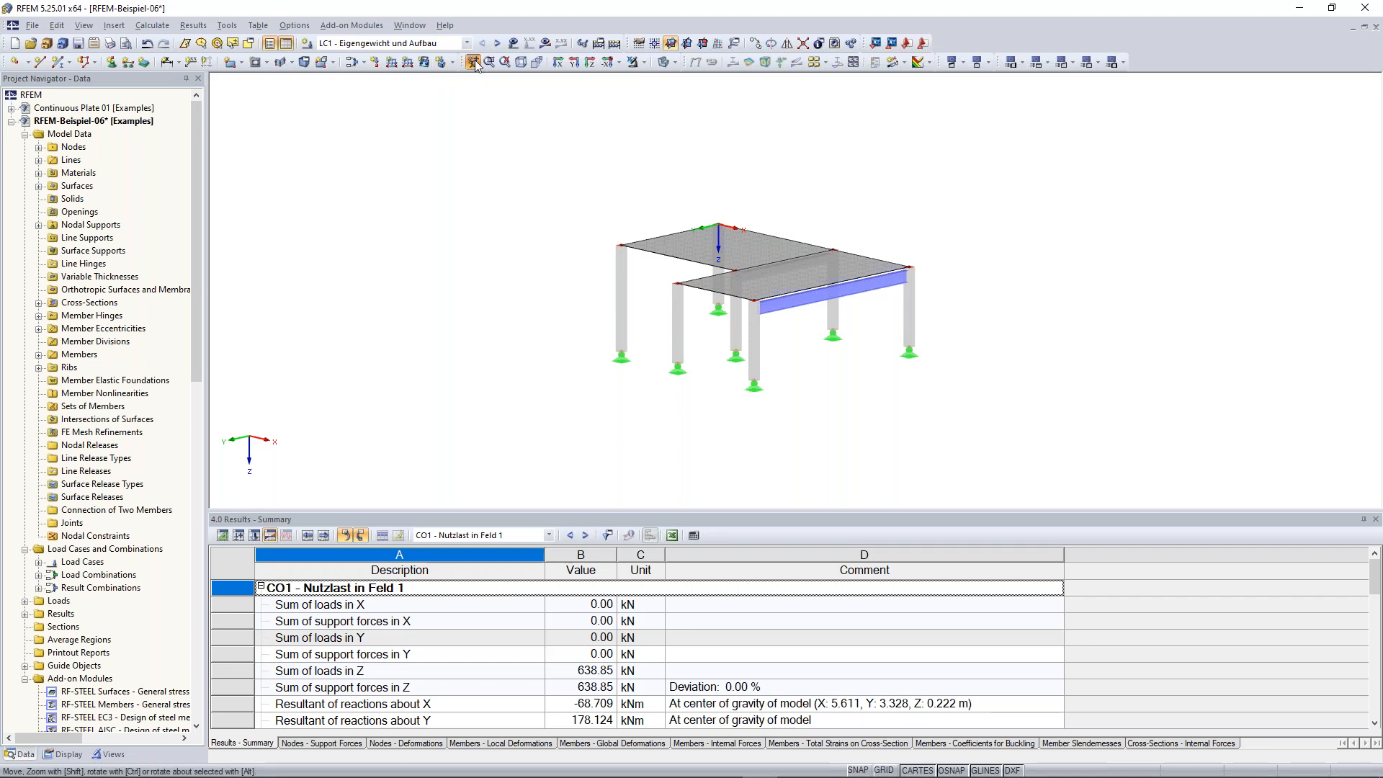
pyautogui.moveTo(547, 245); pyautogui.dragTo(472, 244)
pyautogui.press('Escape')
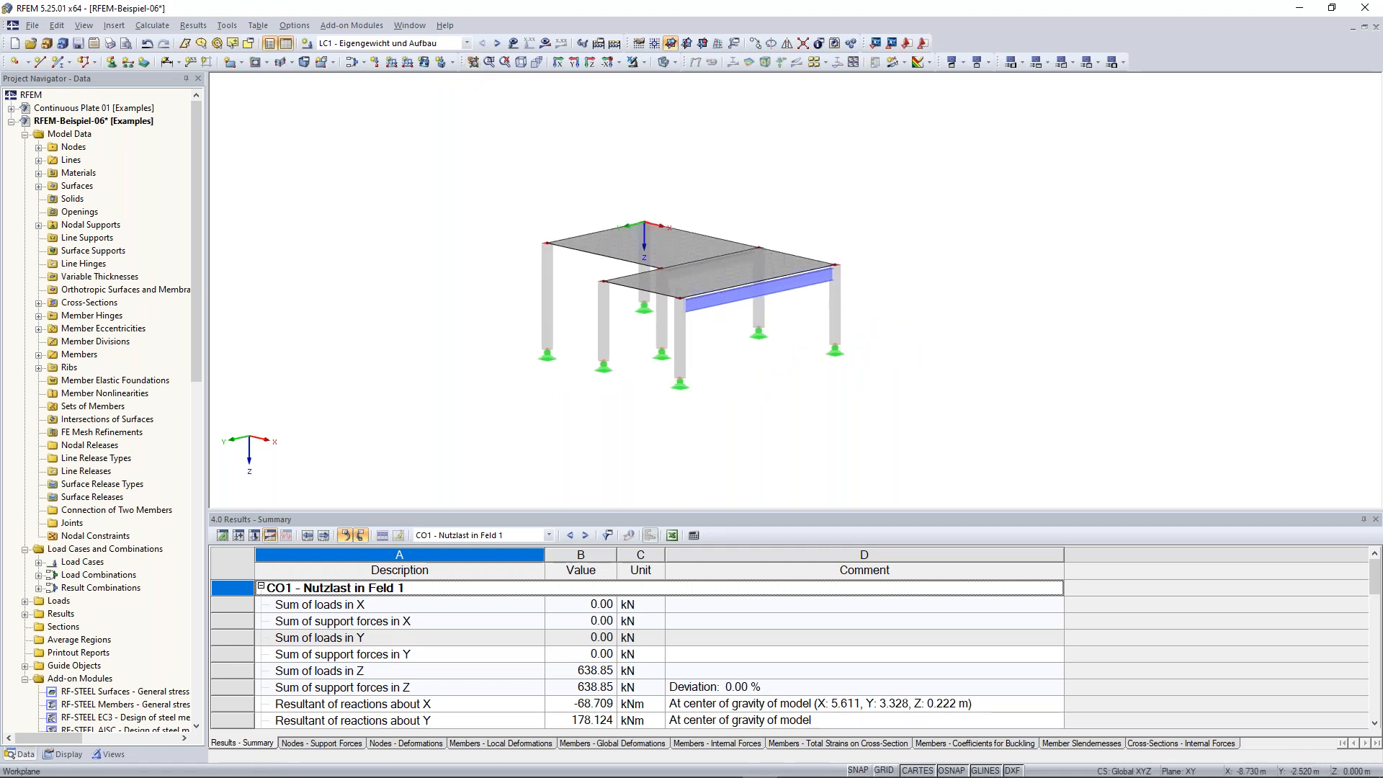
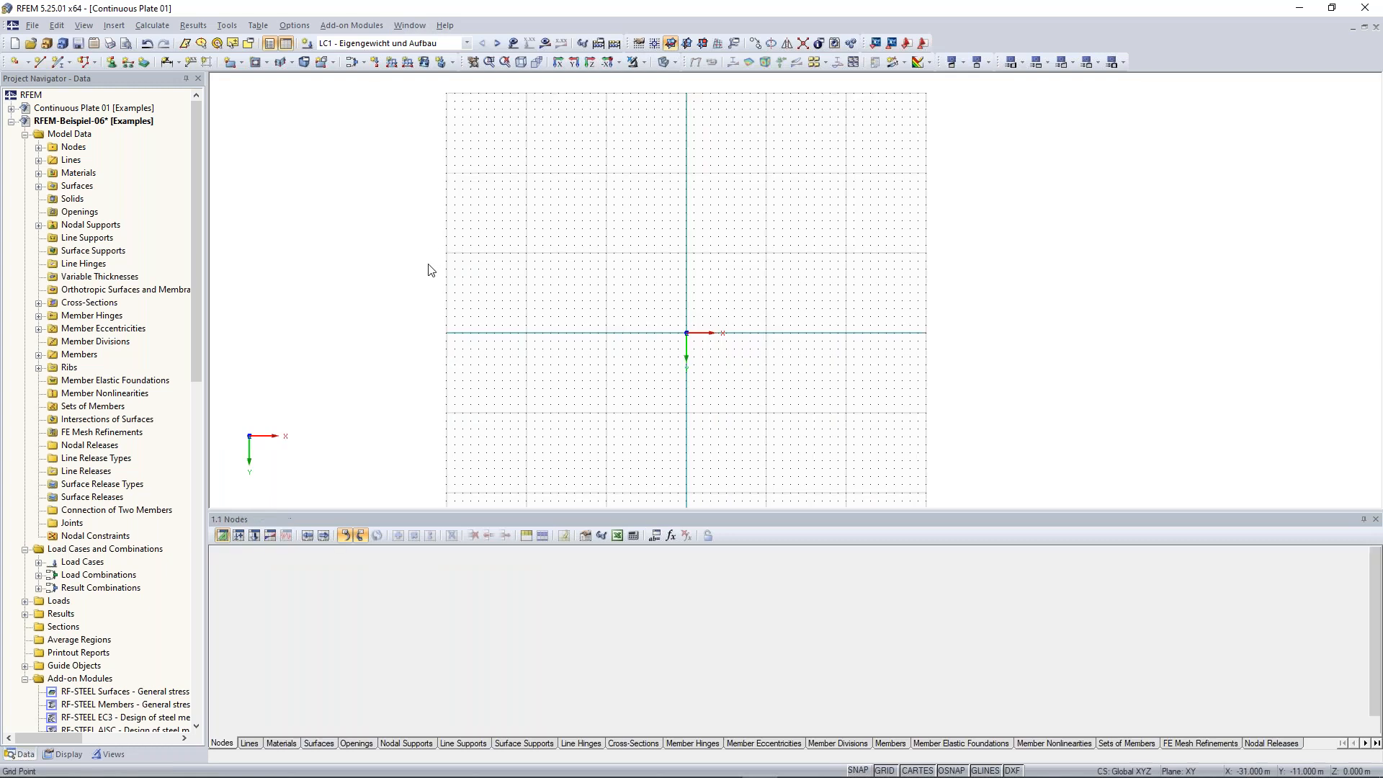
# Start a new rectangular surface and check its material, Concrete C30/37 to EN 1992-1-1:2004/A1:2014
pyautogui.moveTo(563, 511); pyautogui.dragTo(571, 598)
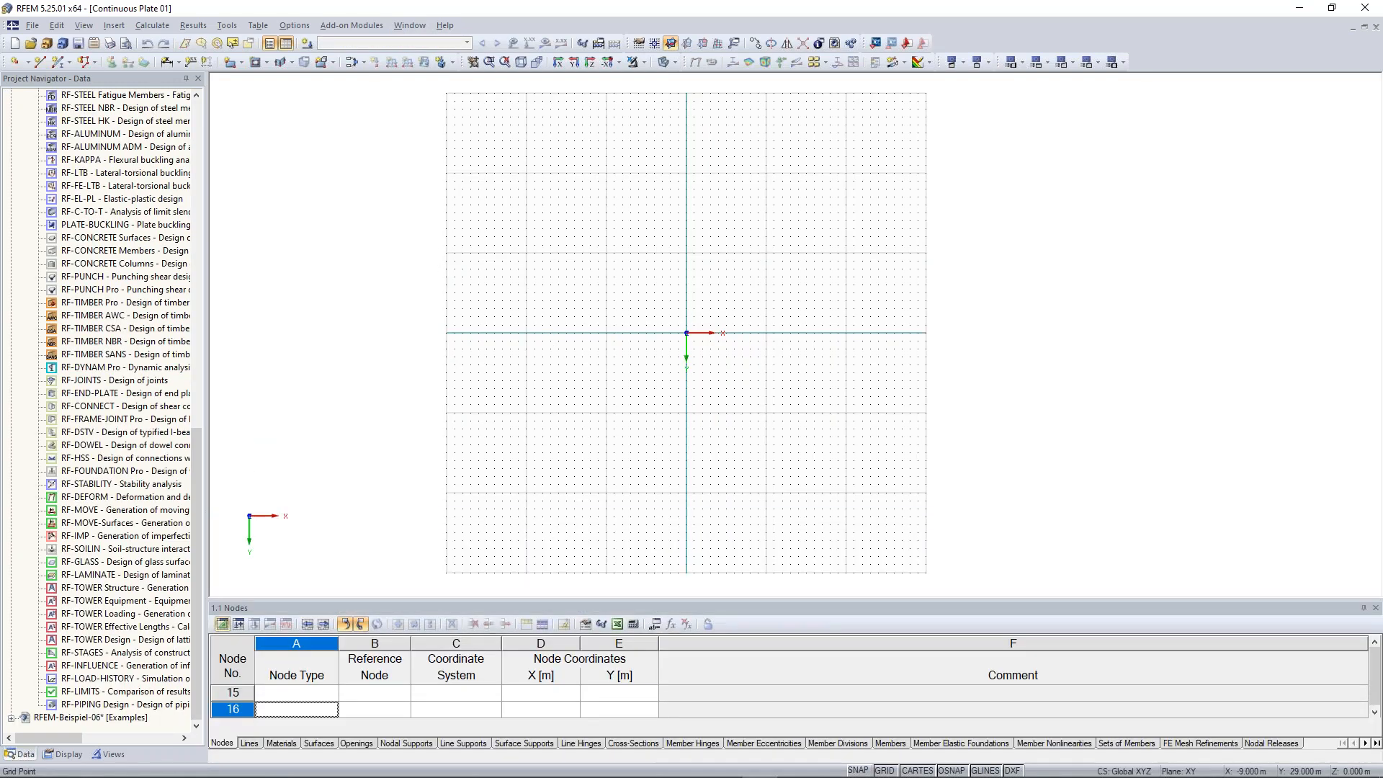
pyautogui.scroll(4, 734, 368)
pyautogui.scroll(1, 684, 279)
pyautogui.moveTo(598, 216); pyautogui.dragTo(630, 293, button='middle')
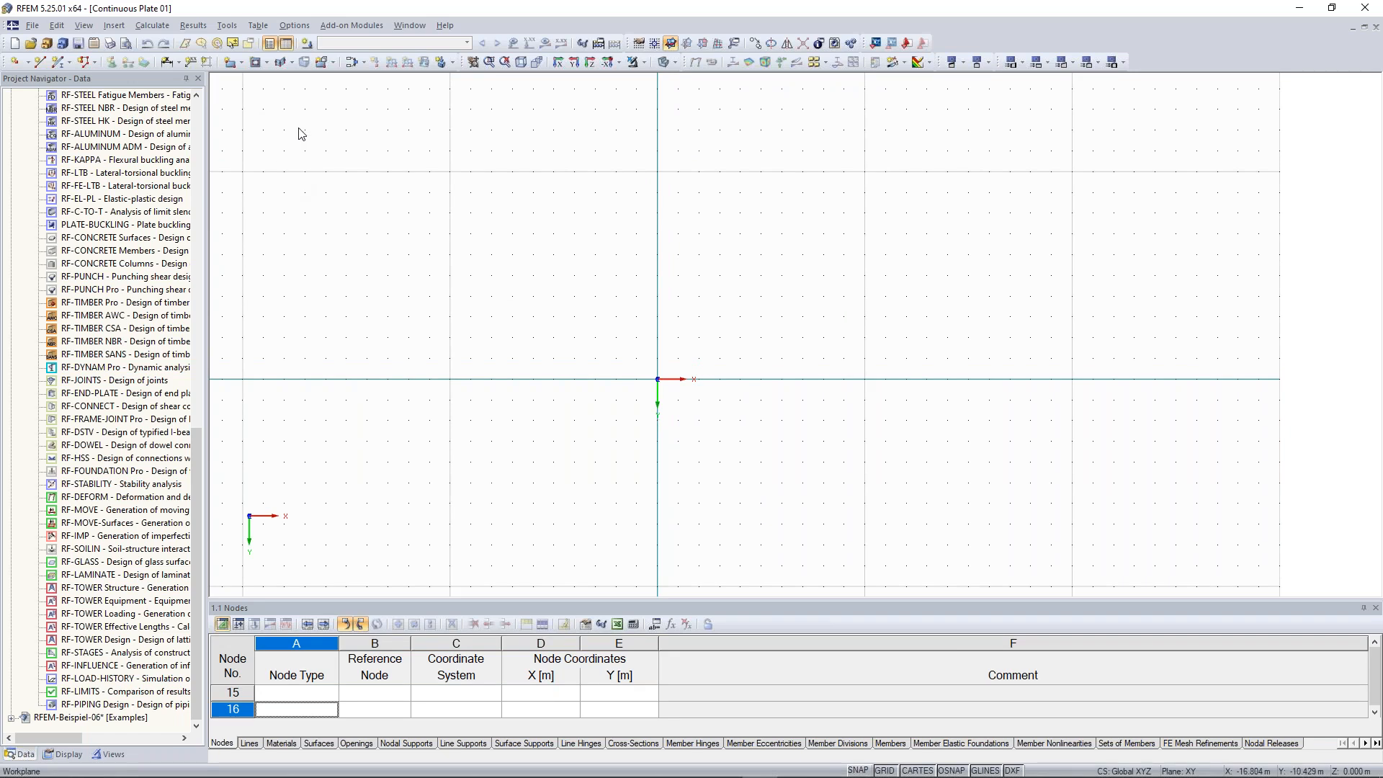
pyautogui.click(241, 62)
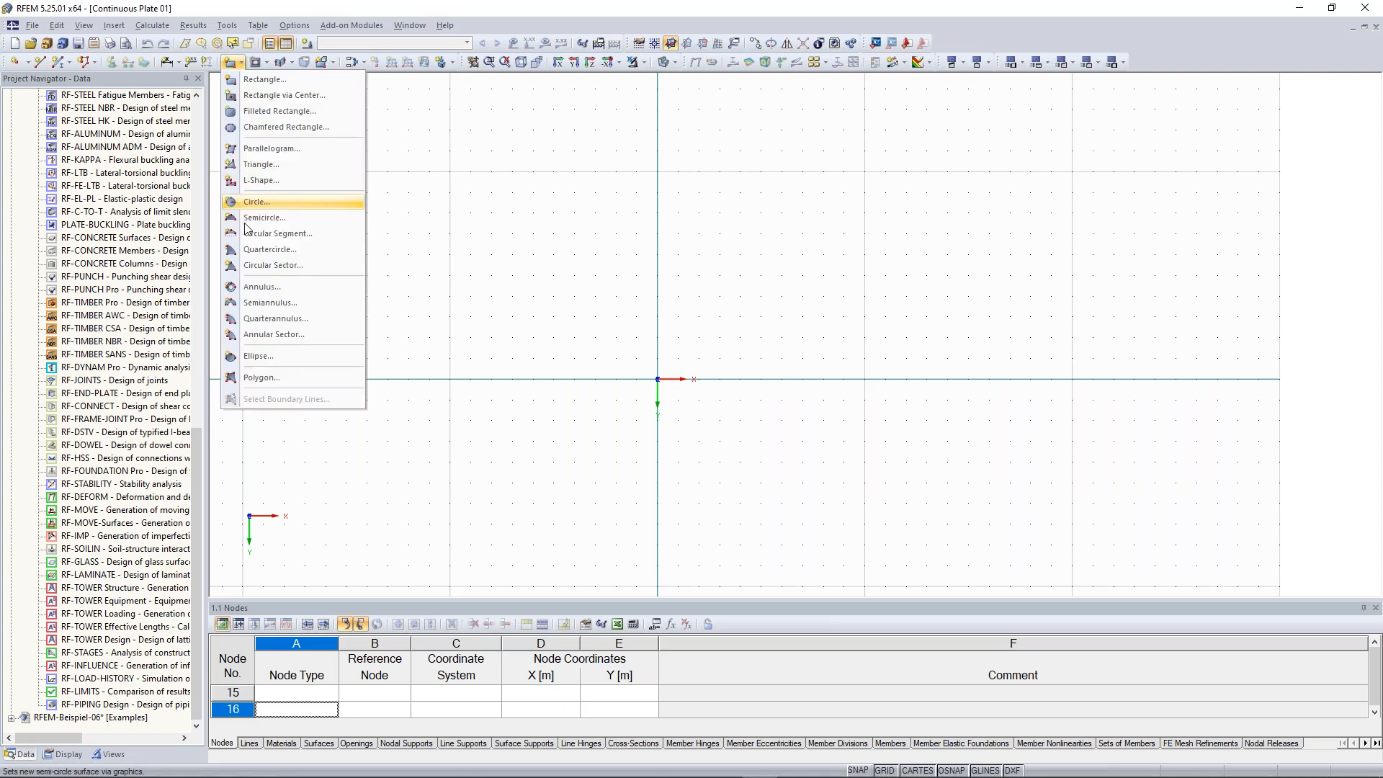
pyautogui.click(278, 81)
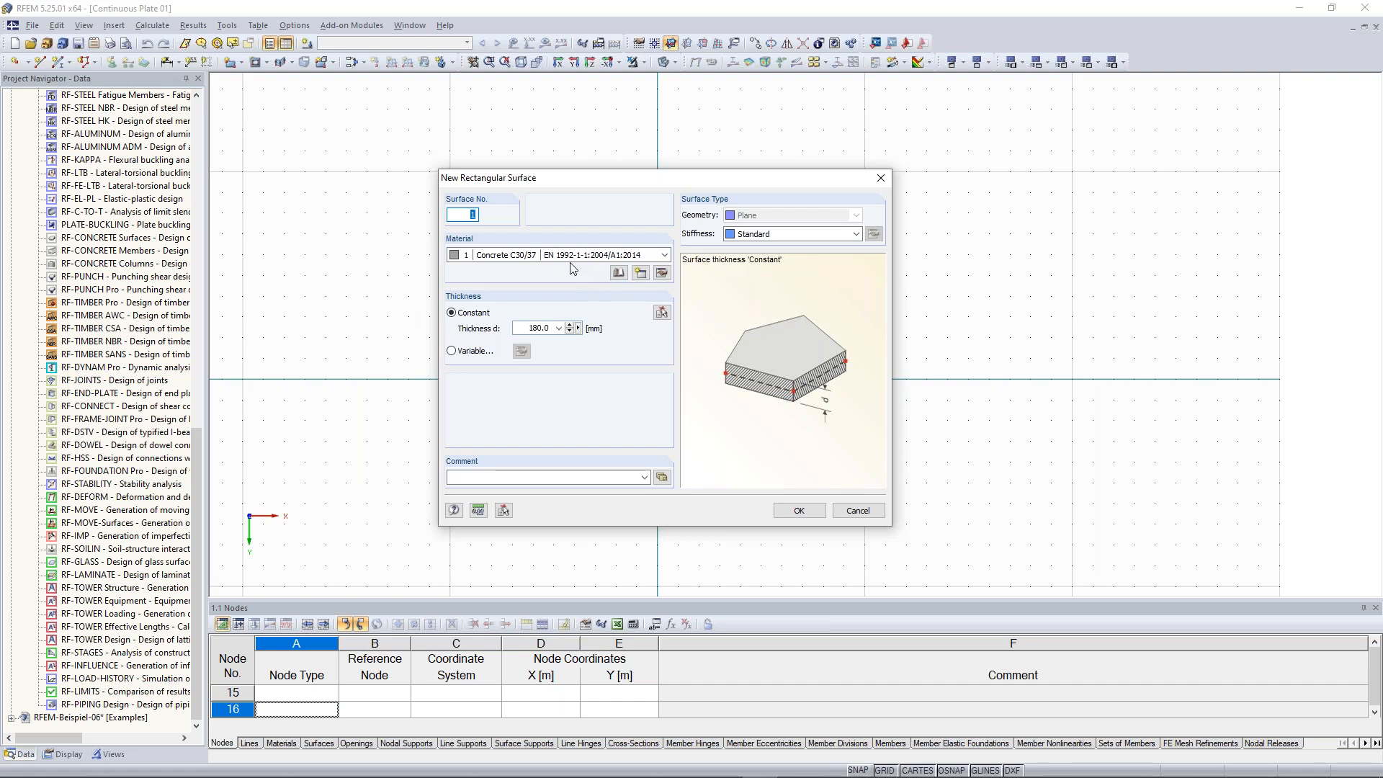
pyautogui.click(524, 258)
pyautogui.click(523, 261)
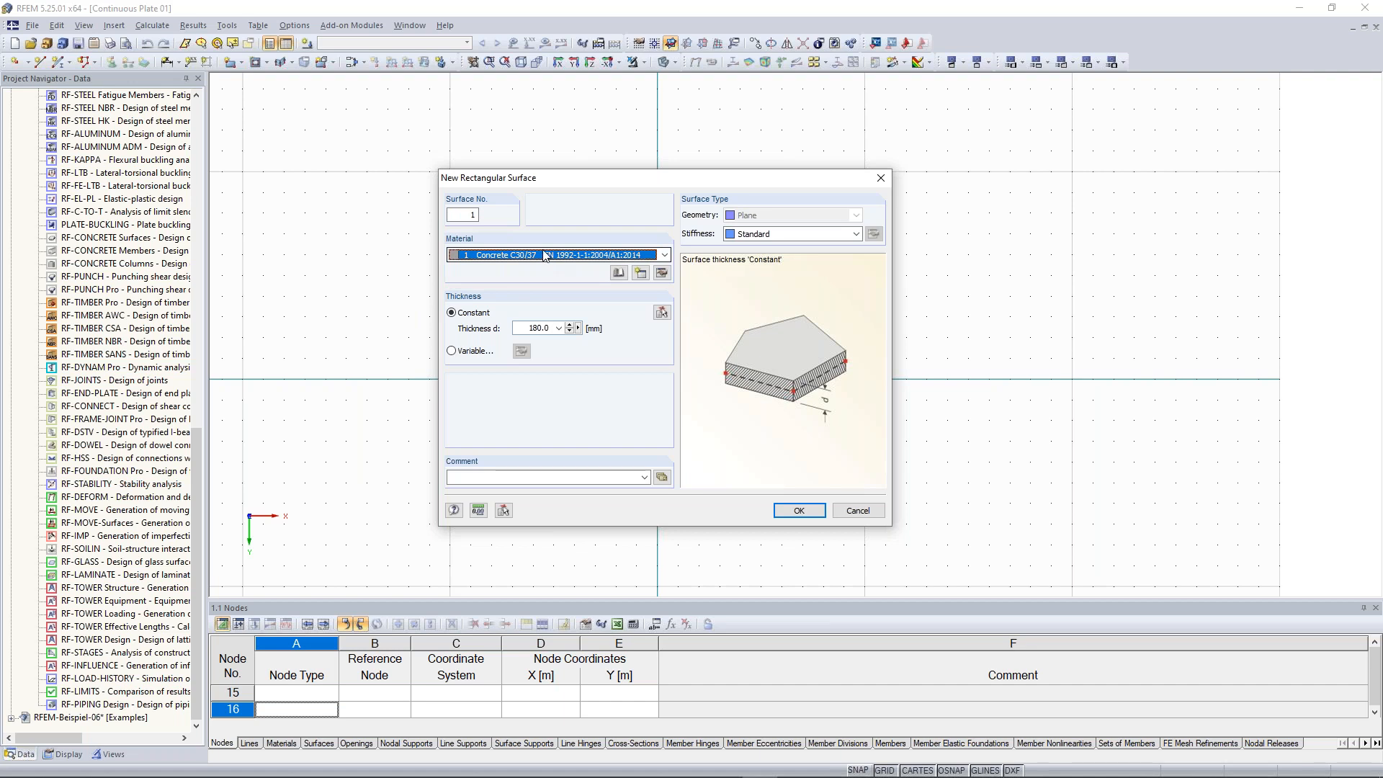
pyautogui.click(502, 260)
pyautogui.click(502, 267)
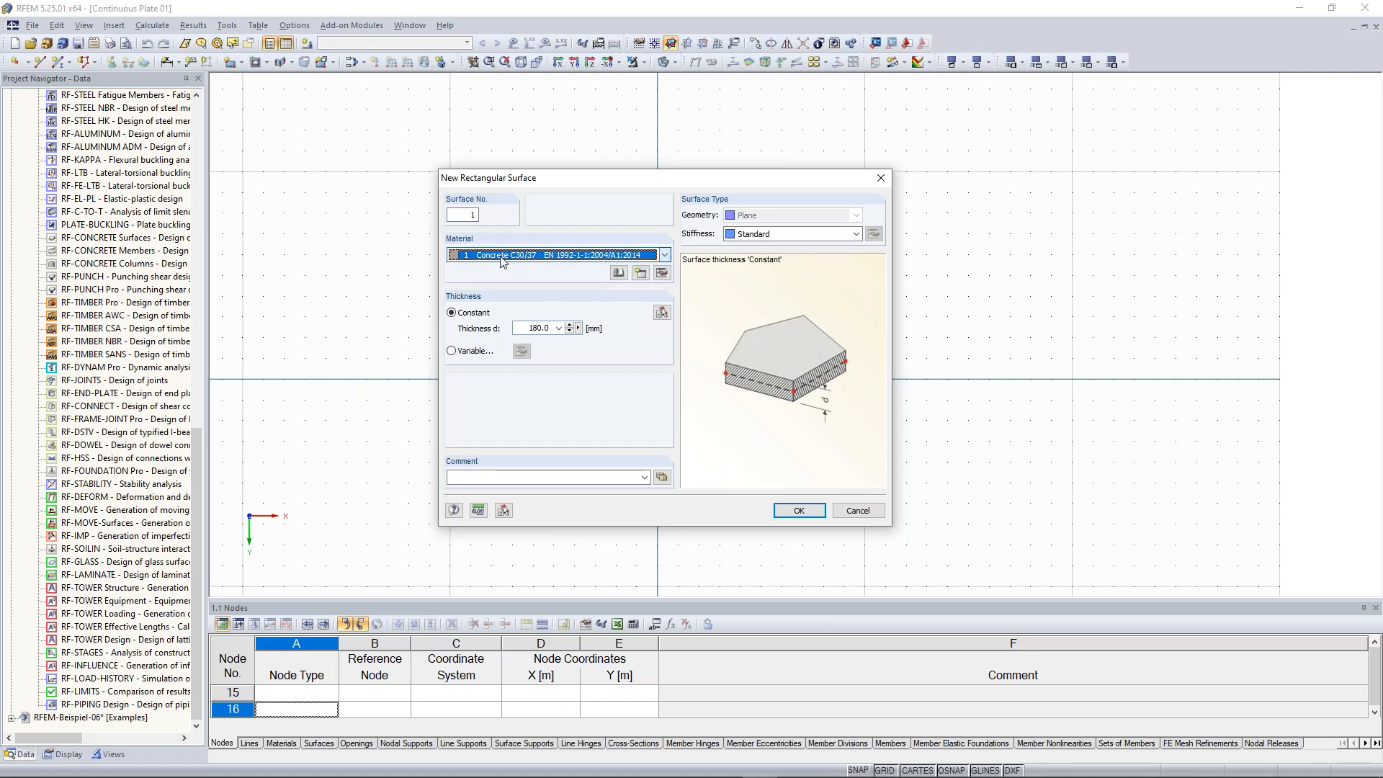
# Open the material's editor and browse the material library filters for concrete under the EN standard group
pyautogui.click(663, 275)
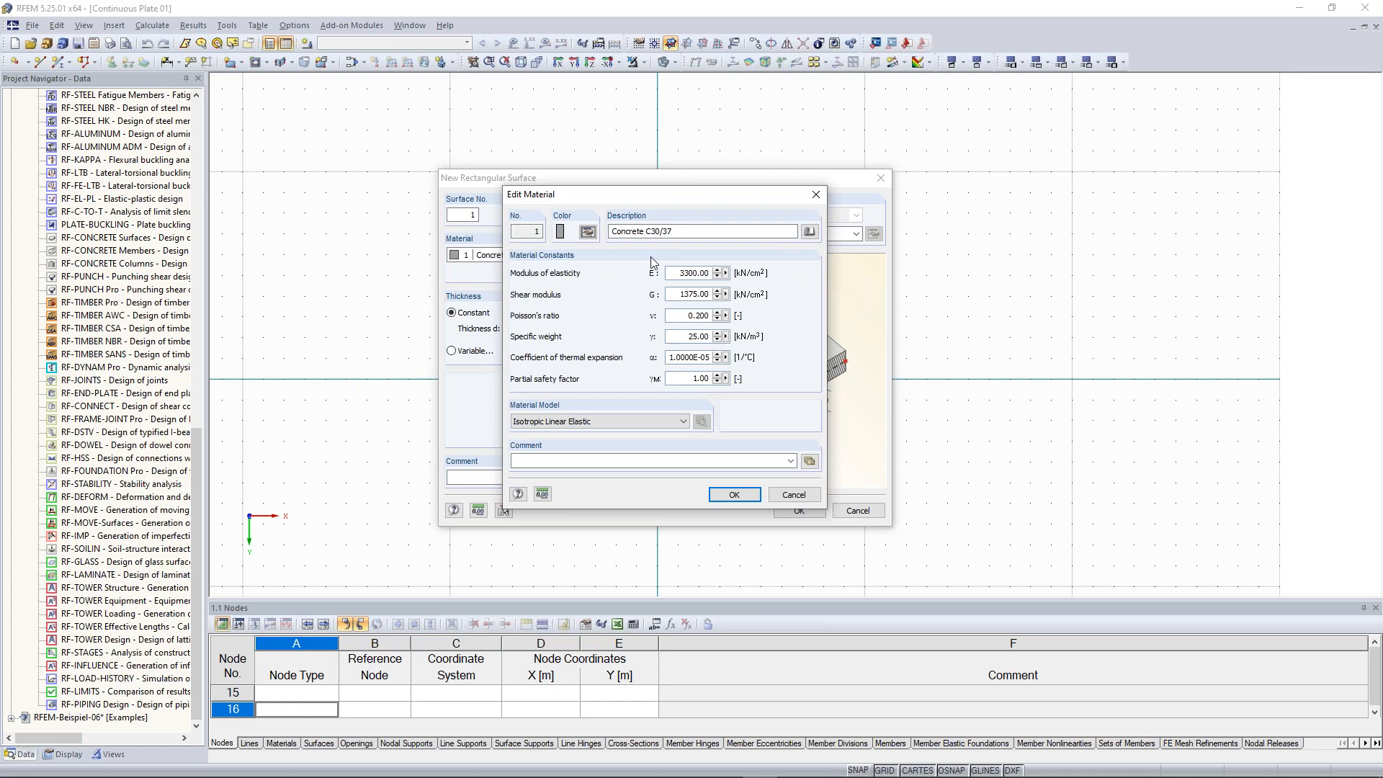
pyautogui.moveTo(636, 196); pyautogui.dragTo(582, 209)
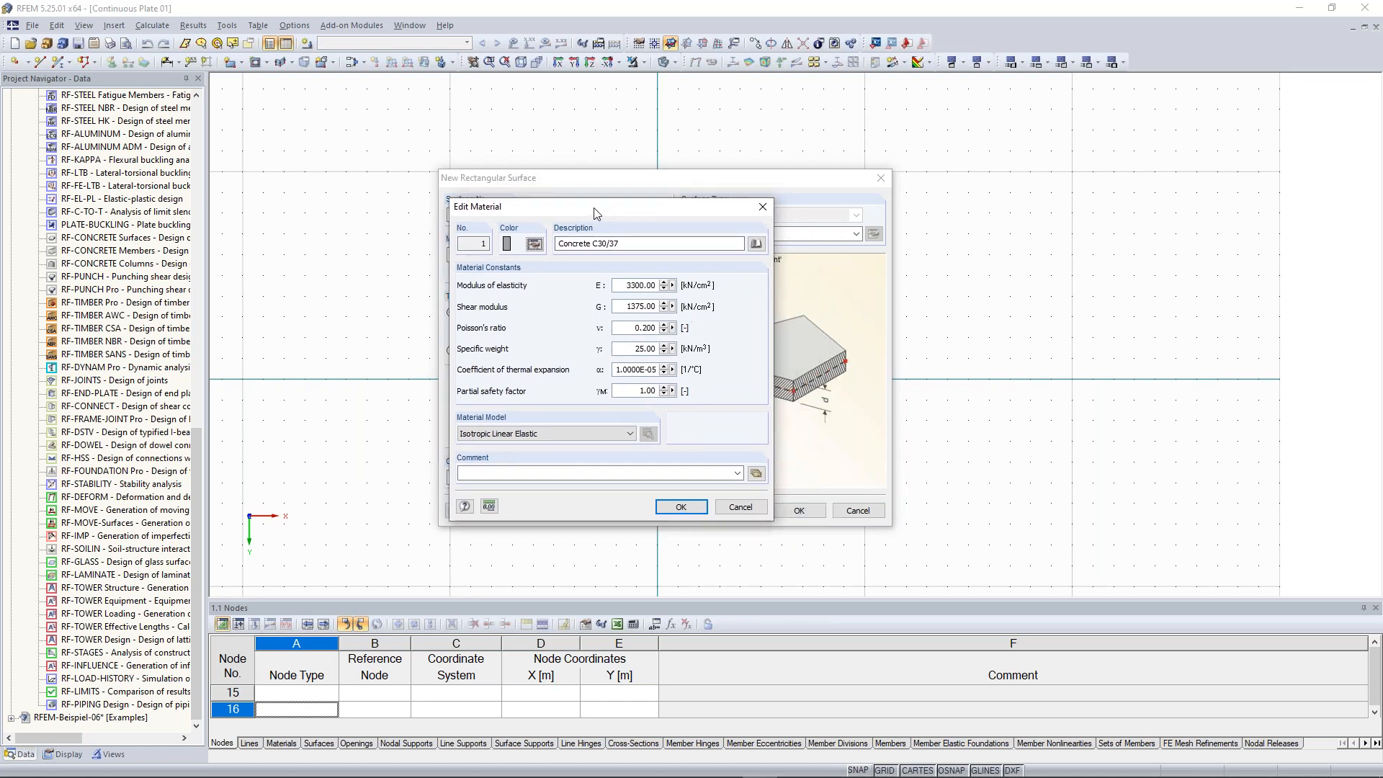
pyautogui.click(756, 244)
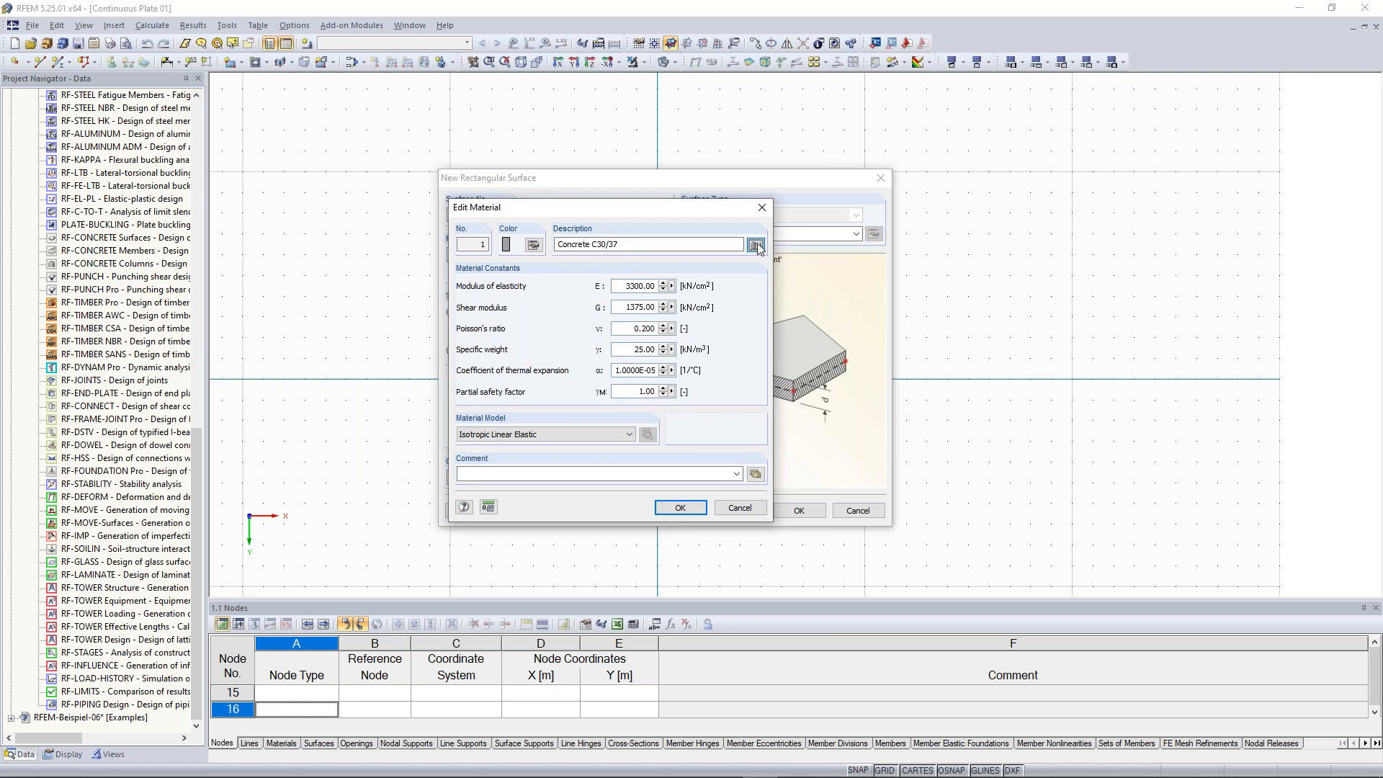
pyautogui.click(755, 245)
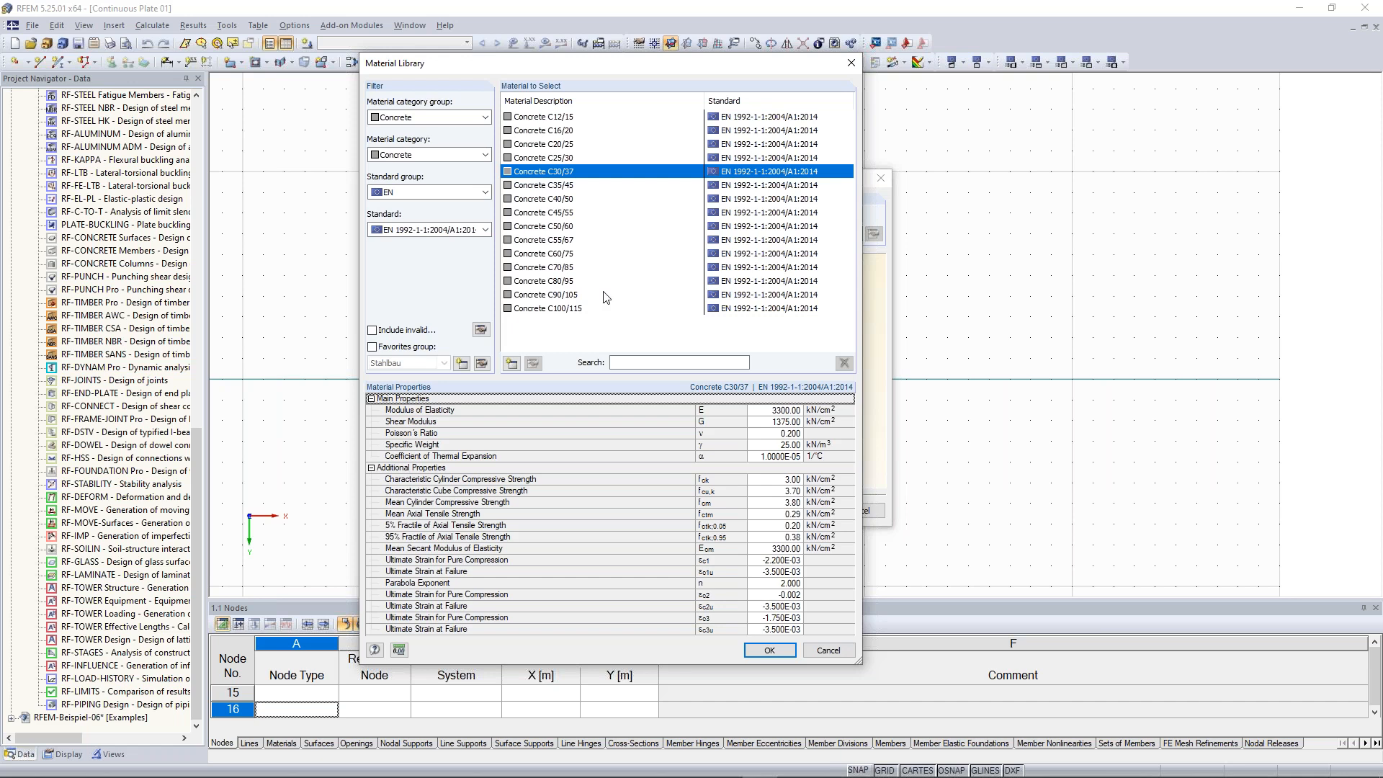
pyautogui.click(483, 119)
pyautogui.click(407, 130)
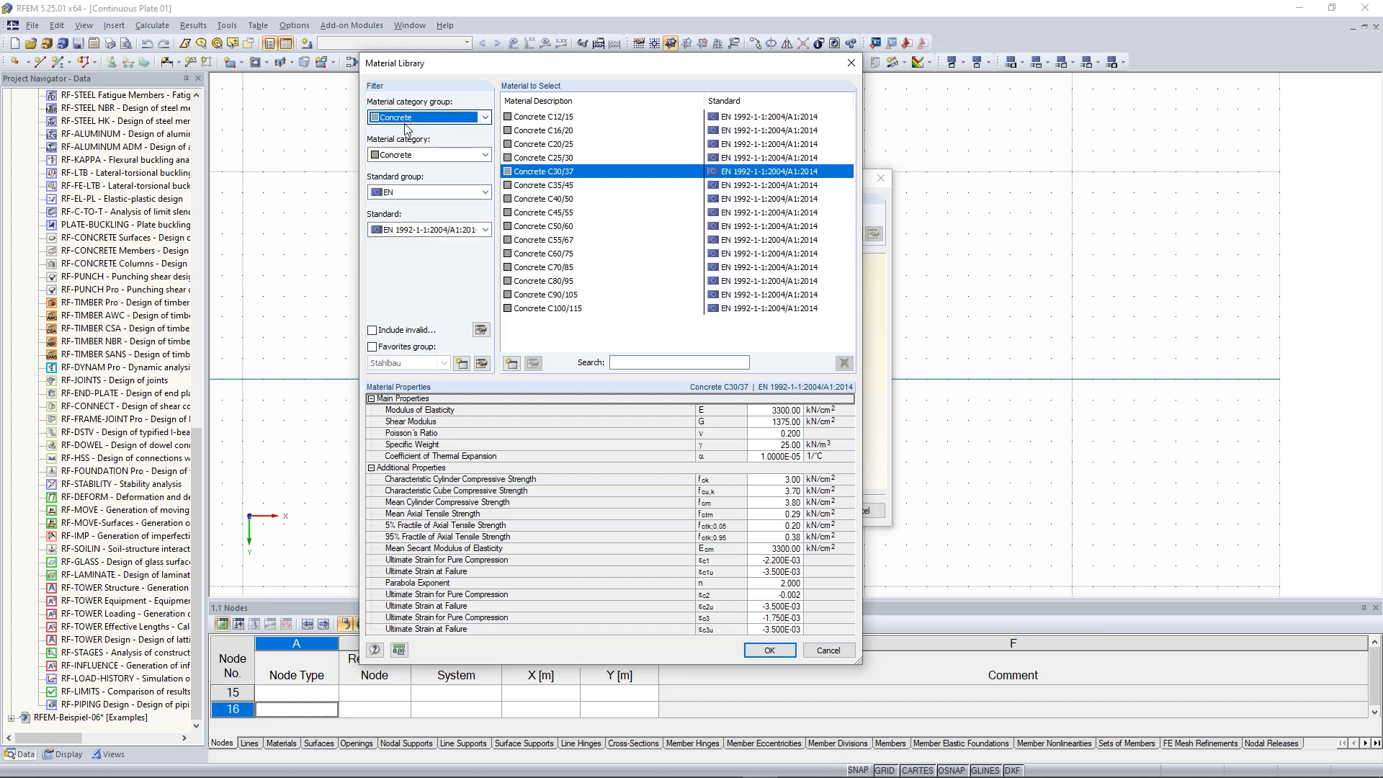
pyautogui.click(484, 117)
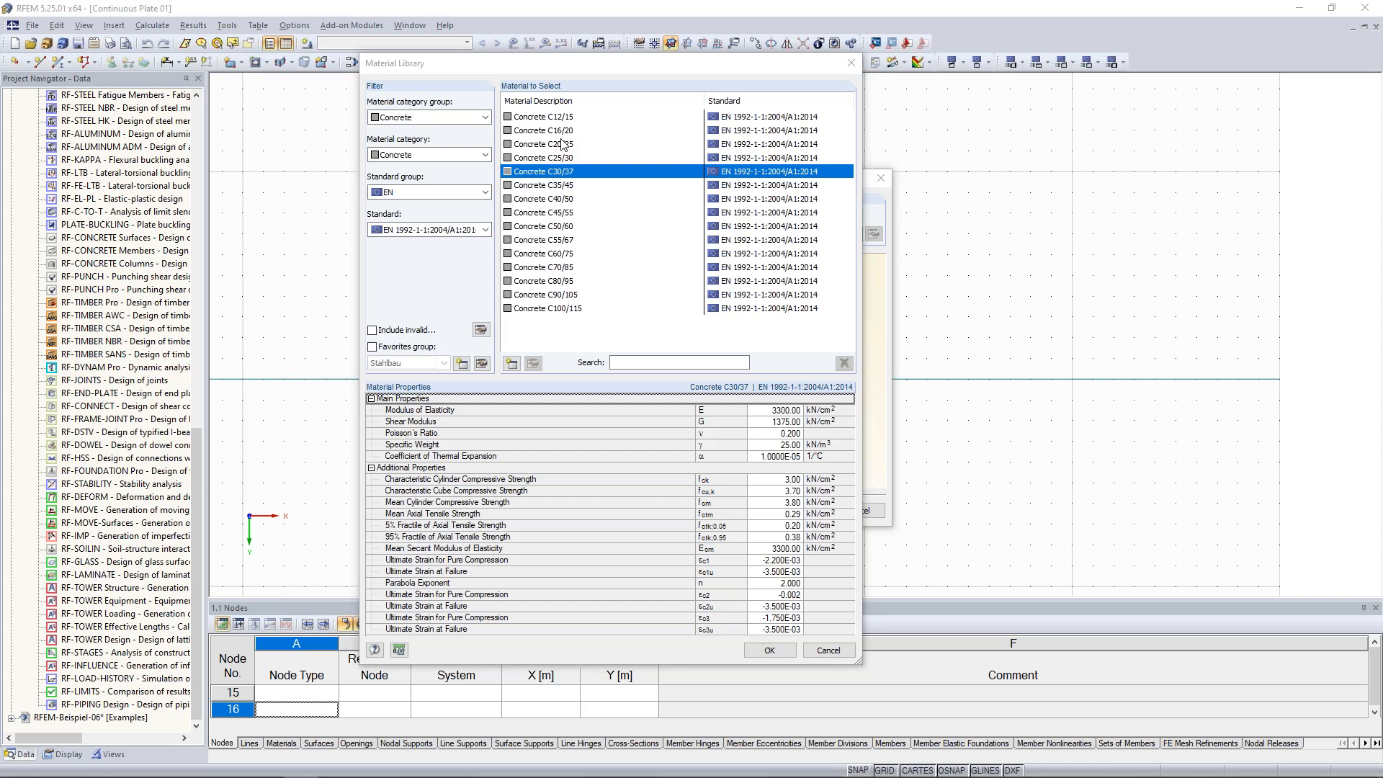
pyautogui.click(484, 156)
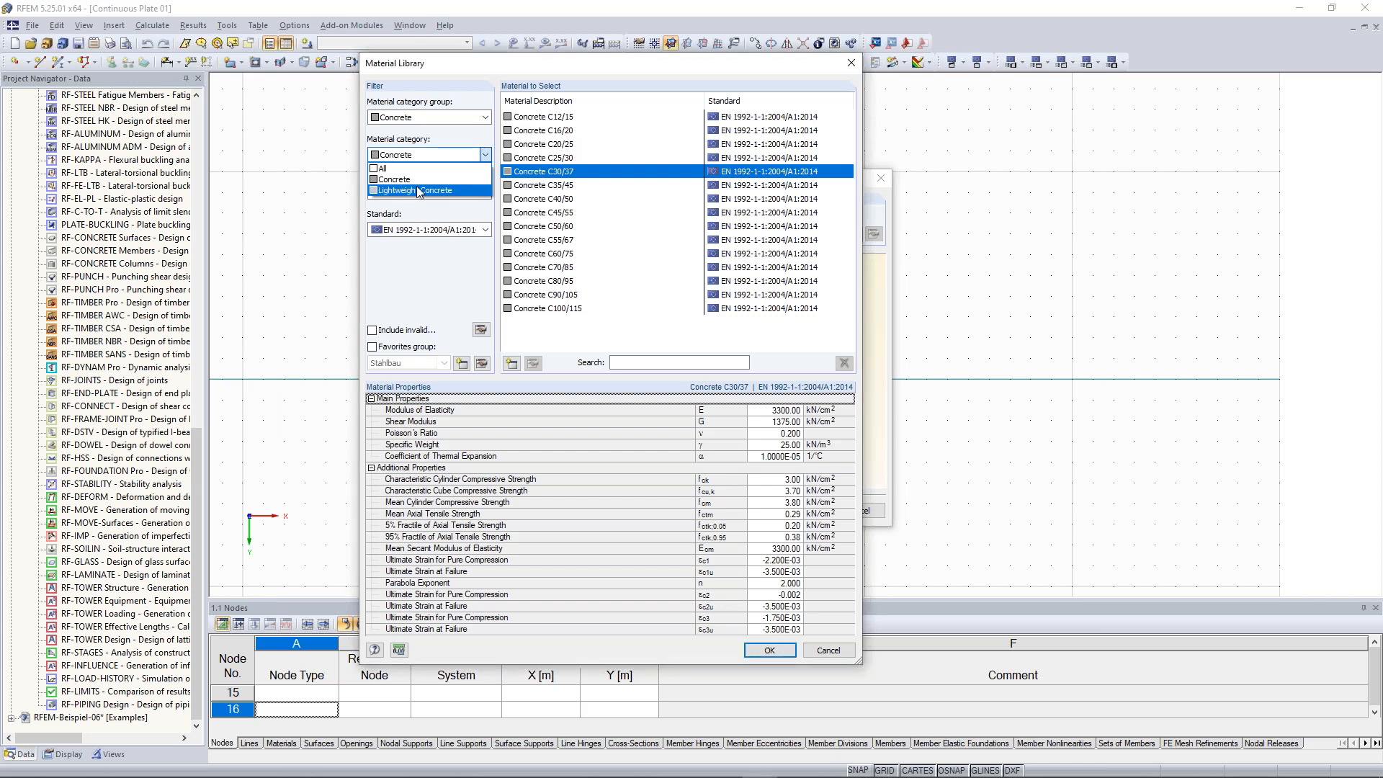
pyautogui.click(479, 157)
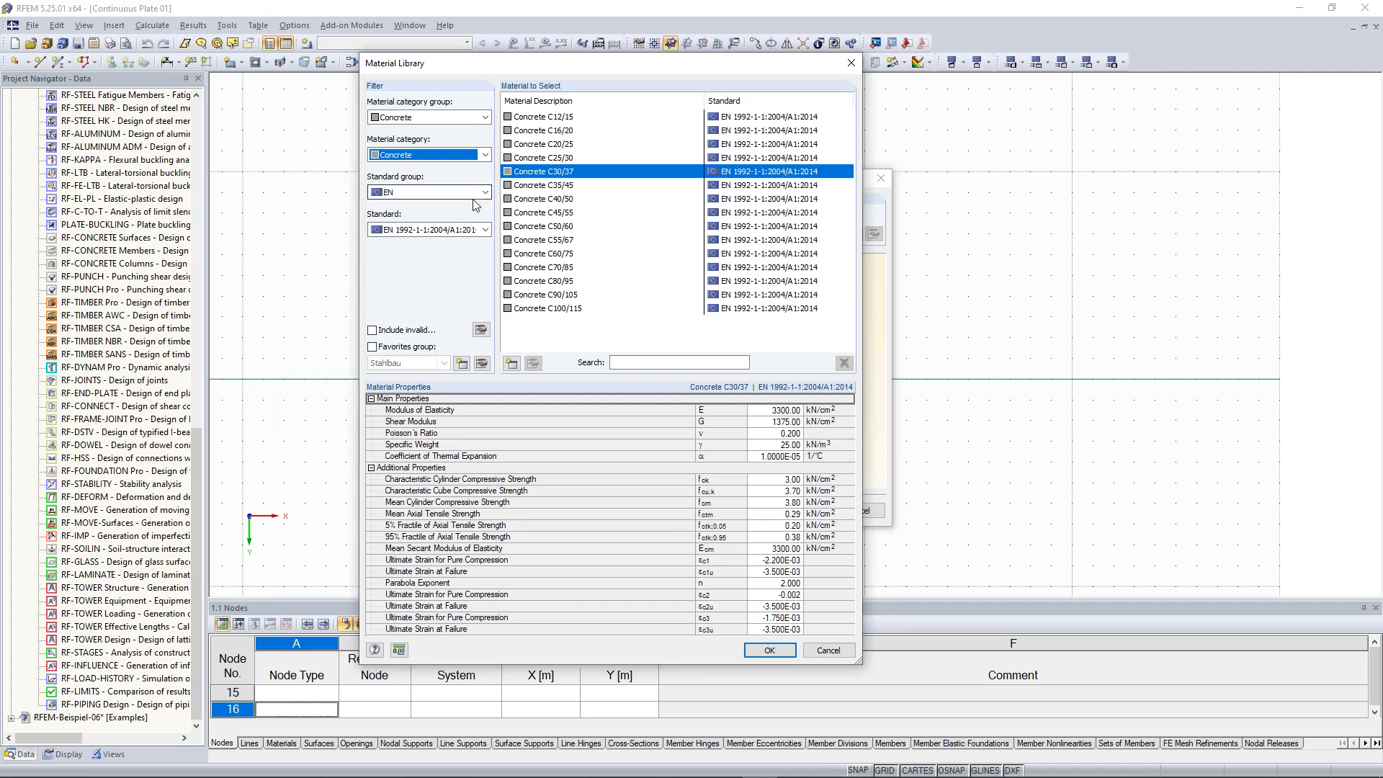
pyautogui.click(485, 192)
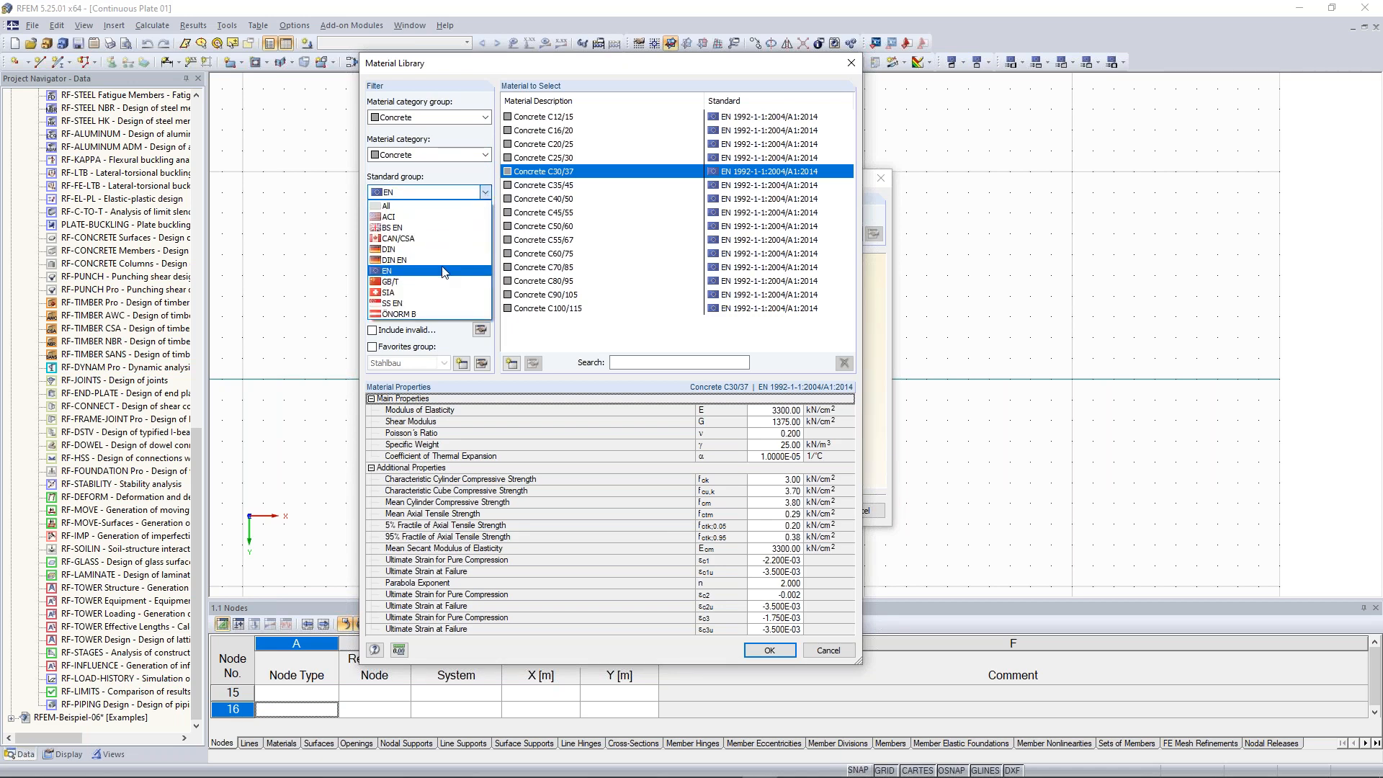
pyautogui.click(443, 272)
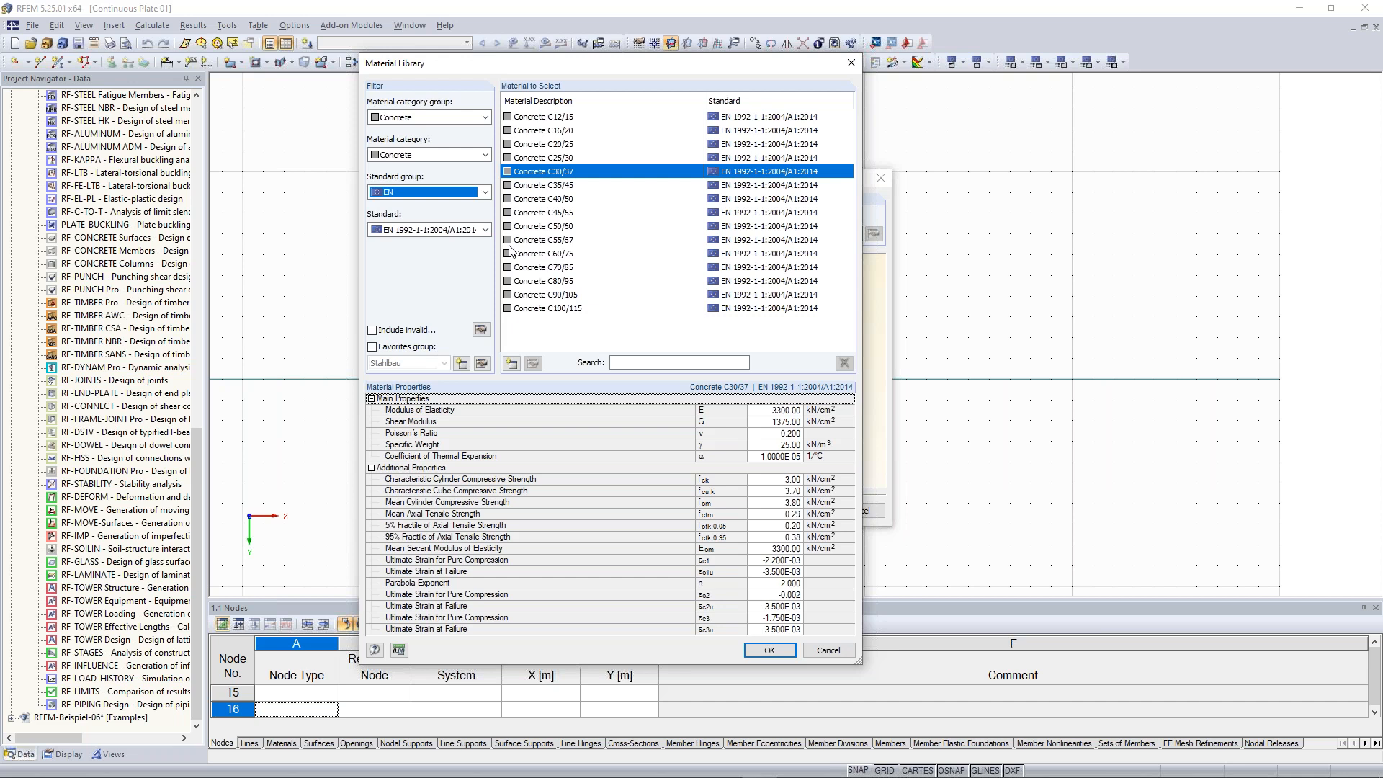
pyautogui.click(486, 192)
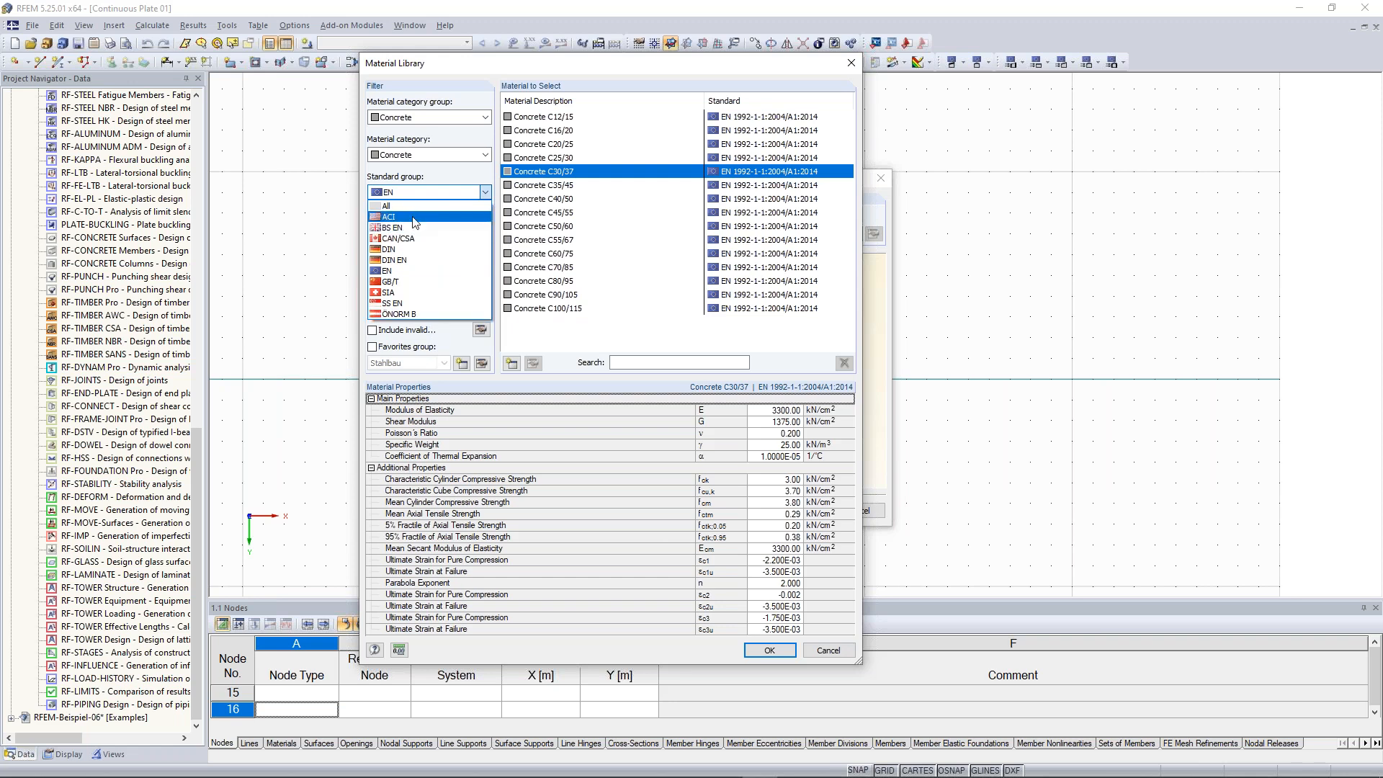
pyautogui.click(446, 335)
pyautogui.click(484, 230)
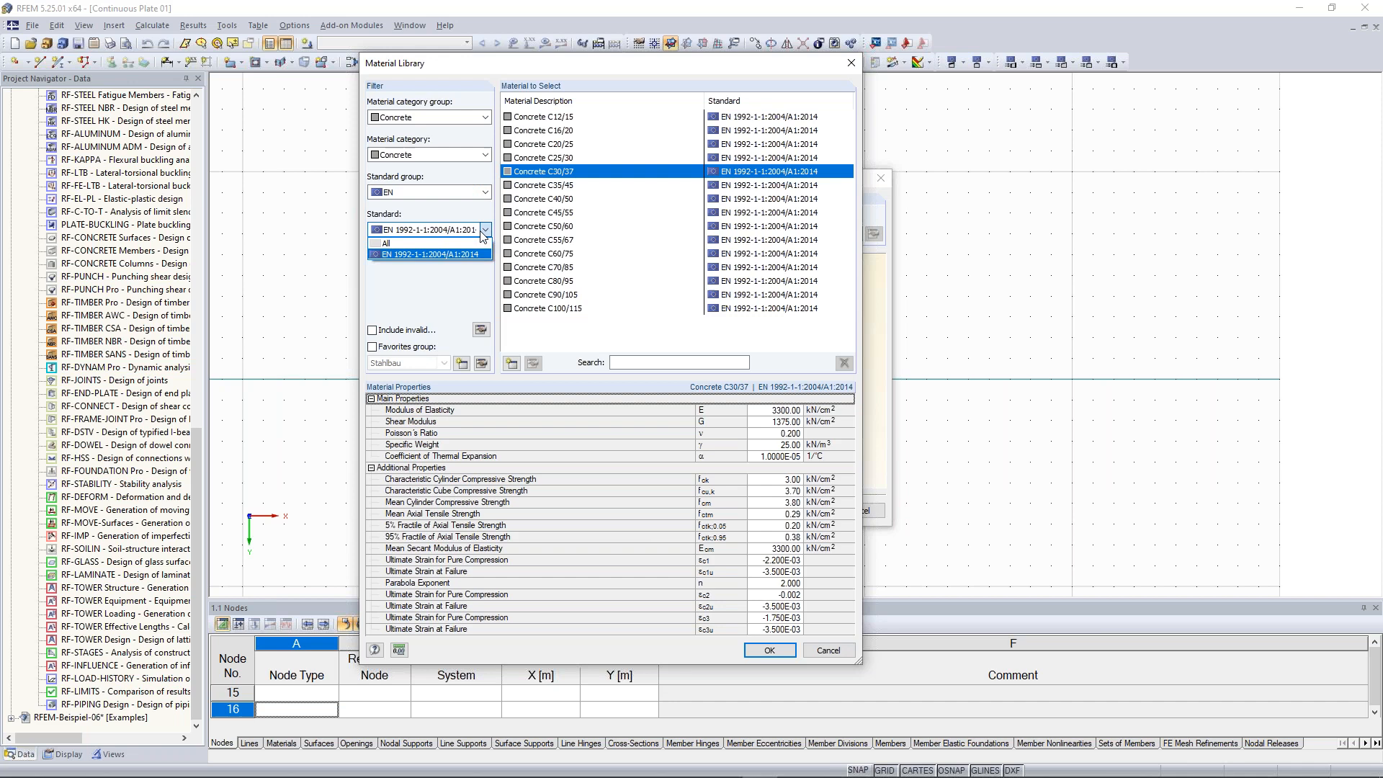
pyautogui.click(435, 298)
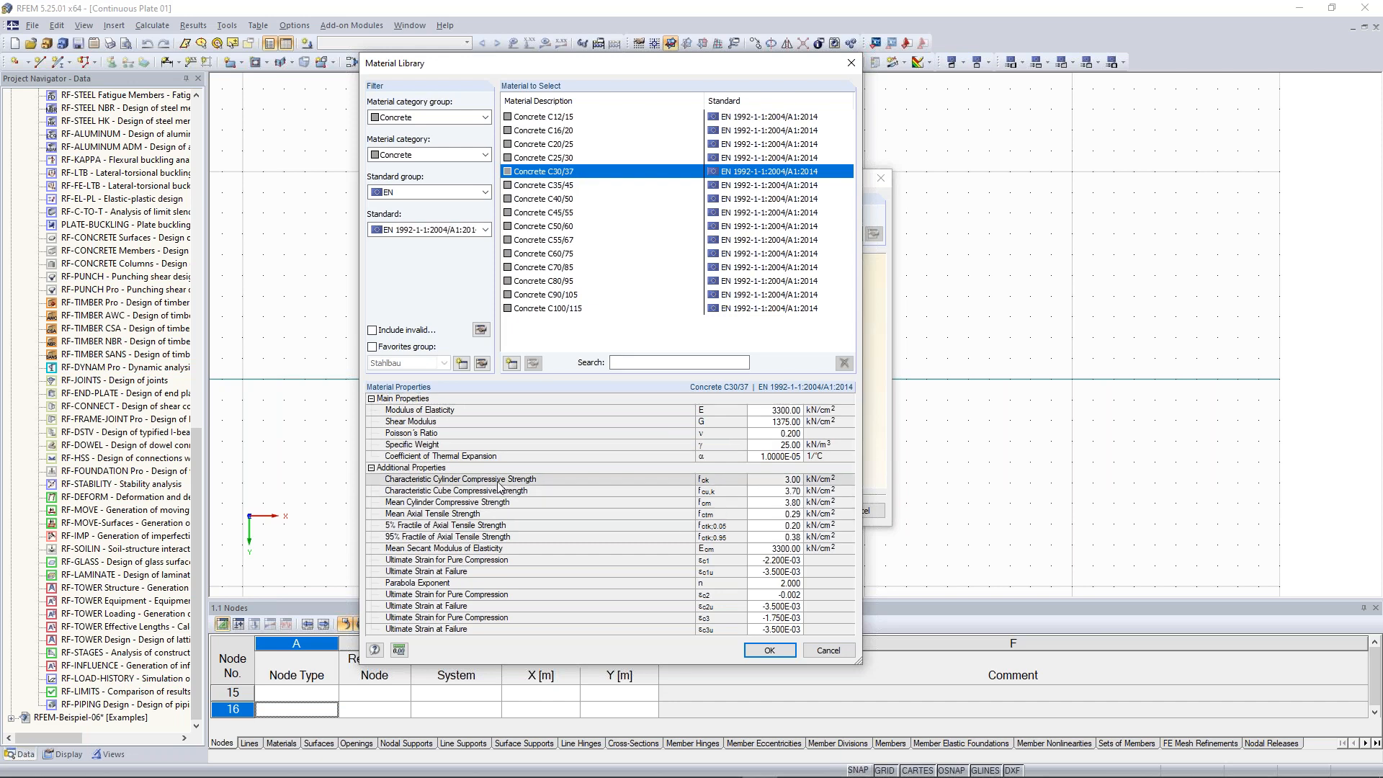
pyautogui.click(785, 657)
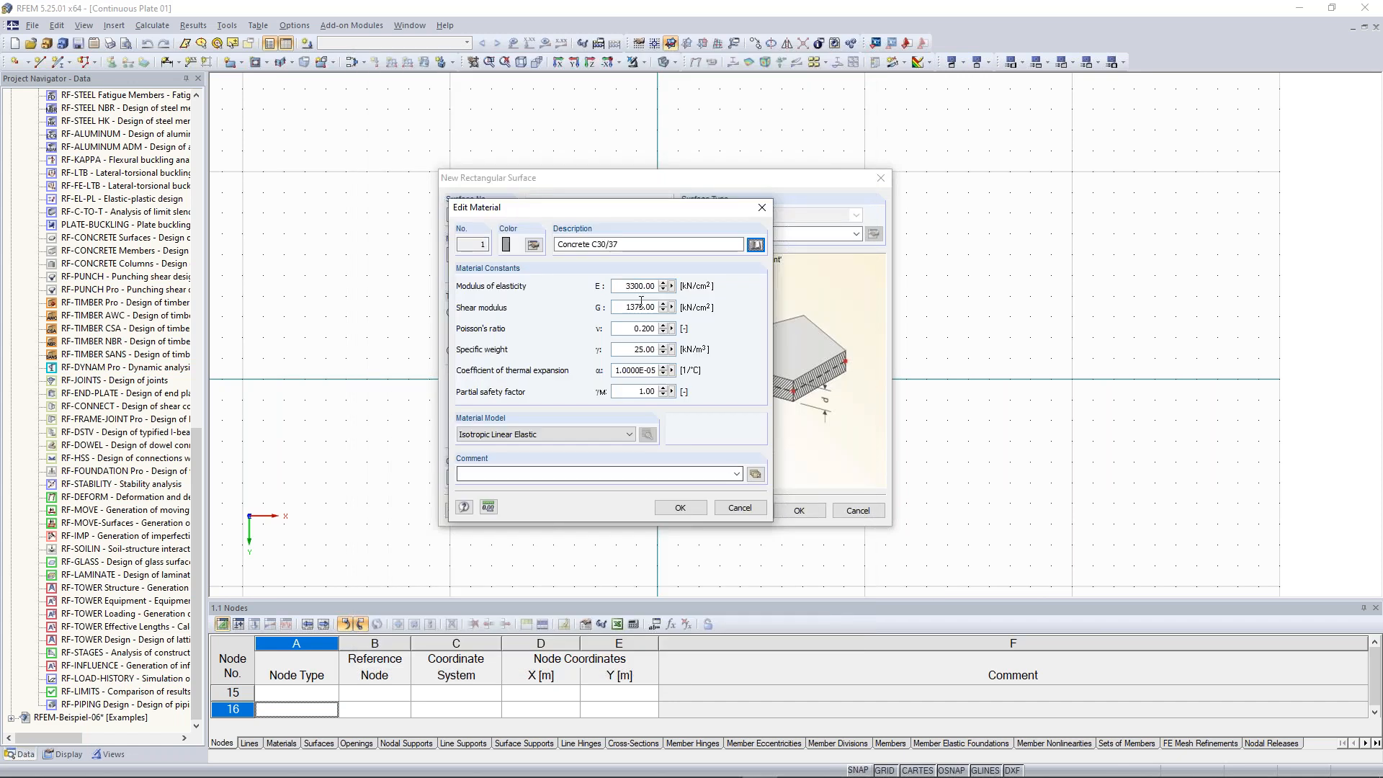
# Set the concrete's Poisson's ratio to 0 and confirm the material edit
pyautogui.doubleClick(629, 329)
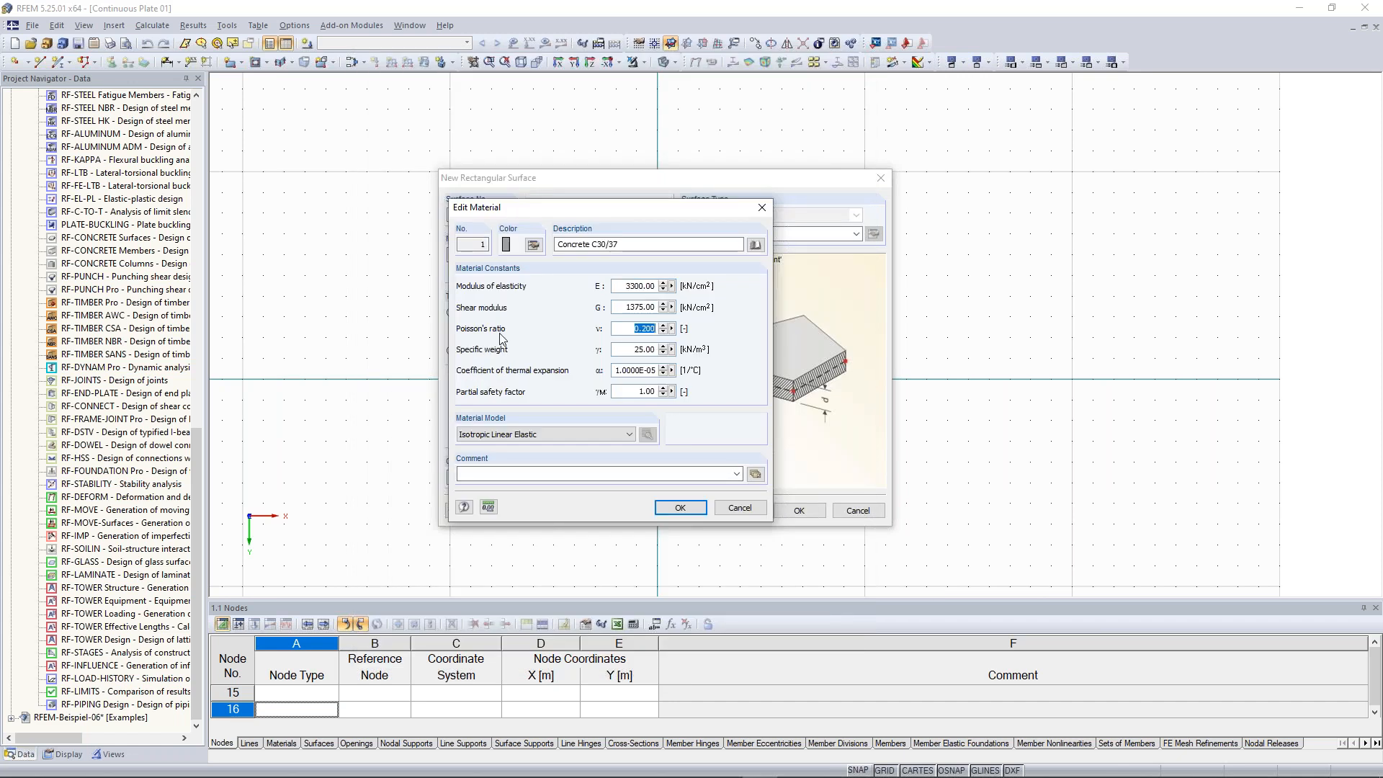
pyautogui.write('0')
pyautogui.click(635, 307)
pyautogui.click(697, 510)
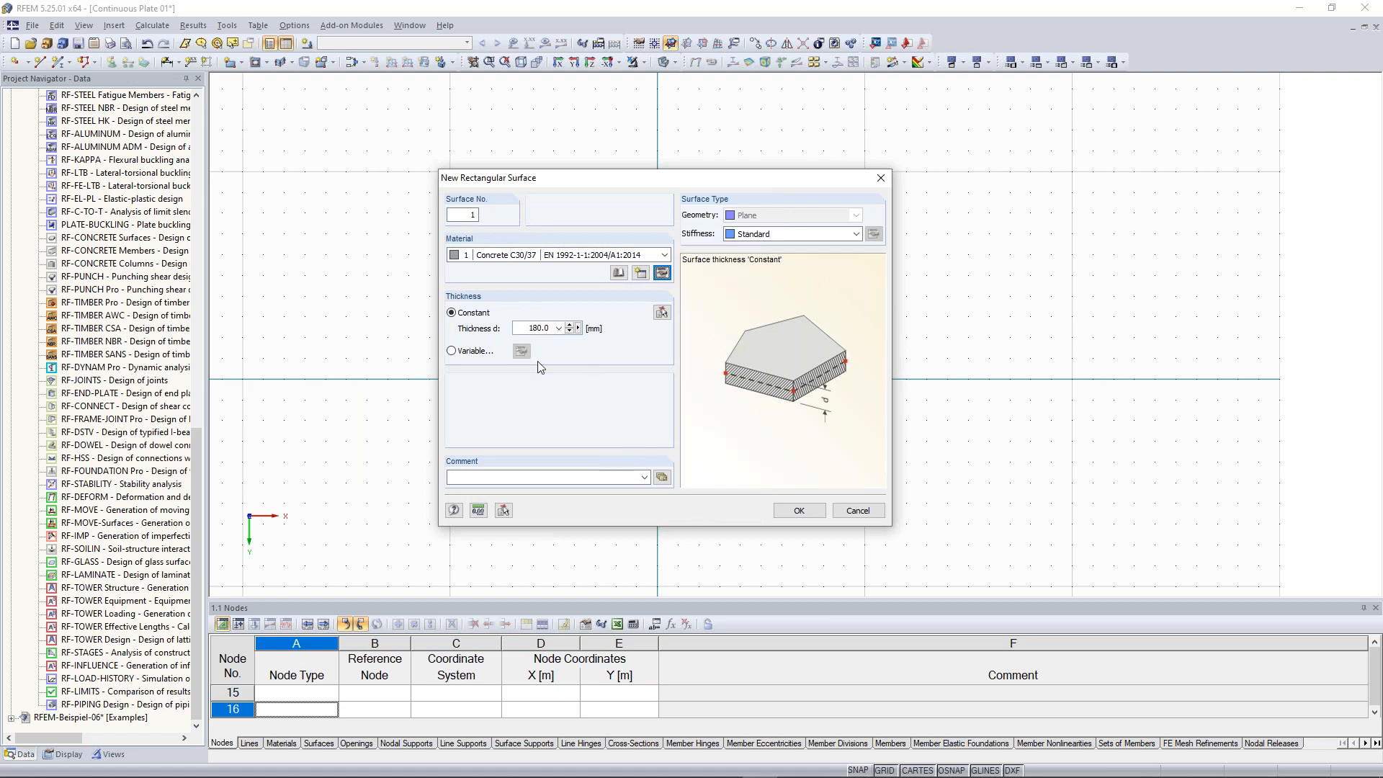
# Set the surface thickness to 300 mm and confirm the rectangular surface settings
pyautogui.doubleClick(533, 329)
pyautogui.write('300')
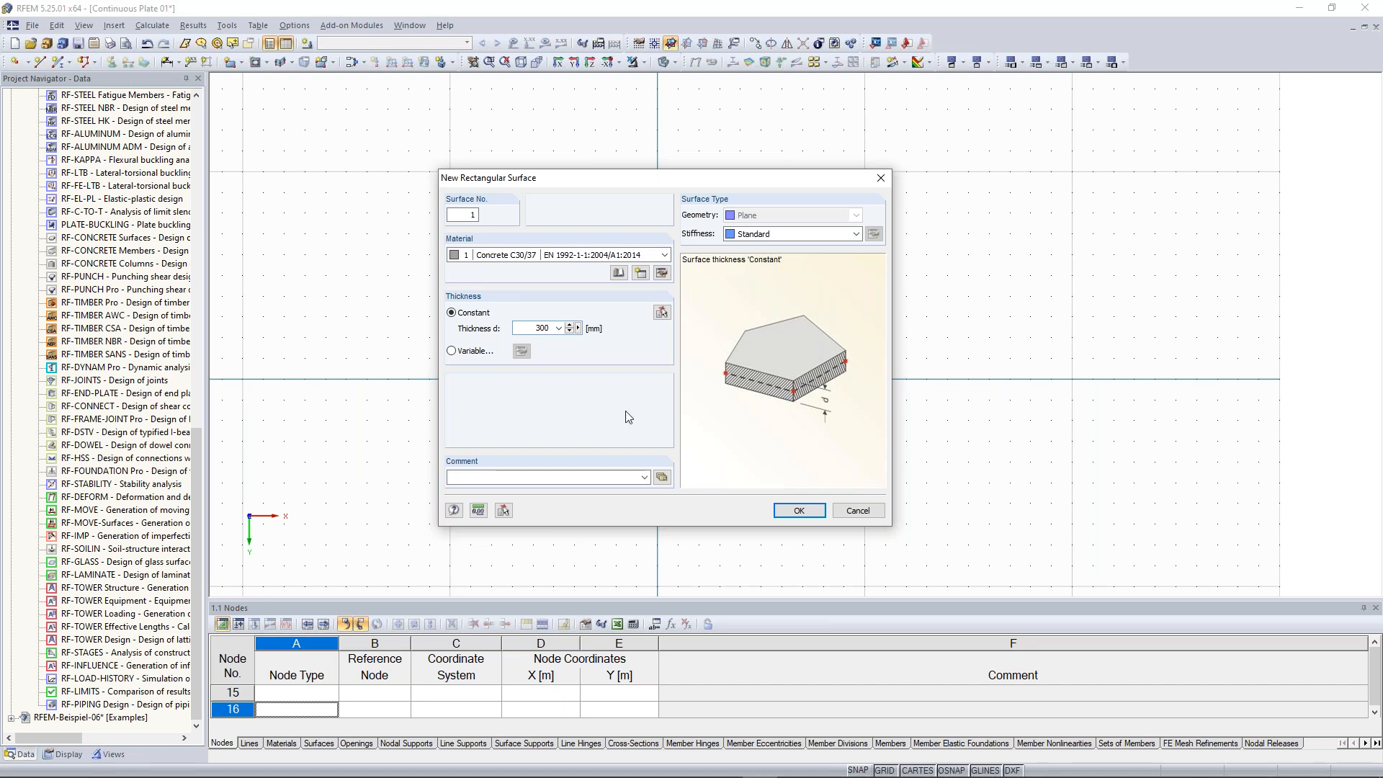
pyautogui.click(800, 511)
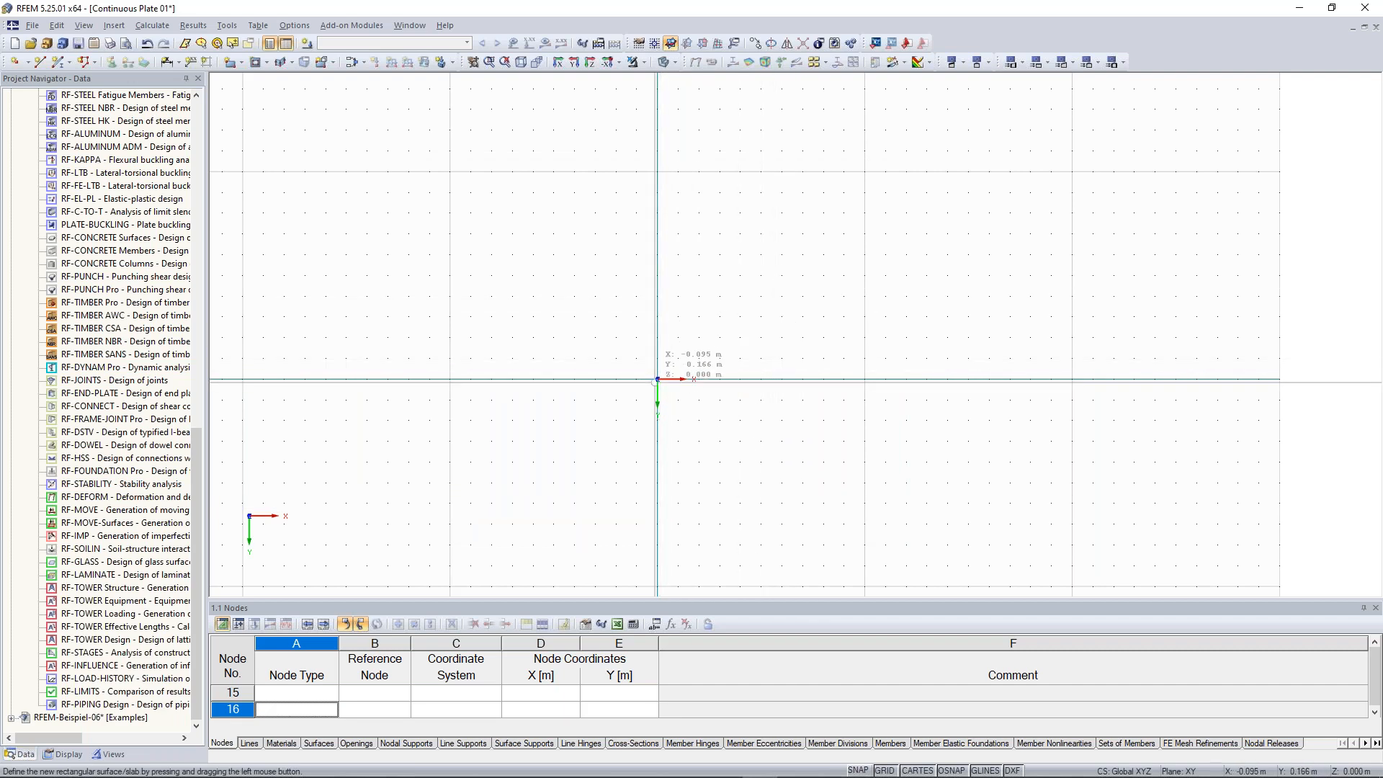
# Turn on snapping and draw a rectangular surface from the origin to X 10 m, Y −5 m
pyautogui.click(858, 769)
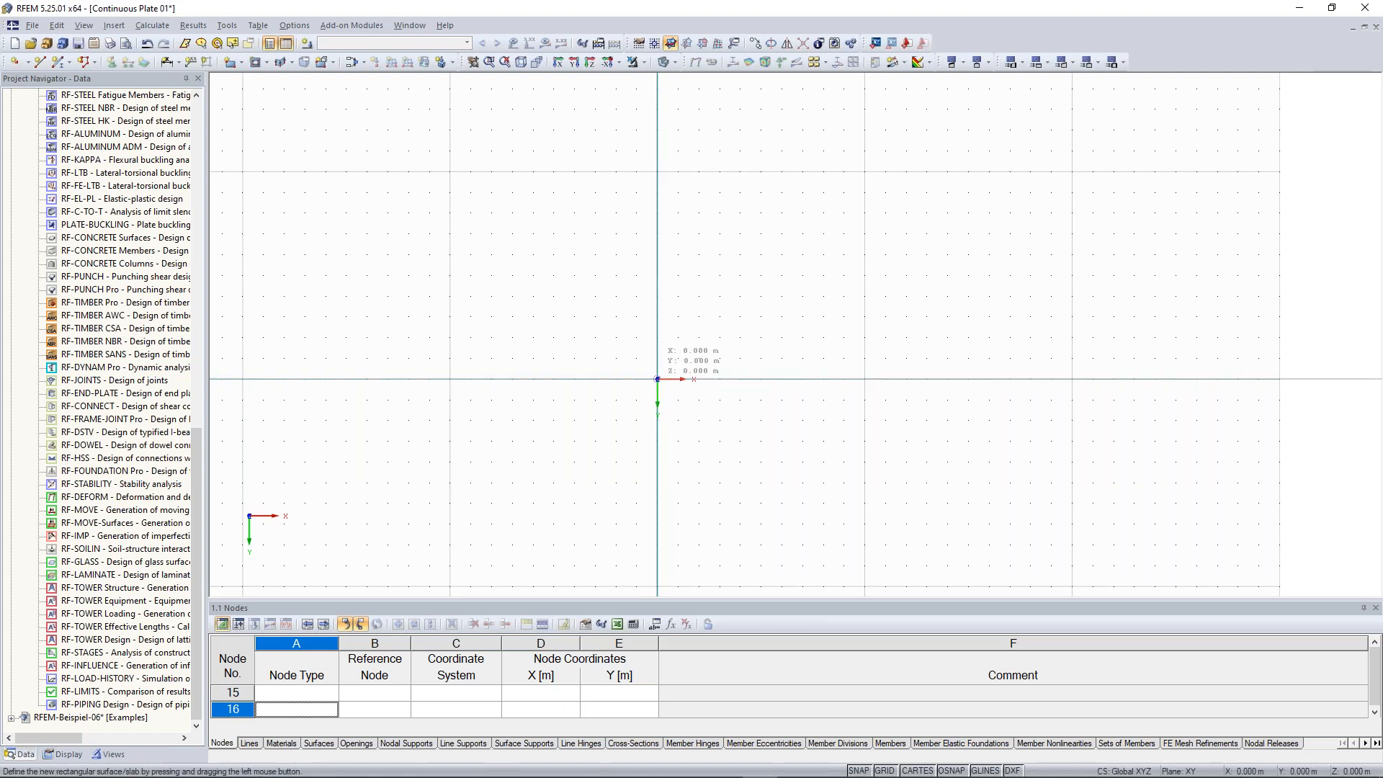
pyautogui.click(657, 379)
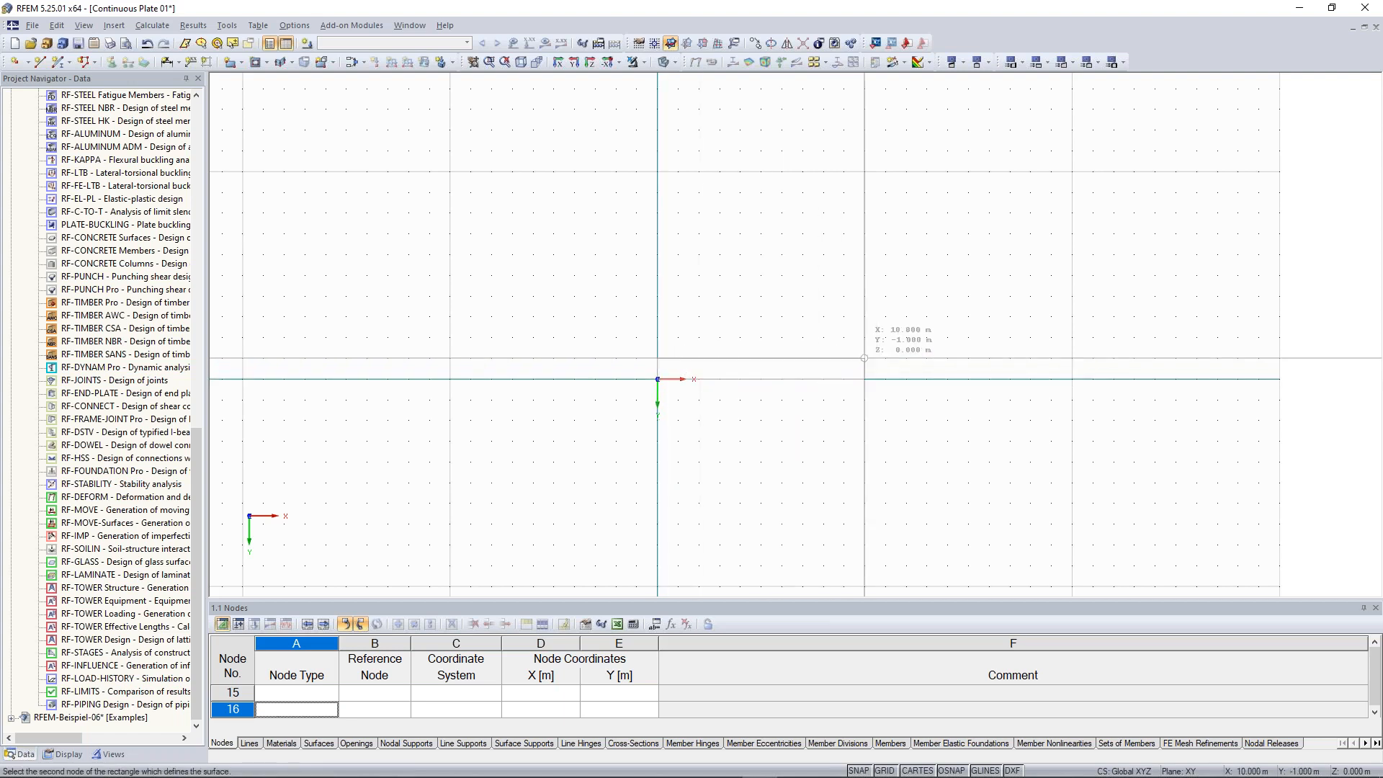
pyautogui.click(865, 276)
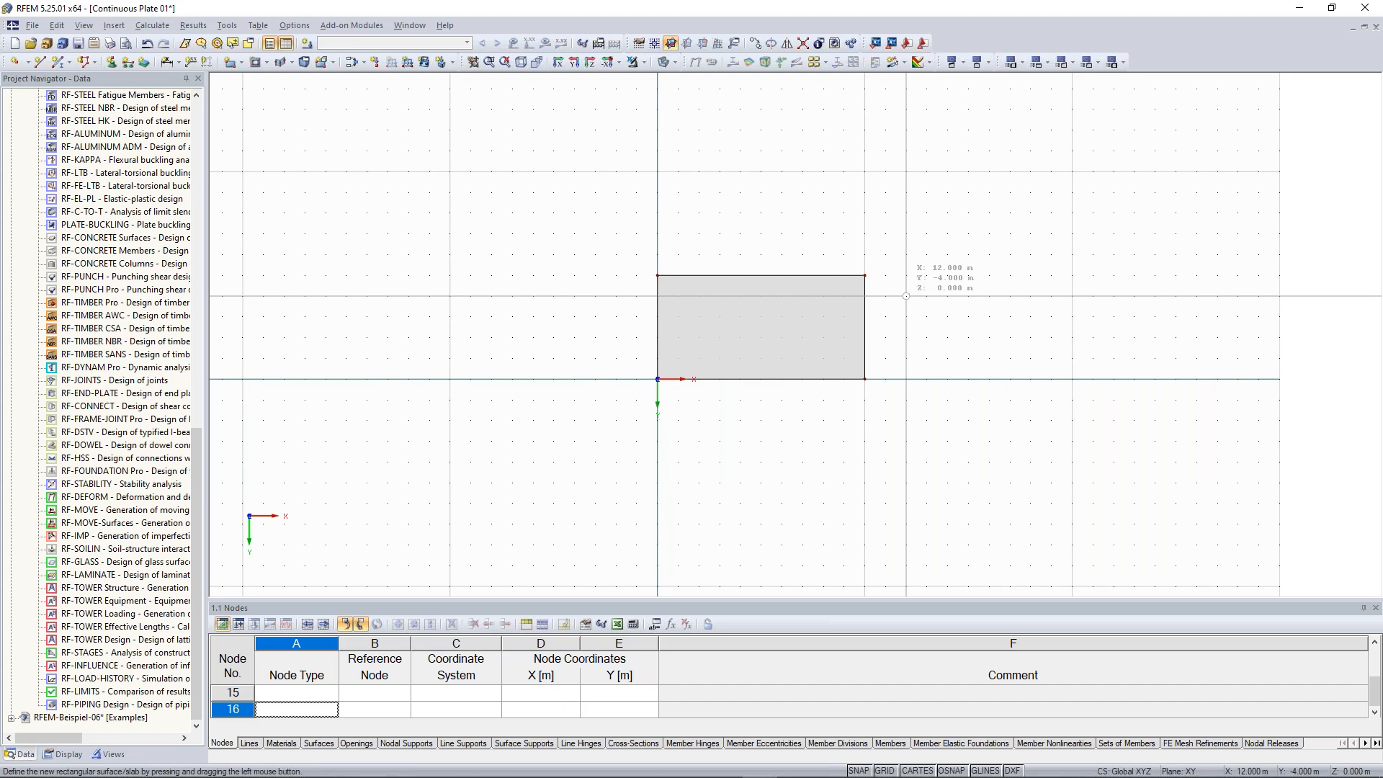
# Draw a second rectangular surface with the same settings from X 0, Y −10 m to X 10, Y −15 m
pyautogui.moveTo(978, 314); pyautogui.dragTo(908, 368, button='middle')
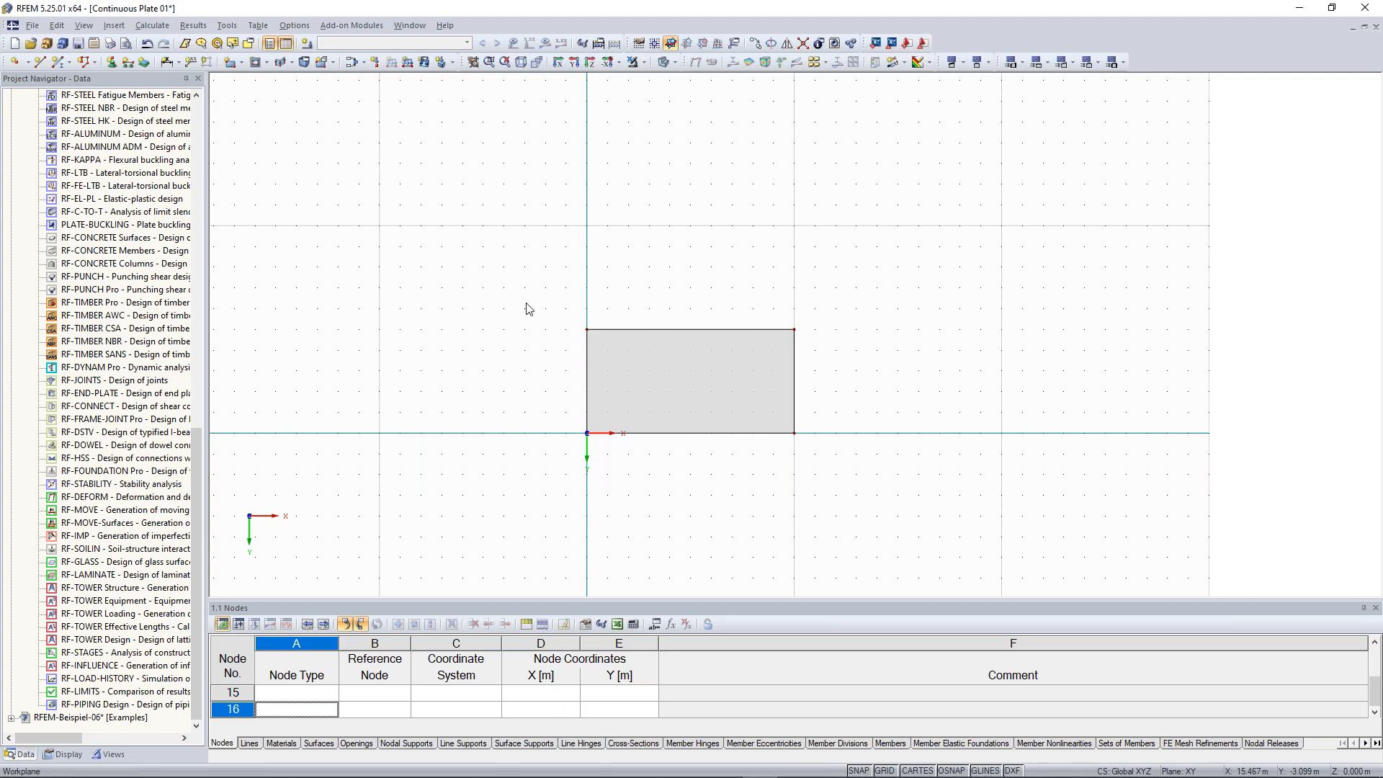
pyautogui.scroll(-1, 528, 309)
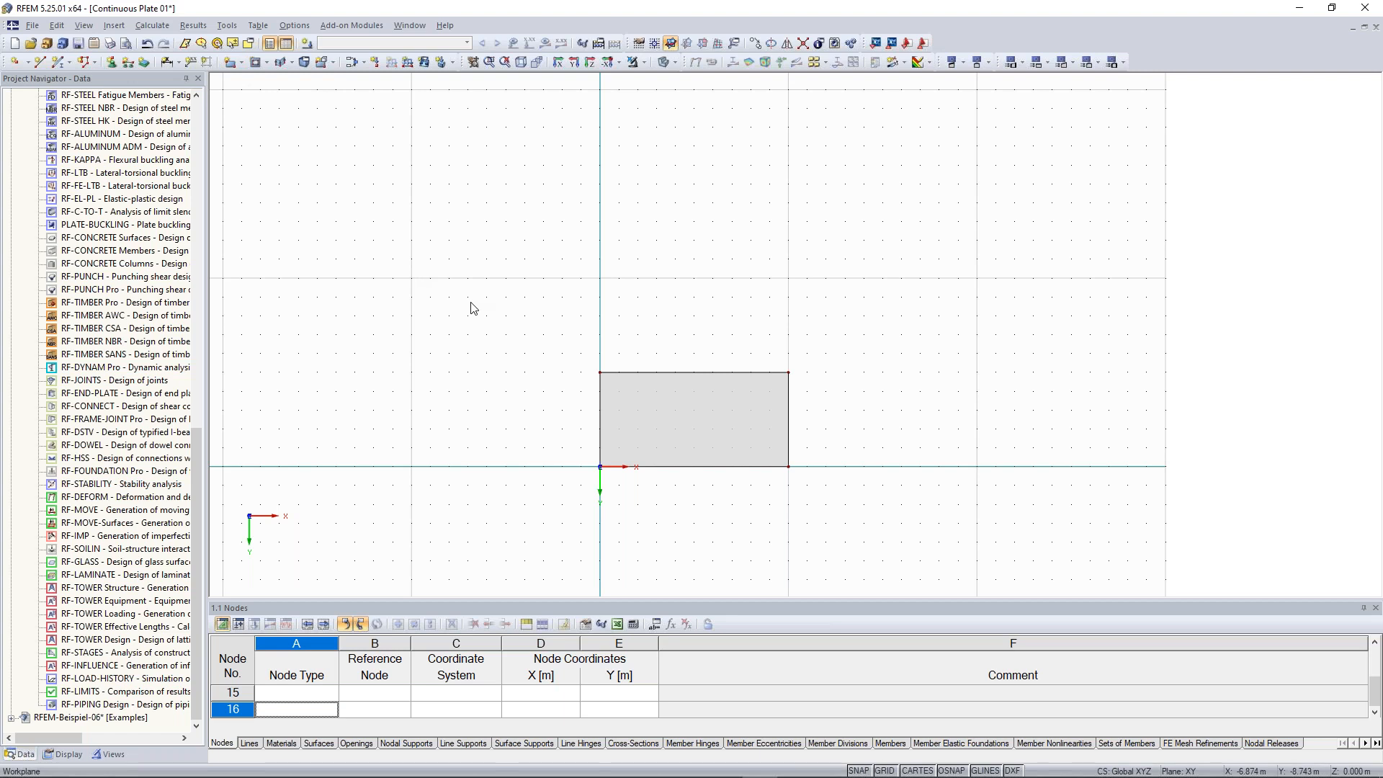
pyautogui.press('Return')
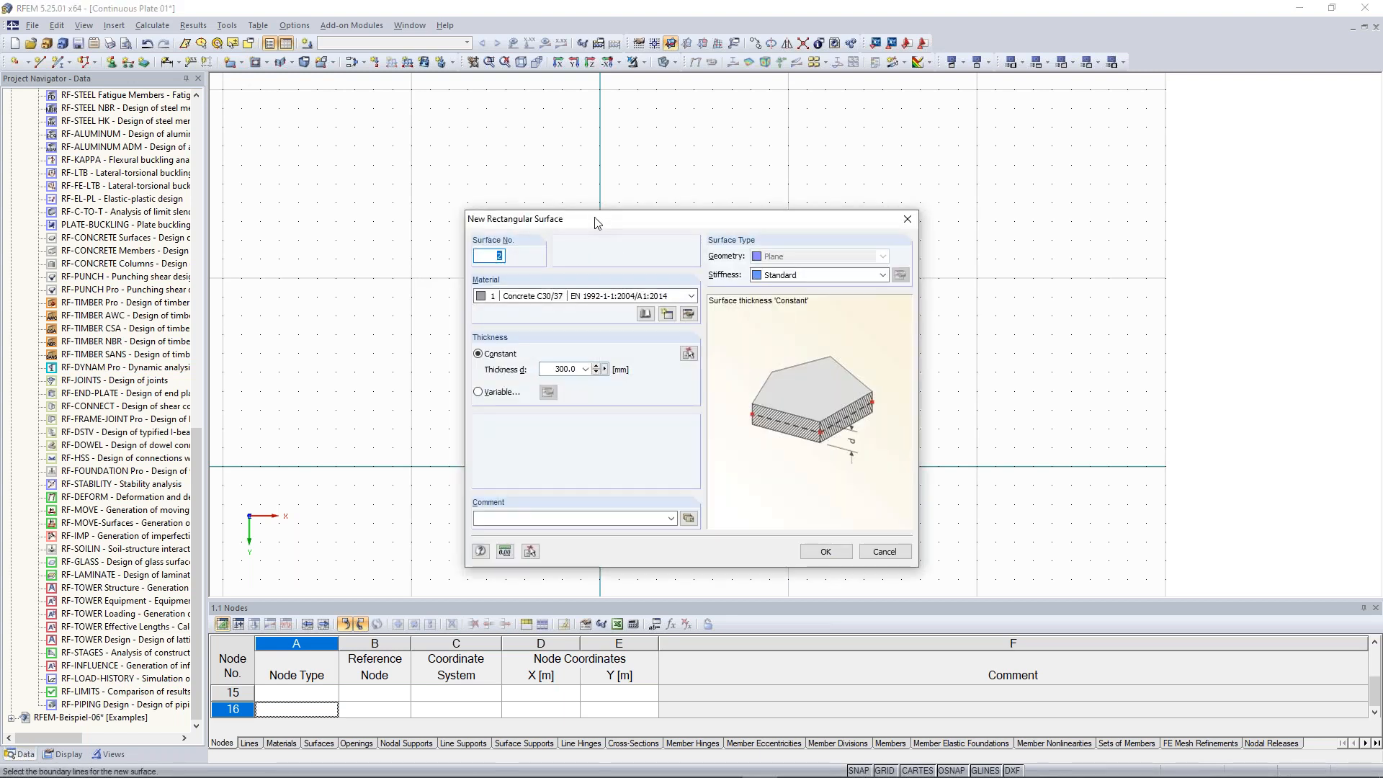
pyautogui.moveTo(592, 217); pyautogui.dragTo(574, 180)
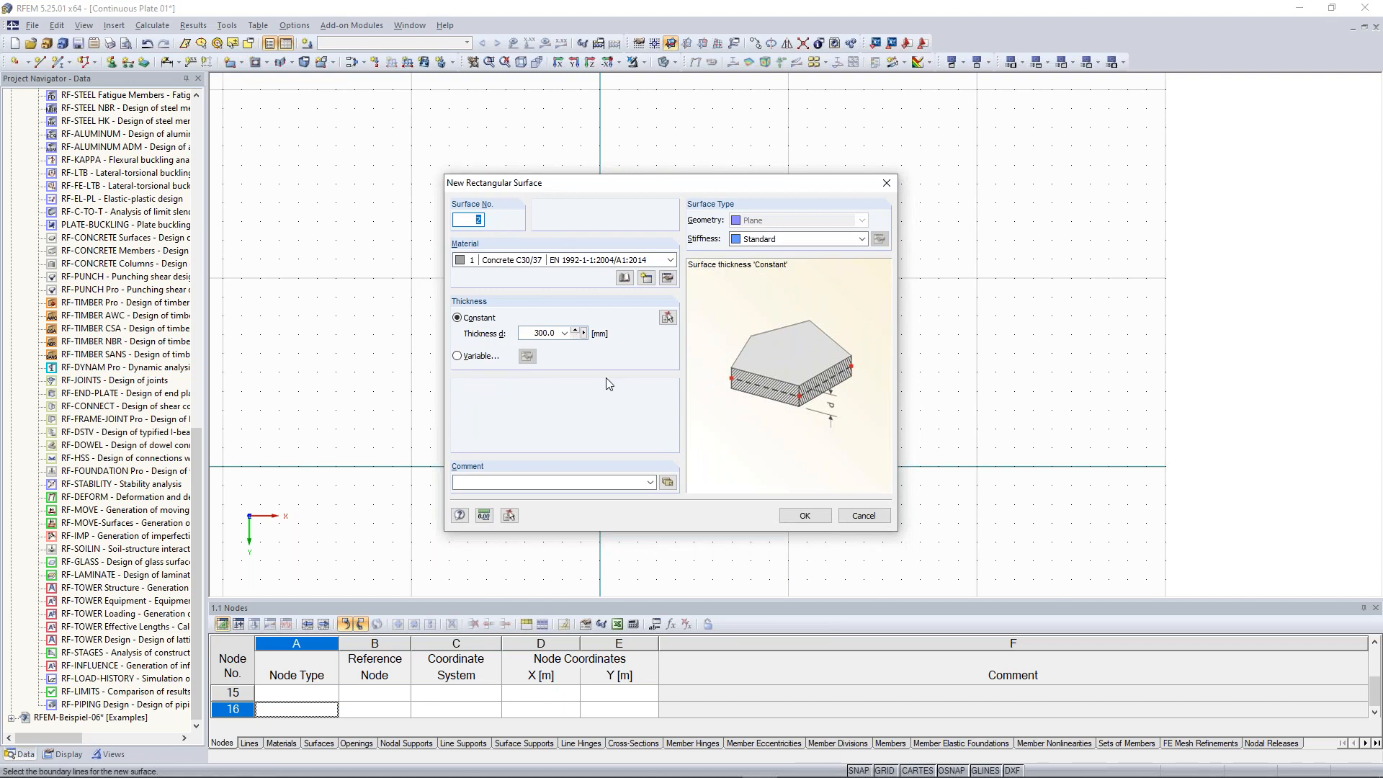
pyautogui.click(806, 515)
pyautogui.moveTo(647, 298); pyautogui.dragTo(638, 353, button='middle')
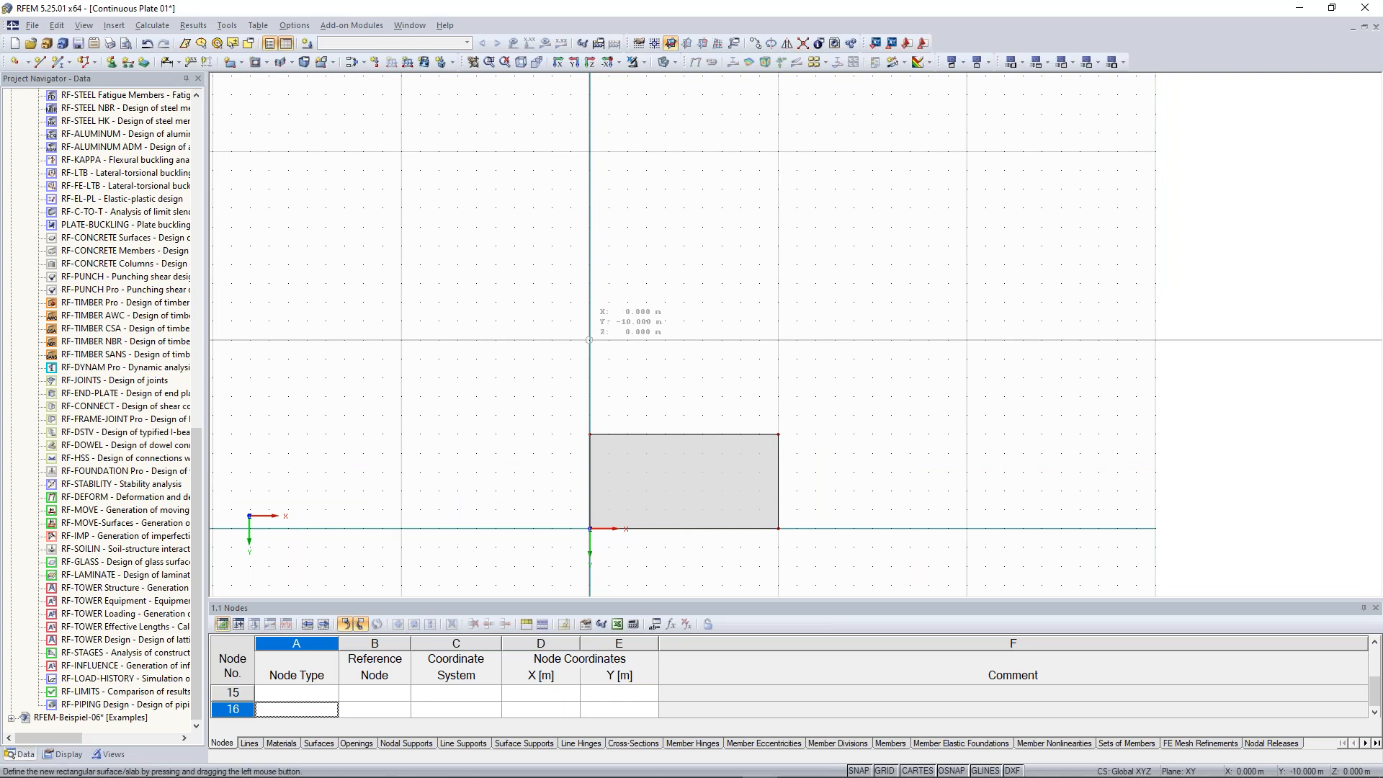
pyautogui.moveTo(589, 339); pyautogui.dragTo(778, 245)
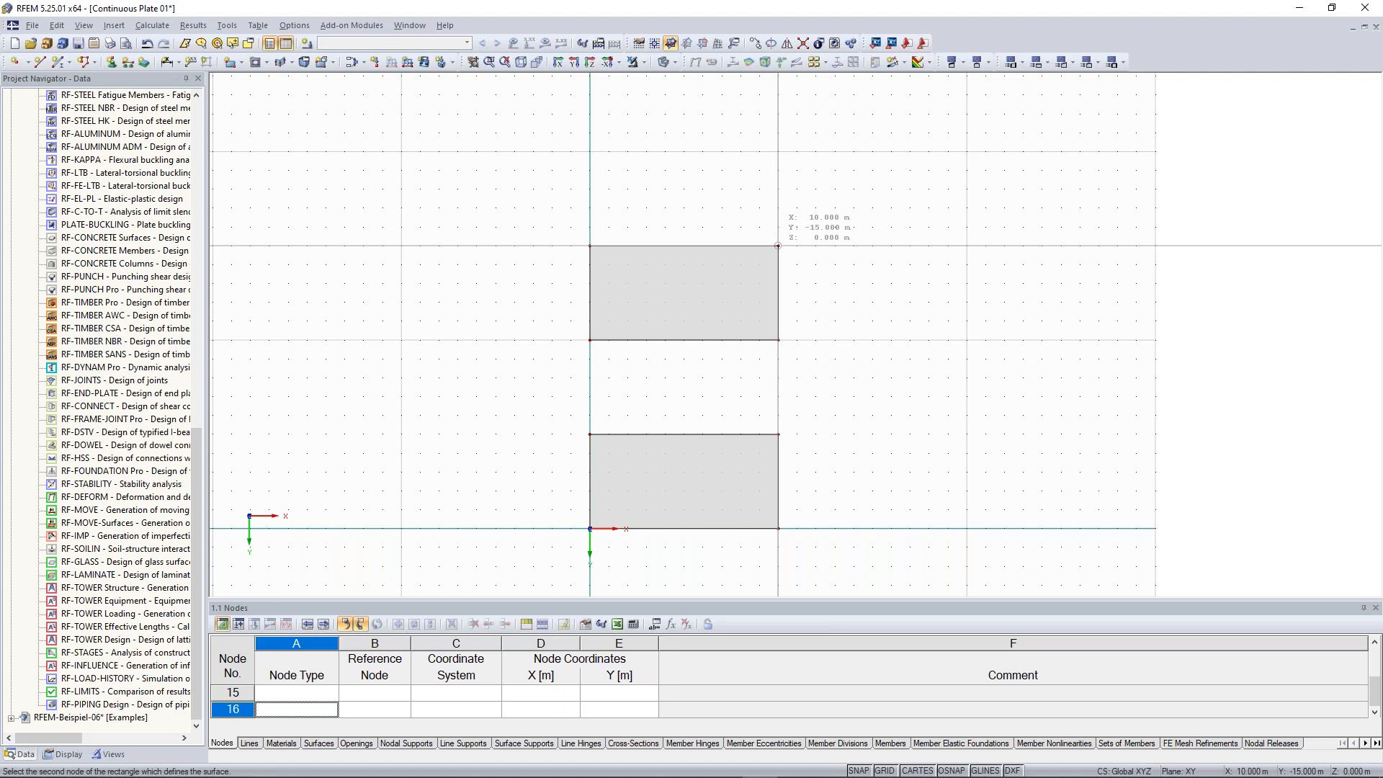
pyautogui.moveTo(589, 152); pyautogui.dragTo(570, 261, button='middle')
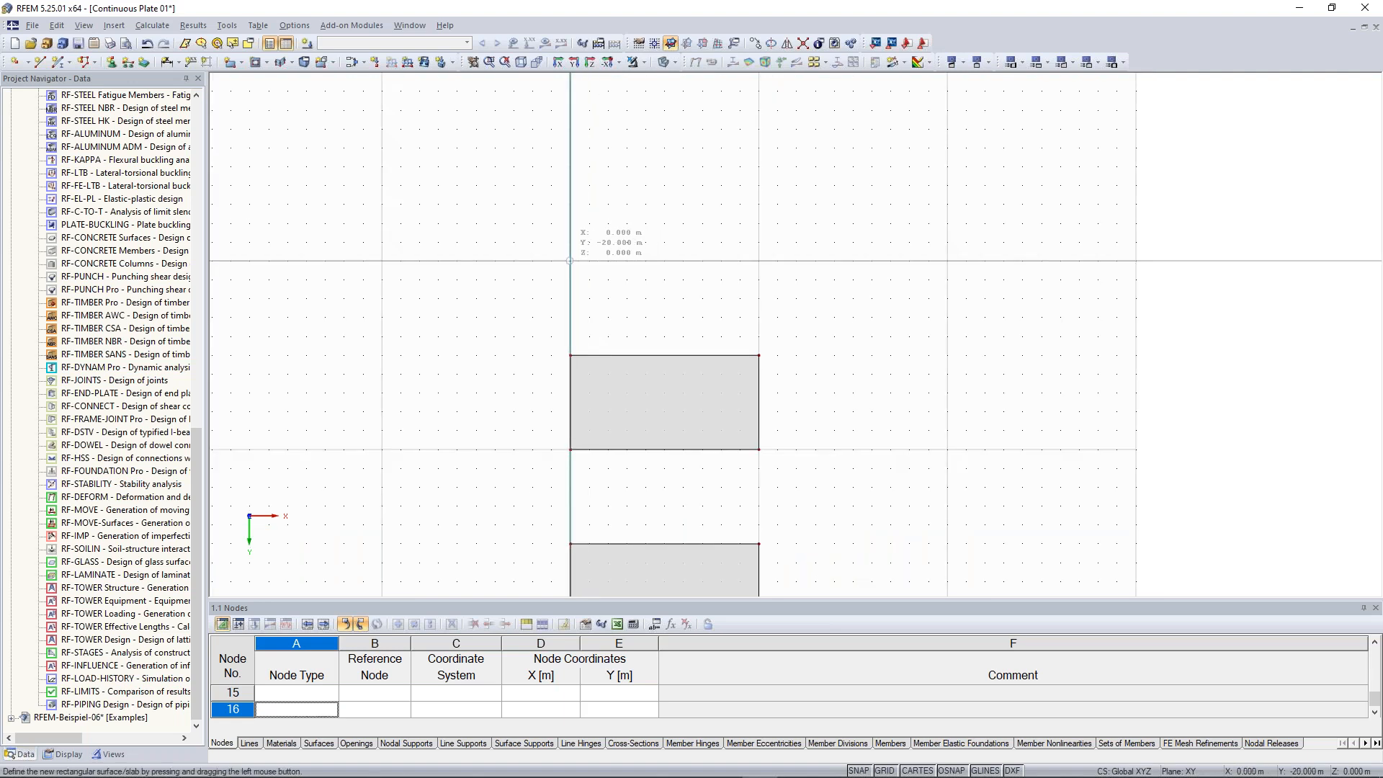
# Draw a third rectangular surface from X 0, Y −20 m to X 10, Y −25 m and leave the tool
pyautogui.moveTo(570, 261); pyautogui.dragTo(758, 166)
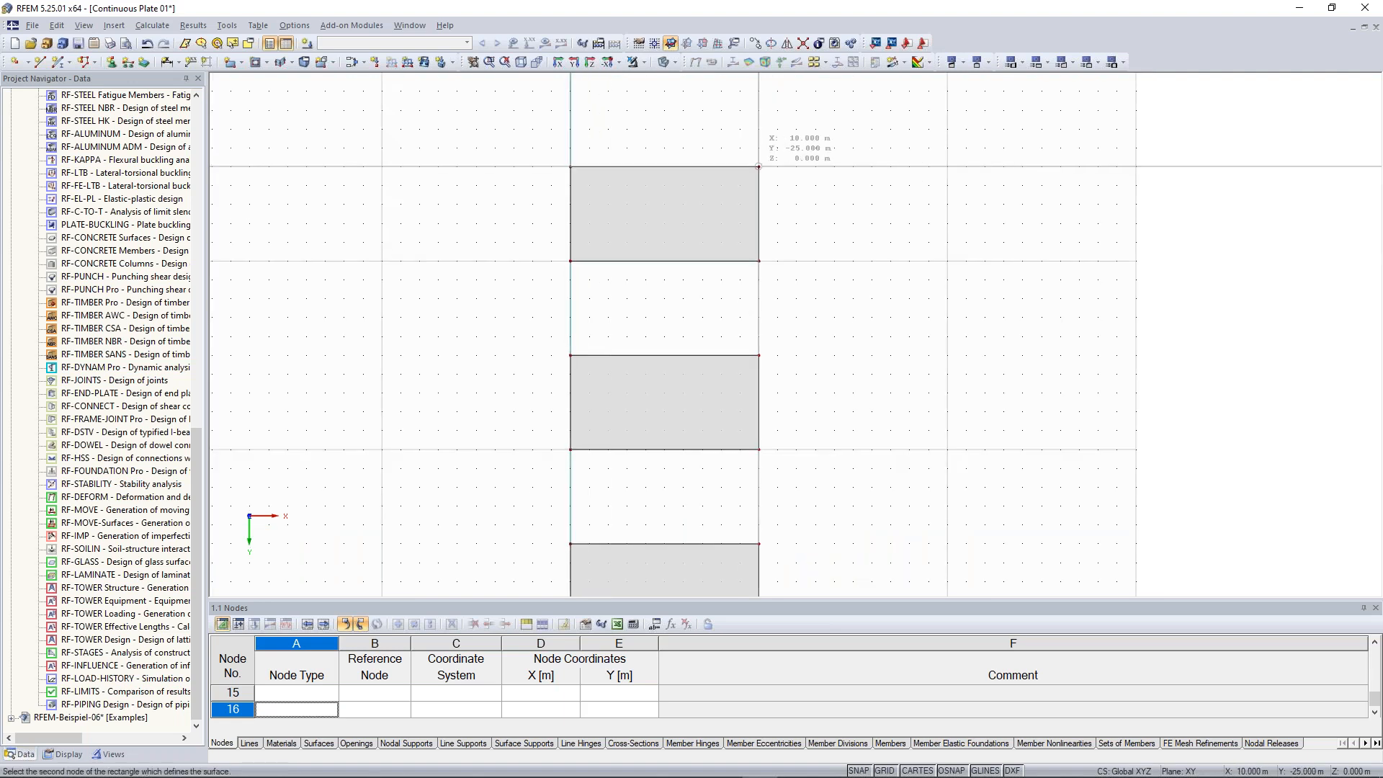
pyautogui.press('Escape')
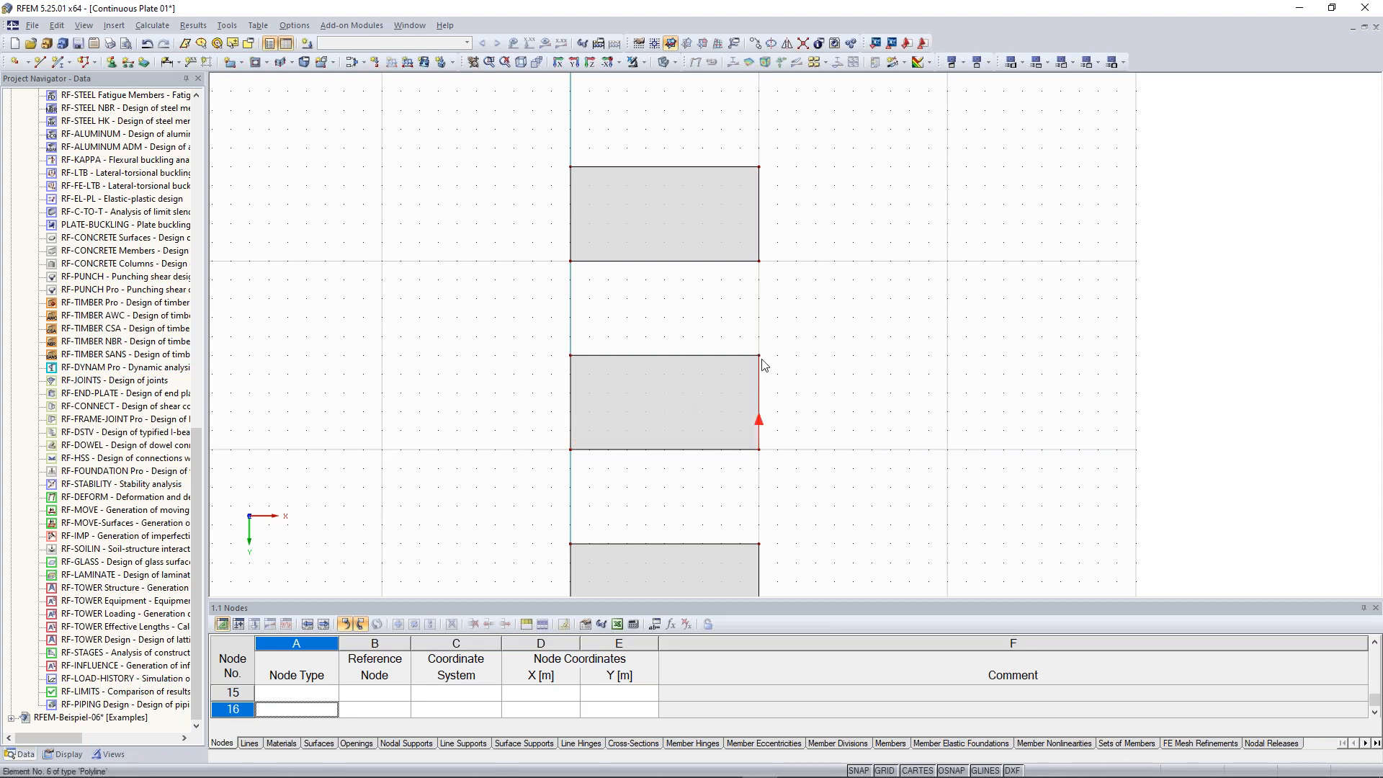
# Select all three plate surfaces and move them about 10 m in the positive Y direction
pyautogui.scroll(-1, 824, 478)
pyautogui.moveTo(840, 498); pyautogui.dragTo(840, 410, button='middle')
pyautogui.scroll(-3, 839, 410)
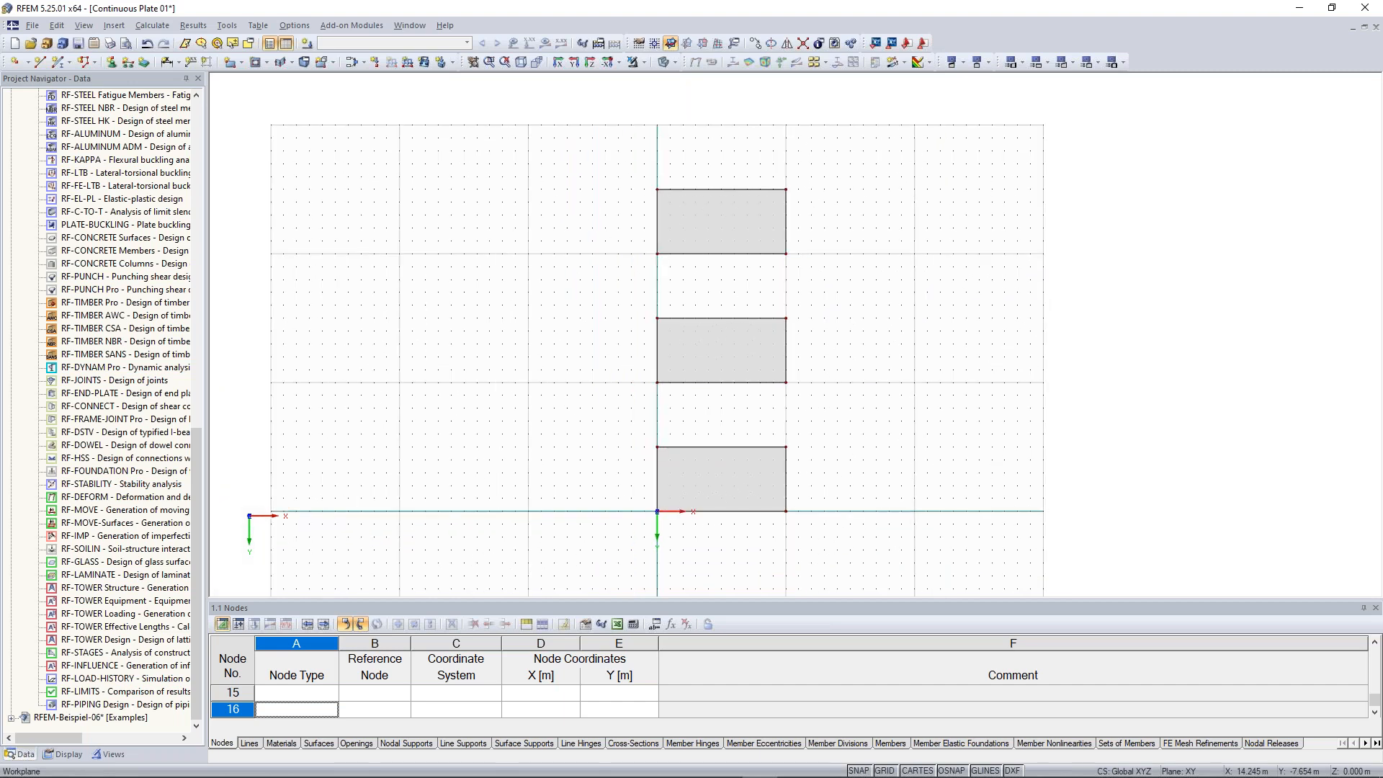
pyautogui.click(724, 232)
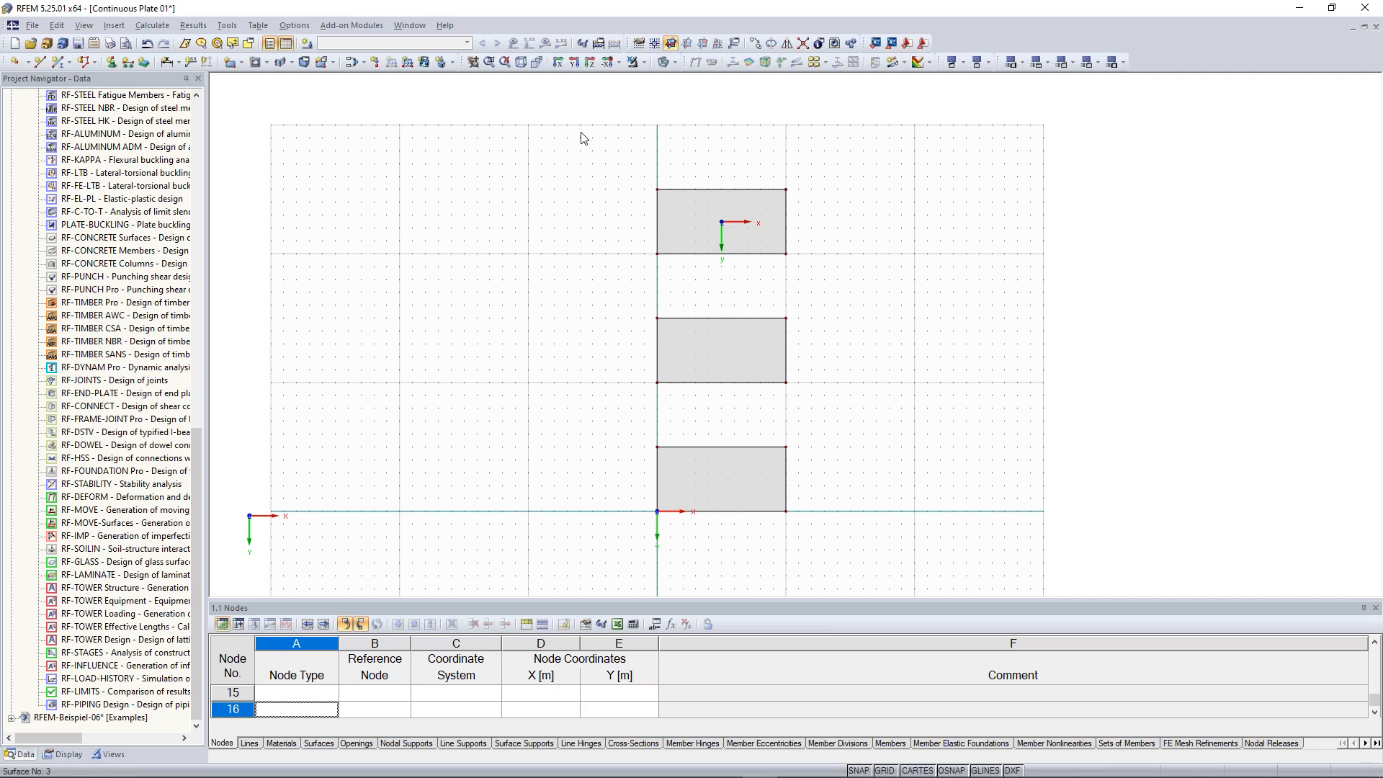
pyautogui.moveTo(687, 397)
pyautogui.mouseDown(button='middle')
pyautogui.moveTo(659, 353)
pyautogui.moveTo(667, 338)
pyautogui.mouseUp(button='middle')
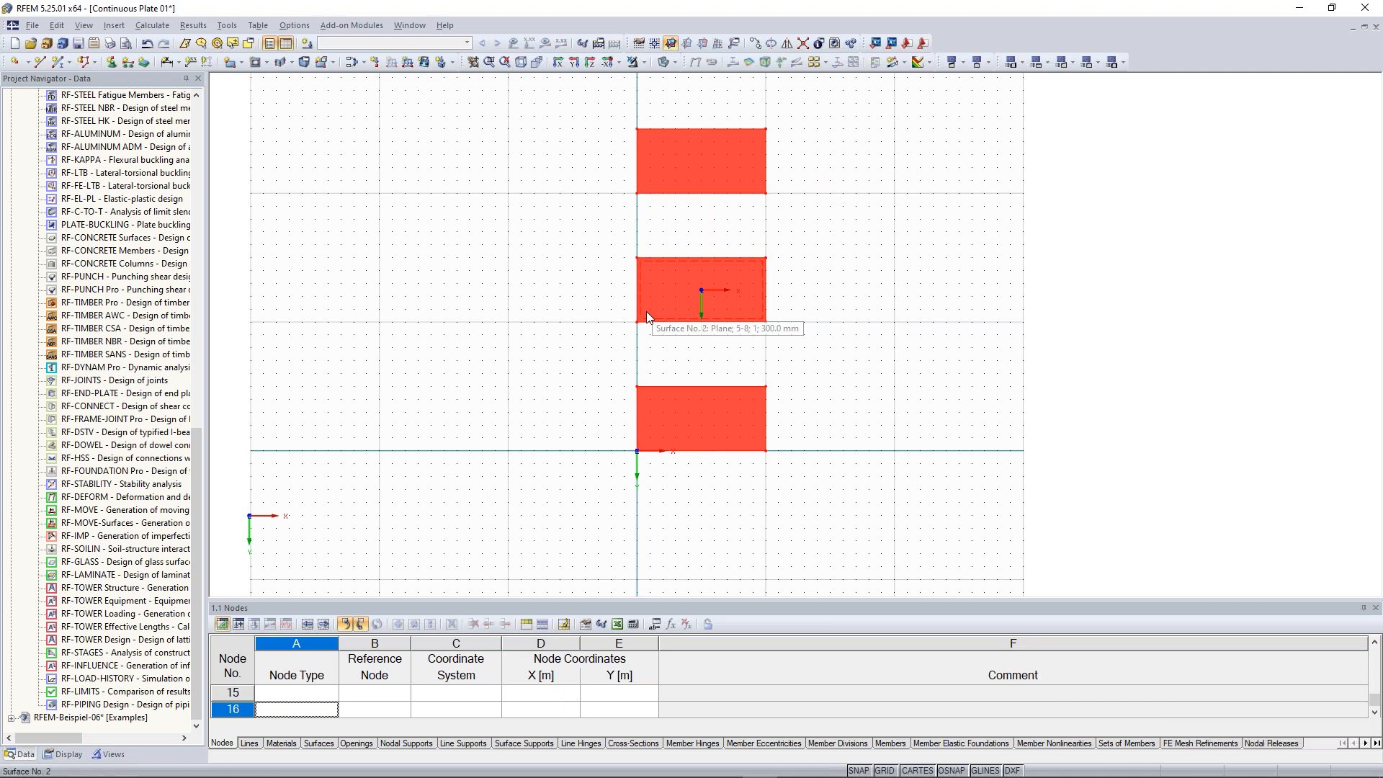
pyautogui.moveTo(647, 313); pyautogui.dragTo(638, 453)
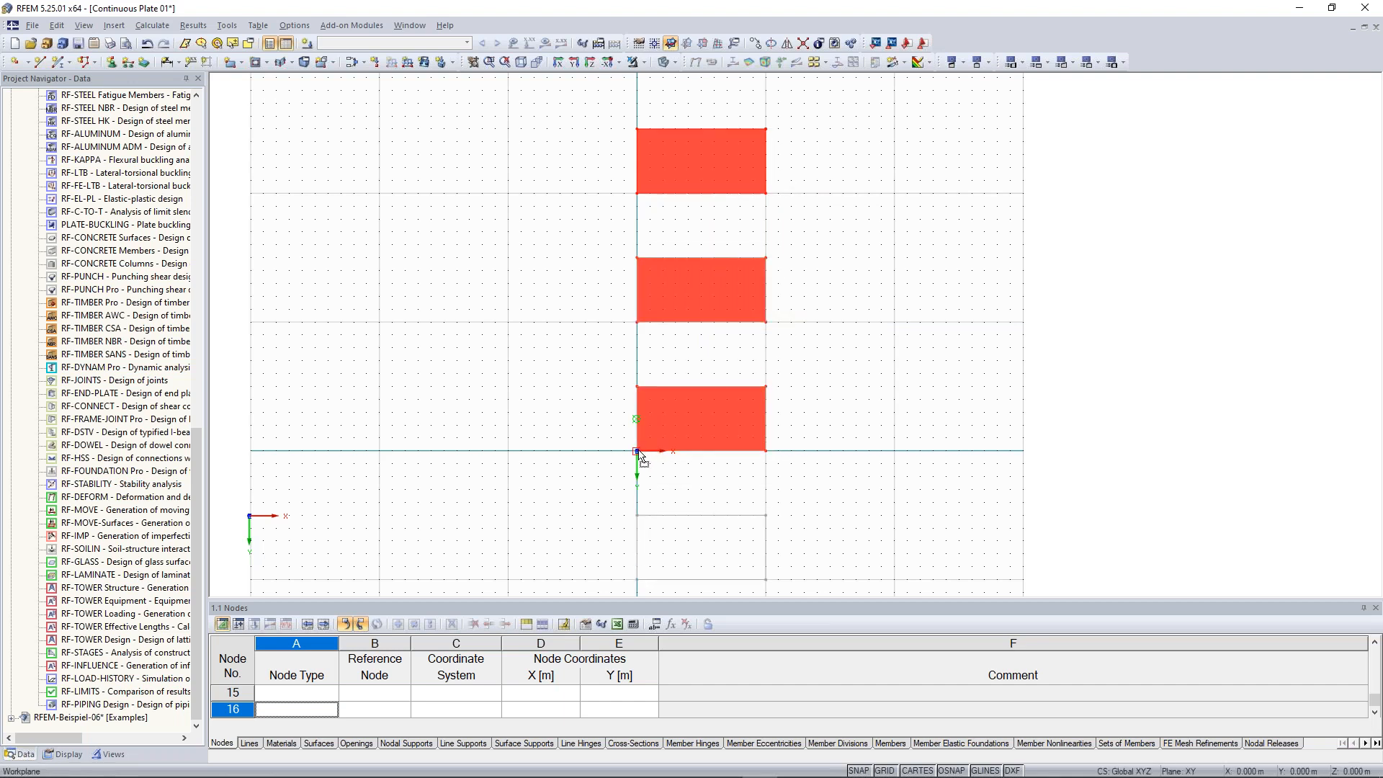
pyautogui.moveTo(638, 452); pyautogui.dragTo(638, 452)
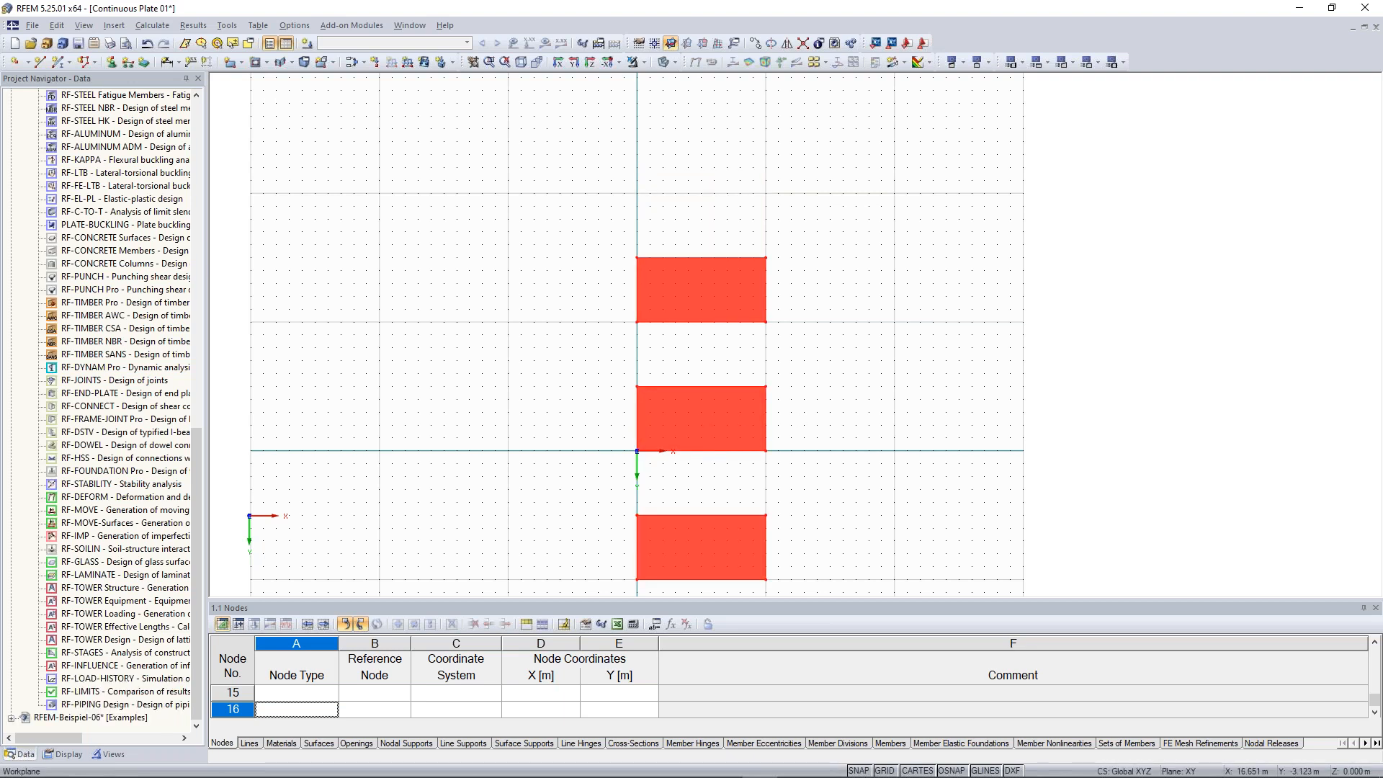
pyautogui.press('Escape')
# Start a new single member and open a new cross-section definition for its start
pyautogui.scroll(-1, 867, 413)
pyautogui.moveTo(862, 414); pyautogui.dragTo(851, 332, button='middle')
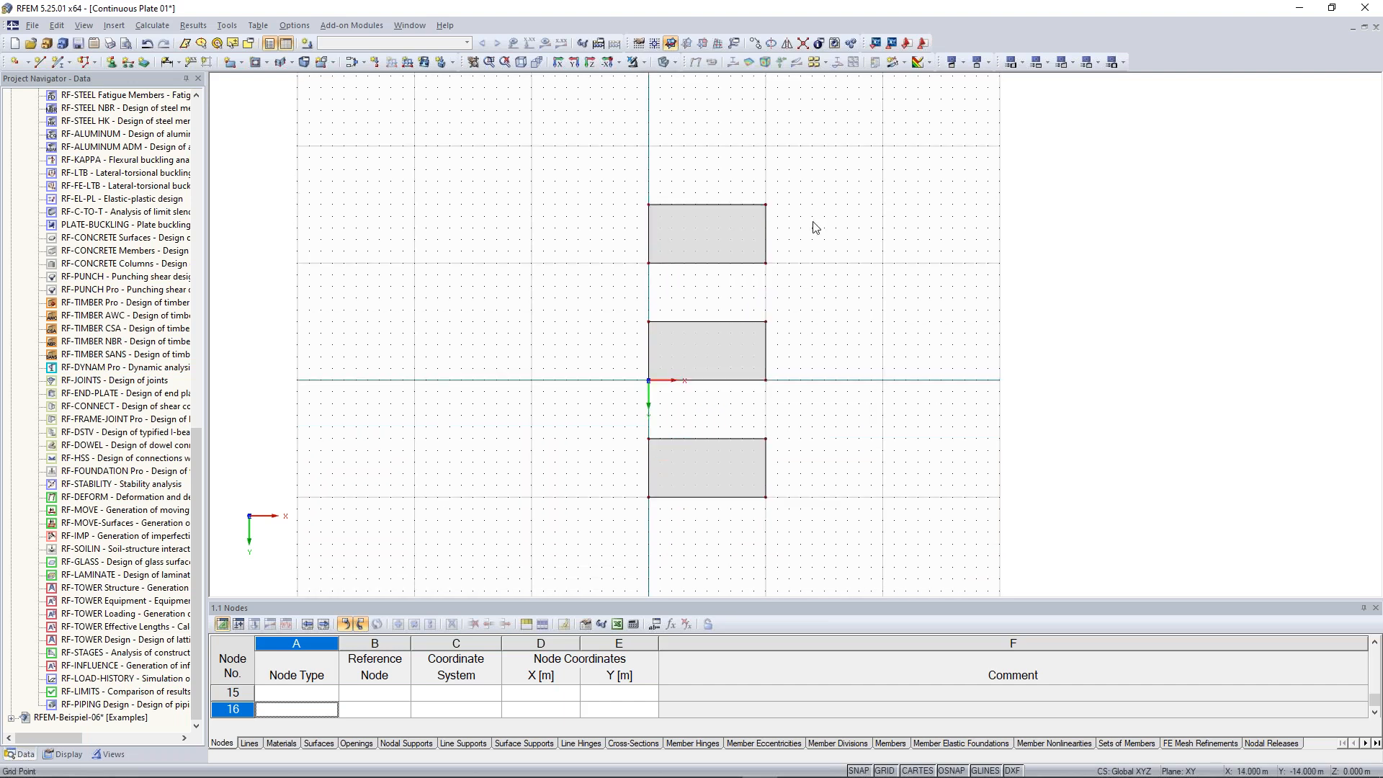
pyautogui.moveTo(825, 254); pyautogui.dragTo(834, 290, button='middle')
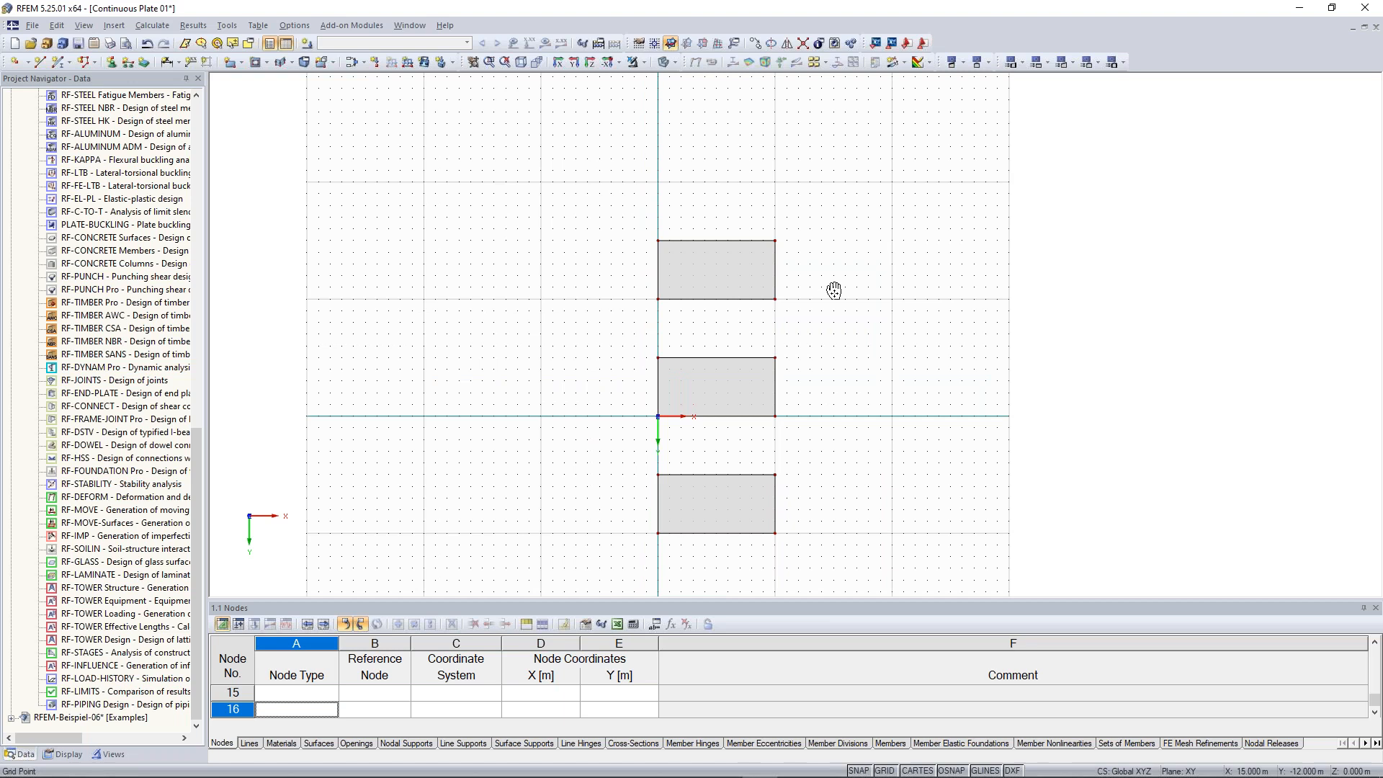
pyautogui.moveTo(834, 290); pyautogui.dragTo(795, 332, button='middle')
pyautogui.scroll(1, 639, 226)
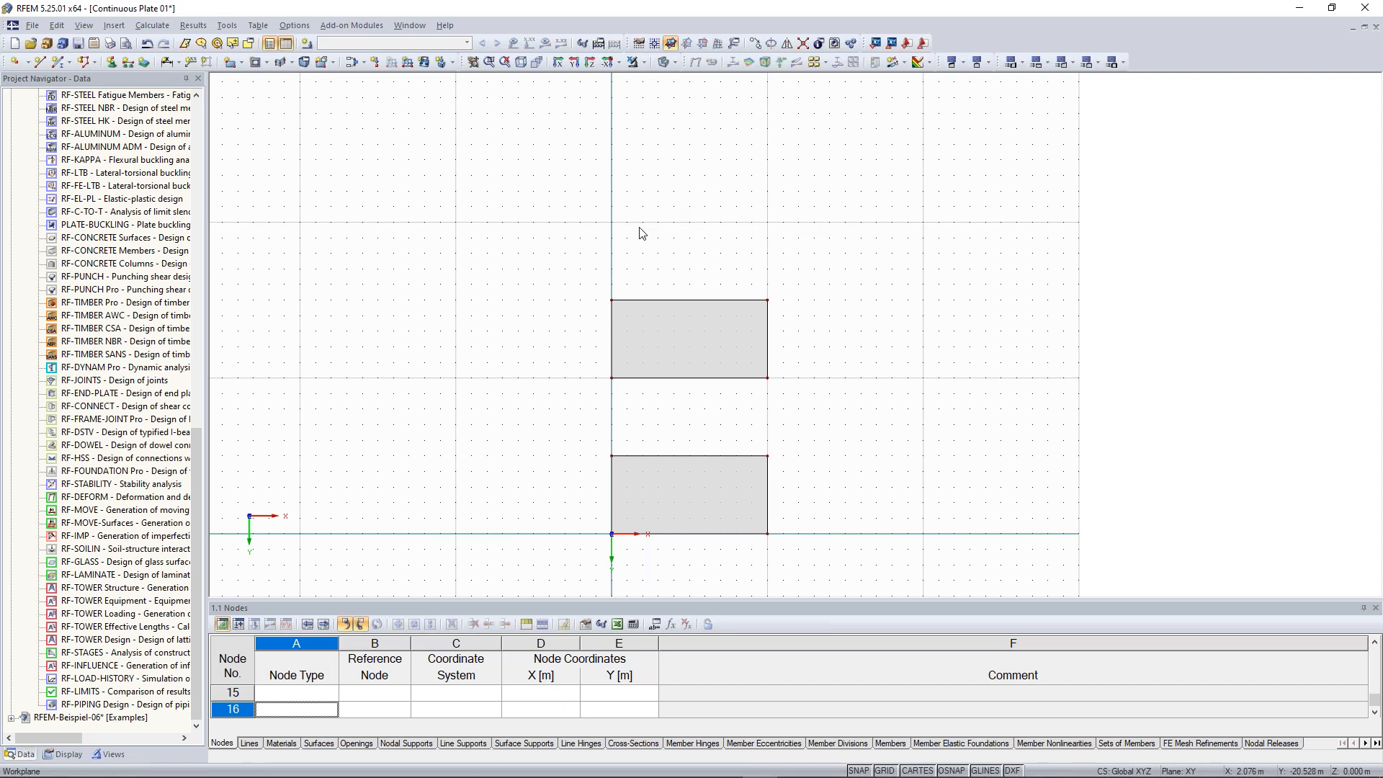
pyautogui.click(58, 68)
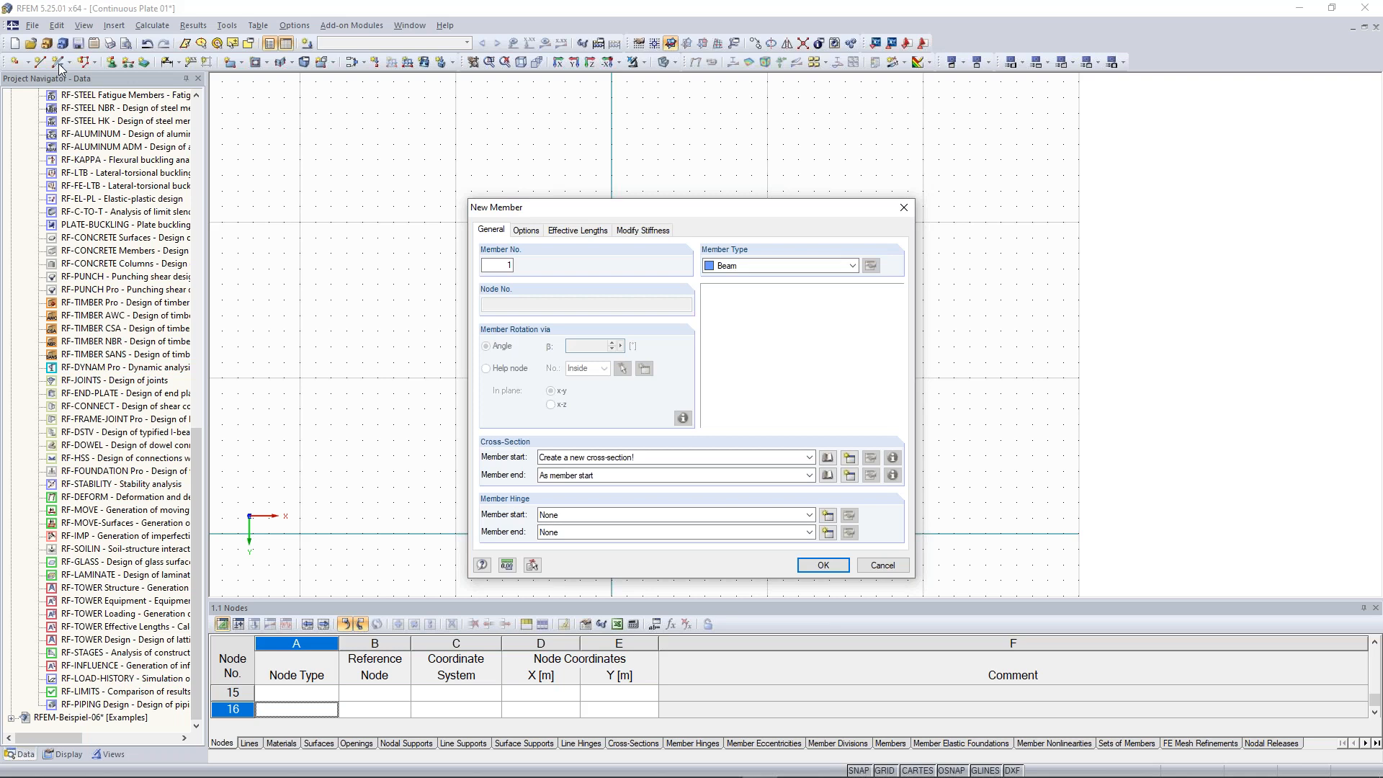
pyautogui.click(851, 461)
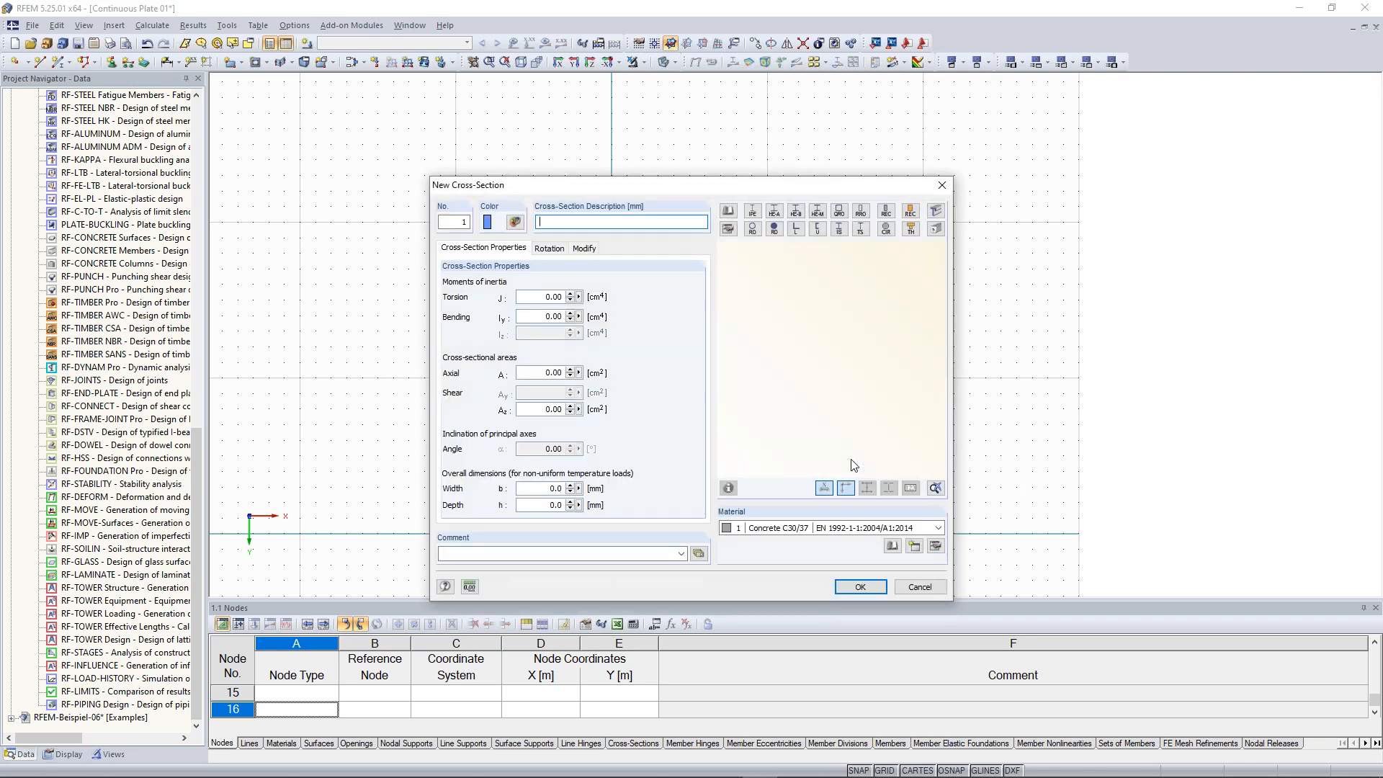
# Define a solid rectangular cross-section with b 1000 mm and h 300 mm in Concrete C30/37
pyautogui.click(887, 214)
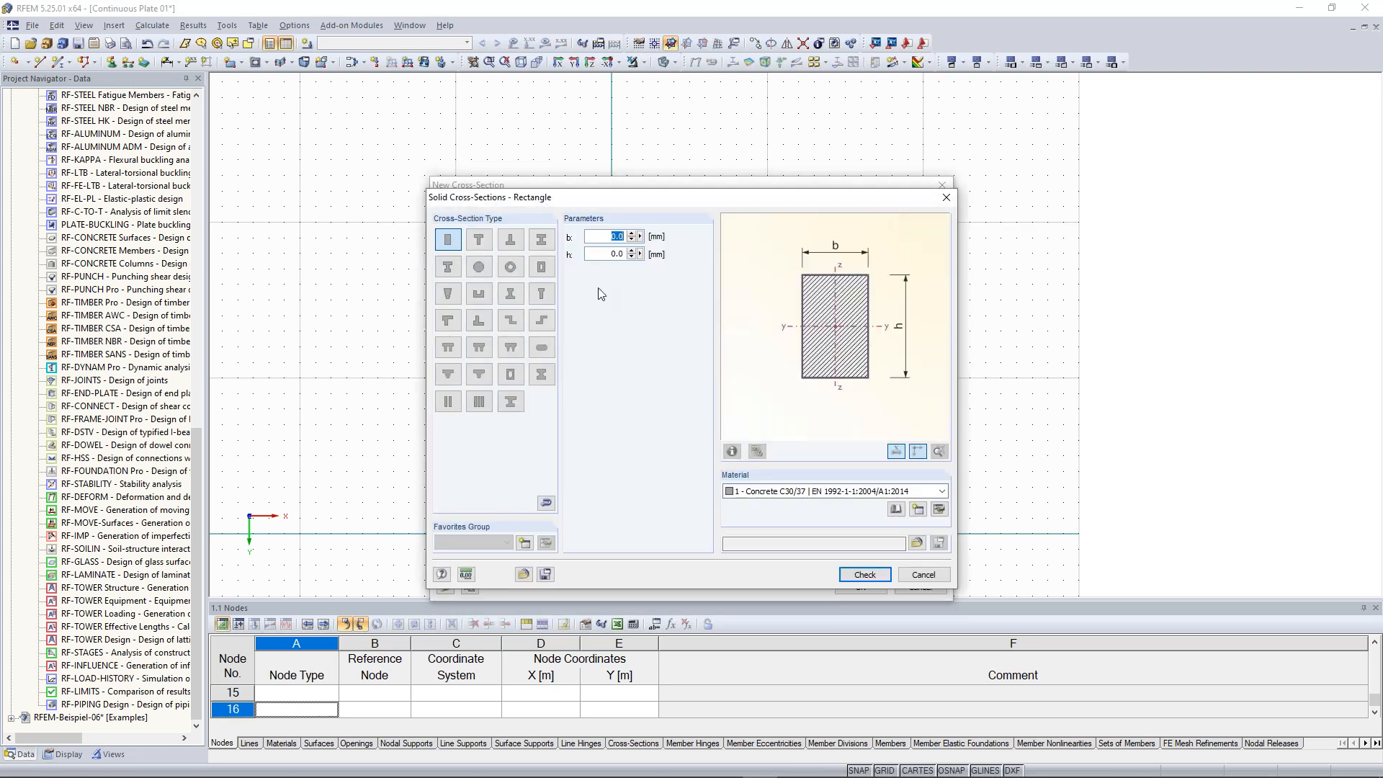
pyautogui.click(604, 238)
pyautogui.moveTo(604, 237); pyautogui.dragTo(639, 238)
pyautogui.write('1000')
pyautogui.press('Tab')
pyautogui.write('3')
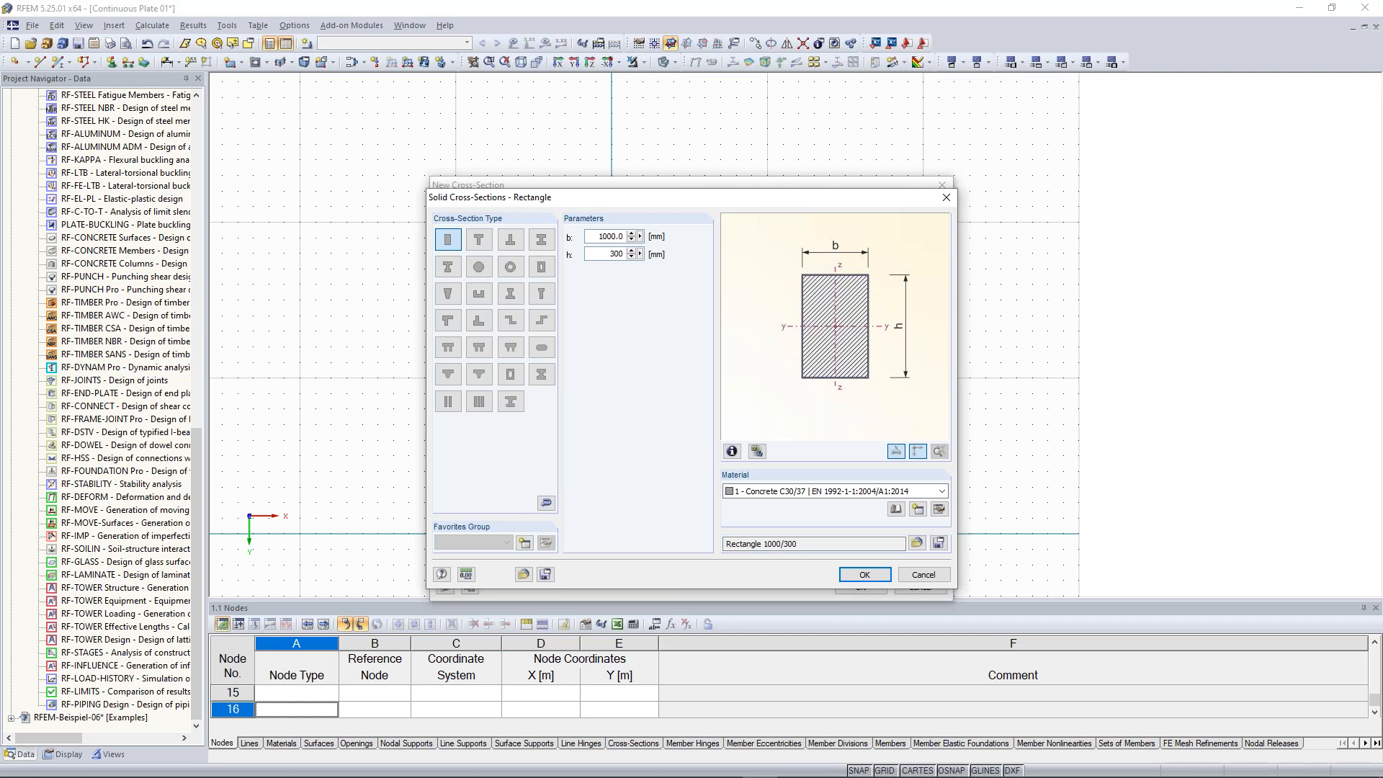
pyautogui.write('00')
pyautogui.click(769, 492)
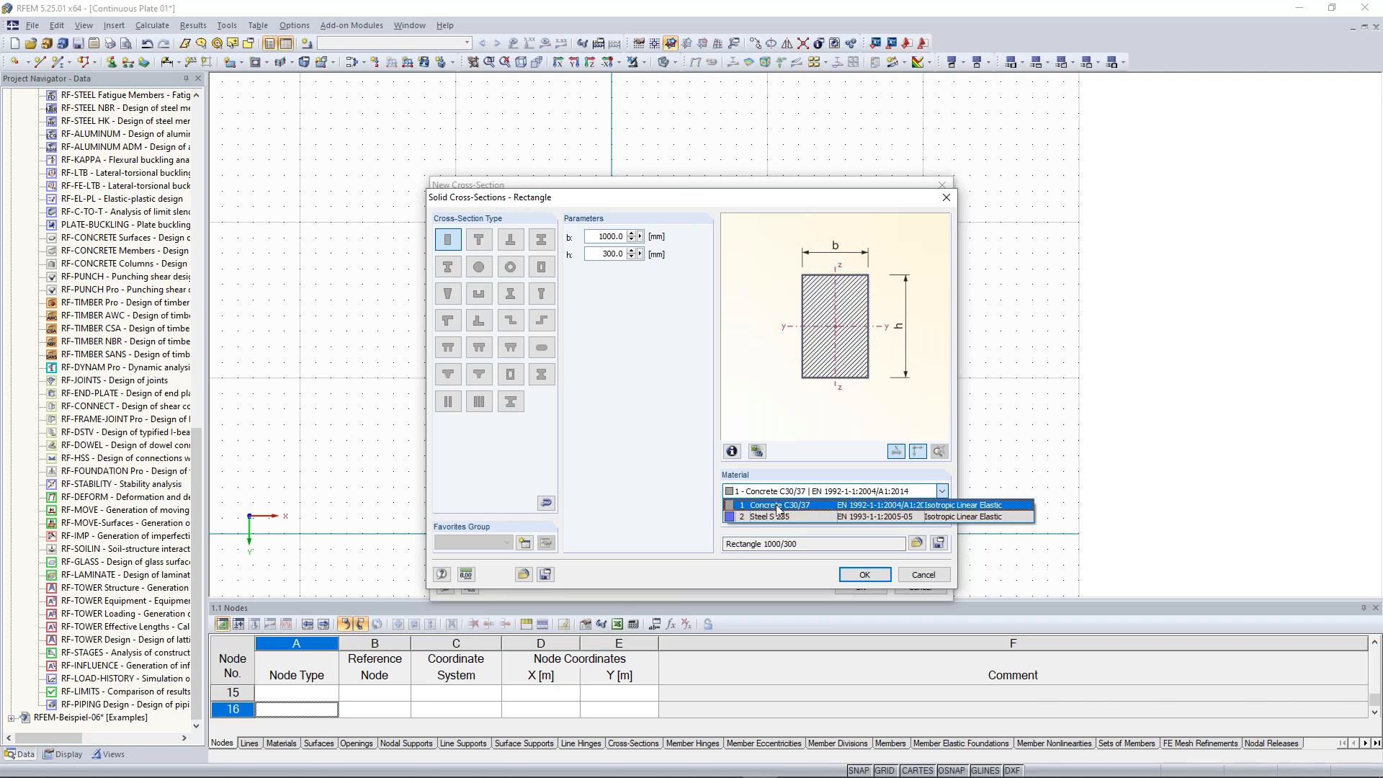
pyautogui.click(777, 508)
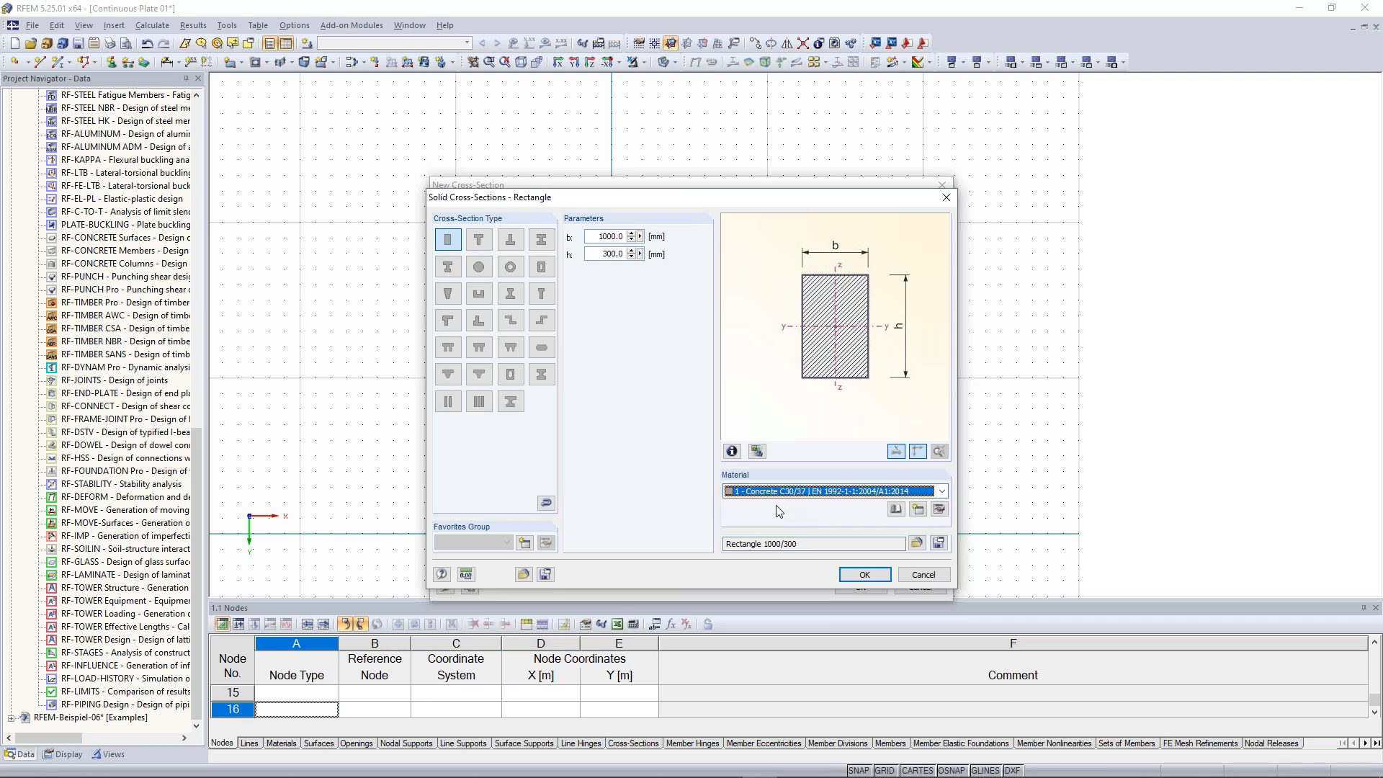
pyautogui.click(862, 576)
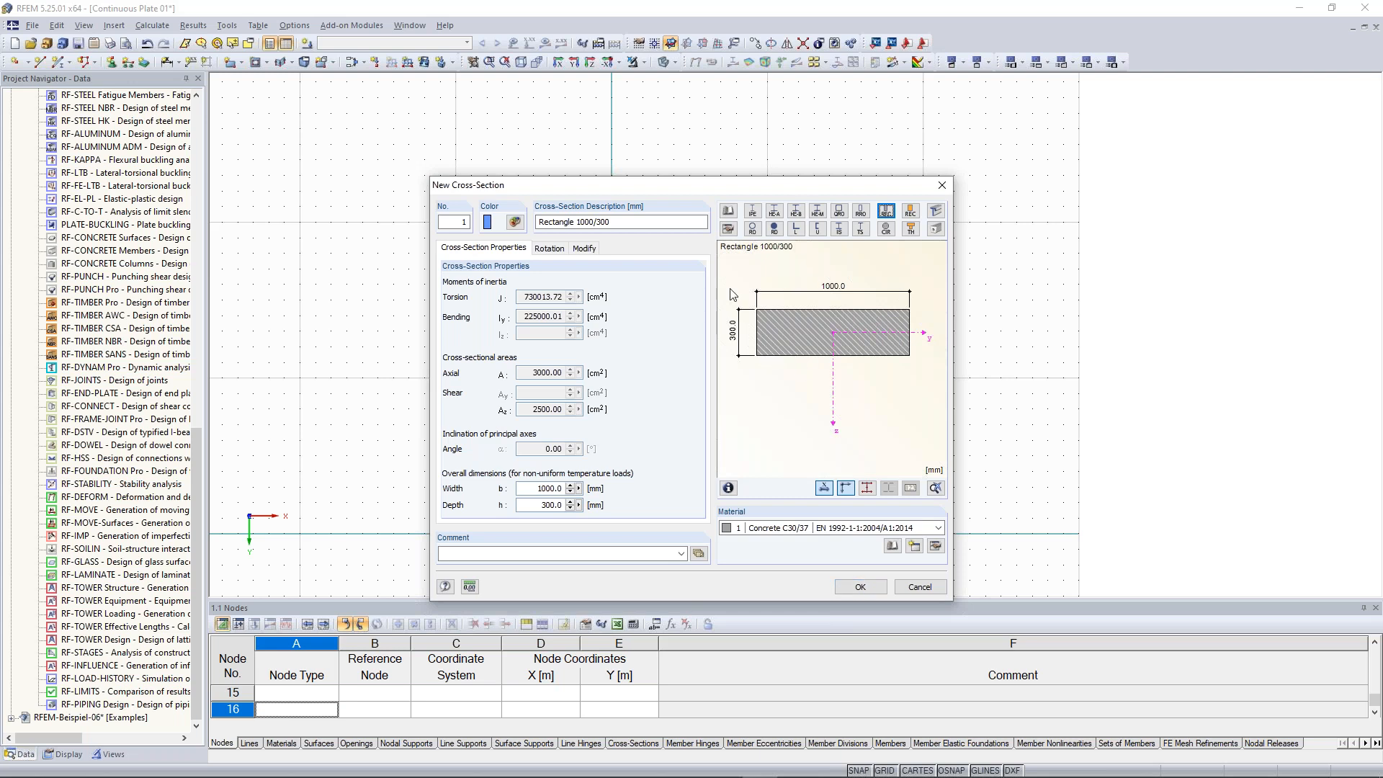
# Examine the computed properties of the Rectangle 1000/300 cross-section, such as torsion and bending constants
pyautogui.click(626, 221)
pyautogui.moveTo(616, 221); pyautogui.dragTo(542, 221)
pyautogui.click(626, 223)
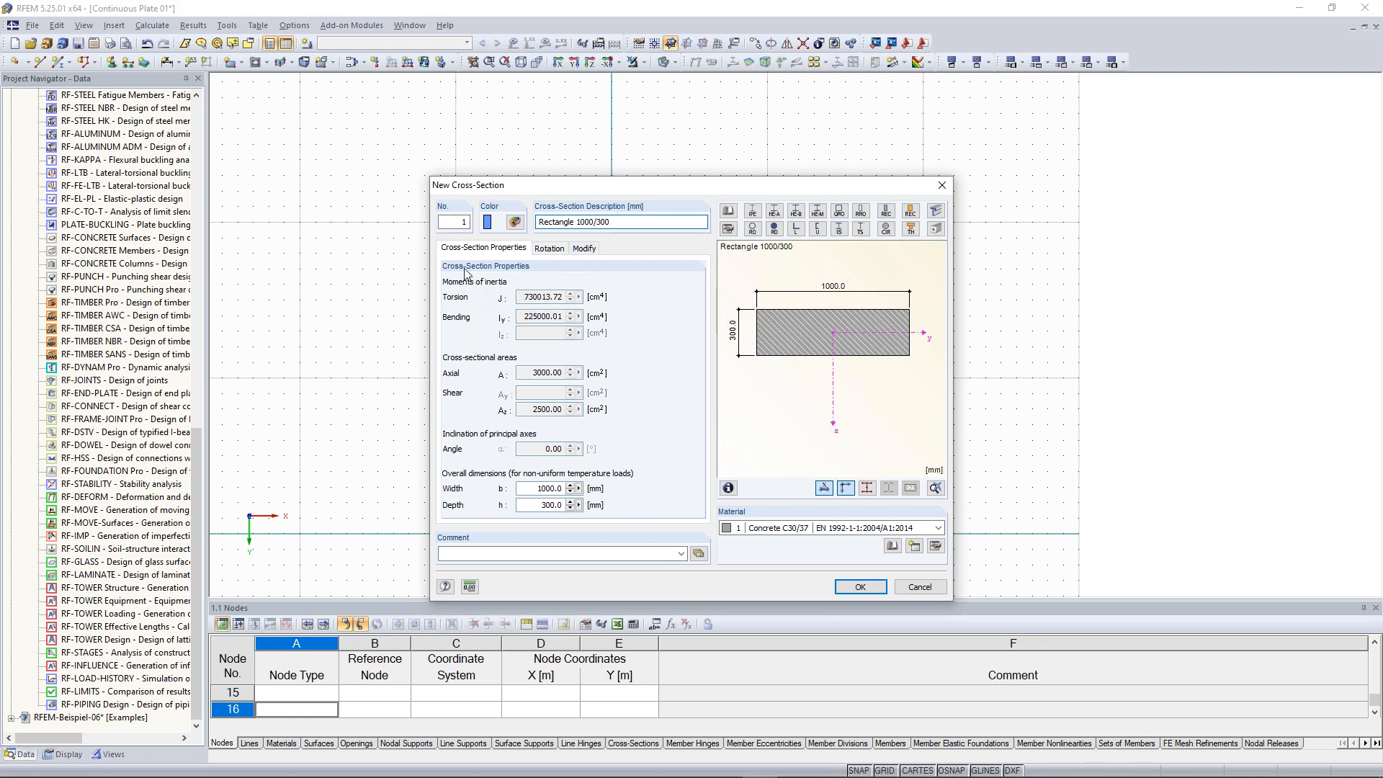
pyautogui.doubleClick(520, 298)
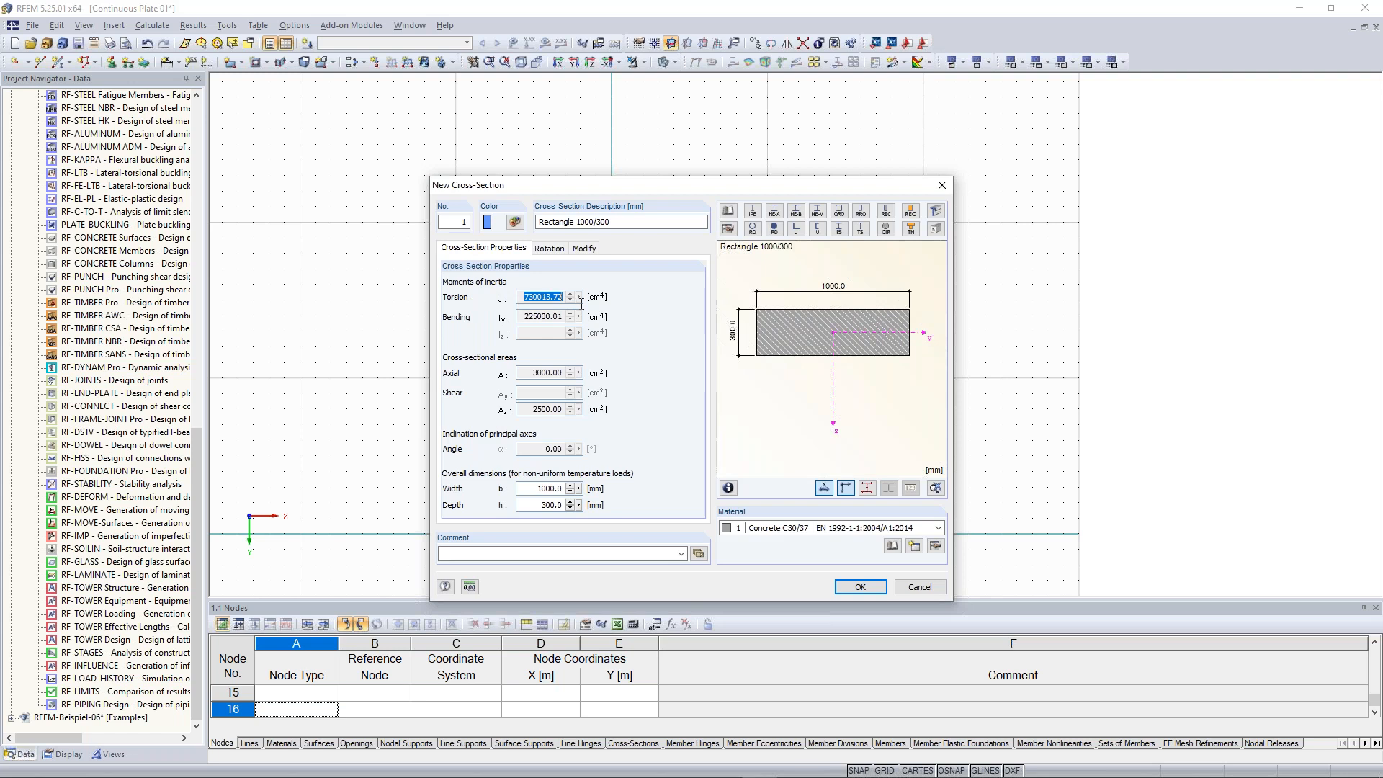
pyautogui.doubleClick(520, 317)
pyautogui.click(522, 297)
pyautogui.doubleClick(526, 297)
pyautogui.doubleClick(525, 317)
pyautogui.click(546, 297)
pyautogui.moveTo(531, 373); pyautogui.dragTo(567, 411)
# Confirm the cross-section and member settings, then draw a beam member from X 0, Y −20 m to X 10, Y −20 m
pyautogui.click(865, 587)
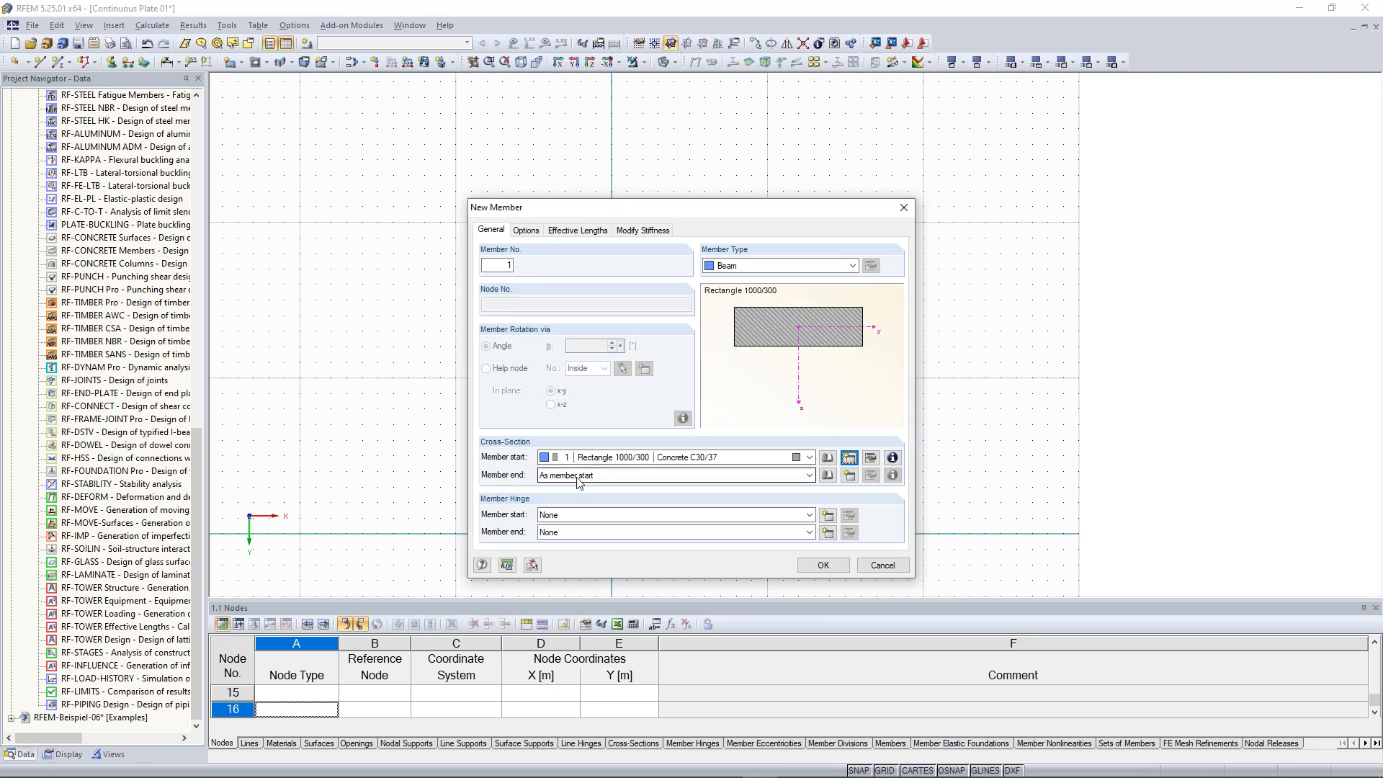
pyautogui.click(823, 566)
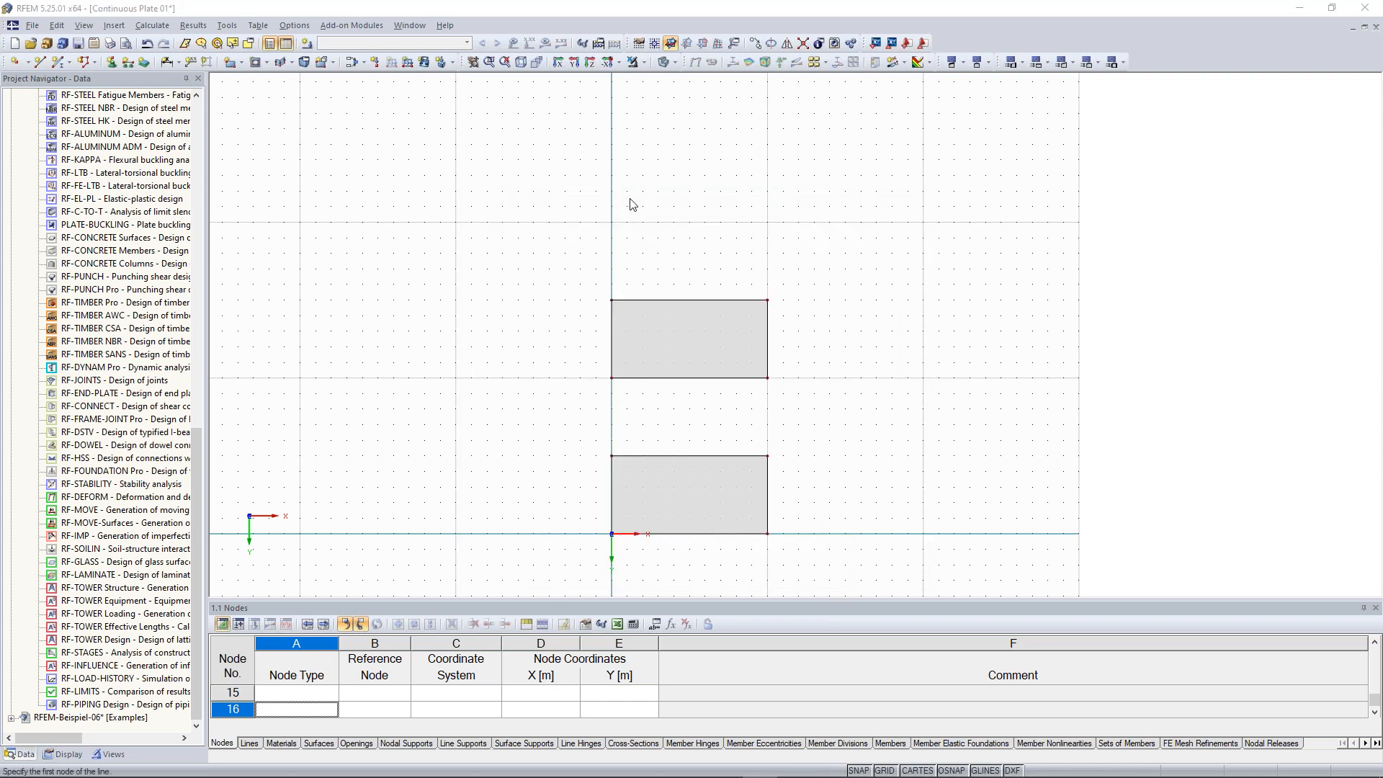
pyautogui.scroll(1, 630, 193)
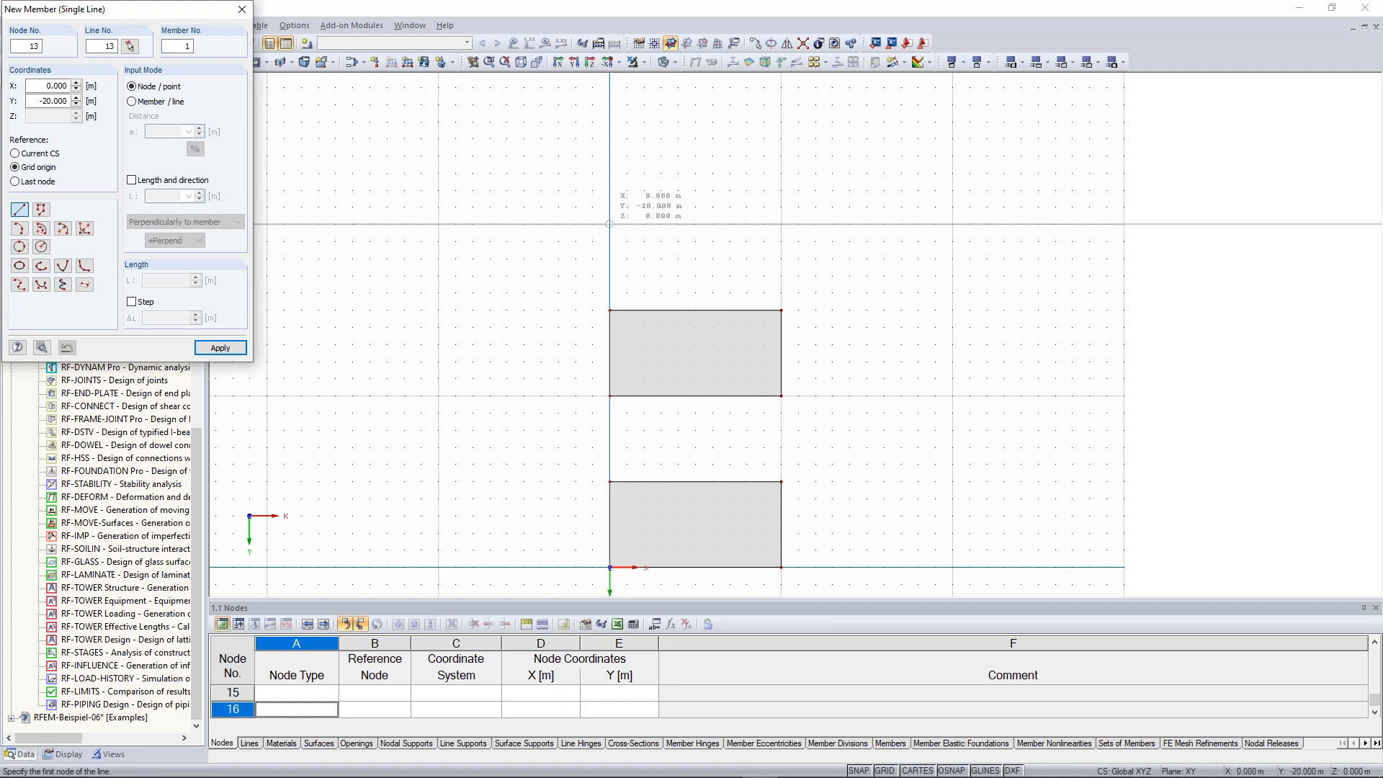
pyautogui.click(609, 224)
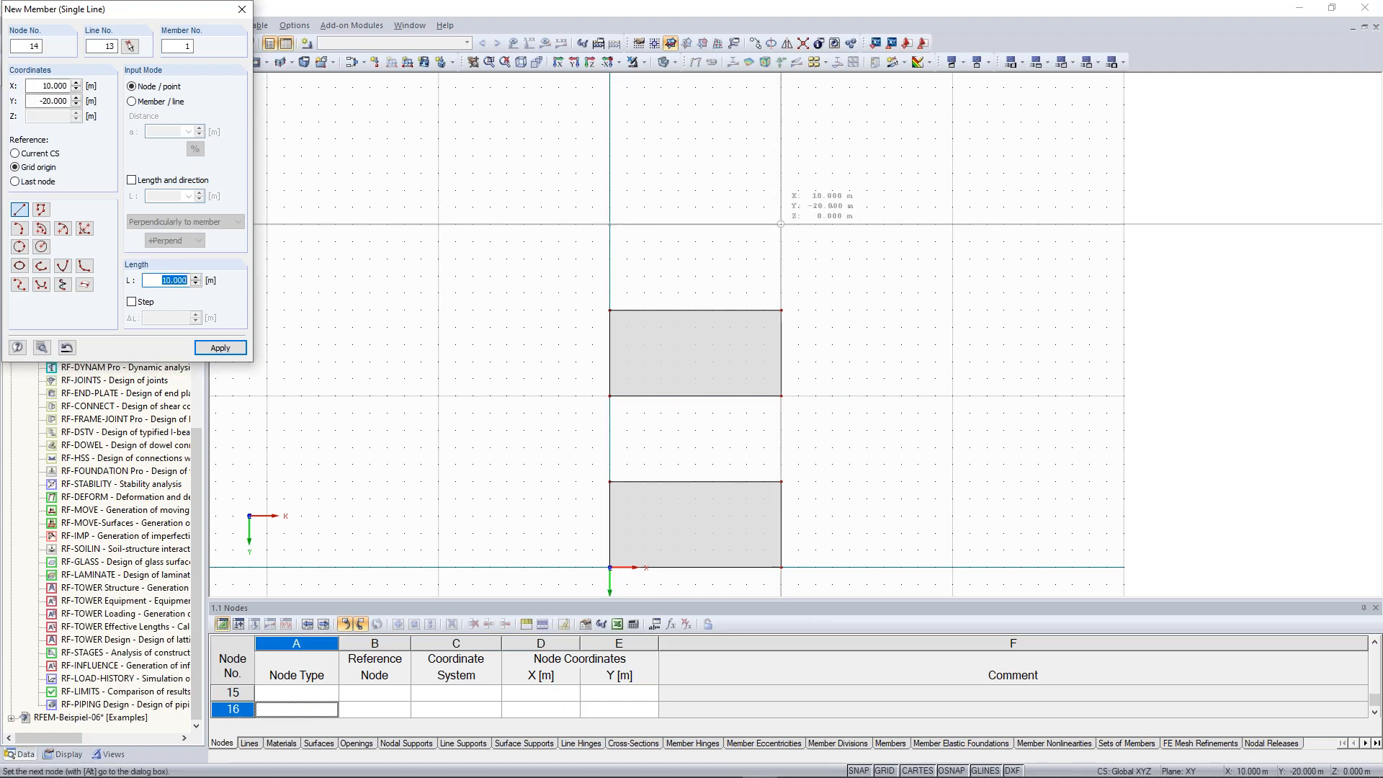
pyautogui.click(780, 224)
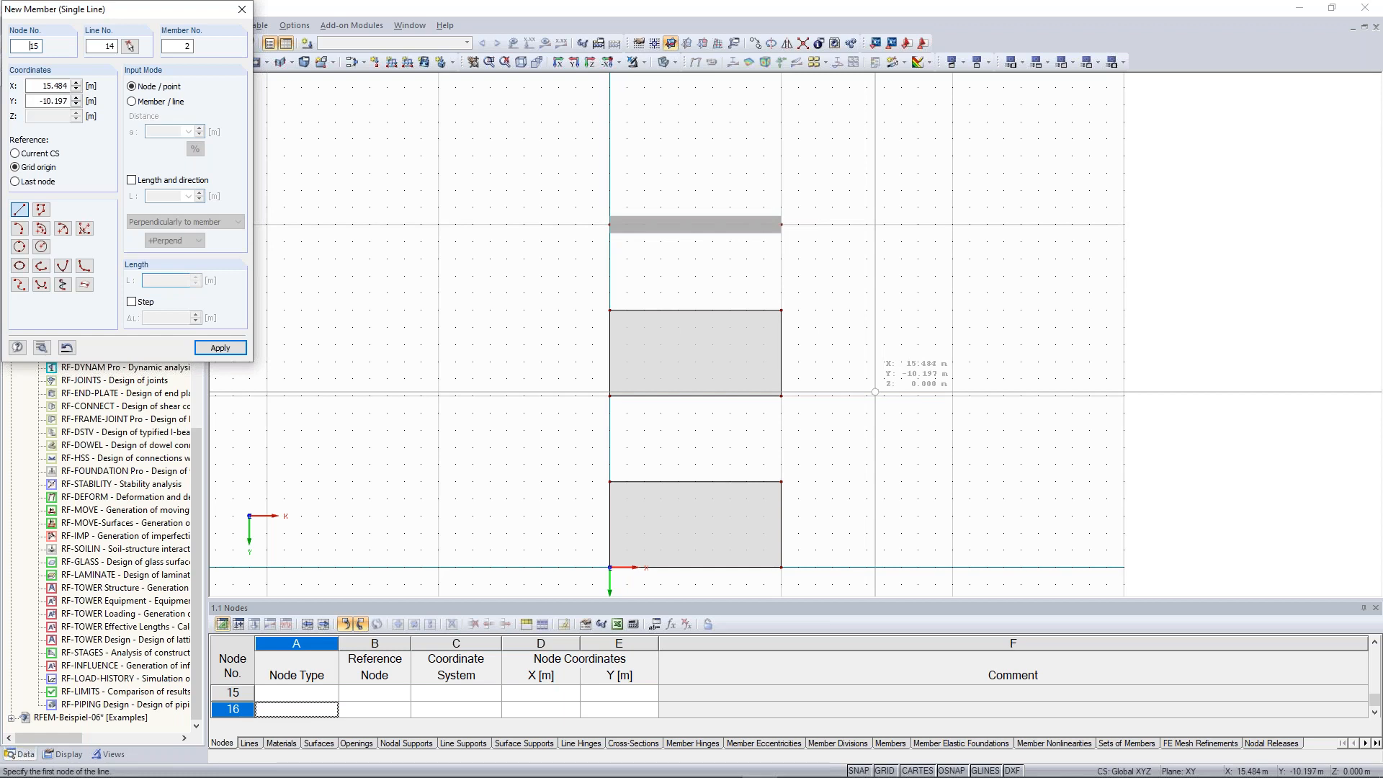
pyautogui.rightClick(881, 414)
# Switch on the display of local axis systems for the plate's edge lines in a 3D view
pyautogui.scroll(-1, 839, 515)
pyautogui.moveTo(838, 517); pyautogui.dragTo(821, 373, button='middle')
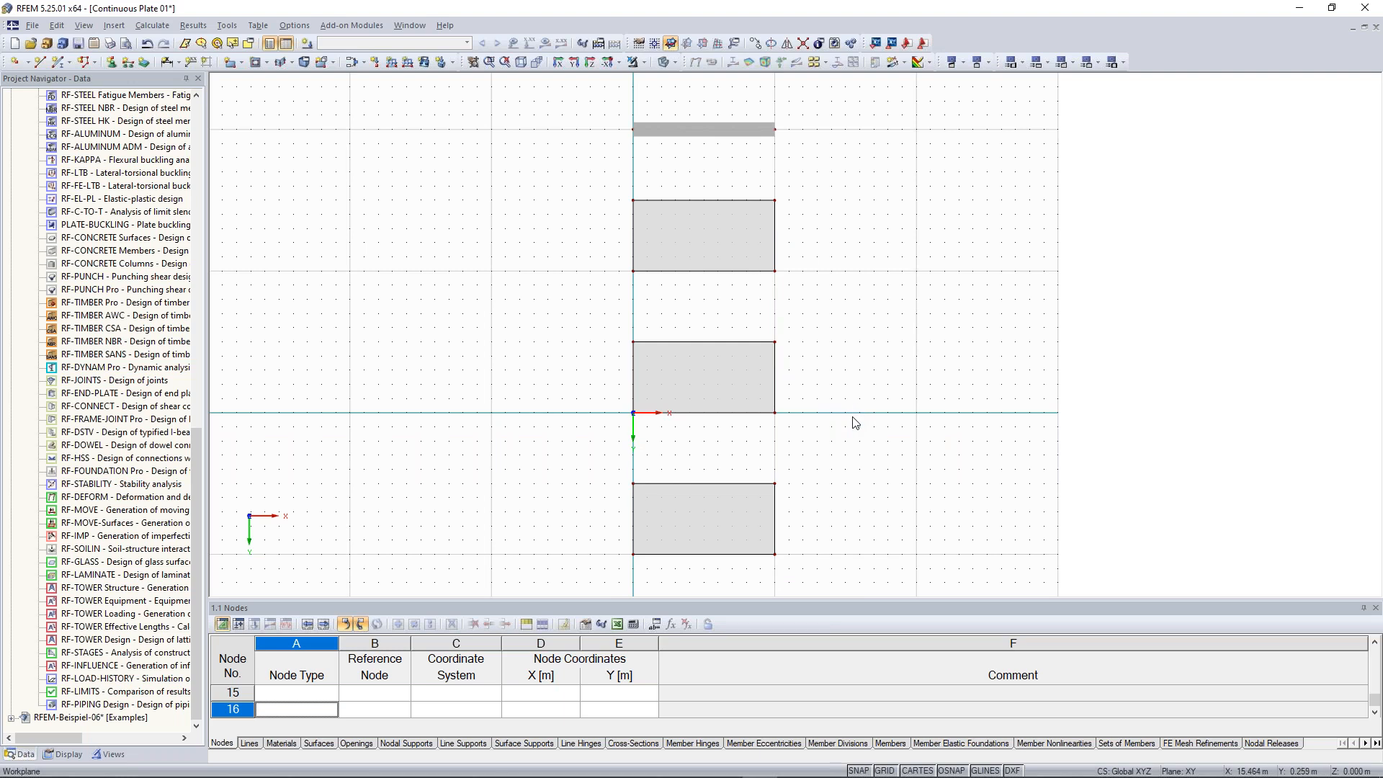
pyautogui.scroll(-1, 853, 418)
pyautogui.scroll(-1, 902, 456)
pyautogui.moveTo(867, 450)
pyautogui.mouseDown(button='middle')
pyautogui.moveTo(821, 426)
pyautogui.moveTo(842, 402)
pyautogui.mouseUp(button='middle')
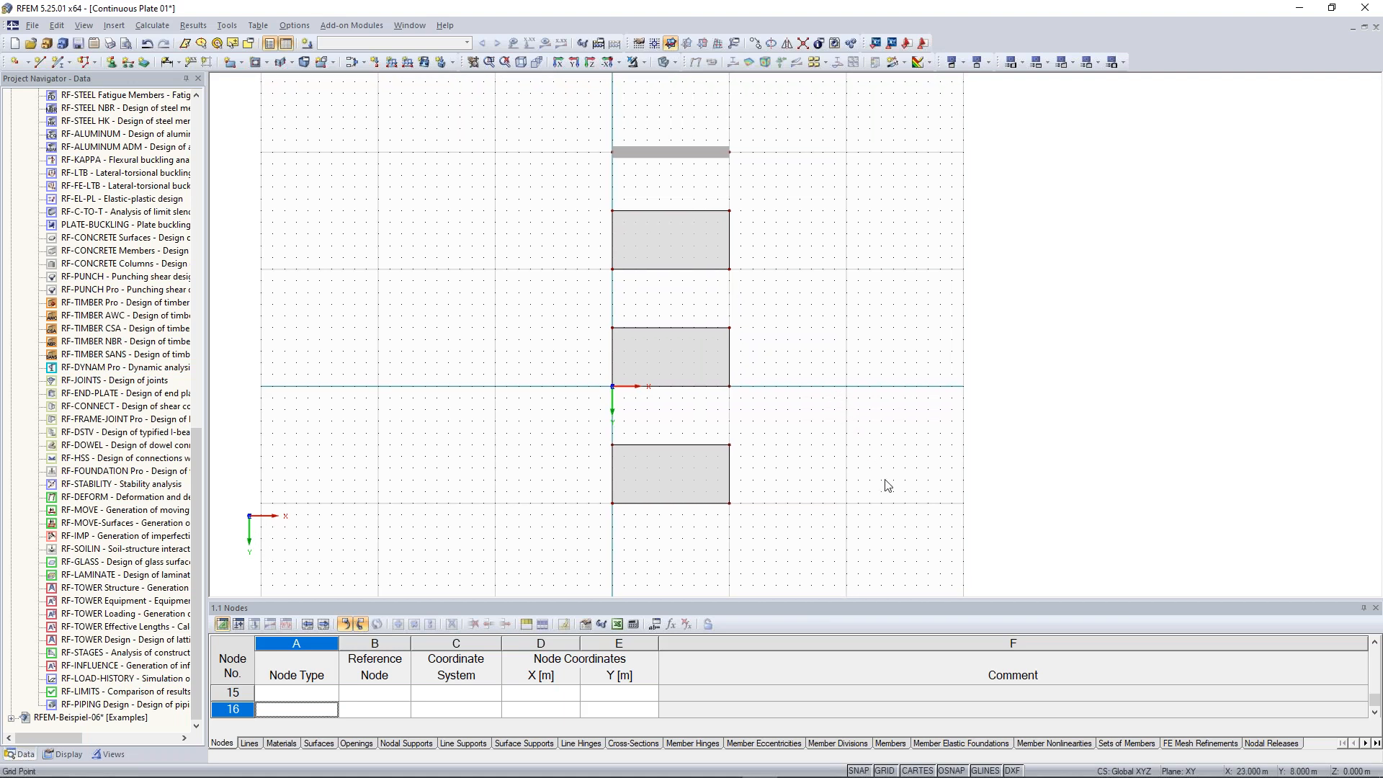
pyautogui.keyDown('ctrl'); pyautogui.moveTo(861, 454); pyautogui.dragTo(760, 221, button='middle'); pyautogui.keyUp('ctrl')
pyautogui.scroll(2, 679, 268)
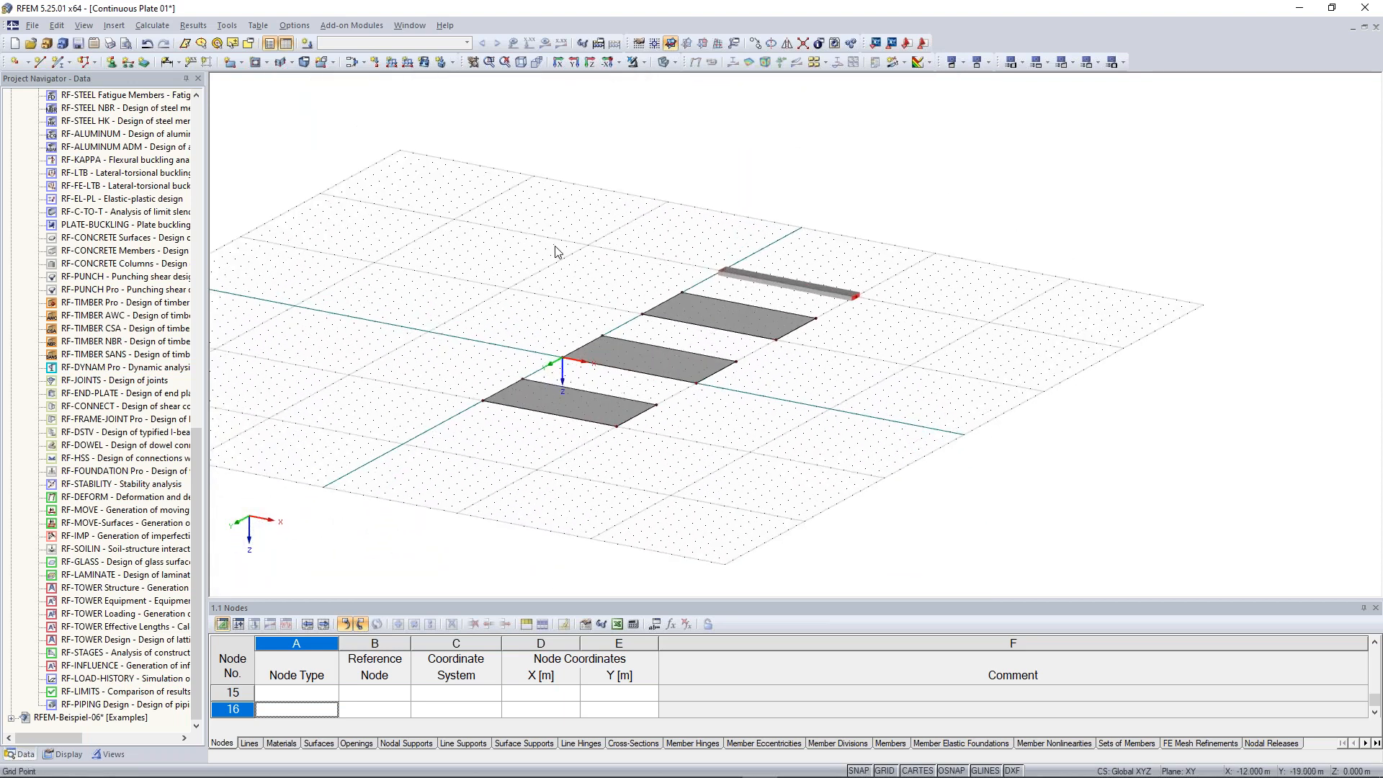
pyautogui.moveTo(563, 242); pyautogui.dragTo(601, 207, button='middle')
pyautogui.scroll(2, 602, 204)
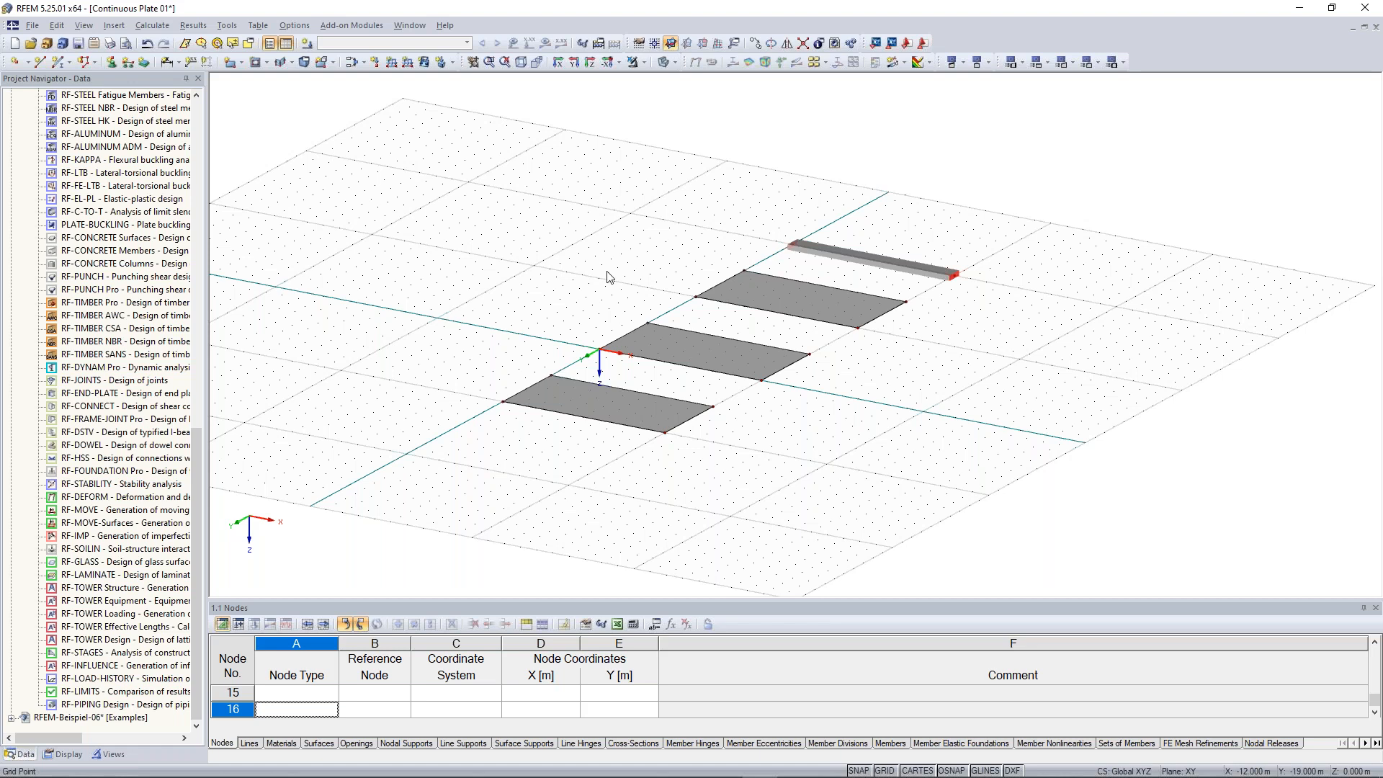
pyautogui.scroll(2, 608, 276)
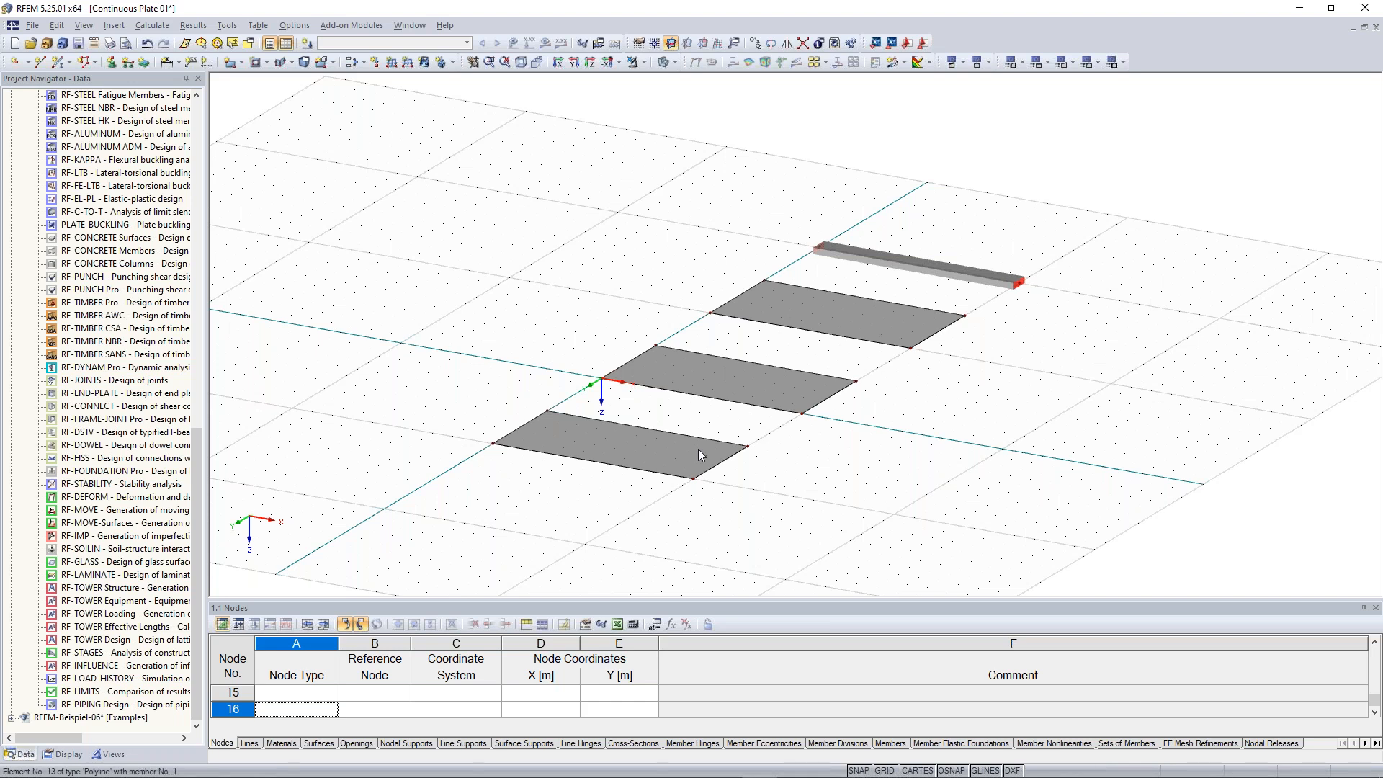
pyautogui.scroll(2, 698, 449)
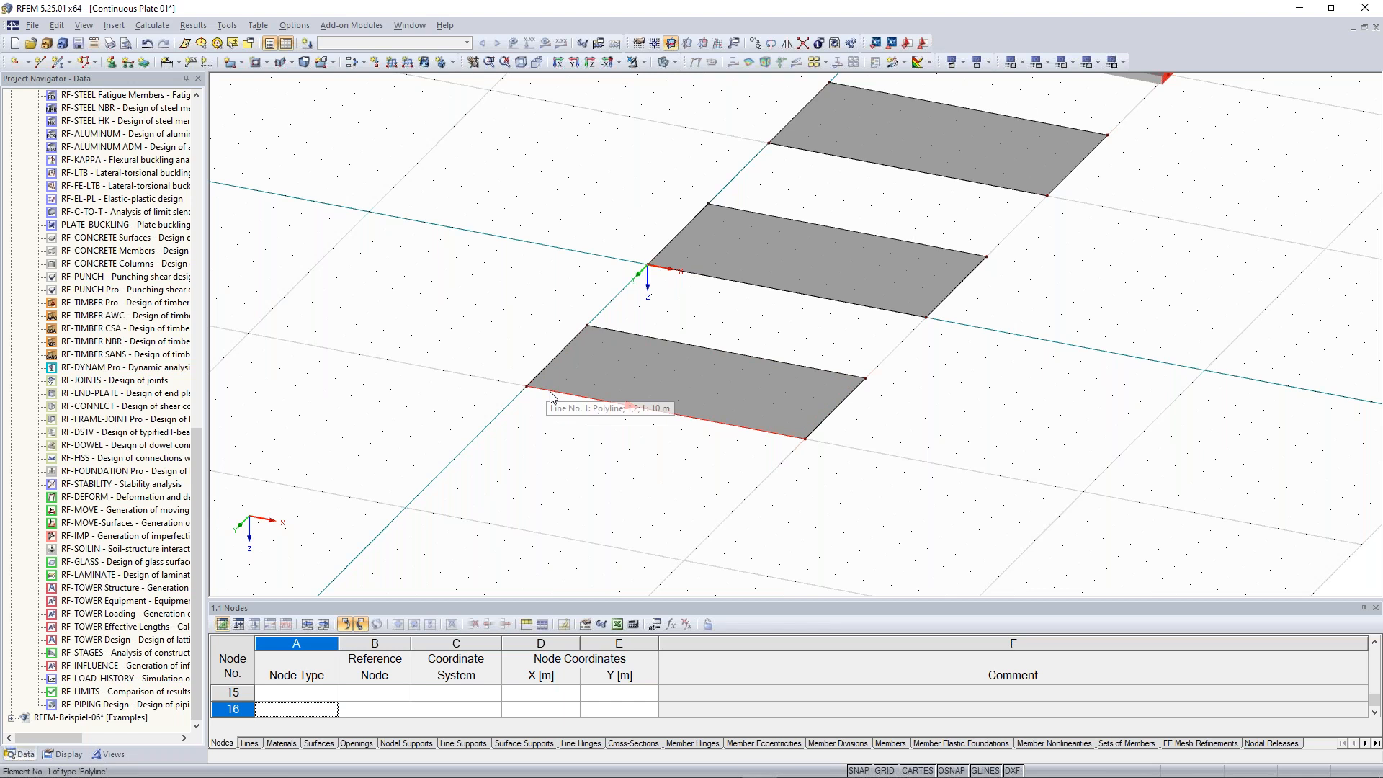
pyautogui.rightClick(689, 423)
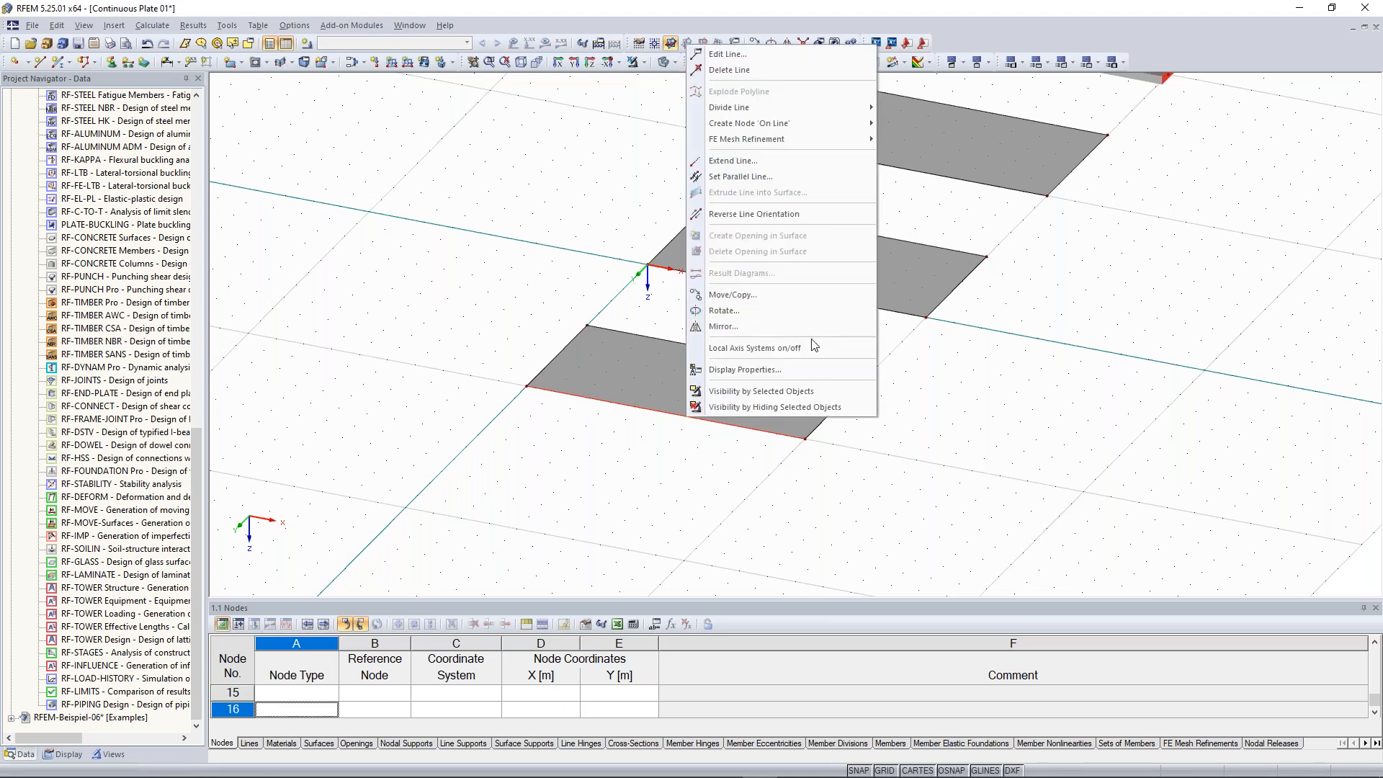
pyautogui.click(812, 358)
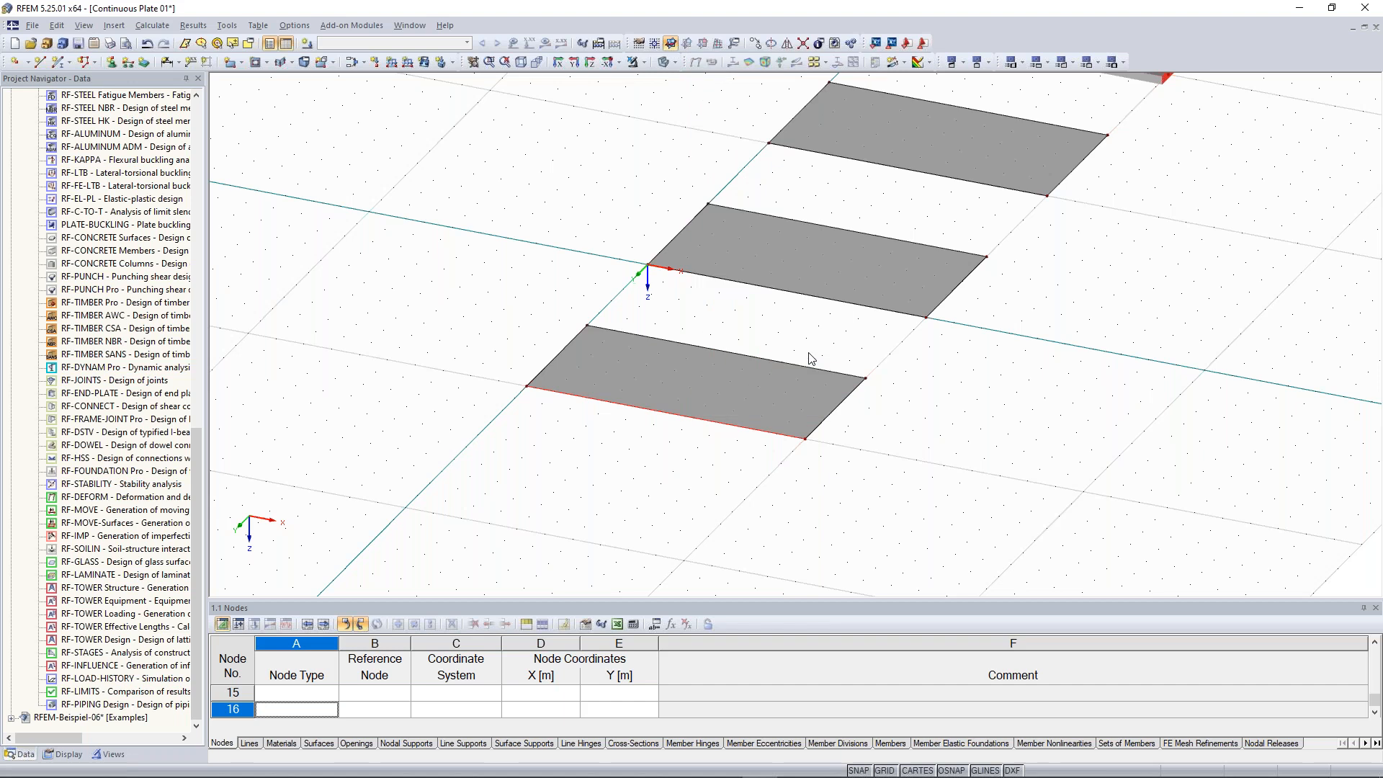
# Try to delete the beam member
pyautogui.scroll(3, 664, 446)
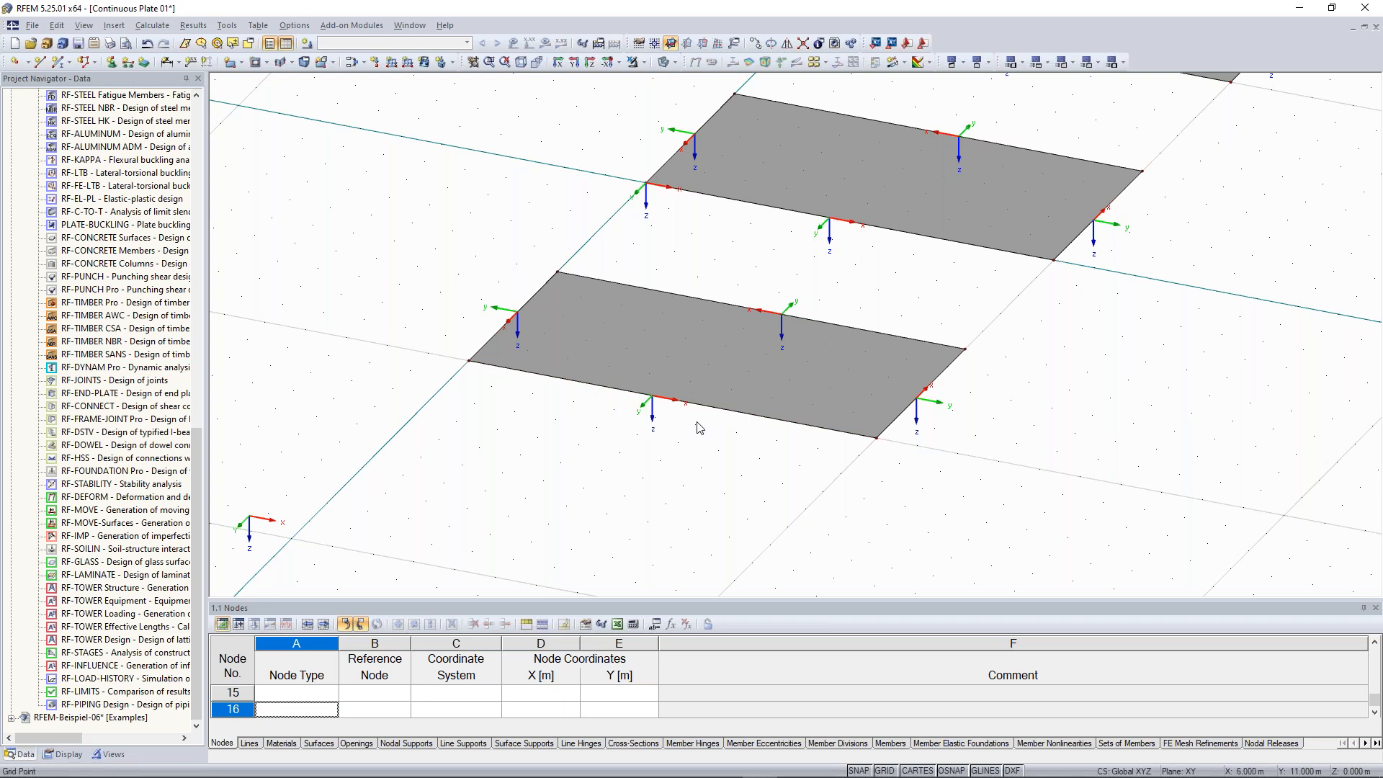
pyautogui.scroll(-2, 828, 331)
pyautogui.moveTo(1167, 216); pyautogui.dragTo(866, 479, button='middle')
pyautogui.scroll(3, 808, 243)
pyautogui.moveTo(898, 179); pyautogui.dragTo(819, 245, button='middle')
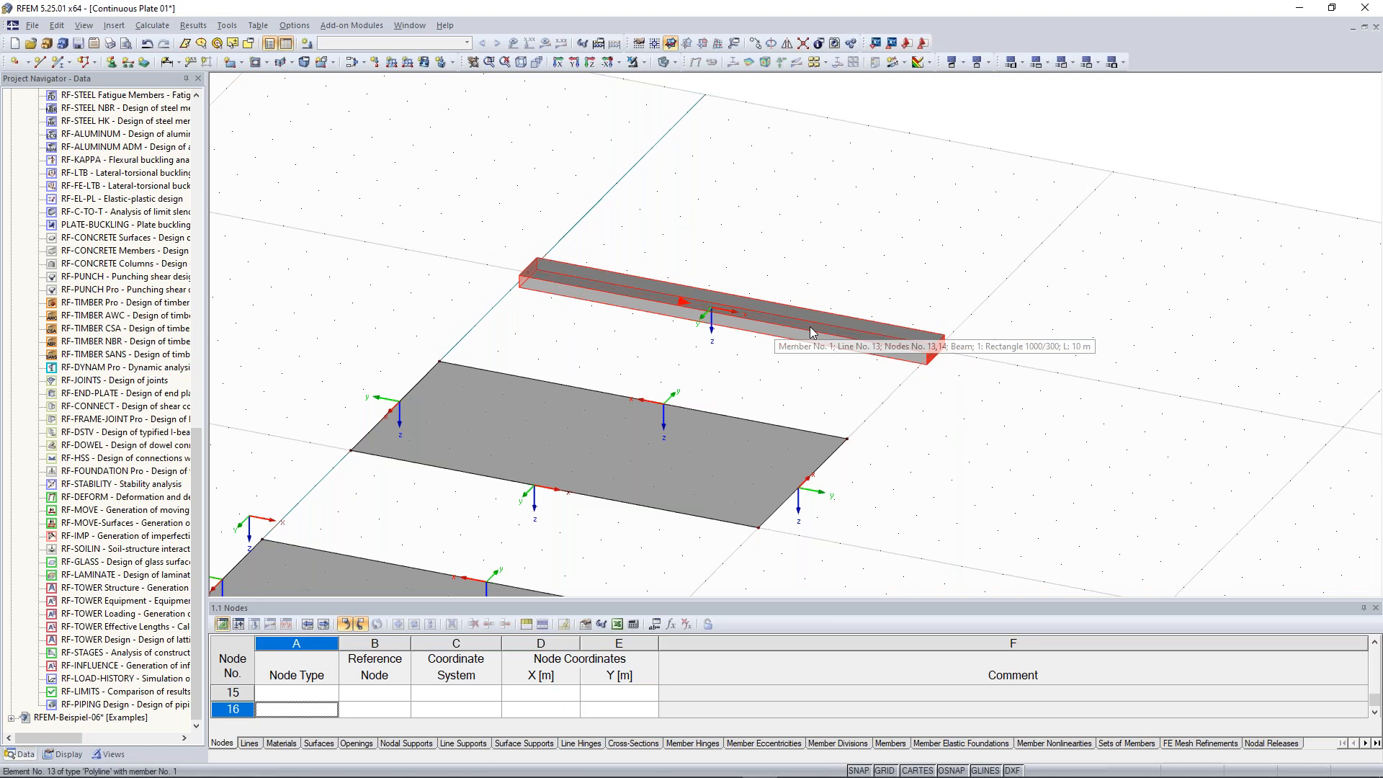
pyautogui.rightClick(880, 353)
pyautogui.moveTo(881, 351)
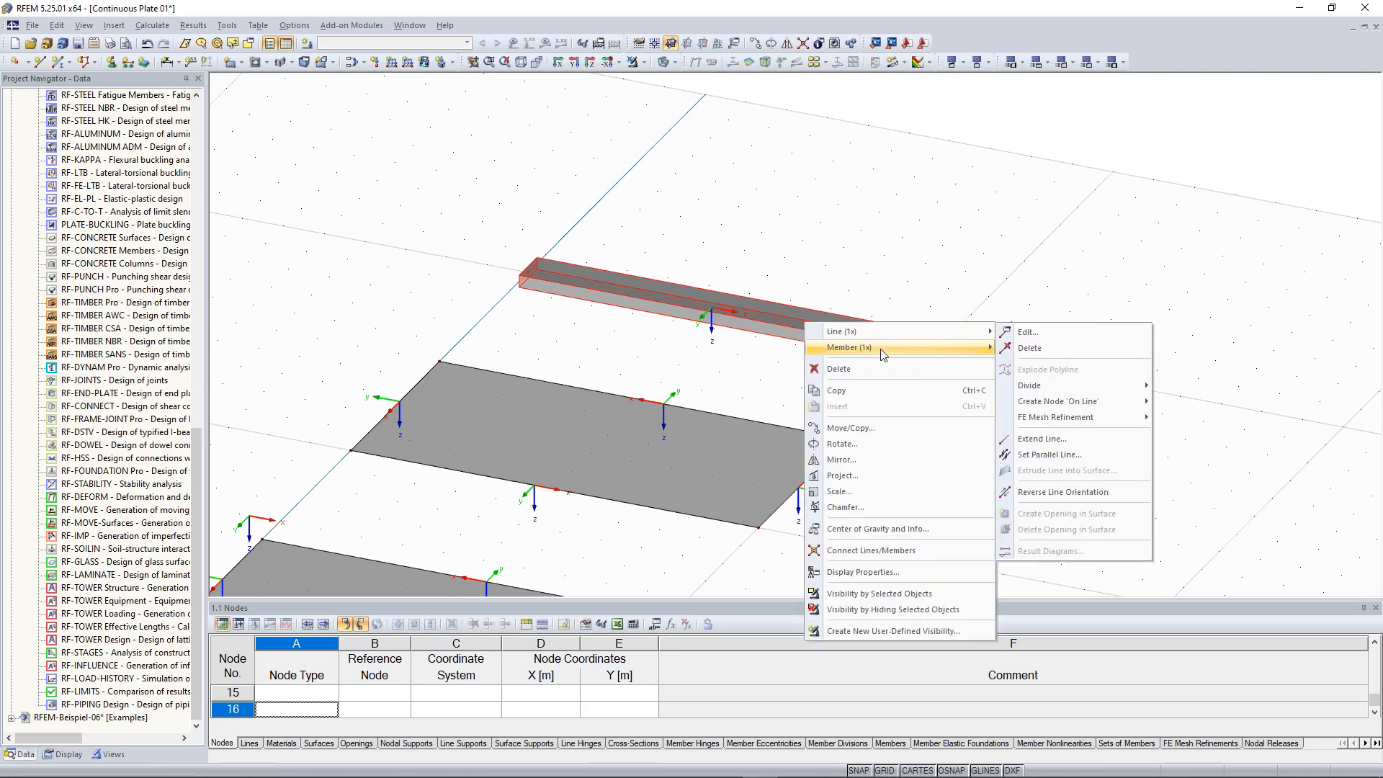
pyautogui.click(874, 265)
pyautogui.scroll(-3, 710, 376)
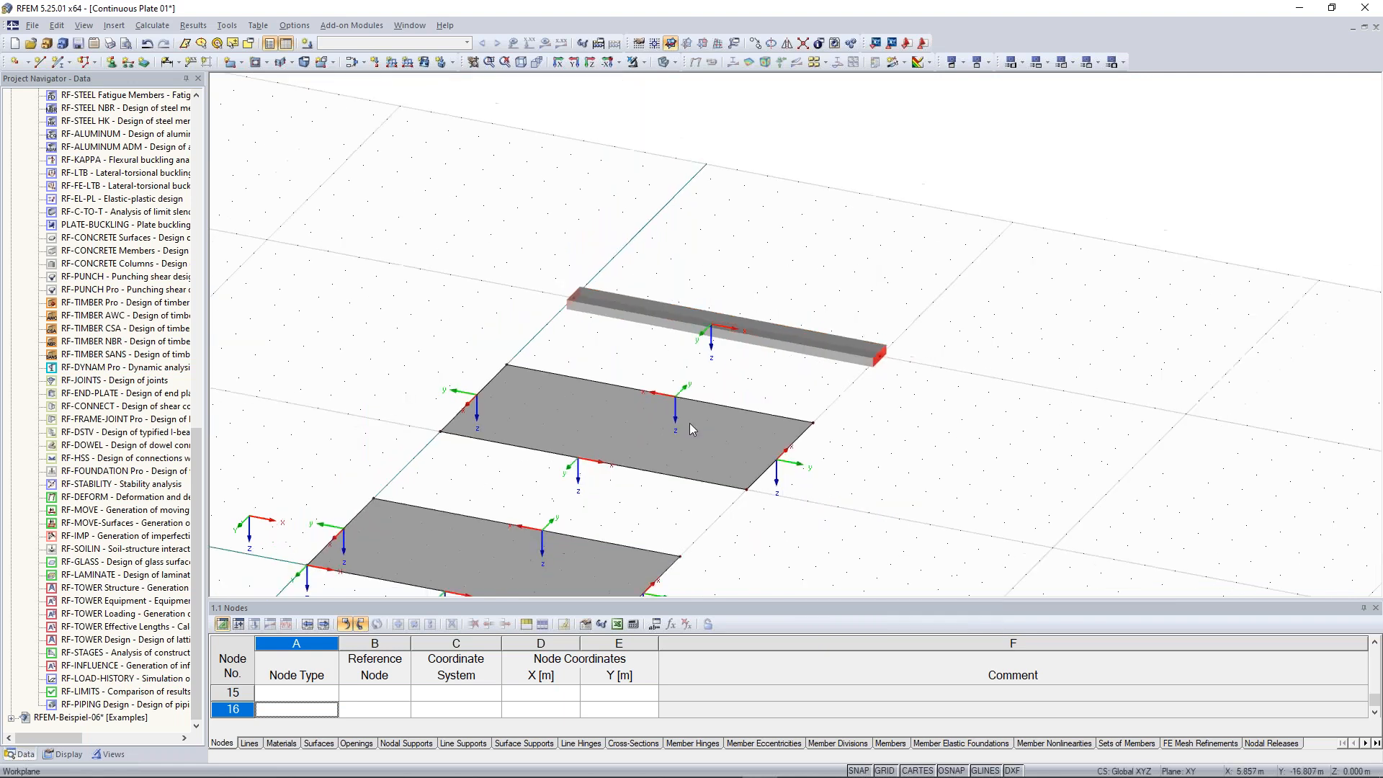
pyautogui.moveTo(760, 407); pyautogui.dragTo(1009, 141, button='middle')
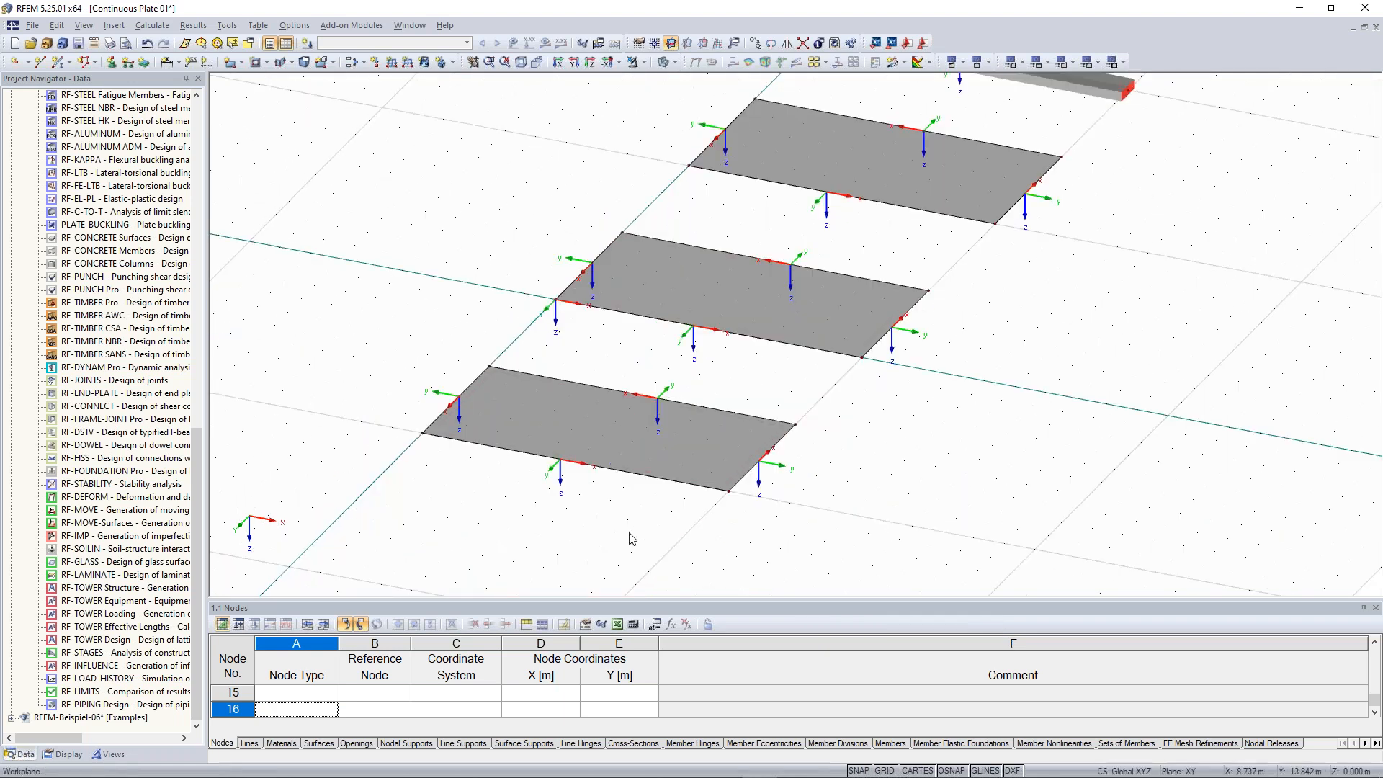
pyautogui.moveTo(1048, 396); pyautogui.dragTo(899, 585, button='middle')
pyautogui.scroll(3, 923, 192)
pyautogui.moveTo(900, 200); pyautogui.dragTo(867, 238, button='middle')
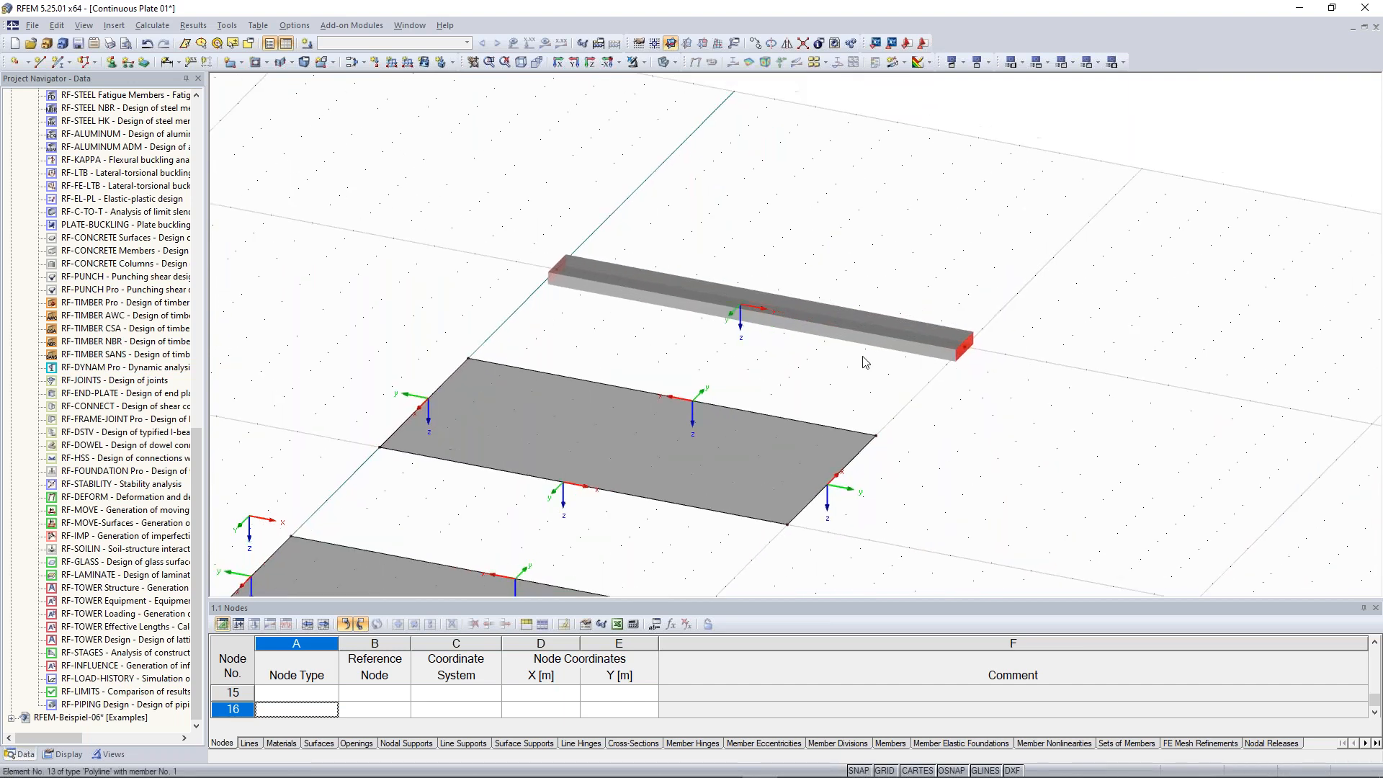
pyautogui.rightClick(838, 324)
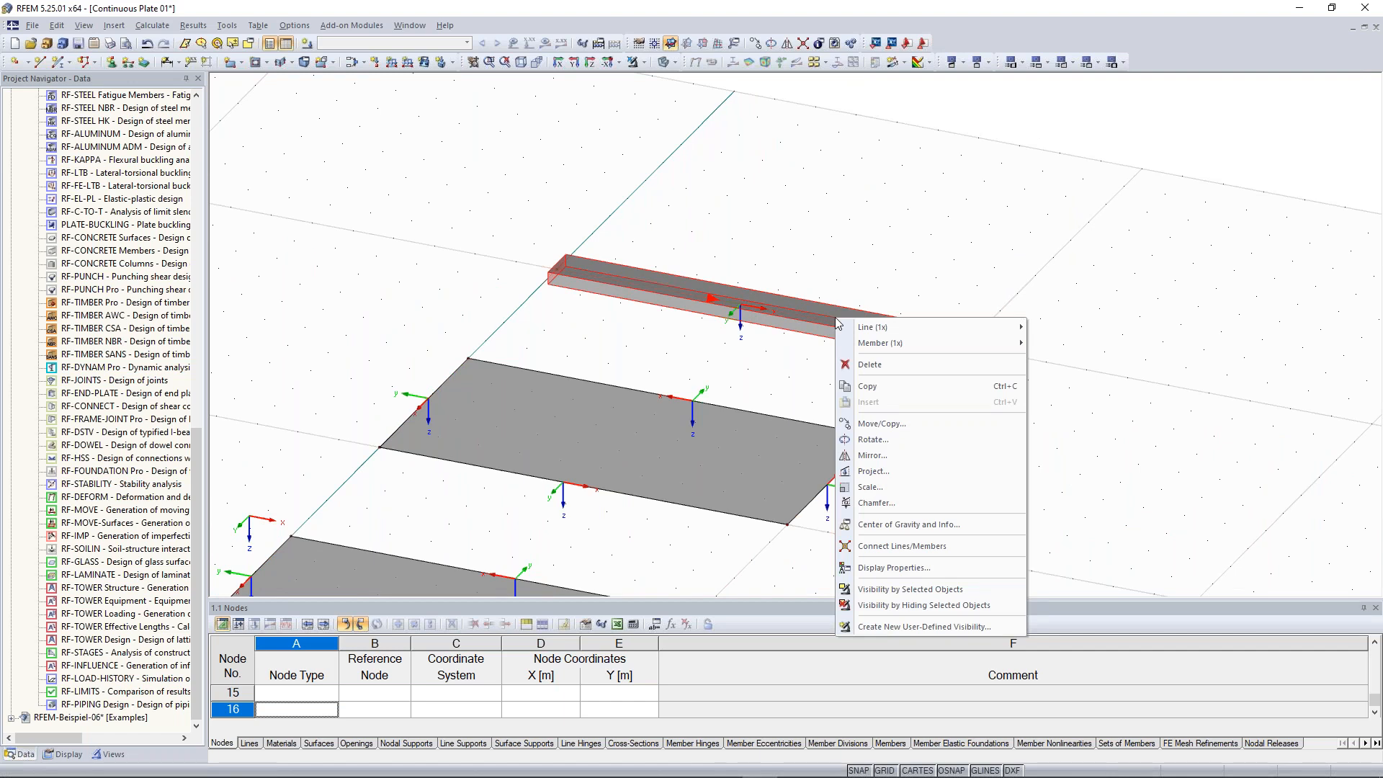
pyautogui.click(870, 365)
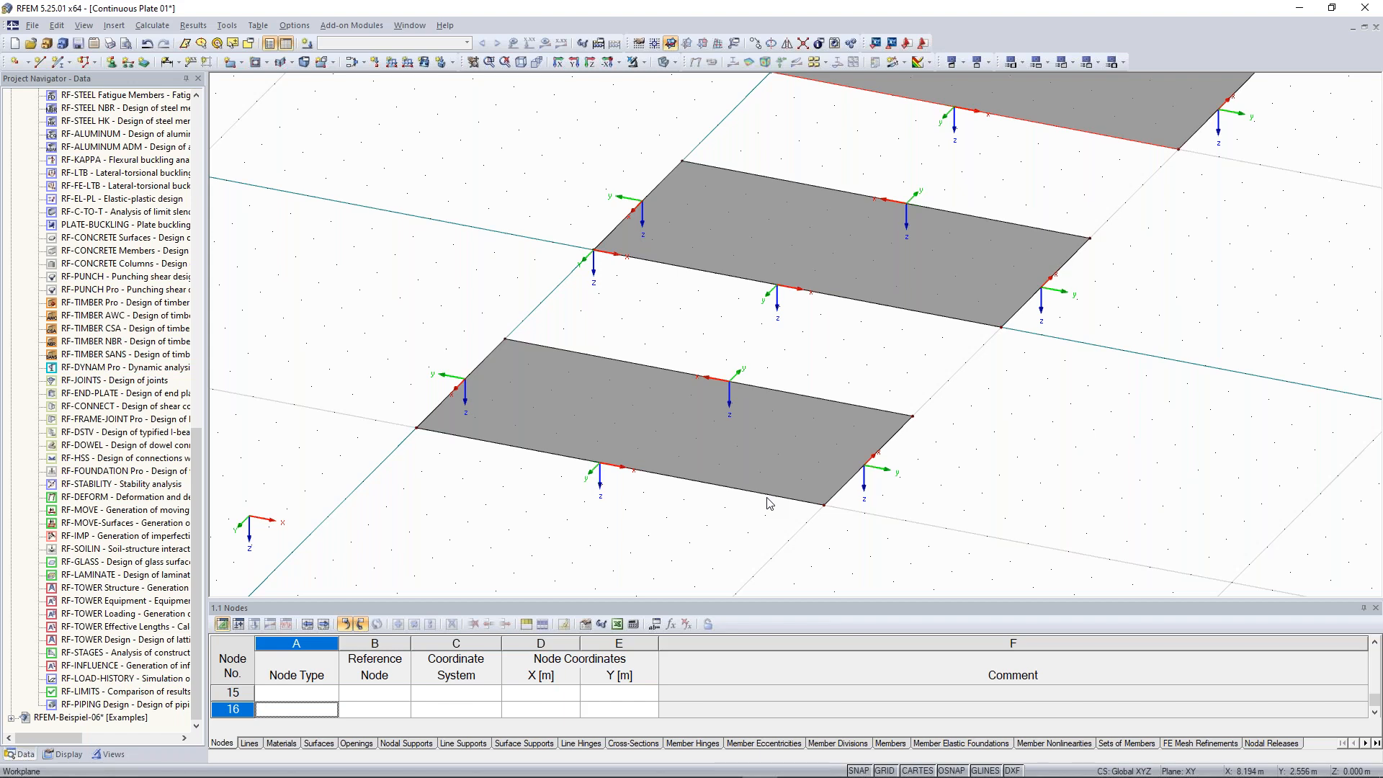
# Switch off the edge lines' local axis display and divide the first plate's lower edge line with one intermediate node
pyautogui.rightClick(718, 485)
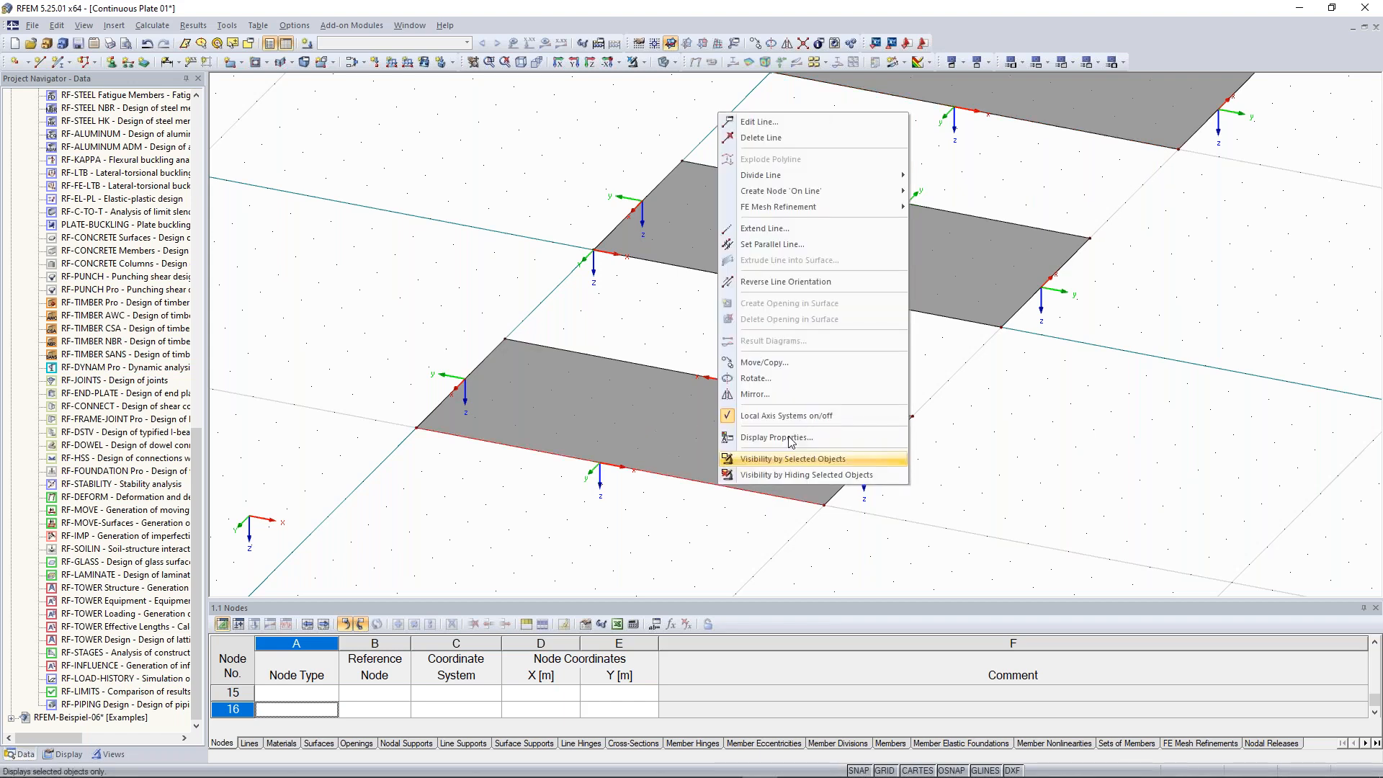
pyautogui.click(783, 417)
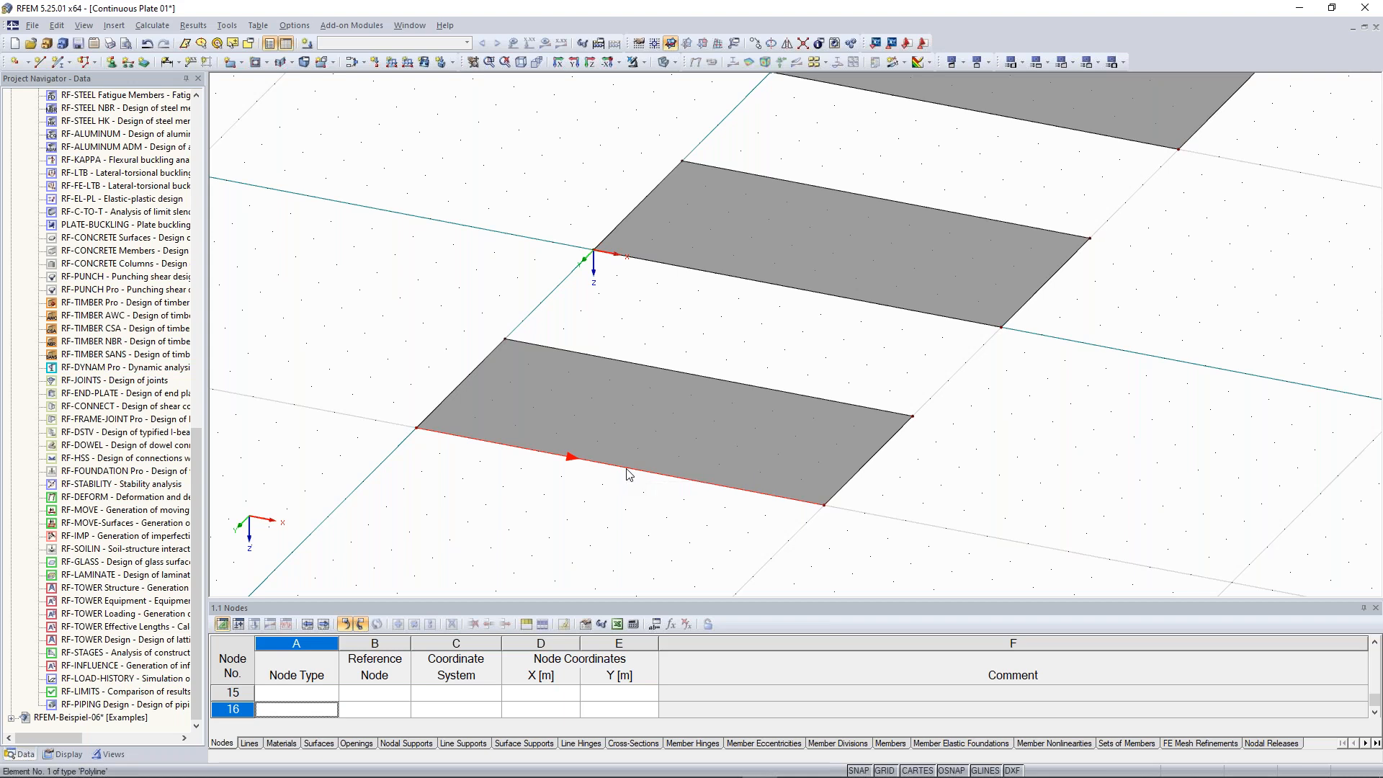
pyautogui.rightClick(627, 473)
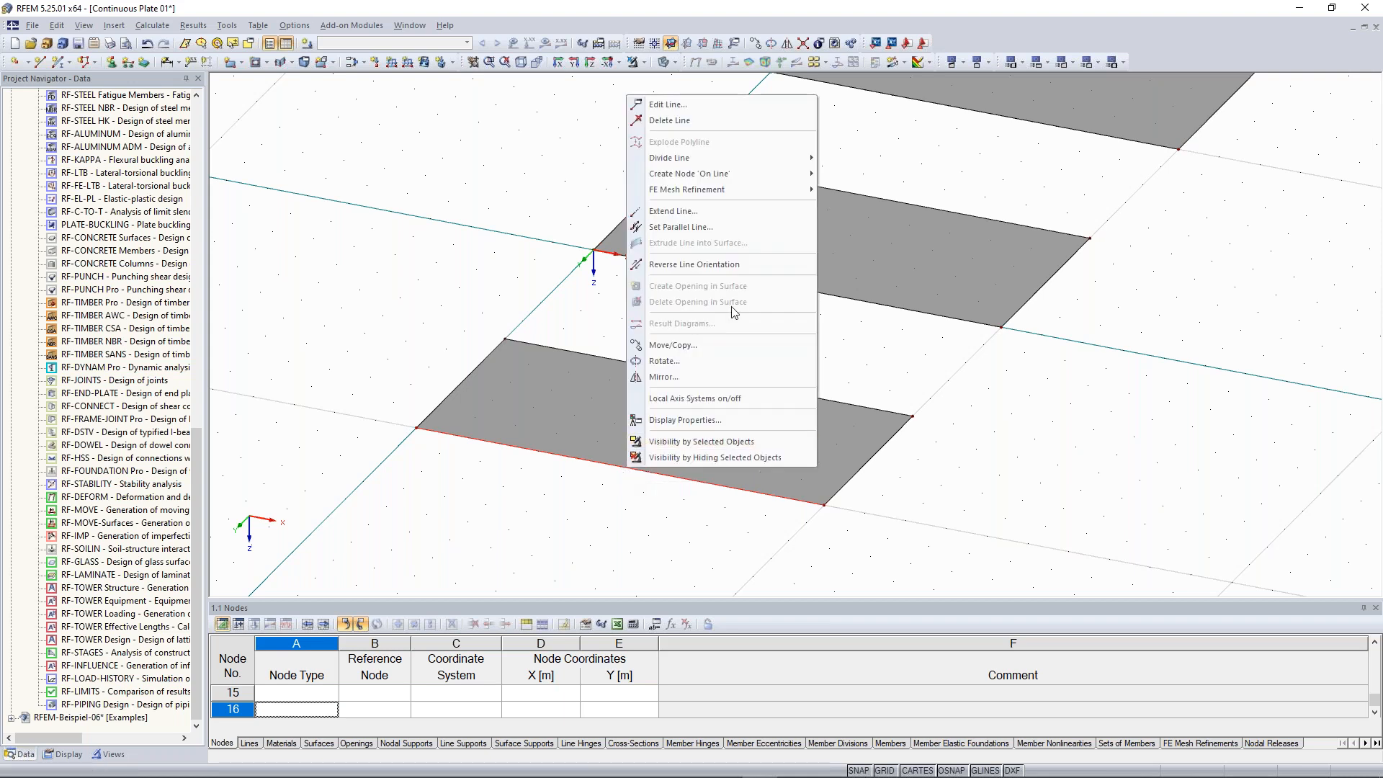
pyautogui.moveTo(757, 162)
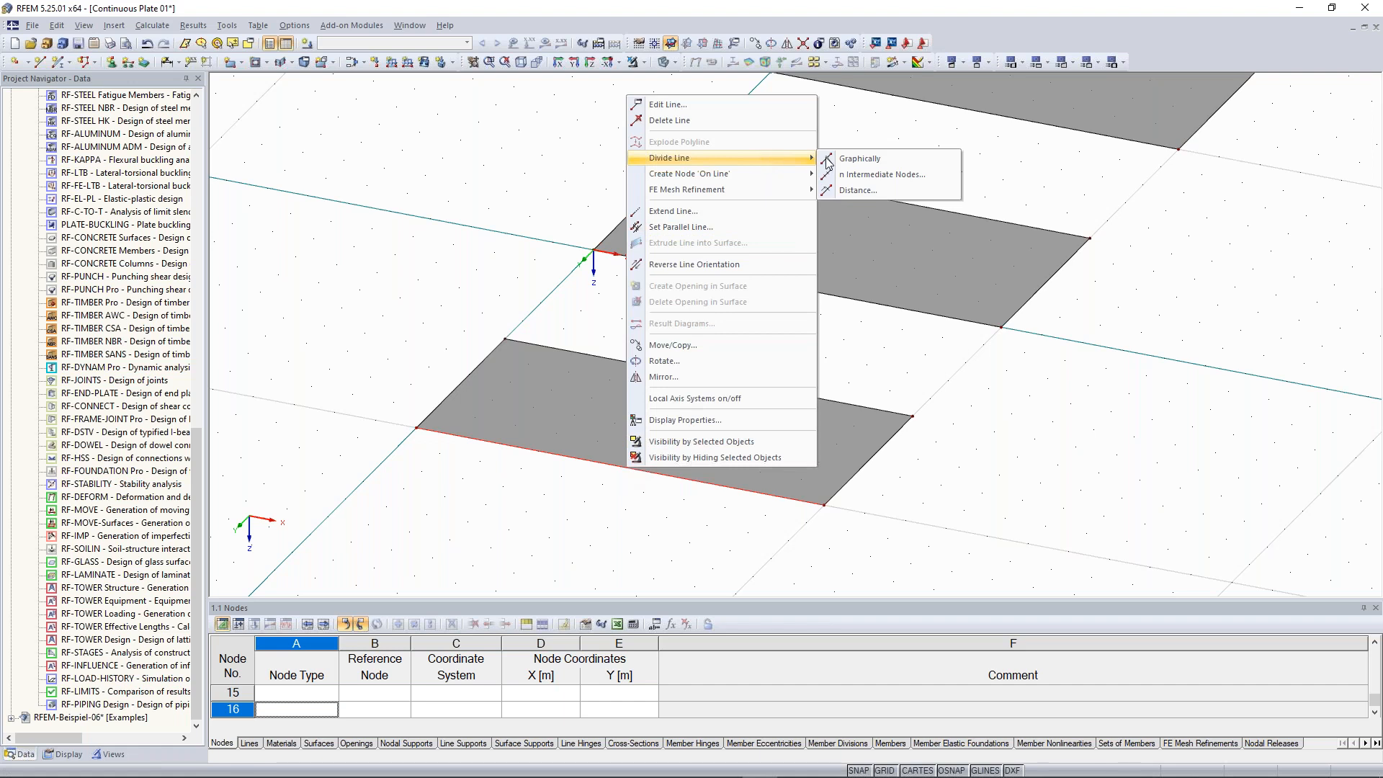
pyautogui.click(906, 182)
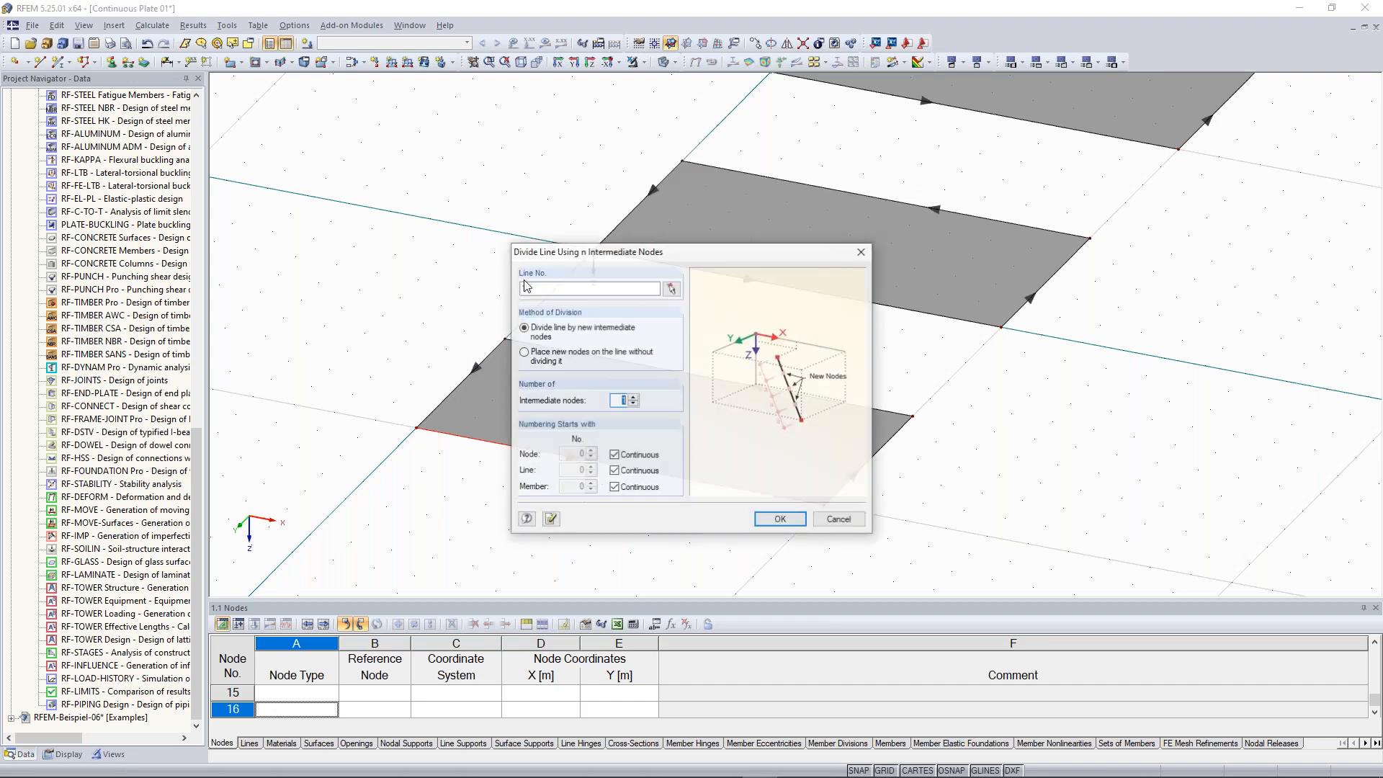
pyautogui.moveTo(661, 248); pyautogui.dragTo(993, 129)
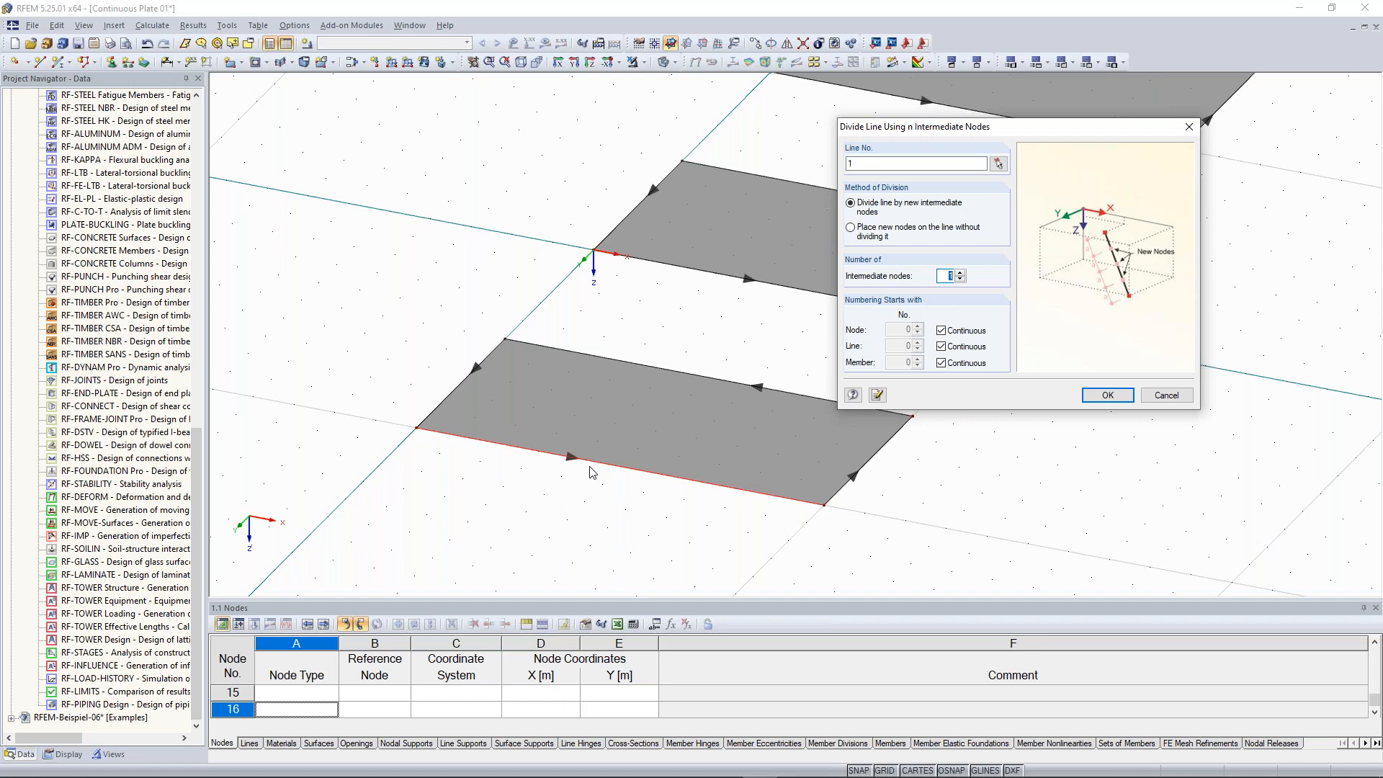
pyautogui.click(958, 275)
pyautogui.click(959, 279)
pyautogui.click(1107, 395)
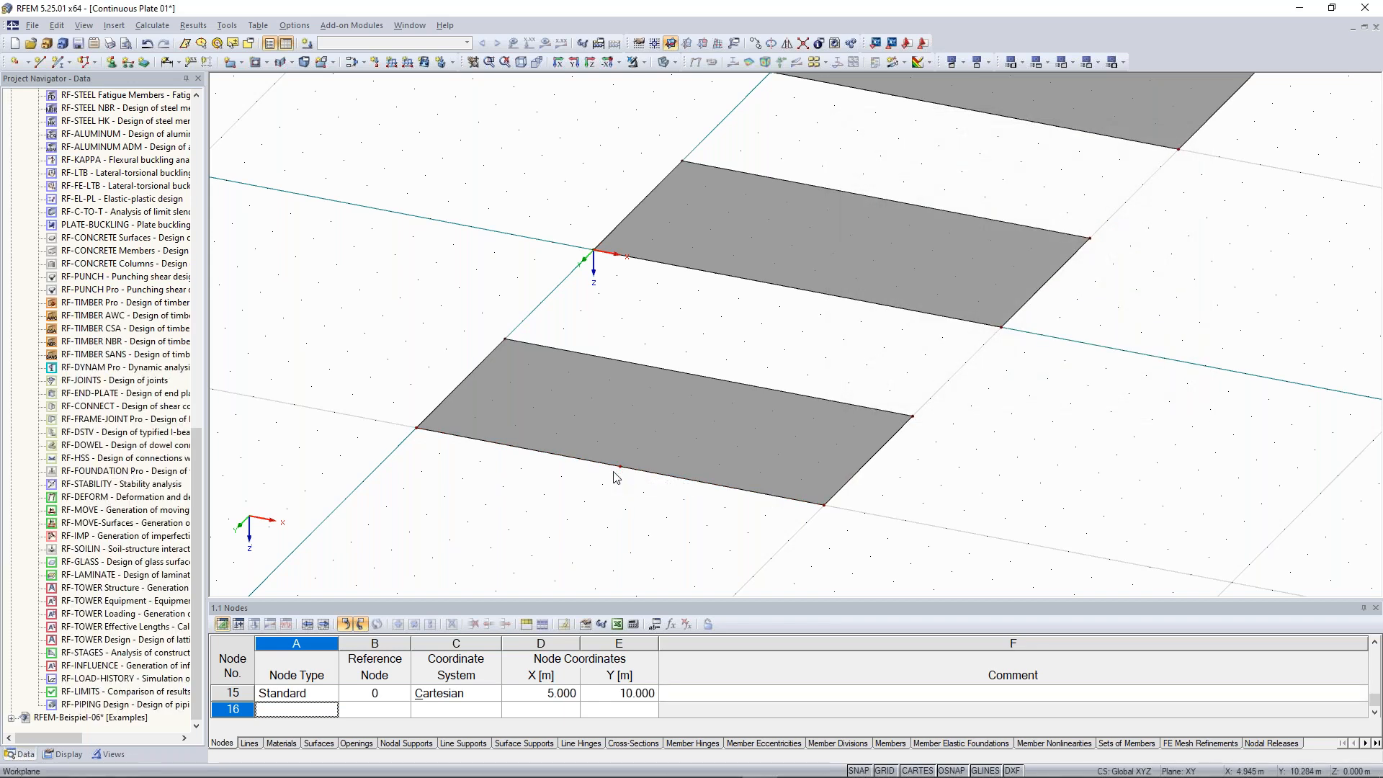
# Draw a new line across the plate from the new edge node at X 5, Y 10 m to X 5, Y 5 m
pyautogui.scroll(1, 624, 473)
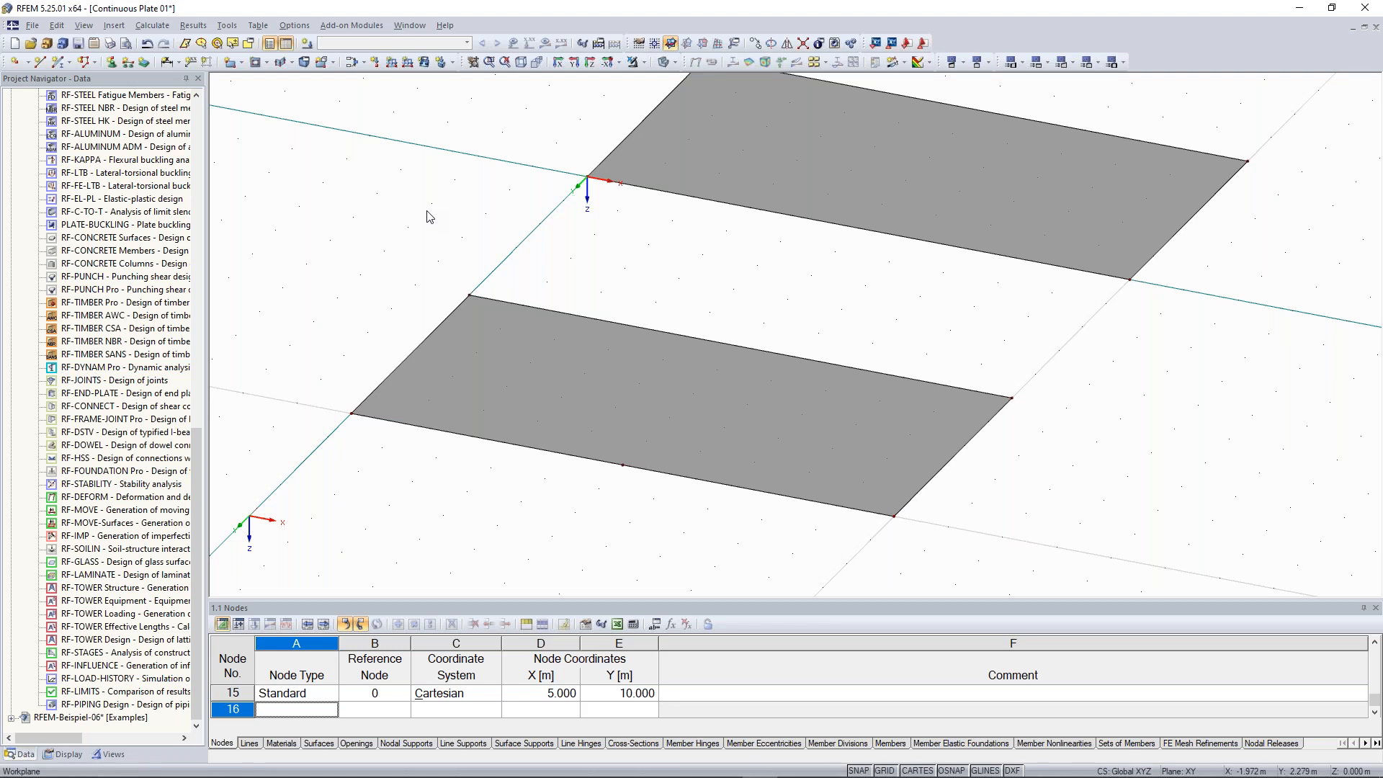
pyautogui.click(39, 63)
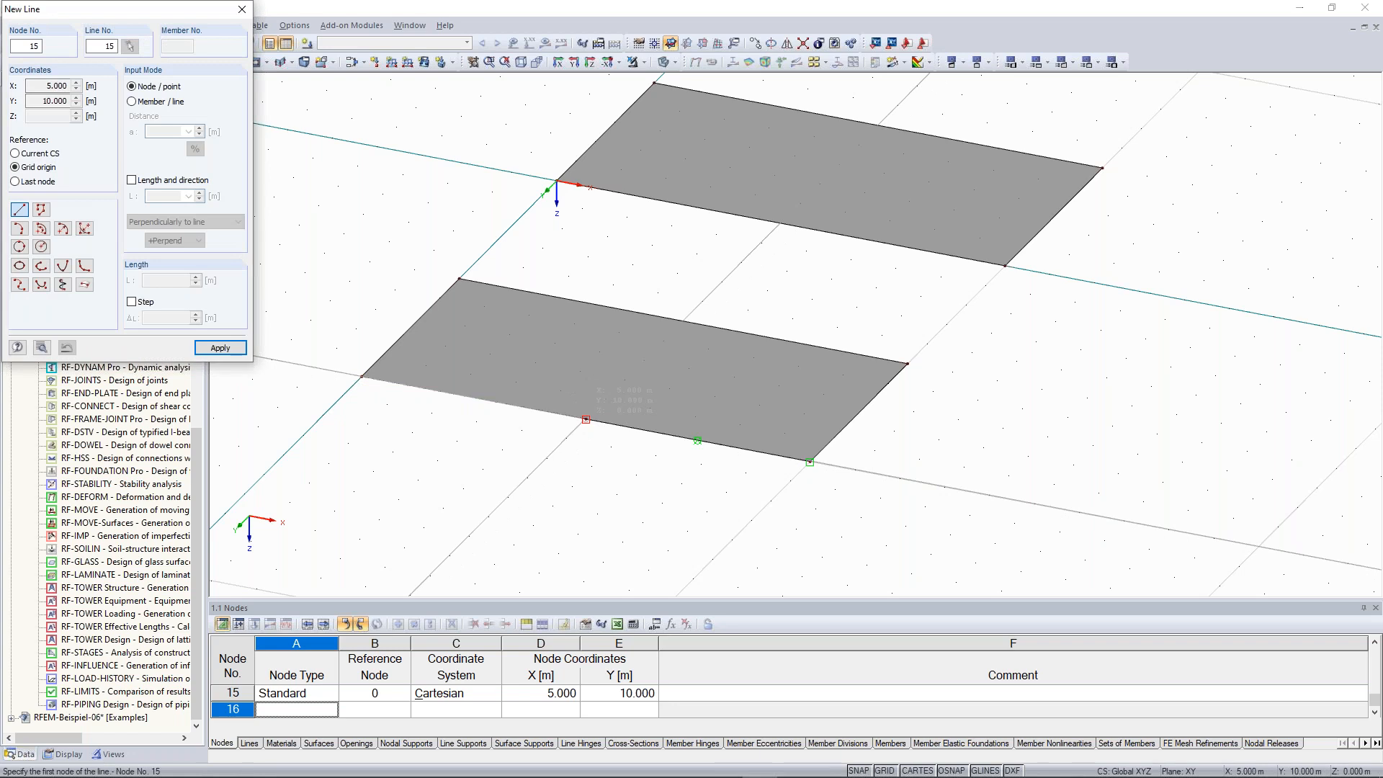
pyautogui.click(585, 419)
pyautogui.click(683, 320)
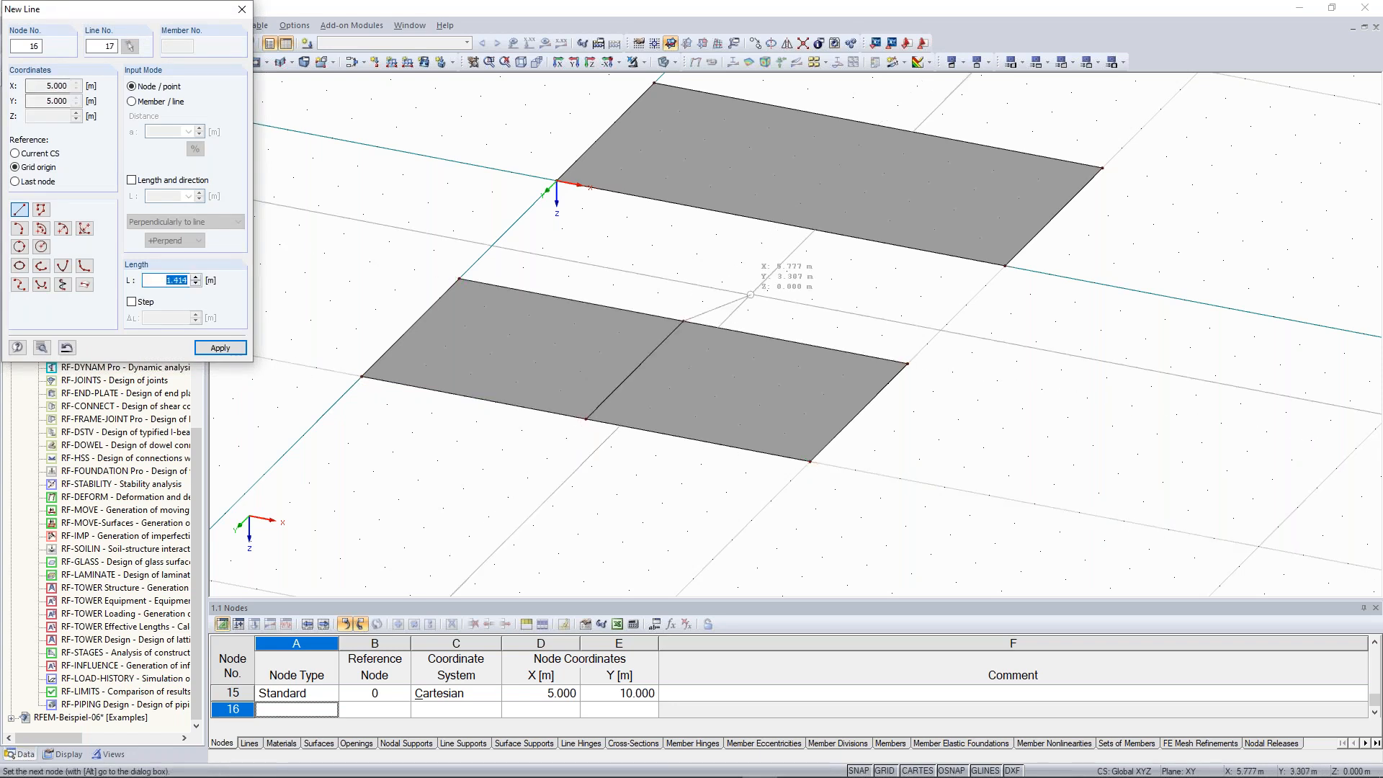
pyautogui.press('Escape')
pyautogui.press('Escape')
# Copy the new dividing line onto the other two plates at the same position
pyautogui.scroll(-2, 766, 294)
pyautogui.moveTo(767, 281); pyautogui.dragTo(656, 371, button='middle')
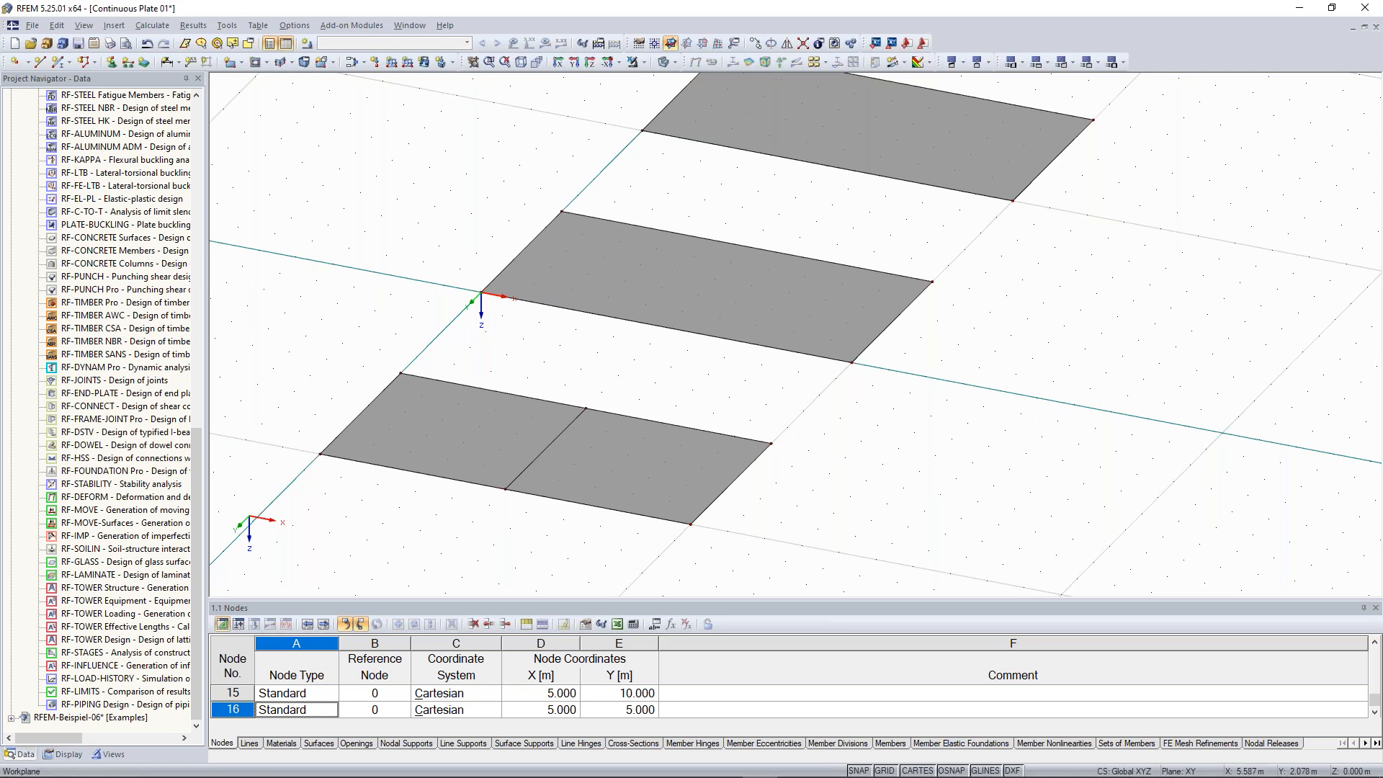
pyautogui.click(527, 468)
pyautogui.scroll(-1, 627, 319)
pyautogui.moveTo(525, 349); pyautogui.dragTo(567, 364, button='middle')
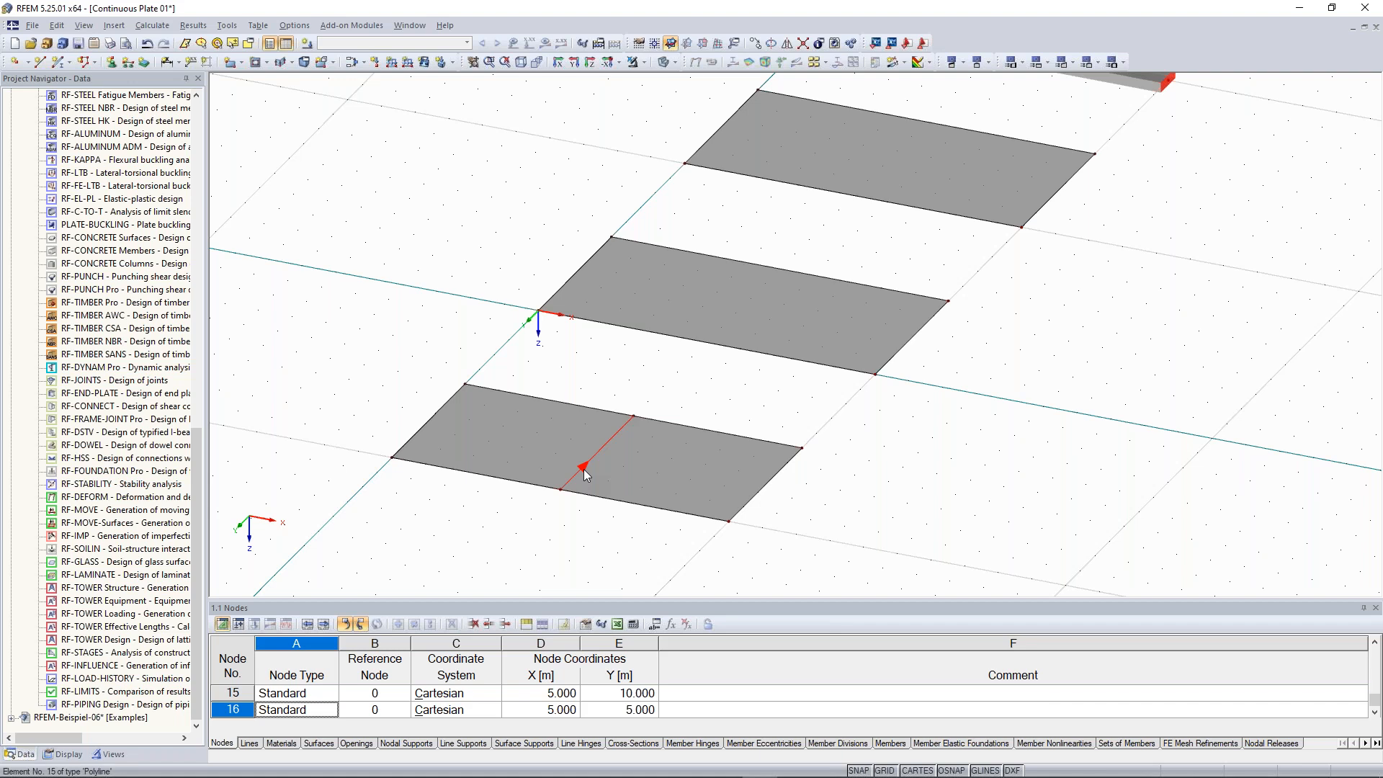
pyautogui.moveTo(664, 366); pyautogui.dragTo(531, 453, button='middle')
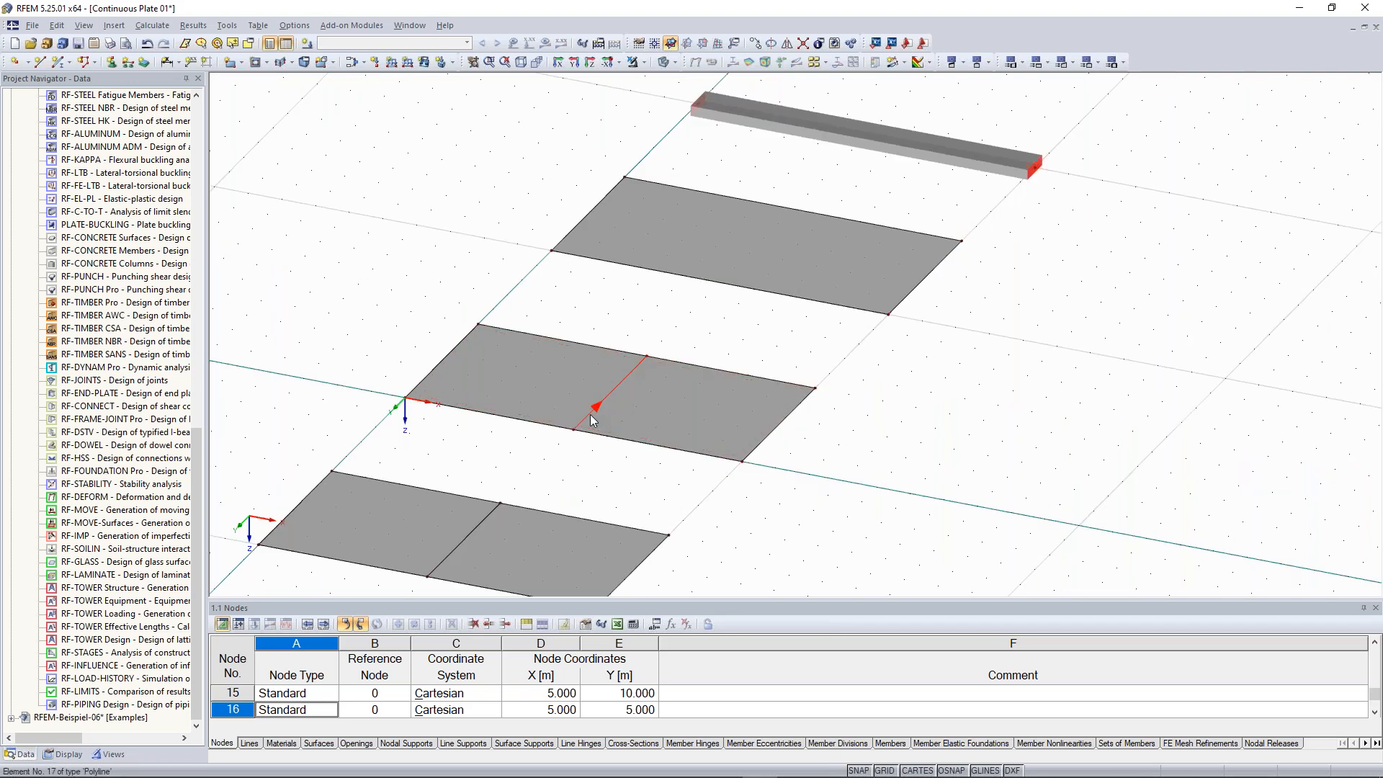
pyautogui.keyDown('ctrl'); pyautogui.moveTo(589, 416); pyautogui.dragTo(720, 272); pyautogui.keyUp('ctrl')
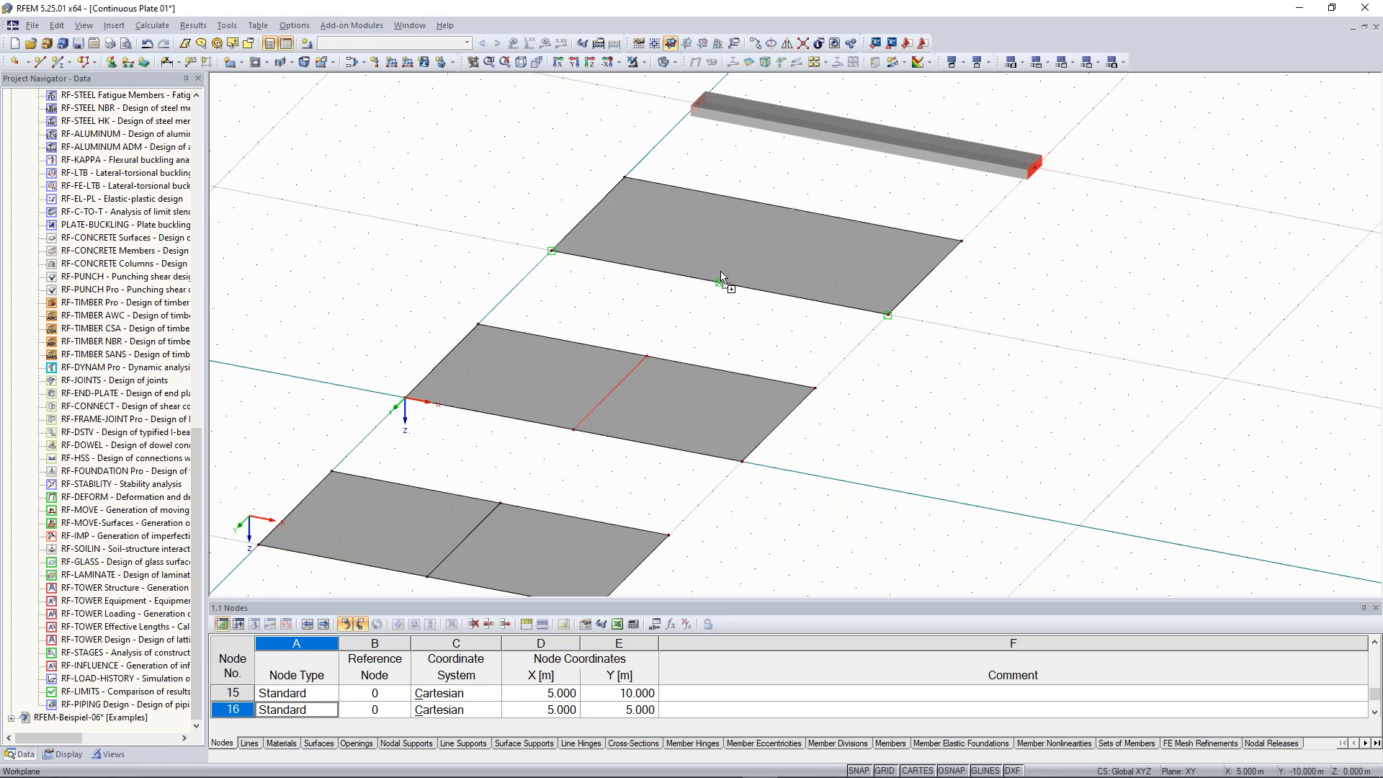
pyautogui.keyDown('ctrl'); pyautogui.moveTo(720, 276); pyautogui.dragTo(720, 276); pyautogui.keyUp('ctrl')
# Divide beam member 1 with a new node at 5 m from its start, 50 % of its length
pyautogui.scroll(-2, 416, 279)
pyautogui.keyDown('ctrl'); pyautogui.moveTo(416, 280); pyautogui.dragTo(499, 274, button='middle'); pyautogui.keyUp('ctrl')
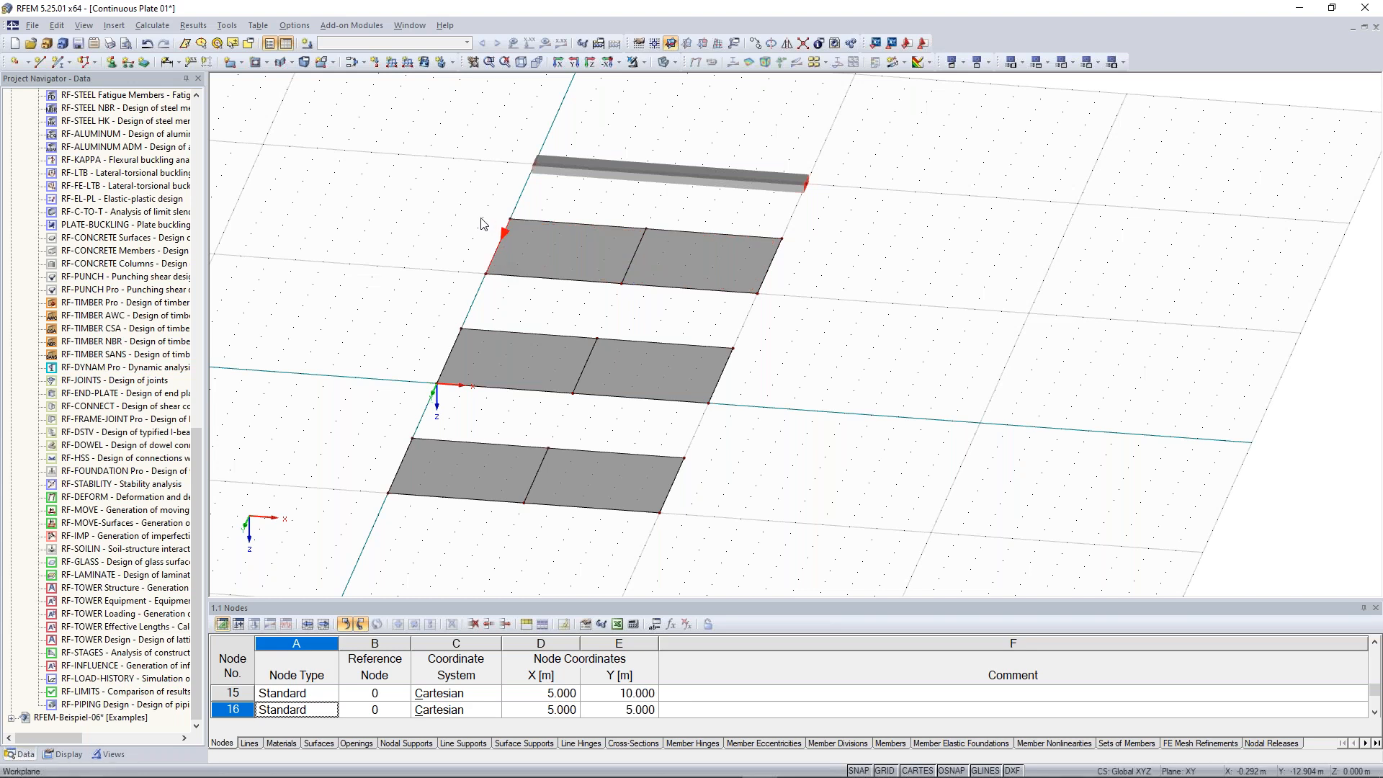
pyautogui.scroll(2, 730, 389)
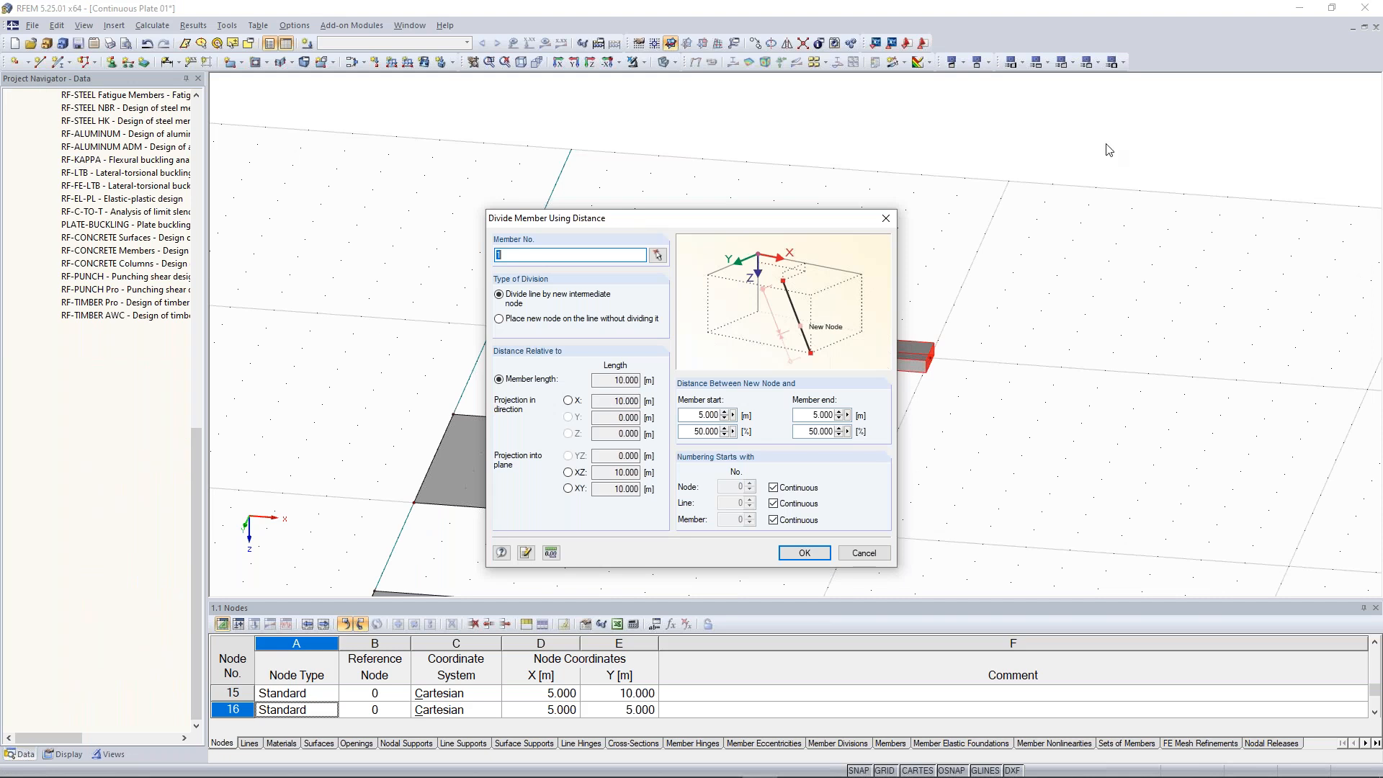
pyautogui.moveTo(638, 225); pyautogui.dragTo(1097, 136)
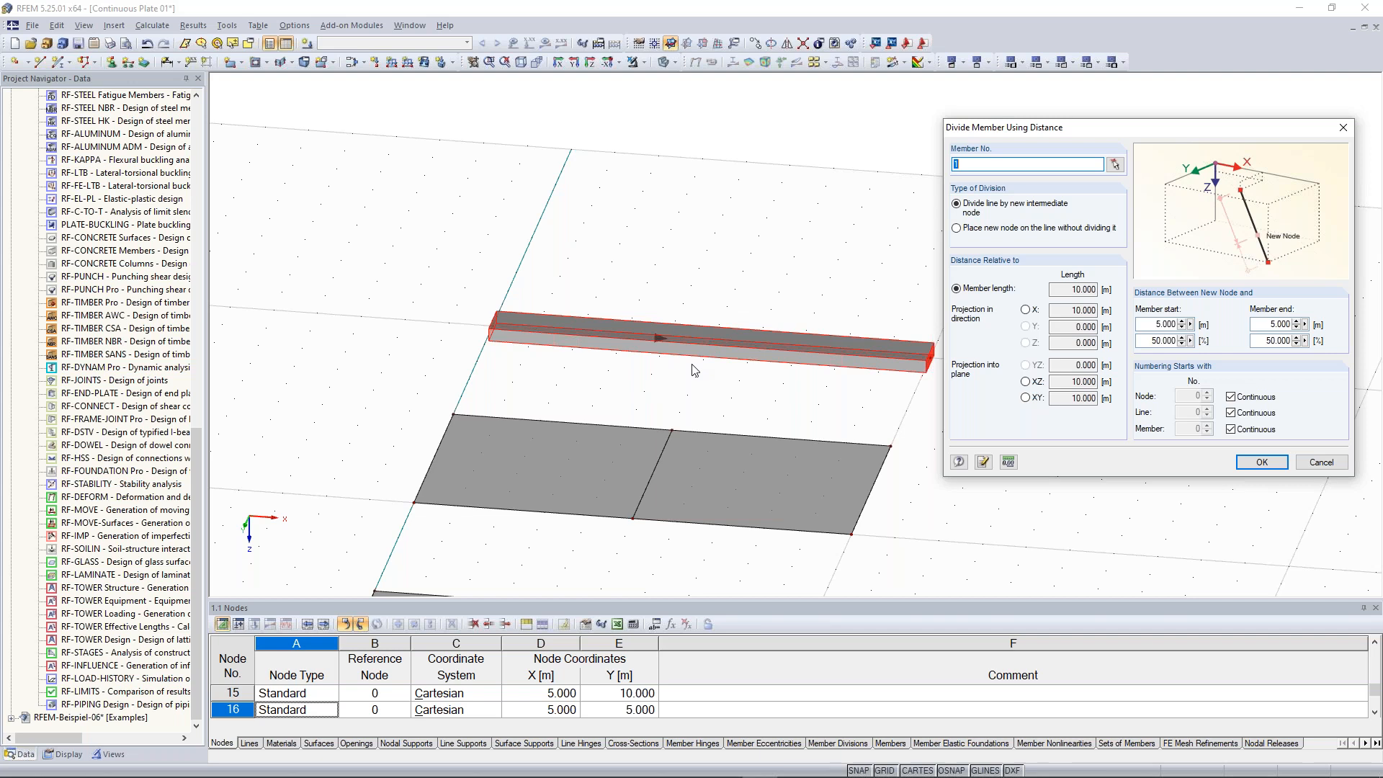
pyautogui.moveTo(1151, 342); pyautogui.dragTo(1178, 345)
pyautogui.click(1150, 344)
pyautogui.moveTo(1154, 324); pyautogui.dragTo(1172, 325)
pyautogui.click(1151, 324)
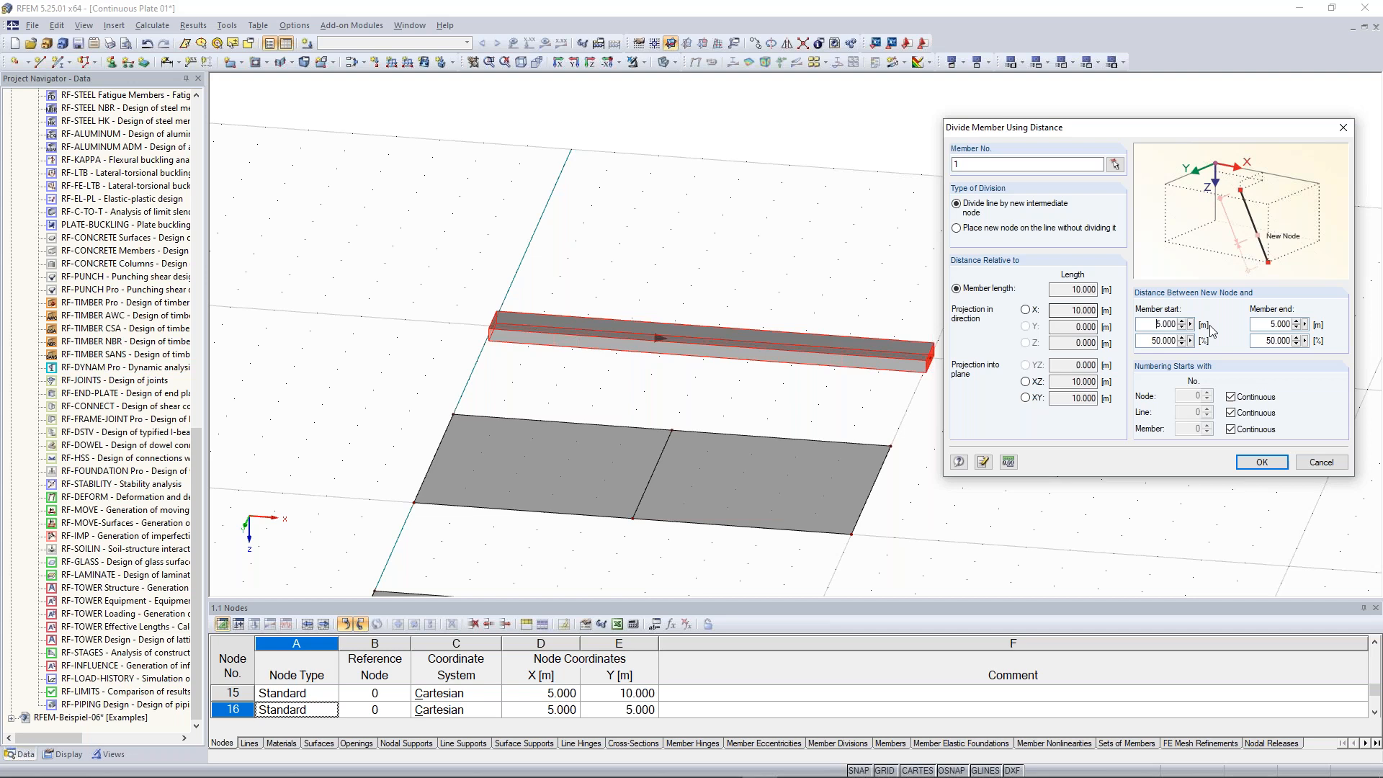
pyautogui.moveTo(1157, 324); pyautogui.dragTo(1189, 329)
pyautogui.write('3')
pyautogui.click(1271, 324)
pyautogui.moveTo(1156, 324); pyautogui.dragTo(1298, 322)
pyautogui.write('6')
pyautogui.click(1158, 324)
pyautogui.doubleClick(1155, 340)
pyautogui.write('50')
pyautogui.click(1155, 324)
pyautogui.click(1261, 463)
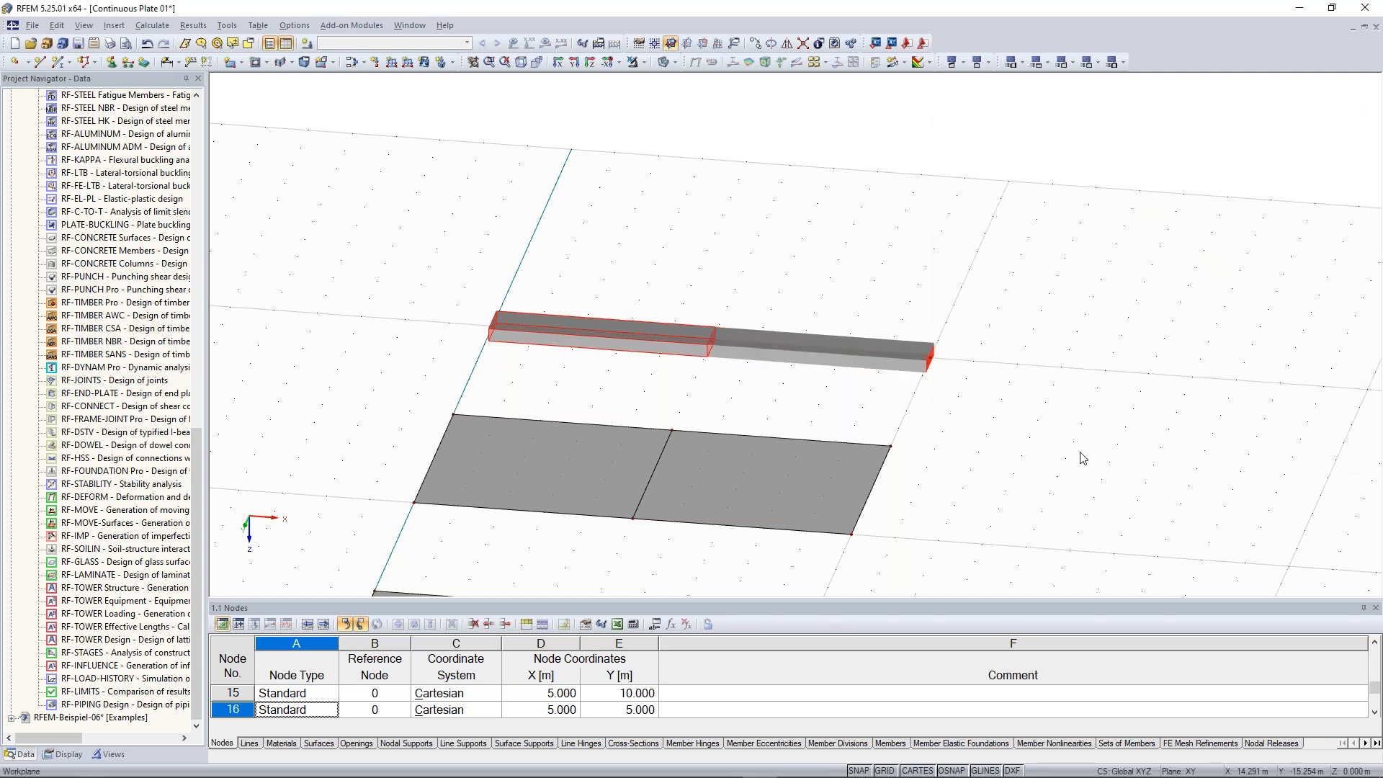
pyautogui.moveTo(713, 338); pyautogui.dragTo(759, 387)
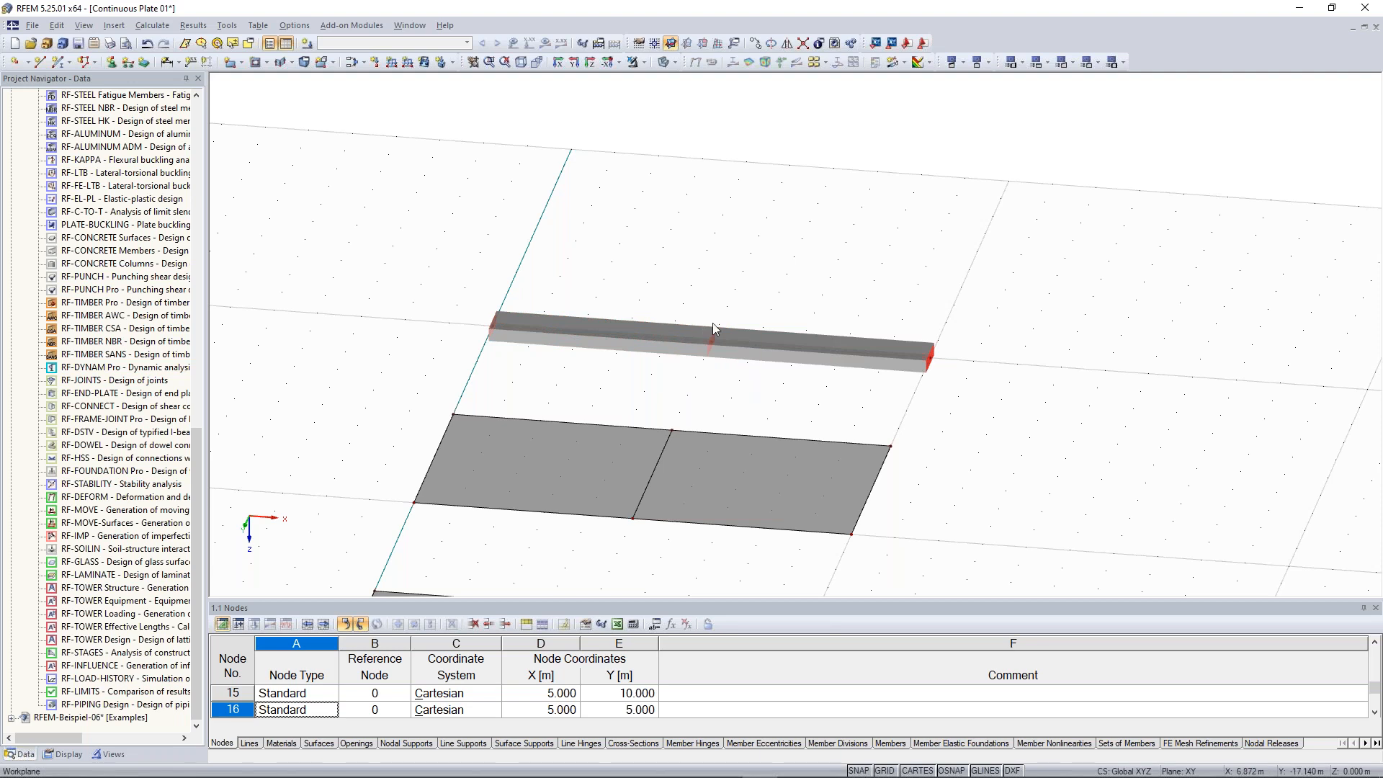
pyautogui.moveTo(688, 279); pyautogui.dragTo(759, 388)
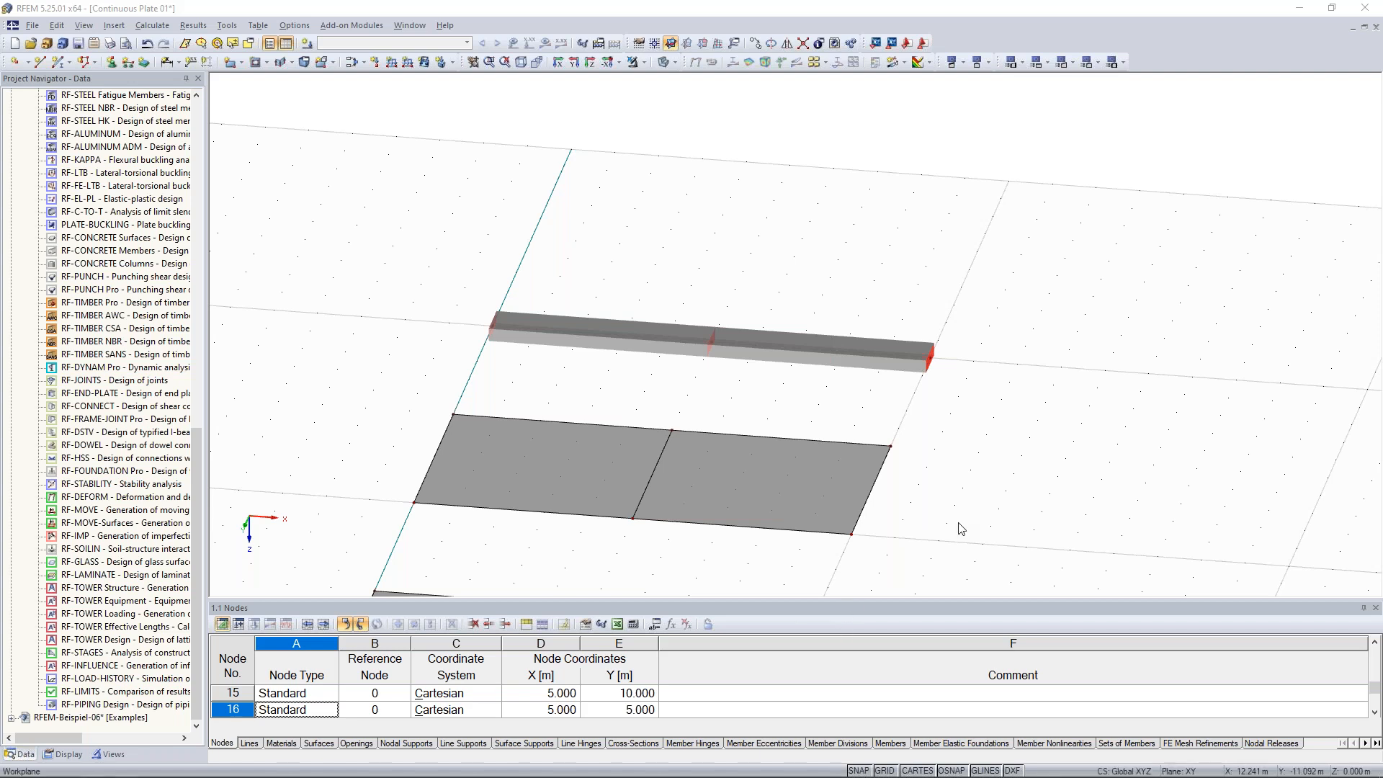
pyautogui.scroll(-2, 960, 529)
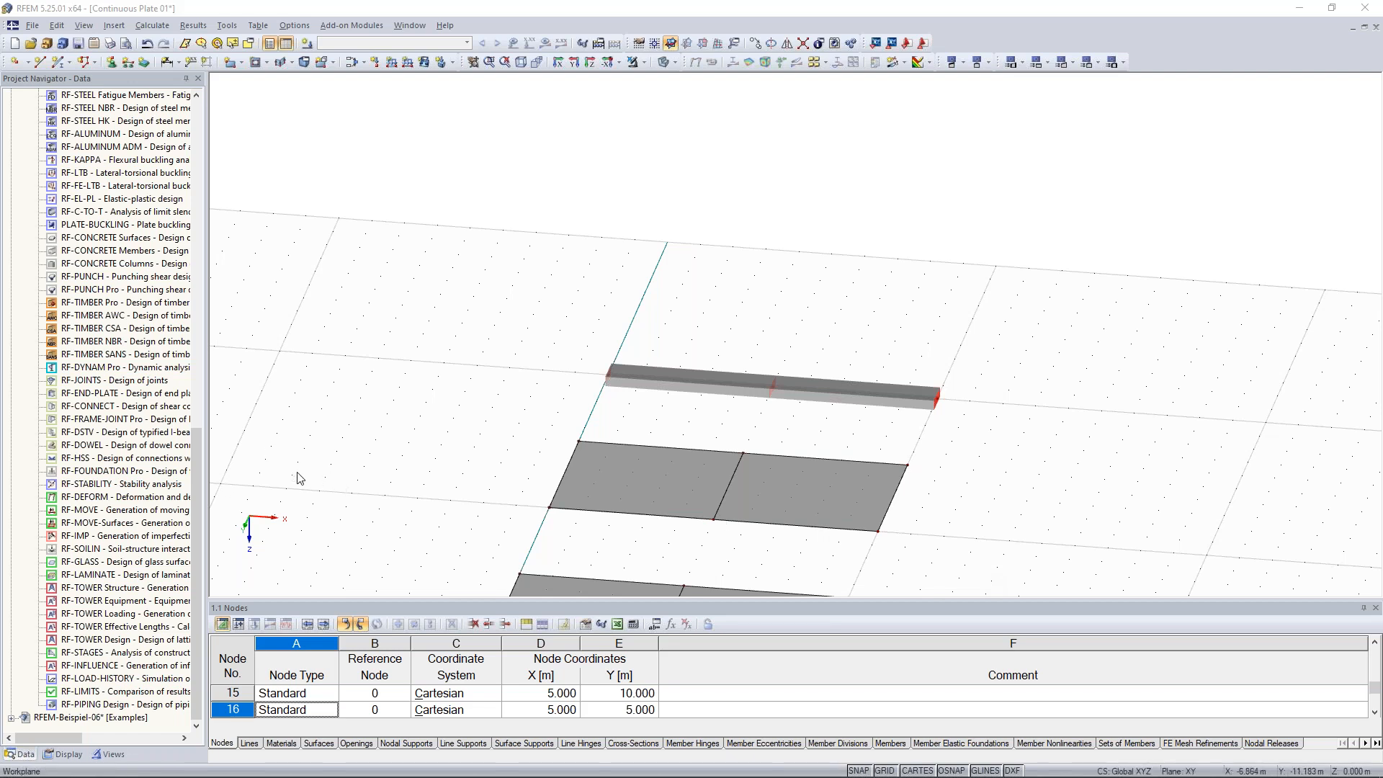
# Try editing the beam cross-section description to other rectangle sizes such as 900/300, 100/200 and 1000/200
pyautogui.moveTo(195, 457); pyautogui.dragTo(193, 135)
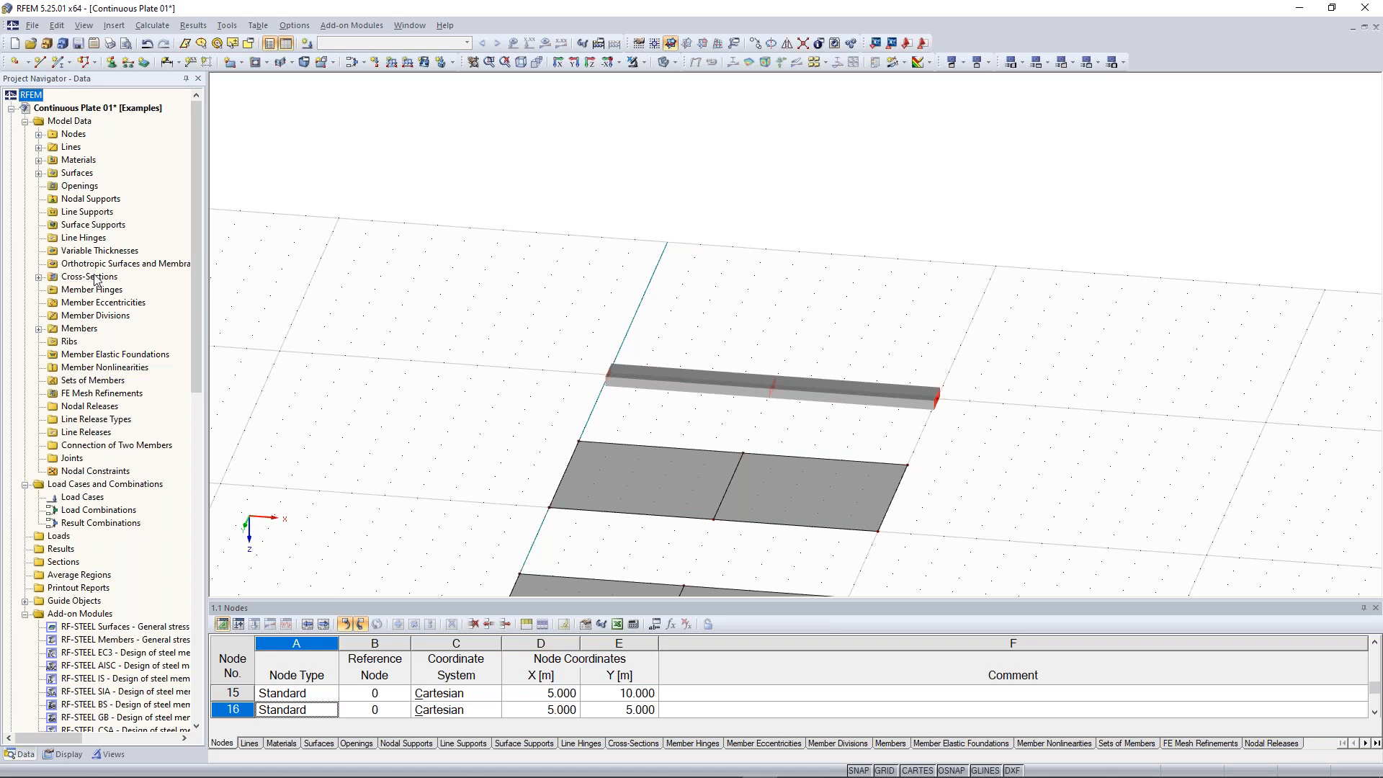
pyautogui.click(39, 278)
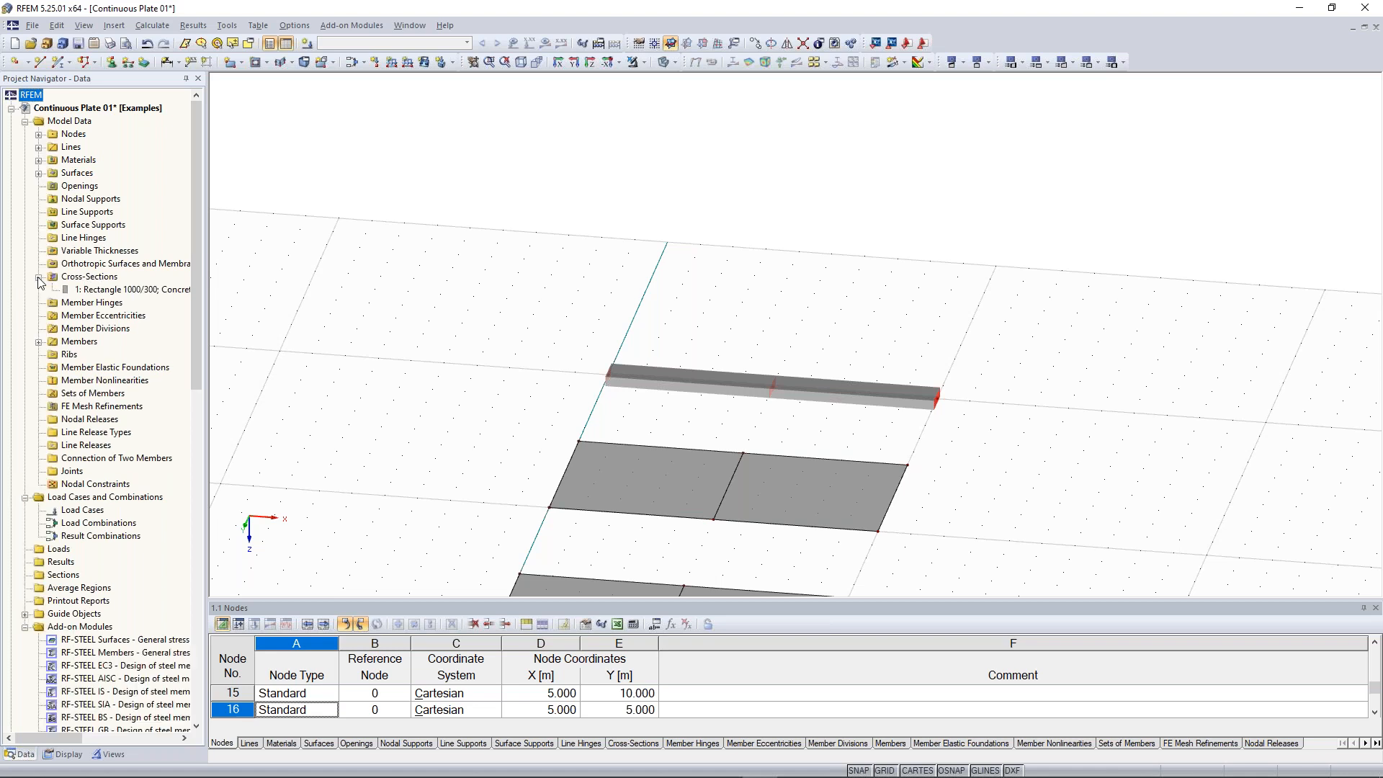
pyautogui.rightClick(99, 291)
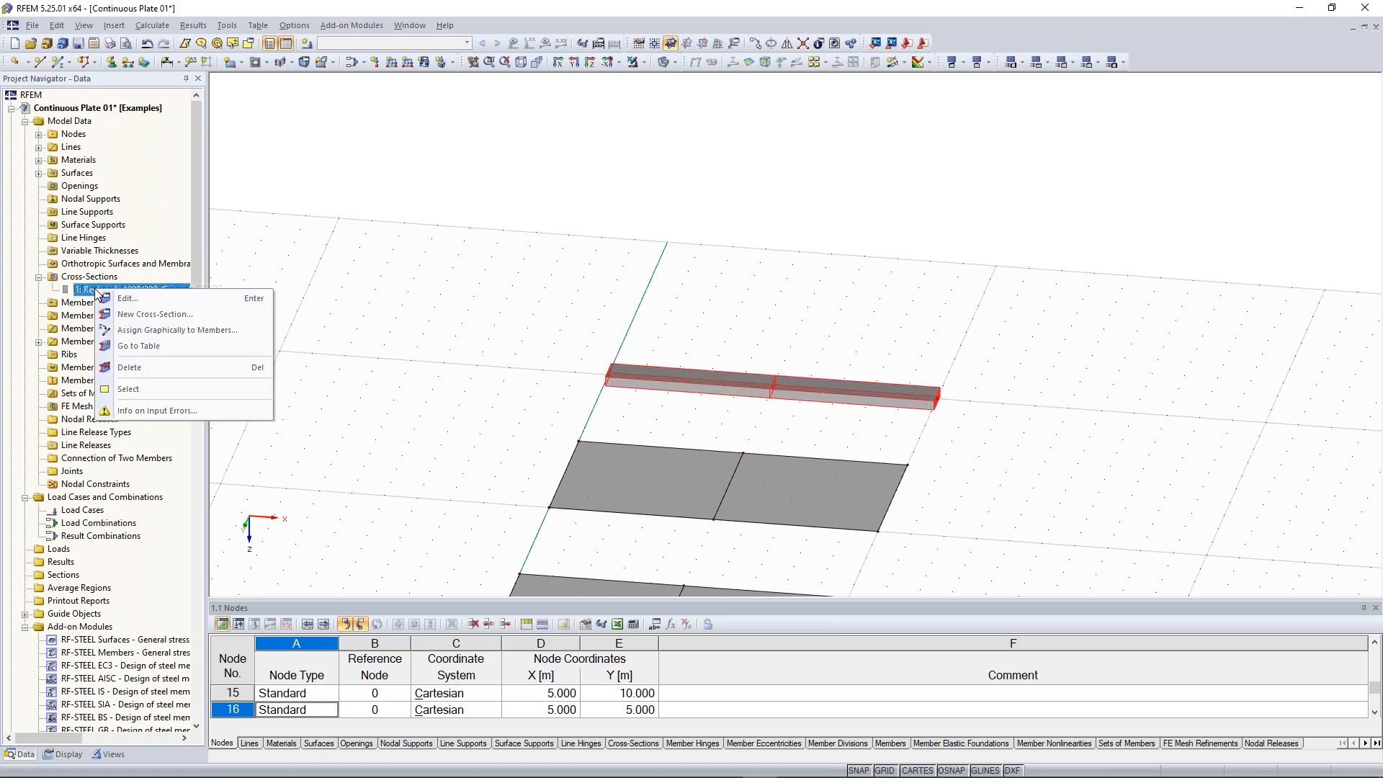
pyautogui.click(133, 298)
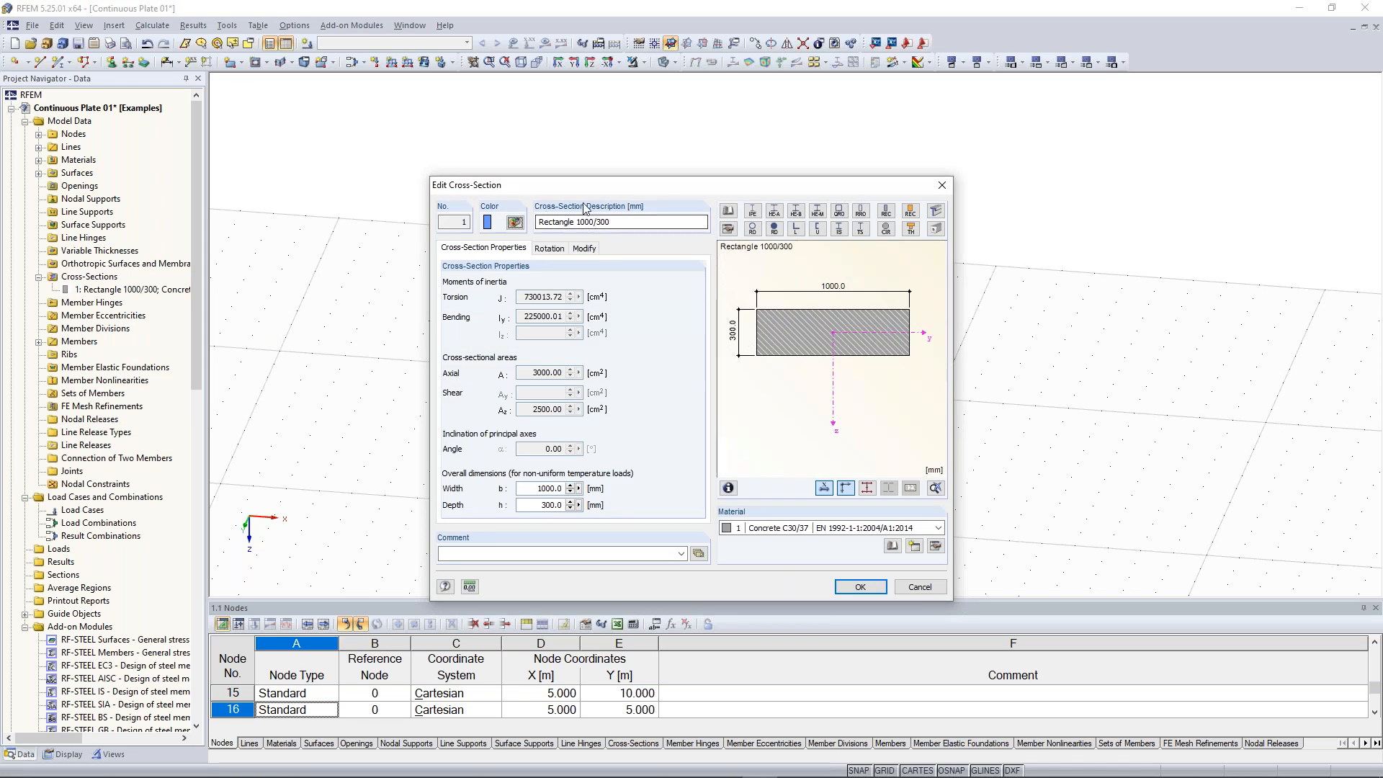
pyautogui.doubleClick(585, 222)
pyautogui.write('900')
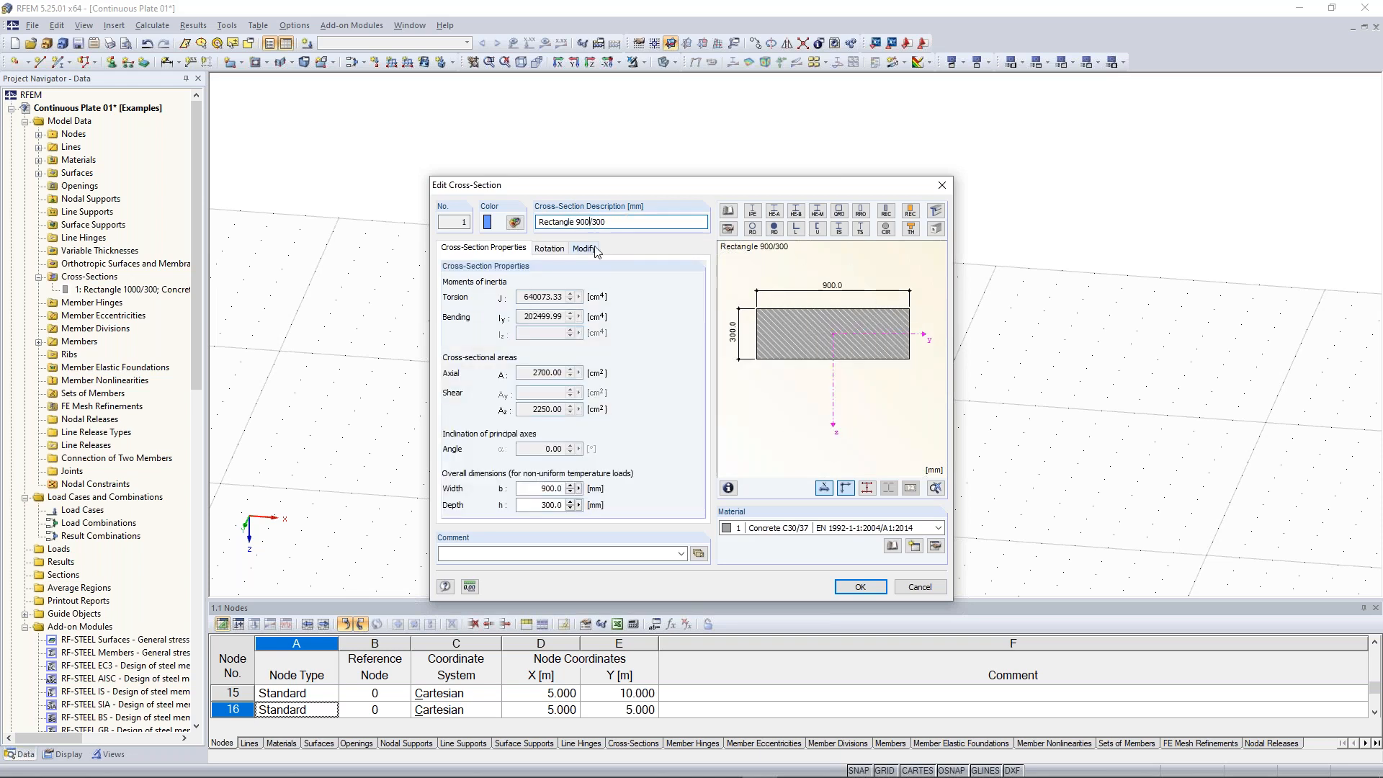
pyautogui.doubleClick(595, 222)
pyautogui.write('200')
pyautogui.moveTo(577, 221); pyautogui.dragTo(590, 215)
pyautogui.write('100')
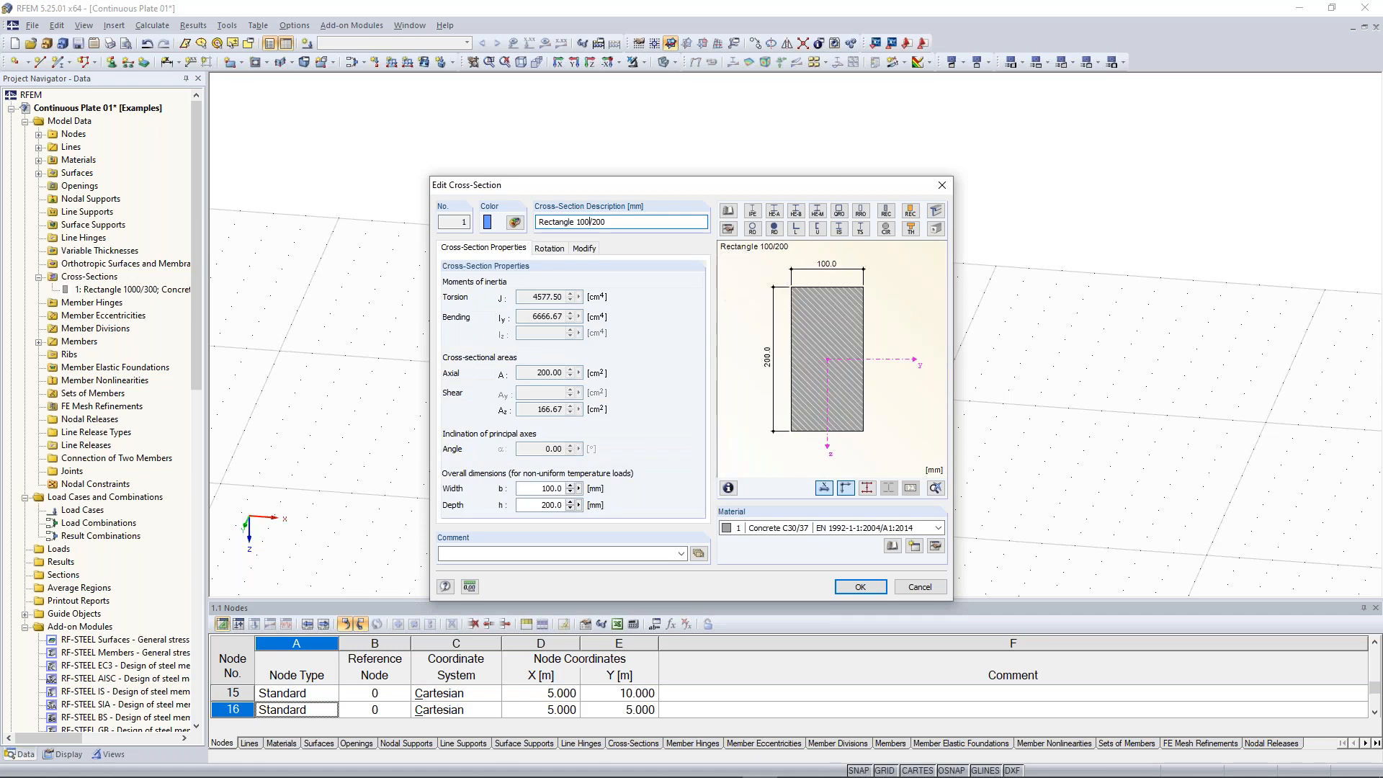
pyautogui.write('0/')
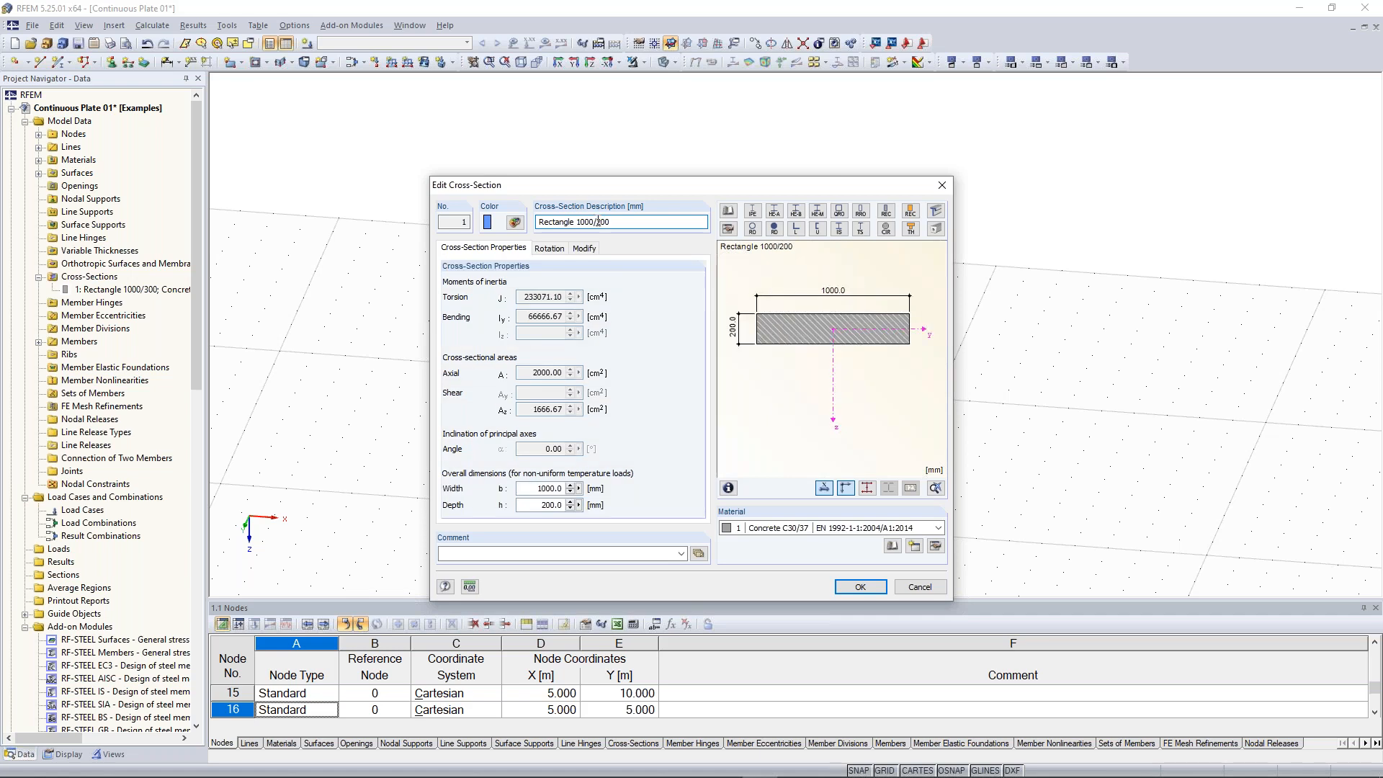
pyautogui.write('3')
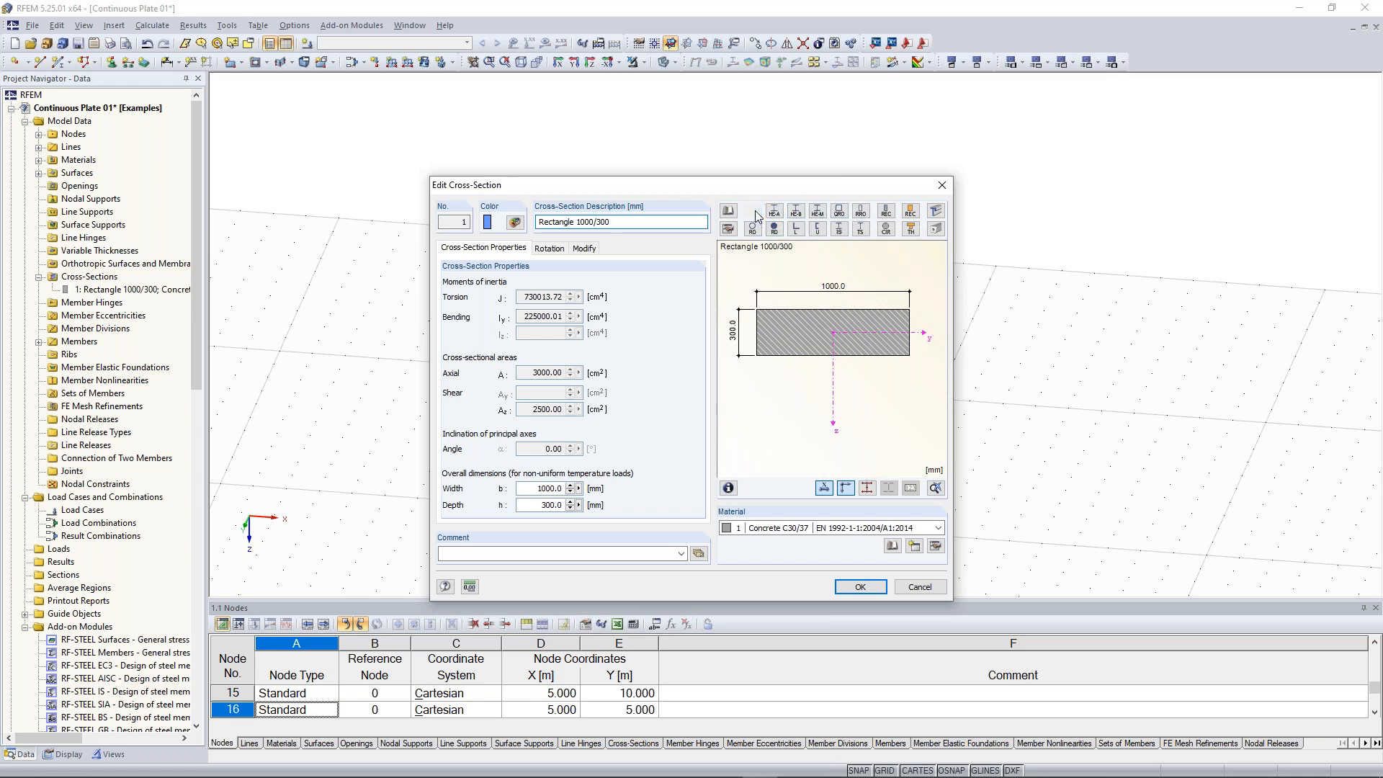
# Open the rolled I-section library from the cross-section dialog and cancel both dialogs
pyautogui.click(754, 211)
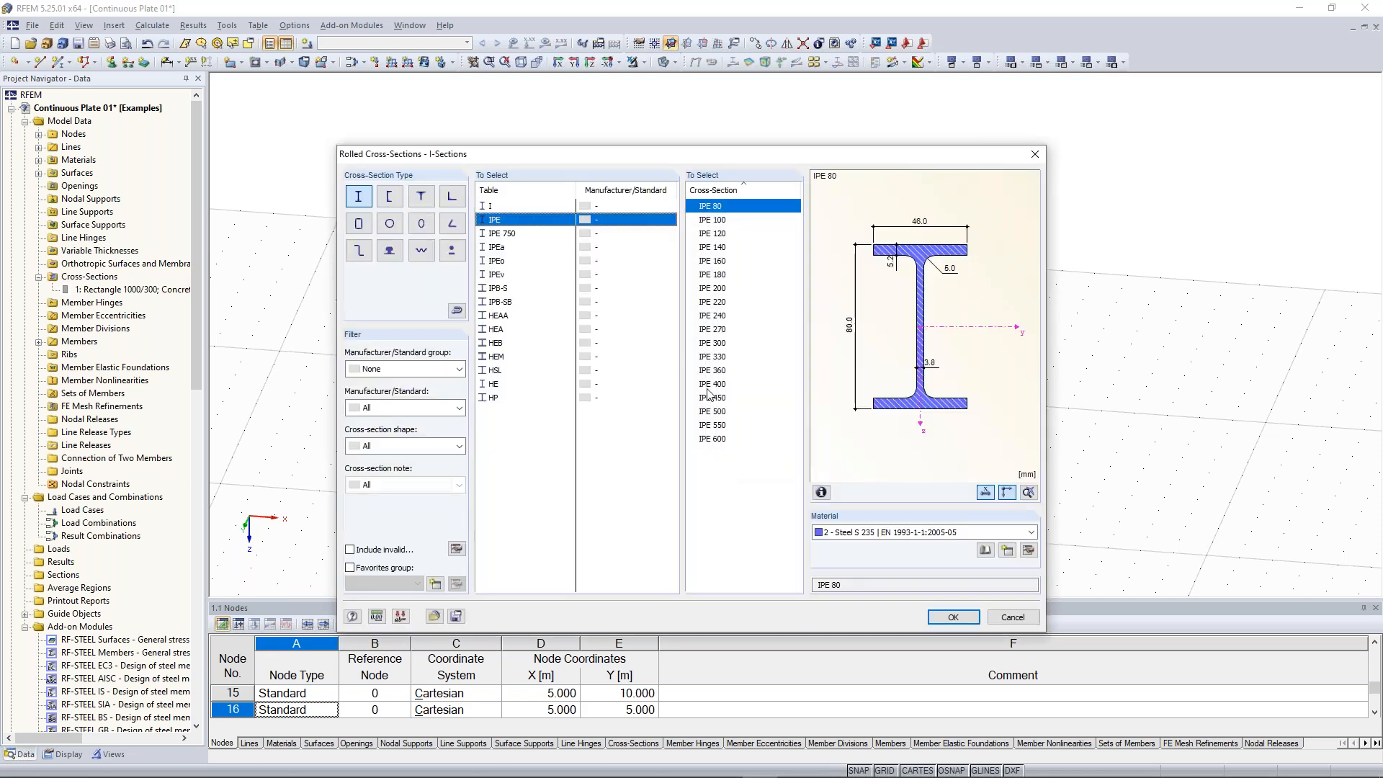
pyautogui.click(1018, 618)
pyautogui.click(625, 225)
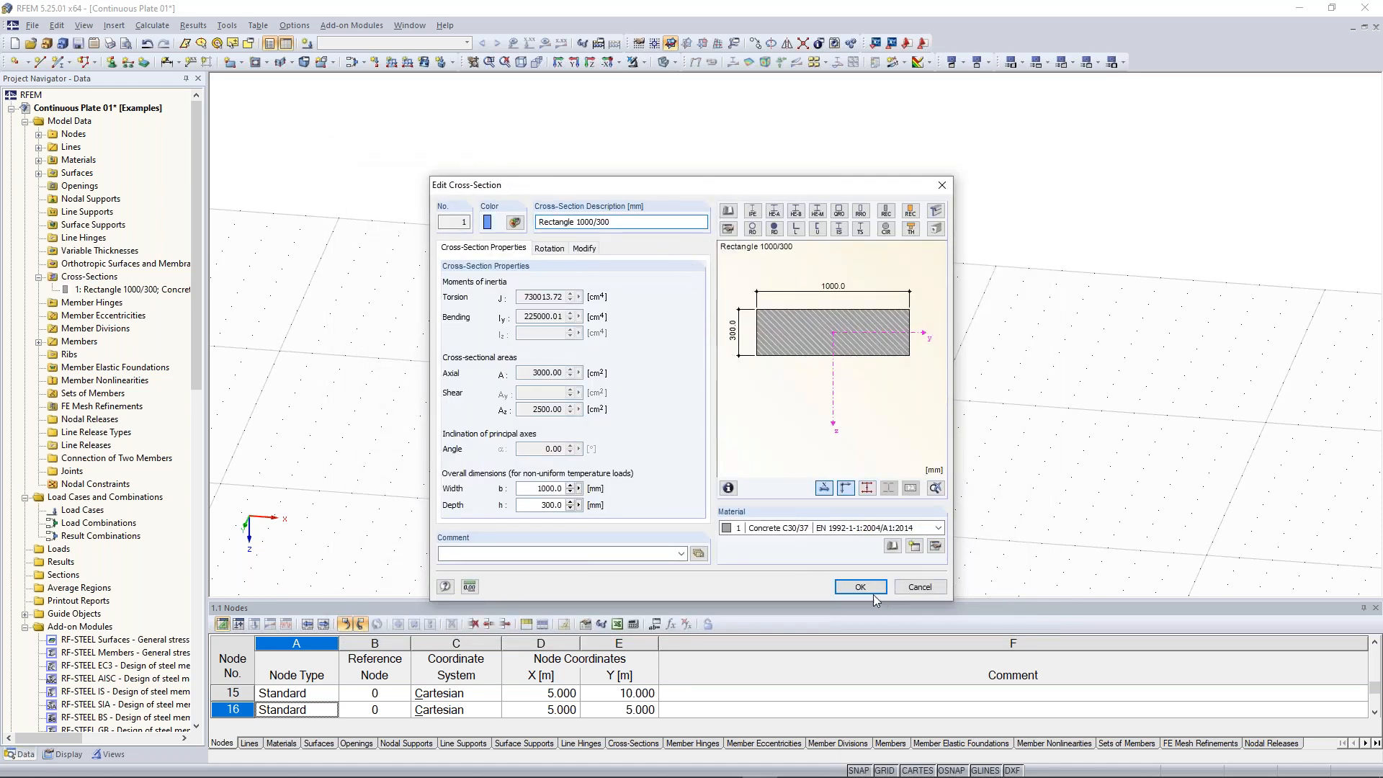
pyautogui.click(920, 587)
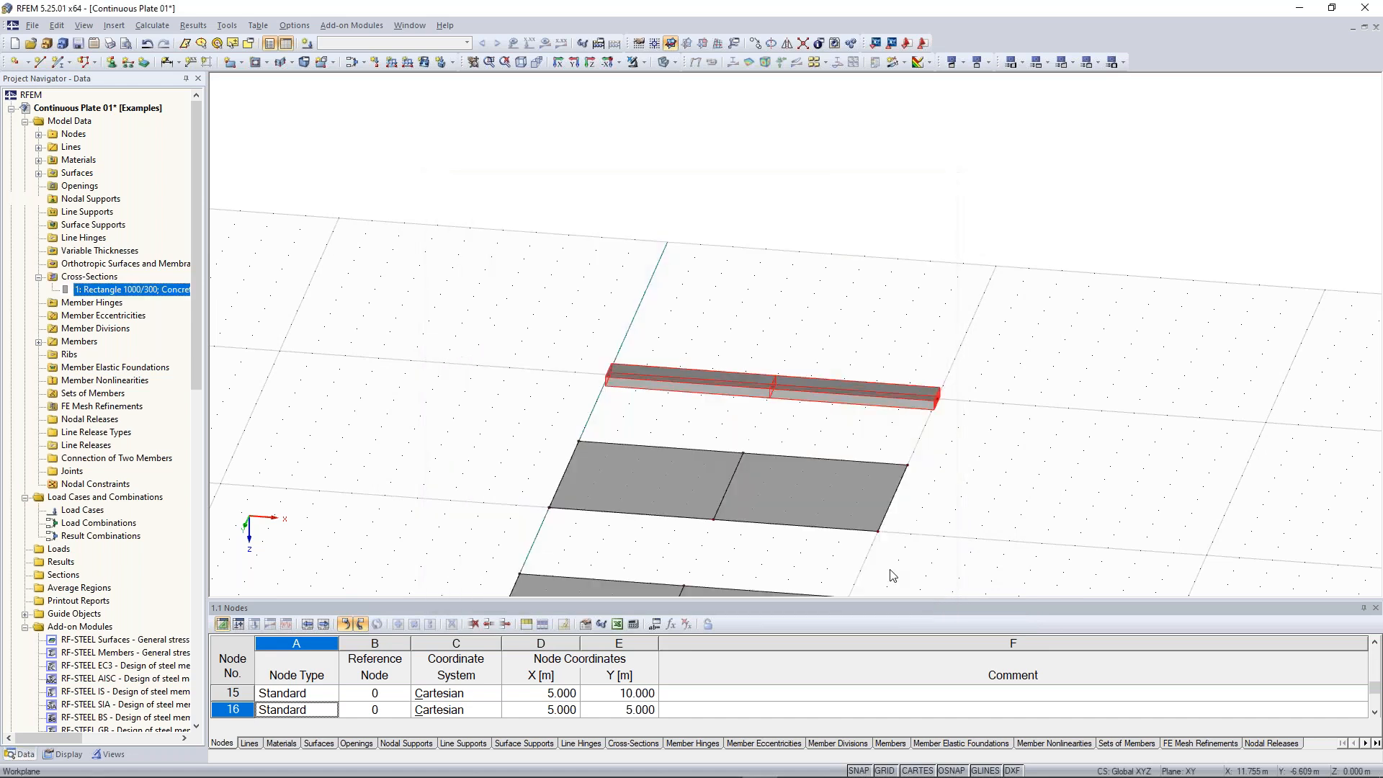
# Inspect the two beam members' properties in the Edit Member dialog
pyautogui.click(641, 388)
pyautogui.keyDown('ctrl'); pyautogui.moveTo(943, 393); pyautogui.dragTo(546, 125, button='middle'); pyautogui.keyUp('ctrl')
pyautogui.keyDown('ctrl'); pyautogui.moveTo(905, 411); pyautogui.dragTo(812, 277, button='middle'); pyautogui.keyUp('ctrl')
pyautogui.moveTo(821, 248); pyautogui.dragTo(974, 493)
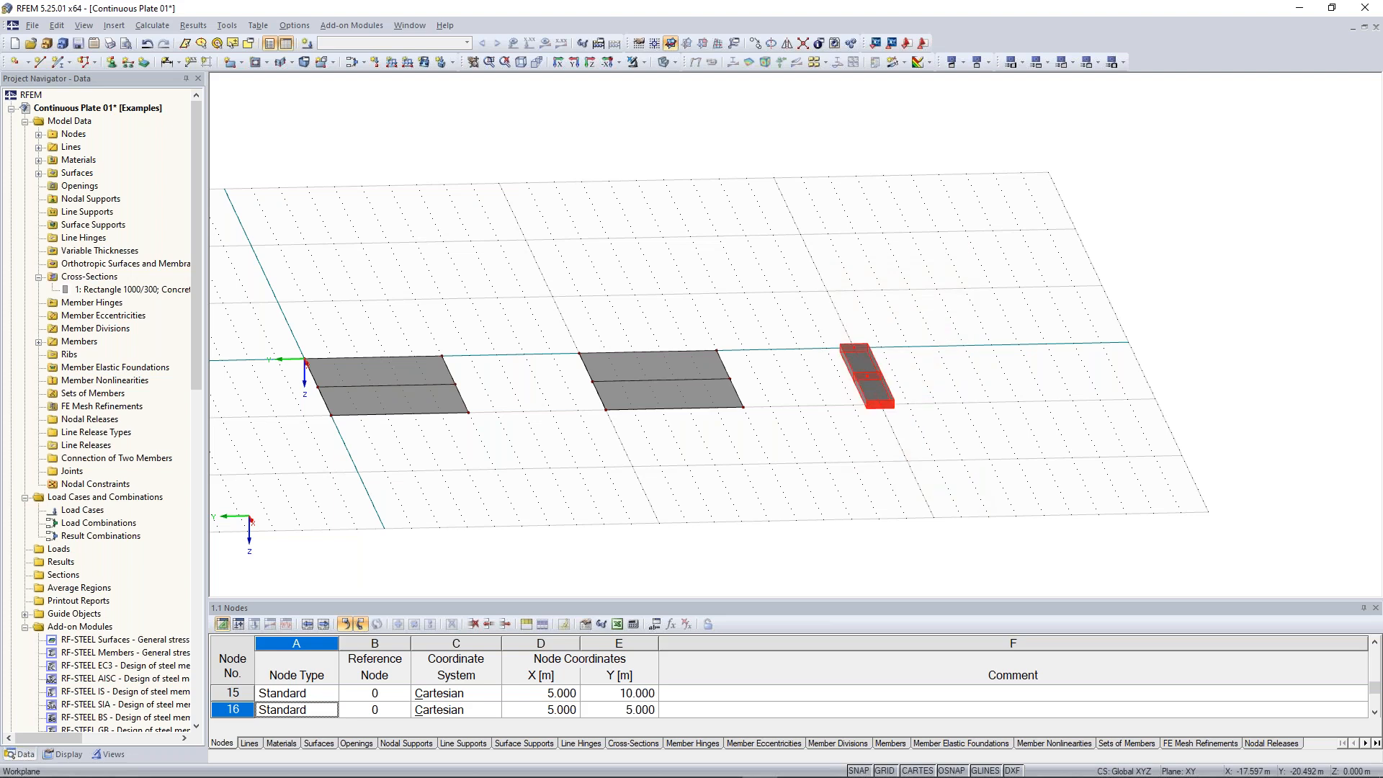
pyautogui.rightClick(874, 383)
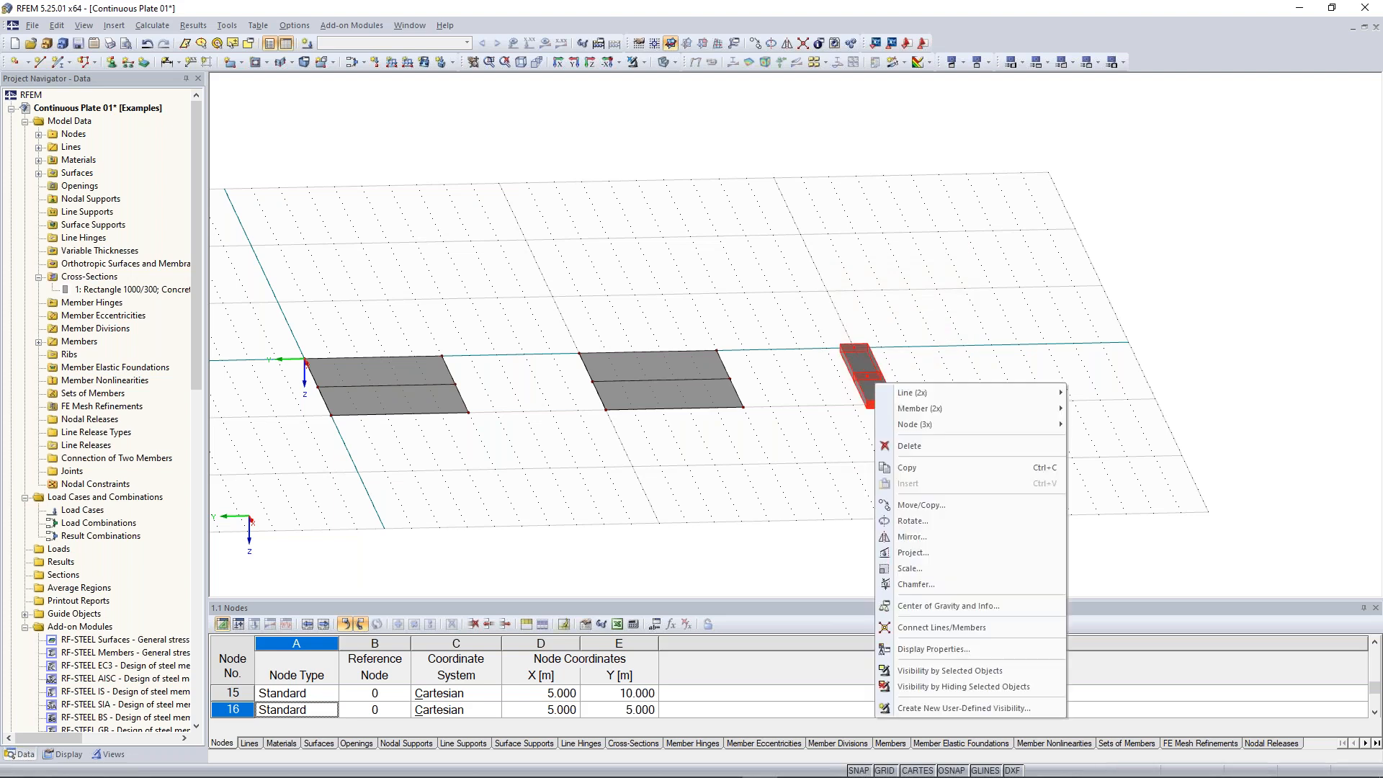
pyautogui.moveTo(914, 408)
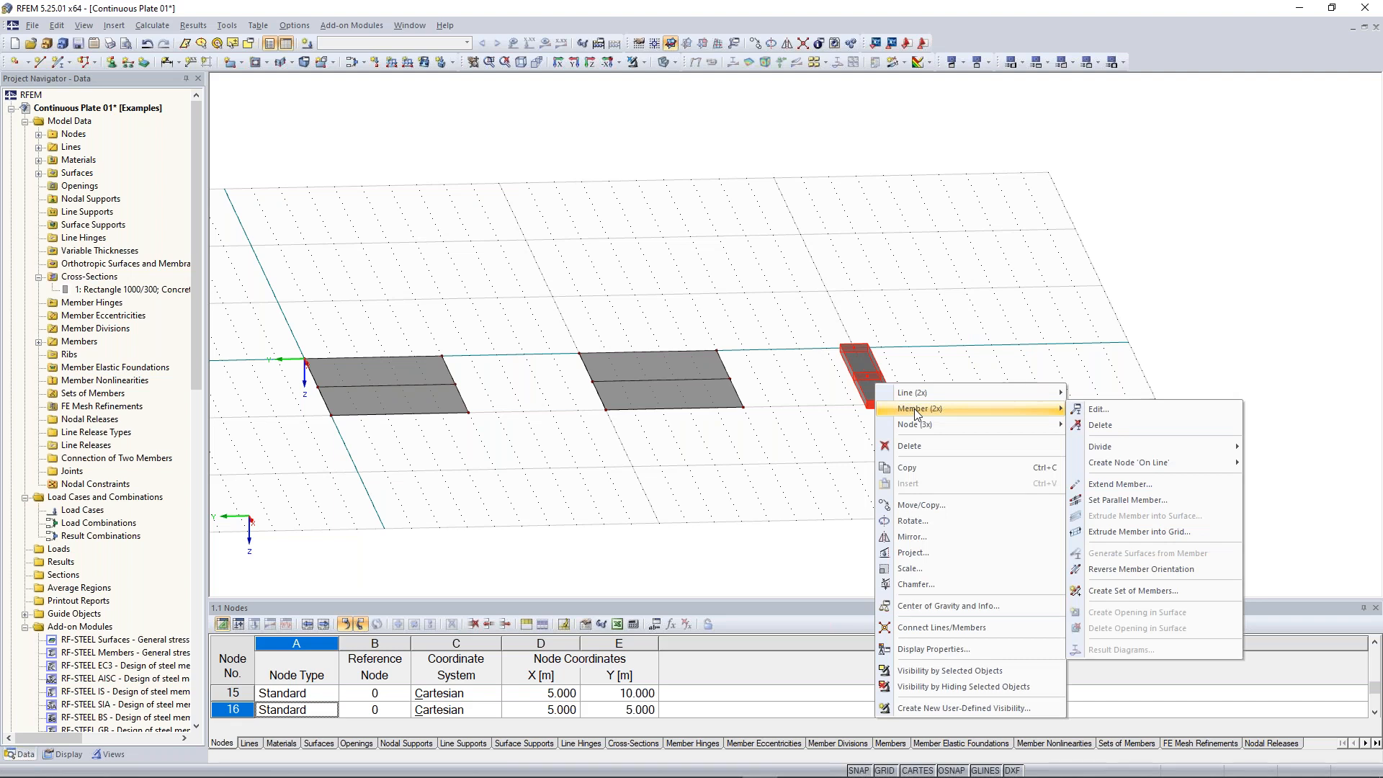
pyautogui.click(1099, 409)
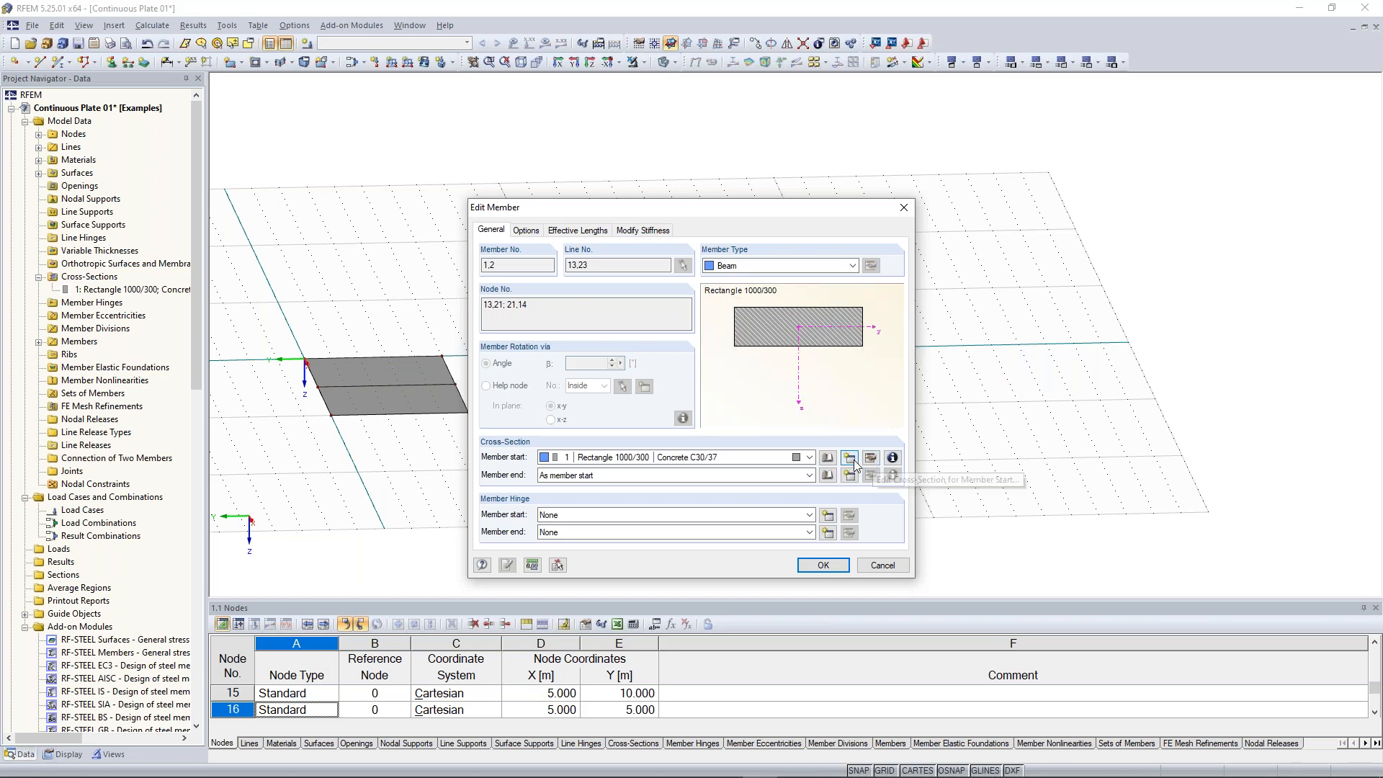
pyautogui.click(901, 211)
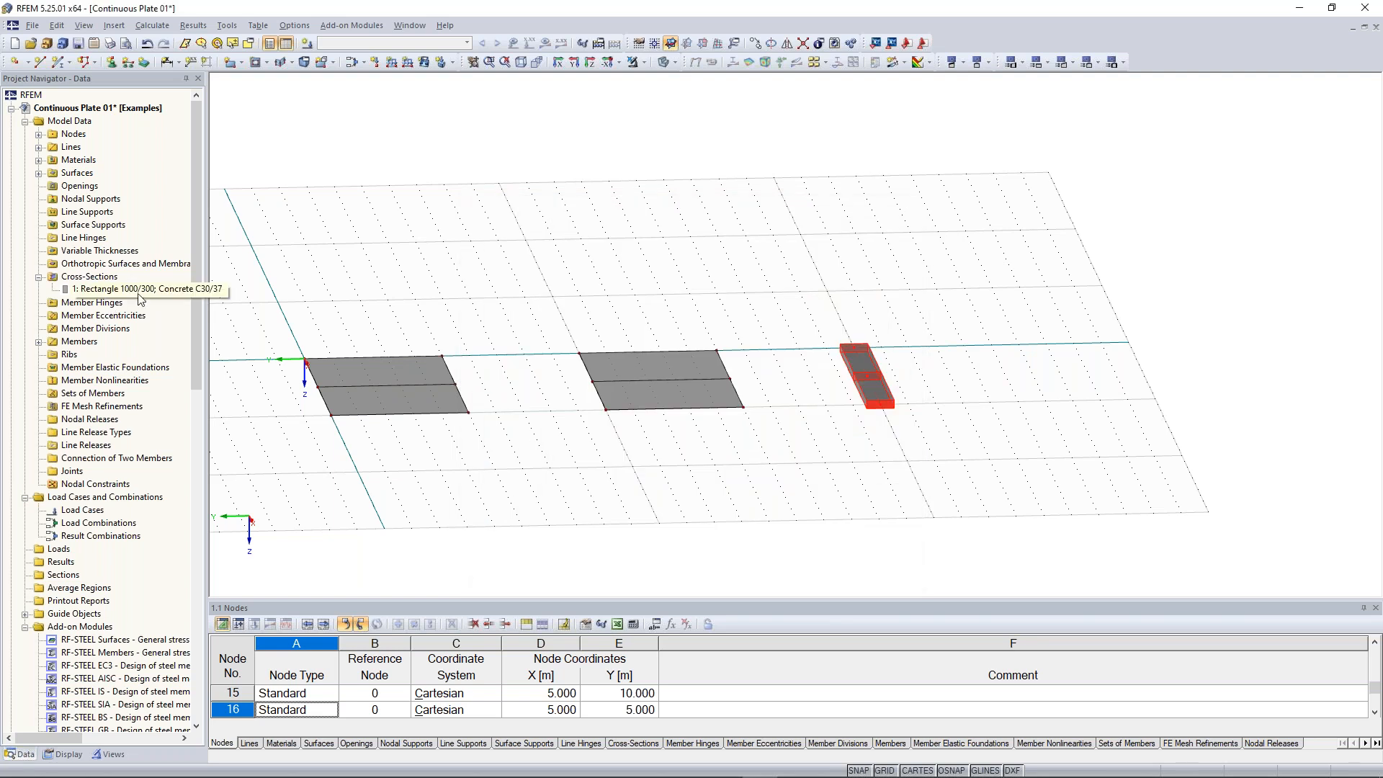
# Place hinged line supports on the plates' end edges and midspan dividing lines
pyautogui.scroll(-3, 509, 311)
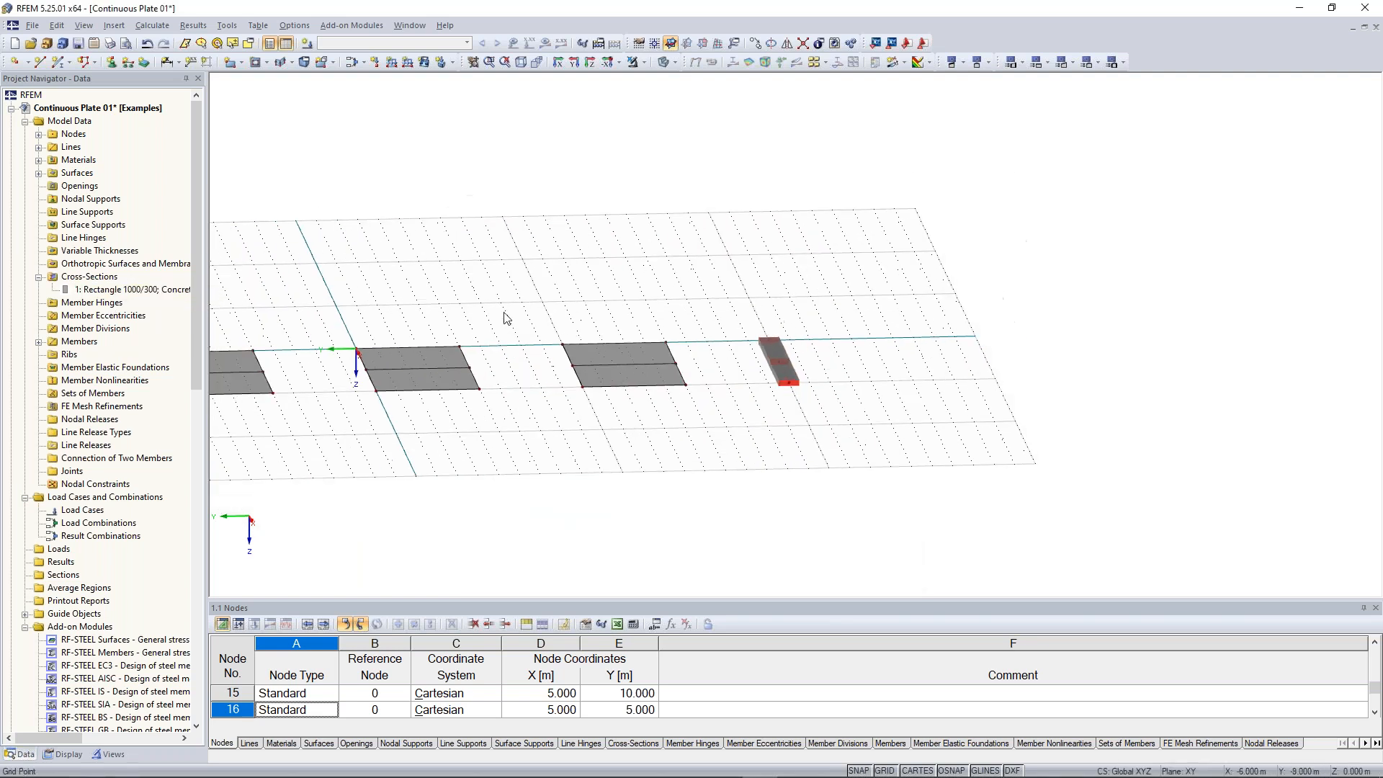
pyautogui.moveTo(468, 304); pyautogui.dragTo(881, 361, button='middle')
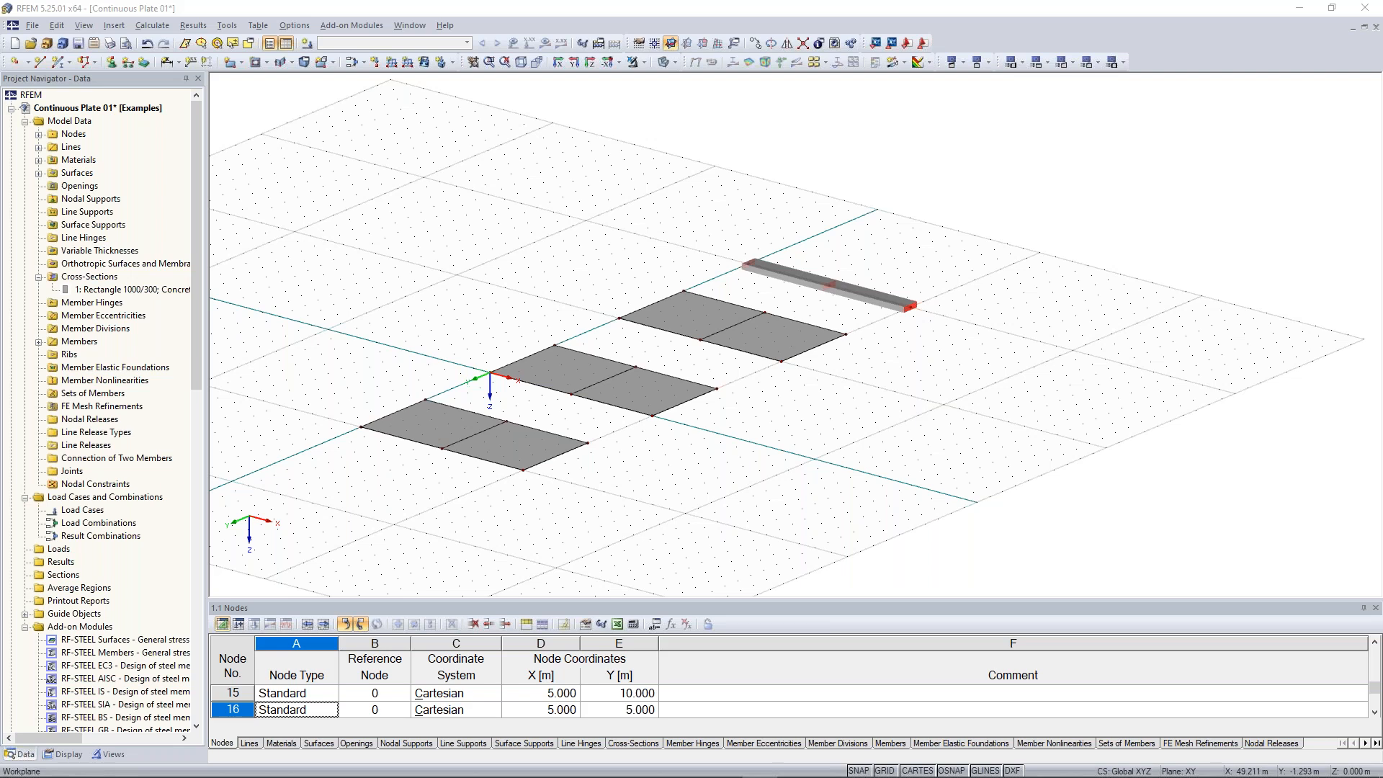
pyautogui.scroll(2, 579, 394)
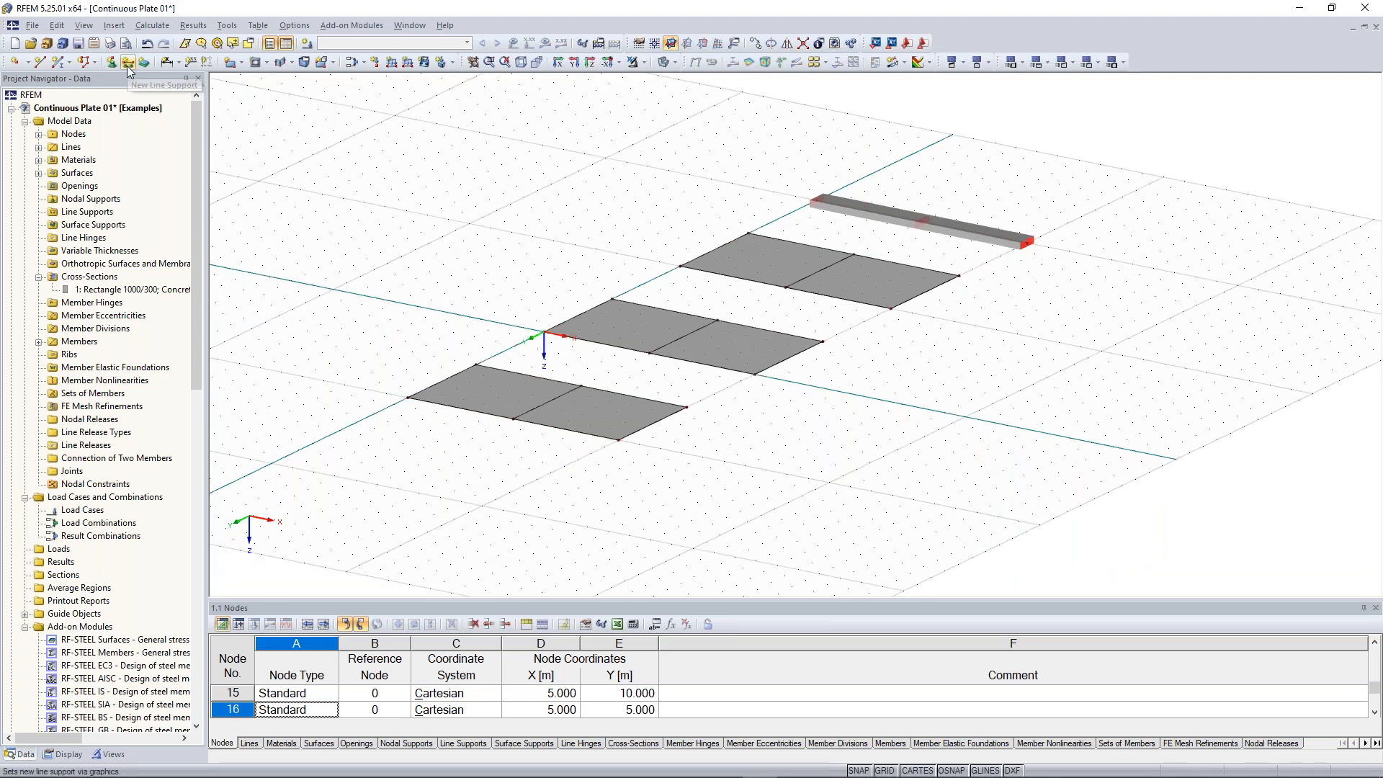
pyautogui.click(127, 65)
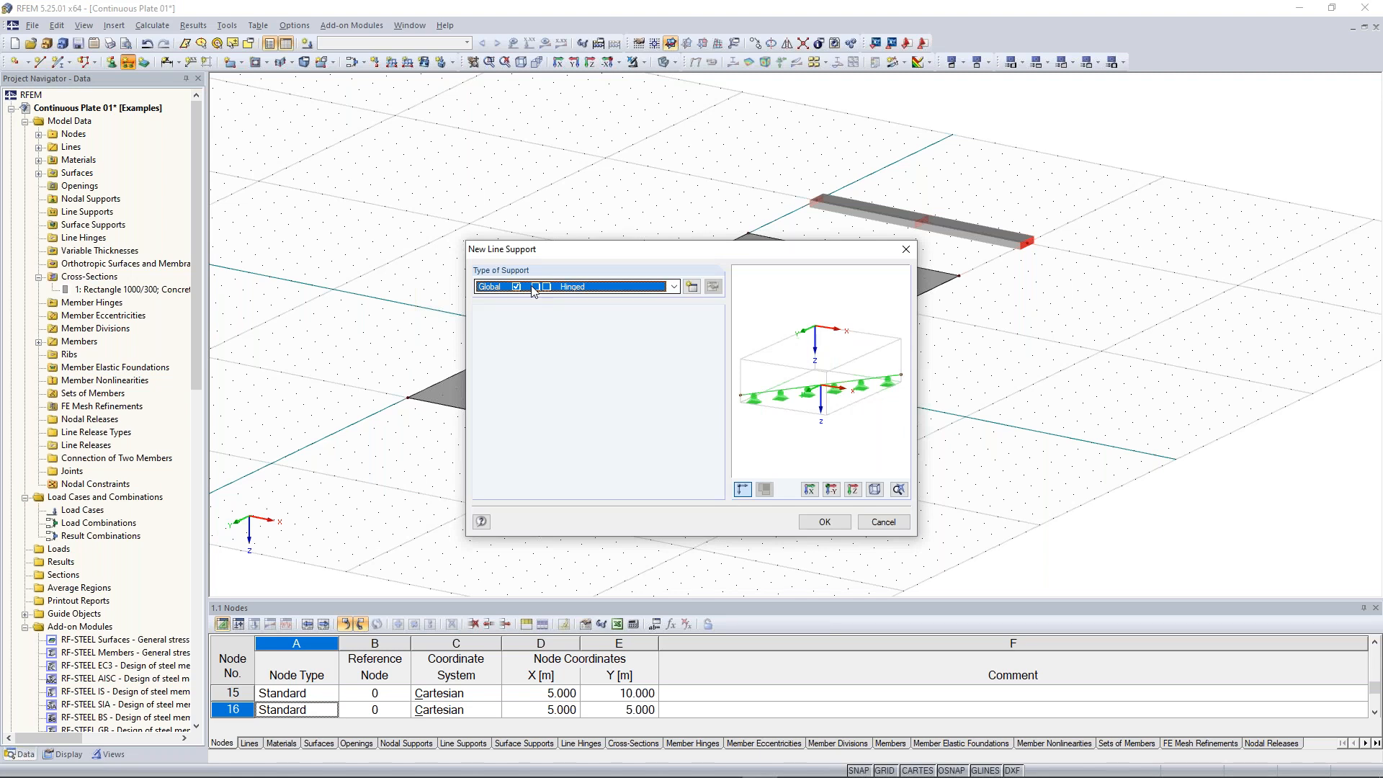
pyautogui.press('Return')
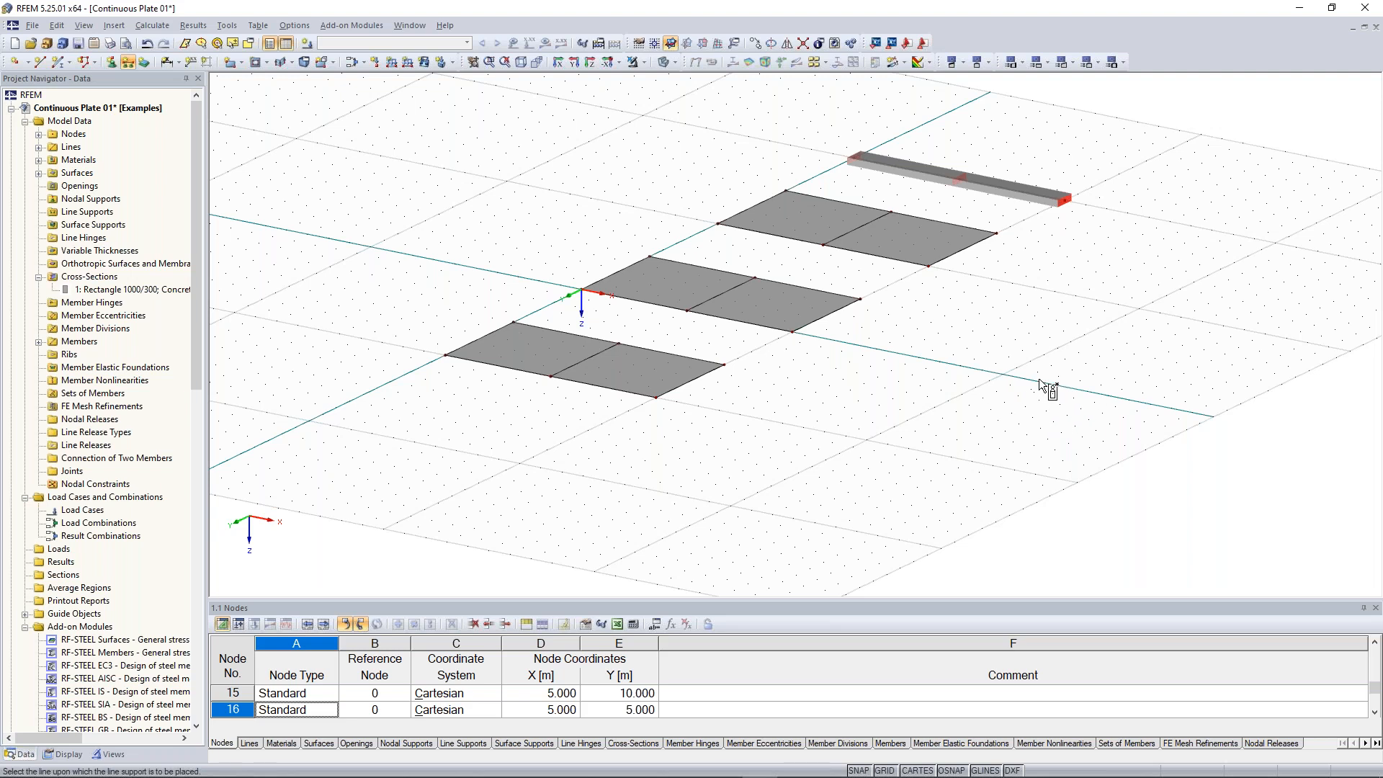
pyautogui.moveTo(1035, 345)
pyautogui.mouseDown(button='middle')
pyautogui.moveTo(1112, 376)
pyautogui.moveTo(1072, 362)
pyautogui.moveTo(1087, 395)
pyautogui.moveTo(972, 368)
pyautogui.moveTo(786, 289)
pyautogui.moveTo(716, 228)
pyautogui.moveTo(732, 296)
pyautogui.moveTo(530, 421)
pyautogui.mouseUp(button='middle')
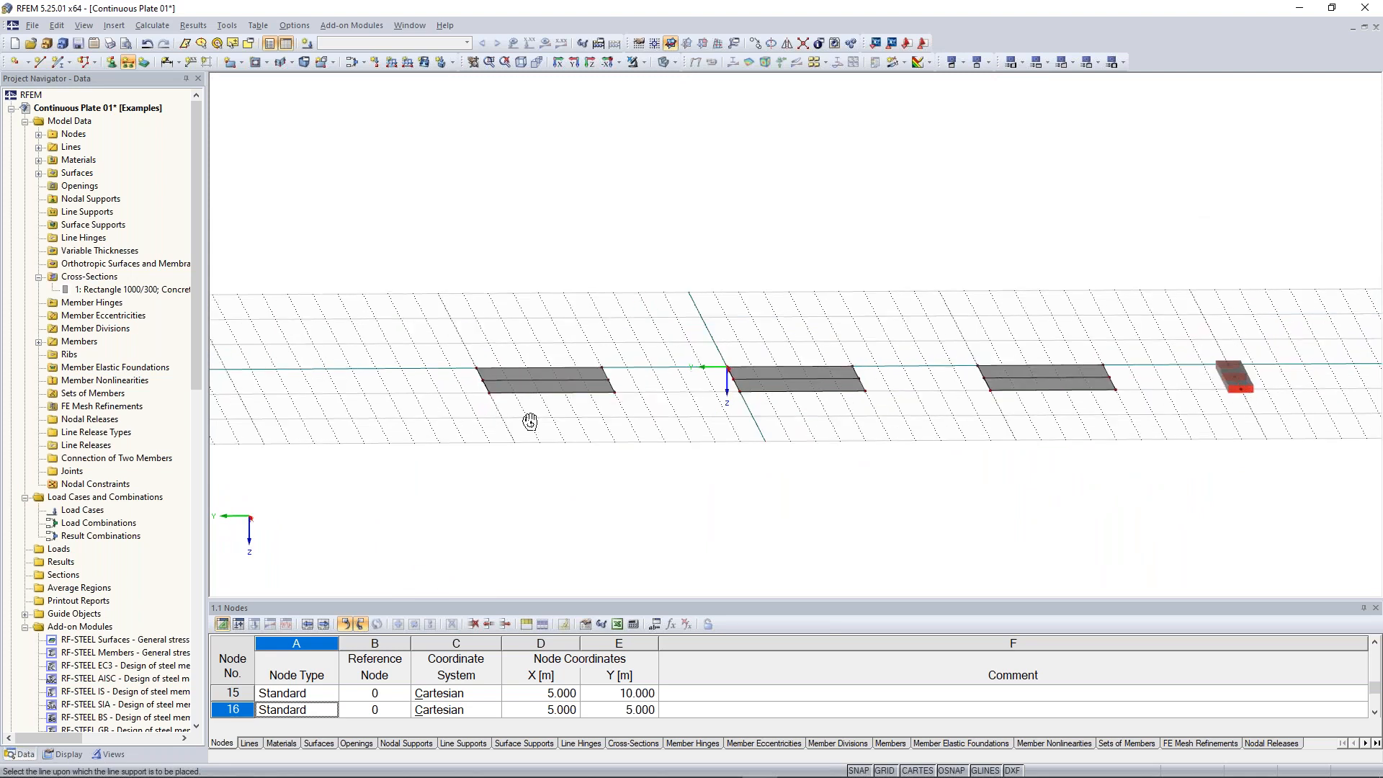
pyautogui.keyDown('ctrl'); pyautogui.moveTo(530, 422); pyautogui.dragTo(504, 432, button='middle'); pyautogui.keyUp('ctrl')
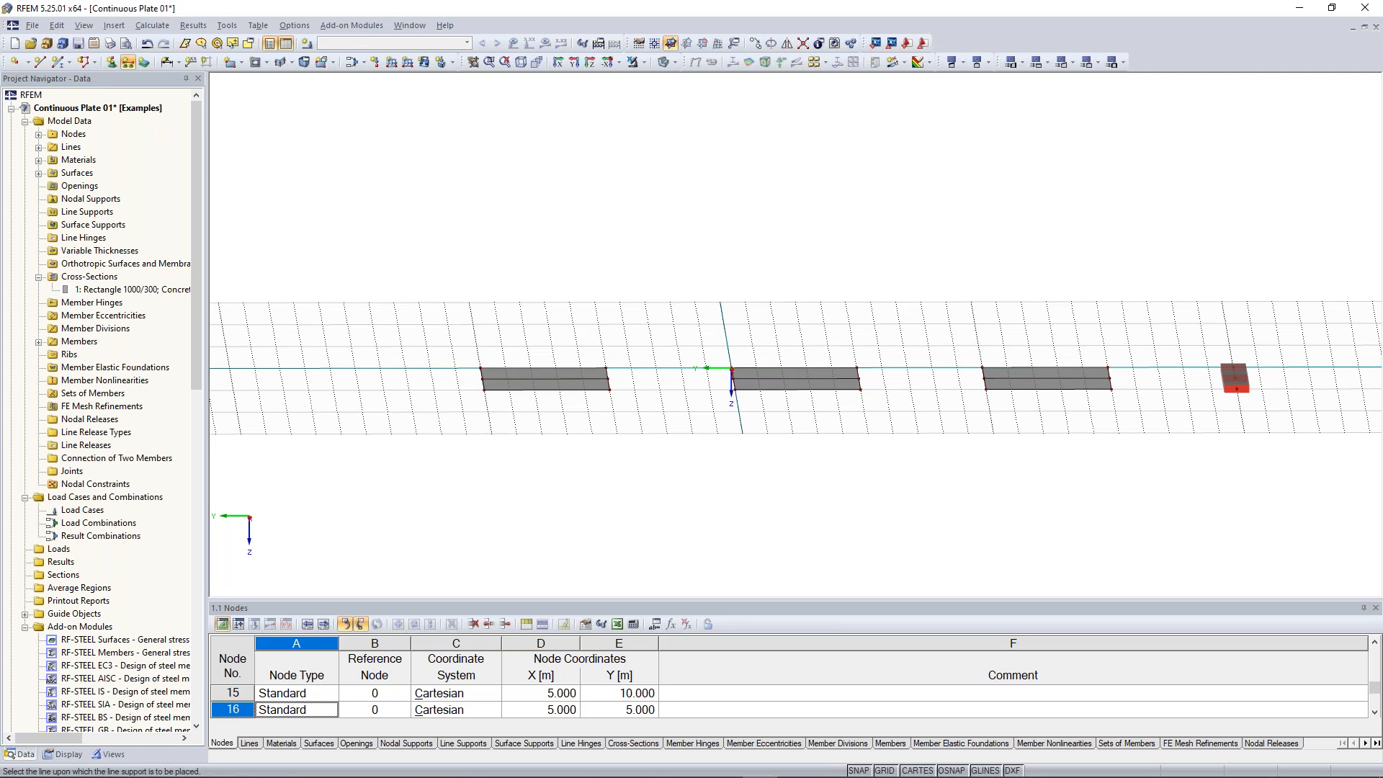
pyautogui.click(817, 353)
pyautogui.click(1056, 346)
pyautogui.keyDown('ctrl'); pyautogui.moveTo(667, 283); pyautogui.dragTo(1047, 469, button='middle'); pyautogui.keyUp('ctrl')
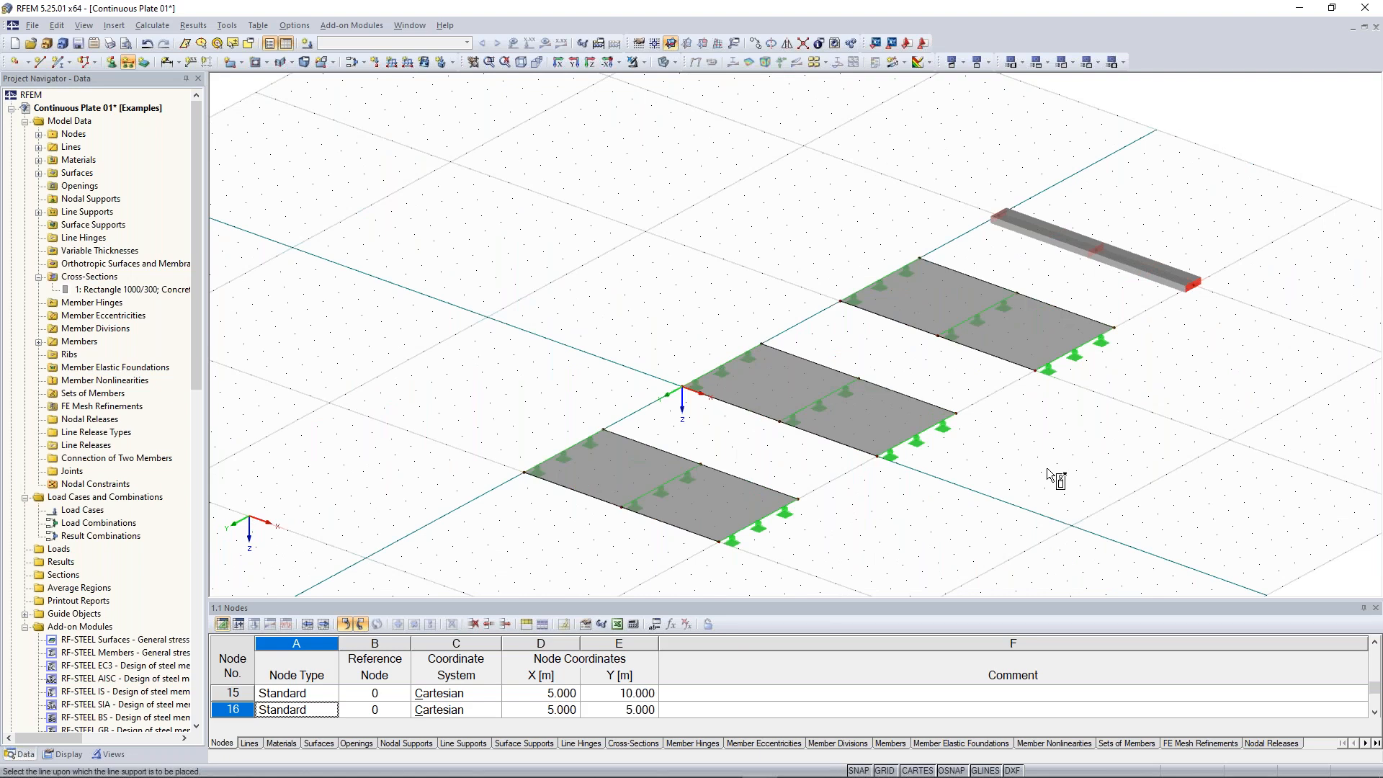
pyautogui.press('Escape')
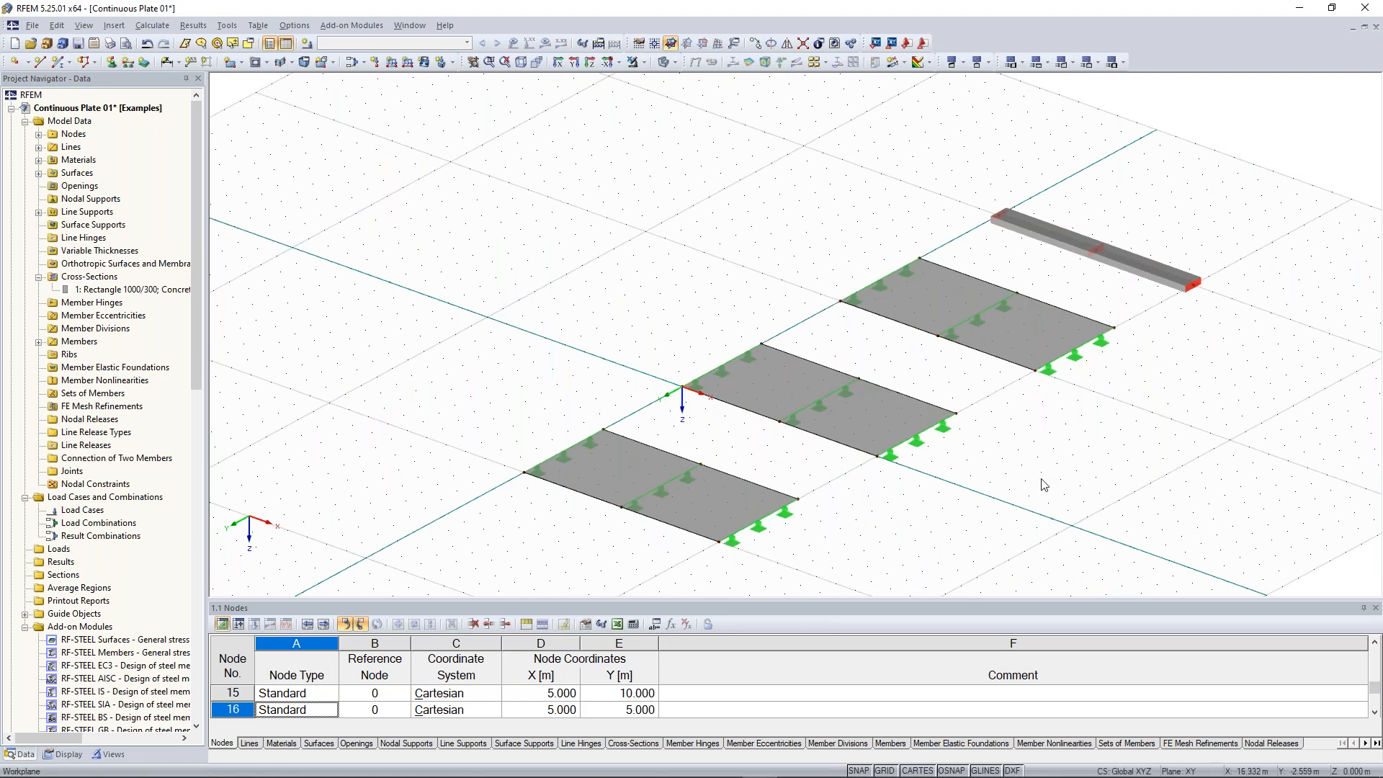
# Create a new nodal support type with φX restrained in addition to uZ and assign it to the beam's start node
pyautogui.scroll(-1, 1047, 467)
pyautogui.moveTo(1037, 478); pyautogui.dragTo(894, 472, button='middle')
pyautogui.keyDown('ctrl'); pyautogui.moveTo(1099, 305); pyautogui.dragTo(677, 257, button='middle'); pyautogui.keyUp('ctrl')
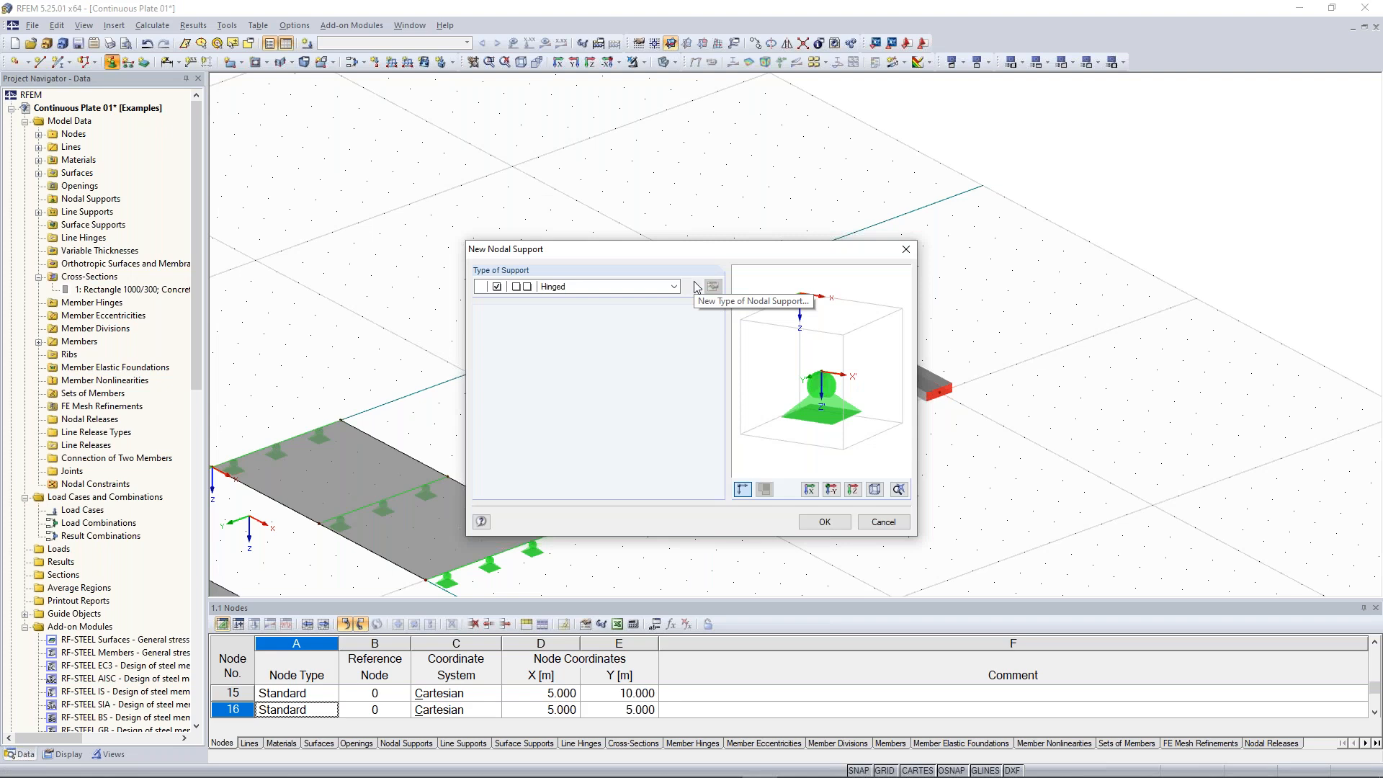
pyautogui.click(695, 286)
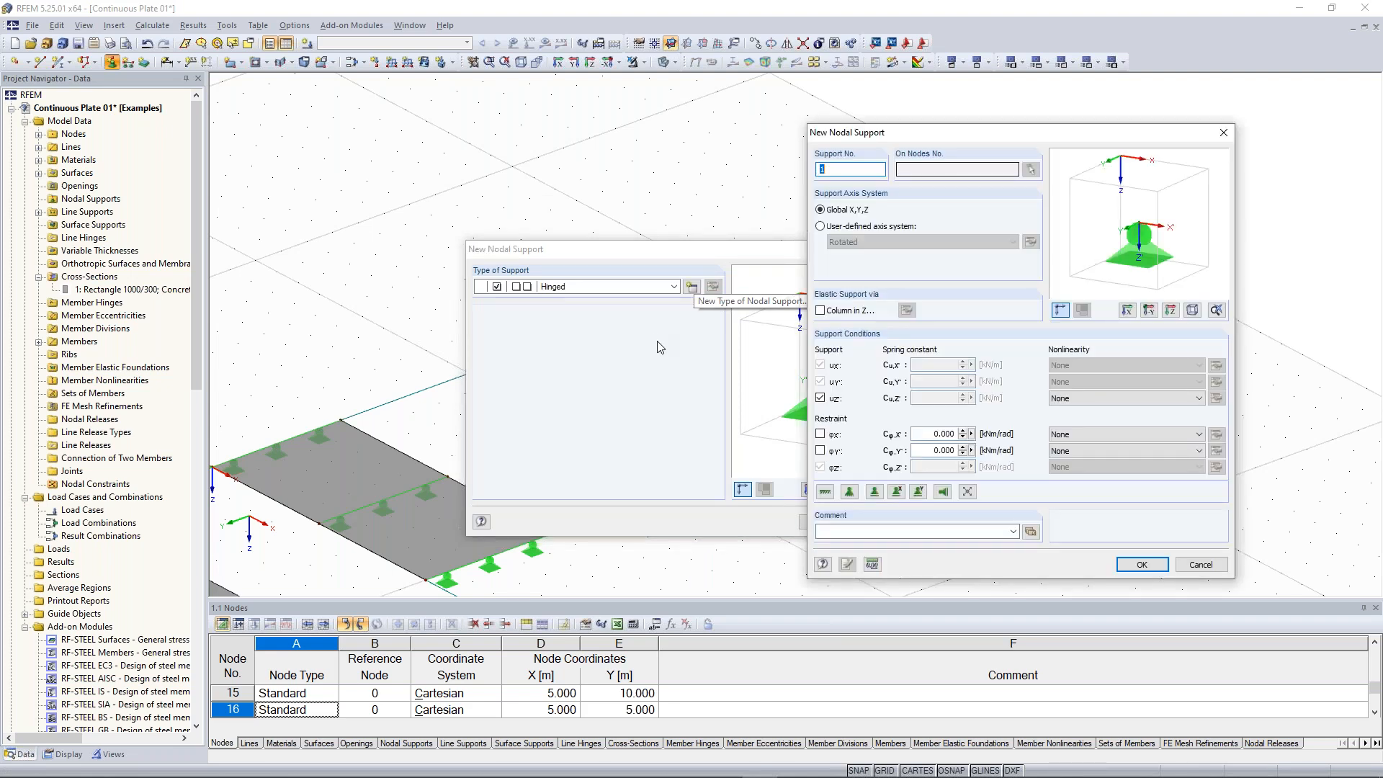
pyautogui.moveTo(970, 138); pyautogui.dragTo(862, 116)
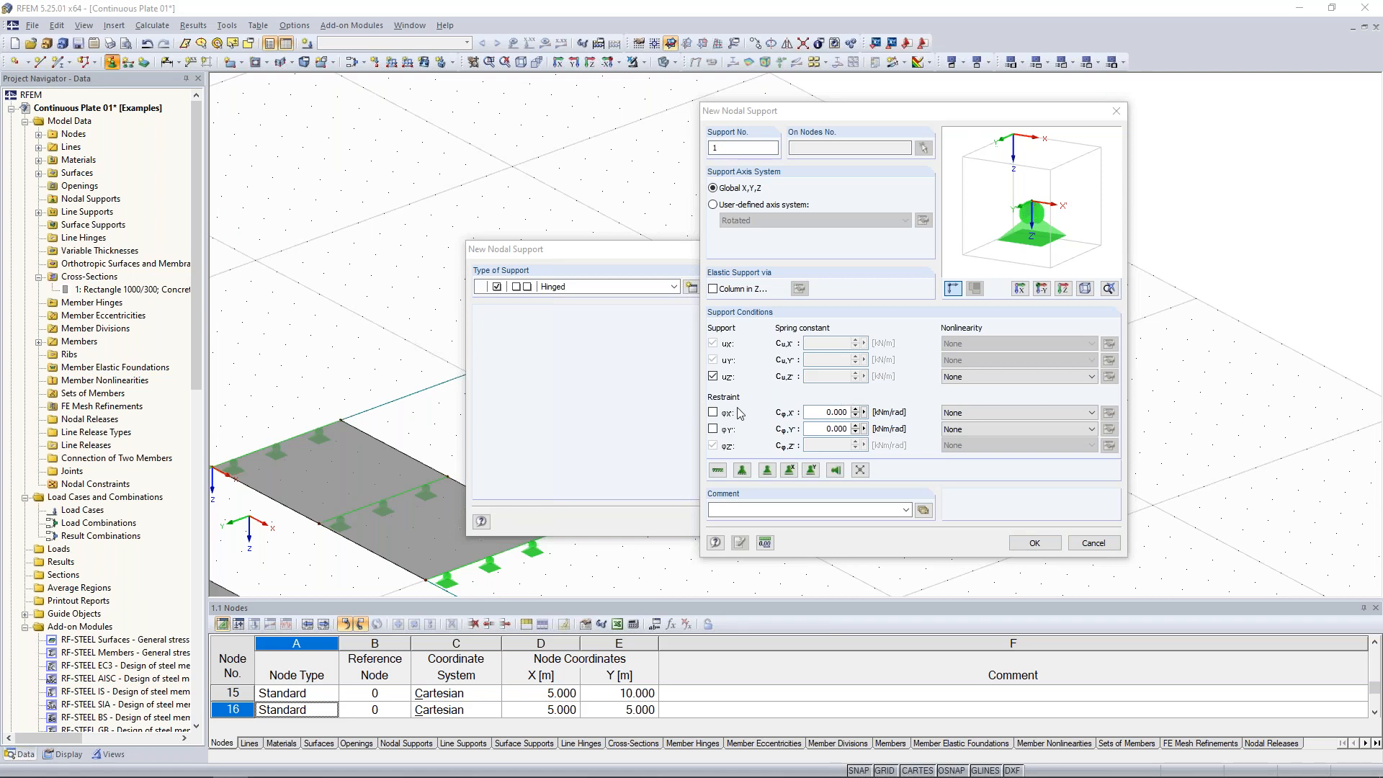
pyautogui.moveTo(858, 113); pyautogui.dragTo(818, 131)
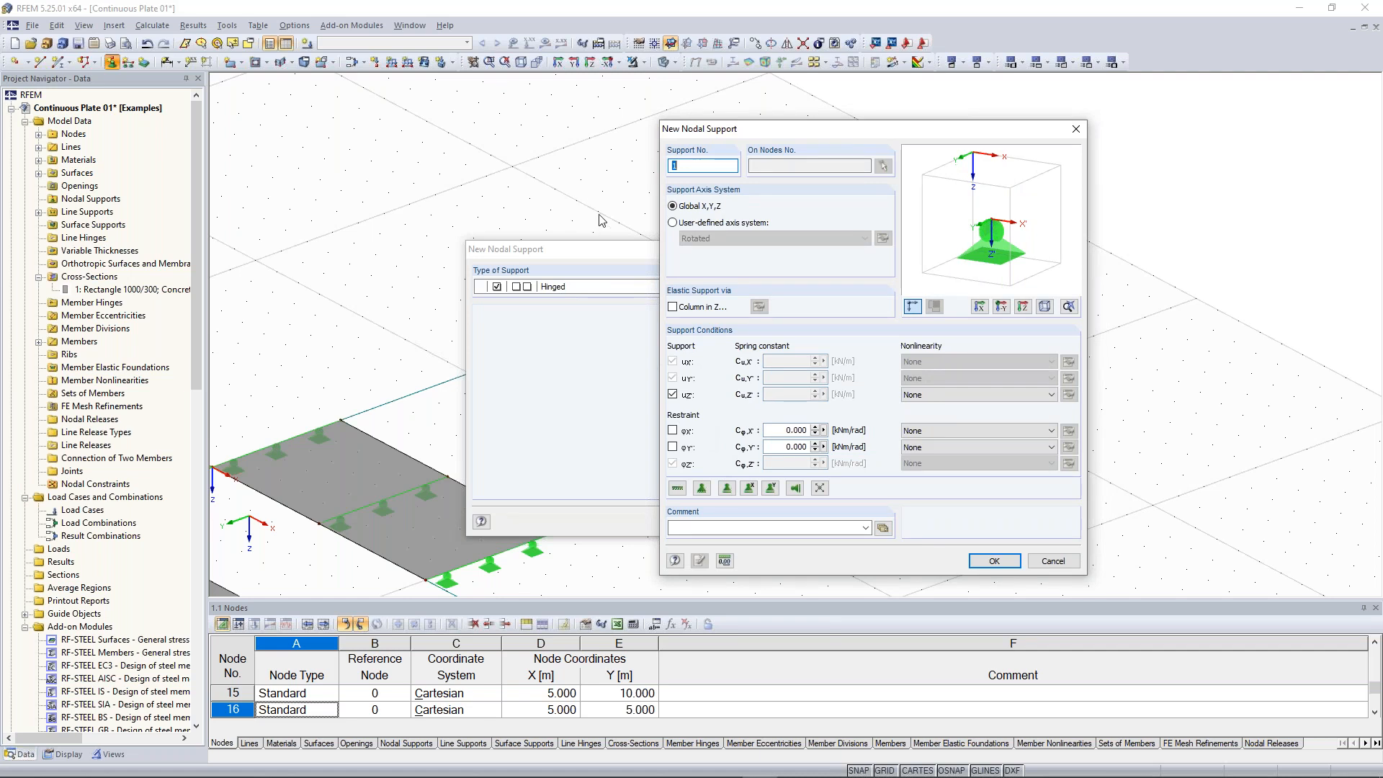
pyautogui.click(674, 432)
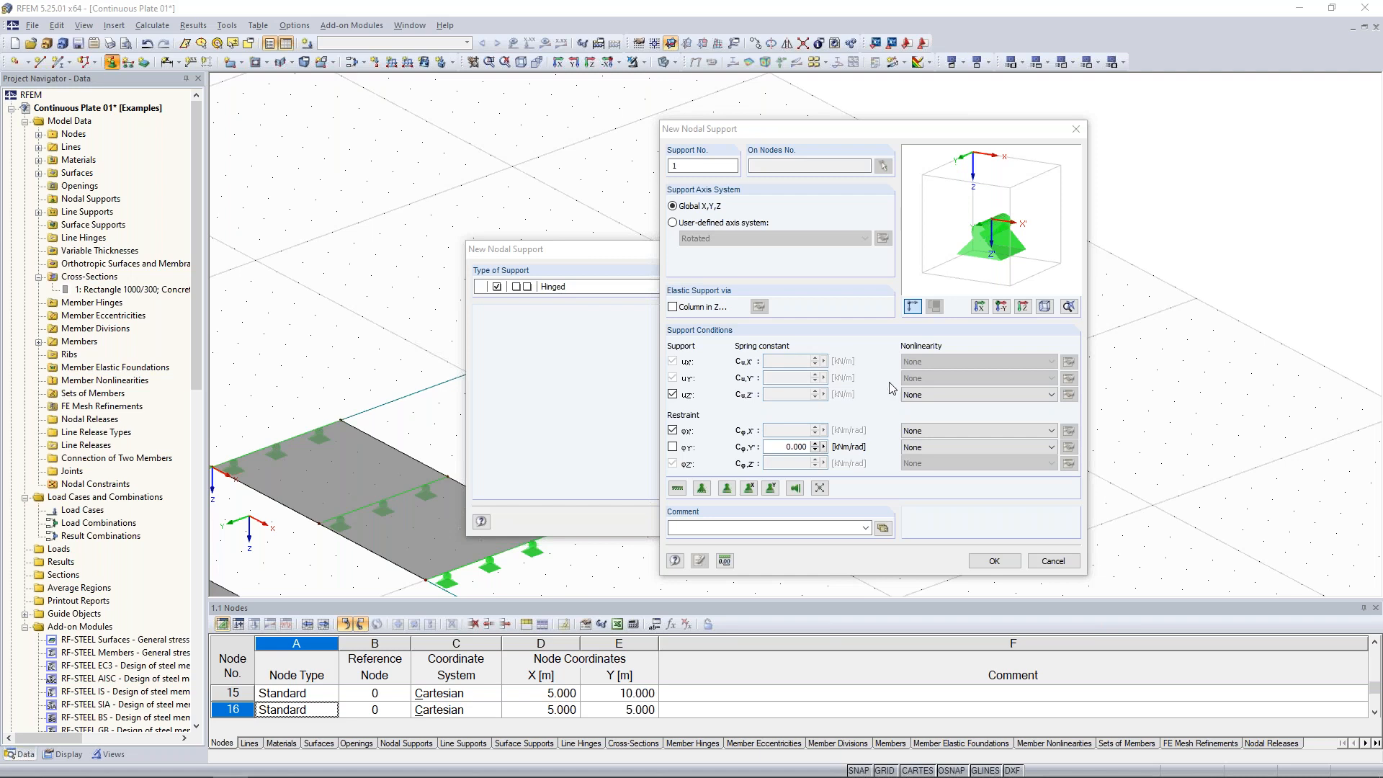
pyautogui.click(998, 561)
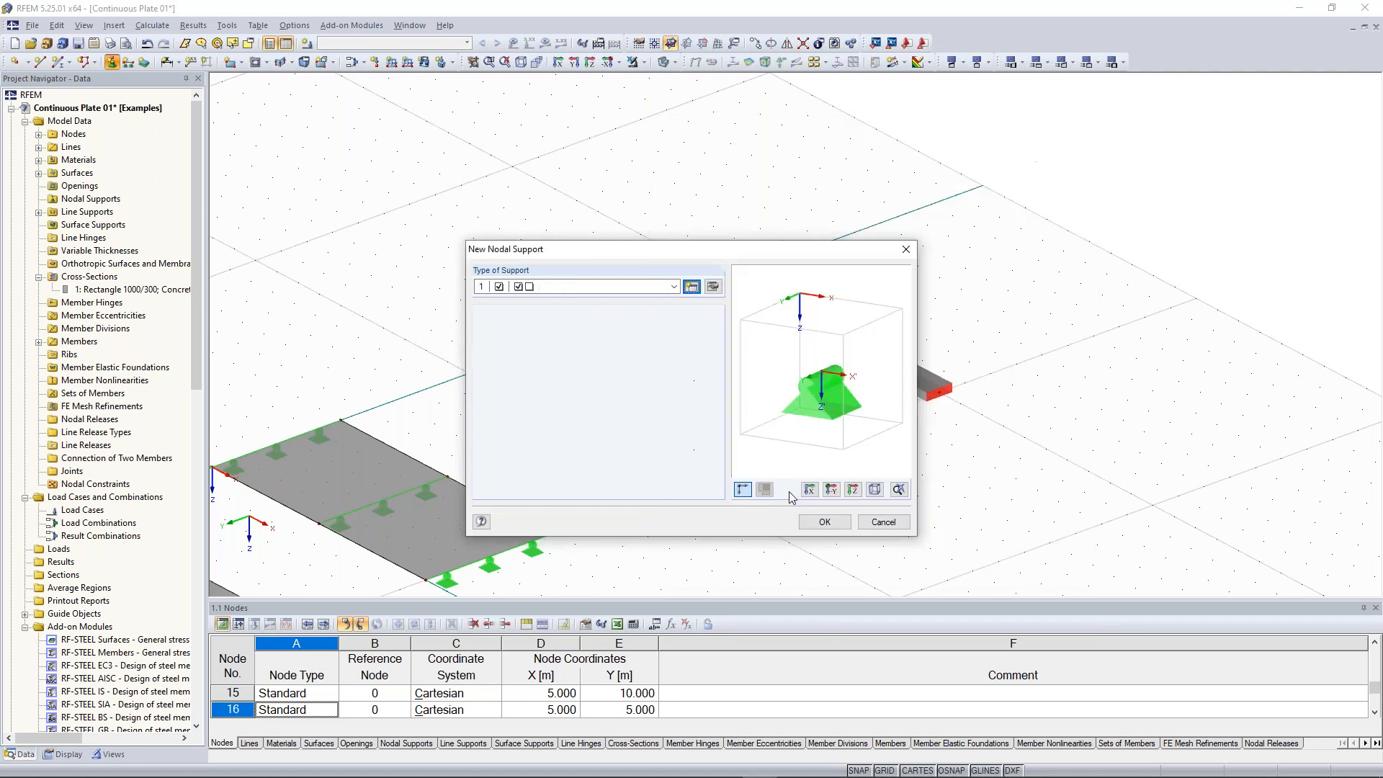
pyautogui.click(824, 522)
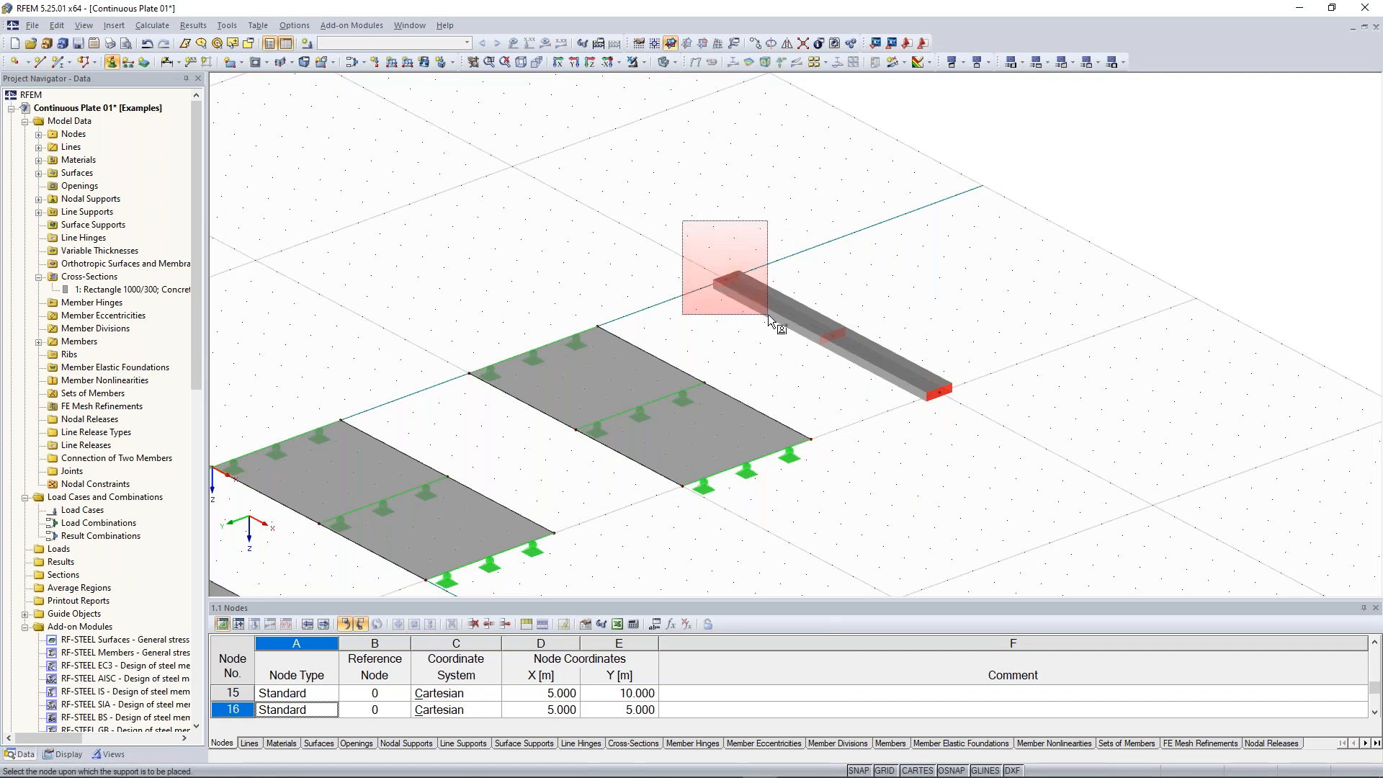
pyautogui.moveTo(682, 221); pyautogui.dragTo(768, 314)
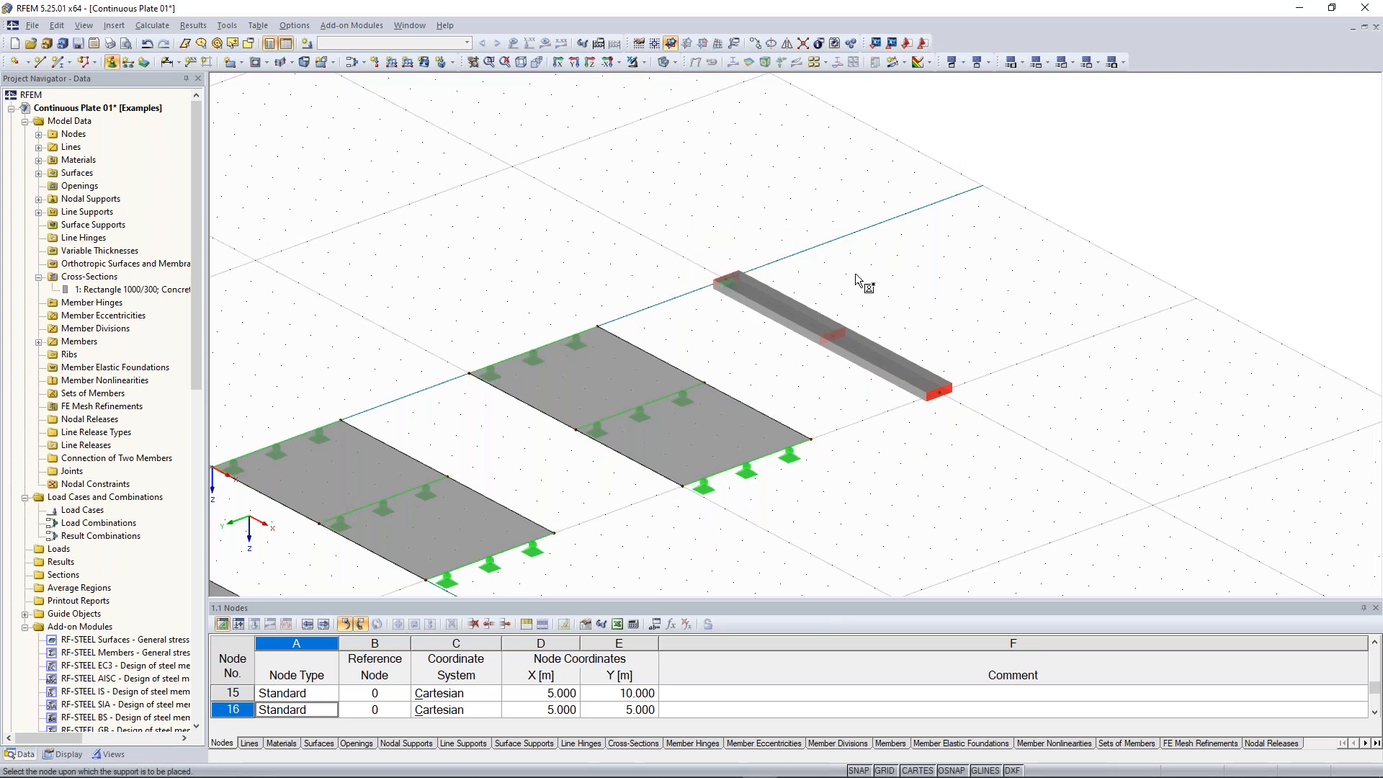
pyautogui.keyDown('ctrl'); pyautogui.moveTo(861, 275); pyautogui.dragTo(828, 284, button='middle'); pyautogui.keyUp('ctrl')
pyautogui.press('Escape')
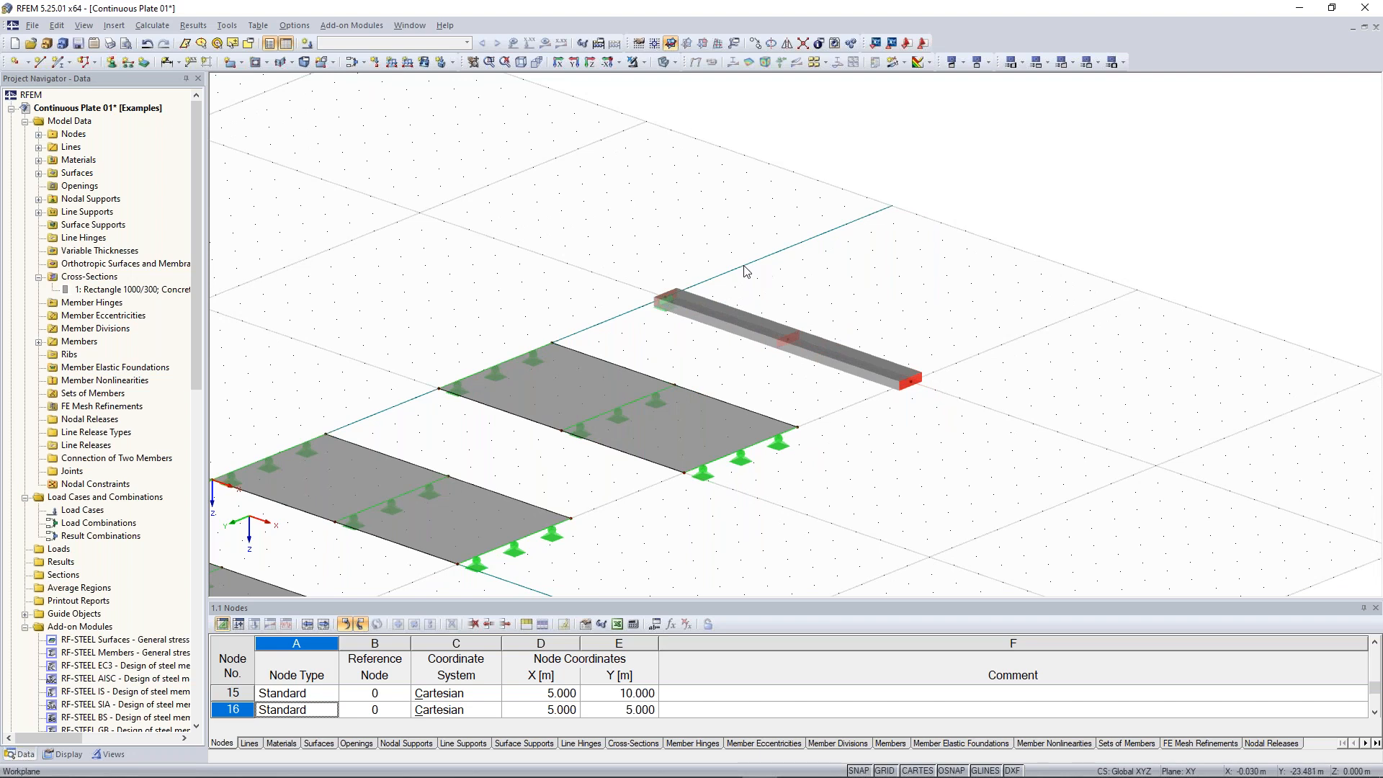
# Assign the Hinged nodal support to the beam's midspan and end nodes, 14 and 21
pyautogui.moveTo(744, 259); pyautogui.dragTo(941, 396)
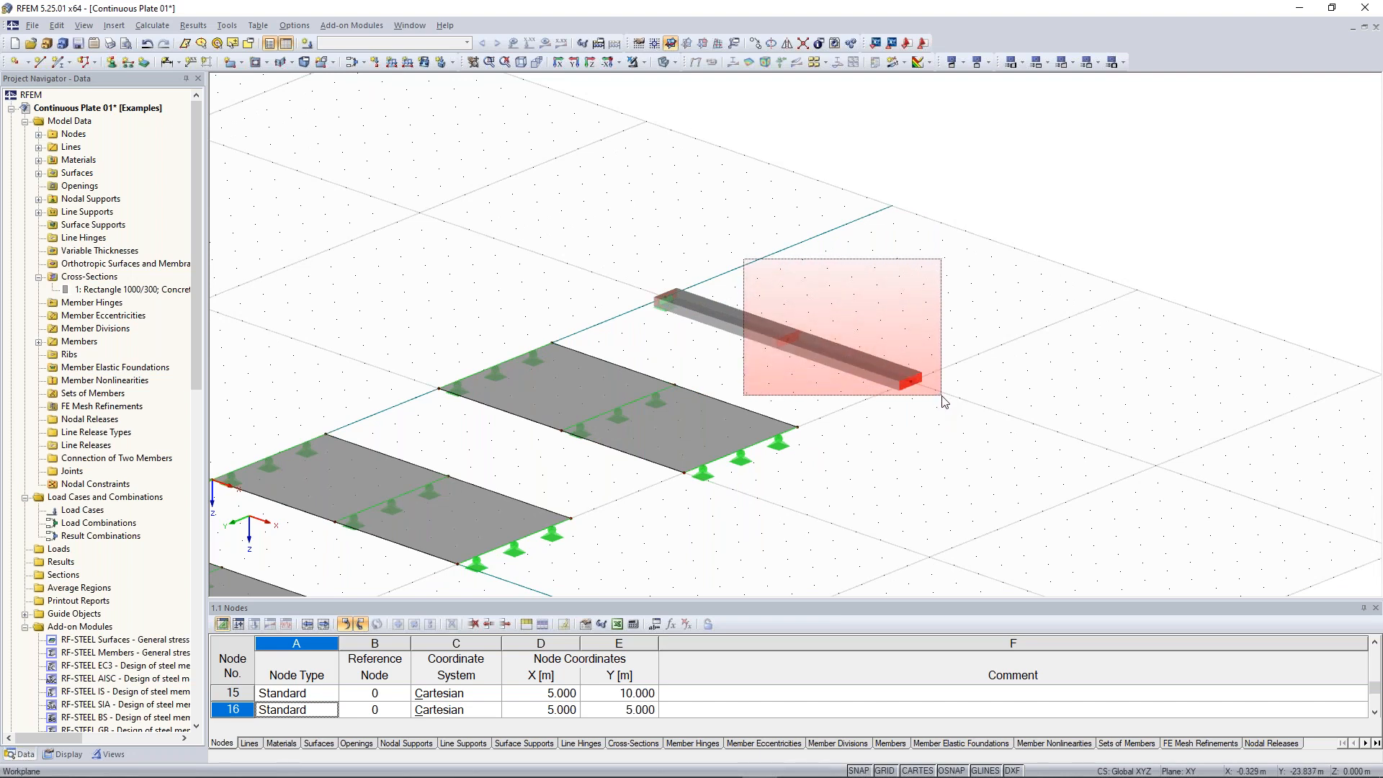
pyautogui.moveTo(942, 396); pyautogui.dragTo(942, 396)
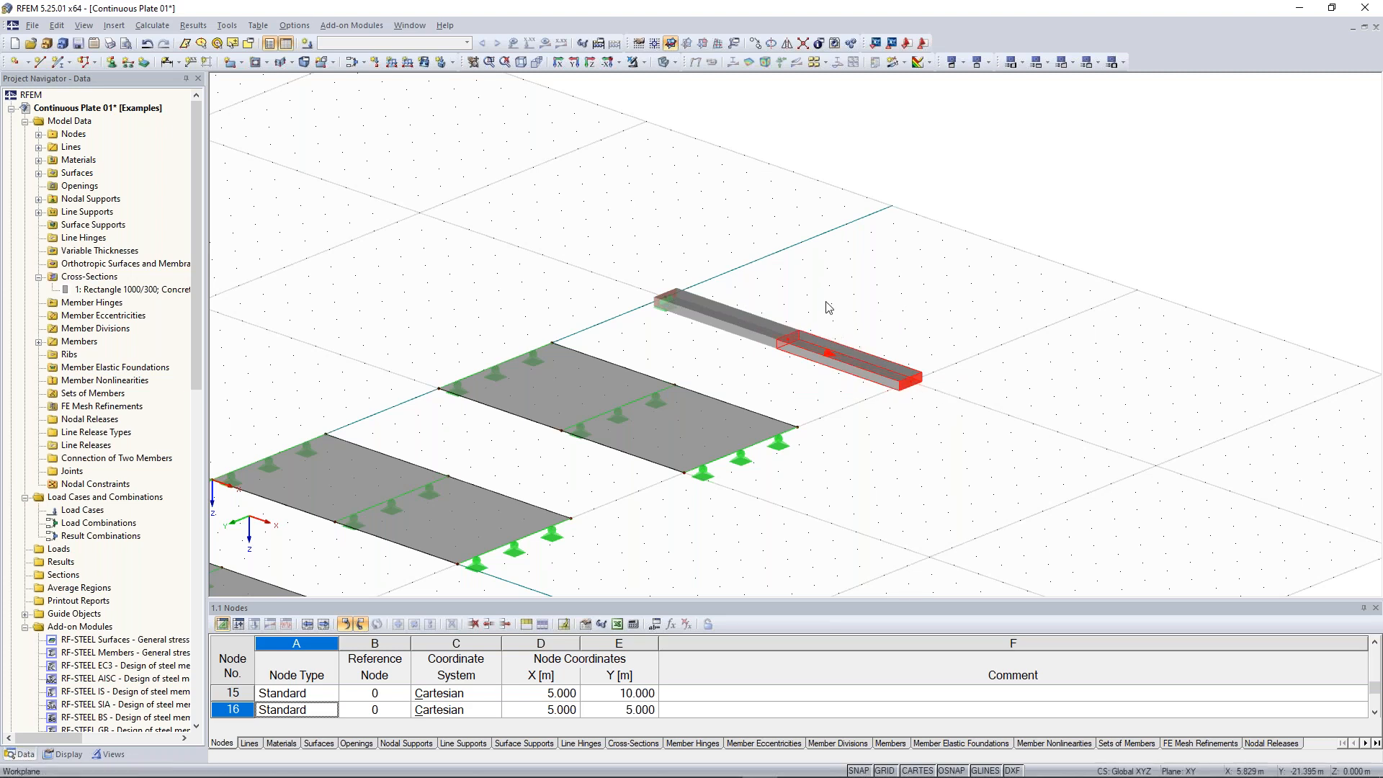
pyautogui.scroll(1, 819, 314)
pyautogui.scroll(2, 828, 312)
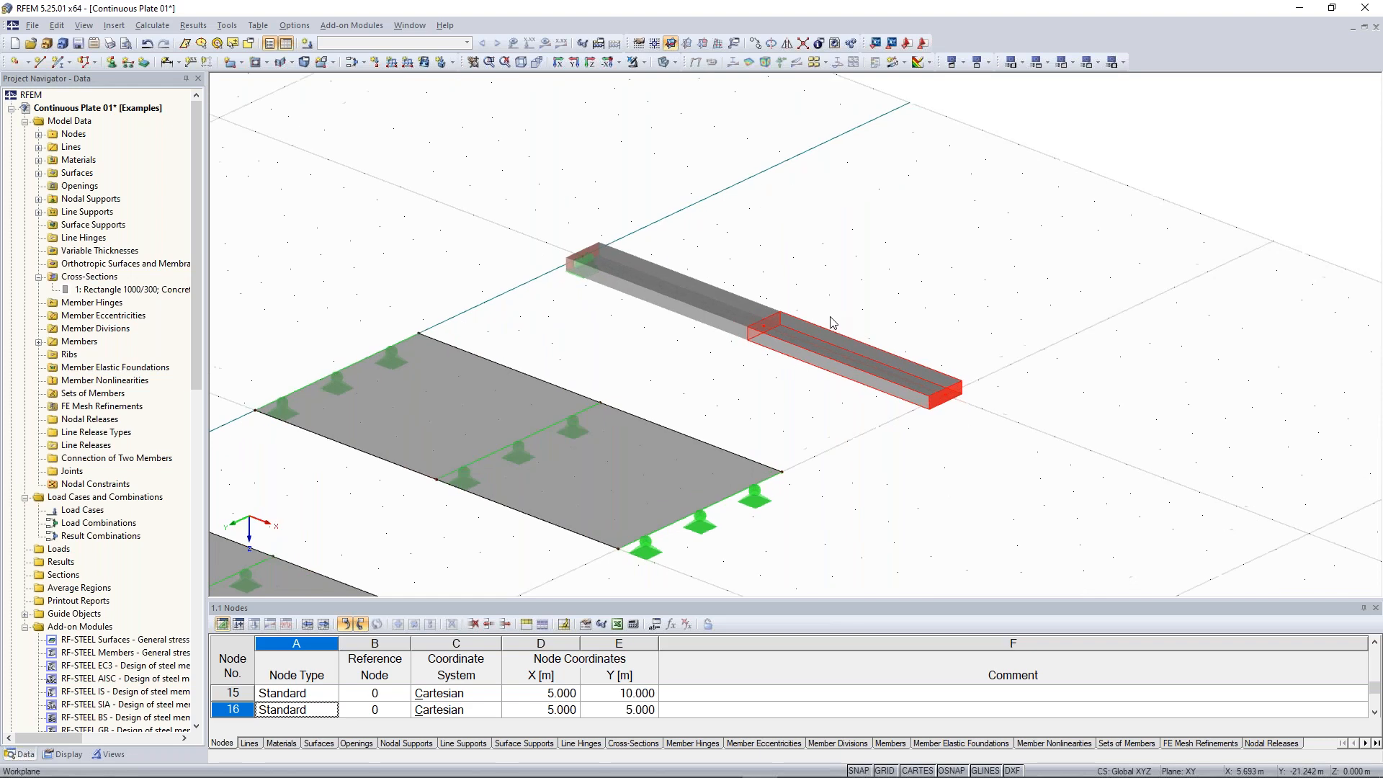
pyautogui.scroll(-1, 827, 229)
pyautogui.moveTo(830, 227); pyautogui.dragTo(841, 276, button='middle')
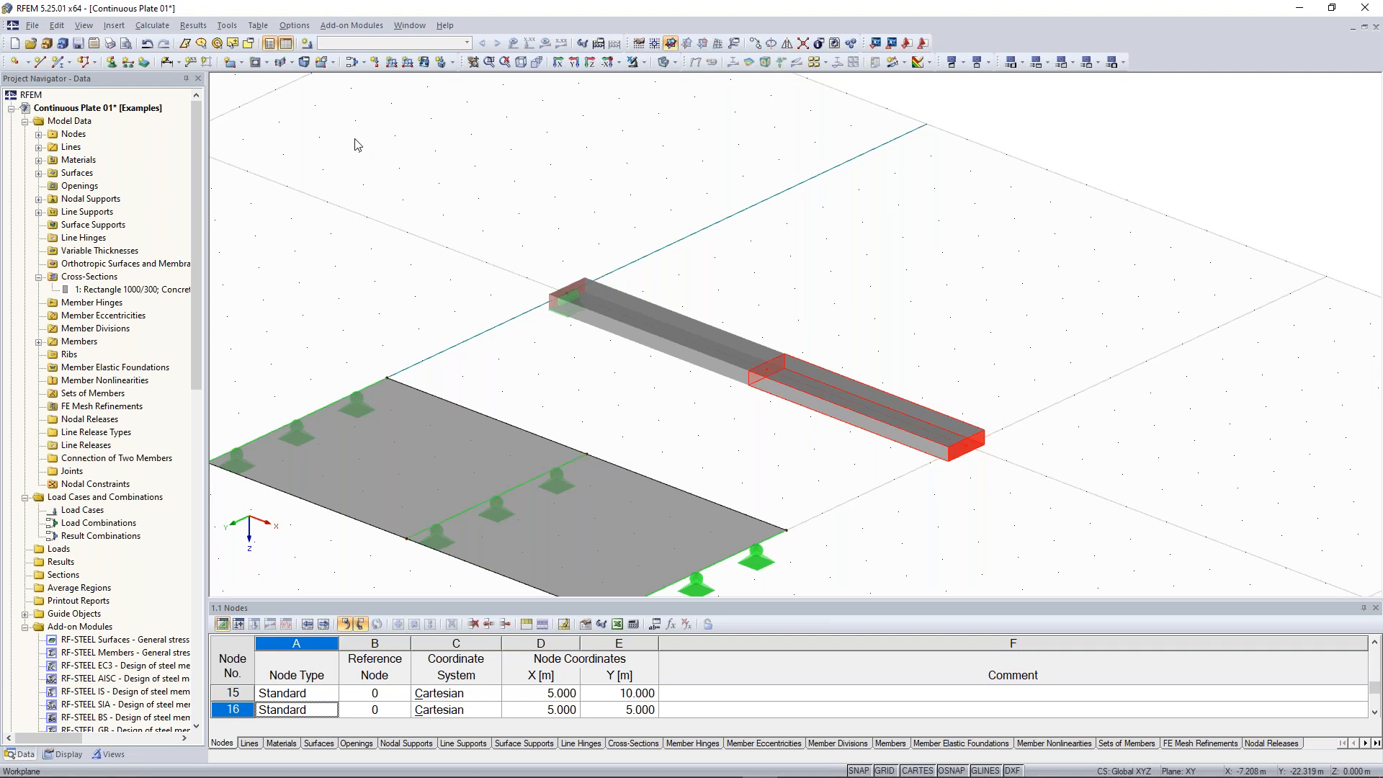
pyautogui.click(113, 63)
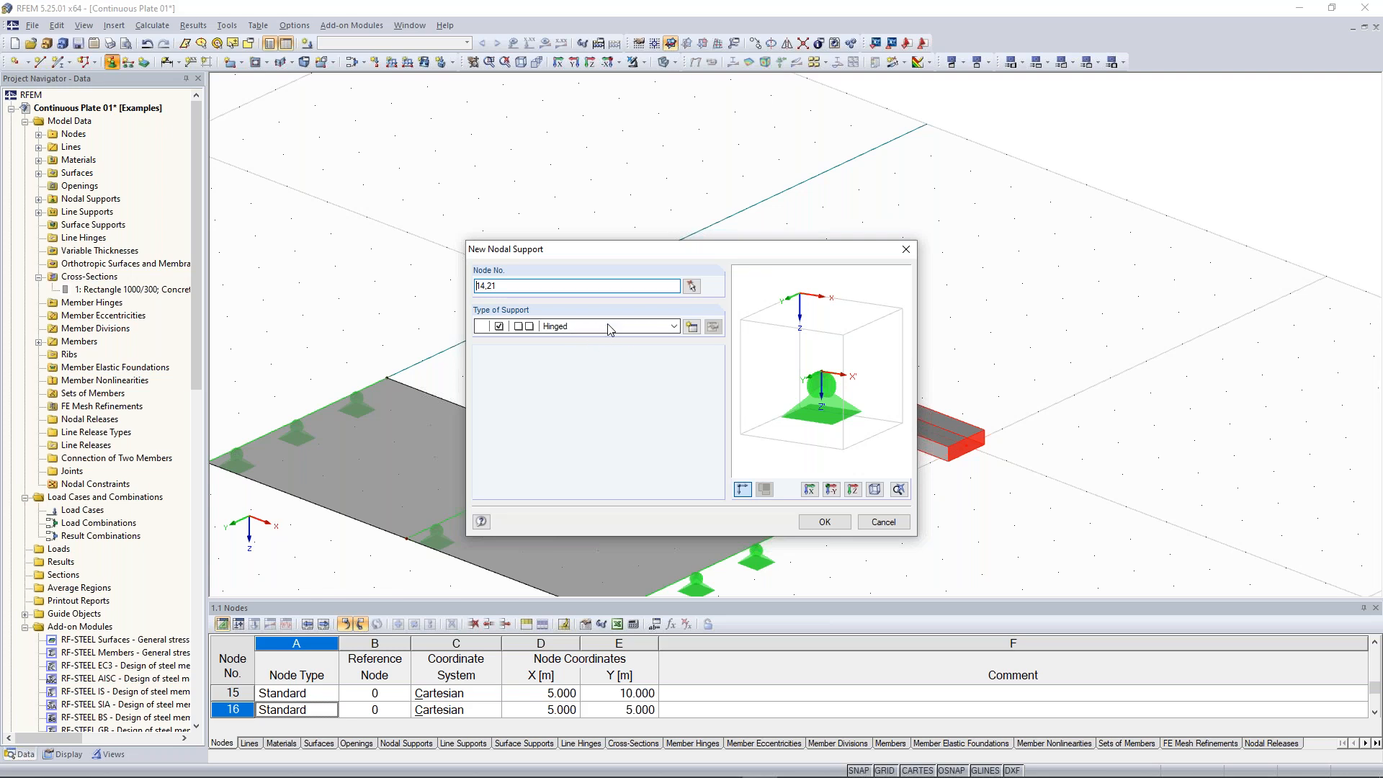
pyautogui.moveTo(504, 252); pyautogui.dragTo(969, 93)
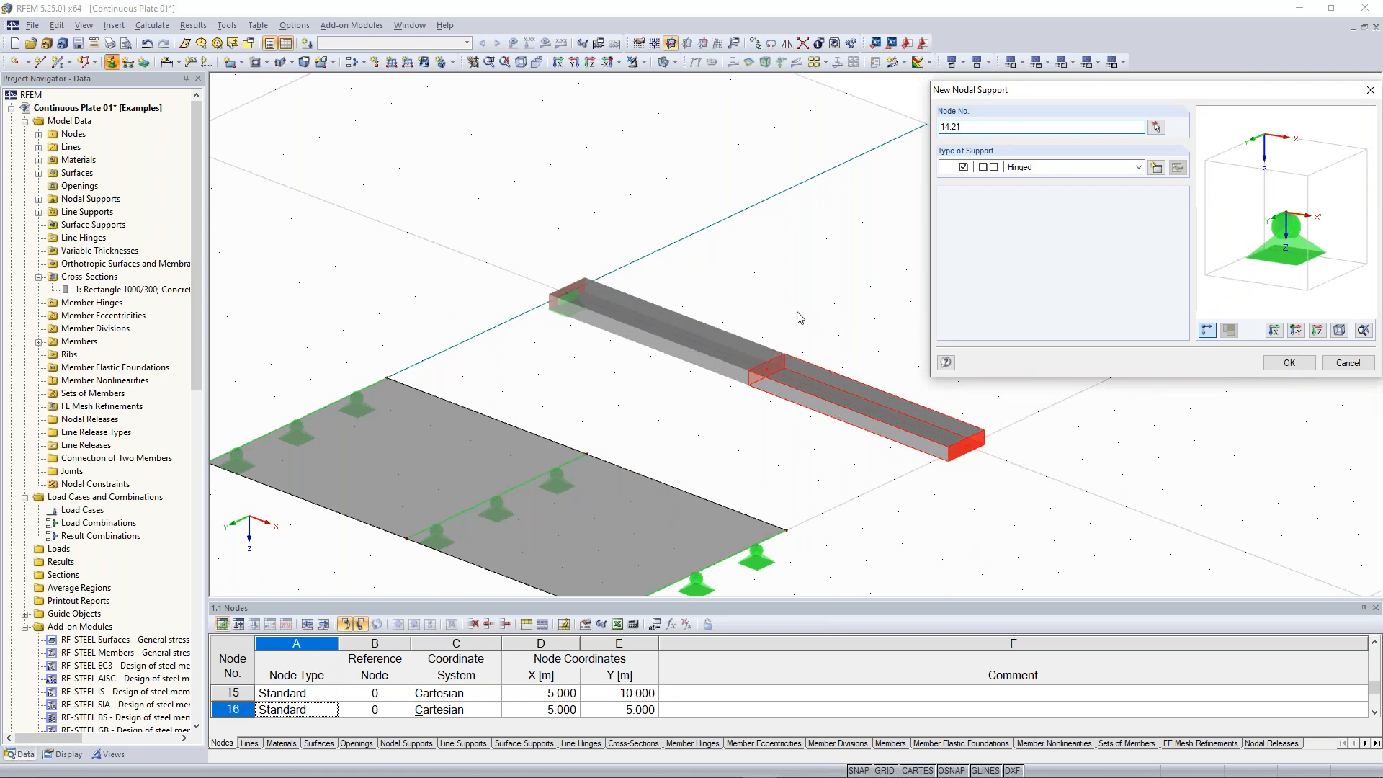
pyautogui.moveTo(971, 127); pyautogui.dragTo(940, 130)
pyautogui.click(966, 128)
pyautogui.click(1302, 365)
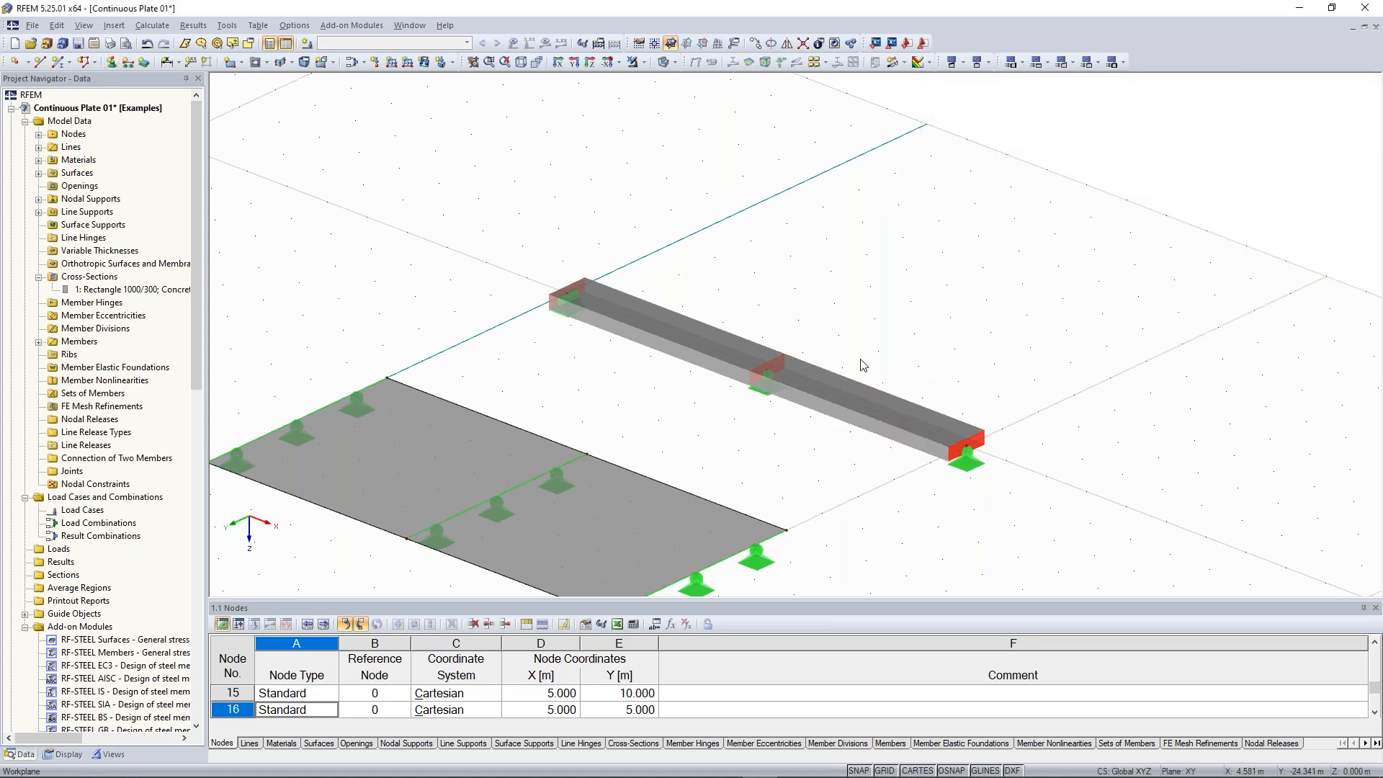
# Define load case LC1 Test load as Permanent with self-weight switched off
pyautogui.scroll(-5, 858, 364)
pyautogui.moveTo(841, 508); pyautogui.dragTo(890, 426, button='middle')
pyautogui.scroll(2, 647, 327)
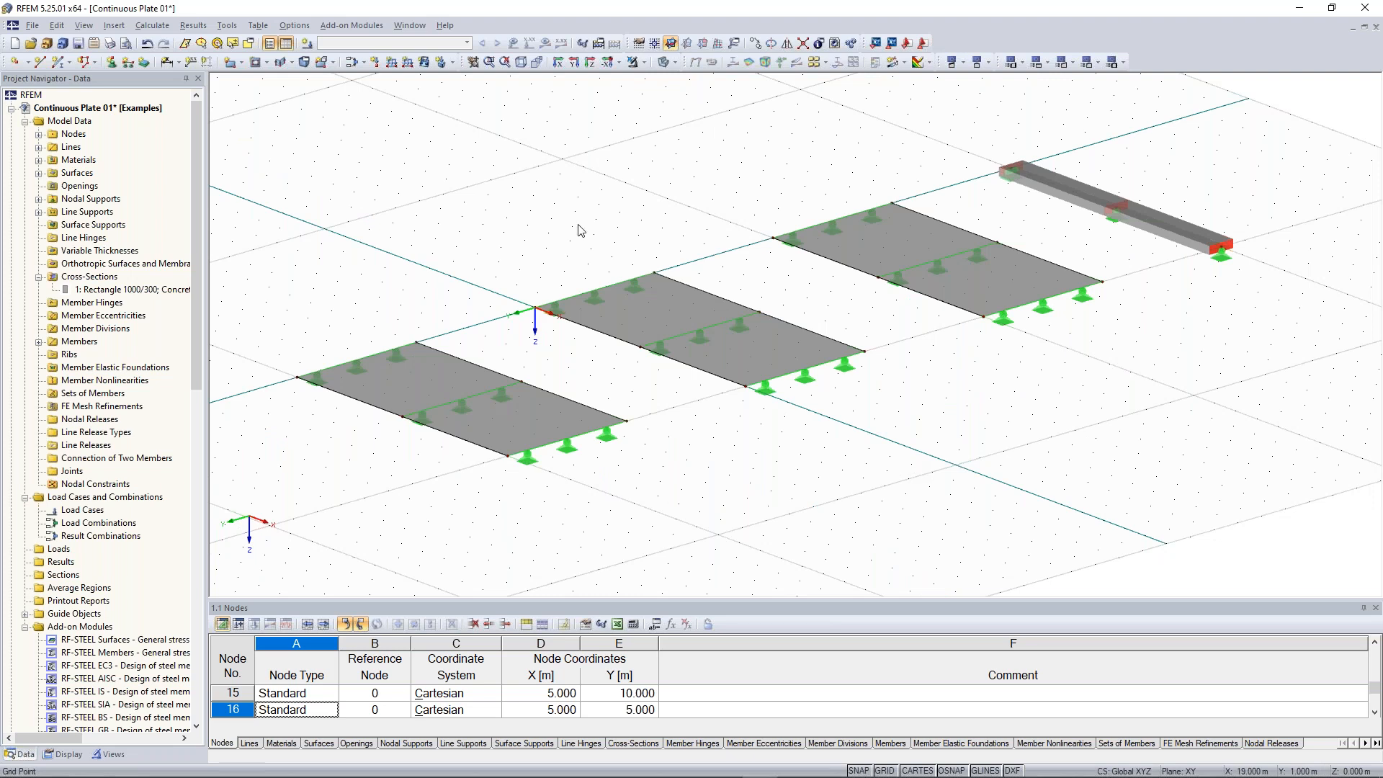
pyautogui.keyDown('ctrl'); pyautogui.moveTo(577, 223); pyautogui.dragTo(578, 224, button='middle'); pyautogui.keyUp('ctrl')
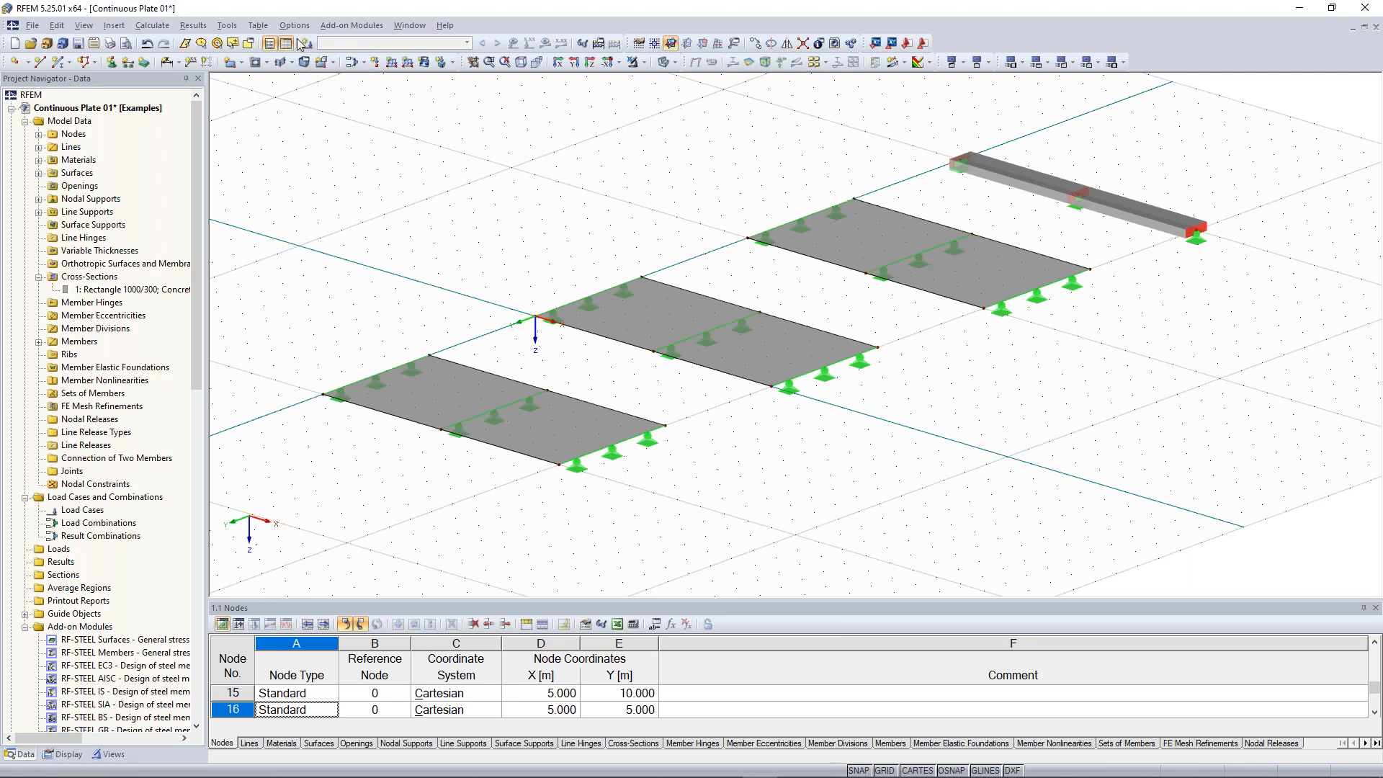
pyautogui.rightClick(88, 497)
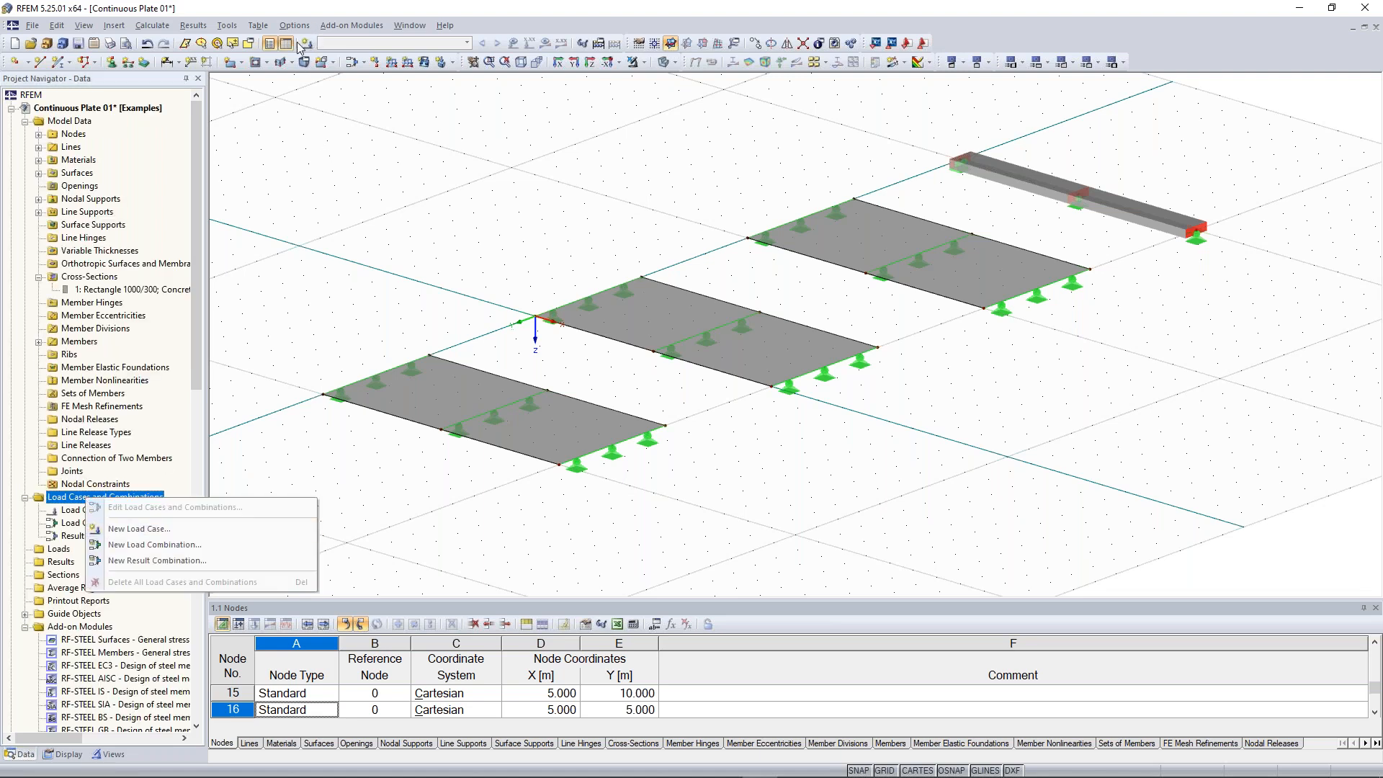
pyautogui.click(314, 12)
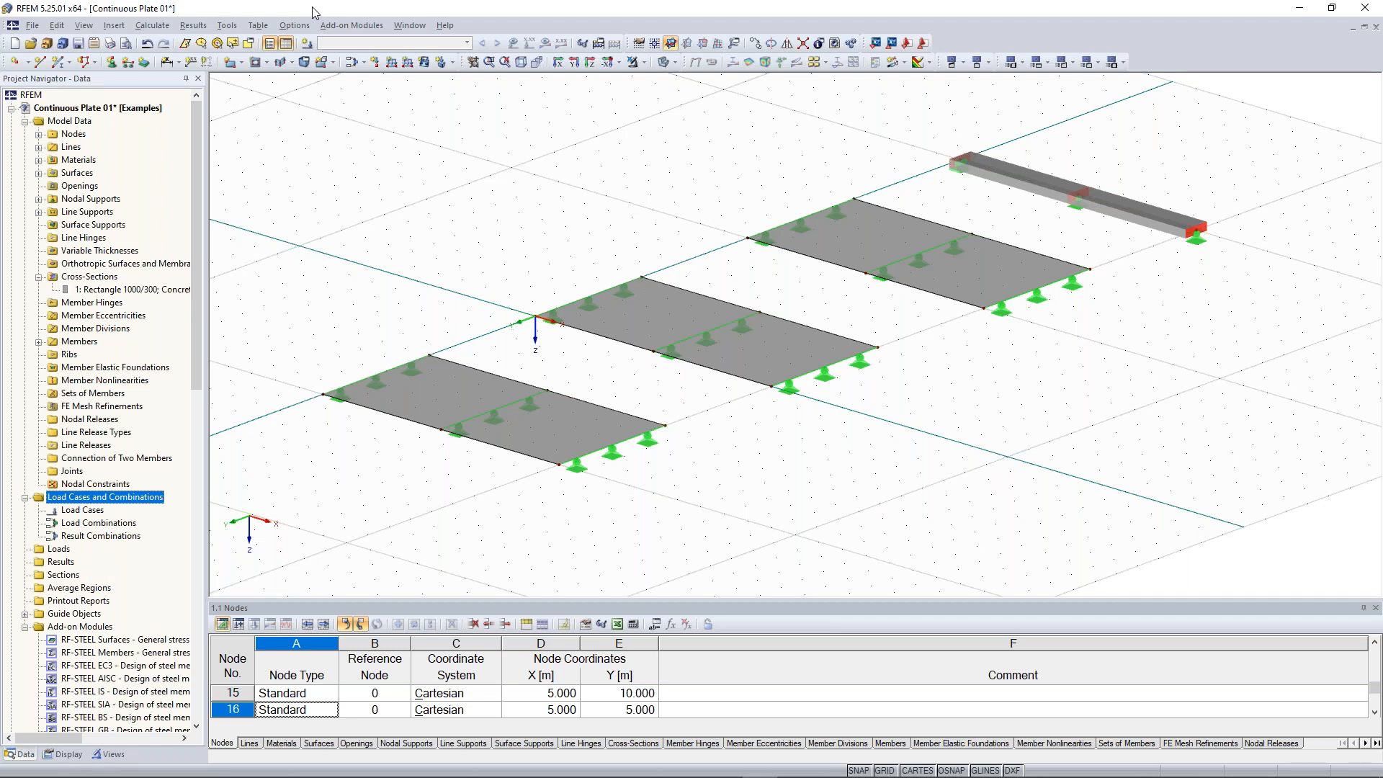
pyautogui.click(308, 45)
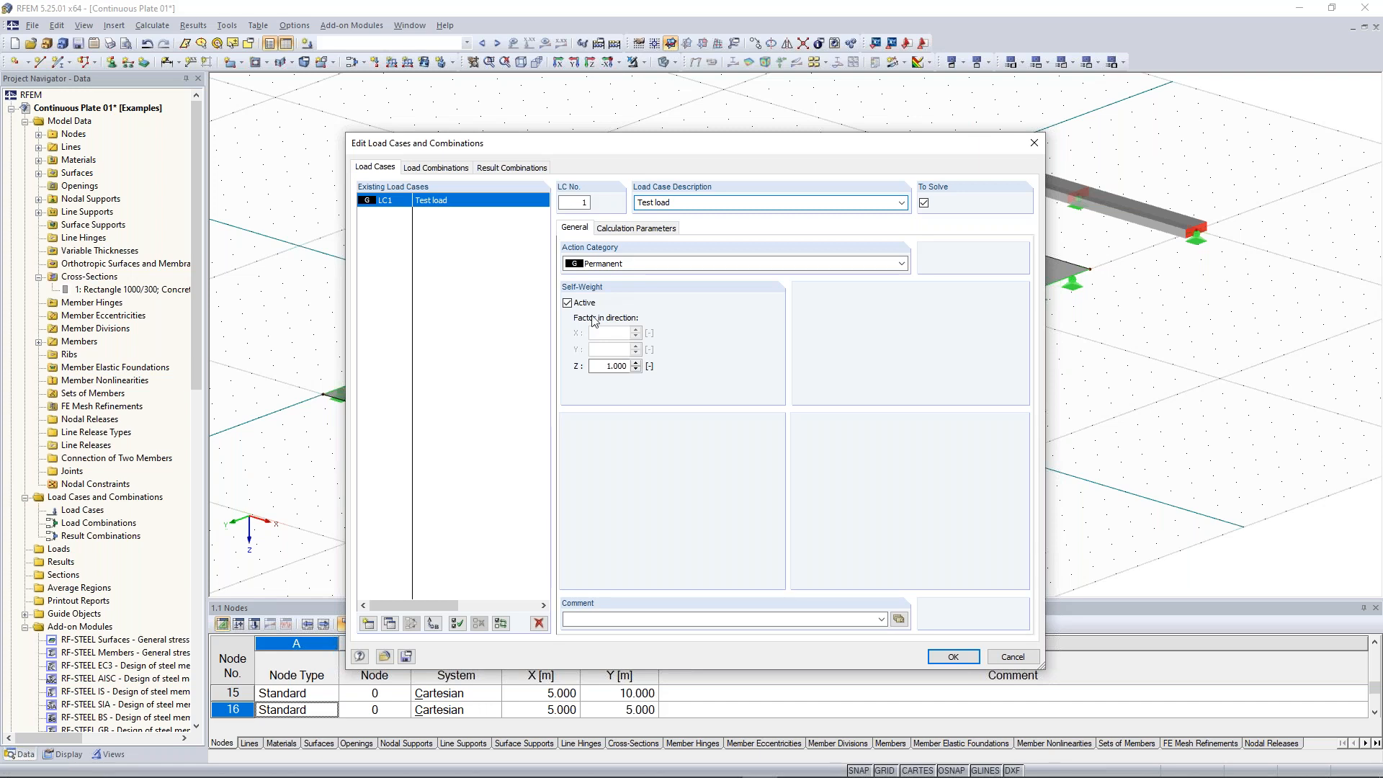
pyautogui.click(568, 302)
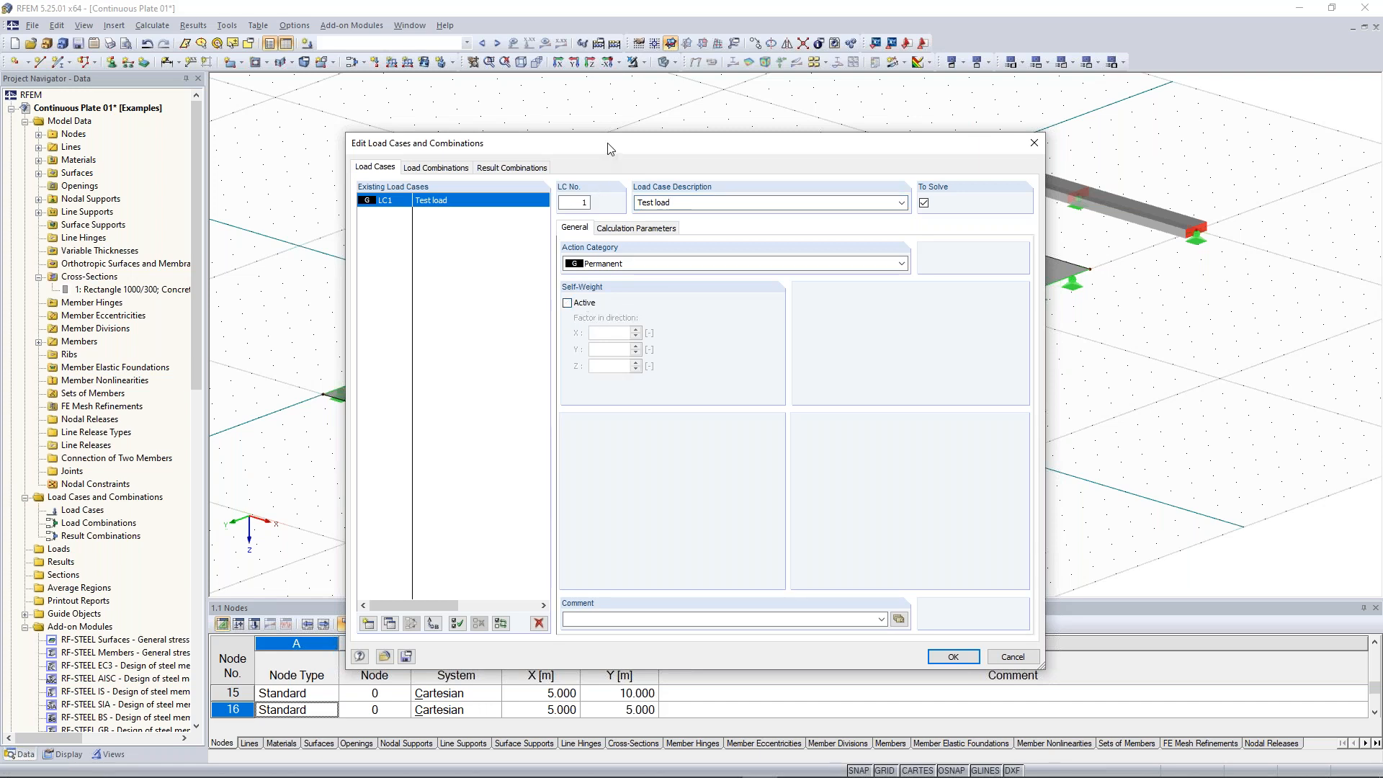
pyautogui.moveTo(611, 150); pyautogui.dragTo(605, 126)
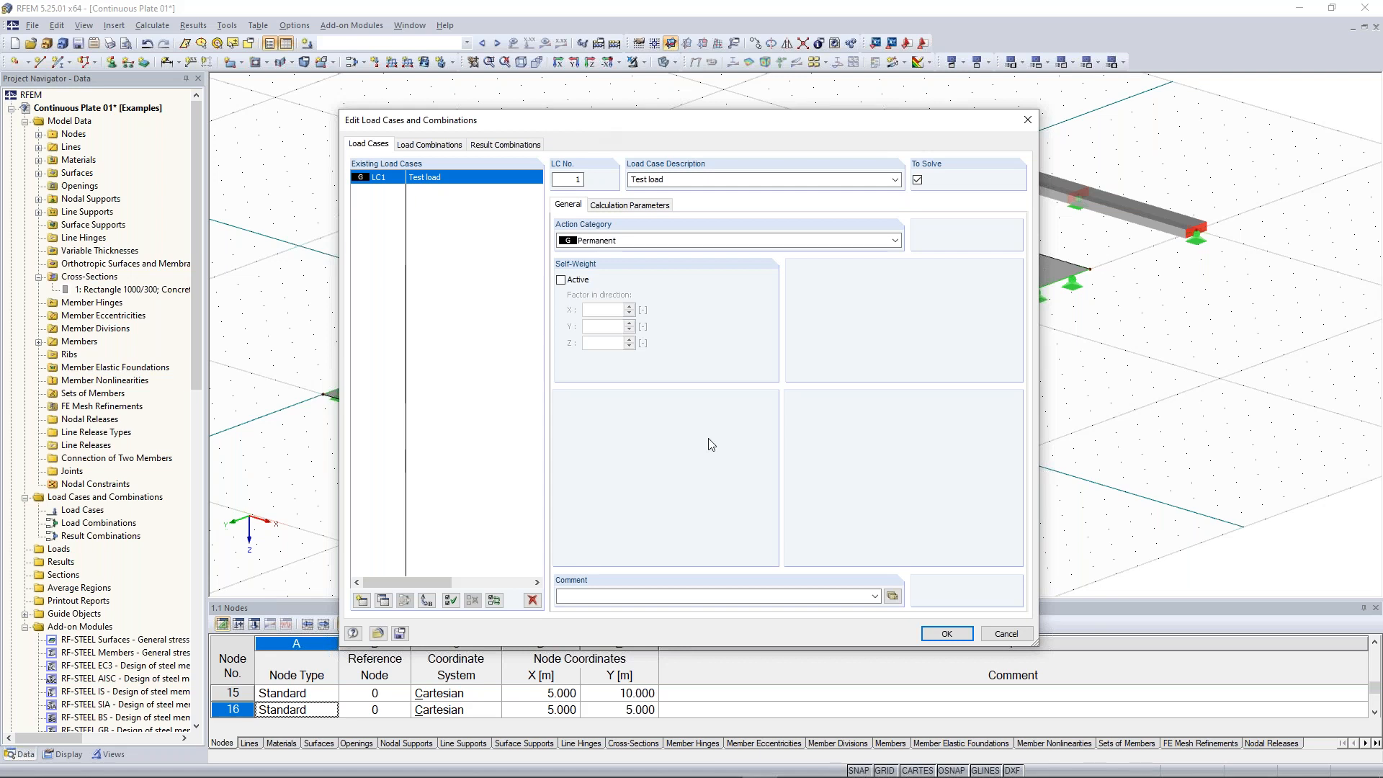
pyautogui.click(947, 635)
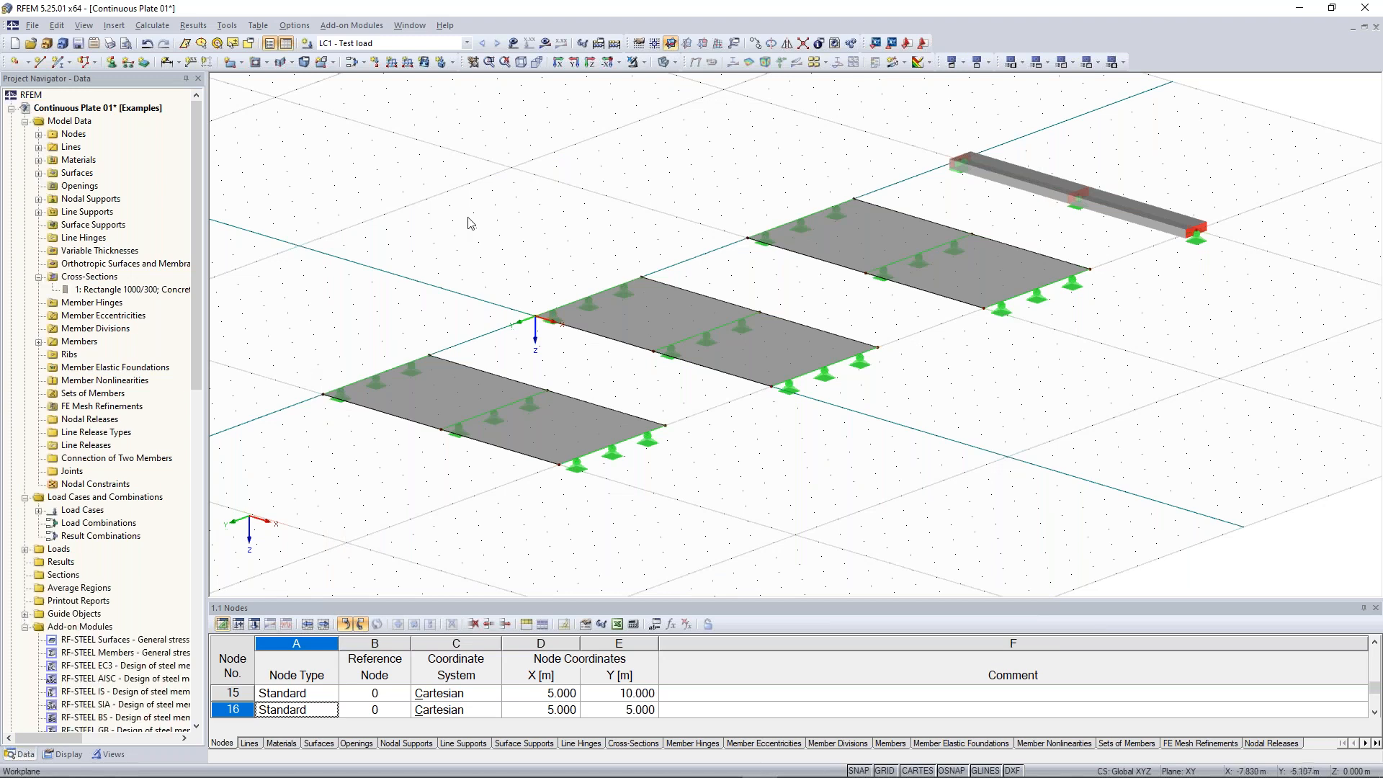
# Apply a uniform 10 kN/m² surface load in global ZL direction to all three plates
pyautogui.moveTo(490, 231); pyautogui.dragTo(445, 195, button='middle')
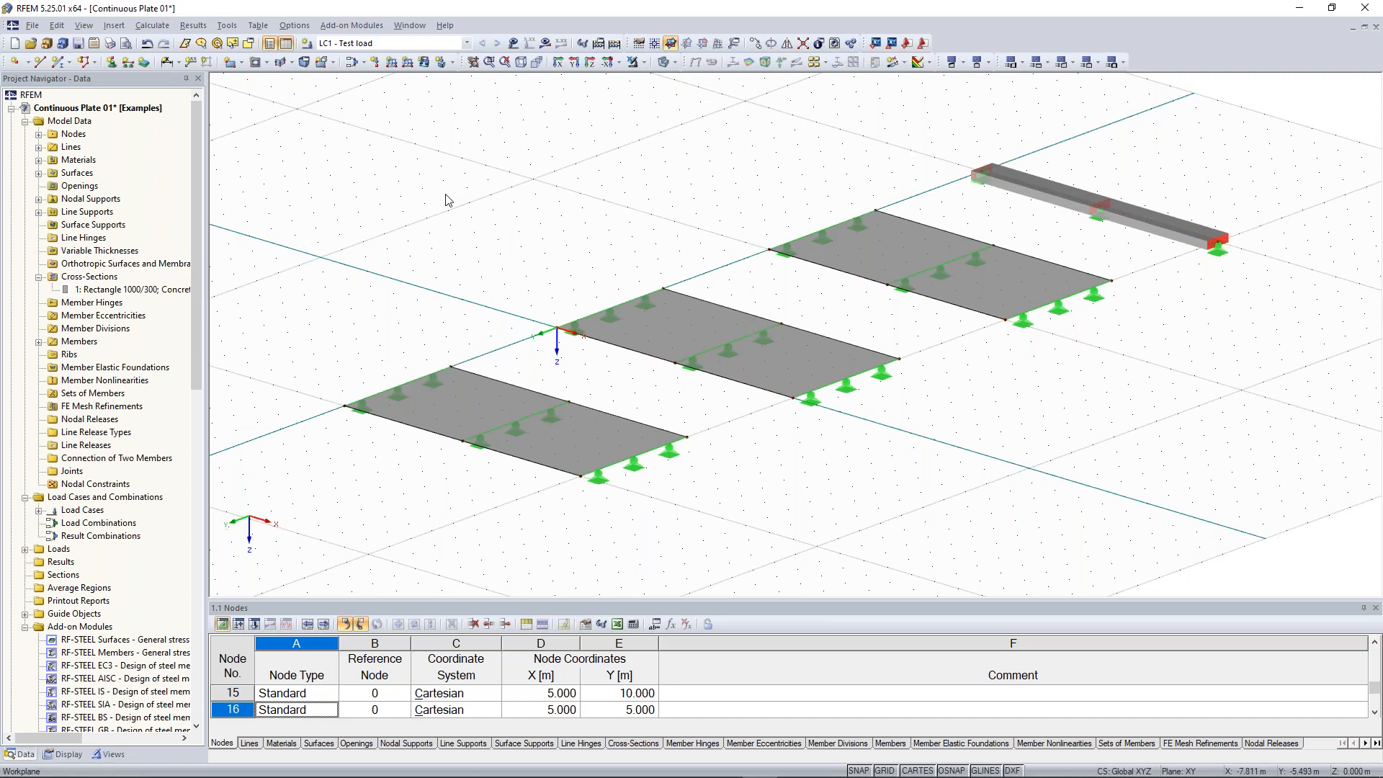
pyautogui.click(423, 64)
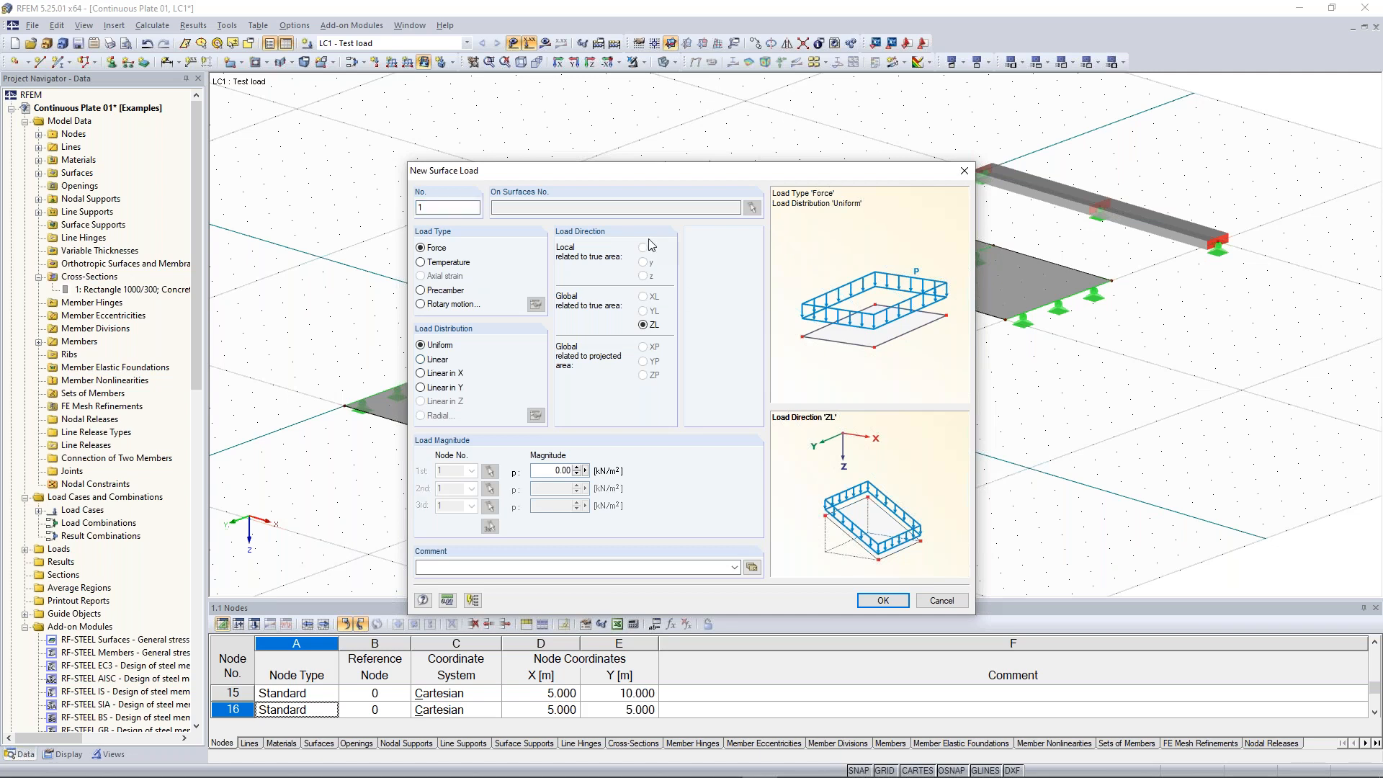
pyautogui.moveTo(656, 164); pyautogui.dragTo(653, 115)
pyautogui.doubleClick(539, 422)
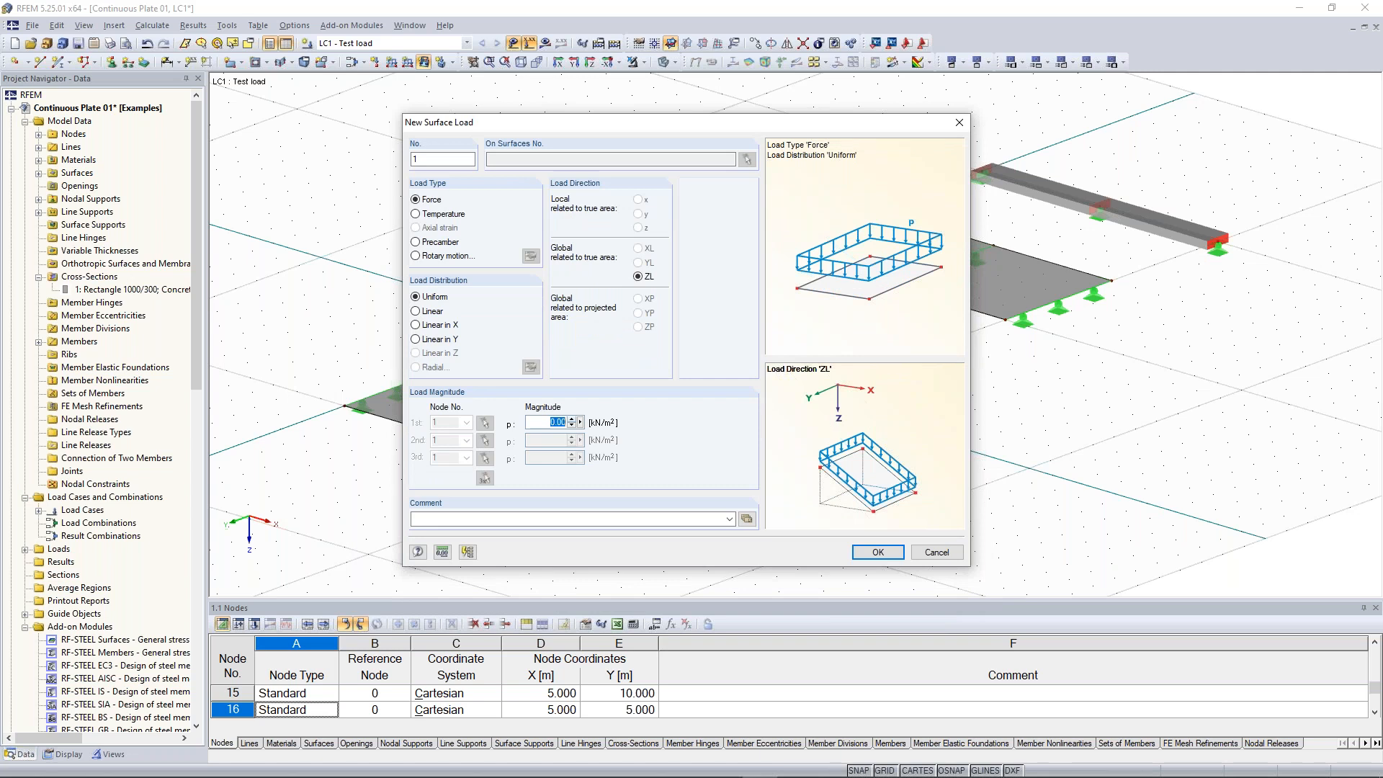
pyautogui.write('10')
pyautogui.click(878, 553)
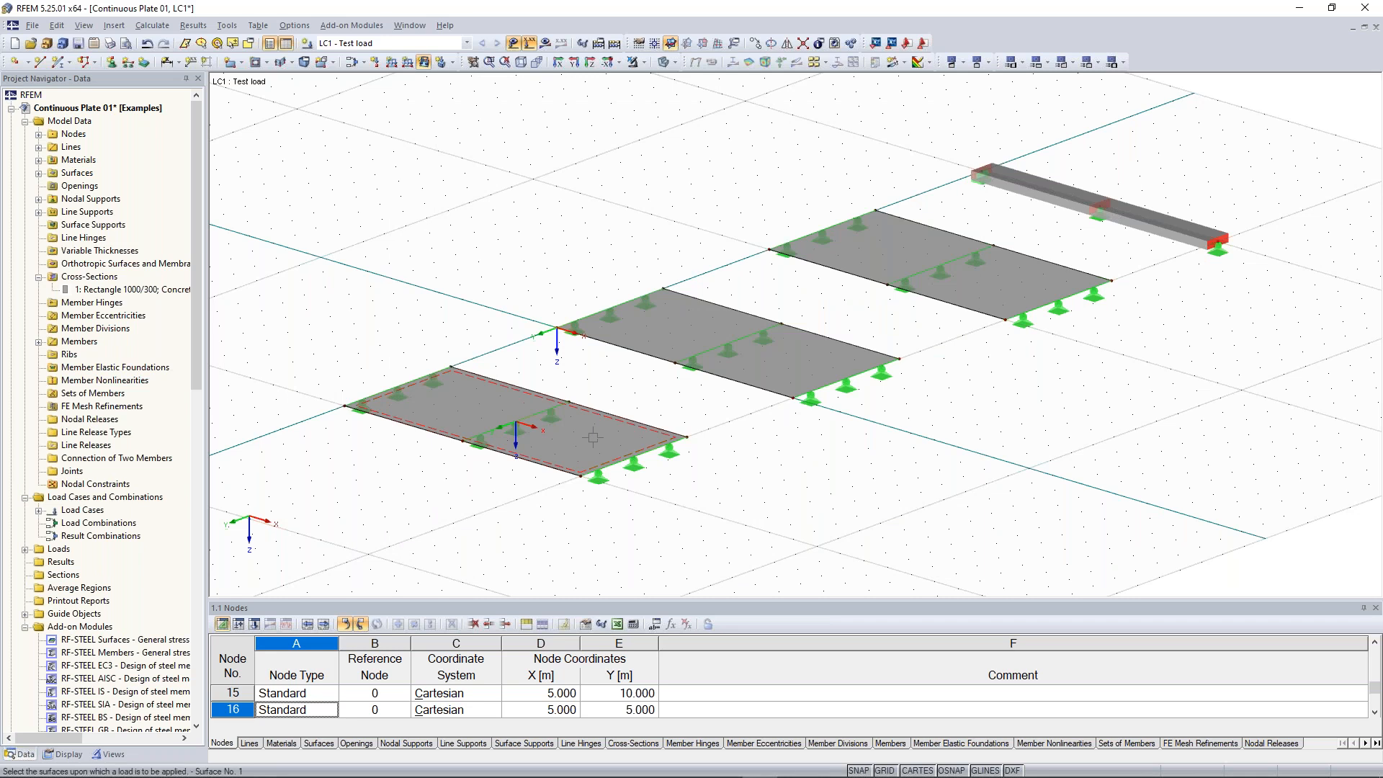
pyautogui.click(593, 436)
pyautogui.click(745, 361)
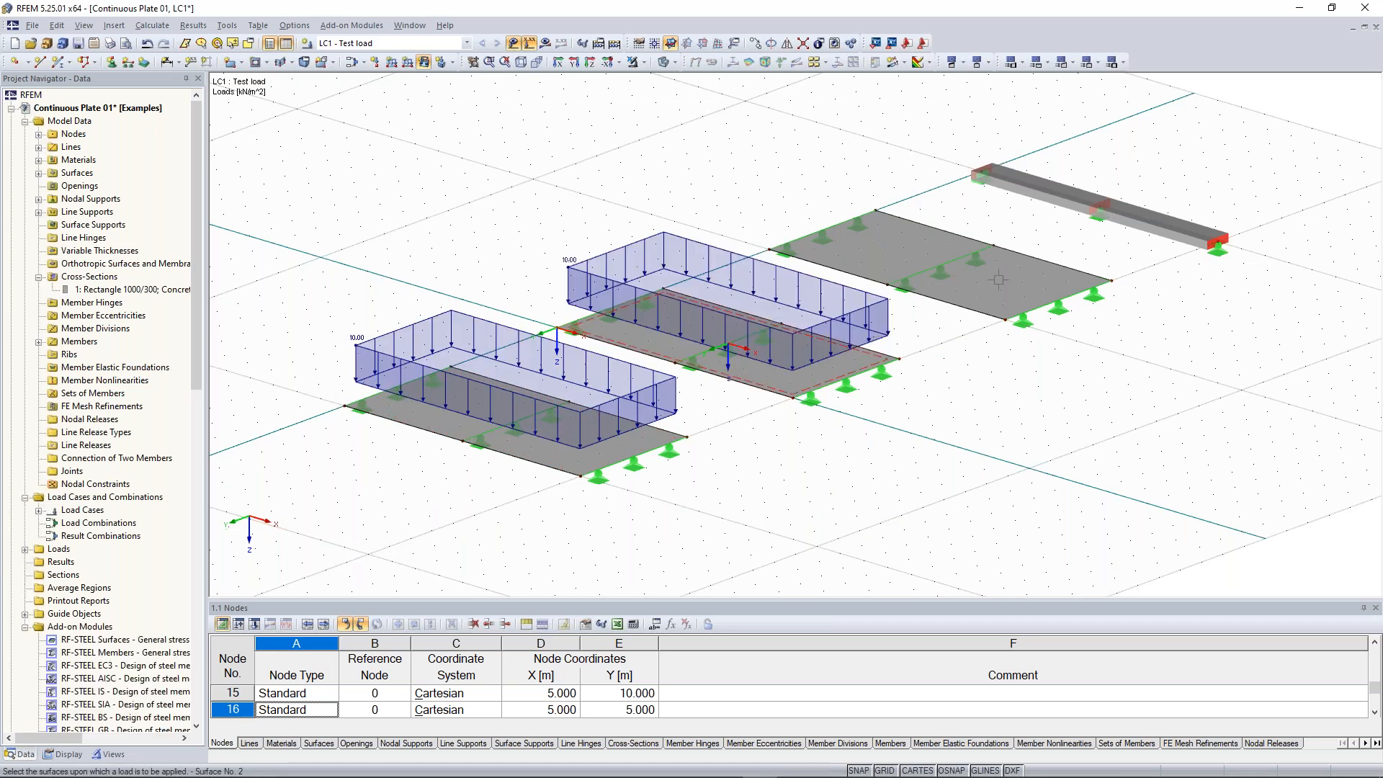
pyautogui.click(997, 279)
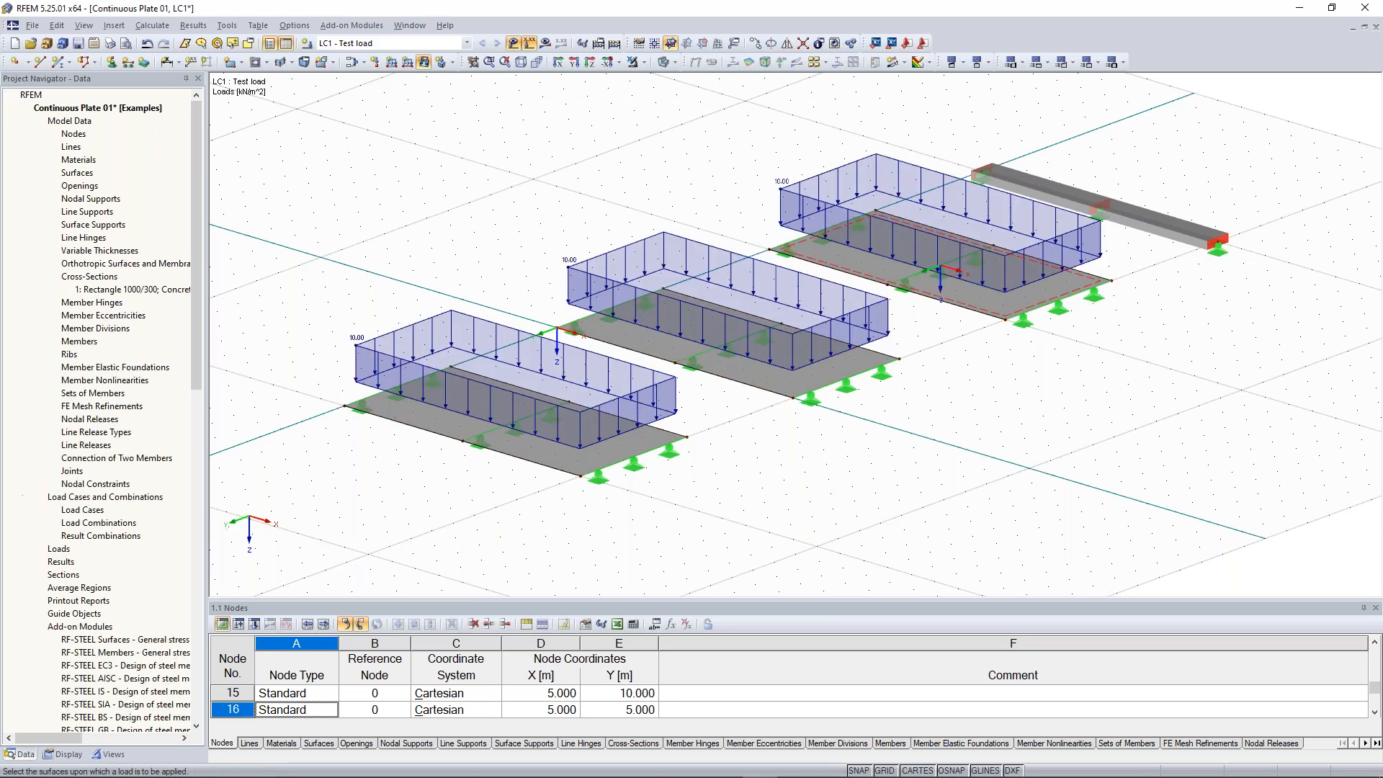
pyautogui.press('Escape')
# Inspect the applied surface loads on the plates from several viewpoints
pyautogui.moveTo(1150, 418); pyautogui.dragTo(1287, 370, button='middle')
pyautogui.moveTo(1159, 389); pyautogui.dragTo(1034, 412, button='middle')
pyautogui.moveTo(1130, 387); pyautogui.dragTo(1064, 410, button='middle')
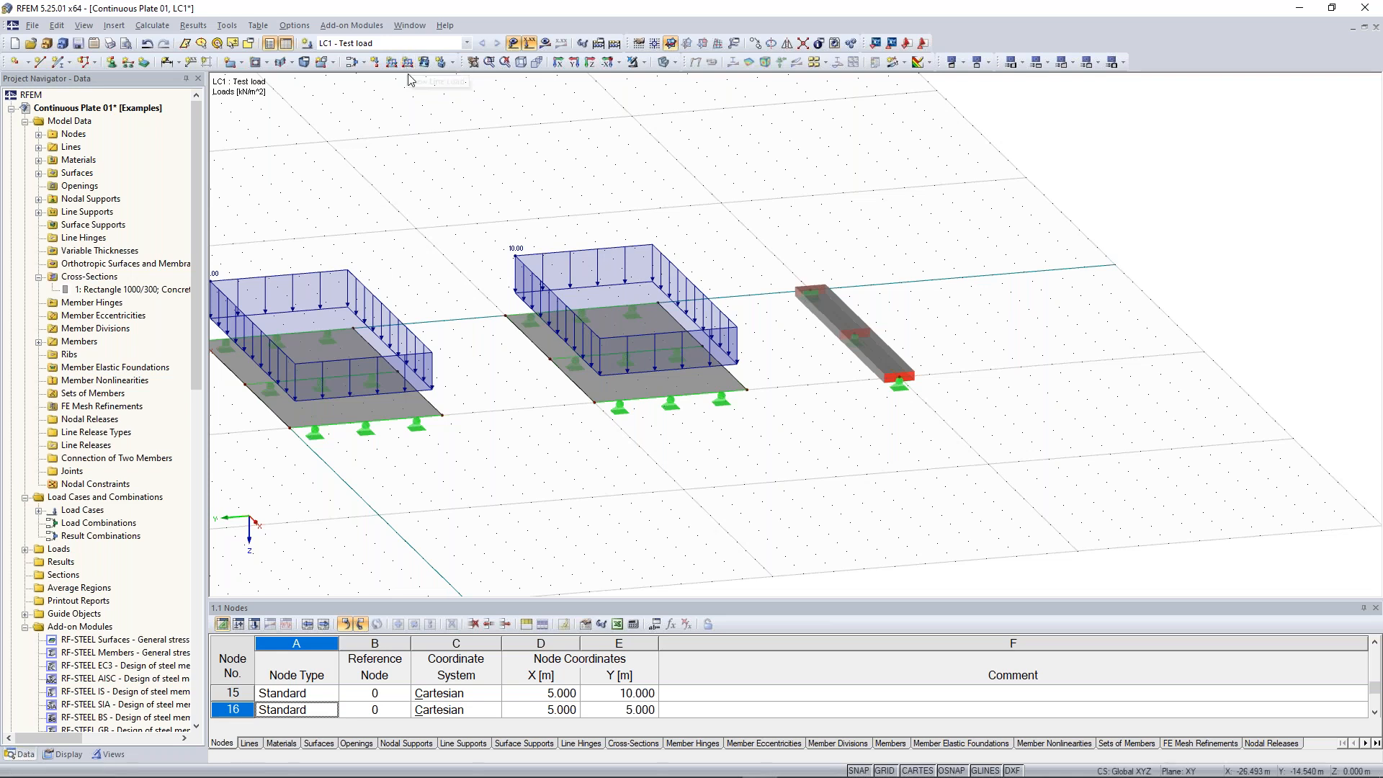
pyautogui.moveTo(435, 162); pyautogui.dragTo(1047, 166, button='middle')
pyautogui.scroll(5, 613, 476)
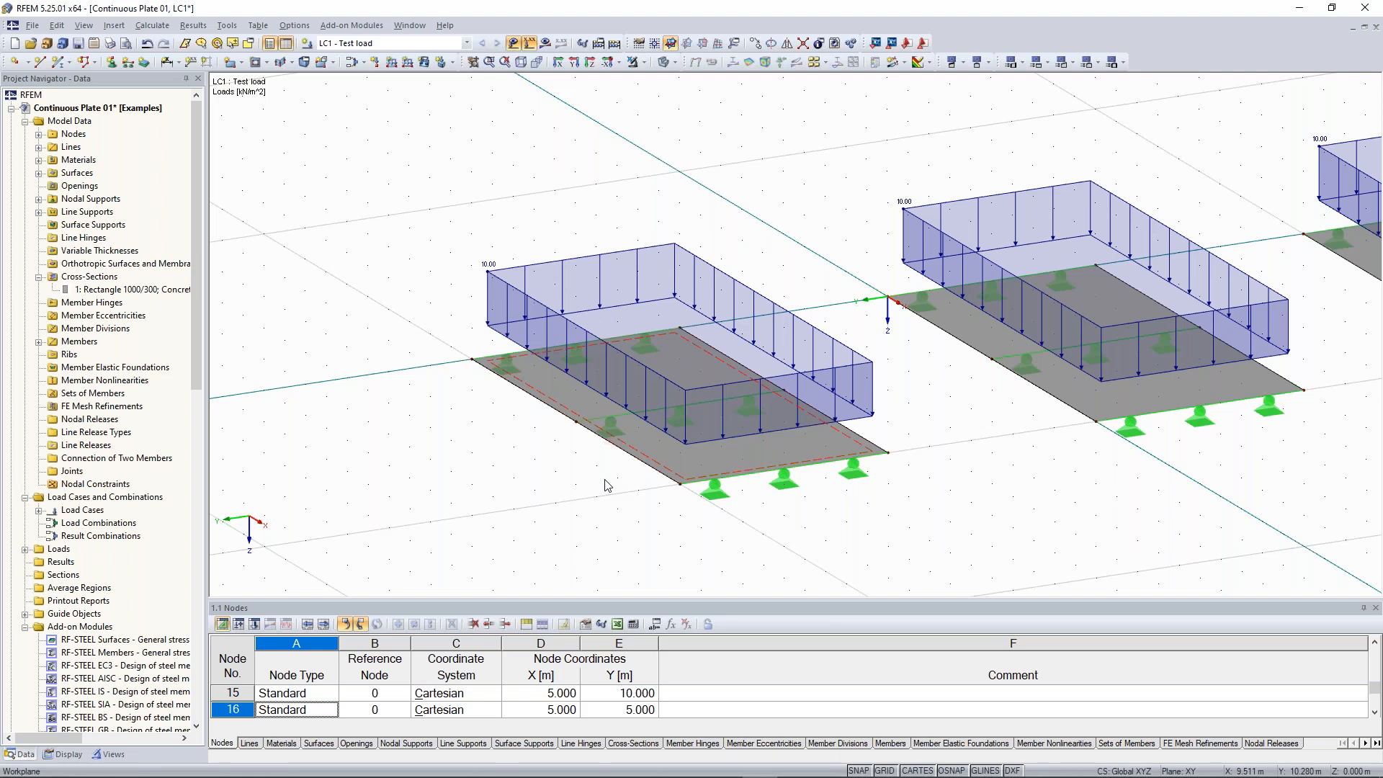
pyautogui.scroll(2, 605, 485)
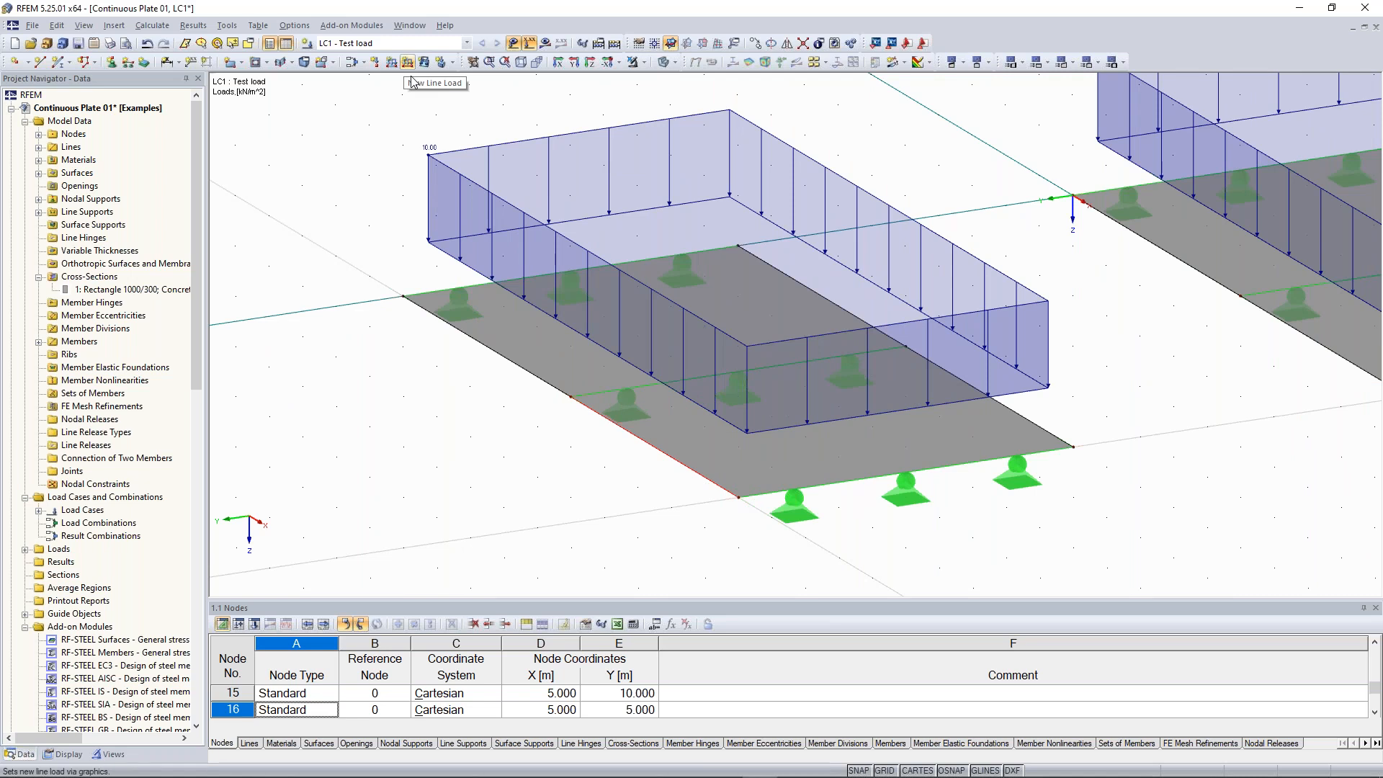
pyautogui.moveTo(676, 484)
pyautogui.mouseDown(button='middle')
pyautogui.moveTo(714, 441)
pyautogui.moveTo(667, 463)
pyautogui.moveTo(694, 479)
pyautogui.mouseUp(button='middle')
pyautogui.scroll(-2, 652, 443)
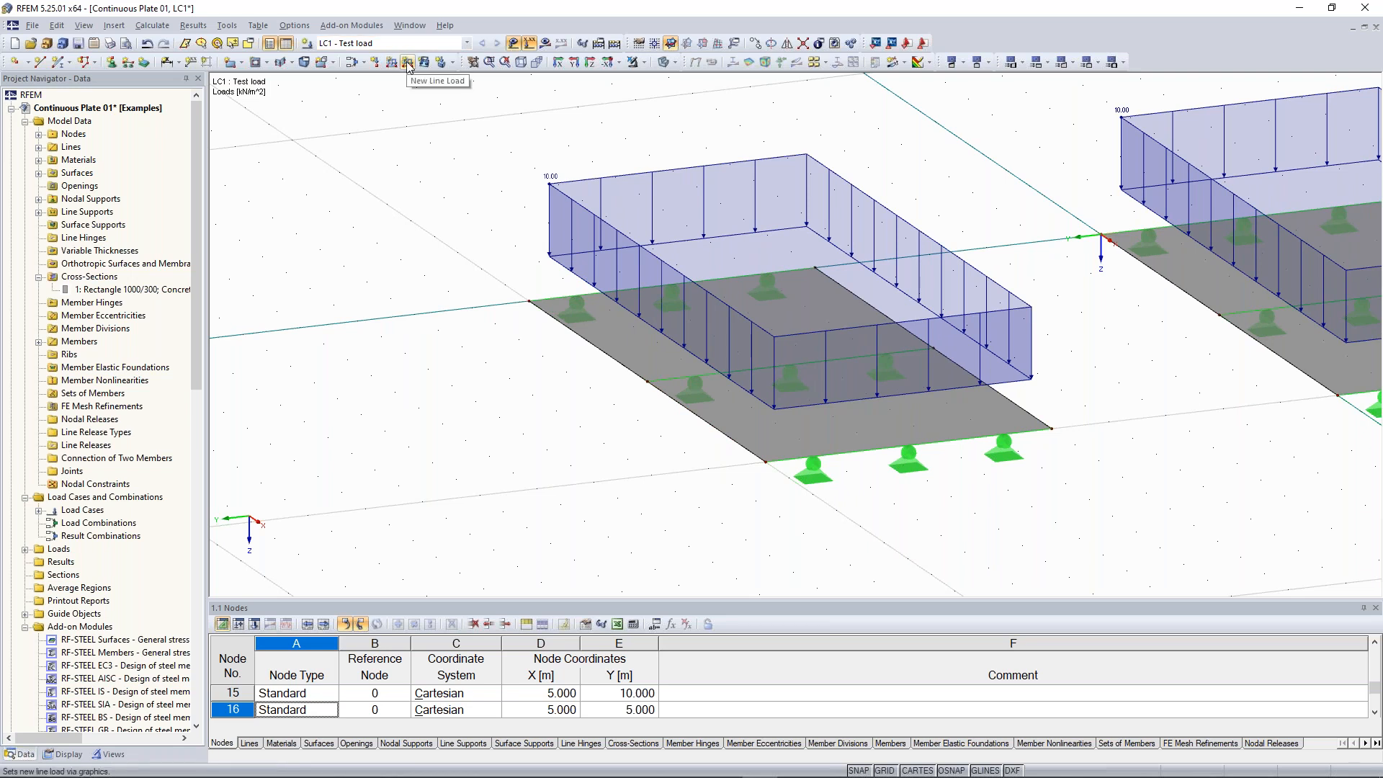
pyautogui.scroll(-2, 436, 298)
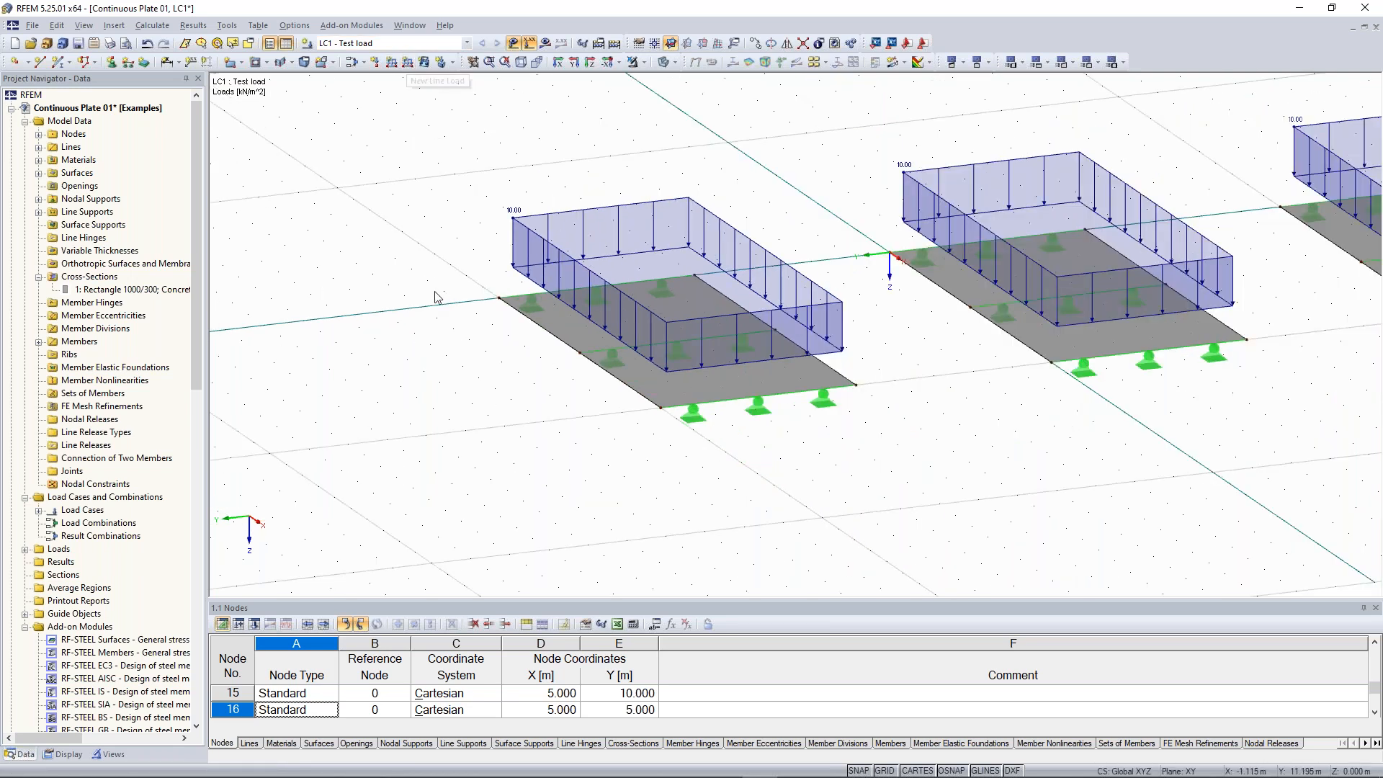
pyautogui.scroll(-1, 436, 297)
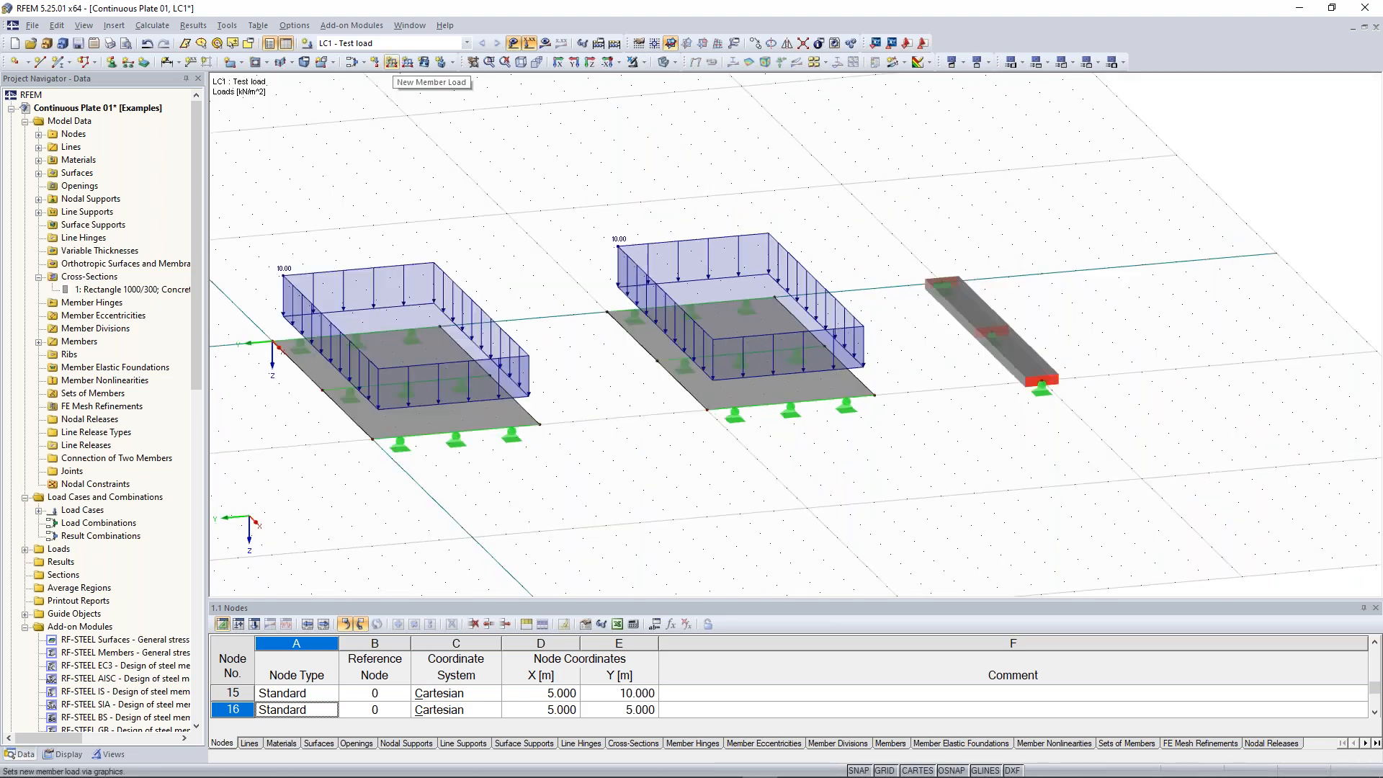
# Apply a 10 kN/m member load to both beam members
pyautogui.click(392, 62)
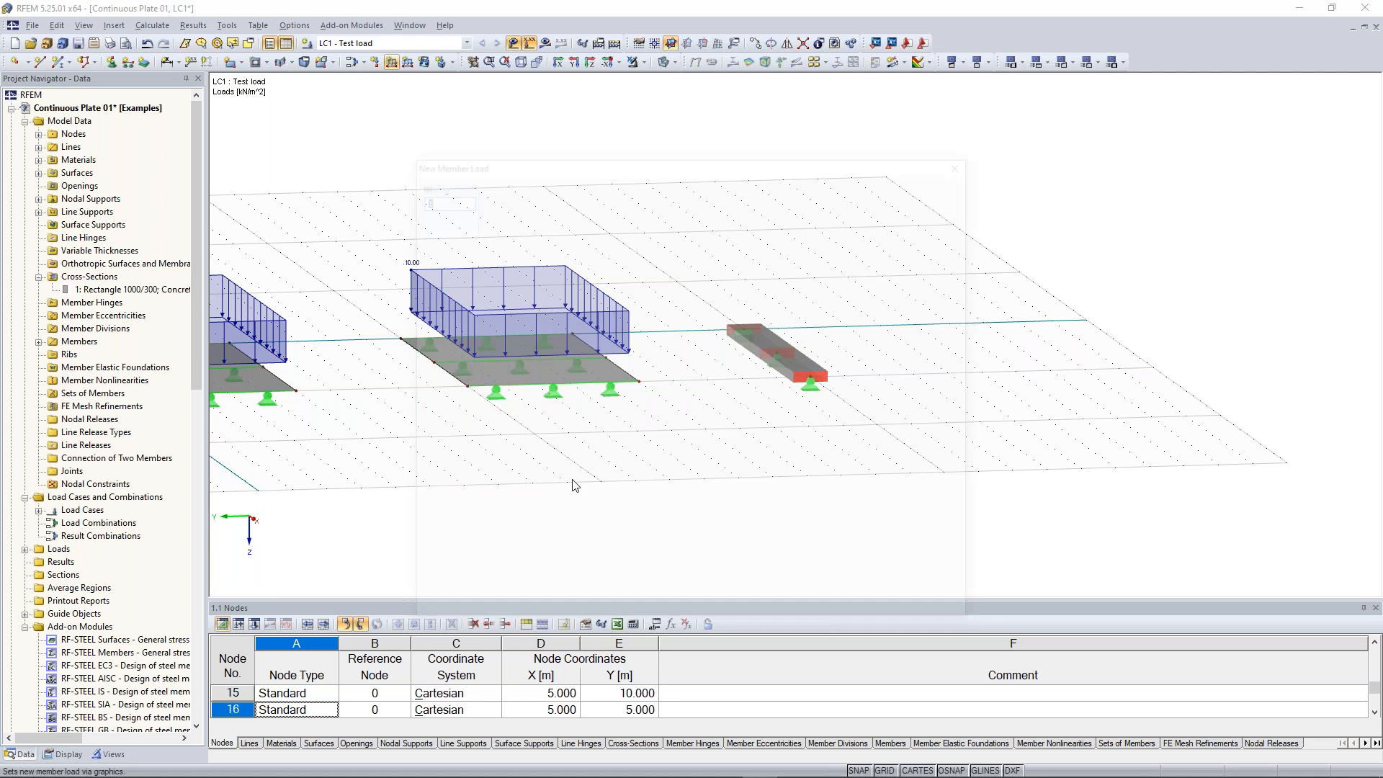
pyautogui.click(886, 611)
pyautogui.moveTo(693, 244); pyautogui.dragTo(902, 459)
pyautogui.keyDown('ctrl'); pyautogui.moveTo(912, 409); pyautogui.dragTo(969, 426, button='middle'); pyautogui.keyUp('ctrl')
pyautogui.press('Escape')
# Review the applied plate and beam loads across the whole model
pyautogui.scroll(-3, 966, 426)
pyautogui.keyDown('ctrl'); pyautogui.moveTo(867, 435); pyautogui.dragTo(913, 425, button='middle'); pyautogui.keyUp('ctrl')
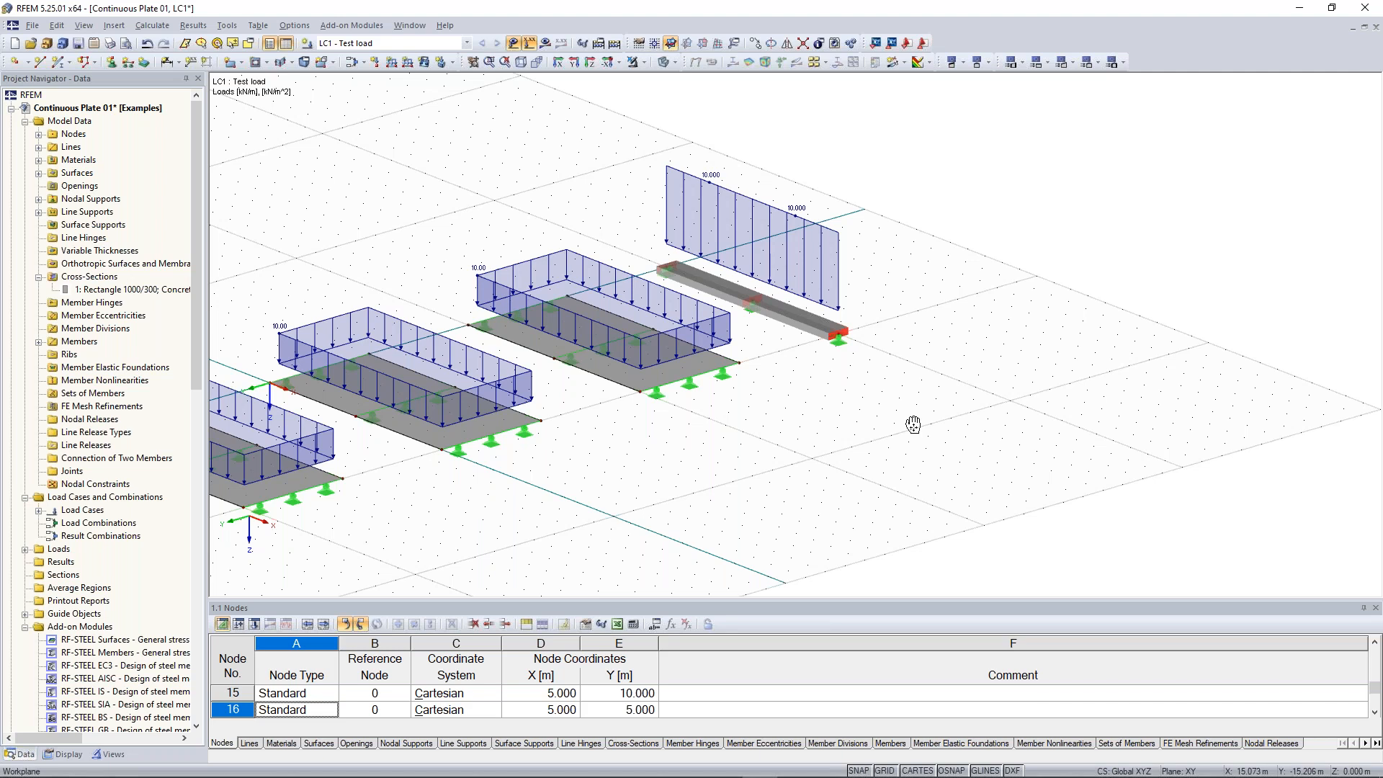
pyautogui.moveTo(913, 424); pyautogui.dragTo(1091, 400, button='middle')
pyautogui.scroll(-3, 1091, 399)
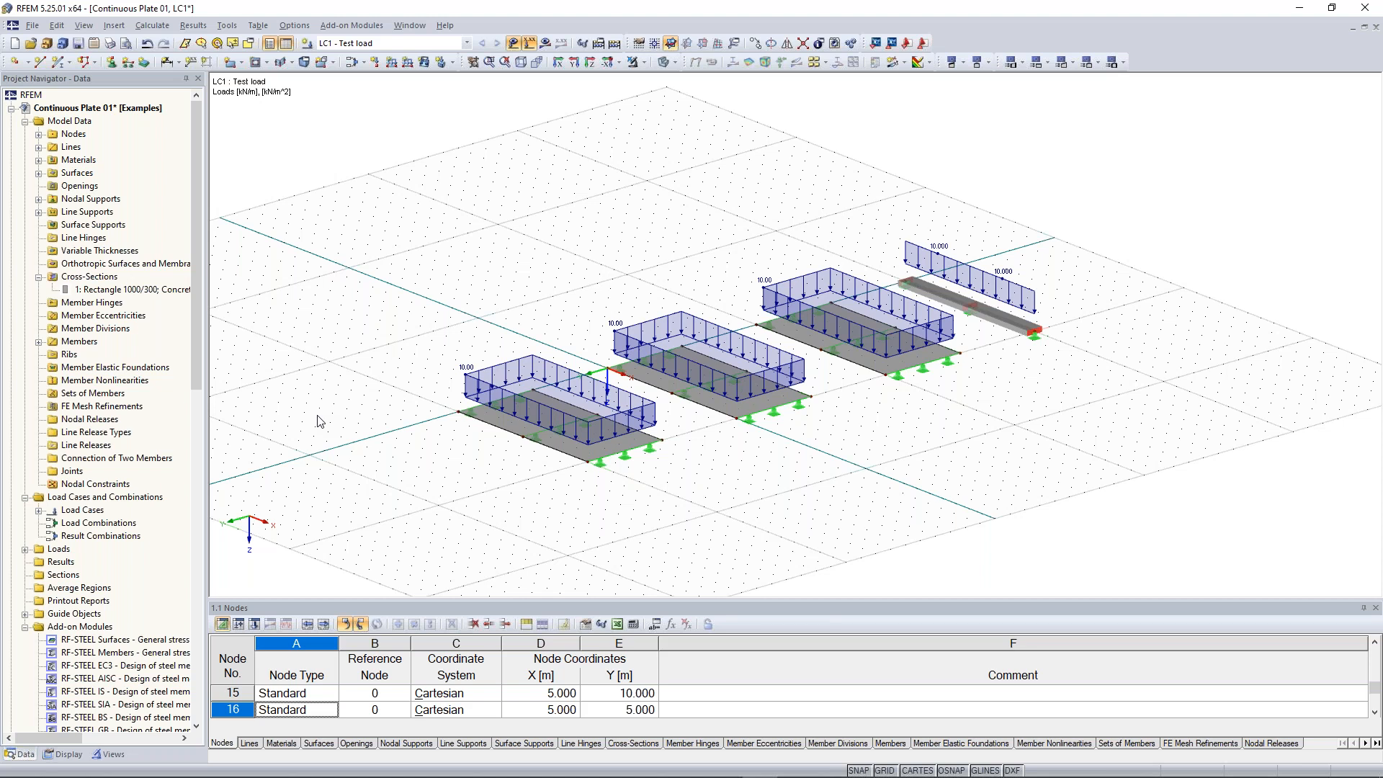
pyautogui.keyDown('ctrl'); pyautogui.moveTo(317, 416); pyautogui.dragTo(348, 416, button='middle'); pyautogui.keyUp('ctrl')
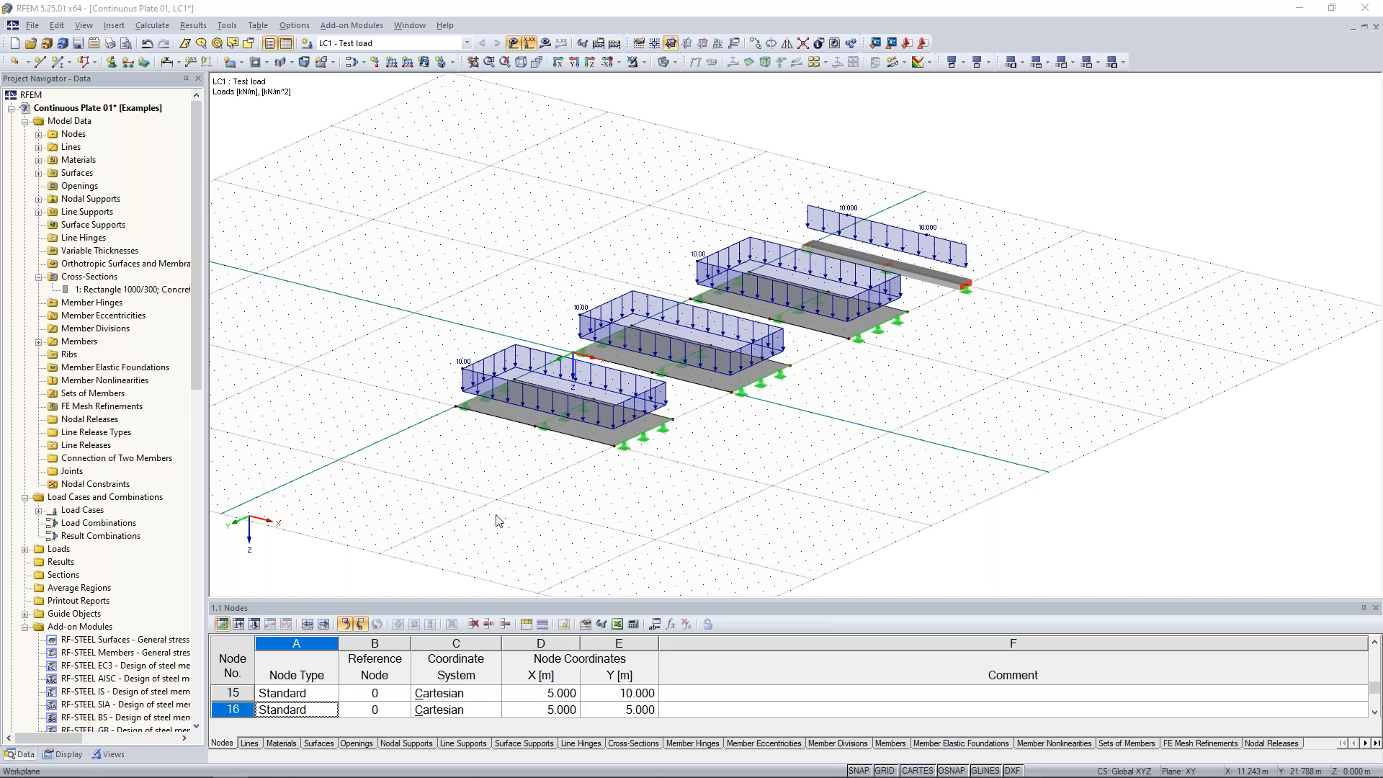
pyautogui.scroll(2, 496, 520)
pyautogui.keyDown('ctrl'); pyautogui.moveTo(500, 497); pyautogui.dragTo(526, 552, button='middle'); pyautogui.keyUp('ctrl')
pyautogui.scroll(1, 407, 391)
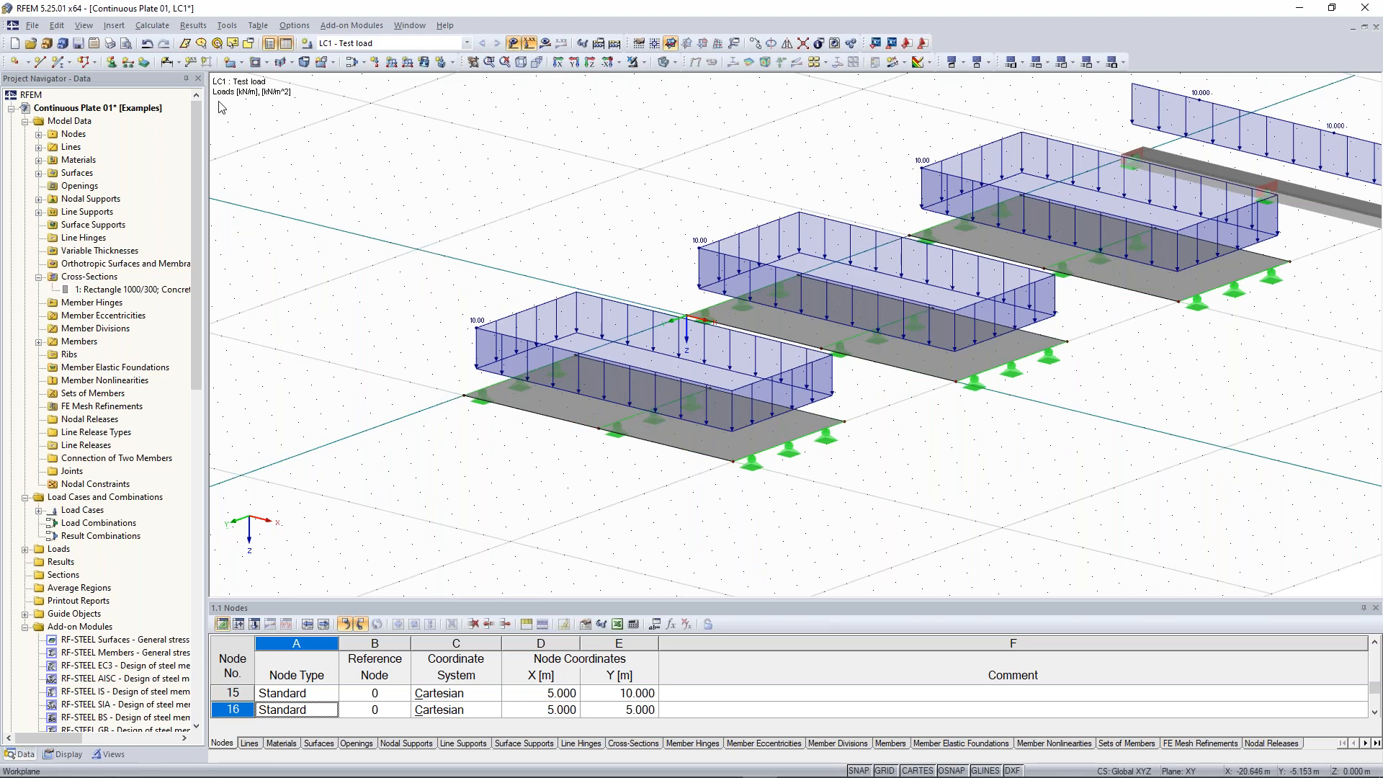
# Open and review the general FE mesh settings, then close the dialog
pyautogui.click(150, 28)
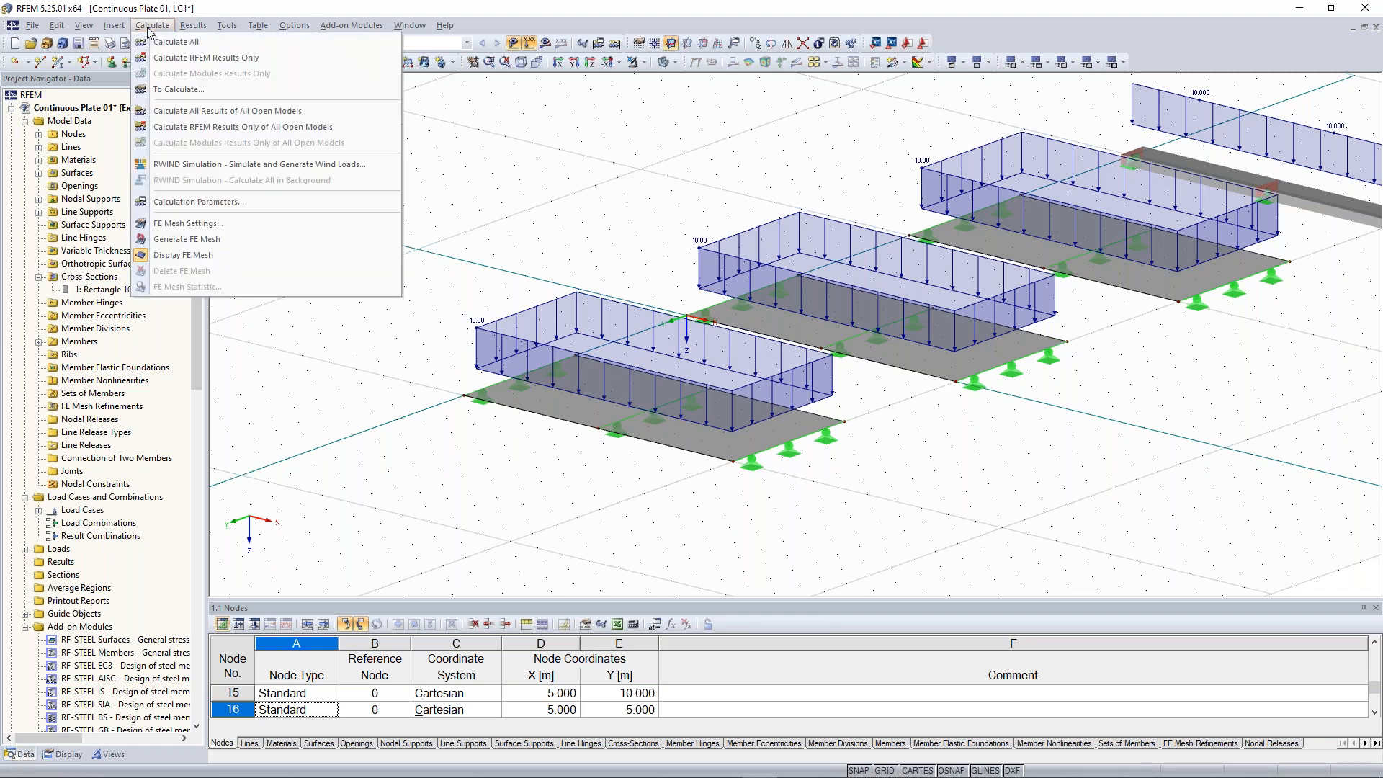
pyautogui.click(206, 225)
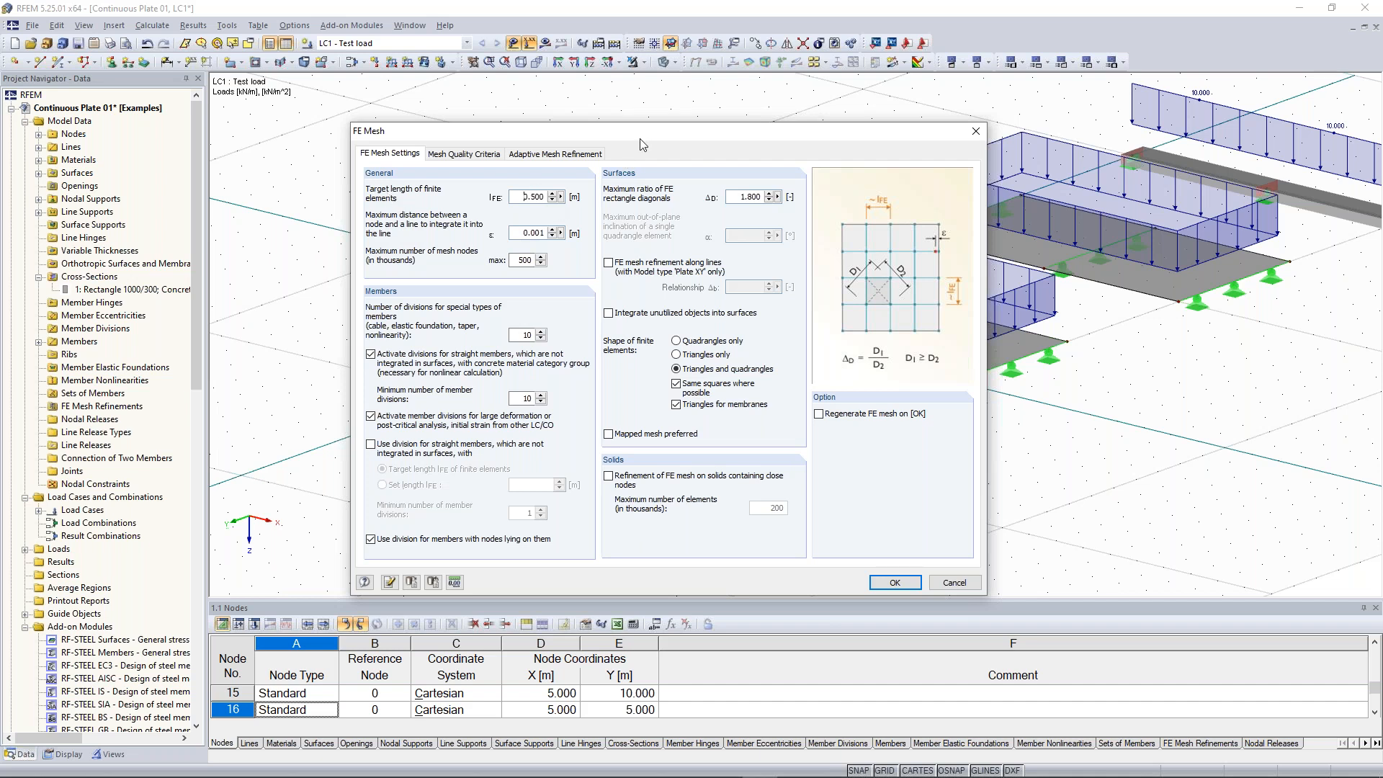
pyautogui.moveTo(650, 135); pyautogui.dragTo(514, 432)
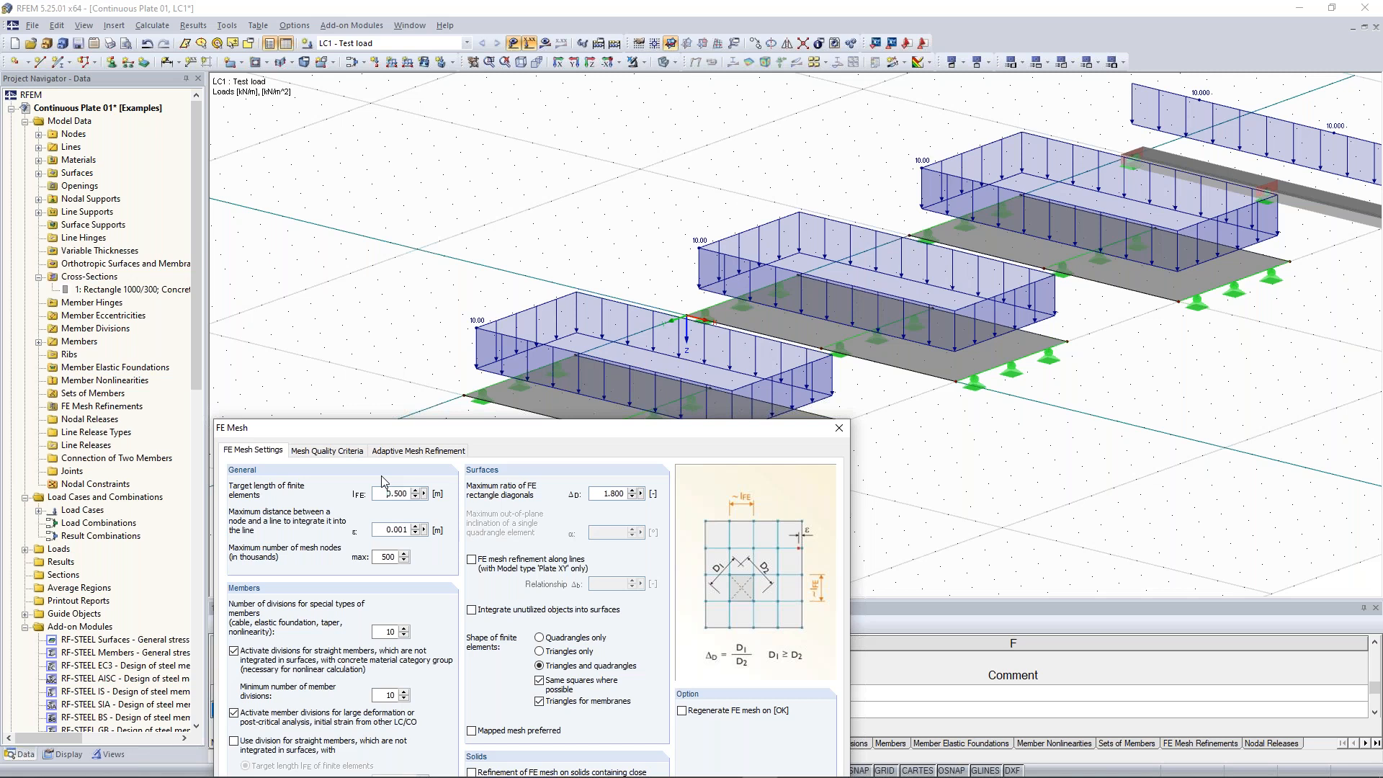
pyautogui.press('Escape')
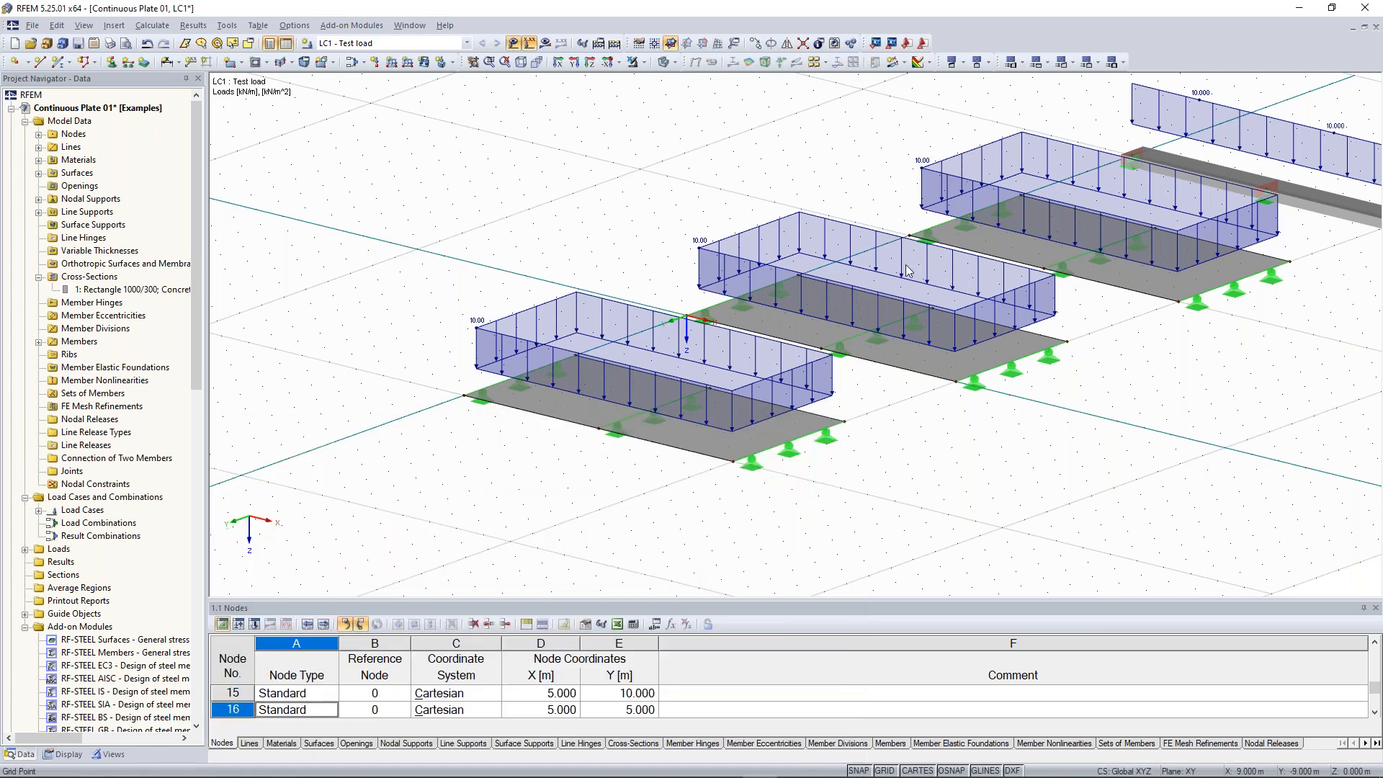
# Create FE mesh refinement 1 on surface 1 with a target FE length of 1 m
pyautogui.rightClick(96, 410)
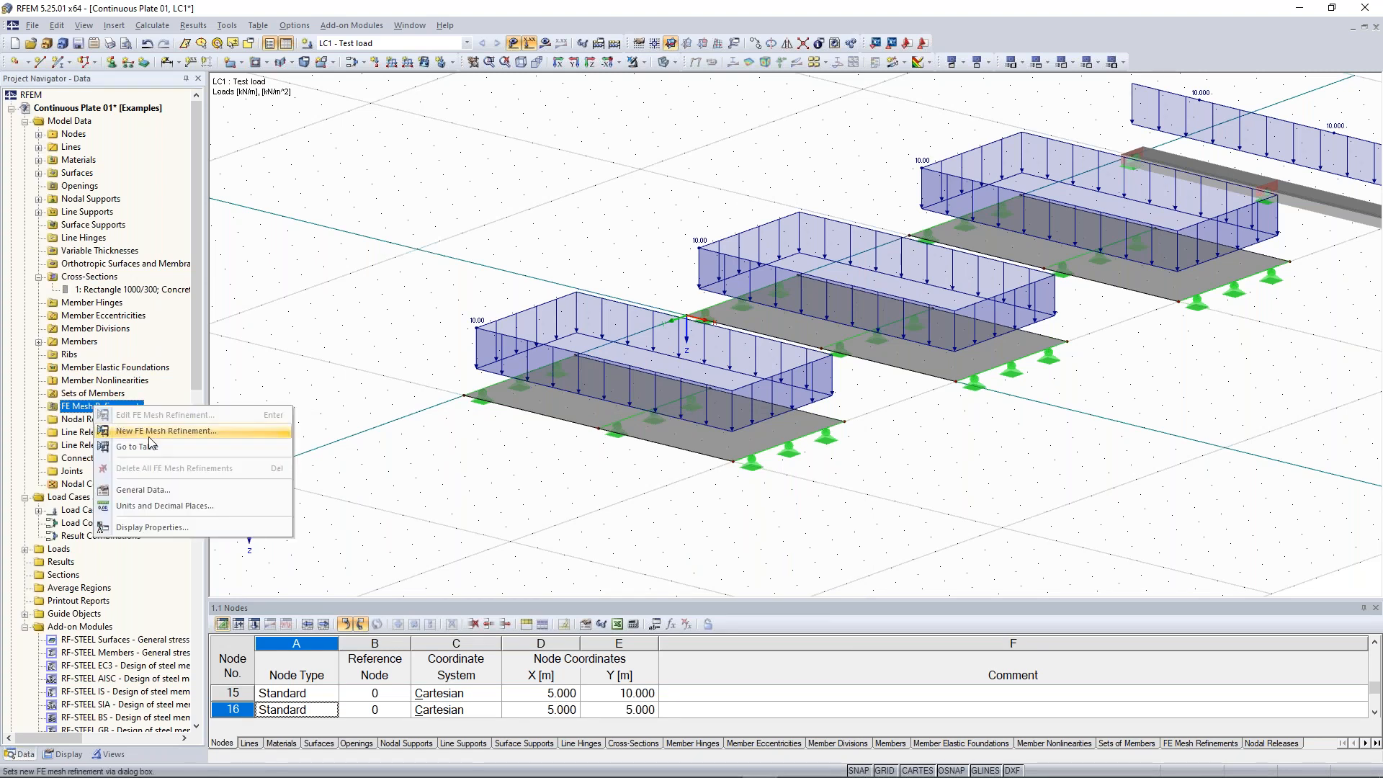
pyautogui.click(190, 432)
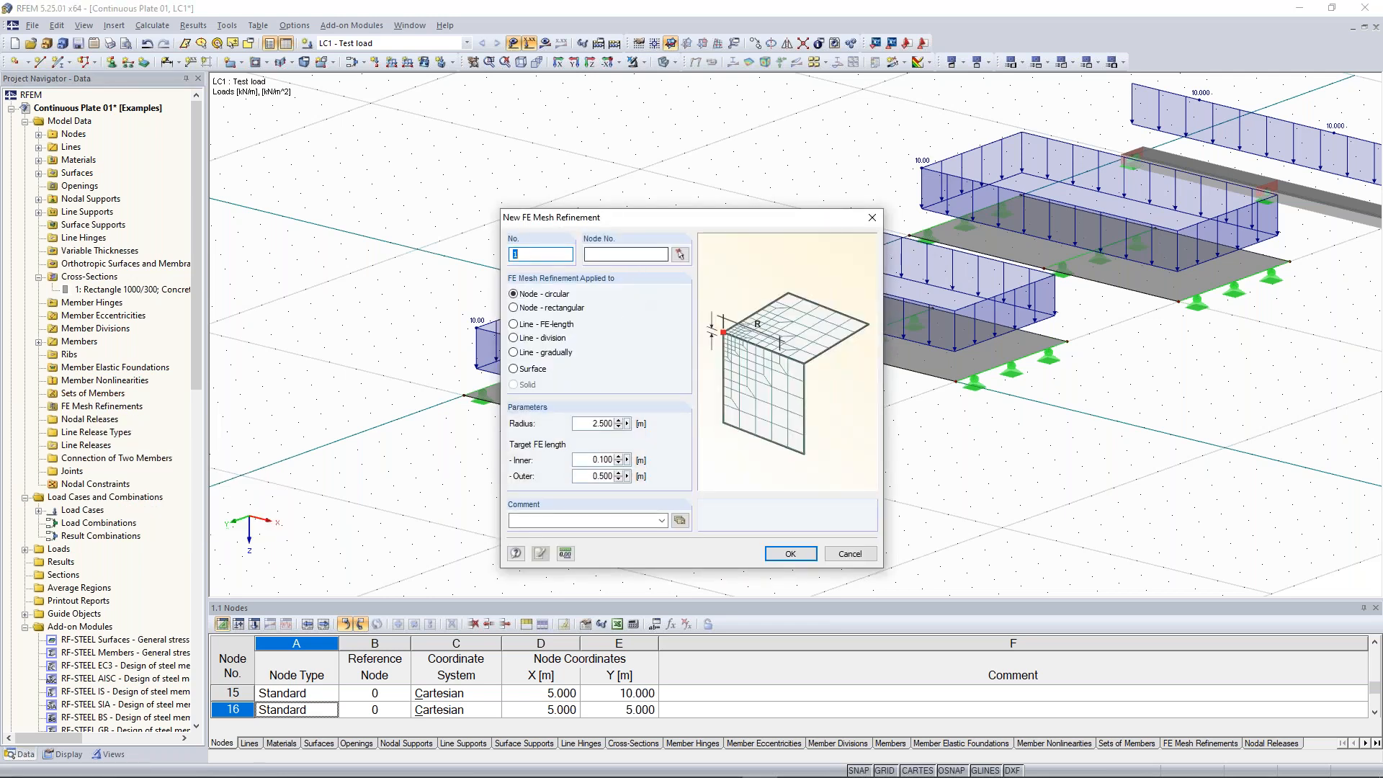
pyautogui.click(533, 369)
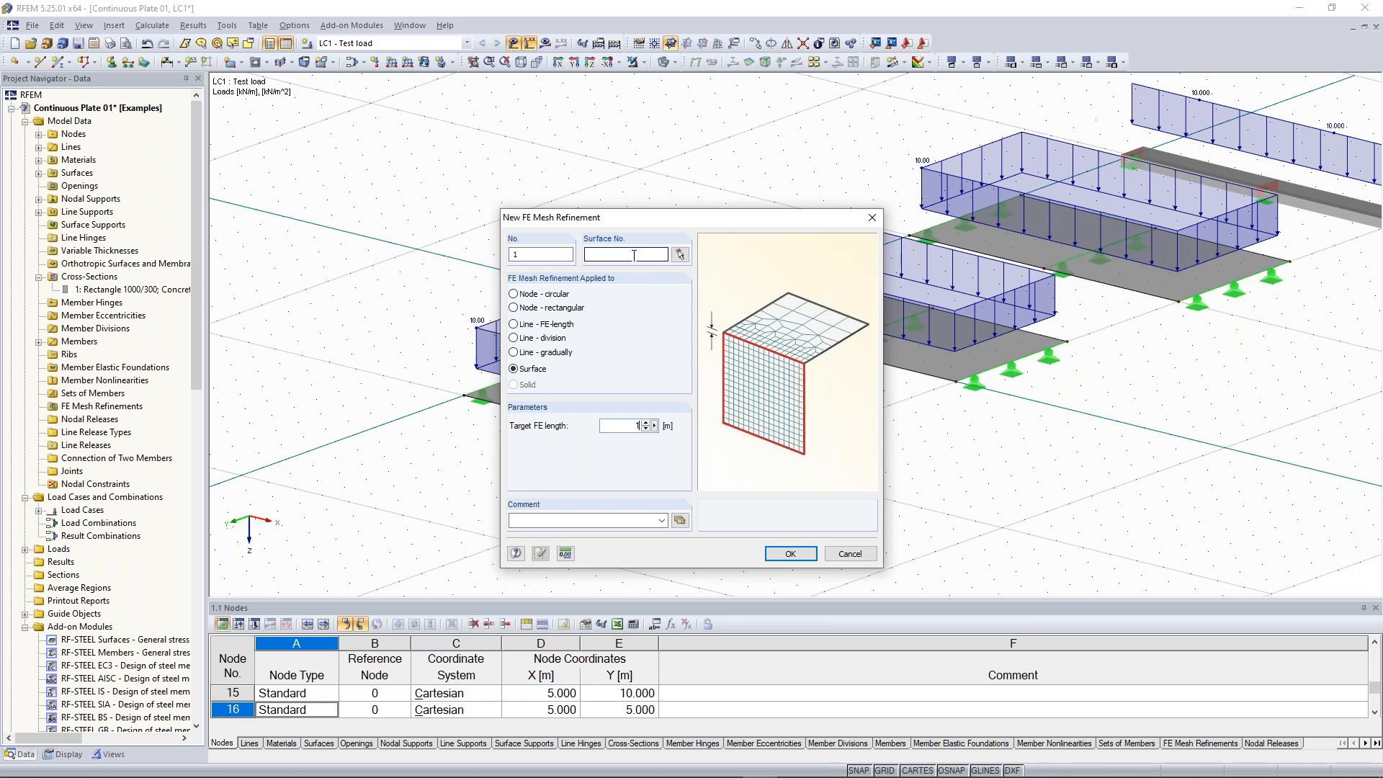
pyautogui.click(679, 255)
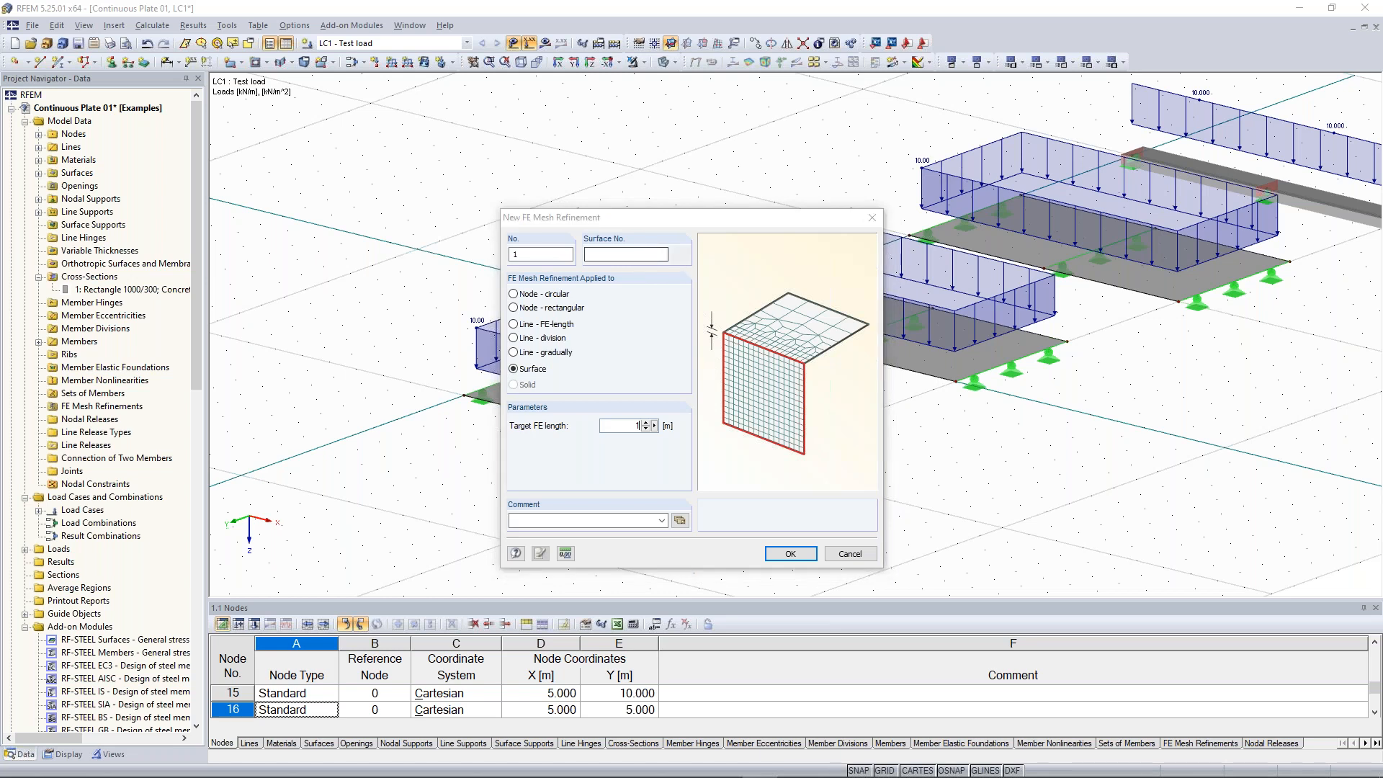
pyautogui.click(604, 415)
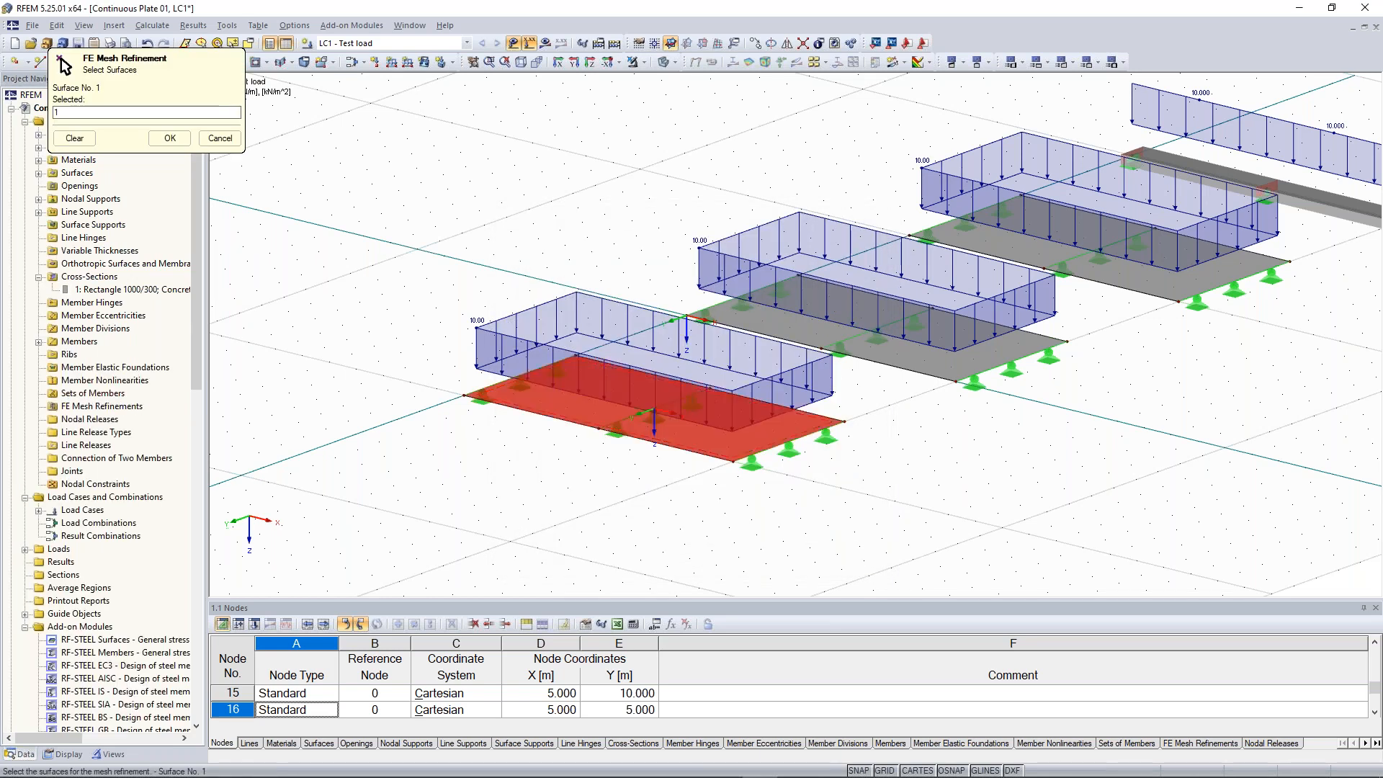
pyautogui.click(170, 139)
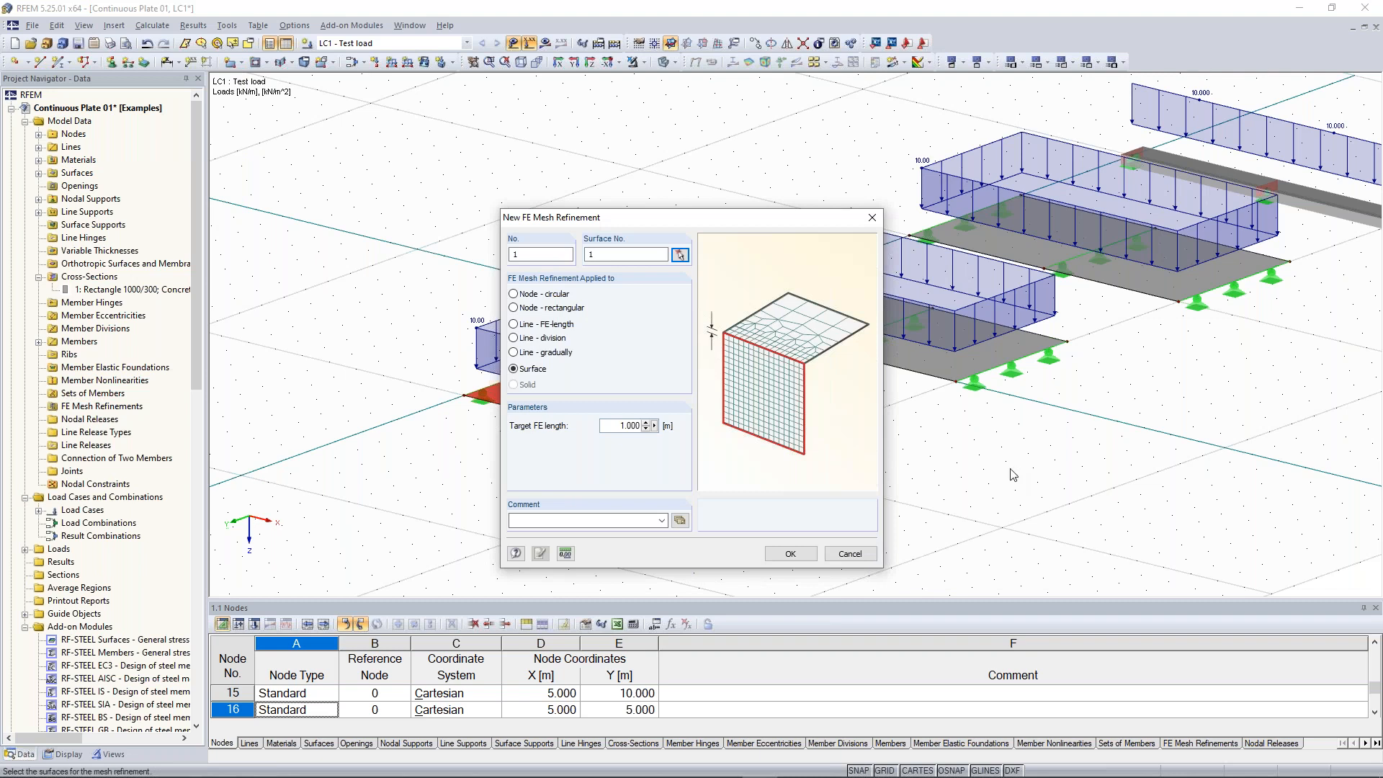
pyautogui.press('Return')
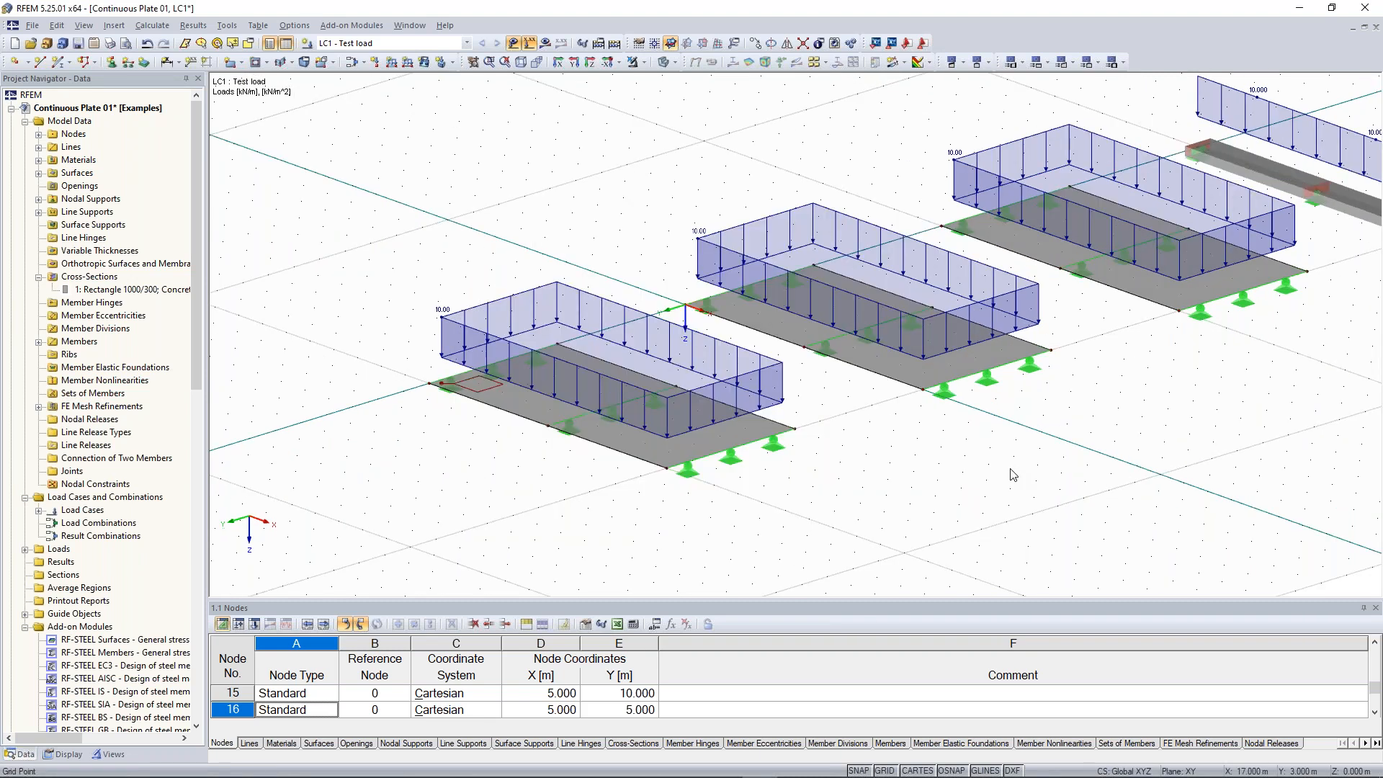
# Create FE mesh refinement 2 on surface 2 with a target FE length of 0.5 m
pyautogui.rightClick(102, 408)
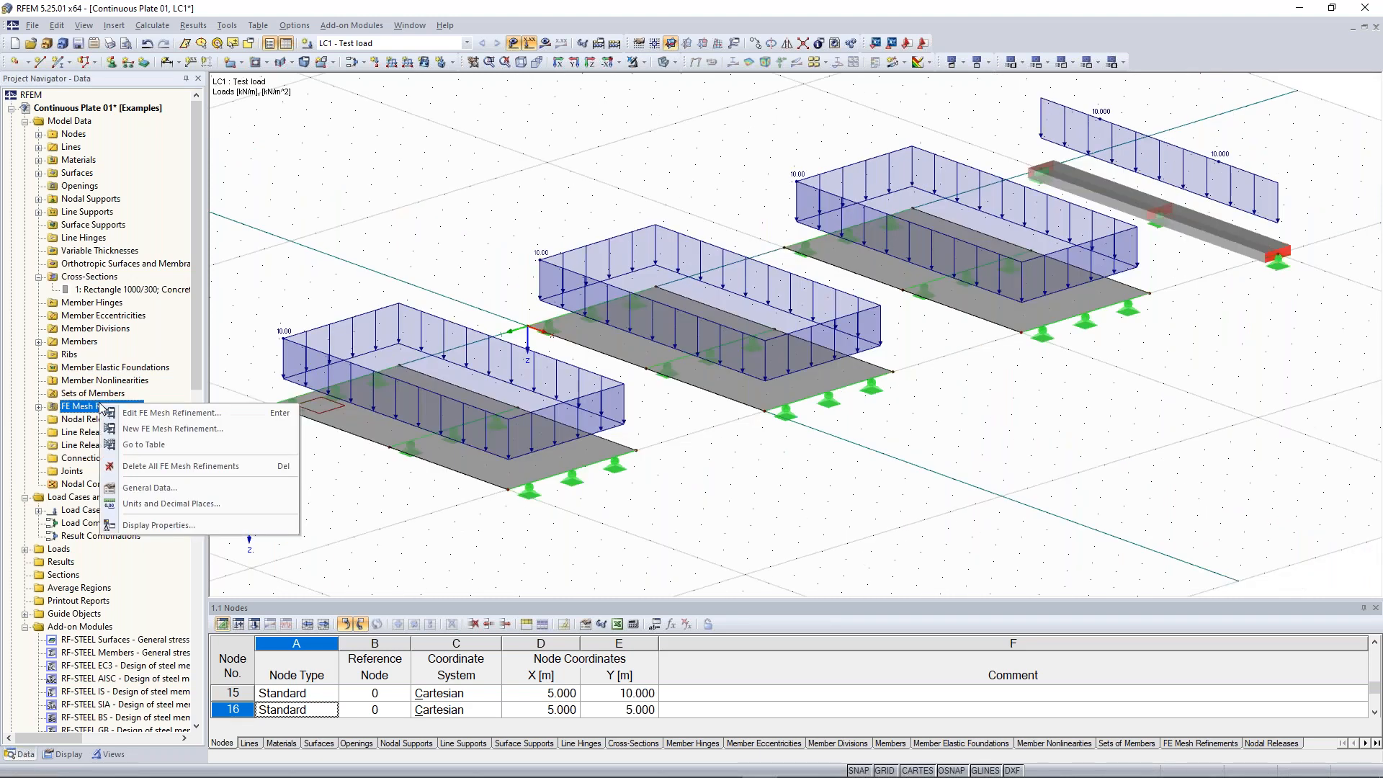
pyautogui.click(173, 429)
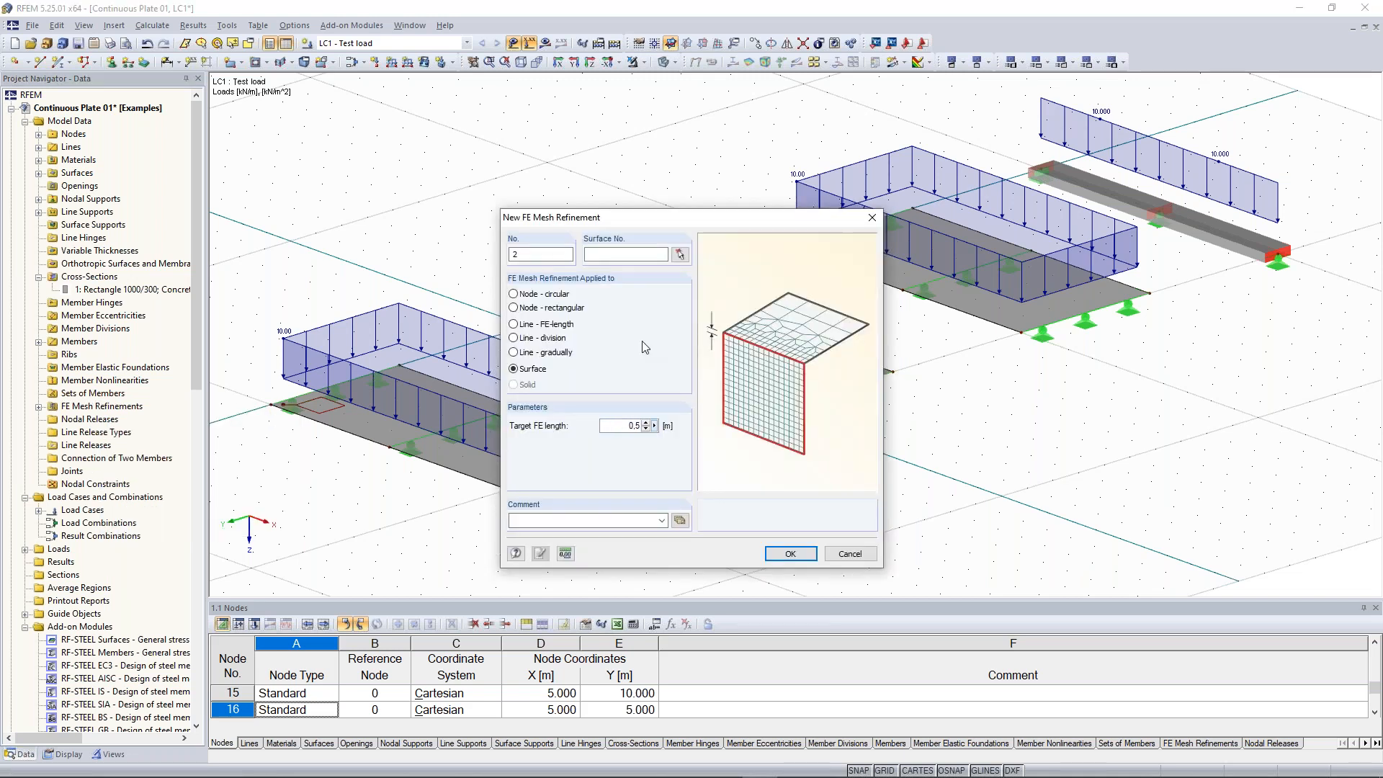
pyautogui.click(680, 254)
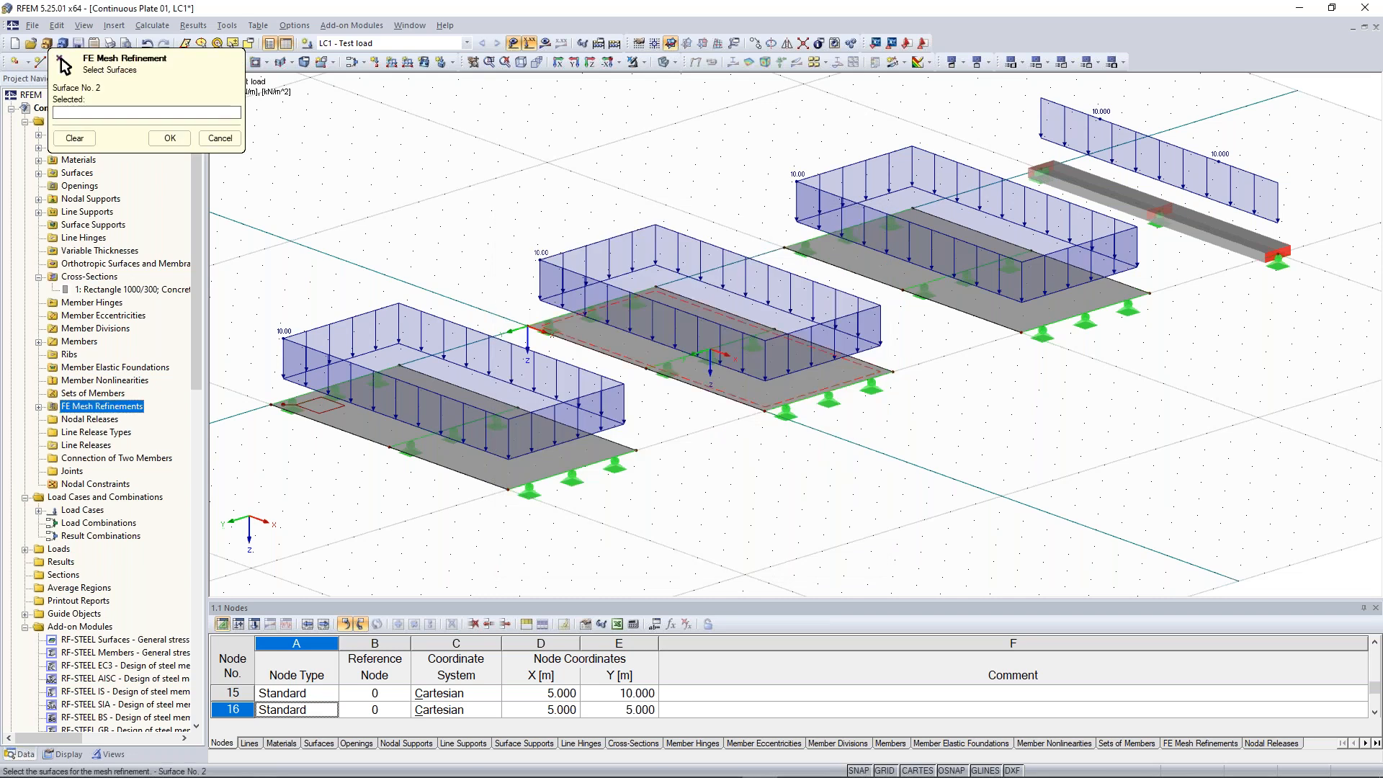
pyautogui.click(652, 363)
pyautogui.click(170, 138)
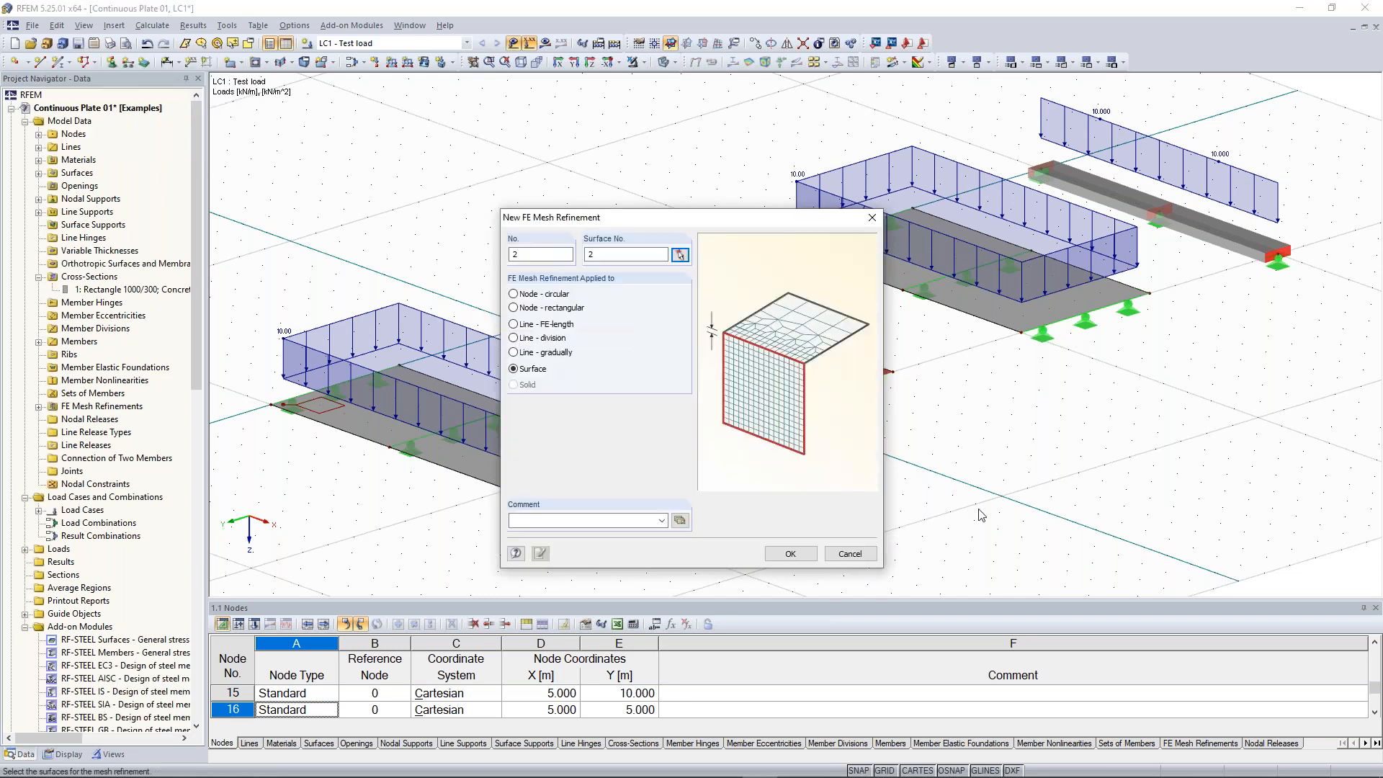
pyautogui.click(791, 553)
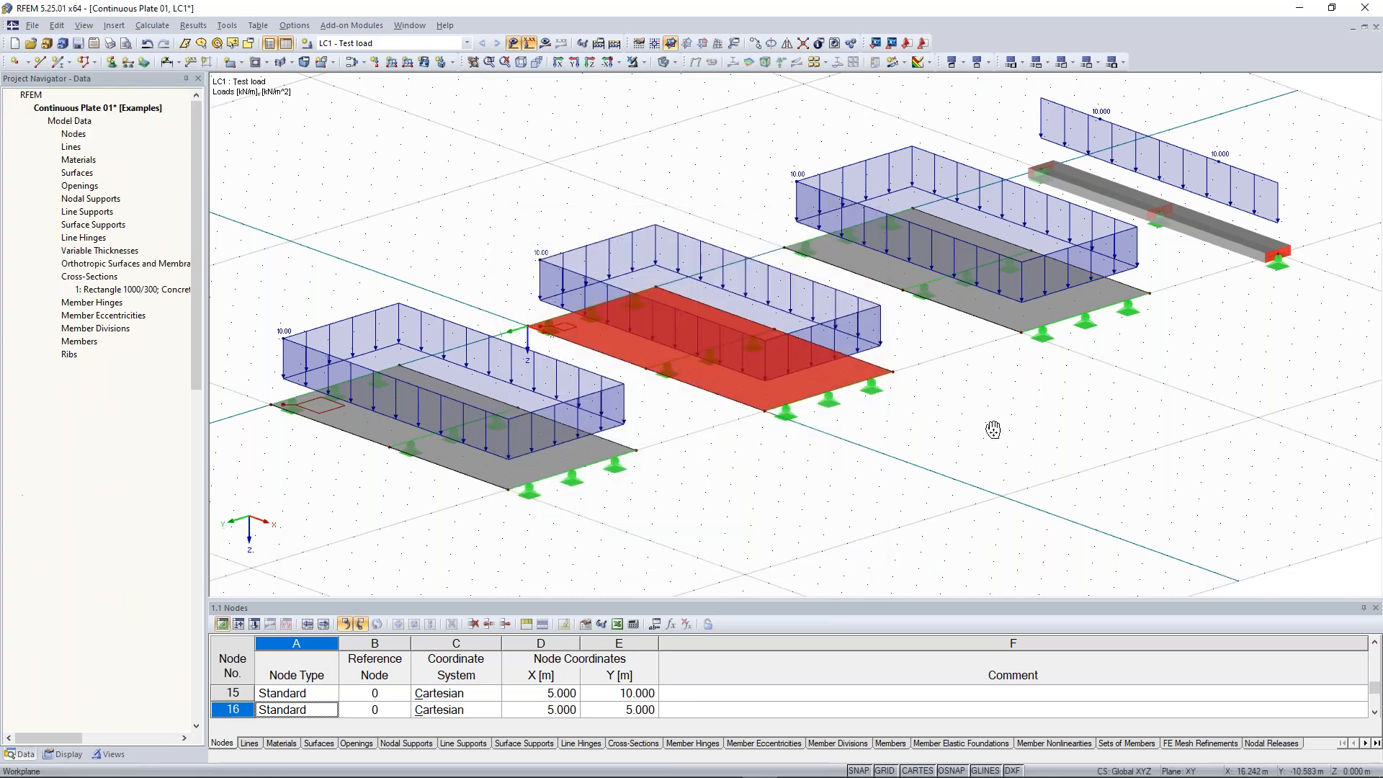
# Assign a new FE mesh refinement with a 0.1 m target FE length to surface 3
pyautogui.moveTo(1176, 391); pyautogui.dragTo(977, 435, button='middle')
pyautogui.click(977, 435)
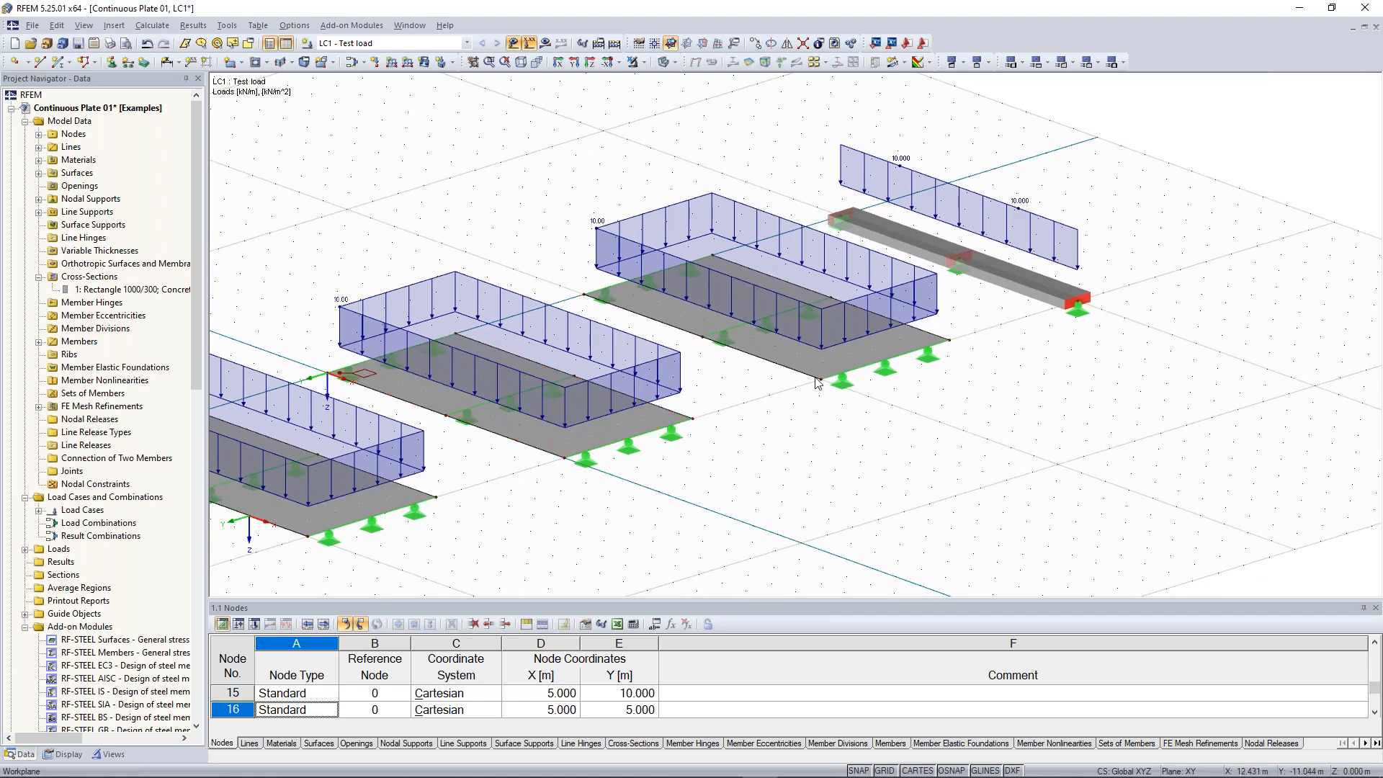
pyautogui.rightClick(689, 324)
pyautogui.moveTo(753, 367)
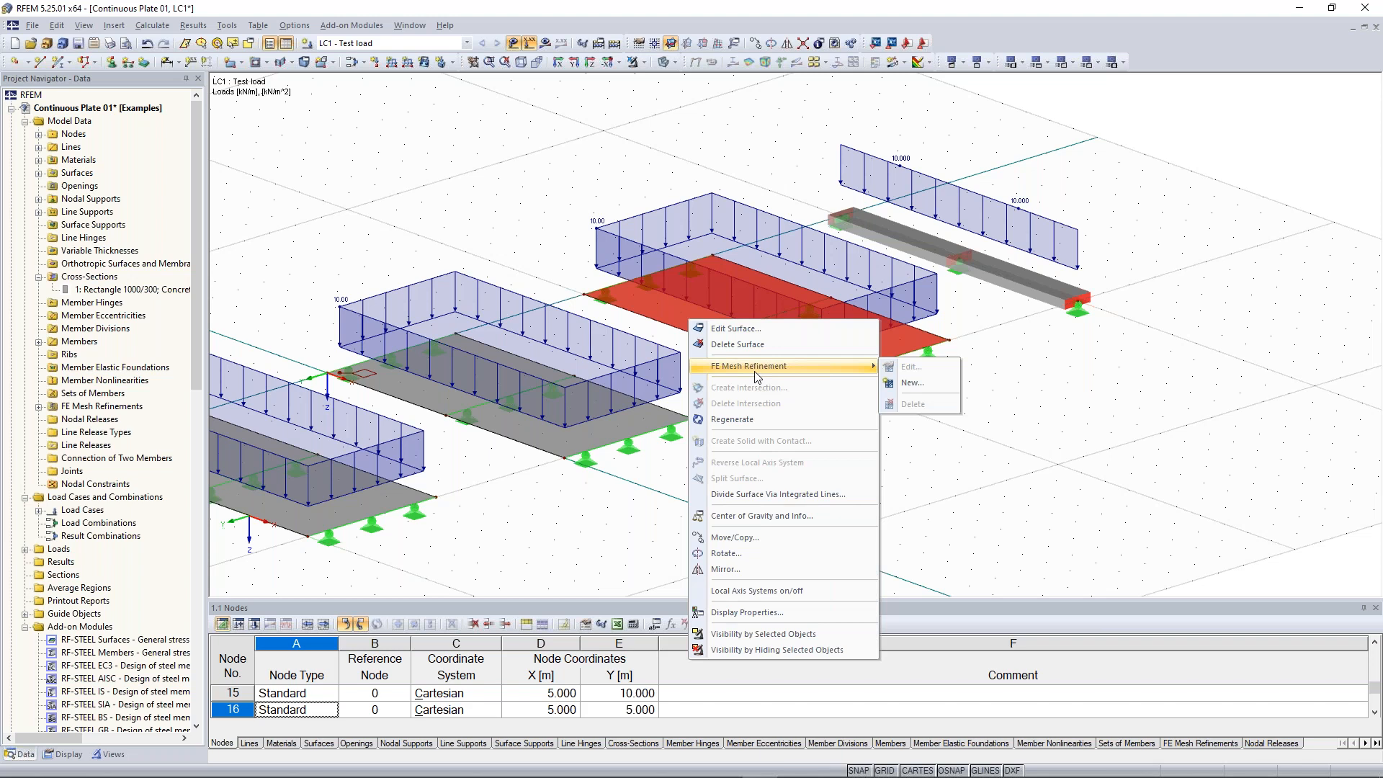
pyautogui.click(912, 382)
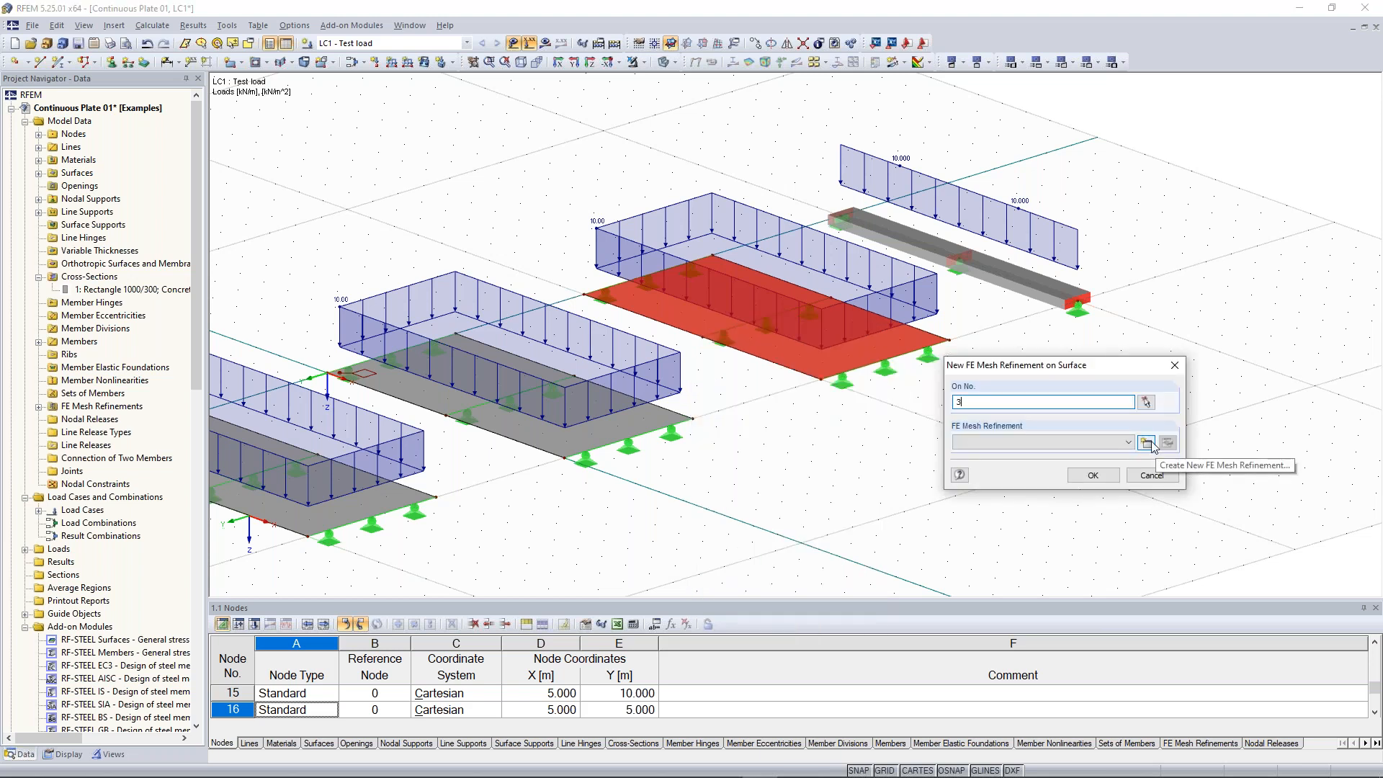
pyautogui.click(1146, 442)
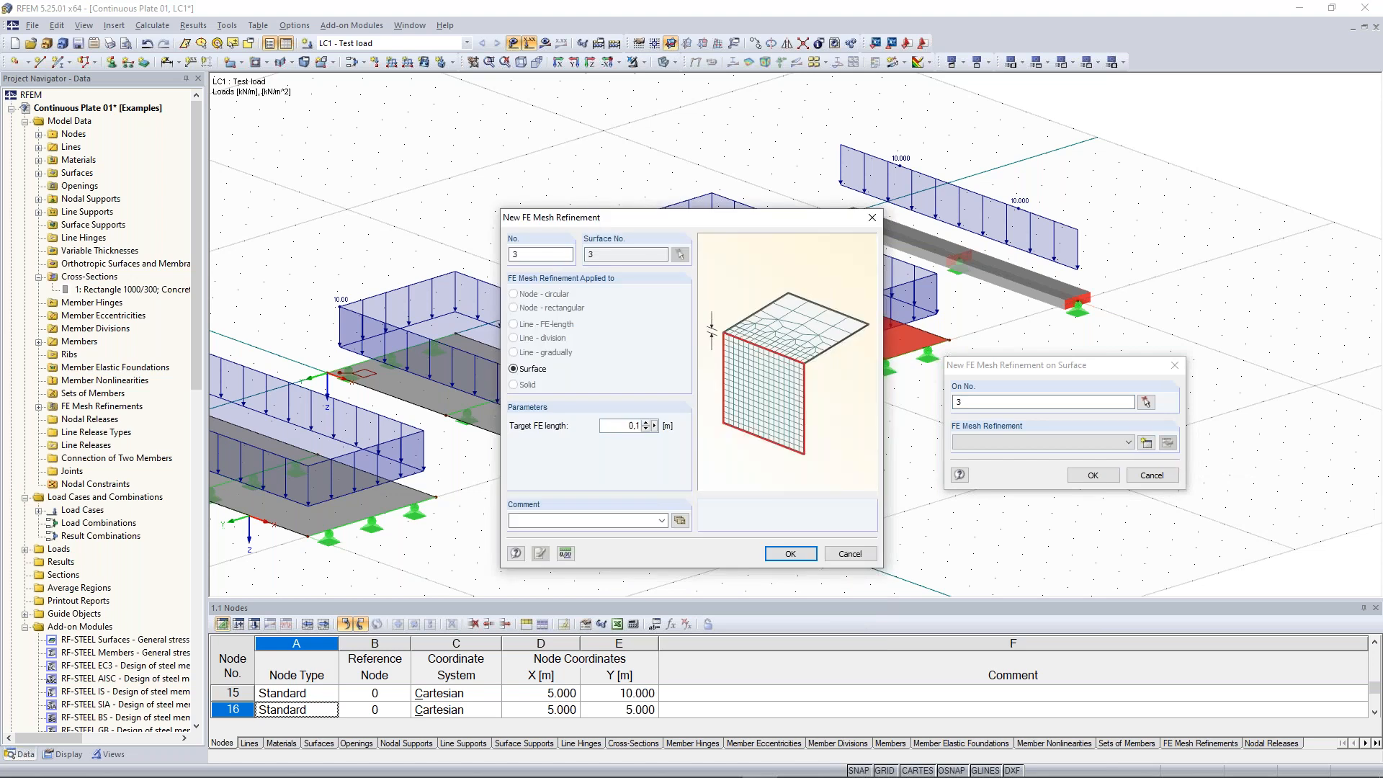
pyautogui.click(790, 553)
pyautogui.press('Return')
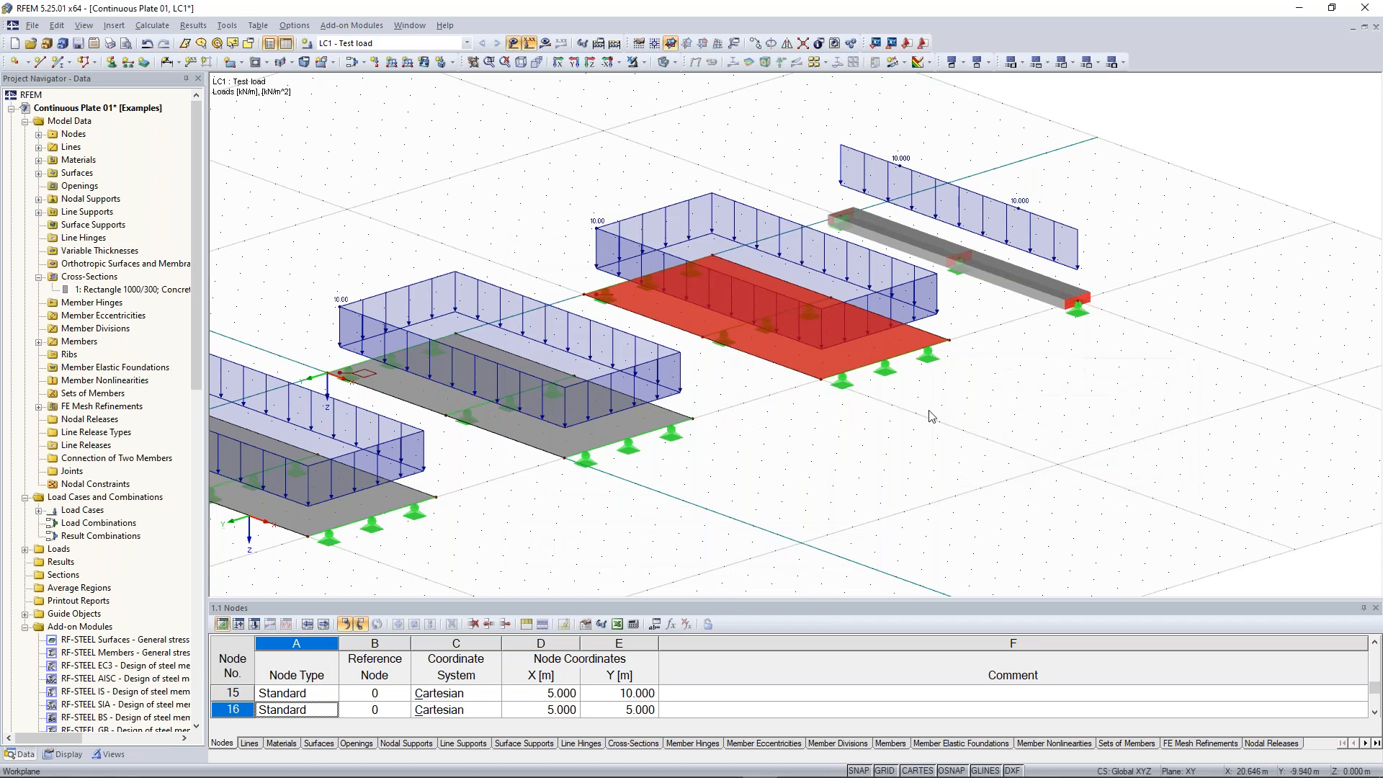
# Start a new result section through surfaces and name it 1-1
pyautogui.moveTo(294, 352); pyautogui.dragTo(504, 355, button='middle')
pyautogui.scroll(1, 504, 355)
pyautogui.scroll(4, 506, 360)
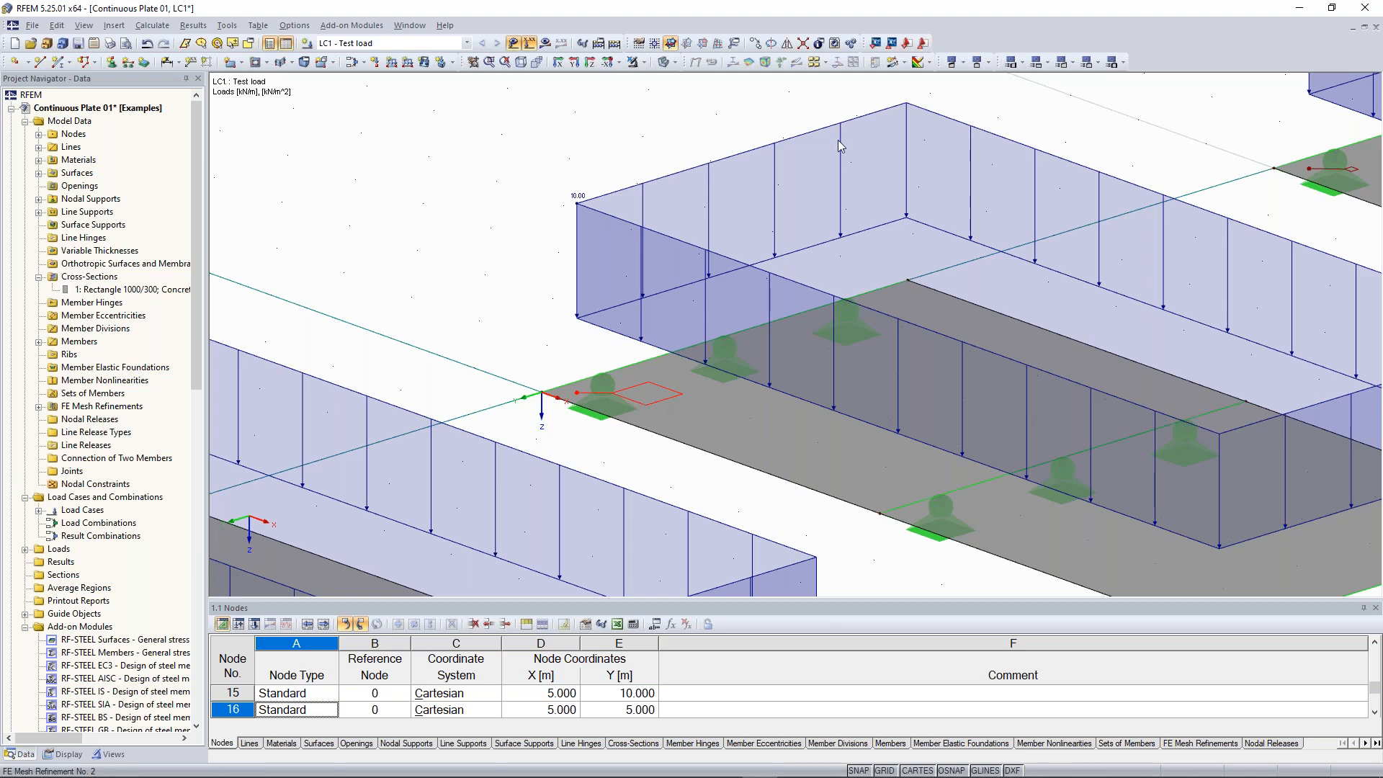
pyautogui.scroll(-4, 699, 193)
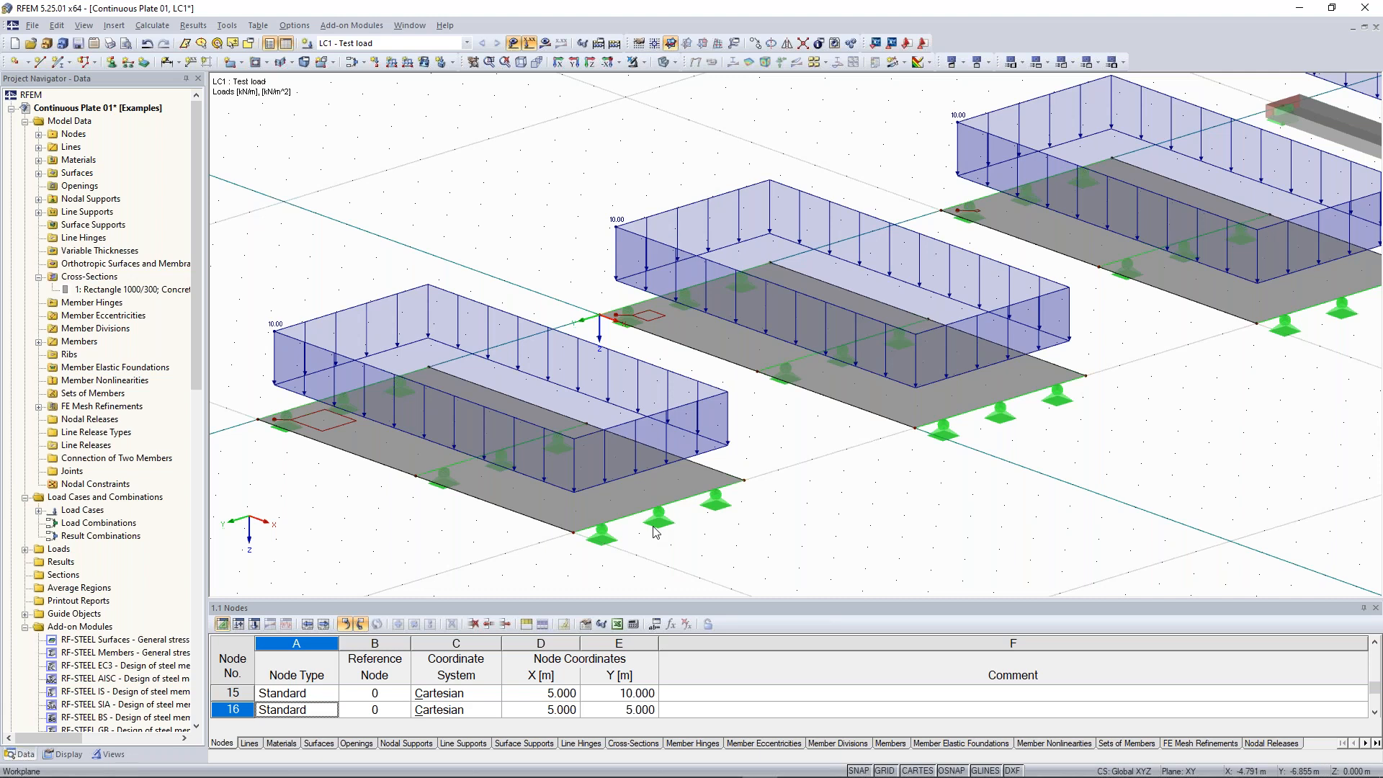
pyautogui.scroll(-2, 406, 427)
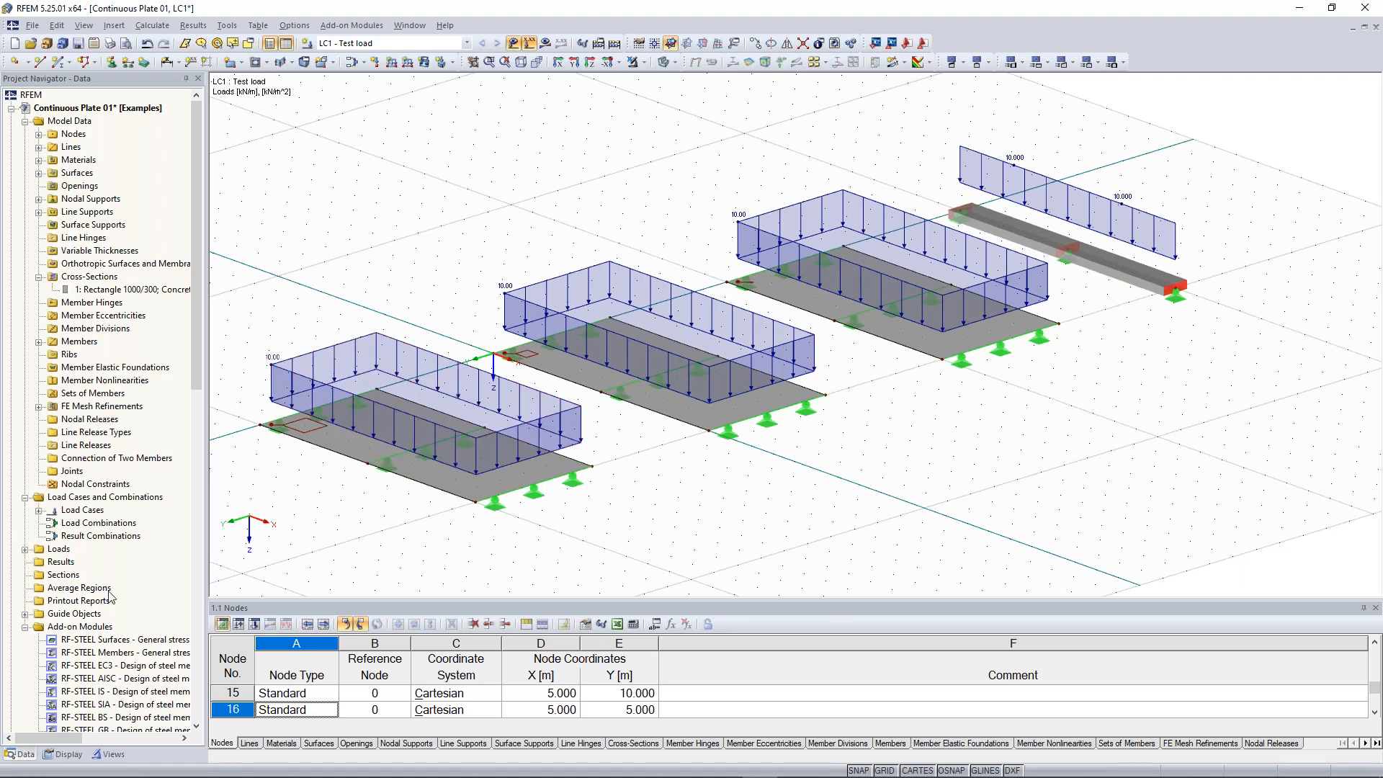
pyautogui.rightClick(69, 577)
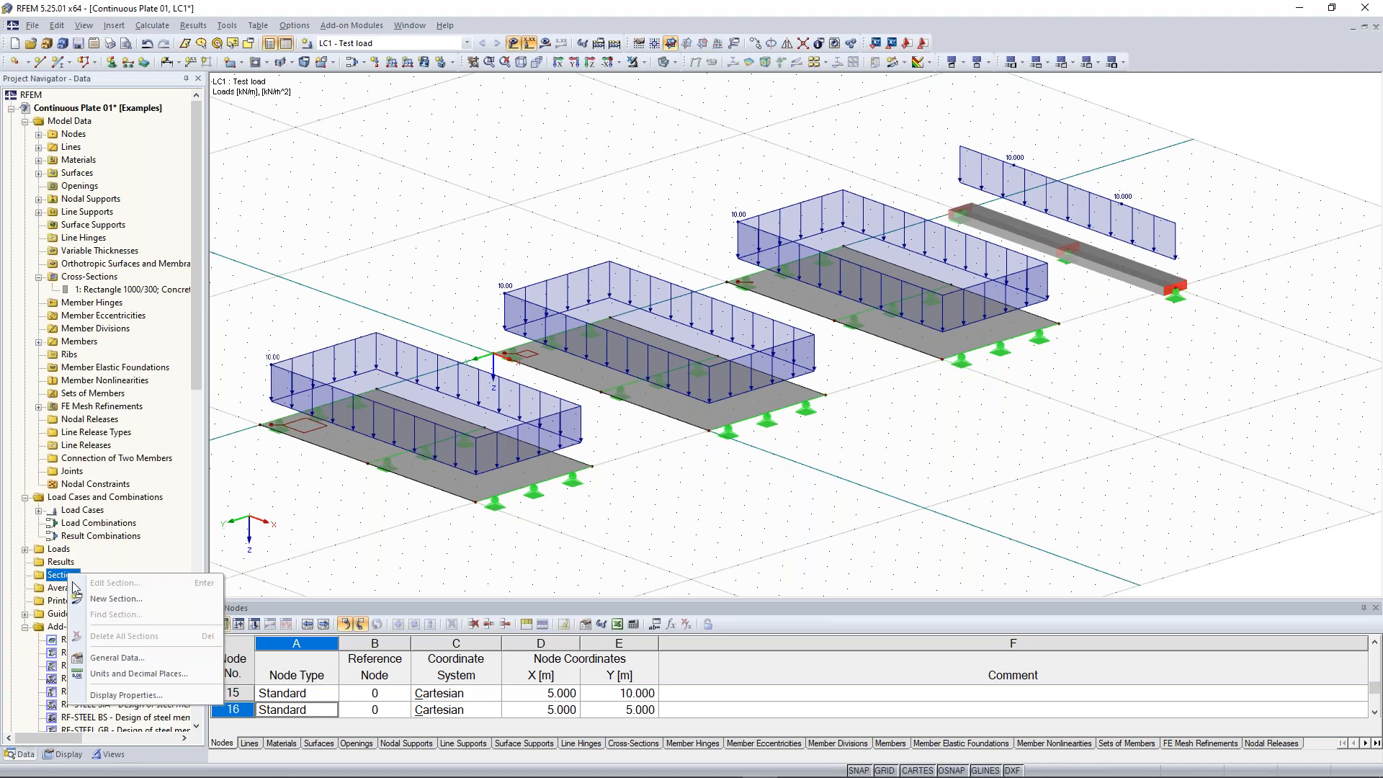
pyautogui.click(141, 602)
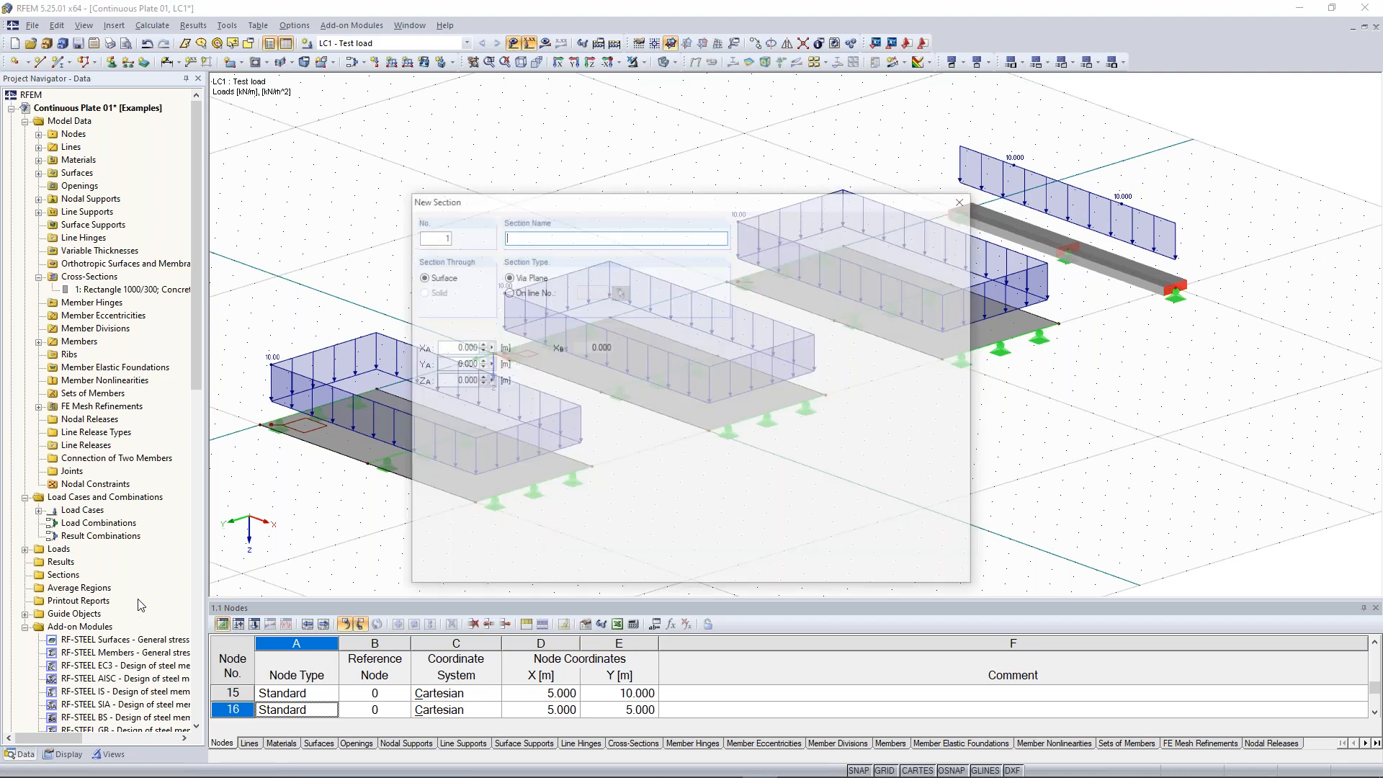
pyautogui.write('1-1')
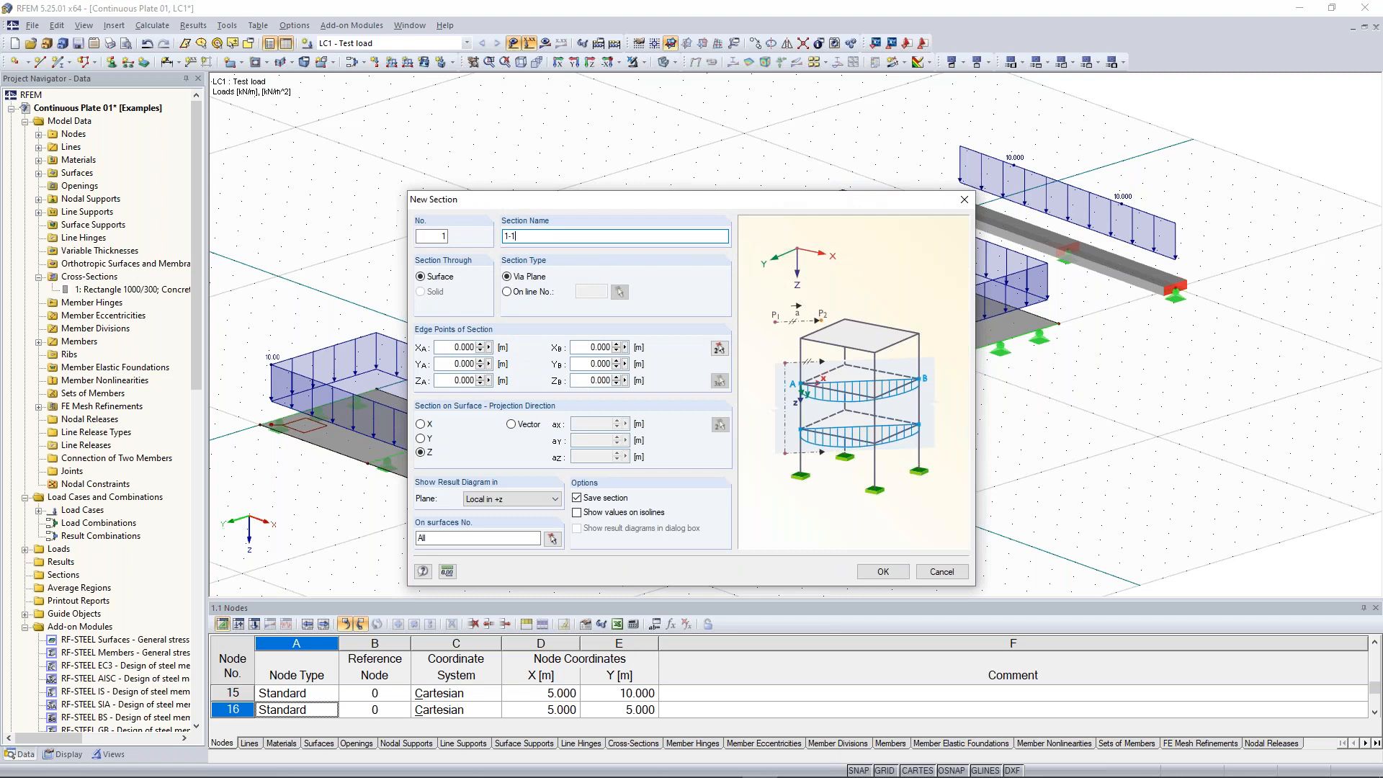
pyautogui.press('BackSpace')
pyautogui.press('BackSpace')
pyautogui.press('BackSpace')
pyautogui.write('A-A')
pyautogui.press('BackSpace')
pyautogui.press('BackSpace')
pyautogui.press('BackSpace')
pyautogui.write('1-1')
# Define section 1-1 on surface 1 with Z projection, edge points from (0, 7.5) to (10, 7.5) m
pyautogui.click(420, 452)
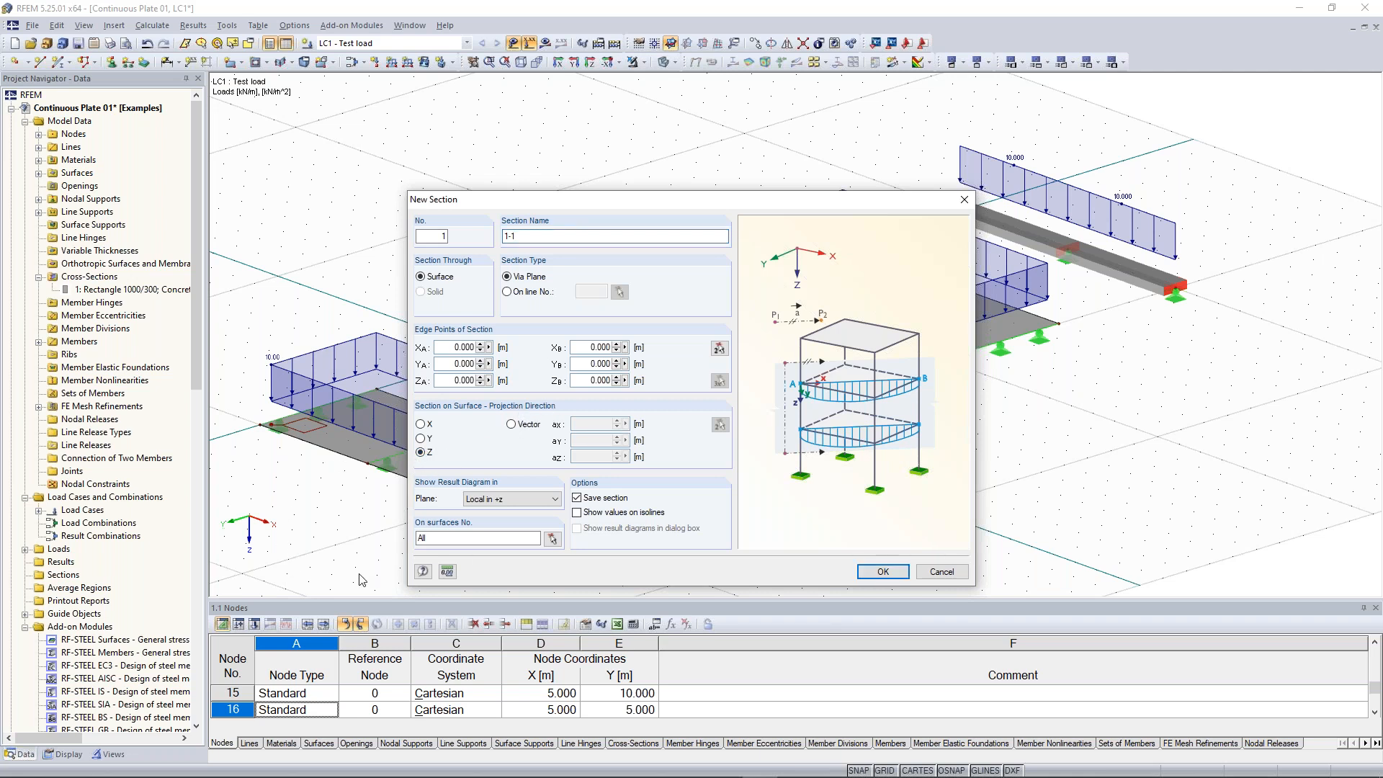
pyautogui.click(496, 500)
pyautogui.click(499, 504)
pyautogui.click(553, 538)
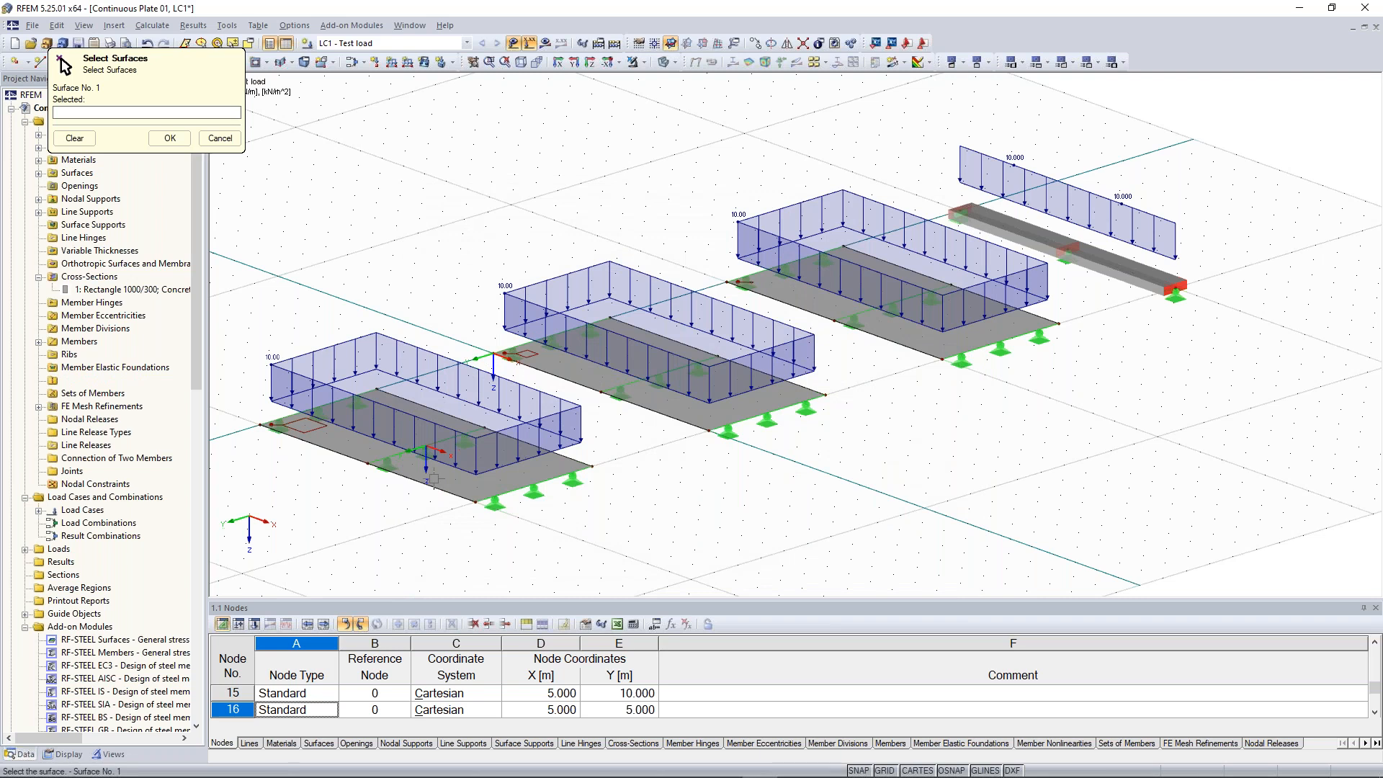
pyautogui.click(435, 476)
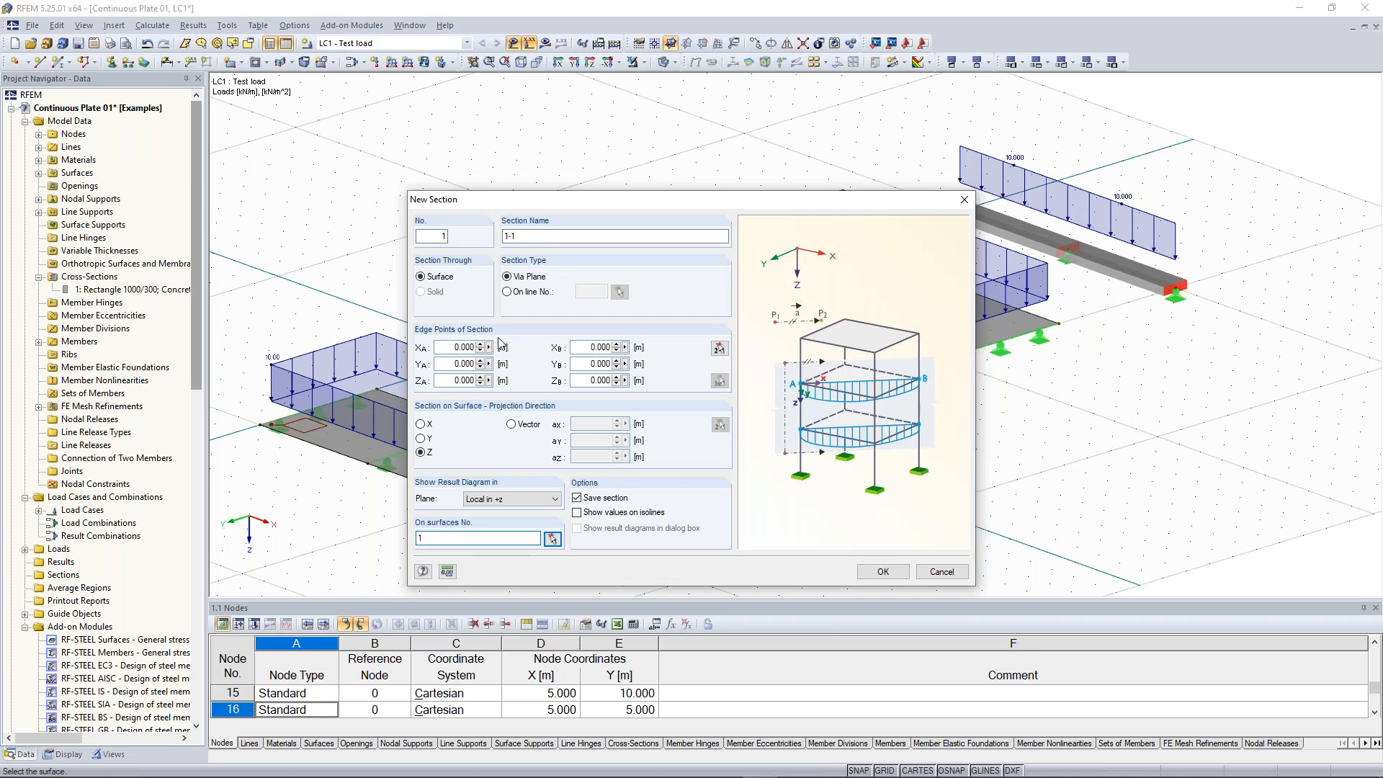
pyautogui.click(719, 348)
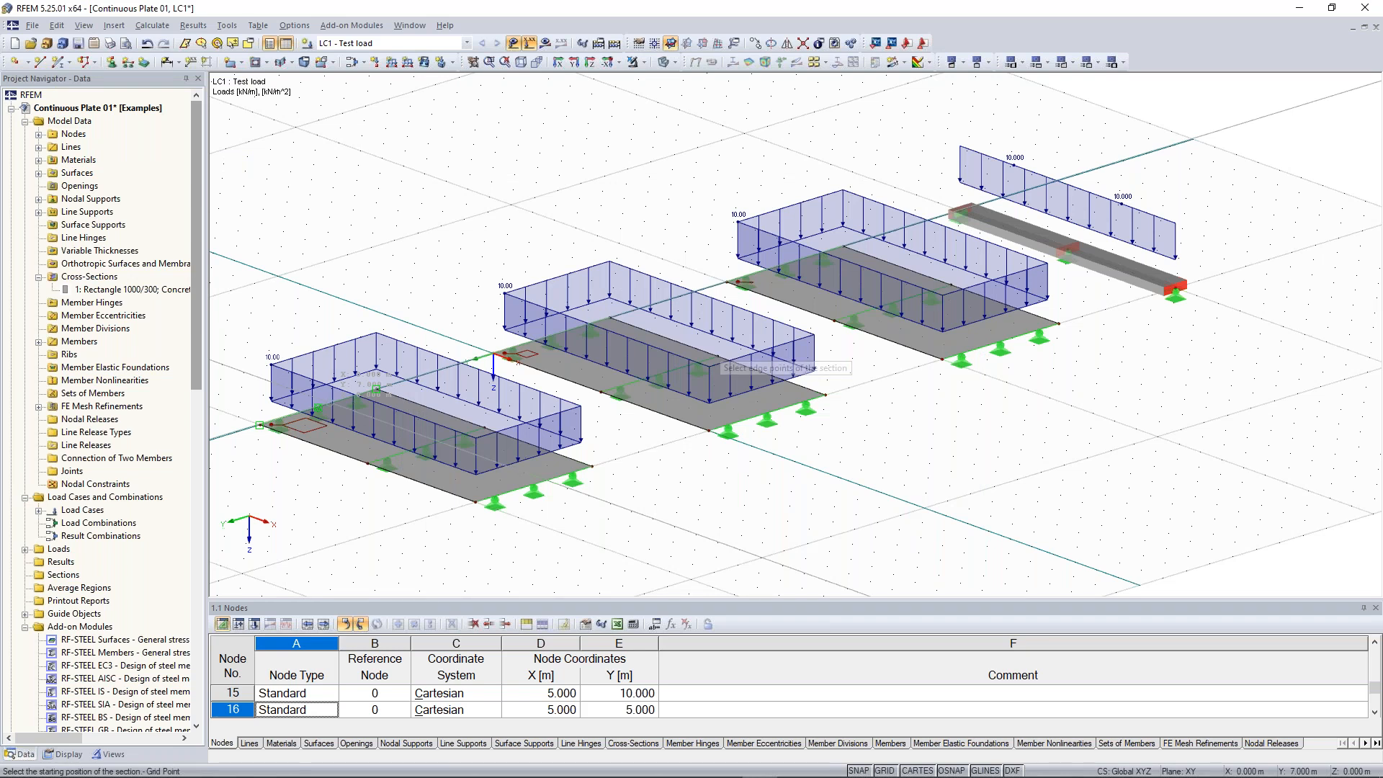
pyautogui.click(260, 424)
pyautogui.click(533, 485)
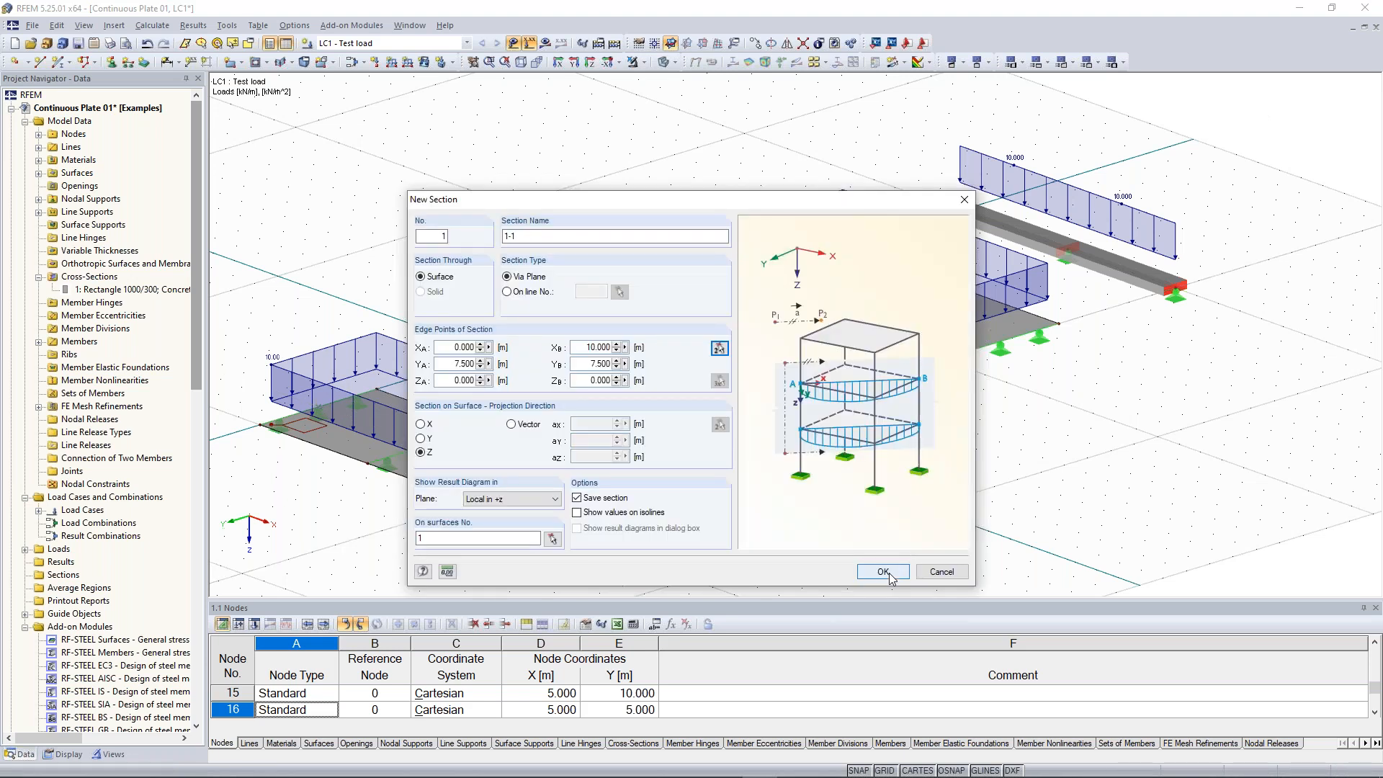
pyautogui.click(890, 574)
pyautogui.moveTo(379, 531); pyautogui.dragTo(551, 435, button='middle')
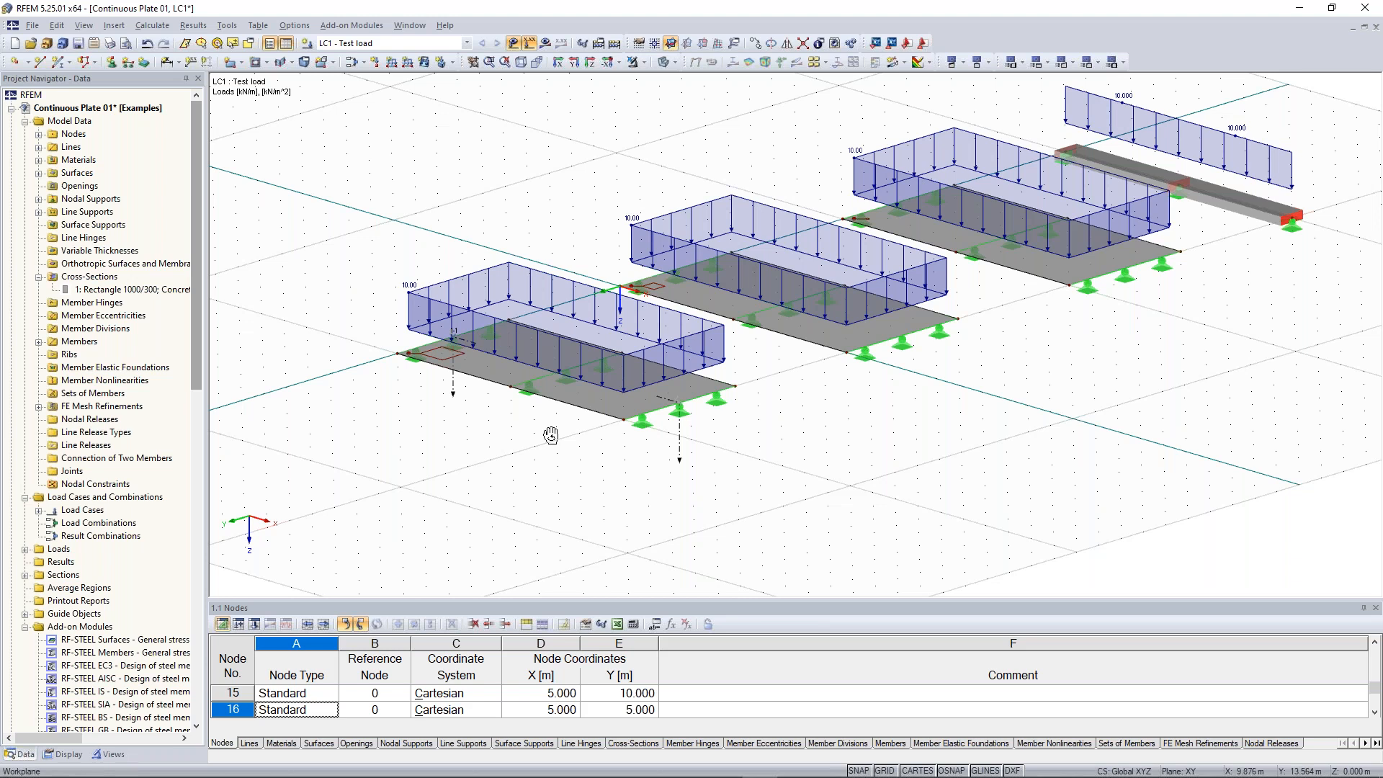
pyautogui.keyDown('ctrl'); pyautogui.moveTo(551, 435); pyautogui.dragTo(562, 430, button='middle'); pyautogui.keyUp('ctrl')
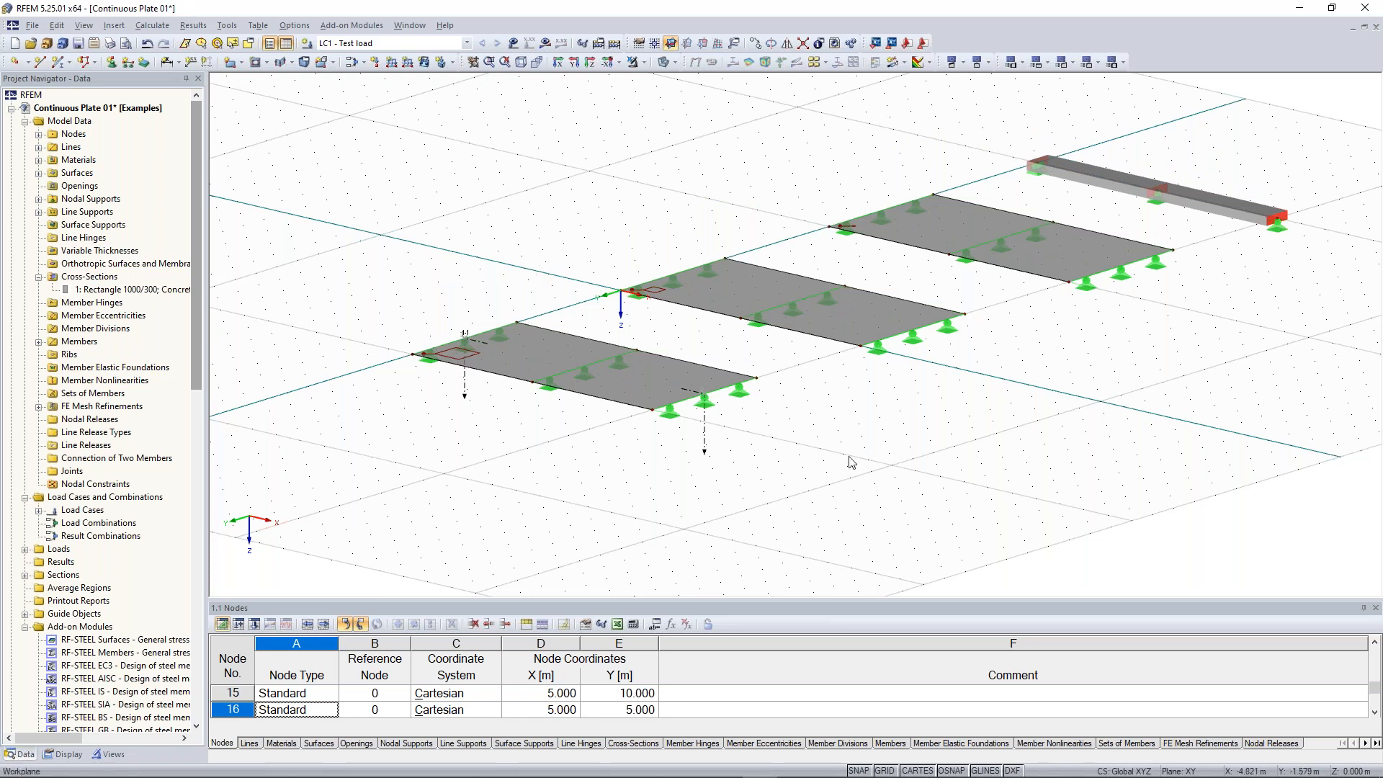
pyautogui.moveTo(705, 428); pyautogui.dragTo(746, 461, button='middle')
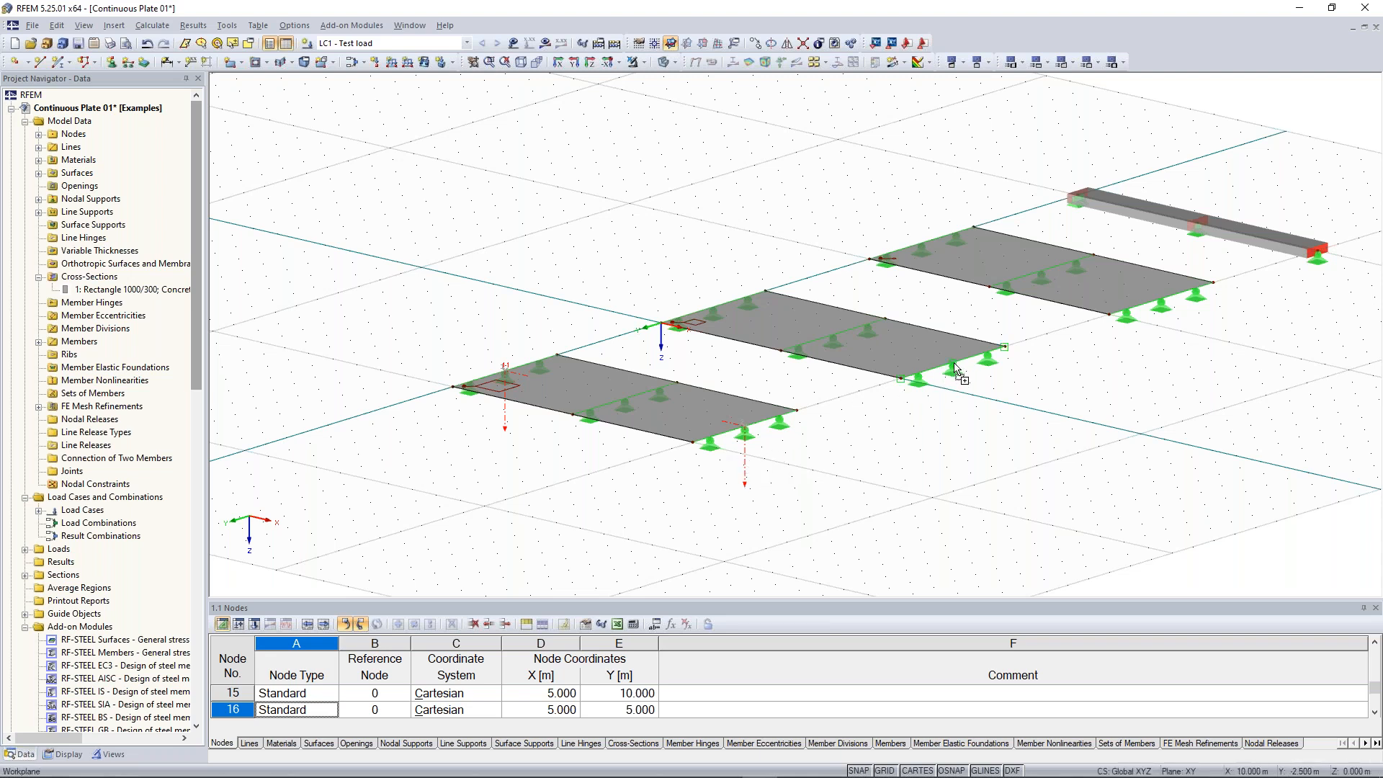
# Rename the second result section as 2-2 and assign it to surface 2
pyautogui.moveTo(956, 400); pyautogui.dragTo(793, 475, button='middle')
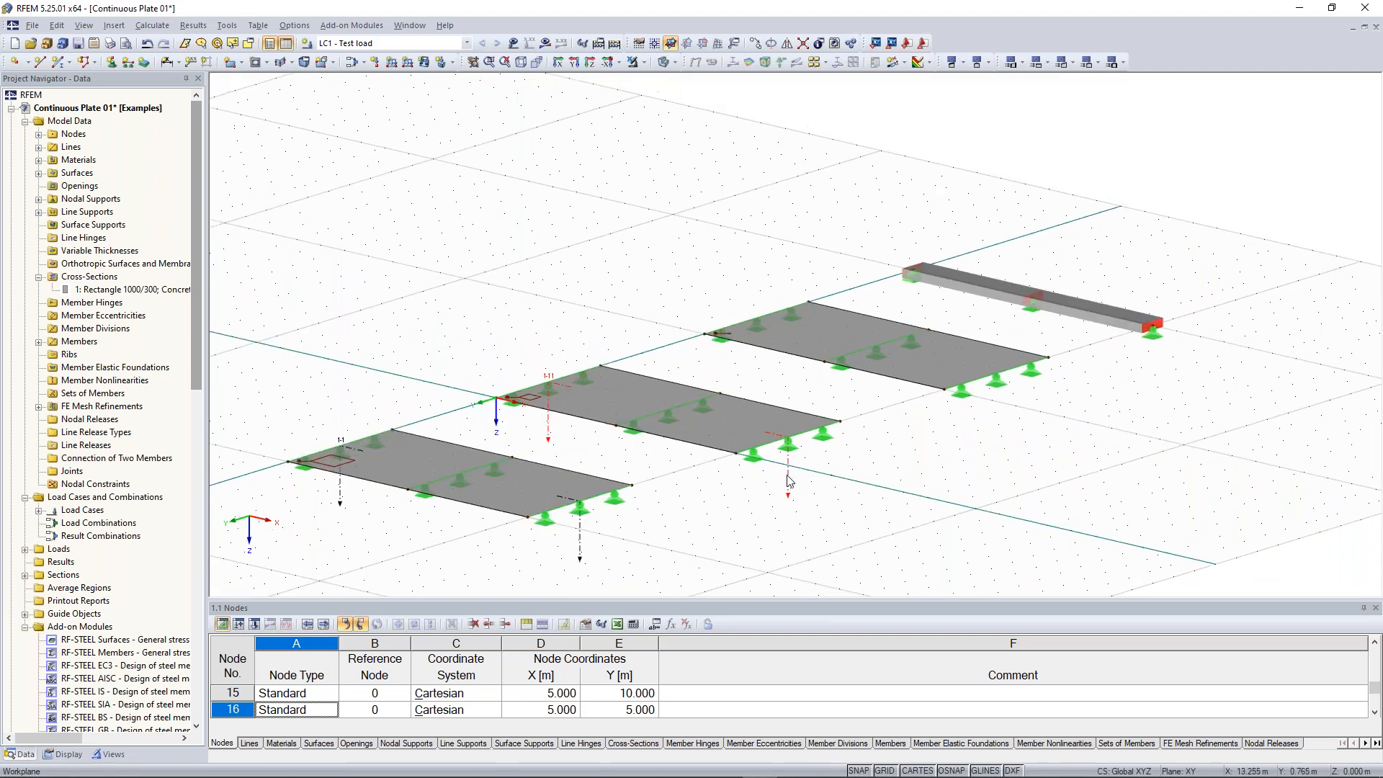
pyautogui.doubleClick(1002, 380)
pyautogui.write('2-2')
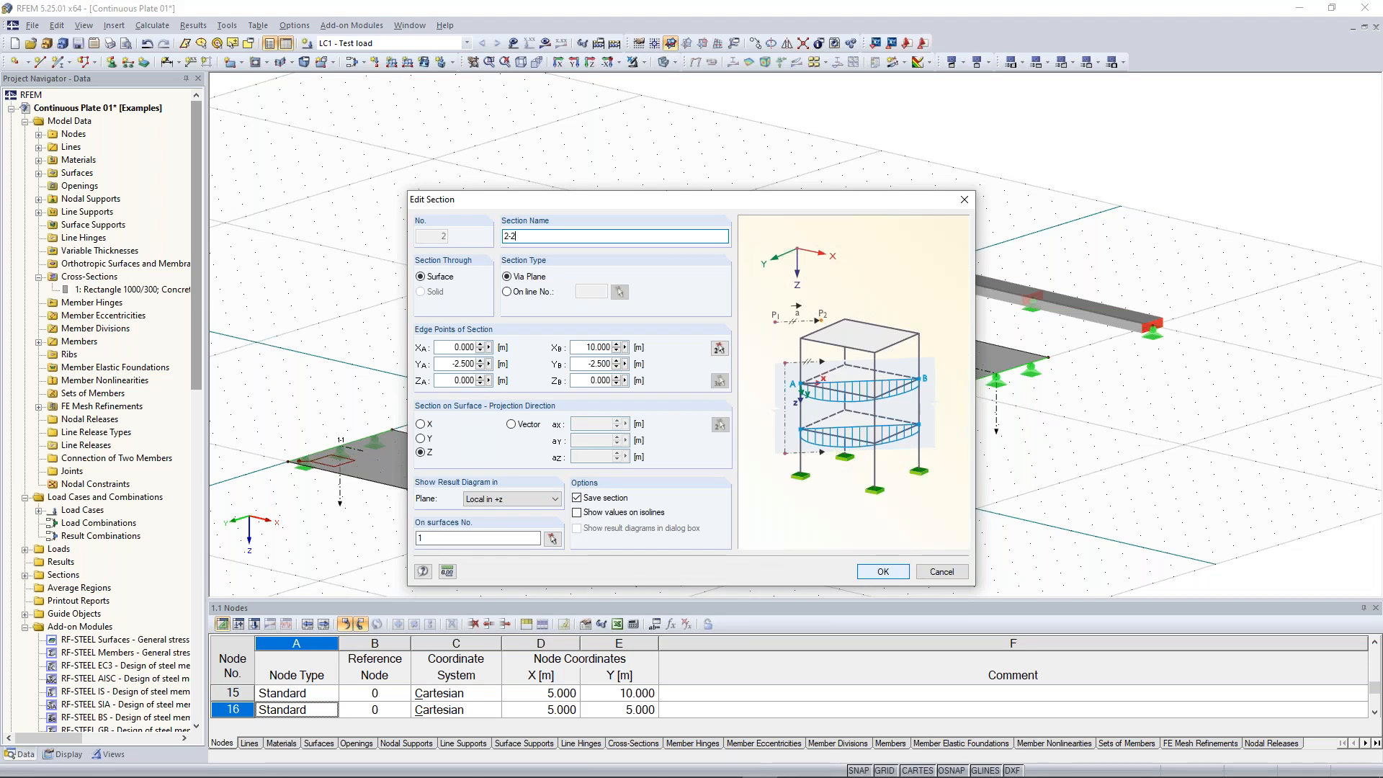
pyautogui.click(552, 538)
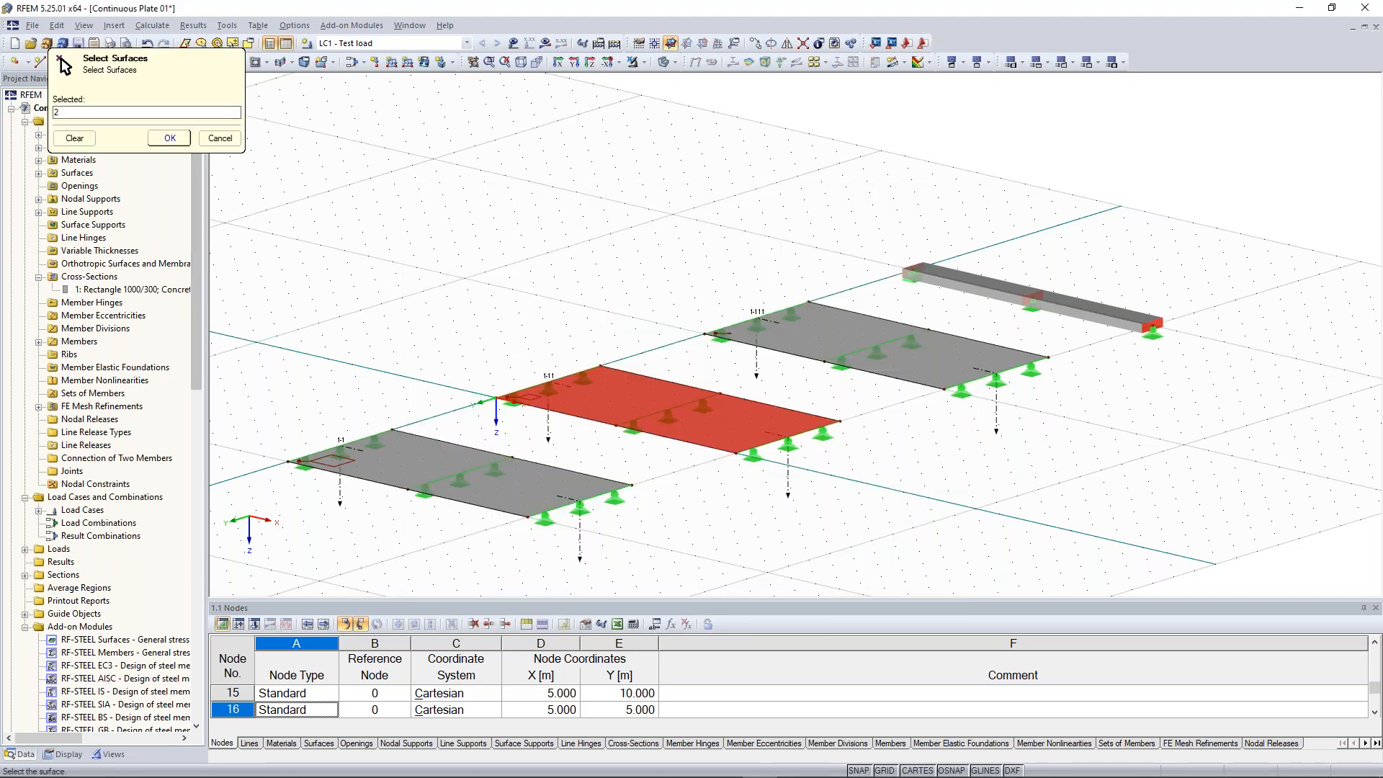
pyautogui.click(170, 137)
pyautogui.click(872, 574)
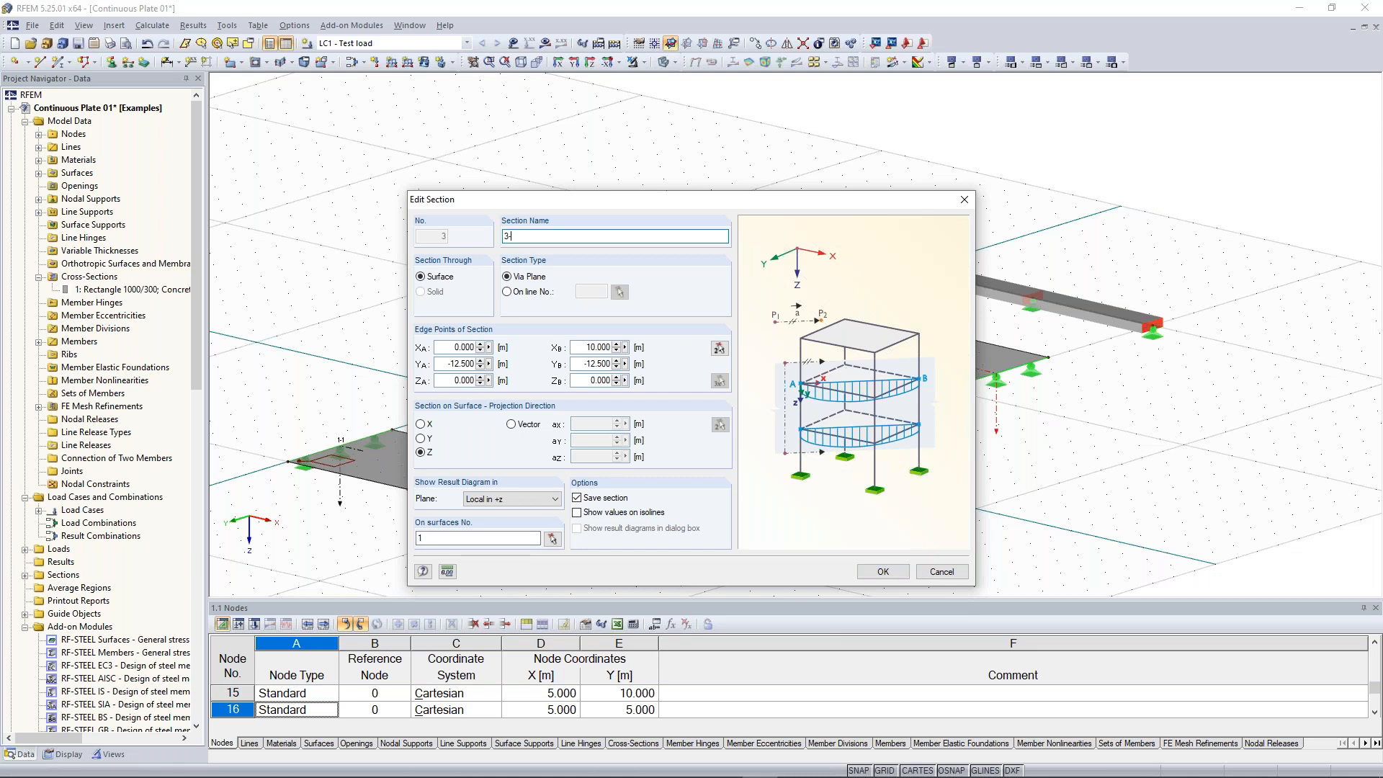
# Rename the third result section as 3-3 and assign it to surface 3
pyautogui.write('-3')
pyautogui.click(553, 538)
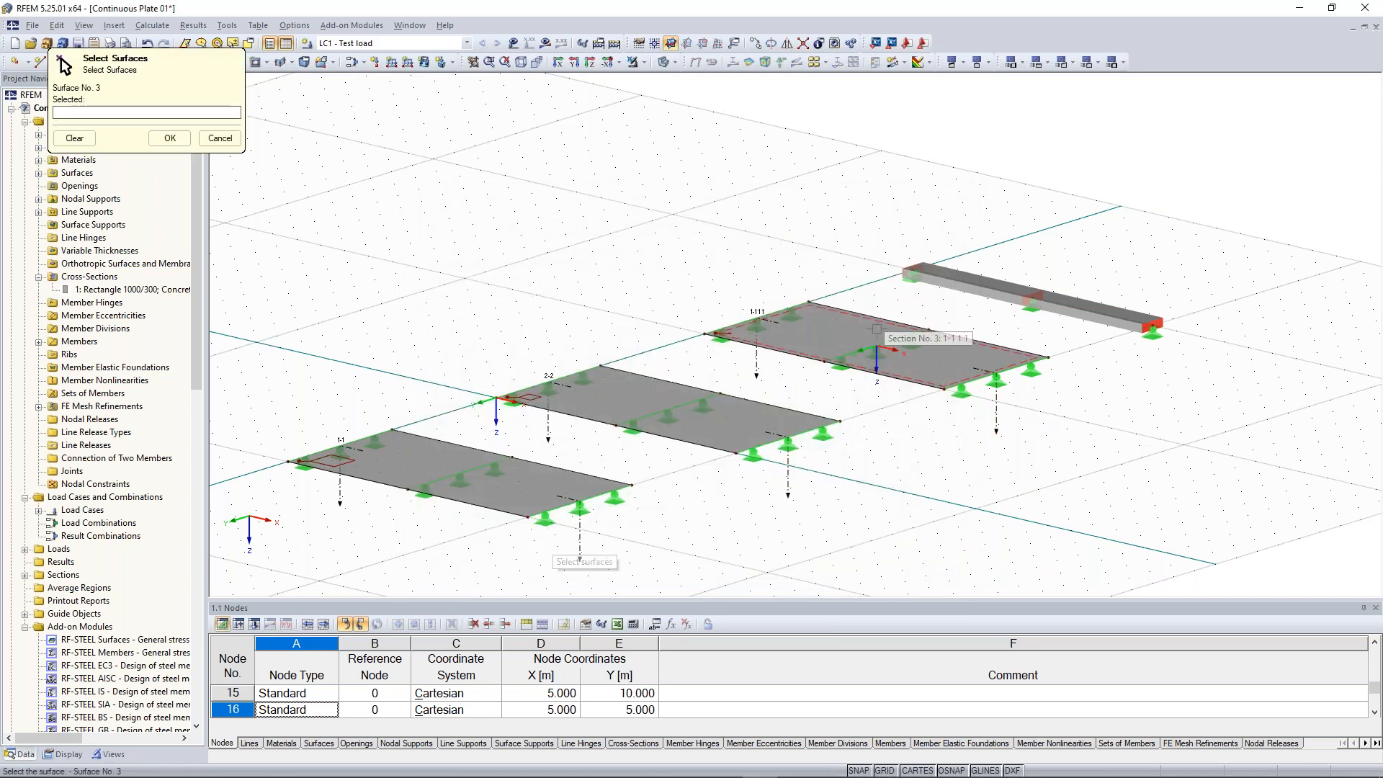
pyautogui.click(882, 326)
pyautogui.click(169, 137)
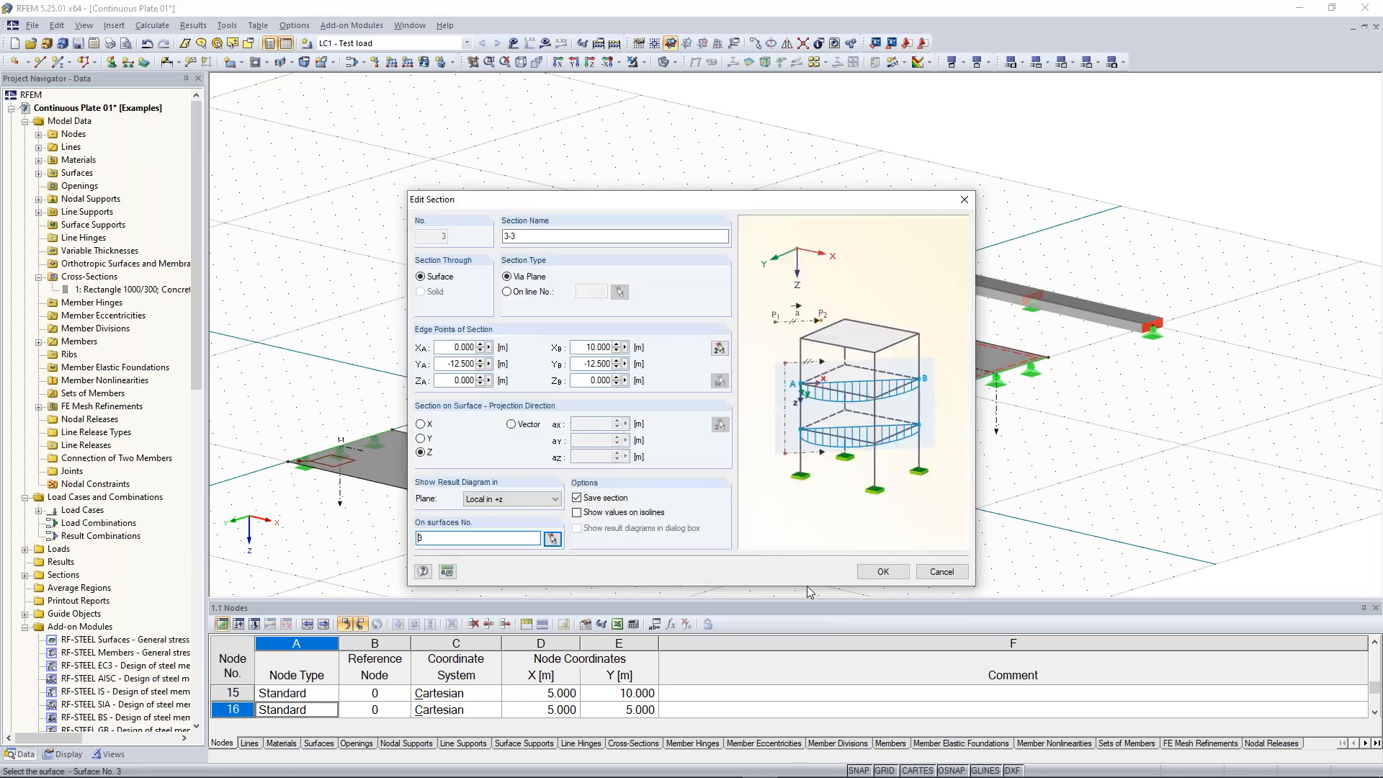
pyautogui.click(883, 572)
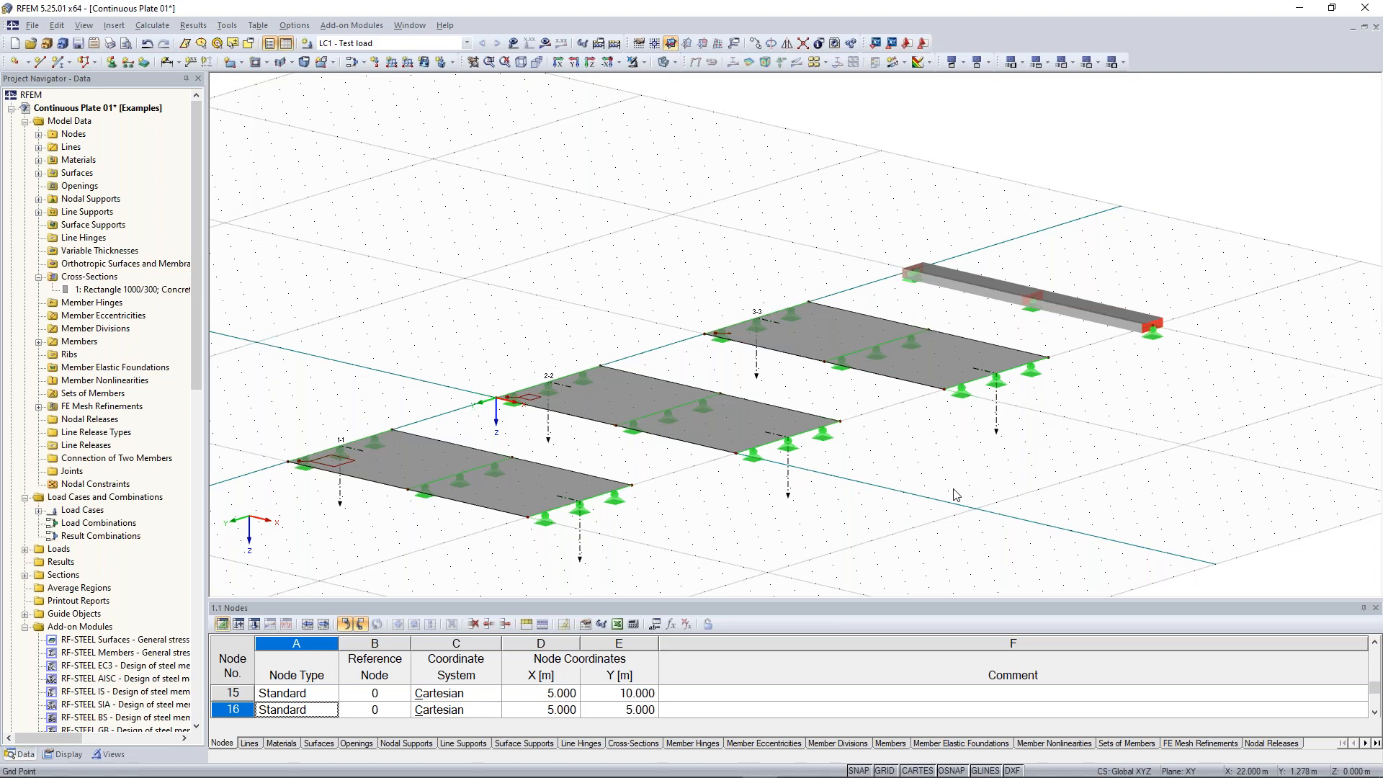
# Open the calculation settings for the model
pyautogui.keyDown('ctrl'); pyautogui.moveTo(953, 489); pyautogui.dragTo(919, 488, button='middle'); pyautogui.keyUp('ctrl')
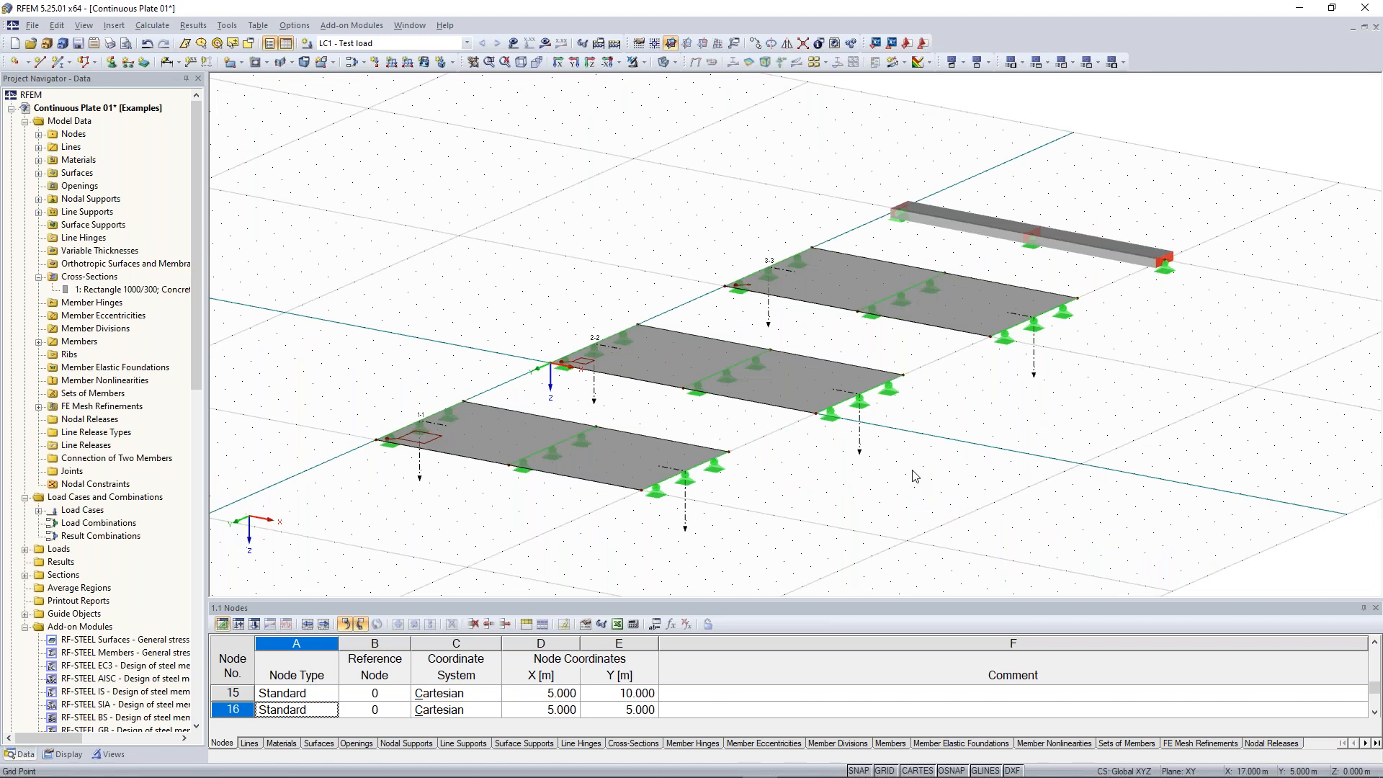
pyautogui.click(611, 46)
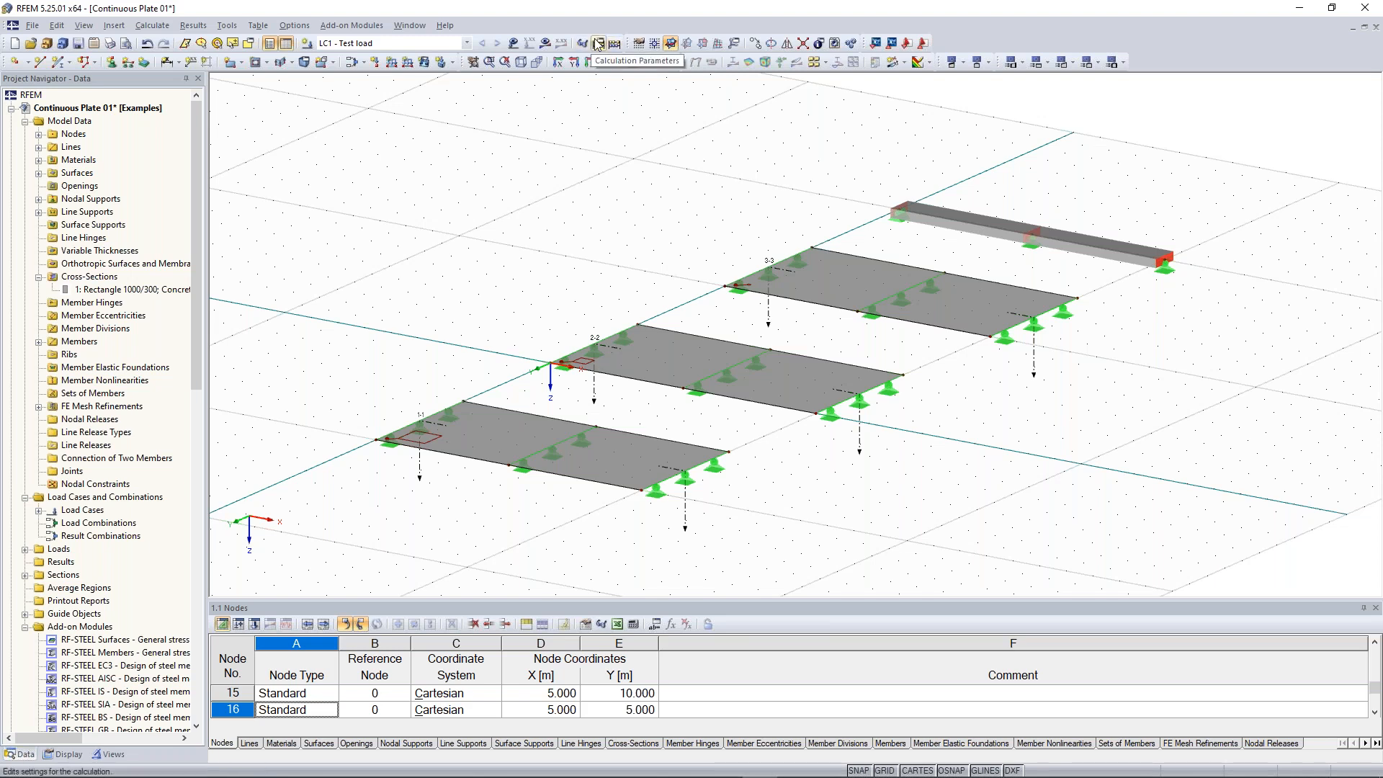
pyautogui.click(155, 26)
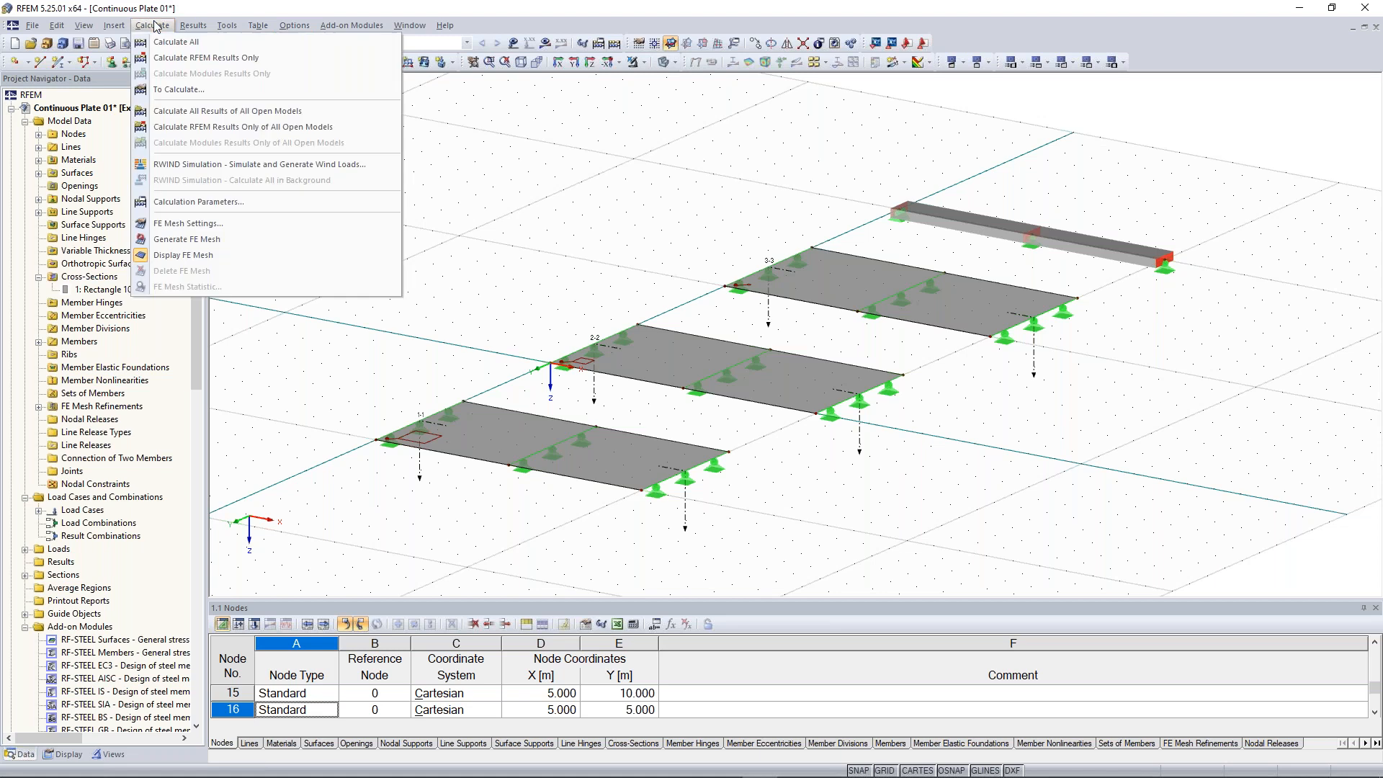
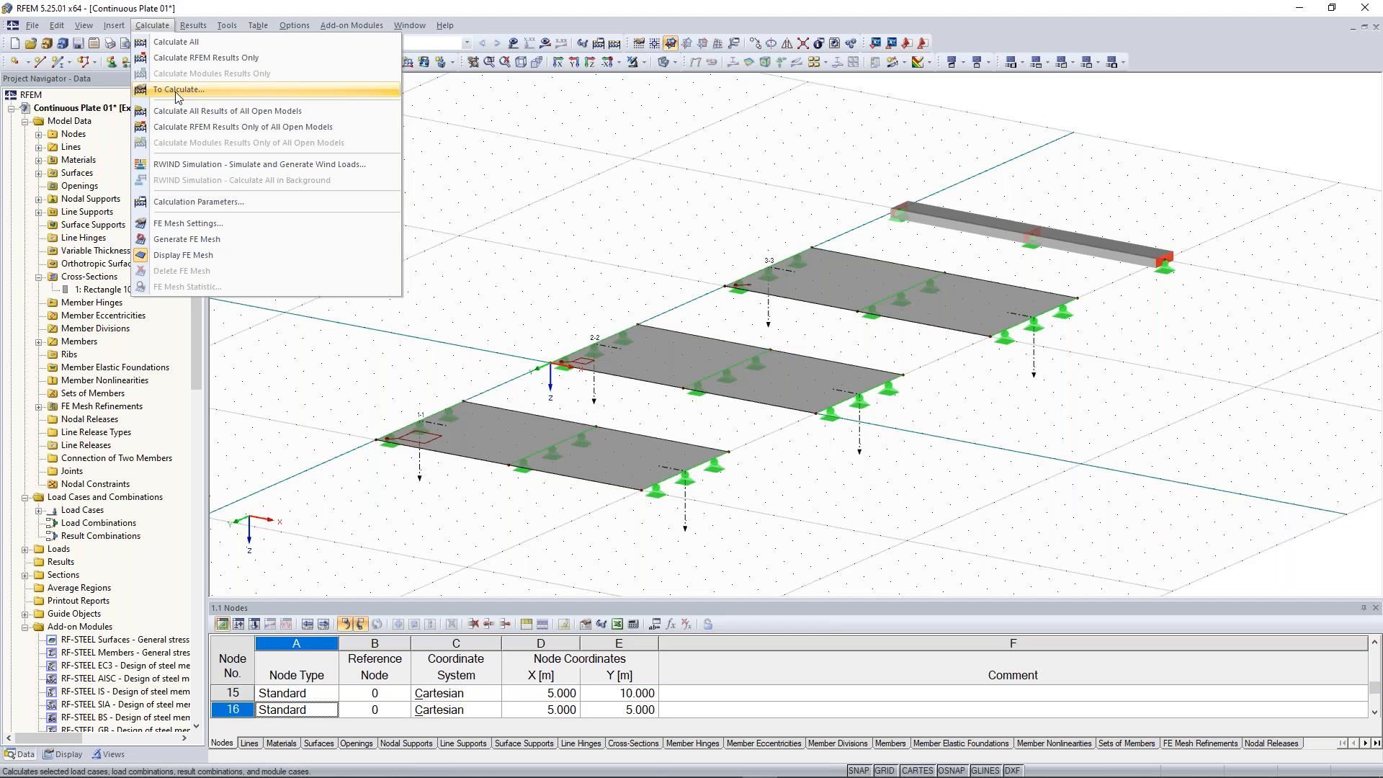
# Run the calculation of all load cases and switch to the results display
pyautogui.click(500, 145)
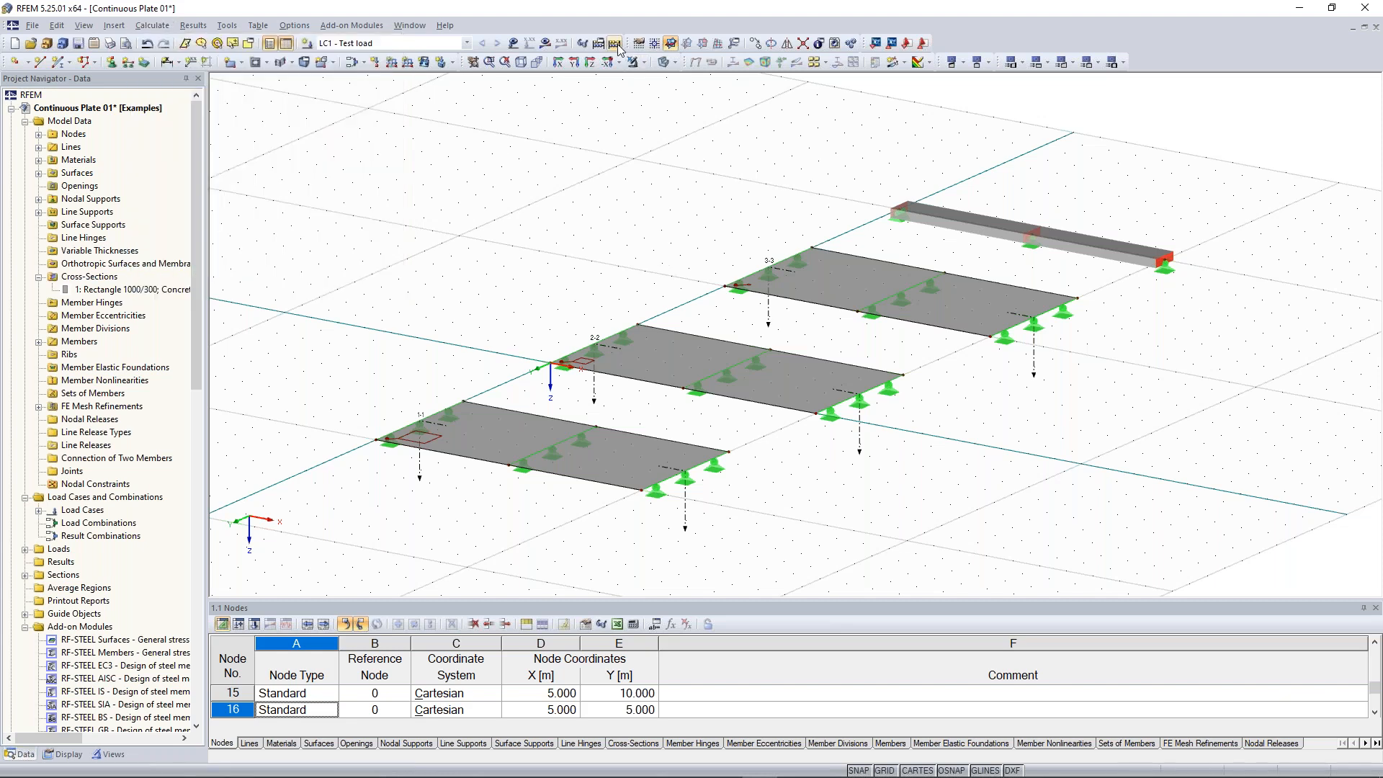
pyautogui.click(614, 44)
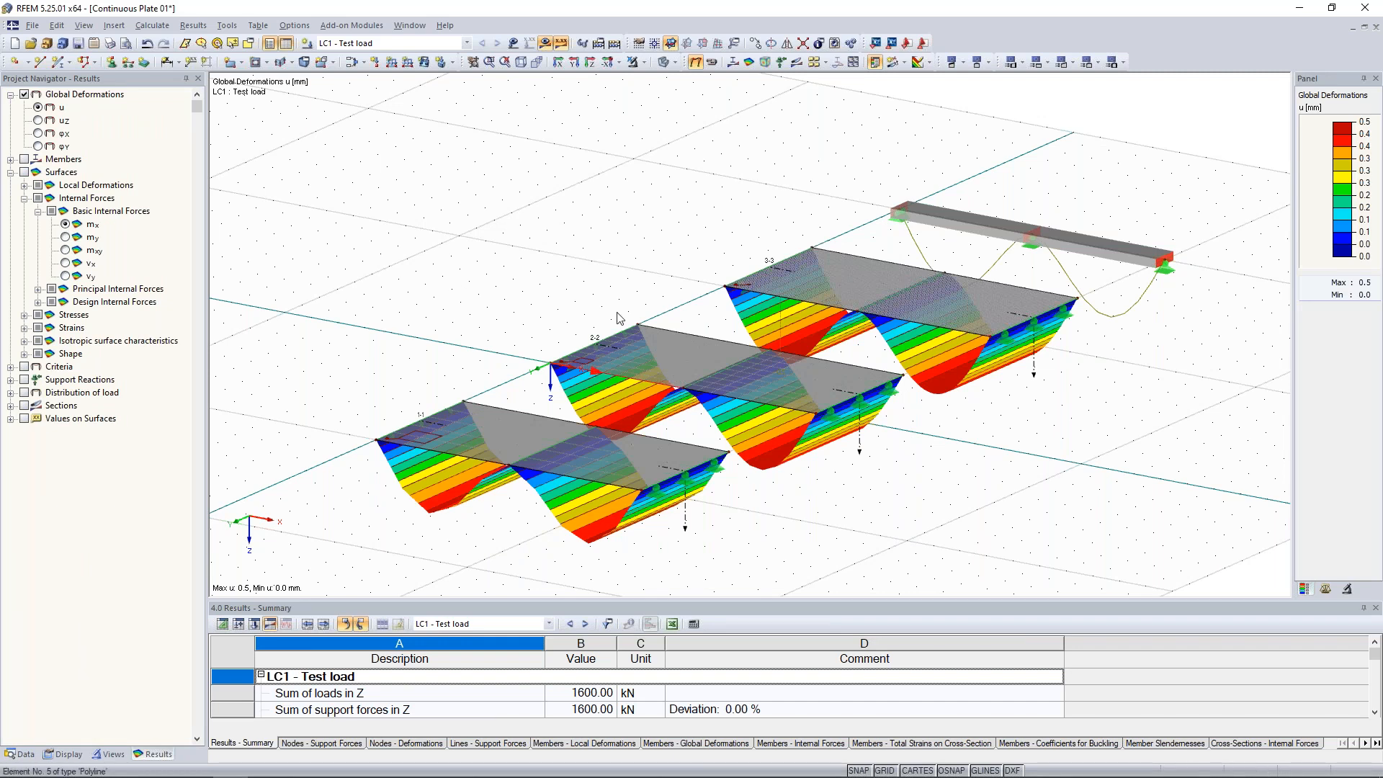
# Examine the global deformations of the three plates and the beam, including in wireframe display
pyautogui.moveTo(475, 293); pyautogui.dragTo(525, 231, button='middle')
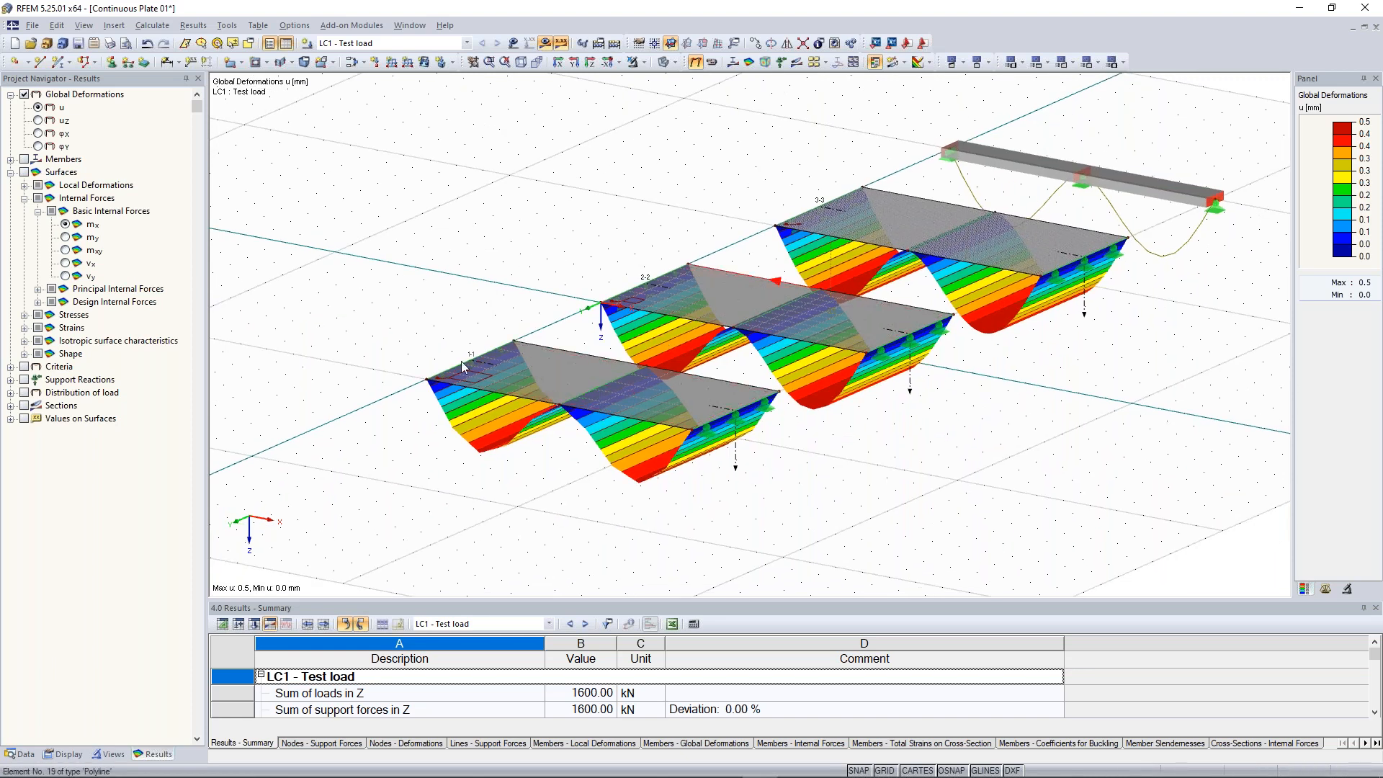
pyautogui.scroll(1, 461, 361)
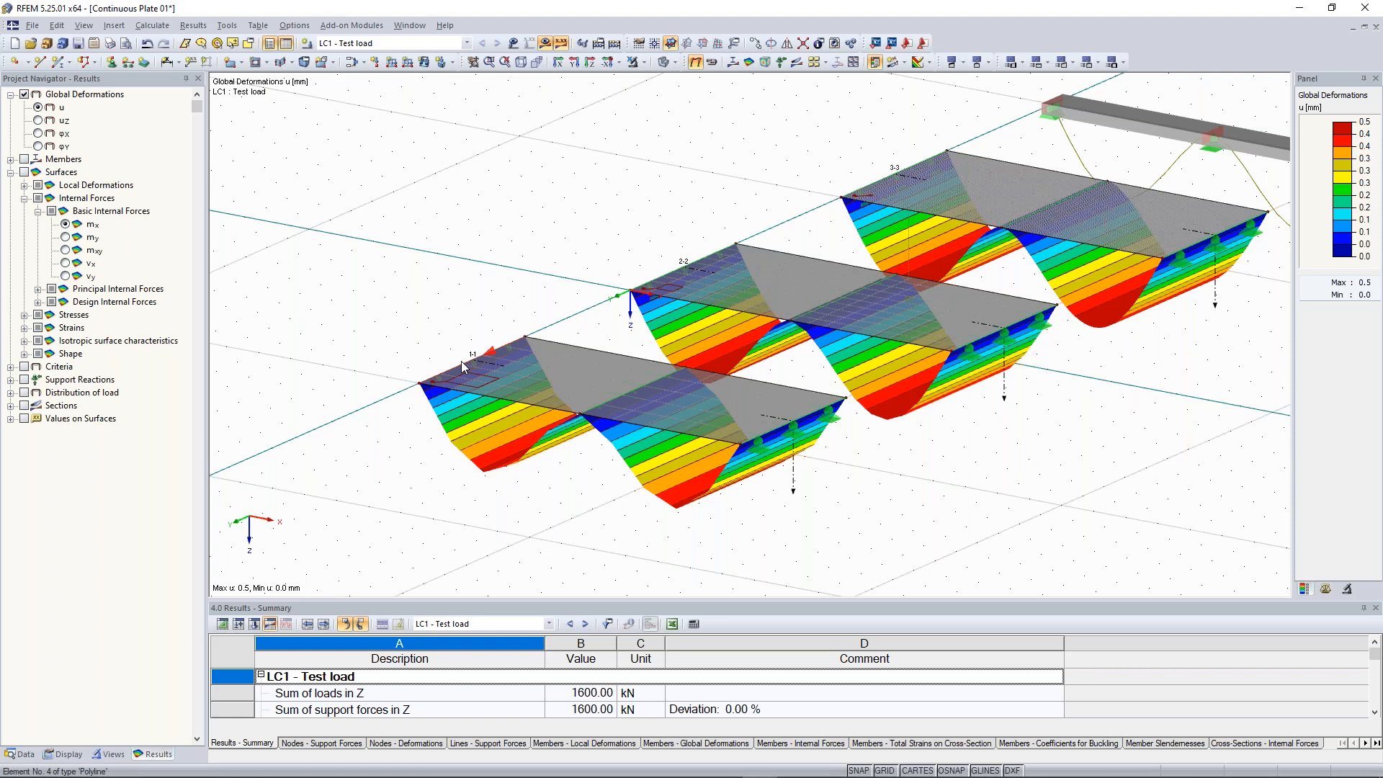
pyautogui.scroll(1, 461, 361)
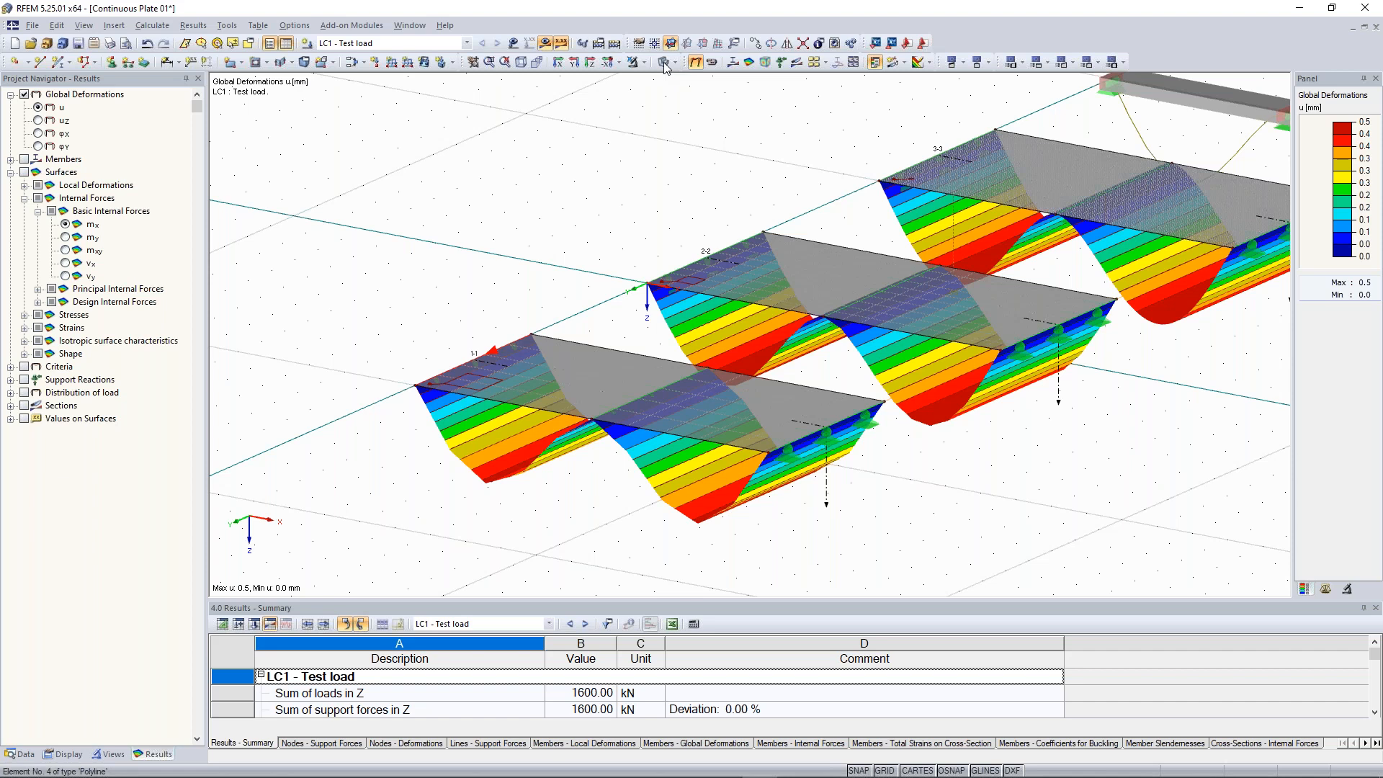
pyautogui.click(663, 62)
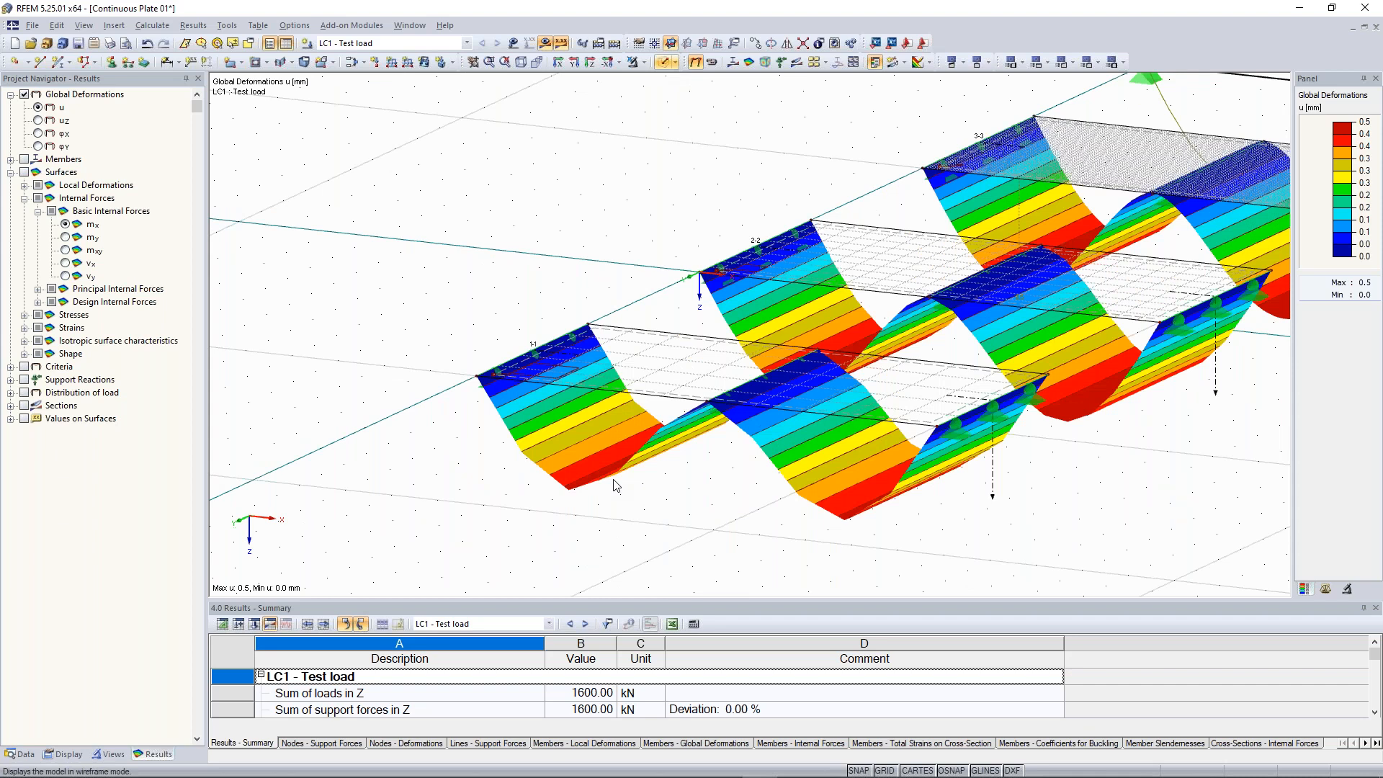
pyautogui.scroll(4, 706, 529)
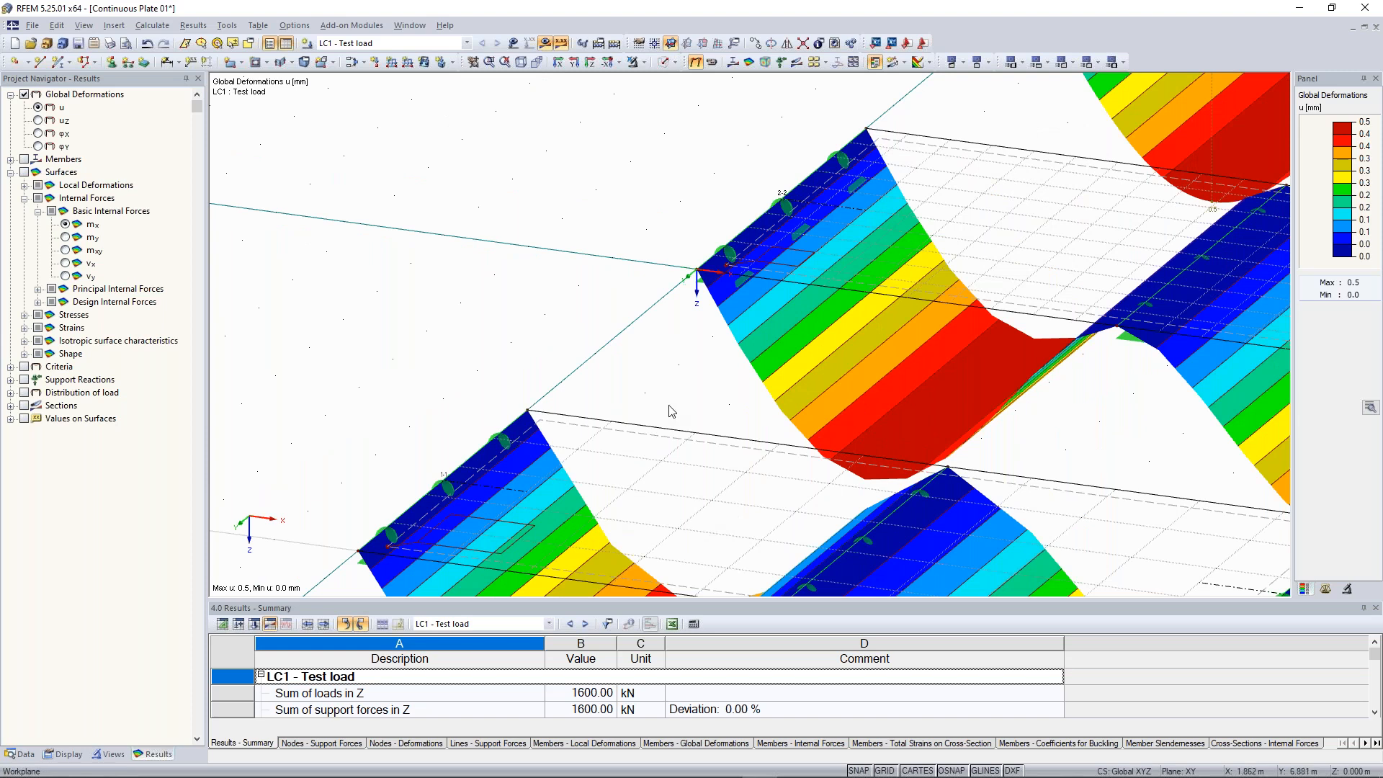
pyautogui.scroll(3, 683, 365)
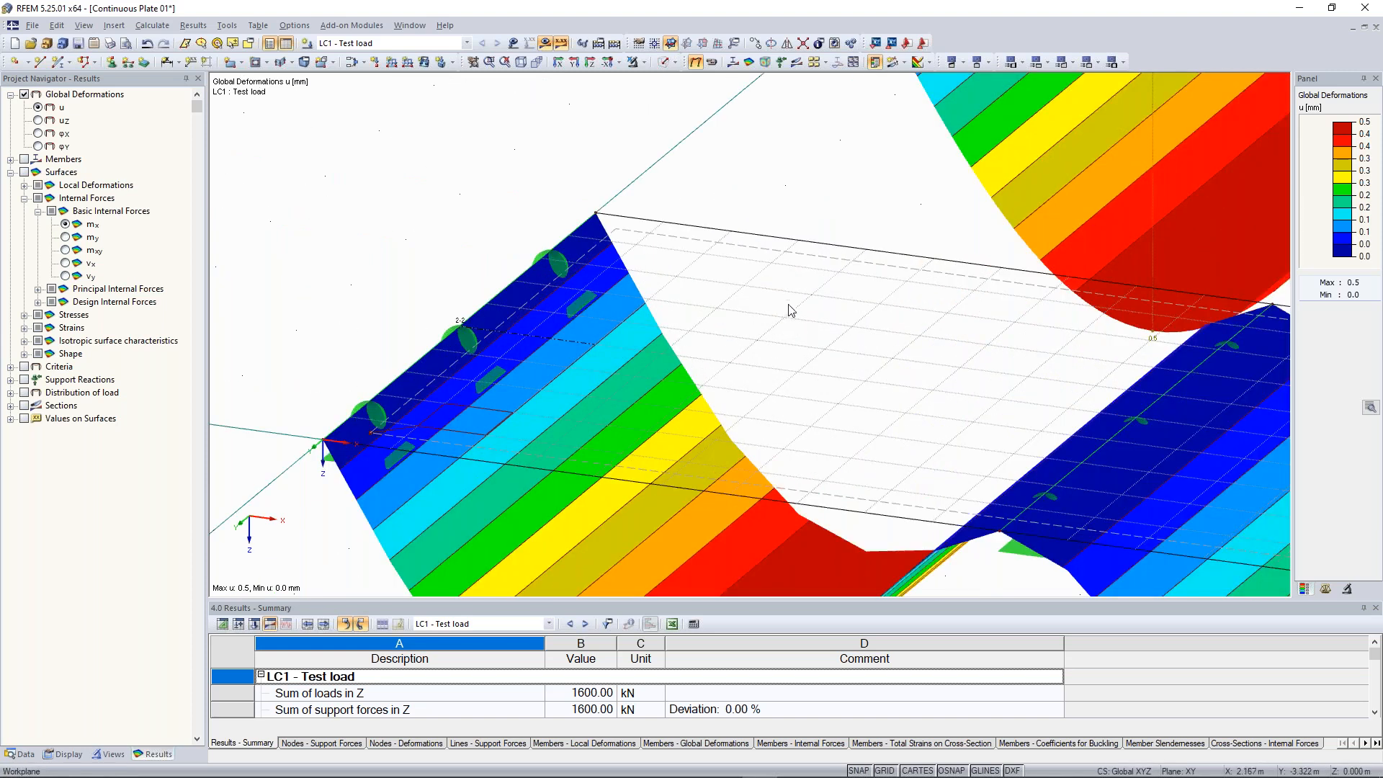
pyautogui.scroll(-2, 804, 318)
pyautogui.scroll(-3, 805, 317)
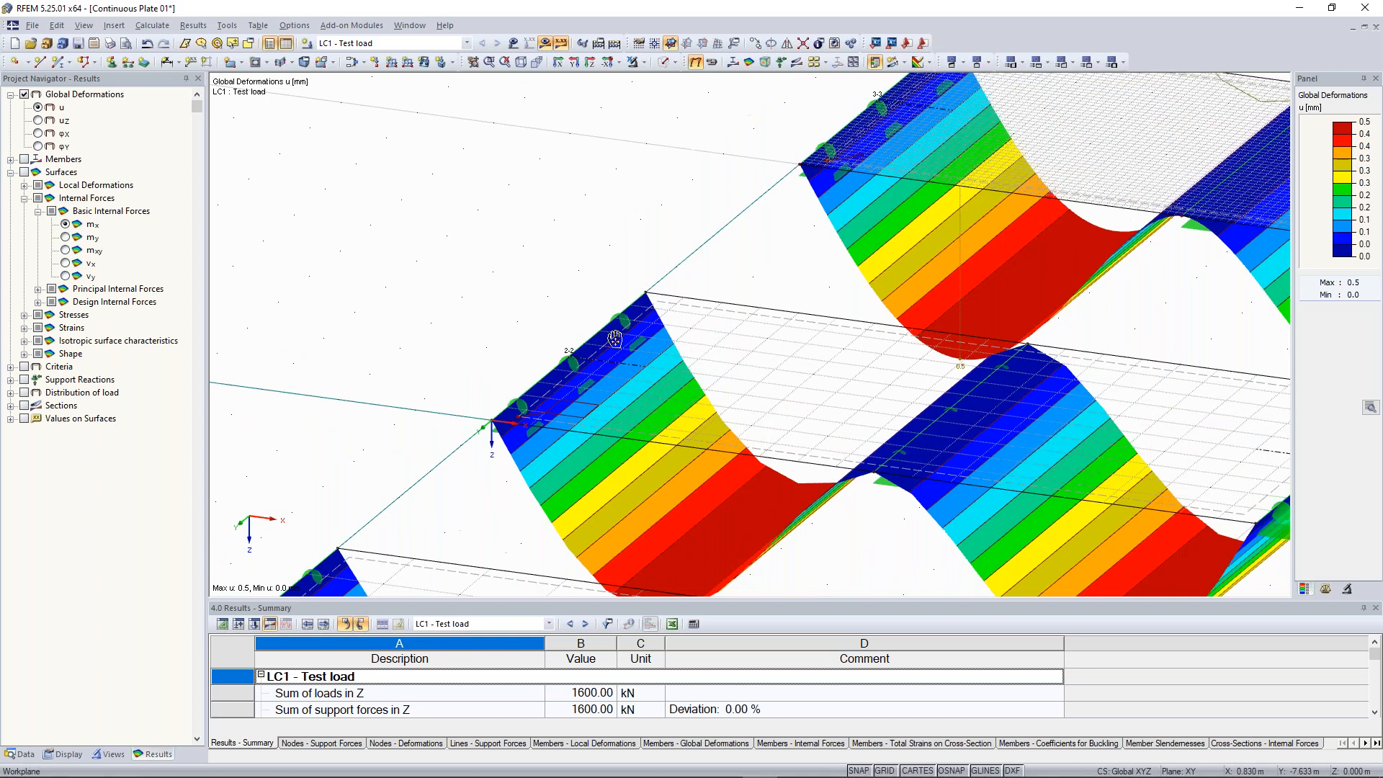
pyautogui.scroll(3, 627, 324)
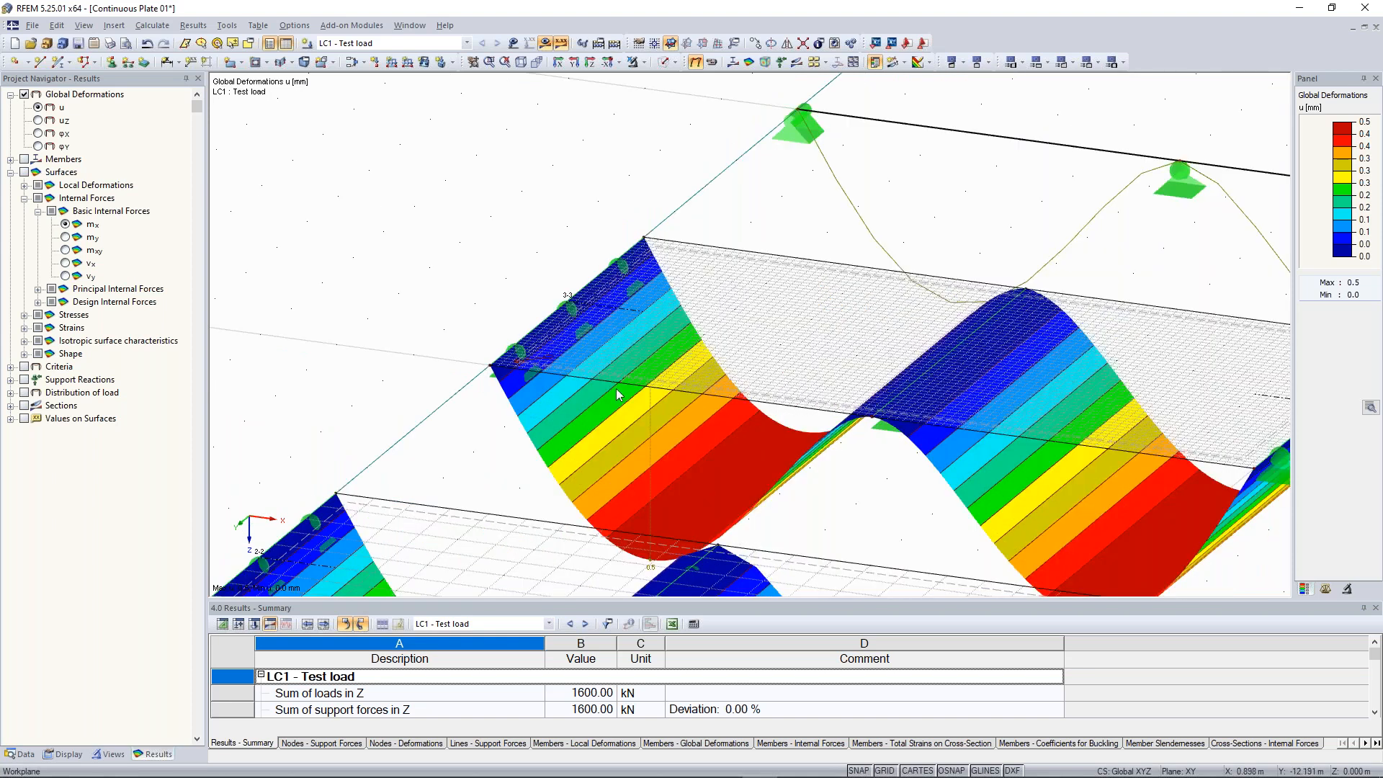
pyautogui.scroll(3, 618, 394)
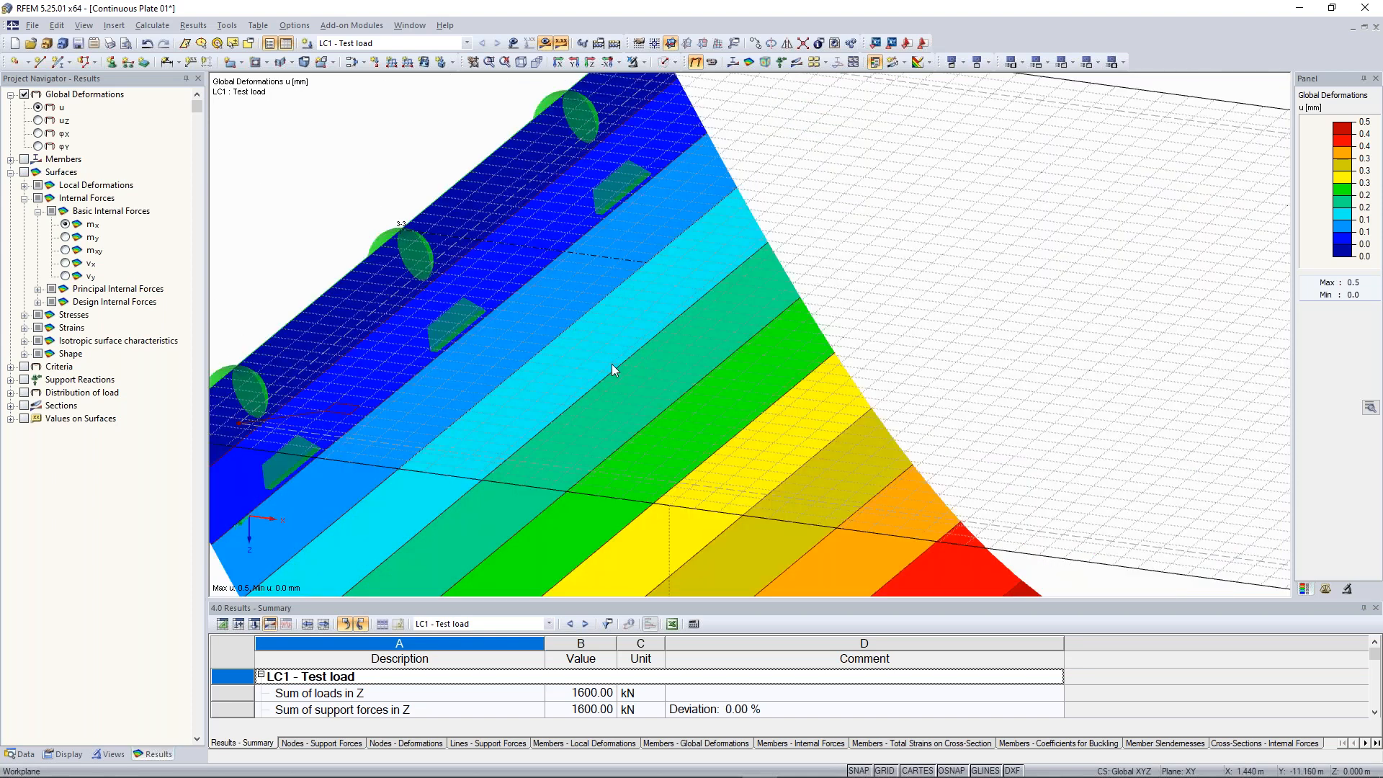
pyautogui.scroll(-4, 464, 440)
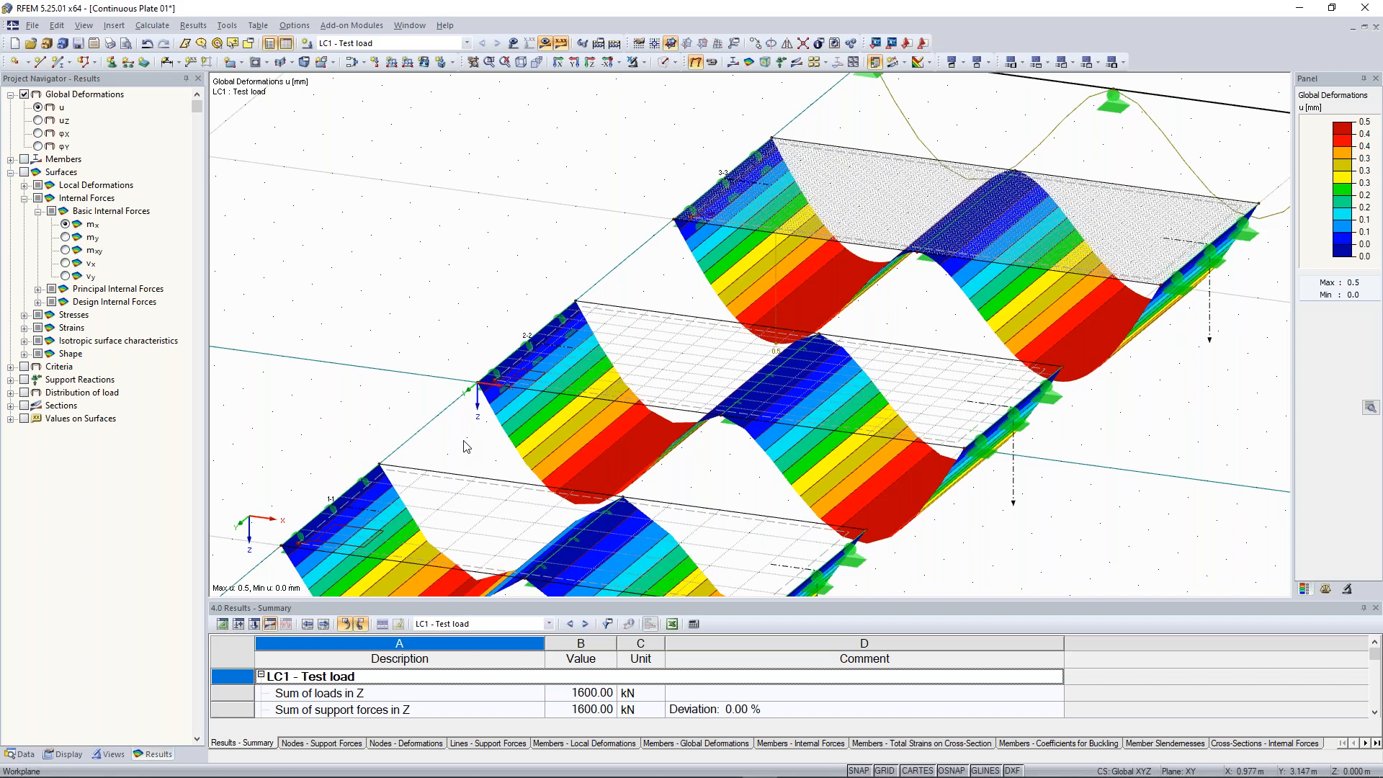
pyautogui.scroll(-5, 497, 166)
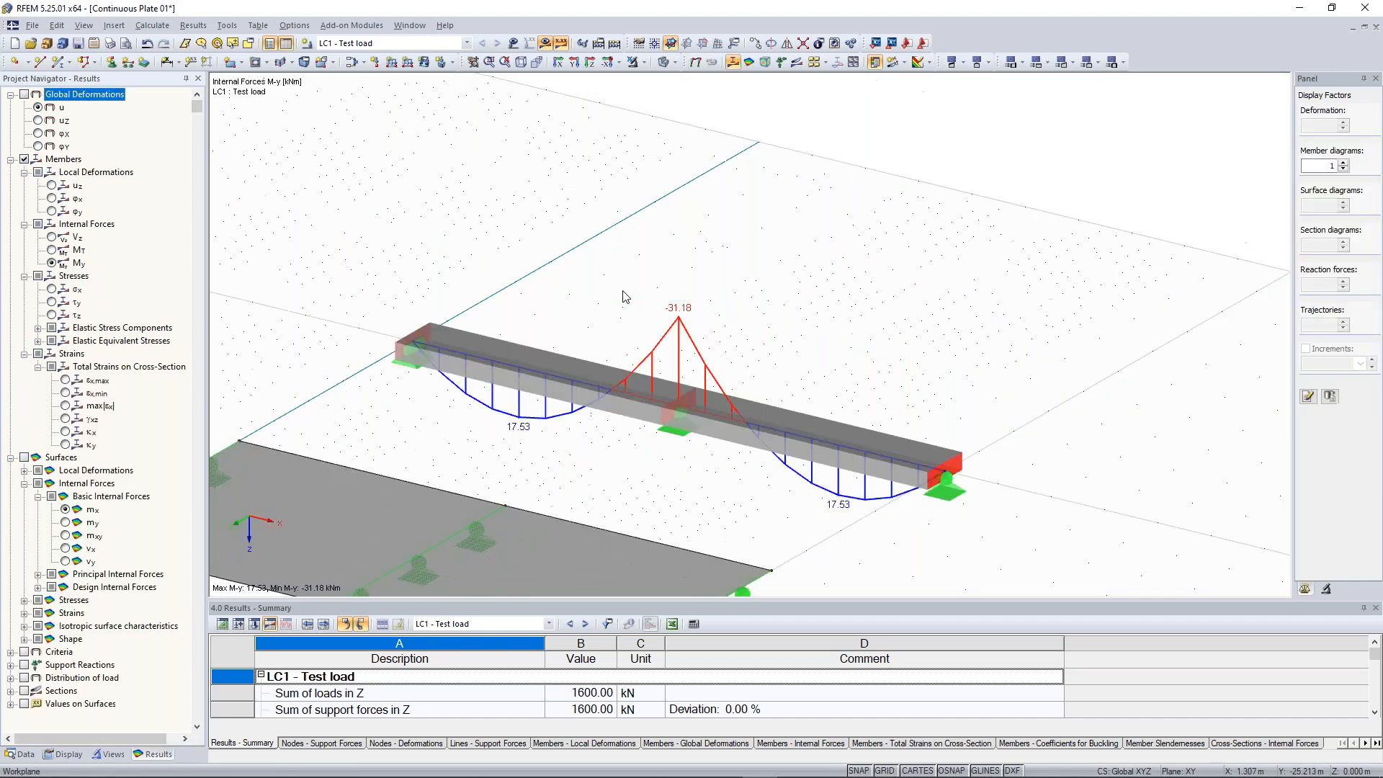
# Examine the beam's internal force diagrams for shear force Vz and bending moment My
pyautogui.moveTo(625, 297); pyautogui.dragTo(769, 254, button='middle')
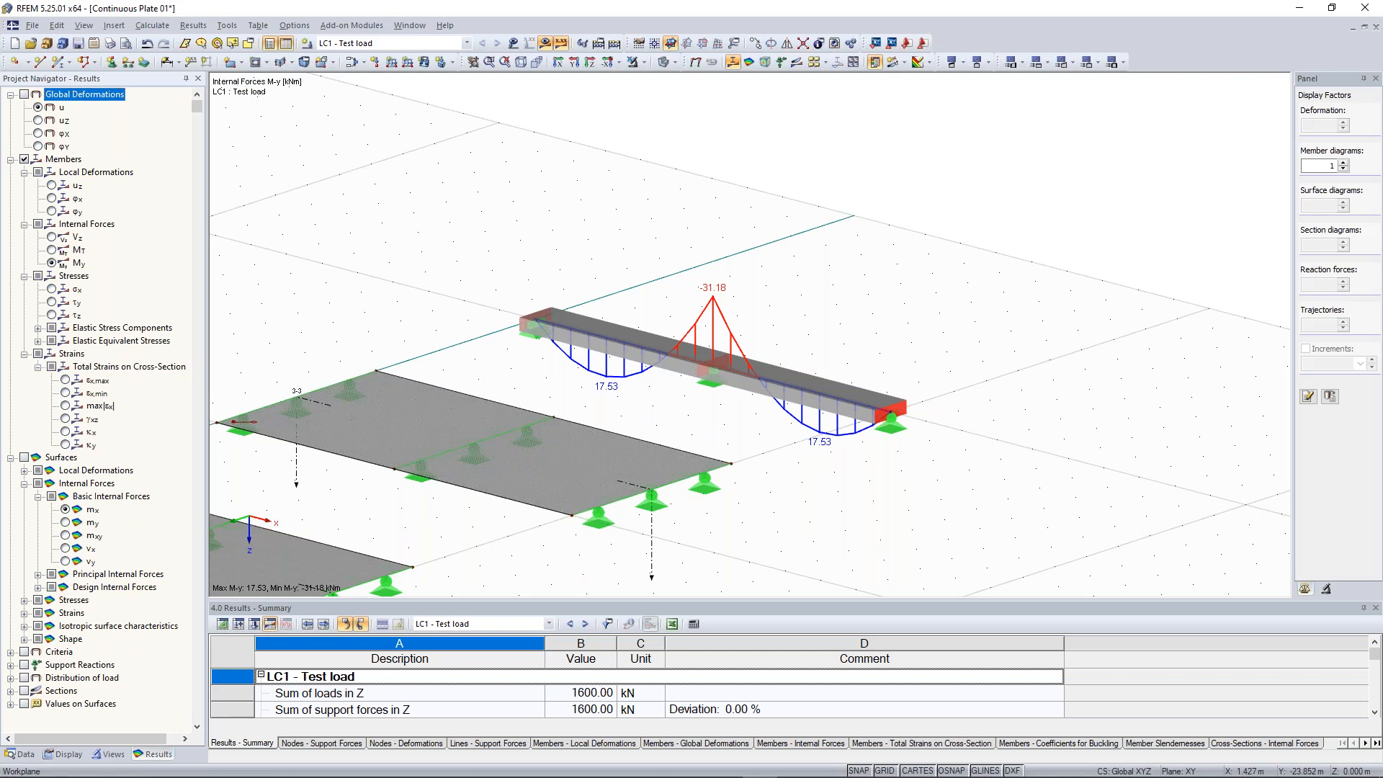
pyautogui.scroll(-4, 589, 223)
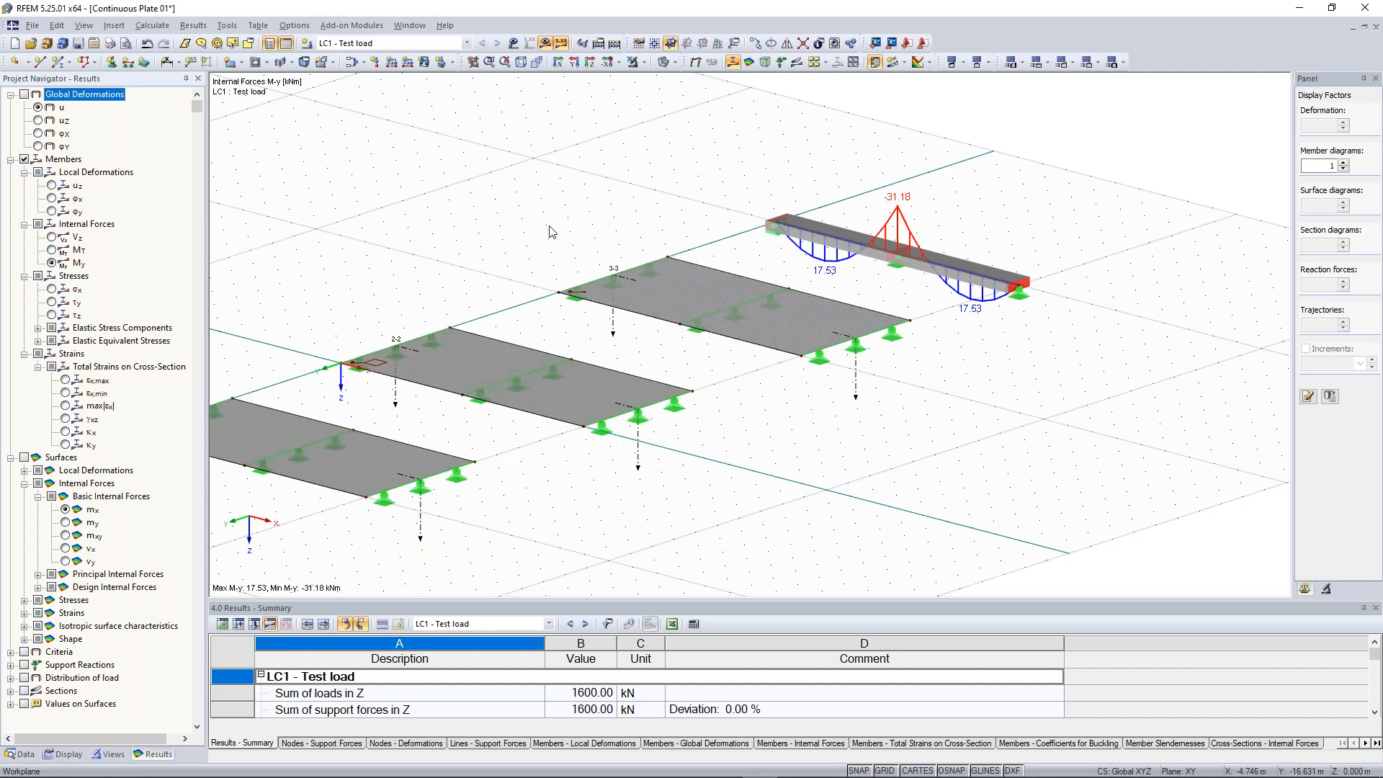
pyautogui.click(52, 237)
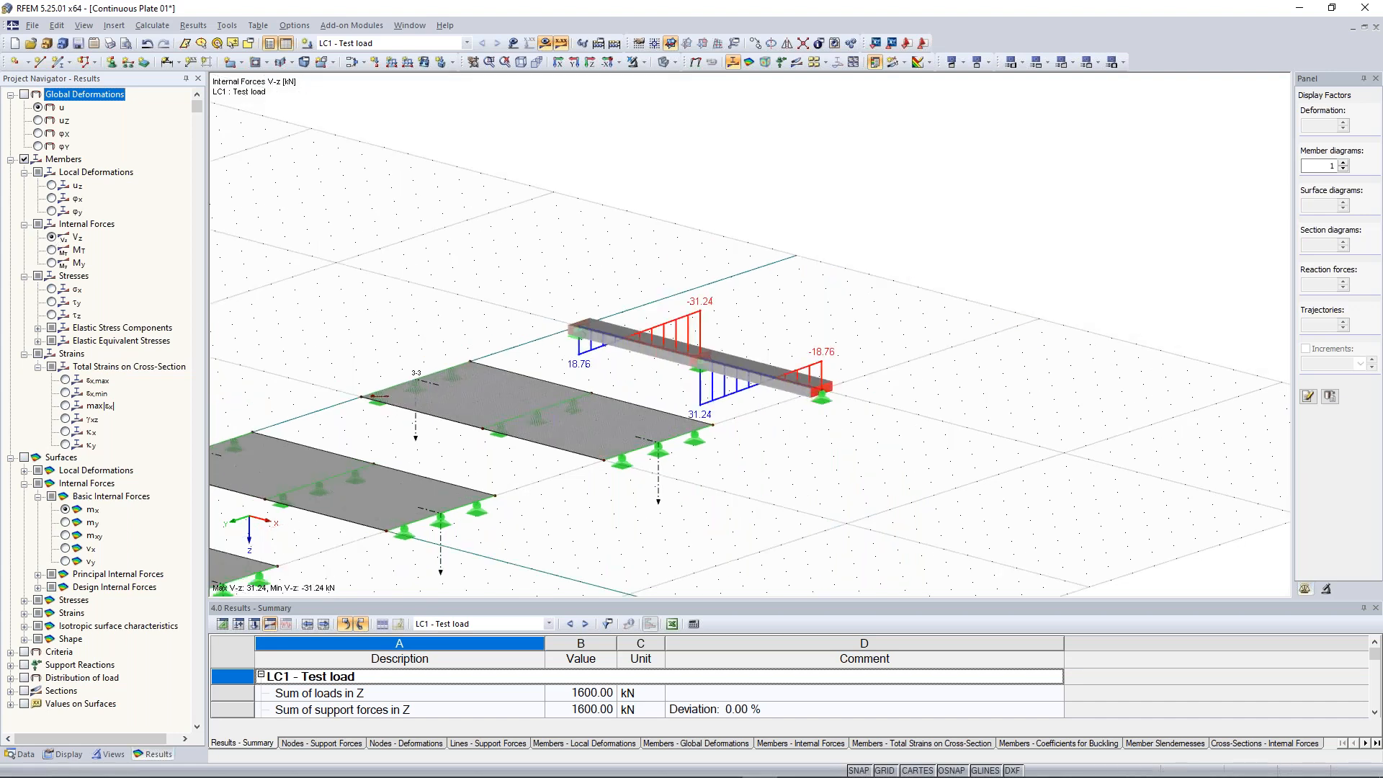
pyautogui.click(52, 263)
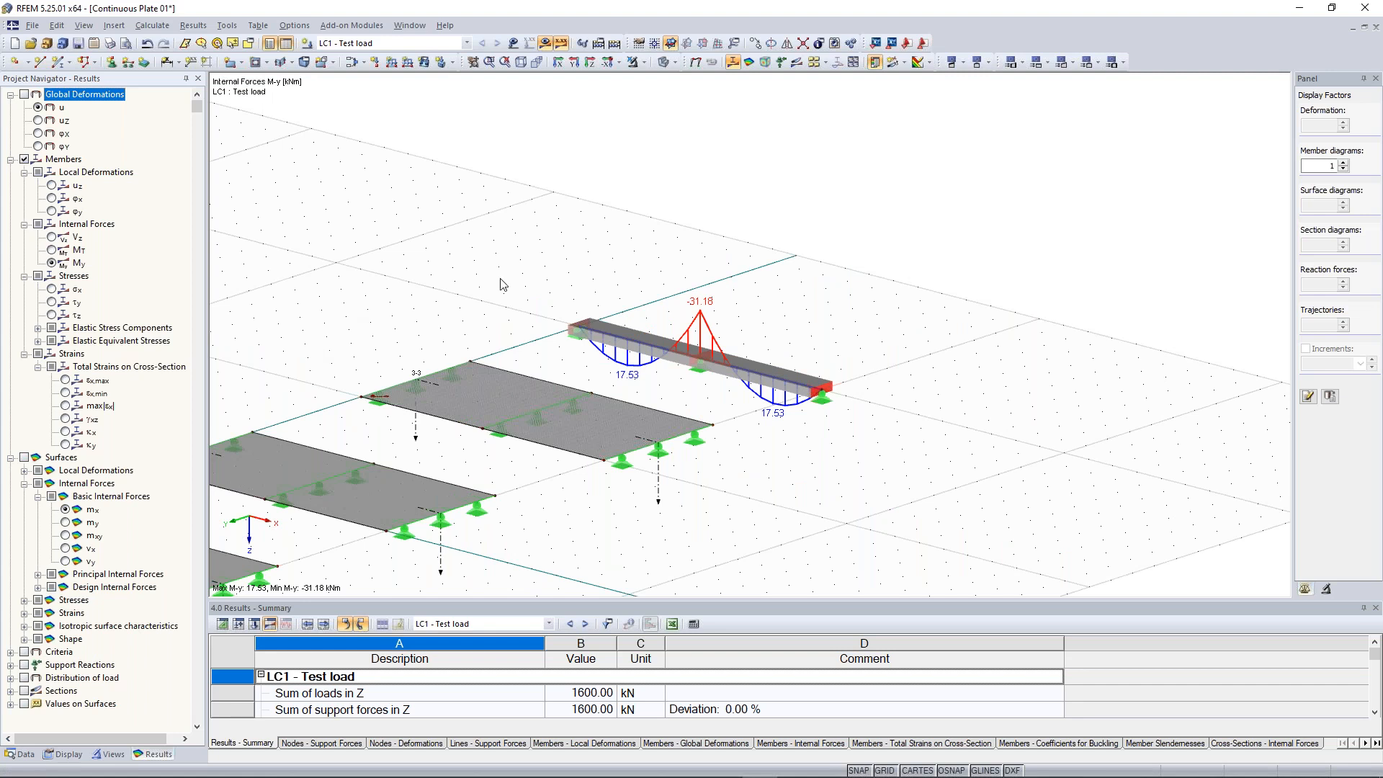
pyautogui.scroll(-2, 503, 283)
pyautogui.moveTo(503, 283); pyautogui.dragTo(784, 209, button='middle')
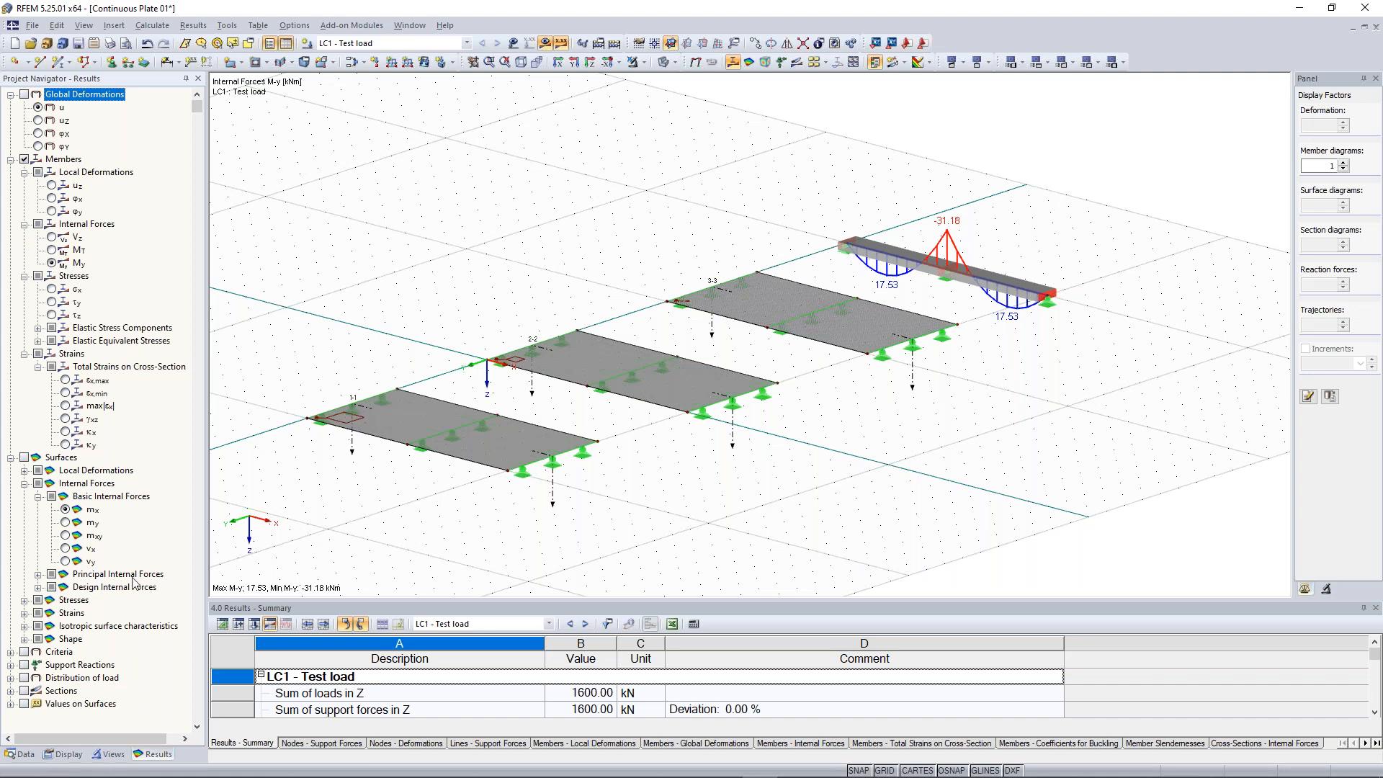
# Show the result diagrams along sections 1-1, 2-2 and 3-3 together with the surface moments mx on the plates
pyautogui.click(25, 690)
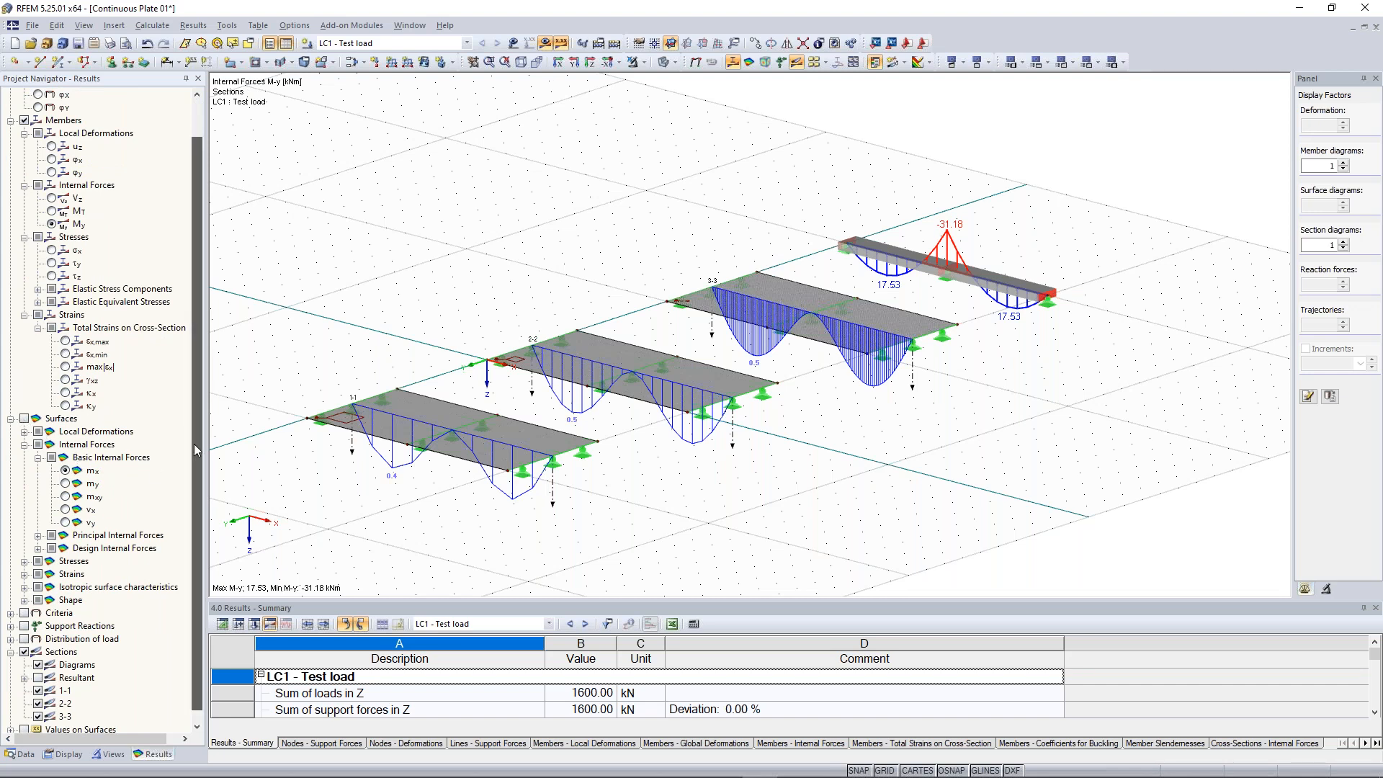
pyautogui.scroll(-1, 193, 444)
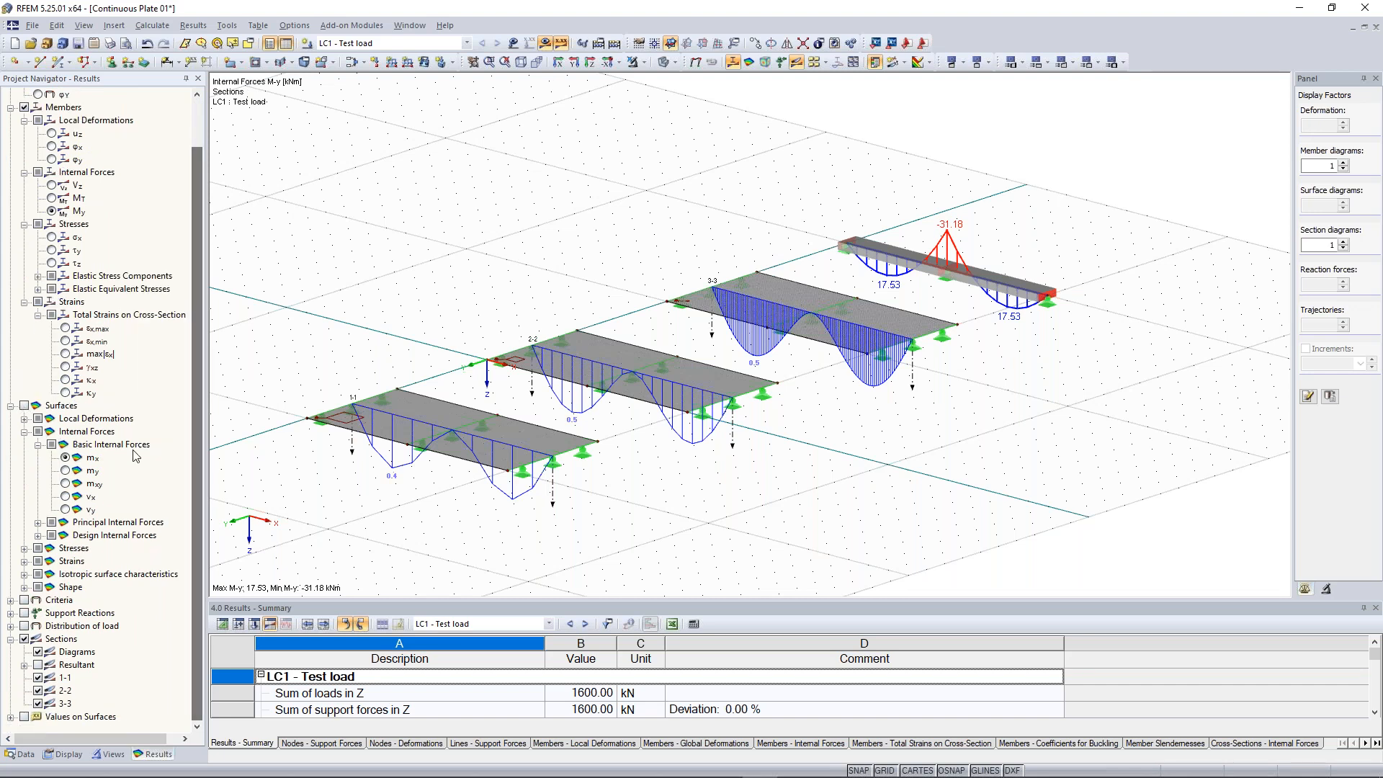
pyautogui.click(24, 405)
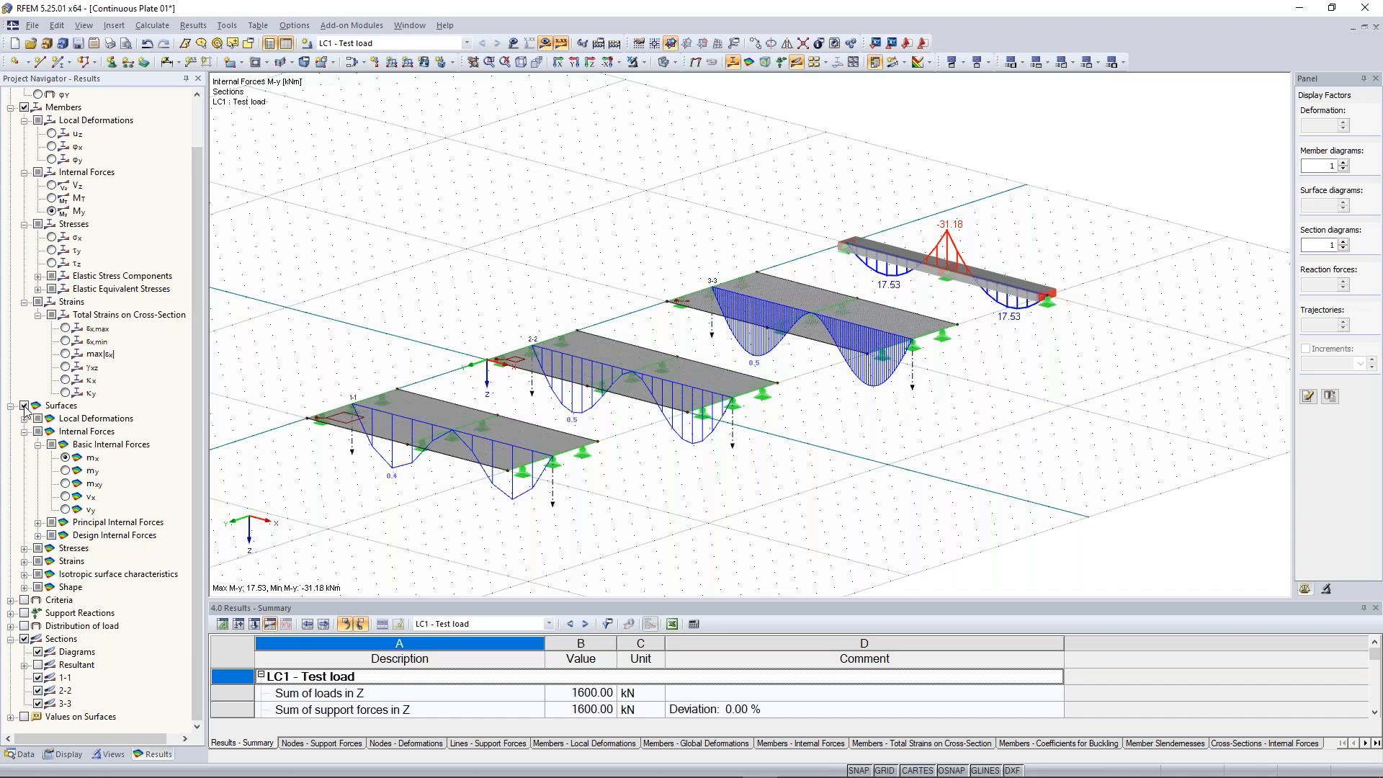
pyautogui.click(65, 458)
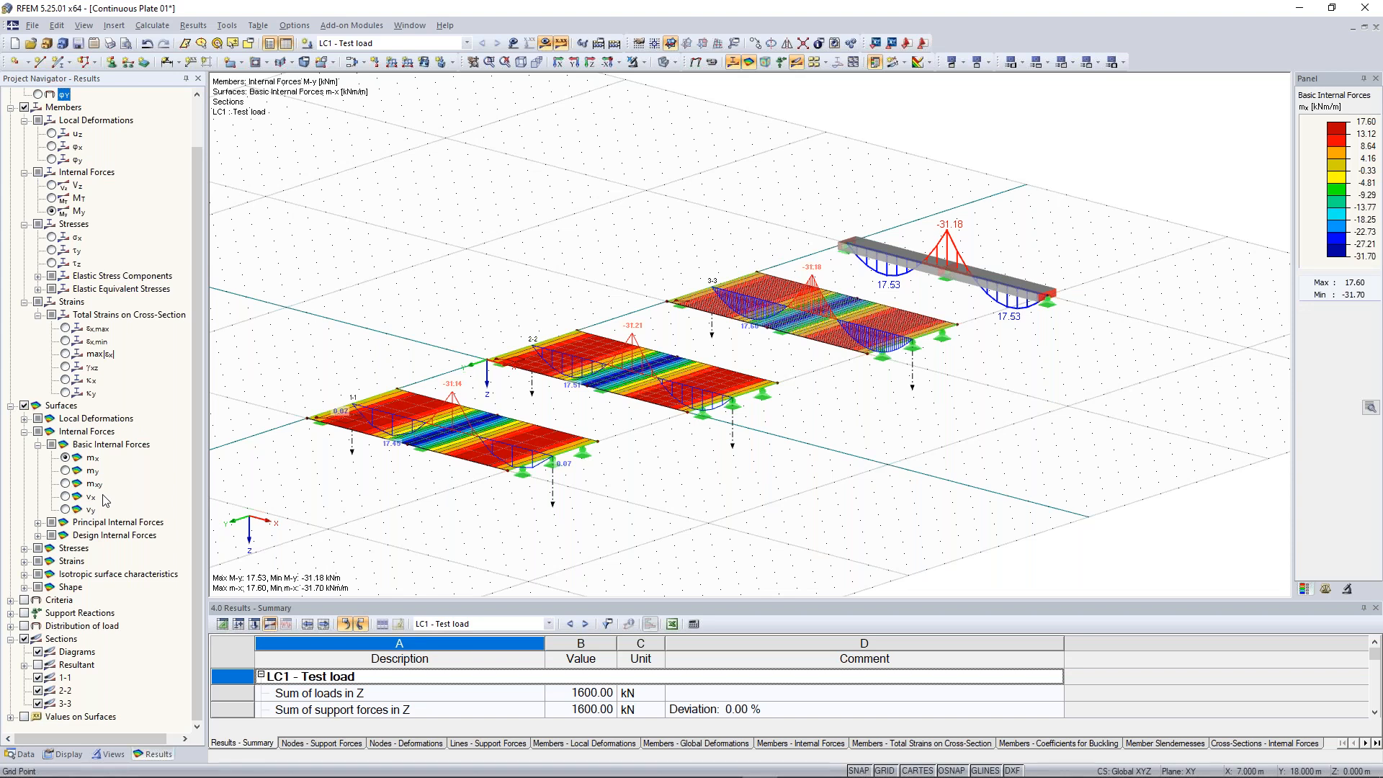
# Inspect the plate moment results, switching the result display off and back on
pyautogui.moveTo(405, 510); pyautogui.dragTo(484, 485, button='middle')
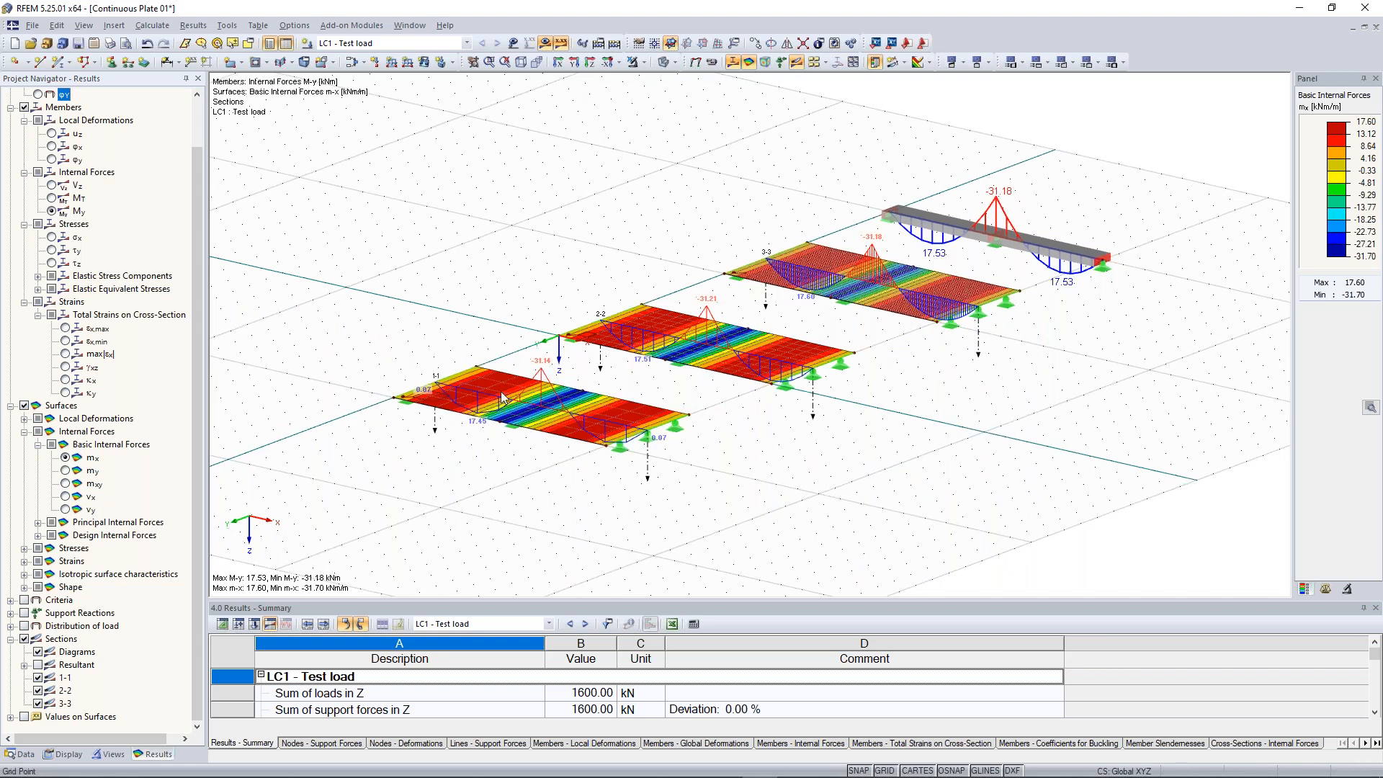
pyautogui.scroll(1, 462, 476)
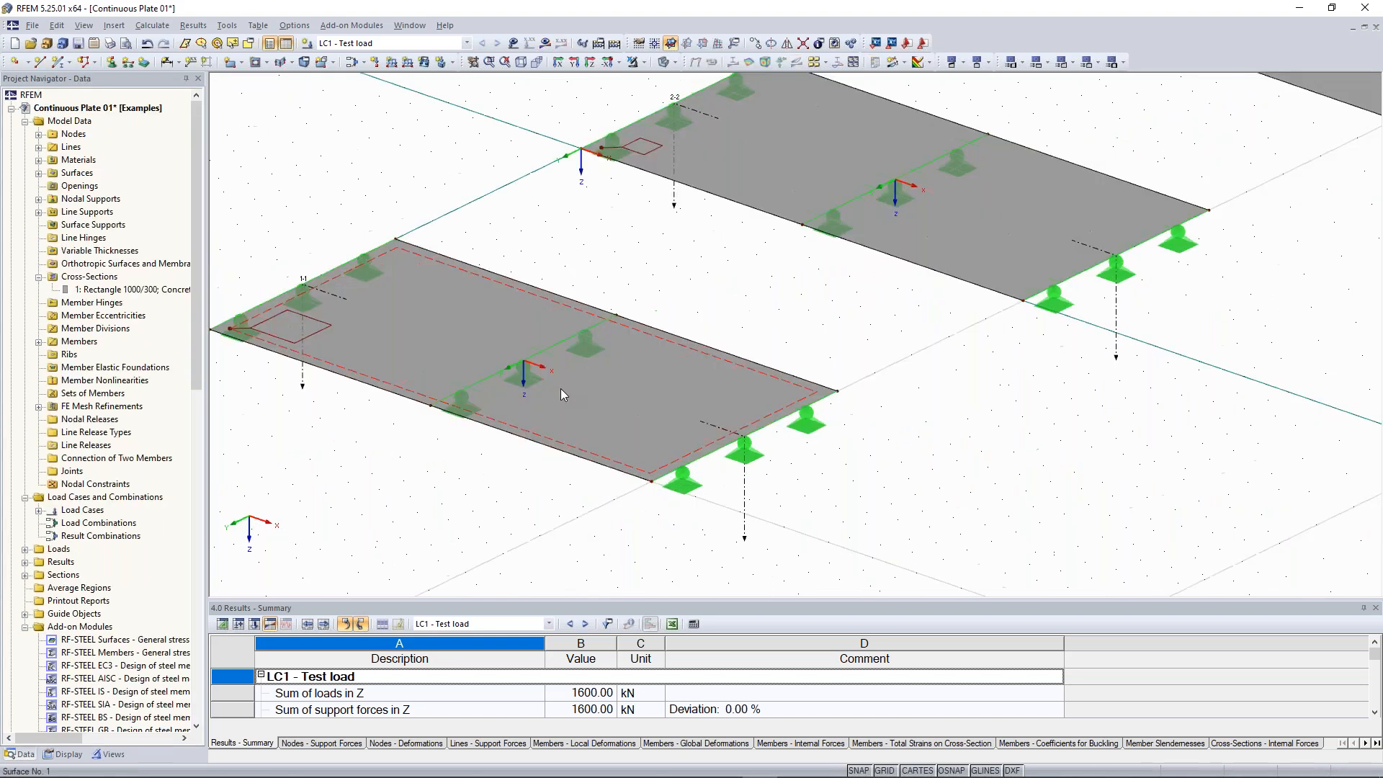
pyautogui.scroll(4, 560, 378)
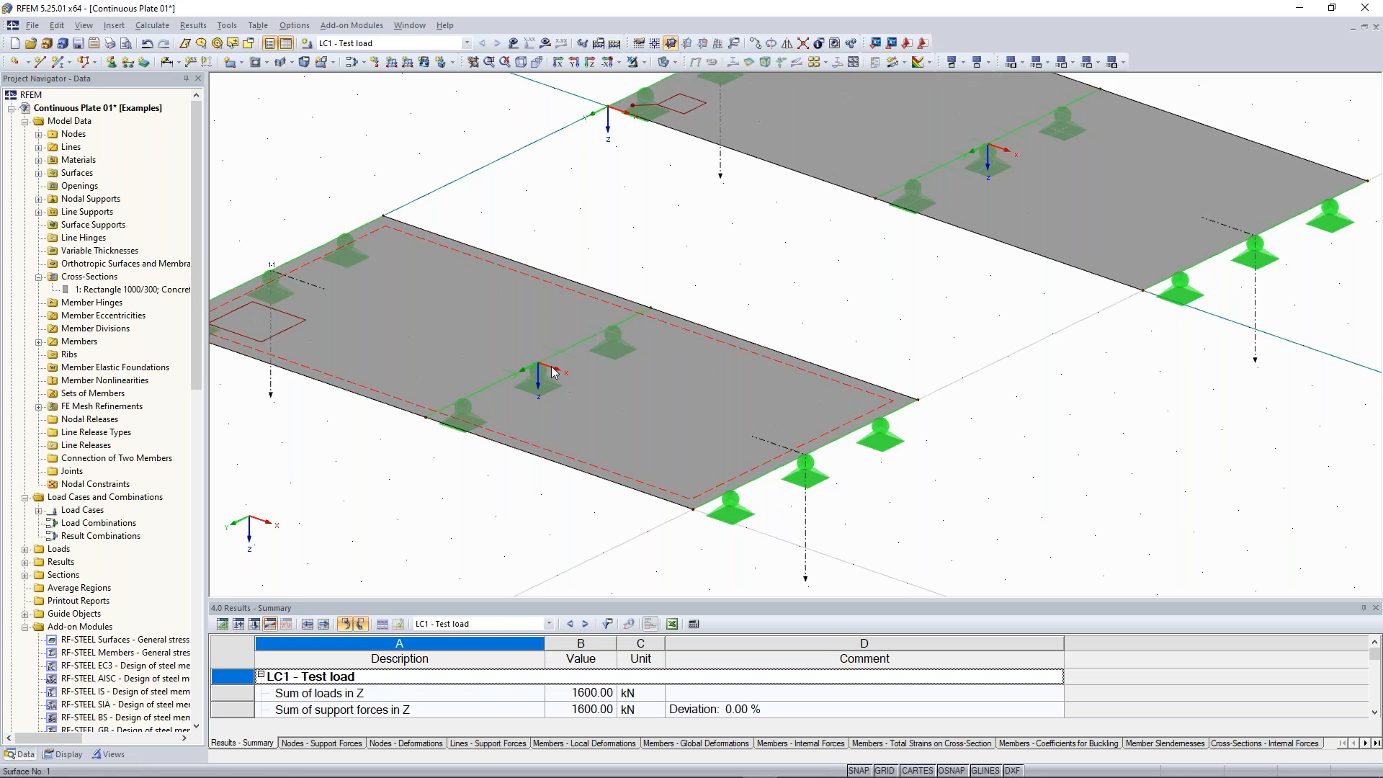
pyautogui.scroll(-1, 308, 479)
pyautogui.moveTo(243, 466); pyautogui.dragTo(320, 486, button='middle')
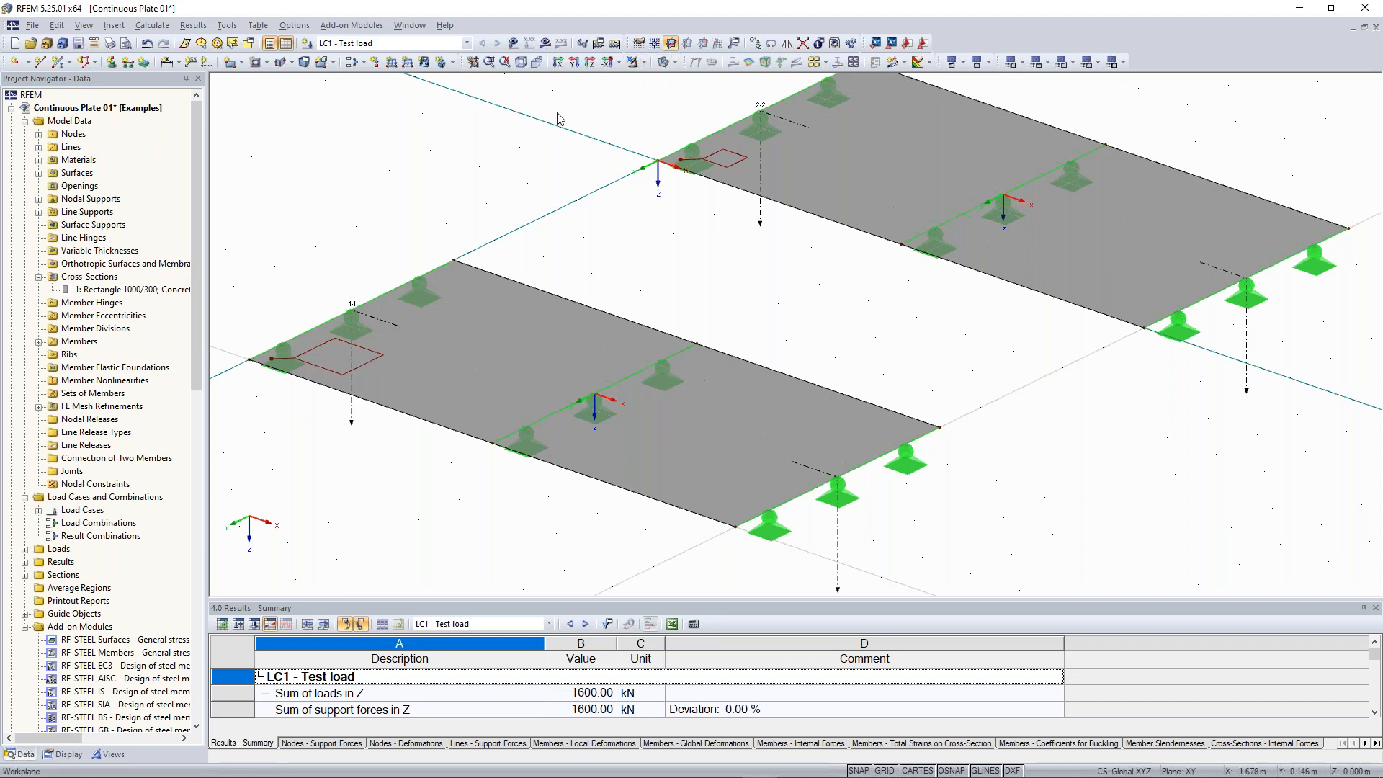
pyautogui.click(545, 43)
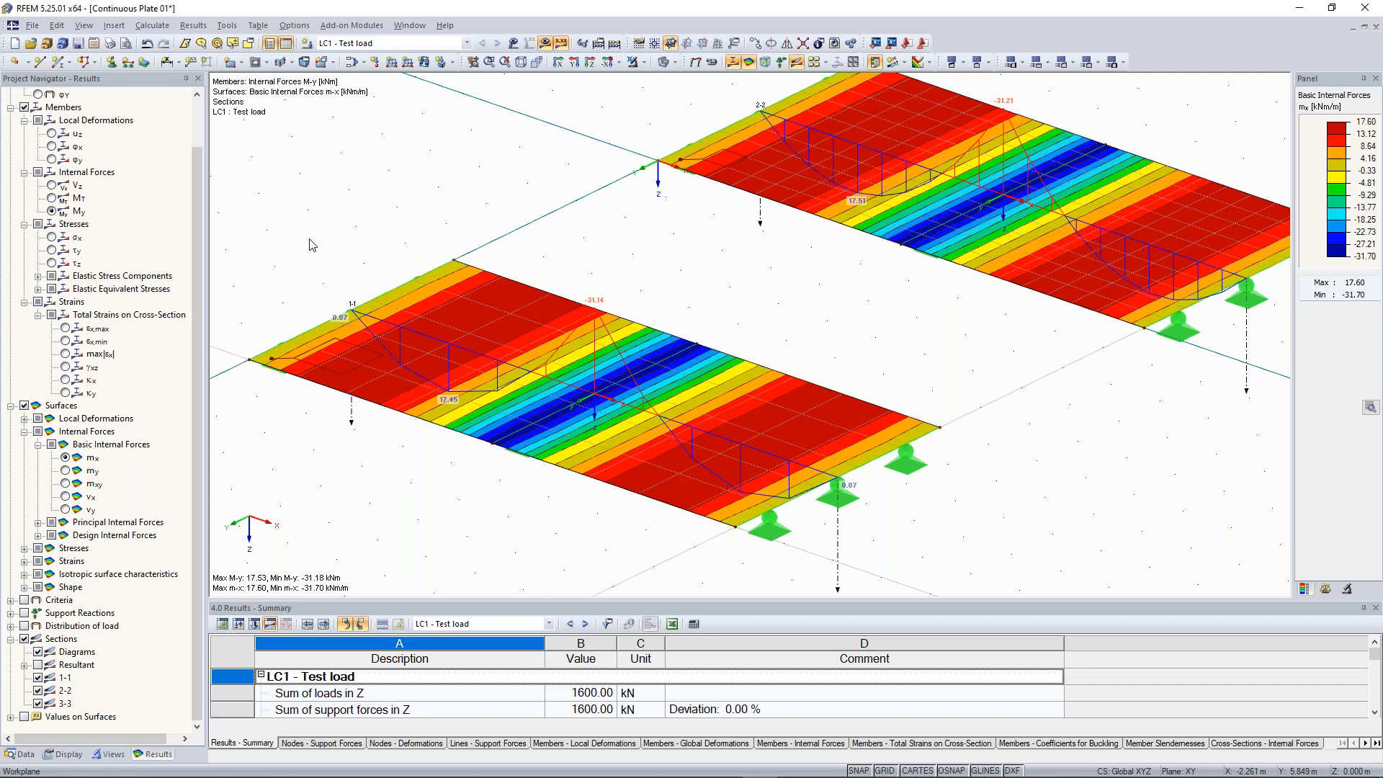
# Compare the surface moments my and mx on the first plate
pyautogui.scroll(1, 697, 402)
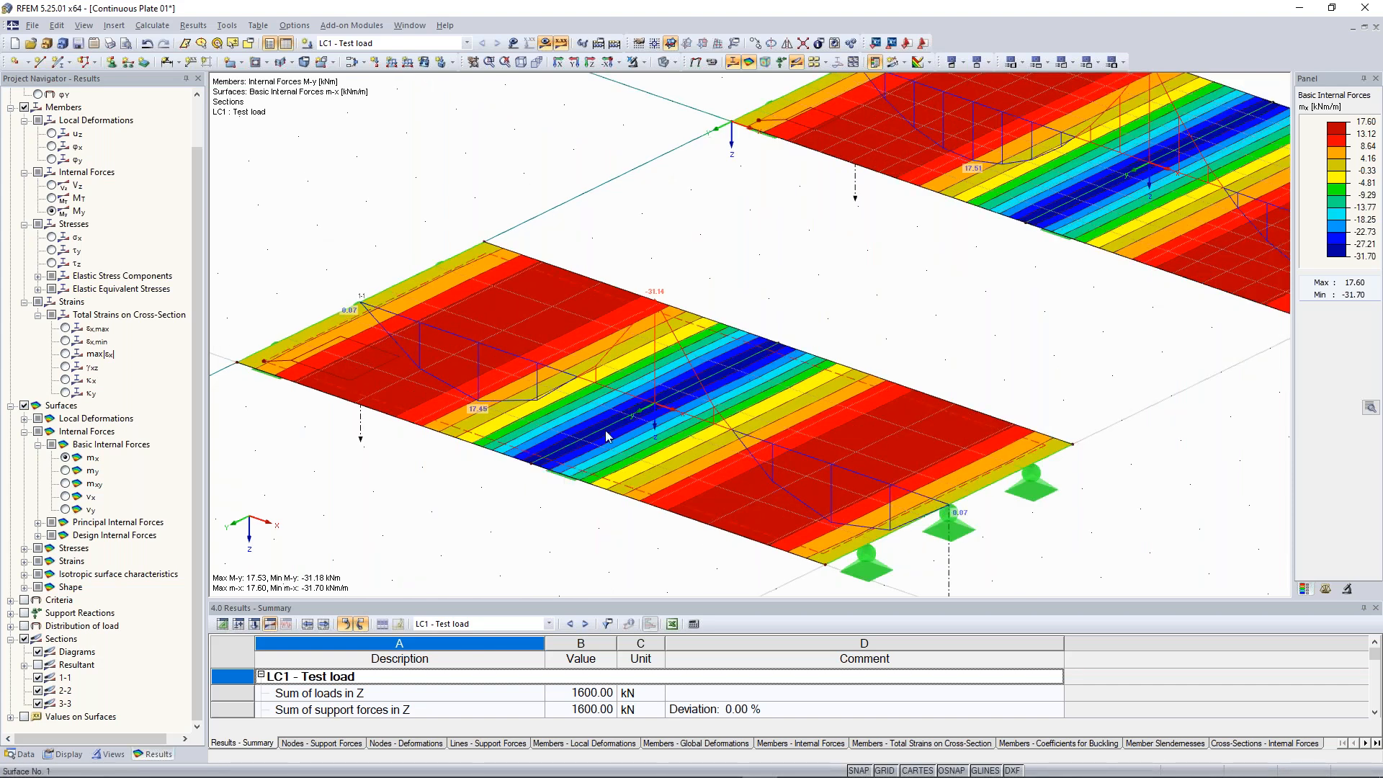
pyautogui.click(64, 470)
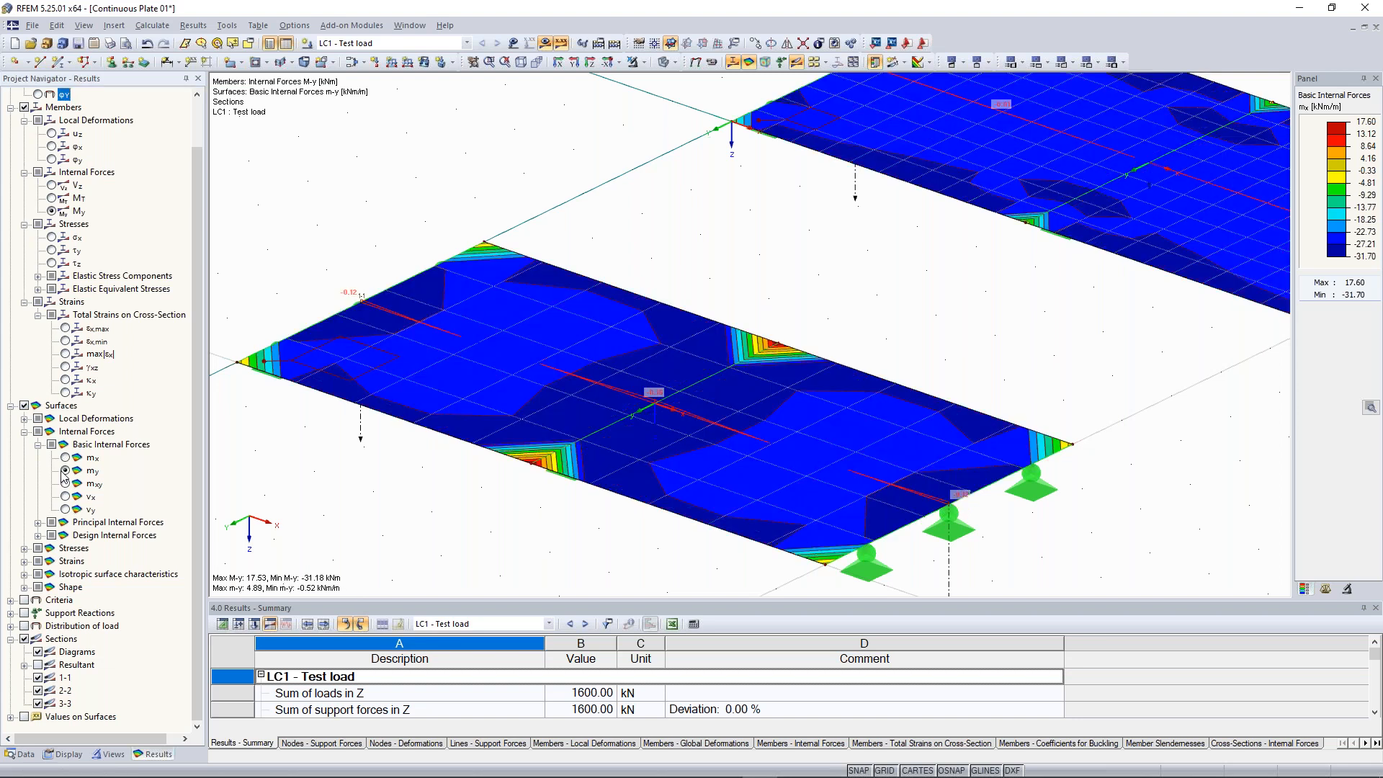
pyautogui.click(65, 458)
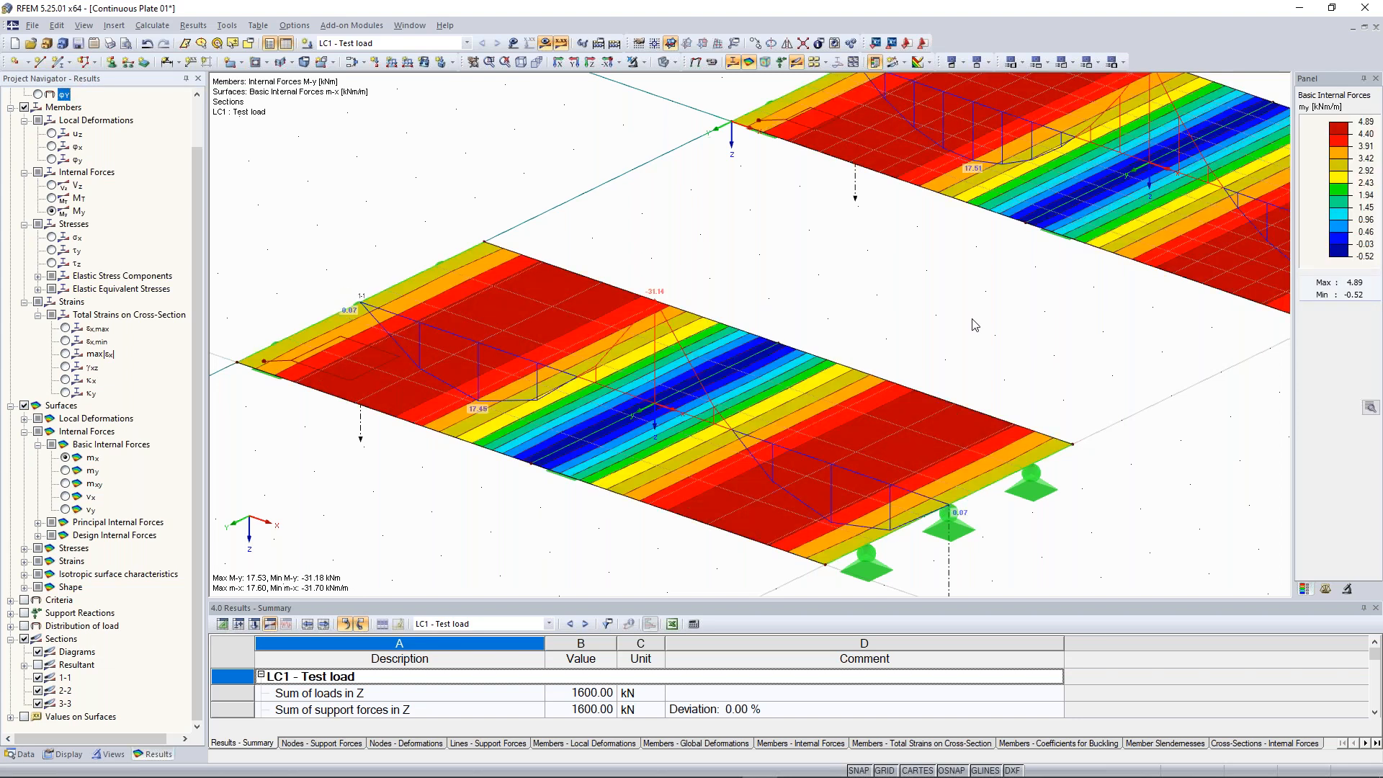
pyautogui.scroll(-5, 975, 324)
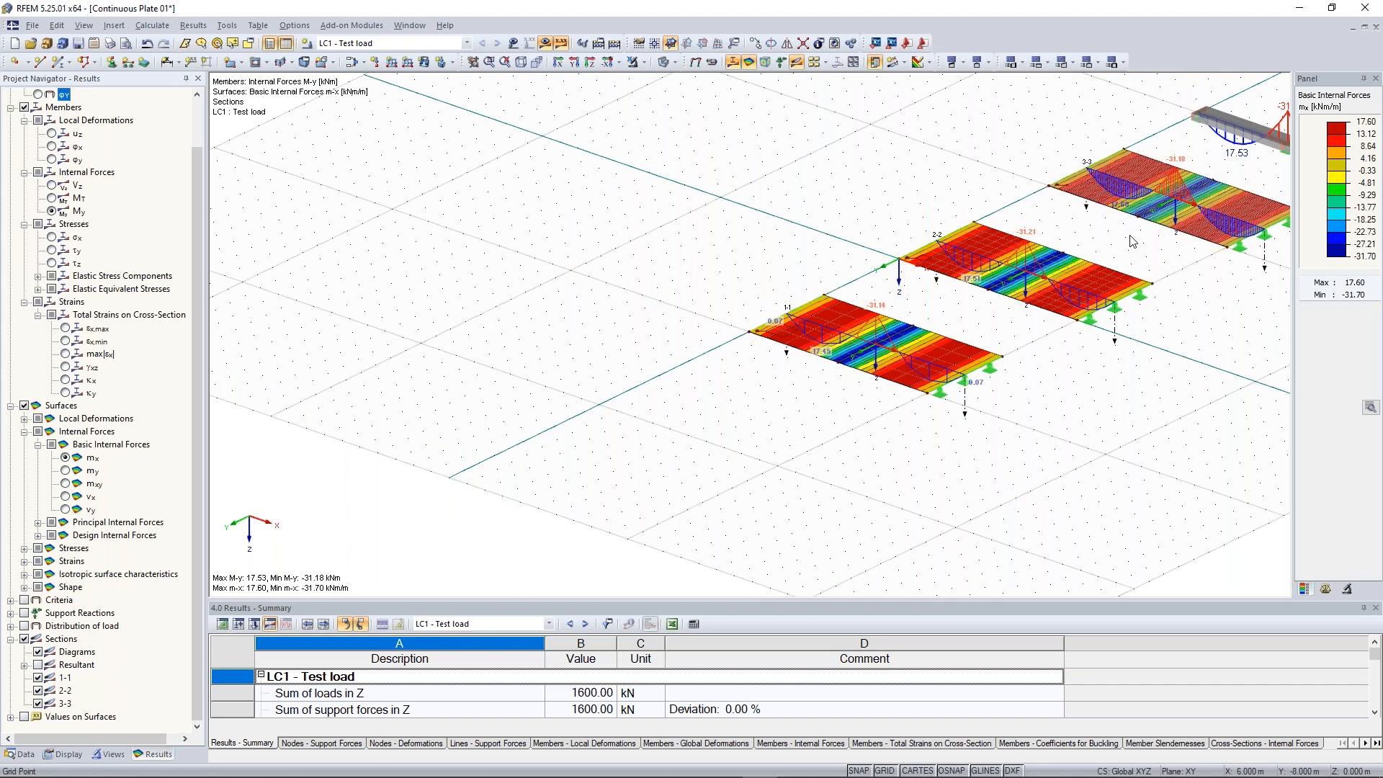
# Turn on the local axis systems of the beam member and review the beam and plate results
pyautogui.moveTo(1103, 259); pyautogui.dragTo(662, 418, button='middle')
pyautogui.scroll(4, 881, 287)
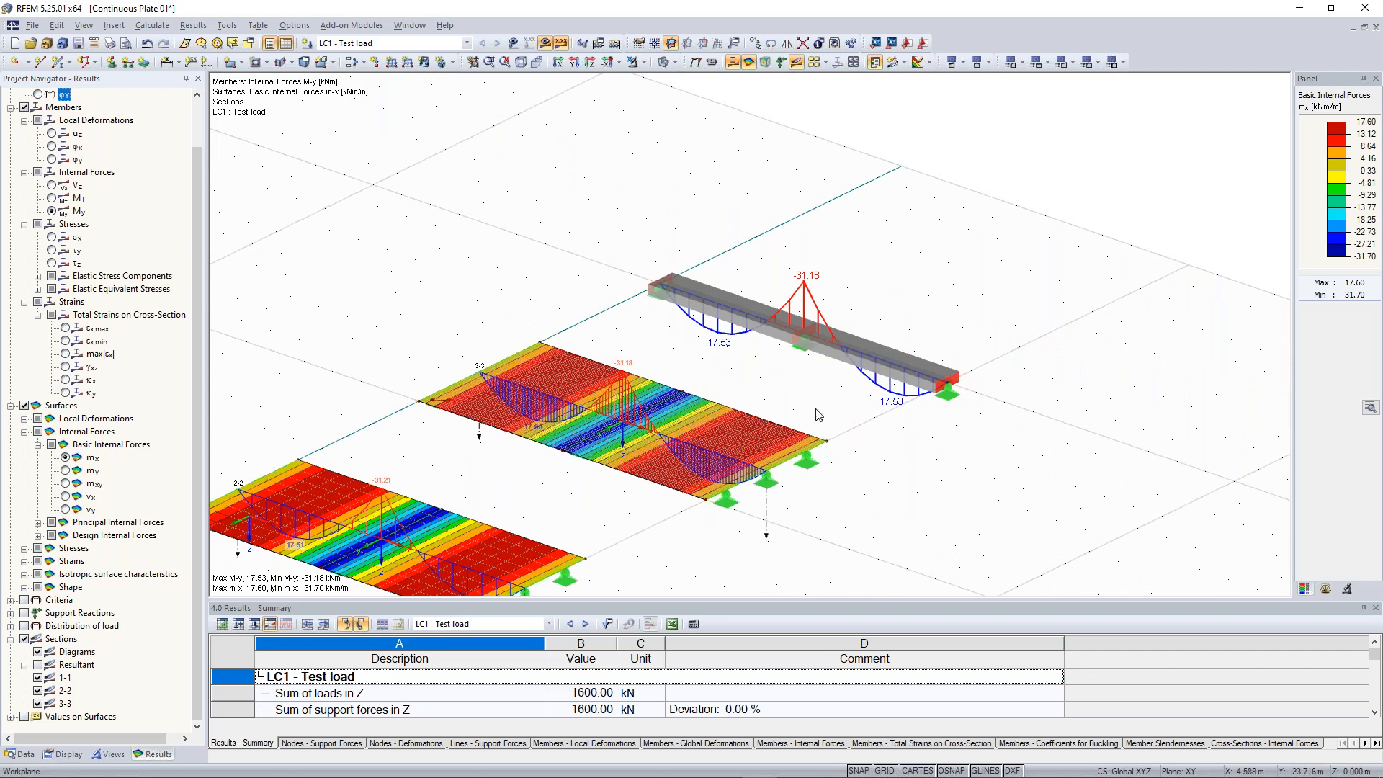
pyautogui.scroll(2, 943, 309)
pyautogui.rightClick(668, 317)
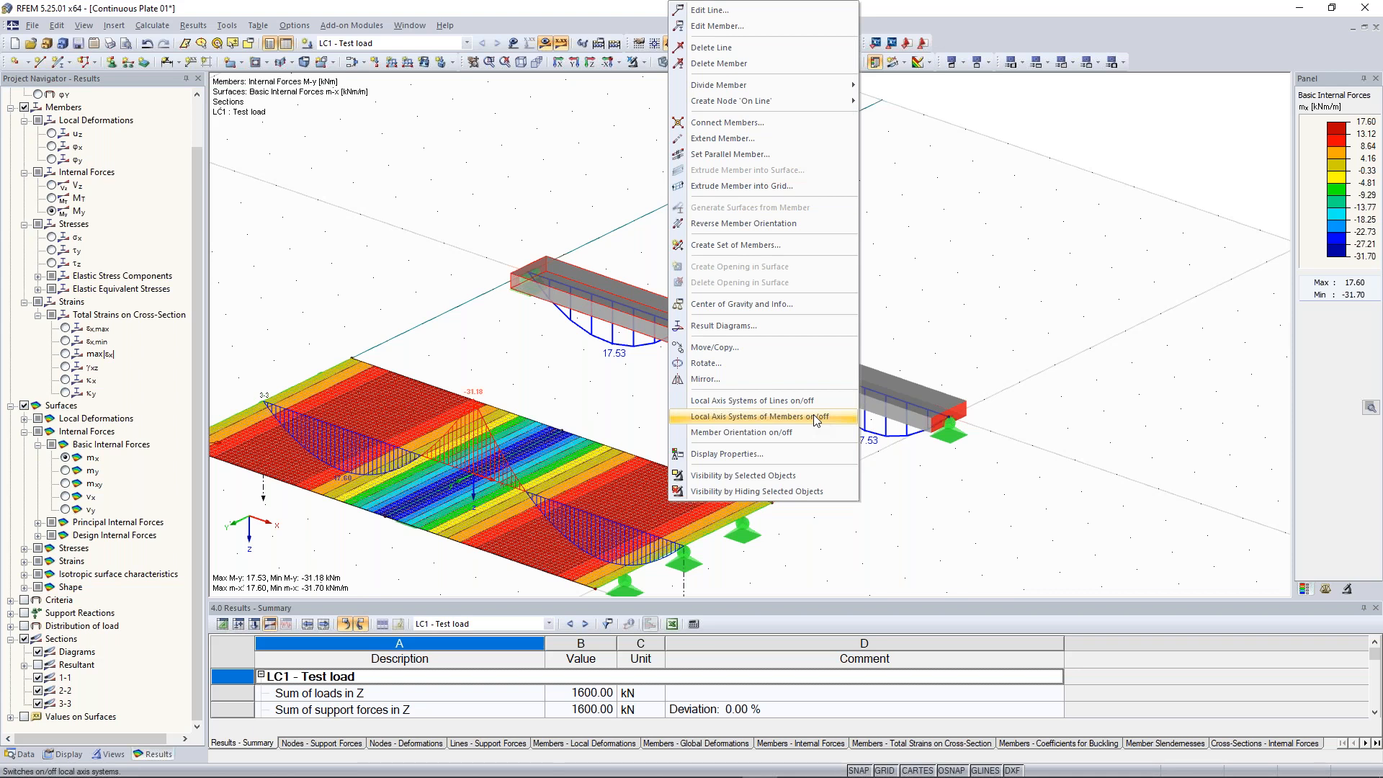
pyautogui.click(816, 417)
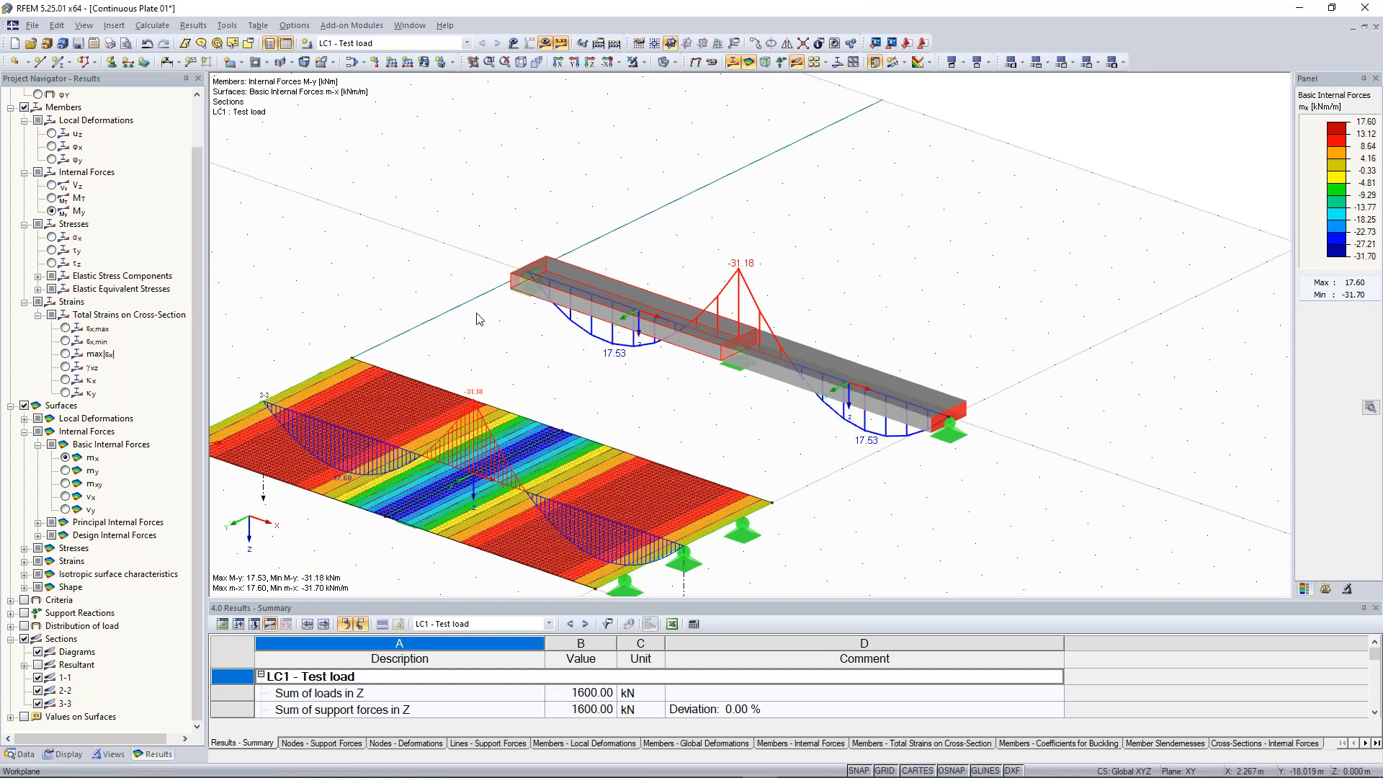
pyautogui.moveTo(612, 446); pyautogui.dragTo(1126, 169, button='middle')
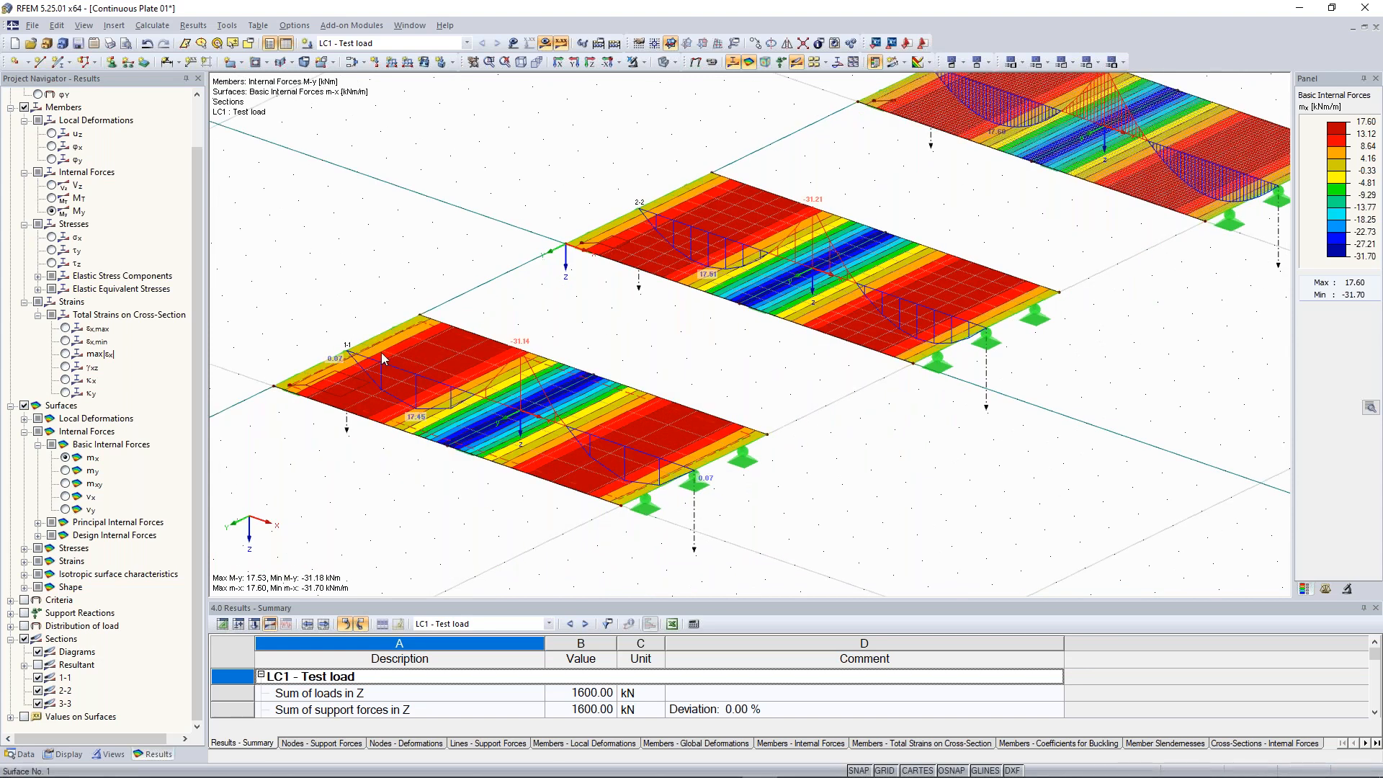
# Examine the section diagrams and surface moments mx on the three plates and the beam from several viewpoints
pyautogui.moveTo(545, 349); pyautogui.dragTo(627, 311, button='middle')
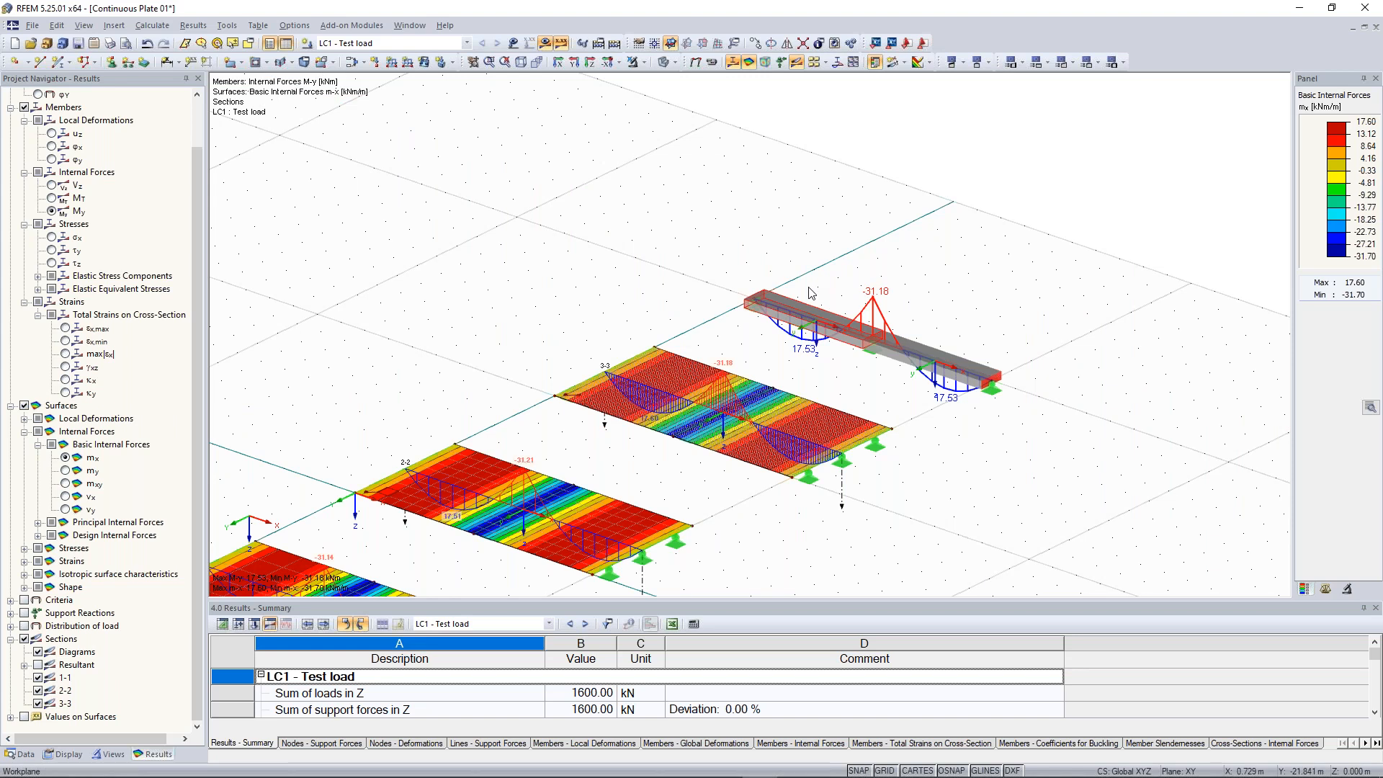
pyautogui.moveTo(571, 413); pyautogui.dragTo(812, 246, button='middle')
pyautogui.scroll(2, 463, 483)
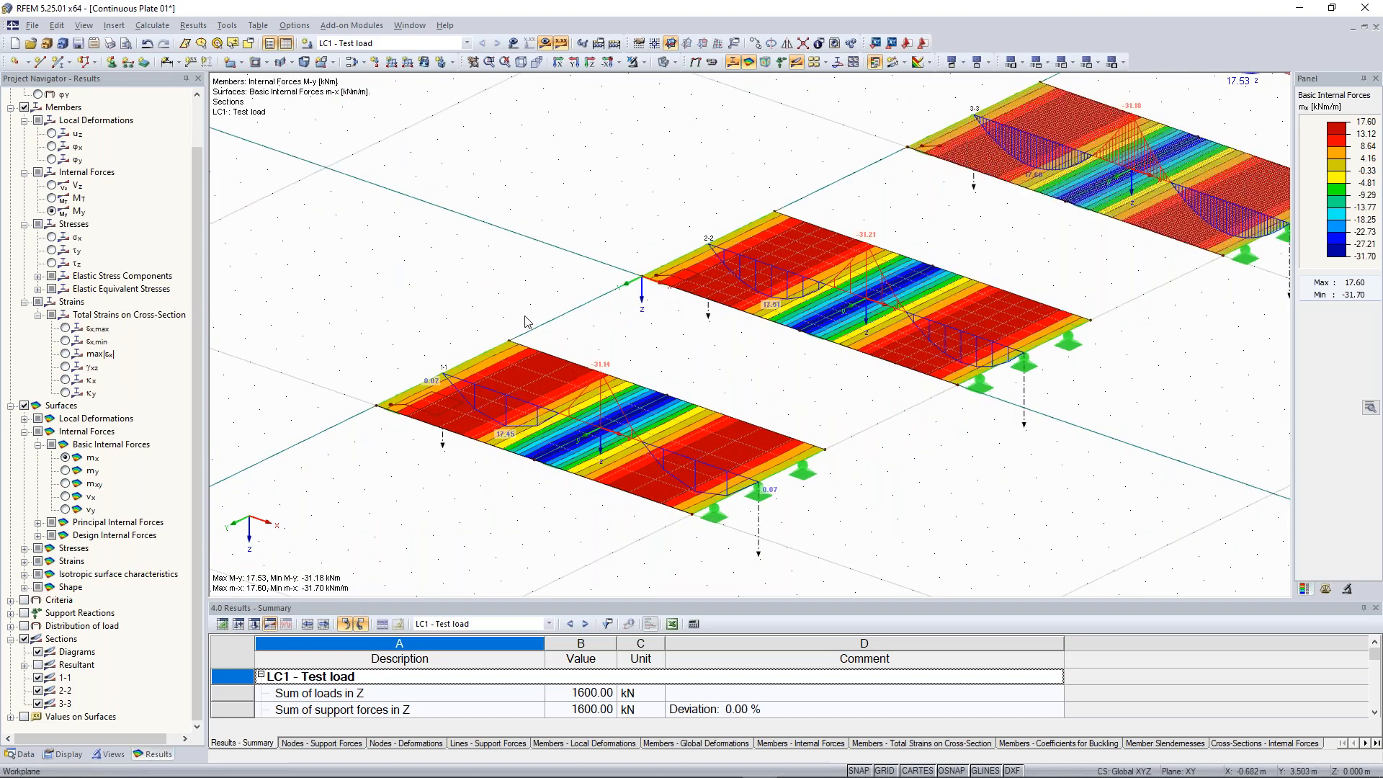
pyautogui.scroll(-2, 523, 324)
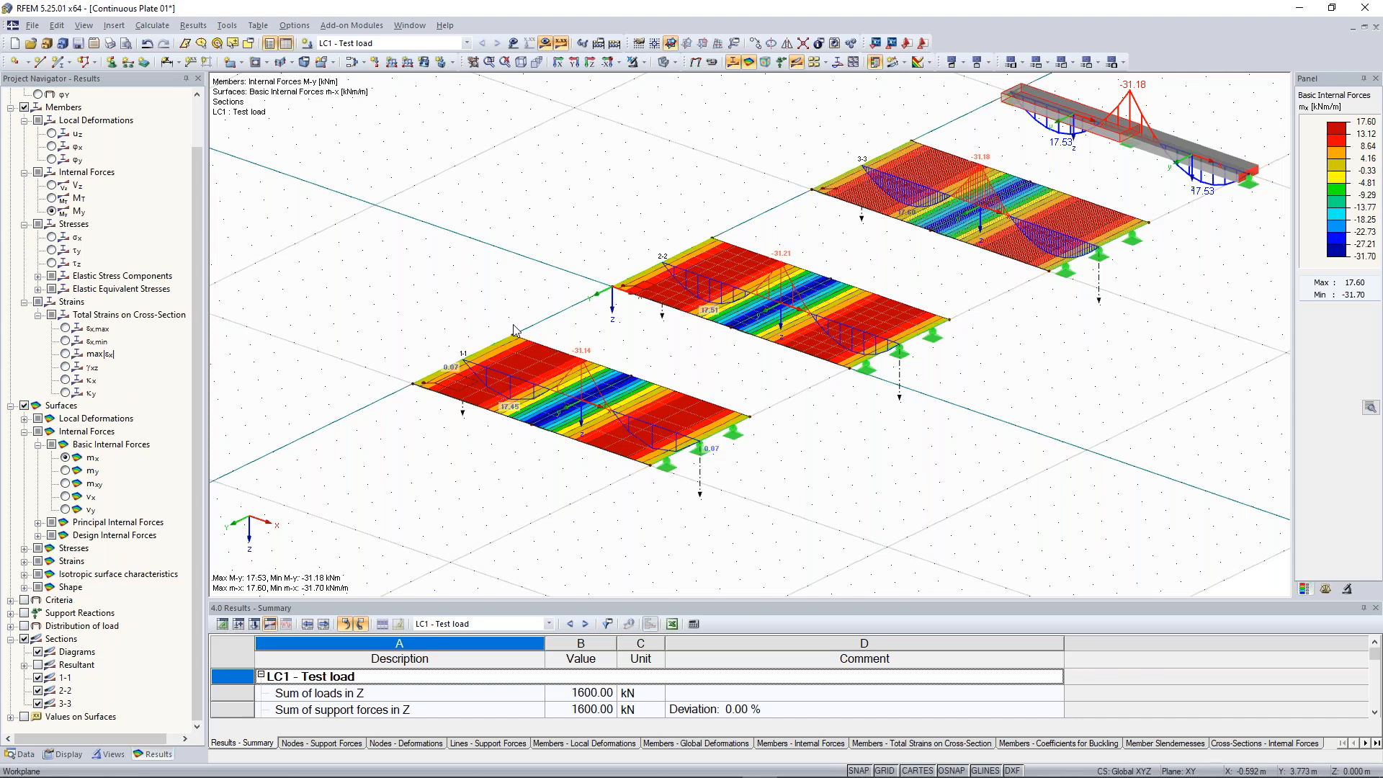
pyautogui.scroll(2, 585, 421)
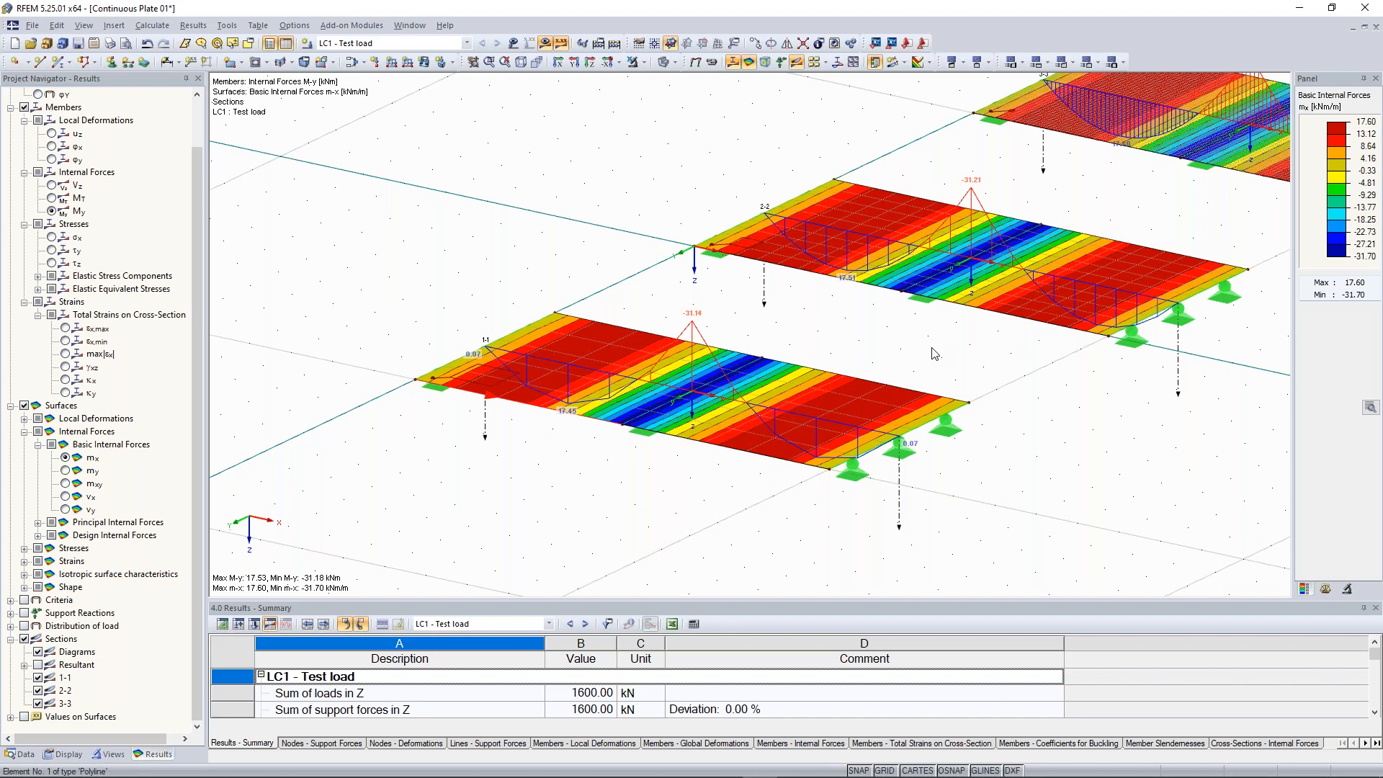
pyautogui.scroll(-3, 792, 346)
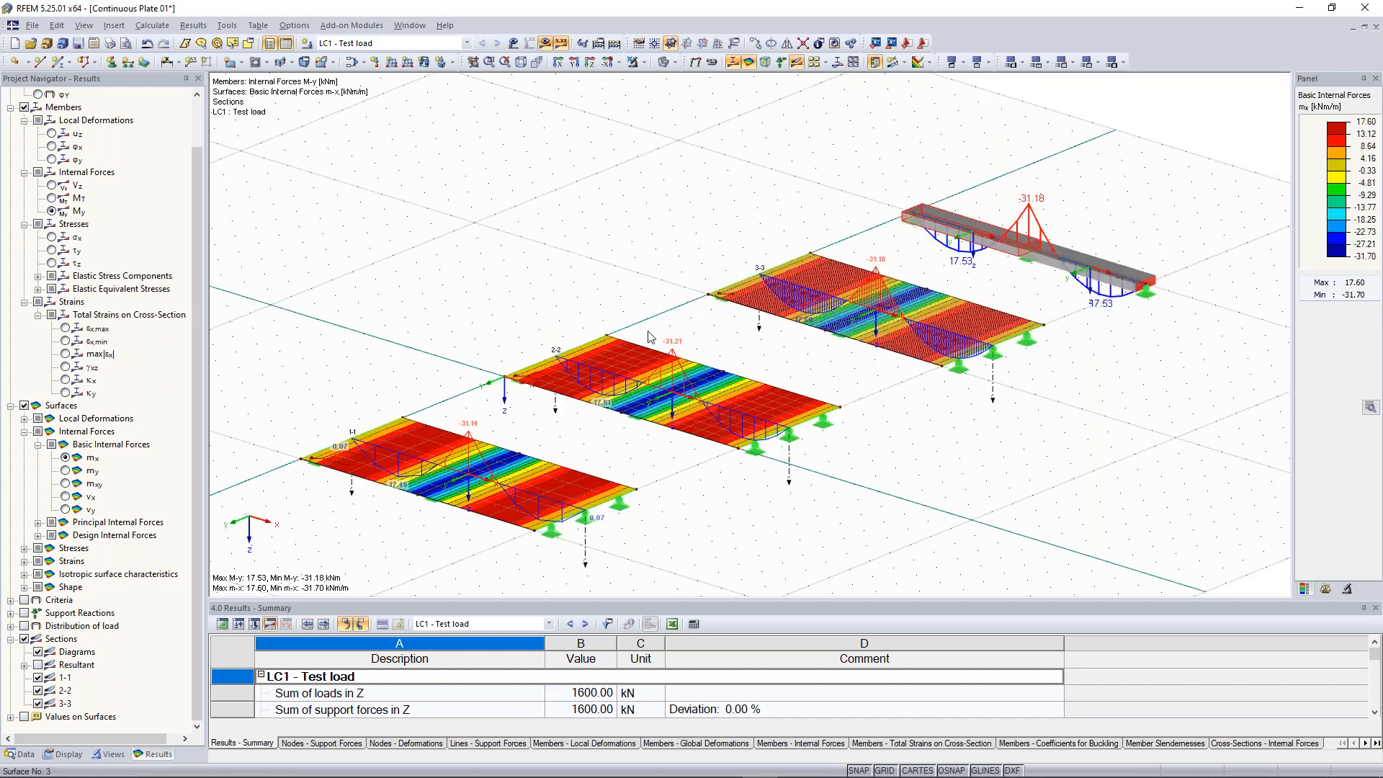
pyautogui.scroll(2, 461, 274)
pyautogui.scroll(-2, 708, 234)
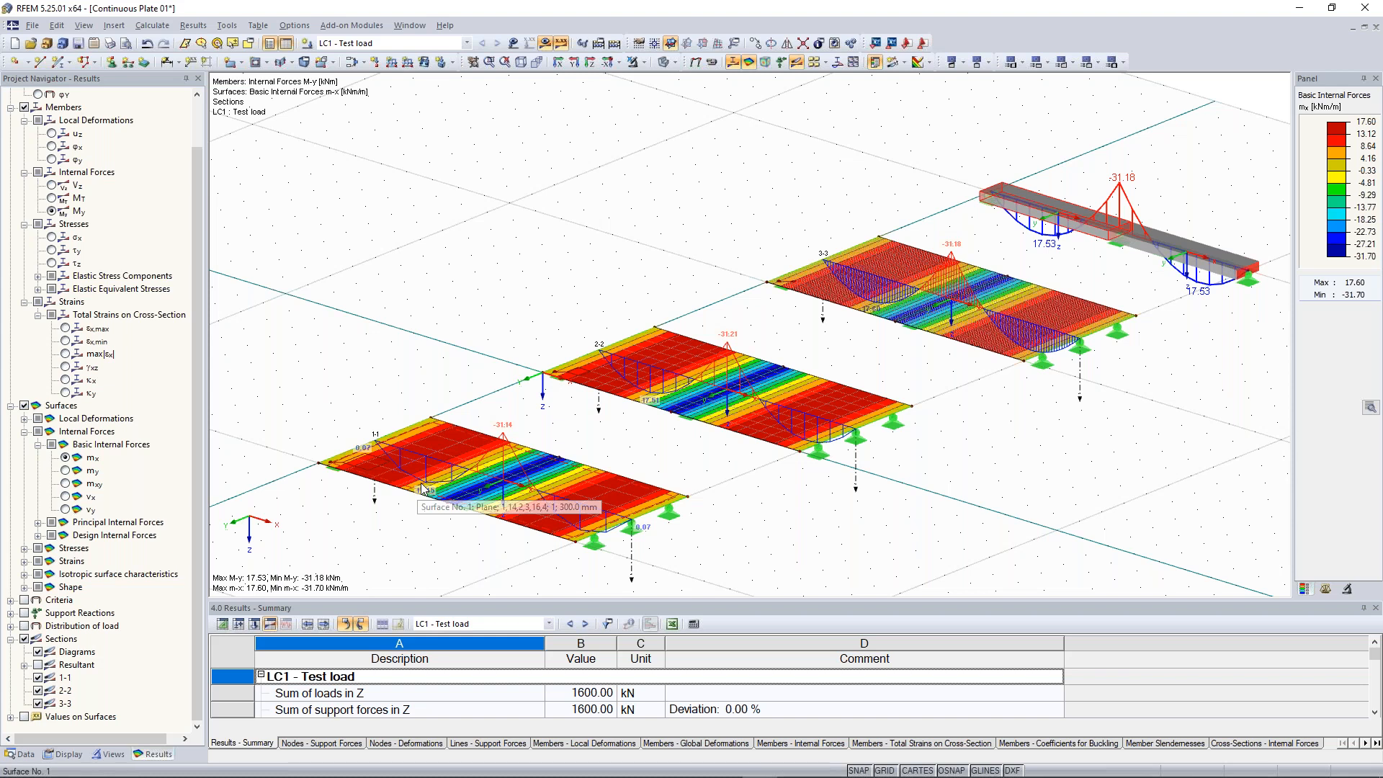
pyautogui.scroll(3, 423, 490)
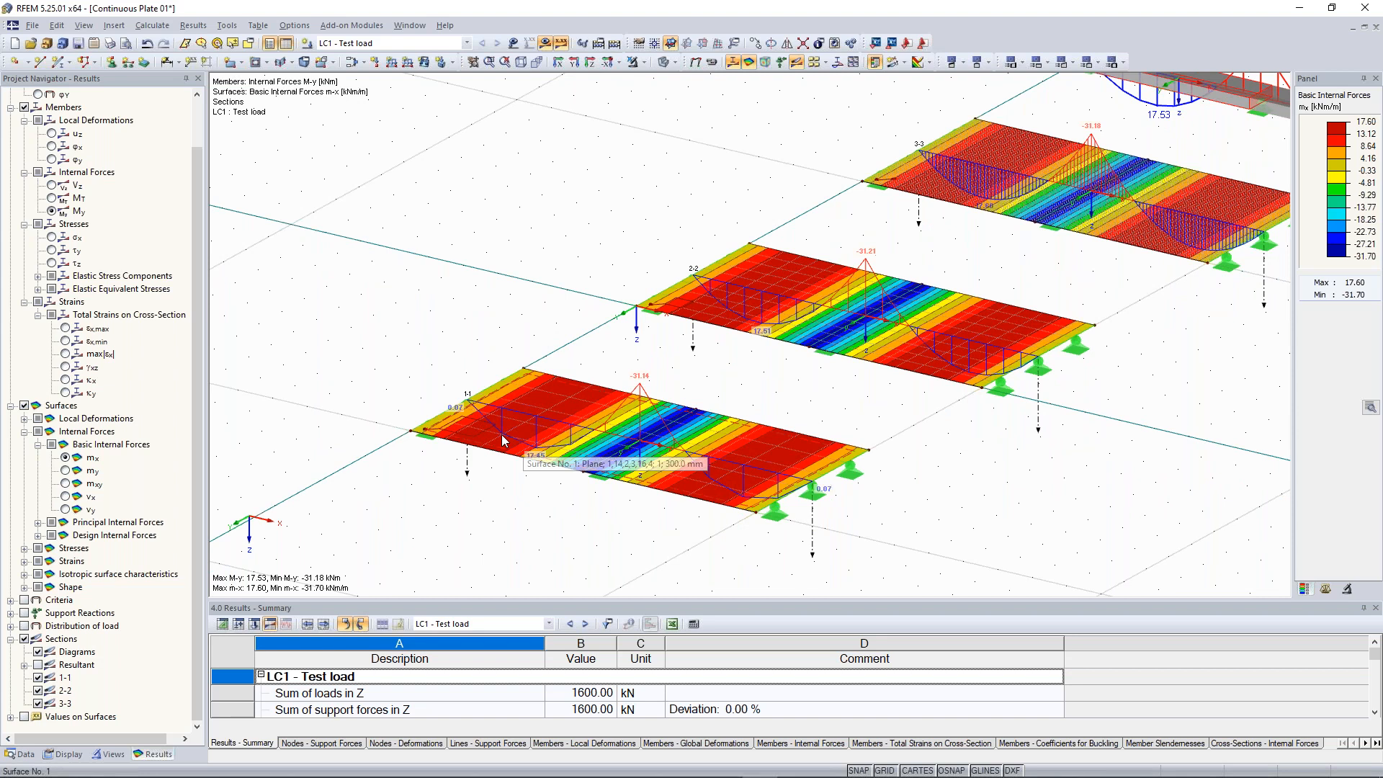
pyautogui.scroll(1, 480, 412)
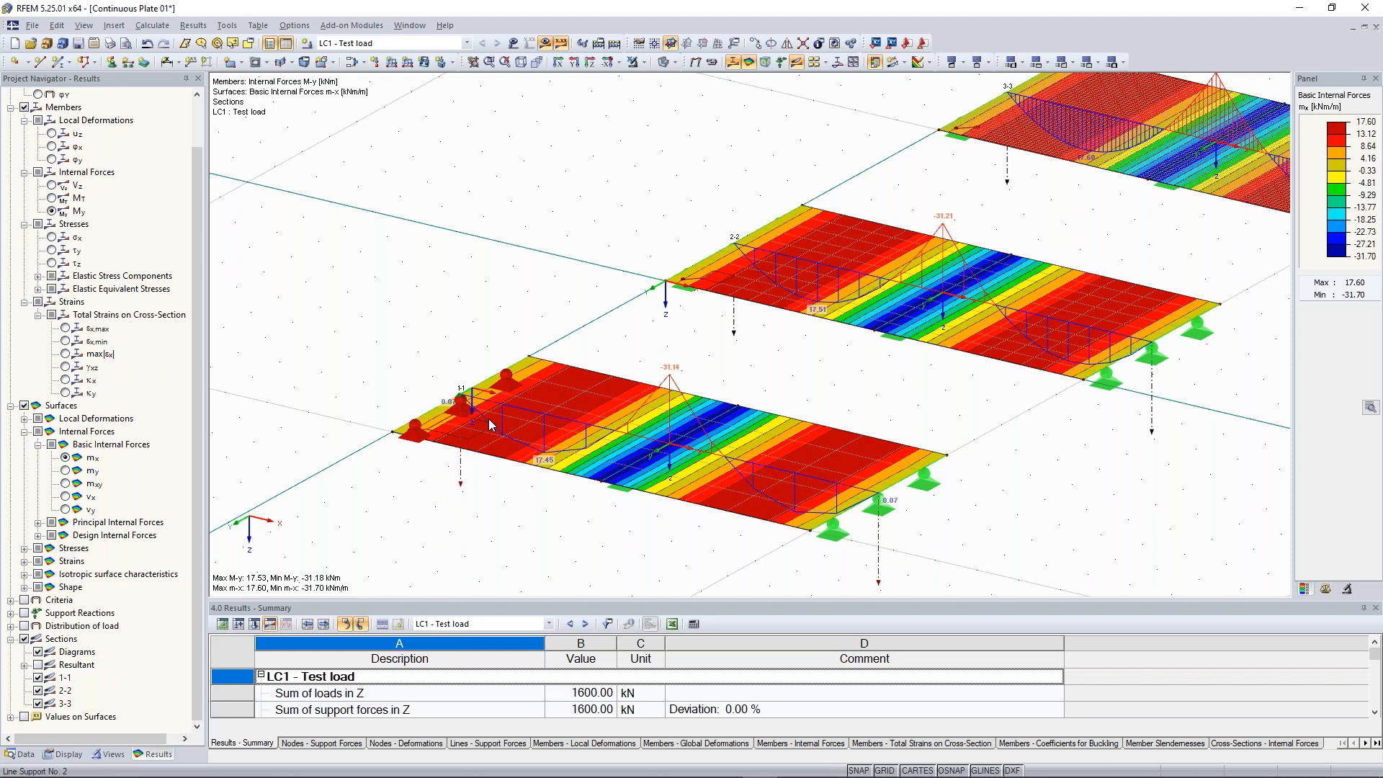
pyautogui.moveTo(490, 425); pyautogui.dragTo(319, 557, button='middle')
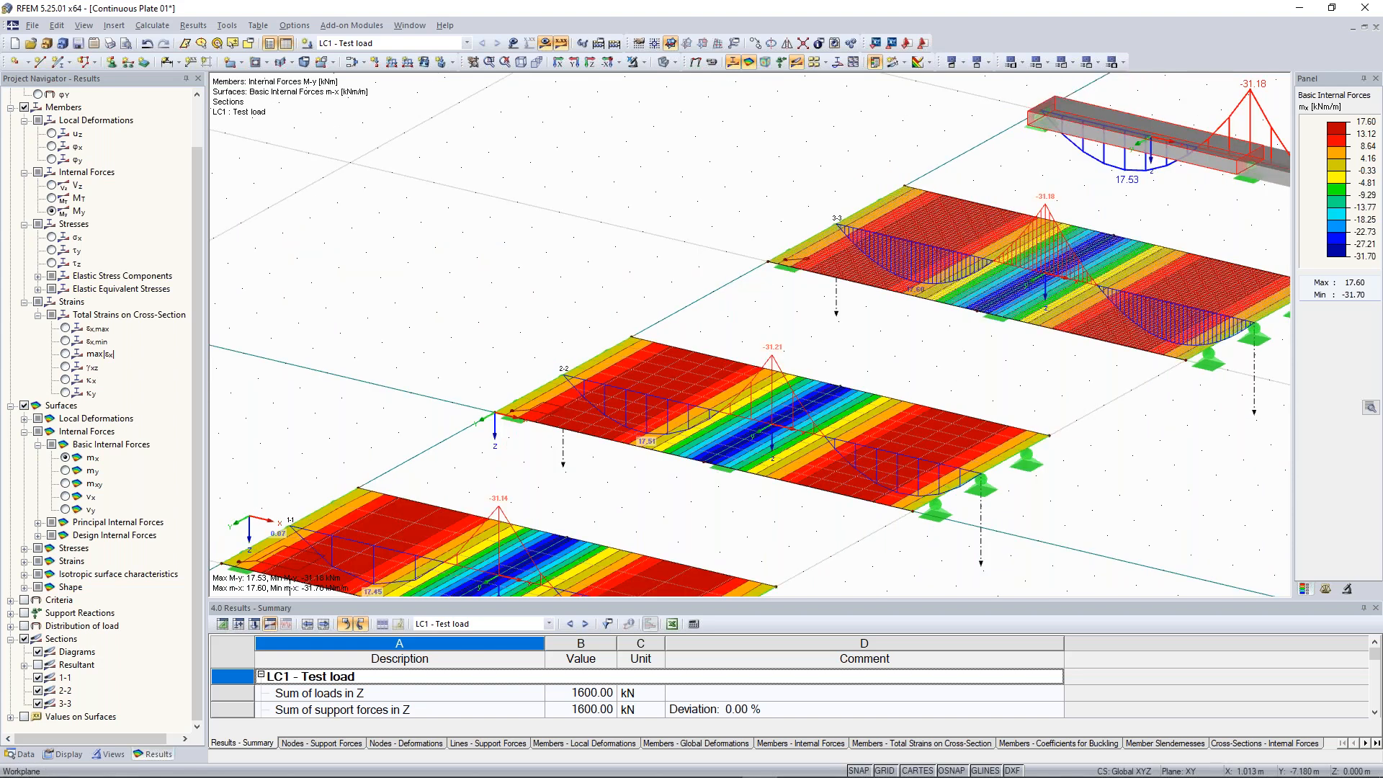
pyautogui.scroll(5, 737, 311)
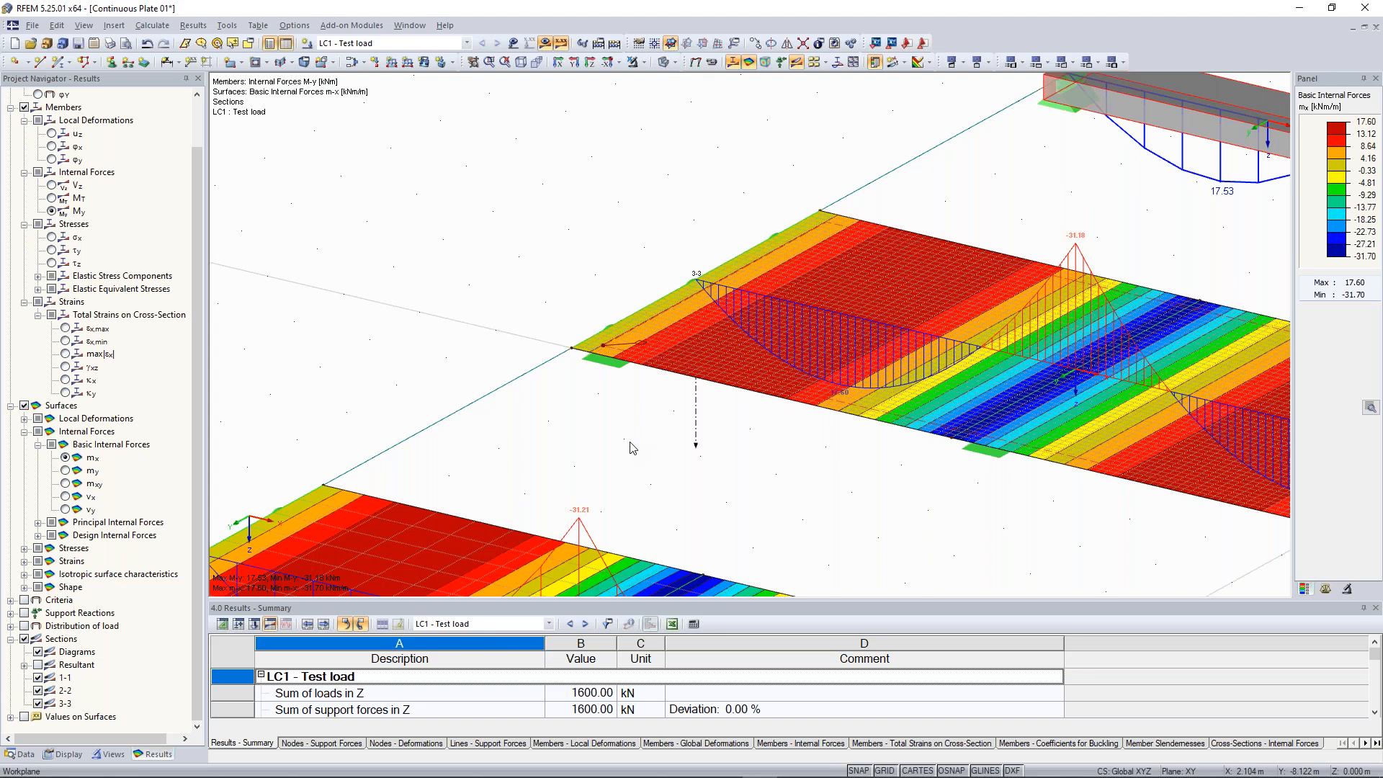
pyautogui.scroll(-5, 632, 448)
pyautogui.scroll(2, 555, 417)
pyautogui.moveTo(555, 418); pyautogui.dragTo(772, 193, button='middle')
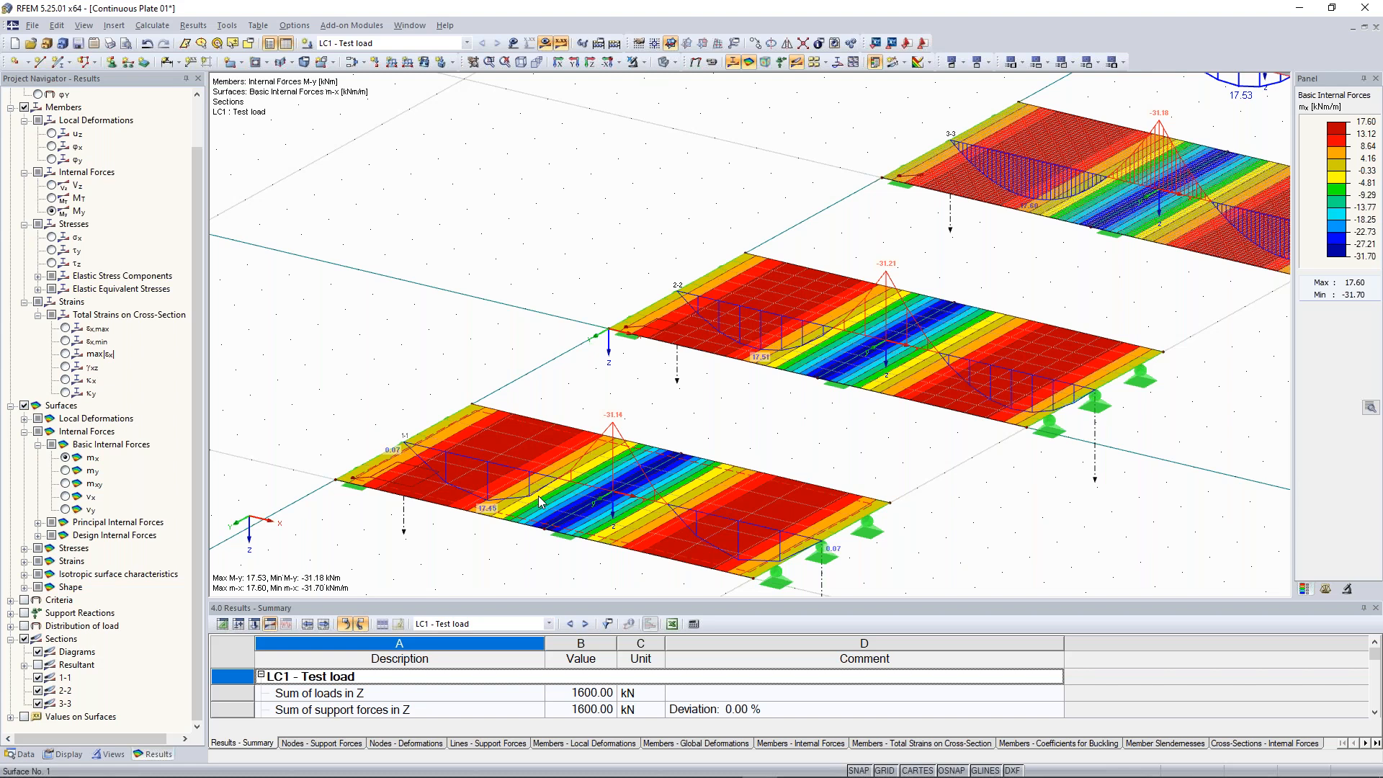
pyautogui.scroll(1, 769, 371)
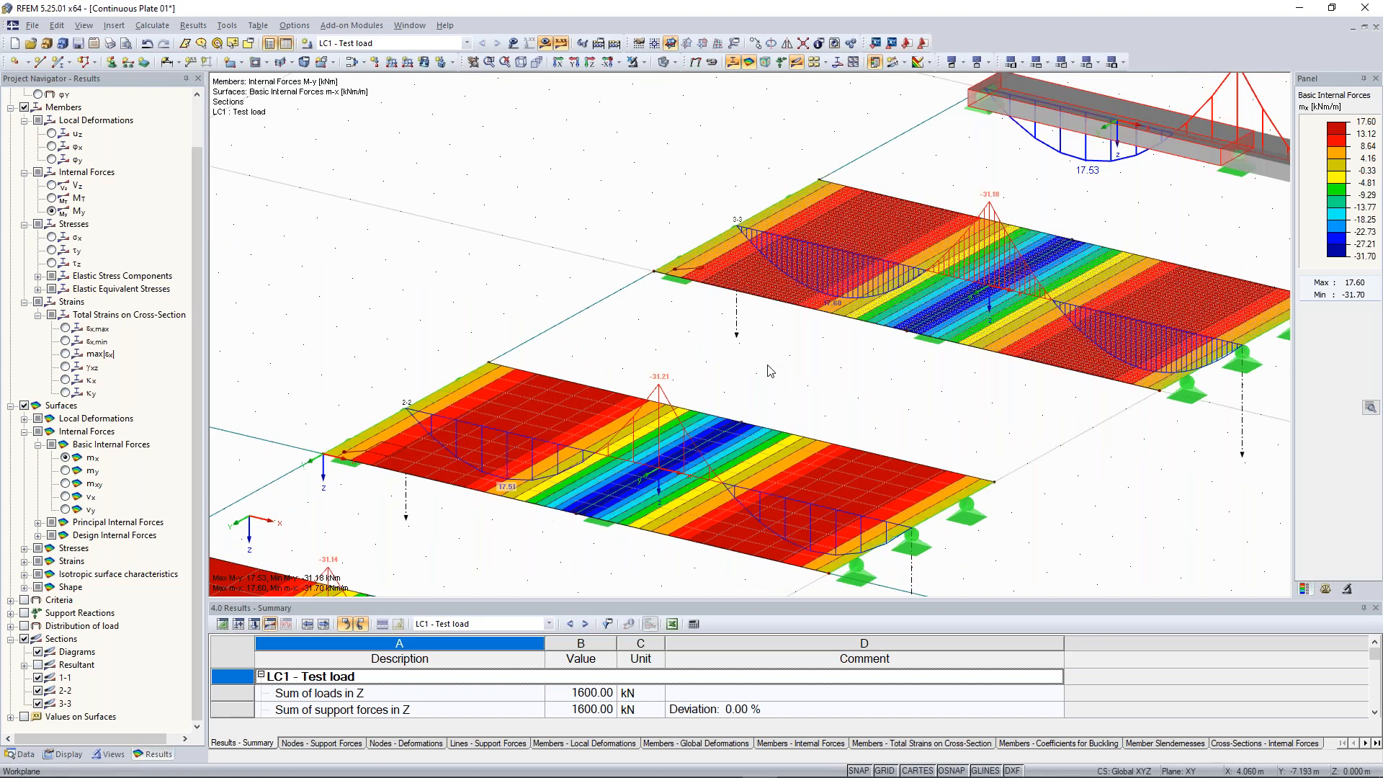
pyautogui.scroll(-1, 600, 354)
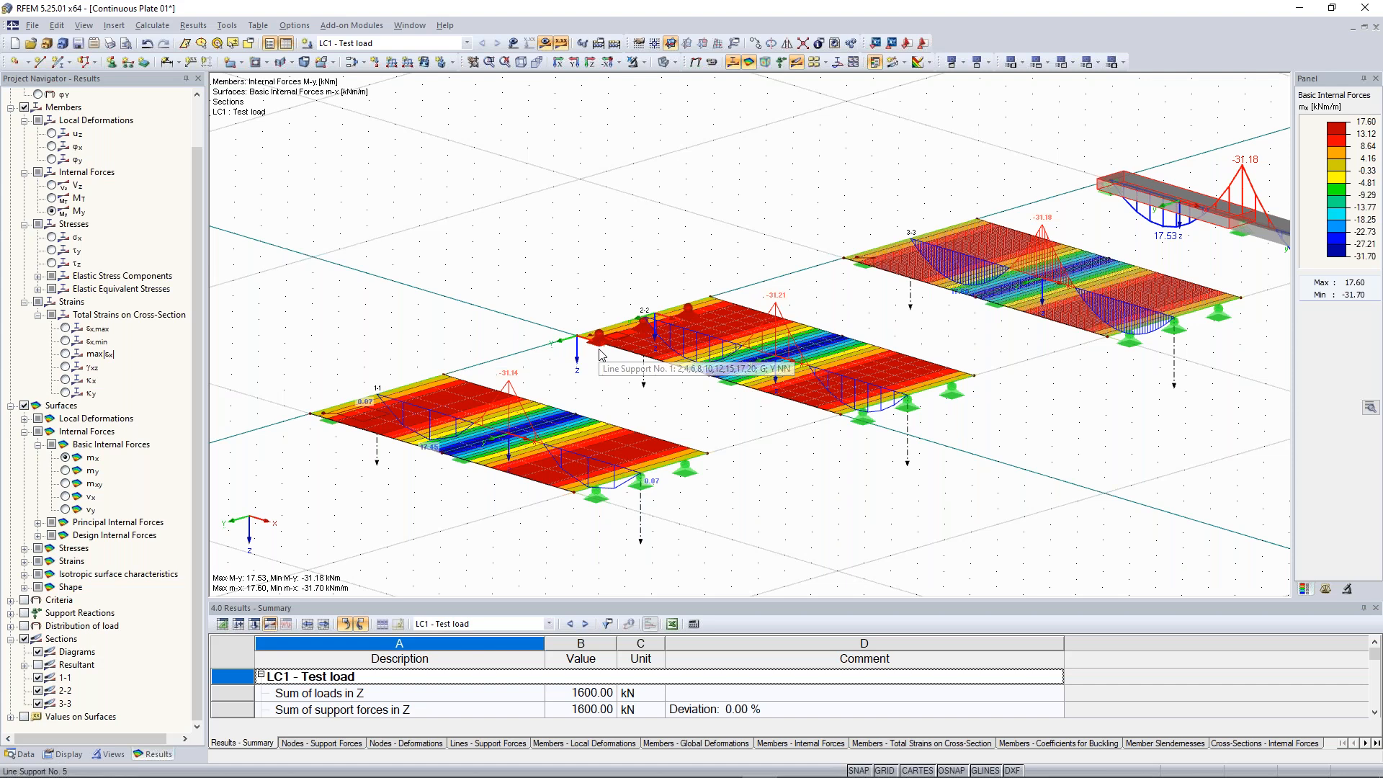
pyautogui.moveTo(840, 148); pyautogui.dragTo(742, 268, button='middle')
pyautogui.scroll(3, 742, 268)
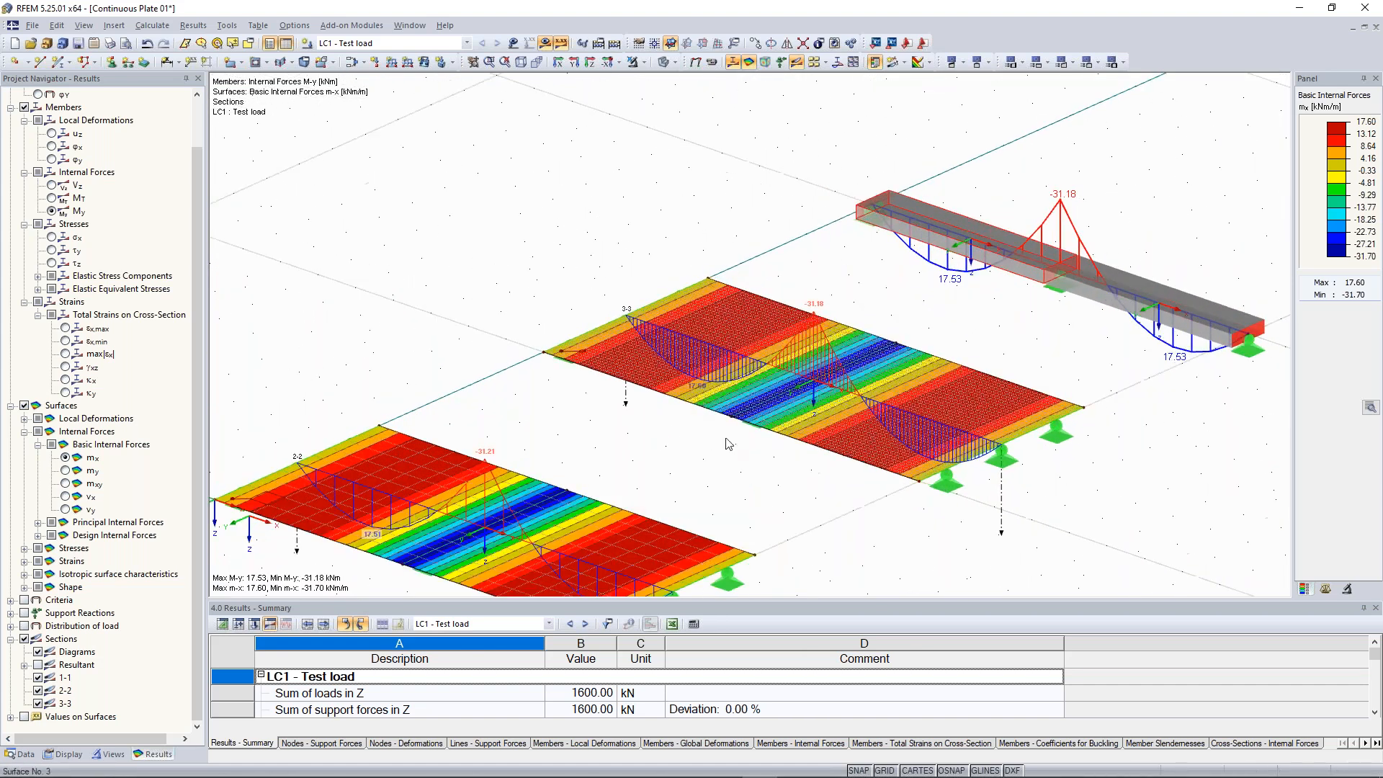
pyautogui.scroll(-2, 726, 444)
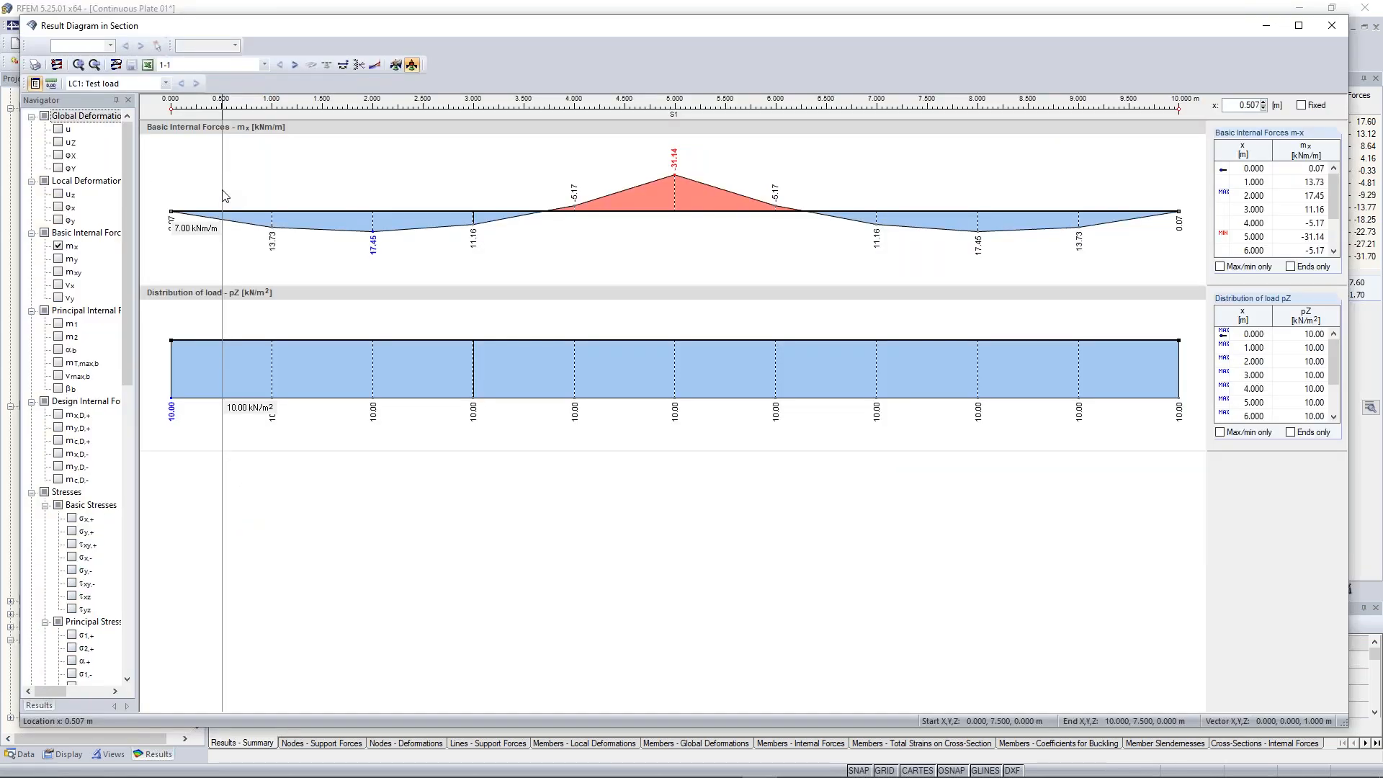
# Show the result diagram in section for section 3-3, then close the diagram window
pyautogui.click(232, 64)
pyautogui.click(205, 97)
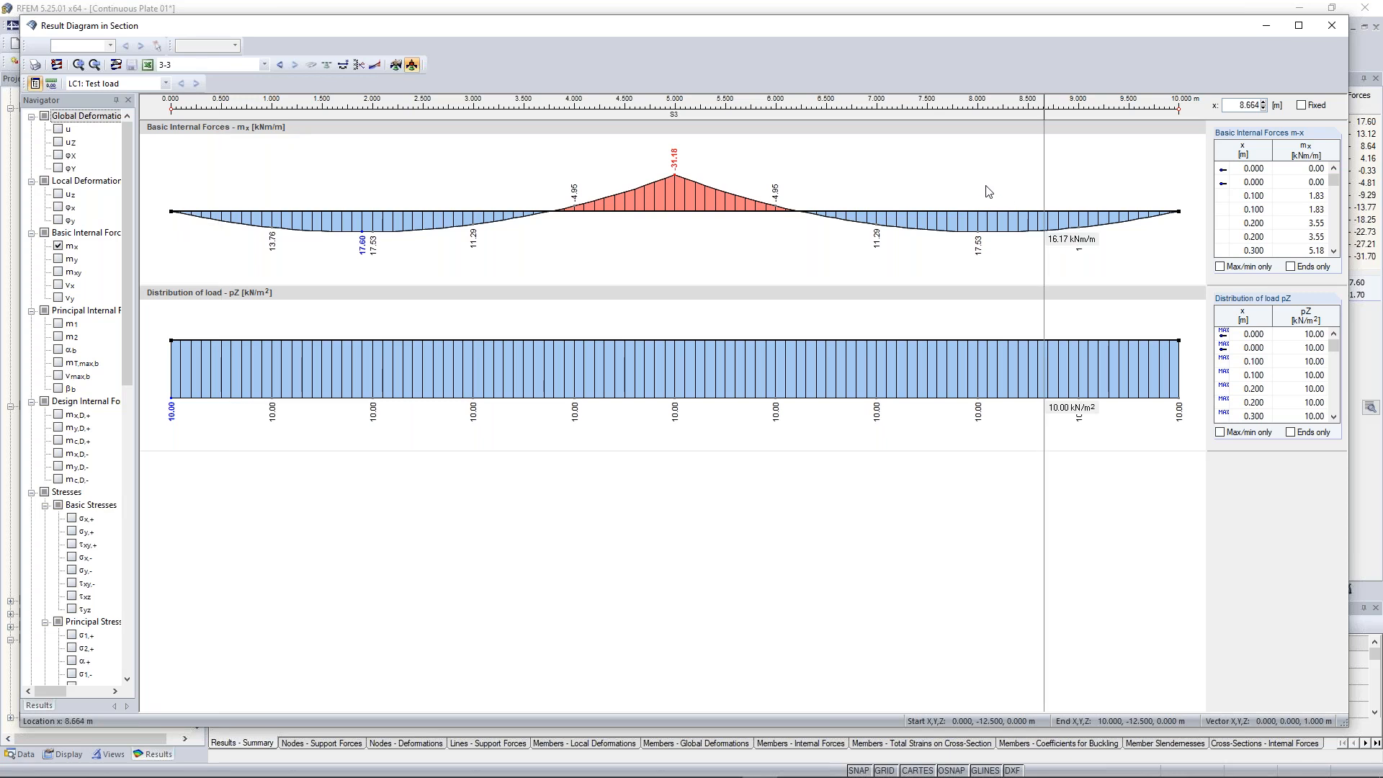
pyautogui.click(1332, 31)
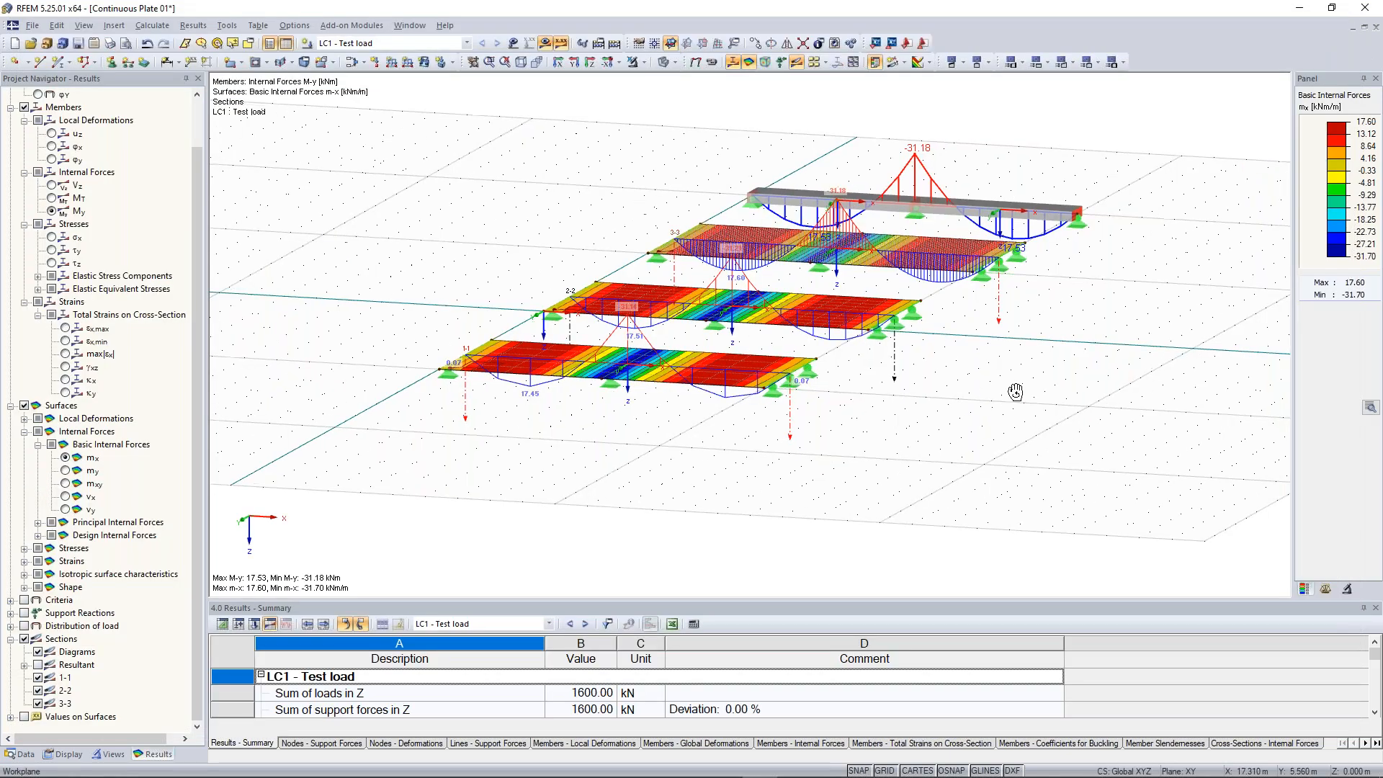
# Review the whole model with its section diagrams and plate moments from a wider viewpoint
pyautogui.keyDown('ctrl'); pyautogui.moveTo(1016, 392); pyautogui.dragTo(945, 417, button='middle'); pyautogui.keyUp('ctrl')
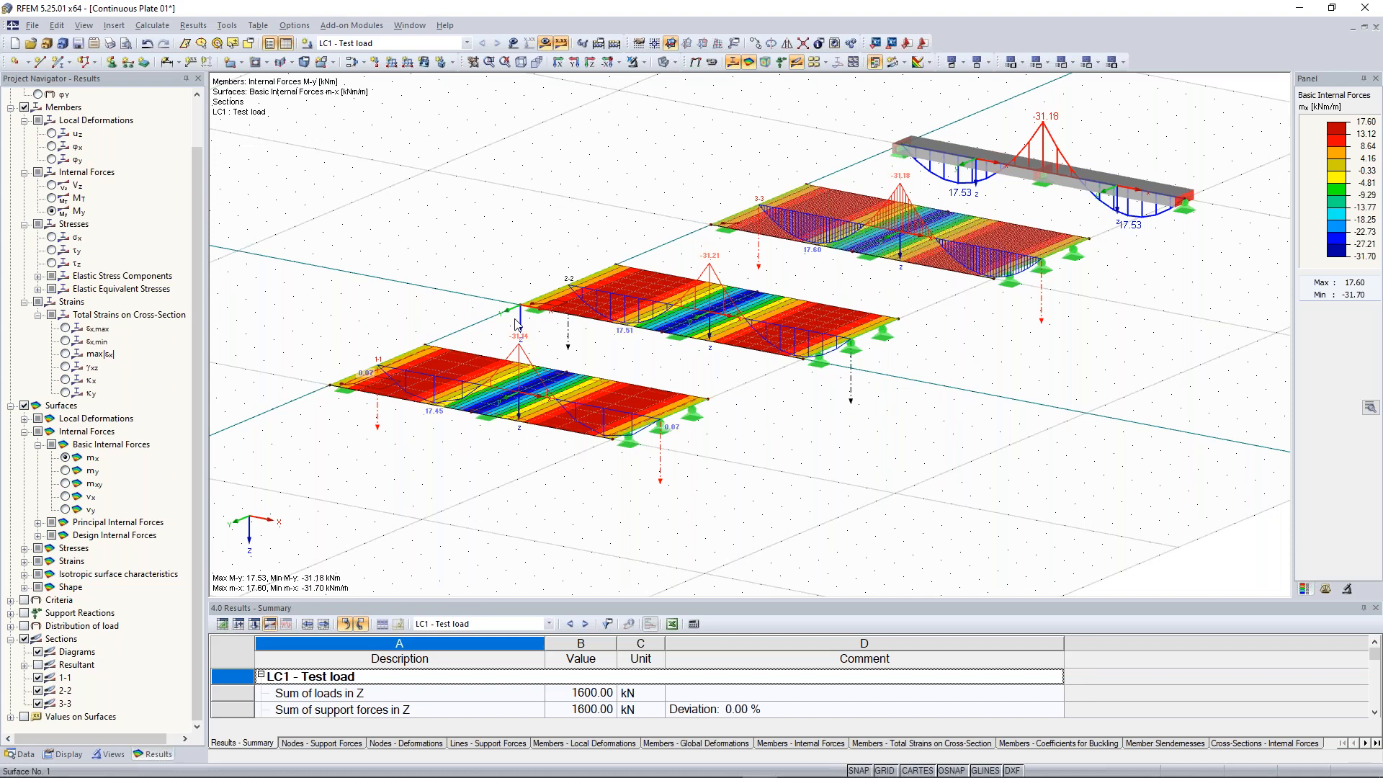
pyautogui.keyDown('ctrl'); pyautogui.moveTo(517, 325); pyautogui.dragTo(796, 325, button='middle'); pyautogui.keyUp('ctrl')
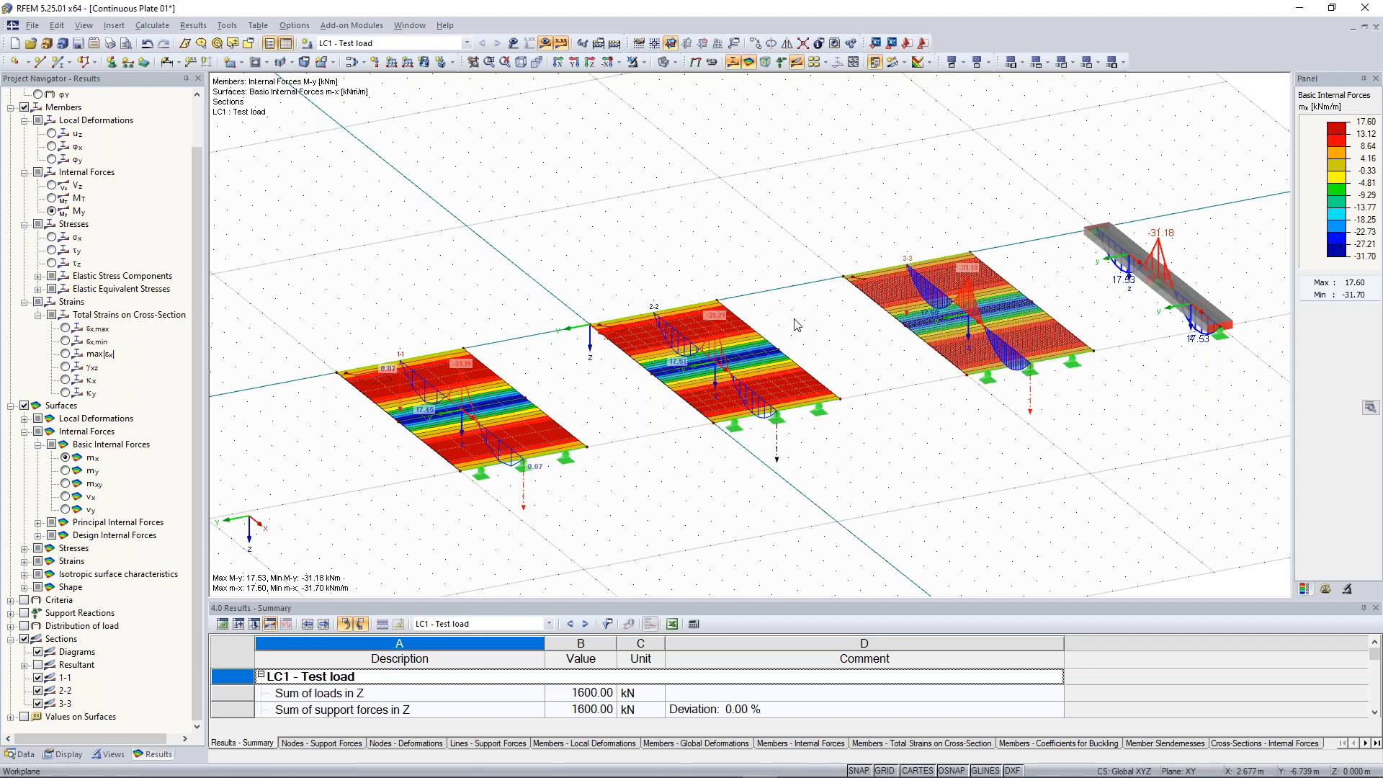
pyautogui.keyDown('ctrl'); pyautogui.moveTo(720, 321); pyautogui.dragTo(722, 322, button='middle'); pyautogui.keyUp('ctrl')
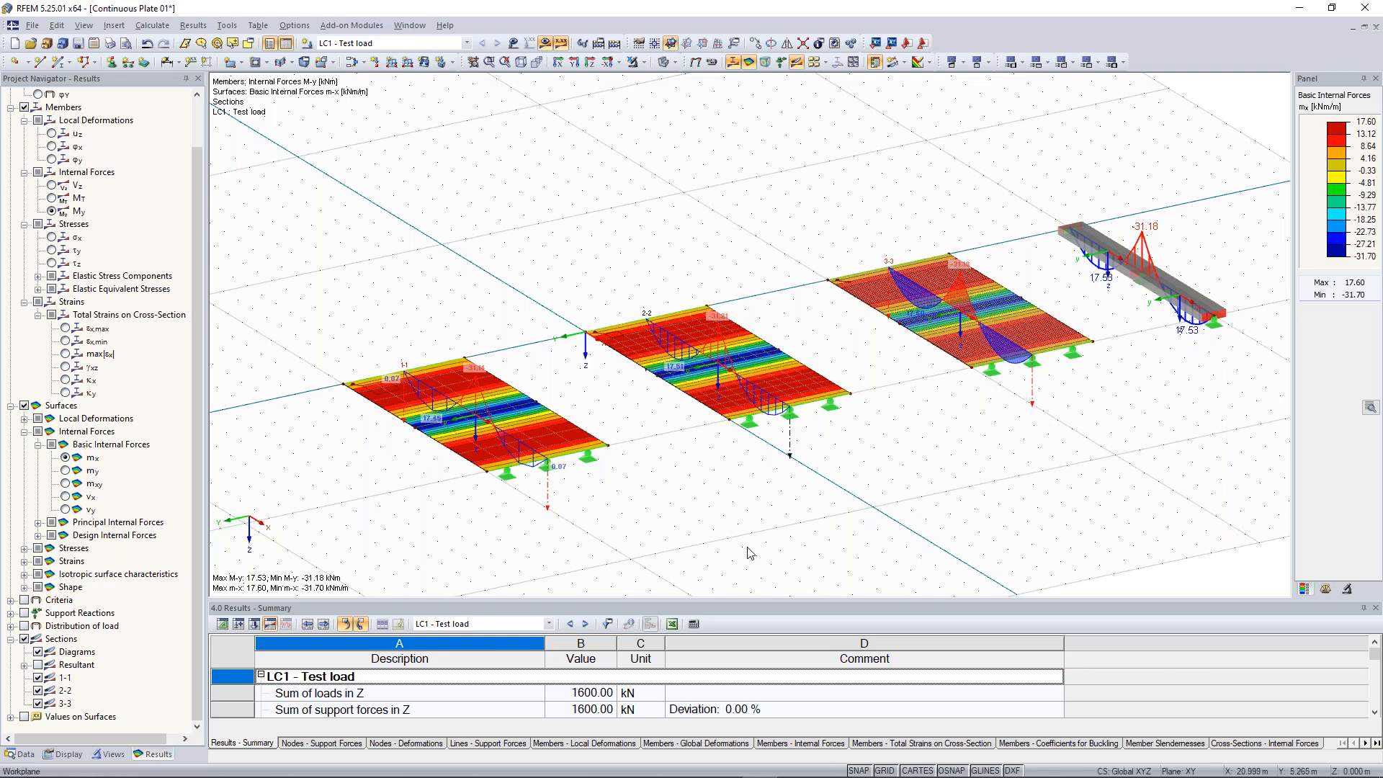
pyautogui.keyDown('ctrl'); pyautogui.moveTo(666, 503); pyautogui.dragTo(929, 519, button='middle'); pyautogui.keyUp('ctrl')
pyautogui.moveTo(840, 494); pyautogui.dragTo(878, 436, button='middle')
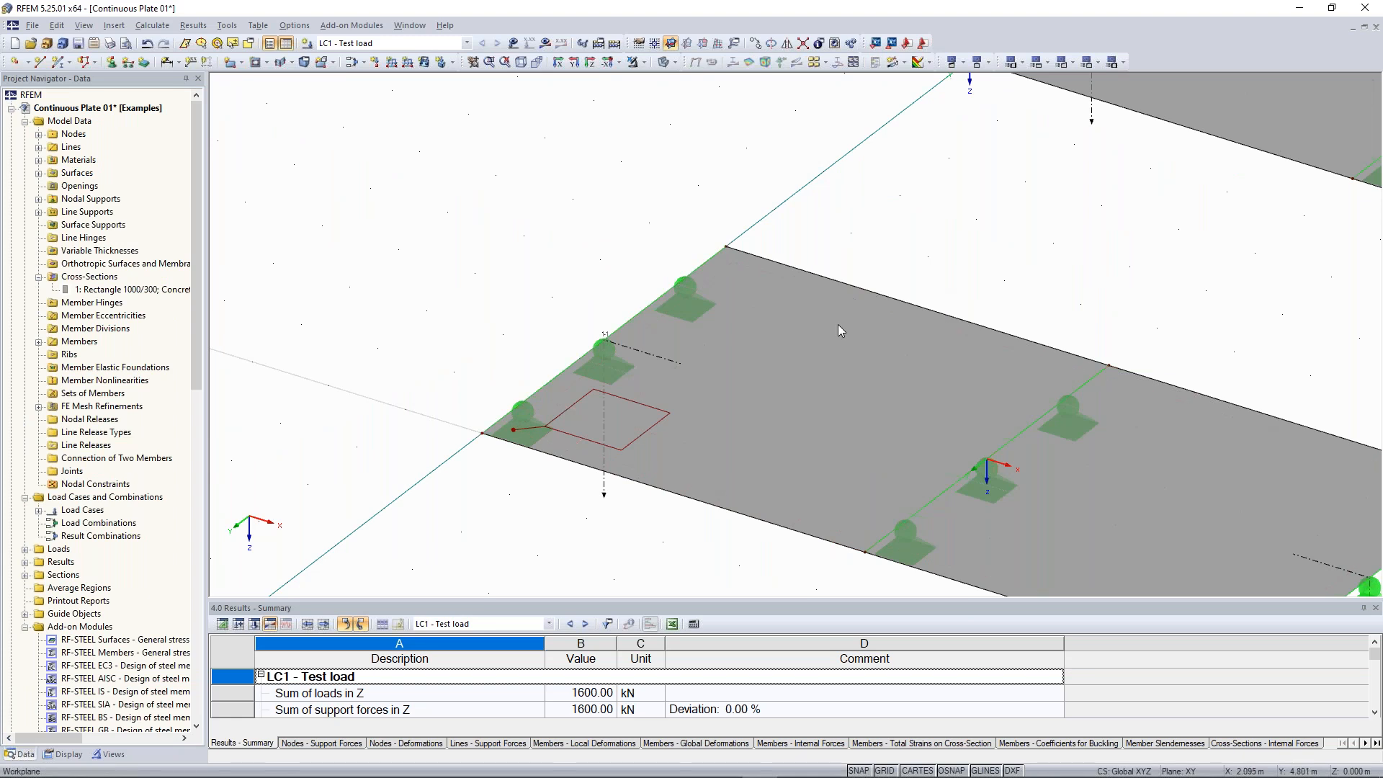
# Inspect the plates, line supports and beam member of the model without the result display
pyautogui.scroll(-2, 837, 324)
pyautogui.keyDown('ctrl'); pyautogui.moveTo(837, 324); pyautogui.dragTo(509, 196, button='middle'); pyautogui.keyUp('ctrl')
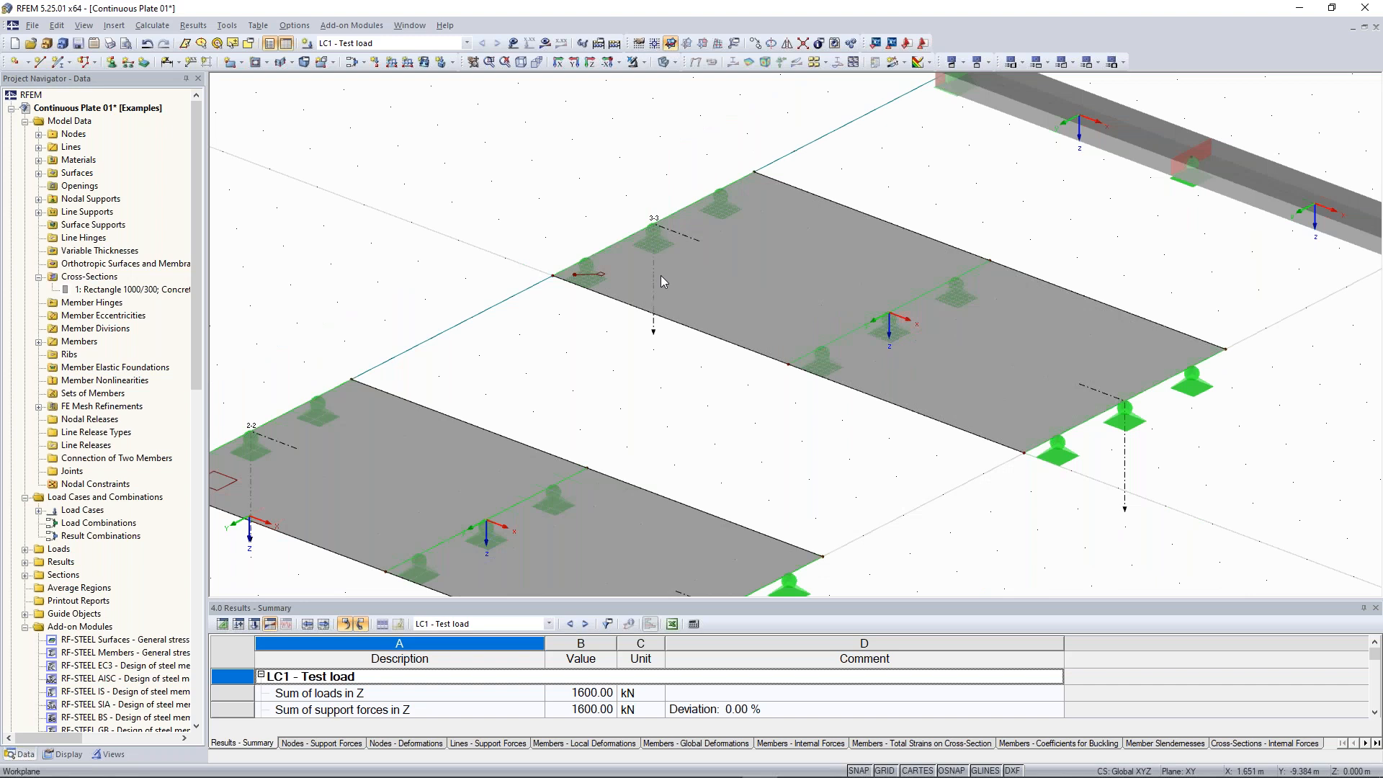
pyautogui.scroll(5, 819, 300)
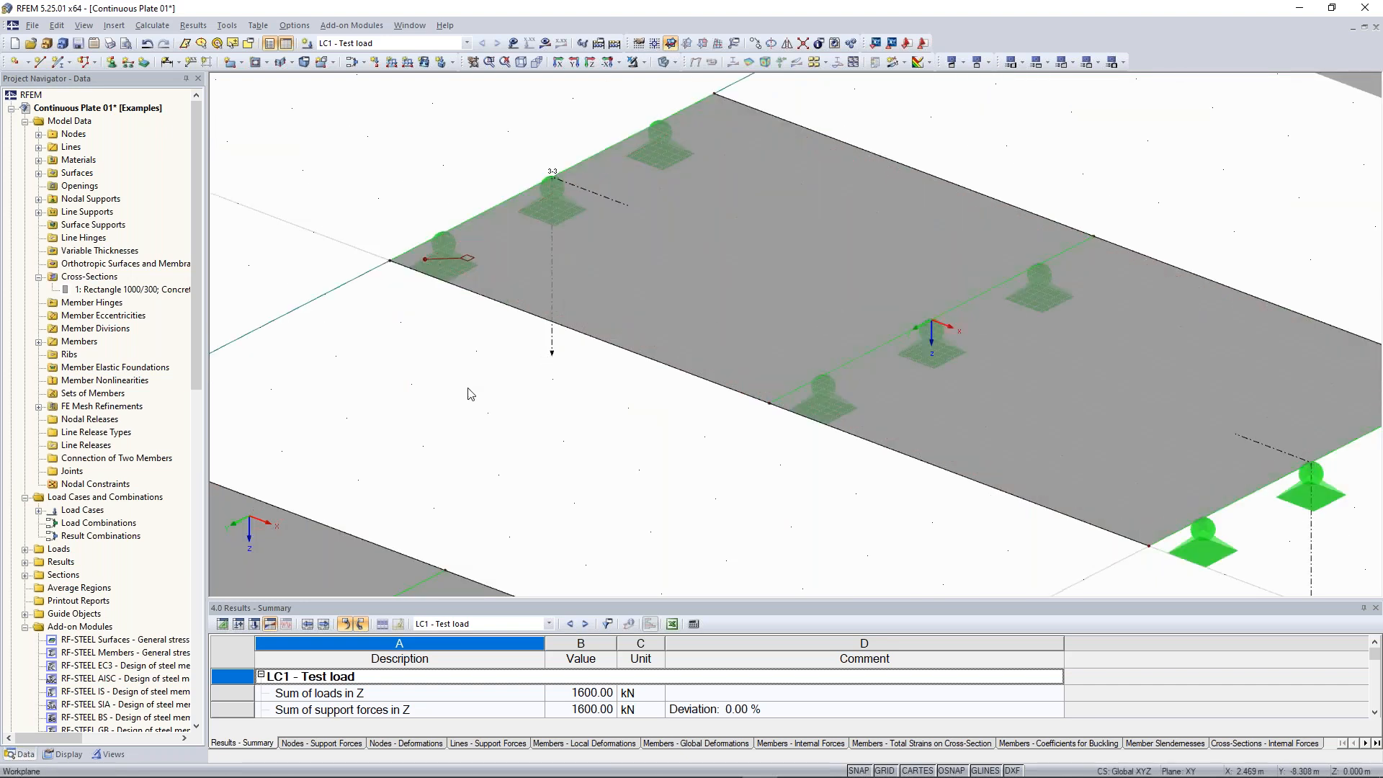
pyautogui.scroll(-3, 469, 394)
pyautogui.scroll(2, 546, 313)
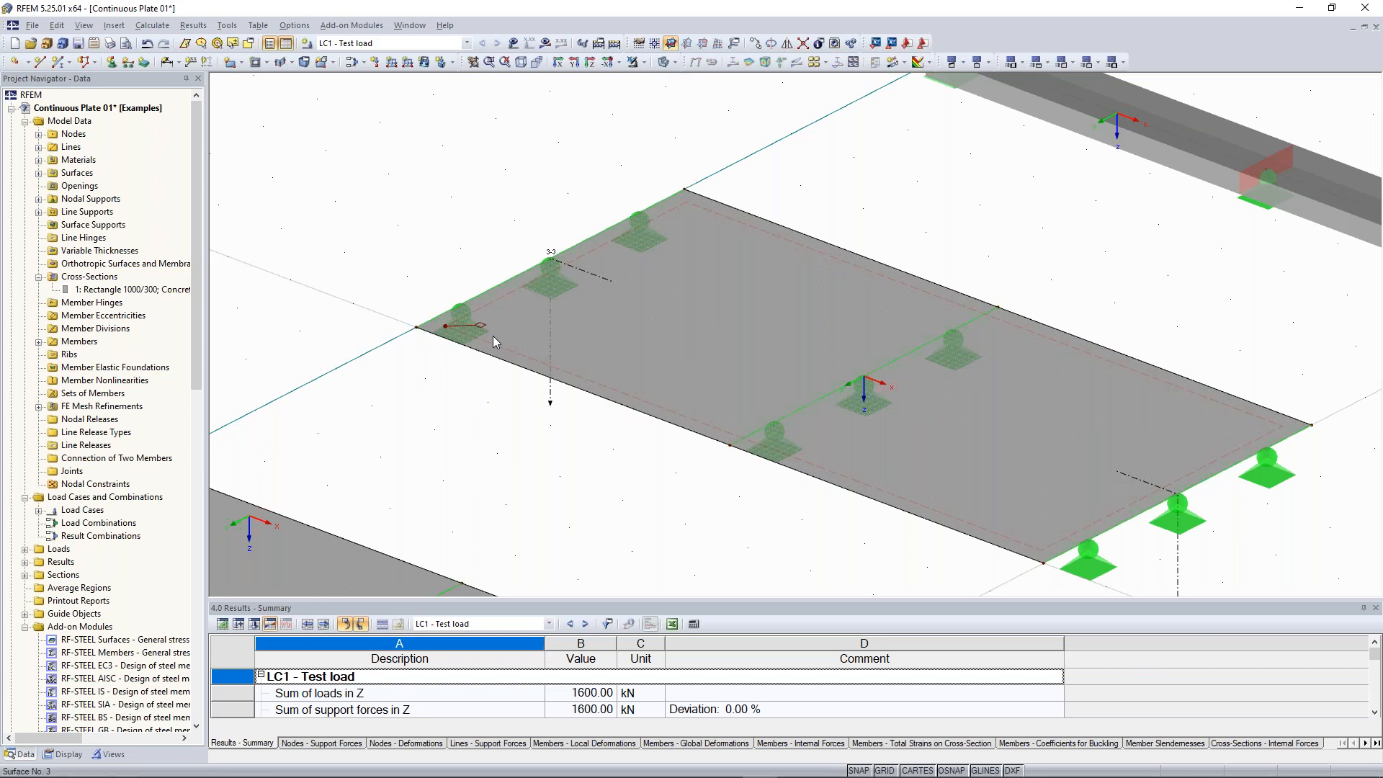
pyautogui.press('F8')
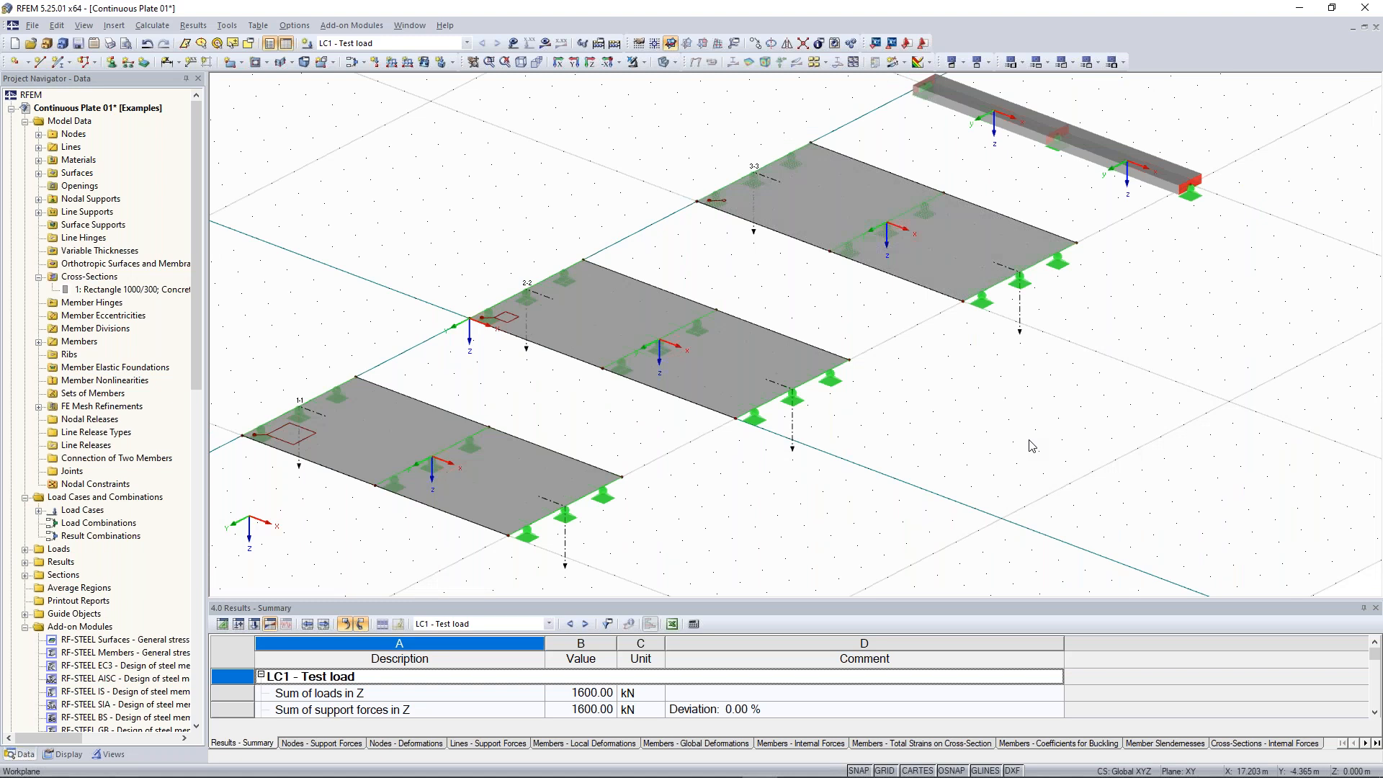
pyautogui.keyDown('ctrl'); pyautogui.moveTo(1032, 445); pyautogui.dragTo(919, 438, button='middle'); pyautogui.keyUp('ctrl')
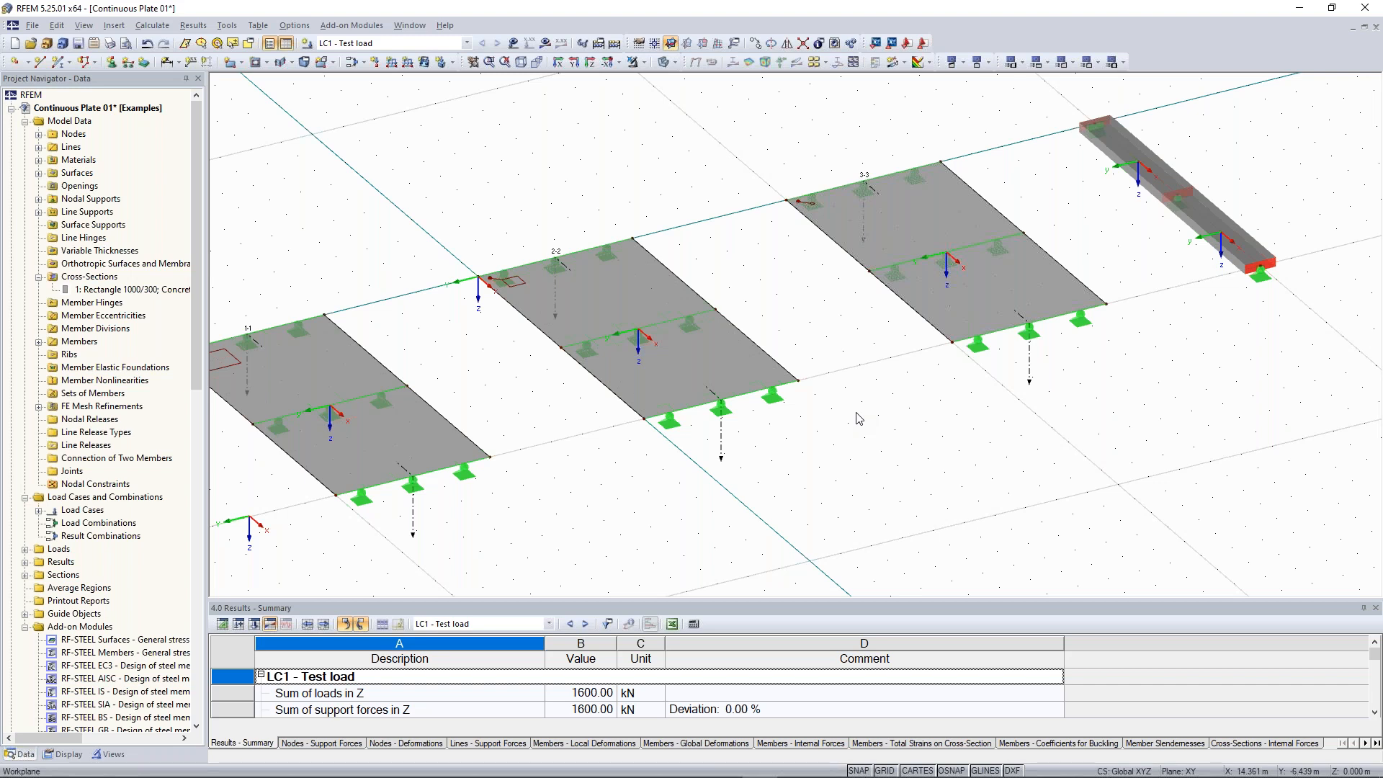
pyautogui.hotkey('alt', 'Tab')
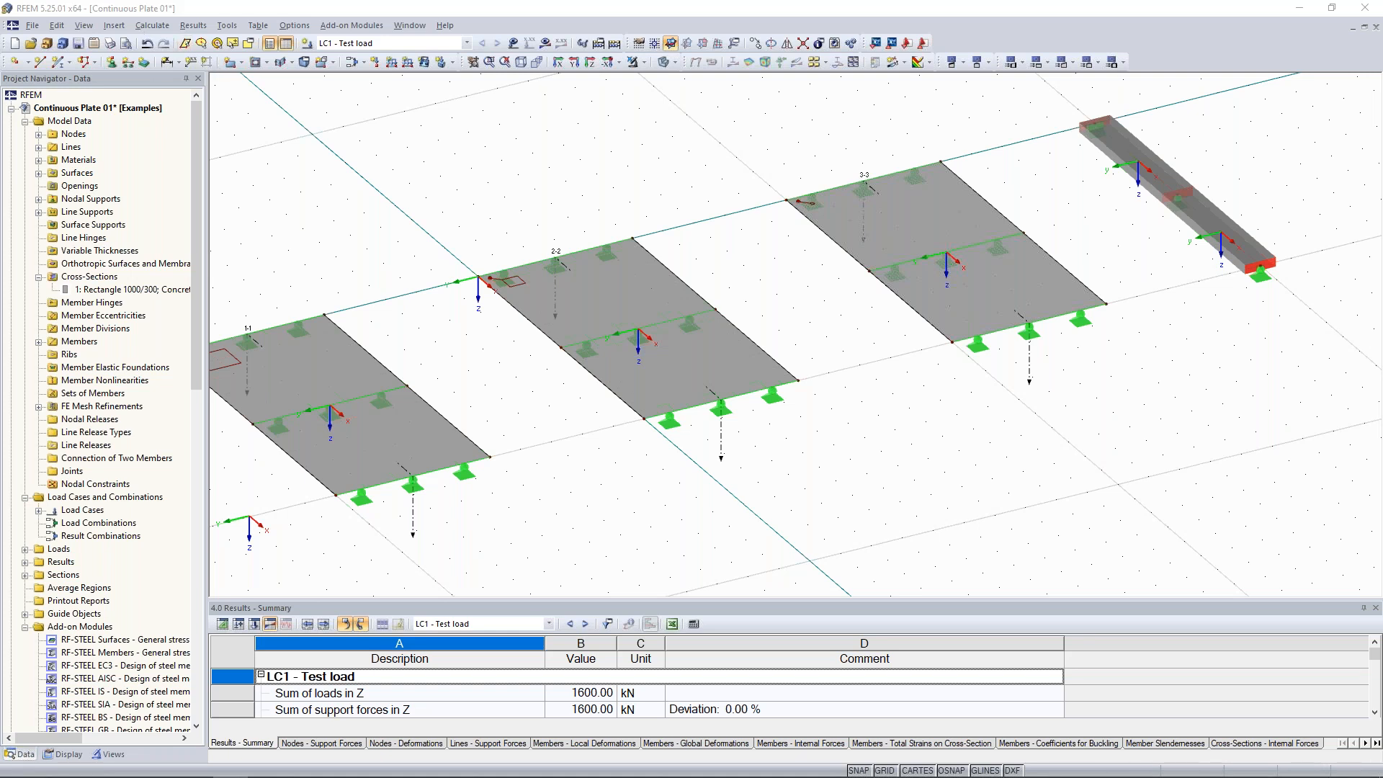
pyautogui.keyDown('ctrl'); pyautogui.moveTo(868, 318); pyautogui.dragTo(1055, 218, button='middle'); pyautogui.keyUp('ctrl')
pyautogui.moveTo(964, 256); pyautogui.dragTo(876, 292, button='middle')
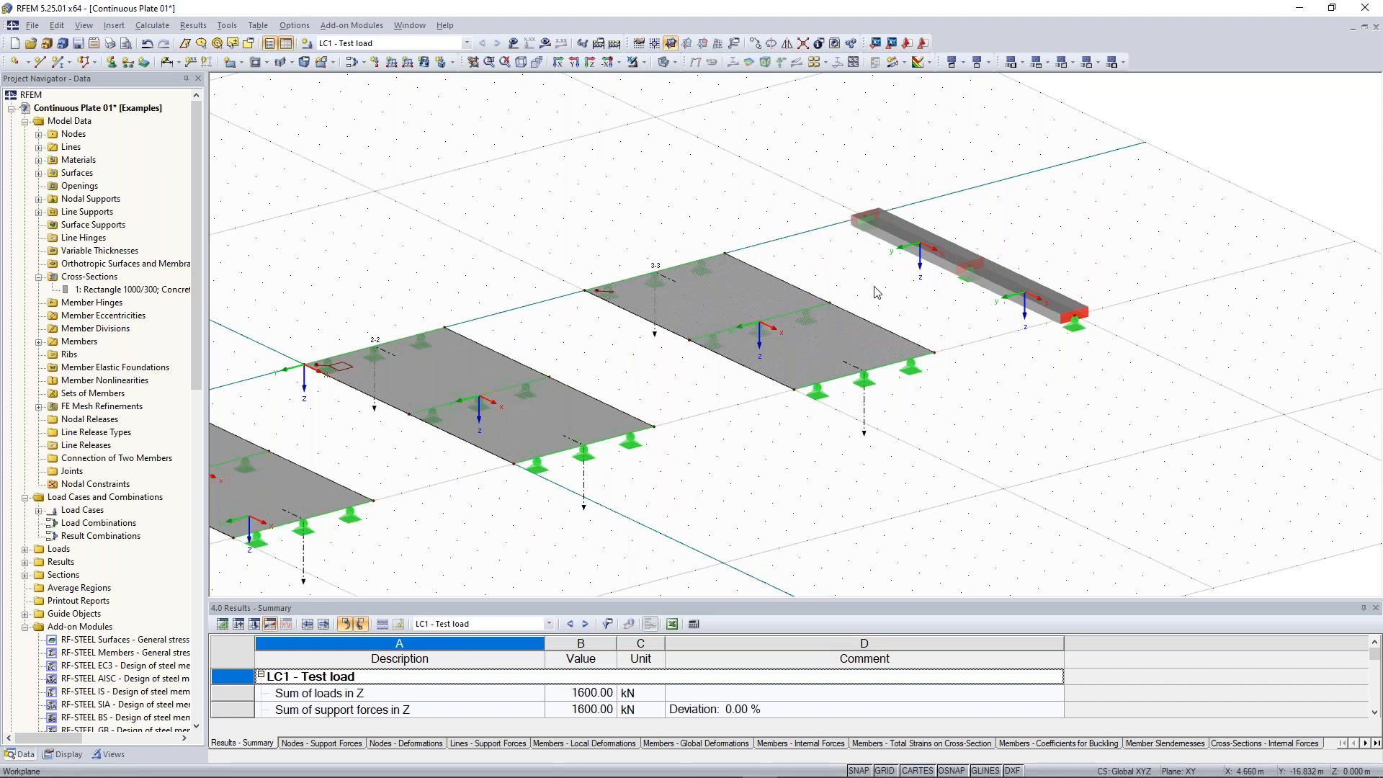
pyautogui.scroll(2, 1155, 250)
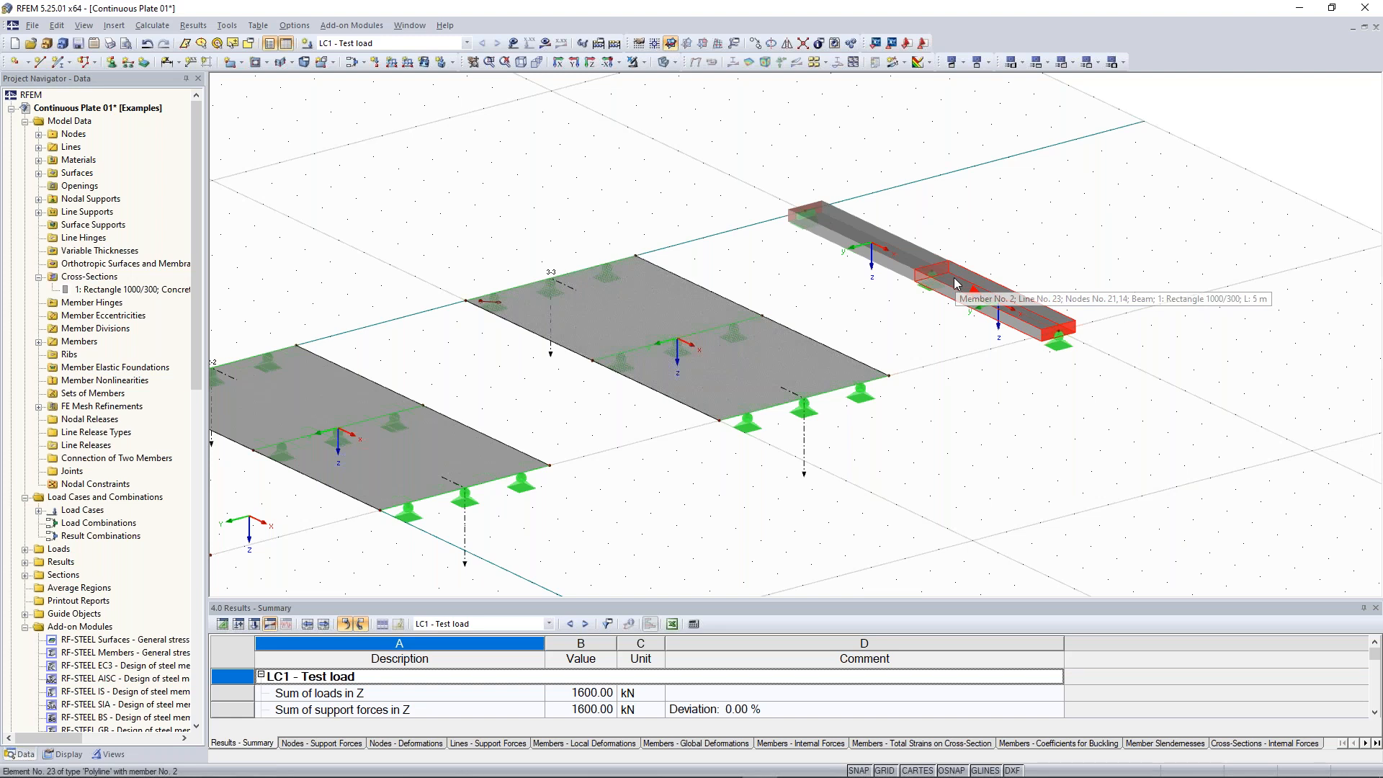
pyautogui.moveTo(956, 283); pyautogui.dragTo(903, 321, button='middle')
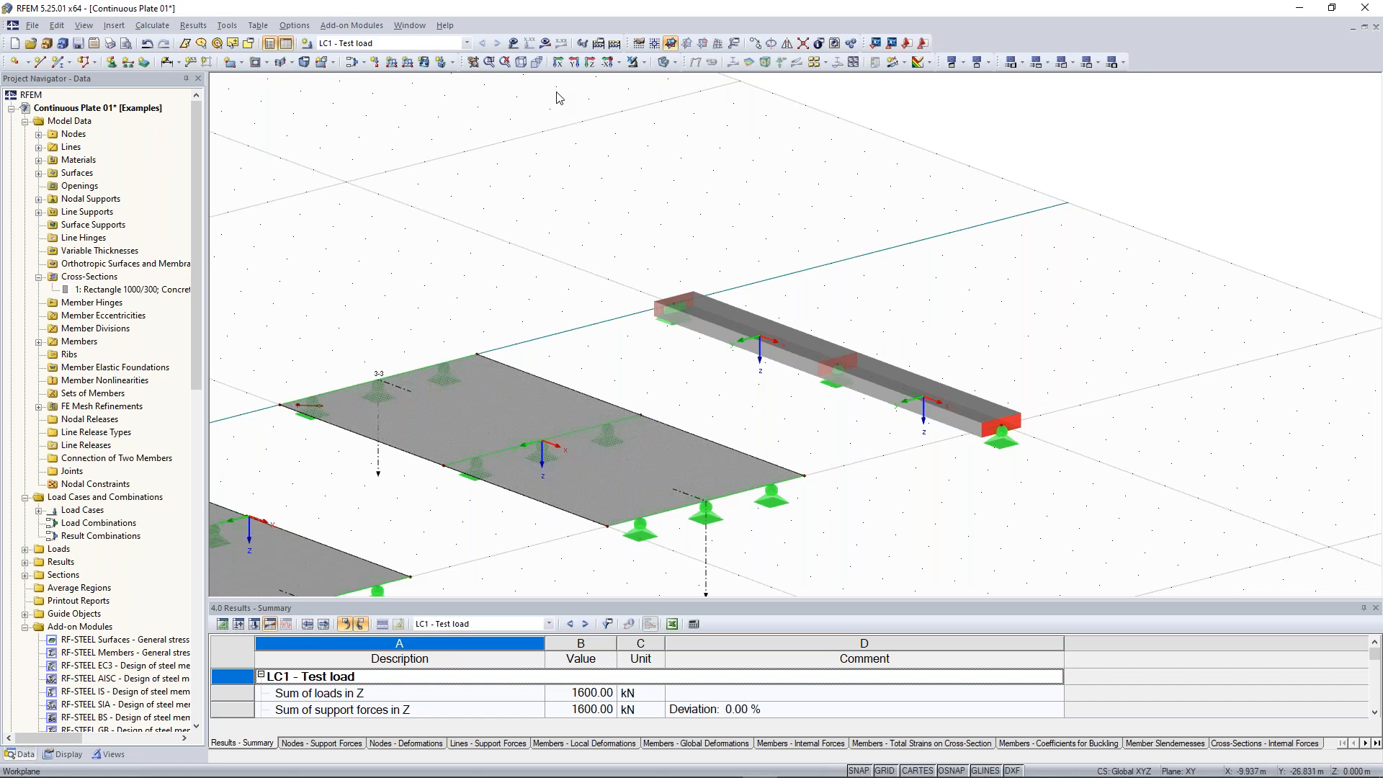
pyautogui.scroll(3, 768, 298)
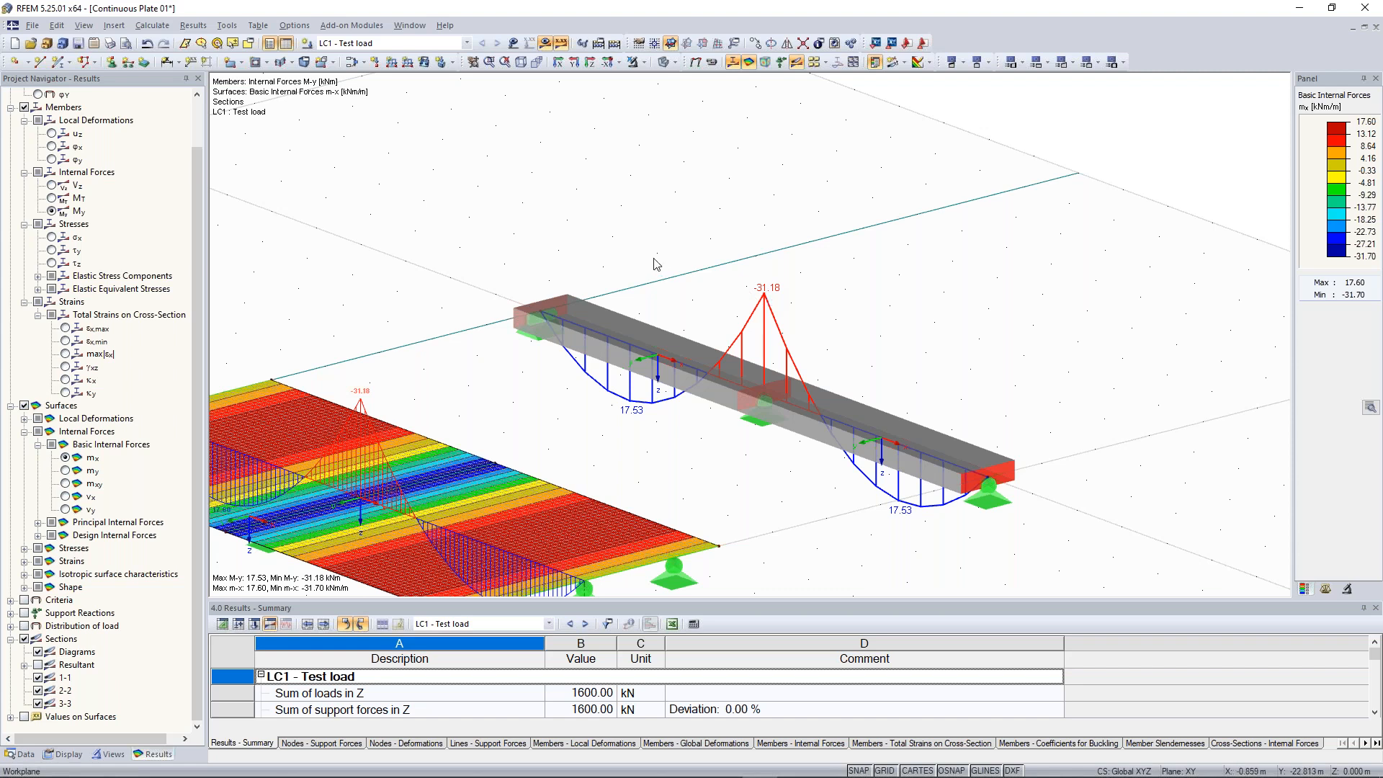
# Open the calculation parameters and review the global calculation parameters, including plate bending theory, then close the dialog
pyautogui.click(167, 28)
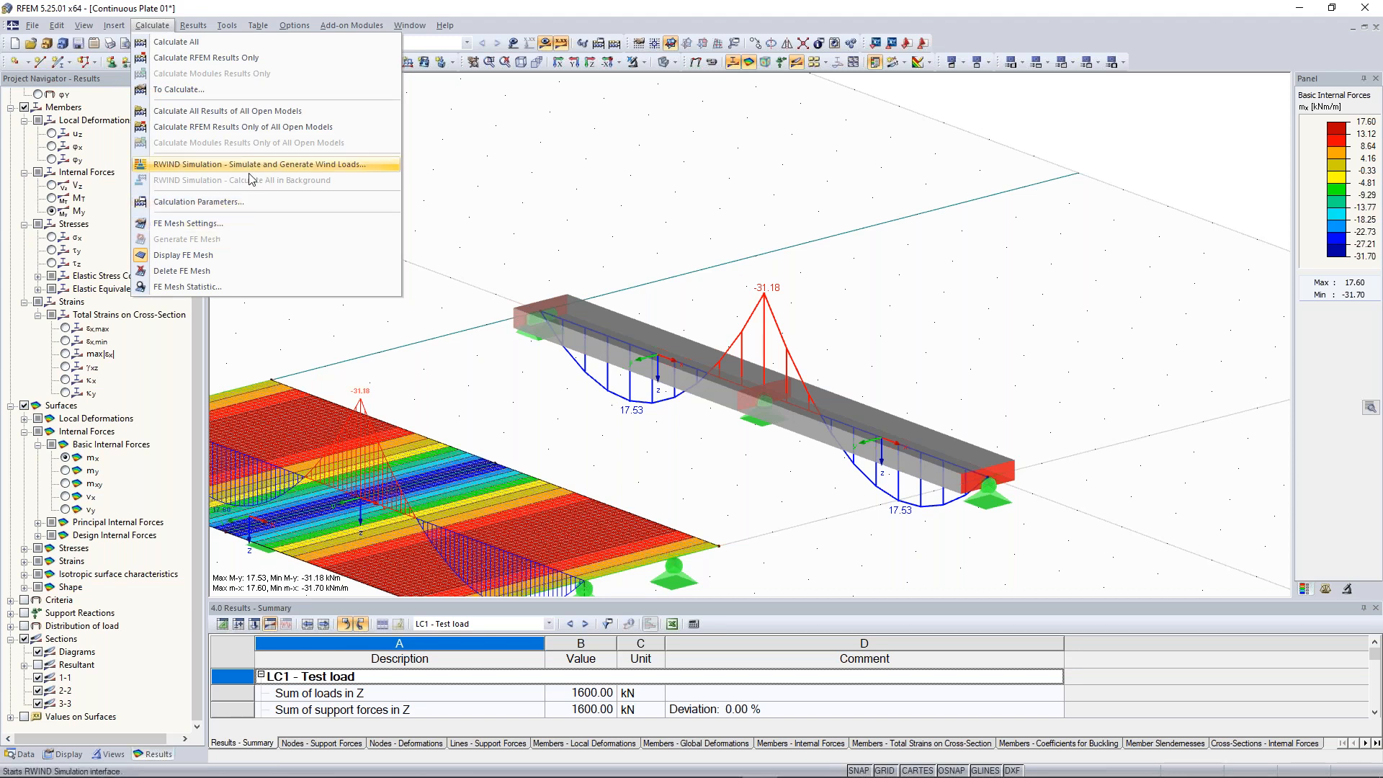
pyautogui.press('Escape')
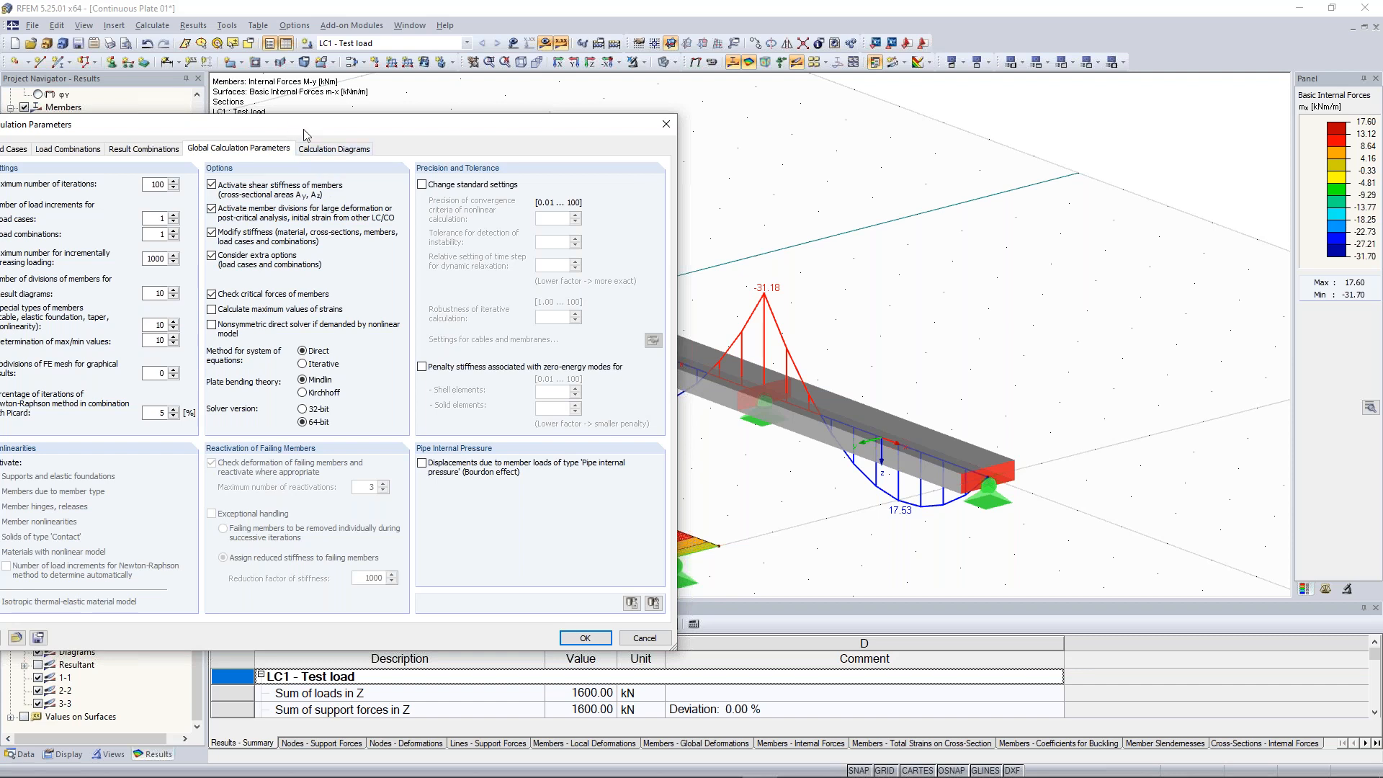
pyautogui.moveTo(303, 129); pyautogui.dragTo(475, 175)
pyautogui.moveTo(610, 141); pyautogui.dragTo(416, 118)
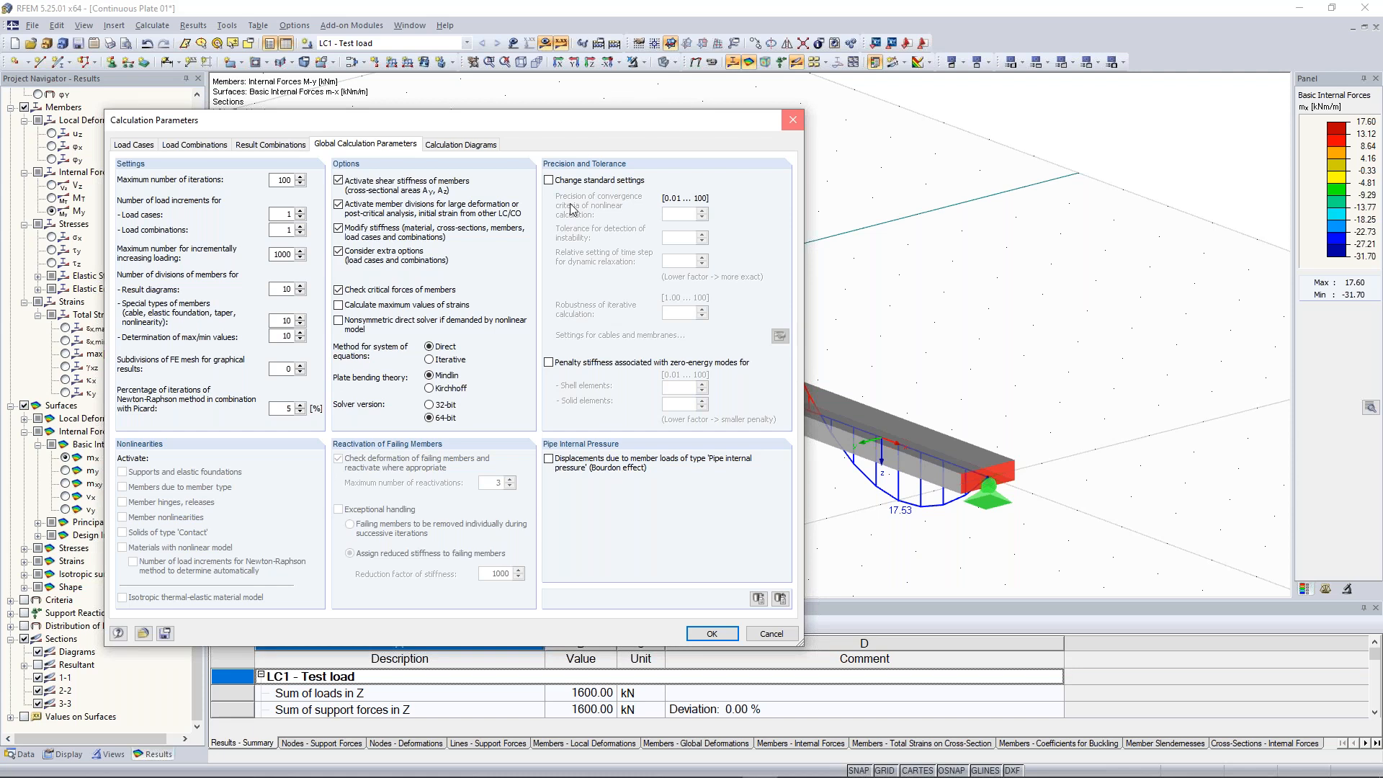
pyautogui.click(792, 121)
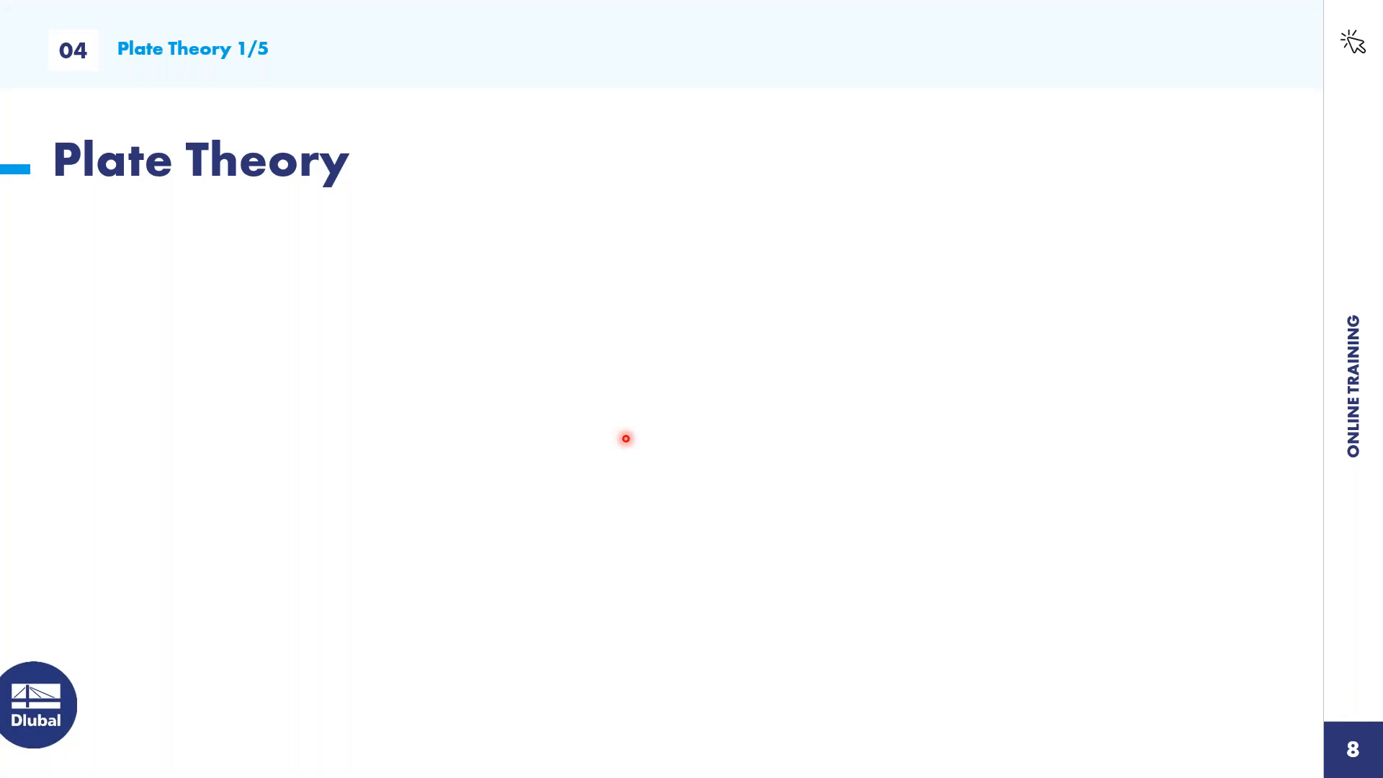
pyautogui.click(626, 439)
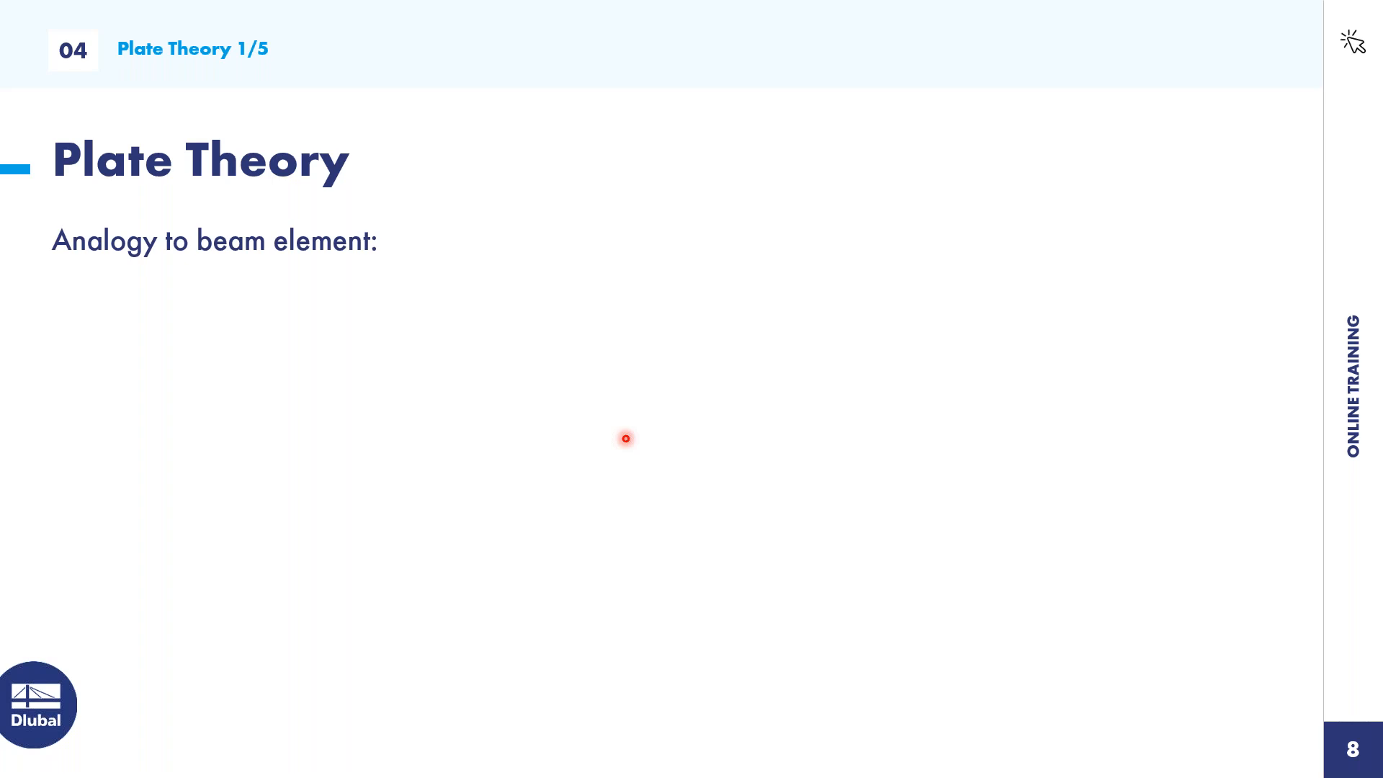
pyautogui.click(626, 439)
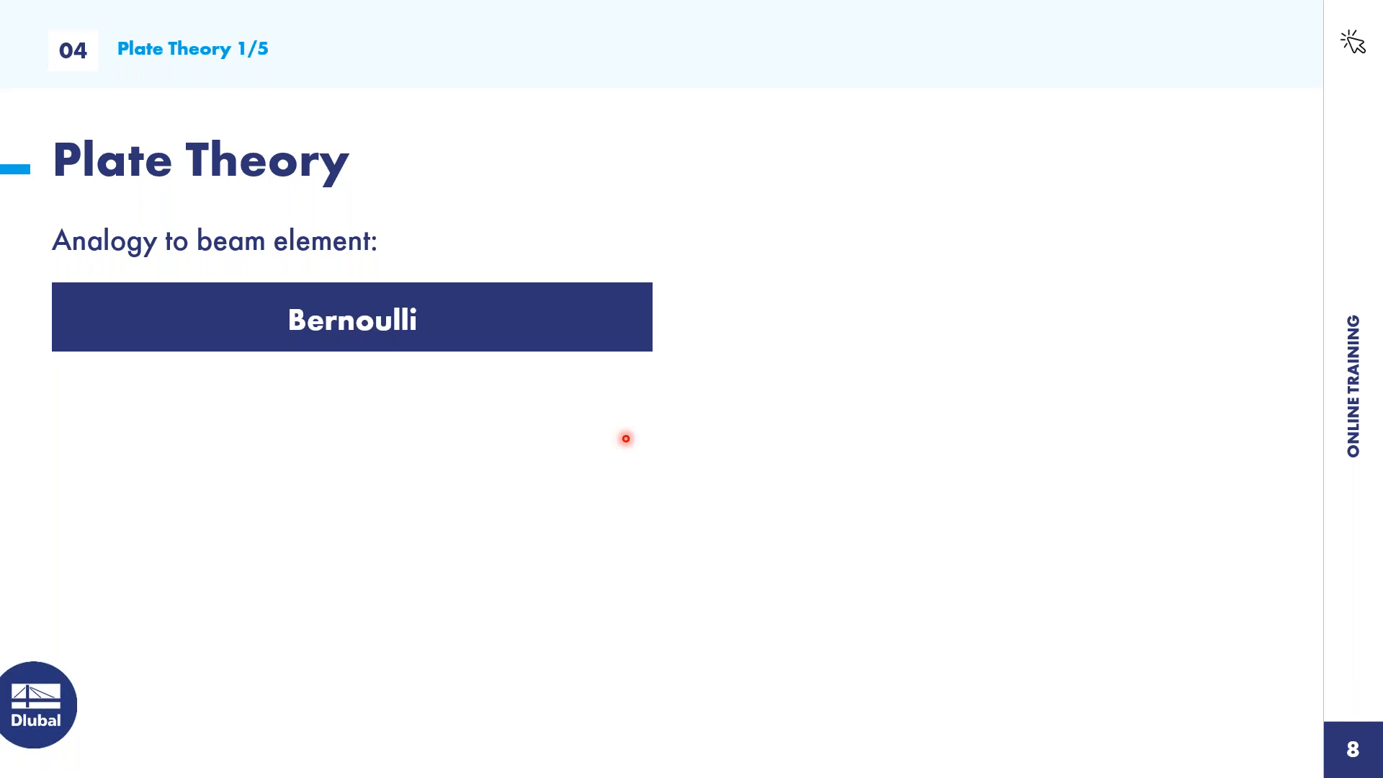
pyautogui.click(626, 439)
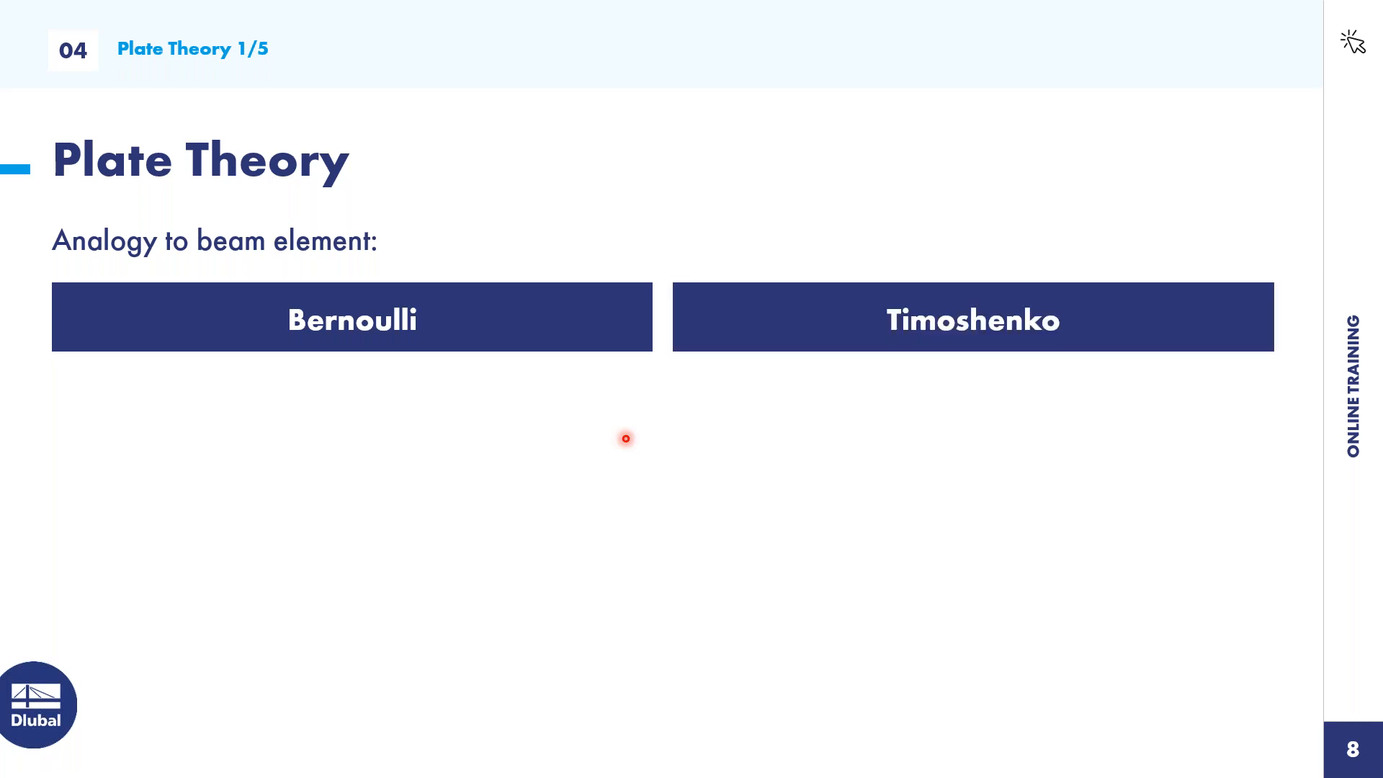
pyautogui.click(625, 438)
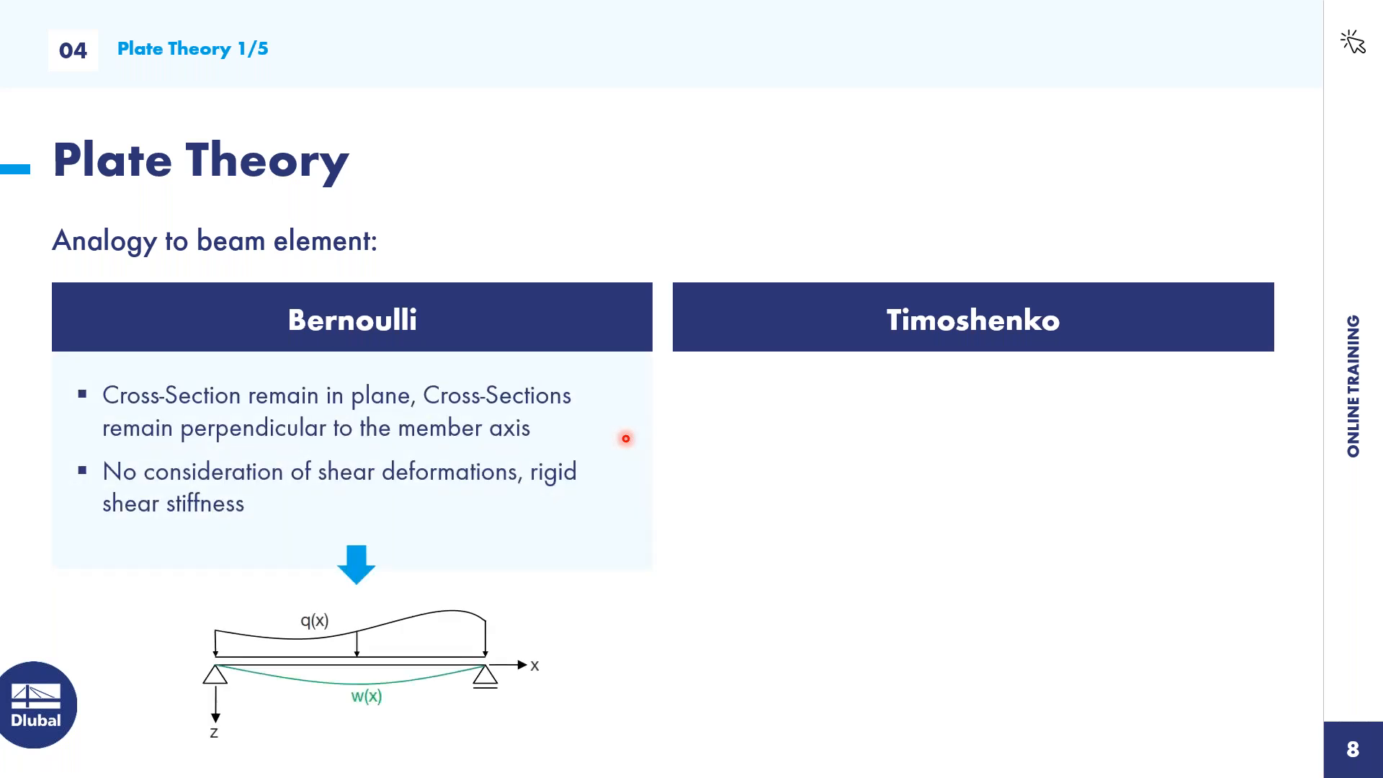
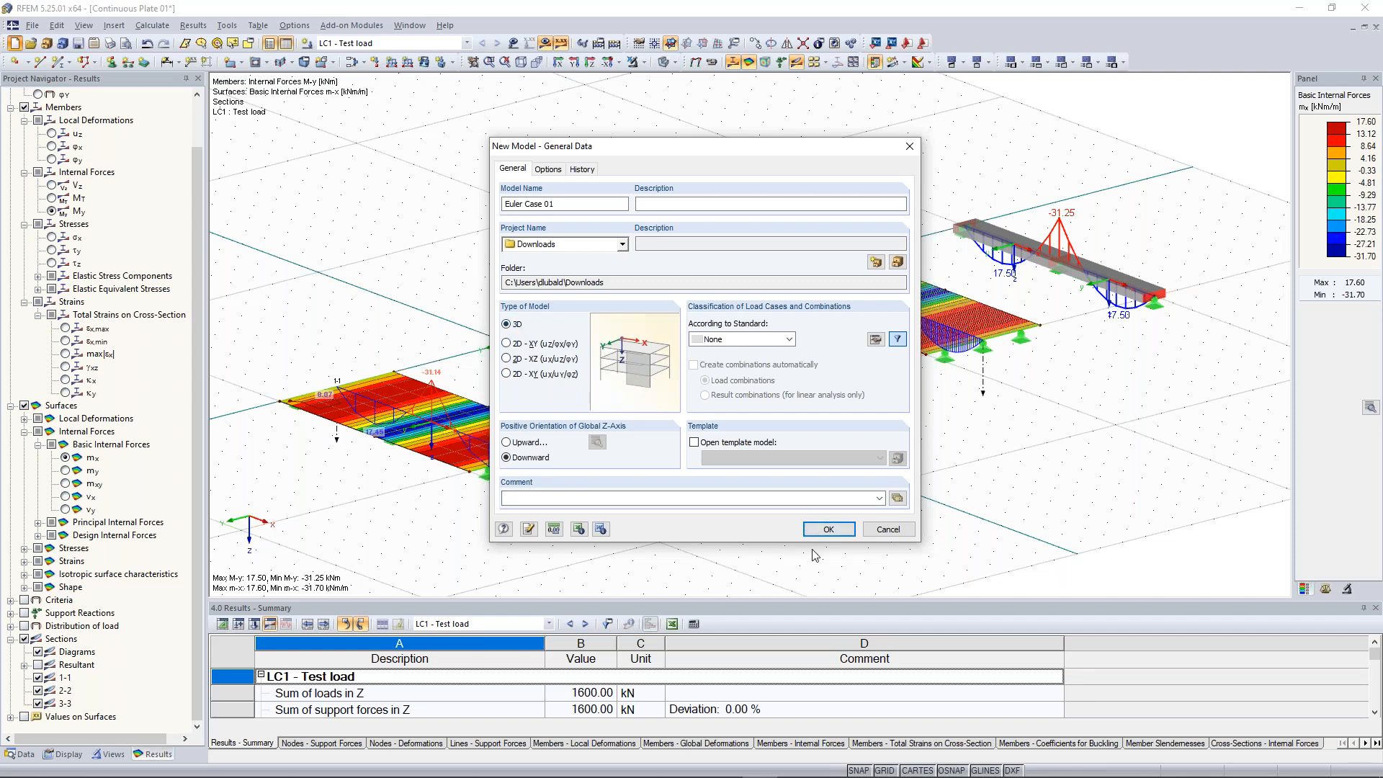
# Create the new 3D model Euler Case 01 in the Downloads project
pyautogui.click(838, 531)
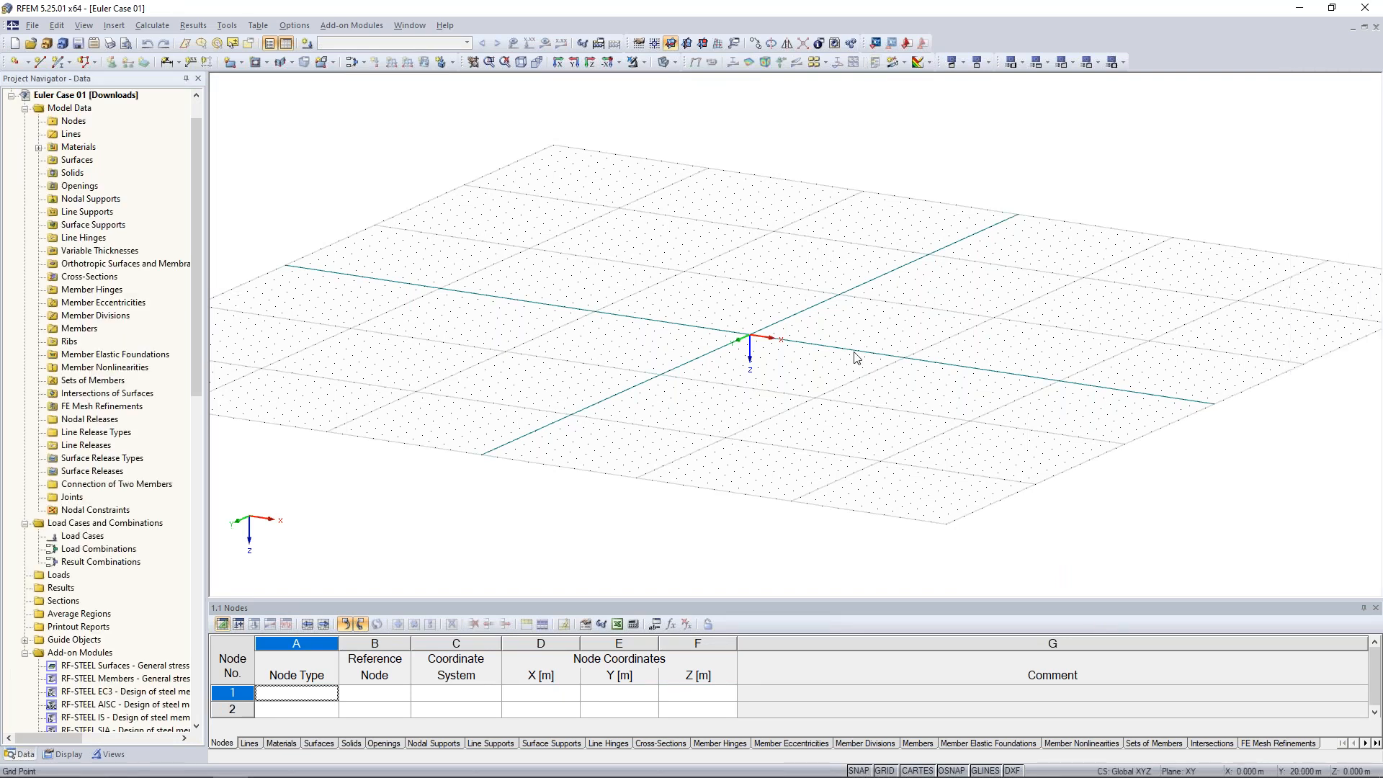
pyautogui.scroll(1, 884, 326)
pyautogui.scroll(3, 803, 271)
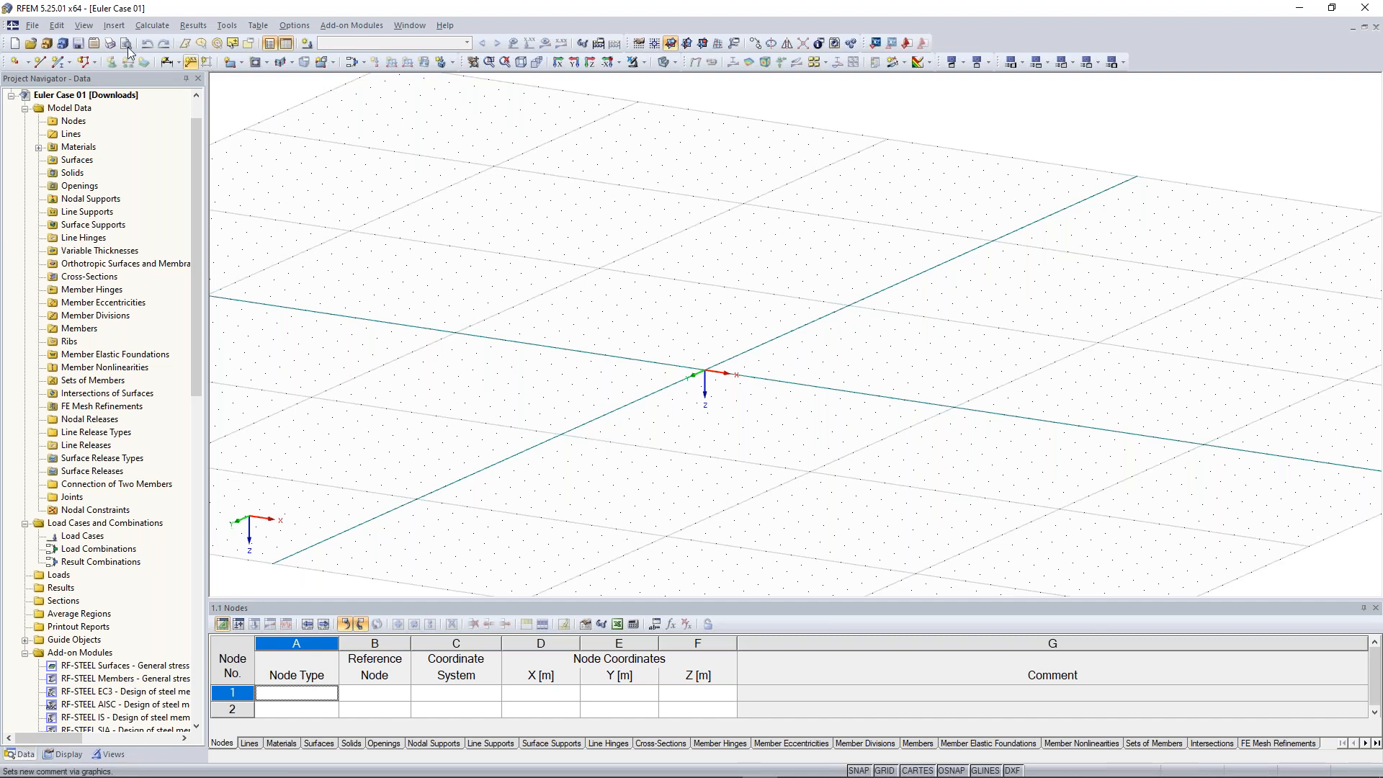
# Start a new single member and create its cross-section from the rolled I-section library as HEB 300
pyautogui.click(59, 64)
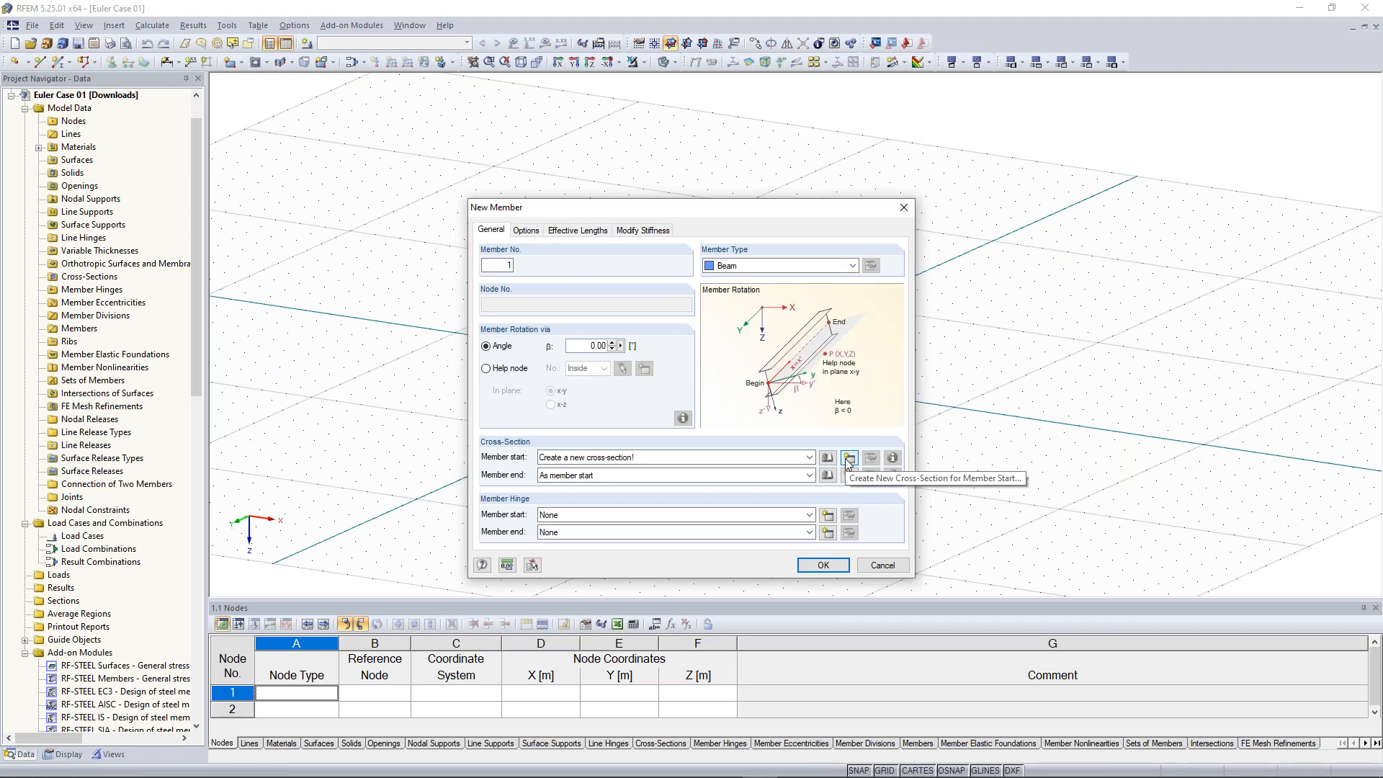
pyautogui.click(848, 458)
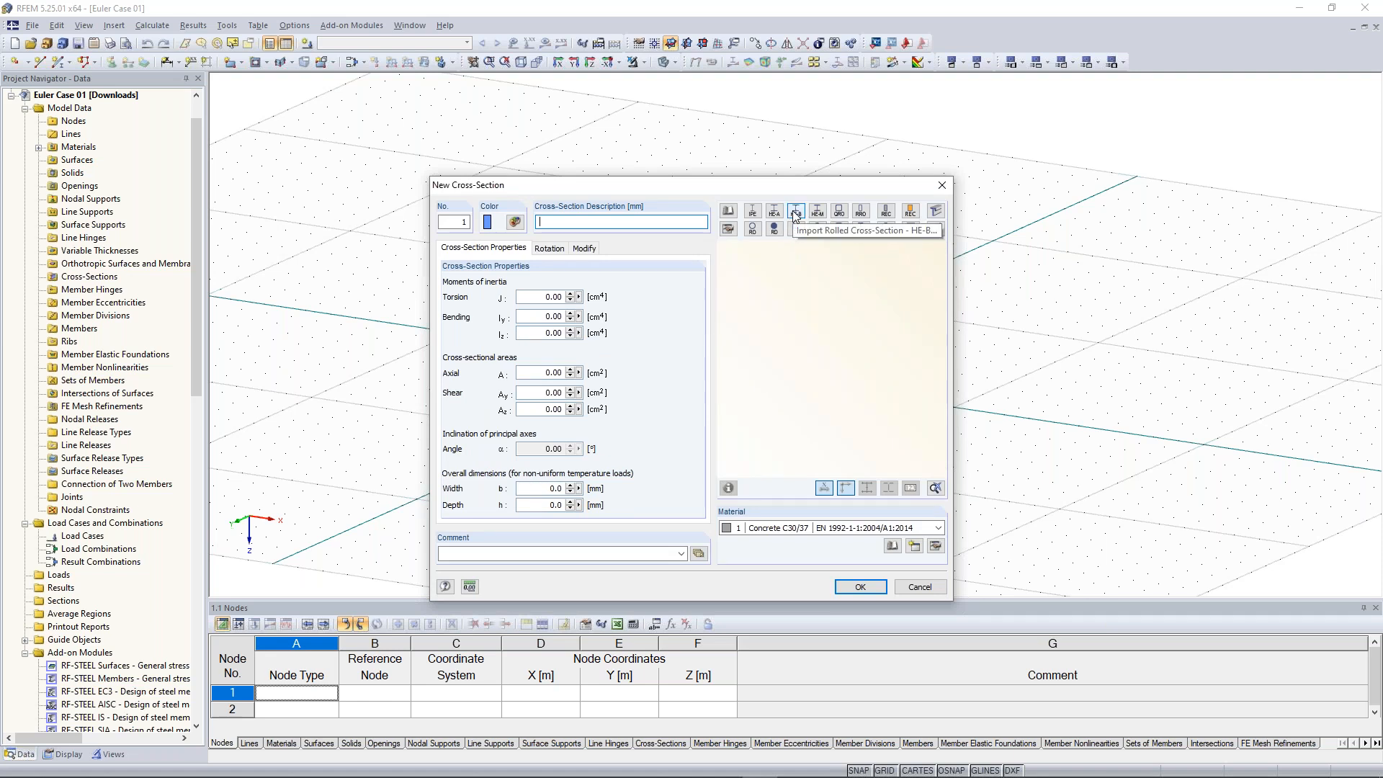
pyautogui.click(732, 209)
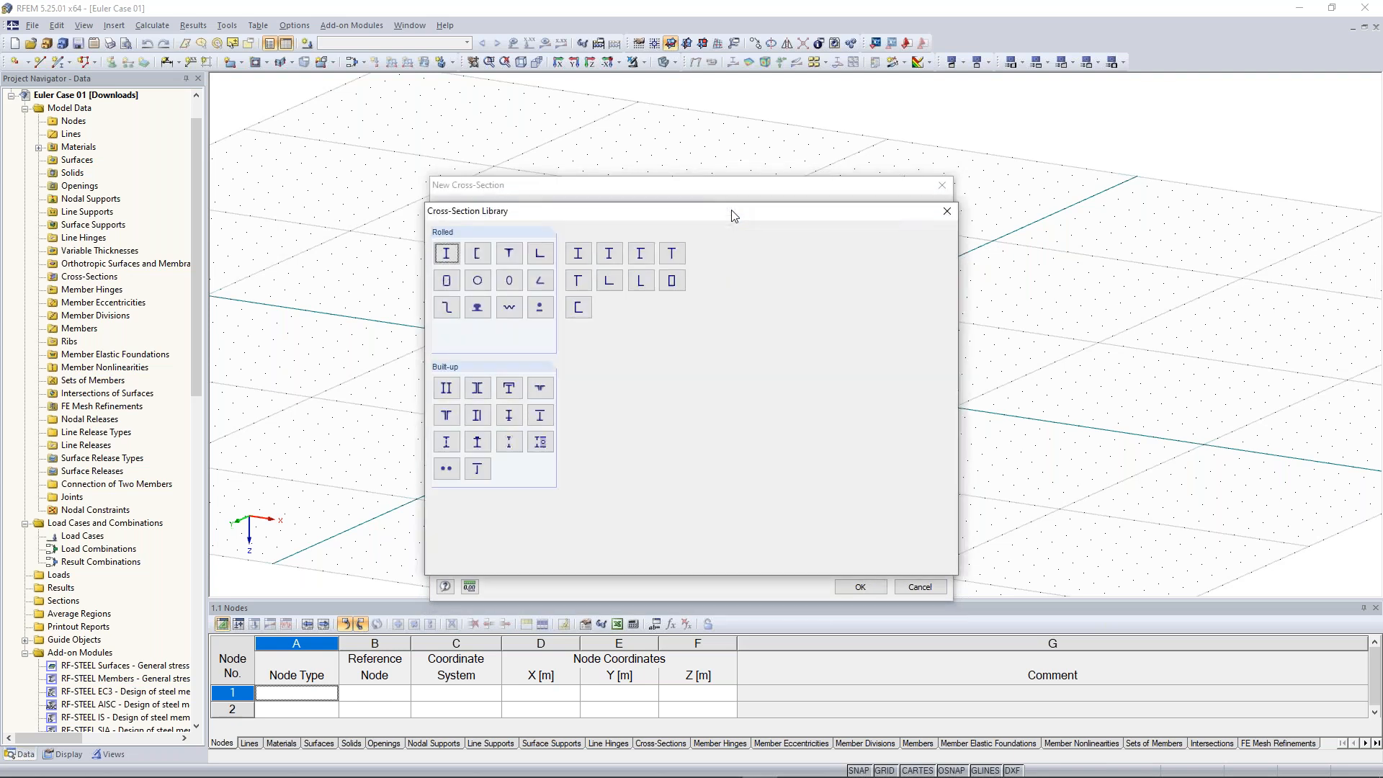
pyautogui.click(447, 252)
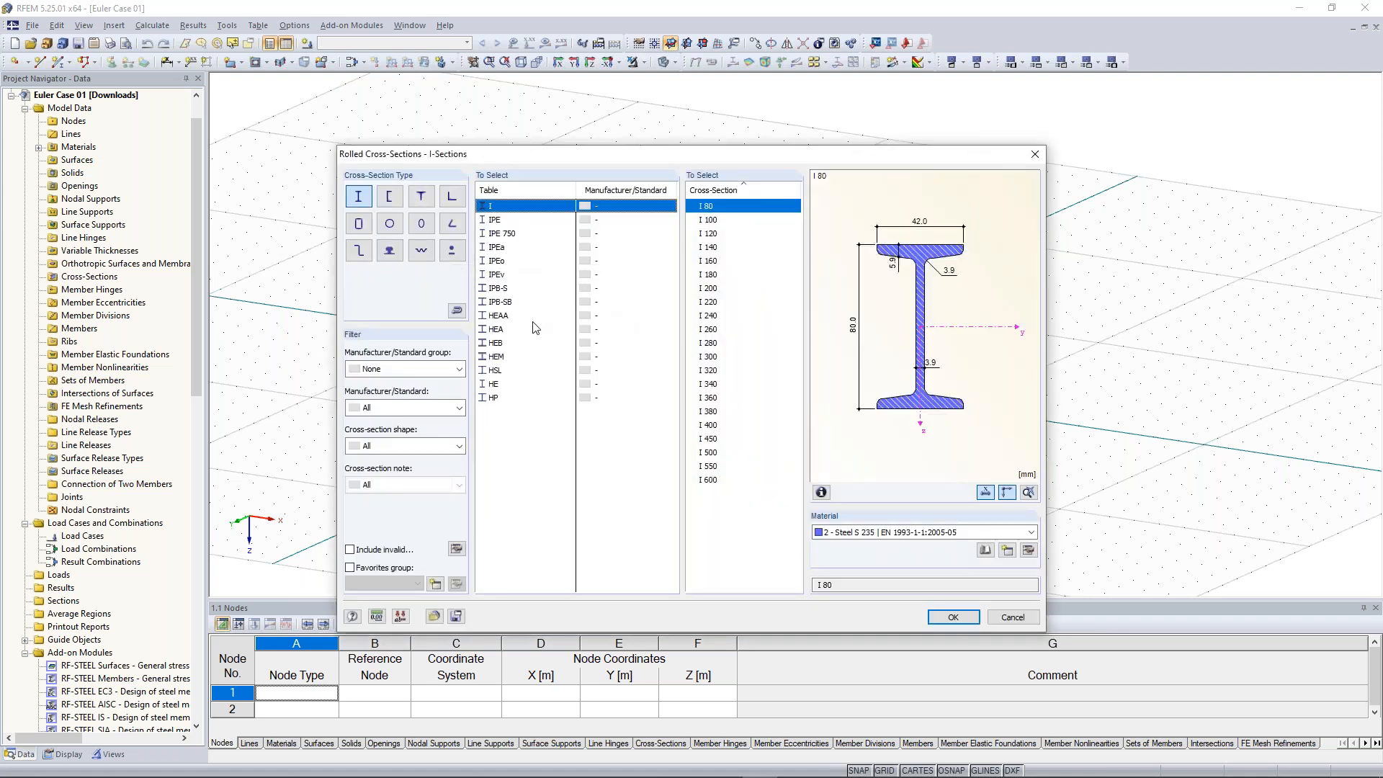
pyautogui.click(504, 344)
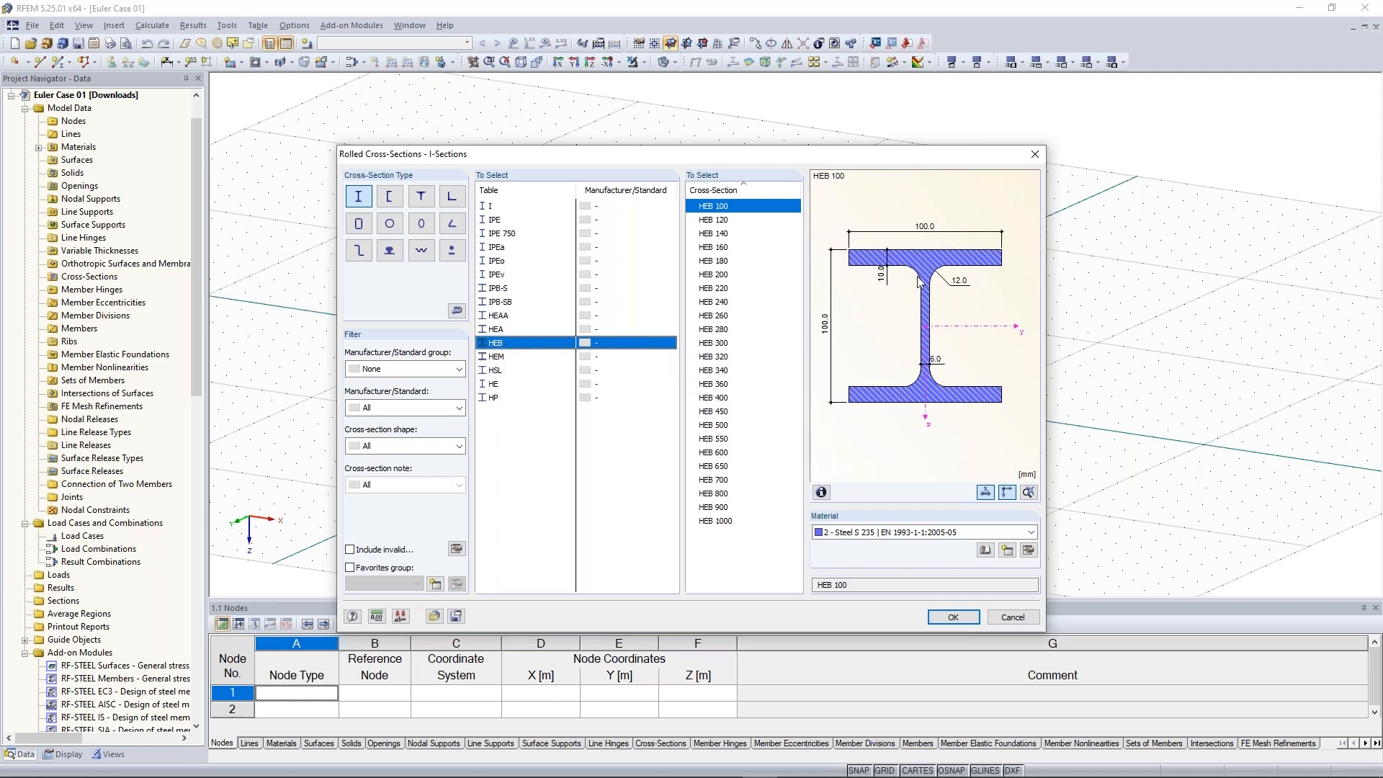
pyautogui.click(724, 345)
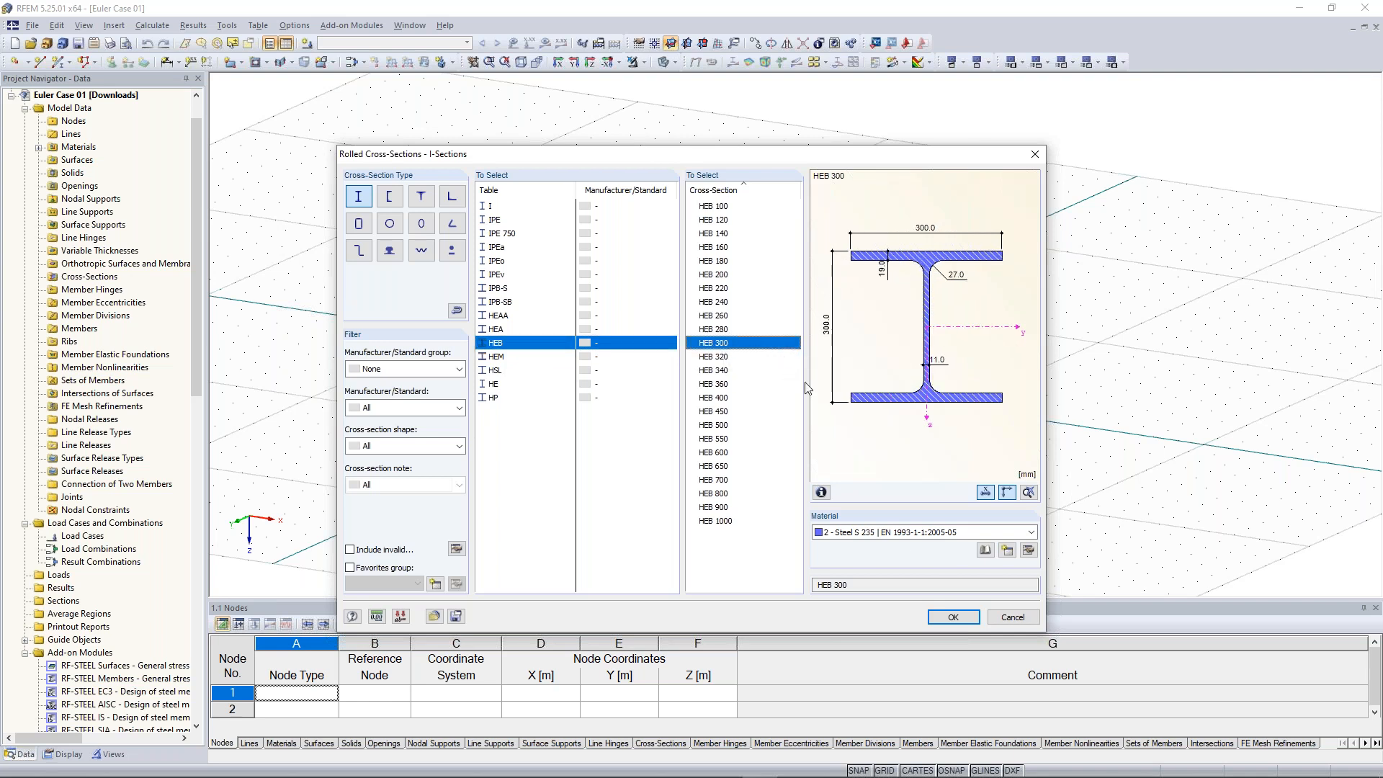
# Import Steel S 235 from the material library as the cross-section material and confirm the HEB 300 cross-section
pyautogui.click(898, 533)
pyautogui.click(897, 532)
pyautogui.click(865, 536)
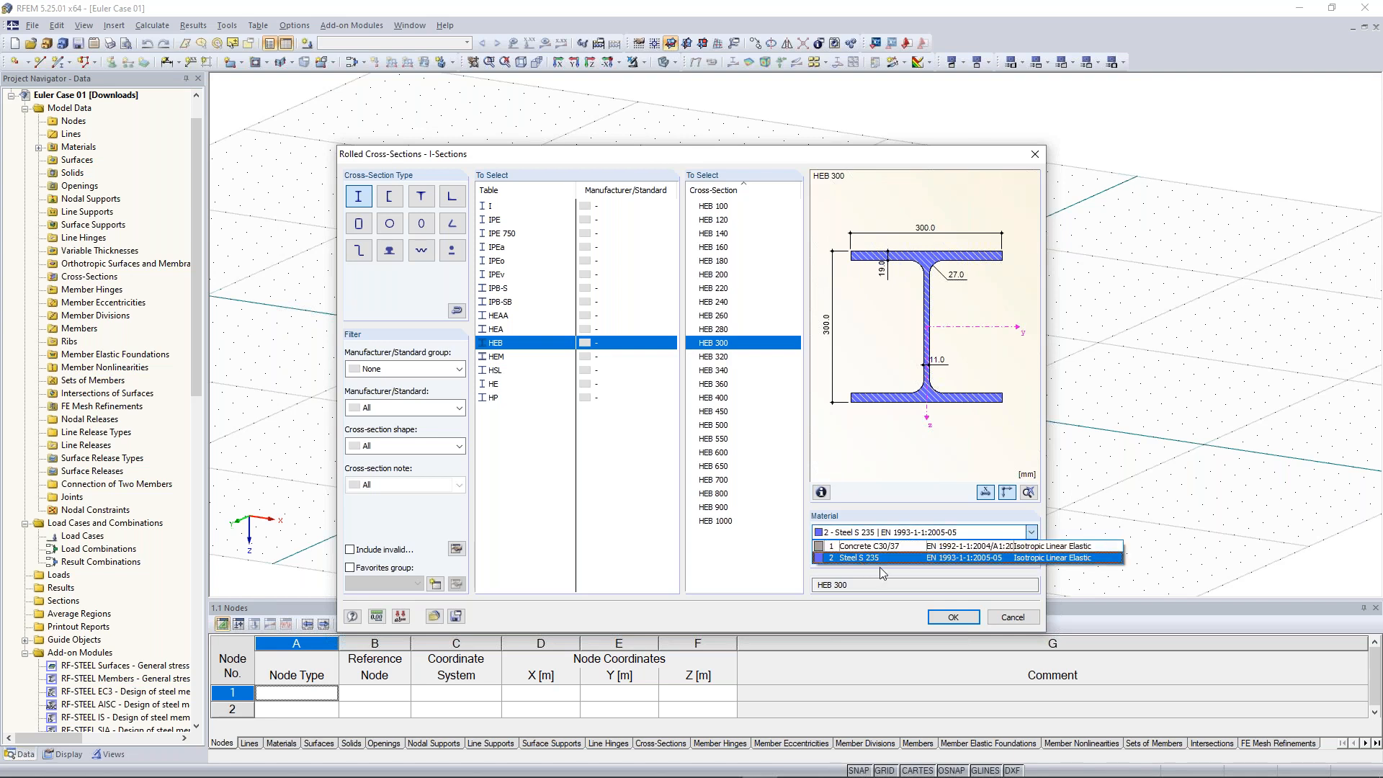
pyautogui.click(878, 566)
pyautogui.click(1033, 550)
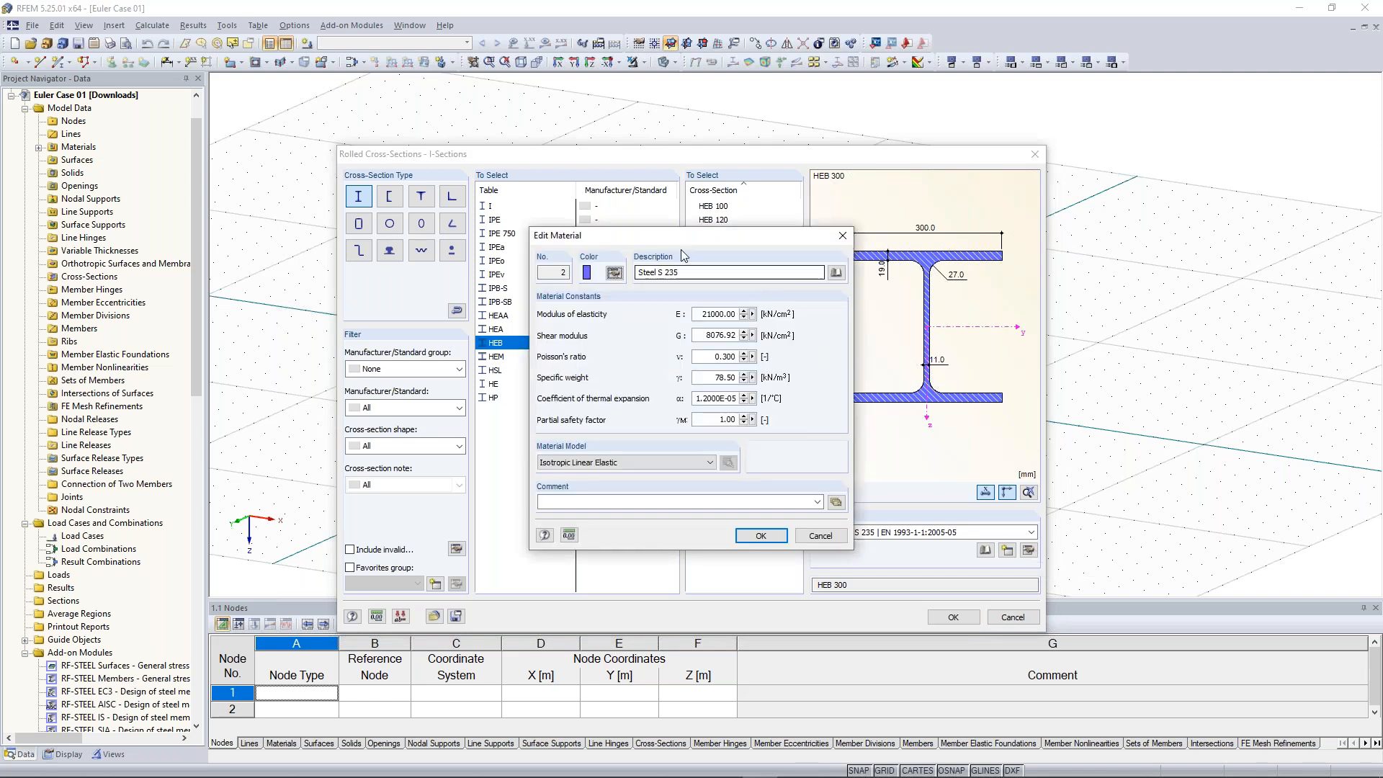
pyautogui.click(706, 272)
pyautogui.click(717, 272)
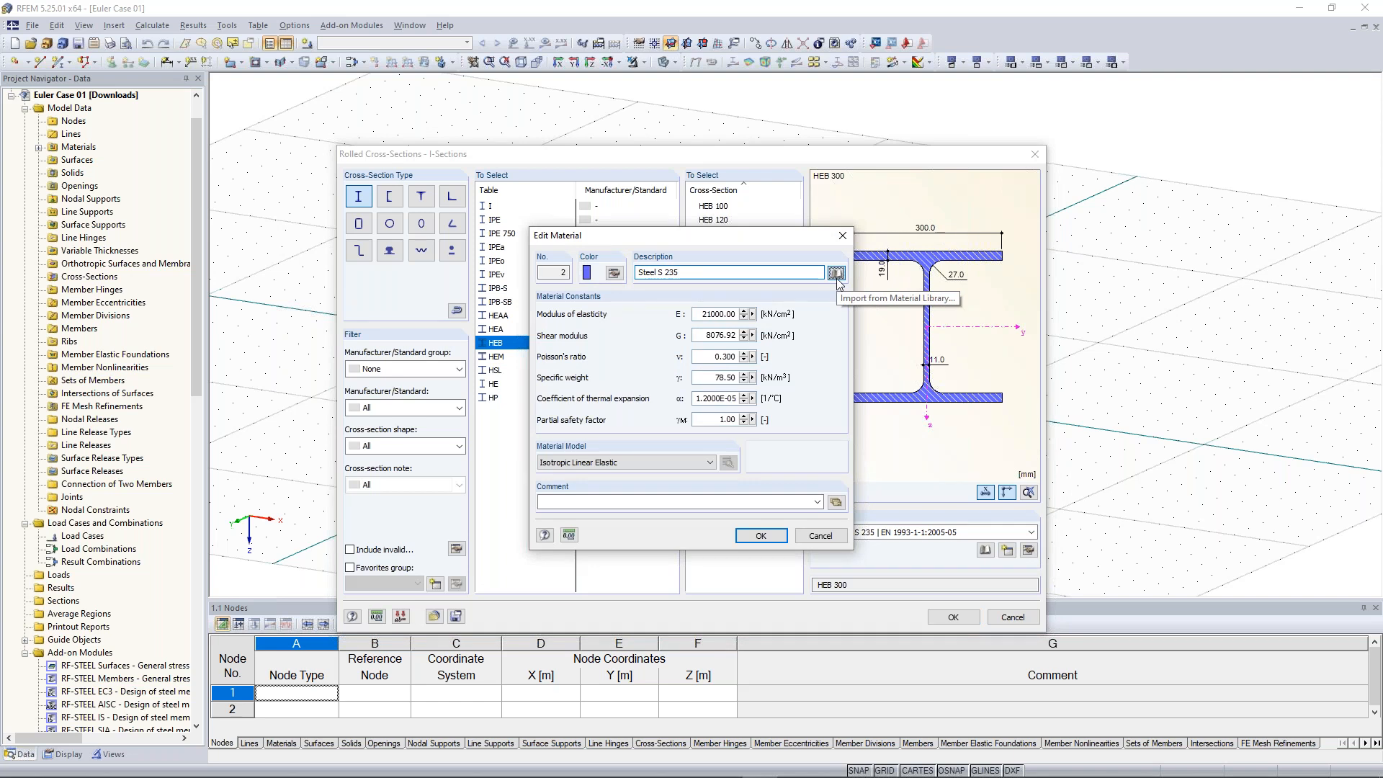
pyautogui.click(836, 273)
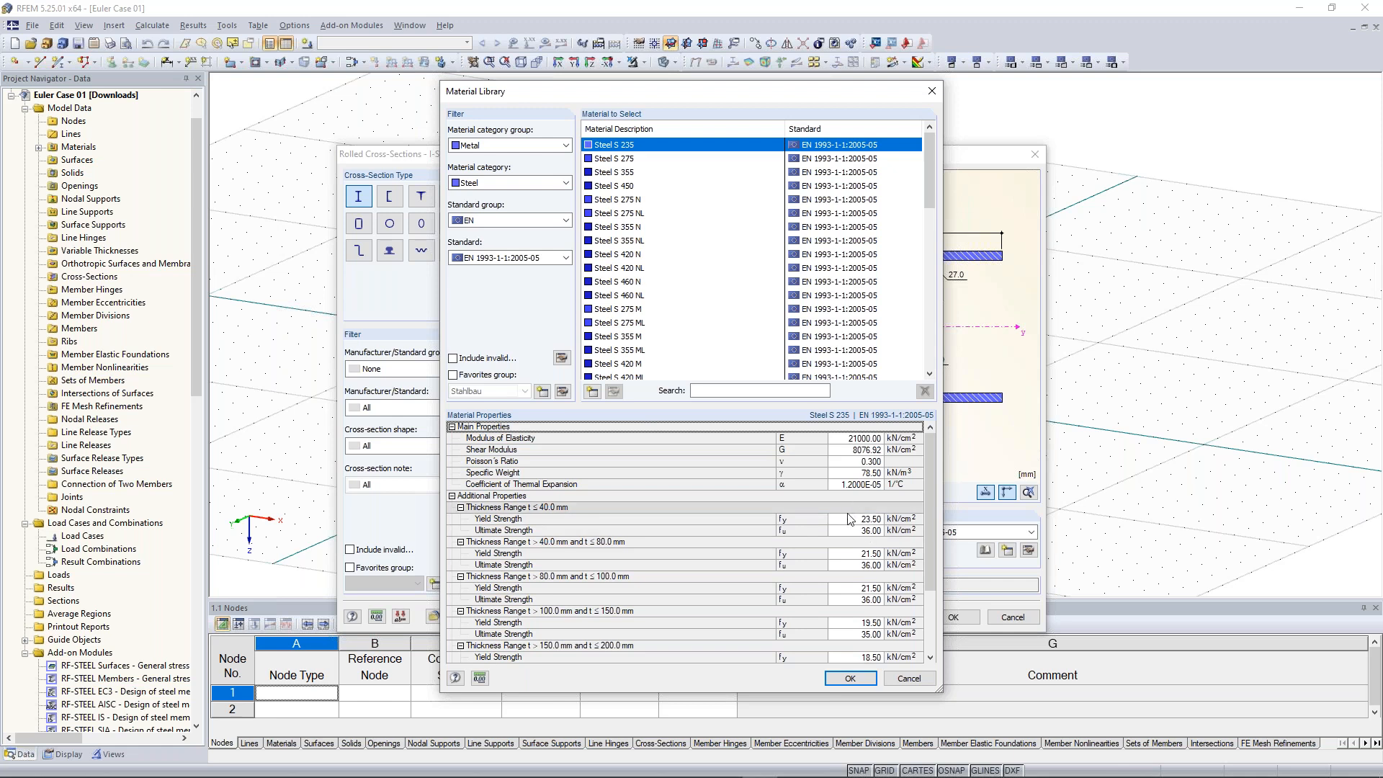
pyautogui.click(852, 681)
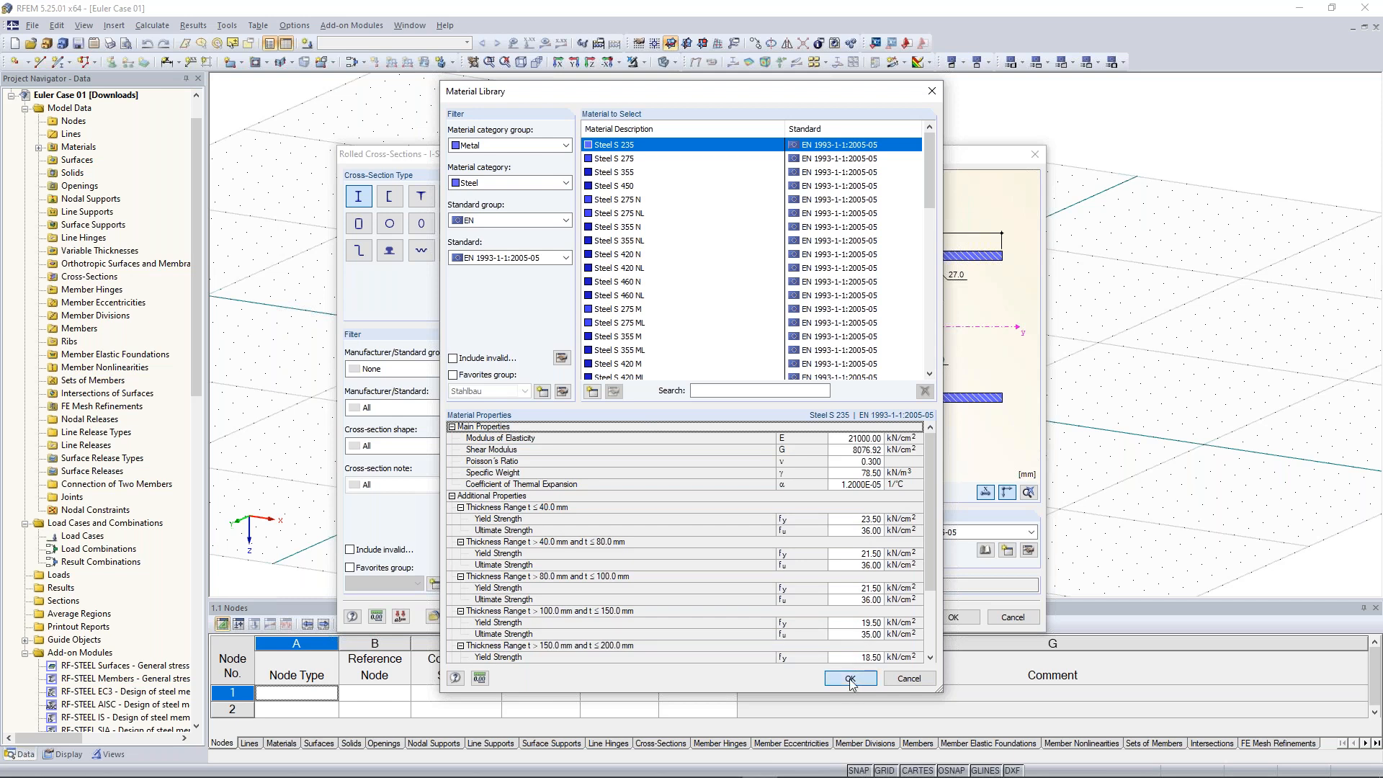
pyautogui.click(761, 536)
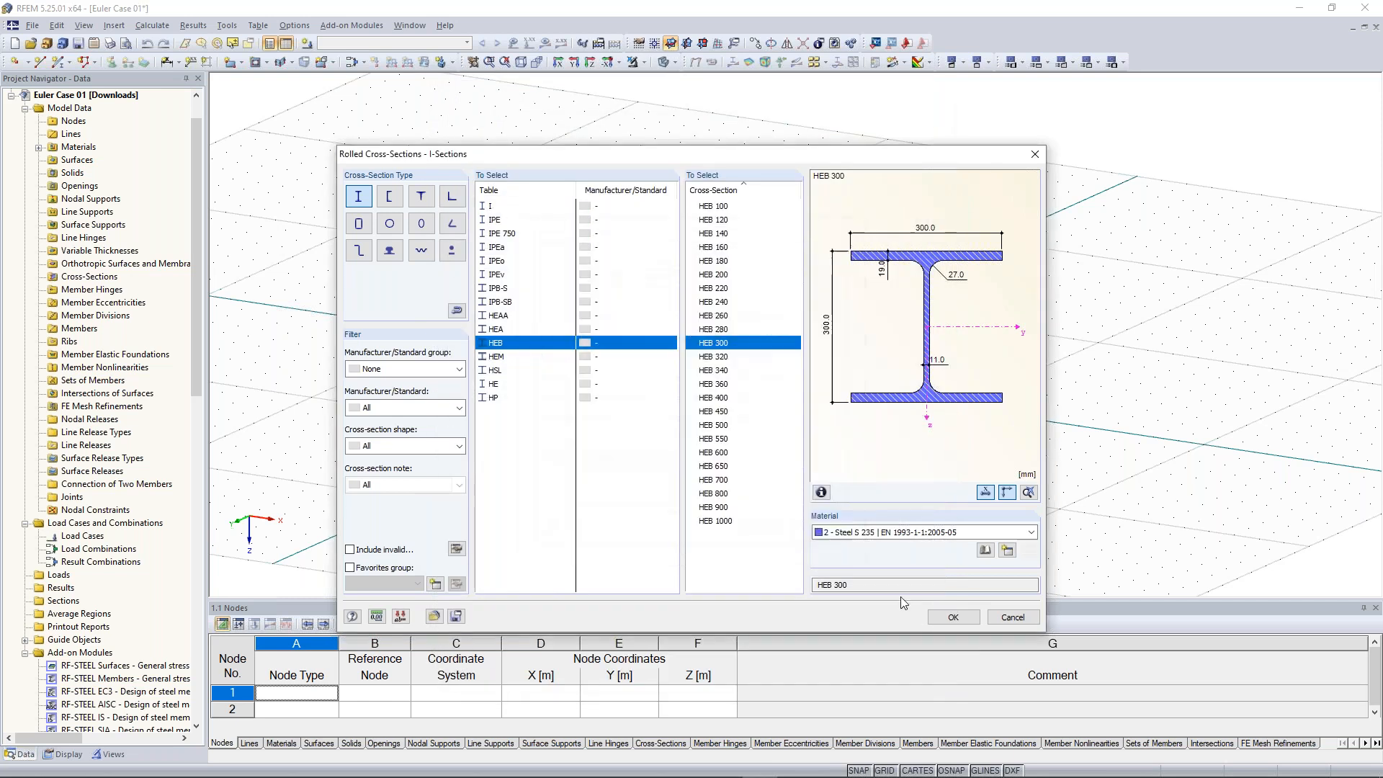
pyautogui.click(953, 617)
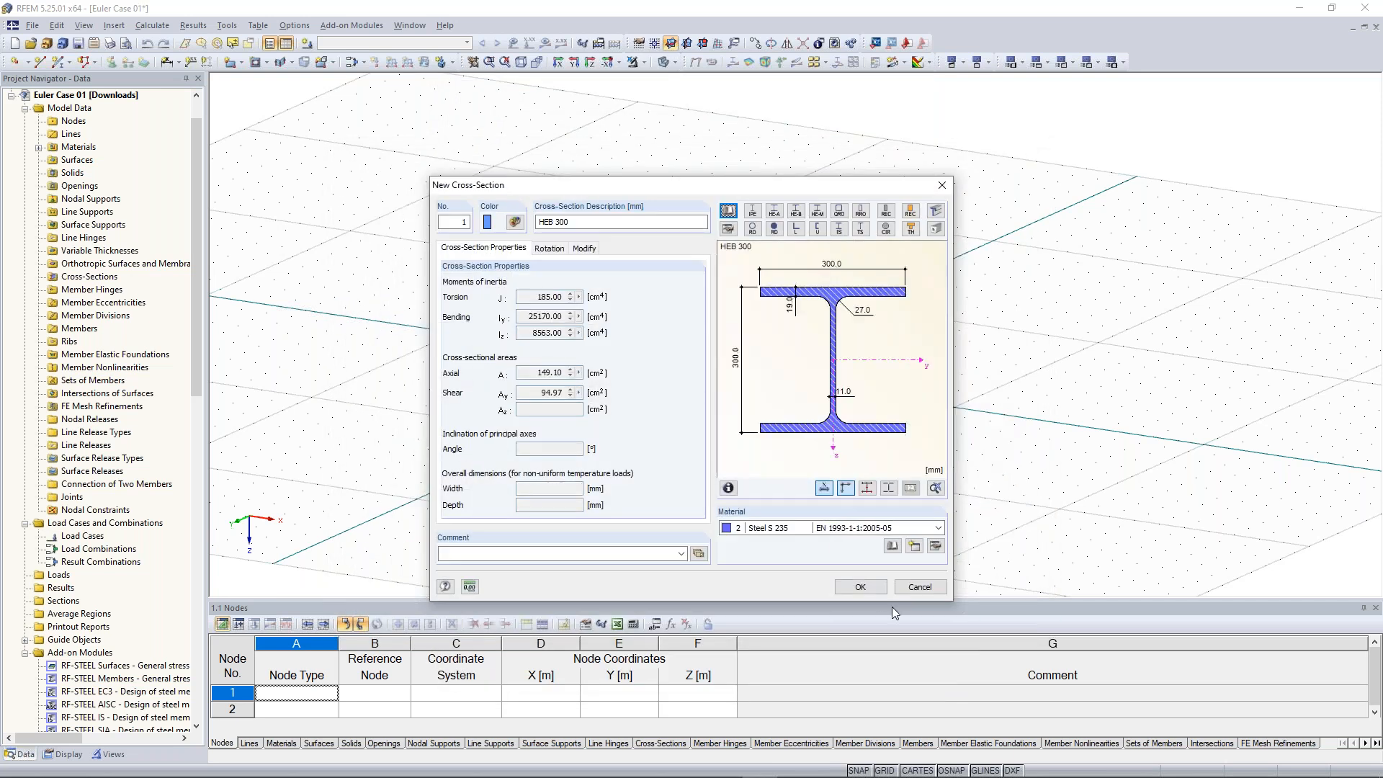
pyautogui.click(860, 587)
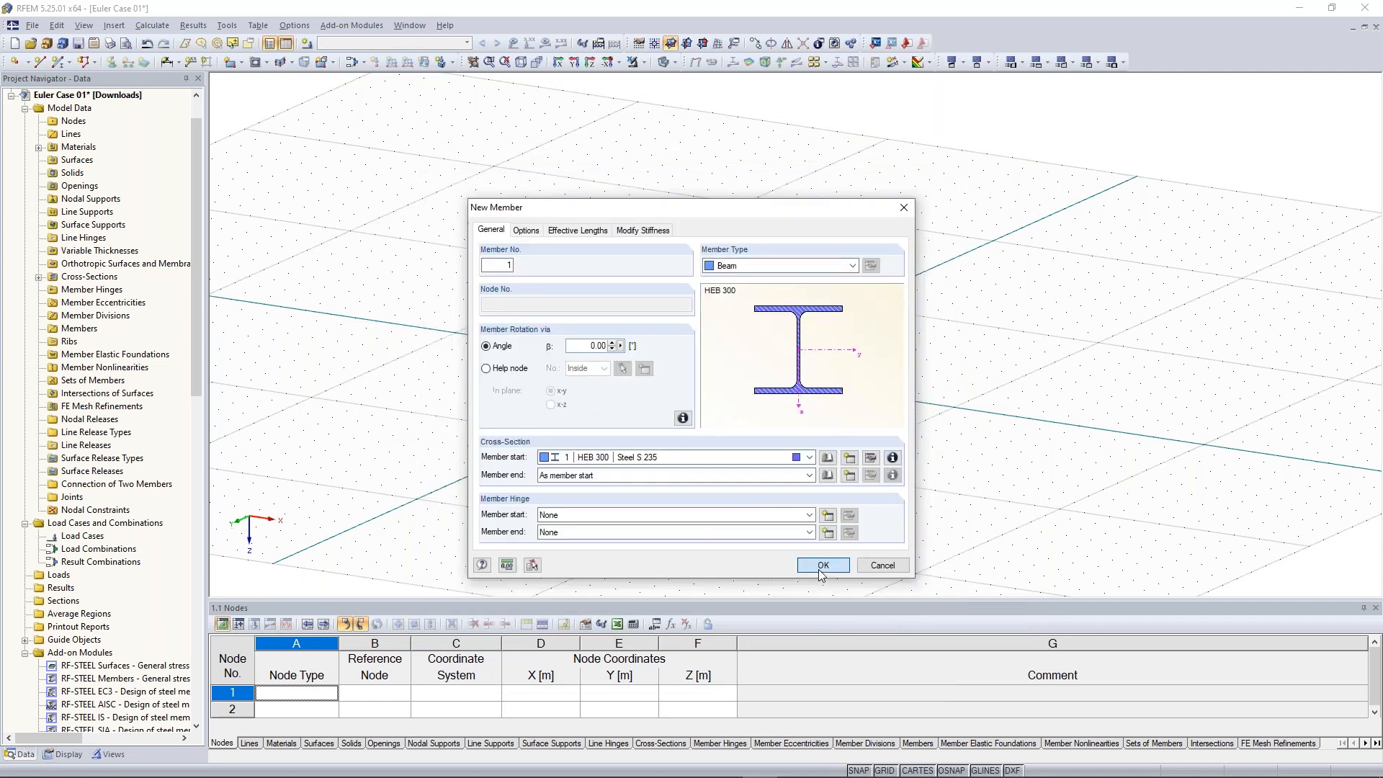
# Draw a vertical 10 m member starting at the grid origin
pyautogui.press('Return')
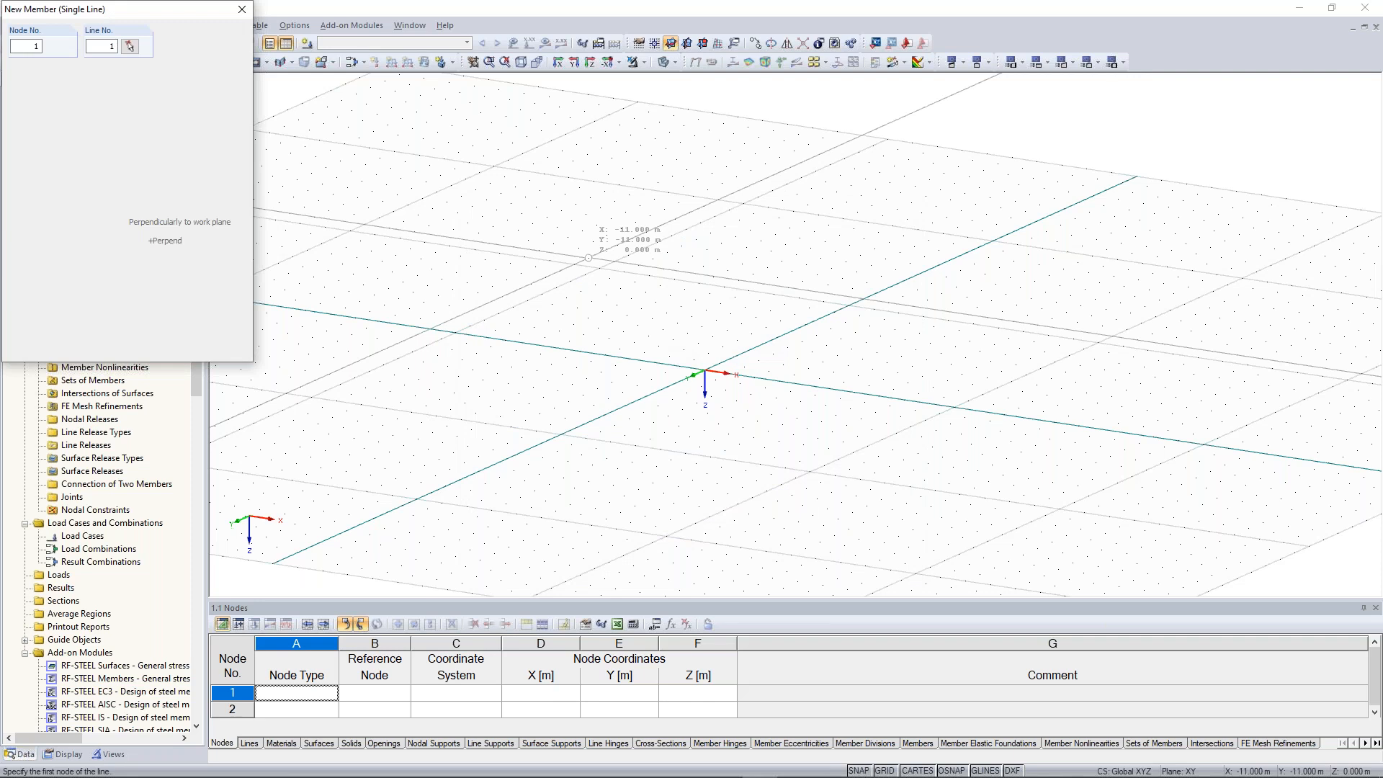
pyautogui.scroll(1, 533, 327)
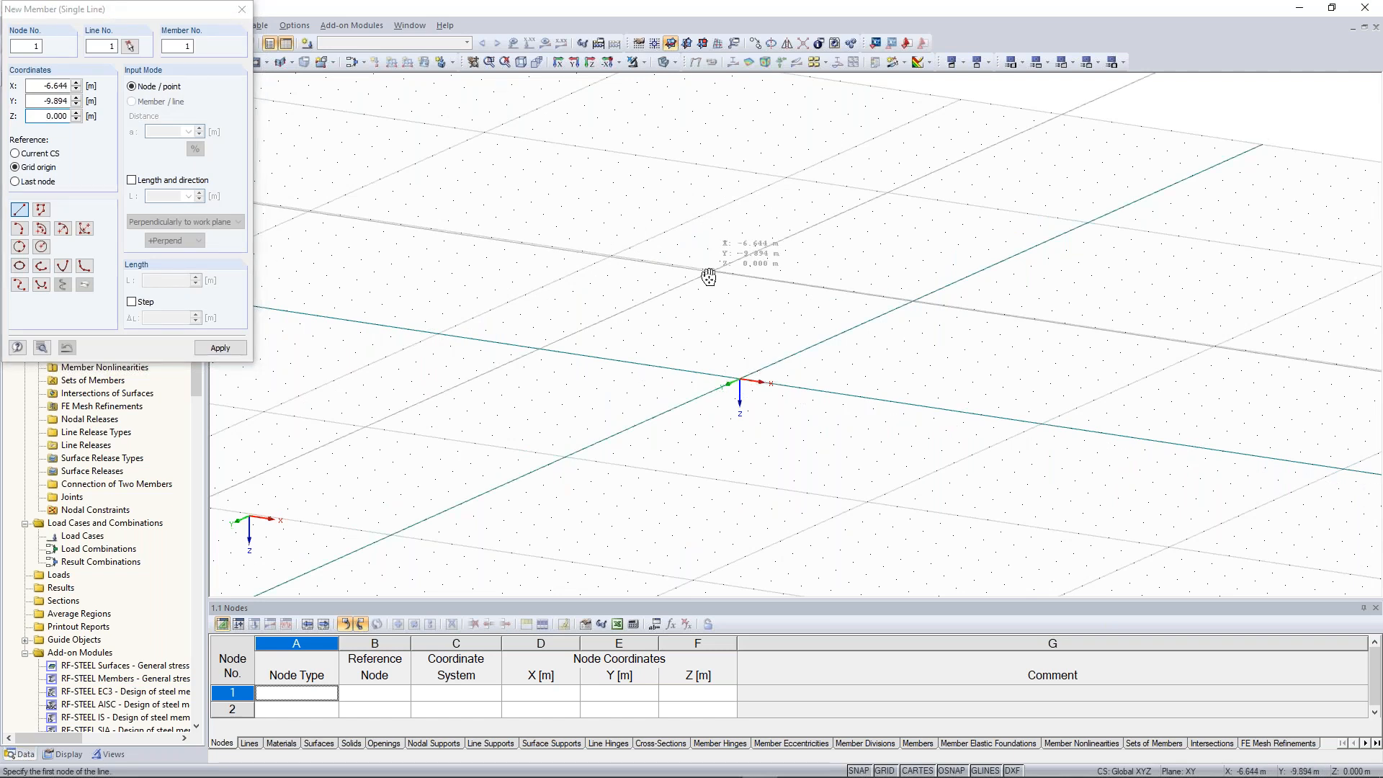
pyautogui.moveTo(709, 277); pyautogui.dragTo(682, 312, button='middle')
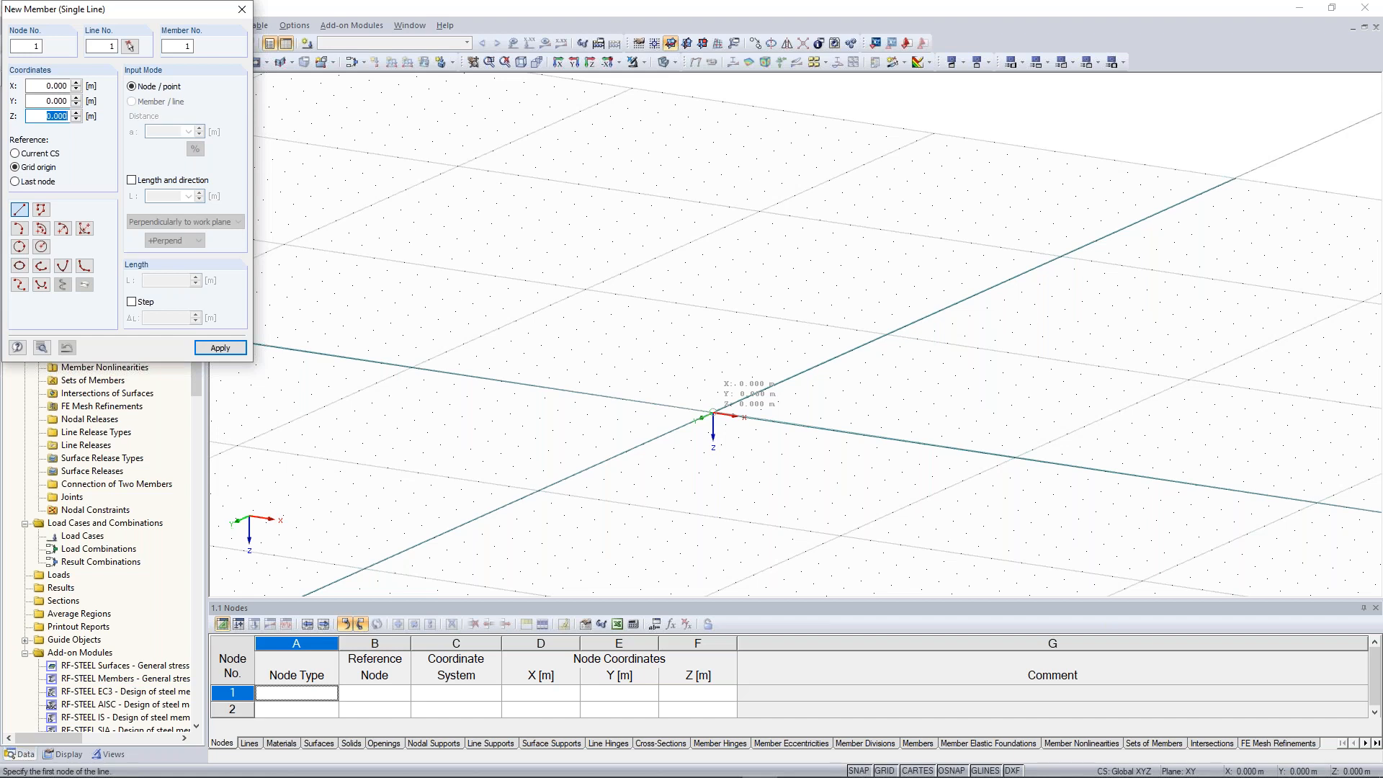
pyautogui.click(713, 412)
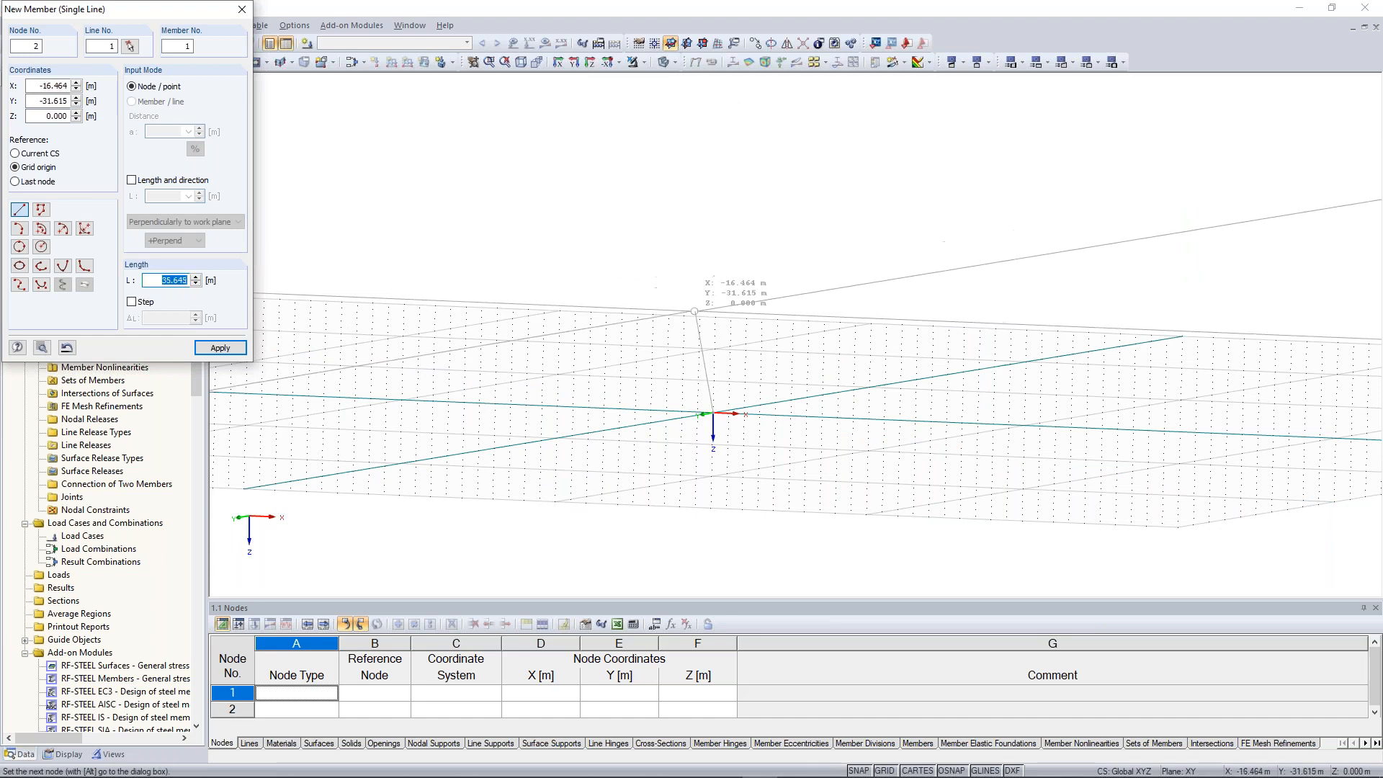
pyautogui.keyDown('ctrl'); pyautogui.moveTo(694, 311); pyautogui.dragTo(667, 417, button='middle'); pyautogui.keyUp('ctrl')
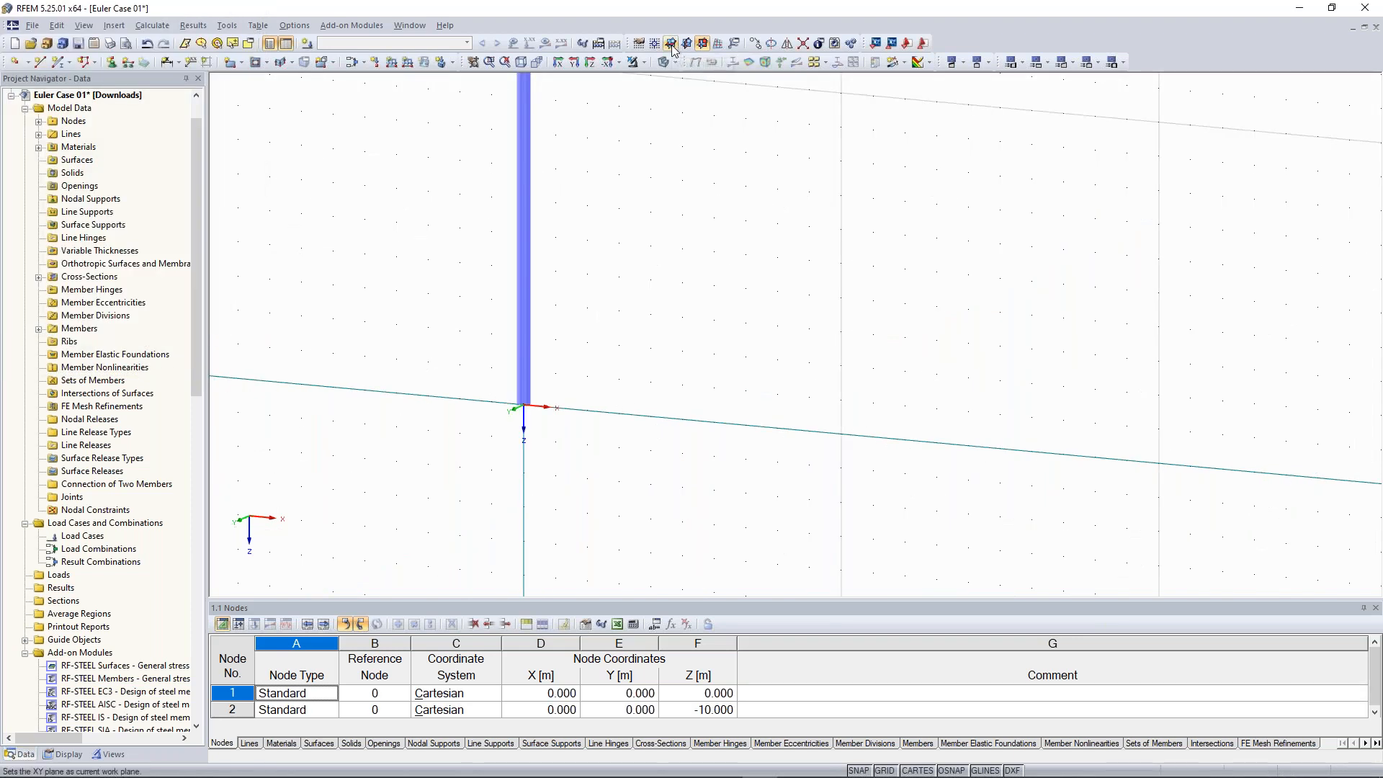
# Set the XY plane as the current work plane
pyautogui.click(672, 45)
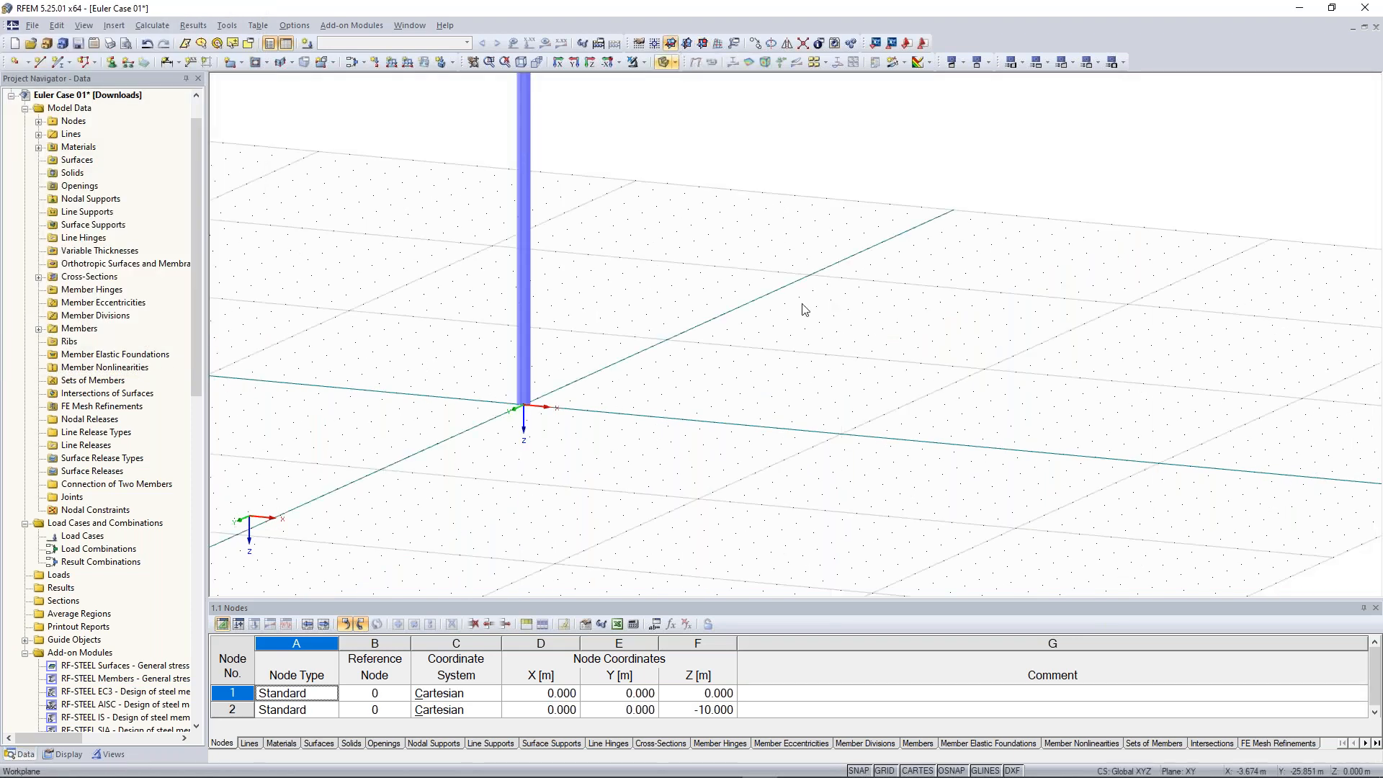
pyautogui.scroll(-1, 802, 304)
pyautogui.moveTo(803, 304); pyautogui.dragTo(691, 339, button='middle')
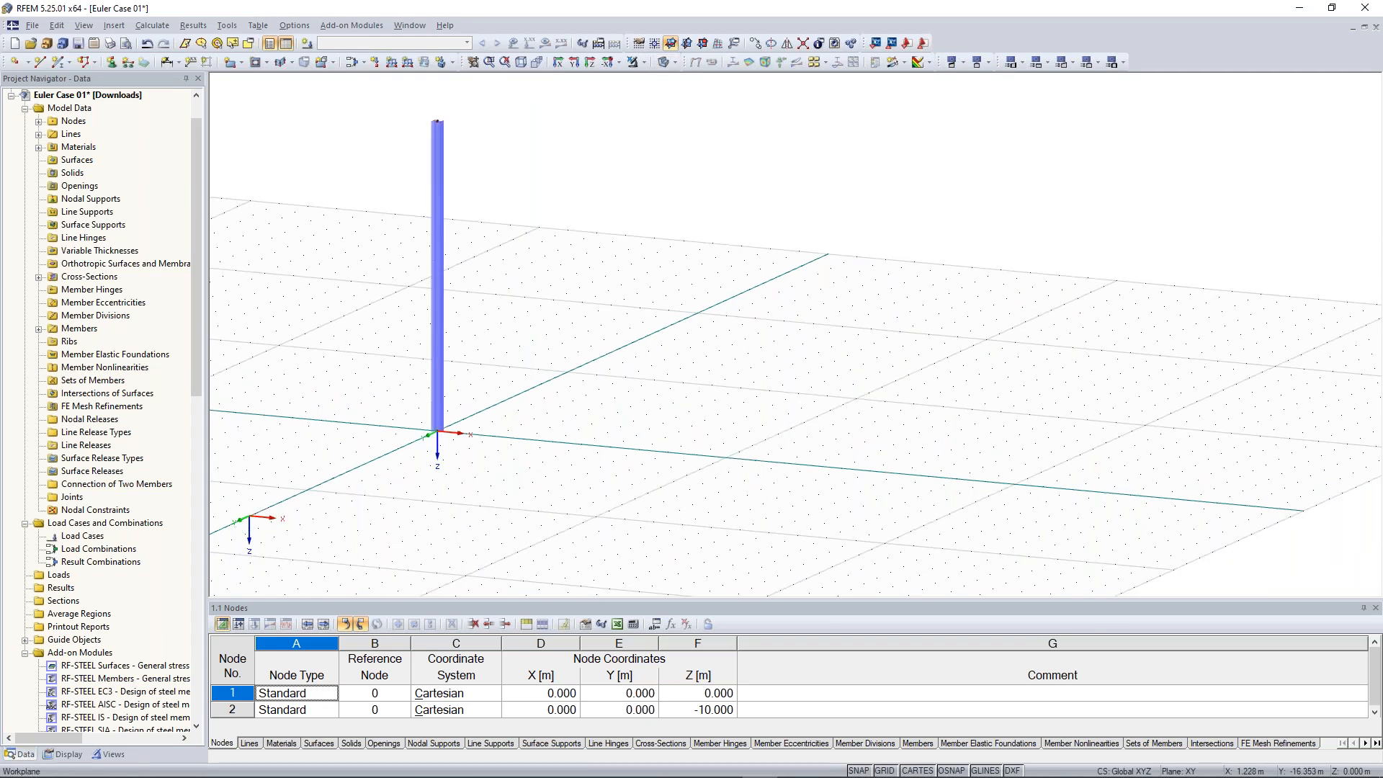
pyautogui.click(57, 63)
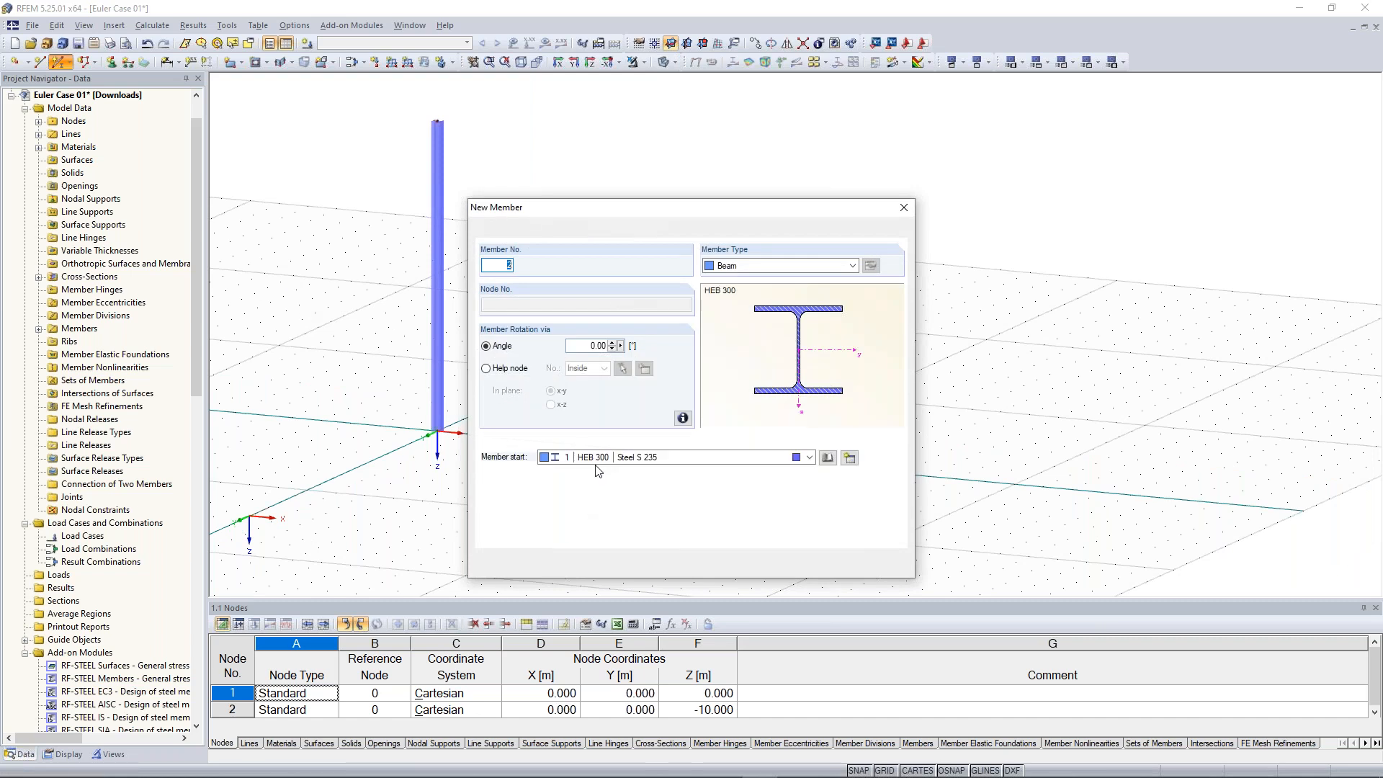
pyautogui.click(822, 567)
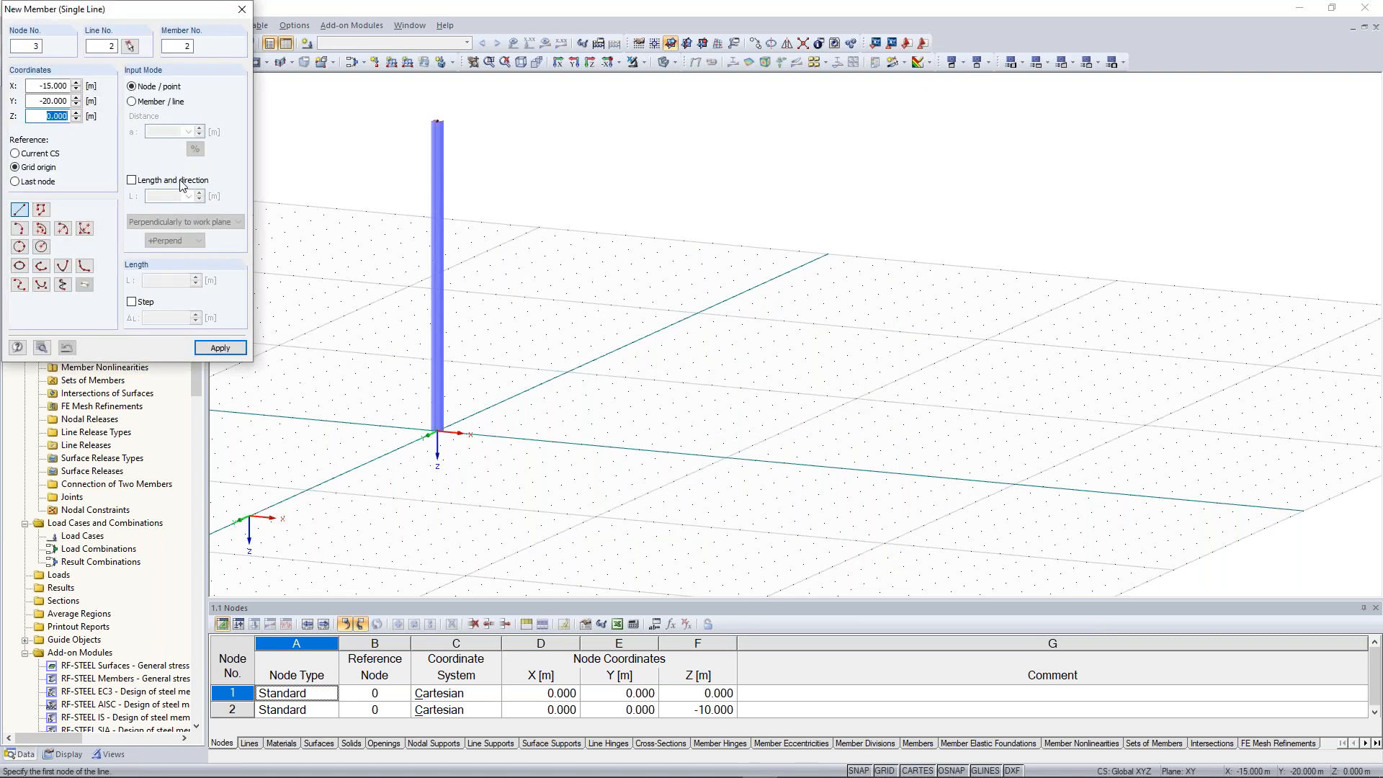
pyautogui.click(179, 182)
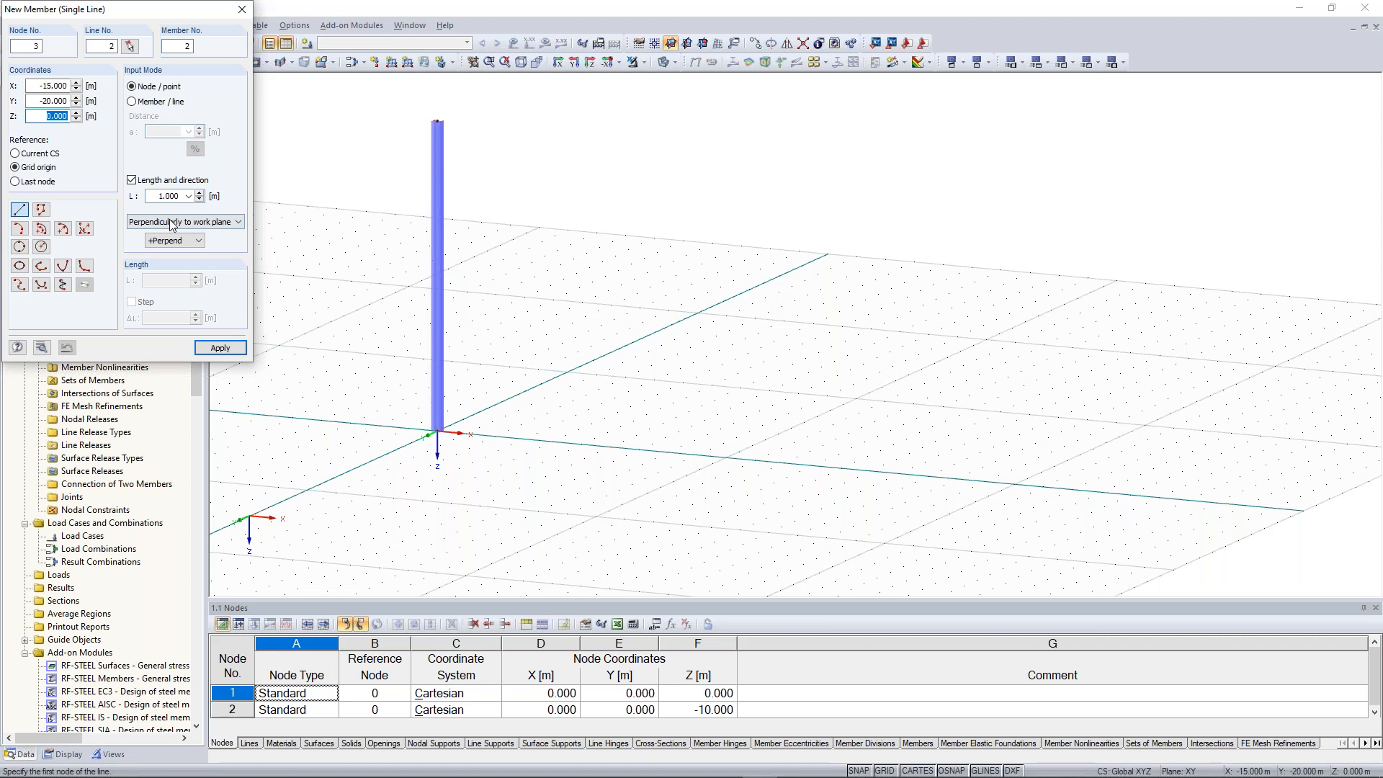
pyautogui.click(173, 240)
pyautogui.rightClick(499, 429)
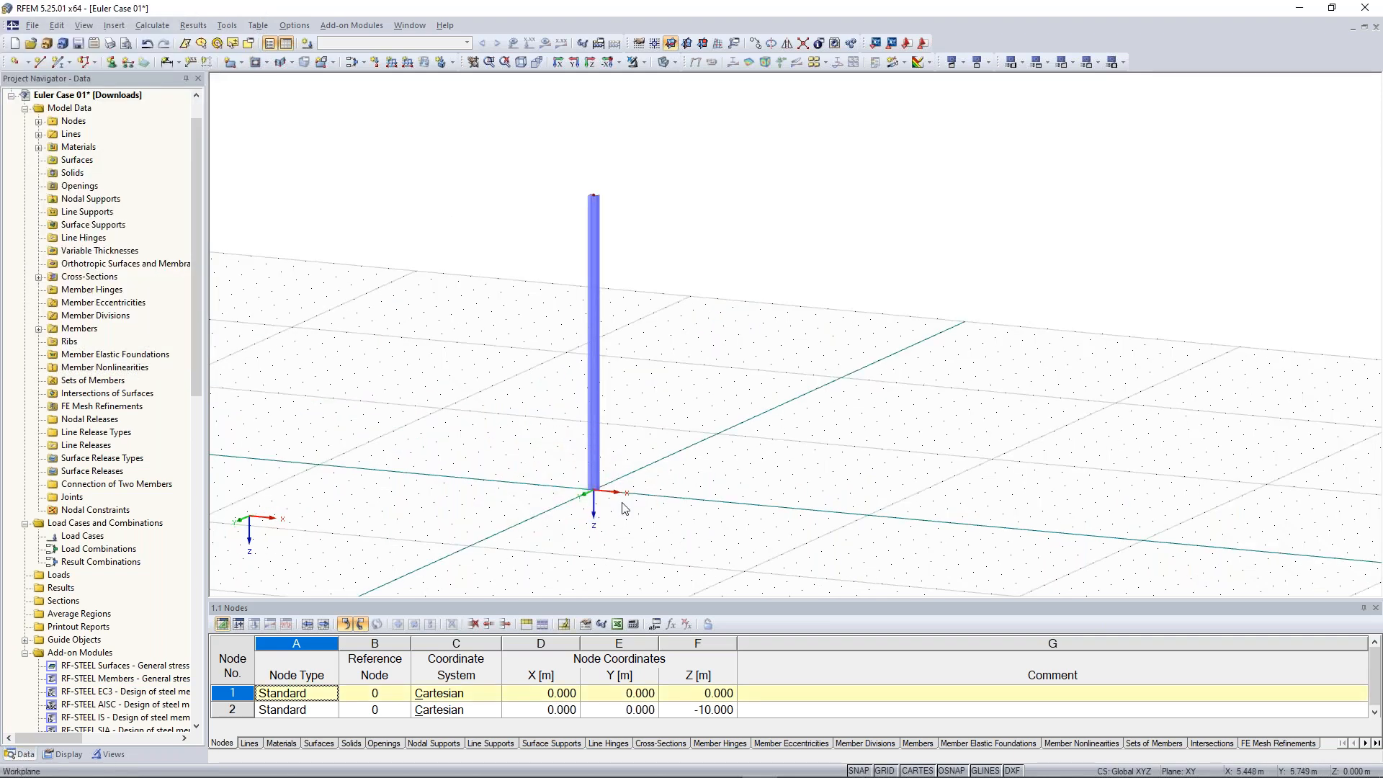
# Add a rigid nodal support at node 1 at the column base
pyautogui.click(117, 65)
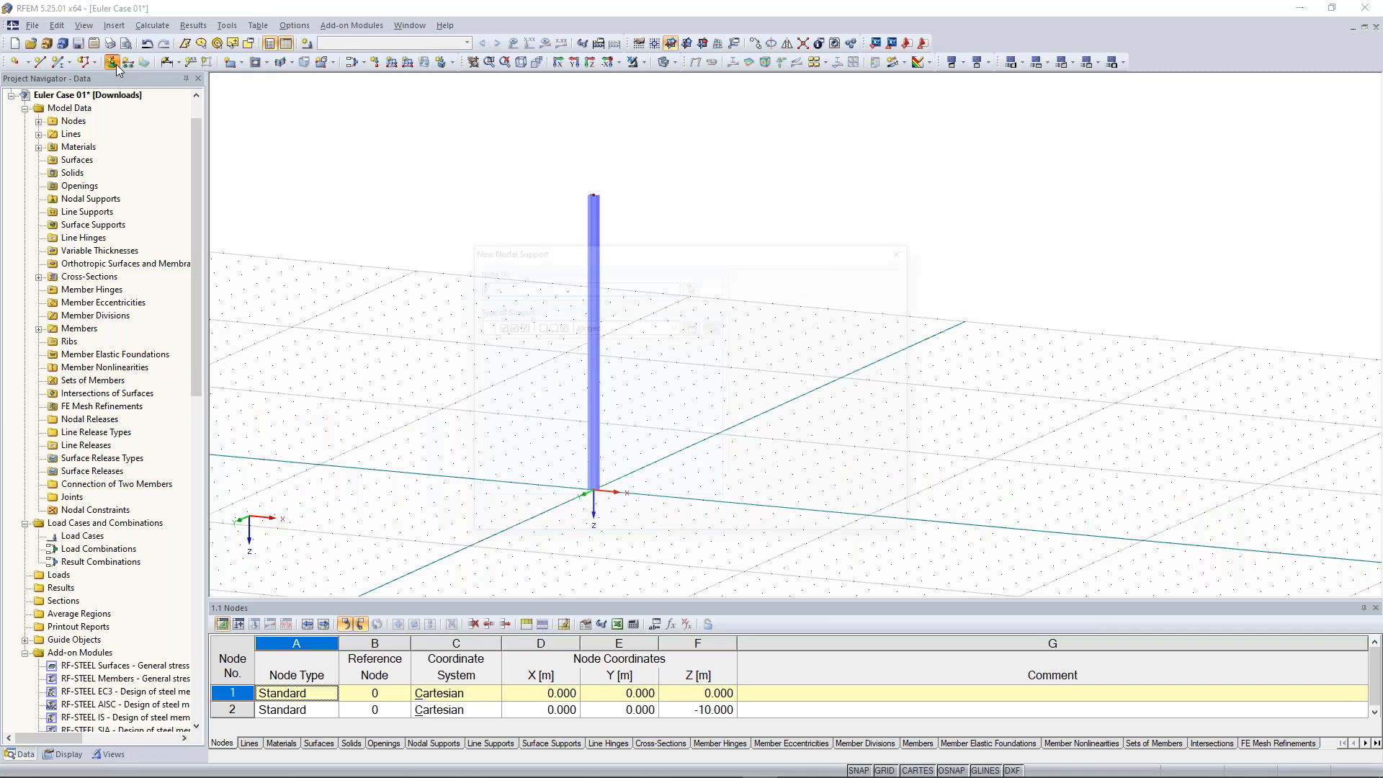
pyautogui.click(674, 327)
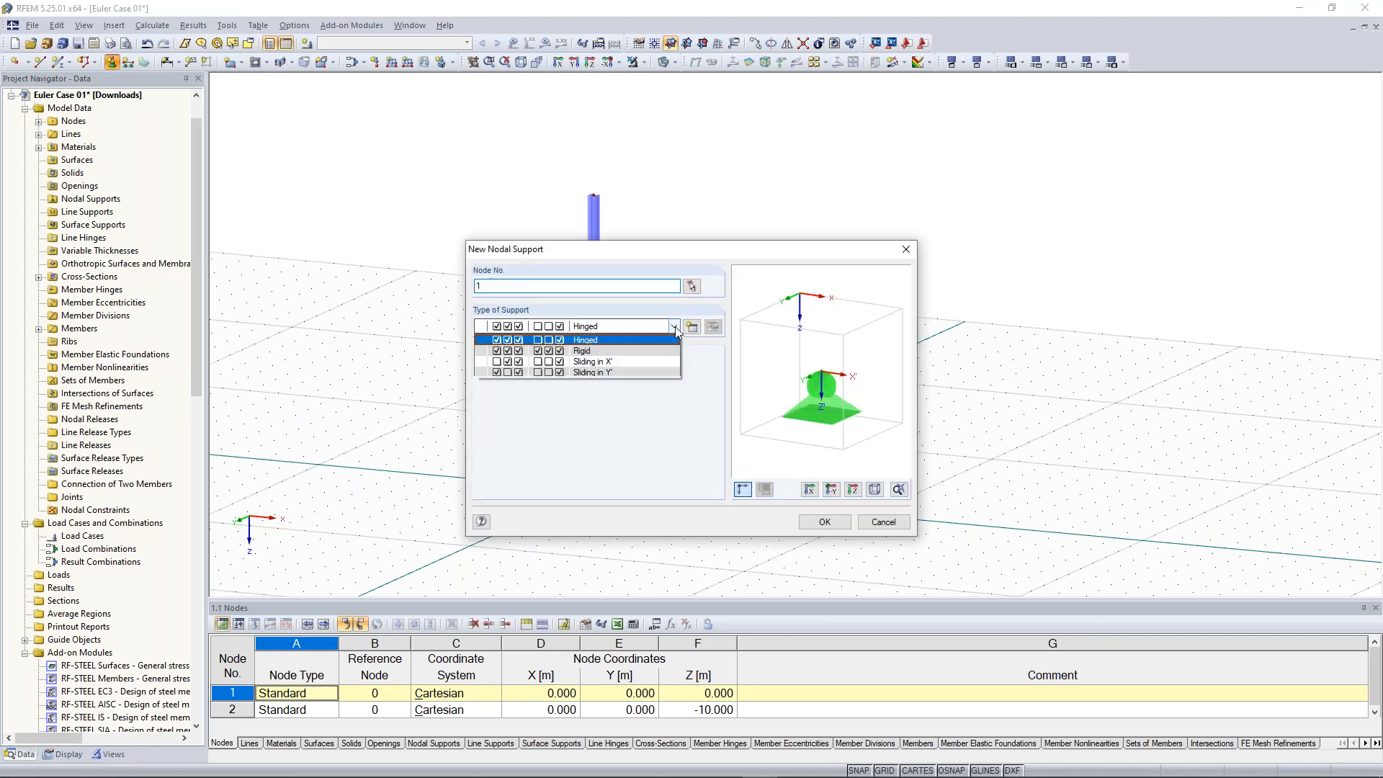
pyautogui.click(659, 351)
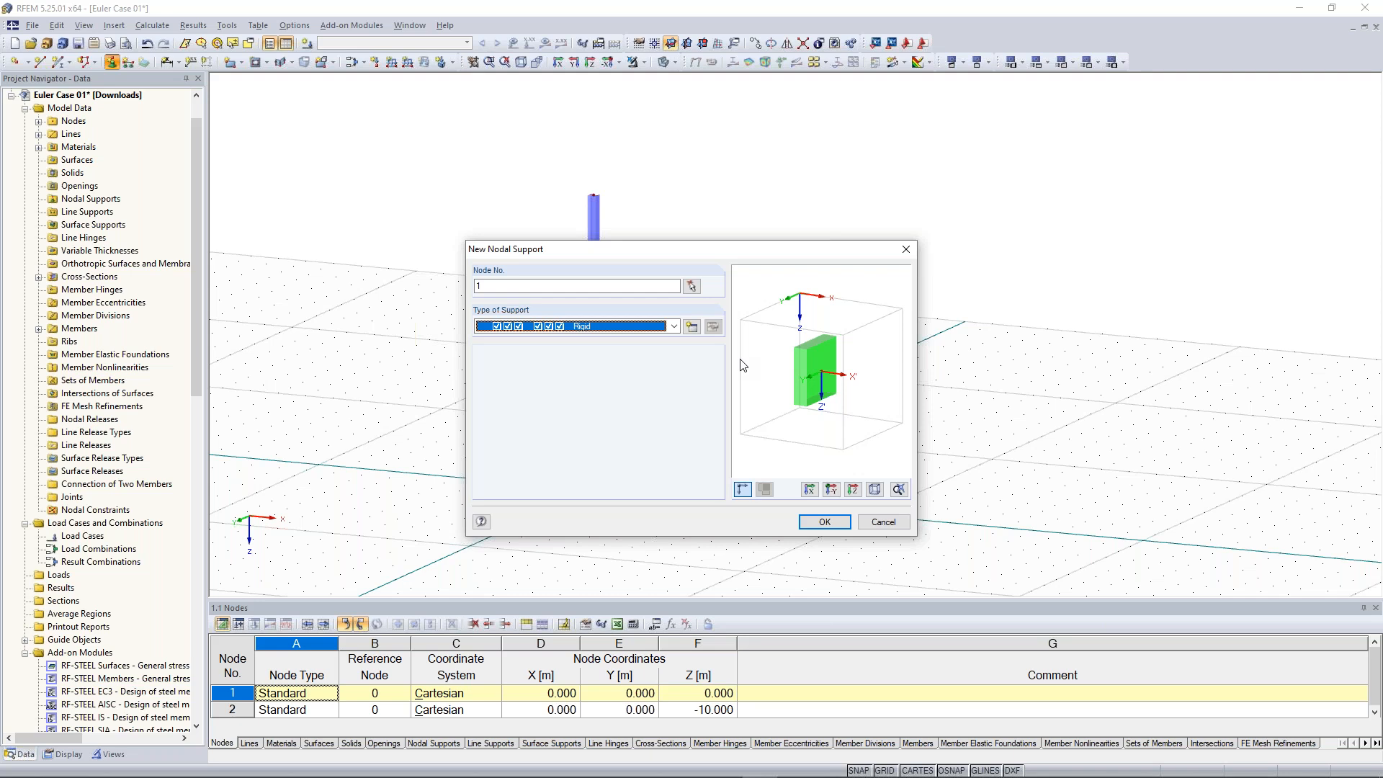
pyautogui.click(828, 524)
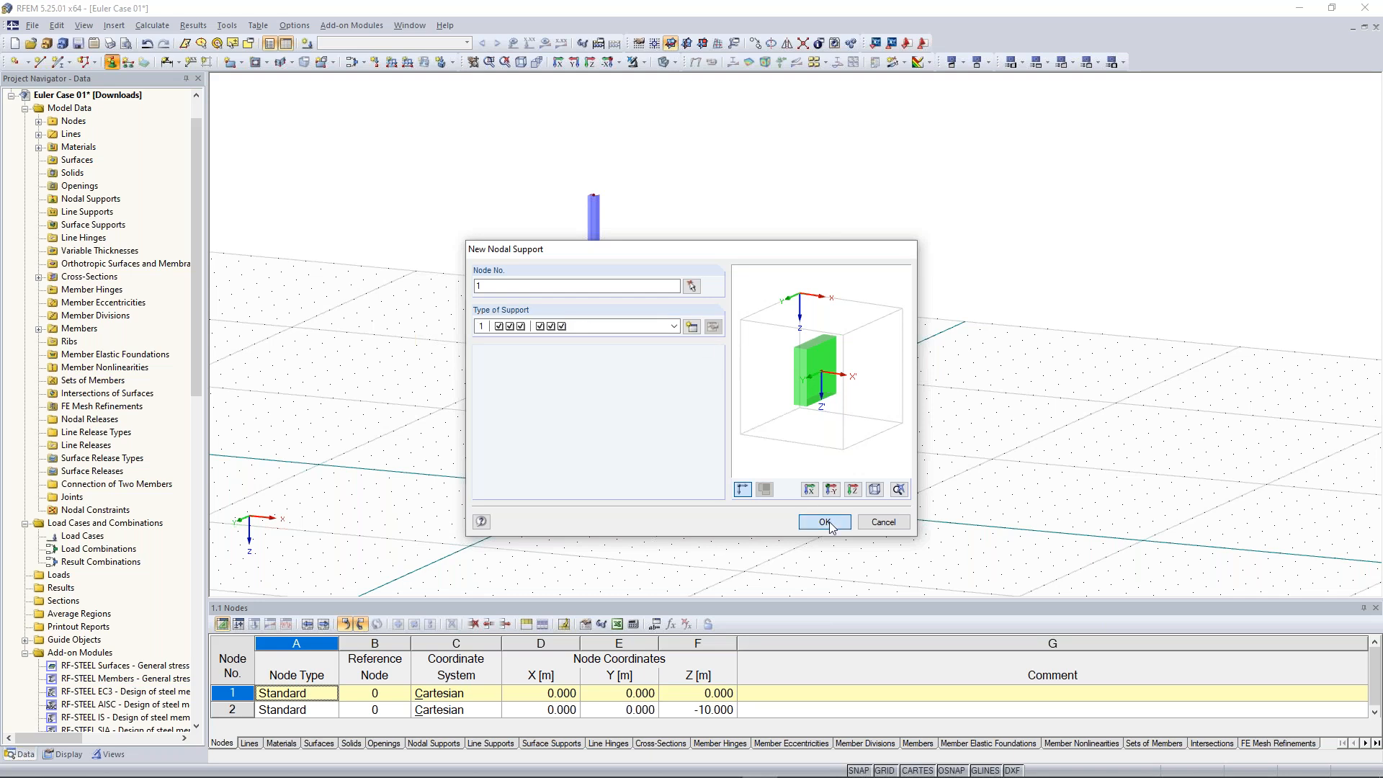
pyautogui.scroll(5, 562, 525)
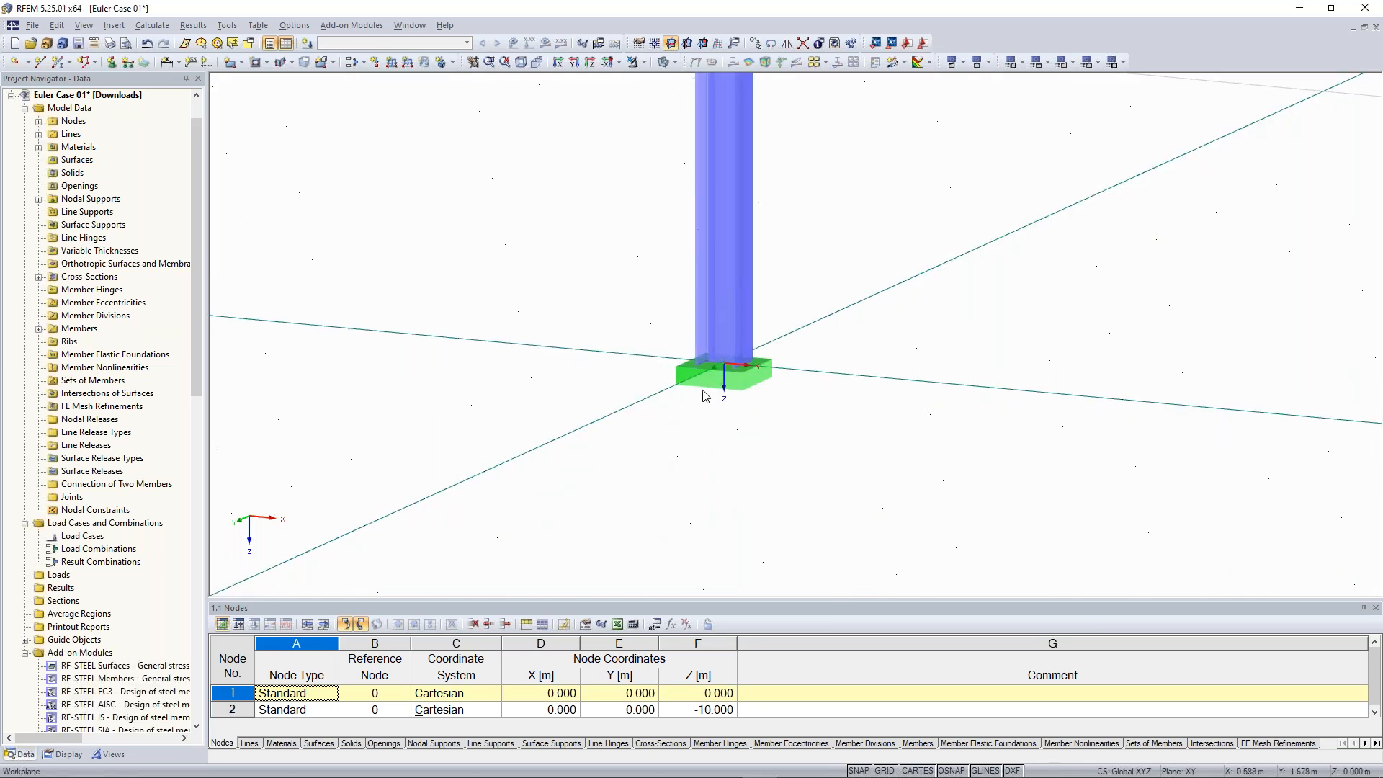
pyautogui.moveTo(812, 342); pyautogui.dragTo(796, 386, button='middle')
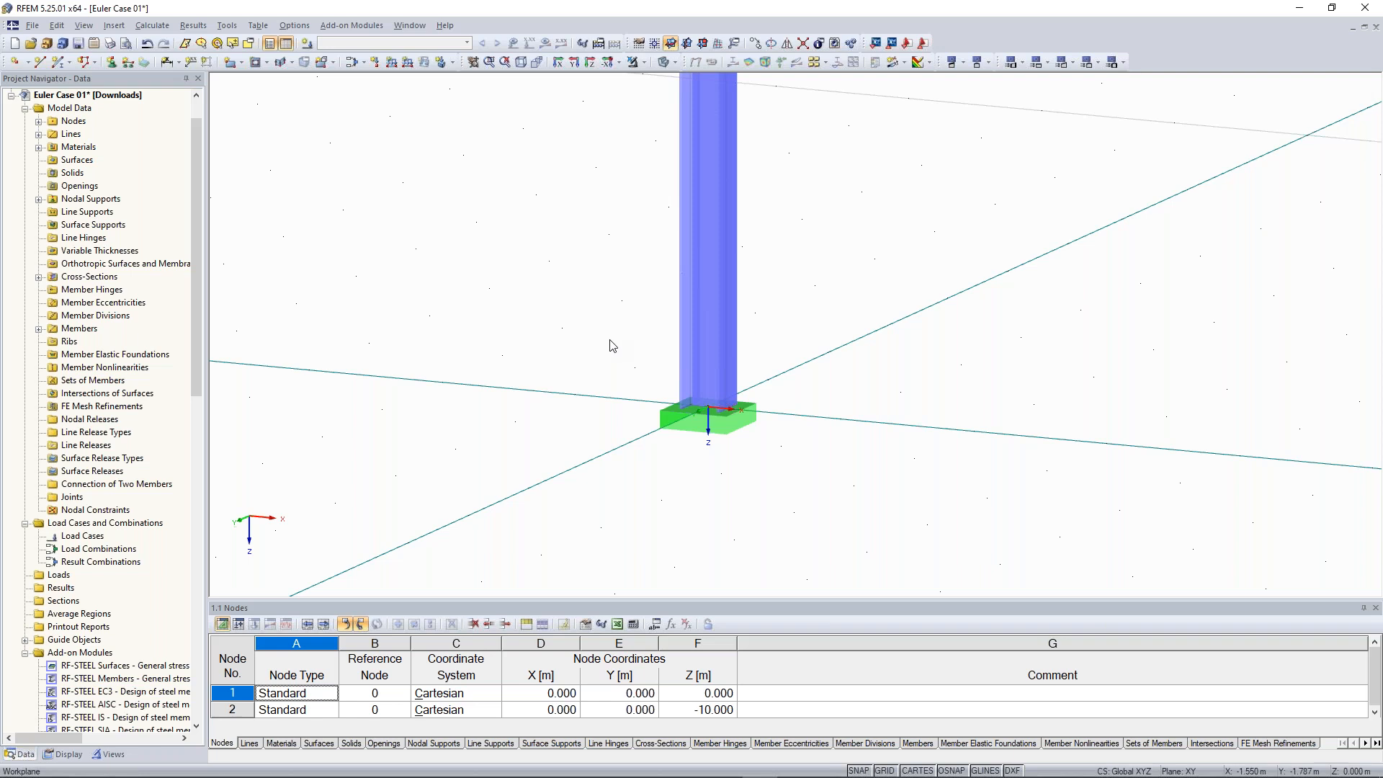
# Create load case LC1 named "Test load" with self-weight deactivated
pyautogui.click(313, 47)
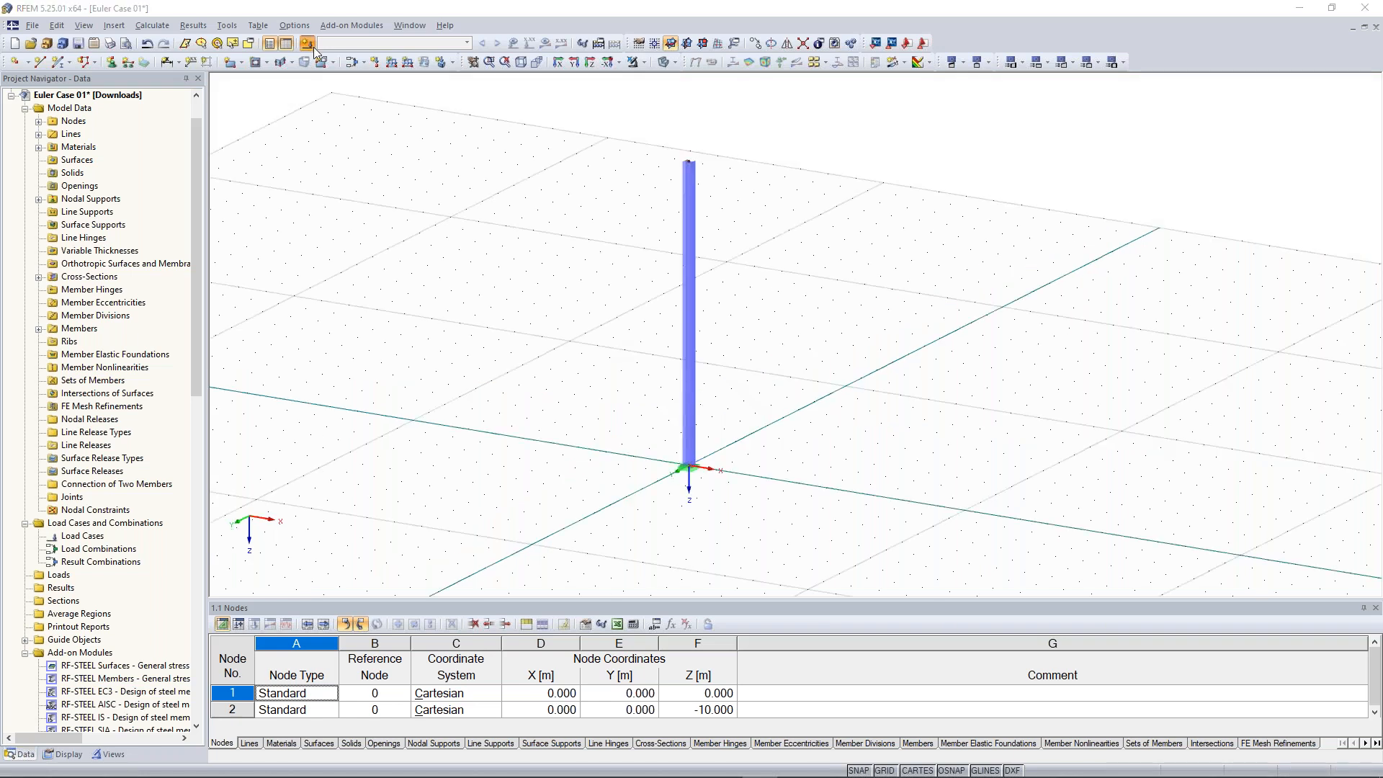
pyautogui.click(314, 47)
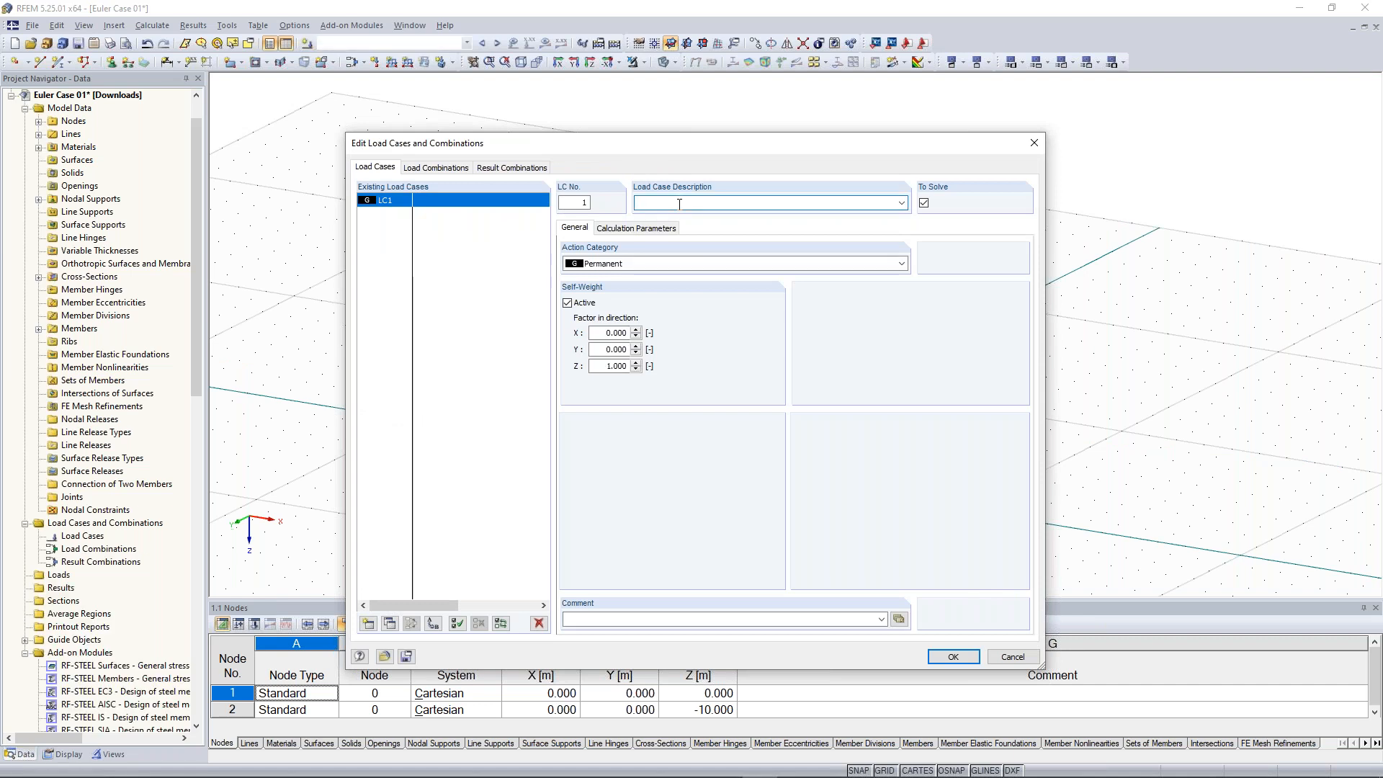
pyautogui.write('Test load')
pyautogui.click(581, 303)
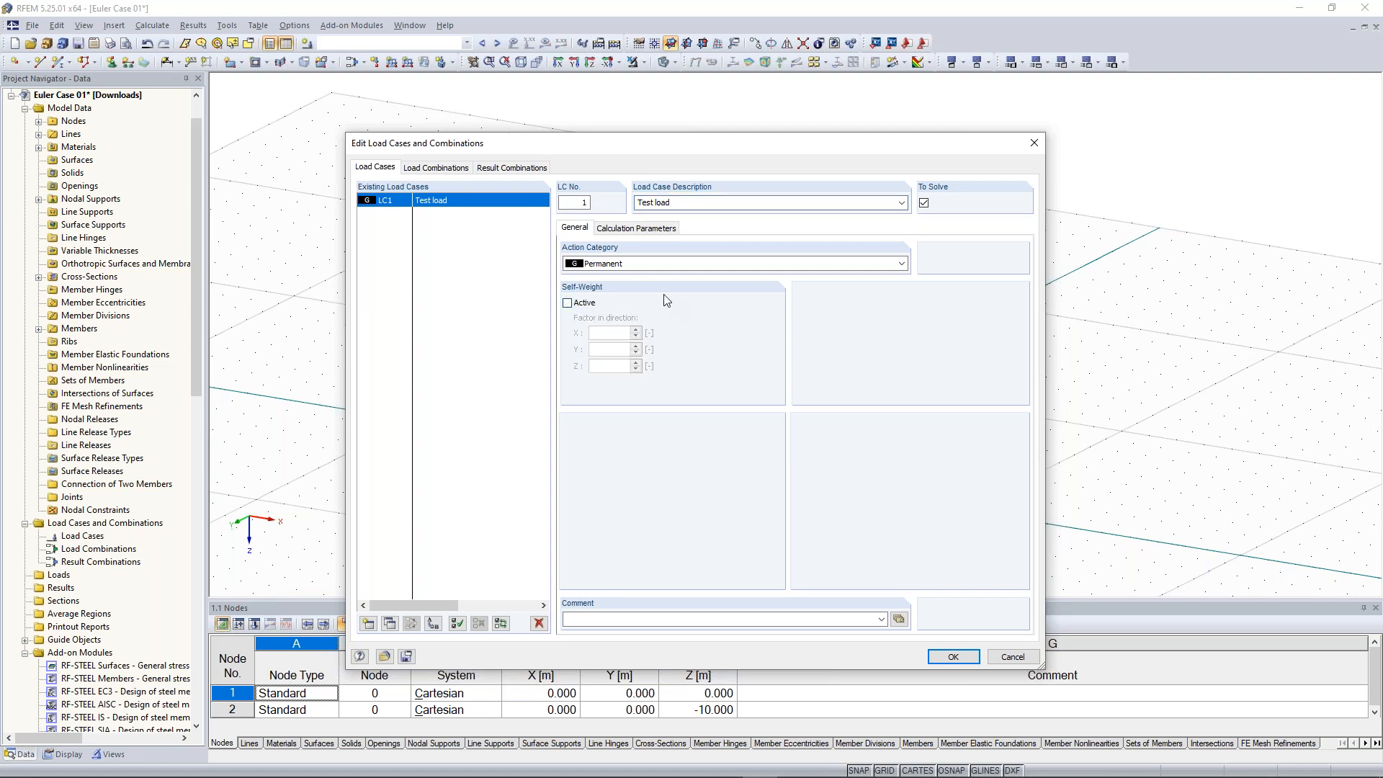
pyautogui.click(955, 657)
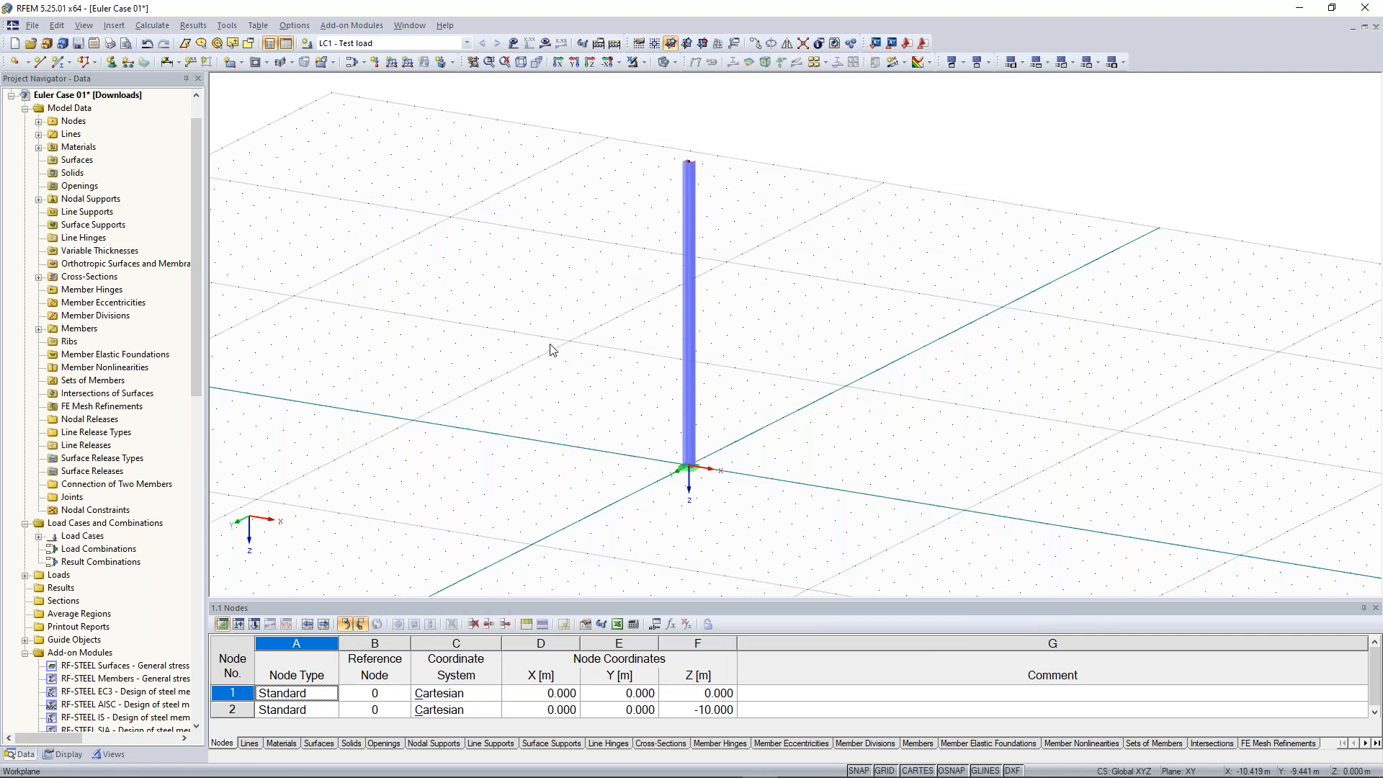
# Apply a nodal load at the column's top node with Px = 10 kN and Pz = 100 kN
pyautogui.keyDown('ctrl'); pyautogui.moveTo(550, 344); pyautogui.dragTo(516, 319, button='middle'); pyautogui.keyUp('ctrl')
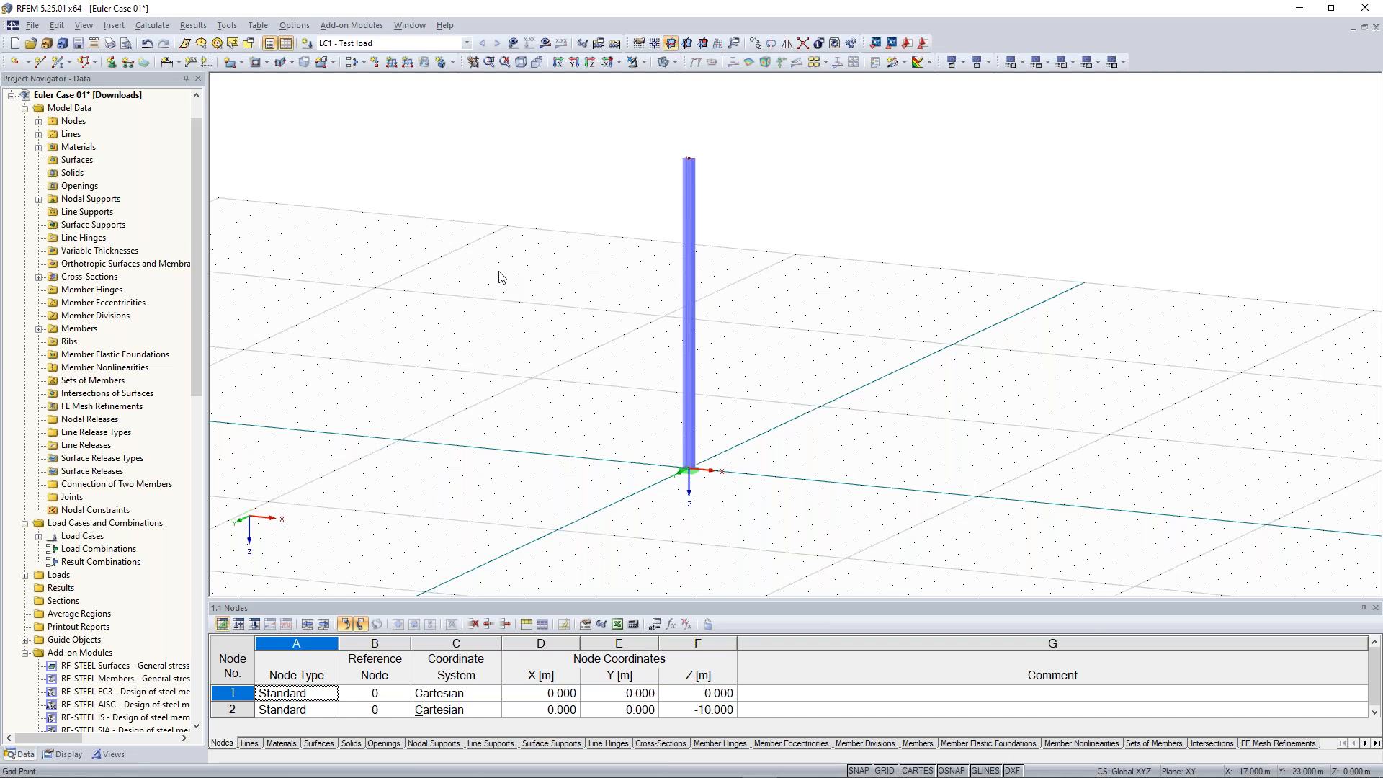
pyautogui.moveTo(644, 128); pyautogui.dragTo(731, 176)
pyautogui.click(377, 62)
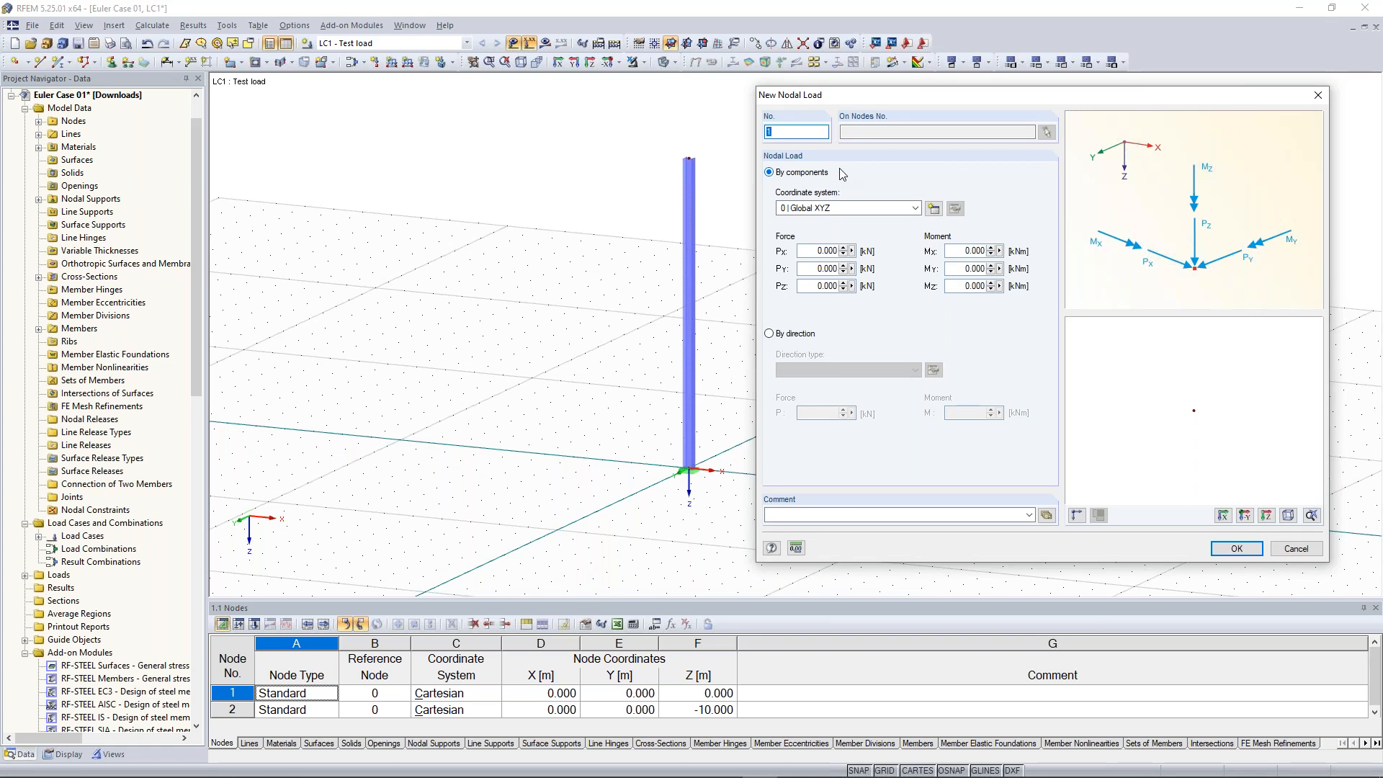
pyautogui.click(811, 250)
pyautogui.moveTo(811, 250); pyautogui.dragTo(838, 251)
pyautogui.write('10')
pyautogui.press('Tab')
pyautogui.press('Tab')
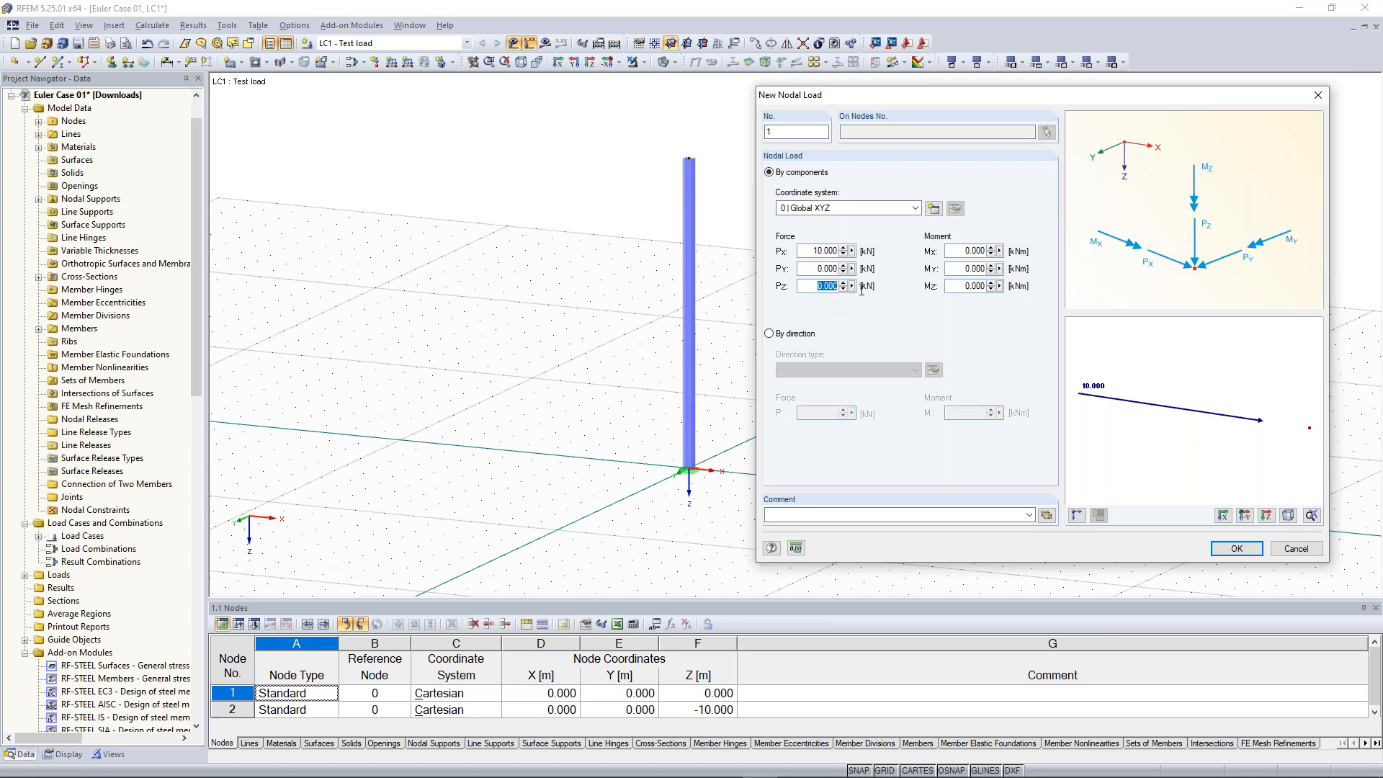
pyautogui.write('100')
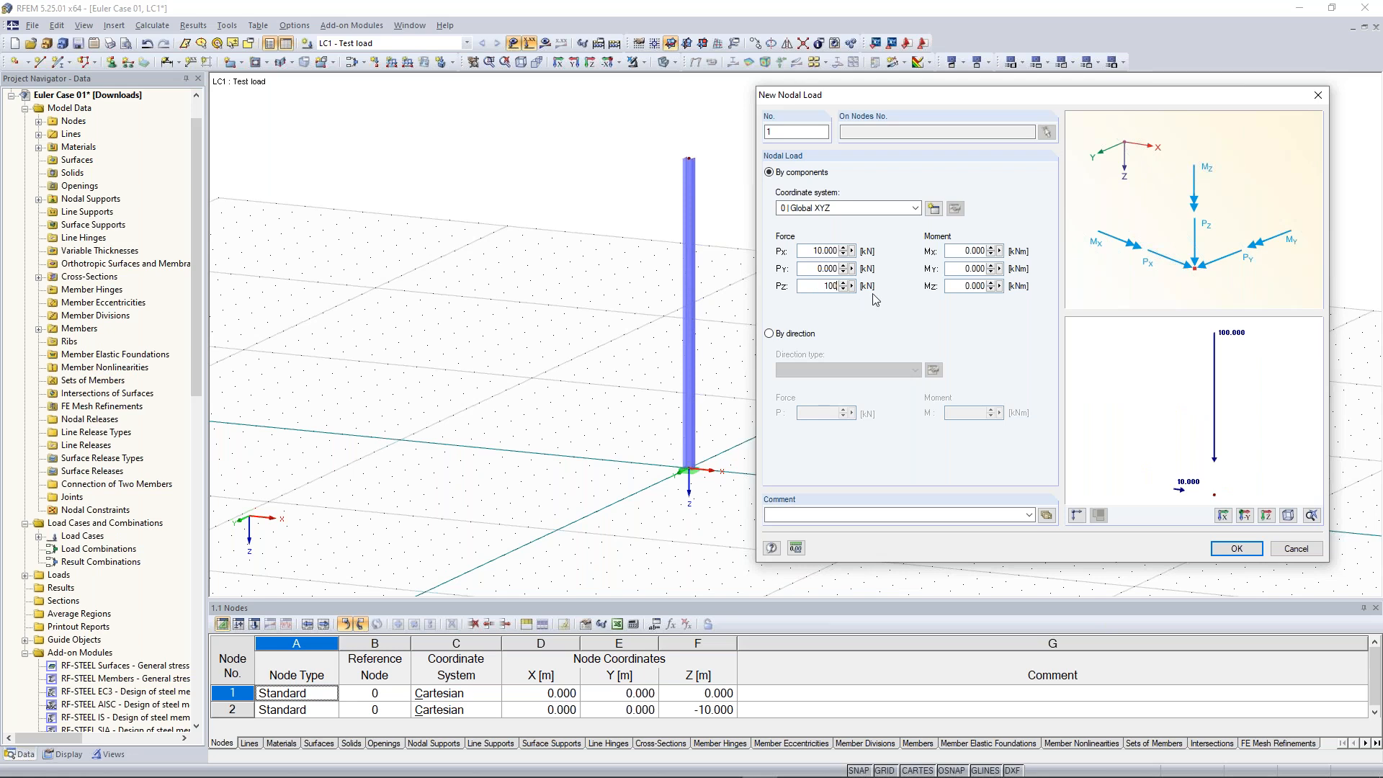
pyautogui.click(1236, 550)
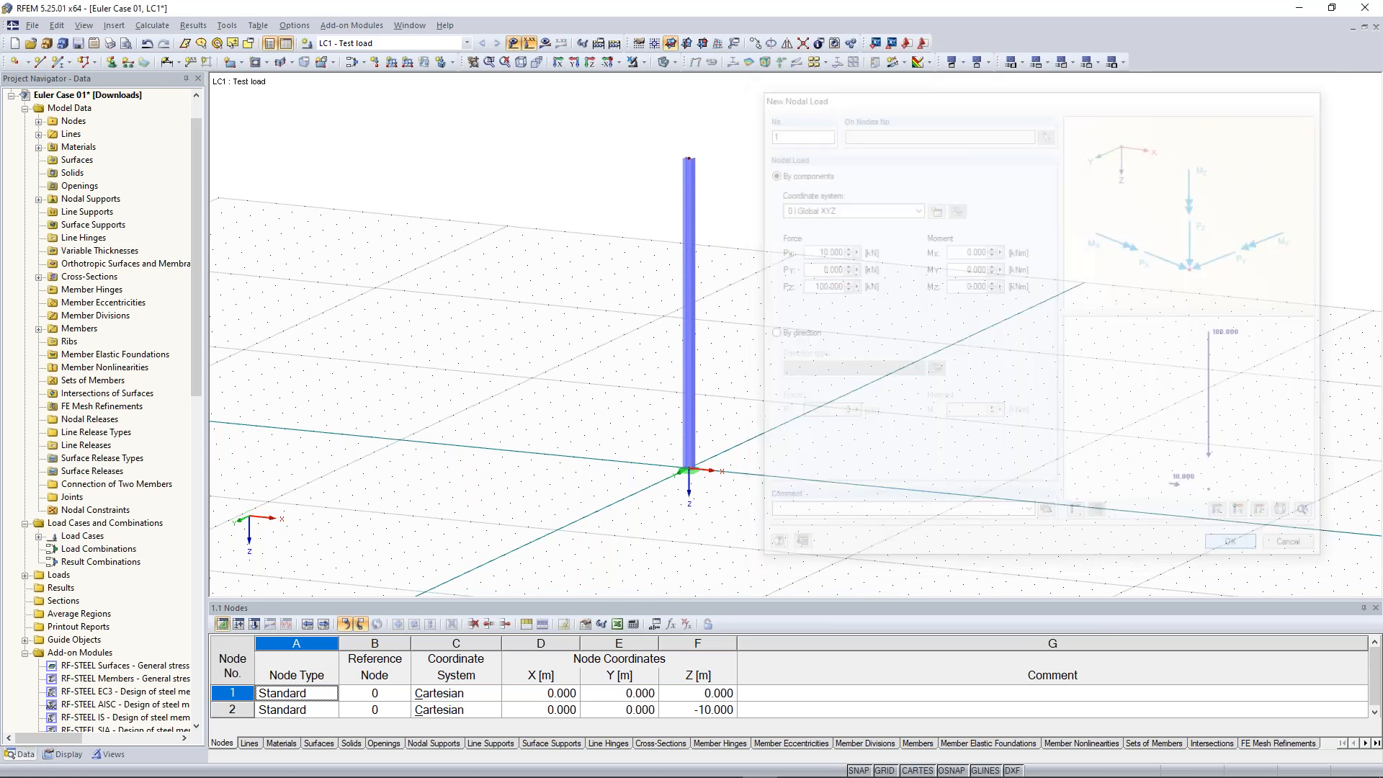
pyautogui.click(688, 158)
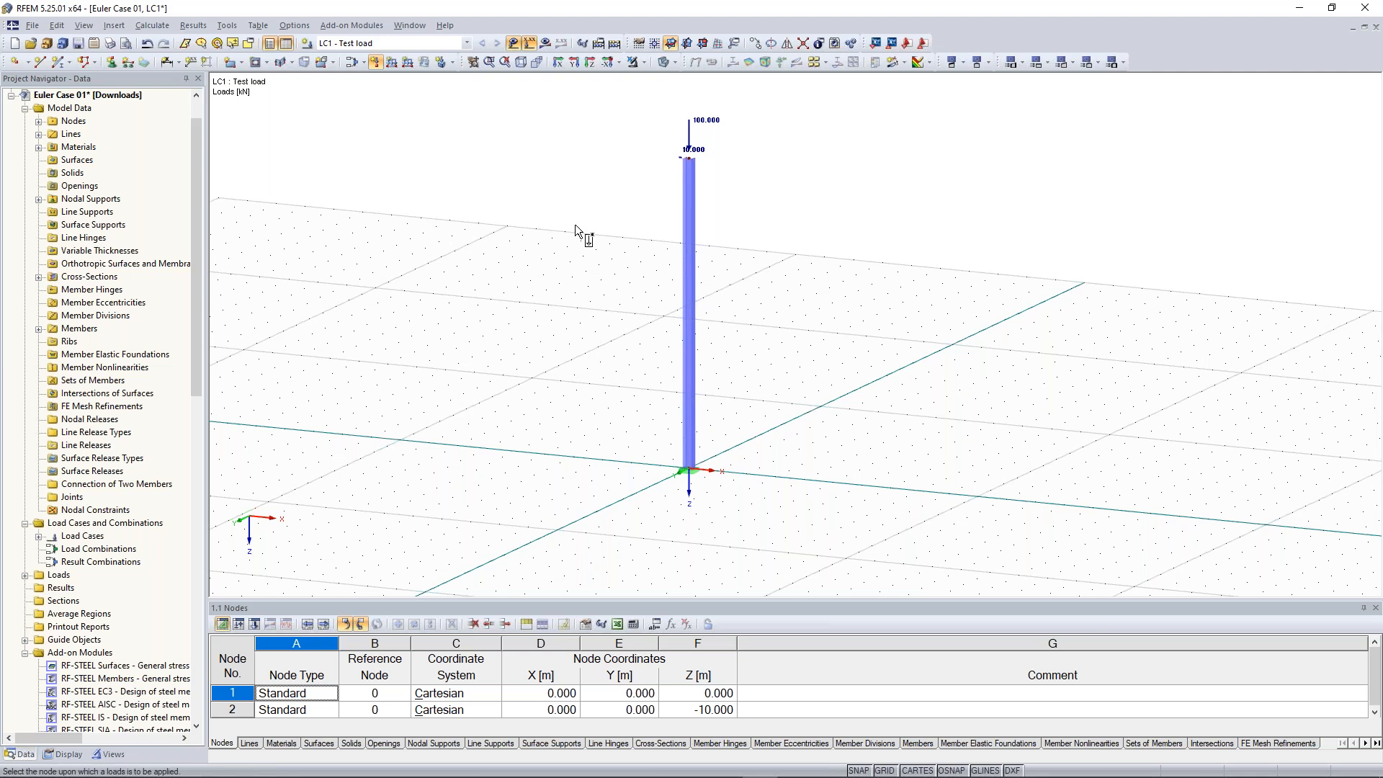
pyautogui.press('Escape')
# Calculate the model to obtain the results for LC1
pyautogui.scroll(-1, 542, 263)
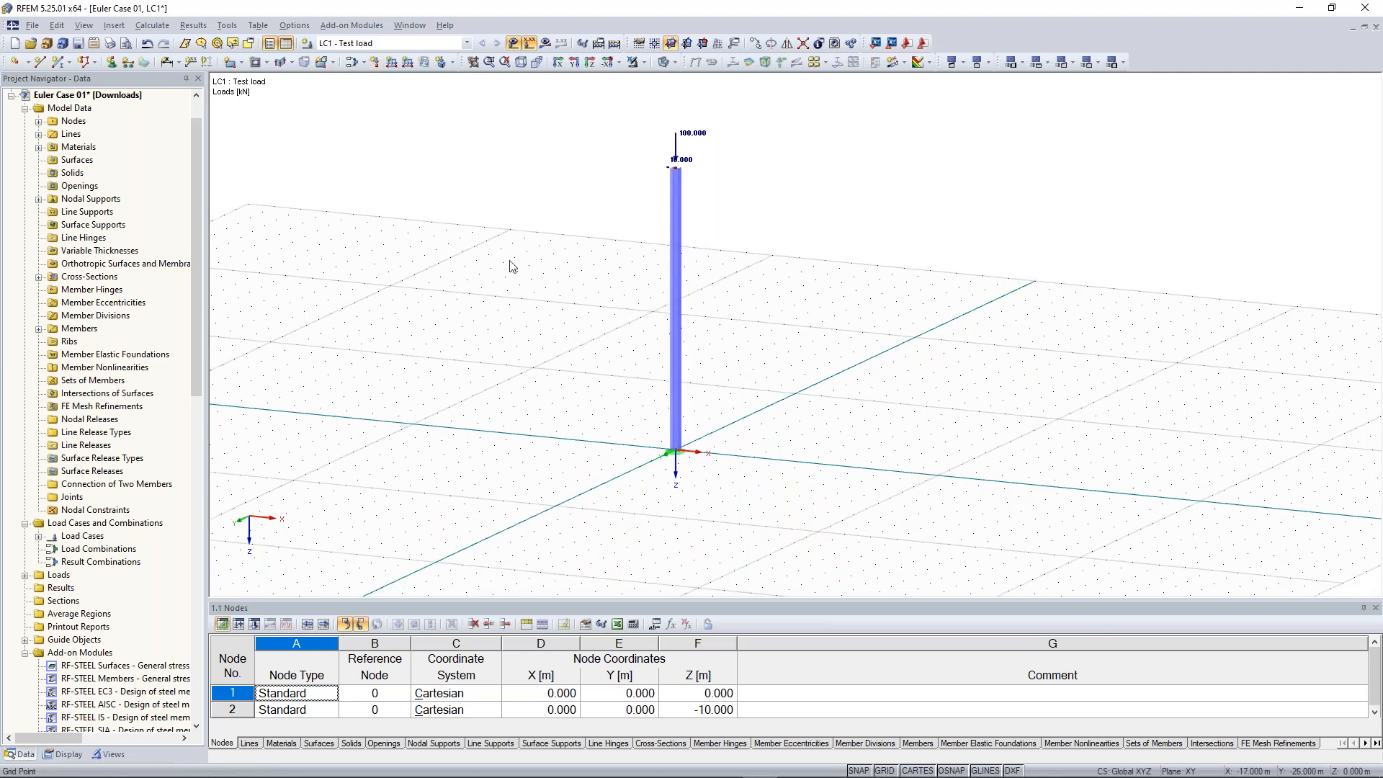
pyautogui.scroll(1, 511, 267)
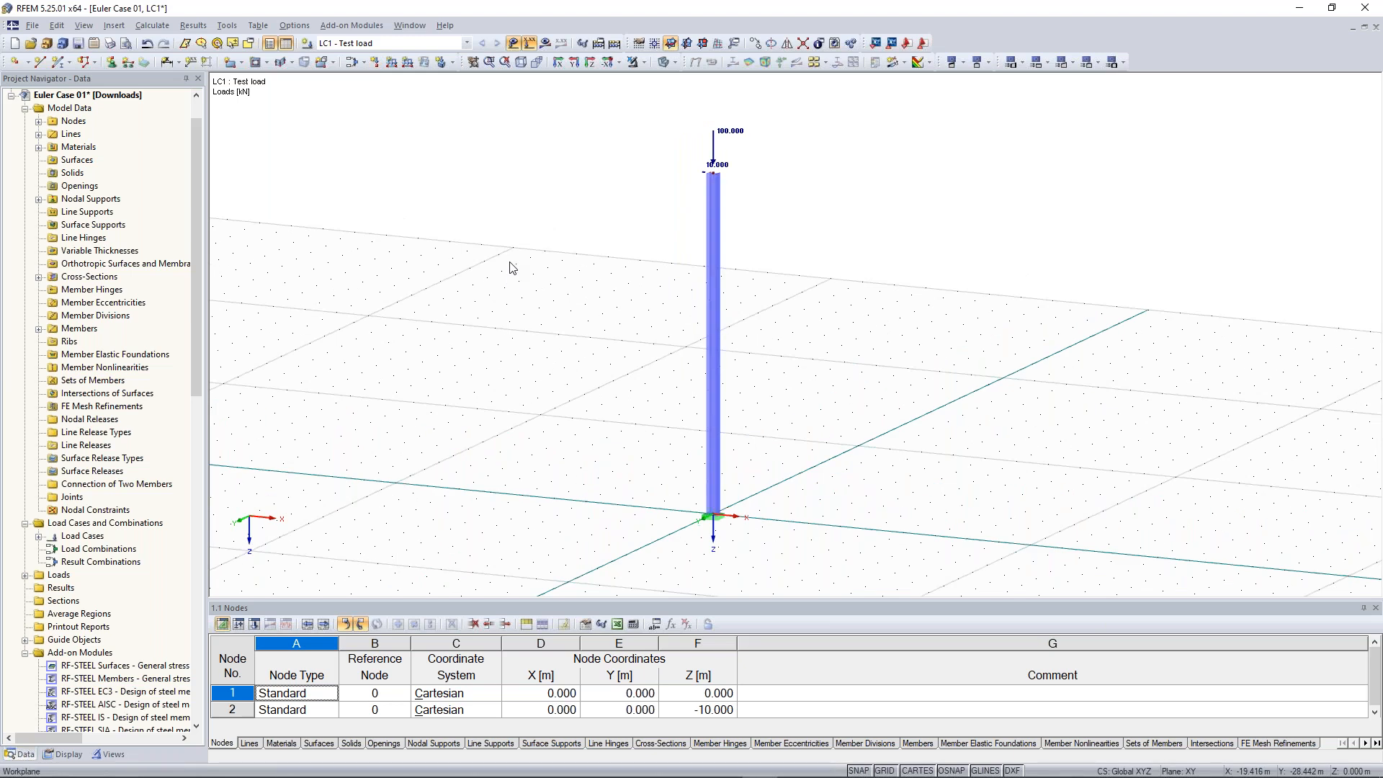
pyautogui.click(546, 43)
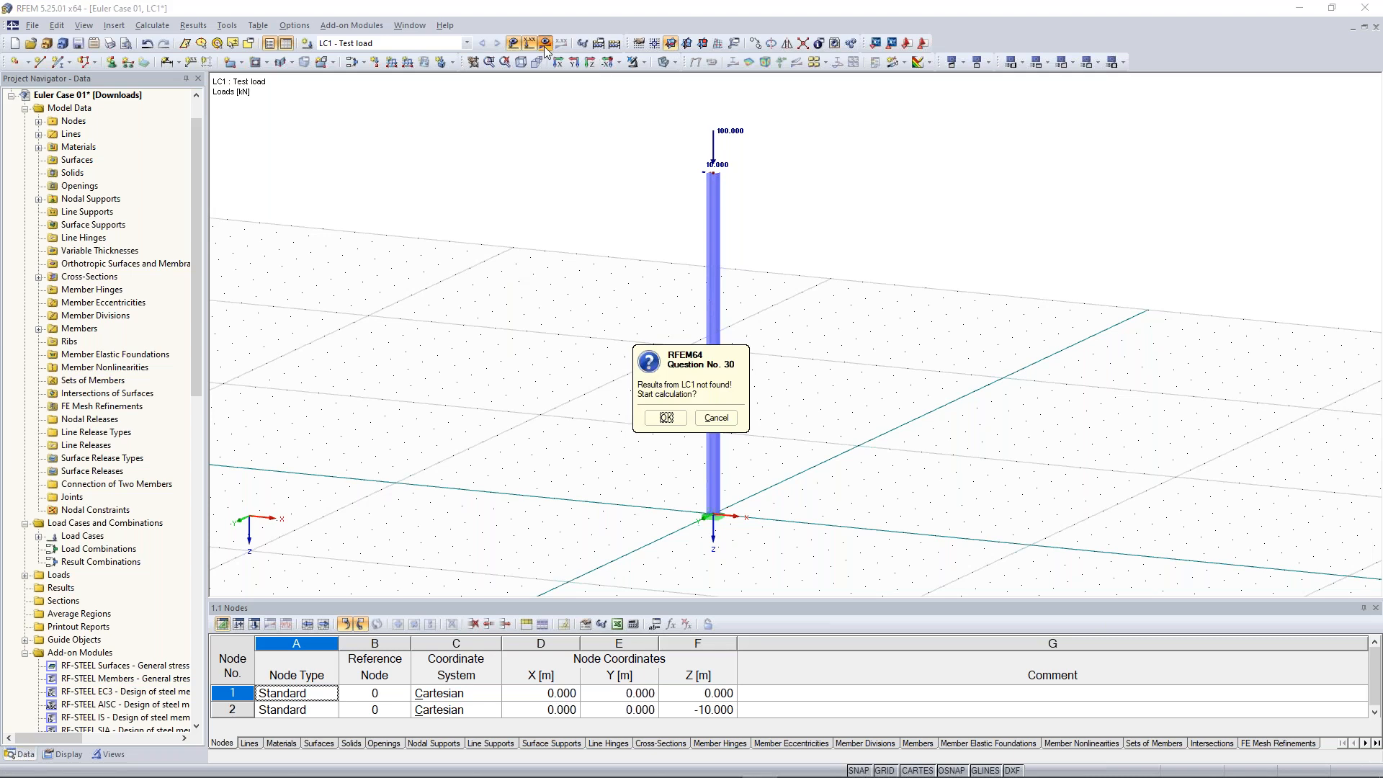
pyautogui.click(667, 417)
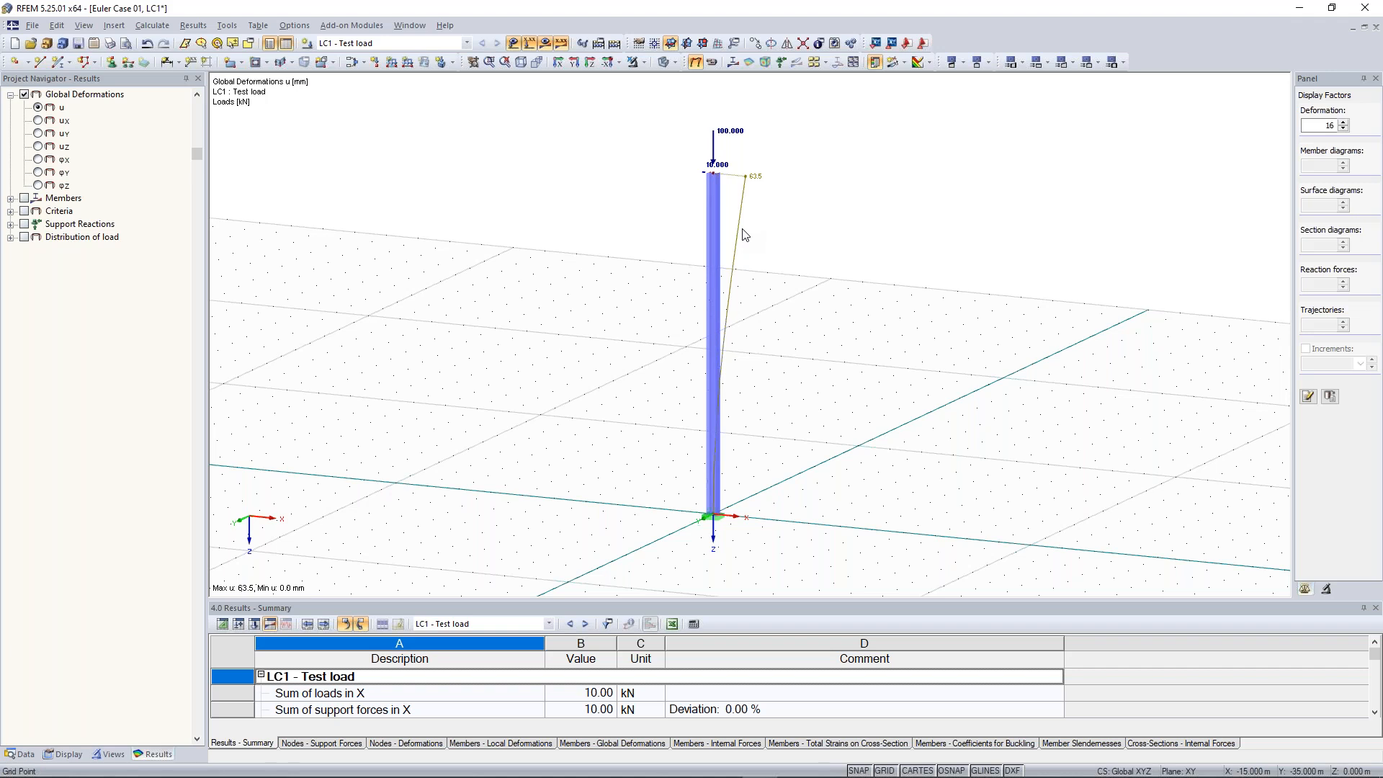
# Display the member deformations as colored cross-sections
pyautogui.scroll(2, 674, 245)
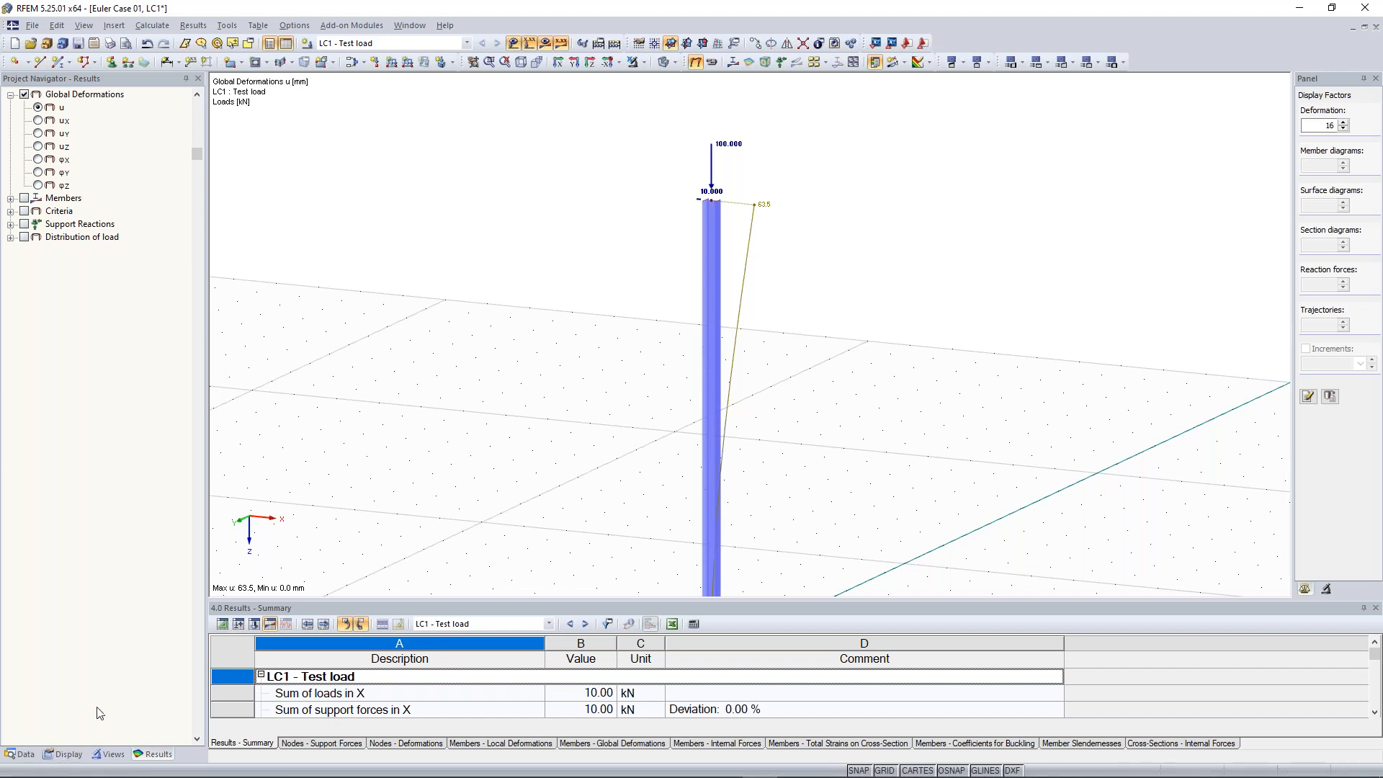
pyautogui.click(65, 754)
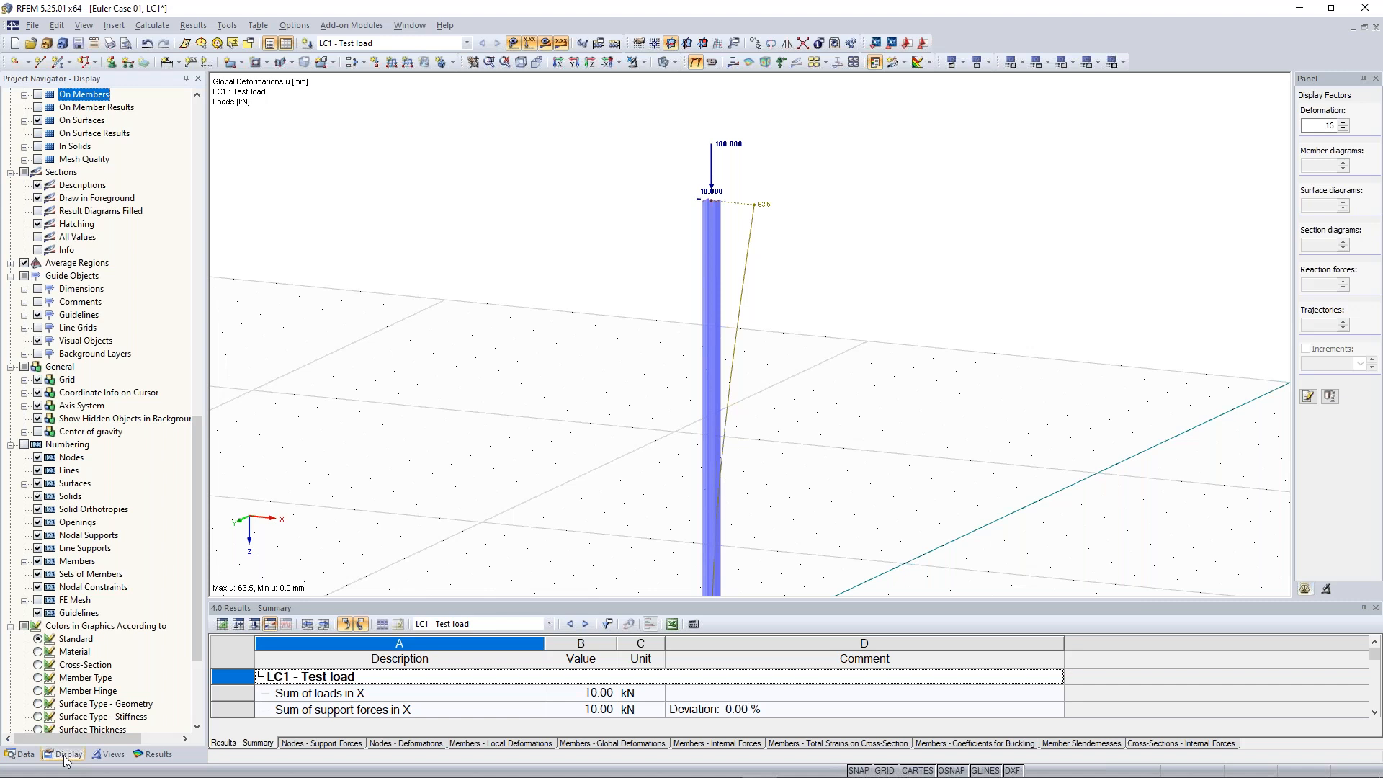
pyautogui.moveTo(196, 459); pyautogui.dragTo(199, 289)
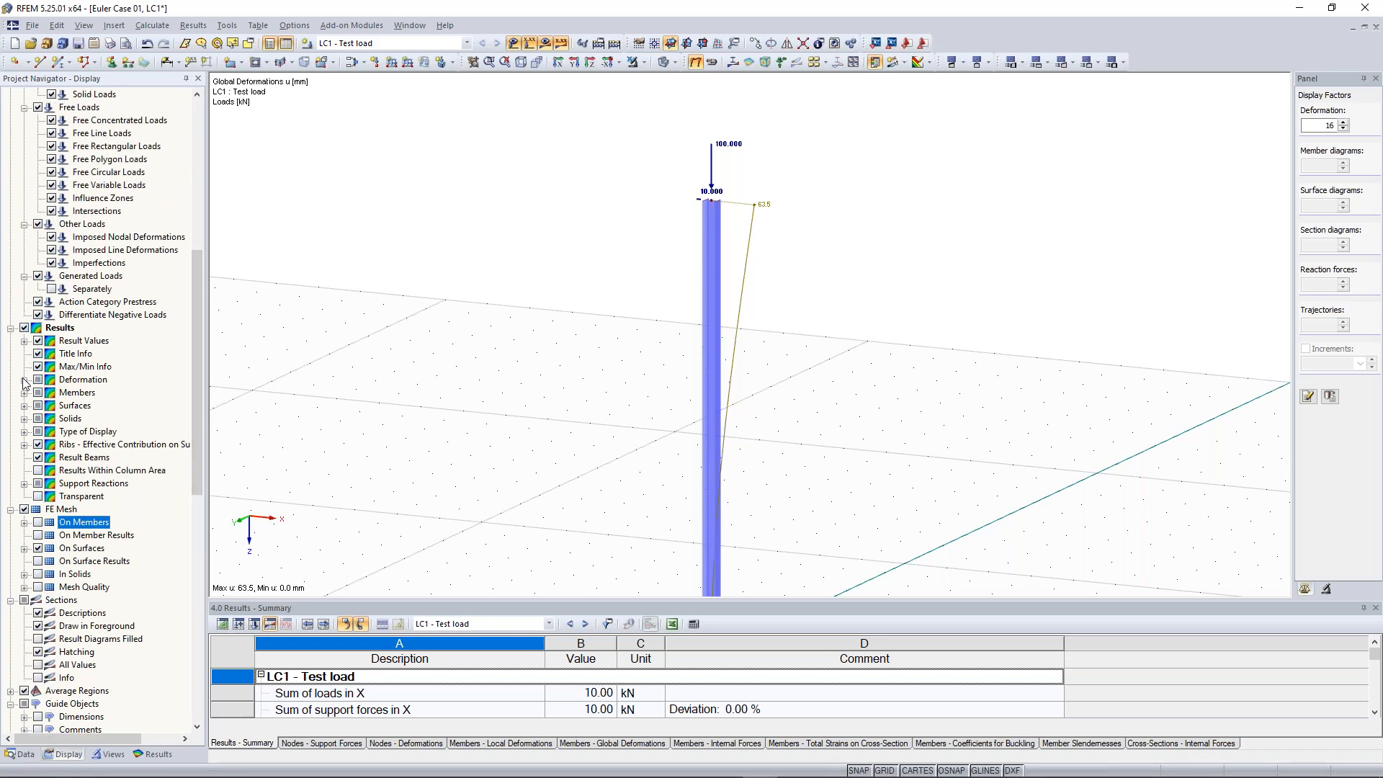
pyautogui.click(23, 380)
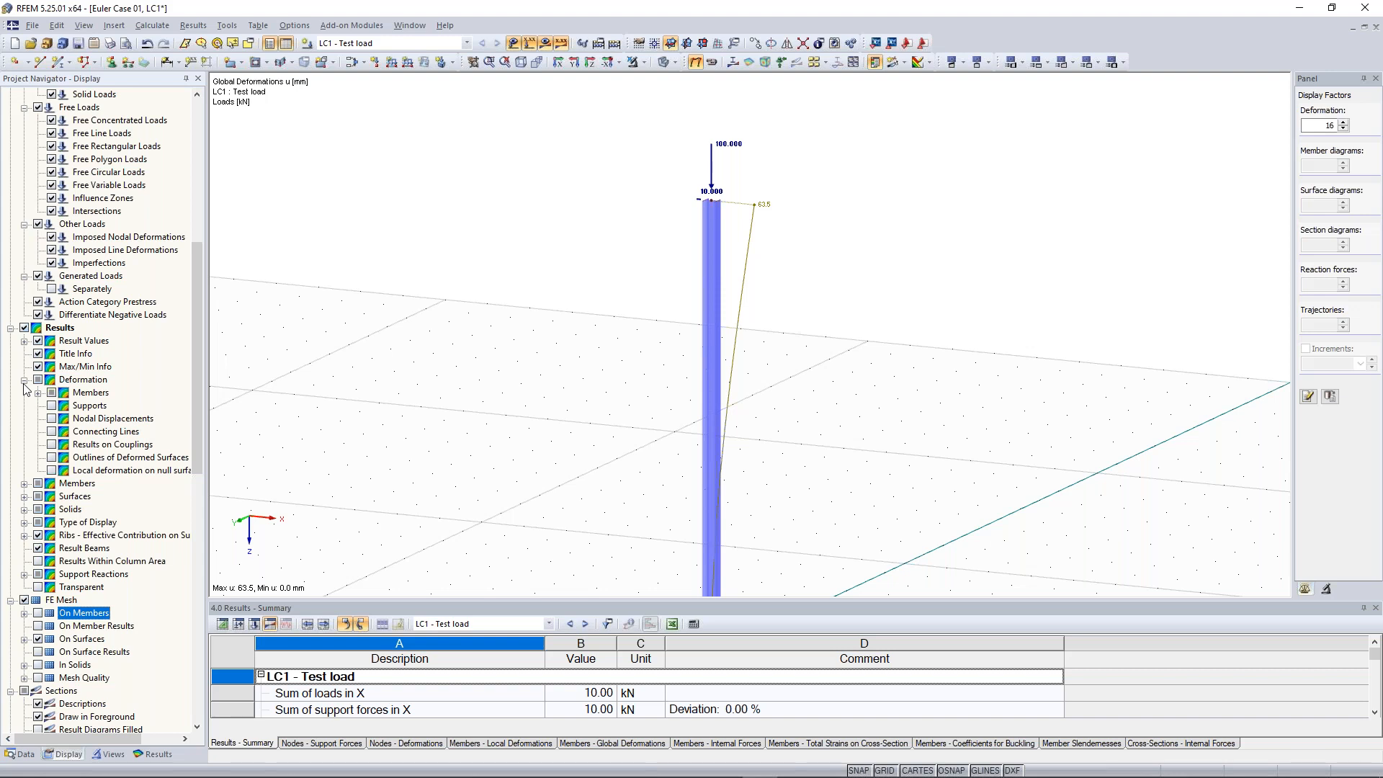
pyautogui.click(37, 392)
pyautogui.click(65, 431)
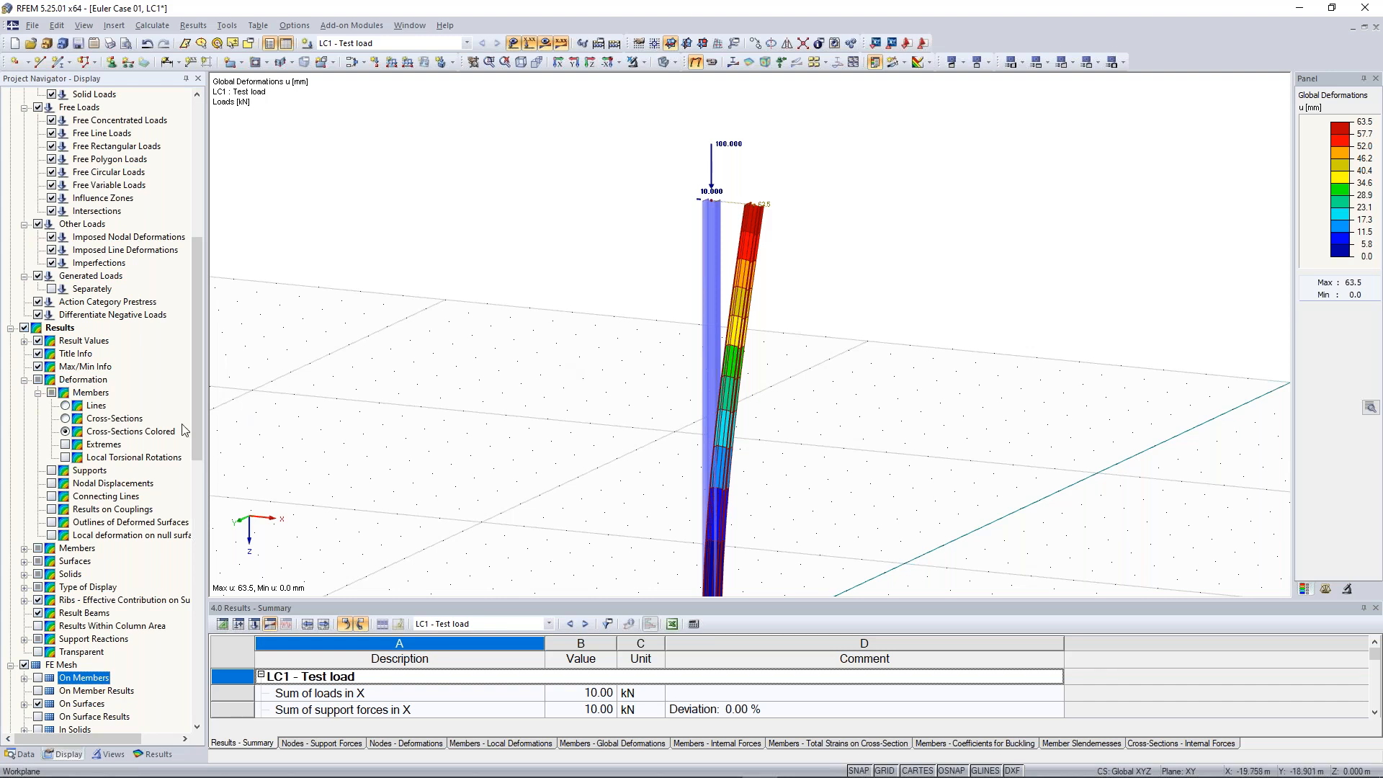
# Examine the deformed column from different viewpoints
pyautogui.scroll(-2, 590, 346)
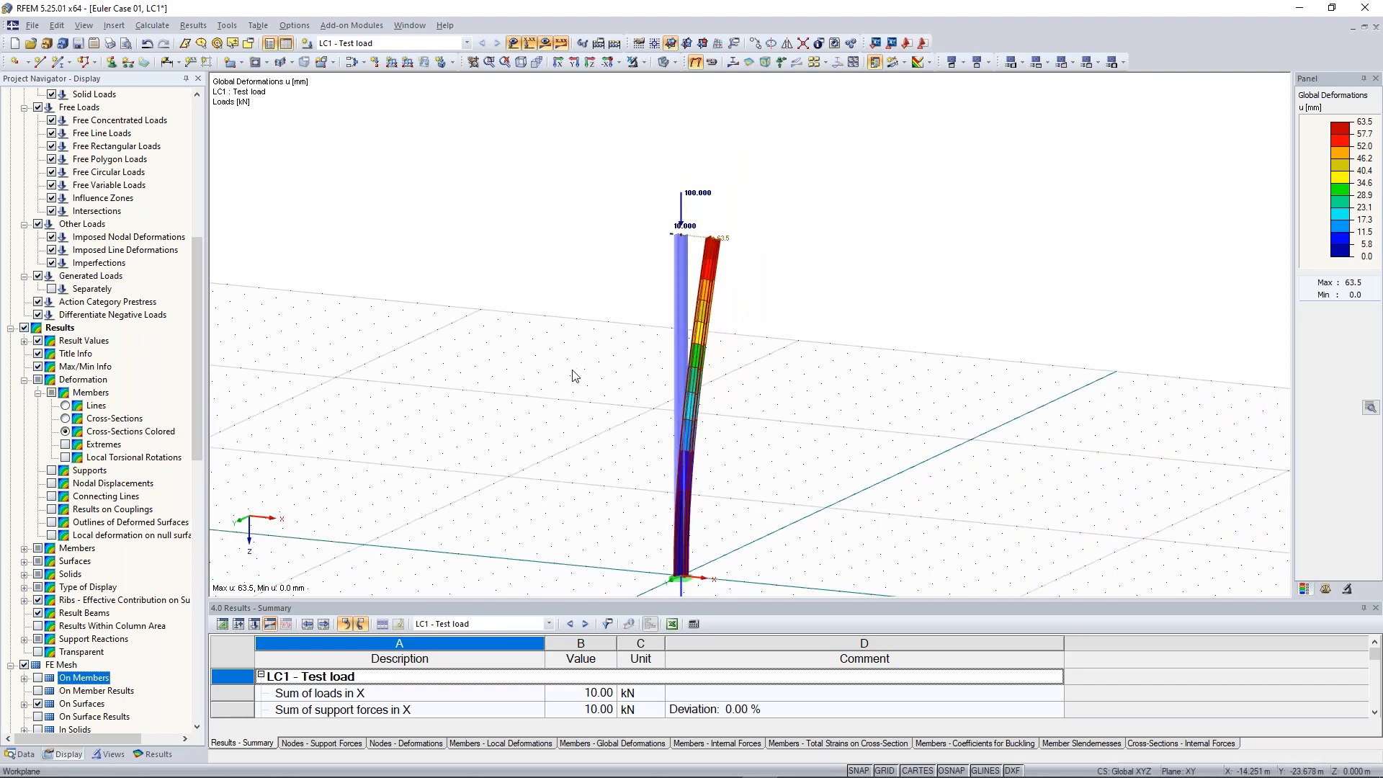
pyautogui.keyDown('ctrl'); pyautogui.moveTo(574, 373); pyautogui.dragTo(627, 372, button='middle'); pyautogui.keyUp('ctrl')
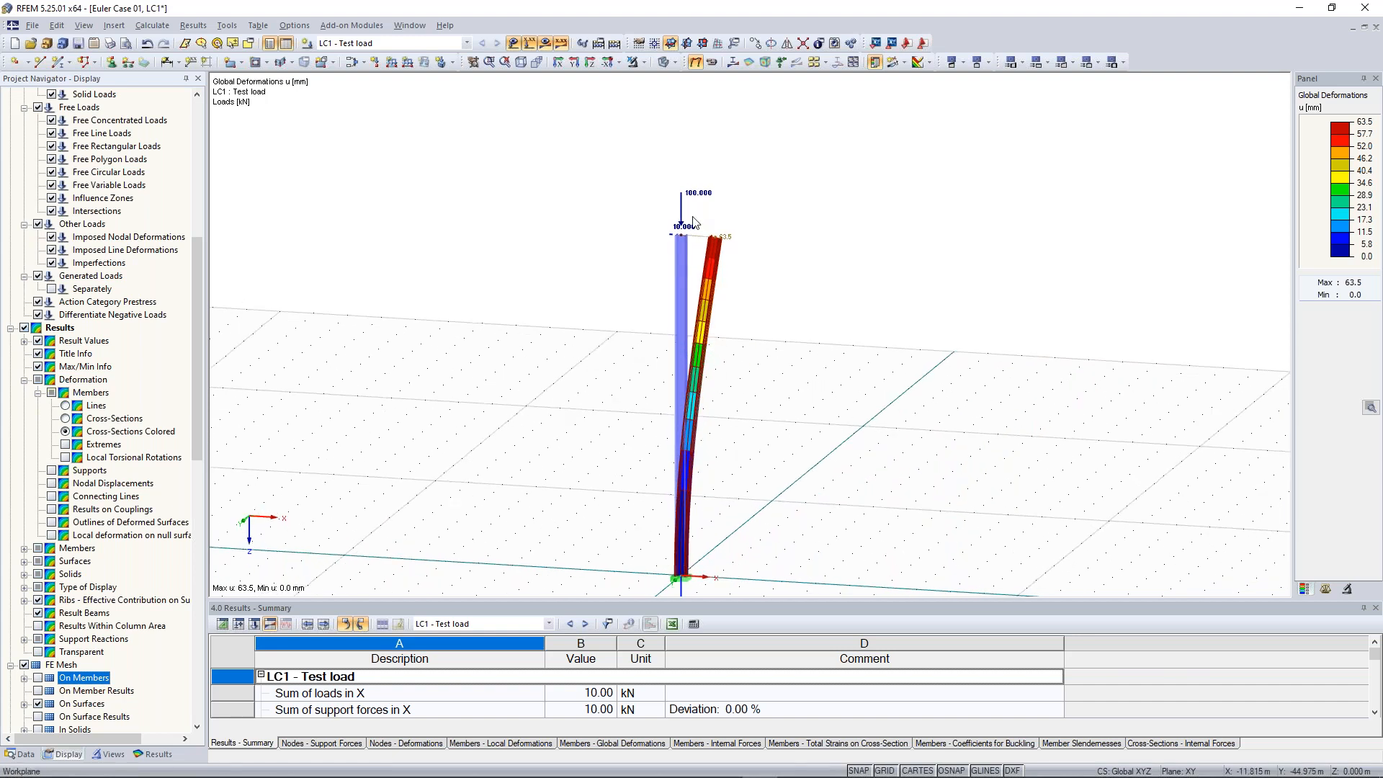
pyautogui.scroll(2, 691, 218)
pyautogui.scroll(2, 624, 242)
pyautogui.scroll(1, 624, 241)
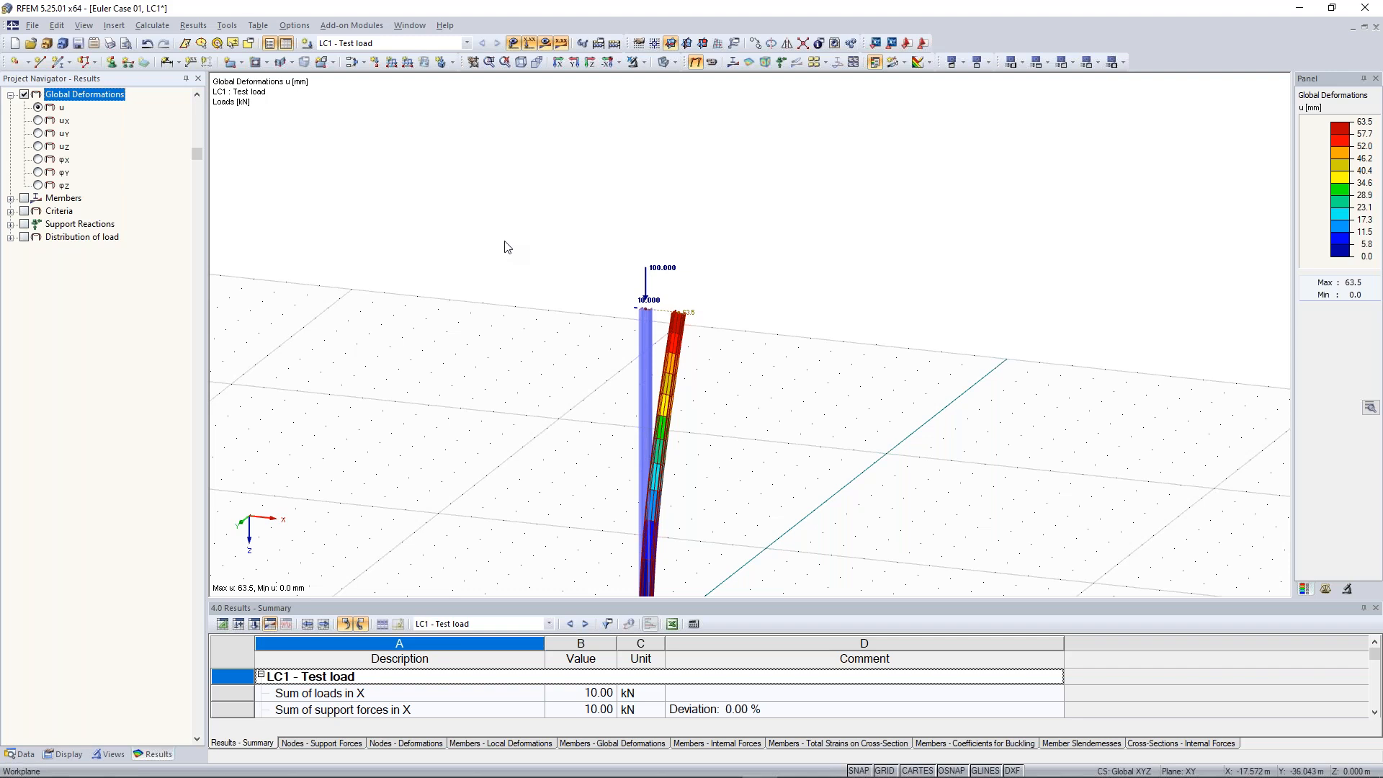
pyautogui.moveTo(512, 312); pyautogui.dragTo(643, 192, button='middle')
pyautogui.scroll(-1, 624, 225)
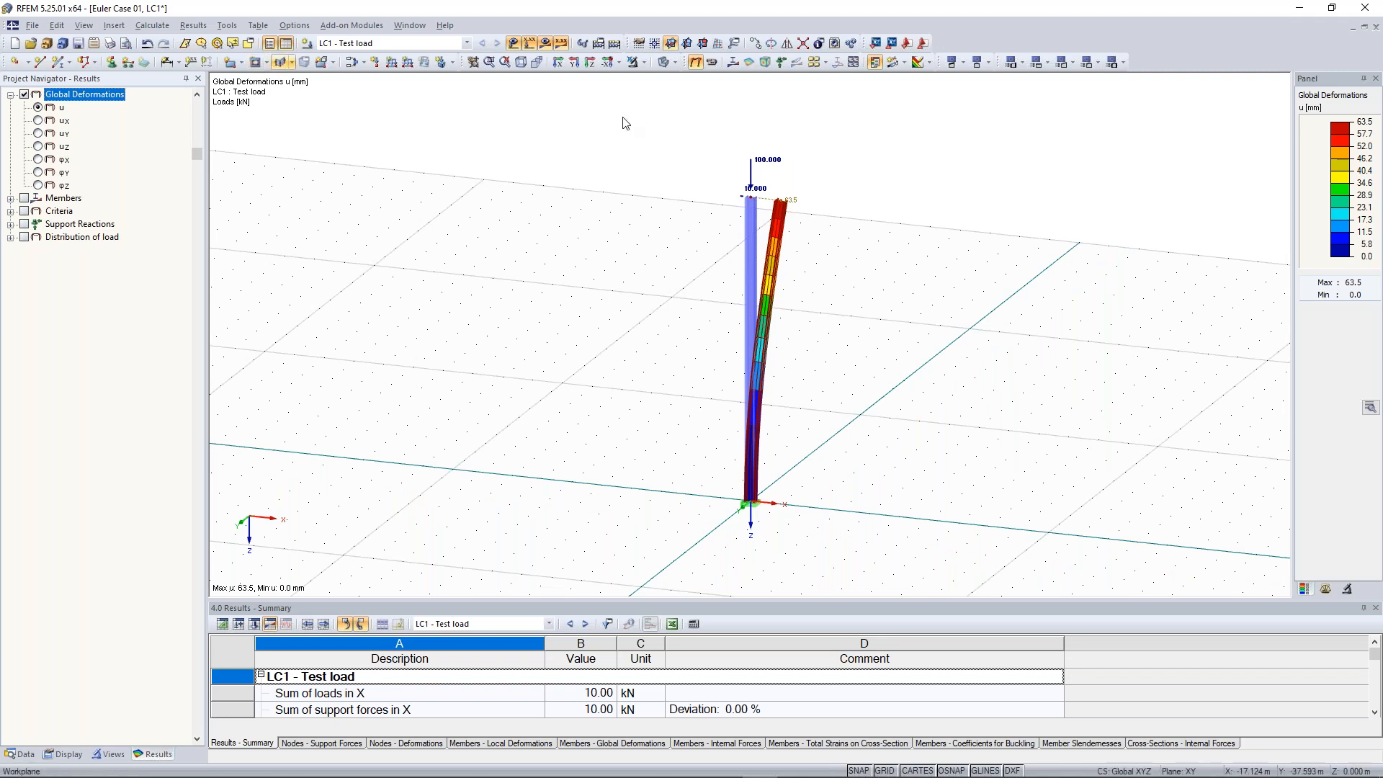
pyautogui.moveTo(564, 164); pyautogui.dragTo(520, 179, button='middle')
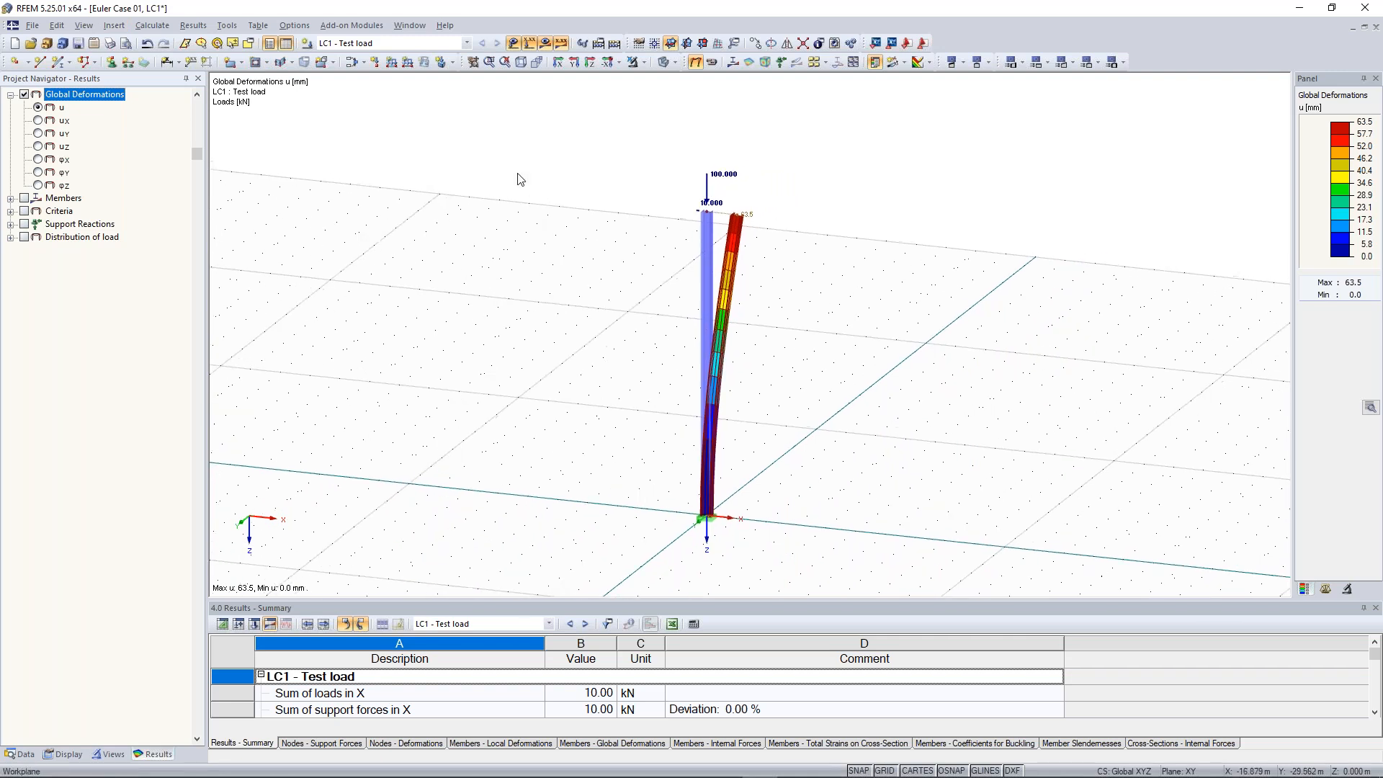
# Open two more windows of the Euler Case model, tile the windows vertically and minimize the Continuous Plate window
pyautogui.click(409, 26)
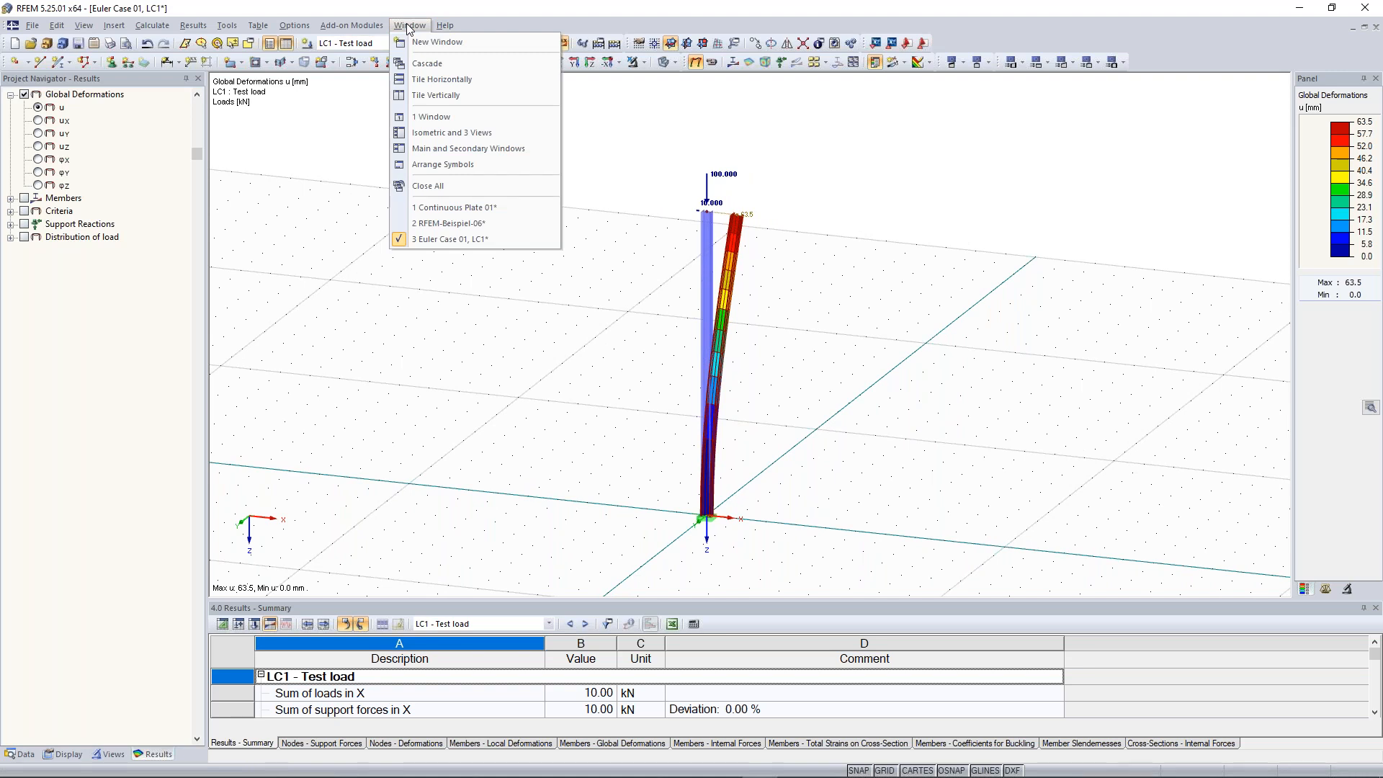
pyautogui.click(430, 42)
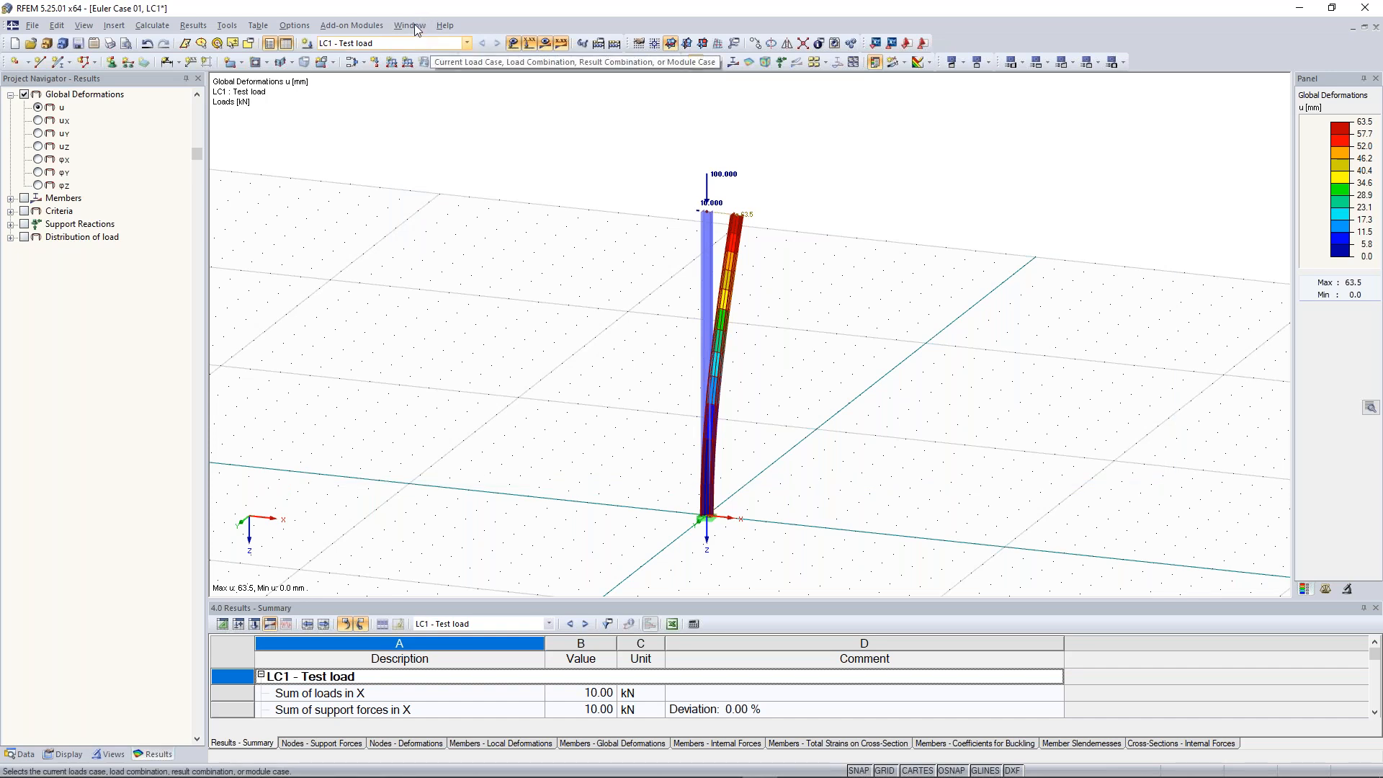
pyautogui.click(415, 25)
pyautogui.click(420, 43)
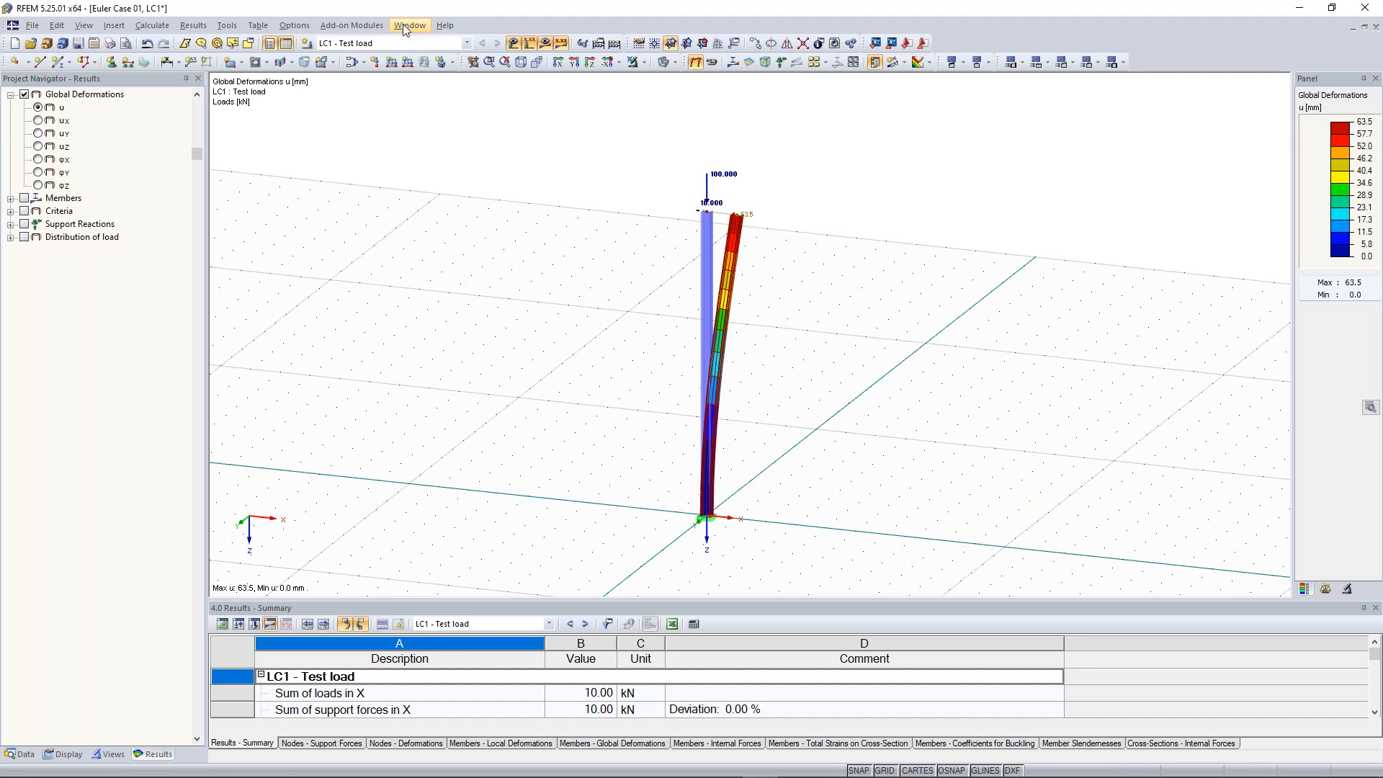
pyautogui.click(404, 25)
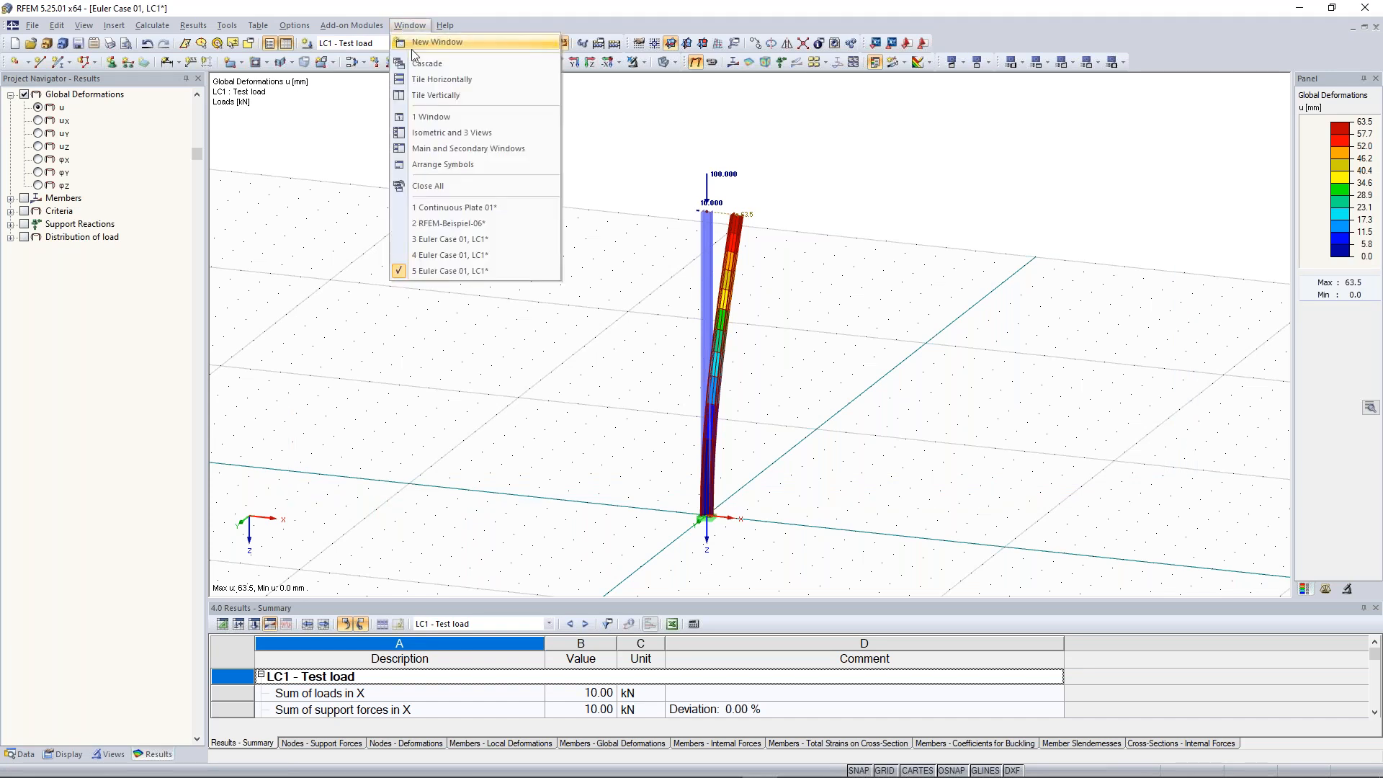
pyautogui.click(452, 97)
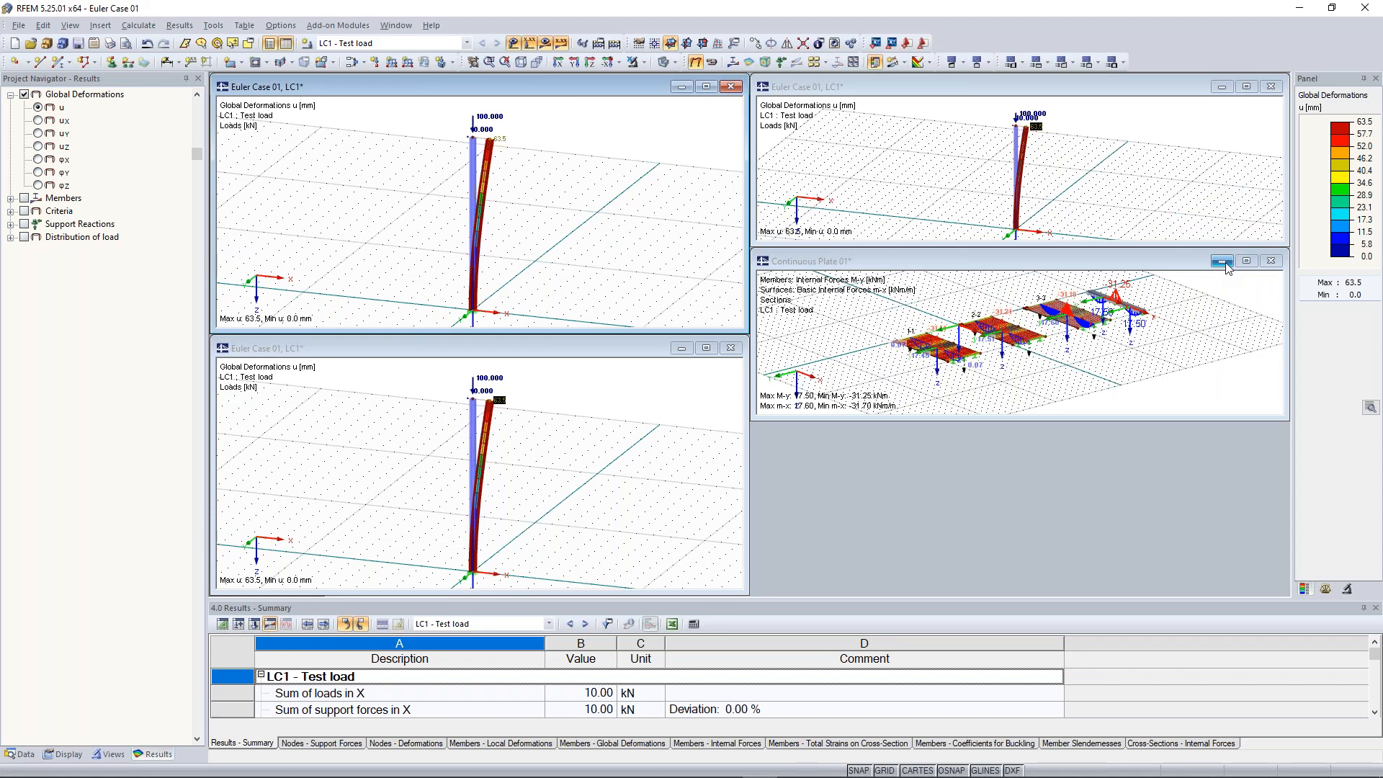
pyautogui.click(1222, 261)
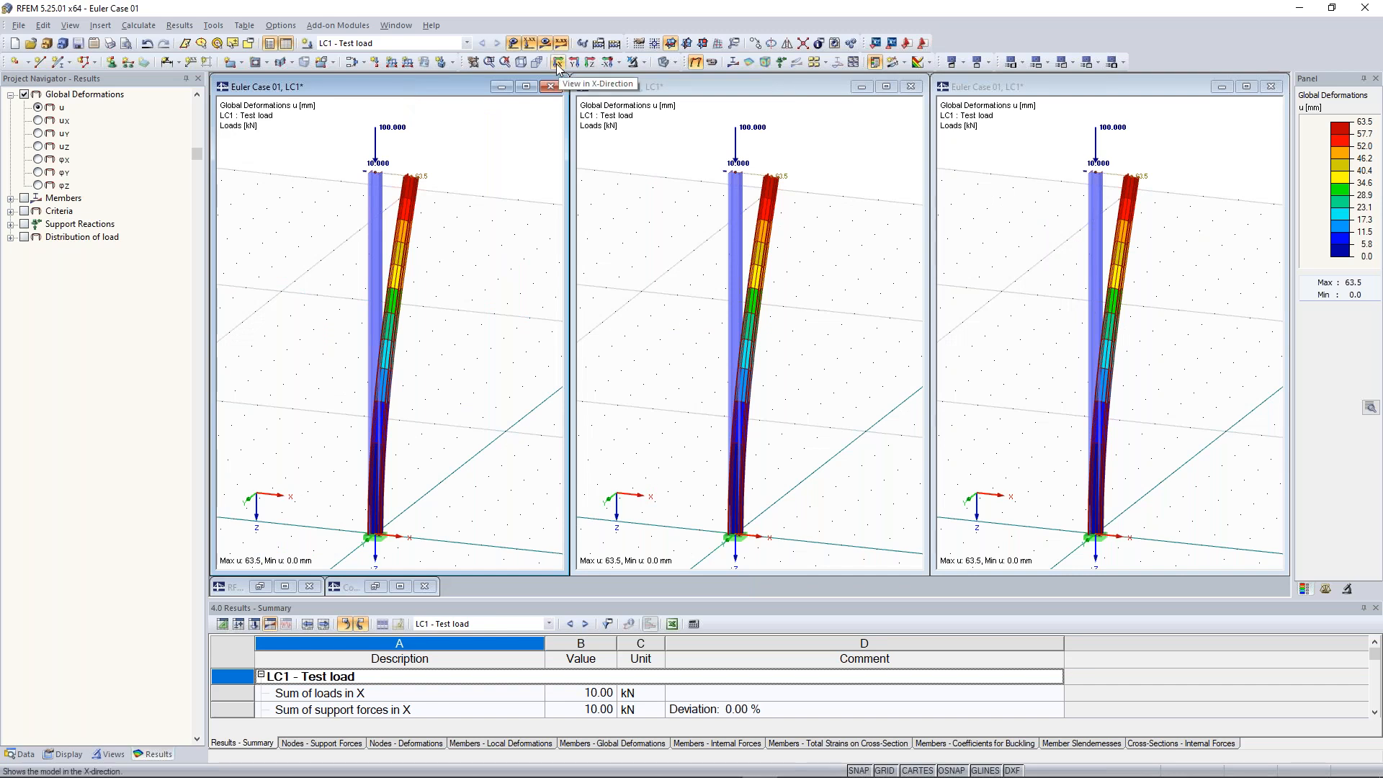
# Set the tiled column windows to the reverse Y-direction view
pyautogui.click(619, 63)
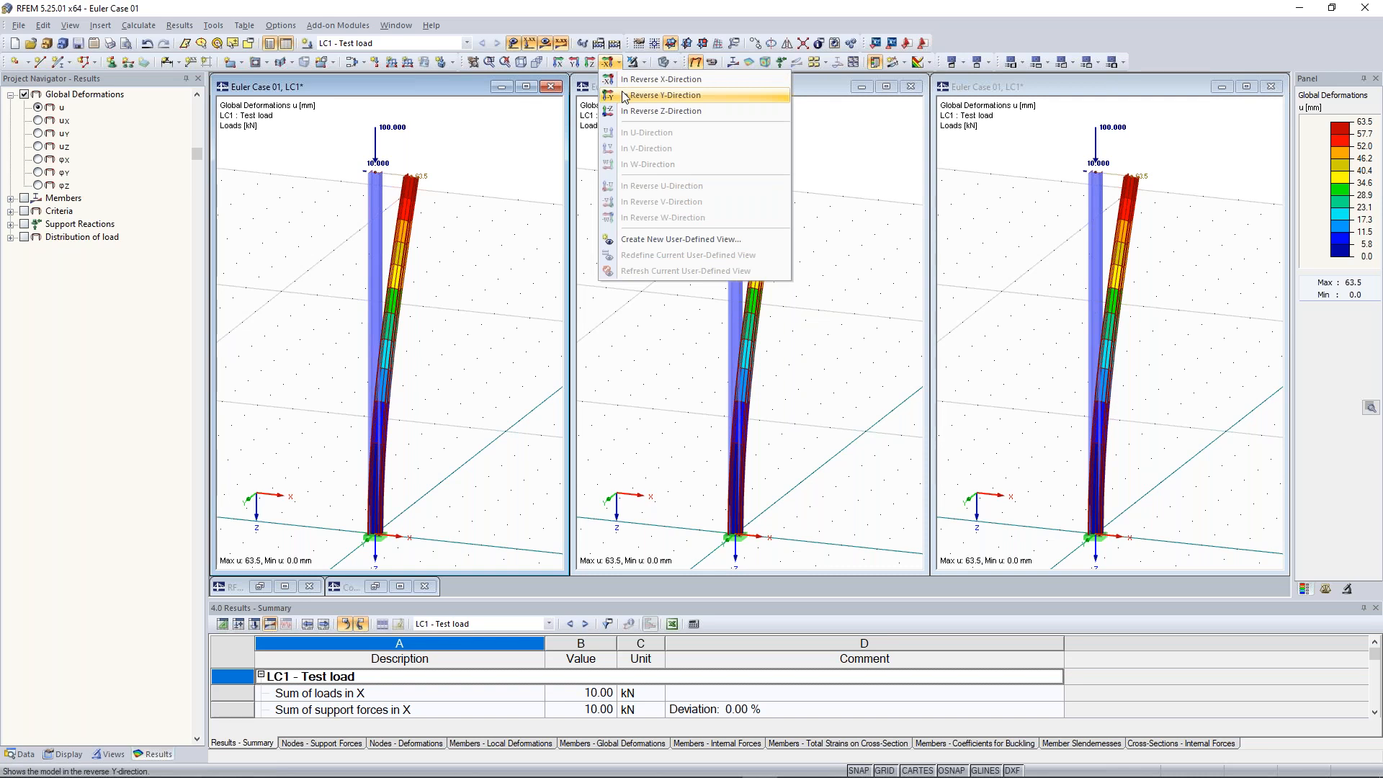
pyautogui.click(625, 96)
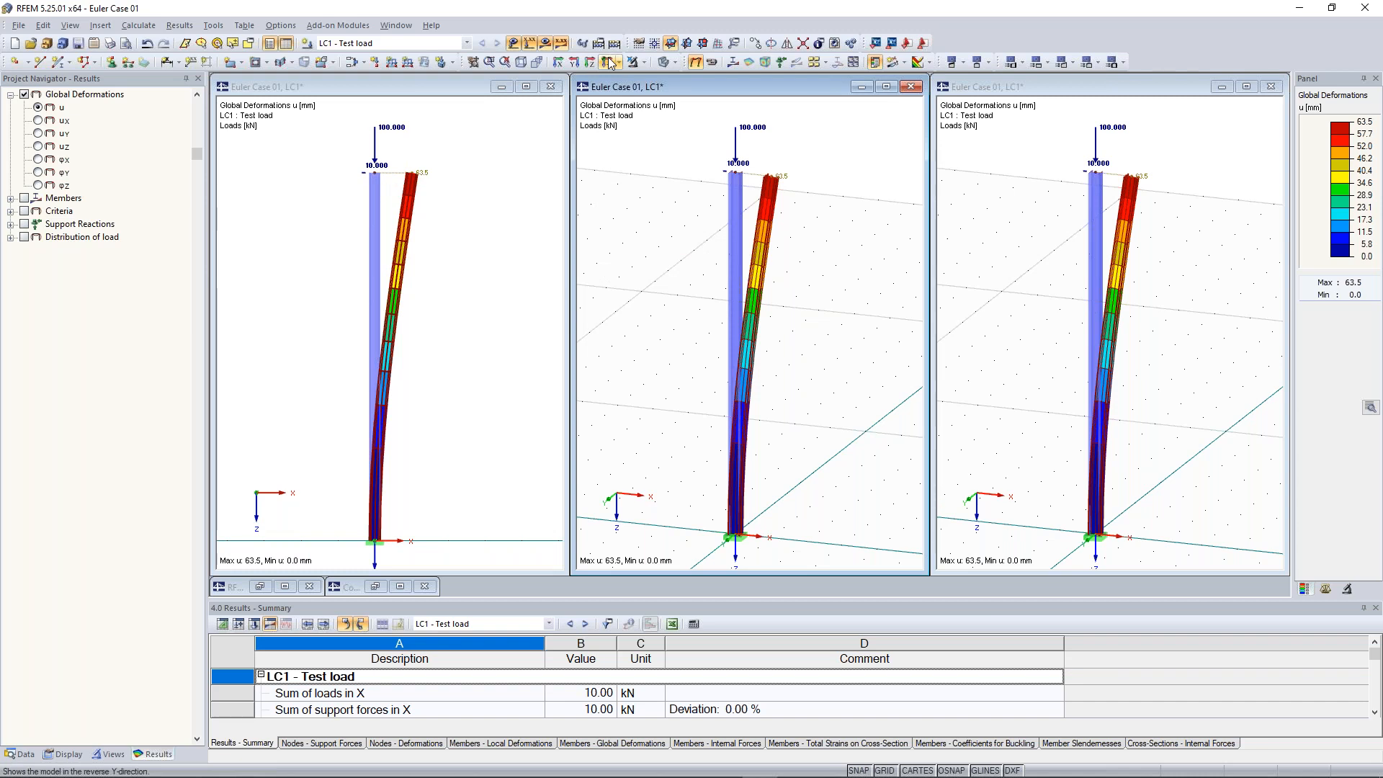
pyautogui.click(611, 63)
pyautogui.click(982, 322)
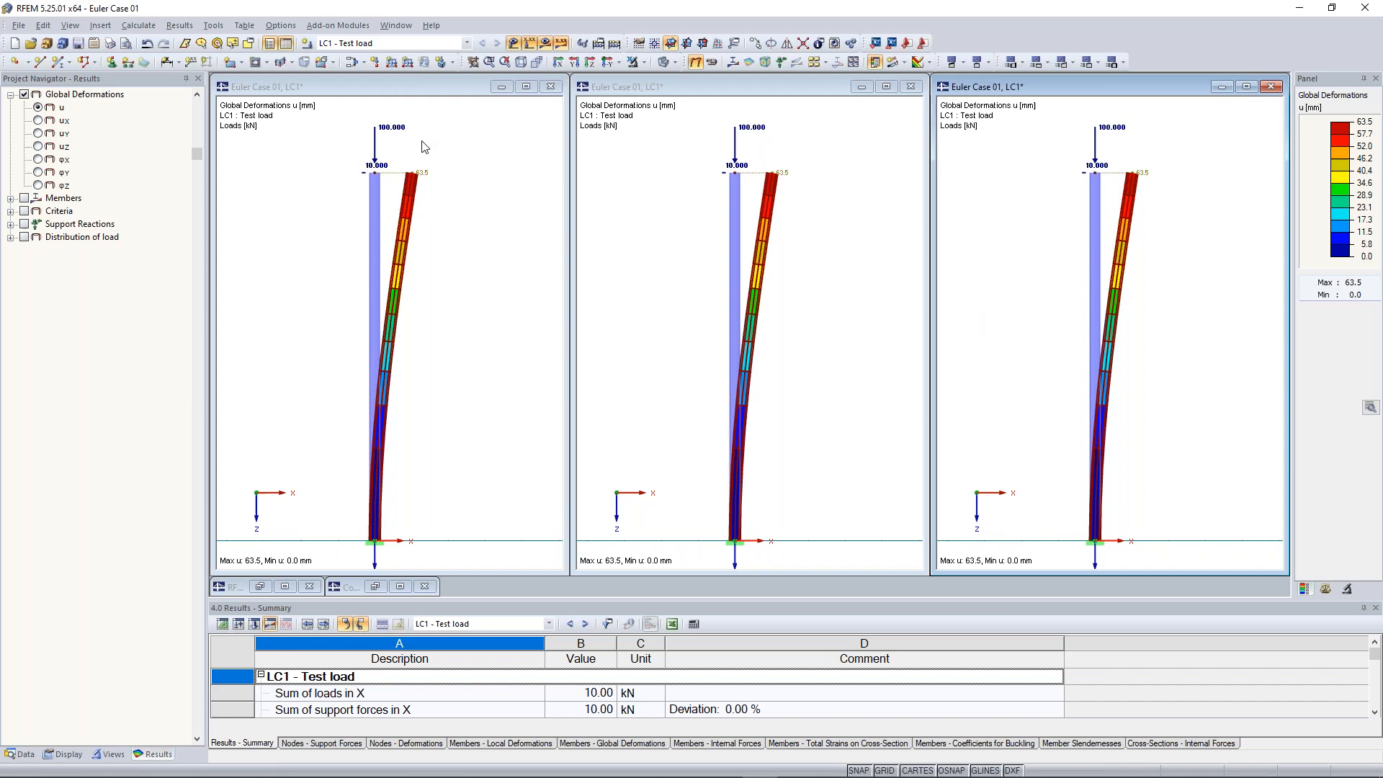
# Set load case LC1 to second-order analysis (P-Delta) in the calculation parameters
pyautogui.click(425, 90)
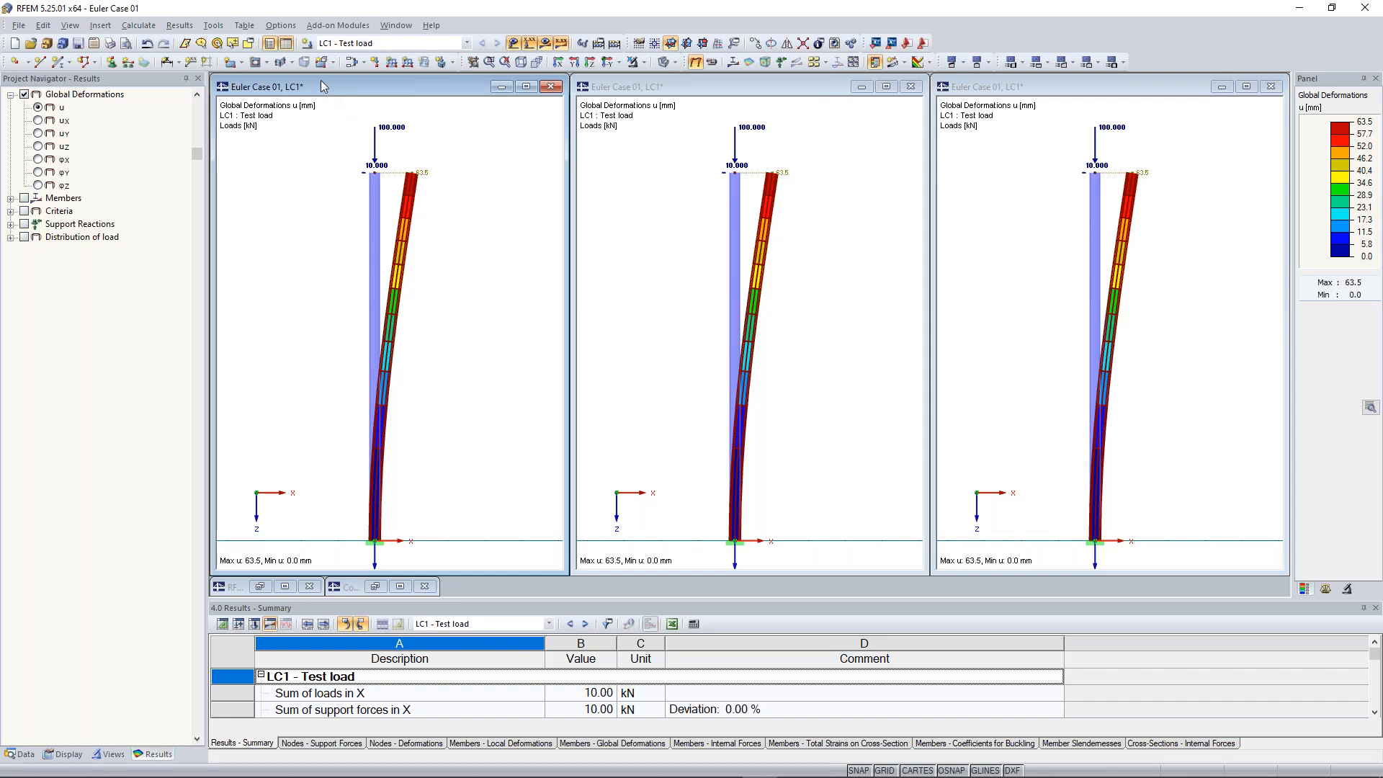
pyautogui.click(138, 25)
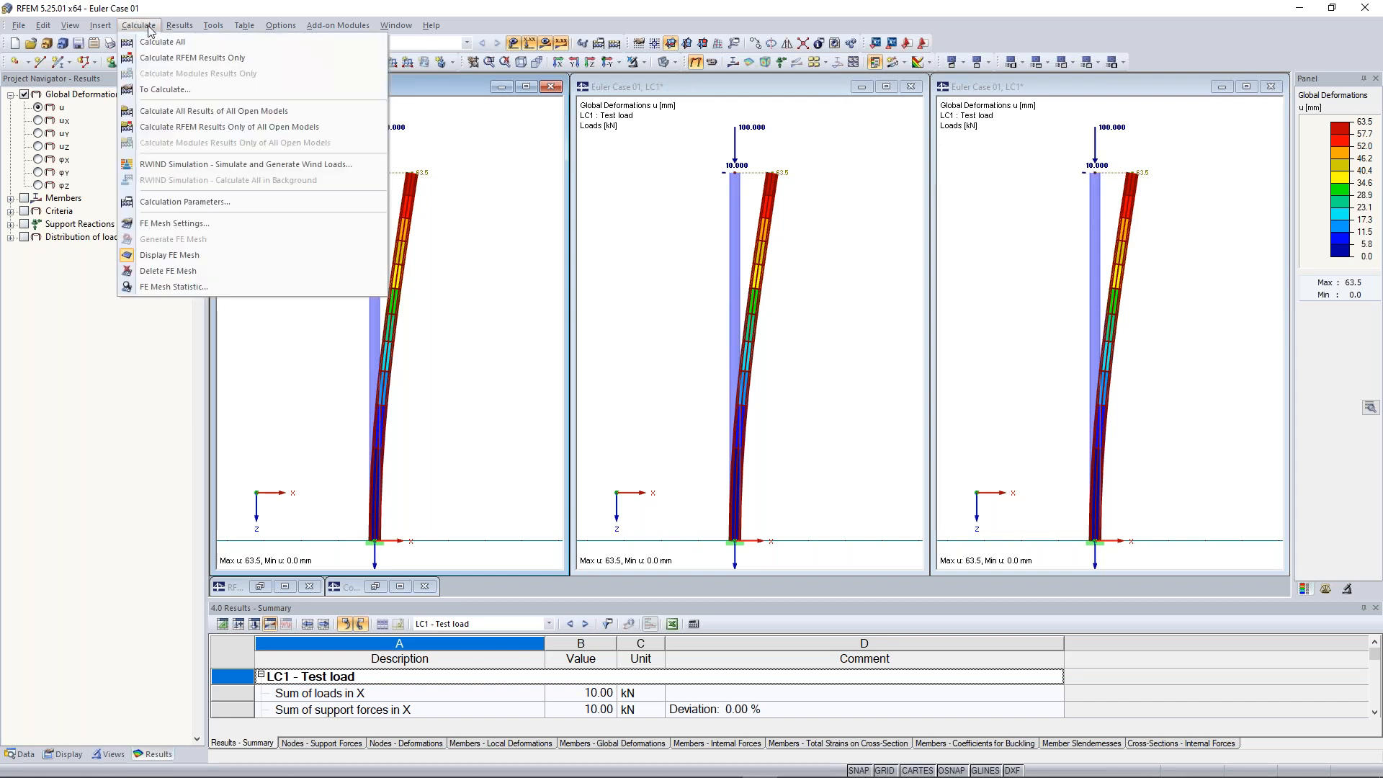
pyautogui.click(193, 206)
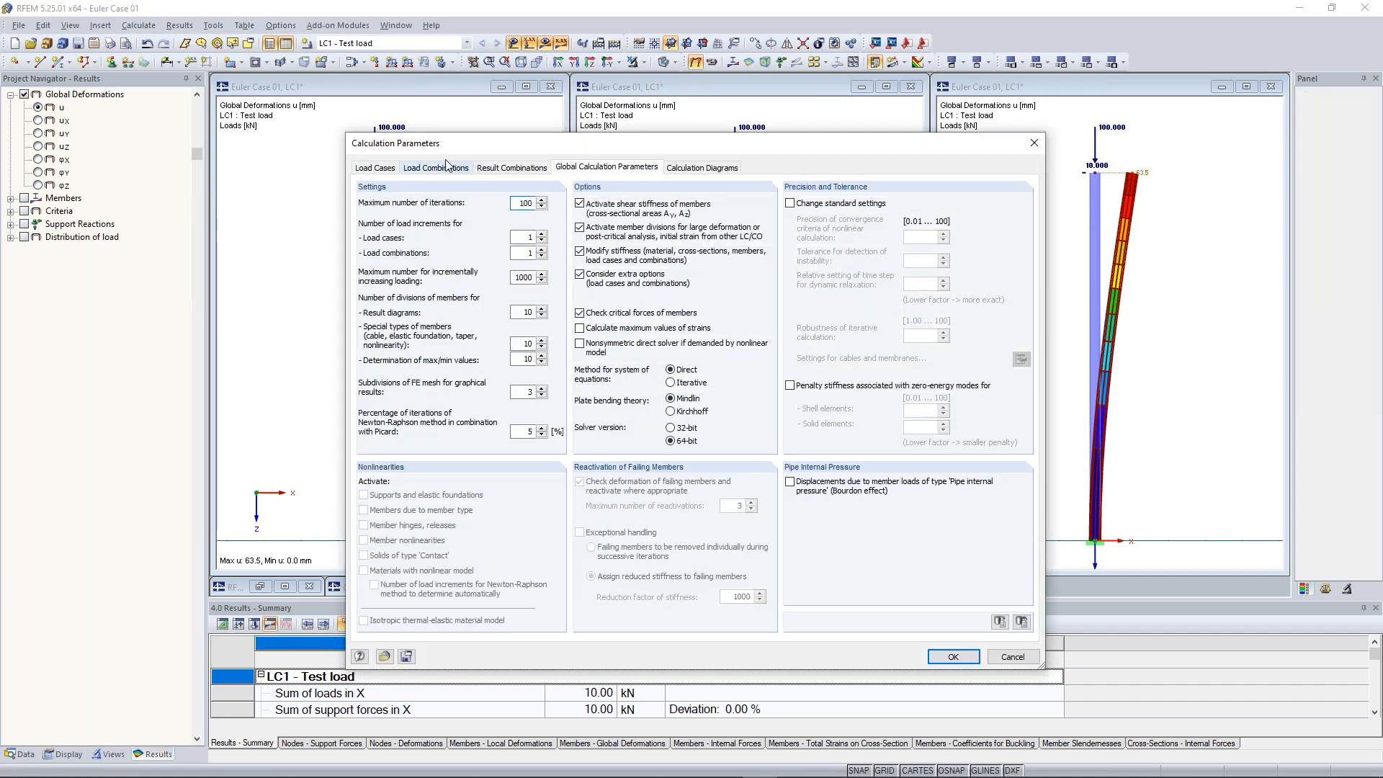
pyautogui.click(380, 170)
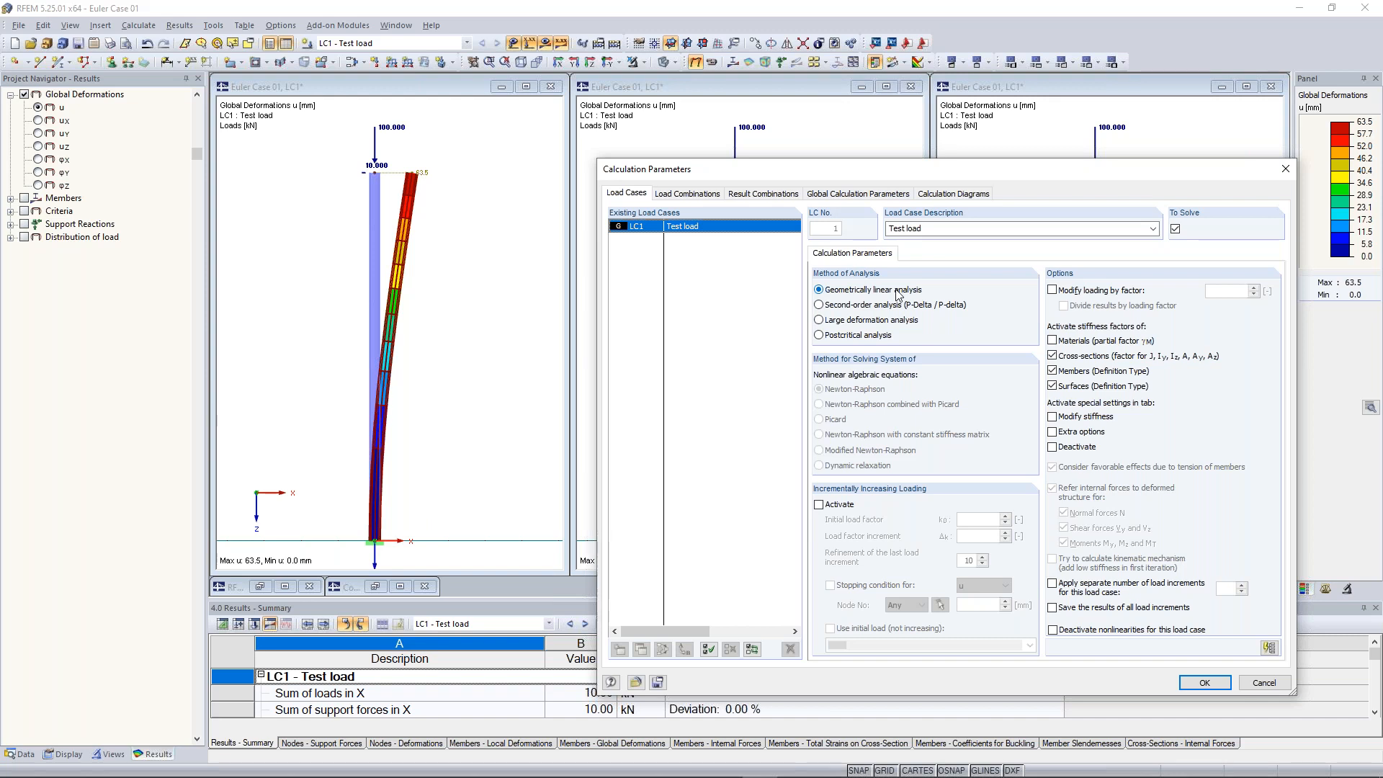
pyautogui.click(861, 305)
pyautogui.moveTo(870, 176); pyautogui.dragTo(635, 134)
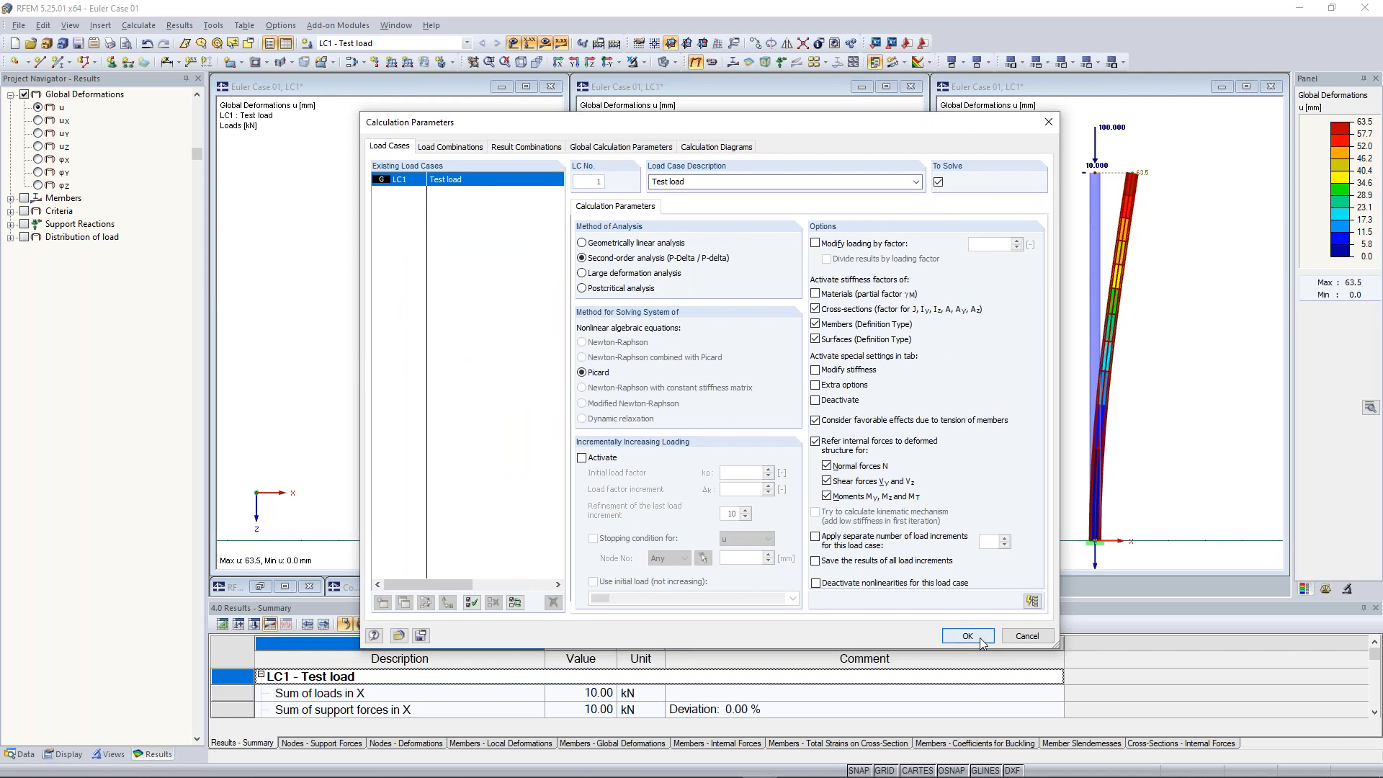
pyautogui.click(980, 646)
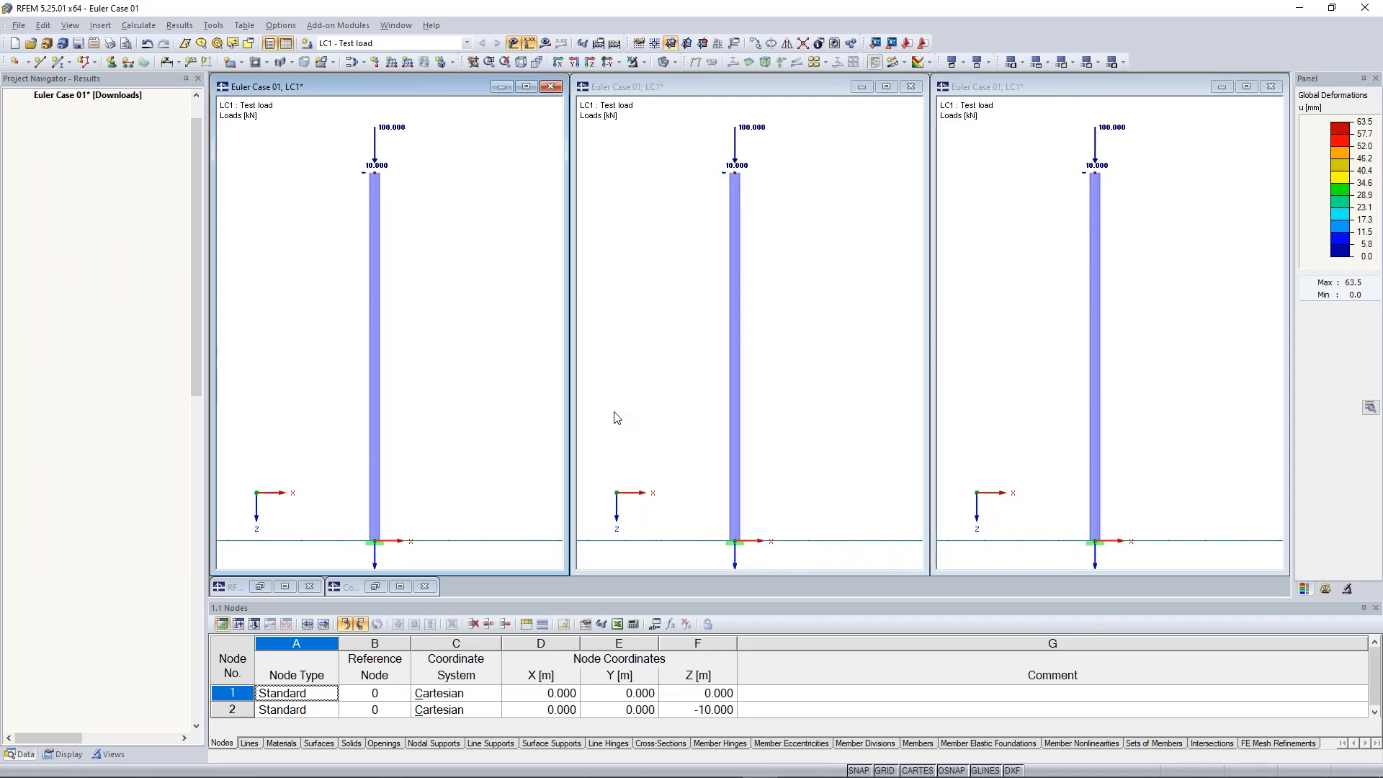
# Recalculate the model and show the member moment My diagram in the first window
pyautogui.click(545, 43)
pyautogui.press('Return')
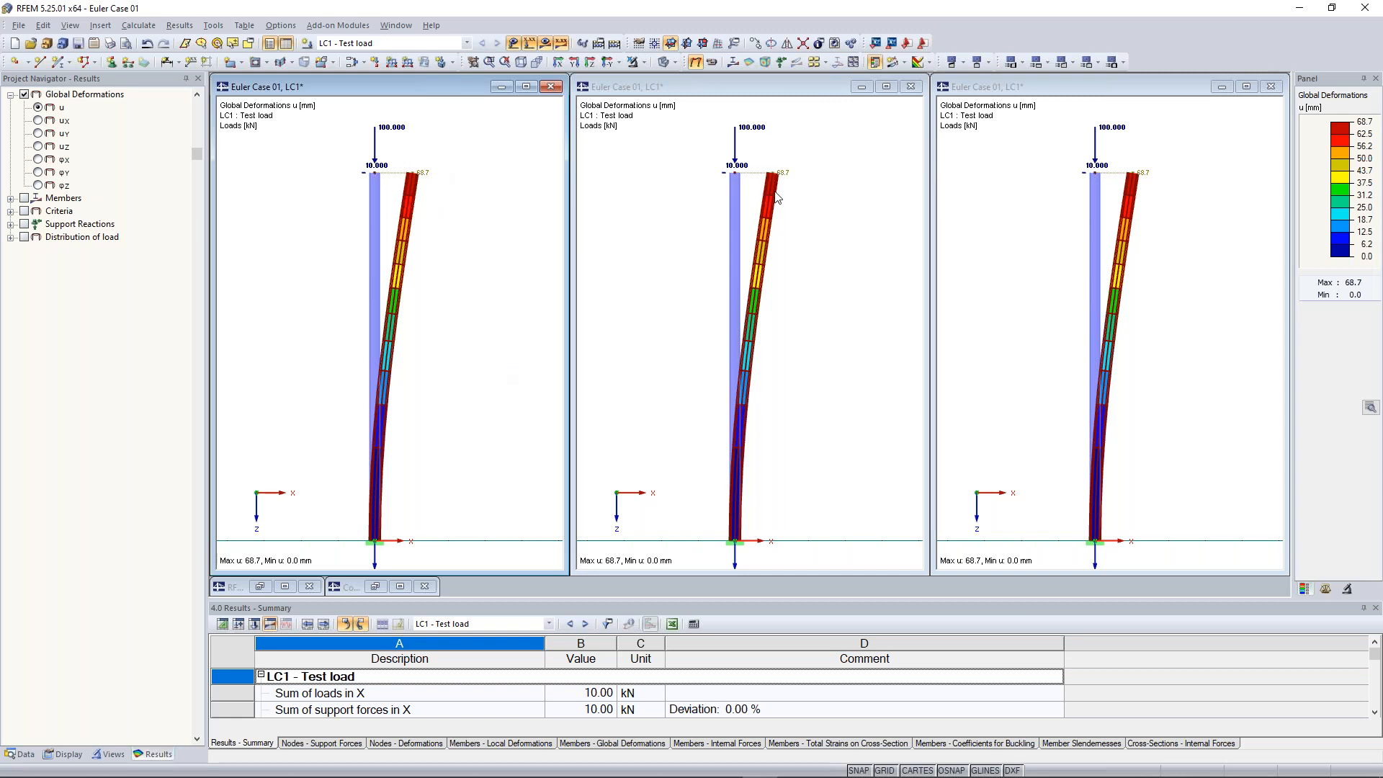
pyautogui.click(22, 198)
pyautogui.click(22, 199)
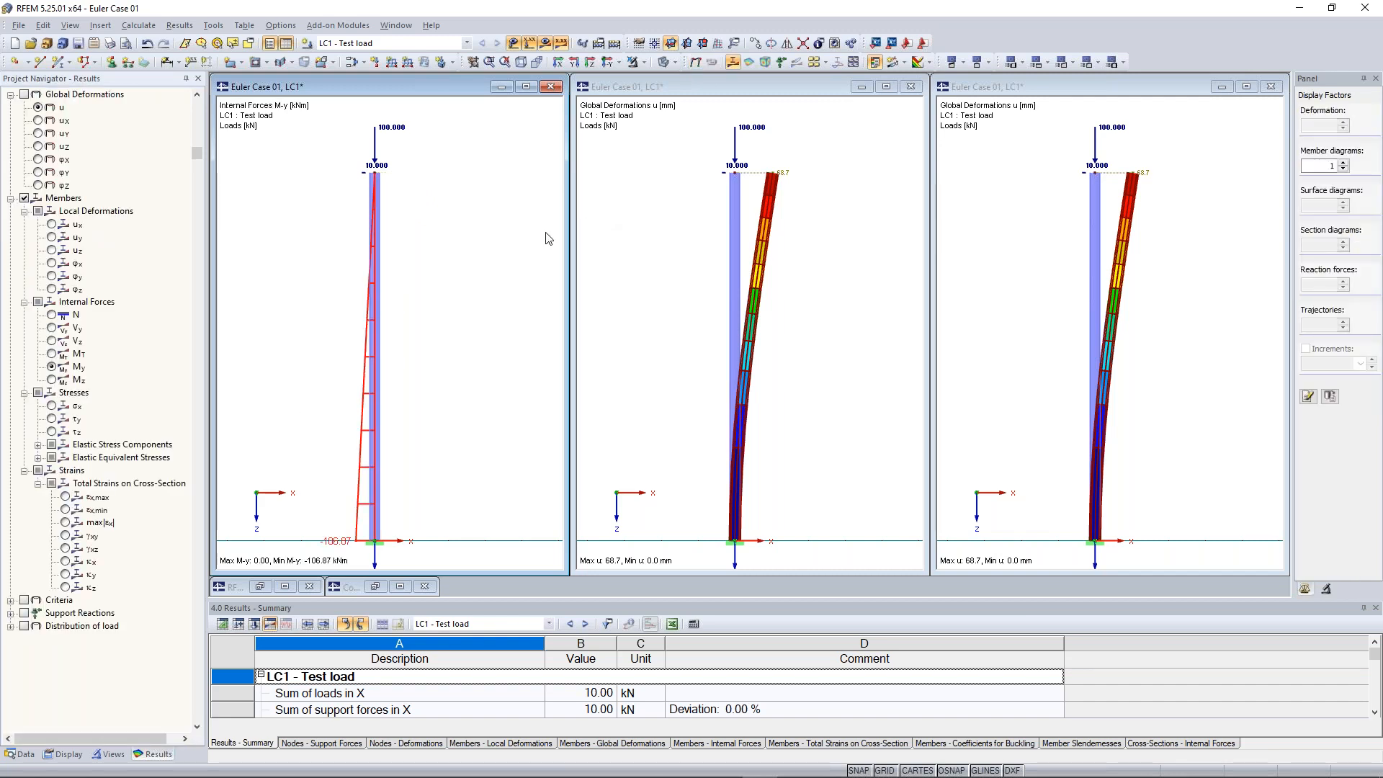
pyautogui.moveTo(298, 415); pyautogui.dragTo(339, 375, button='middle')
pyautogui.click(885, 768)
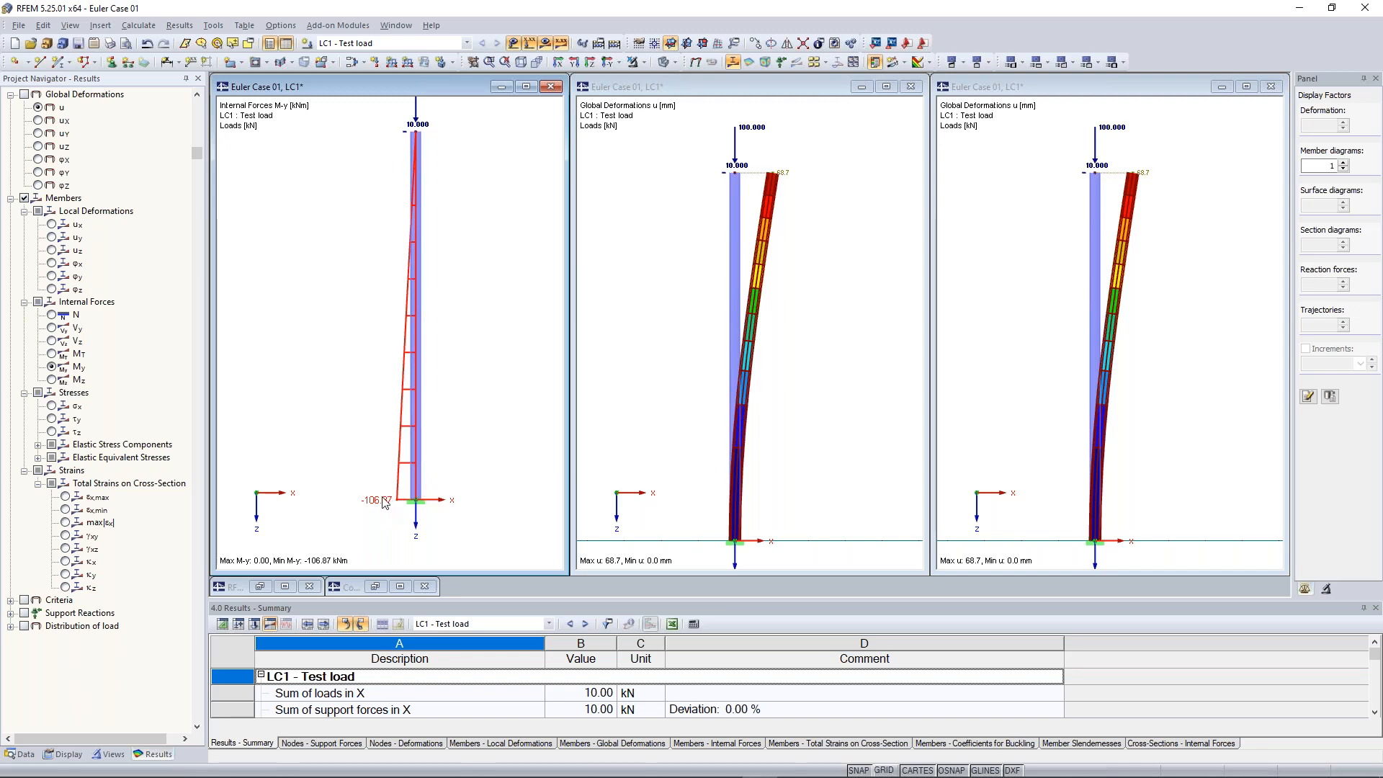
pyautogui.moveTo(362, 314); pyautogui.dragTo(371, 340, button='middle')
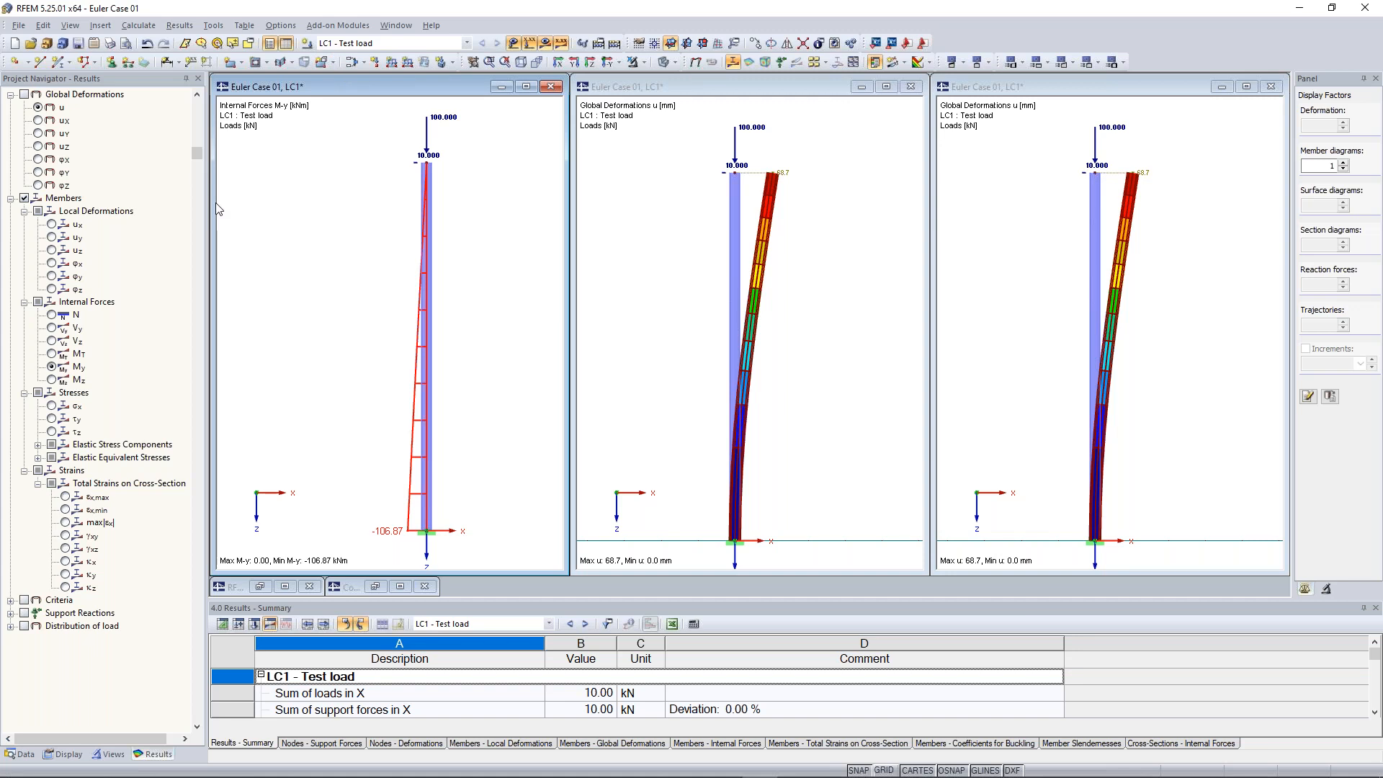
# Switch LC1 to geometrically linear analysis and recalculate the model
pyautogui.click(599, 43)
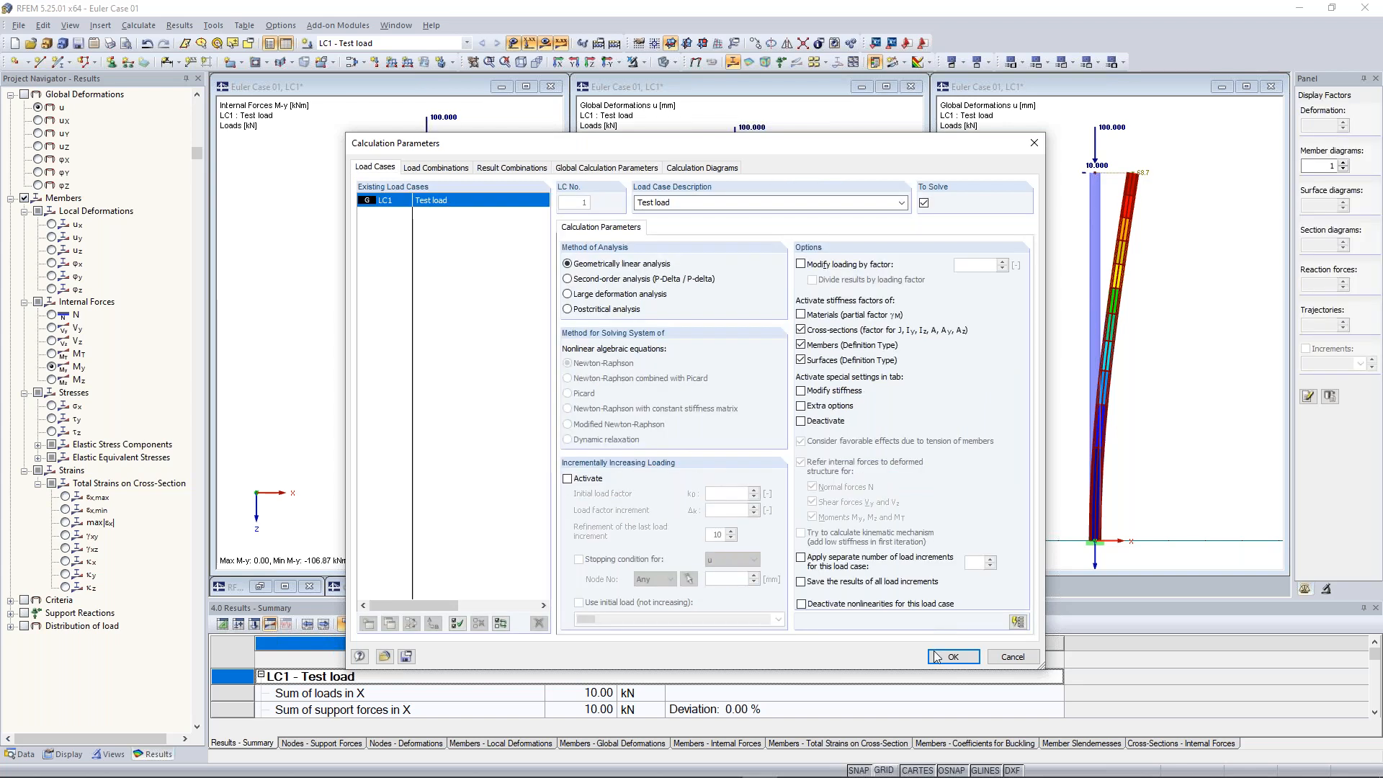
pyautogui.click(935, 656)
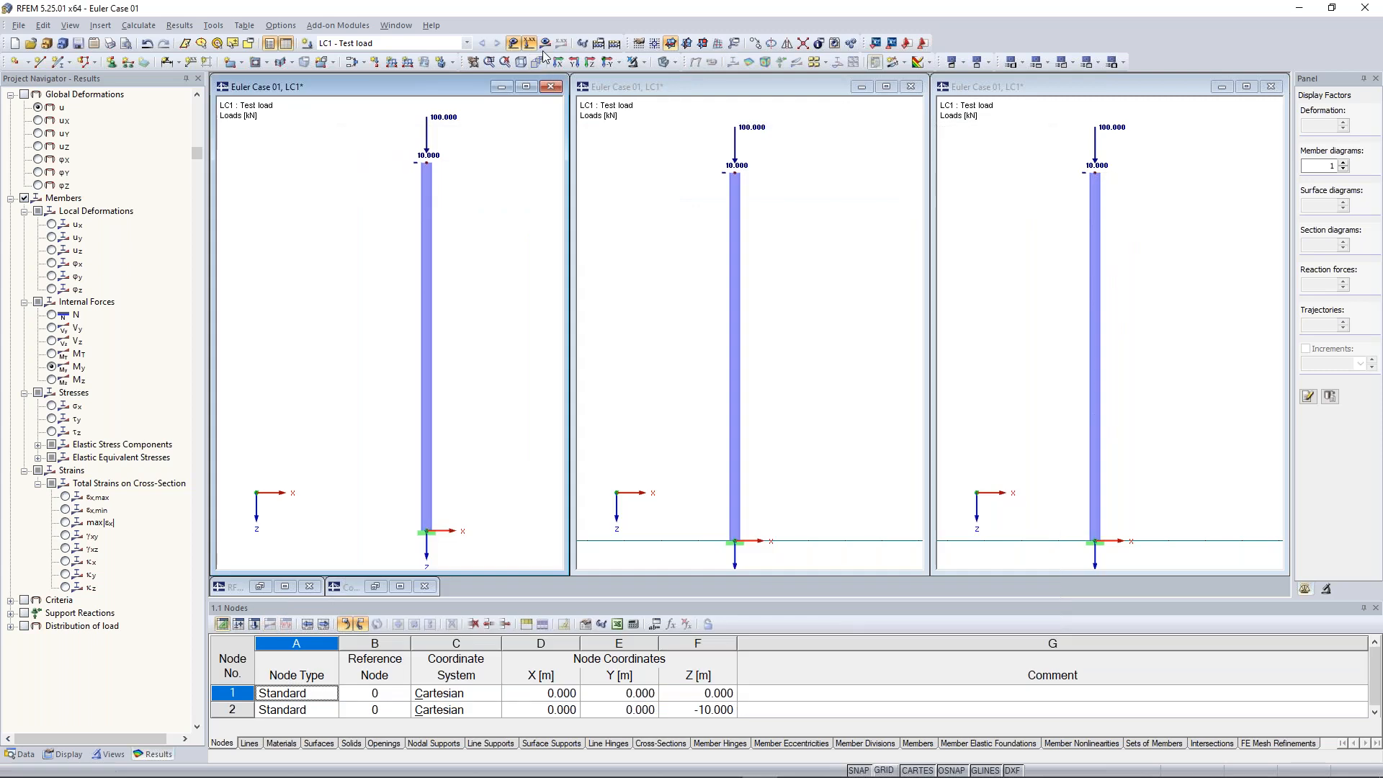
pyautogui.click(546, 43)
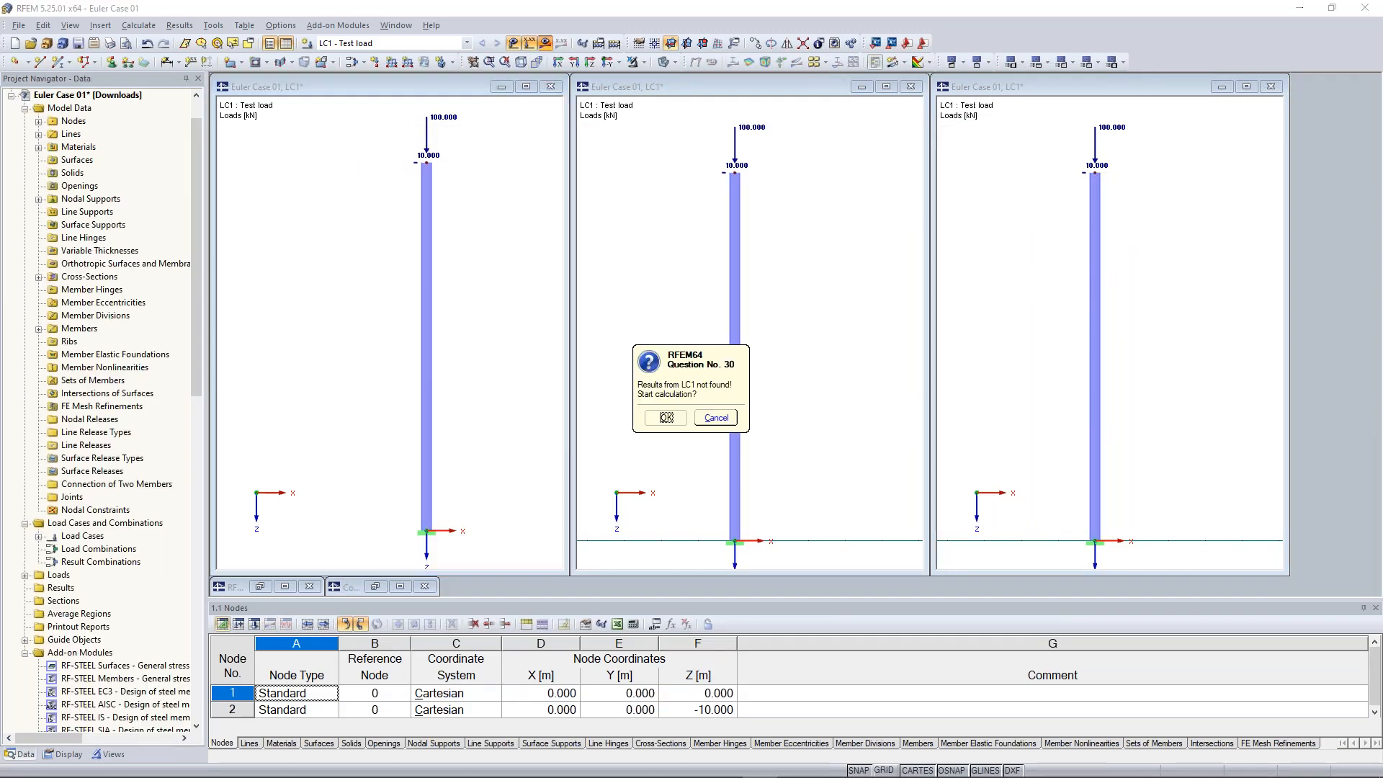
pyautogui.click(666, 418)
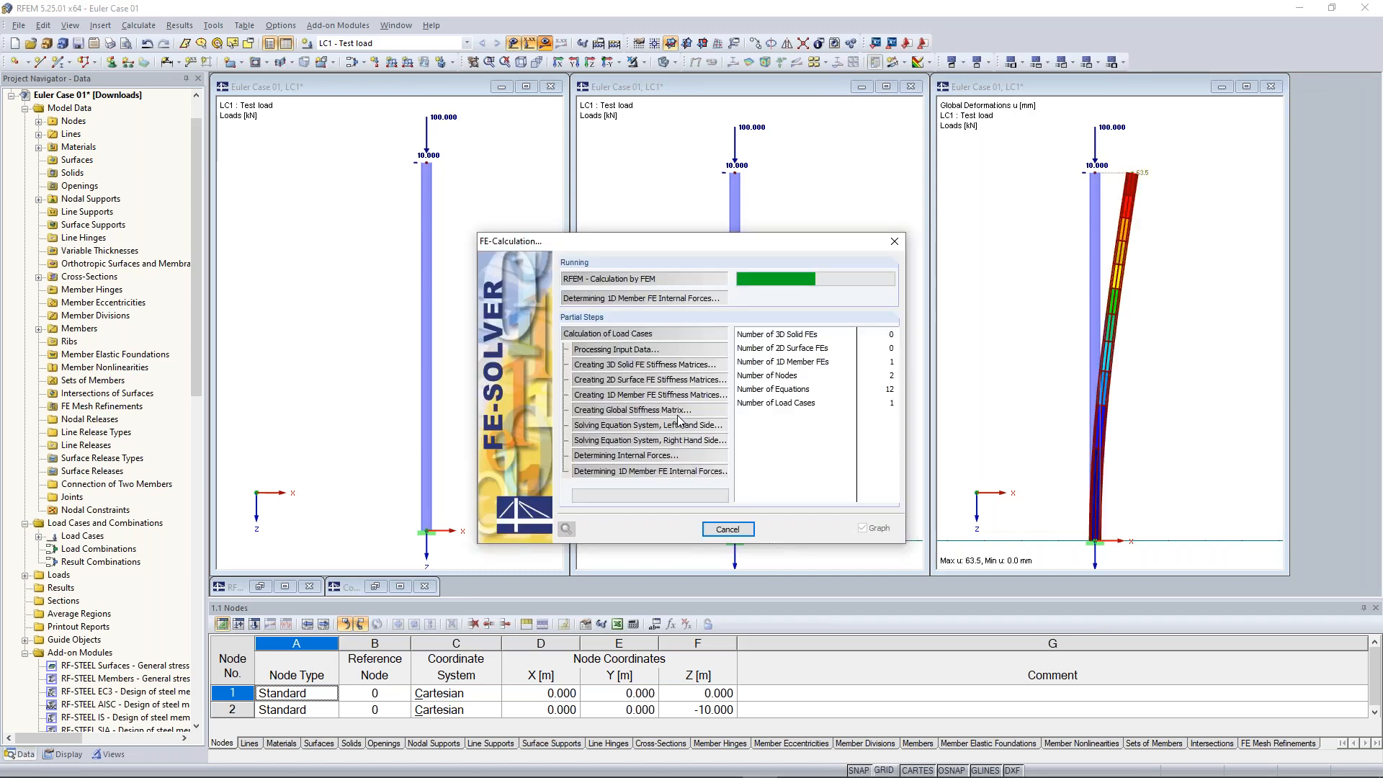
# Reopen the load case calculation parameters and set LC1 back to second-order analysis
pyautogui.click(139, 25)
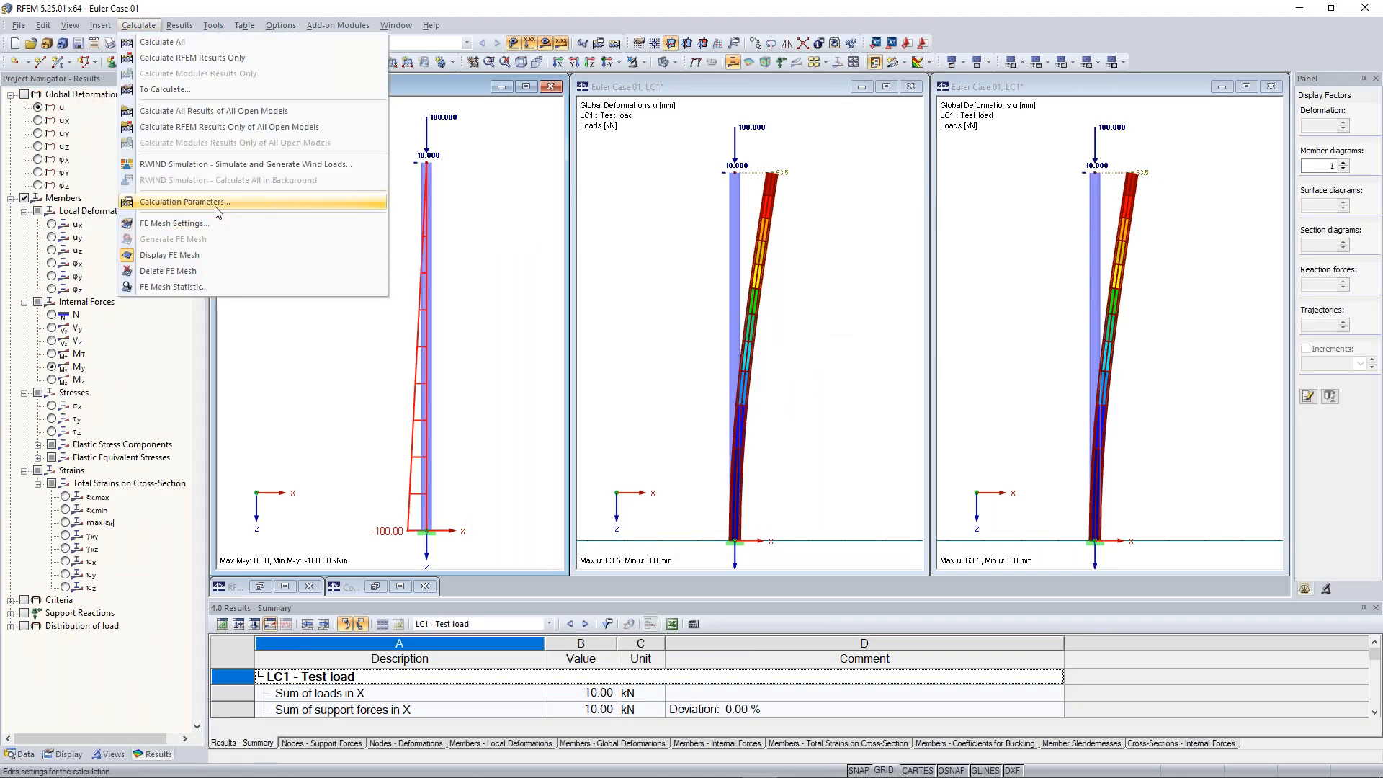
pyautogui.click(215, 207)
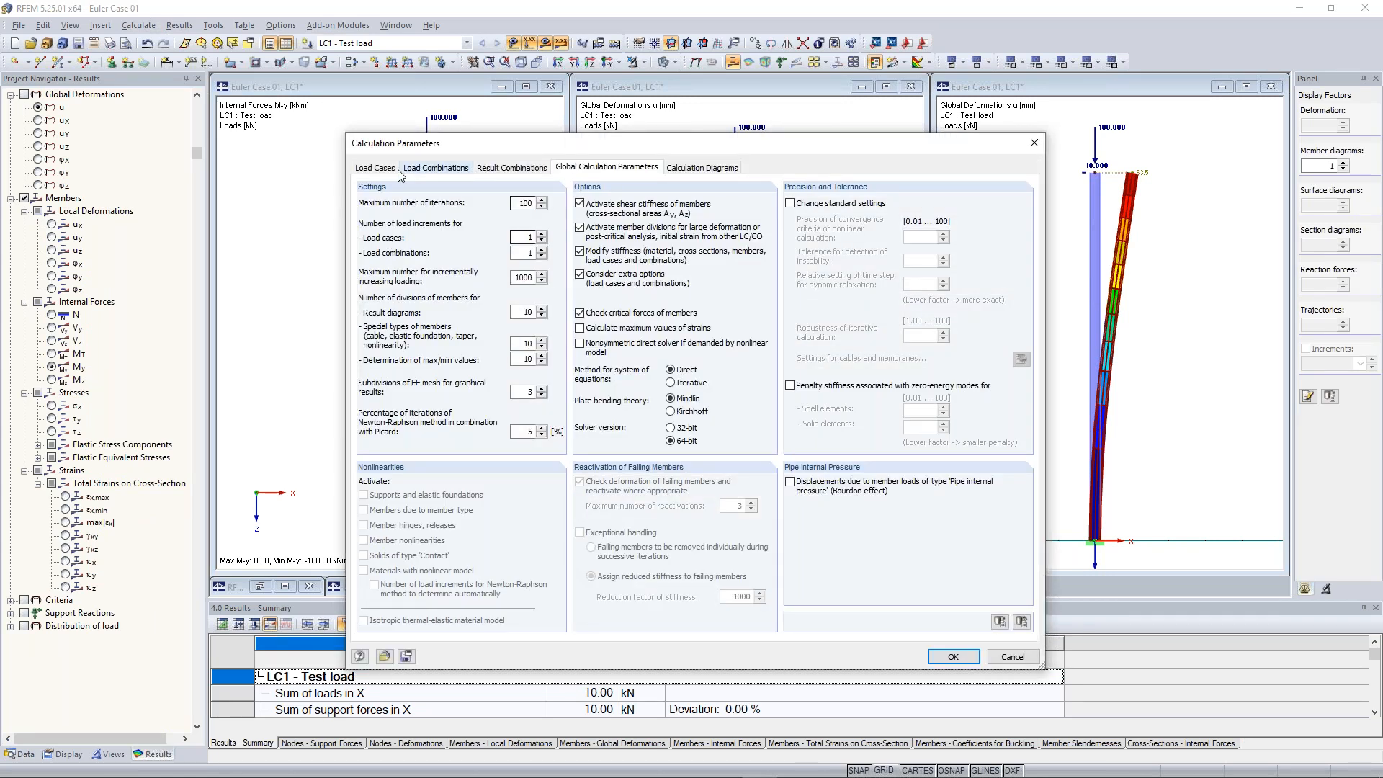
pyautogui.click(376, 168)
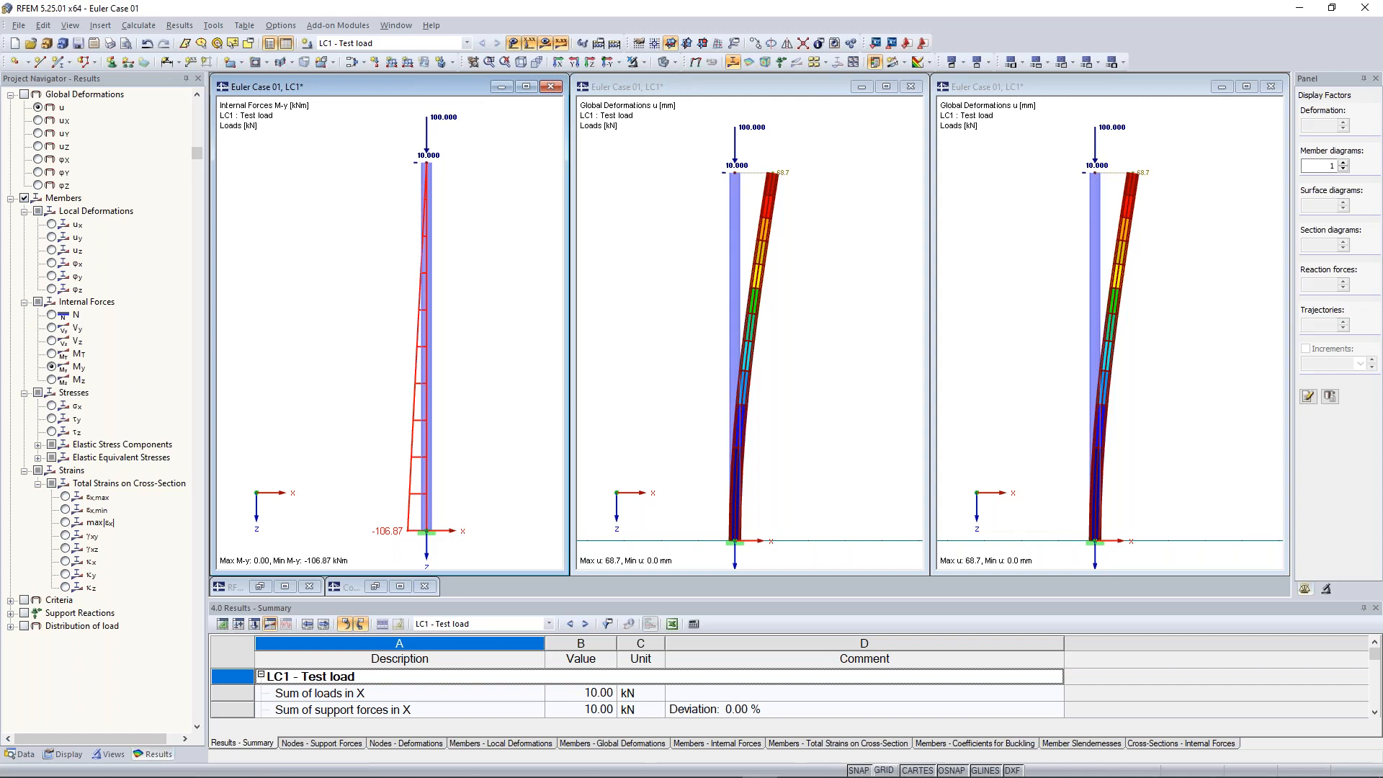
# Select the nodal load at the column head in the tiled windows
pyautogui.click(727, 153)
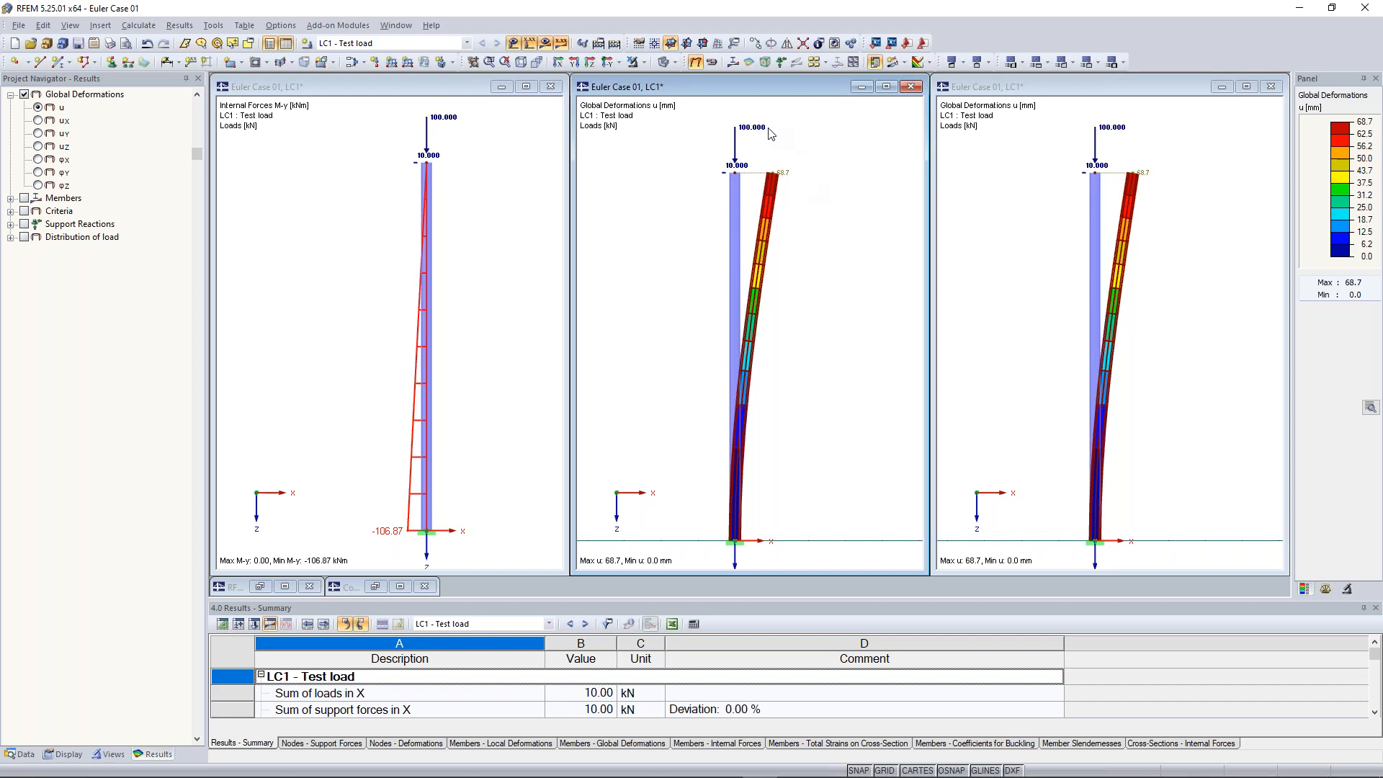
pyautogui.moveTo(759, 134)
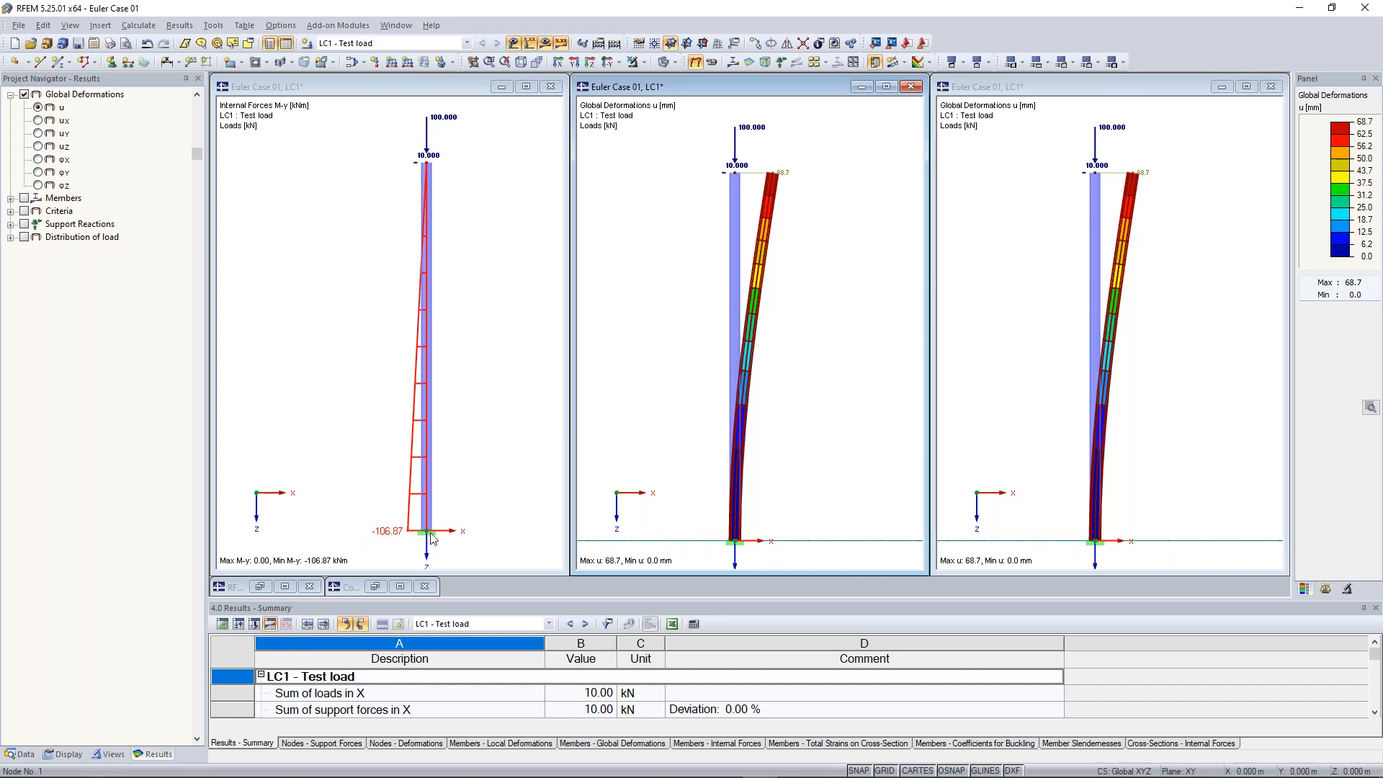
pyautogui.click(429, 165)
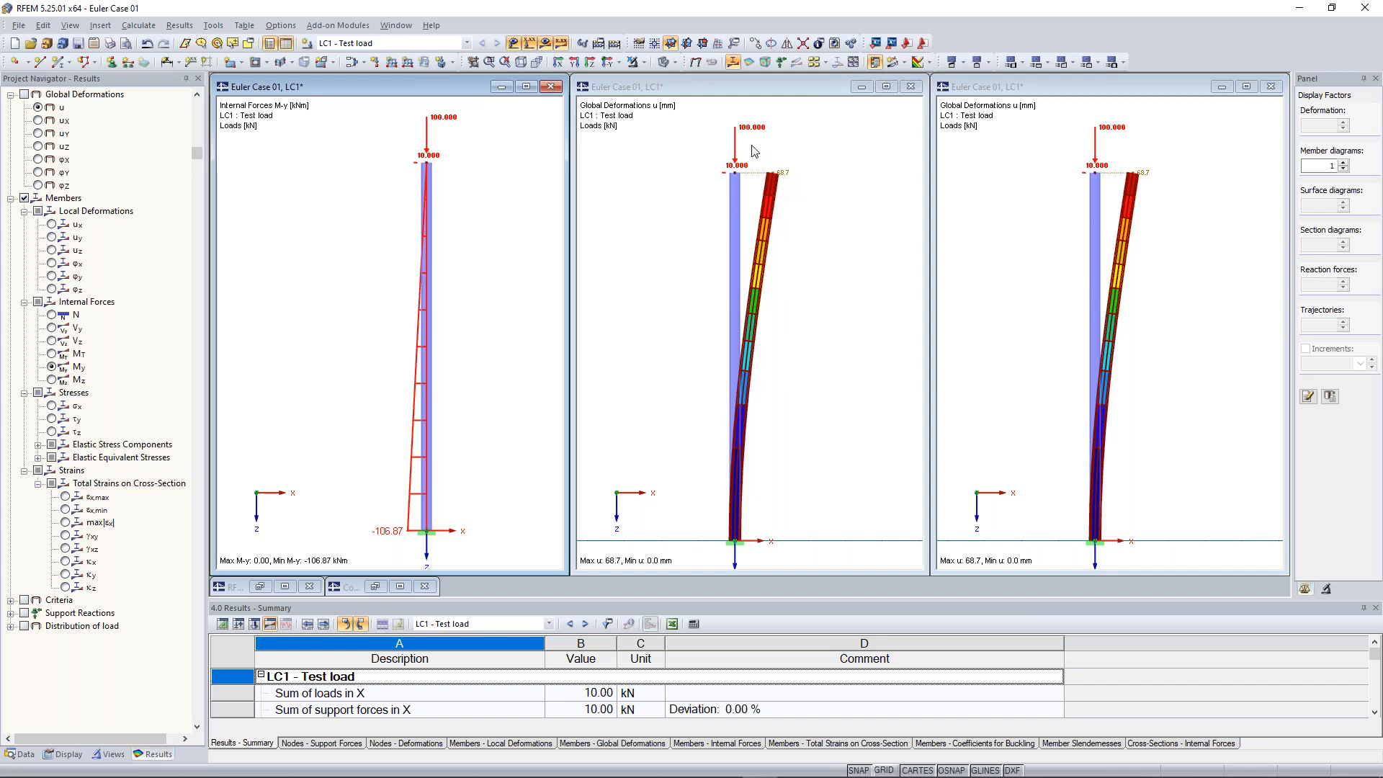
pyautogui.click(789, 181)
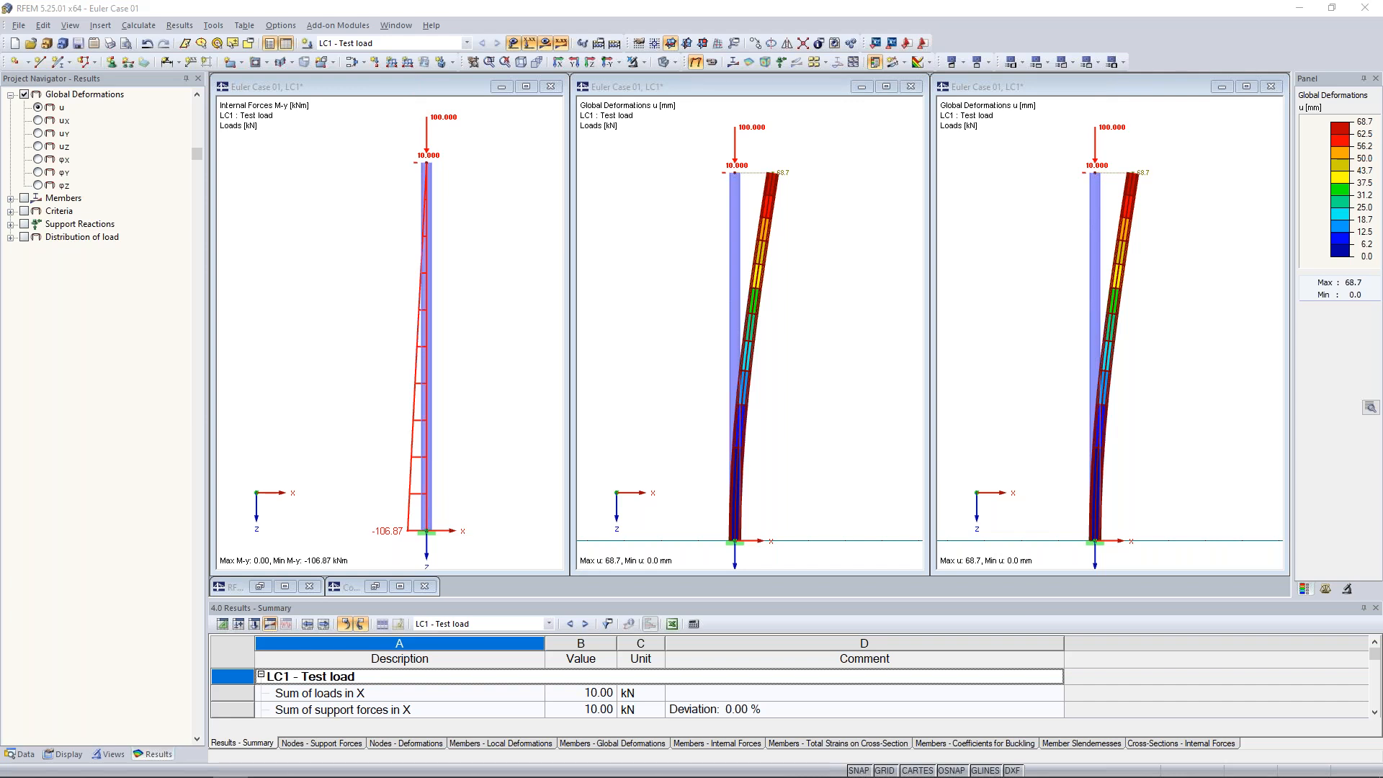
# Minimize the two deformation windows and maximize the moment diagram window
pyautogui.click(867, 94)
pyautogui.click(862, 87)
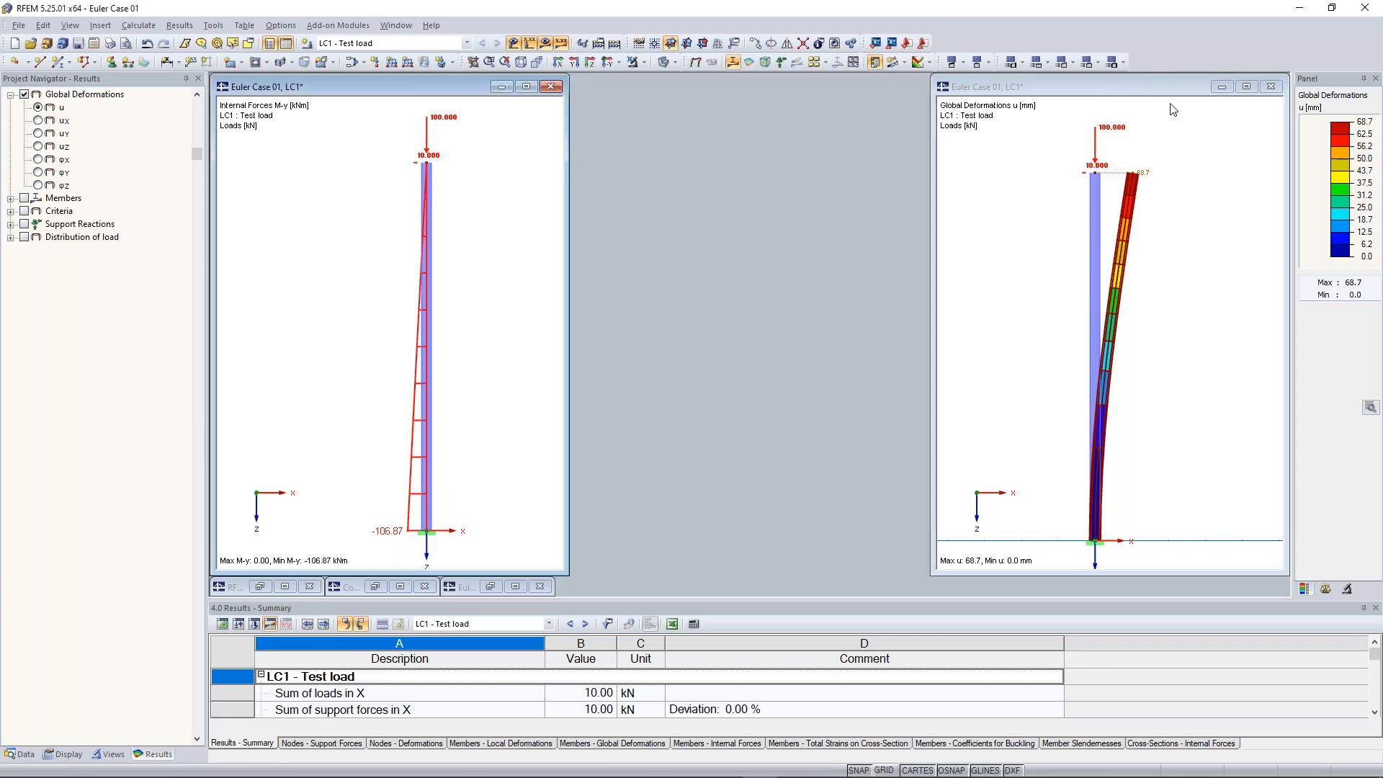
pyautogui.click(1222, 86)
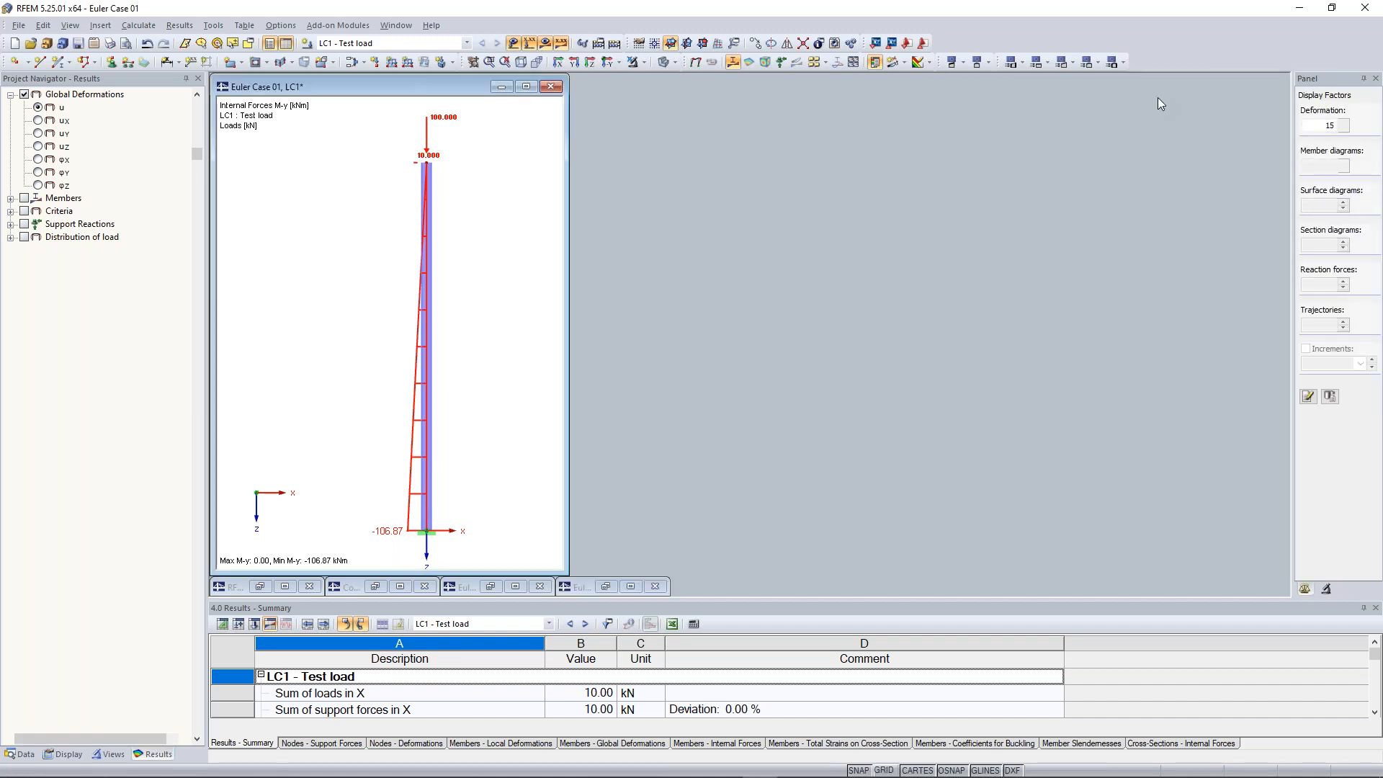
pyautogui.click(526, 87)
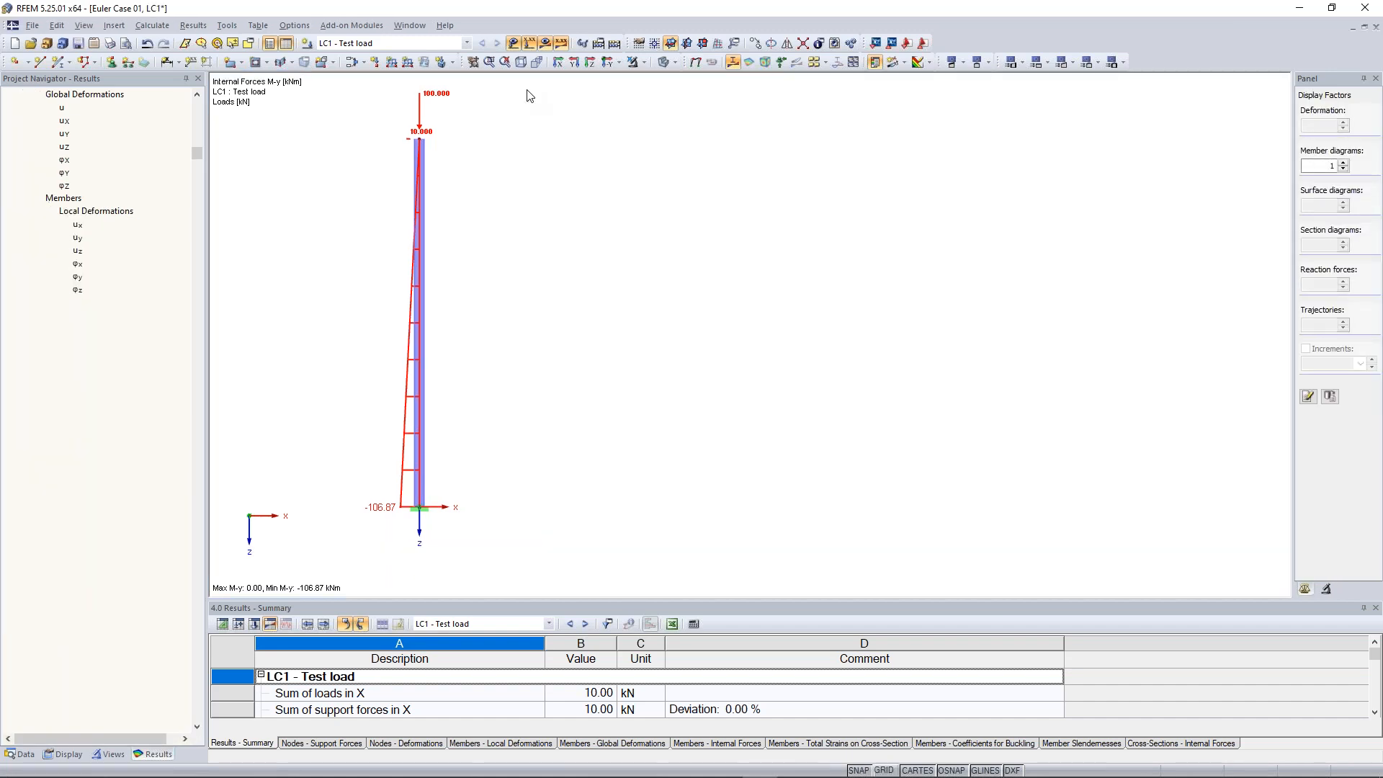
# Toggle the deformation and results display of the moment diagram on the column
pyautogui.moveTo(376, 255)
pyautogui.mouseDown(button='middle')
pyautogui.moveTo(731, 250)
pyautogui.moveTo(618, 312)
pyautogui.mouseUp(button='middle')
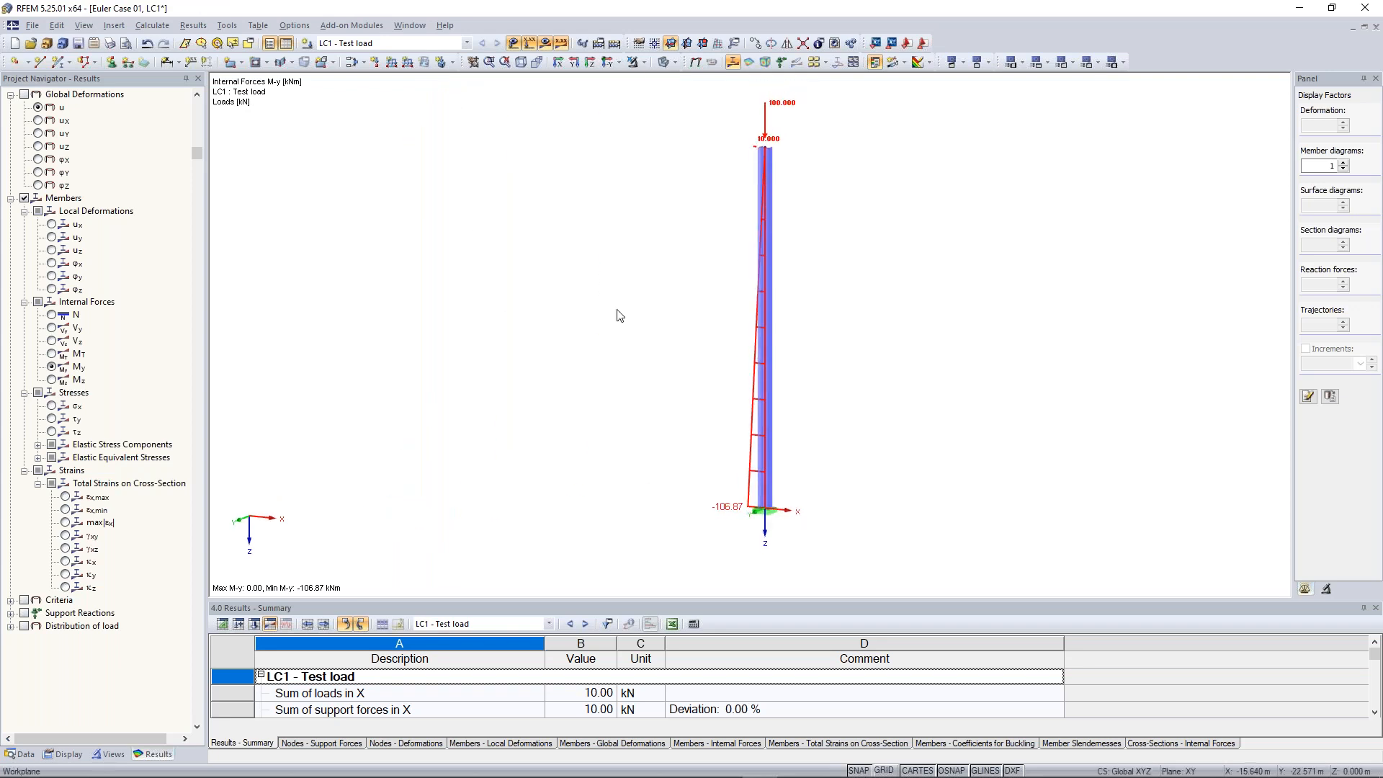
pyautogui.click(645, 63)
pyautogui.click(528, 253)
pyautogui.click(529, 43)
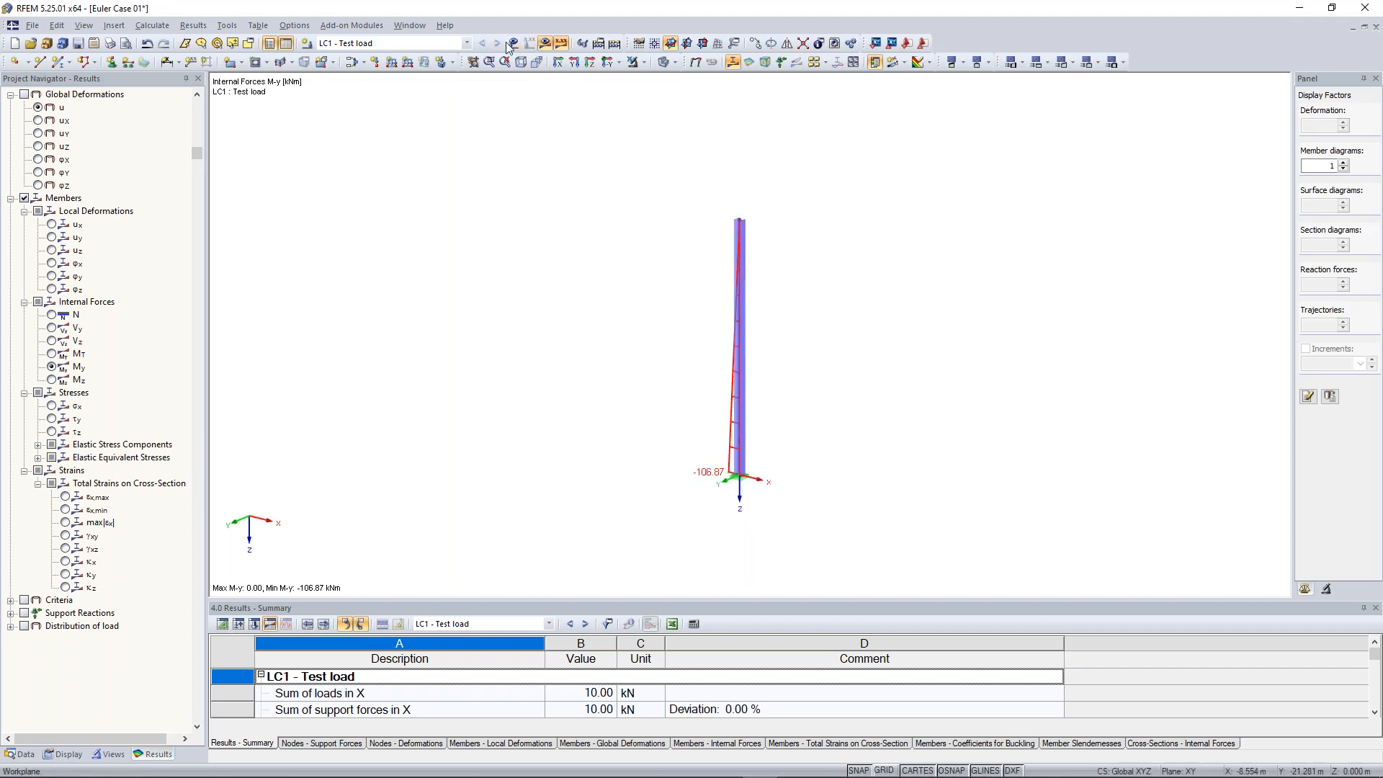
pyautogui.click(530, 43)
# Open the nodal load on node 2 in the edit dialog and confirm it
pyautogui.click(753, 191)
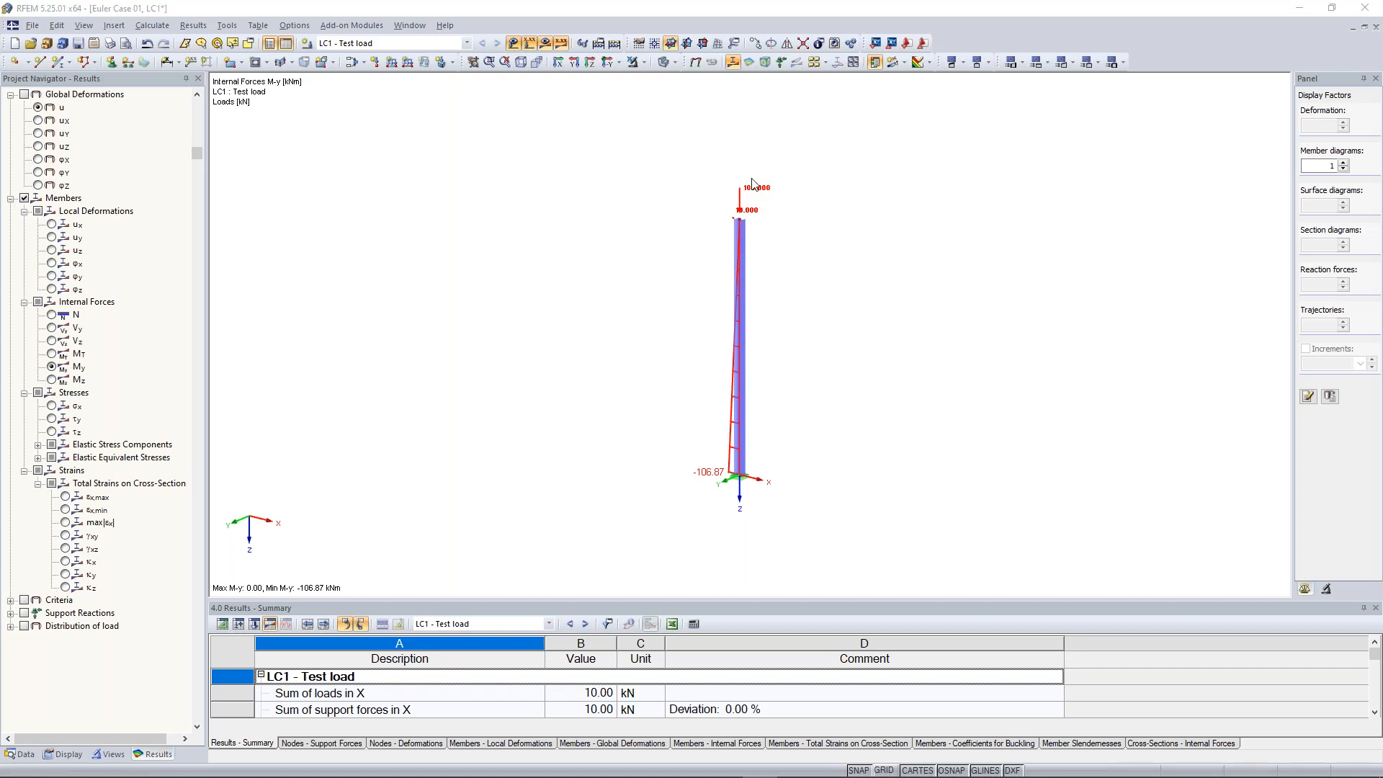
pyautogui.doubleClick(752, 188)
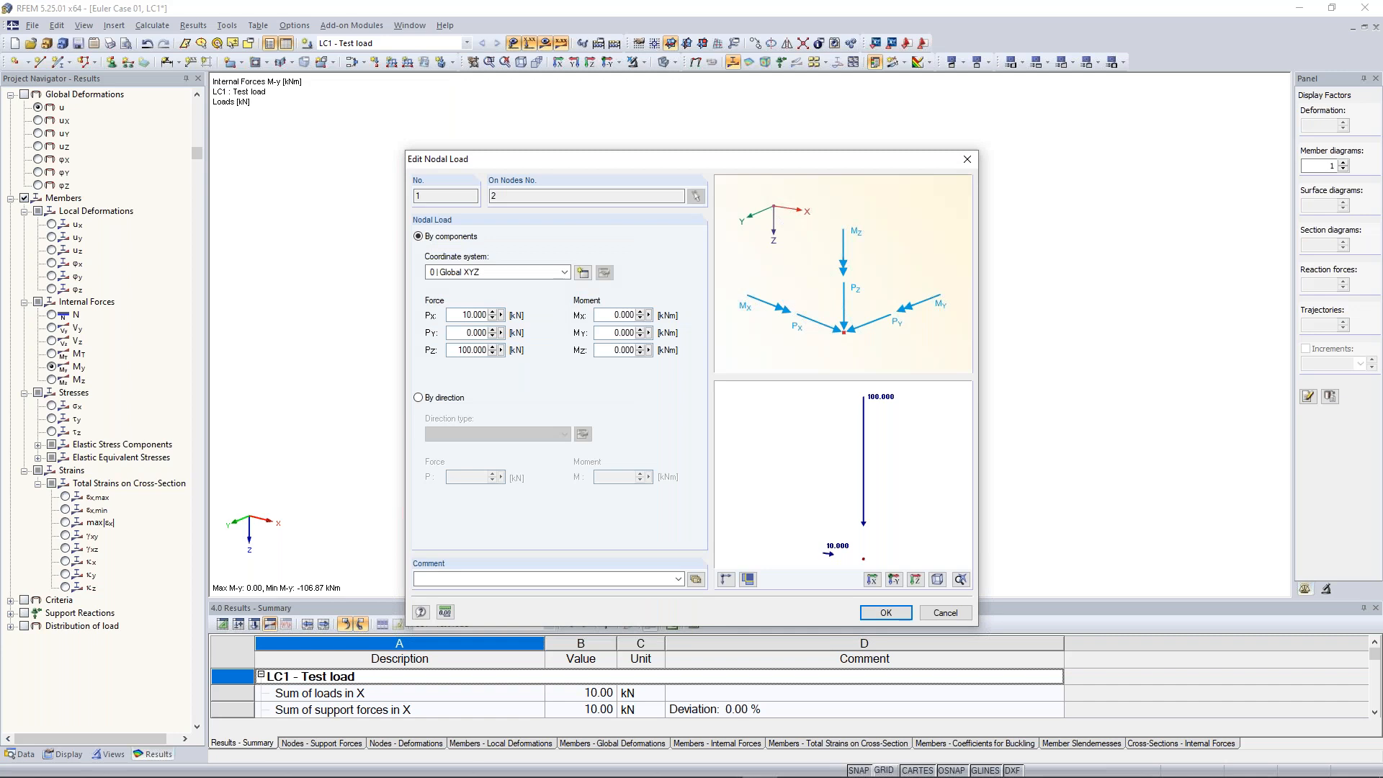
pyautogui.click(886, 612)
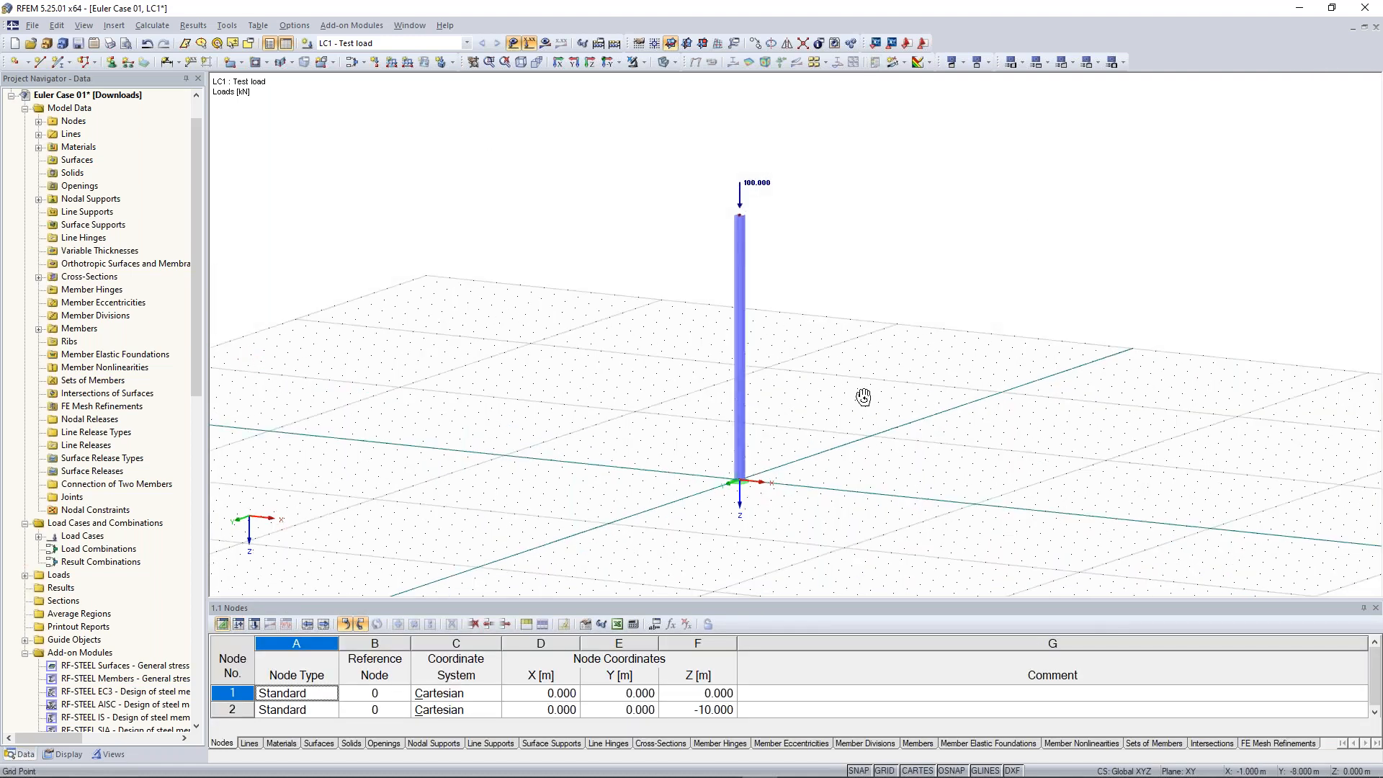
# Locate and select the RF-STABILITY add-on module in the project navigator
pyautogui.keyDown('ctrl'); pyautogui.moveTo(863, 397); pyautogui.dragTo(855, 408, button='middle'); pyautogui.keyUp('ctrl')
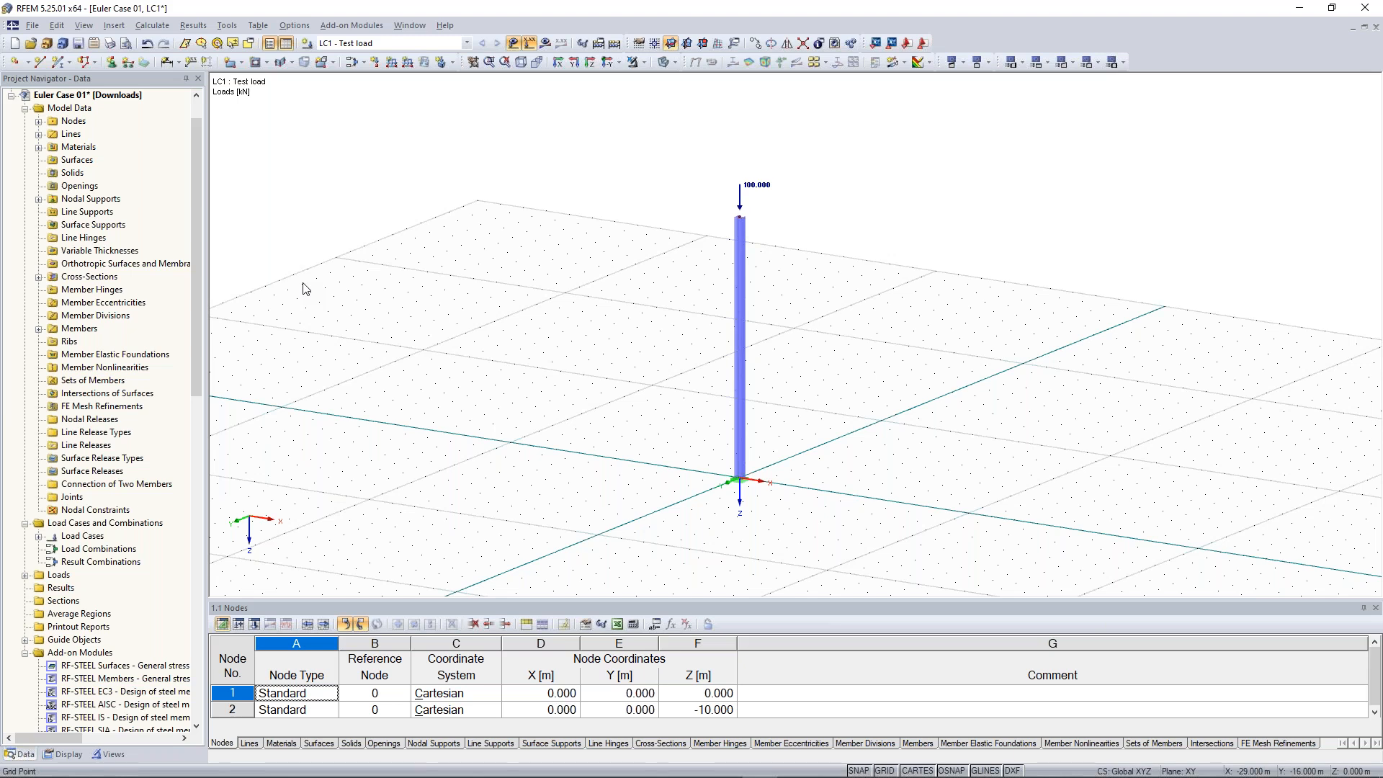
pyautogui.moveTo(189, 280); pyautogui.dragTo(190, 475)
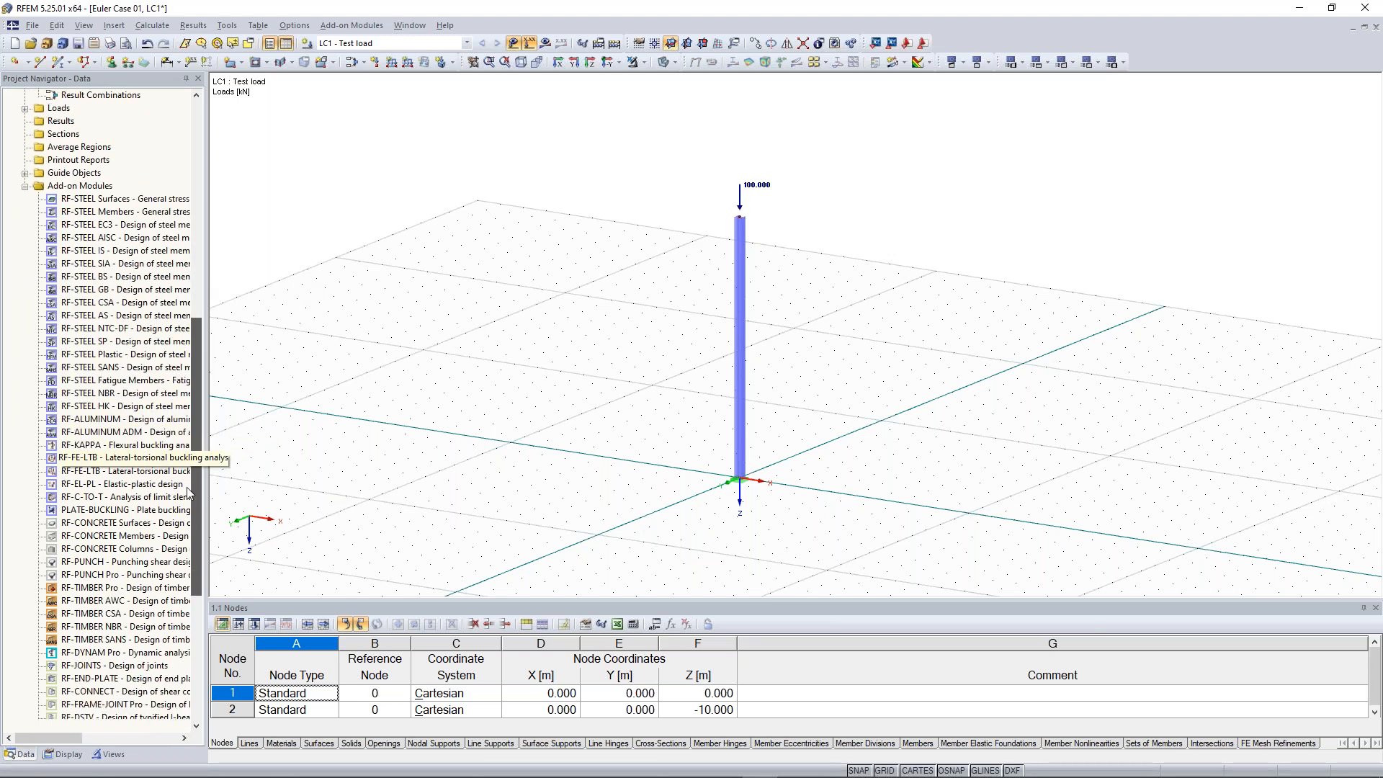
pyautogui.scroll(-5, 189, 475)
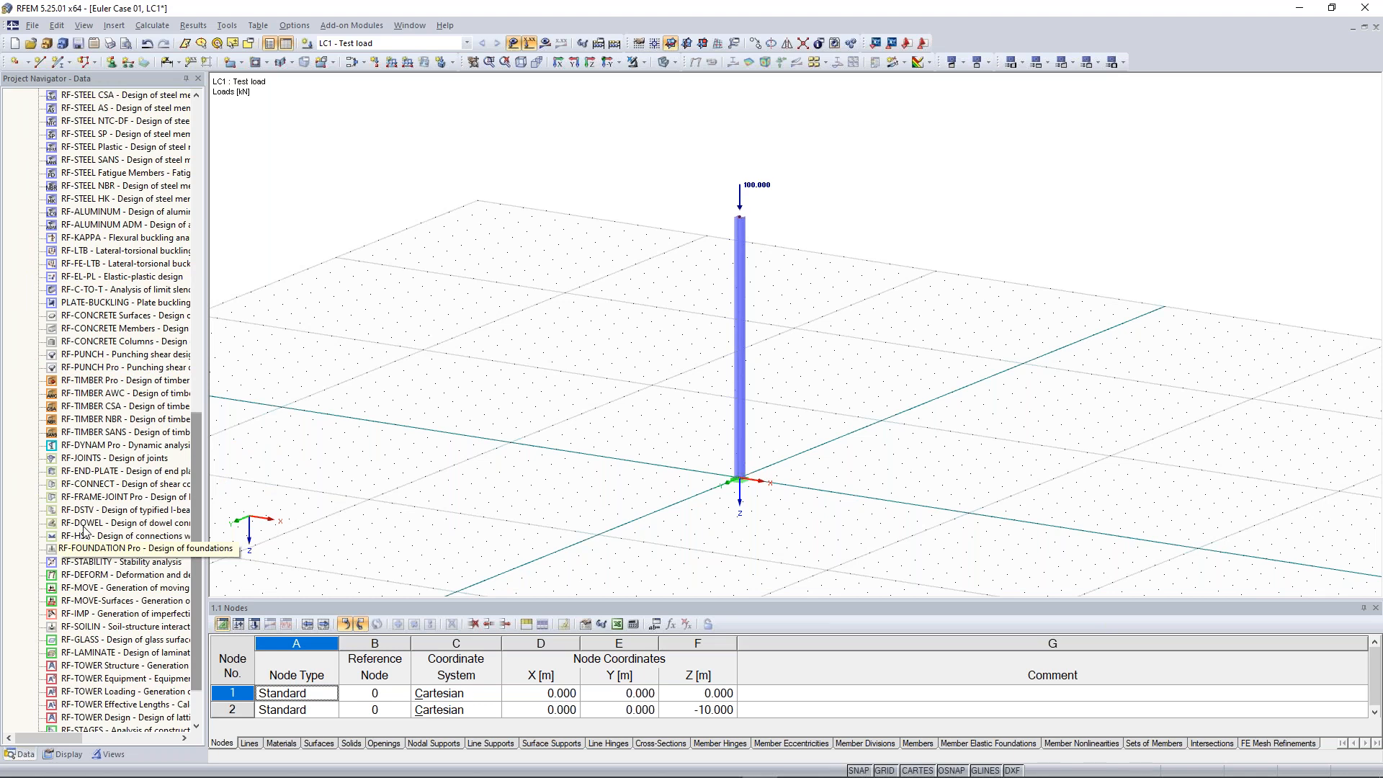
pyautogui.click(105, 562)
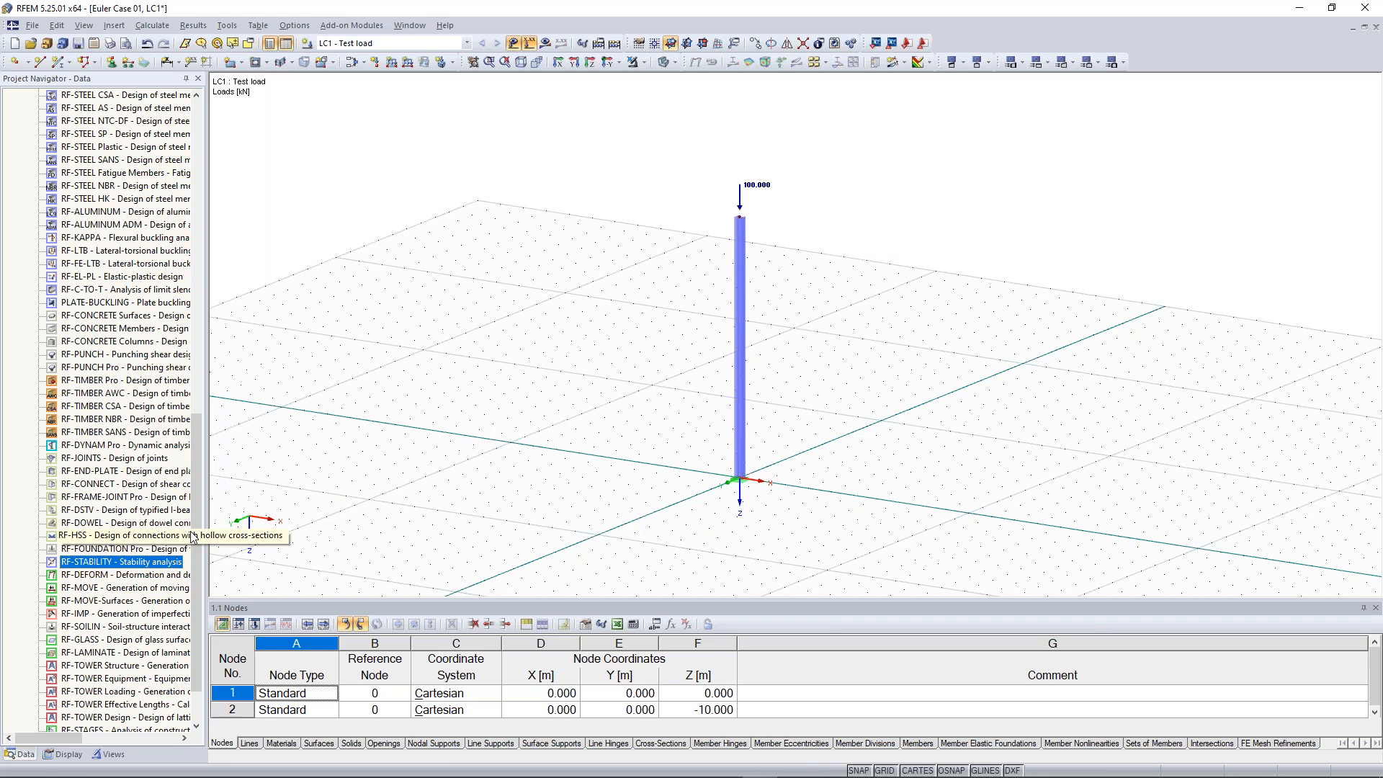
pyautogui.scroll(-2, 107, 511)
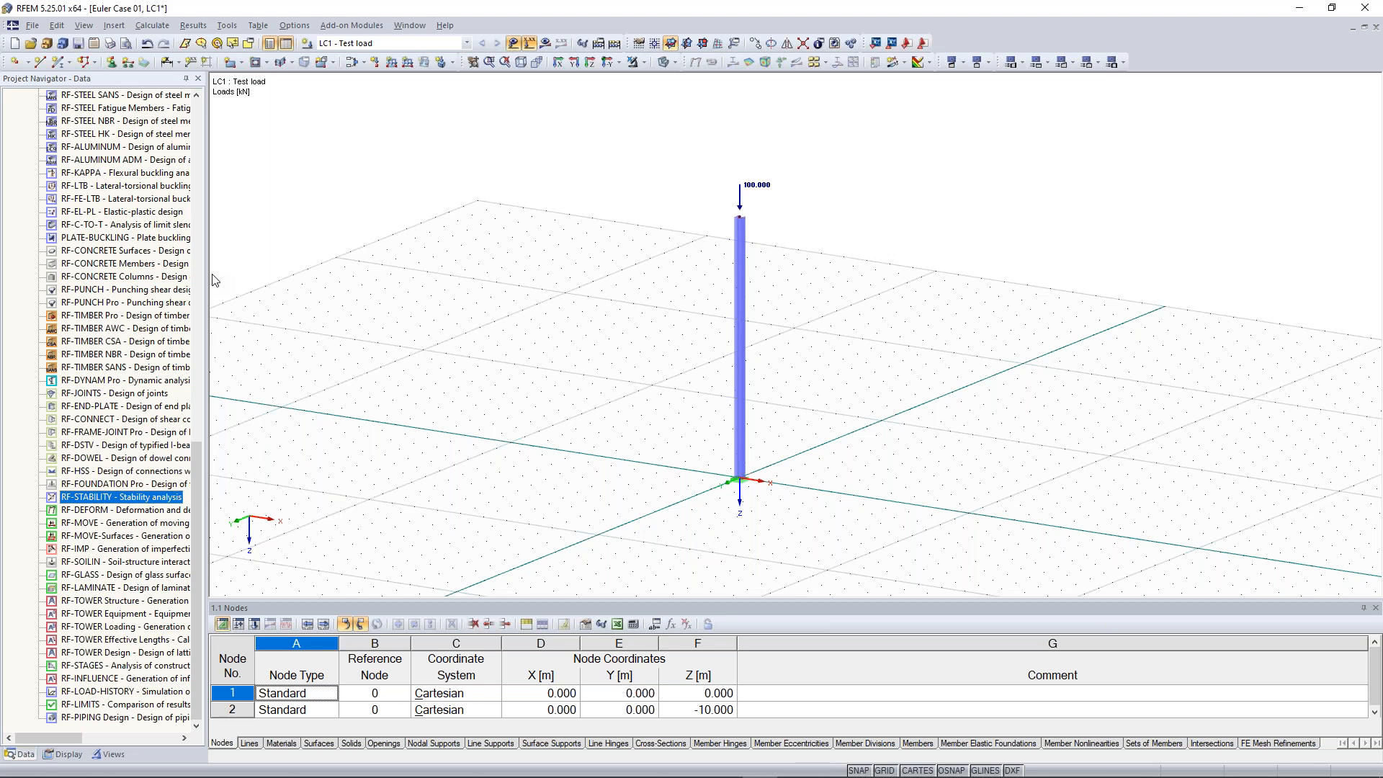
# Open RF-STABILITY and set the number of lowest eigenvalues to 2, importing axial forces from LC1 - Test load
pyautogui.scroll(20, 215, 281)
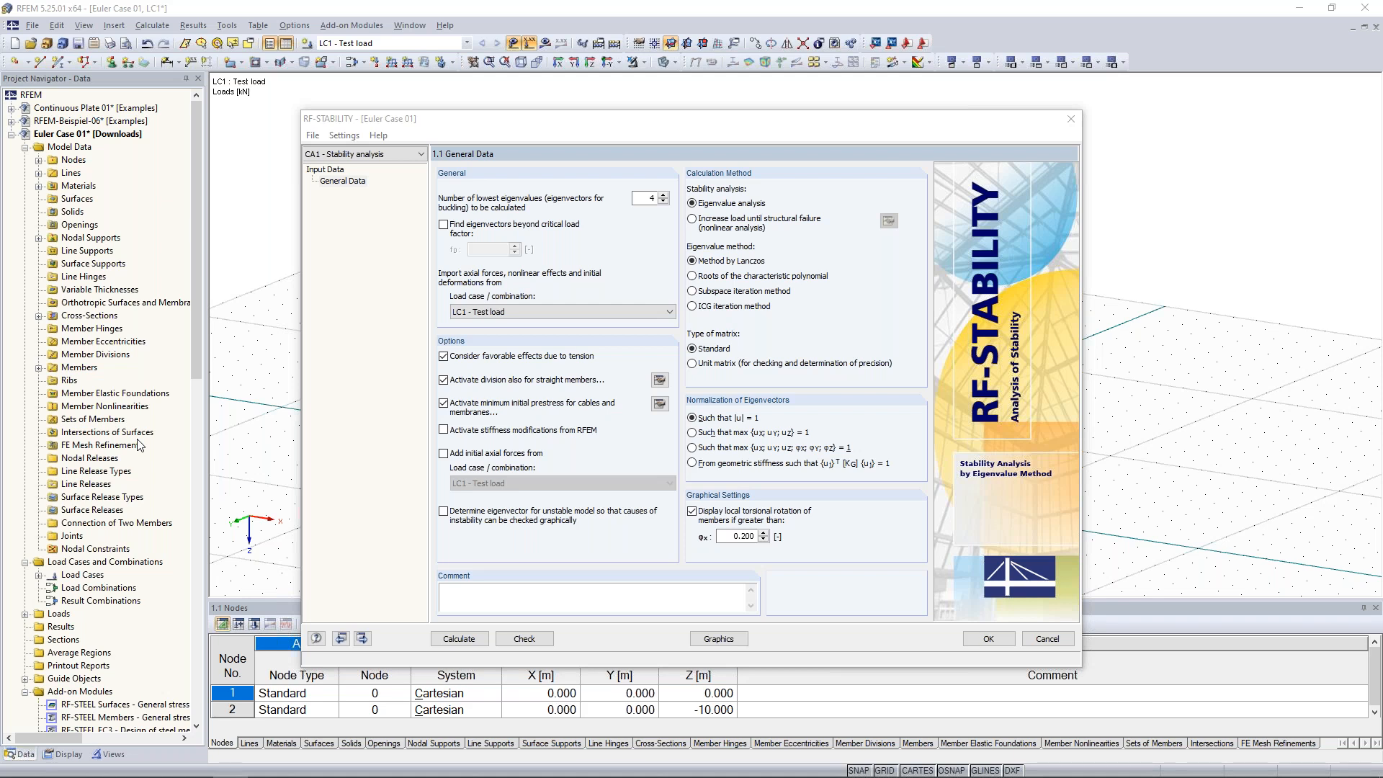
pyautogui.doubleClick(648, 198)
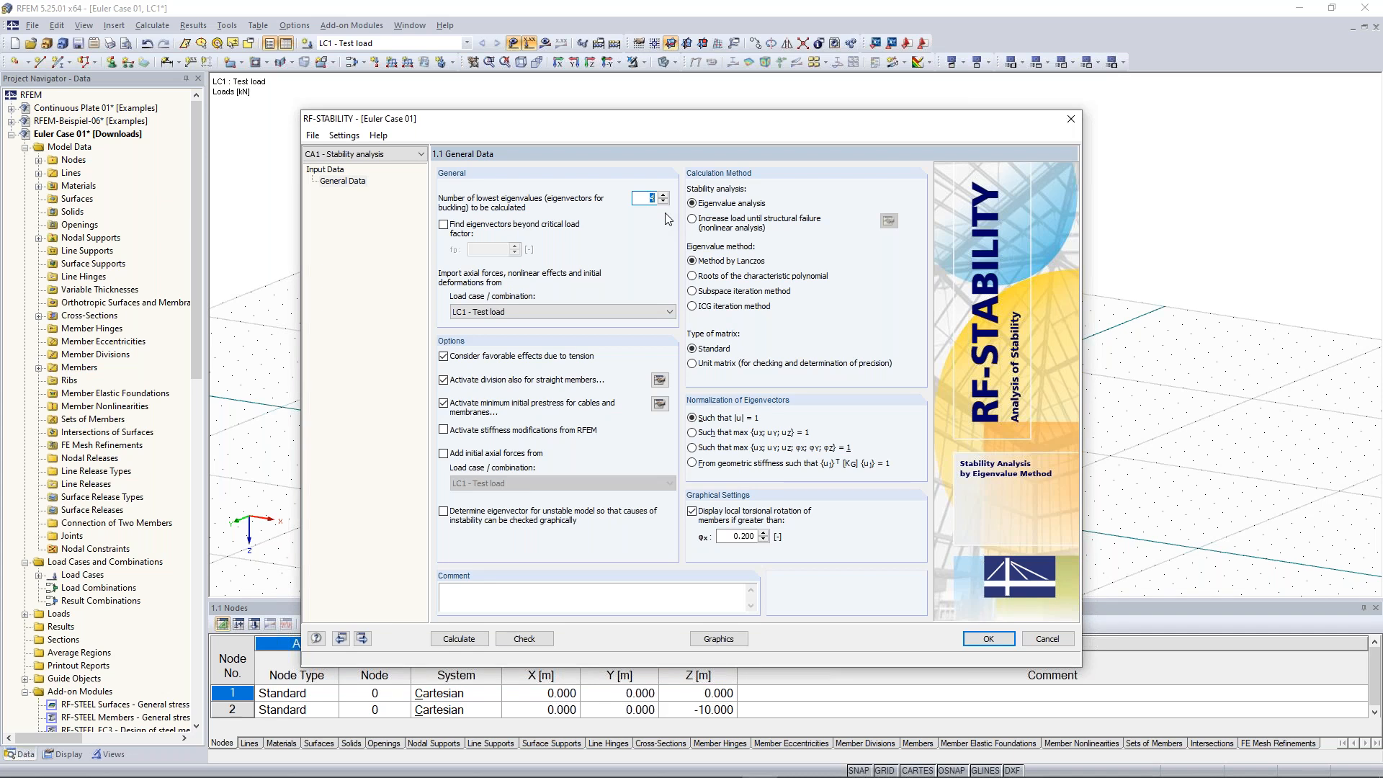
pyautogui.write('2')
pyautogui.click(517, 314)
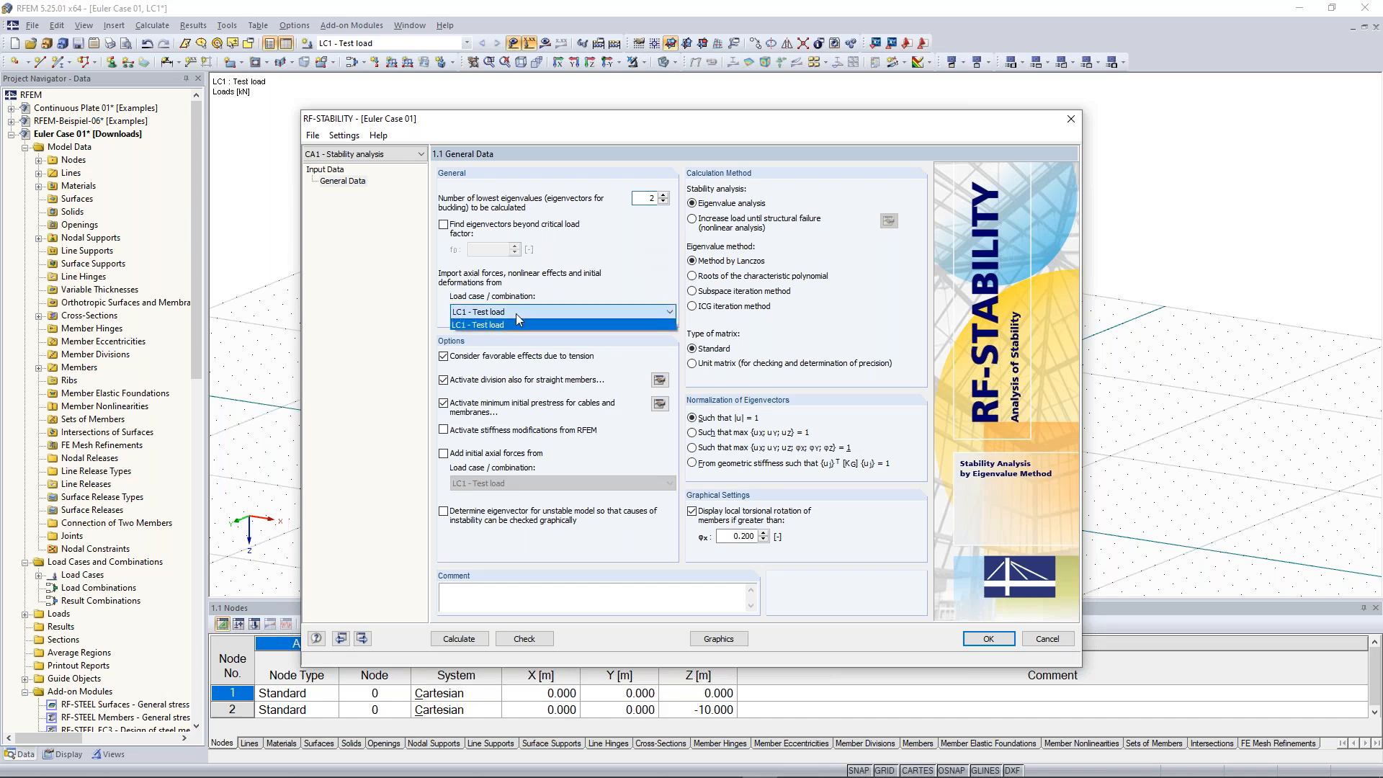
pyautogui.click(517, 326)
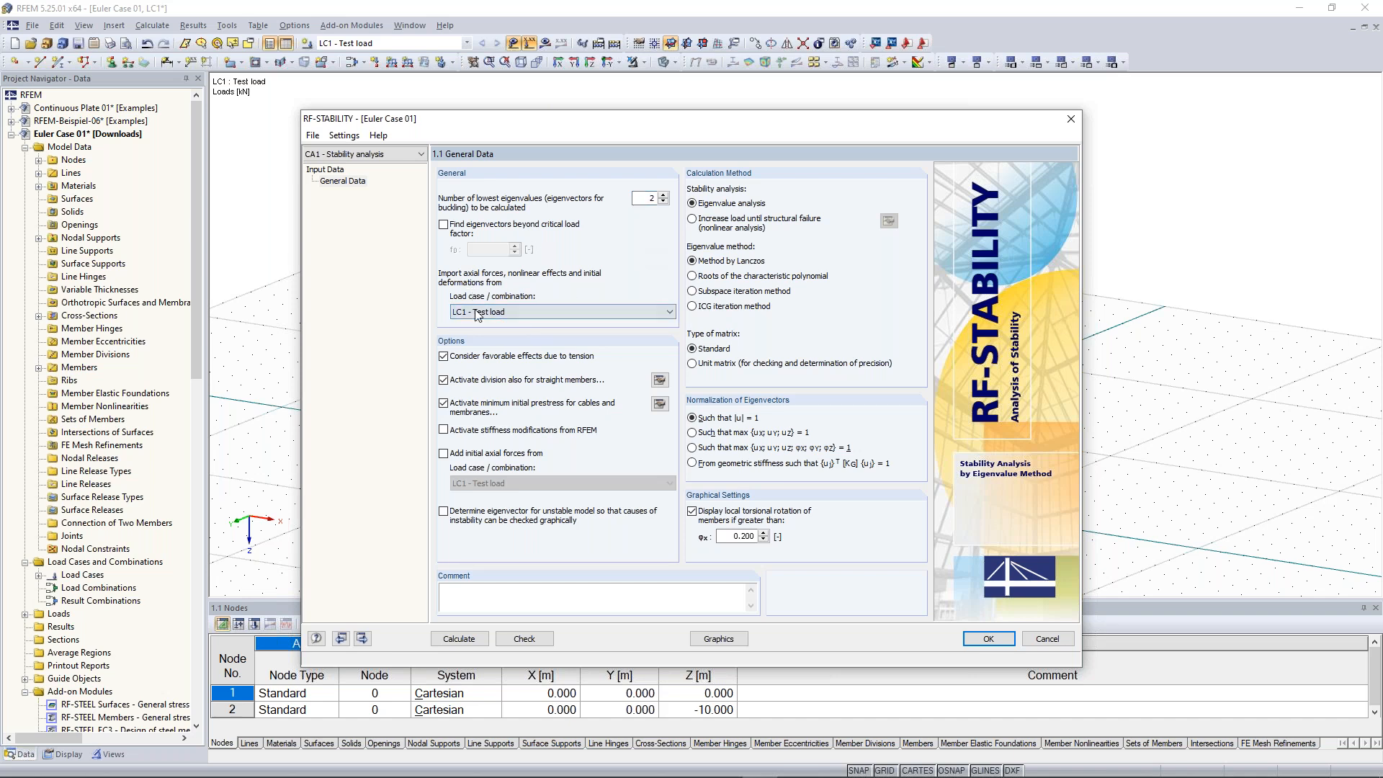
# Disable the options for favorable effects due to tension and minimum initial prestress for cables and membranes
pyautogui.click(444, 356)
pyautogui.click(443, 403)
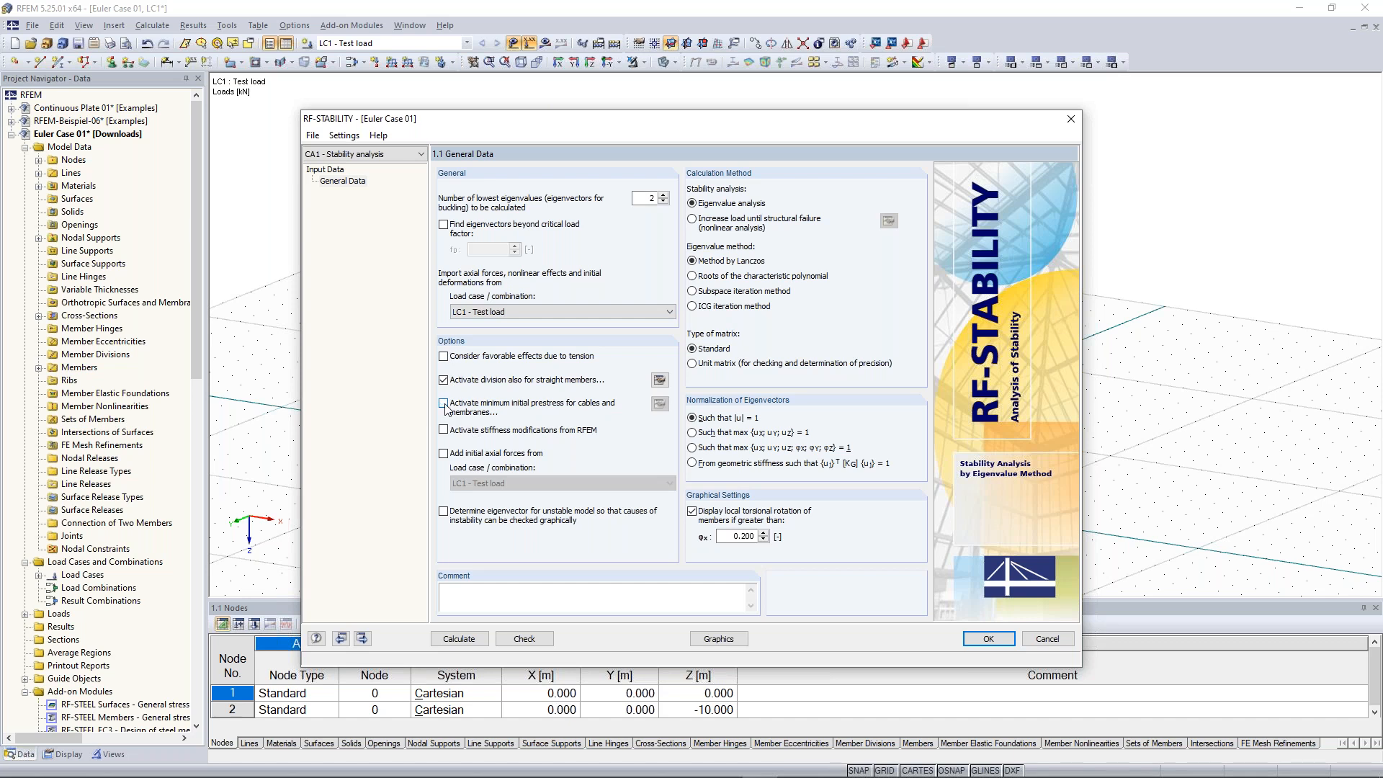
# Set the minimum number of member divisions for straight members to 10 in the FE mesh settings
pyautogui.click(660, 380)
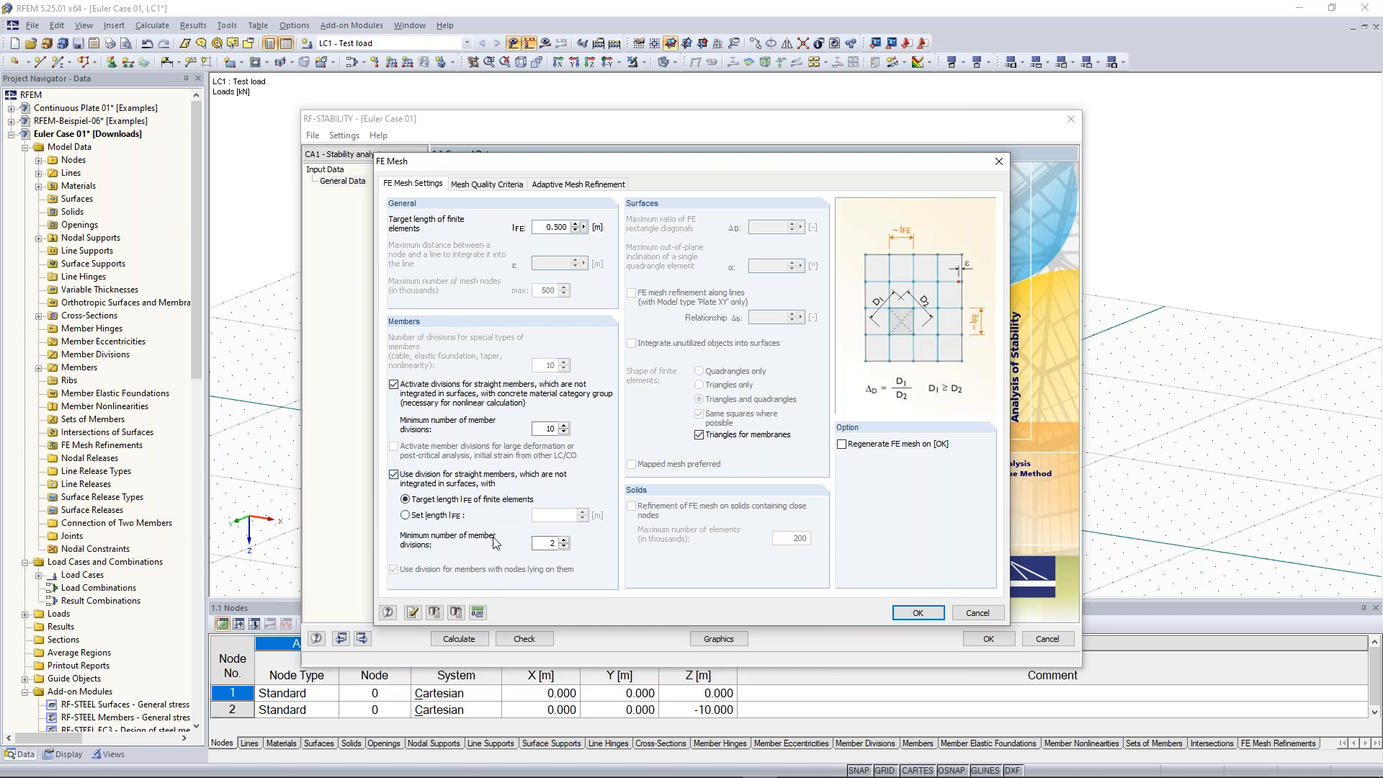
pyautogui.click(545, 547)
pyautogui.press('BackSpace')
pyautogui.write('10')
pyautogui.click(918, 613)
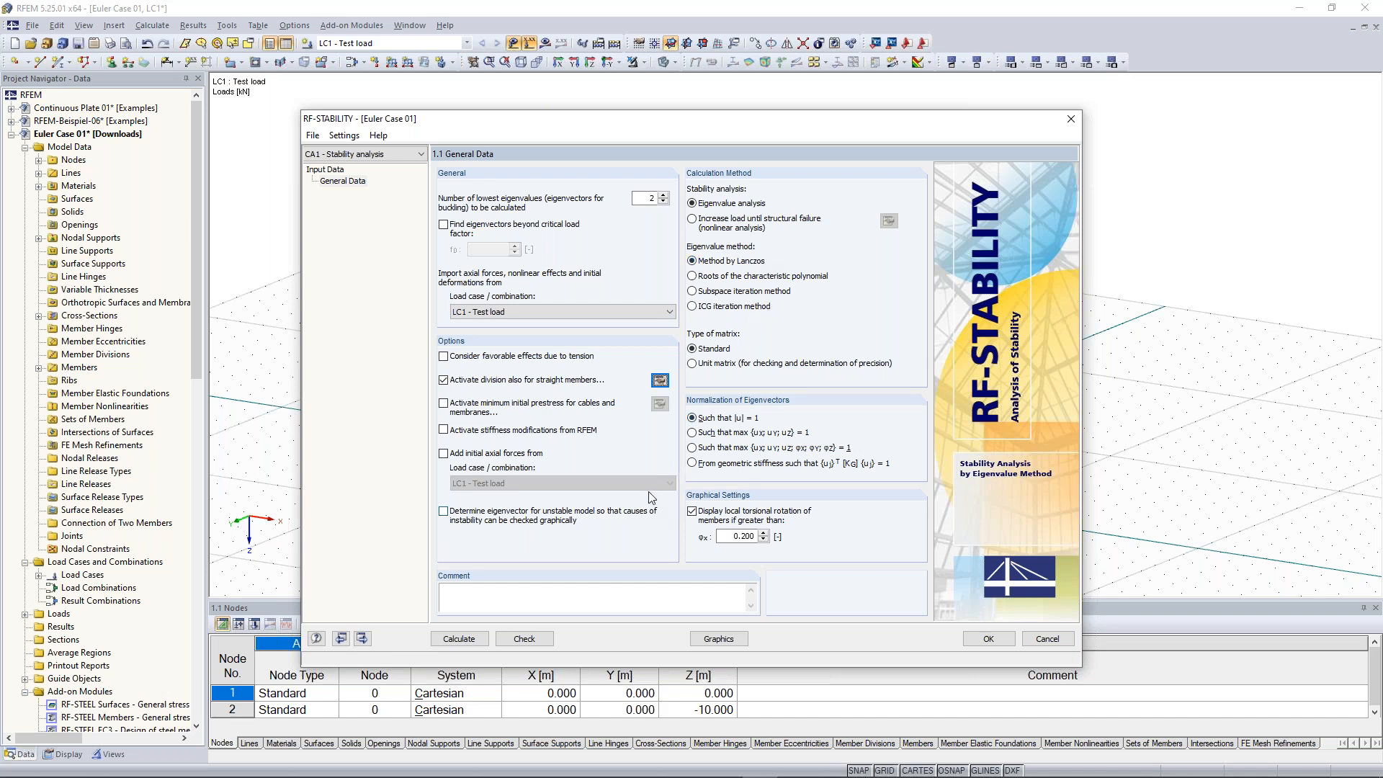
# Calculate the stability analysis and review the critical load factors and effective lengths tables
pyautogui.click(475, 643)
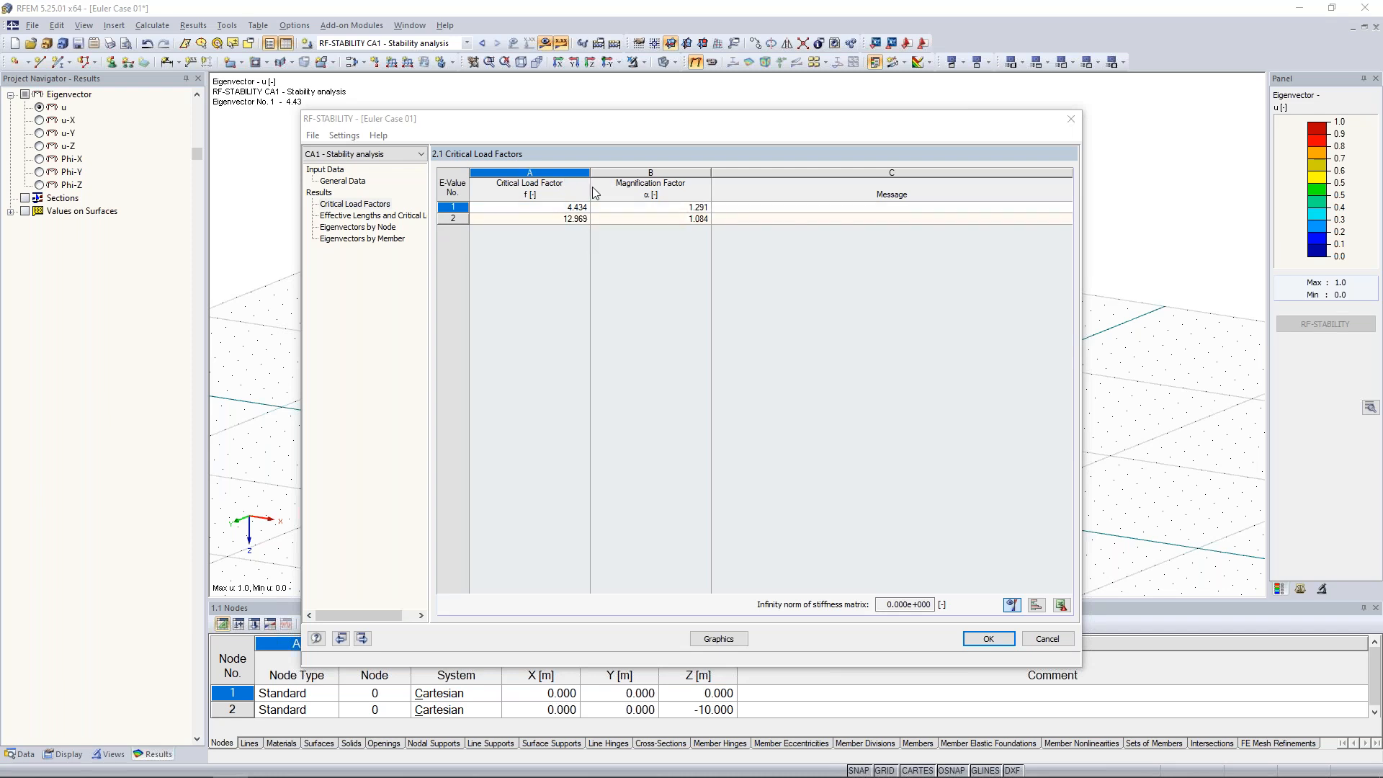
pyautogui.click(559, 208)
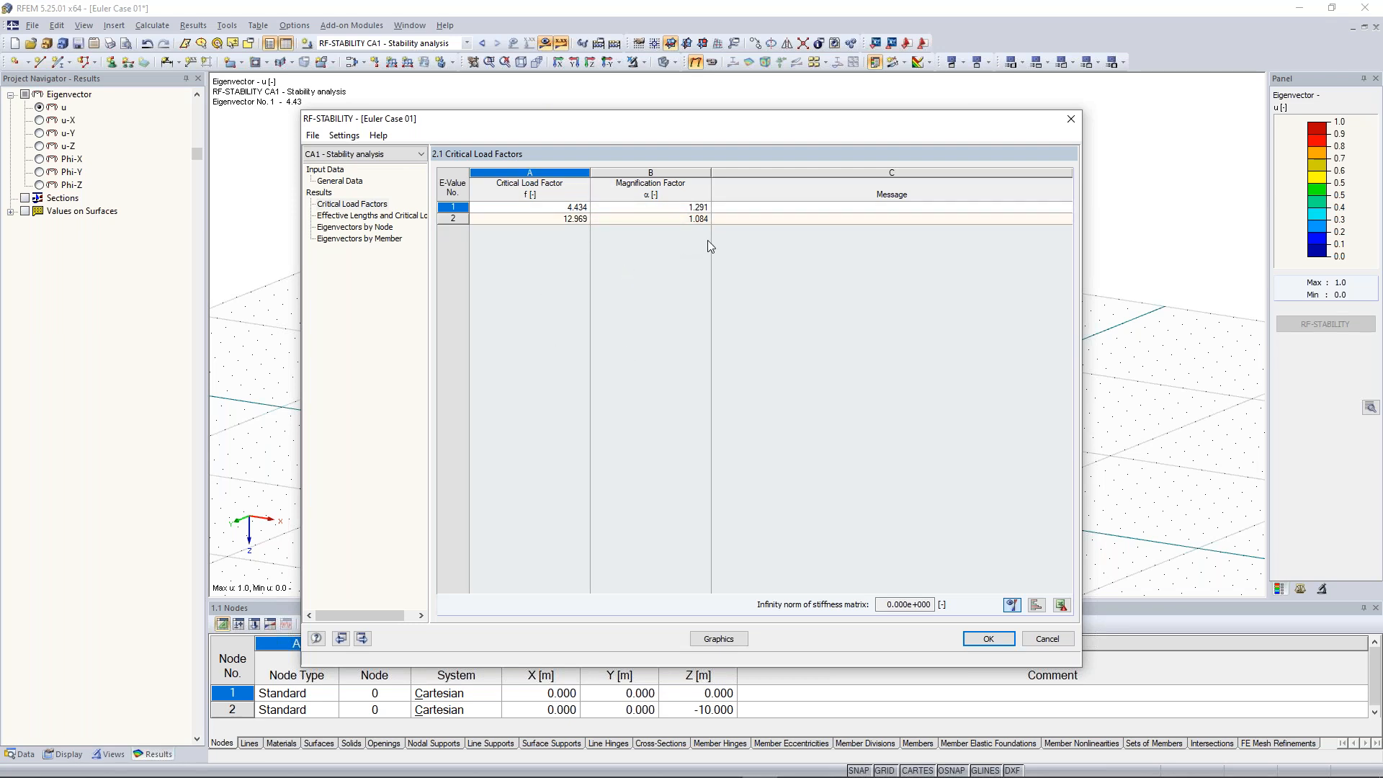
pyautogui.click(683, 207)
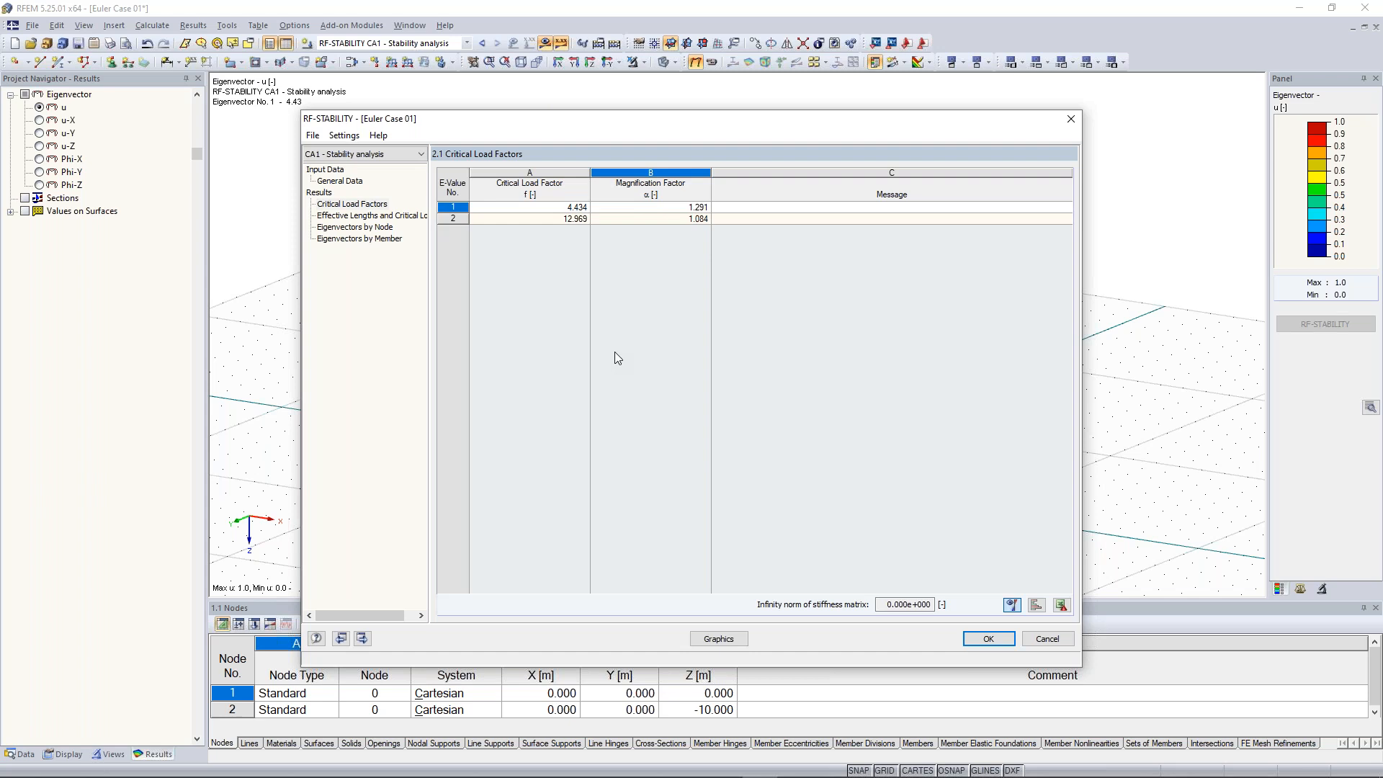
pyautogui.click(371, 215)
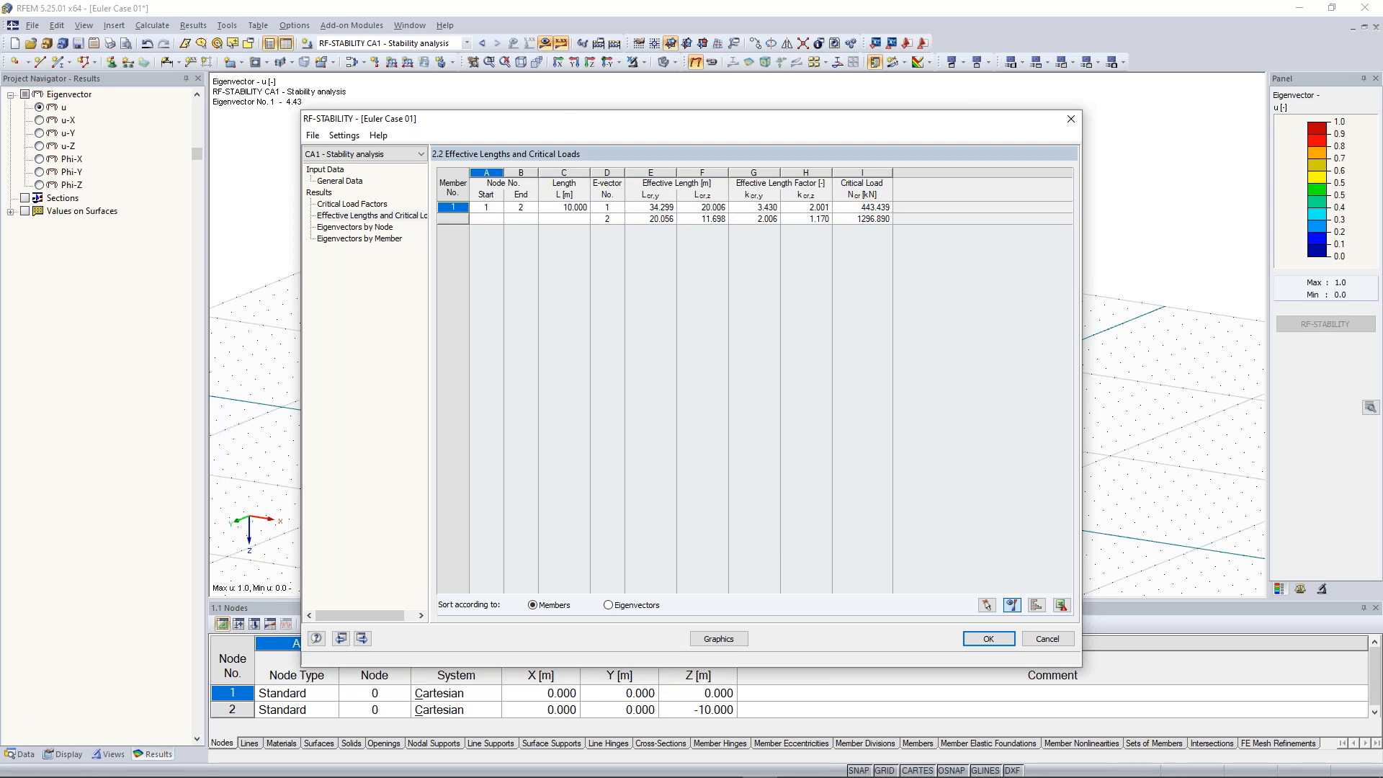
pyautogui.click(882, 208)
pyautogui.click(361, 205)
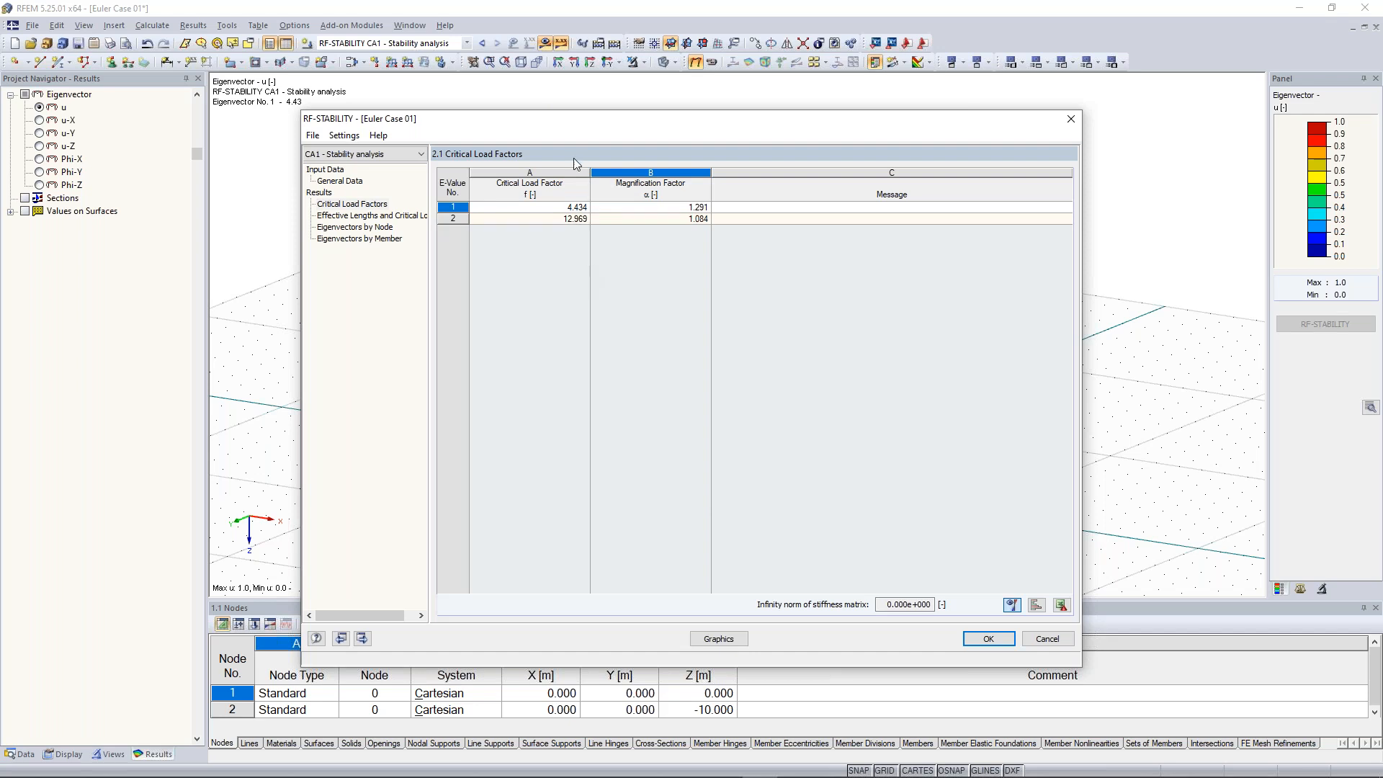
# Show the stability analysis results graphically on the model
pyautogui.moveTo(598, 129); pyautogui.dragTo(600, 354)
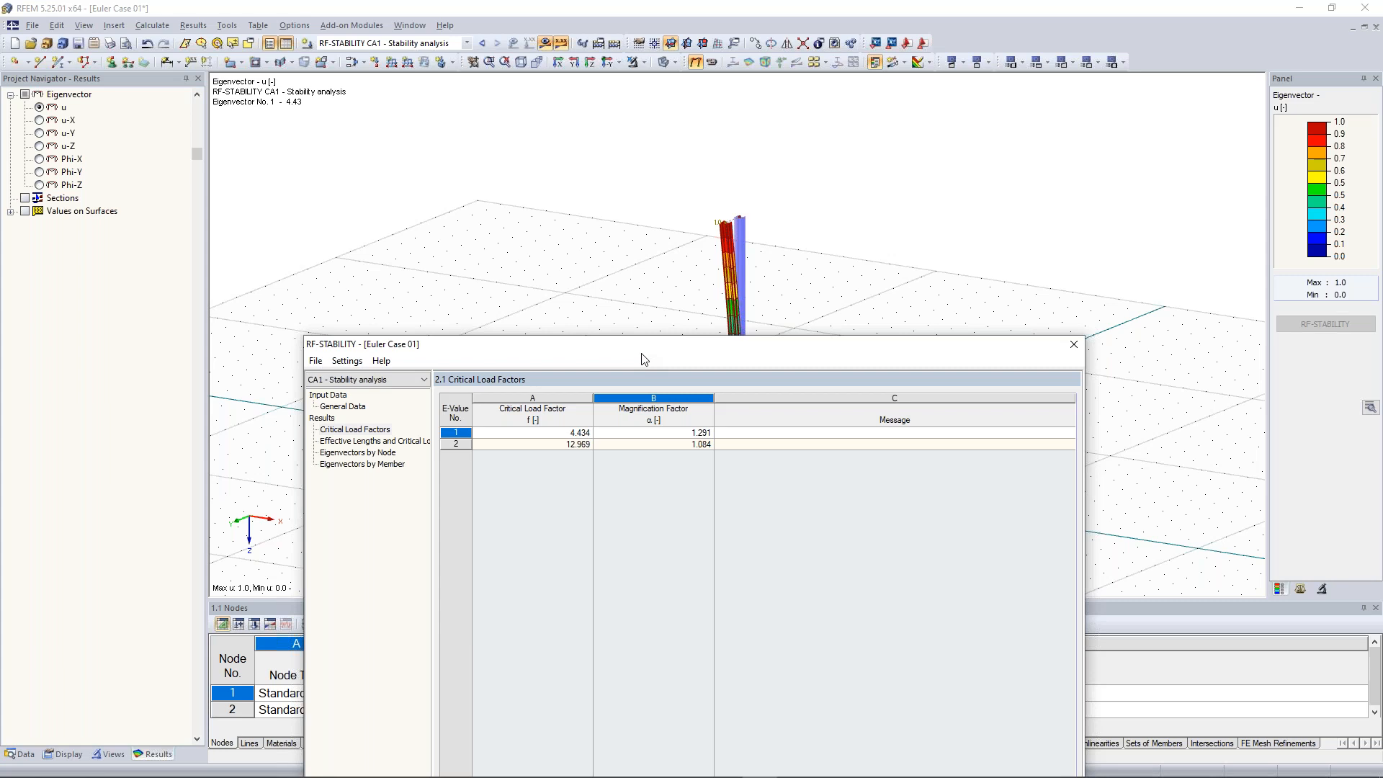
pyautogui.moveTo(643, 358); pyautogui.dragTo(648, 148)
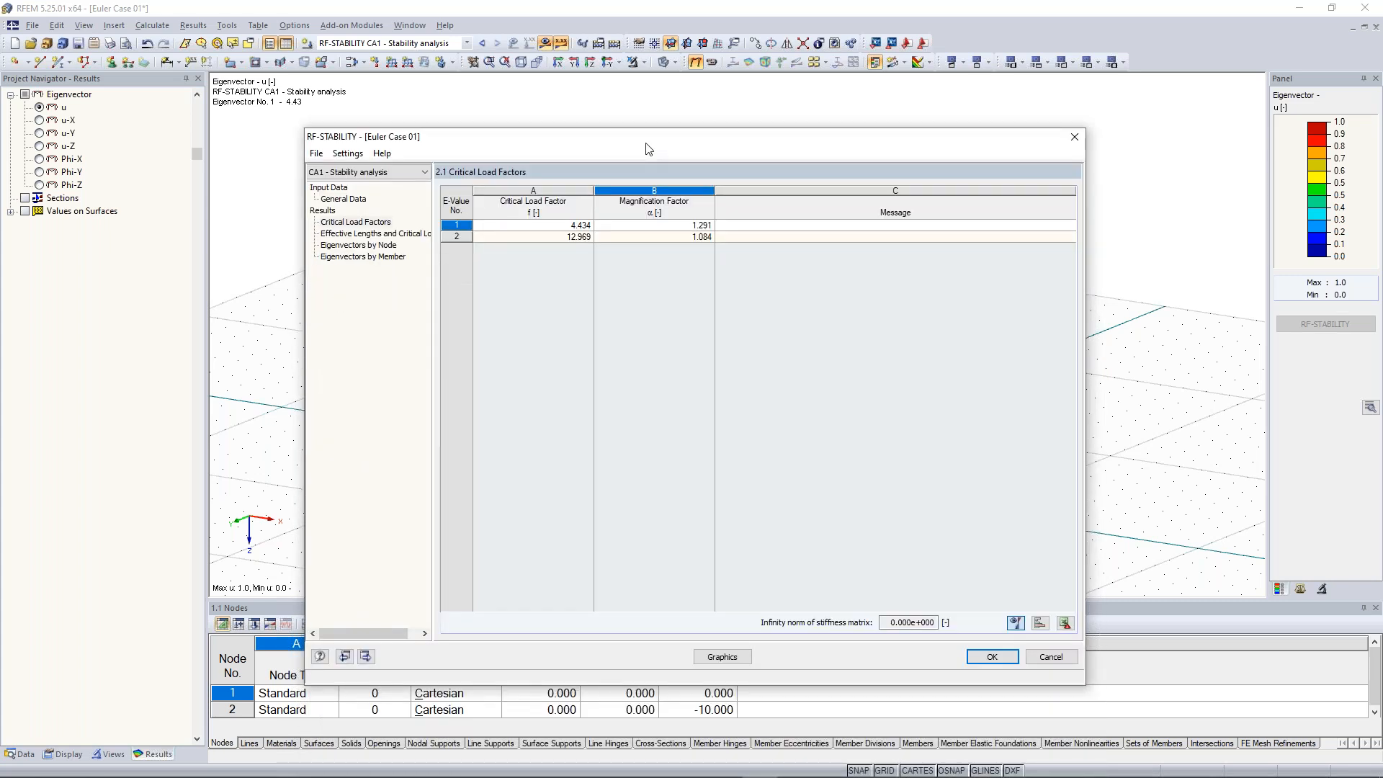
pyautogui.click(721, 657)
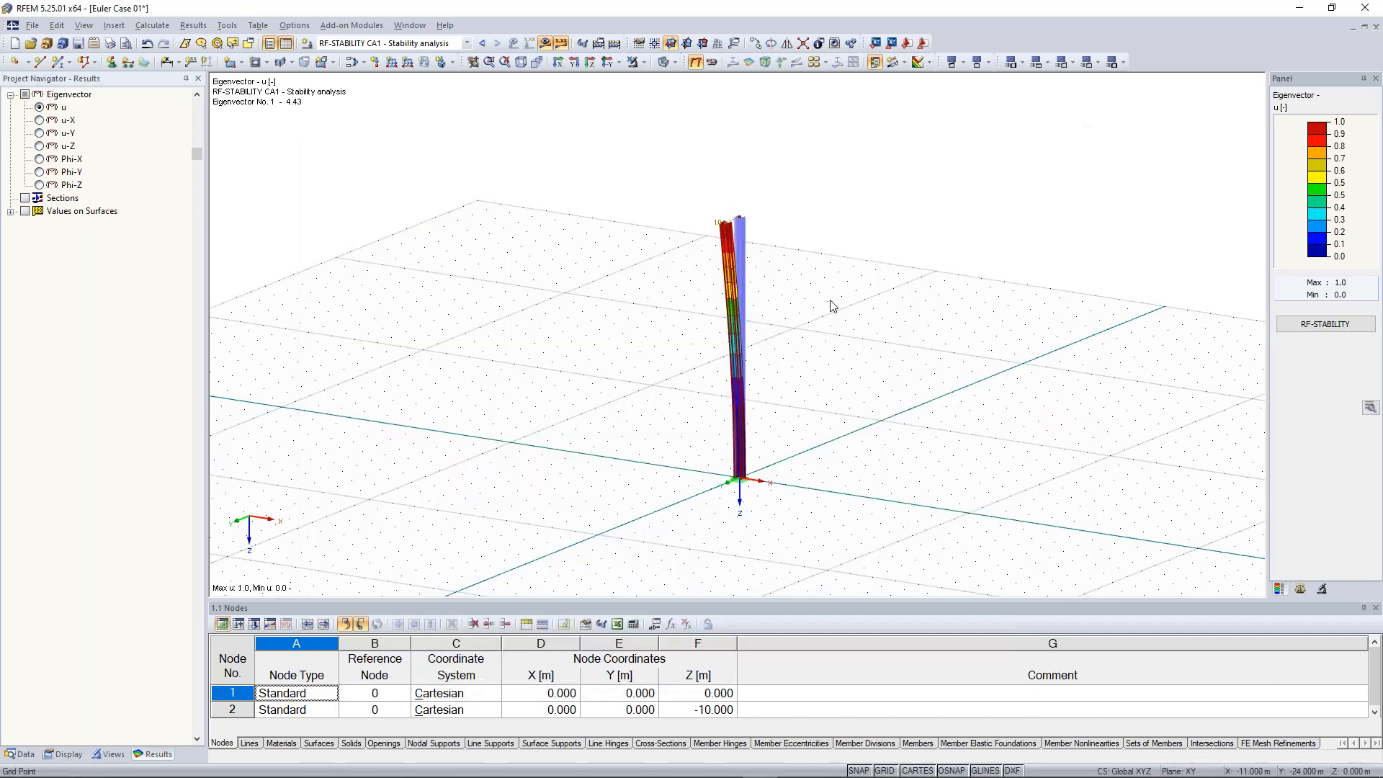
# Turn on the local axis systems of members on the buckled column and inspect its shape
pyautogui.scroll(3, 761, 163)
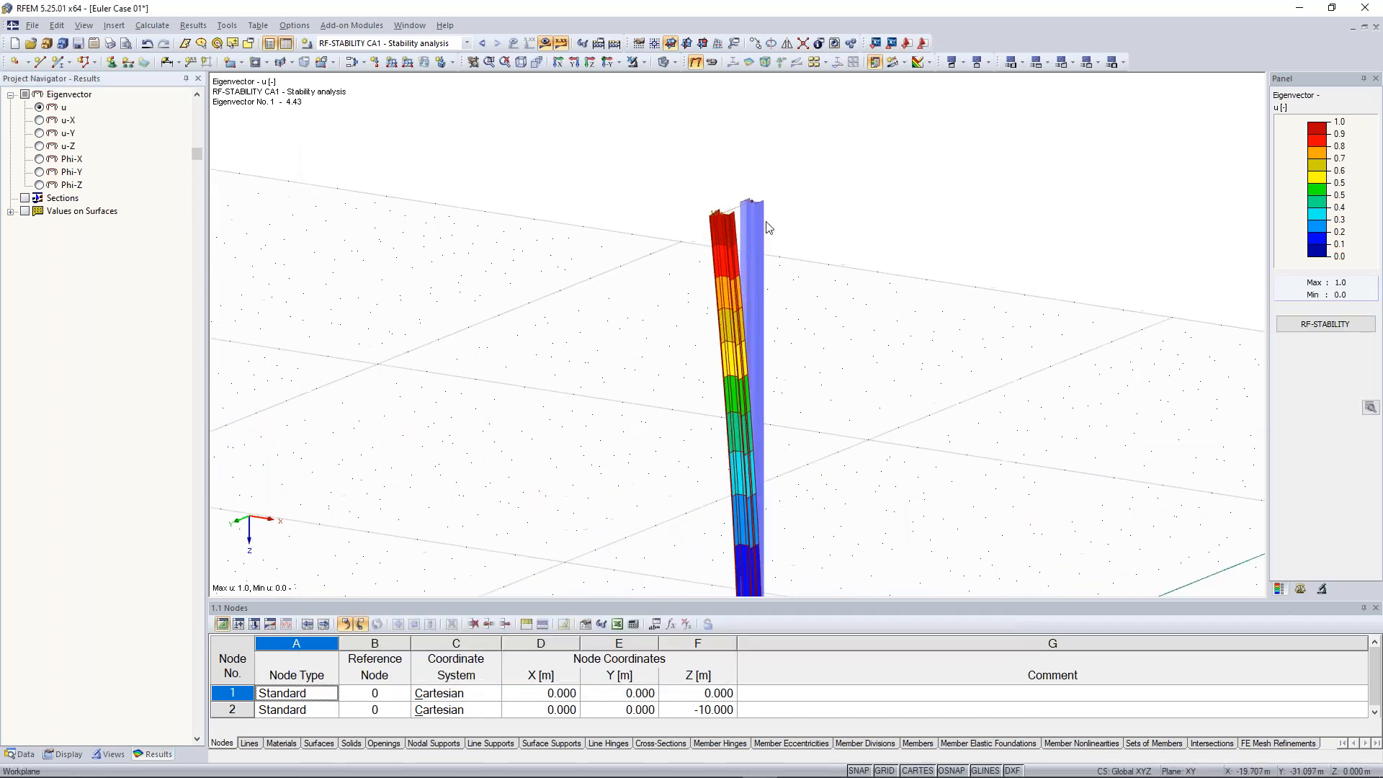
pyautogui.keyDown('ctrl'); pyautogui.moveTo(885, 186); pyautogui.dragTo(798, 232, button='middle'); pyautogui.keyUp('ctrl')
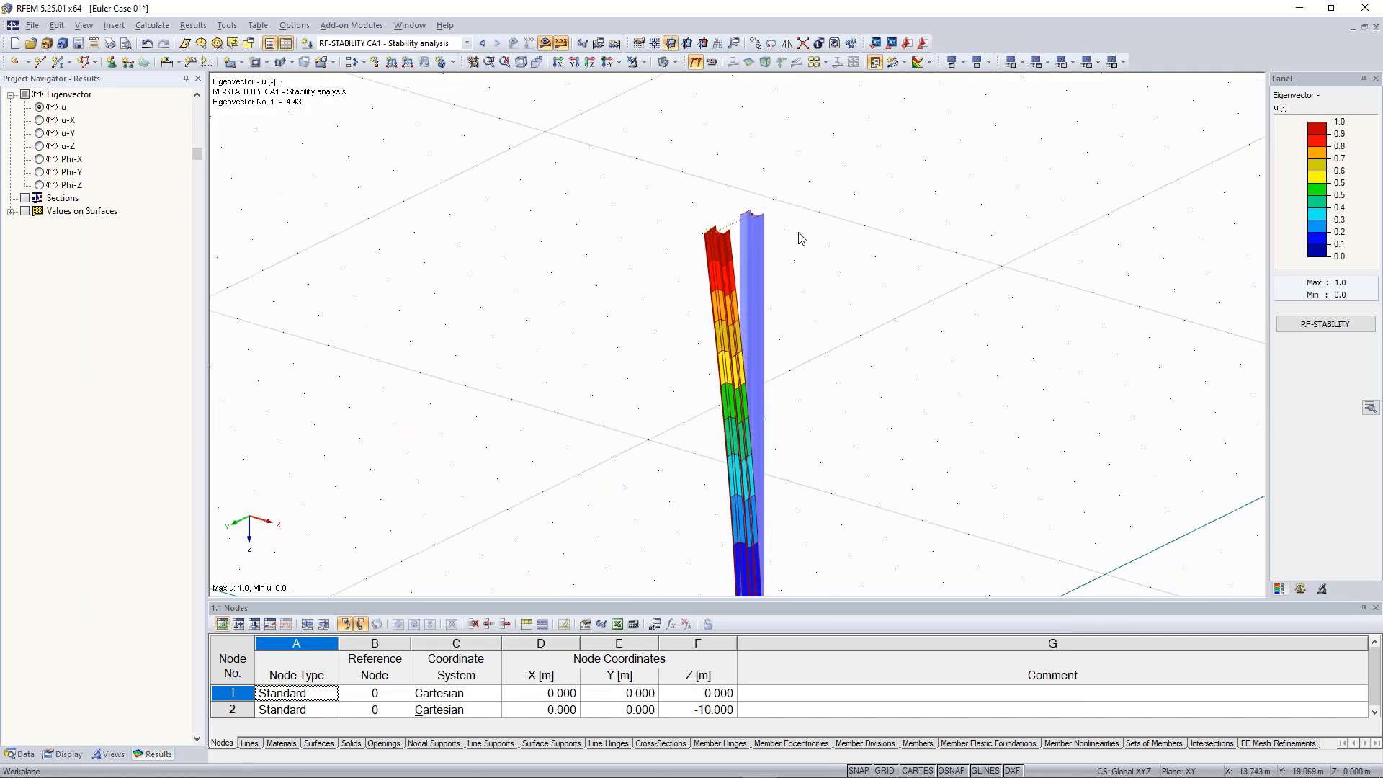
pyautogui.moveTo(815, 388); pyautogui.dragTo(769, 187, button='middle')
pyautogui.rightClick(763, 182)
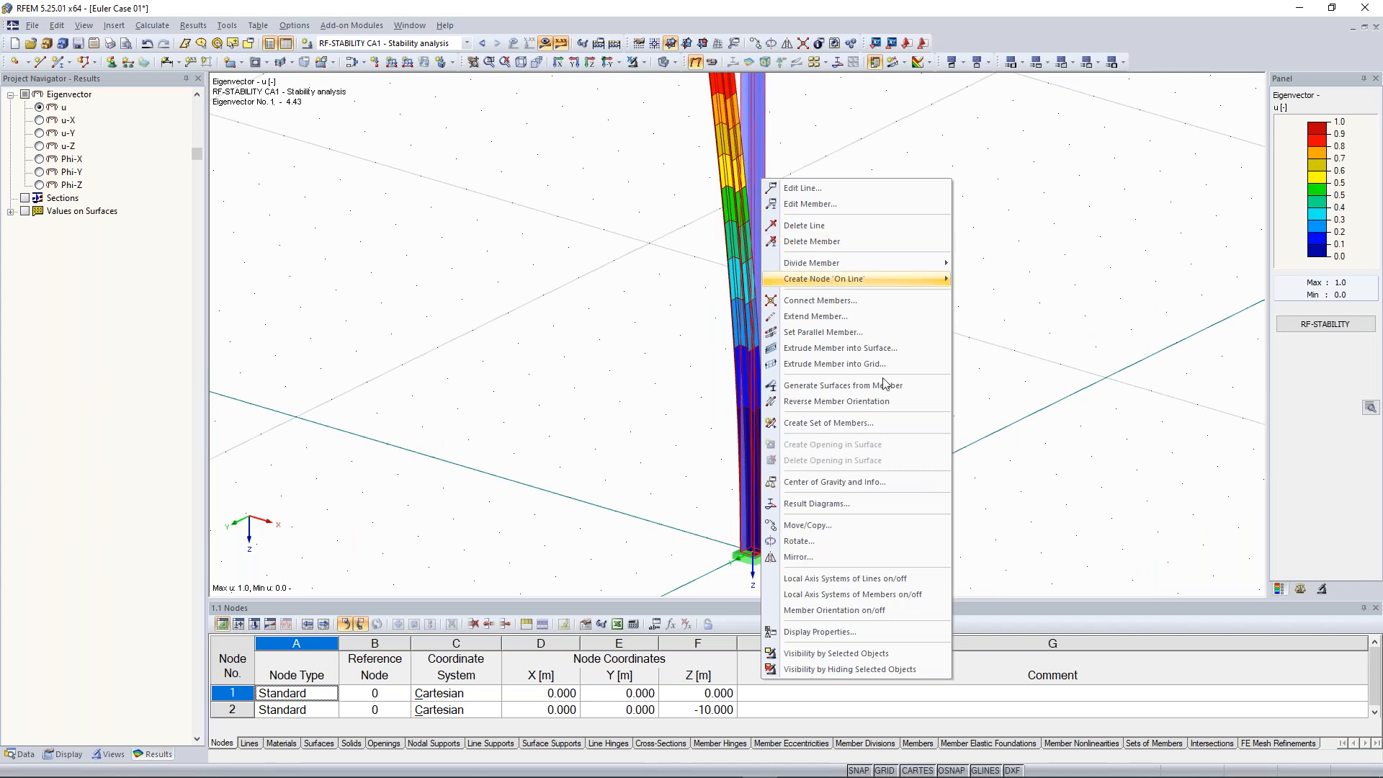
pyautogui.click(920, 599)
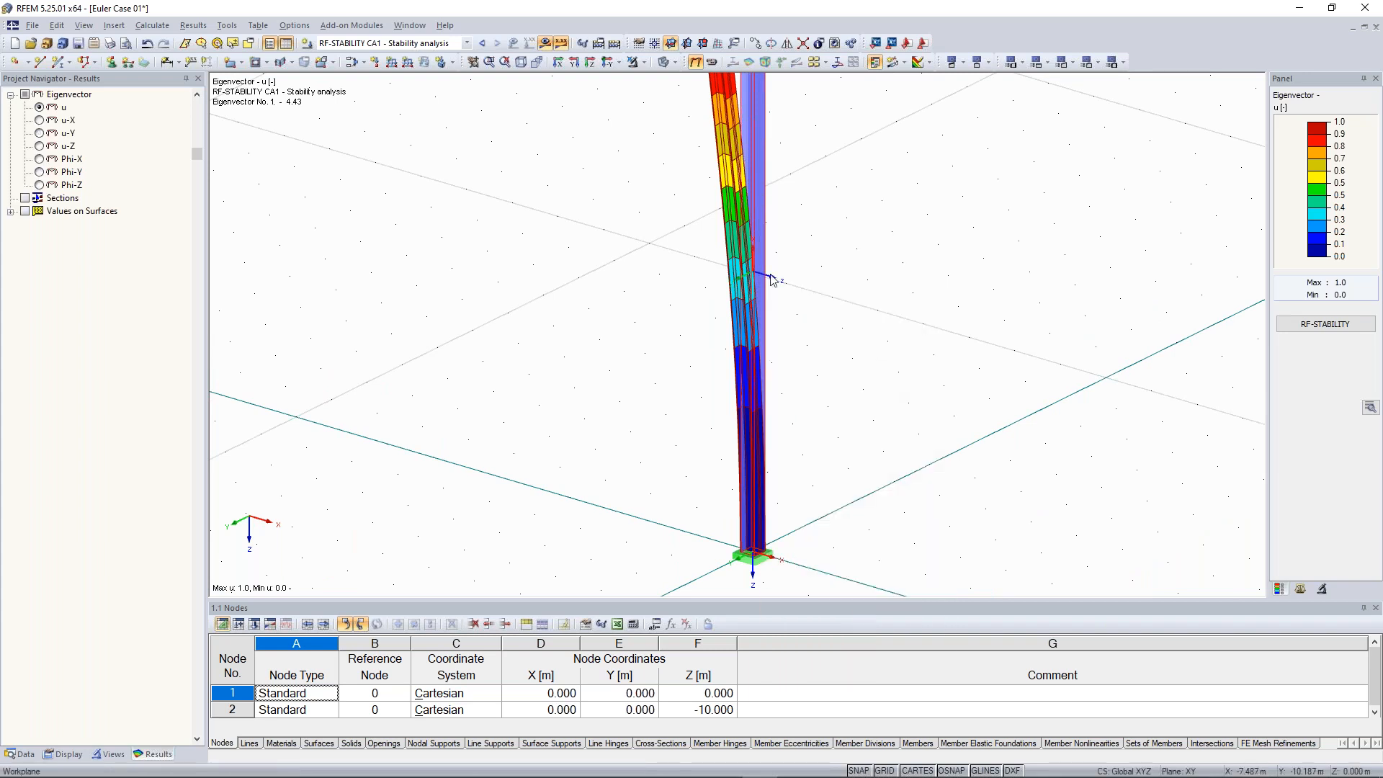
pyautogui.keyDown('ctrl'); pyautogui.moveTo(802, 257); pyautogui.dragTo(742, 254, button='middle'); pyautogui.keyUp('ctrl')
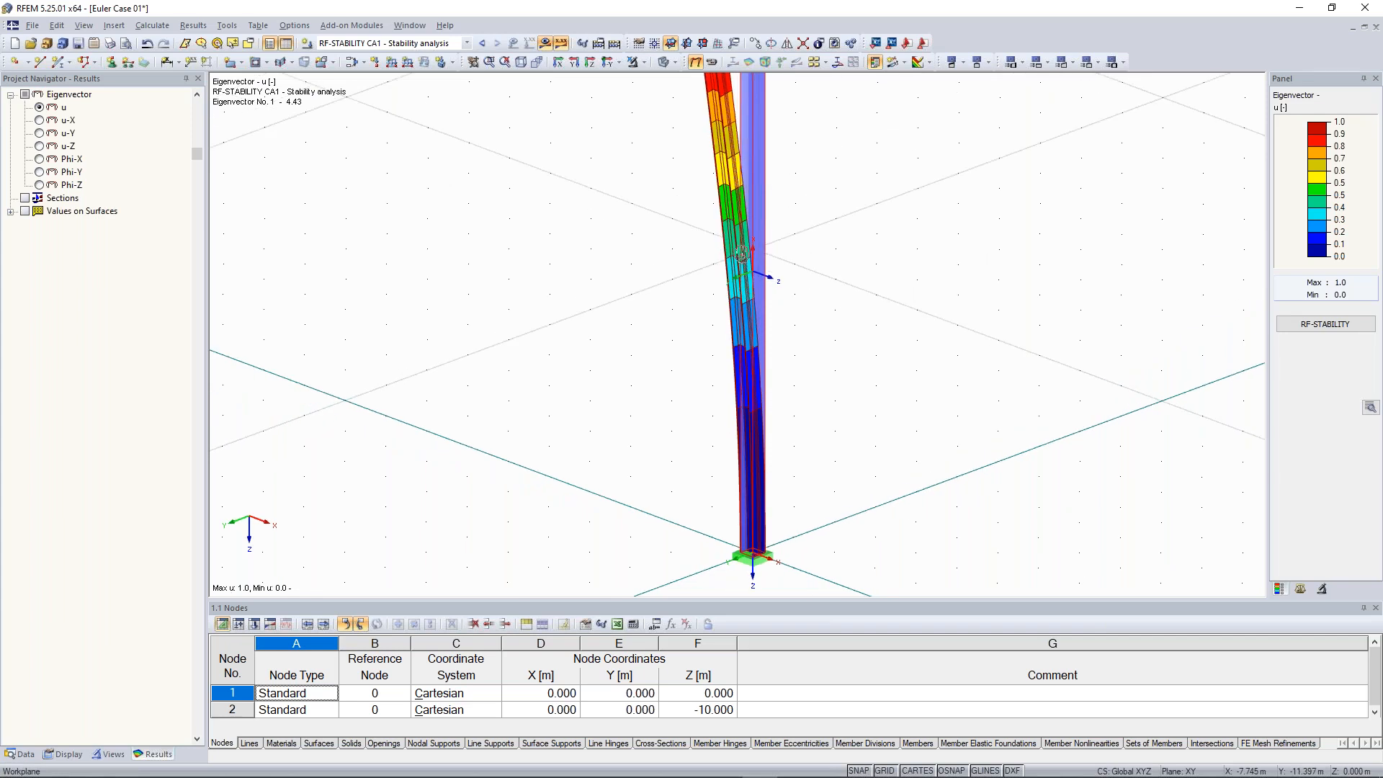
pyautogui.keyDown('ctrl'); pyautogui.moveTo(742, 254); pyautogui.dragTo(739, 432, button='middle'); pyautogui.keyUp('ctrl')
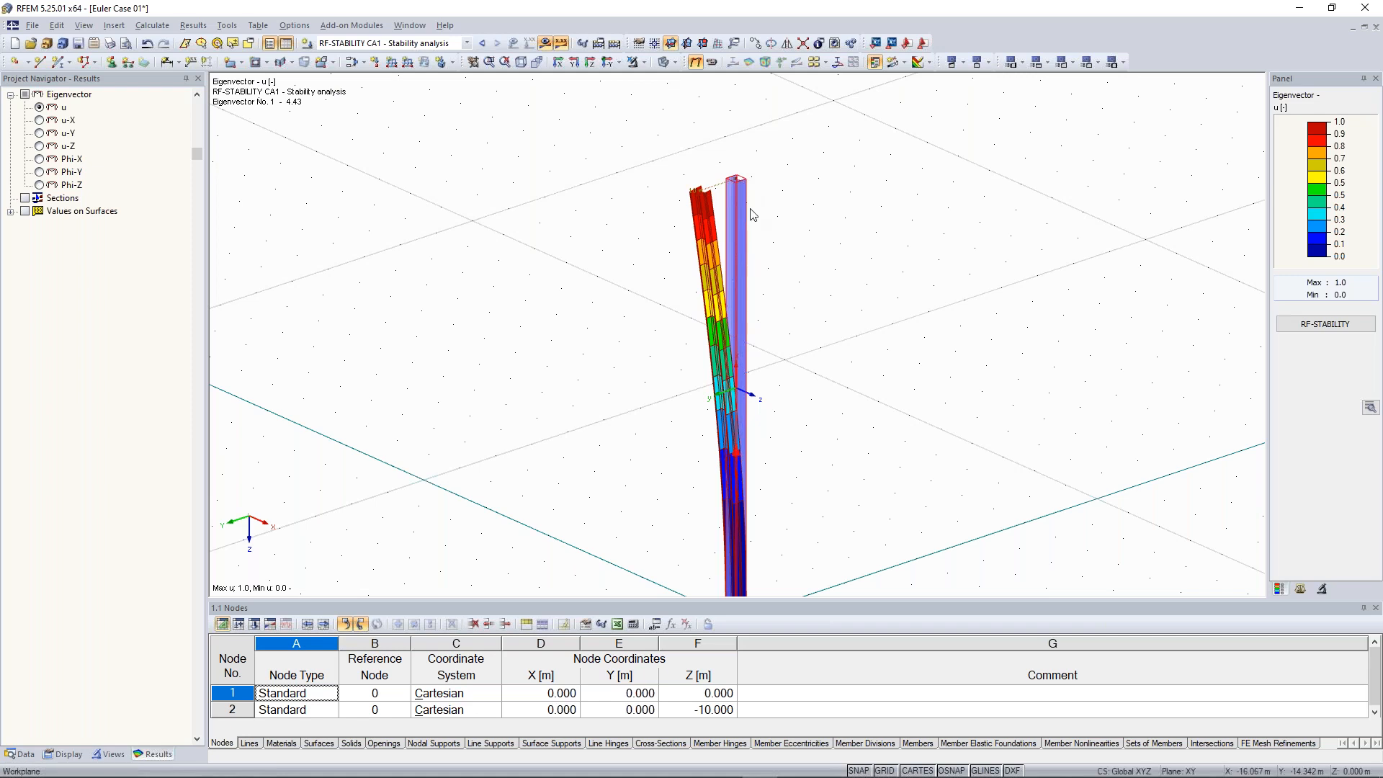
# Switch the displayed eigenvector to No. 2 - 12.97 and inspect the column's mode shape
pyautogui.click(1300, 588)
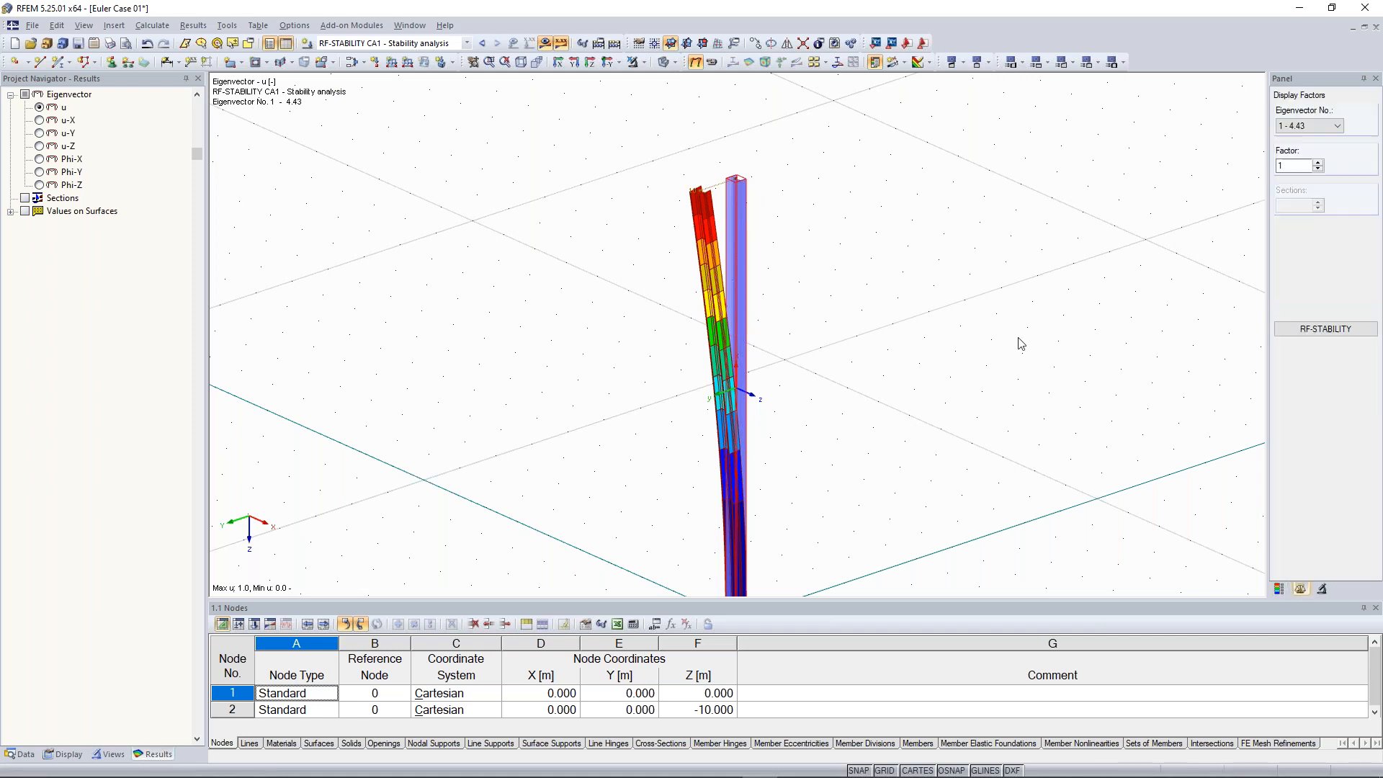
pyautogui.click(1327, 127)
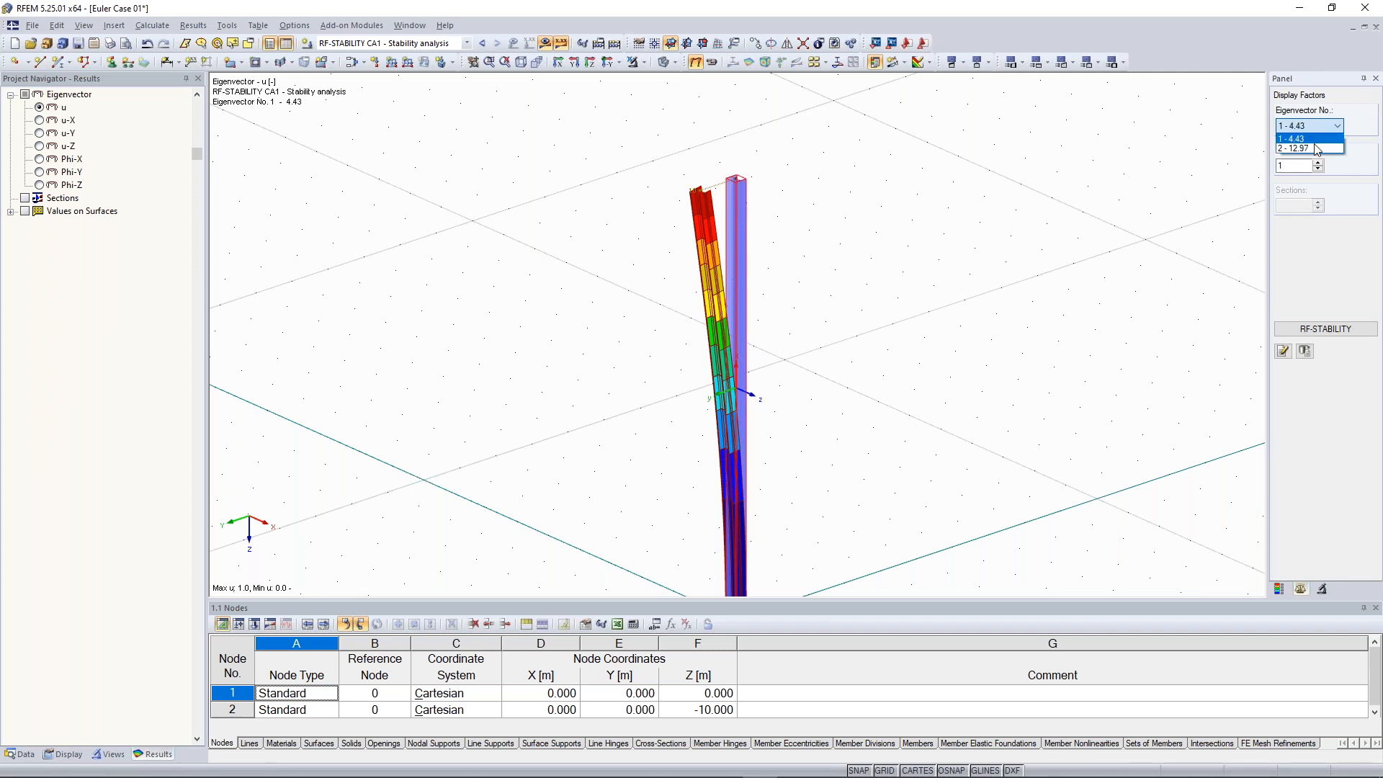
pyautogui.click(1315, 145)
pyautogui.keyDown('ctrl'); pyautogui.moveTo(670, 223); pyautogui.dragTo(723, 229, button='middle'); pyautogui.keyUp('ctrl')
pyautogui.scroll(2, 723, 229)
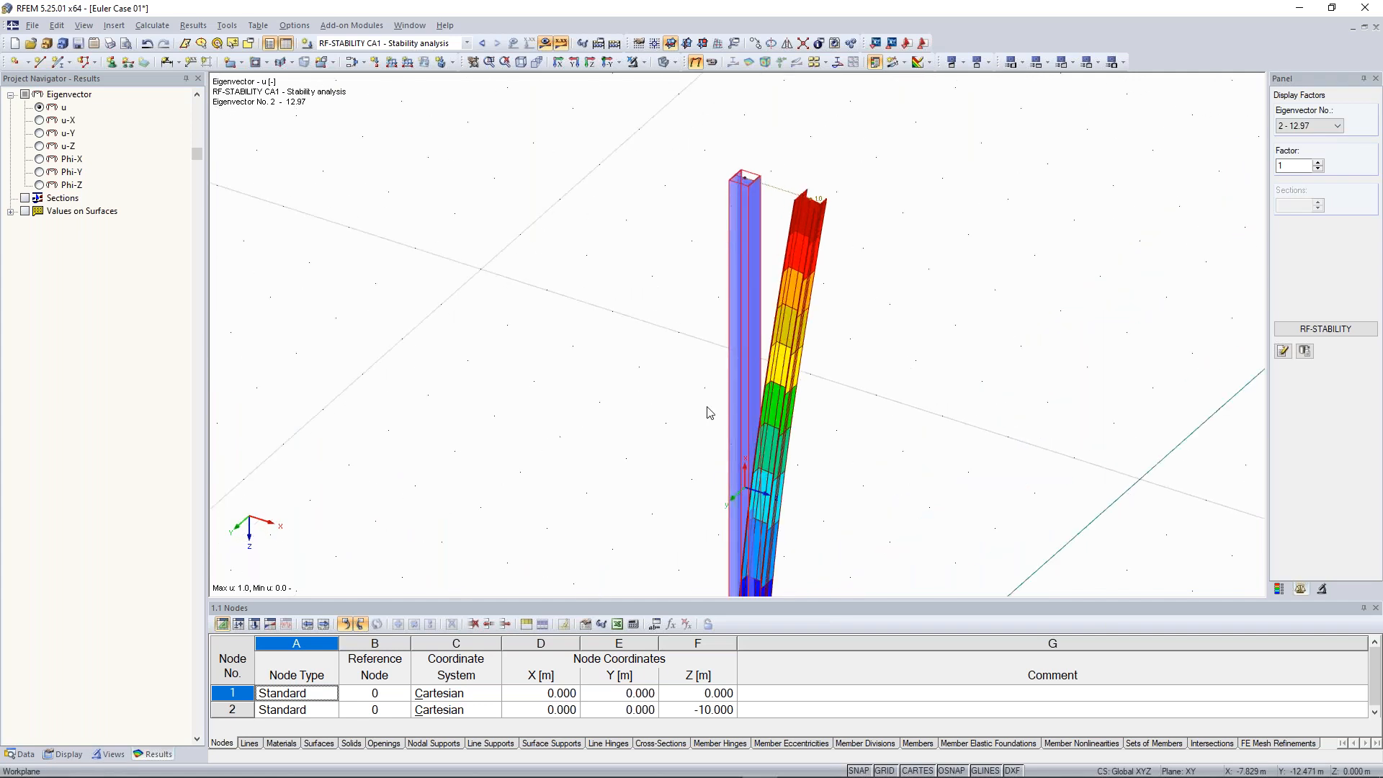
pyautogui.keyDown('ctrl'); pyautogui.moveTo(702, 359); pyautogui.dragTo(688, 313, button='middle'); pyautogui.keyUp('ctrl')
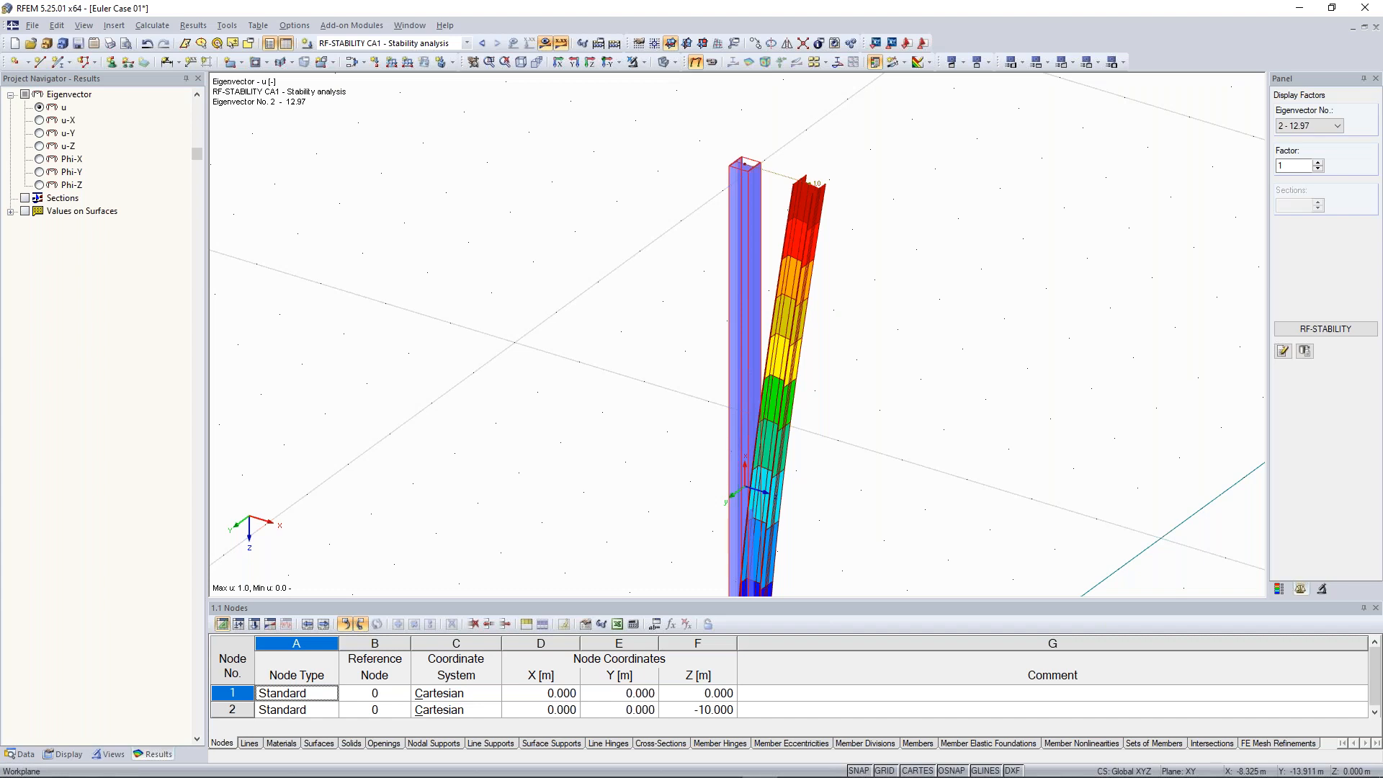
# Switch back to LC1 and set the nodal load Pz on node 2 to 443 kN
pyautogui.click(481, 43)
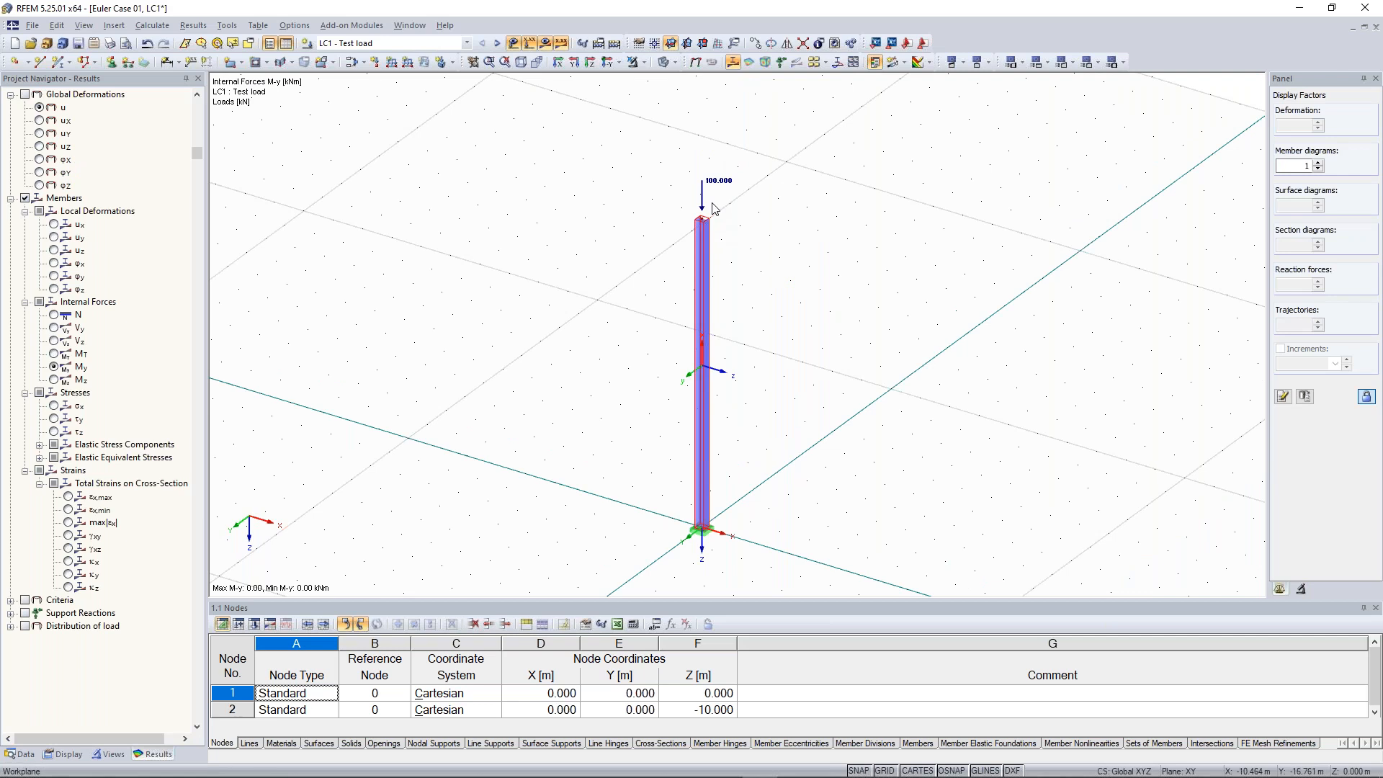
pyautogui.click(703, 196)
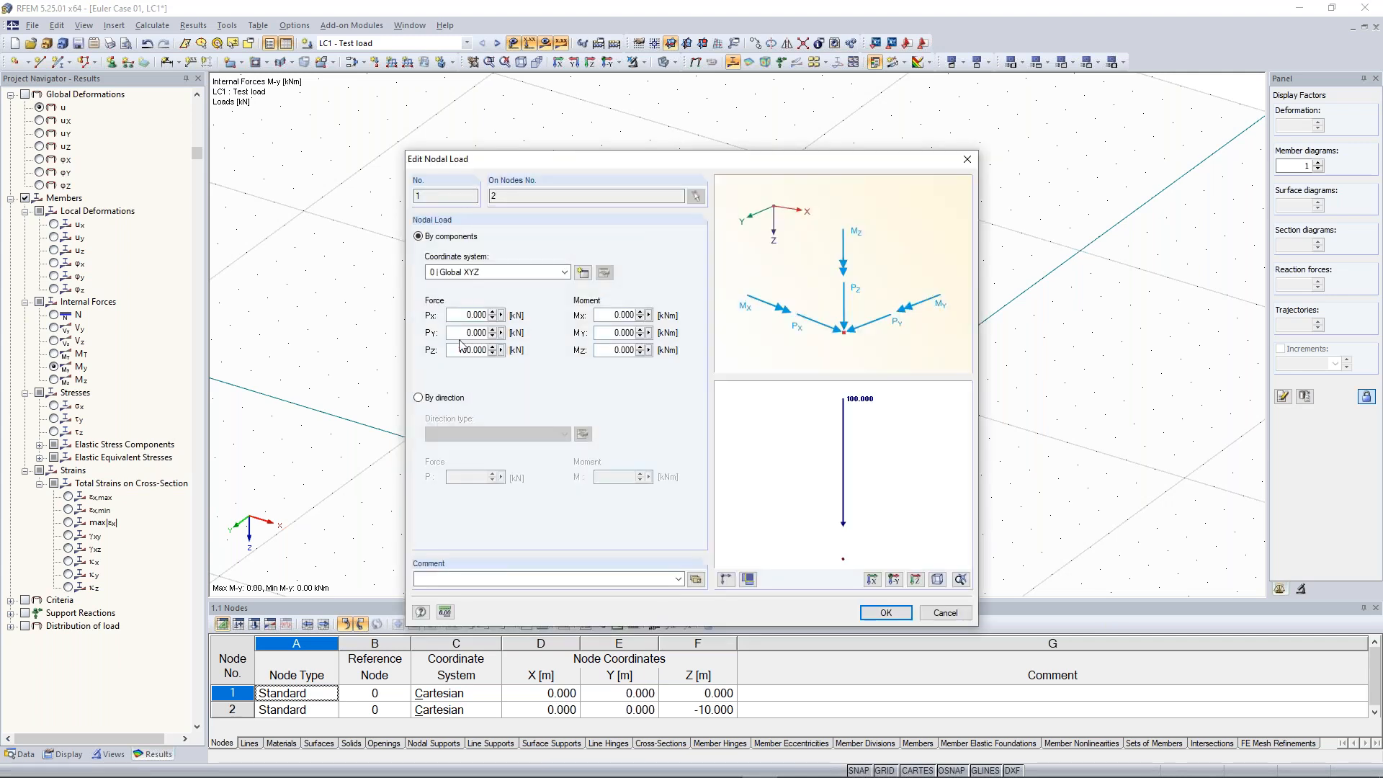
pyautogui.doubleClick(475, 351)
pyautogui.write('443')
pyautogui.click(885, 612)
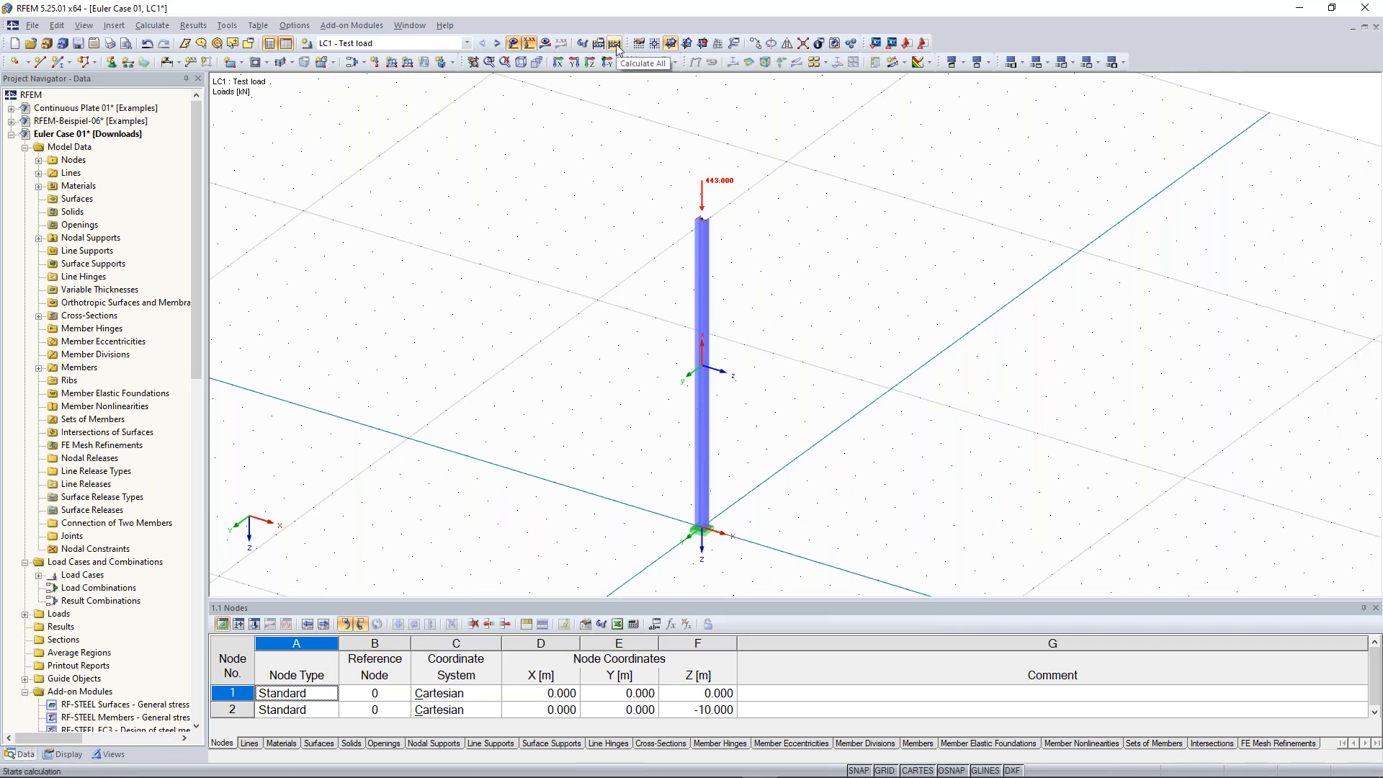
# Recalculate all load cases and add-on modules
pyautogui.click(497, 44)
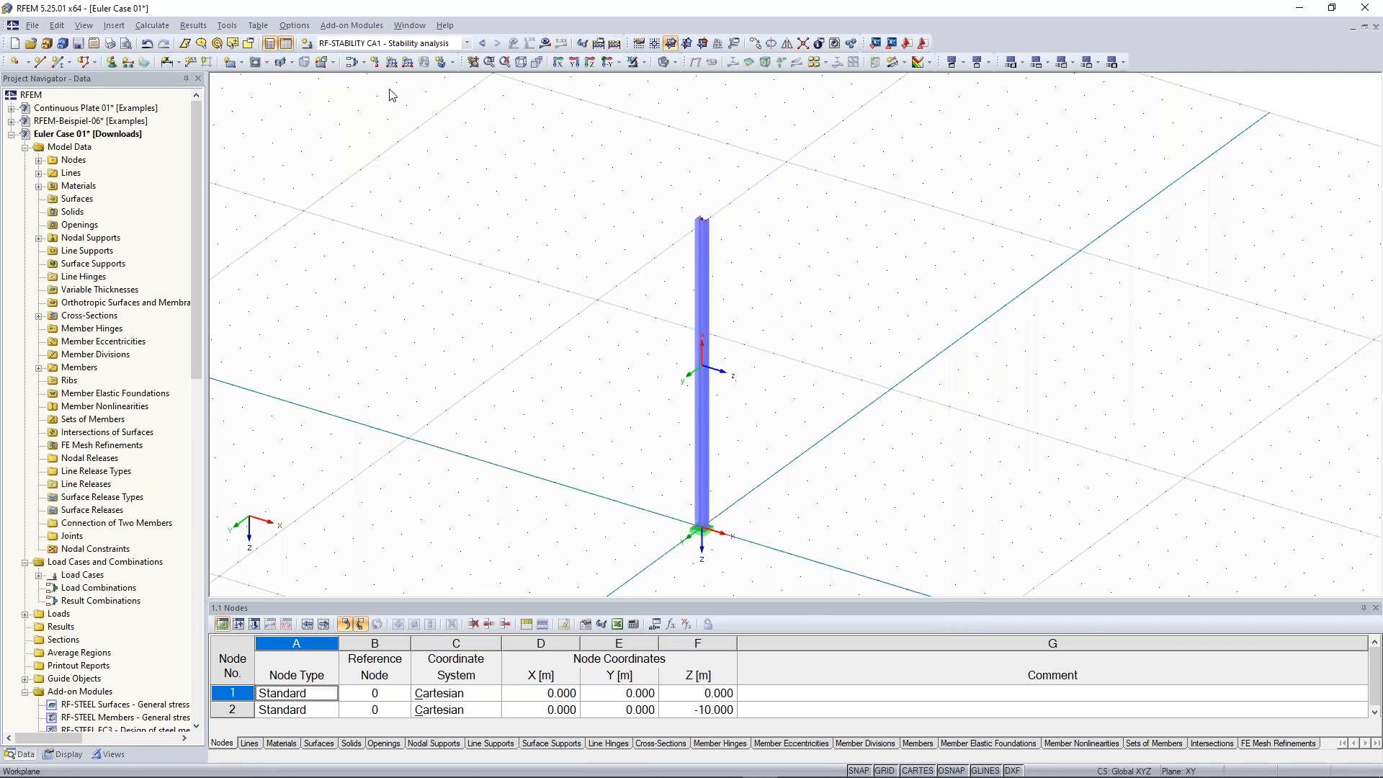
pyautogui.click(483, 43)
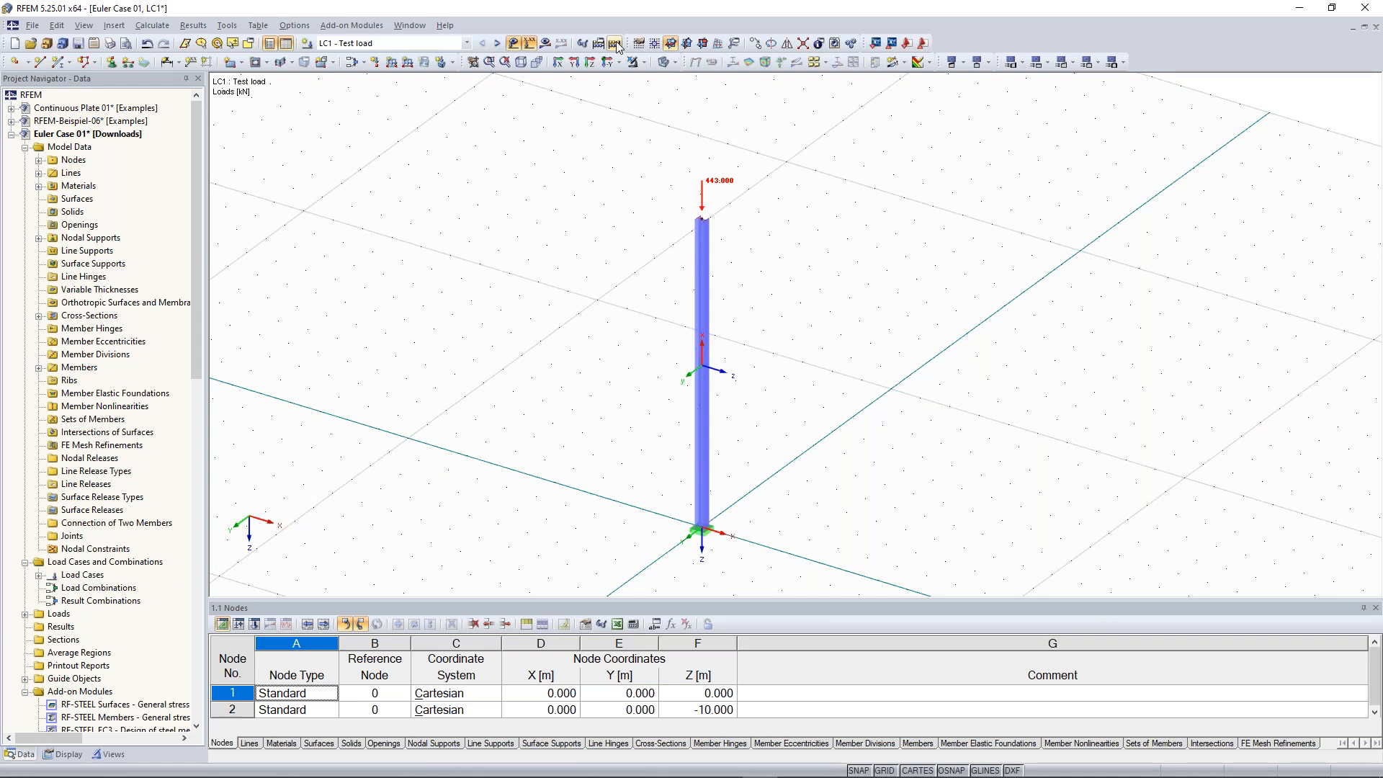
pyautogui.click(614, 44)
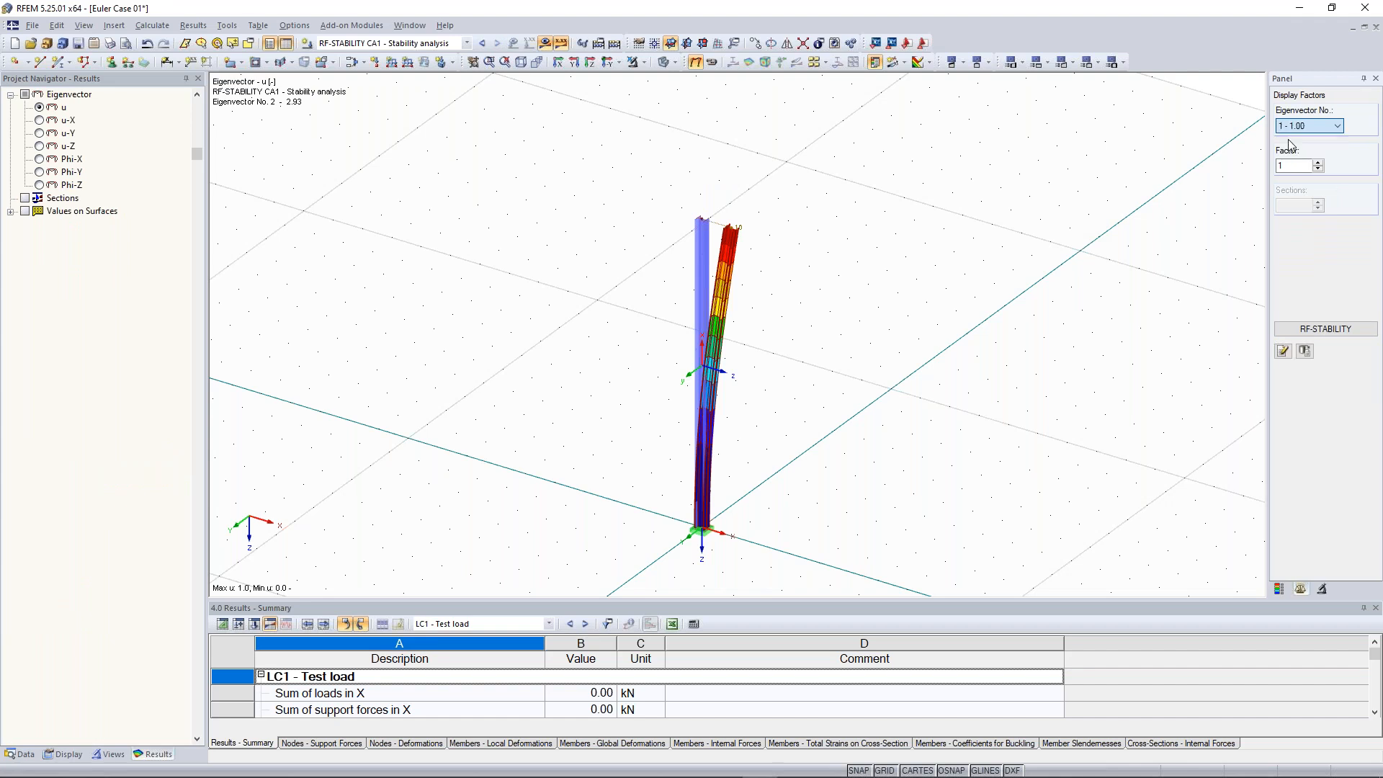
# Open the RF-STABILITY results to review the critical load factors for the updated load, then close them
pyautogui.click(1296, 139)
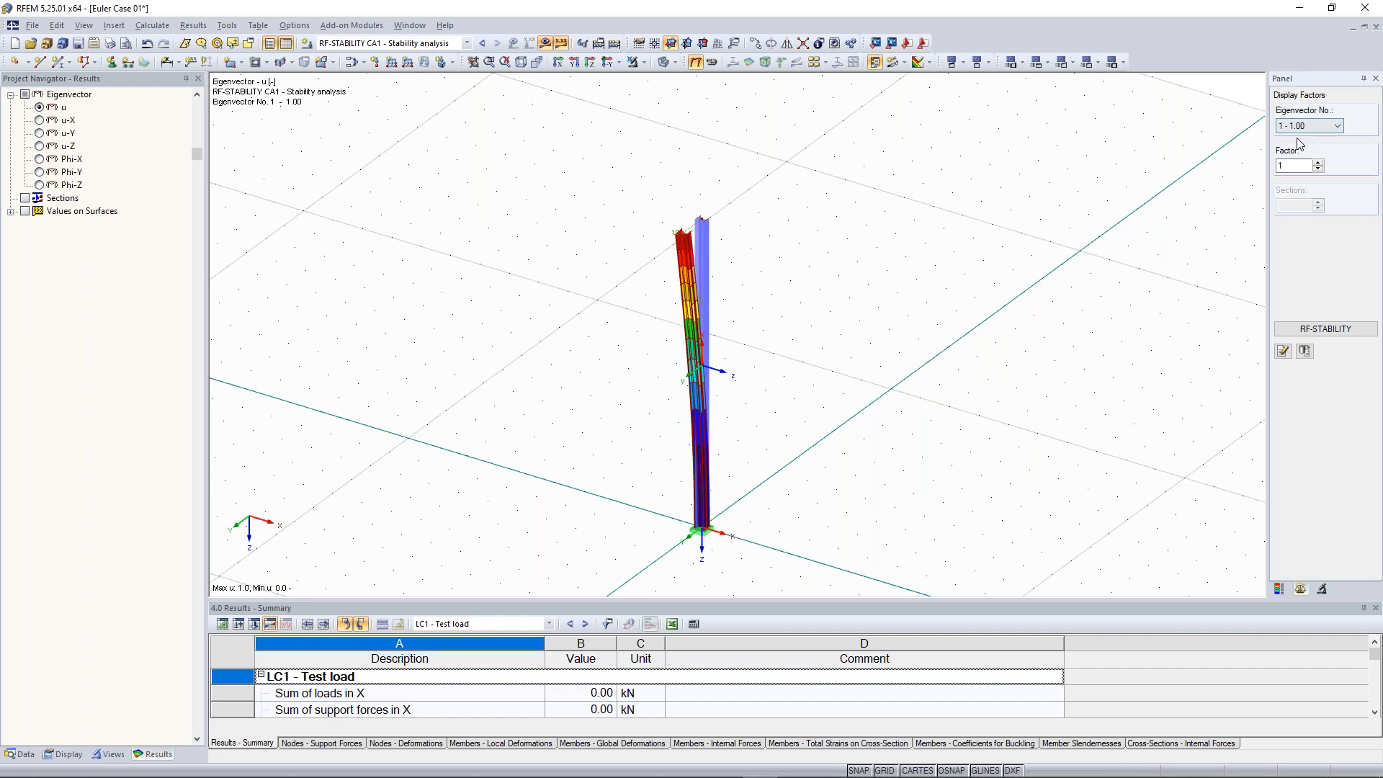
pyautogui.keyDown('ctrl'); pyautogui.moveTo(837, 343); pyautogui.dragTo(824, 333, button='middle'); pyautogui.keyUp('ctrl')
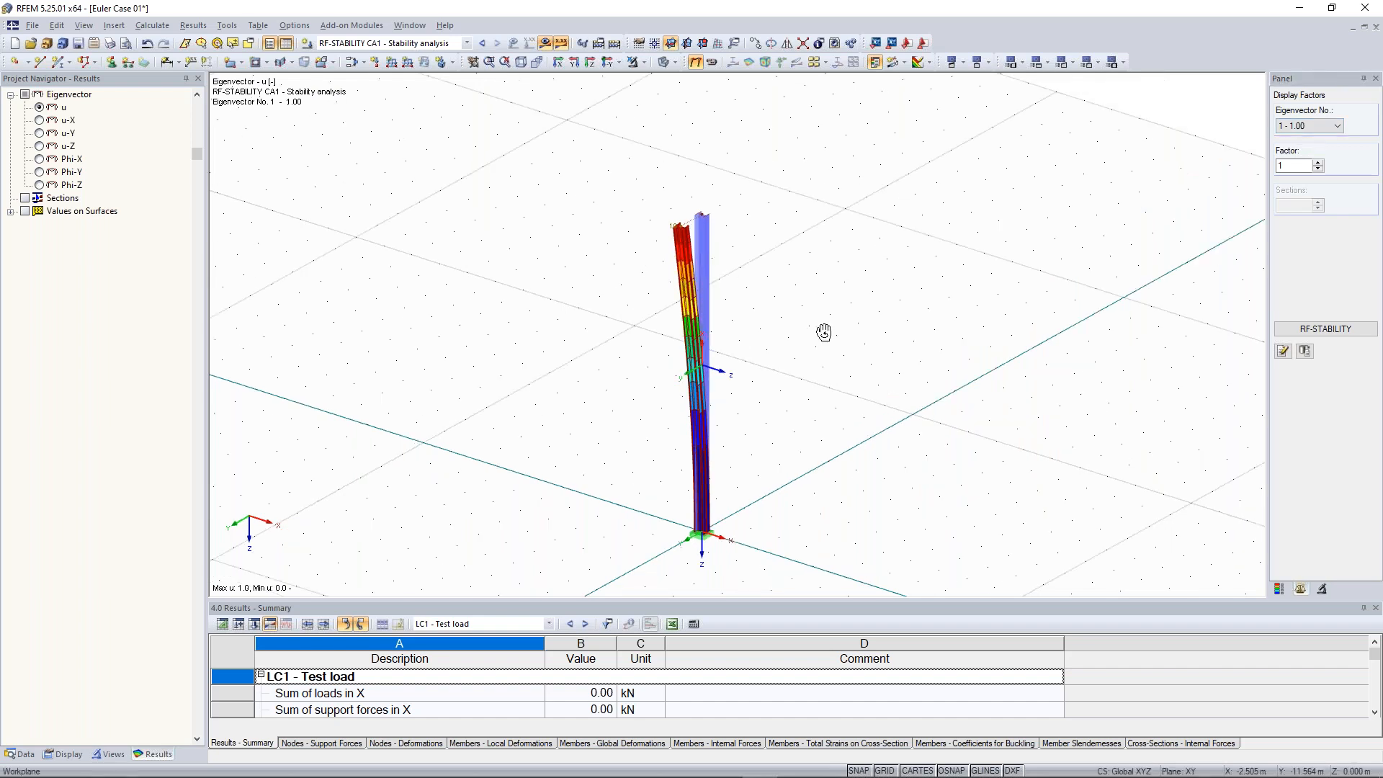
pyautogui.keyDown('ctrl'); pyautogui.moveTo(824, 332); pyautogui.dragTo(811, 321, button='middle'); pyautogui.keyUp('ctrl')
pyautogui.scroll(2, 684, 224)
pyautogui.click(1332, 331)
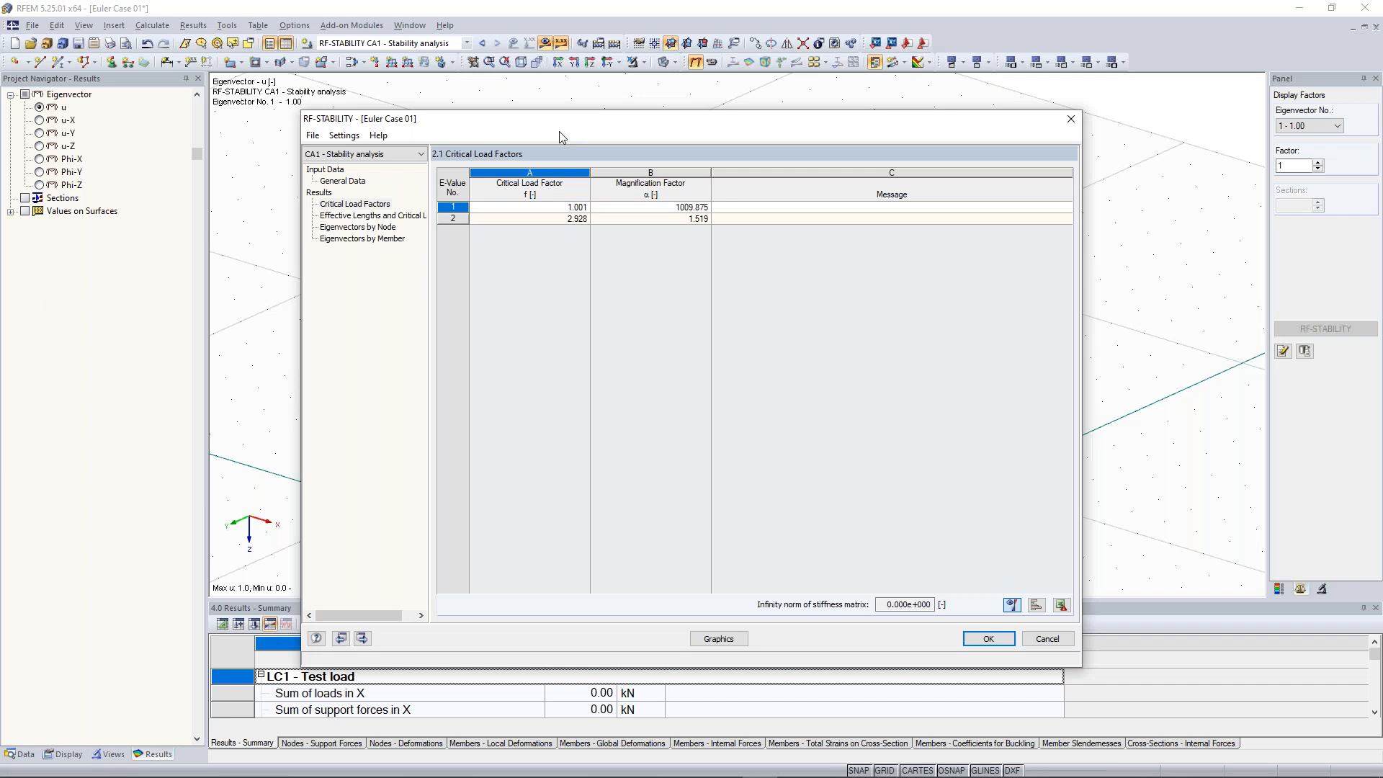
pyautogui.moveTo(559, 131); pyautogui.dragTo(523, 329)
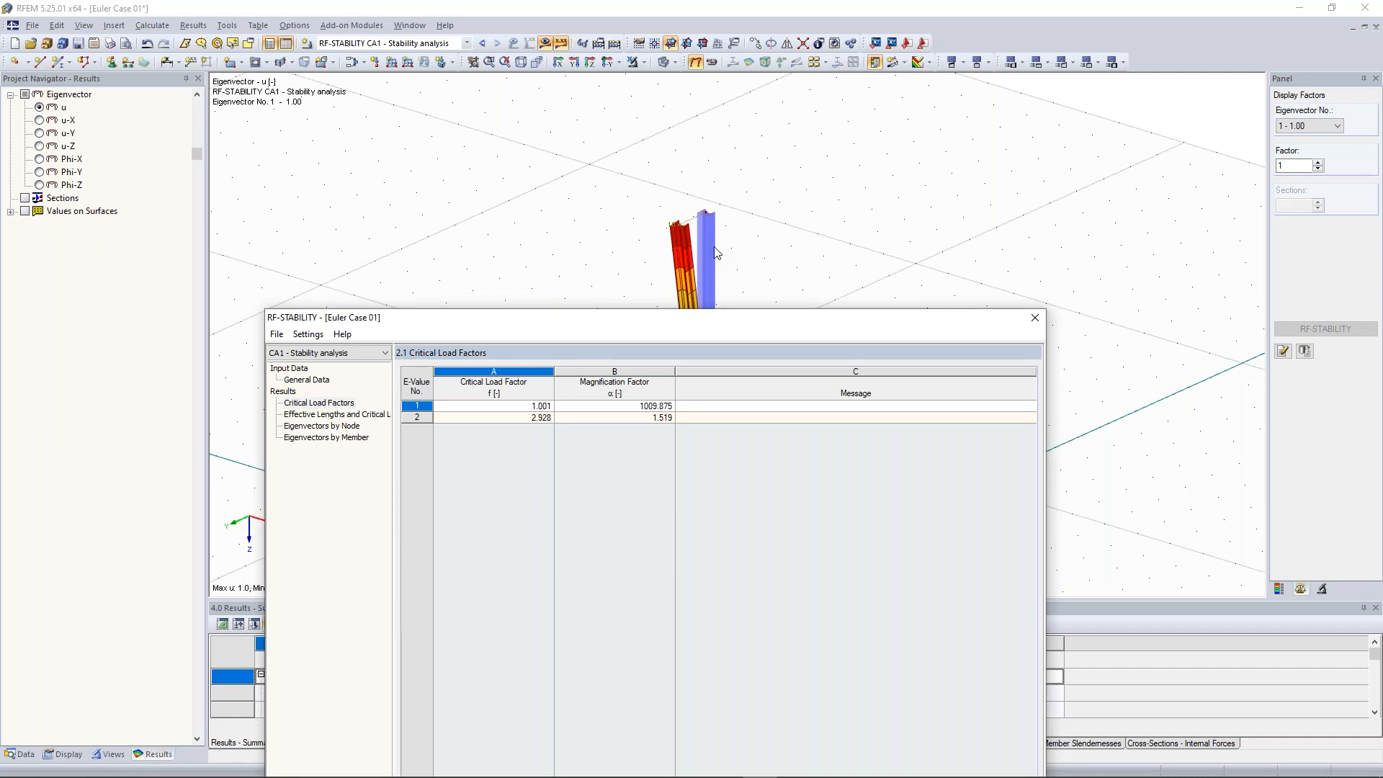
pyautogui.click(1036, 323)
# Switch to LC1 and set the nodal load on node 2 to 444 kN
pyautogui.click(439, 43)
pyautogui.click(435, 57)
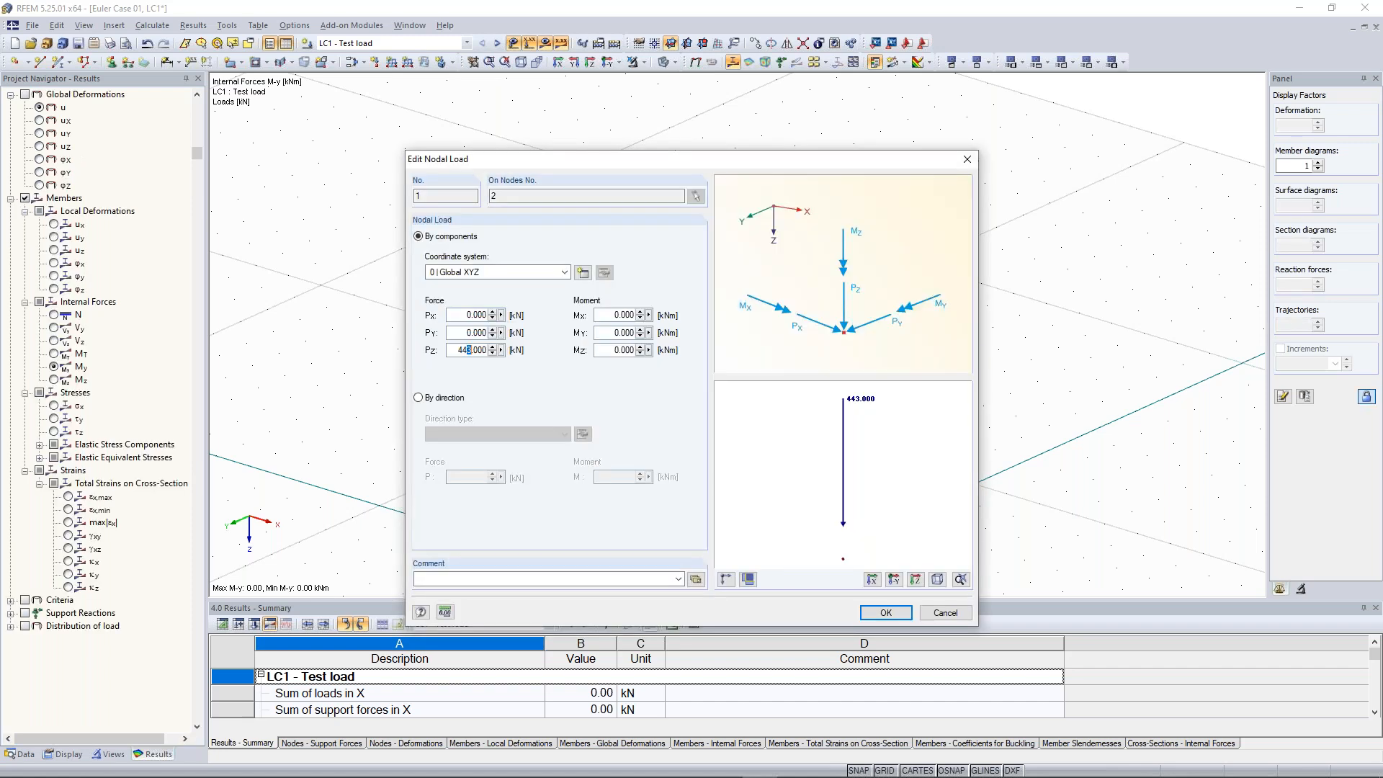
pyautogui.write('444.000')
pyautogui.click(883, 614)
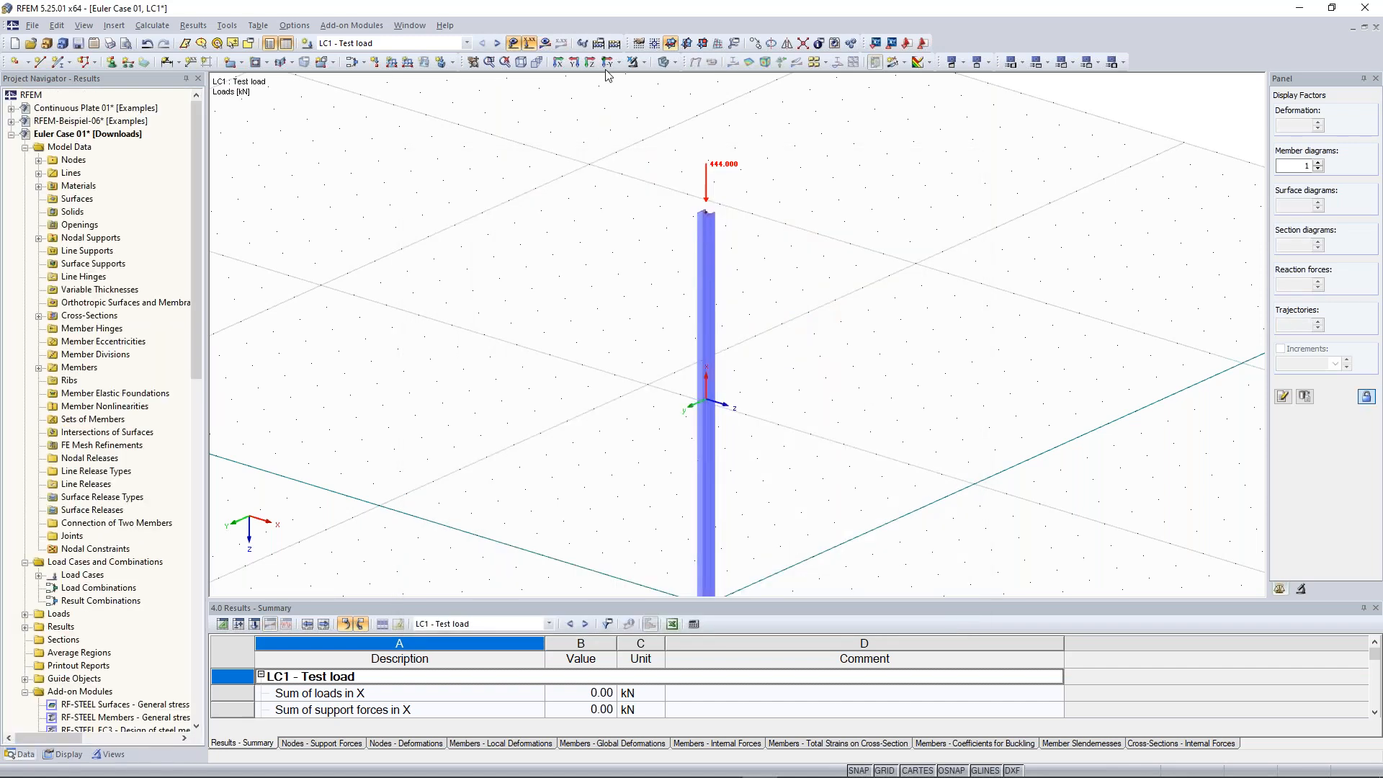
# Try to calculate all with the 444 kN load and close the calculation error messages
pyautogui.click(614, 43)
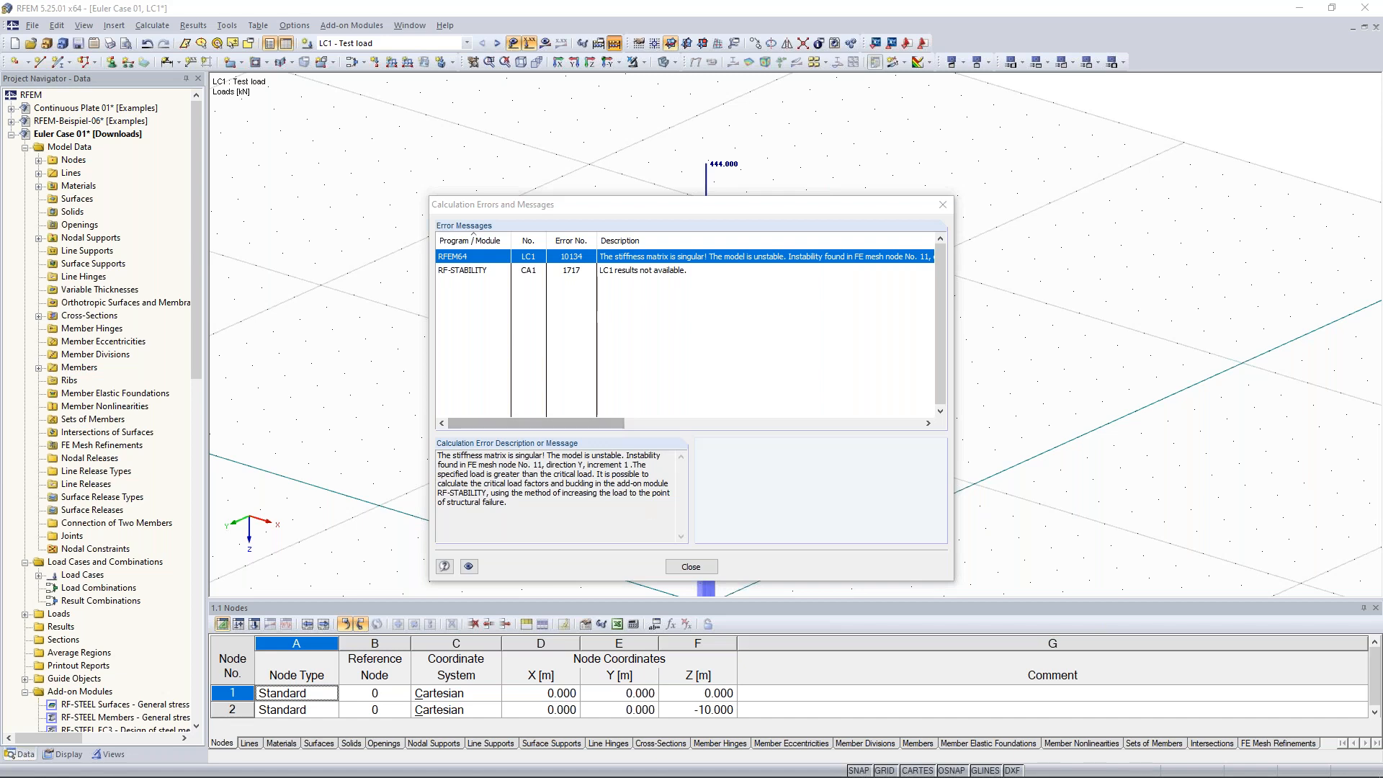
pyautogui.click(690, 567)
pyautogui.scroll(-2, 641, 379)
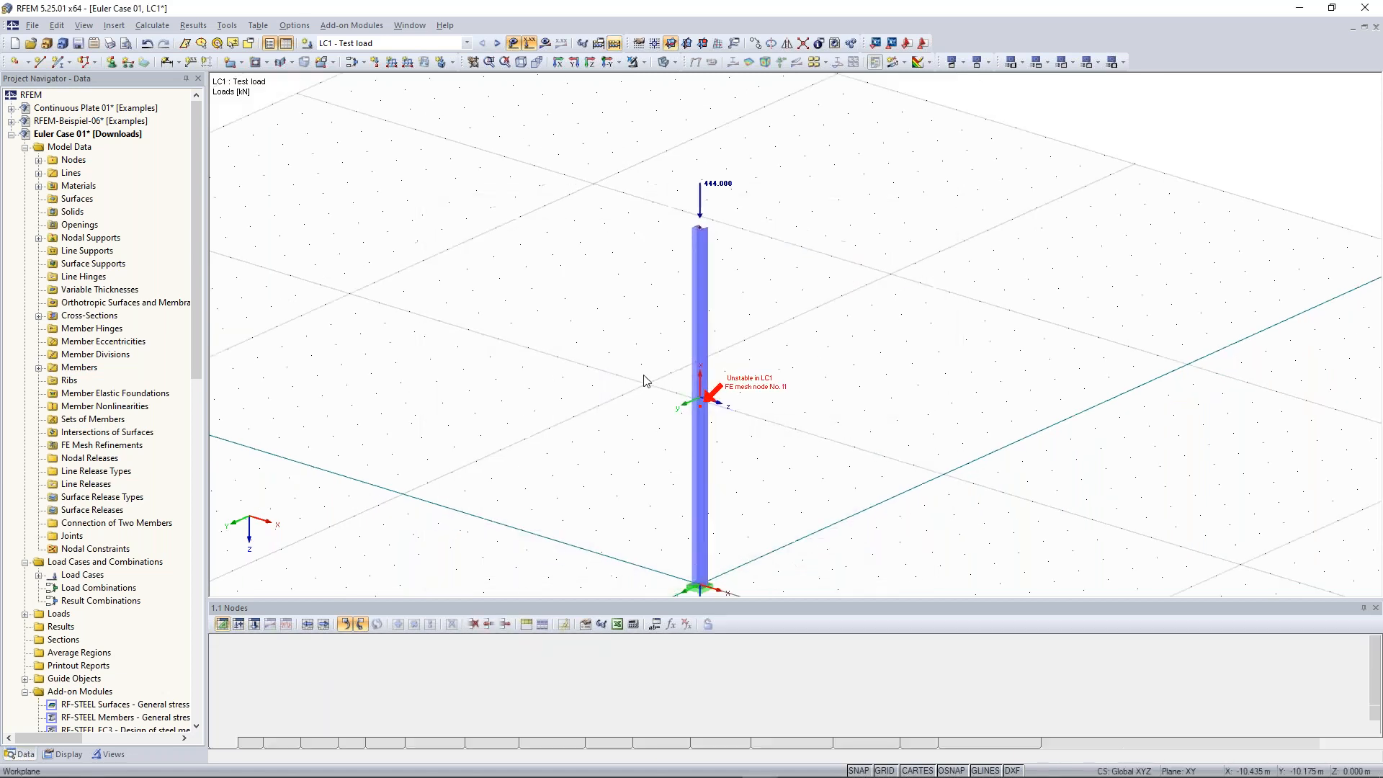
pyautogui.moveTo(772, 418); pyautogui.dragTo(777, 380, button='middle')
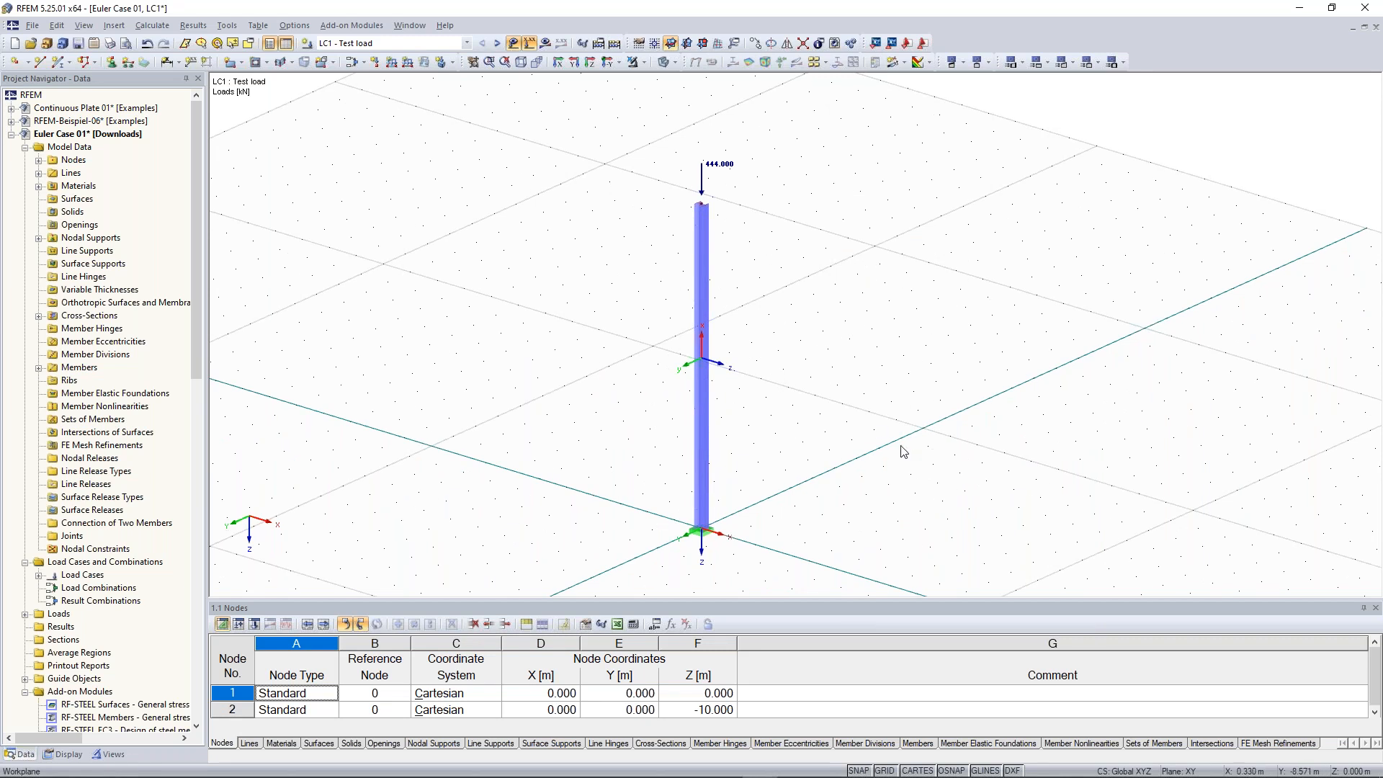
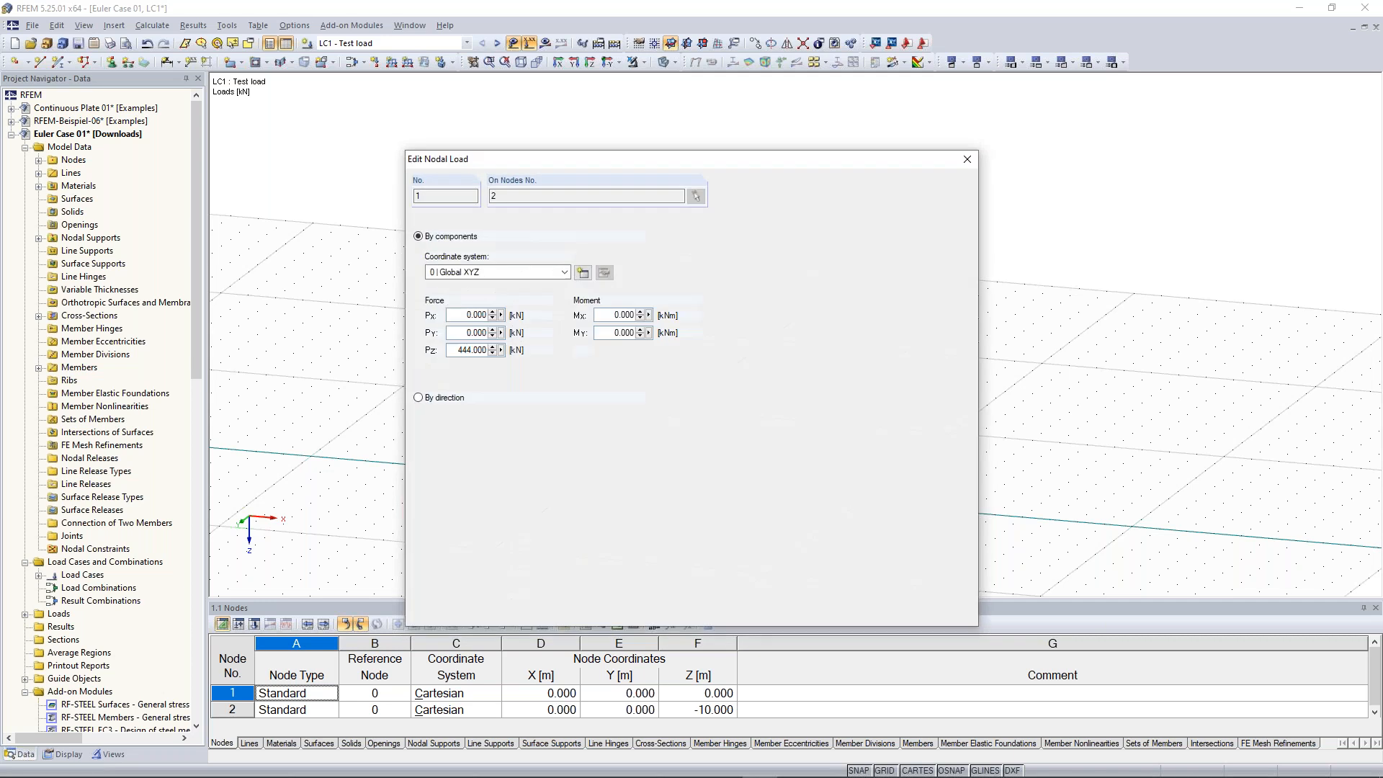
# Set the vertical nodal load Pz on node 2 to 100 kN
pyautogui.doubleClick(457, 350)
pyautogui.write('1')
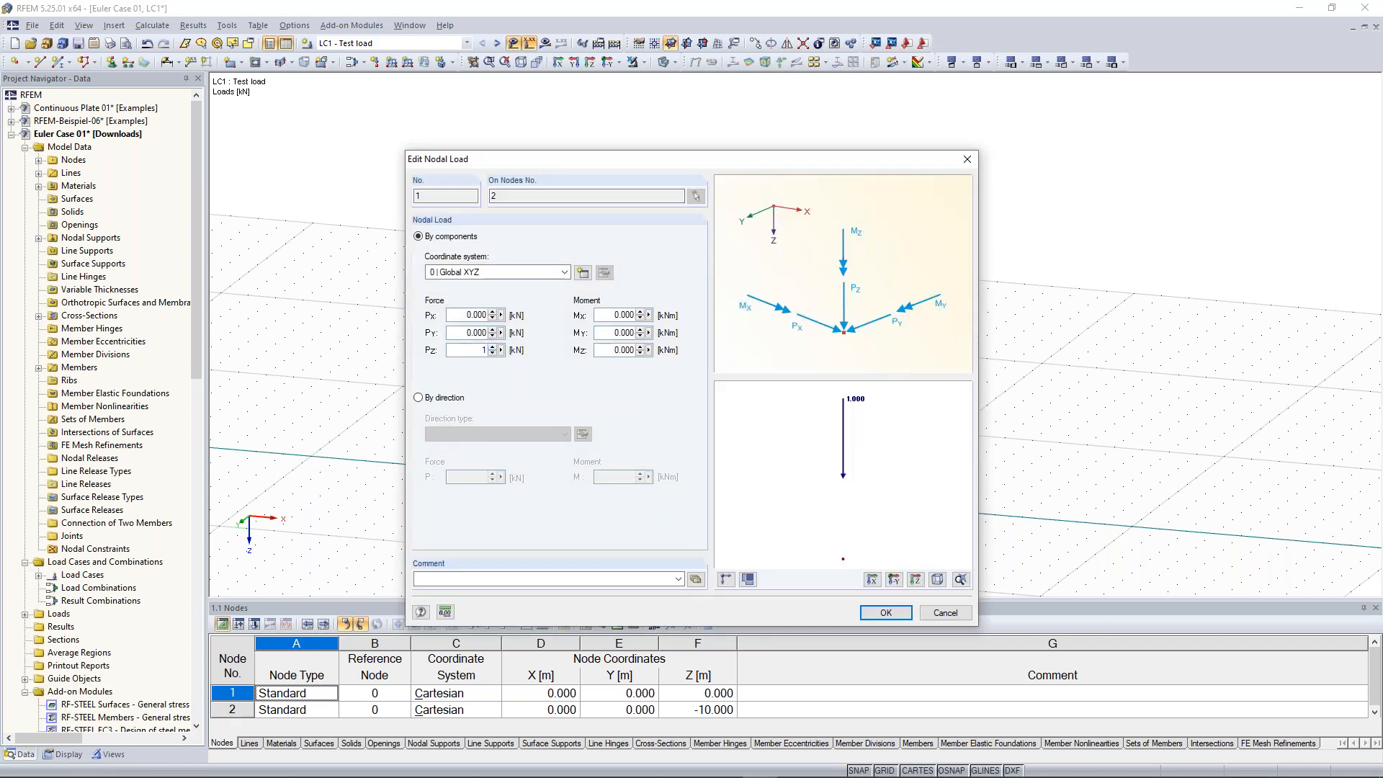
pyautogui.write('00')
pyautogui.click(886, 613)
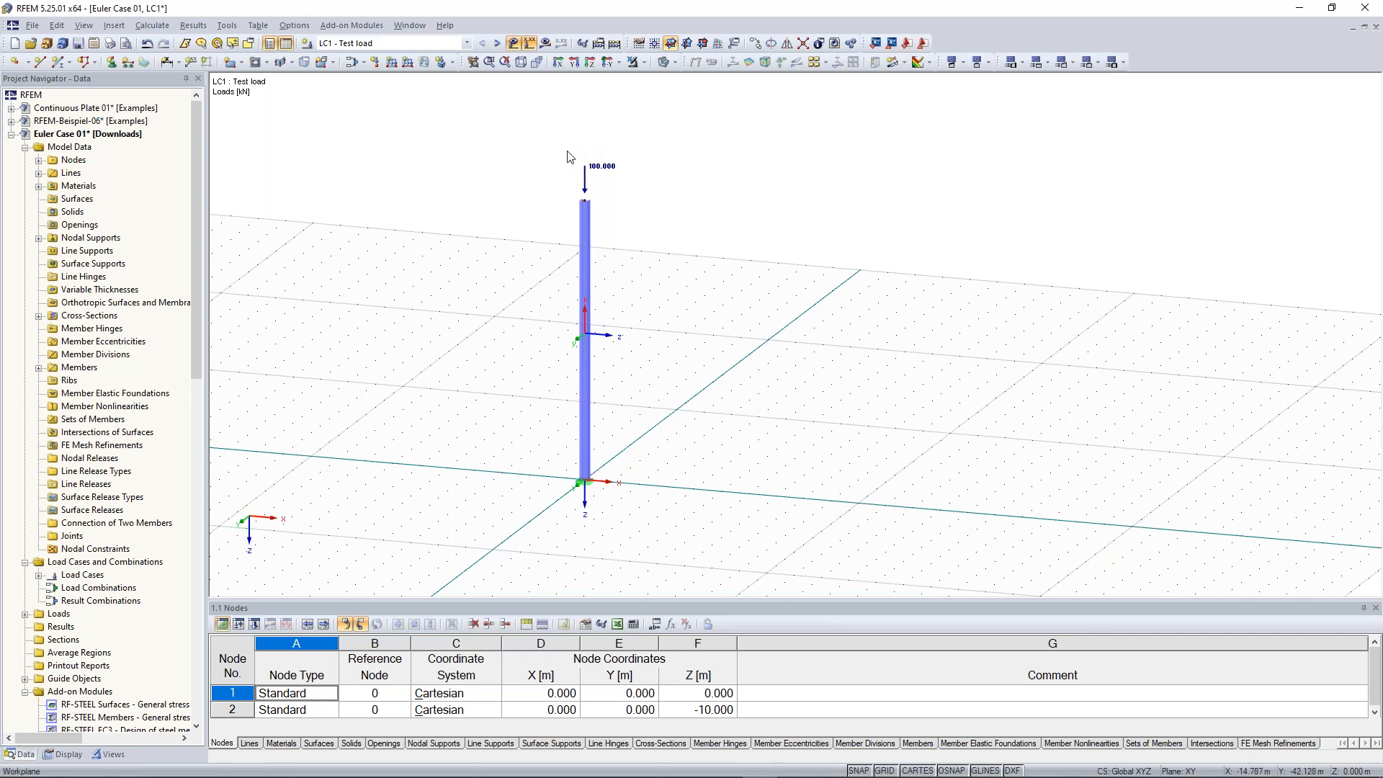
# Copy the loaded column once, displaced 10 m along X, using two picked points for the displacement vector
pyautogui.moveTo(454, 116); pyautogui.dragTo(712, 531)
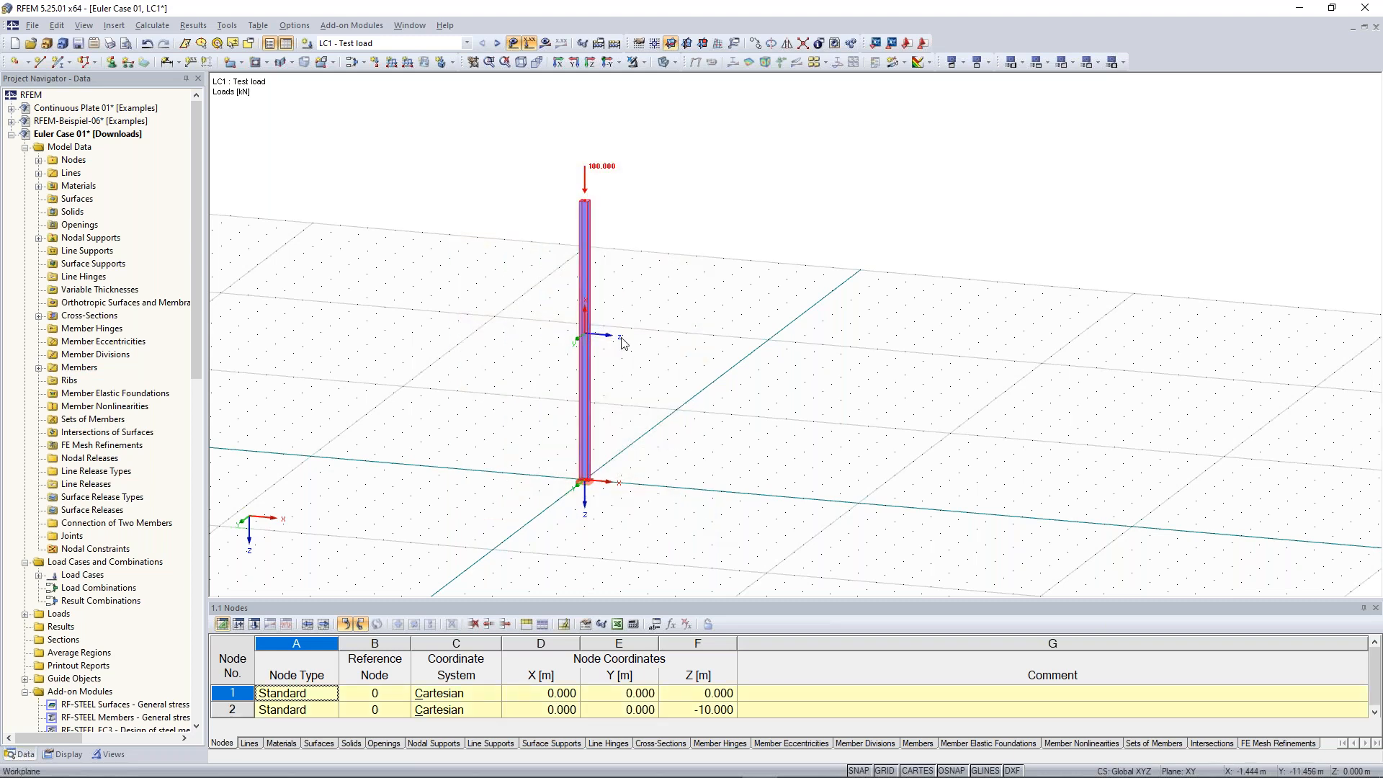
pyautogui.rightClick(583, 255)
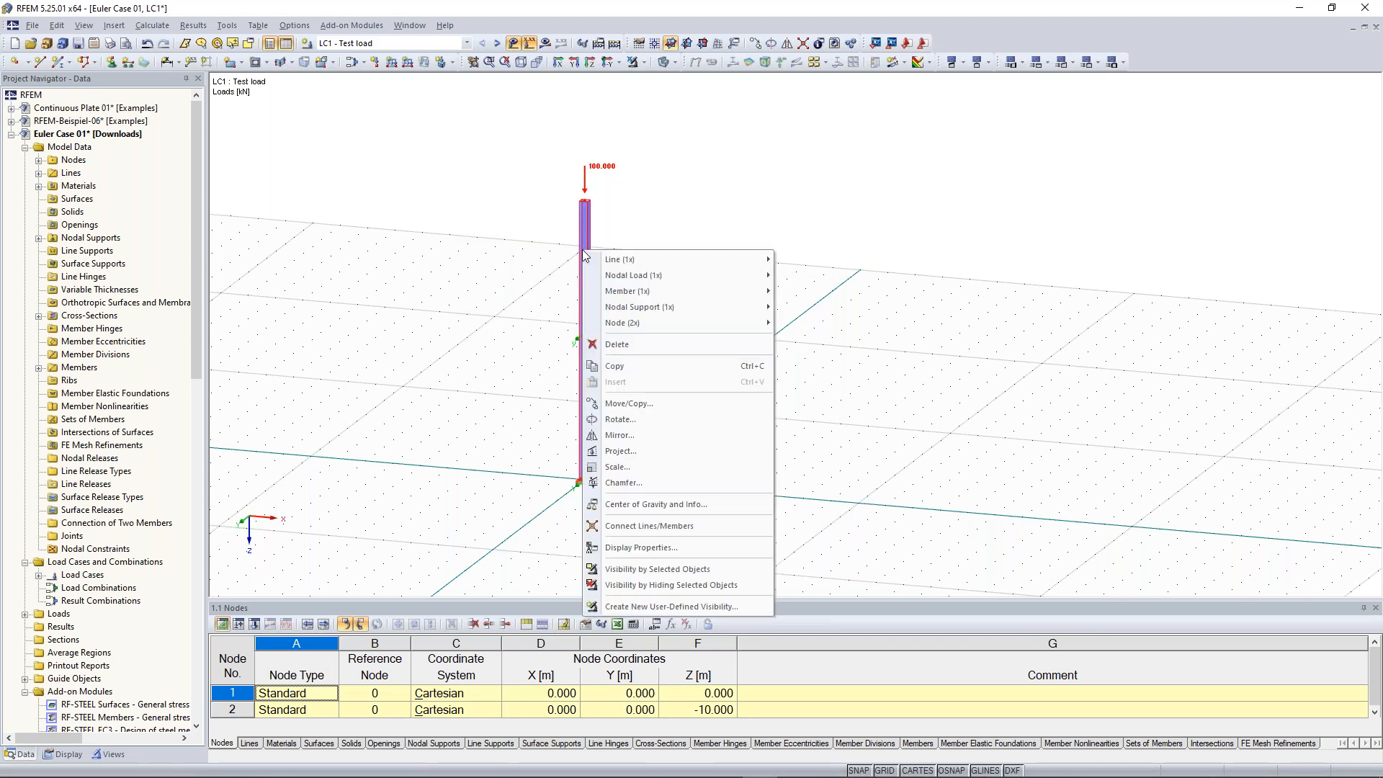
pyautogui.click(717, 406)
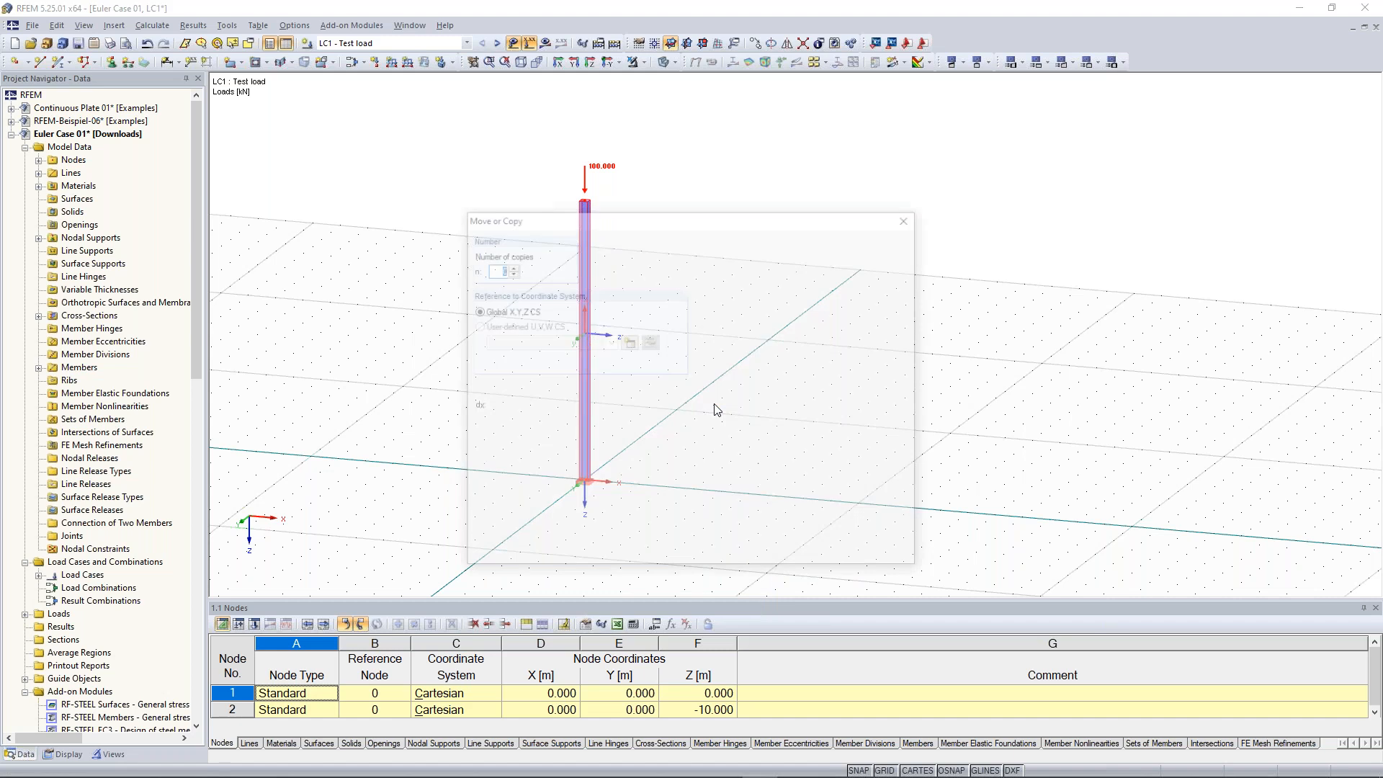
pyautogui.moveTo(612, 215); pyautogui.dragTo(252, 114)
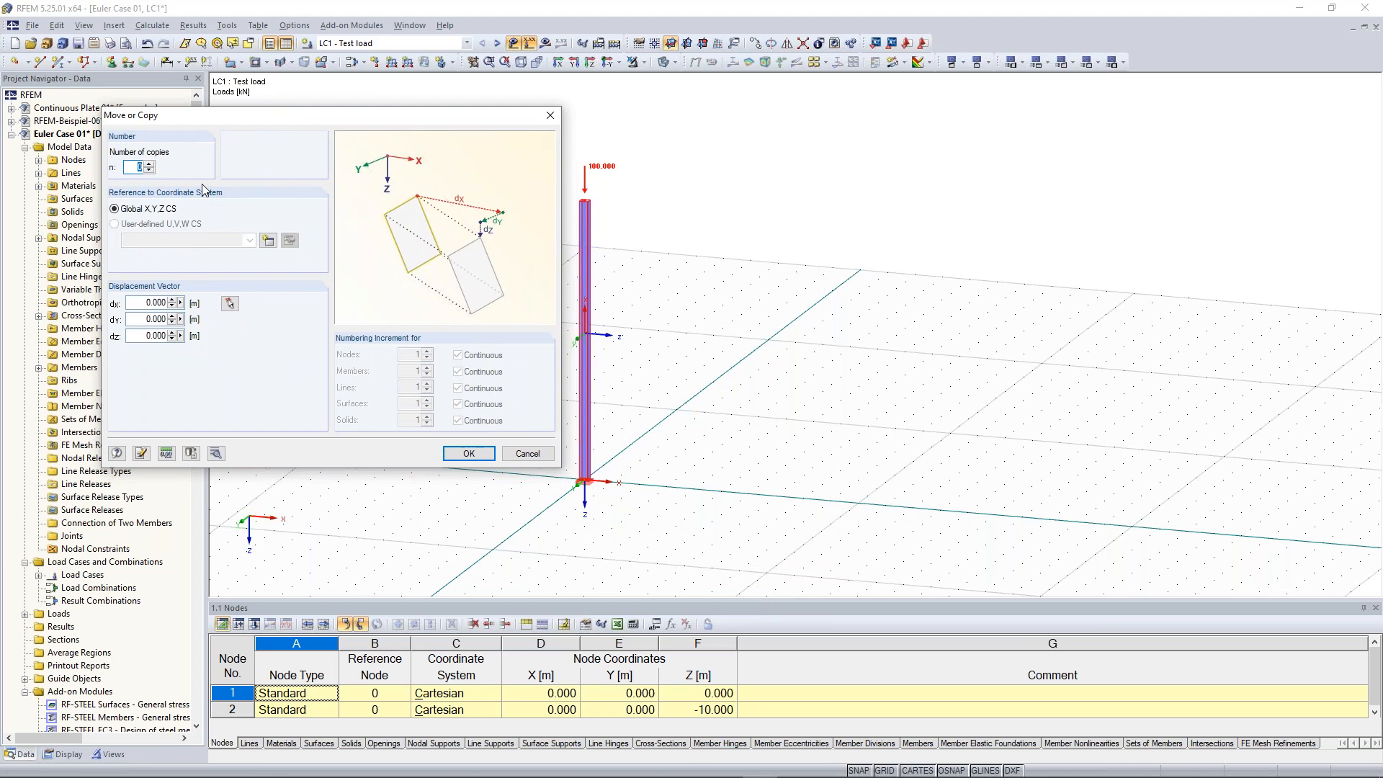
pyautogui.click(150, 164)
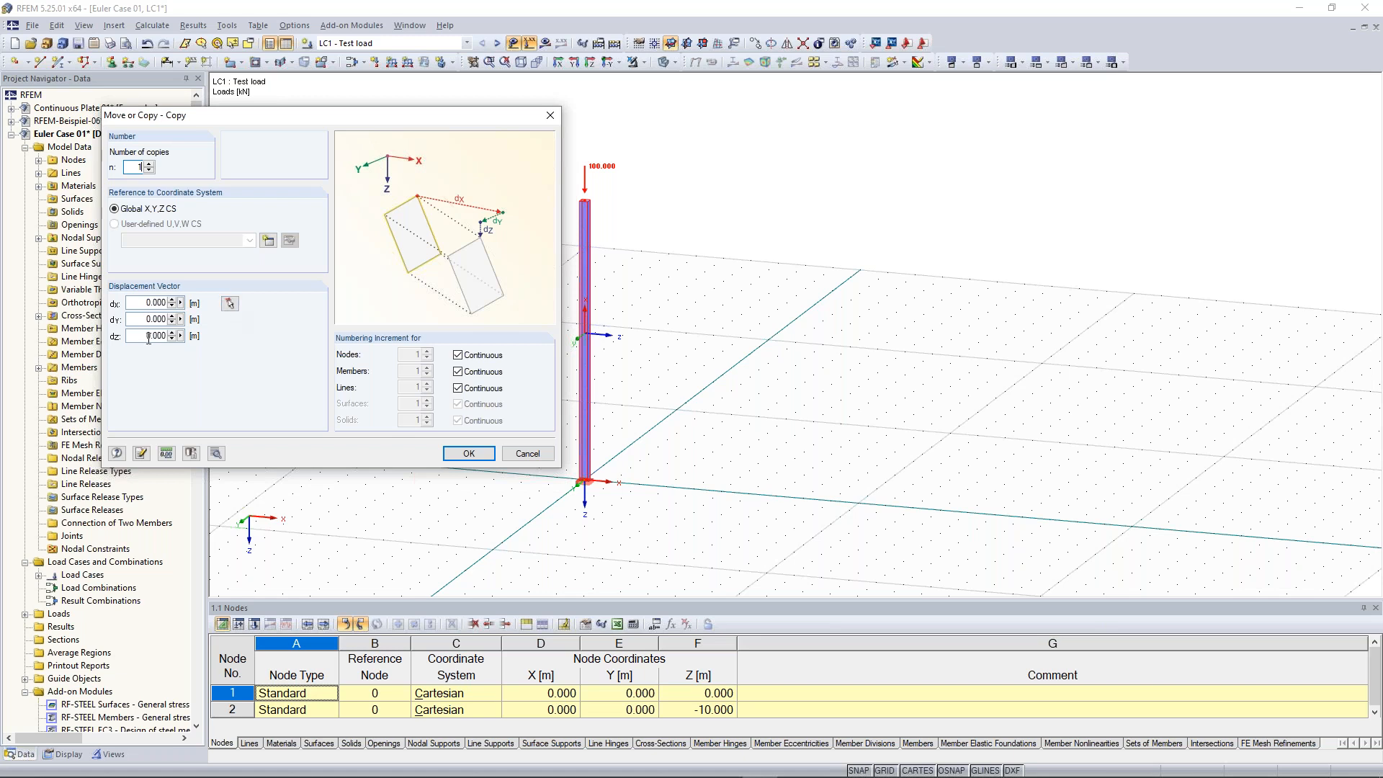
pyautogui.doubleClick(151, 303)
pyautogui.write('1')
pyautogui.press('BackSpace')
pyautogui.press('BackSpace')
pyautogui.click(231, 305)
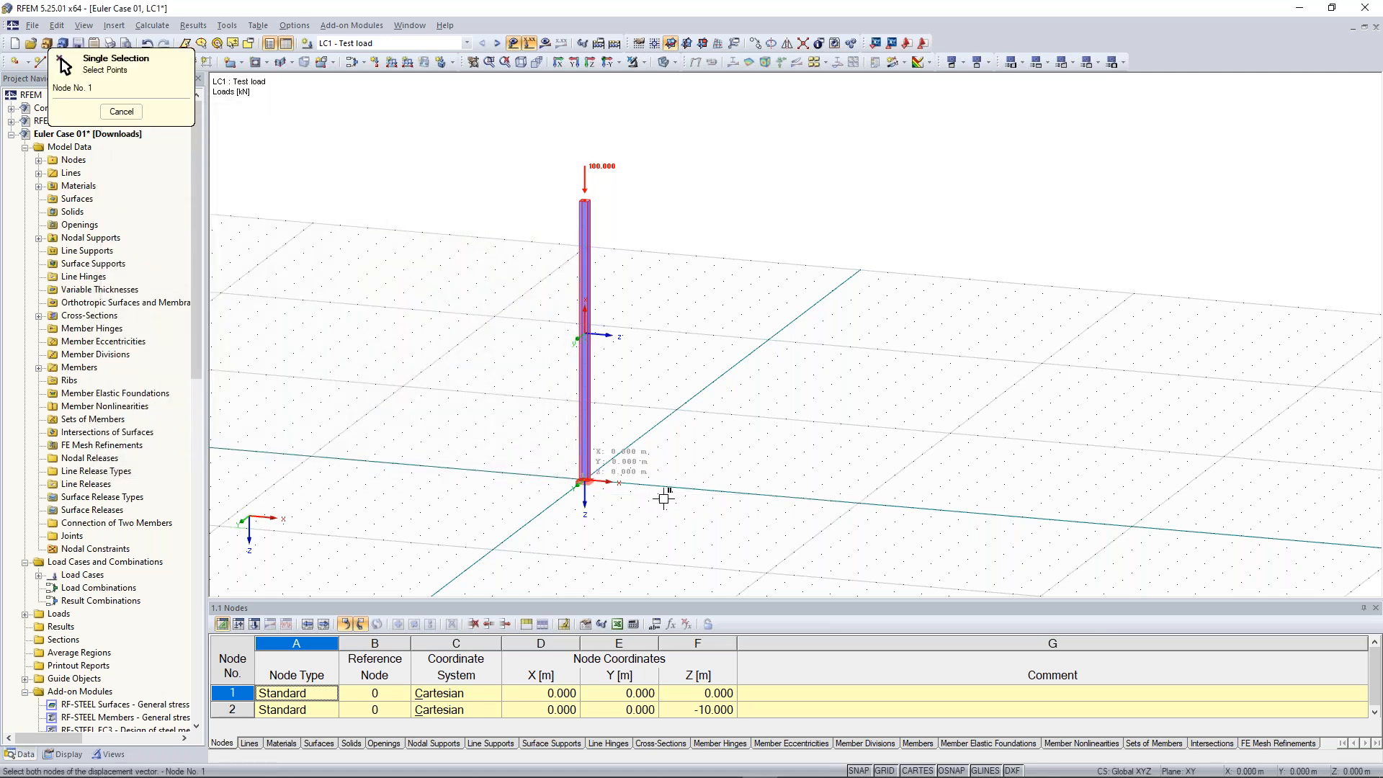
pyautogui.click(857, 500)
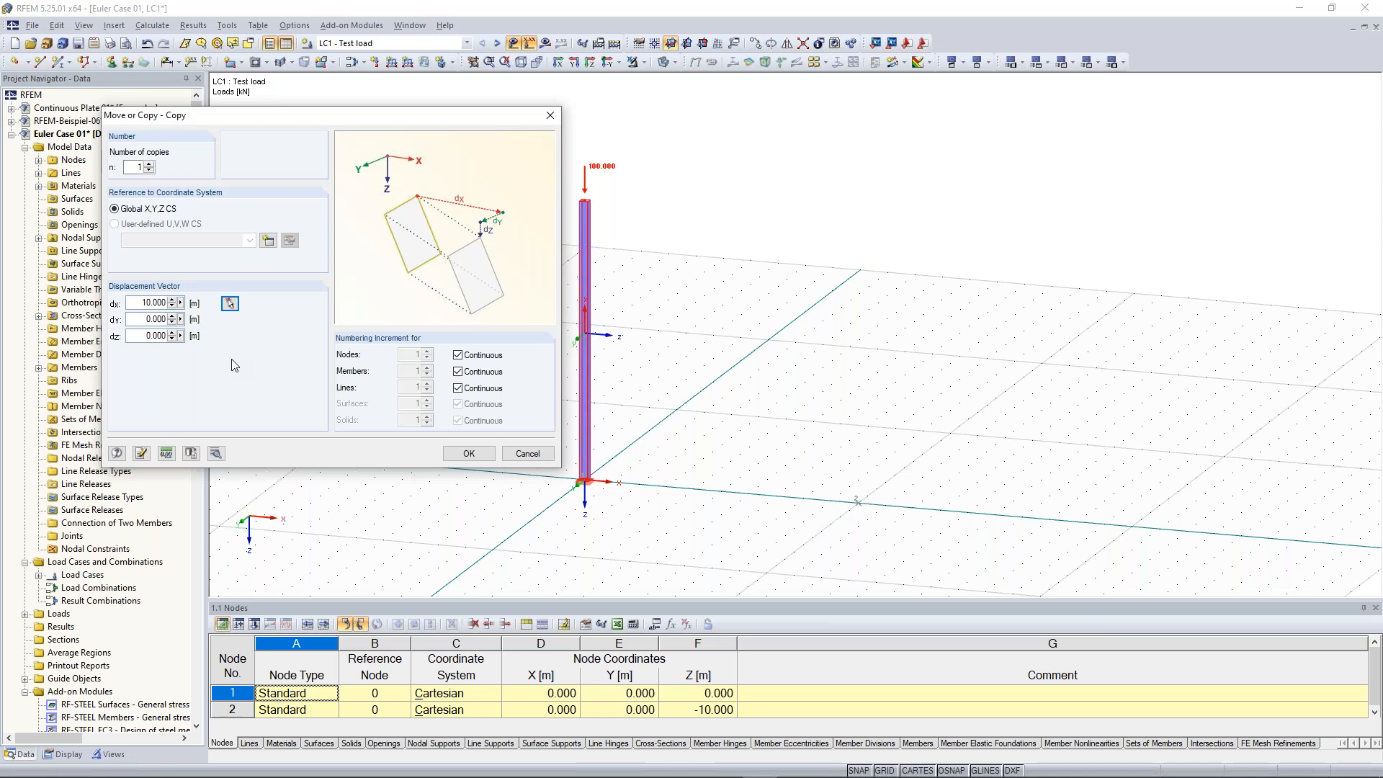
pyautogui.click(475, 457)
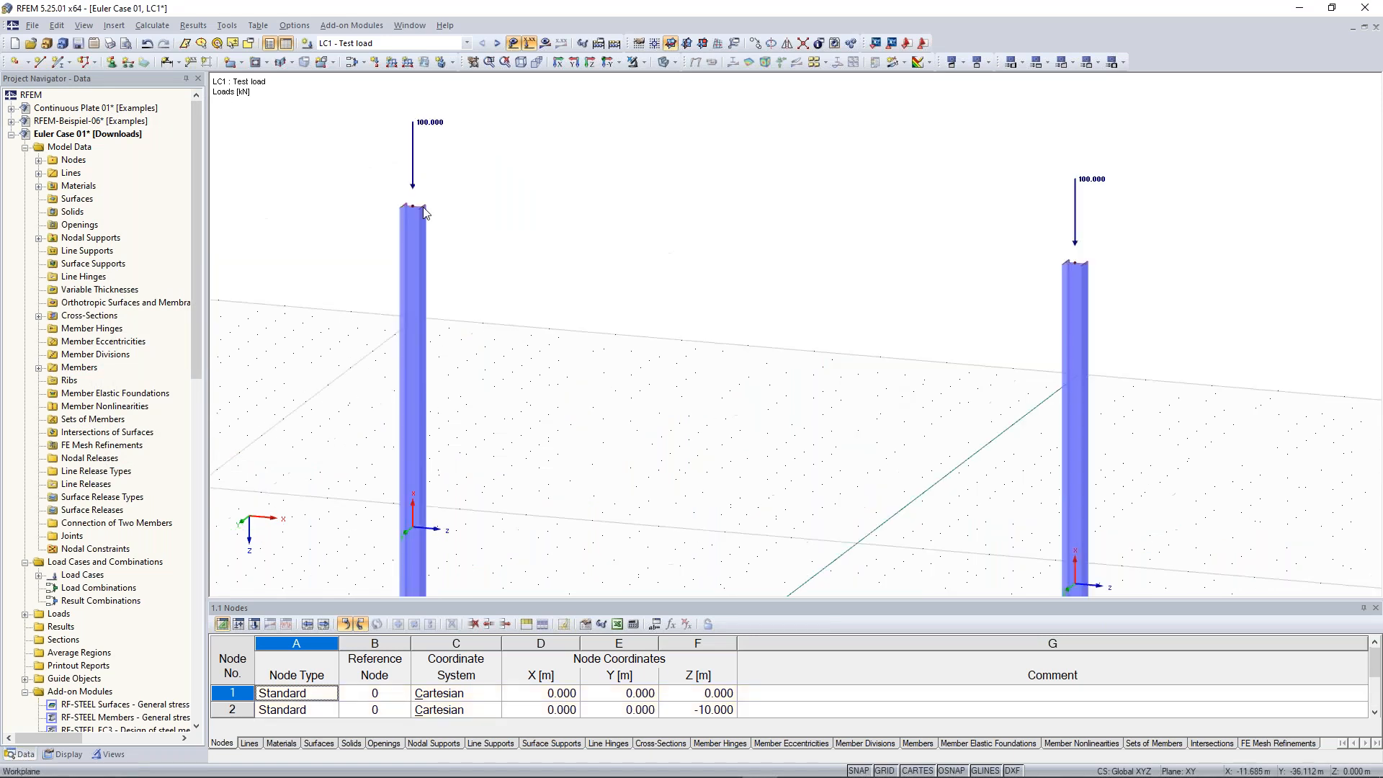
# Connect the two column tops with a new beam member using a newly defined IPE 300 cross-section
pyautogui.scroll(-2, 414, 207)
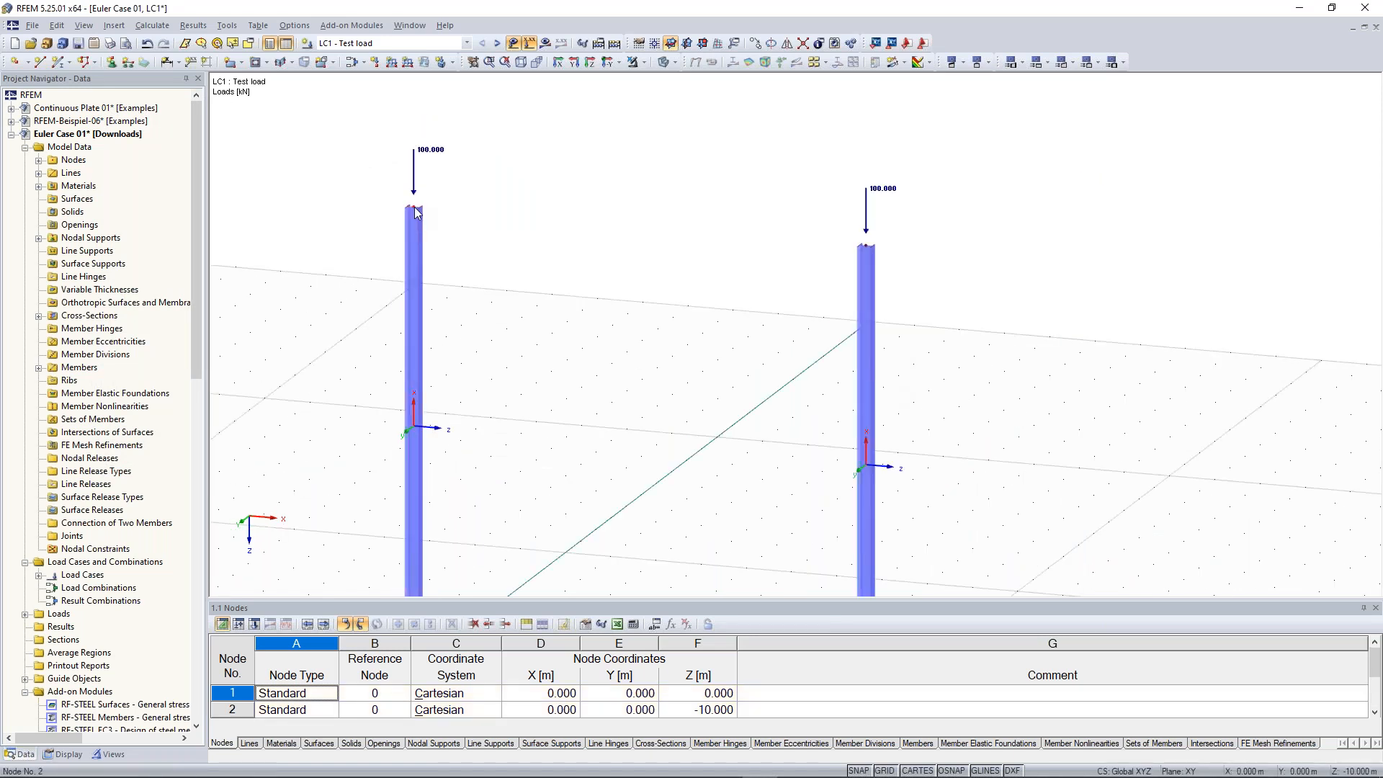
pyautogui.scroll(-2, 493, 178)
pyautogui.moveTo(460, 226); pyautogui.dragTo(507, 179, button='middle')
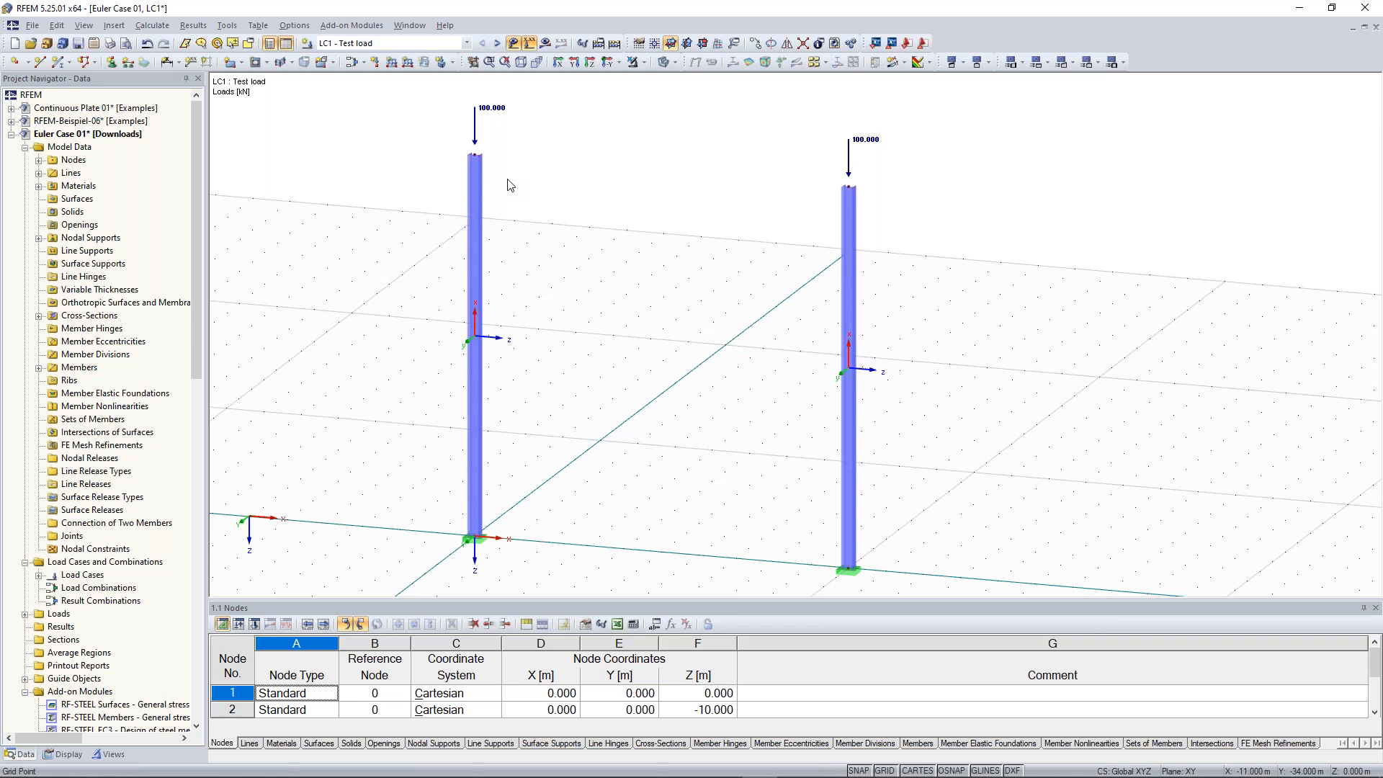
pyautogui.click(59, 62)
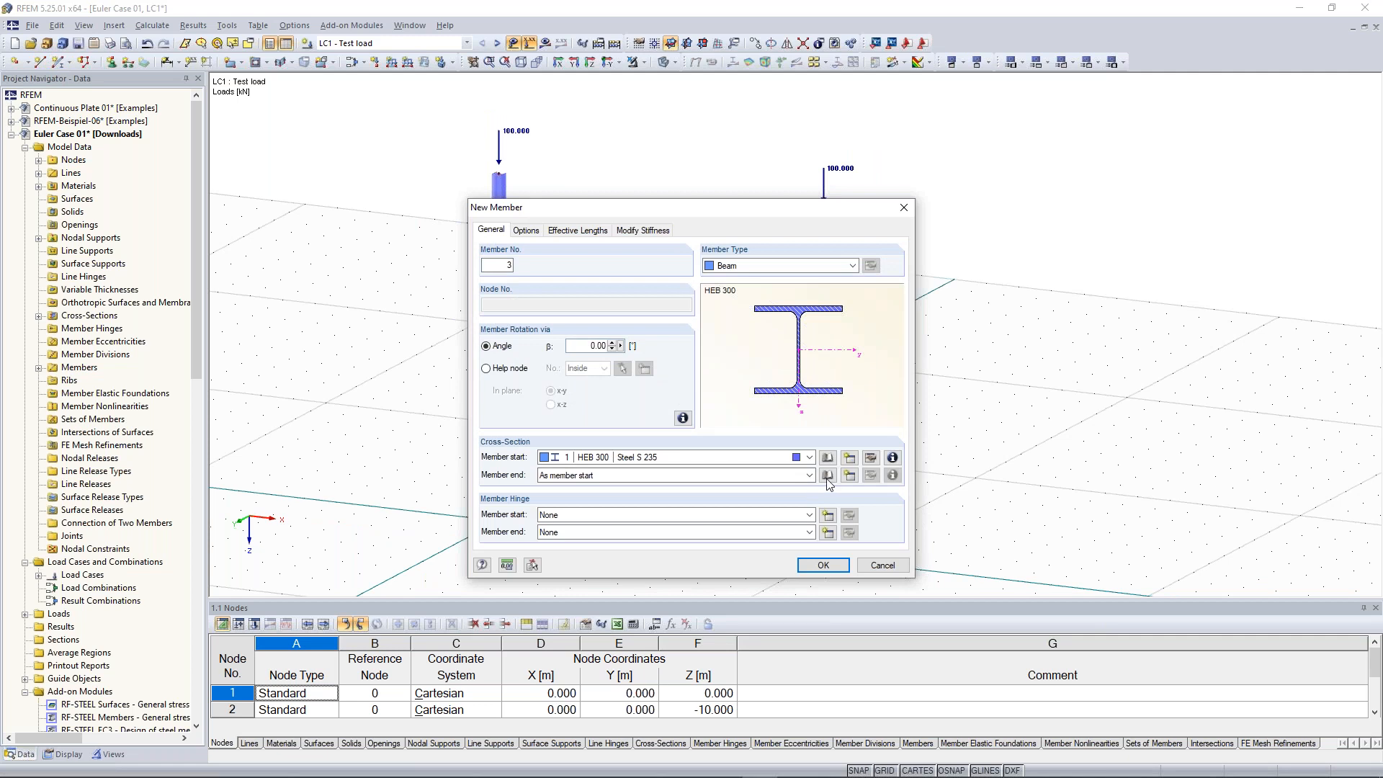
pyautogui.click(851, 458)
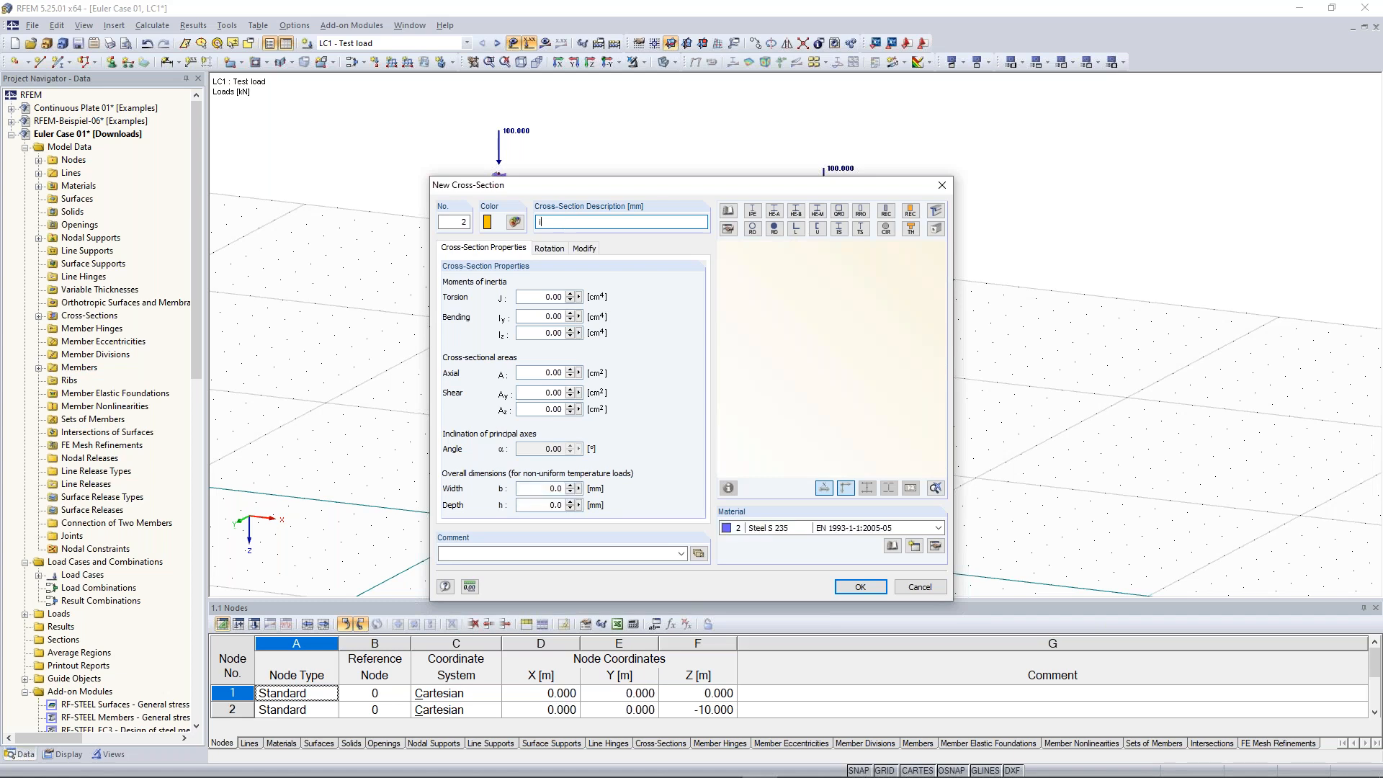
pyautogui.write('pe 300')
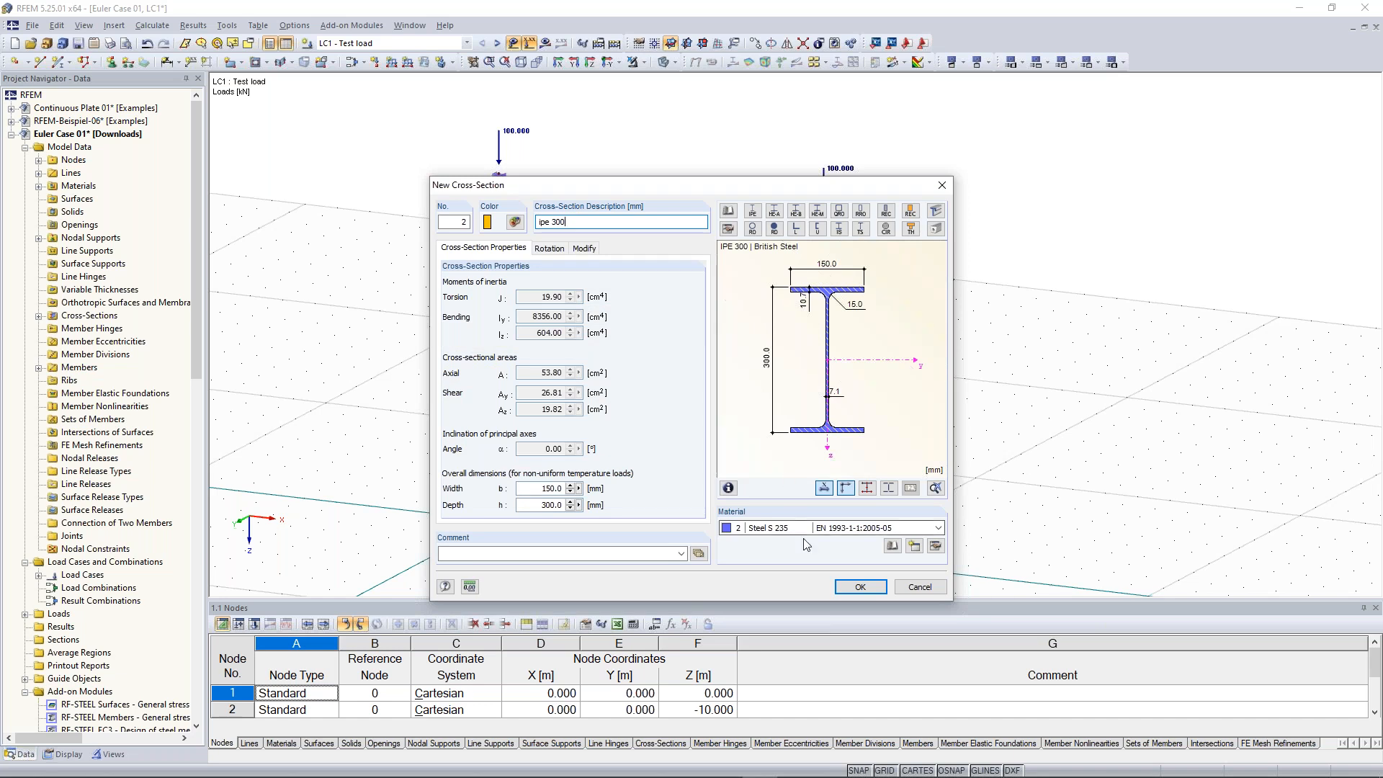
pyautogui.click(862, 587)
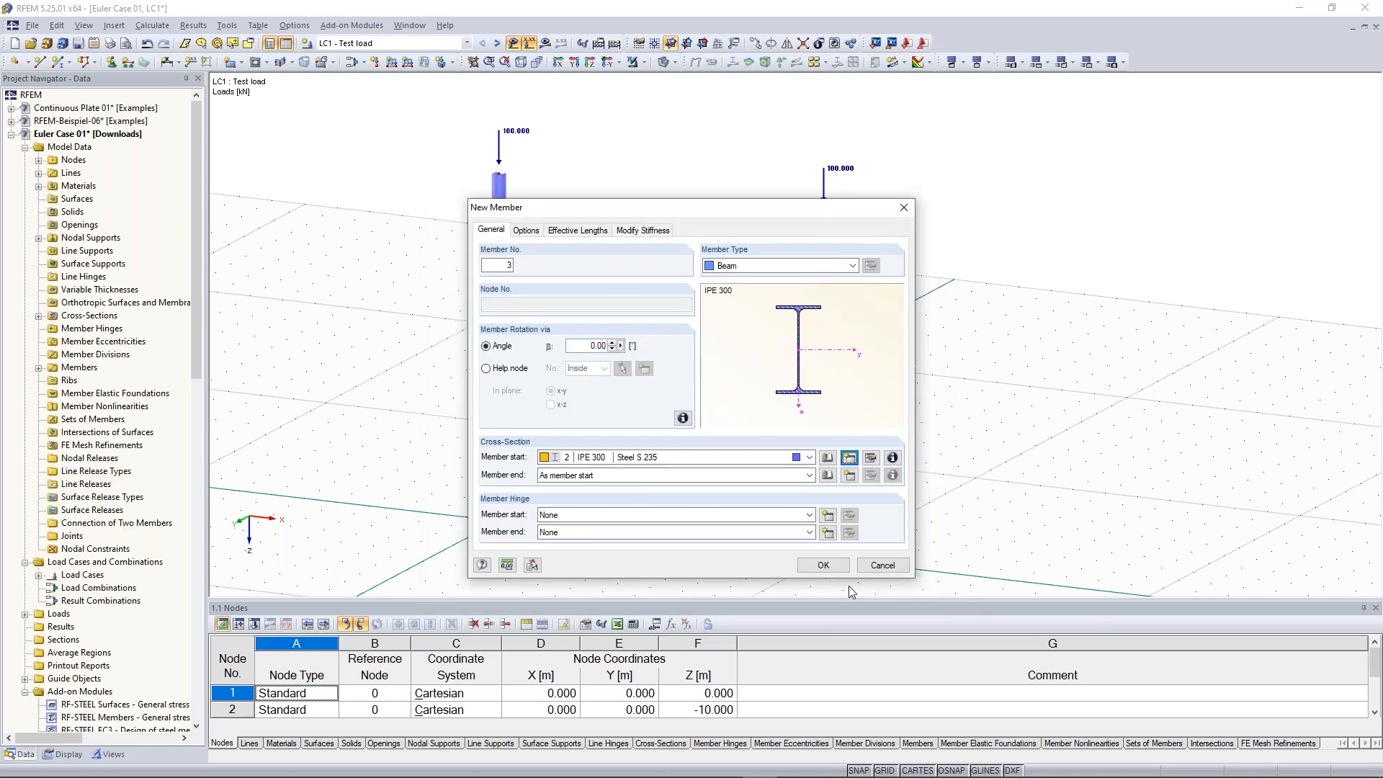
pyautogui.click(824, 565)
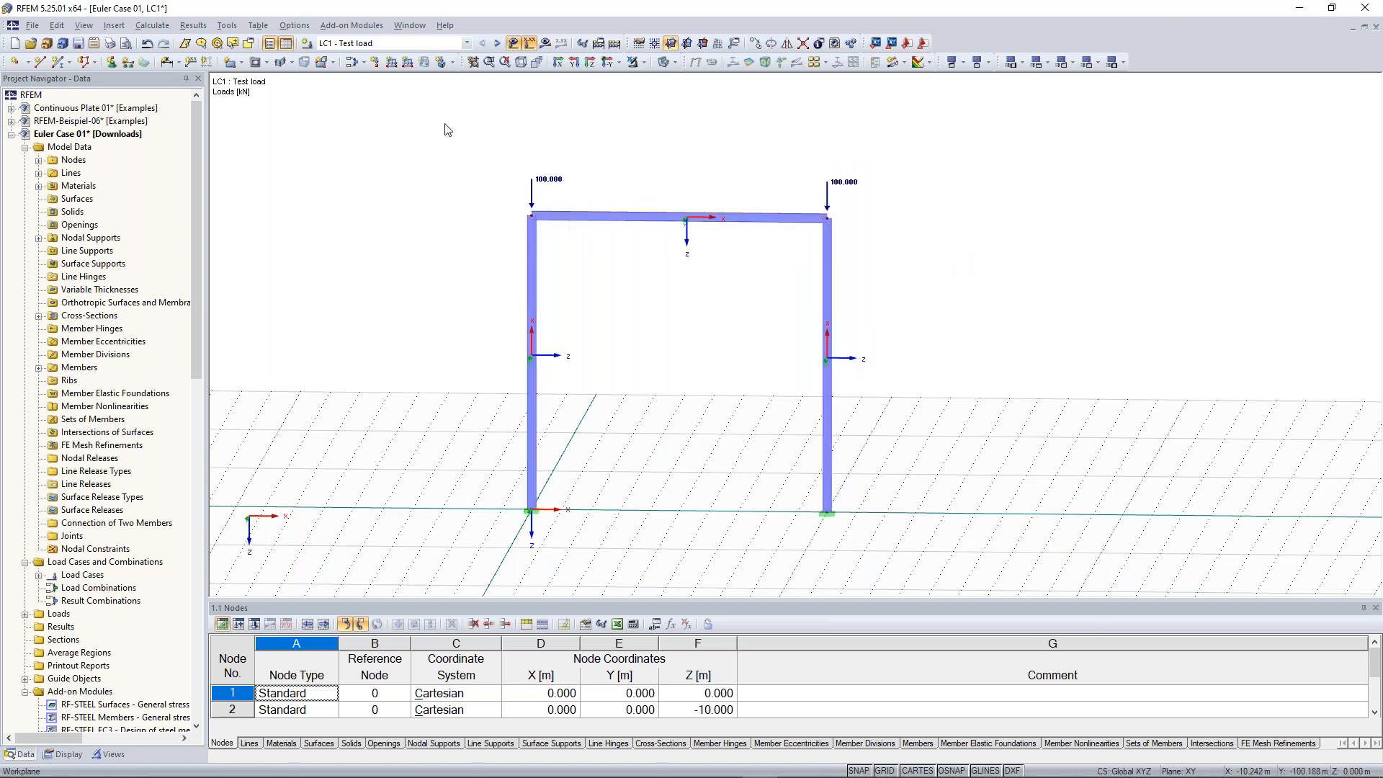
# Set the Z coordinate of the two top nodes to 6 m
pyautogui.moveTo(444, 123); pyautogui.dragTo(889, 255)
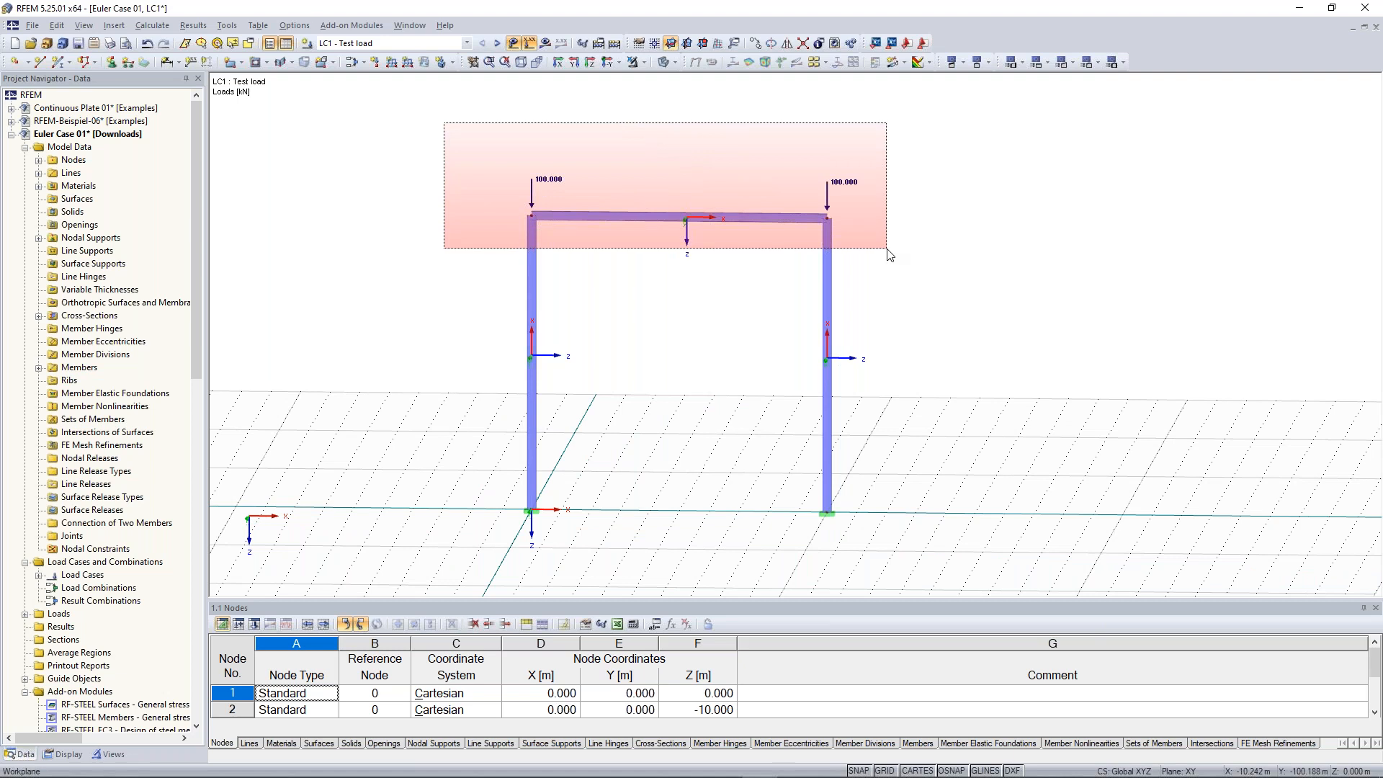
pyautogui.moveTo(890, 255); pyautogui.dragTo(889, 255)
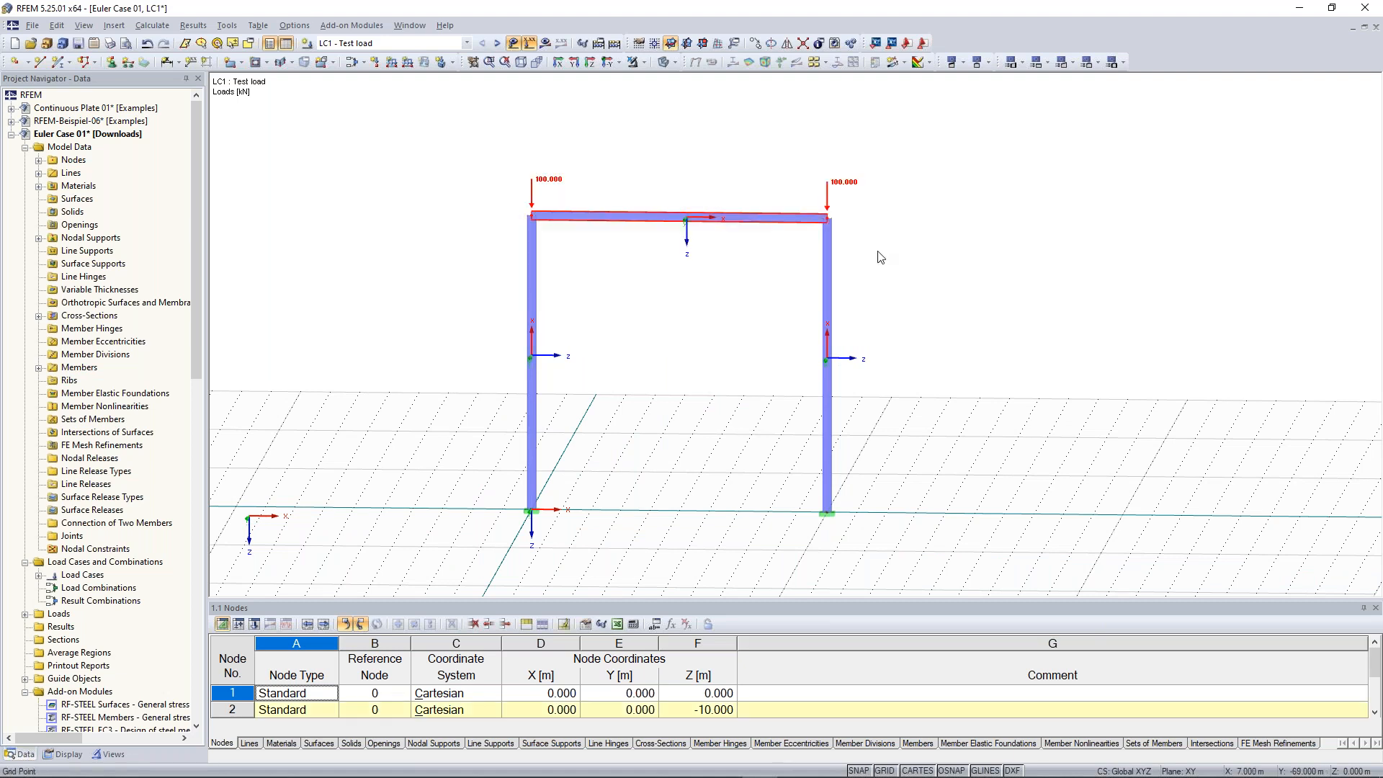
pyautogui.rightClick(559, 226)
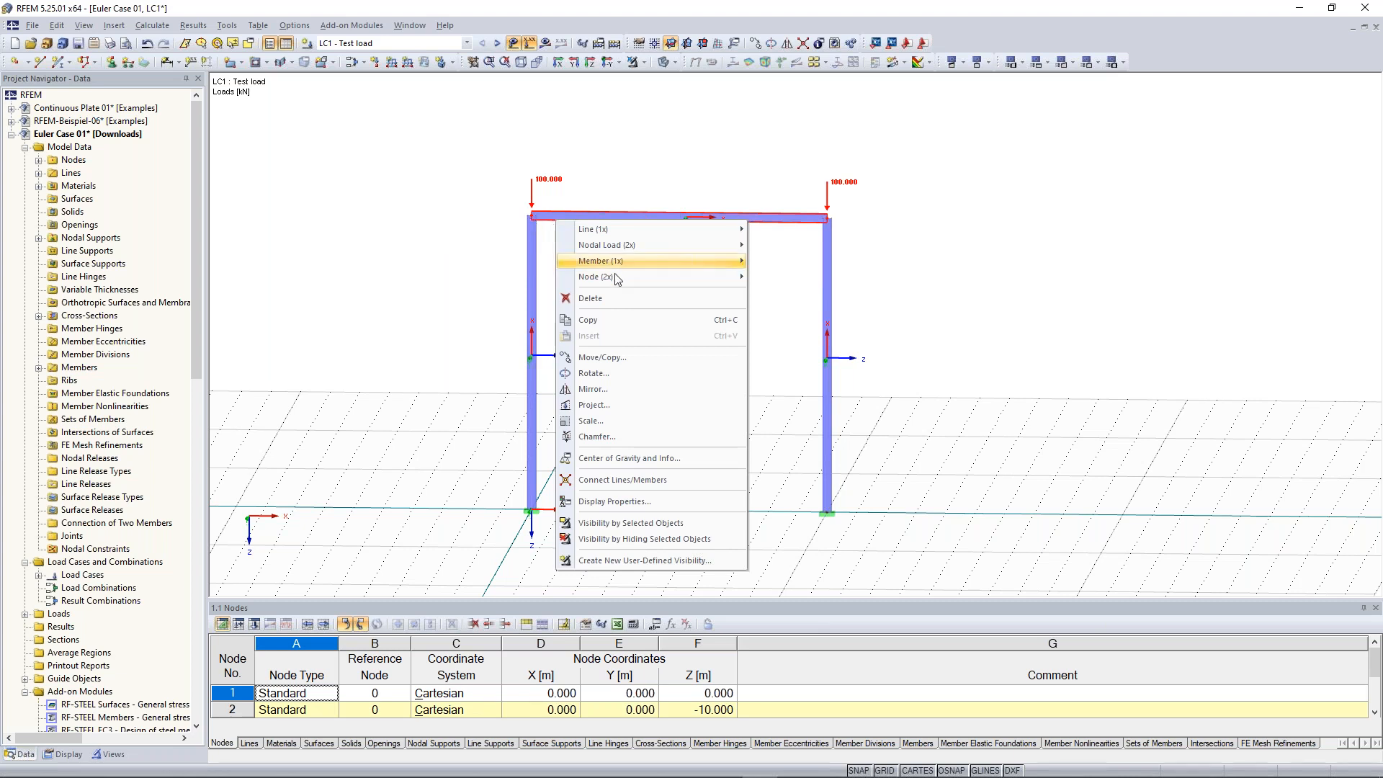
pyautogui.moveTo(617, 284)
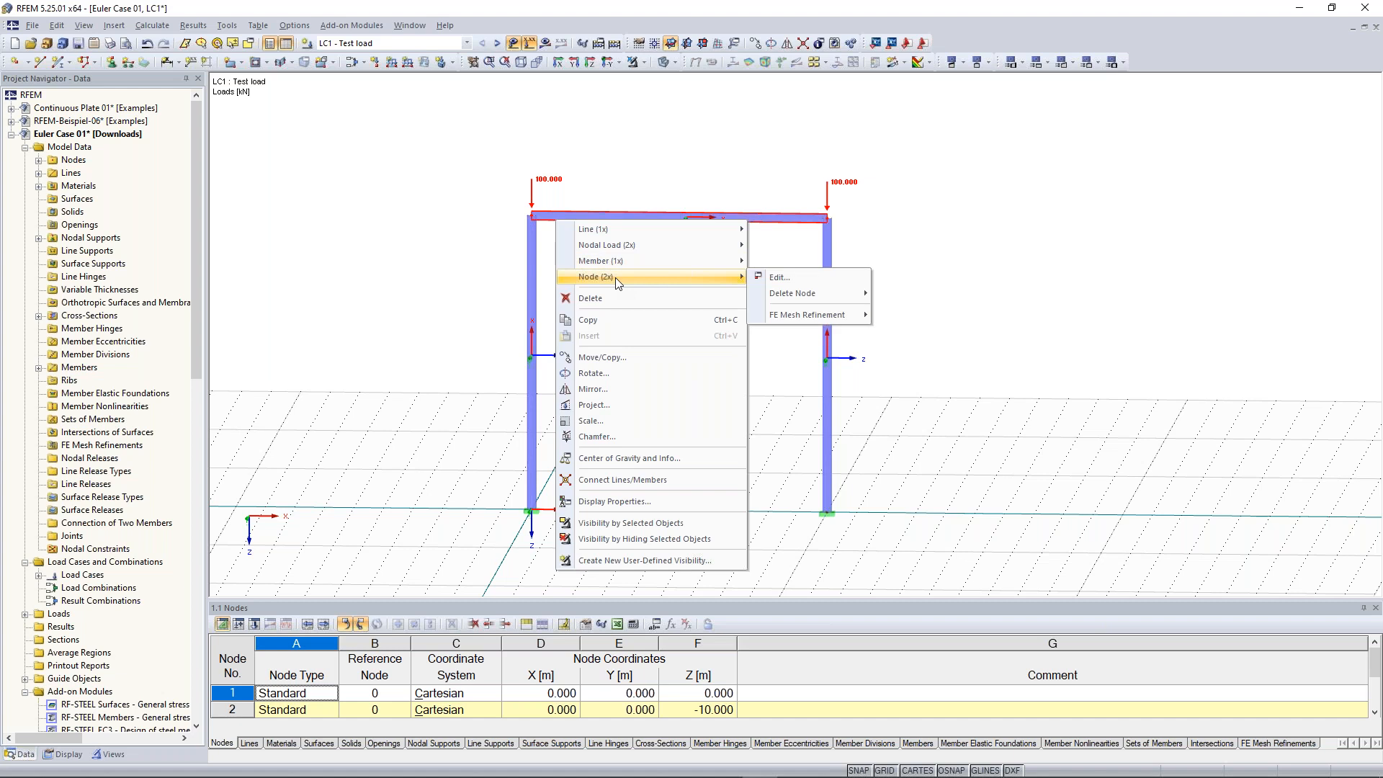
pyautogui.click(818, 281)
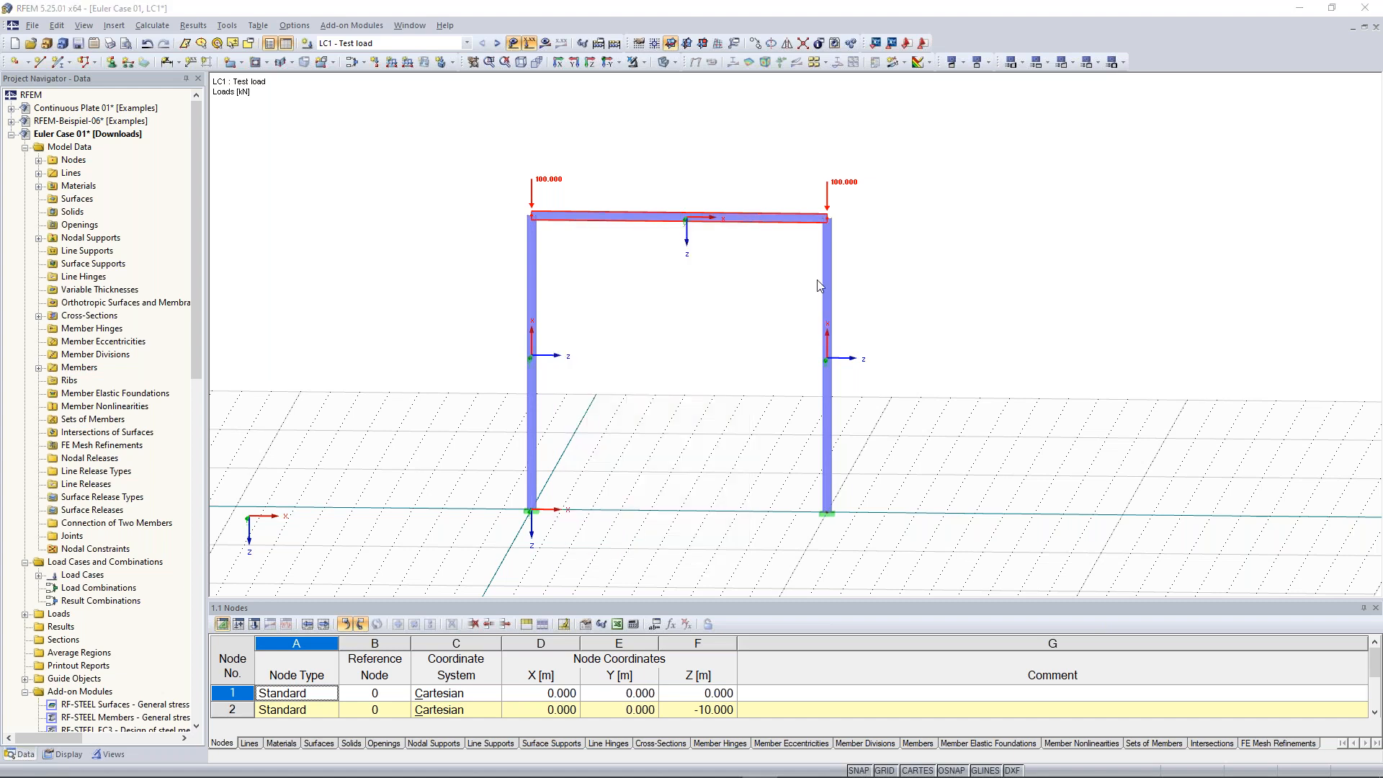
pyautogui.moveTo(664, 222); pyautogui.dragTo(1074, 147)
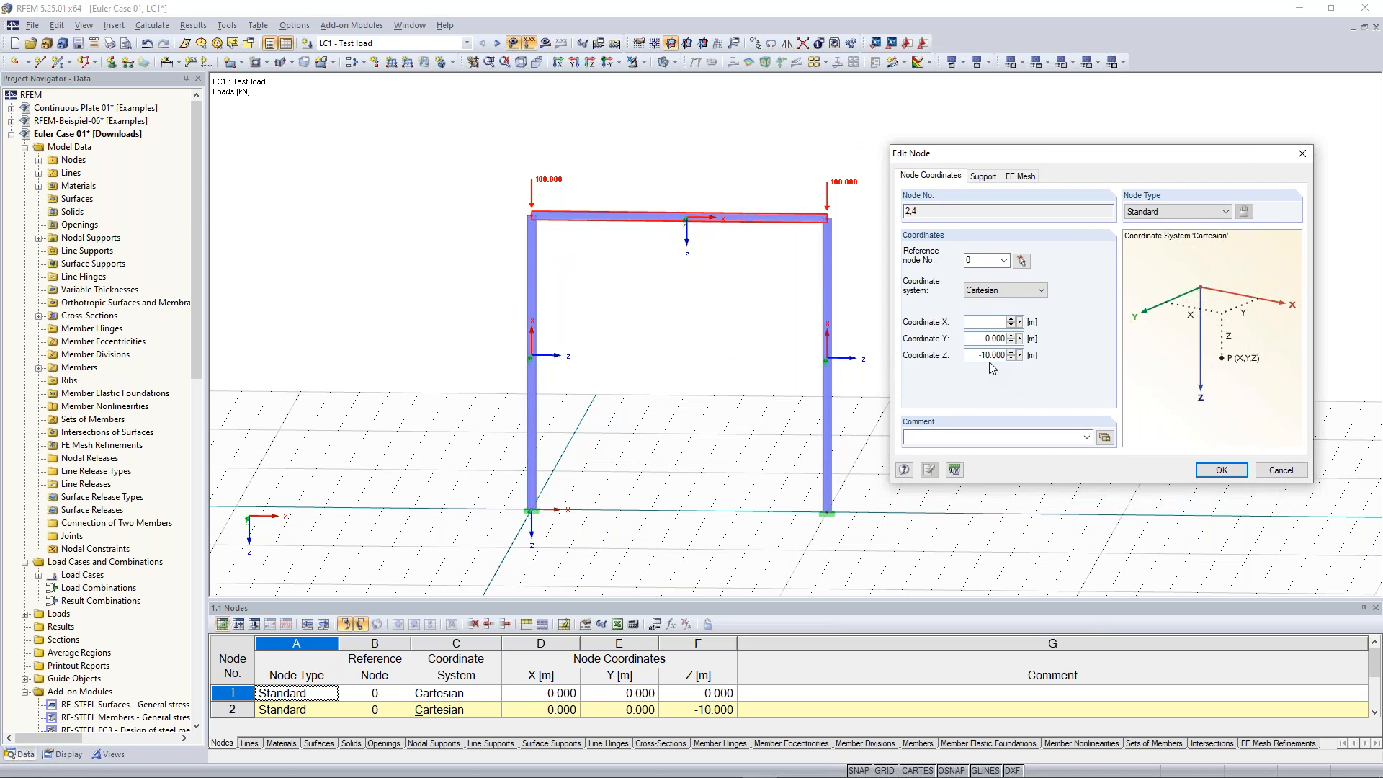
pyautogui.moveTo(981, 356); pyautogui.dragTo(1081, 400)
pyautogui.write('6')
pyautogui.click(1221, 470)
# Set the Z coordinate of the two top nodes to -6 m
pyautogui.scroll(-1, 1208, 461)
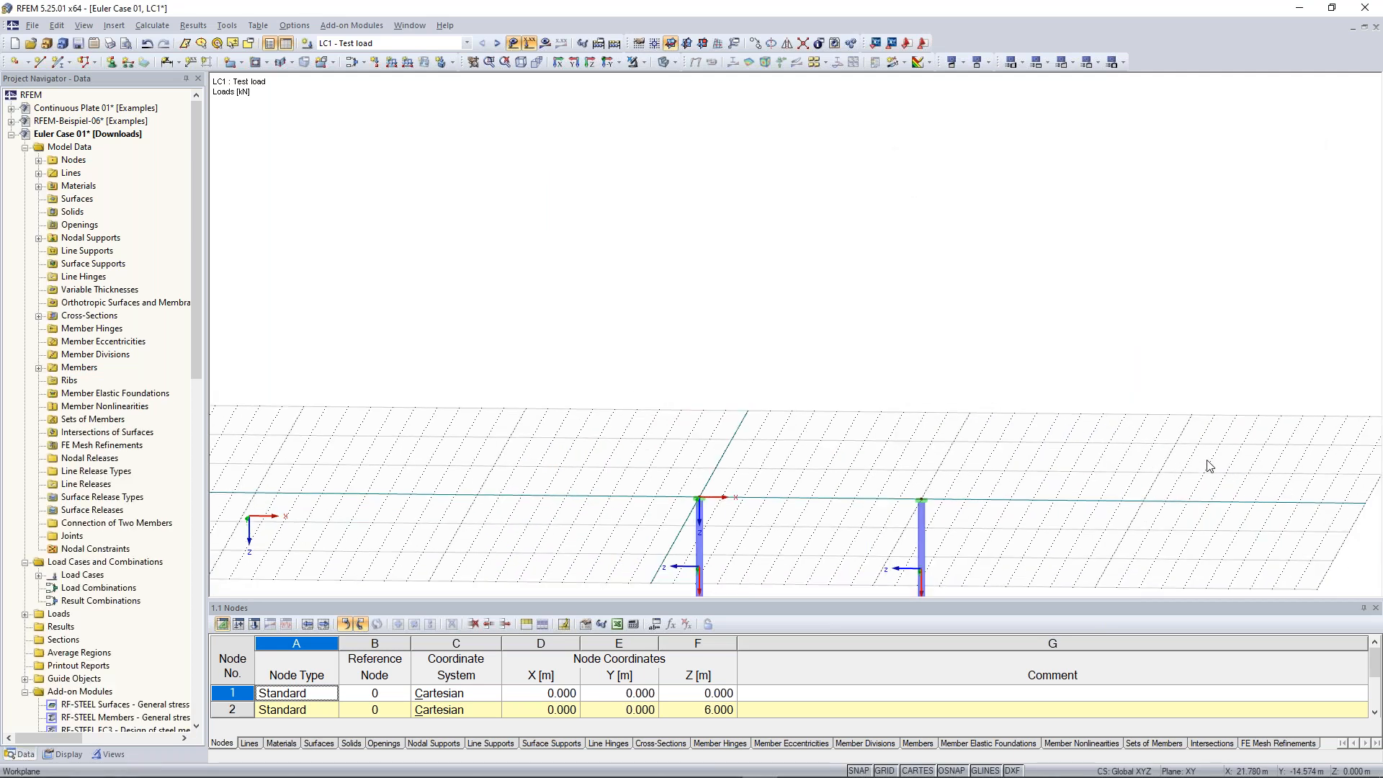
pyautogui.moveTo(1083, 476); pyautogui.dragTo(1084, 285, button='middle')
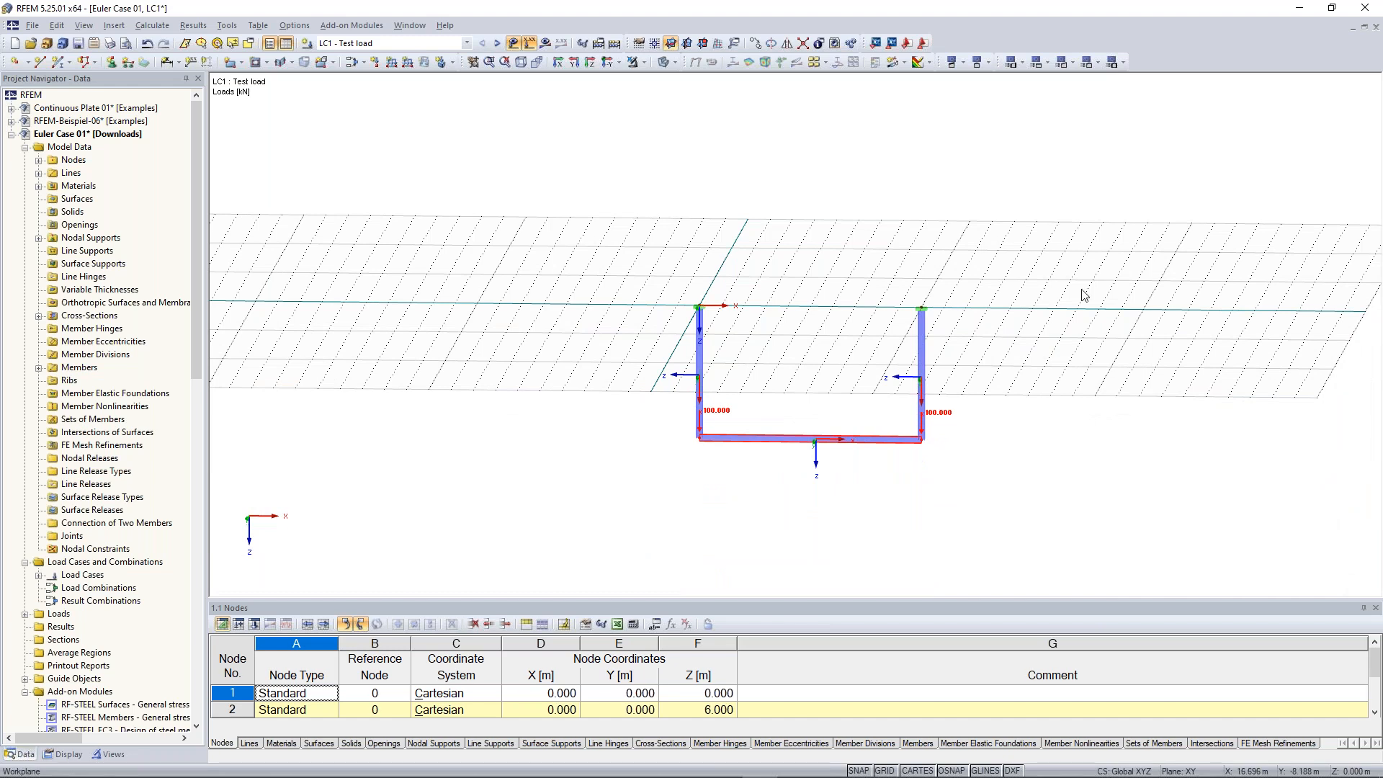
pyautogui.rightClick(923, 441)
pyautogui.moveTo(1030, 148)
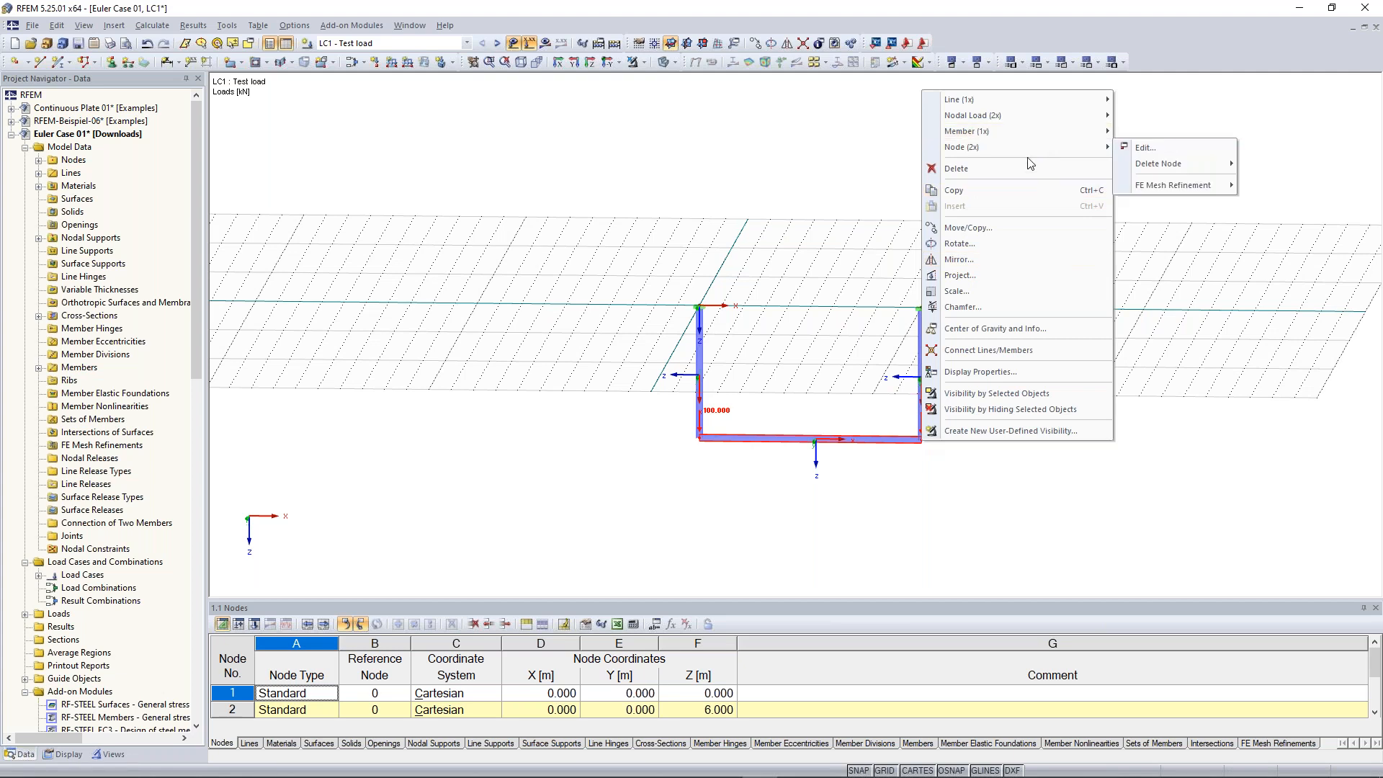
pyautogui.click(1141, 149)
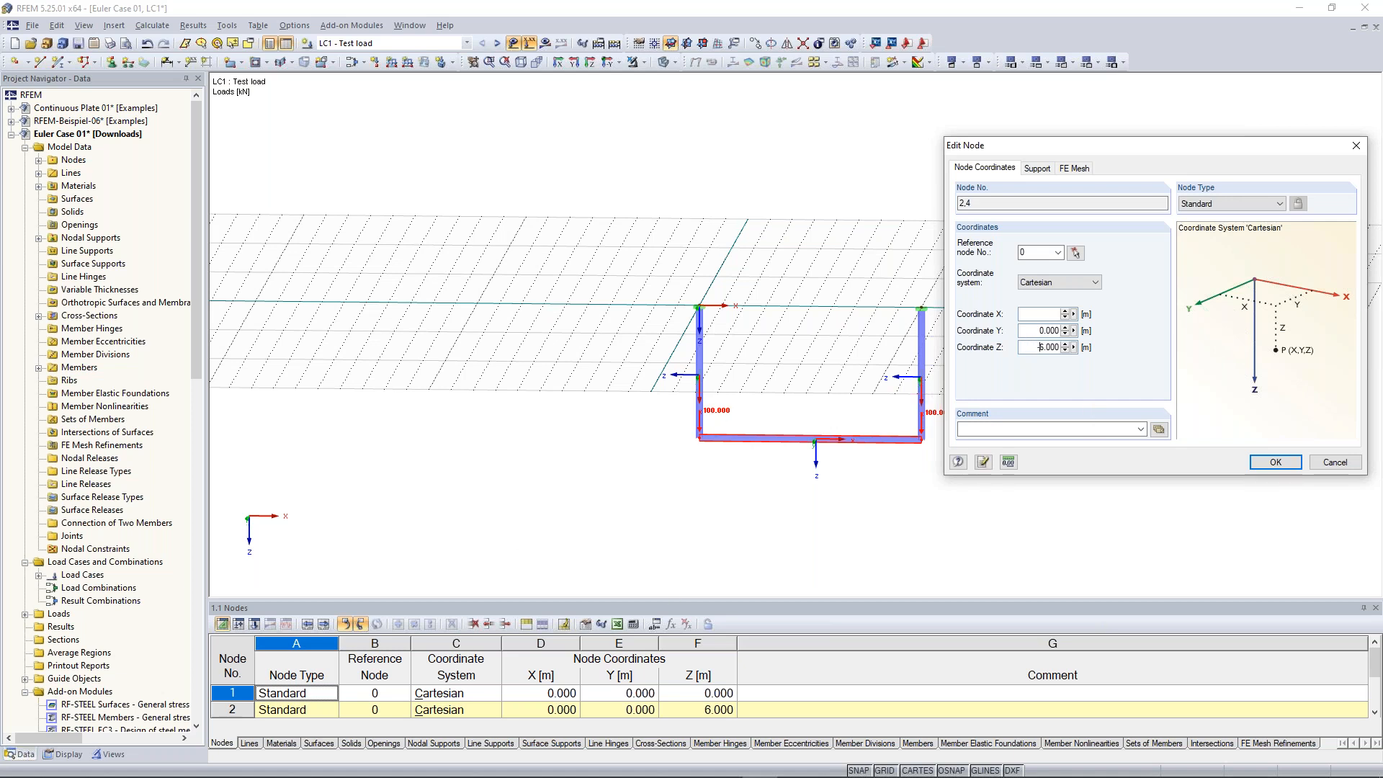
pyautogui.click(1274, 463)
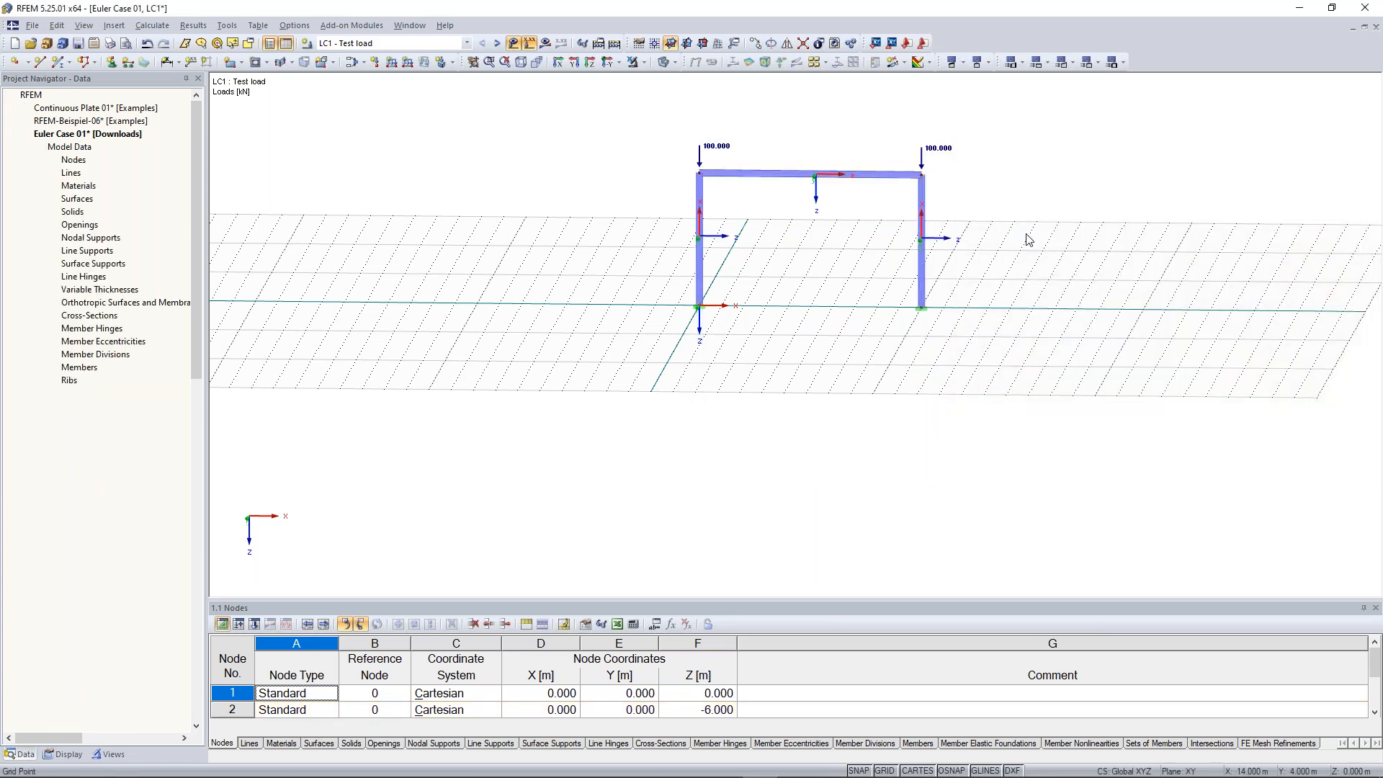
pyautogui.scroll(1, 748, 344)
pyautogui.keyDown('ctrl'); pyautogui.moveTo(743, 338); pyautogui.dragTo(746, 378, button='middle'); pyautogui.keyUp('ctrl')
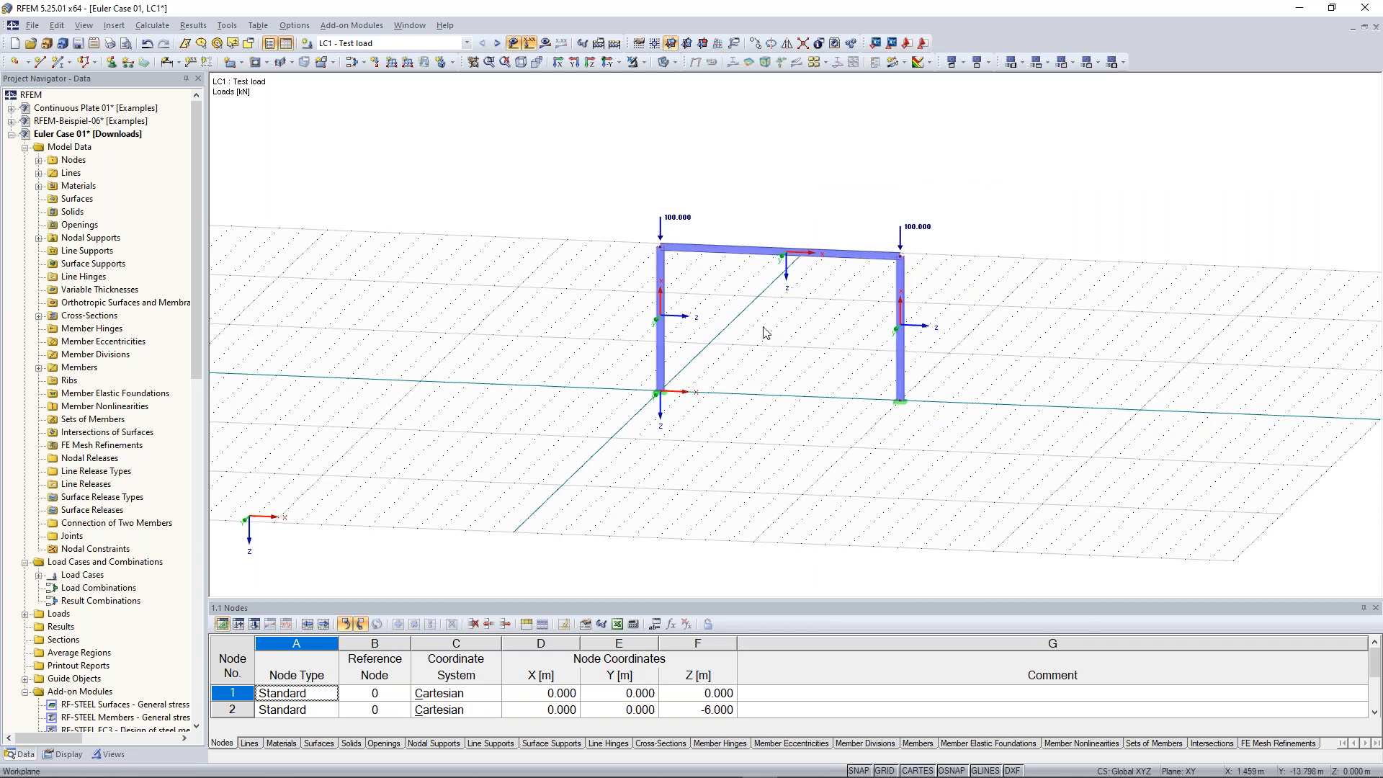
pyautogui.keyDown('ctrl'); pyautogui.moveTo(768, 333); pyautogui.dragTo(758, 306, button='middle'); pyautogui.keyUp('ctrl')
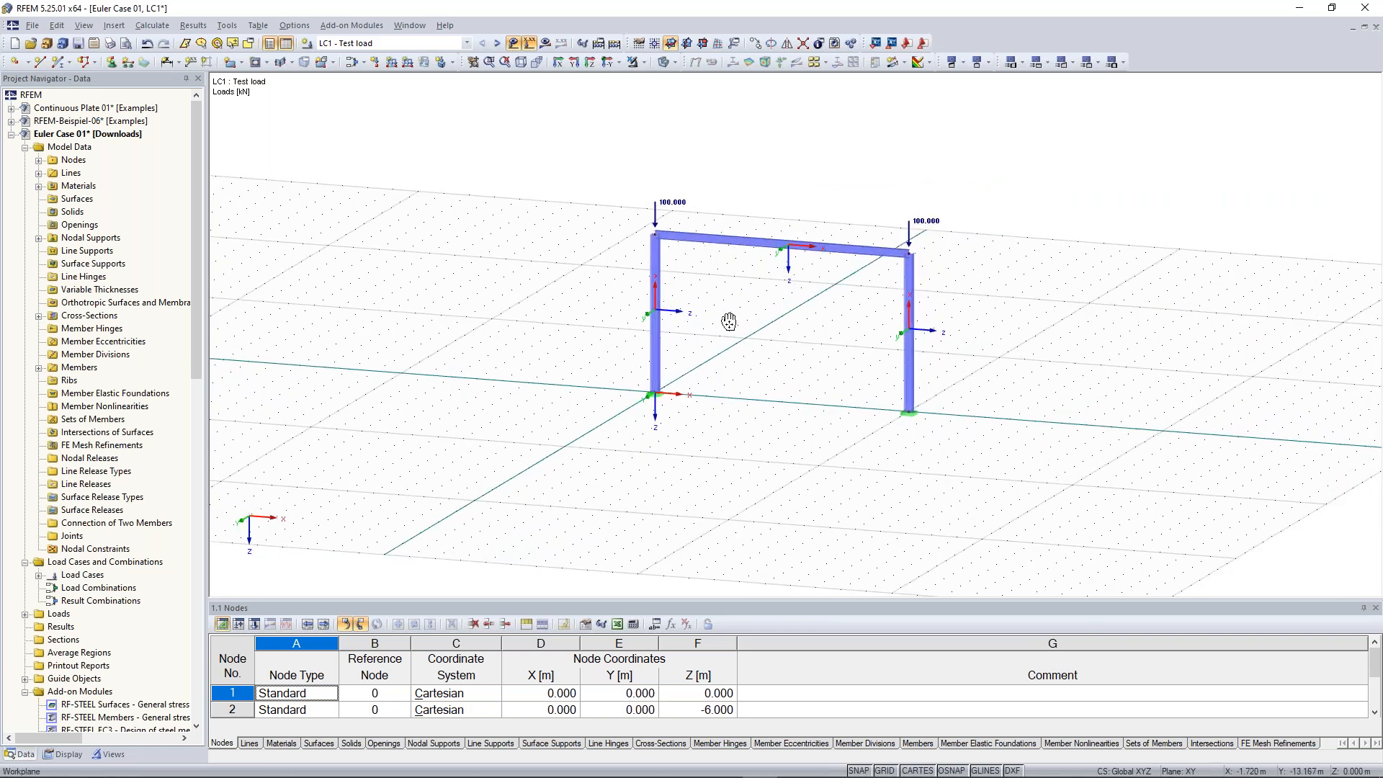
pyautogui.scroll(1, 729, 321)
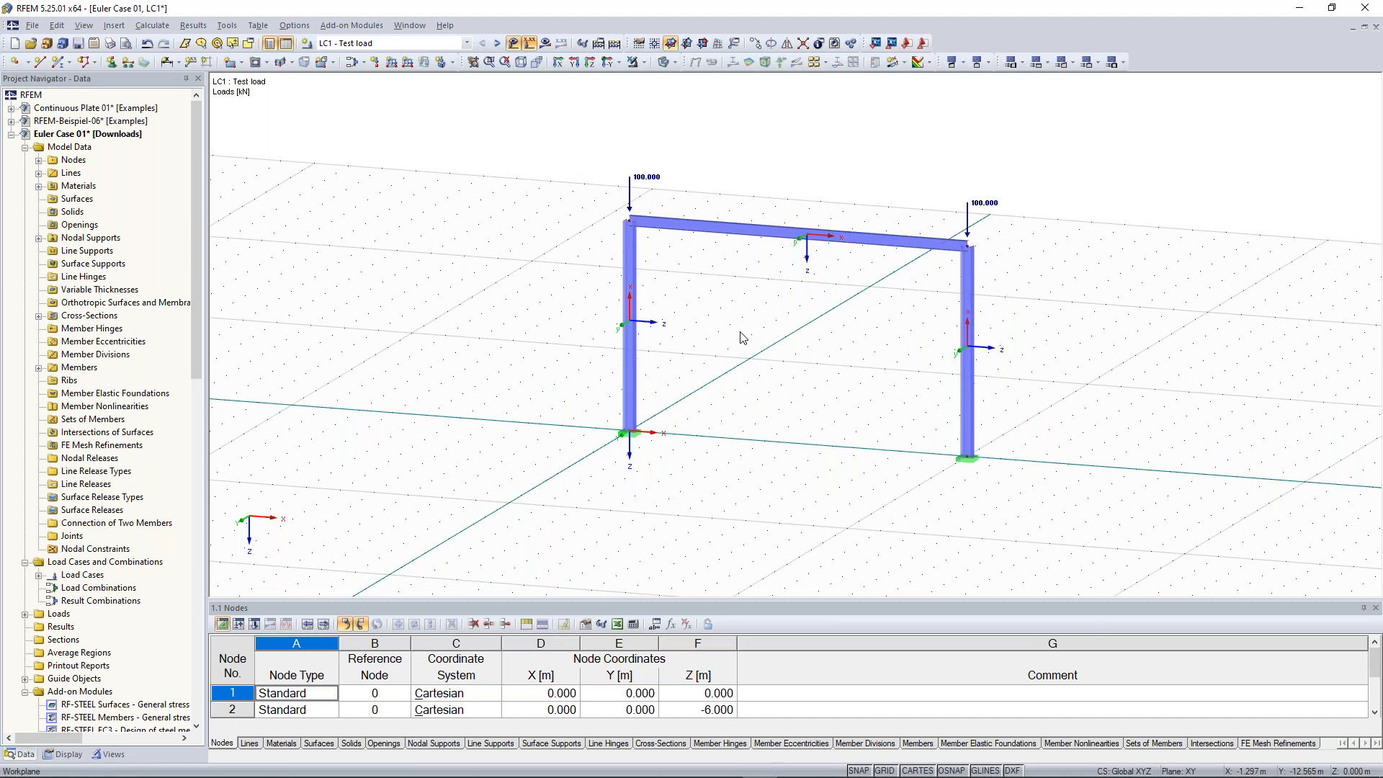
pyautogui.keyDown('ctrl'); pyautogui.moveTo(742, 337); pyautogui.dragTo(718, 296, button='middle'); pyautogui.keyUp('ctrl')
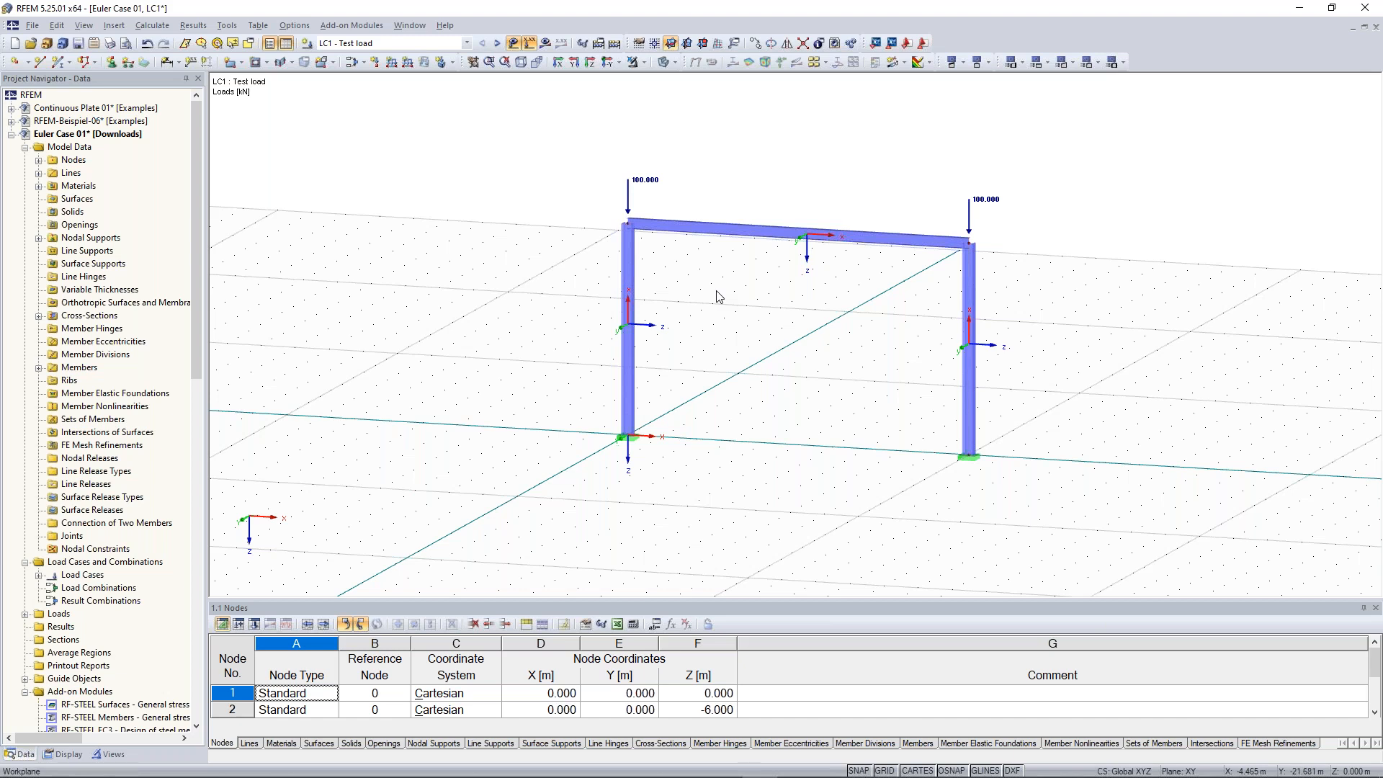
pyautogui.scroll(-20, 126, 295)
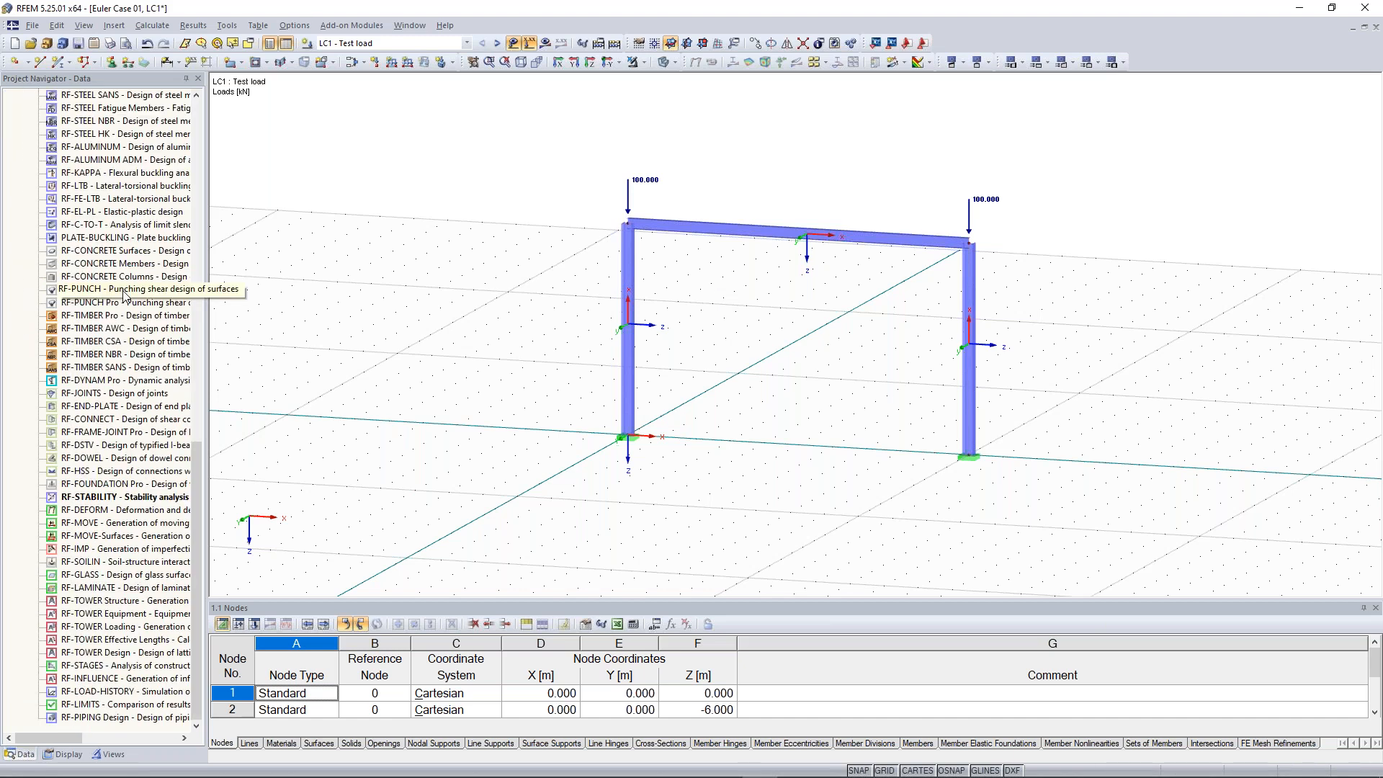
# Open the RF-STABILITY results and show the first buckling mode of the portal frame graphically
pyautogui.doubleClick(124, 499)
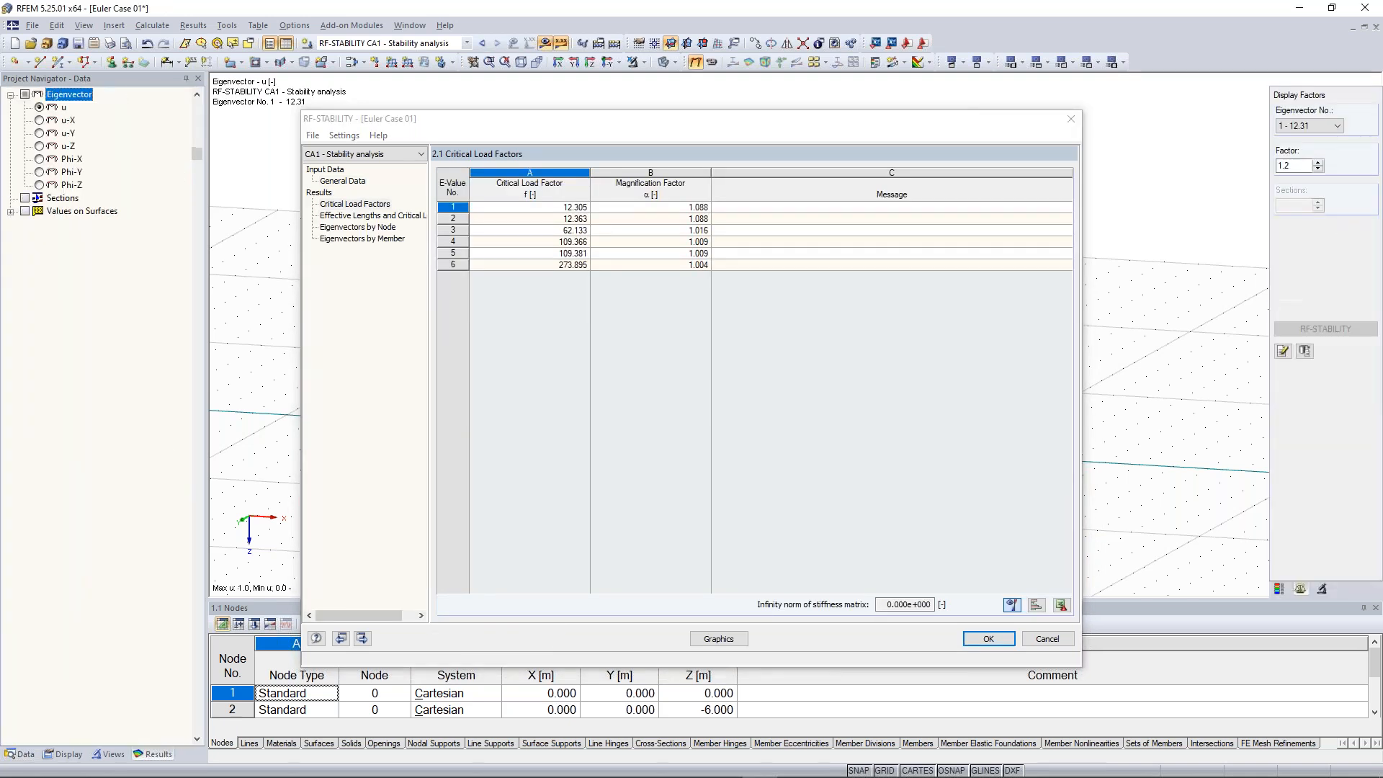
pyautogui.click(730, 646)
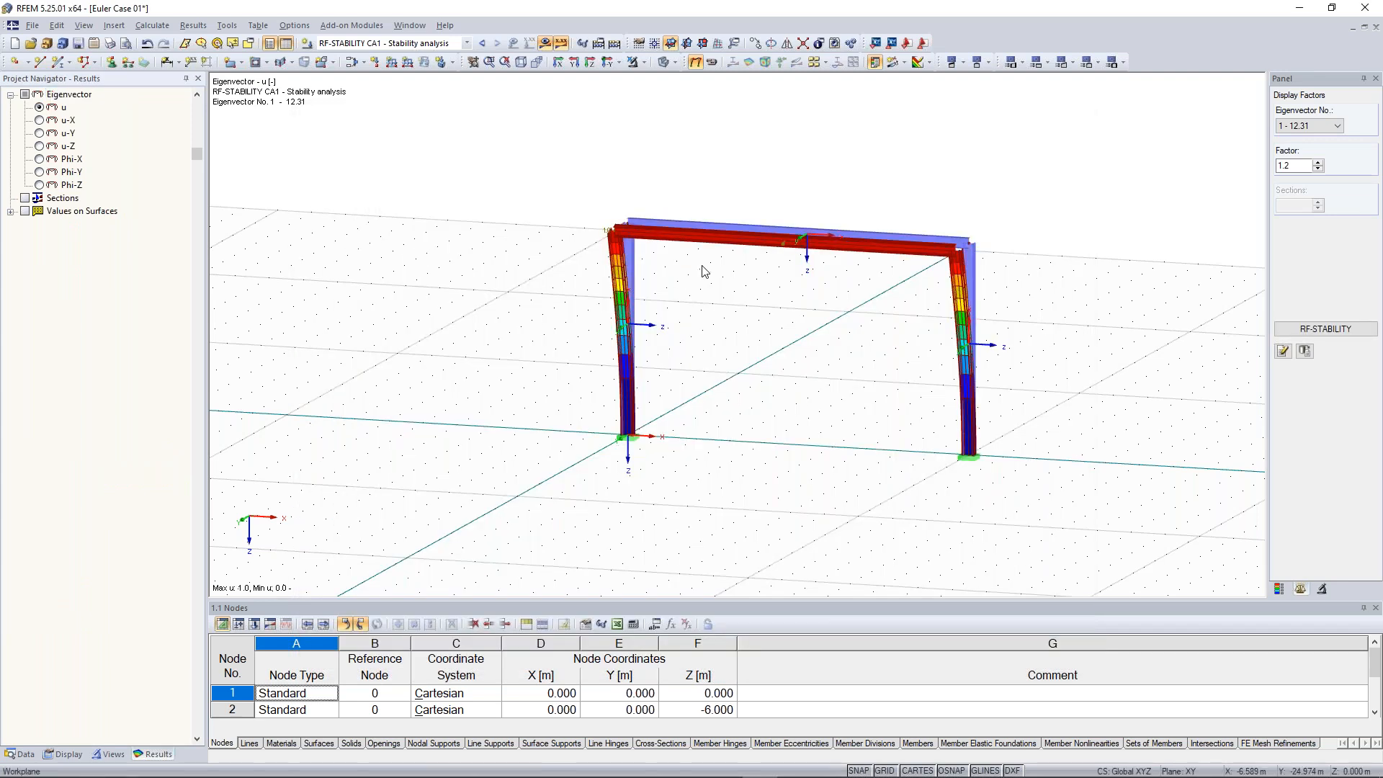
pyautogui.keyDown('ctrl'); pyautogui.moveTo(912, 249); pyautogui.dragTo(679, 245, button='middle'); pyautogui.keyUp('ctrl')
pyautogui.scroll(1, 958, 215)
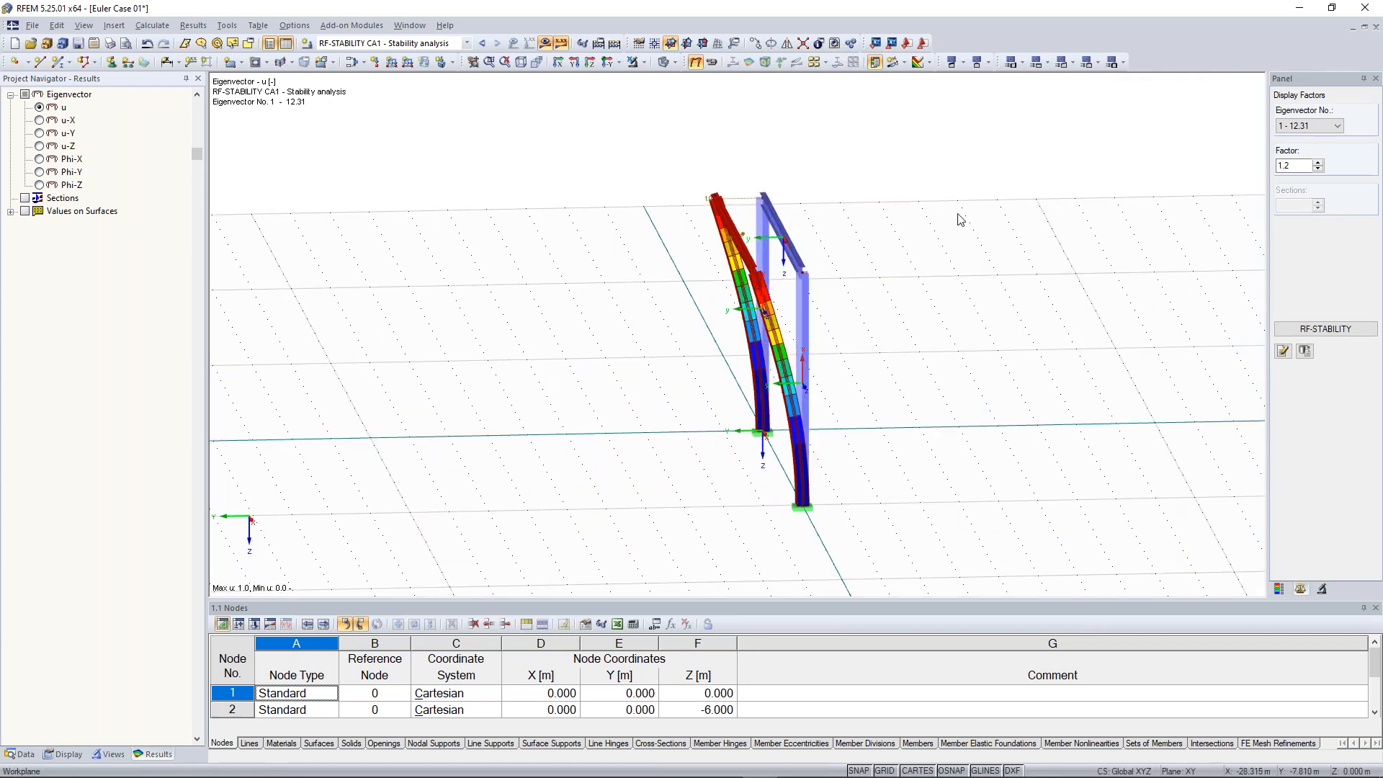
pyautogui.keyDown('ctrl'); pyautogui.moveTo(600, 317); pyautogui.dragTo(653, 318, button='middle'); pyautogui.keyUp('ctrl')
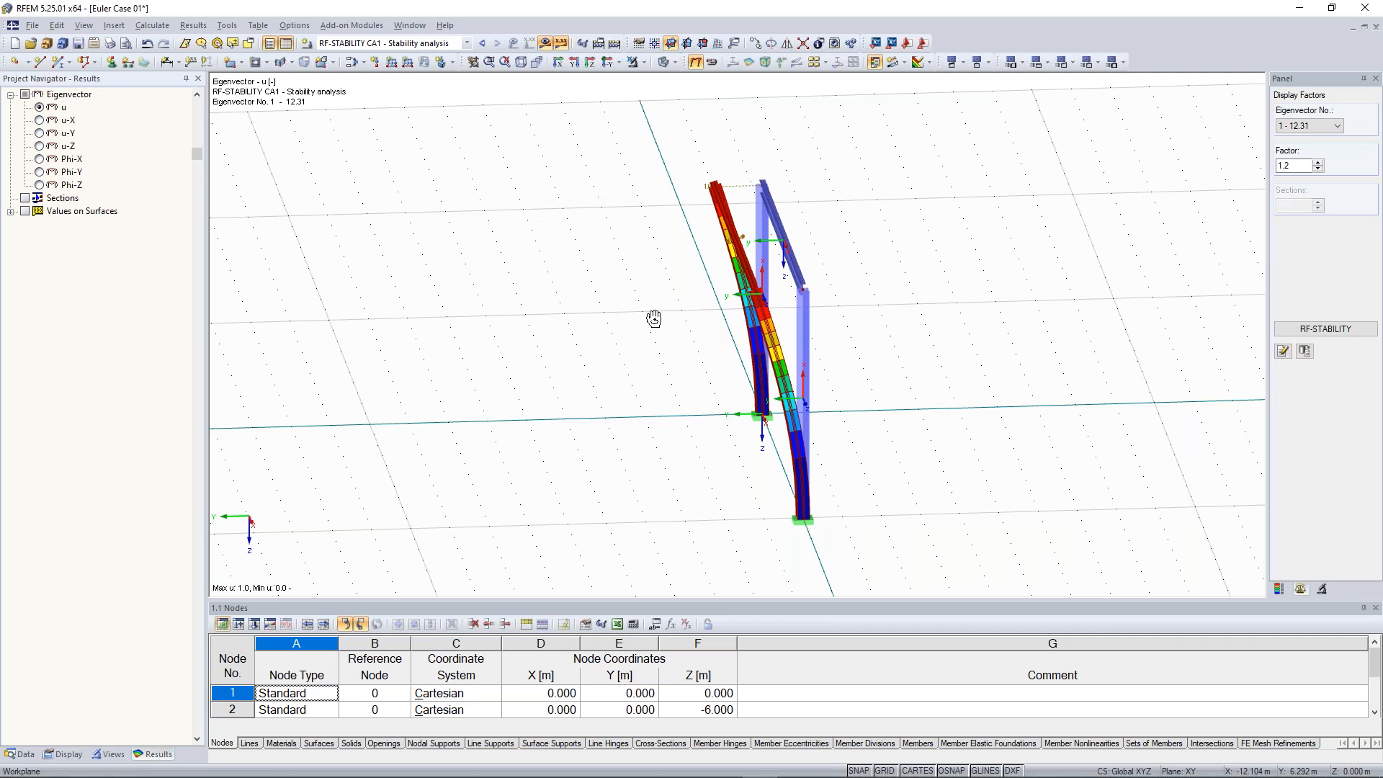
pyautogui.keyDown('ctrl'); pyautogui.moveTo(654, 319); pyautogui.dragTo(605, 318, button='middle'); pyautogui.keyUp('ctrl')
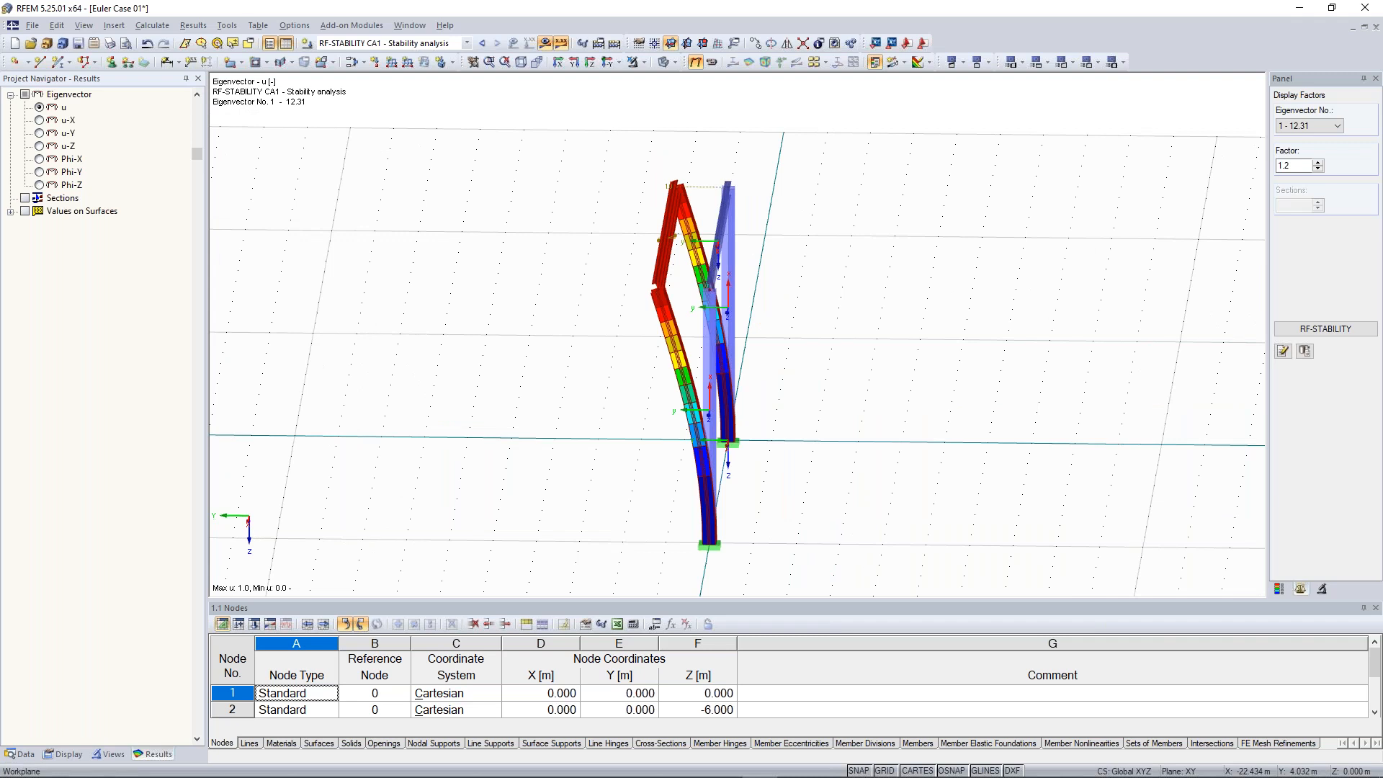
# Step through the higher eigenvectors to examine the frame's other buckling modes from different angles
pyautogui.click(1310, 127)
pyautogui.click(1309, 148)
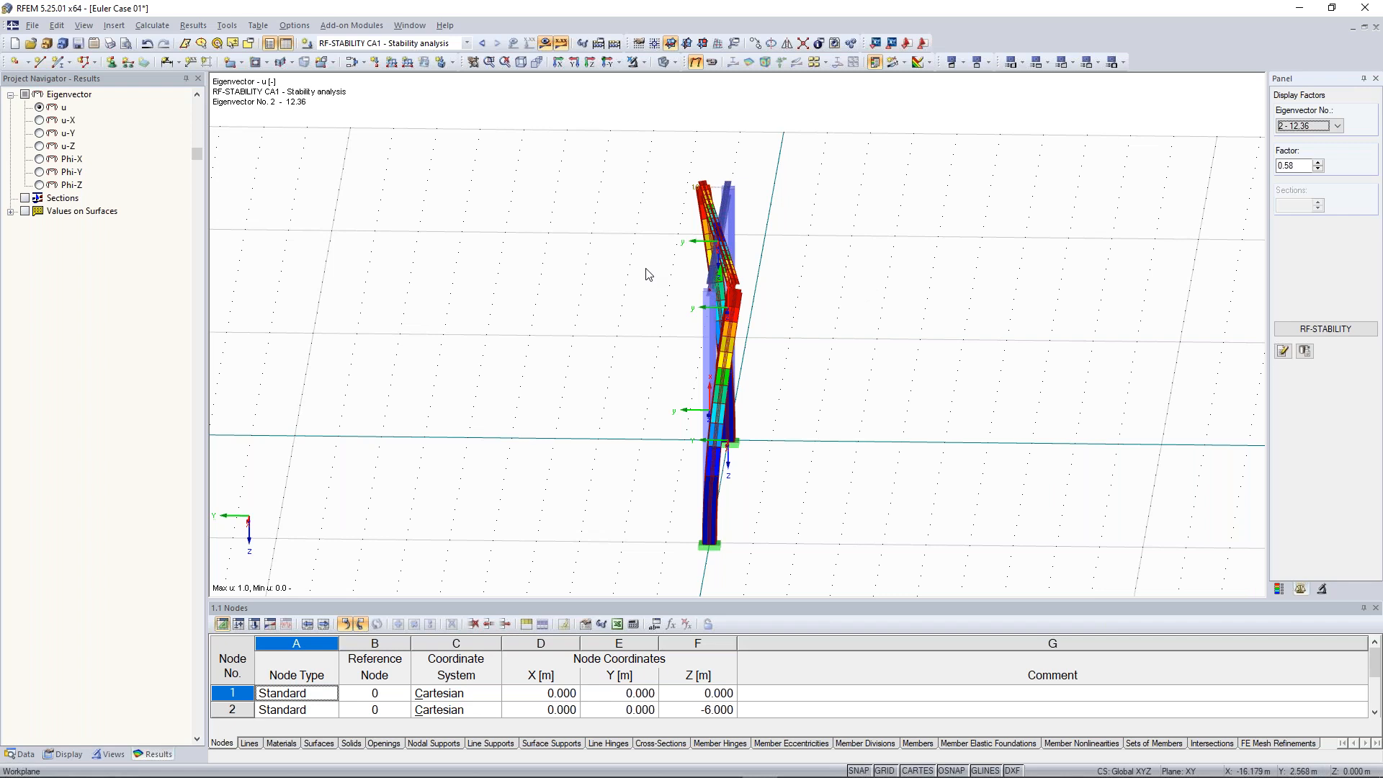
pyautogui.keyDown('ctrl'); pyautogui.moveTo(841, 321); pyautogui.dragTo(982, 322, button='middle'); pyautogui.keyUp('ctrl')
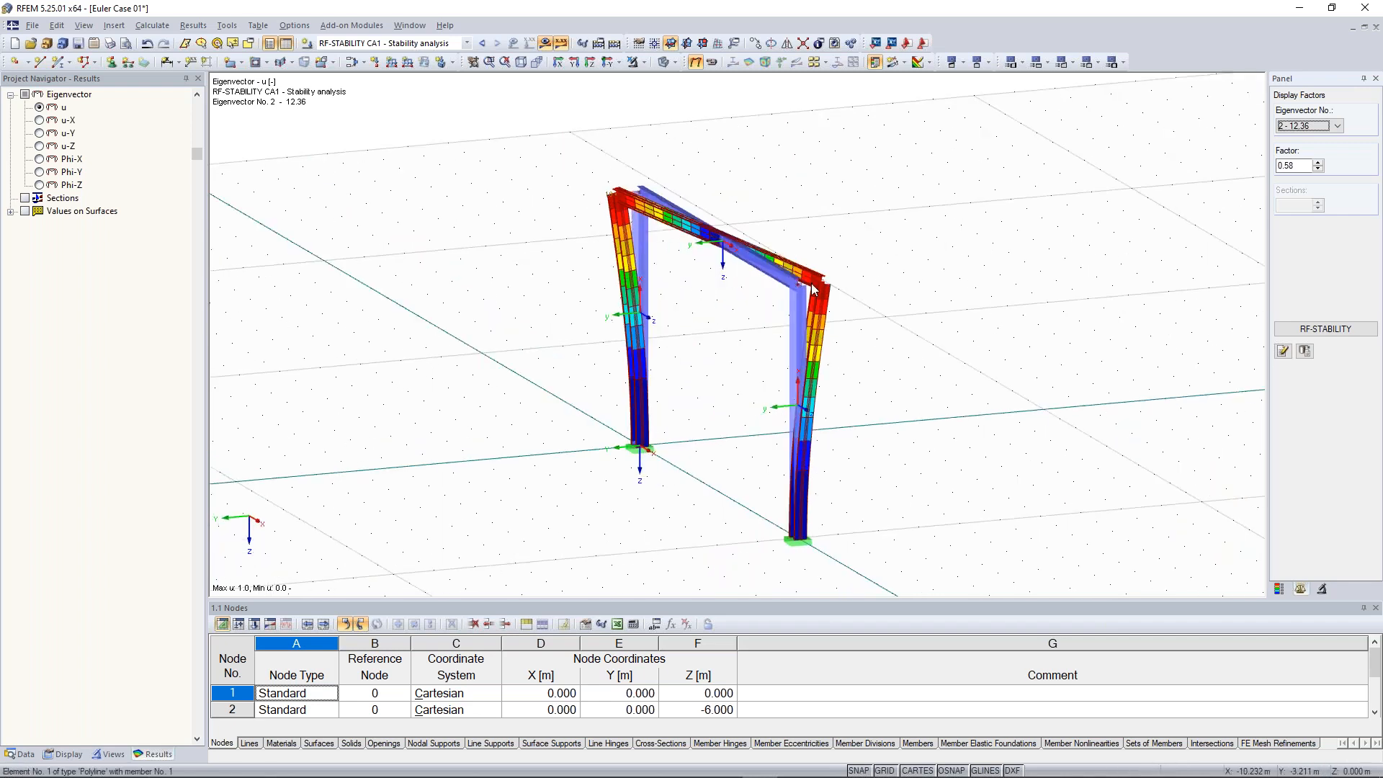
pyautogui.scroll(1, 733, 353)
pyautogui.scroll(-2, 718, 362)
pyautogui.moveTo(687, 390); pyautogui.dragTo(695, 381, button='middle')
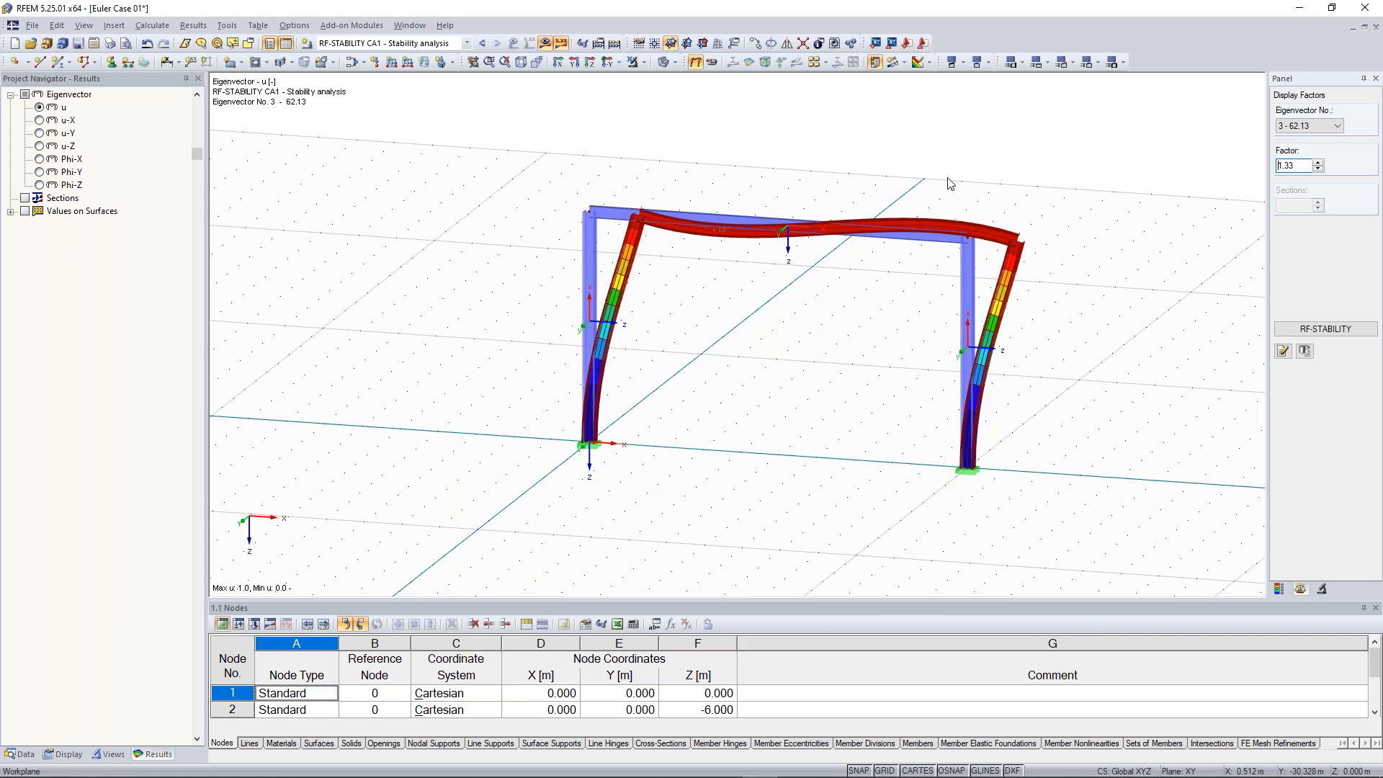
pyautogui.click(1337, 125)
pyautogui.click(1318, 165)
pyautogui.keyDown('ctrl'); pyautogui.moveTo(1077, 285); pyautogui.dragTo(1023, 266, button='middle'); pyautogui.keyUp('ctrl')
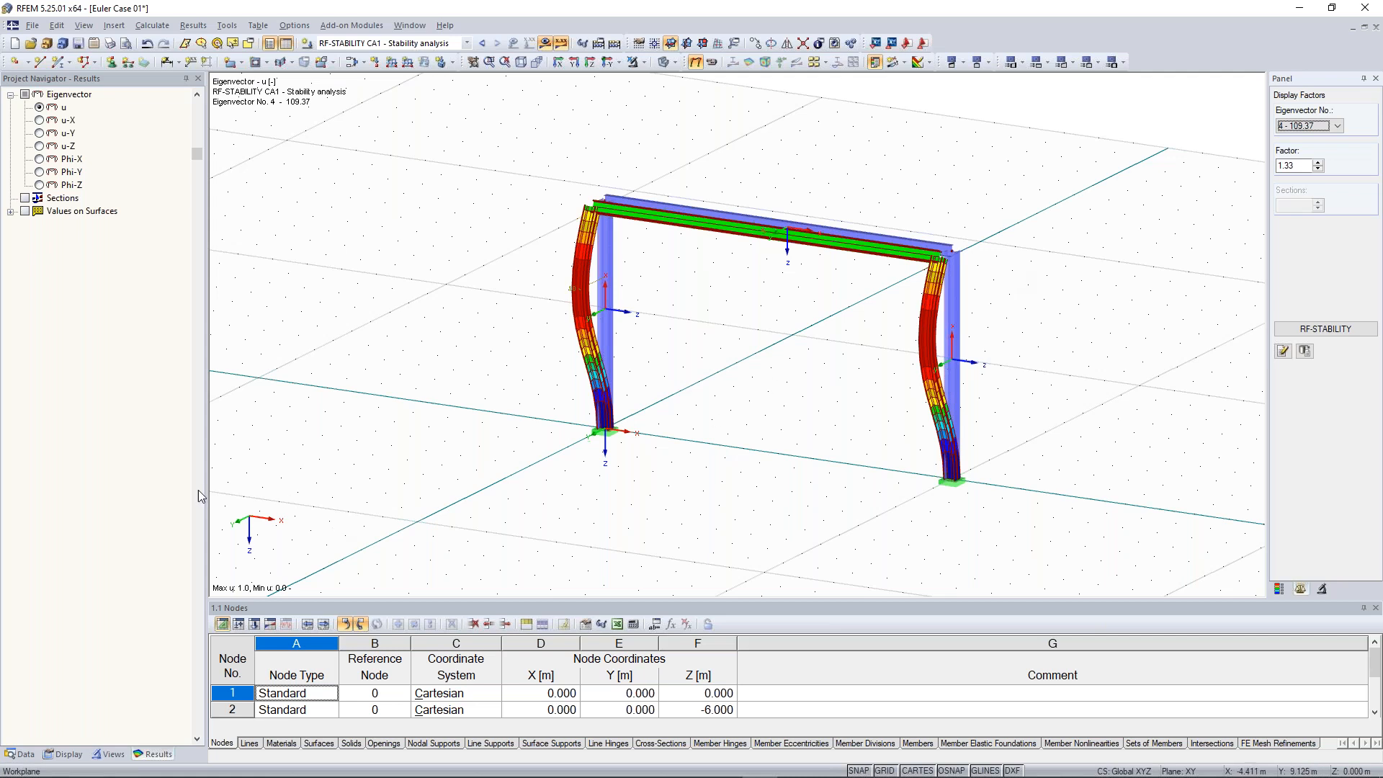
# Change the model type in the general model data to 2D - XZ and confirm the change
pyautogui.click(25, 752)
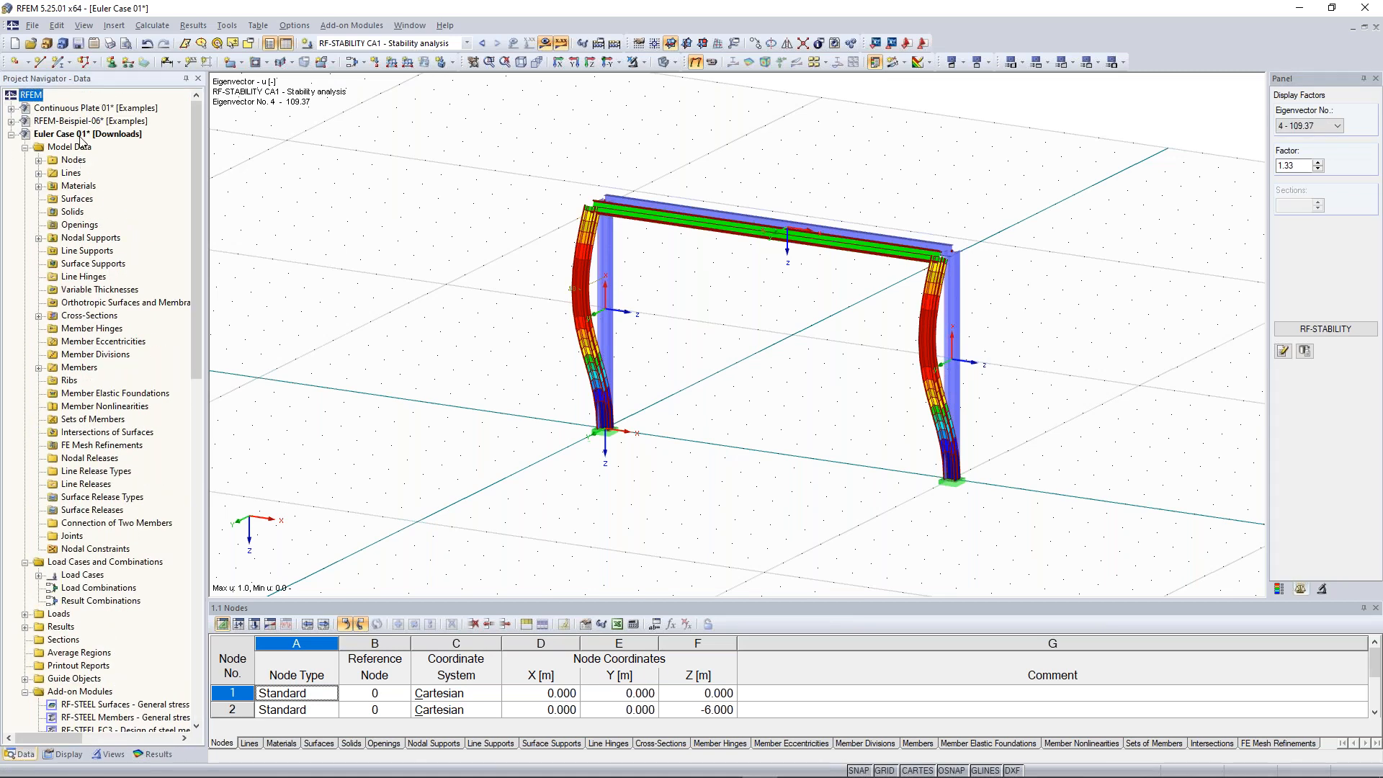
pyautogui.rightClick(91, 136)
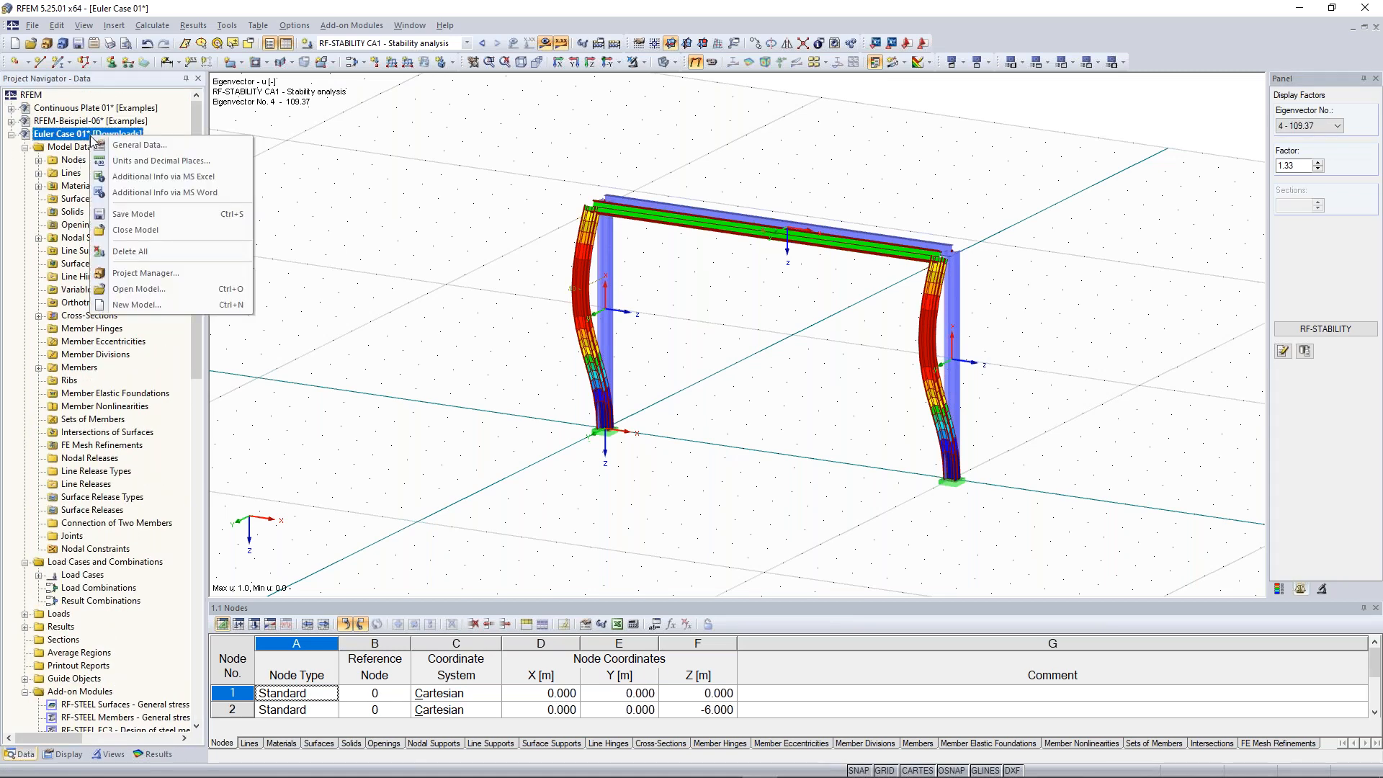
pyautogui.click(133, 146)
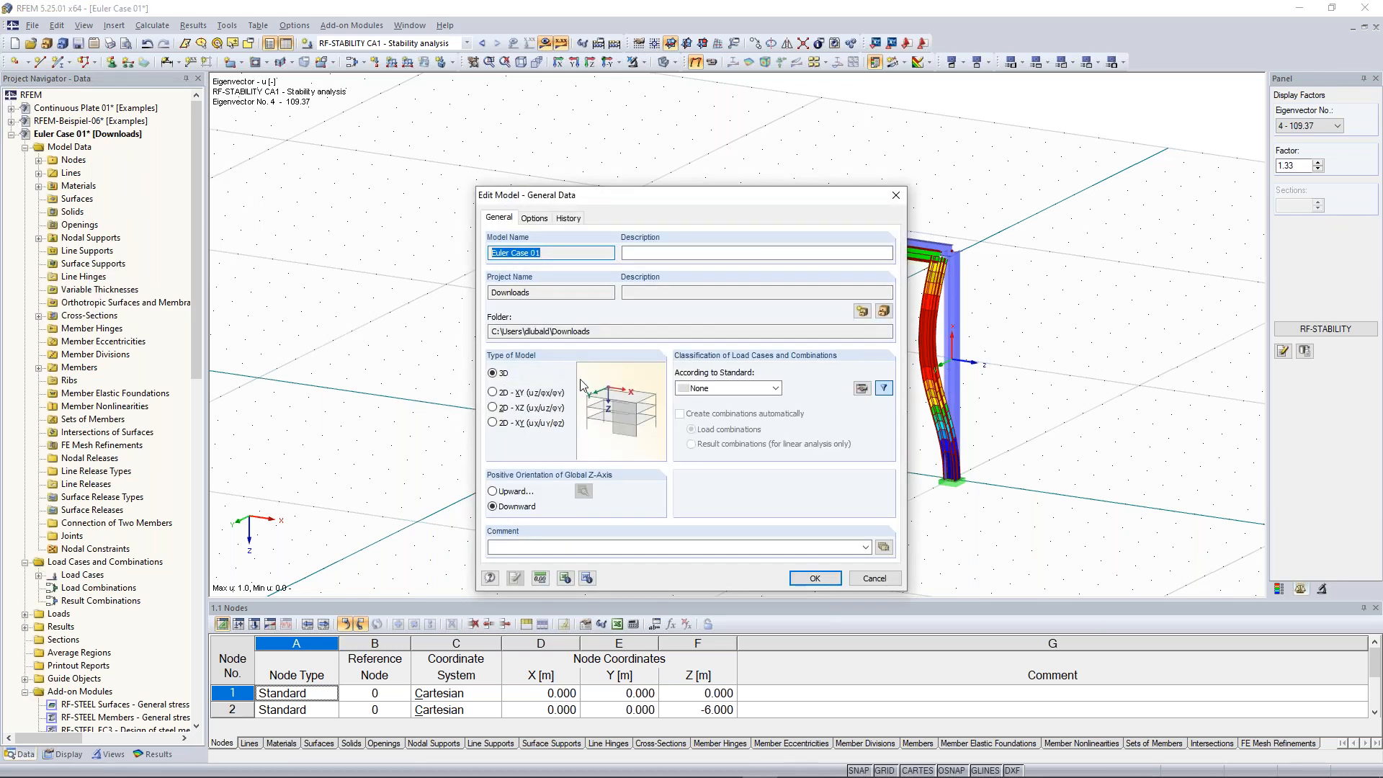
pyautogui.click(502, 411)
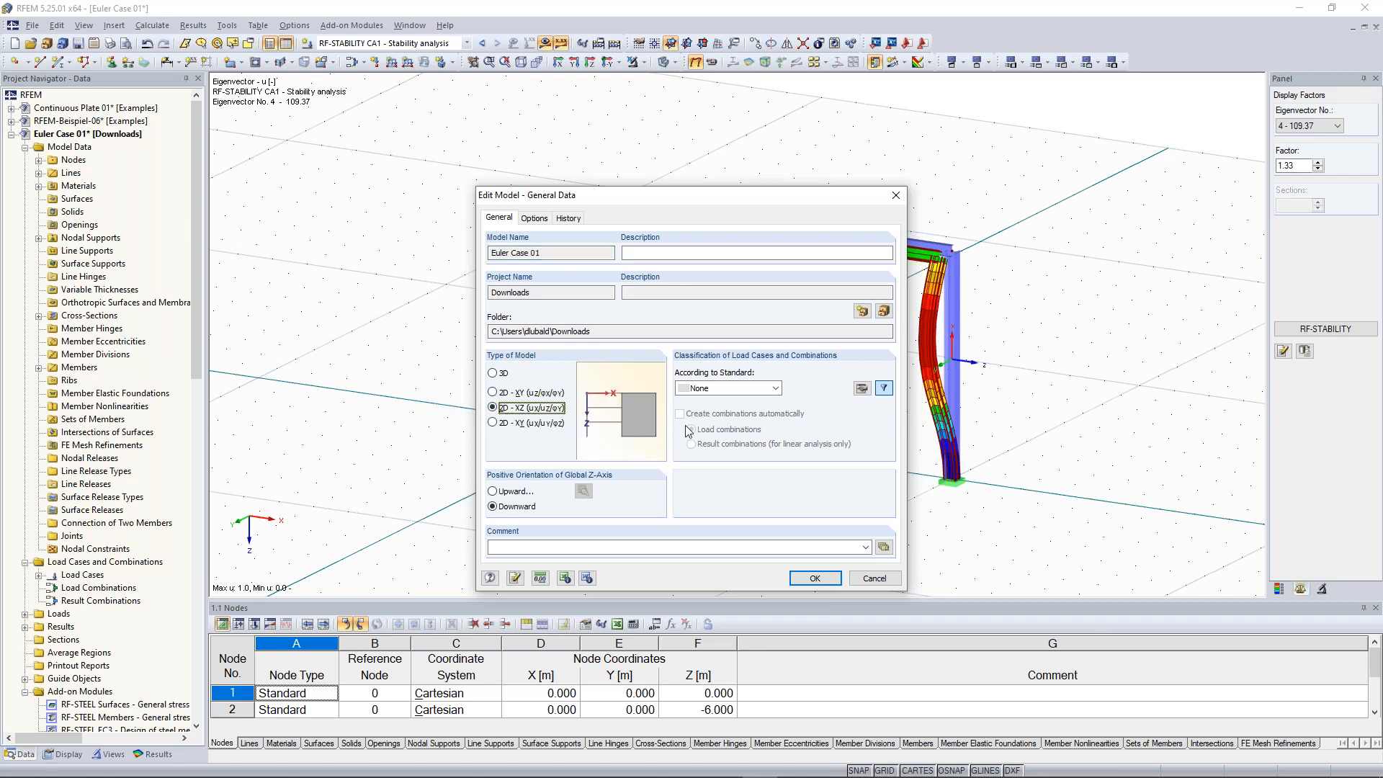
pyautogui.click(815, 578)
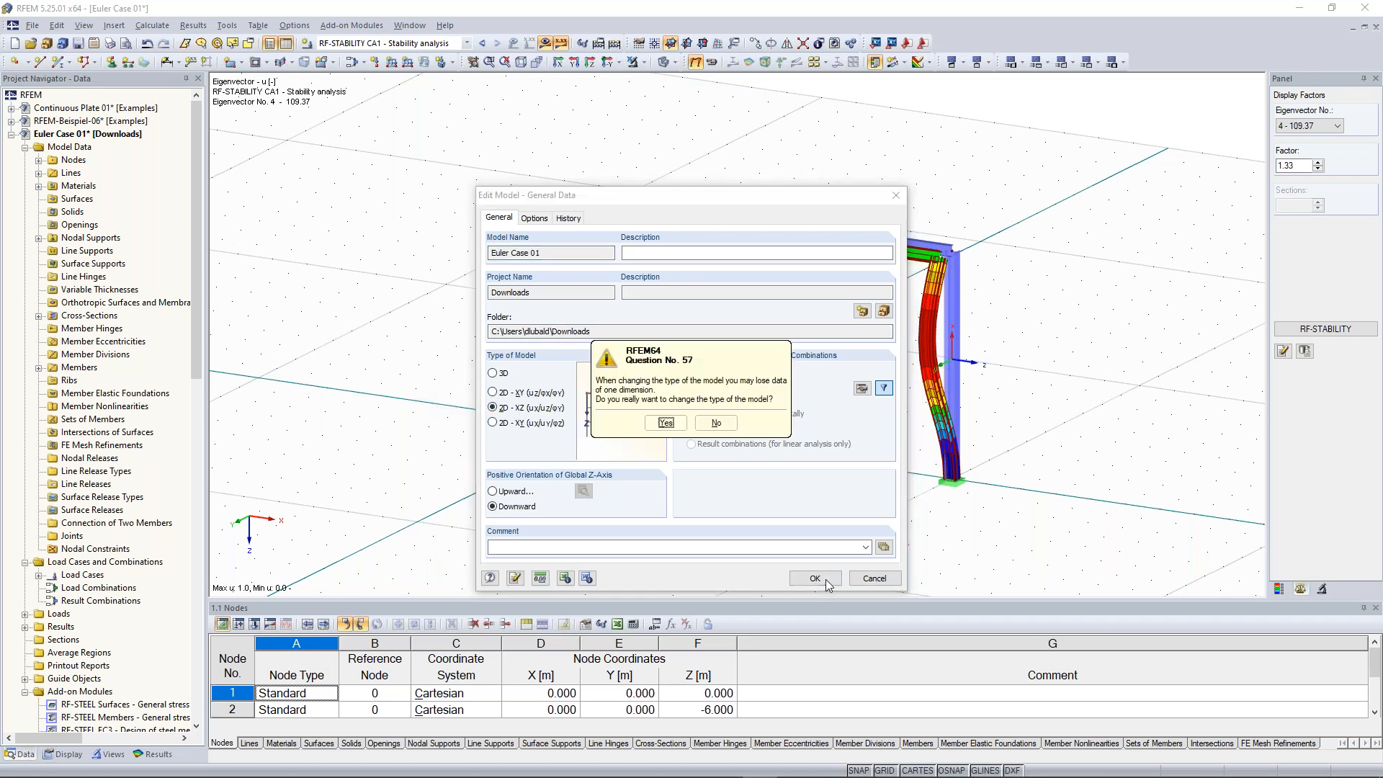
pyautogui.click(663, 430)
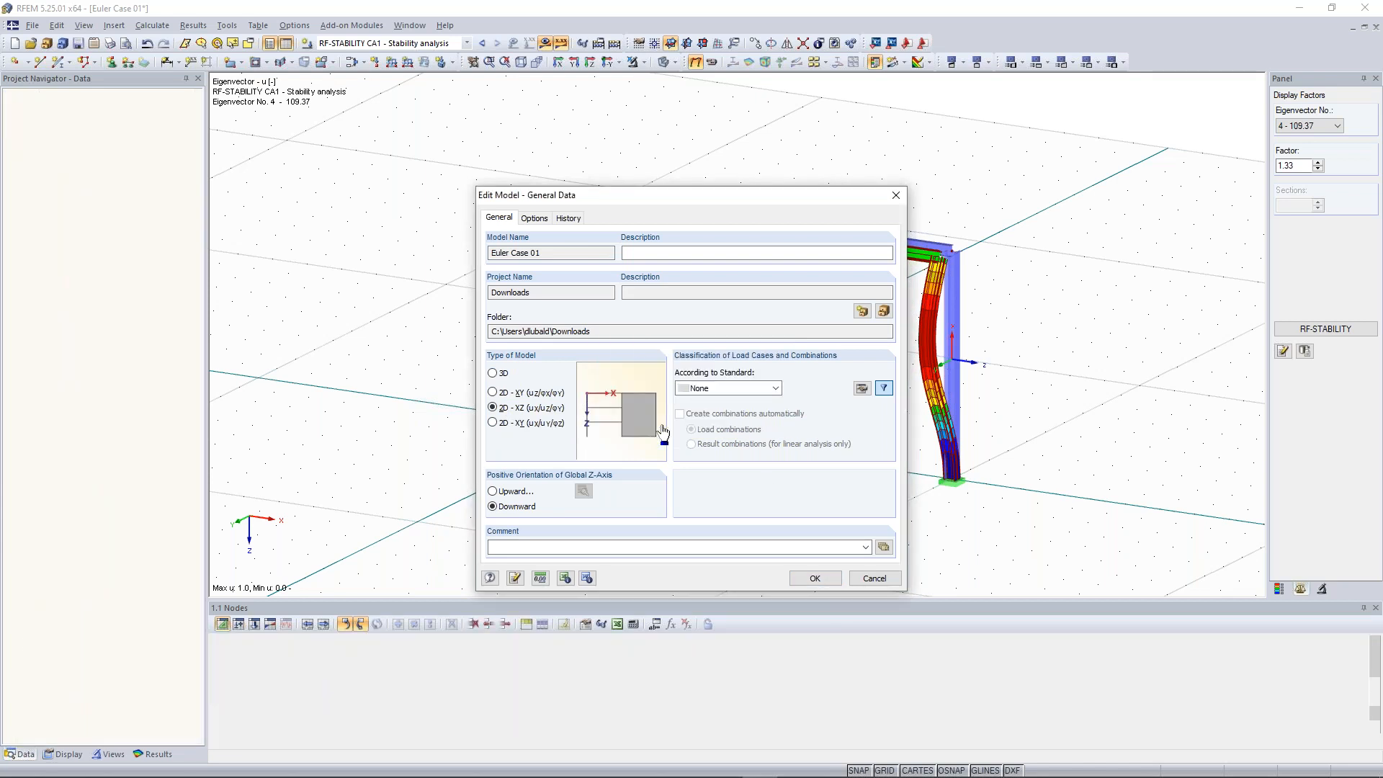
# Display the stability results and step through the eigenvectors of the 2D frame
pyautogui.click(614, 44)
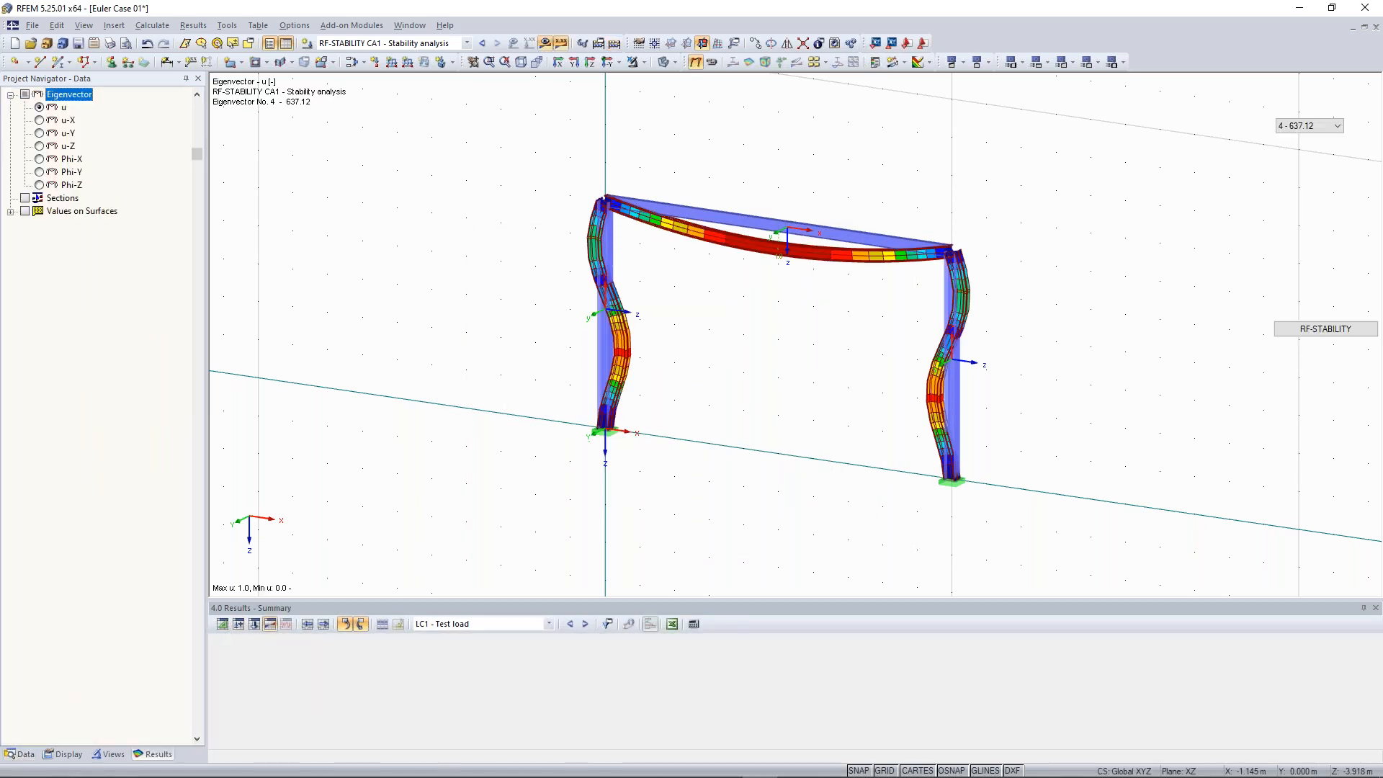
pyautogui.click(1317, 127)
pyautogui.click(1294, 138)
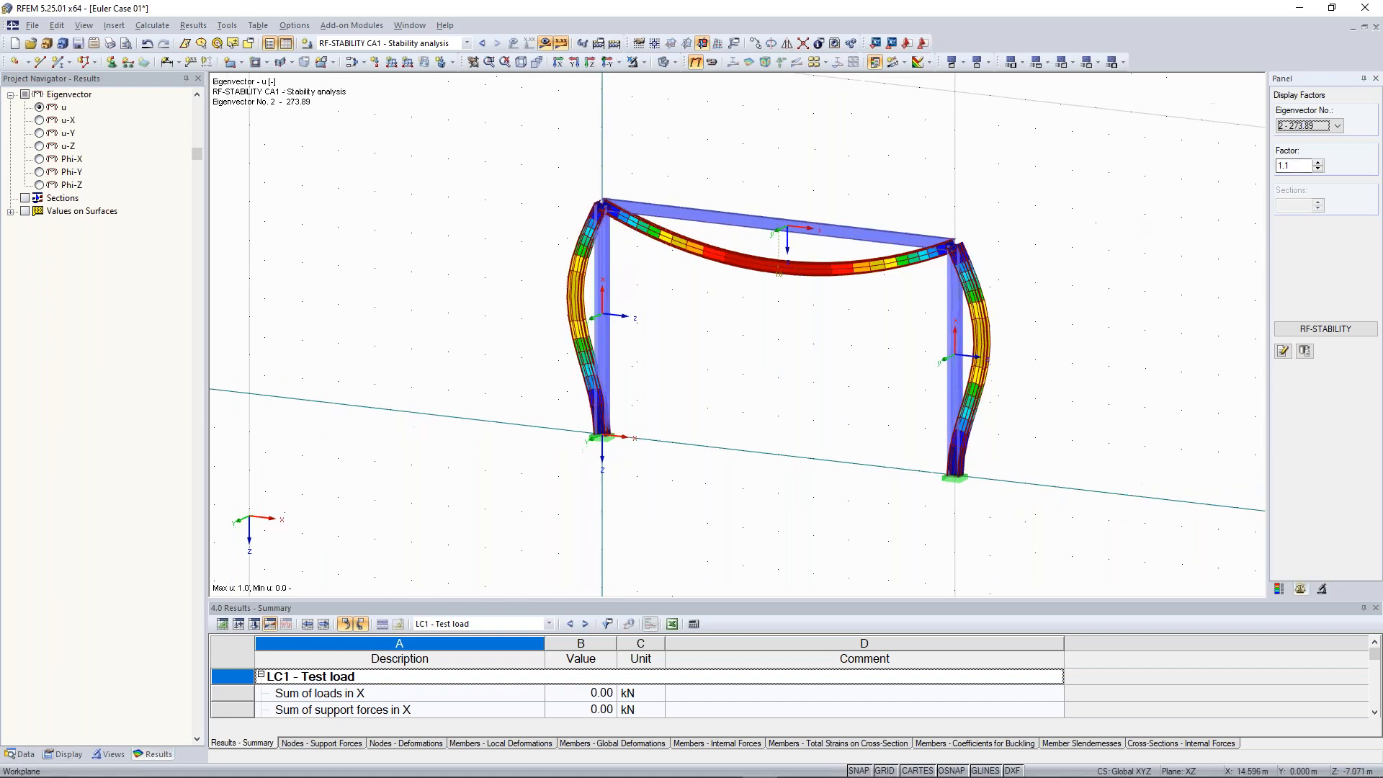
pyautogui.click(1315, 128)
pyautogui.click(1305, 155)
pyautogui.click(1318, 126)
pyautogui.click(1300, 168)
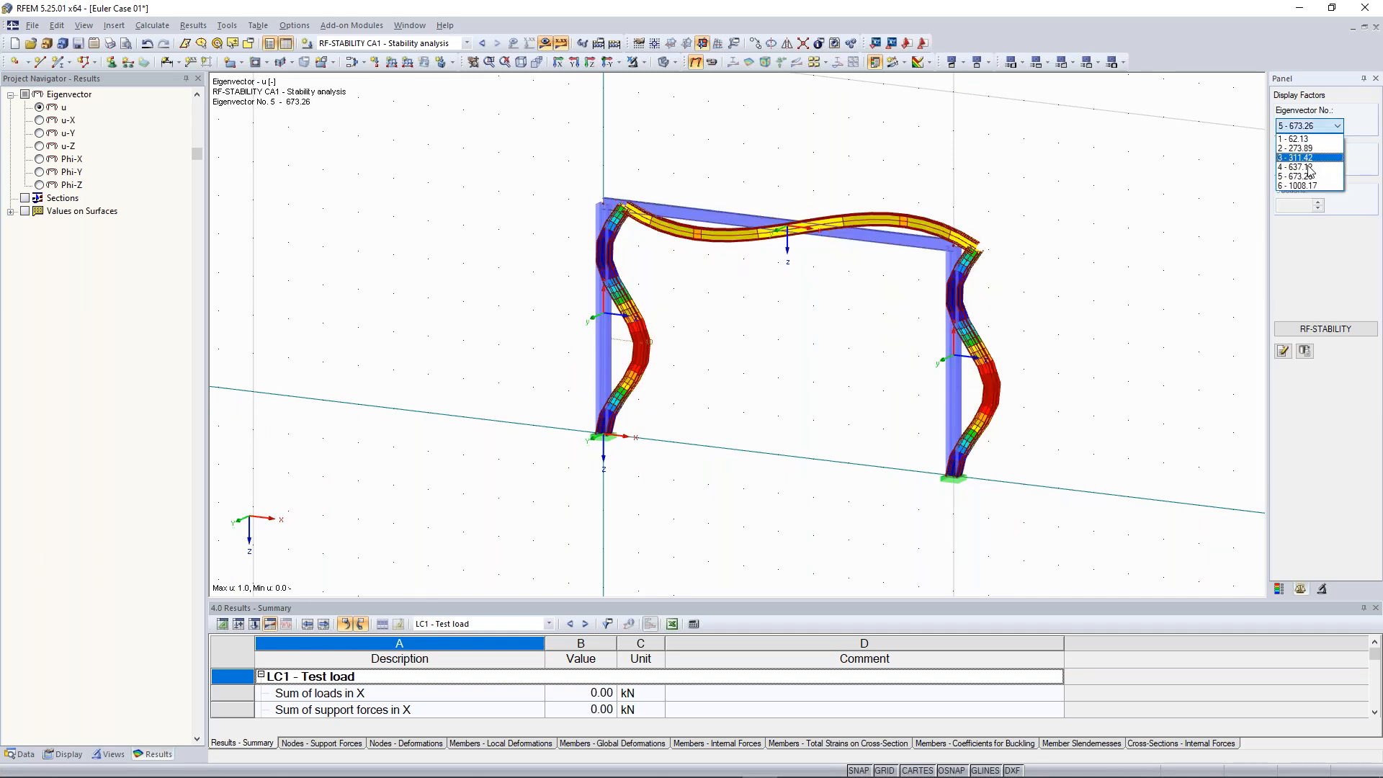
pyautogui.click(1294, 138)
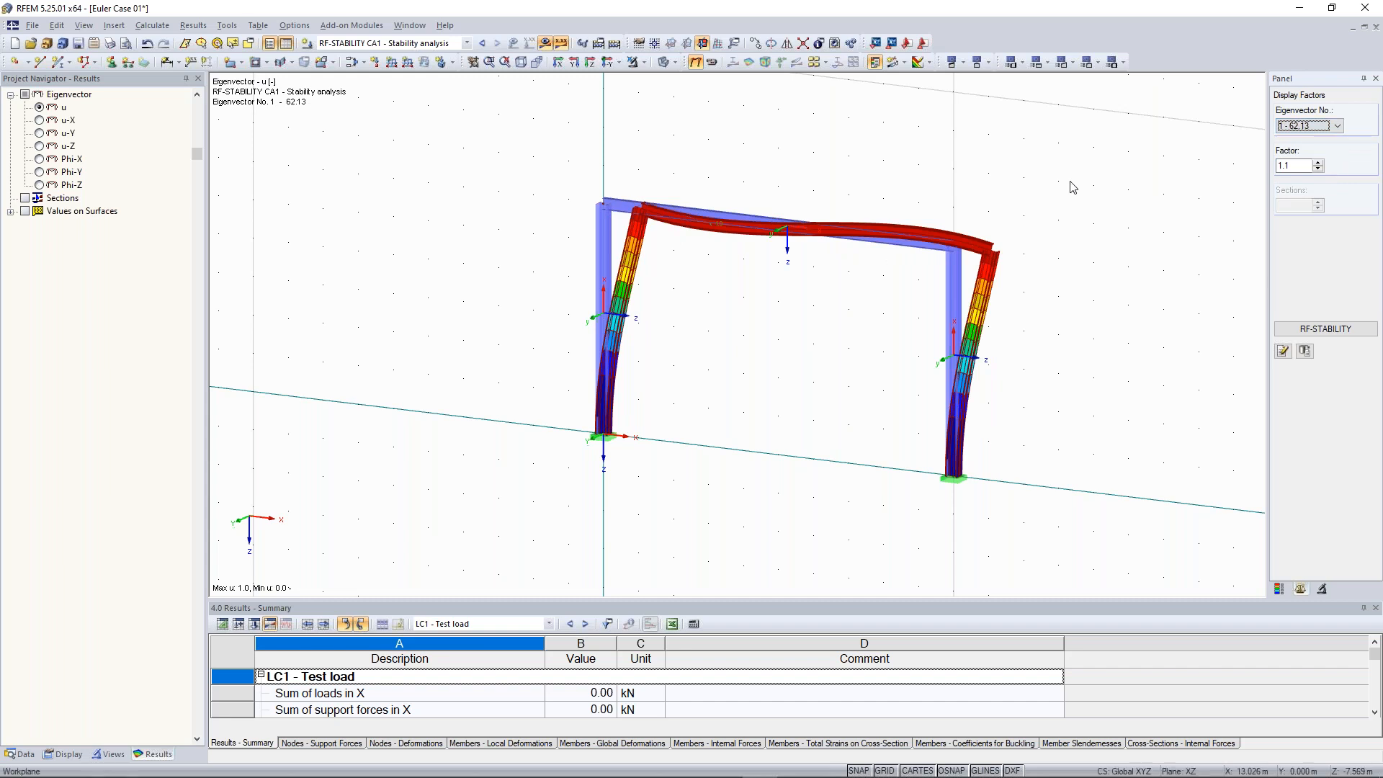
pyautogui.click(1073, 187)
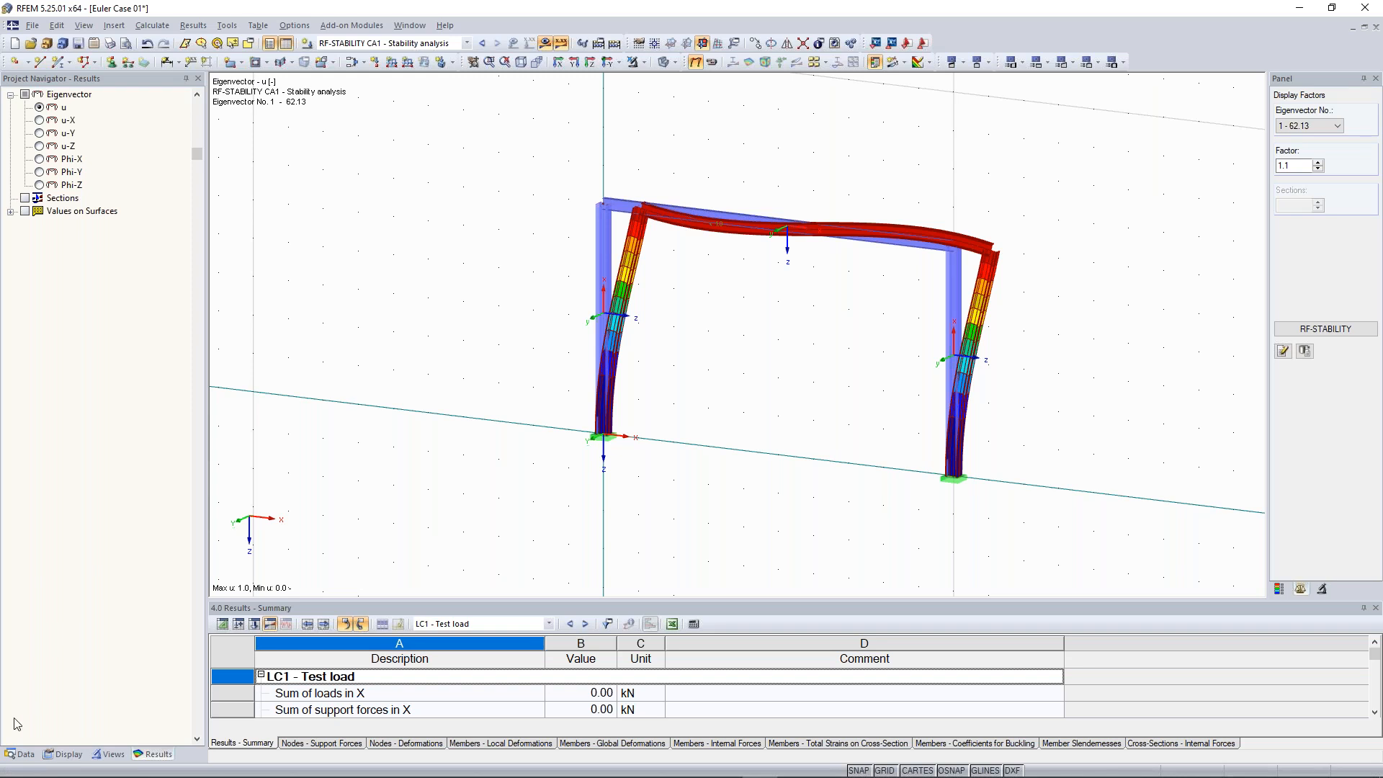
# Reopen the model's general data to check the model type
pyautogui.click(26, 754)
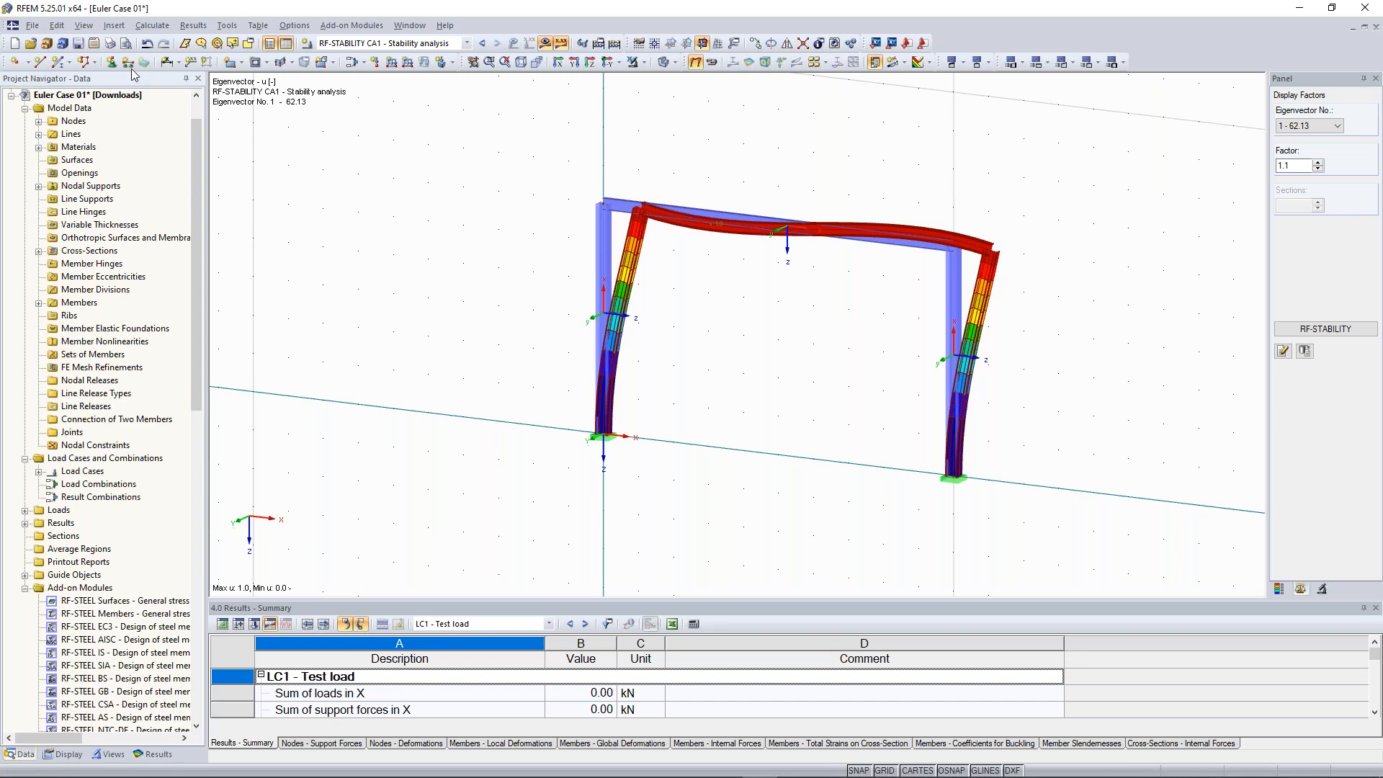
pyautogui.rightClick(99, 94)
pyautogui.click(113, 103)
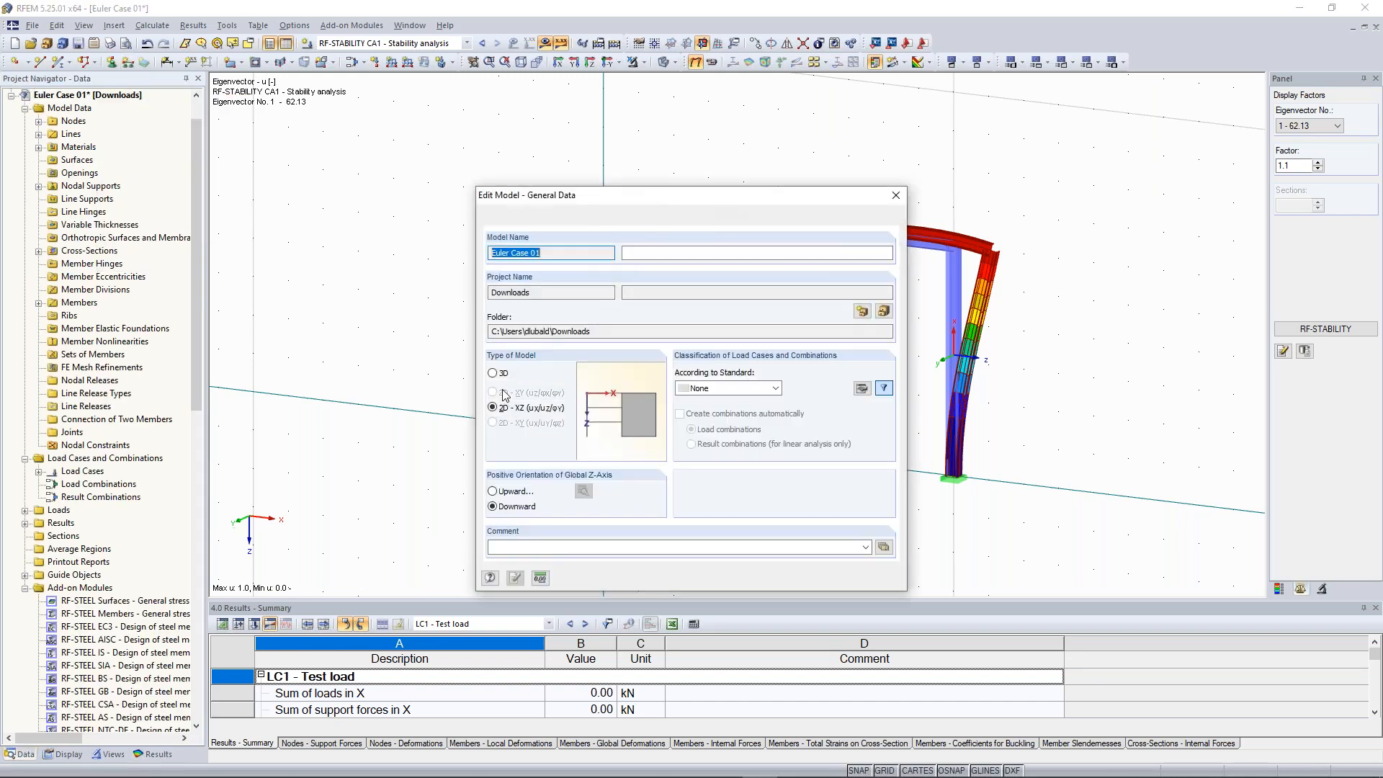
pyautogui.click(814, 578)
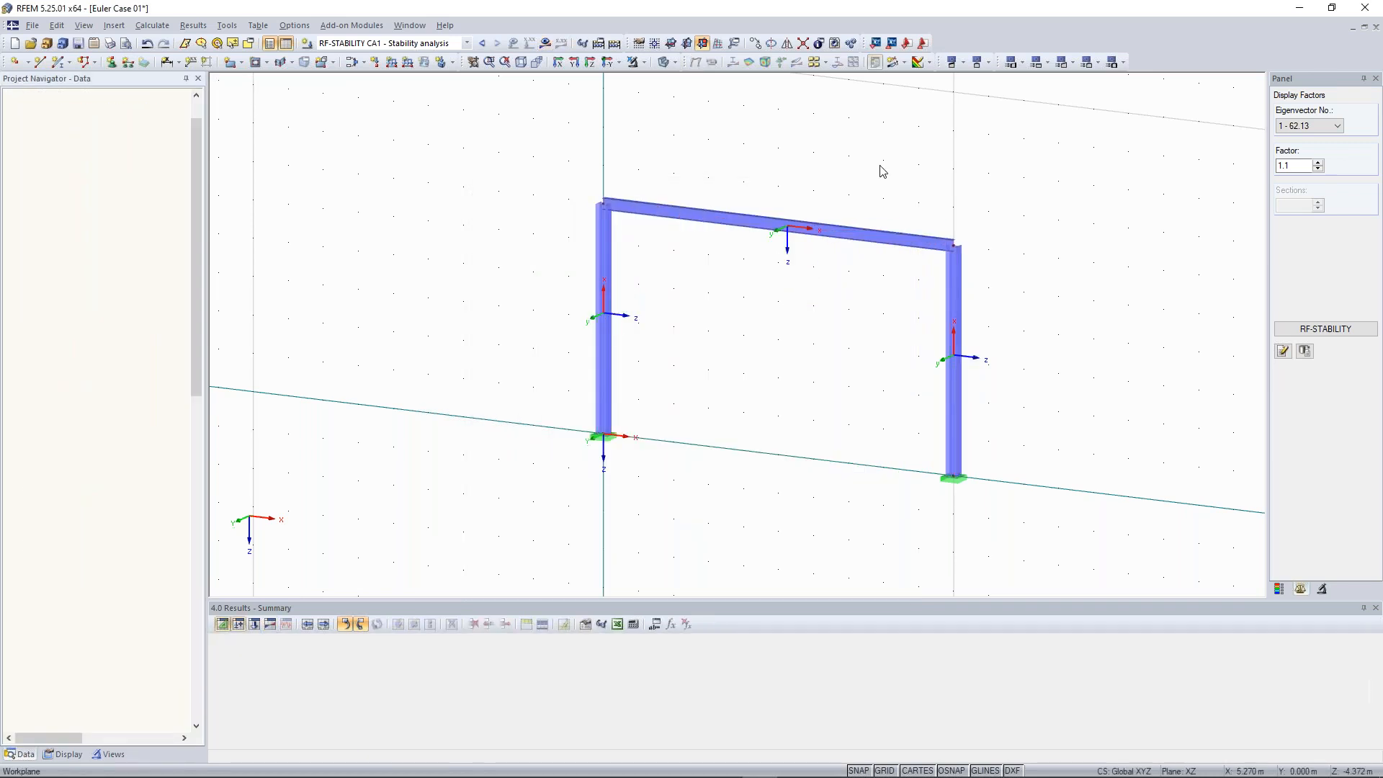
# Add a nodal support on top nodes 2 and 4 restraining only the displacement in Y
pyautogui.moveTo(883, 171); pyautogui.dragTo(843, 154, button='middle')
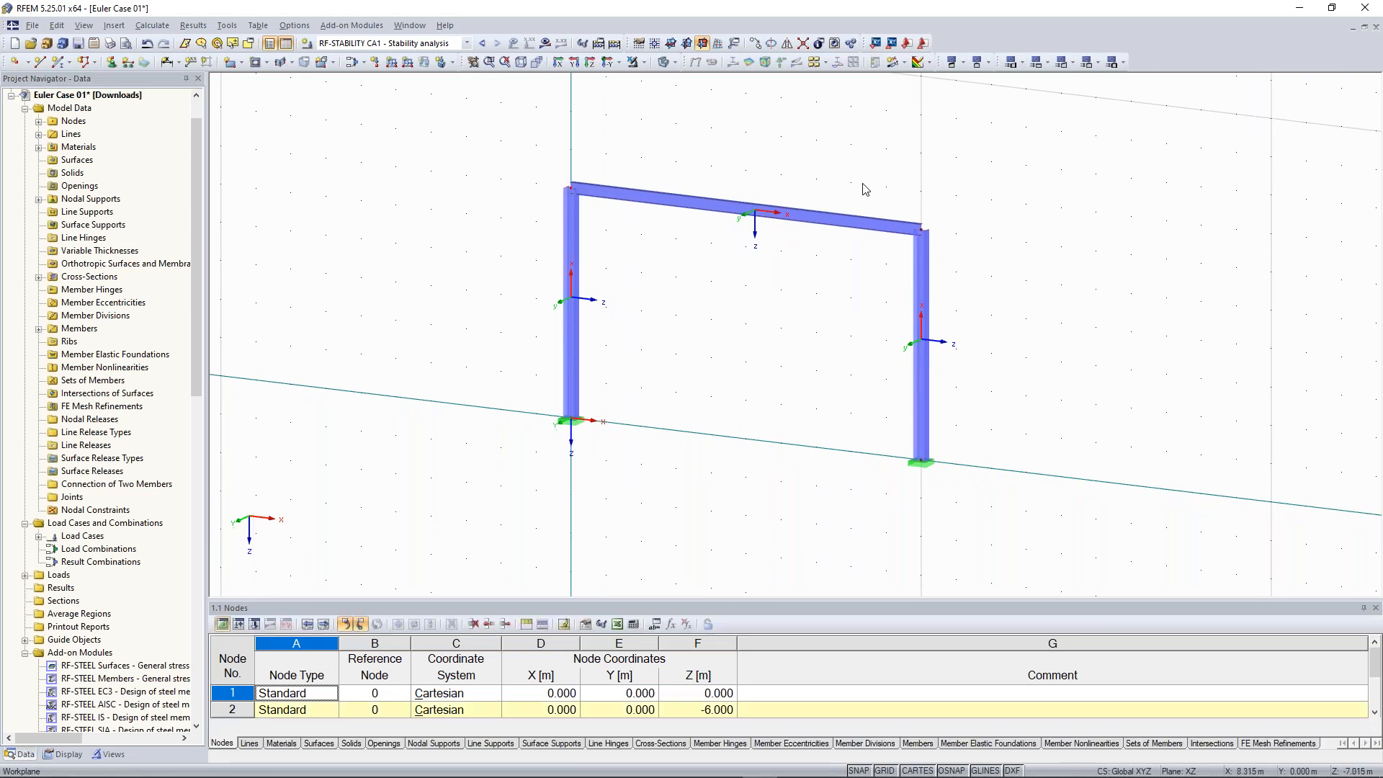
pyautogui.moveTo(865, 189); pyautogui.dragTo(872, 220, button='middle')
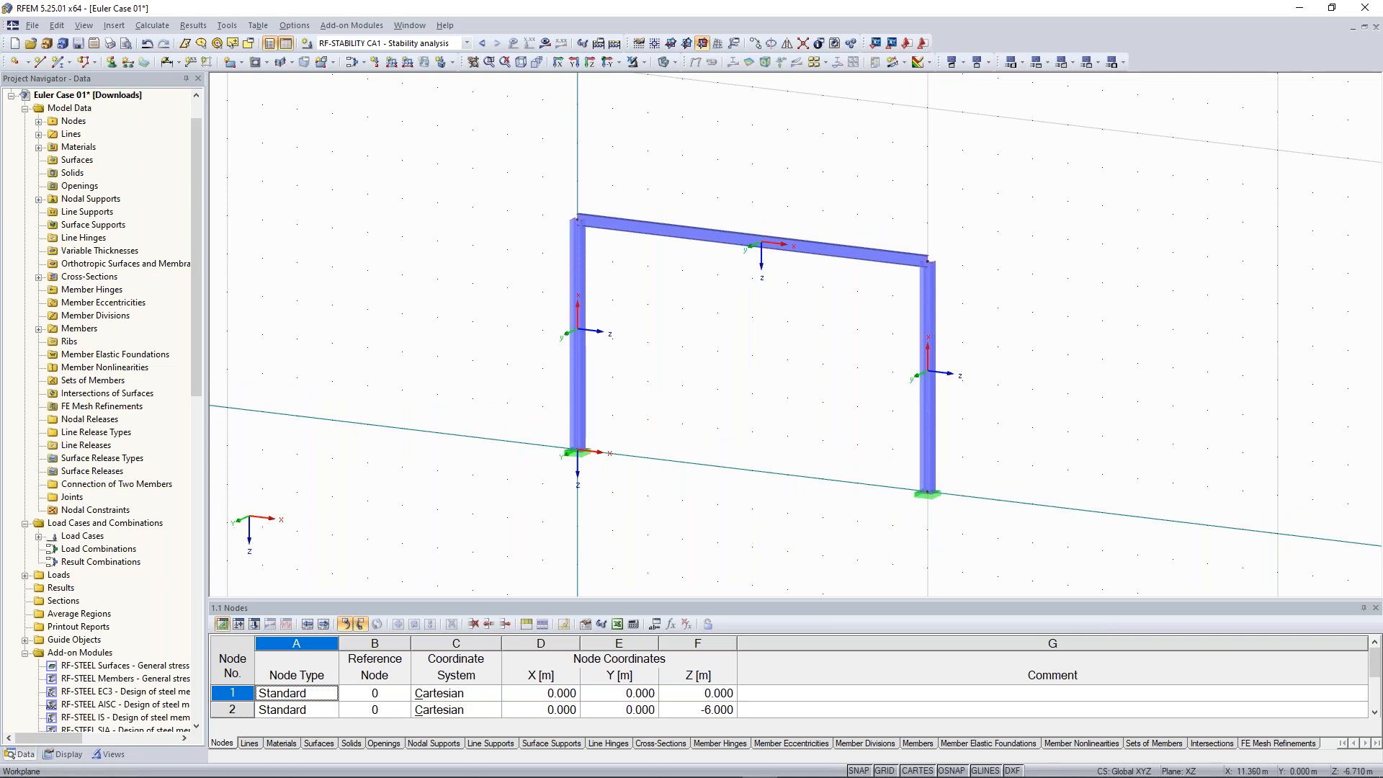
pyautogui.moveTo(442, 117); pyautogui.dragTo(1019, 288)
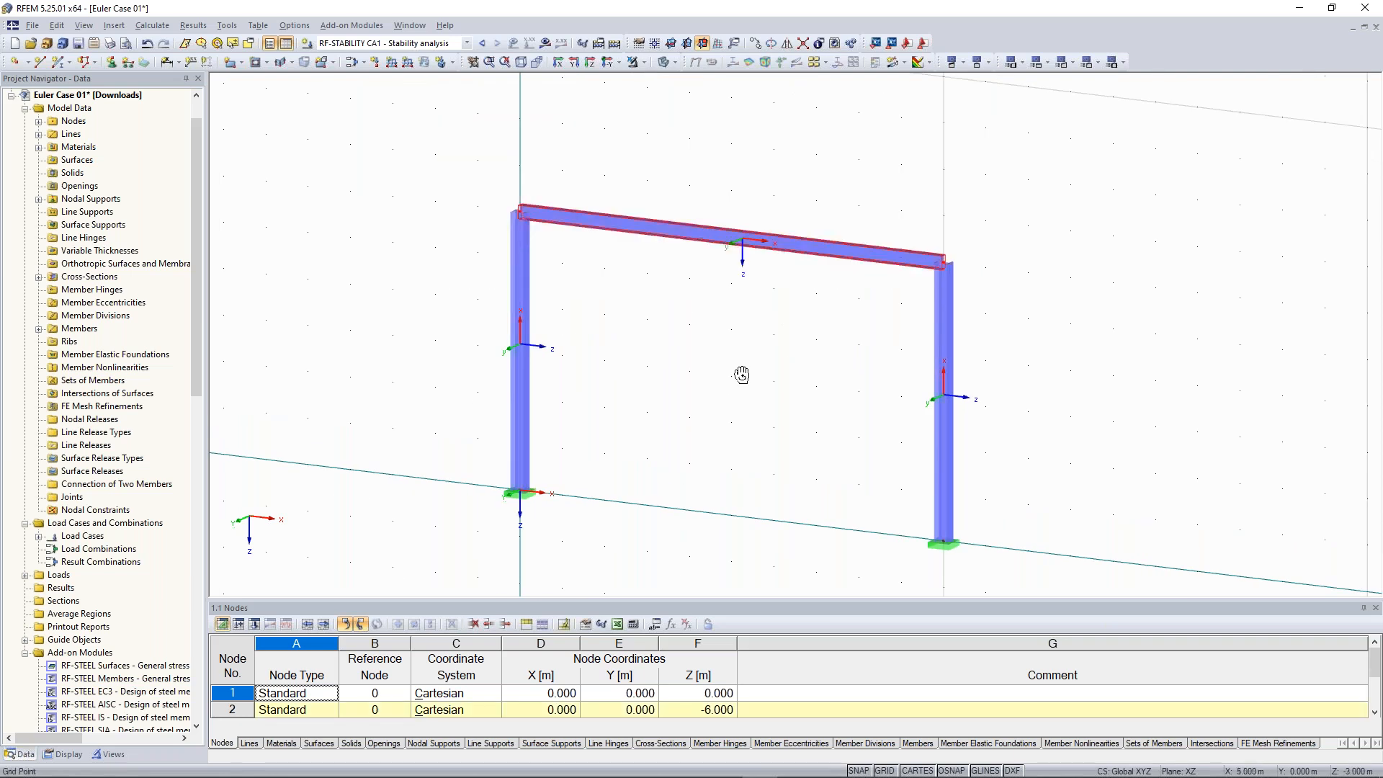
pyautogui.keyDown('ctrl'); pyautogui.moveTo(742, 375); pyautogui.dragTo(783, 367, button='middle'); pyautogui.keyUp('ctrl')
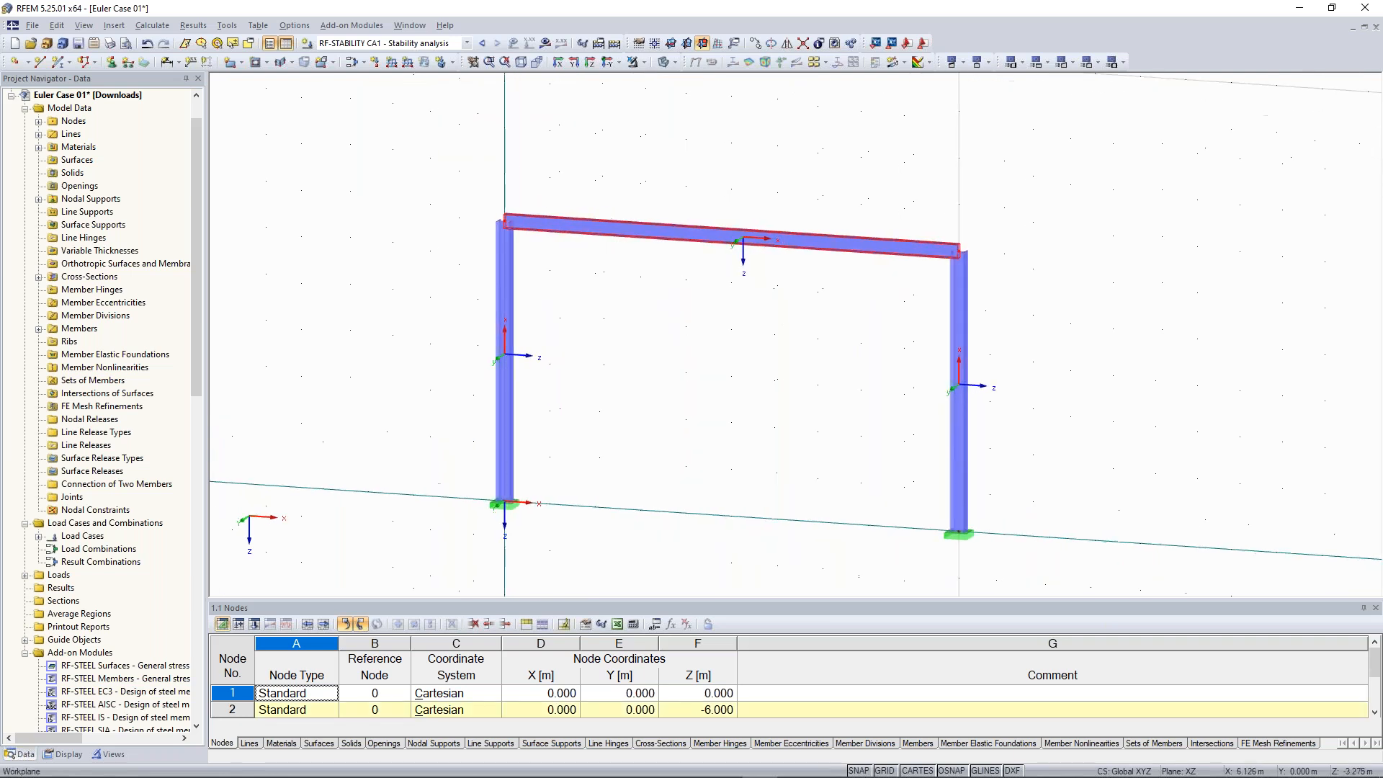
pyautogui.click(112, 63)
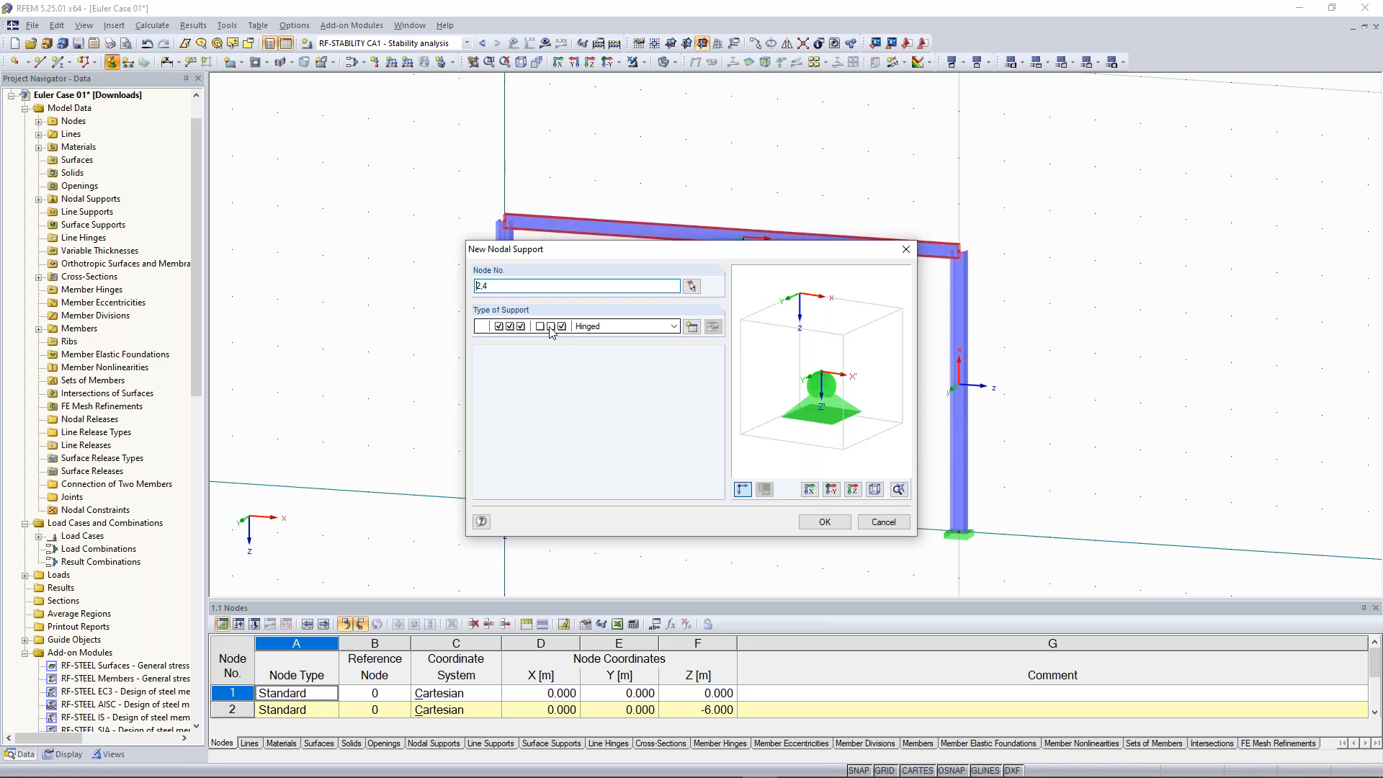
pyautogui.click(691, 327)
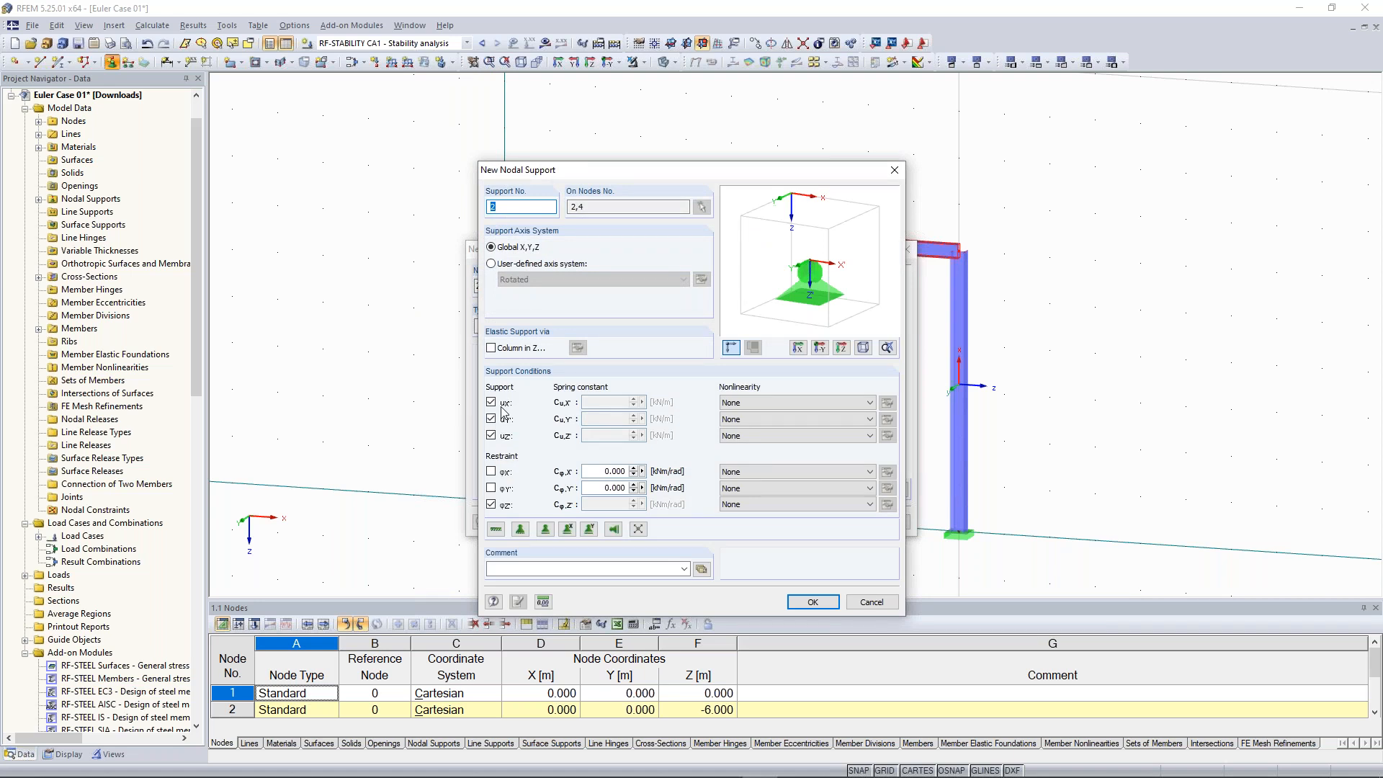
pyautogui.click(492, 403)
pyautogui.click(491, 435)
pyautogui.click(492, 505)
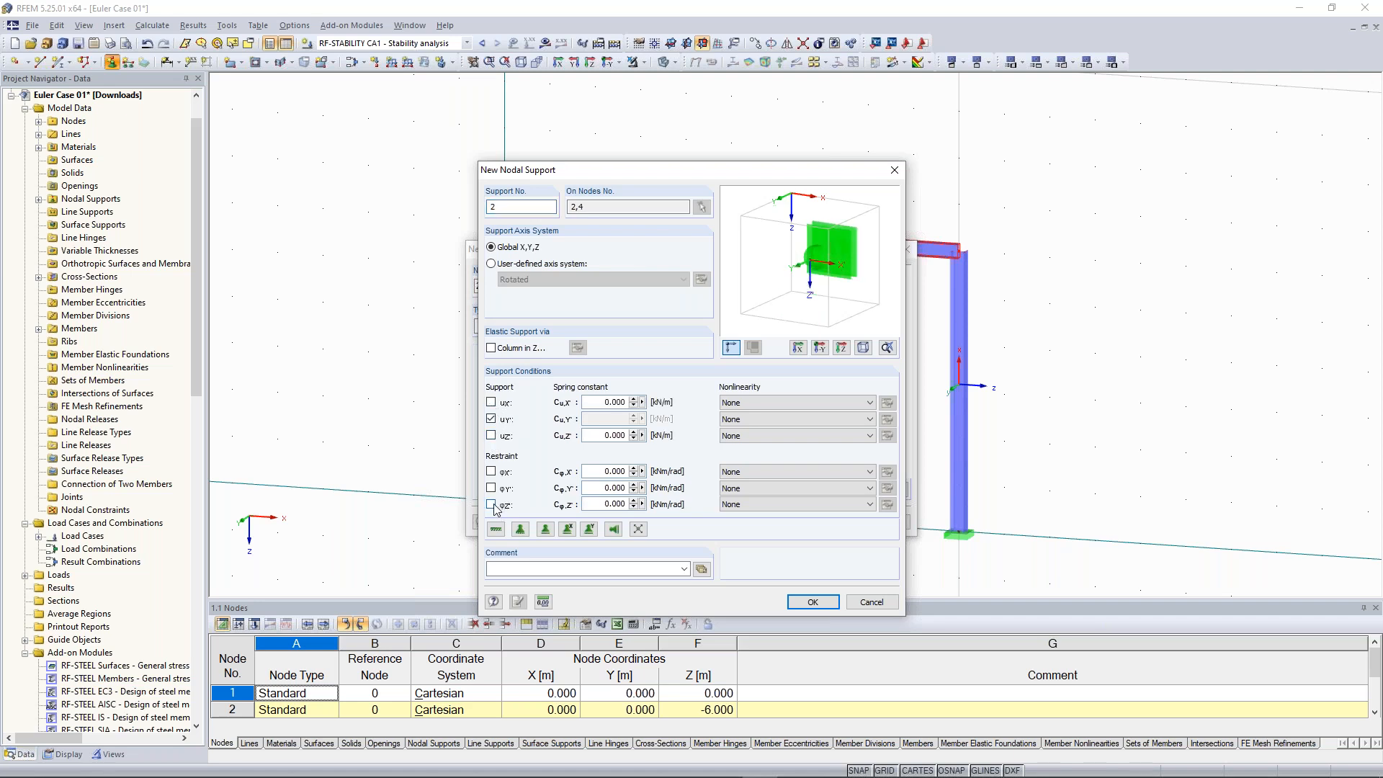
pyautogui.click(822, 603)
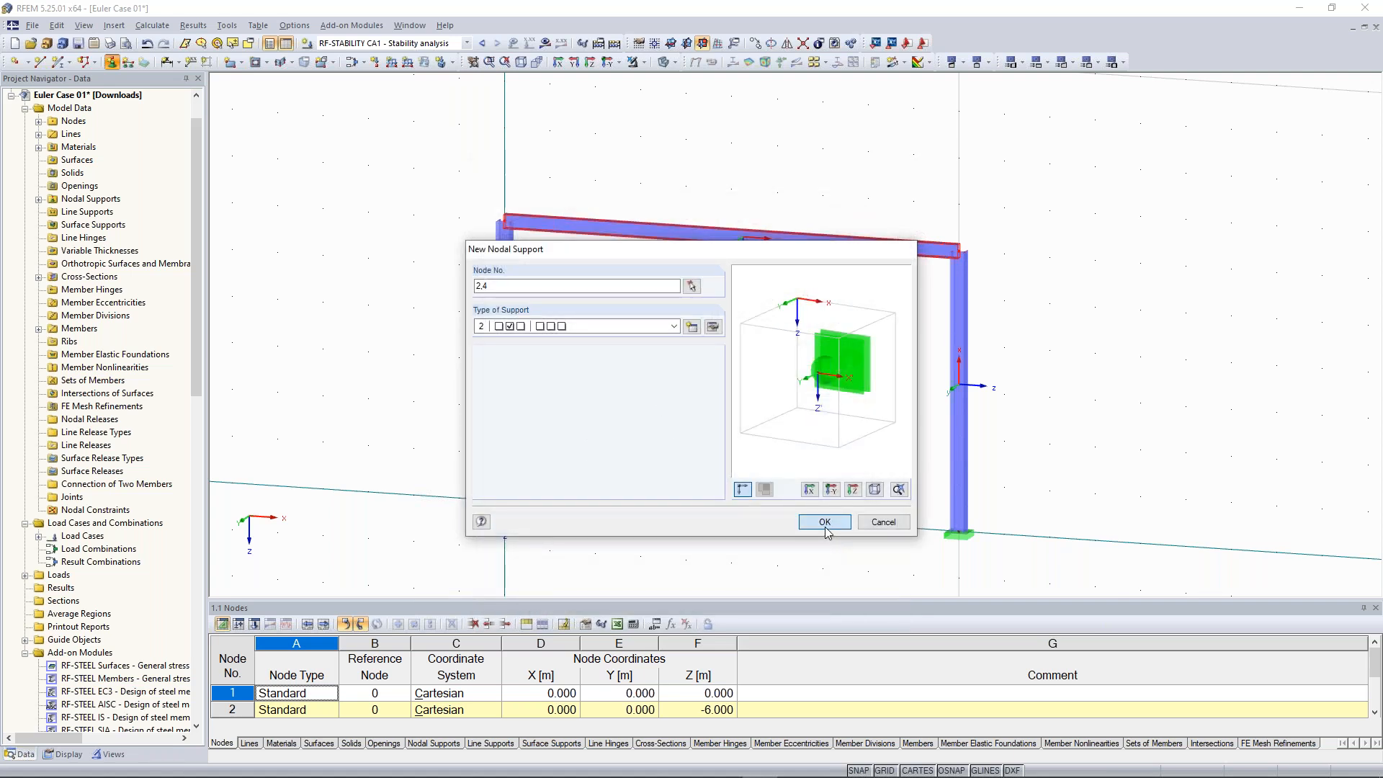
pyautogui.click(826, 526)
# Display the recalculated buckling modes and examine eigenvector 2 from an orbited view
pyautogui.click(614, 43)
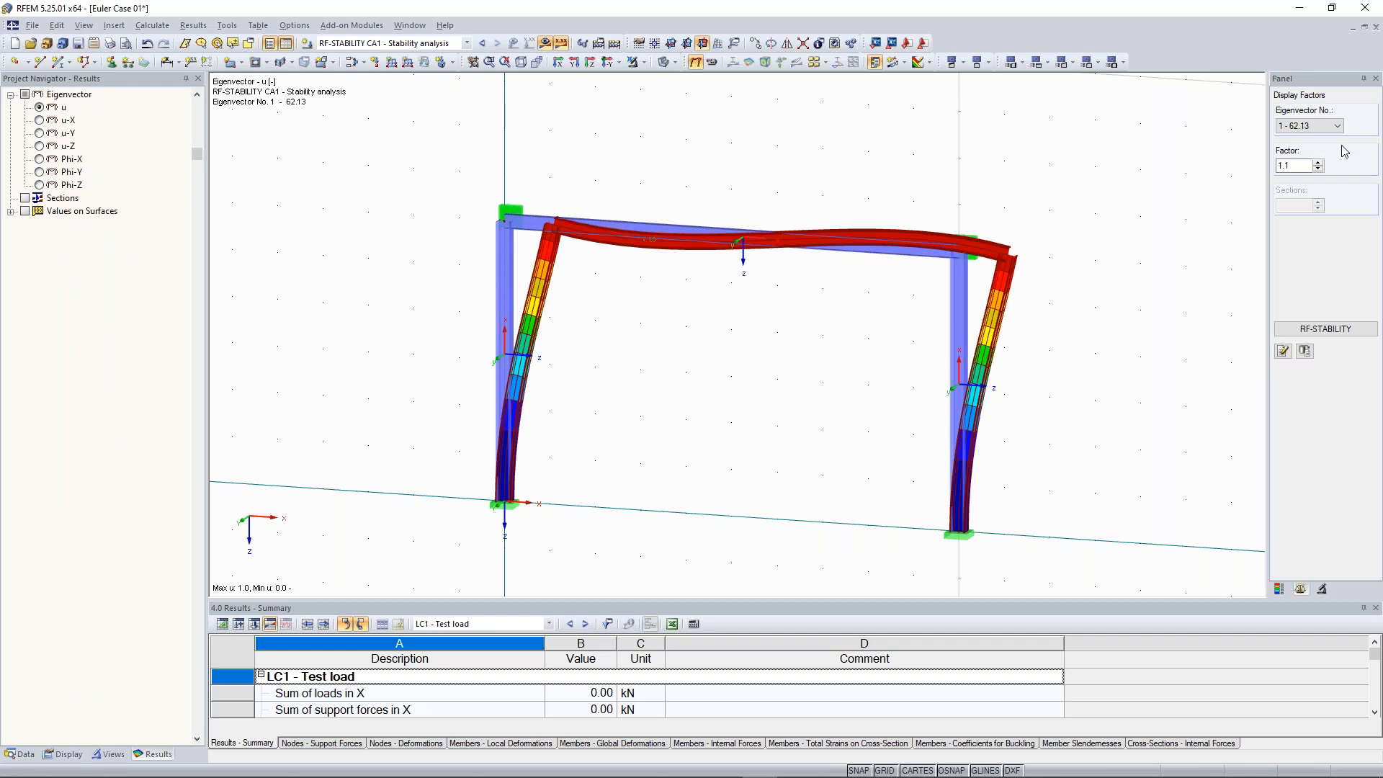
pyautogui.click(1323, 127)
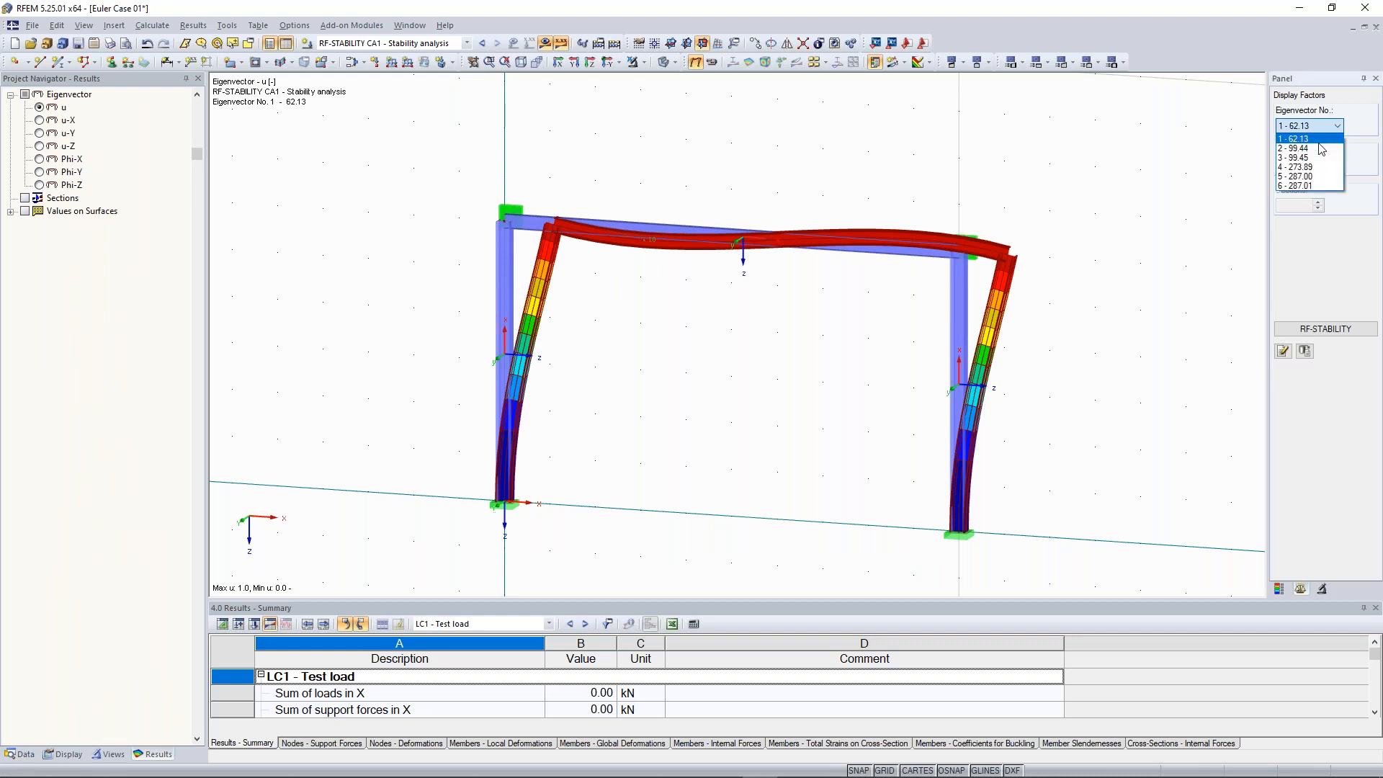
pyautogui.click(1318, 148)
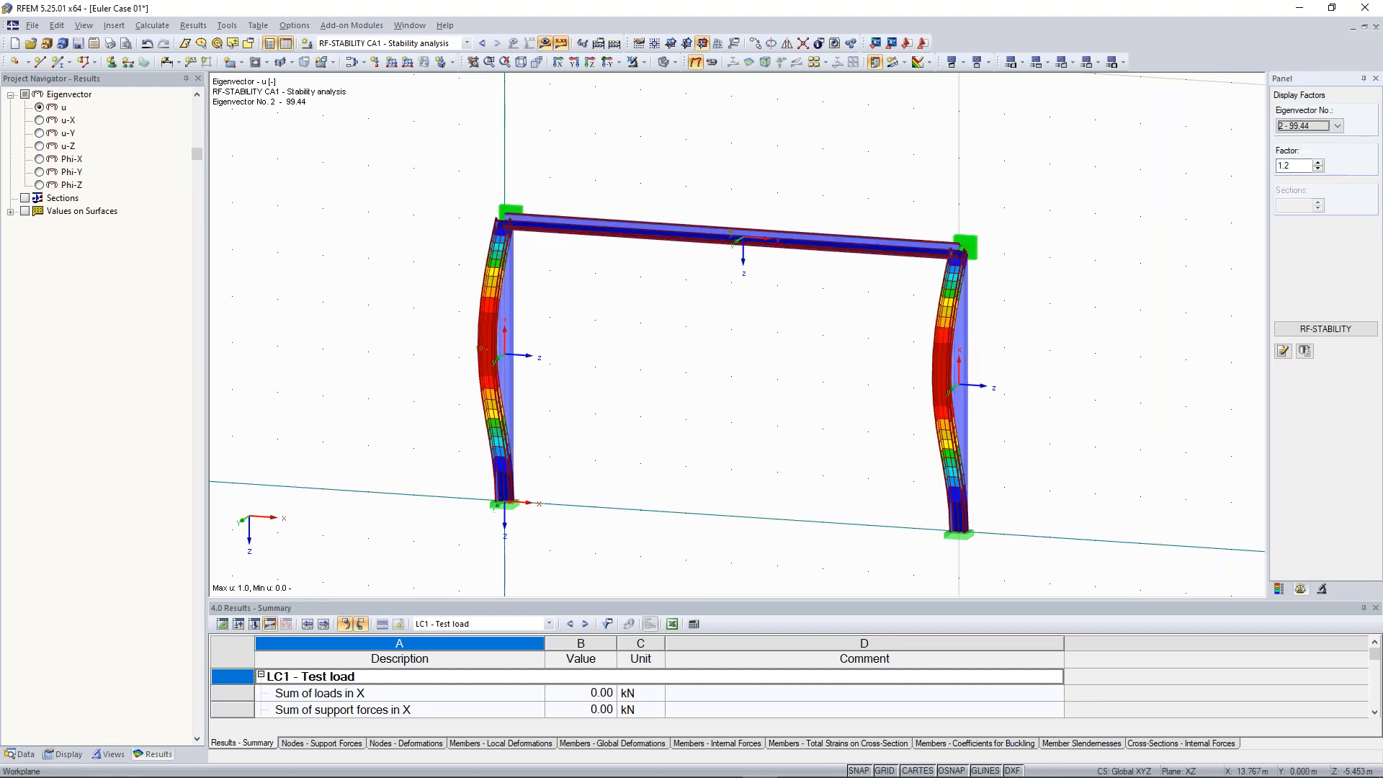
pyautogui.keyDown('ctrl'); pyautogui.moveTo(874, 318); pyautogui.dragTo(855, 326, button='middle'); pyautogui.keyUp('ctrl')
pyautogui.keyDown('ctrl'); pyautogui.moveTo(874, 268); pyautogui.dragTo(852, 263, button='middle'); pyautogui.keyUp('ctrl')
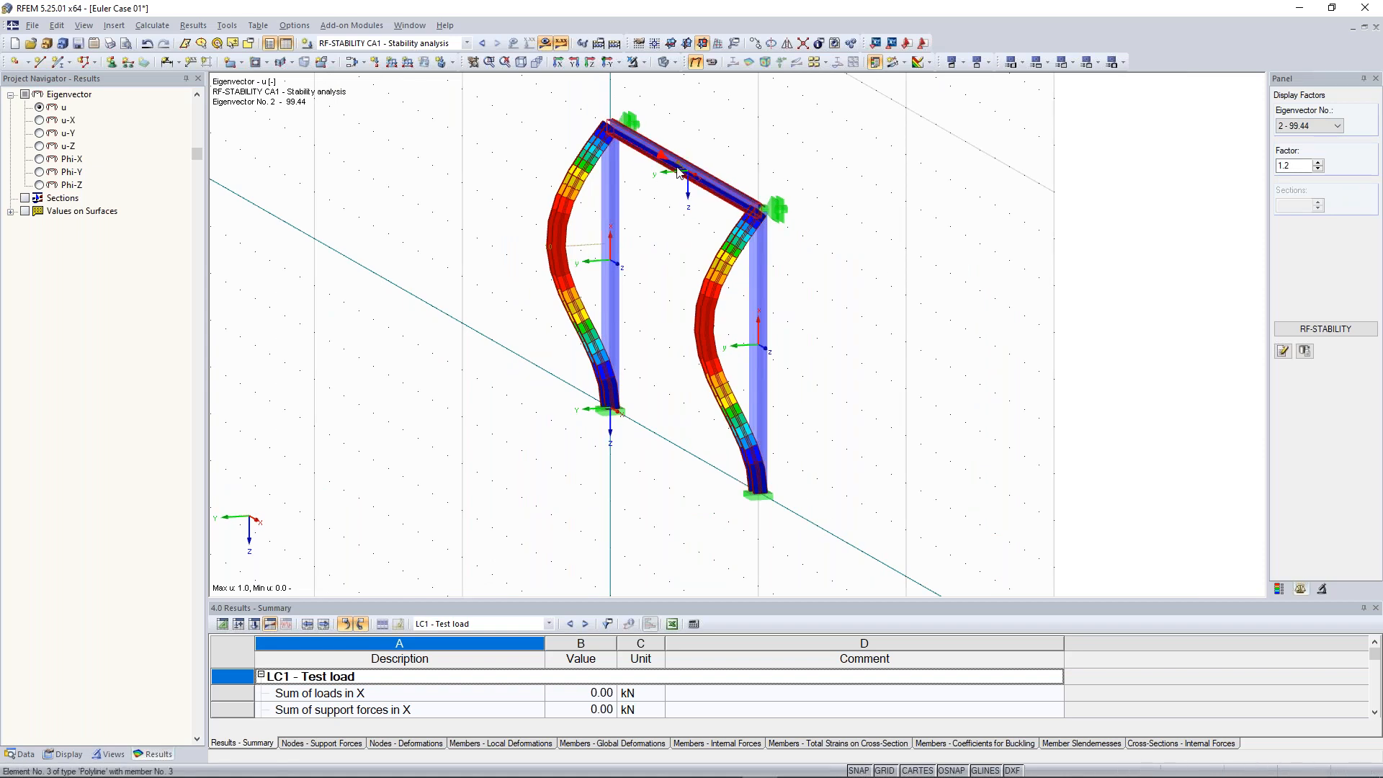
# Examine the first buckling mode of the frame from an orbited view and open the RF-STABILITY effective lengths and critical loads table
pyautogui.scroll(-2, 797, 337)
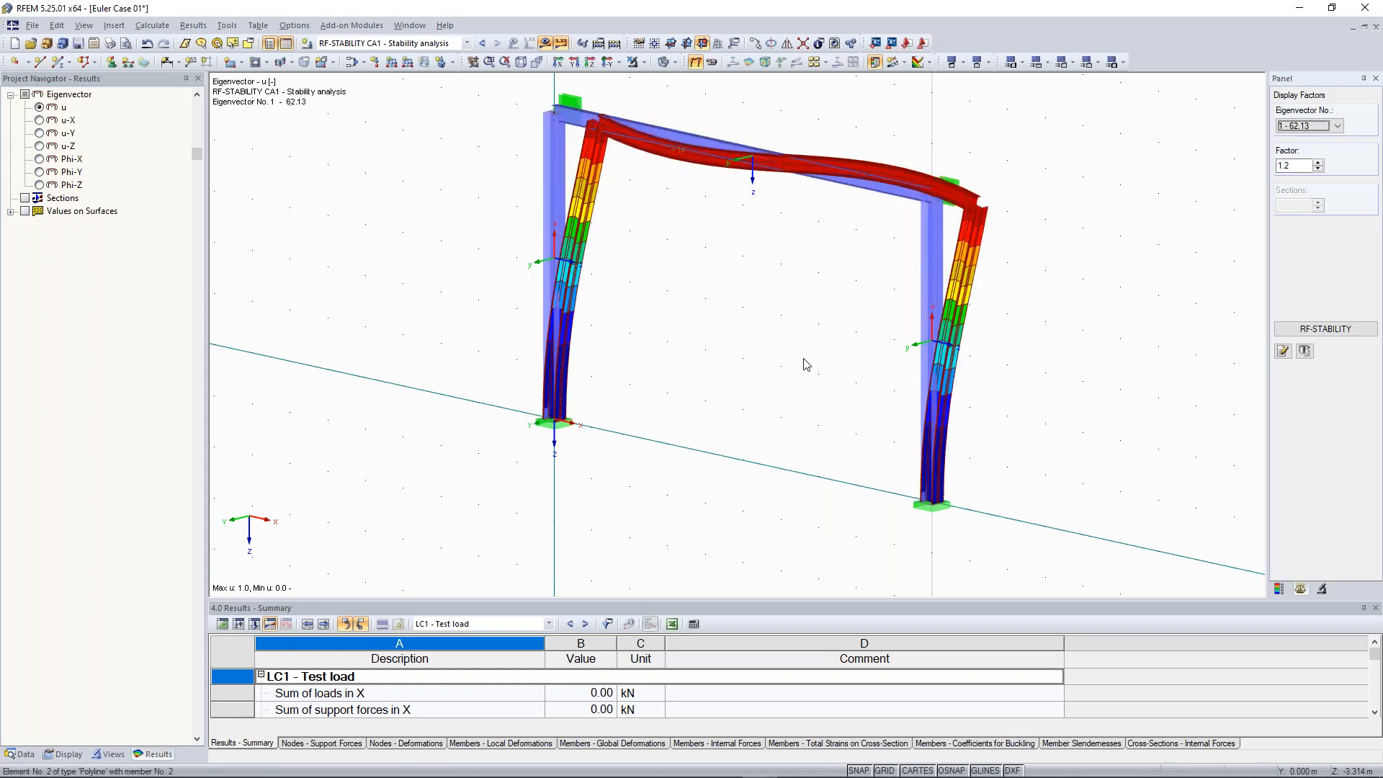
pyautogui.scroll(-2, 804, 360)
pyautogui.keyDown('ctrl'); pyautogui.moveTo(805, 360); pyautogui.dragTo(933, 338, button='middle'); pyautogui.keyUp('ctrl')
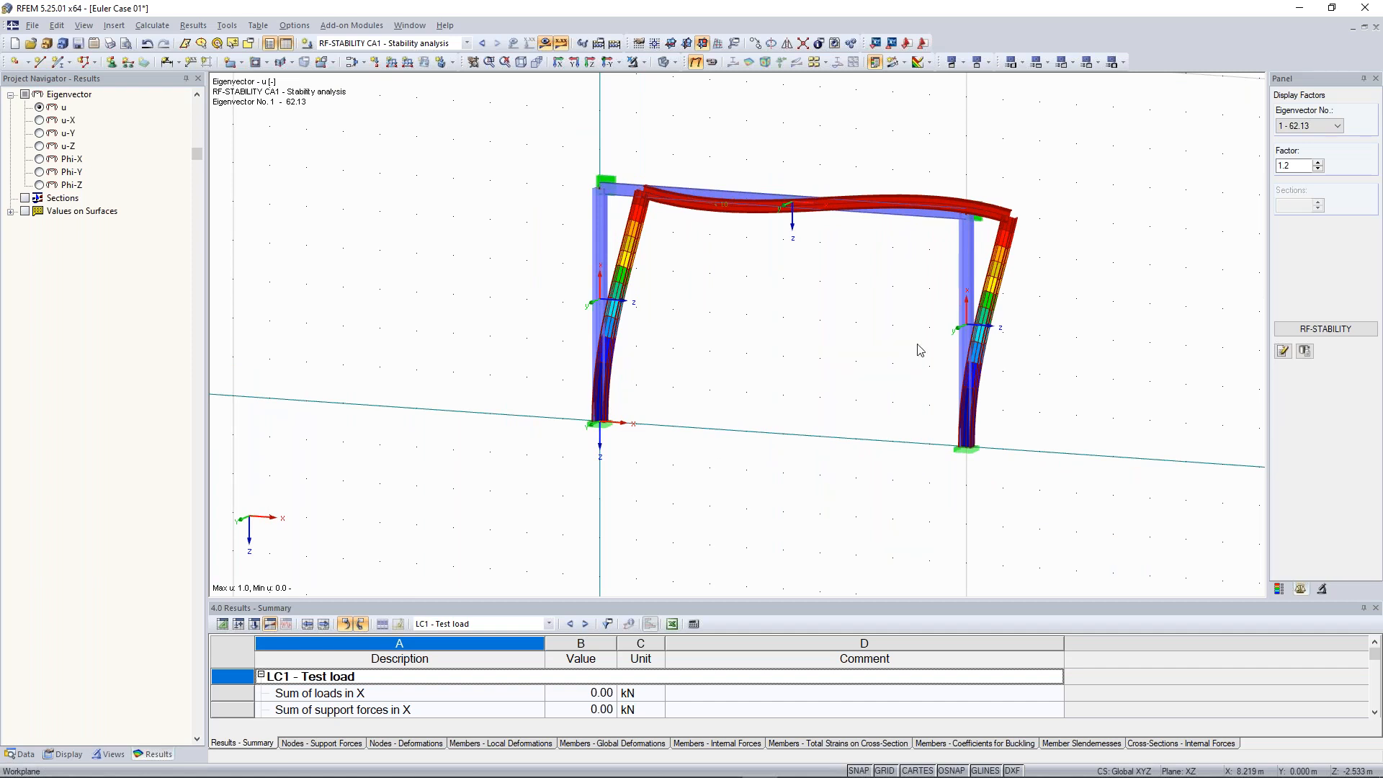
pyautogui.keyDown('ctrl'); pyautogui.moveTo(781, 269); pyautogui.dragTo(783, 288, button='middle'); pyautogui.keyUp('ctrl')
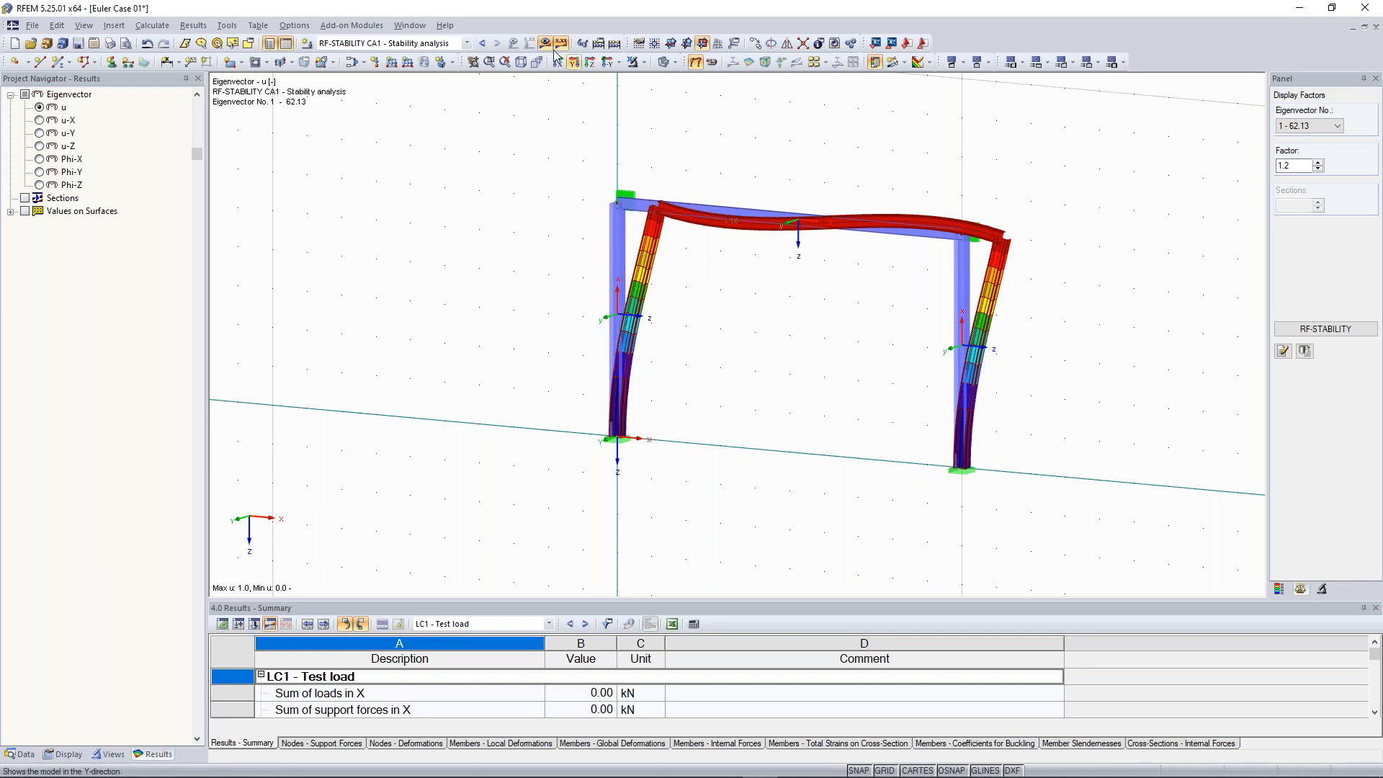
pyautogui.click(1325, 329)
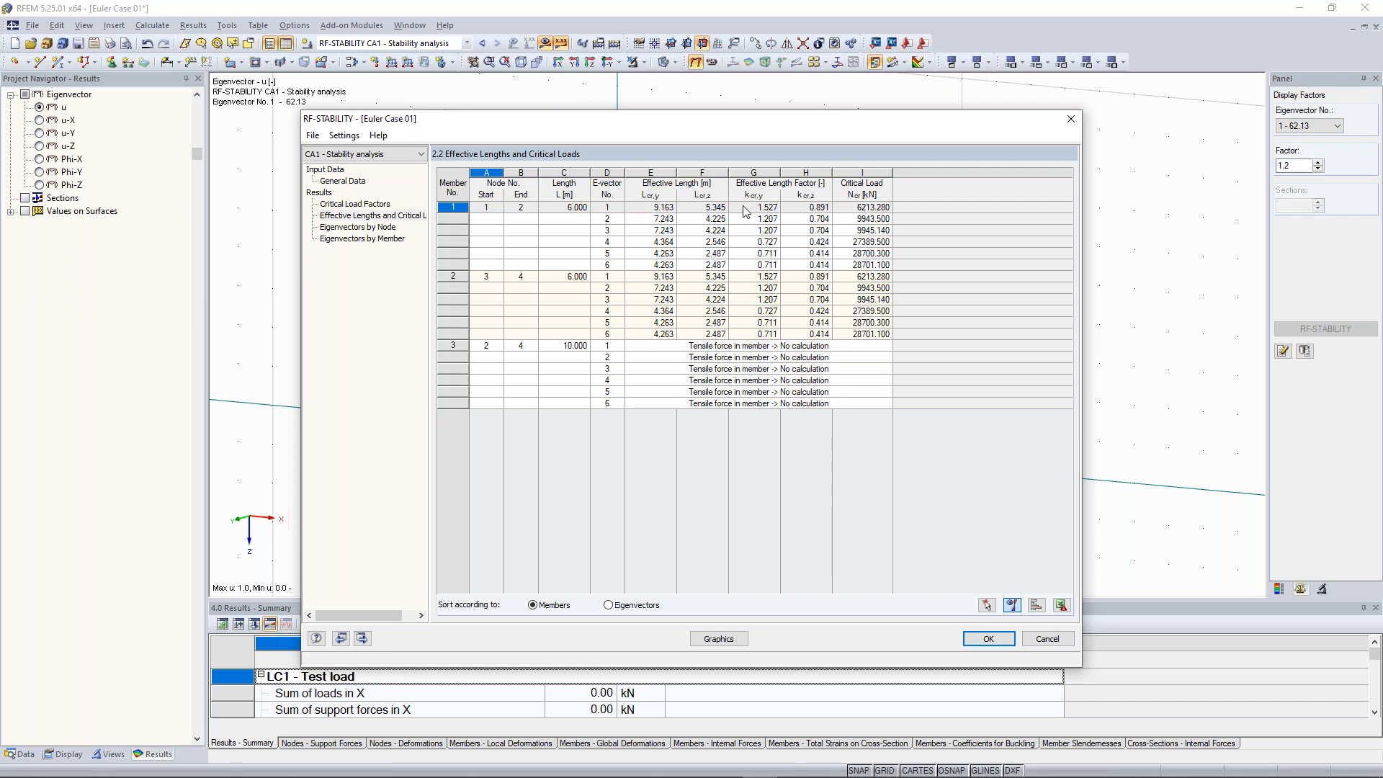
pyautogui.click(1069, 121)
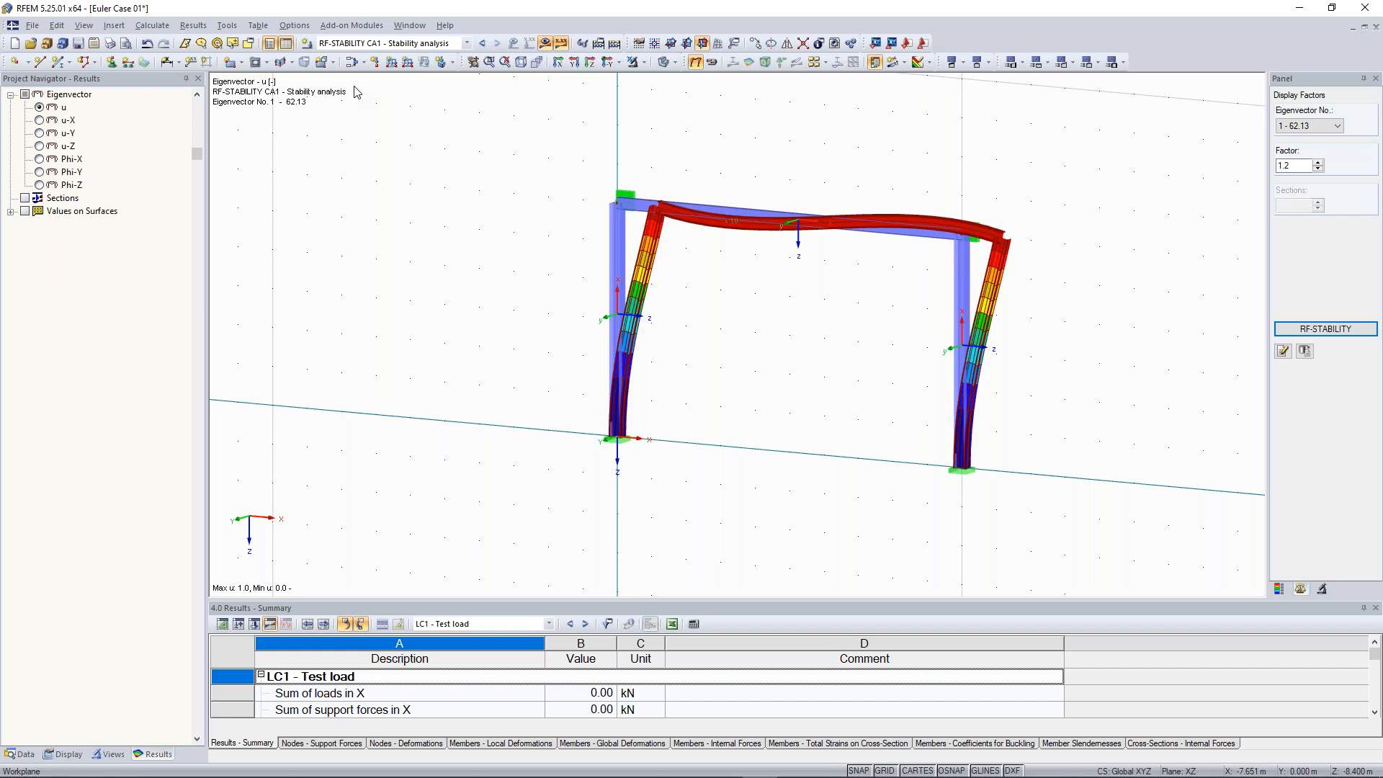
# Reopen the RF-STABILITY effective lengths and critical loads table for the frame
pyautogui.scroll(-1, 693, 166)
pyautogui.moveTo(696, 179); pyautogui.dragTo(704, 201, button='middle')
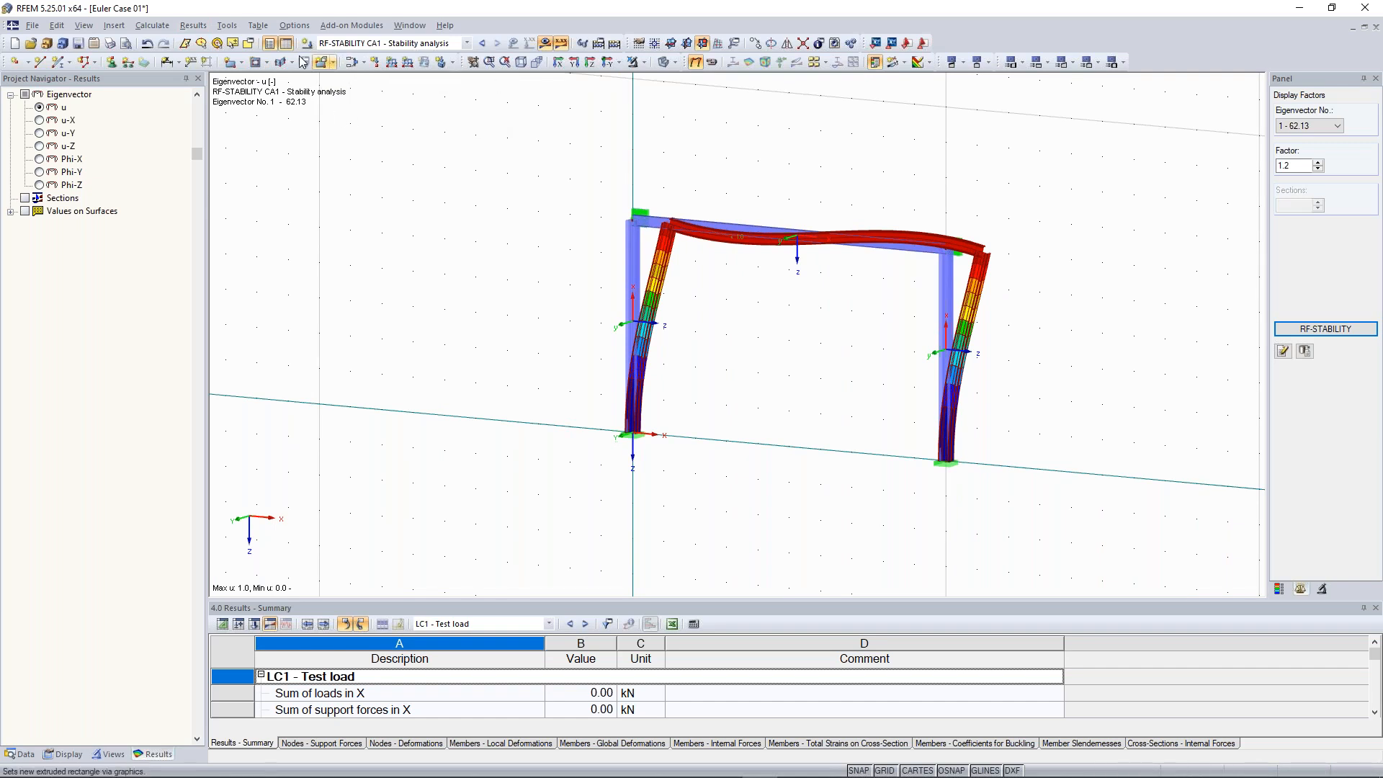
pyautogui.click(152, 26)
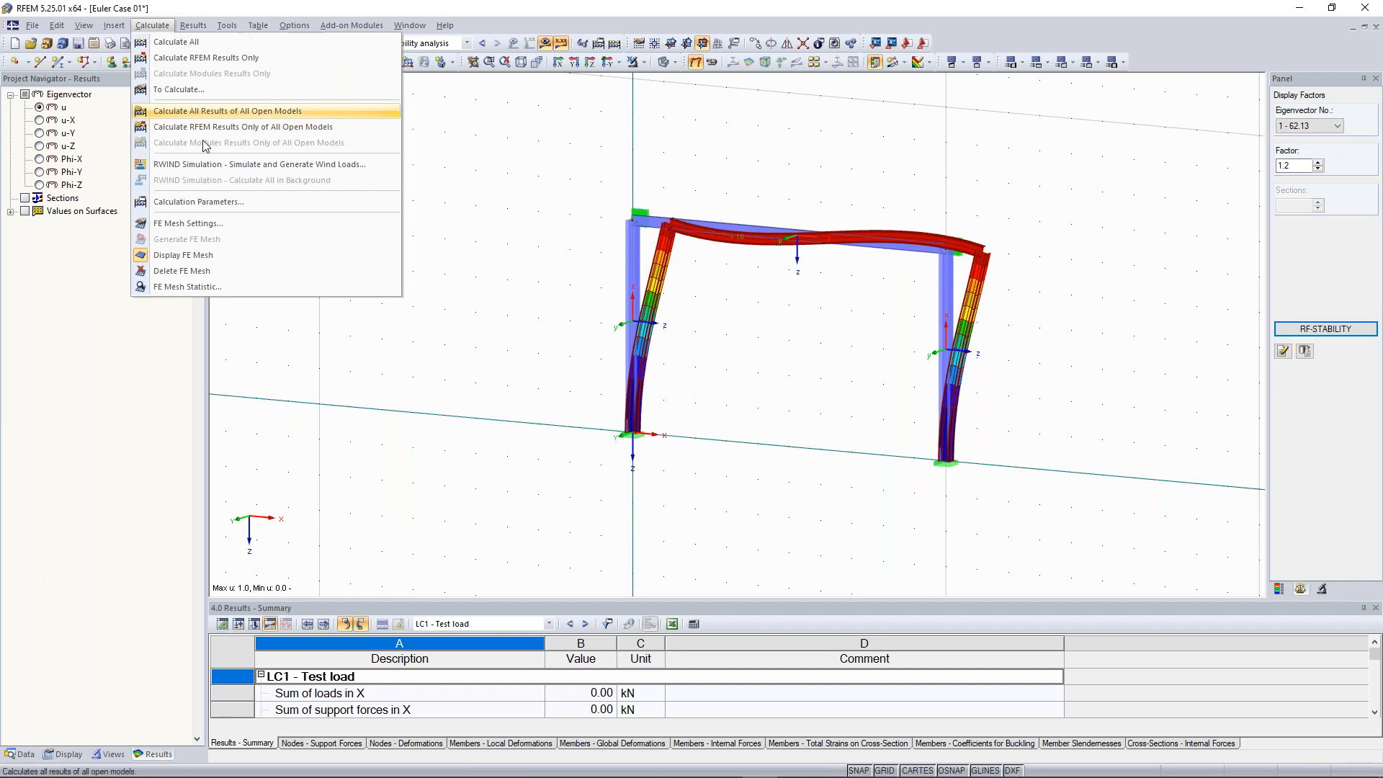
pyautogui.click(206, 208)
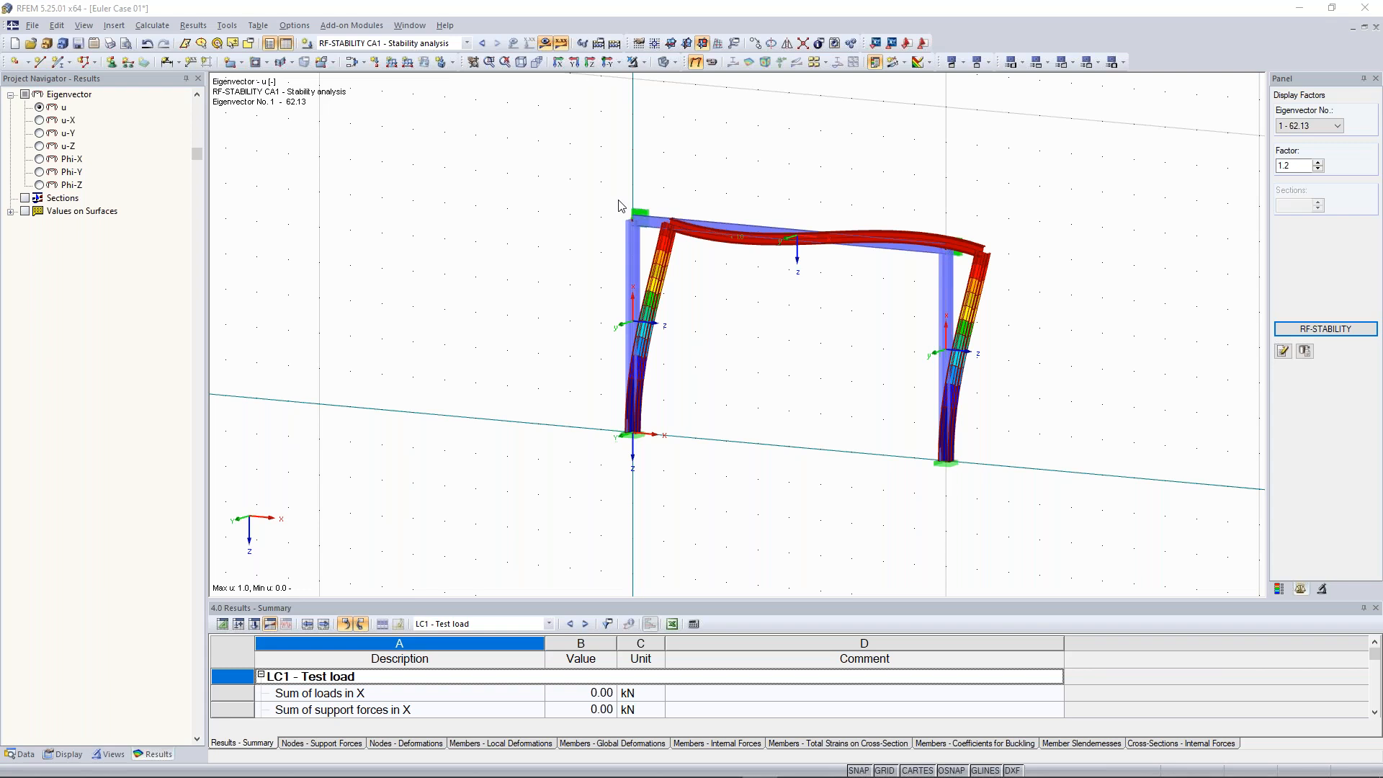
pyautogui.click(1218, 296)
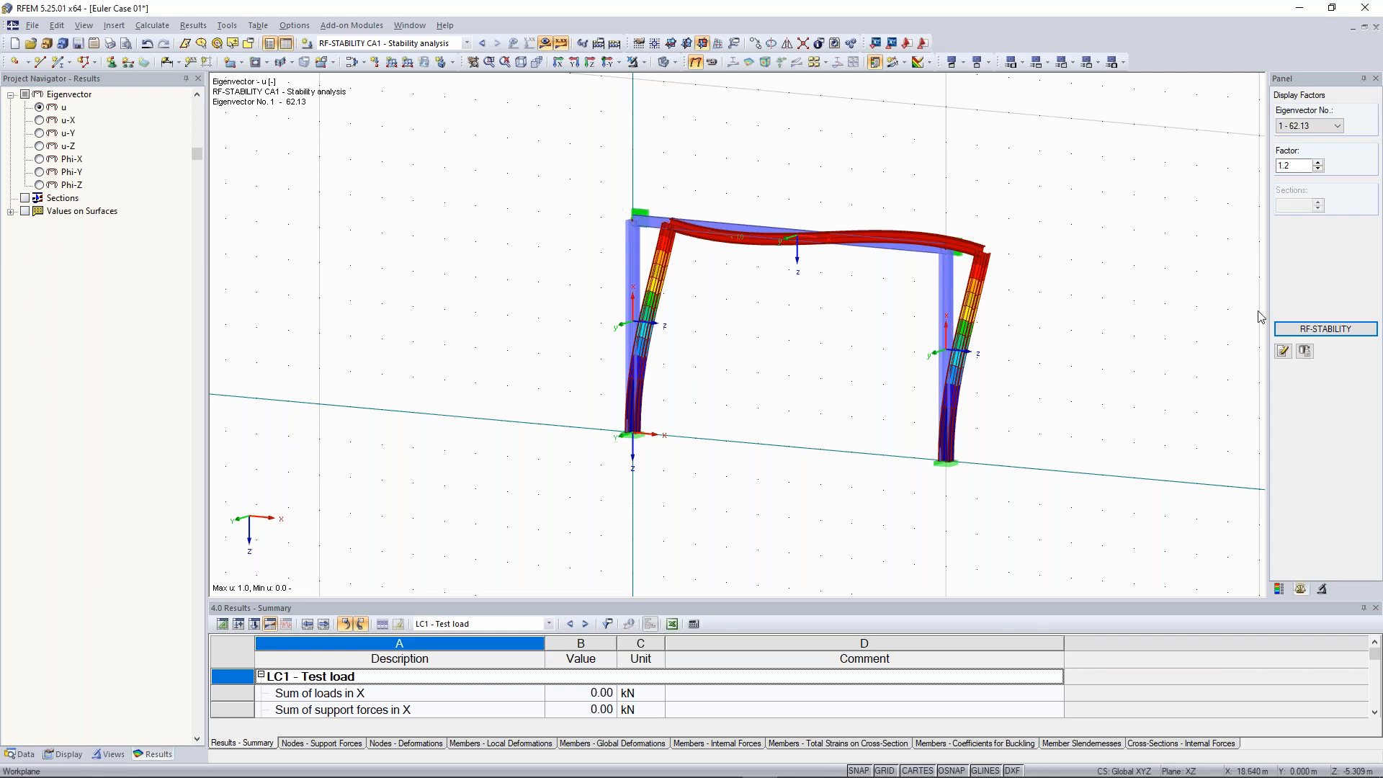
pyautogui.click(1324, 329)
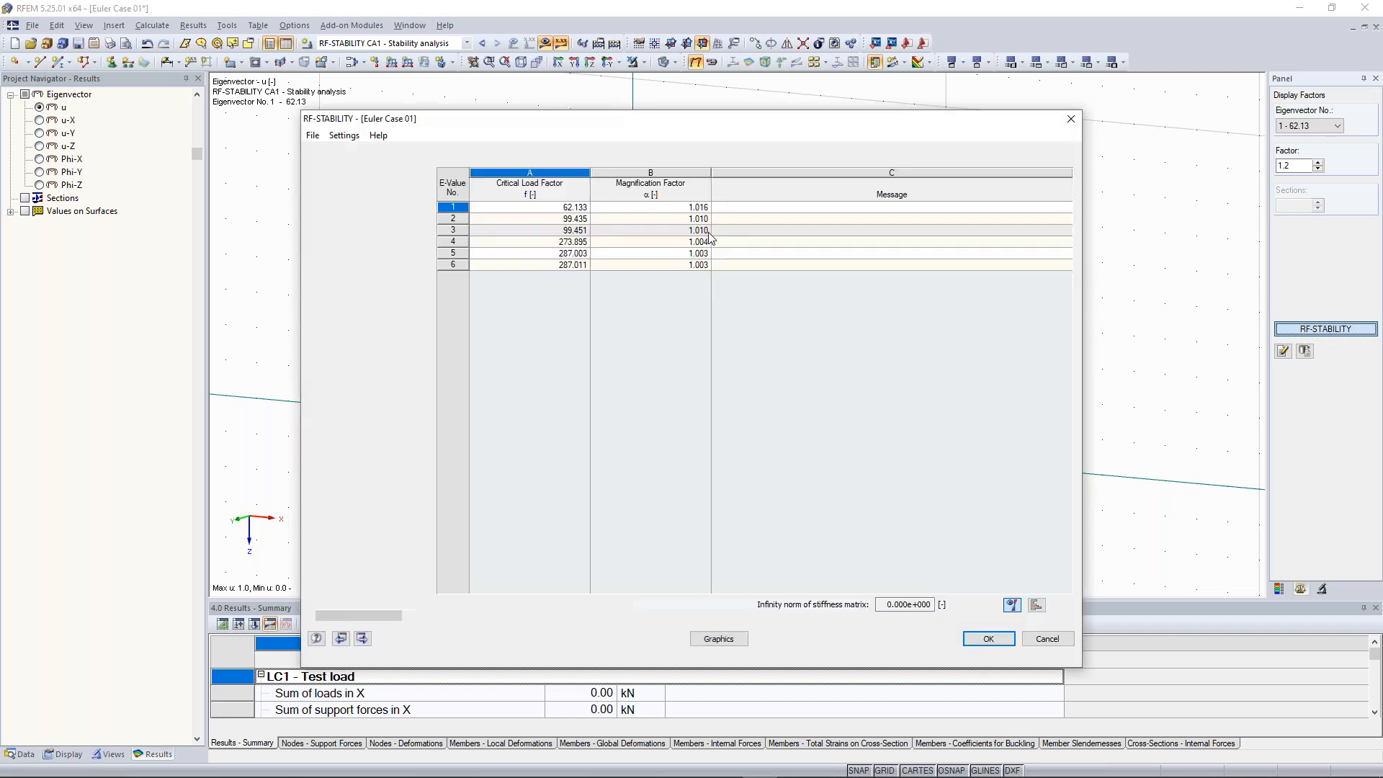
pyautogui.click(392, 216)
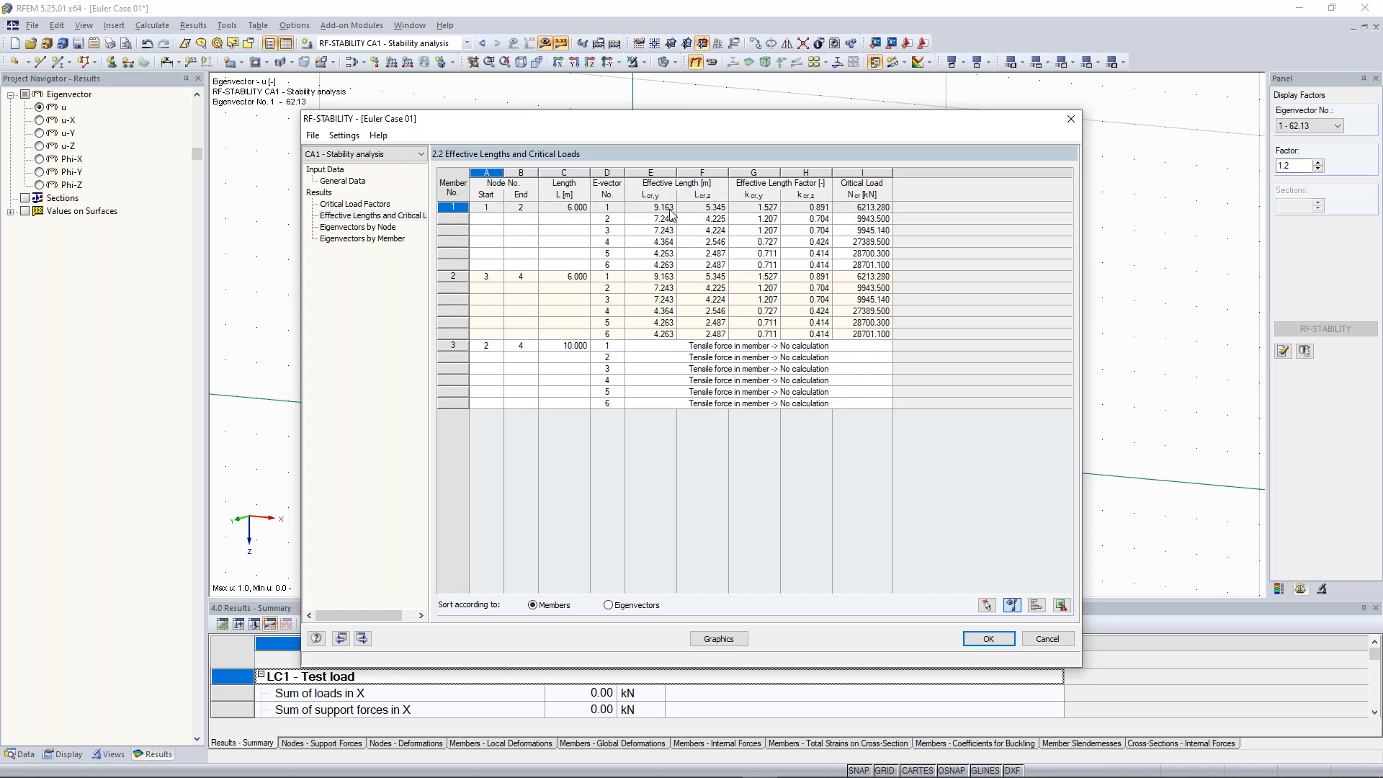
pyautogui.click(1070, 120)
# Deactivate the shear stiffness of members in the global calculation parameters
pyautogui.click(152, 25)
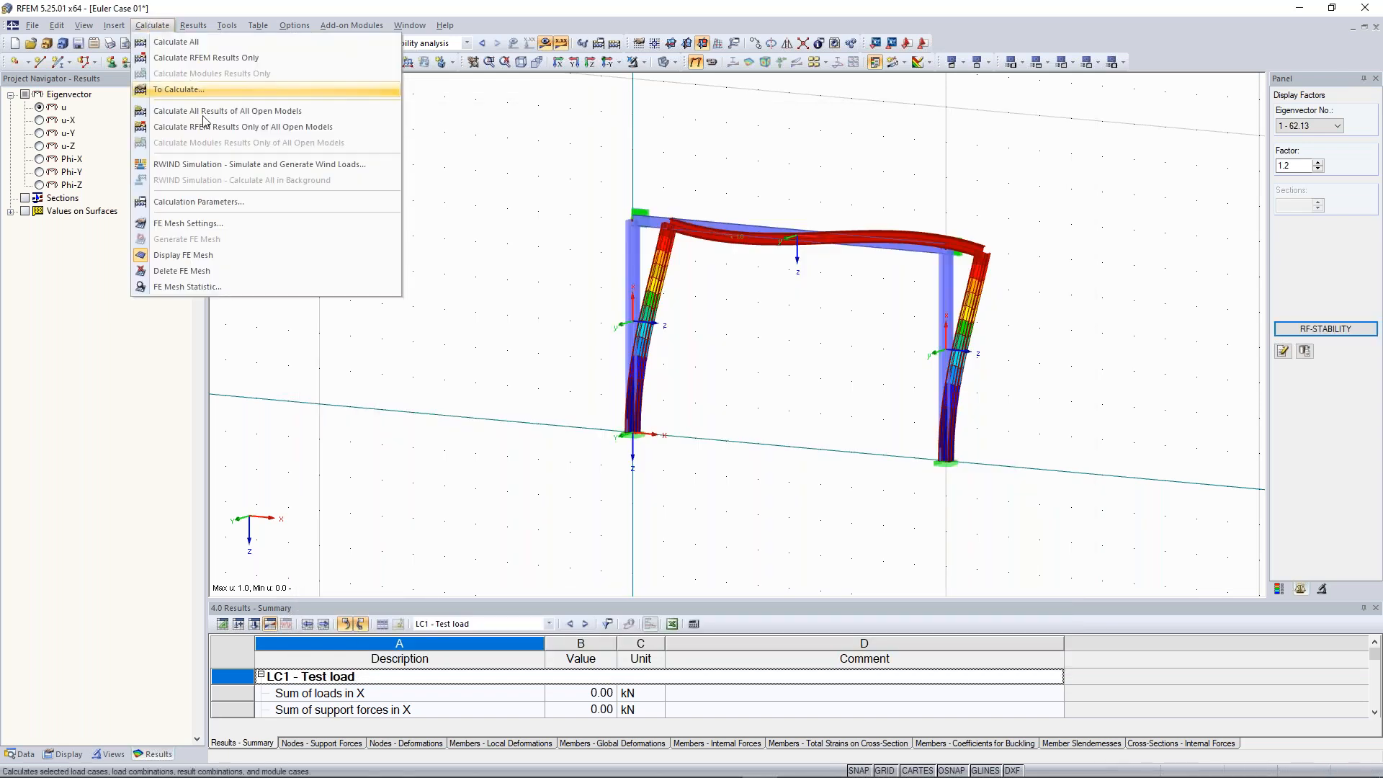
pyautogui.click(189, 206)
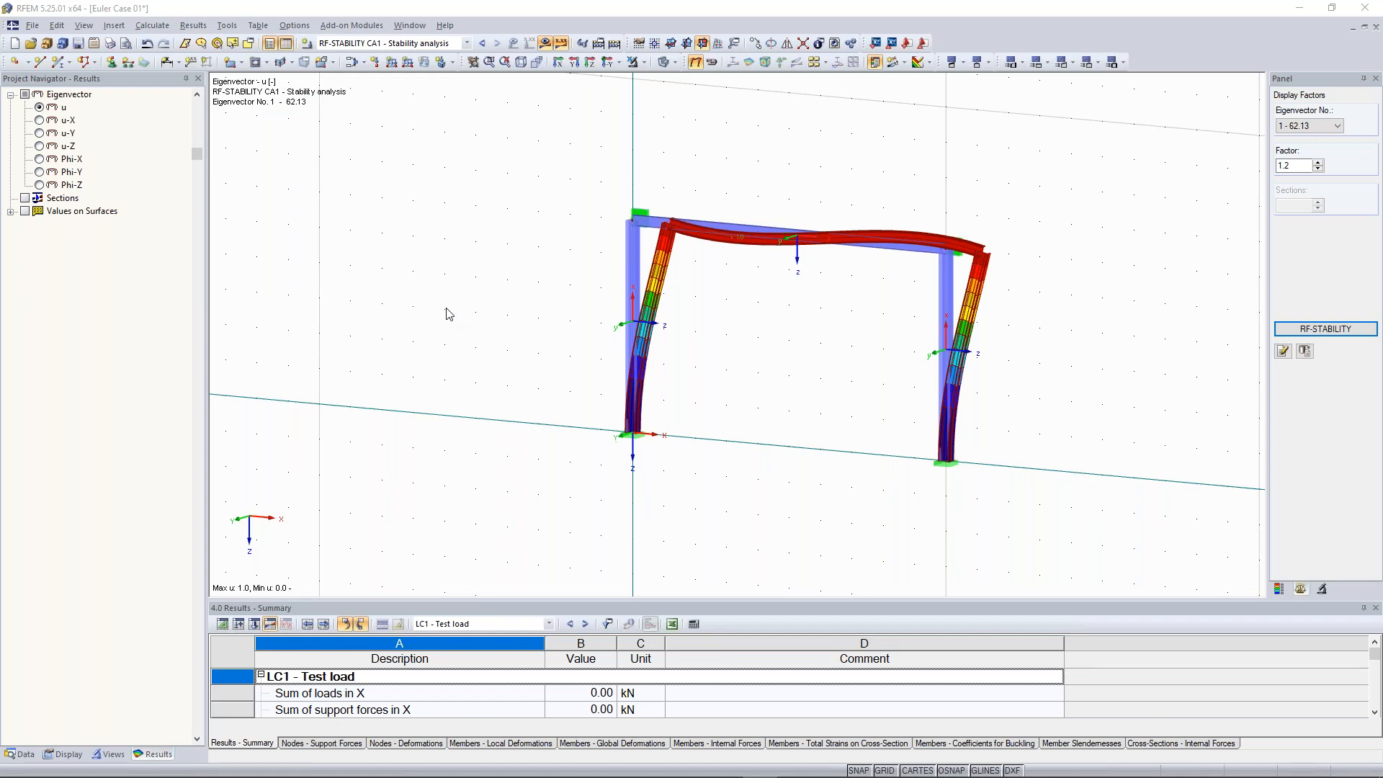
pyautogui.click(613, 209)
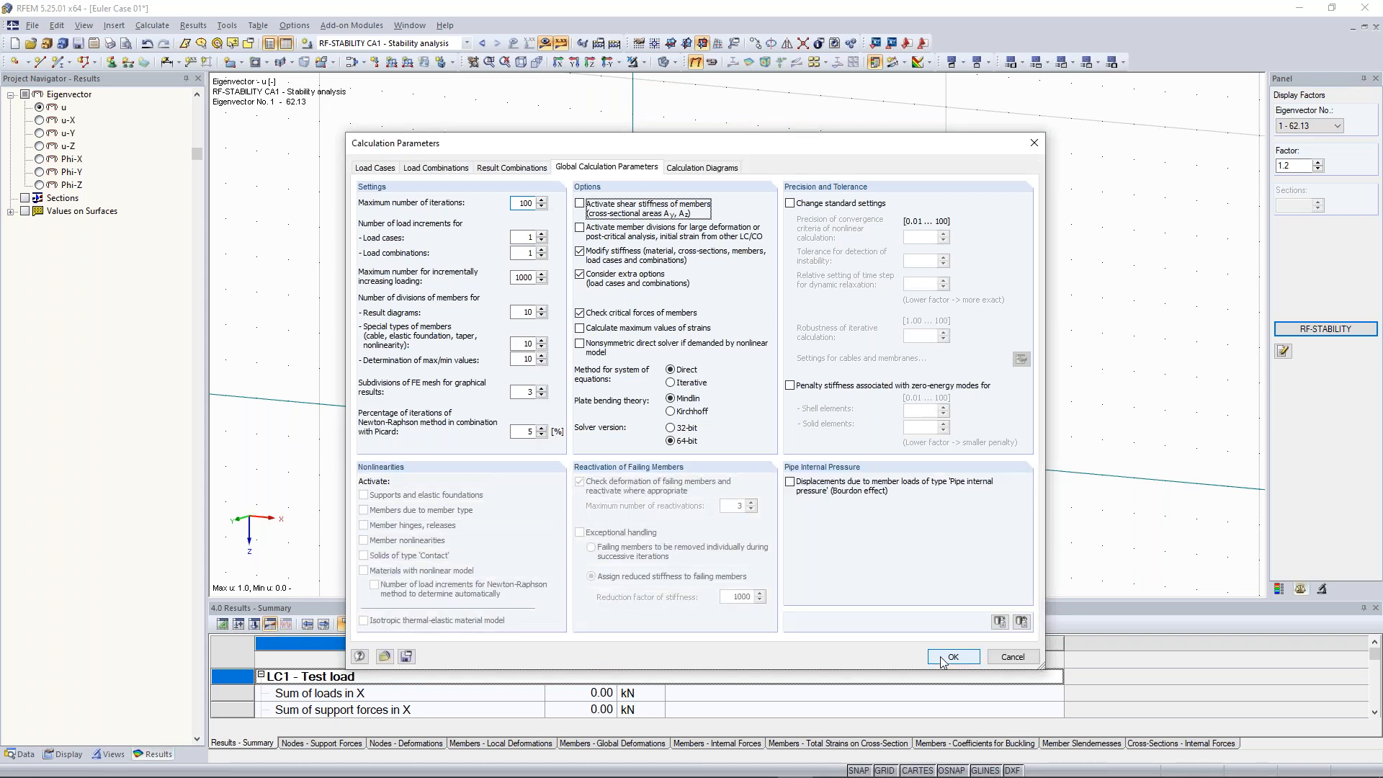
pyautogui.click(950, 657)
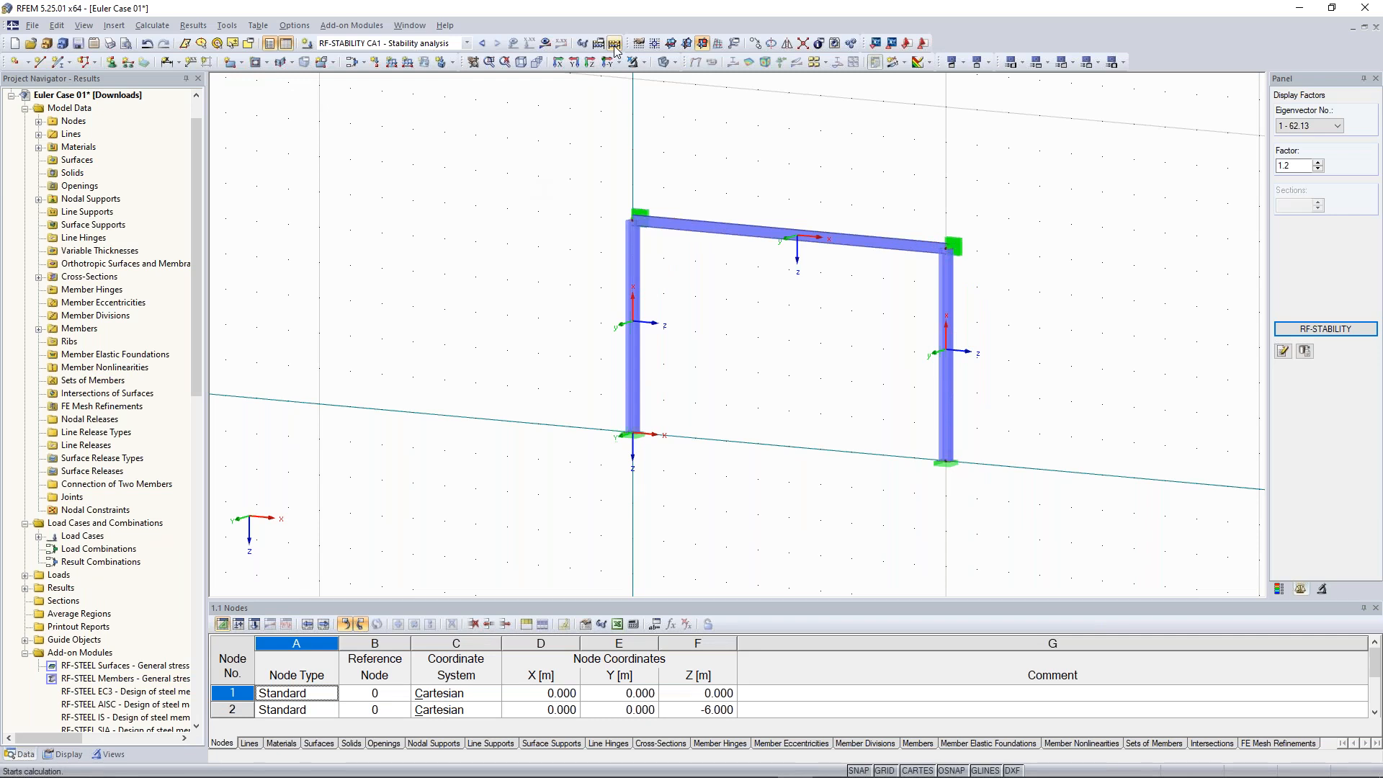
# Recalculate the model and review the updated effective lengths and critical loads in RF-STABILITY
pyautogui.click(615, 46)
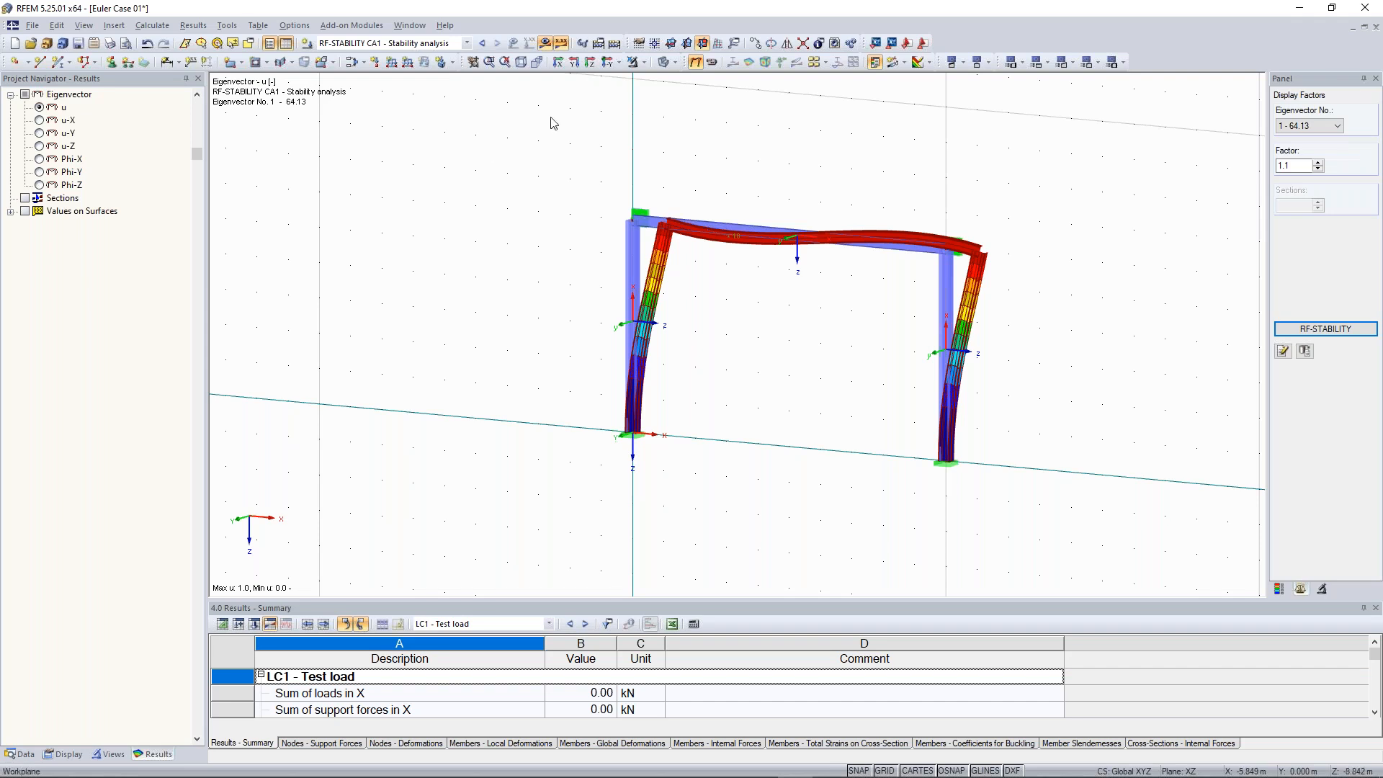
pyautogui.click(1337, 330)
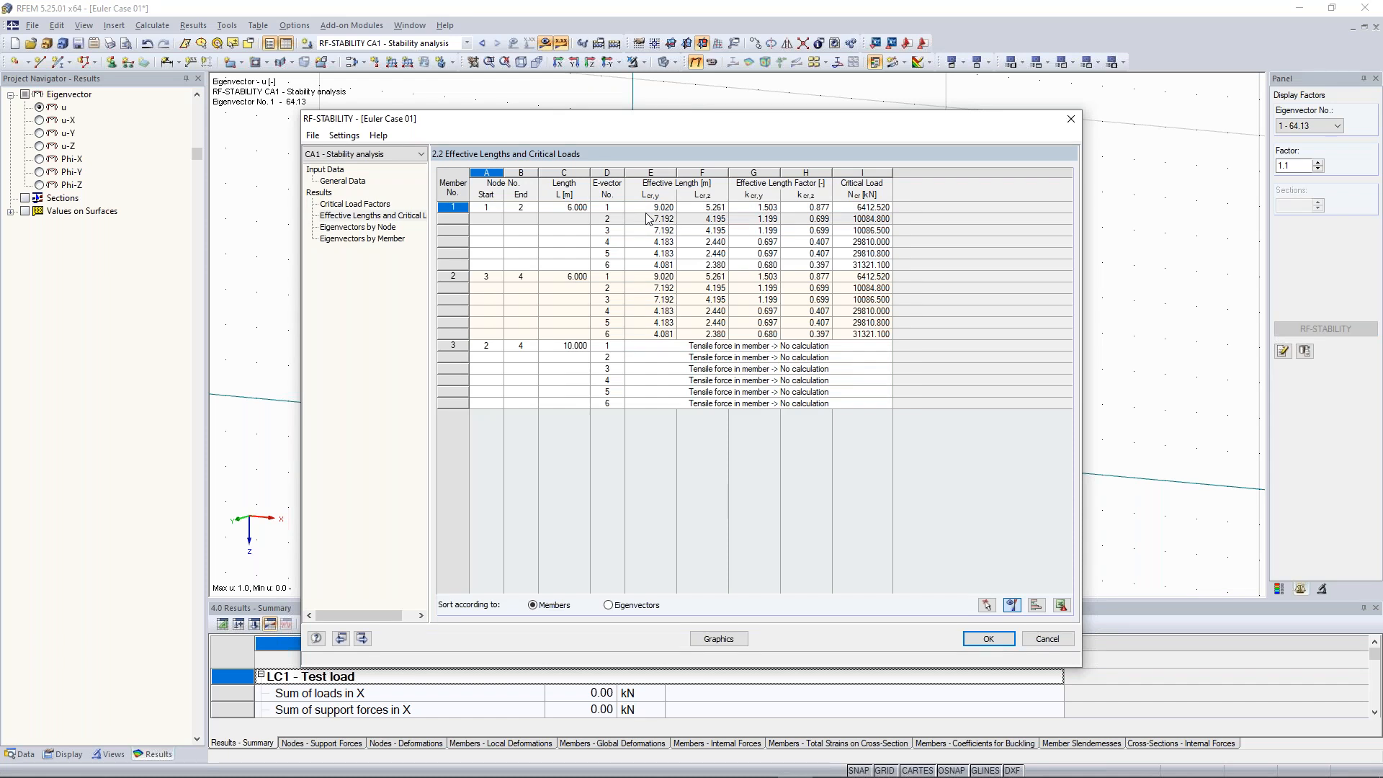
pyautogui.moveTo(654, 128); pyautogui.dragTo(442, 283)
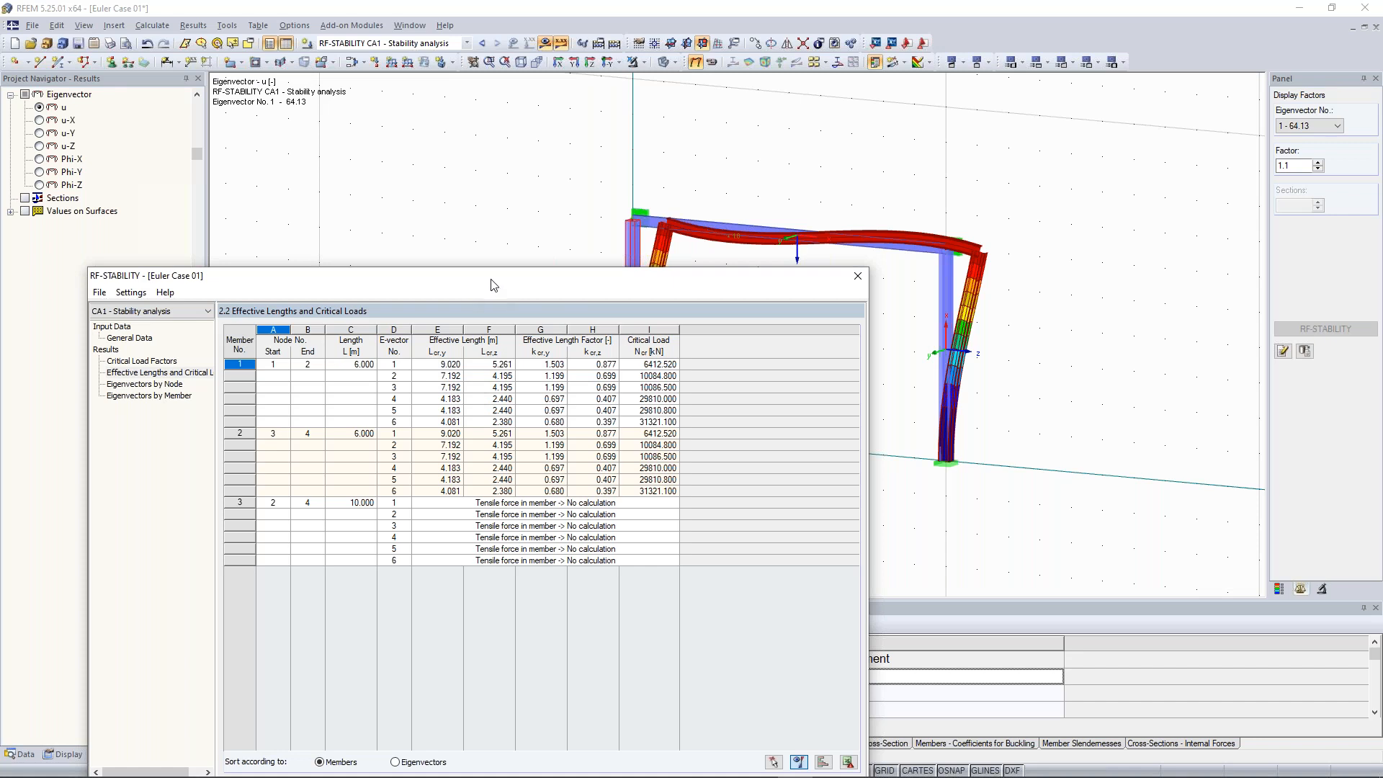
pyautogui.moveTo(492, 289); pyautogui.dragTo(460, 295)
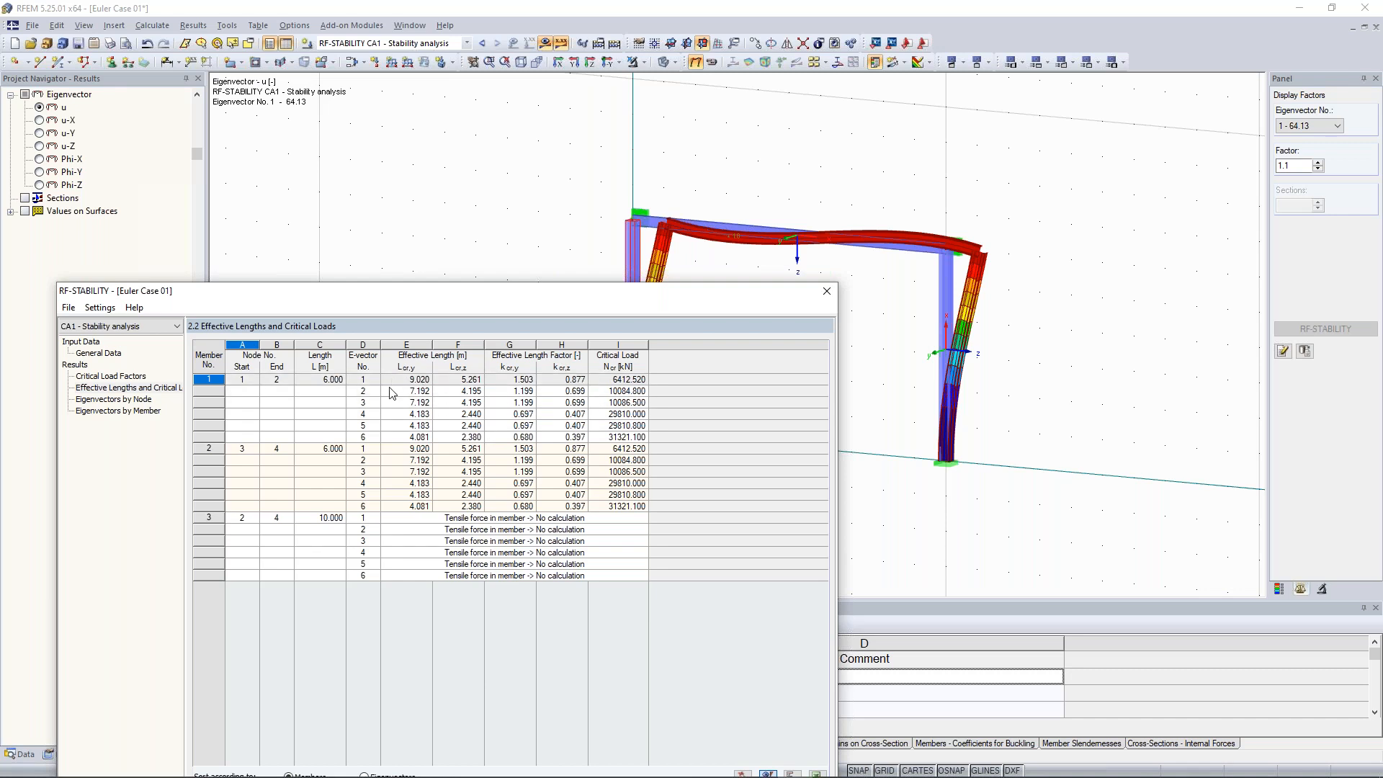
pyautogui.moveTo(712, 299); pyautogui.dragTo(706, 352)
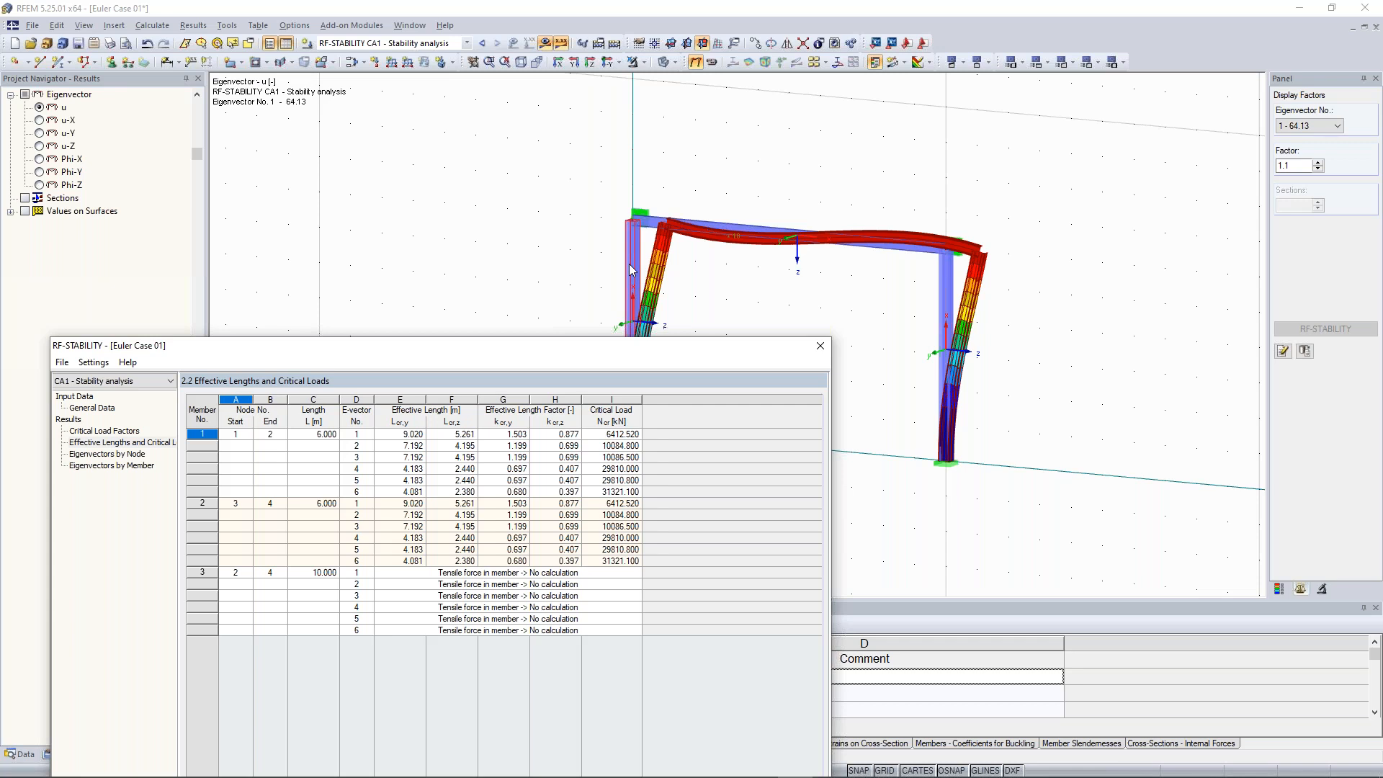
pyautogui.click(418, 432)
pyautogui.click(820, 348)
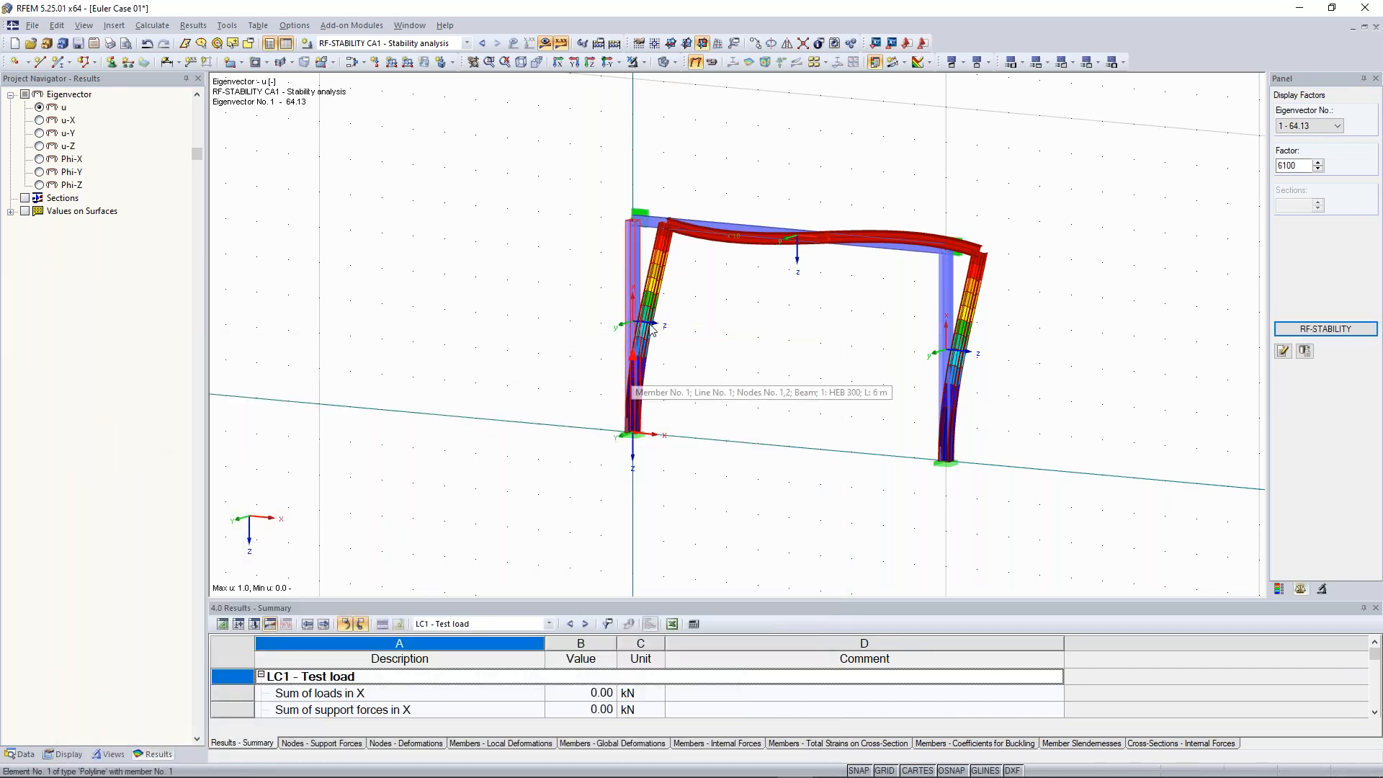
# Set the eigenvector display factor to 1.25
pyautogui.click(1318, 163)
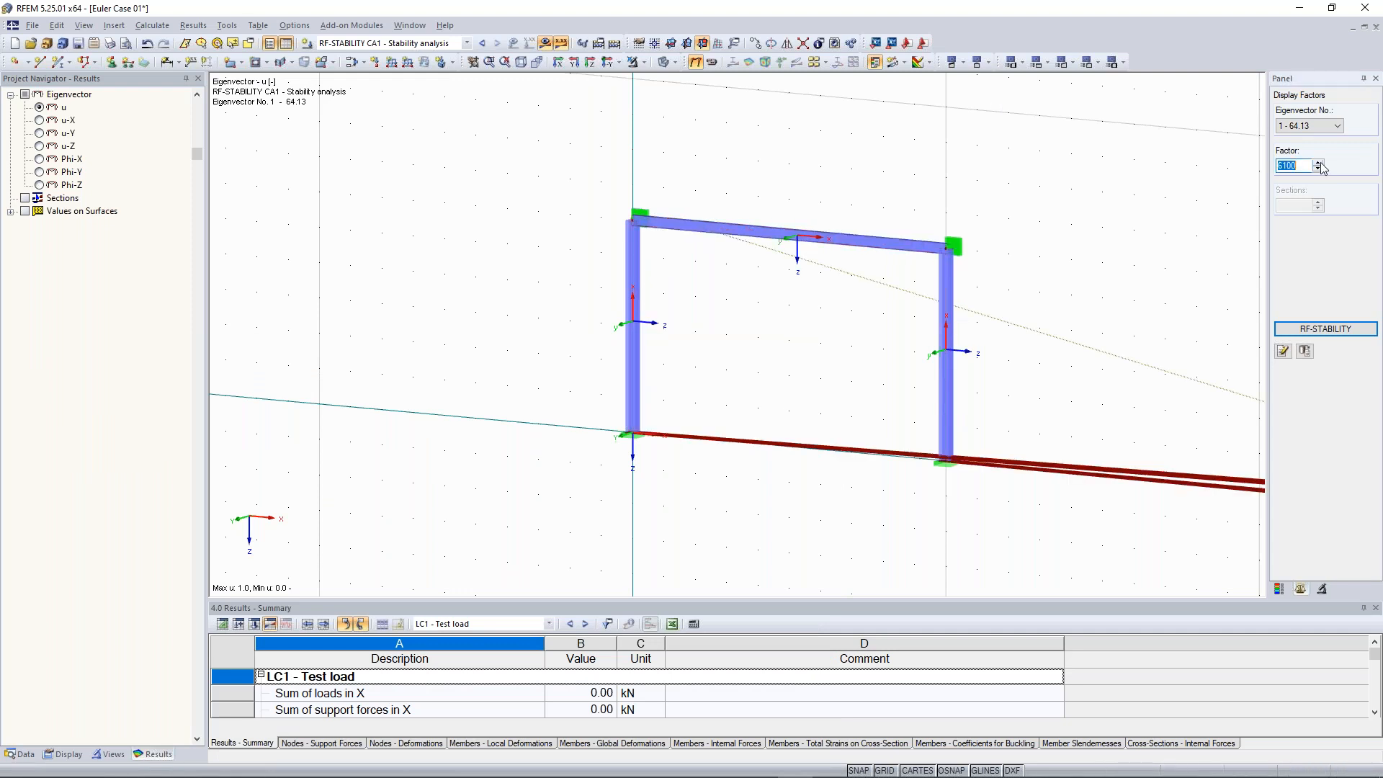
pyautogui.write('10')
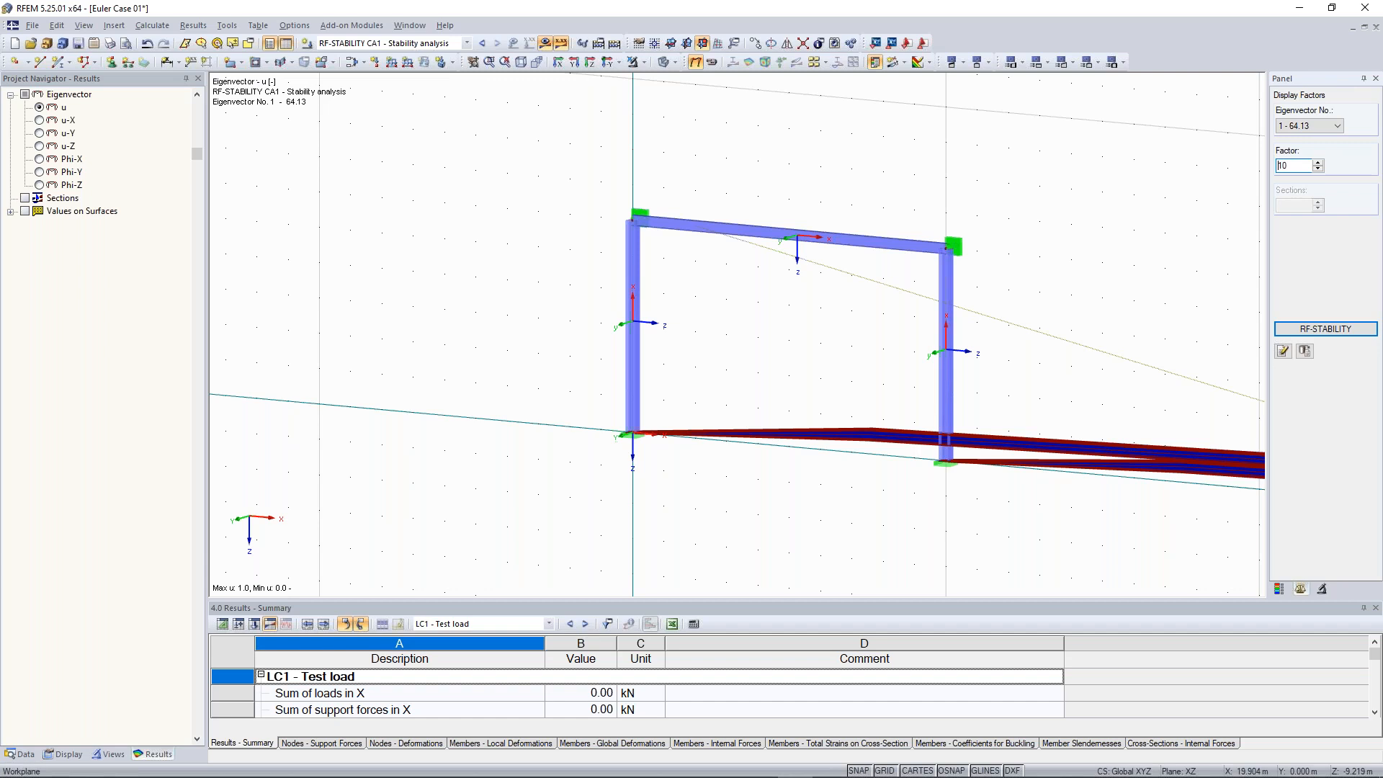
pyautogui.press('Return')
pyautogui.click(1317, 169)
pyautogui.click(1318, 170)
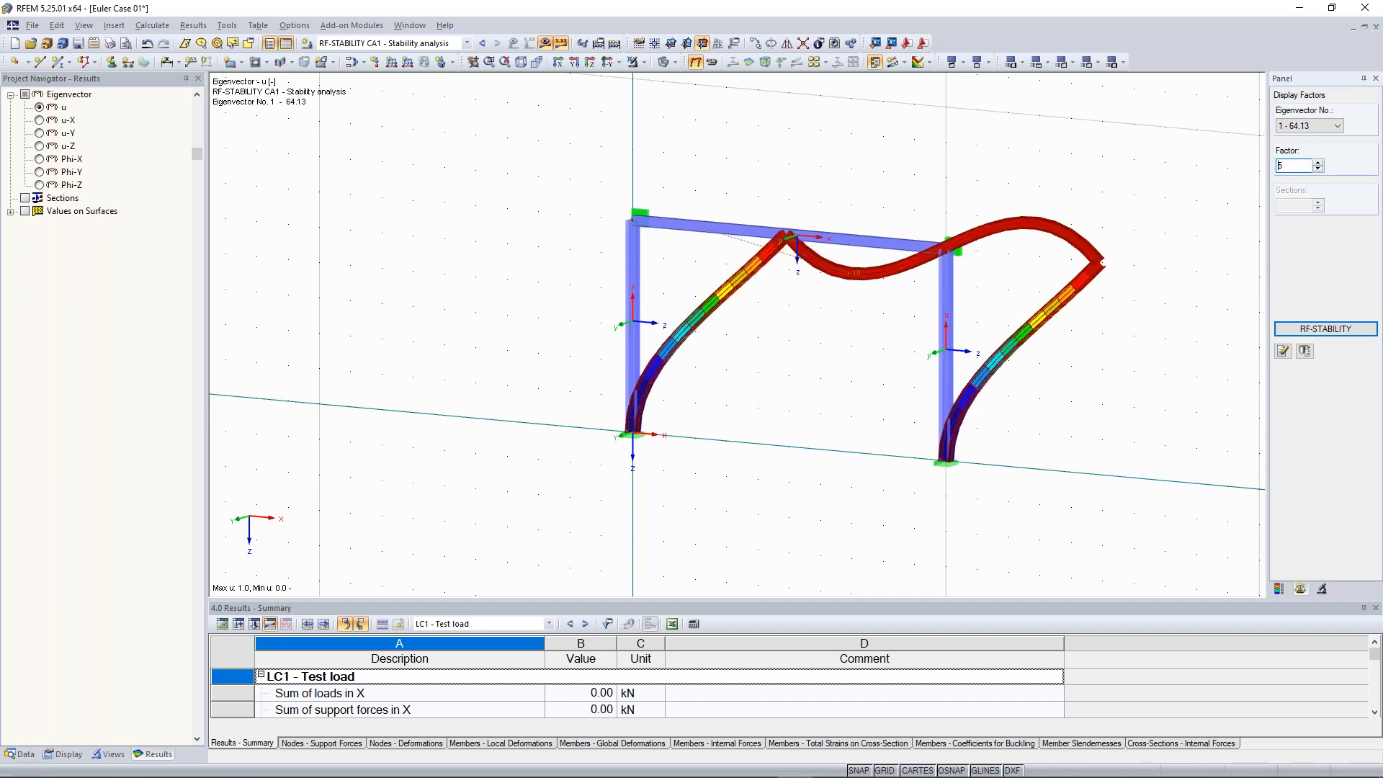
pyautogui.click(1317, 170)
pyautogui.moveTo(818, 173); pyautogui.dragTo(799, 288, button='middle')
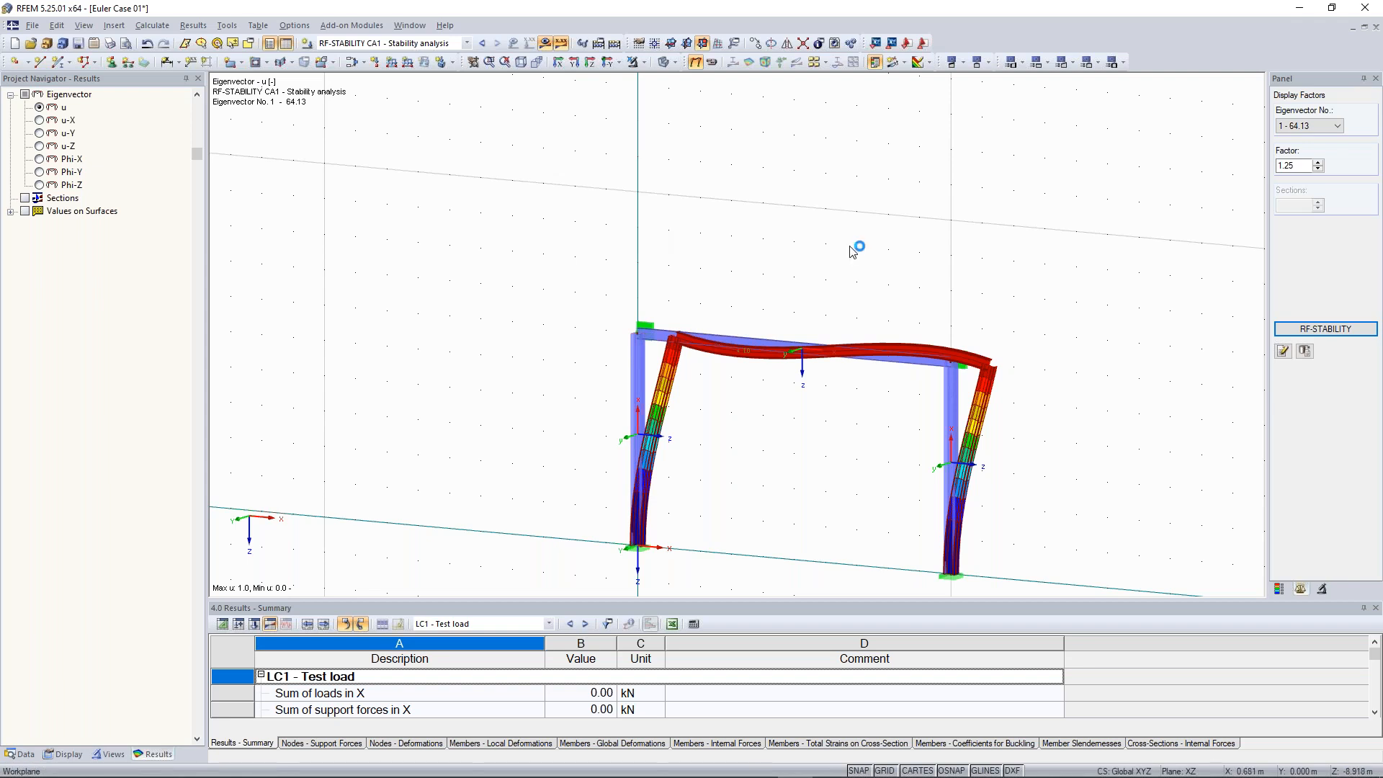
# Browse the RF-STABILITY eigenvector tables, critical load factors and general data
pyautogui.click(1323, 329)
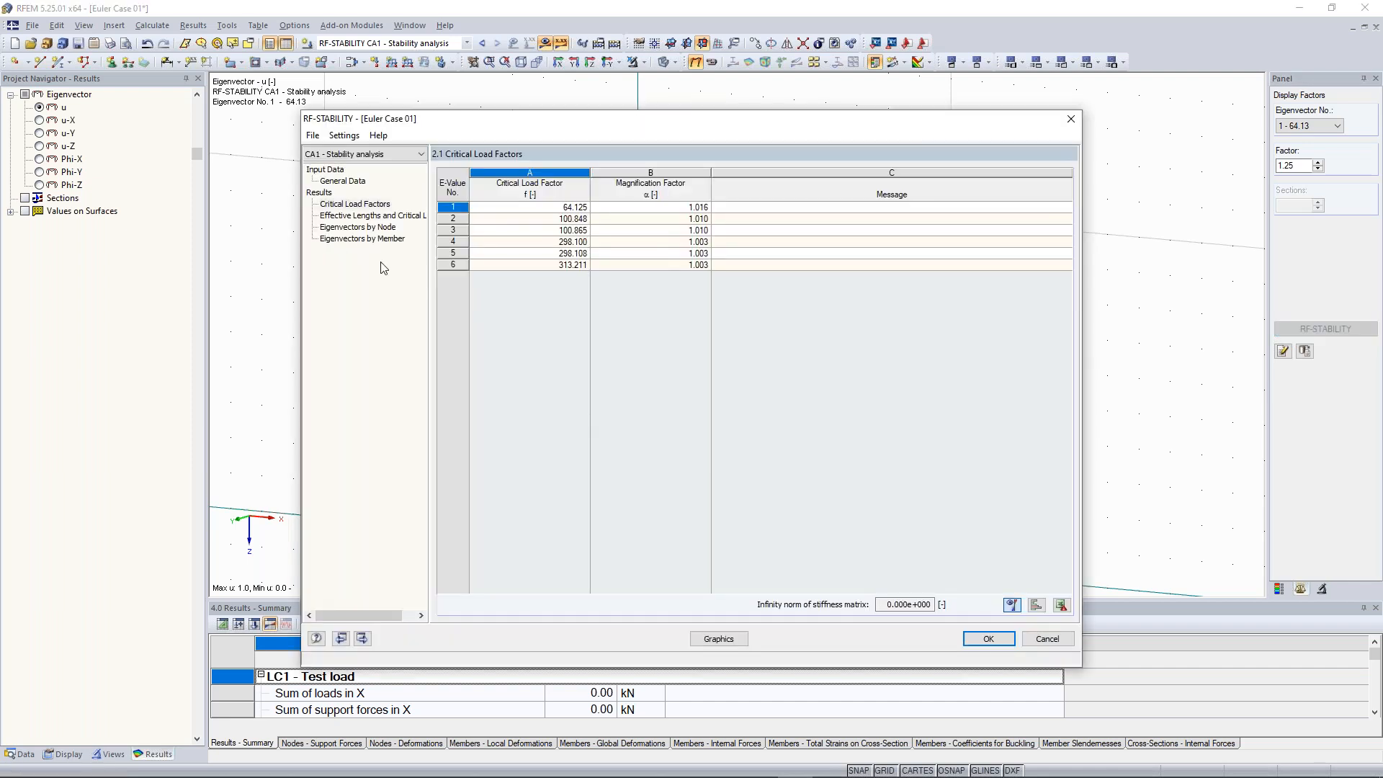
pyautogui.click(383, 216)
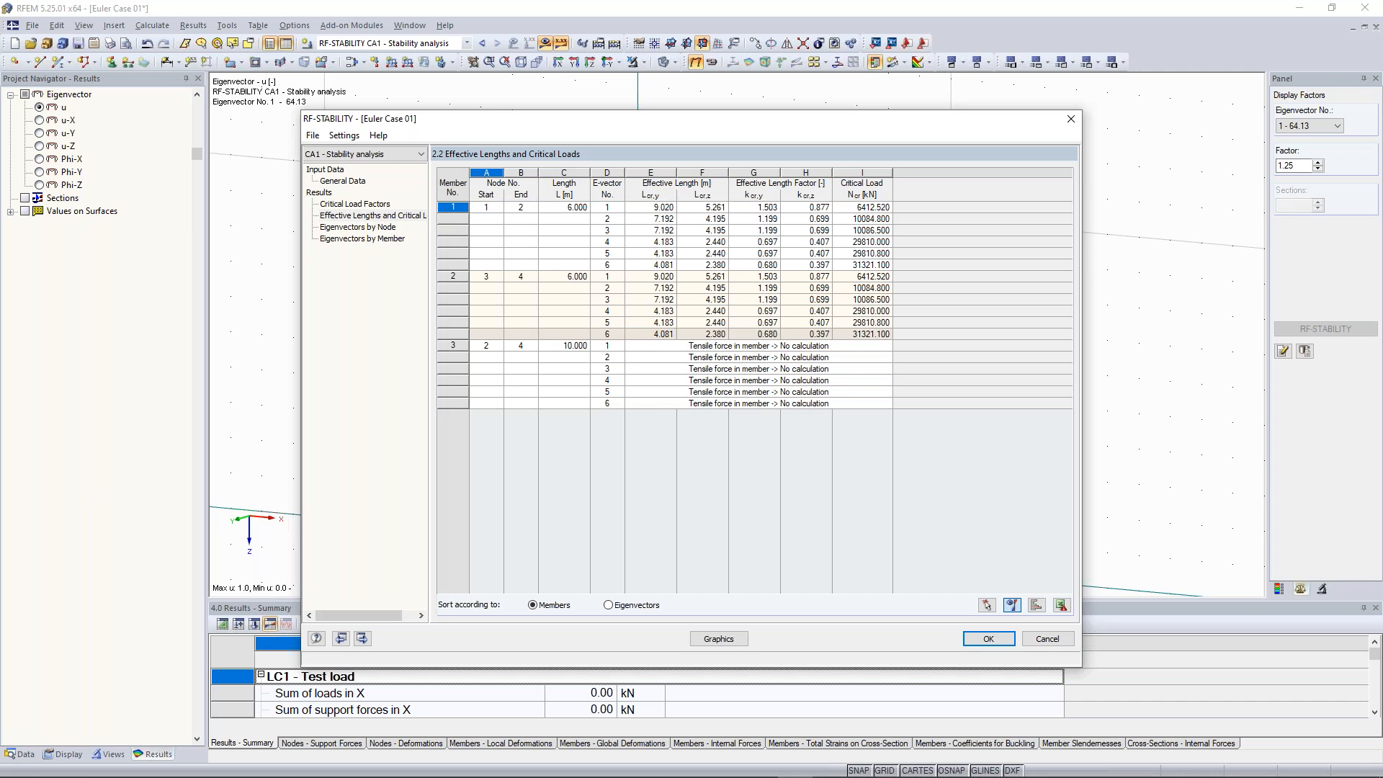
pyautogui.click(372, 226)
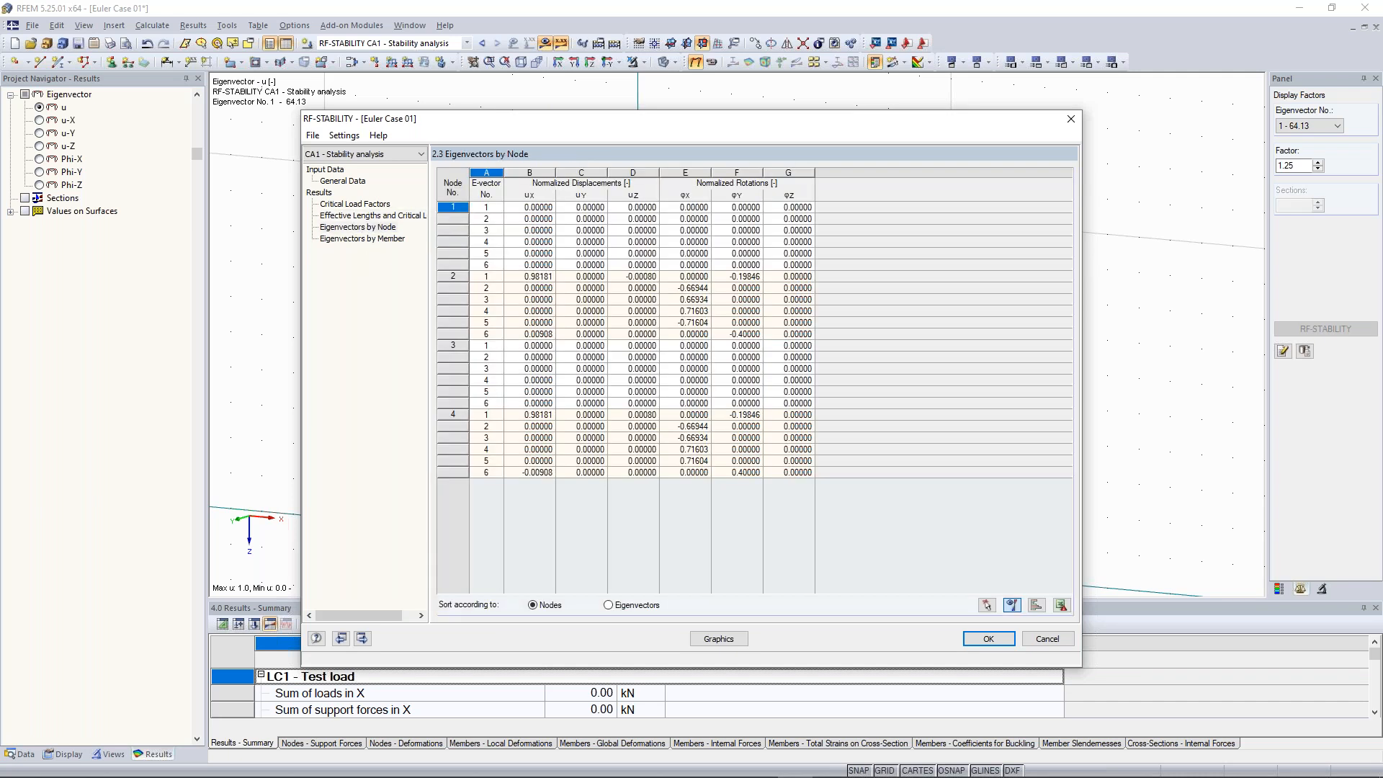
pyautogui.click(366, 239)
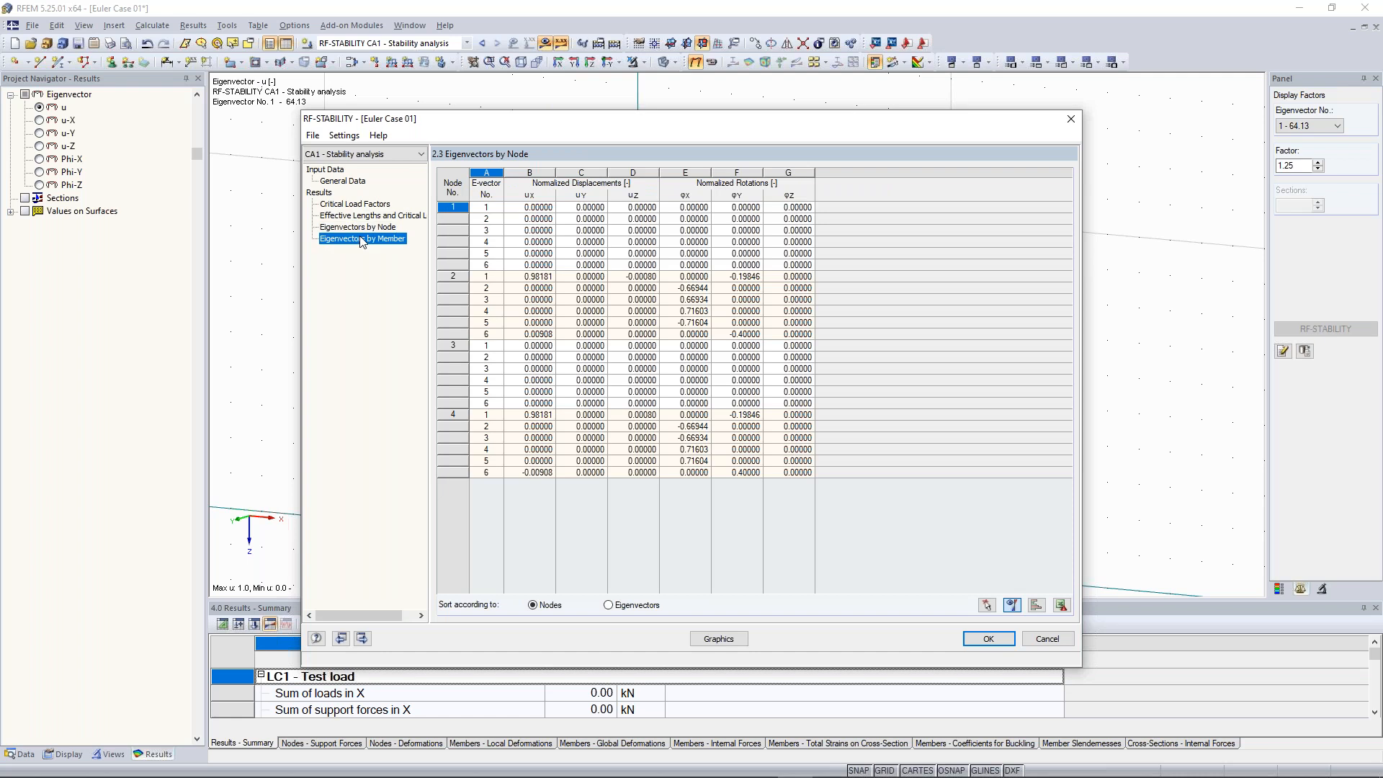
pyautogui.click(368, 205)
pyautogui.click(363, 182)
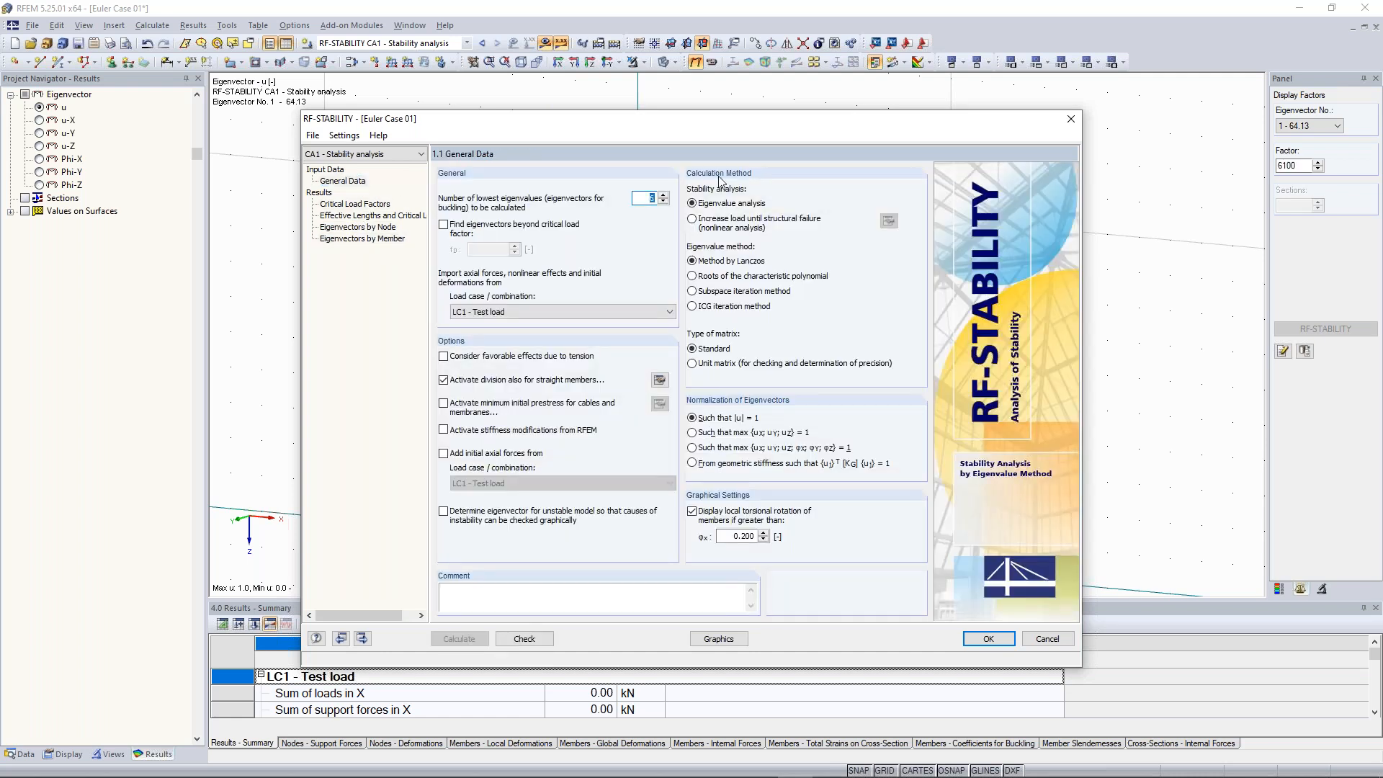
pyautogui.click(1071, 119)
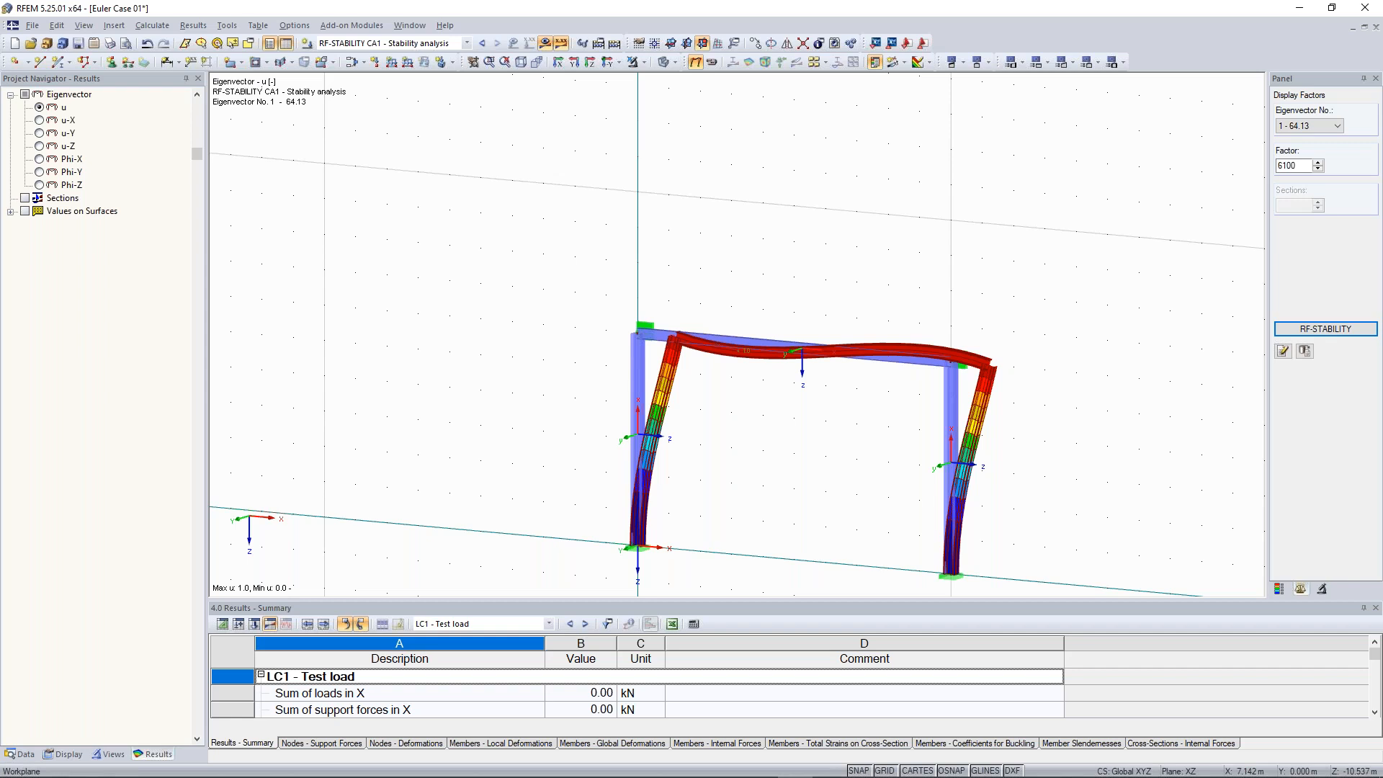
# Hide results, create a new member hinge releasing φy and φz, and assign it to both ends of the beam
pyautogui.click(545, 45)
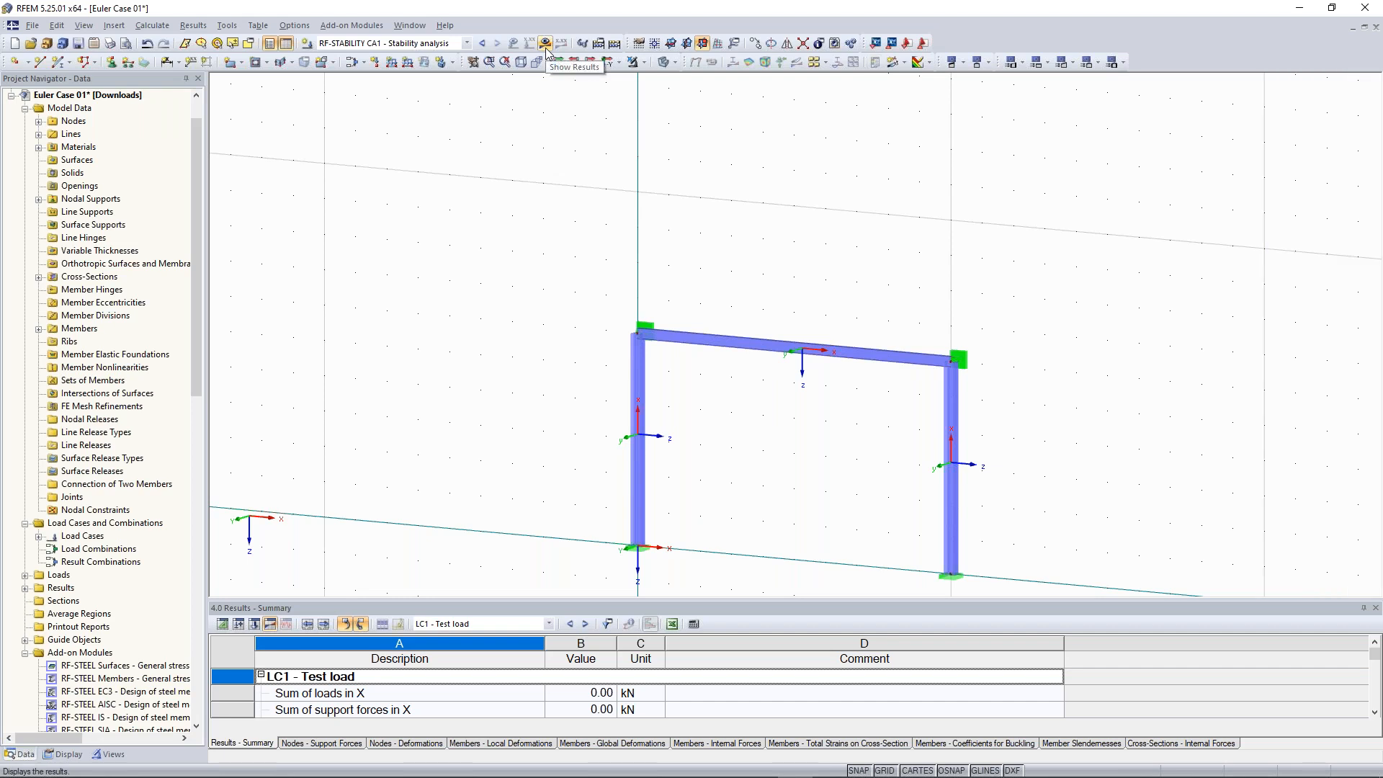
pyautogui.doubleClick(770, 352)
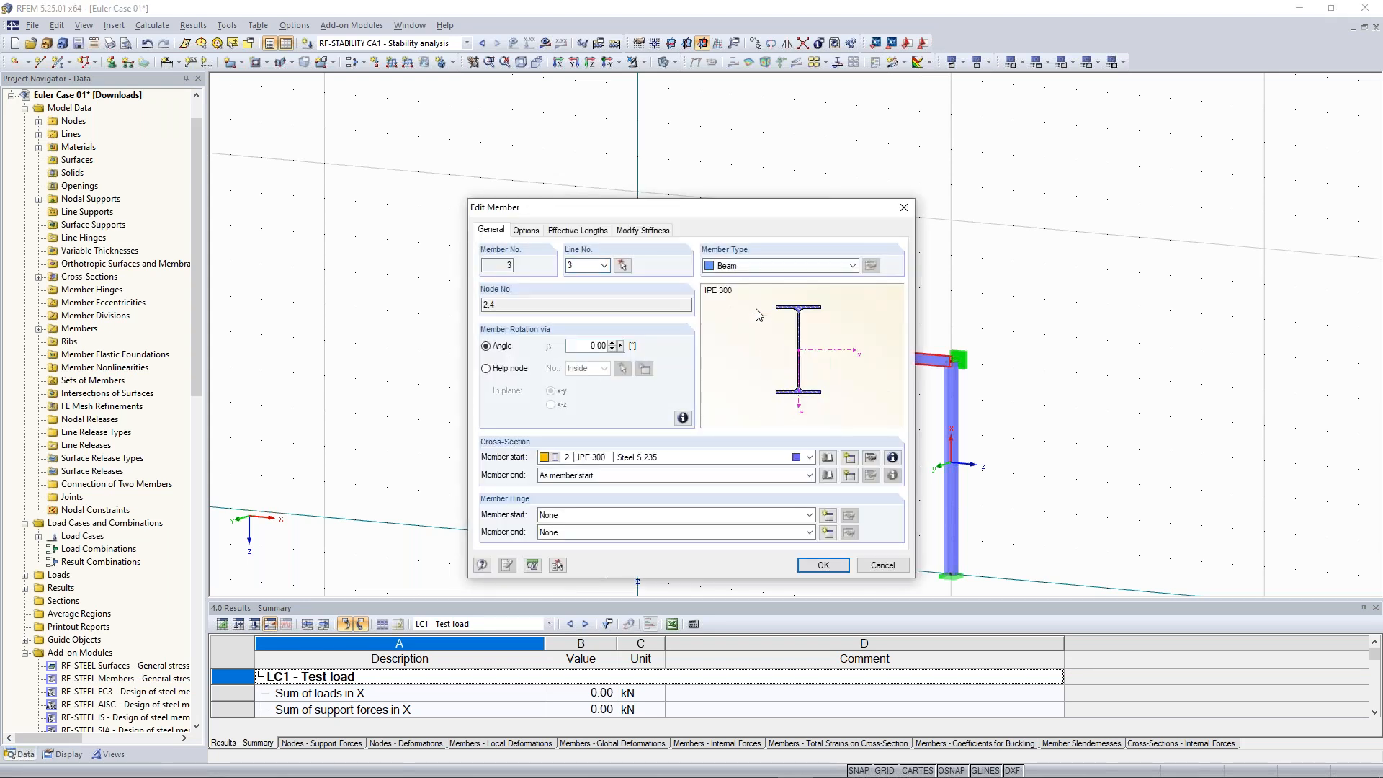
pyautogui.click(753, 266)
pyautogui.click(755, 281)
pyautogui.moveTo(758, 213); pyautogui.dragTo(425, 99)
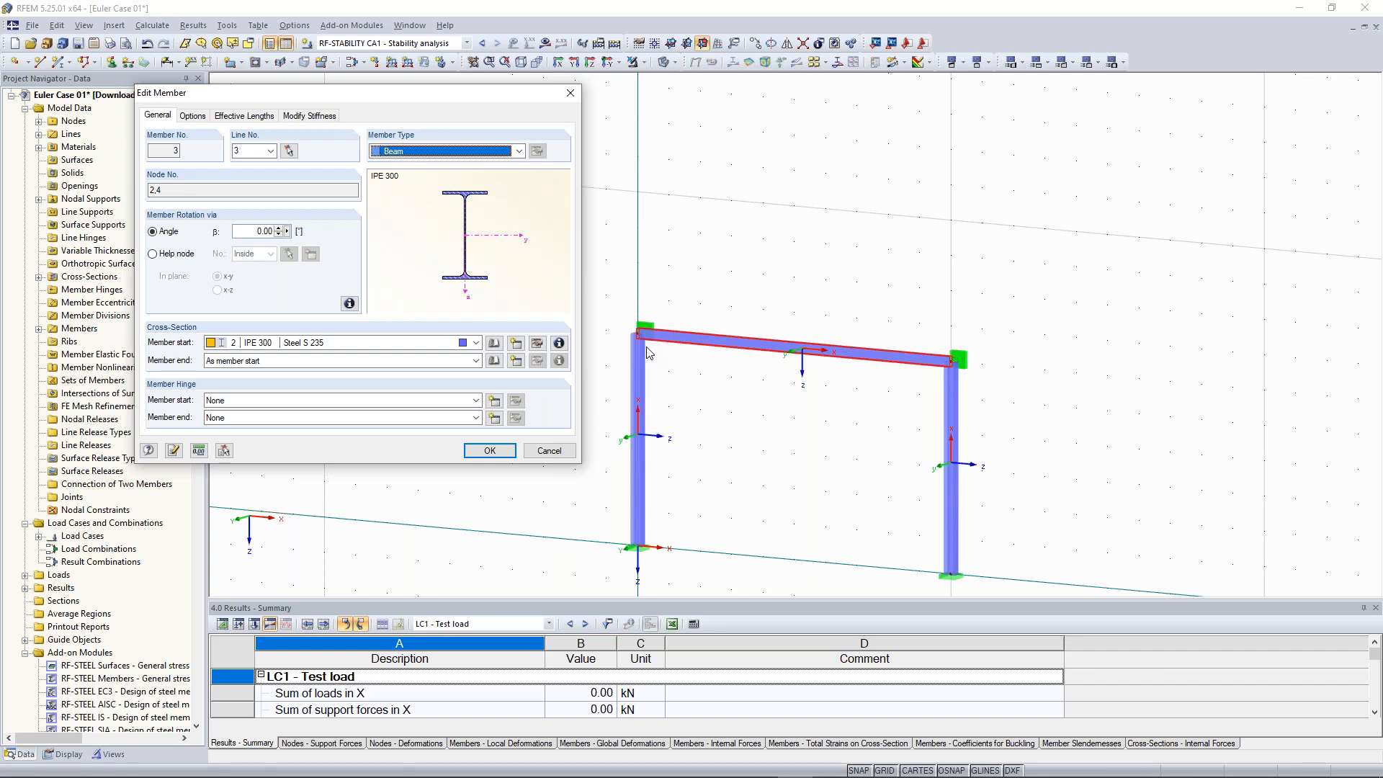
pyautogui.click(248, 401)
pyautogui.click(235, 407)
pyautogui.click(235, 420)
pyautogui.click(244, 419)
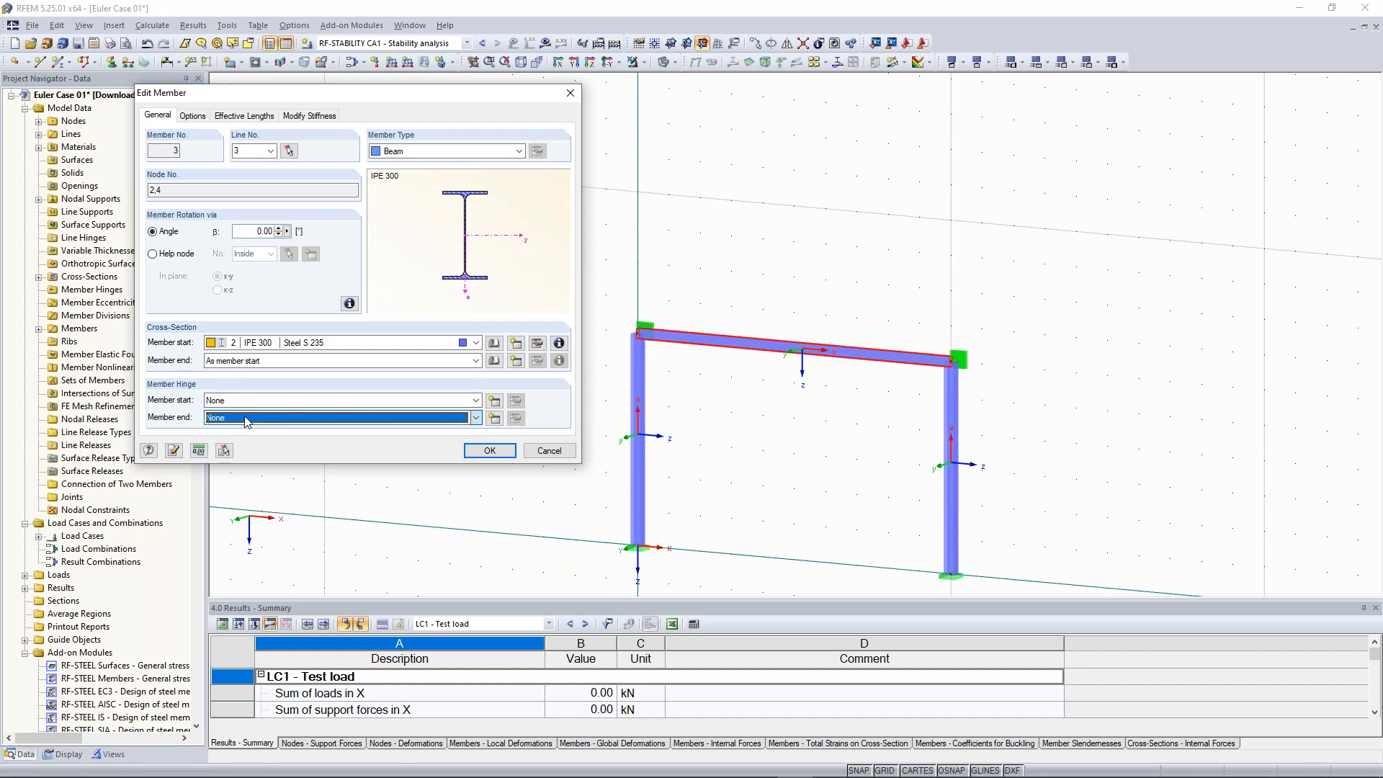
pyautogui.click(347, 402)
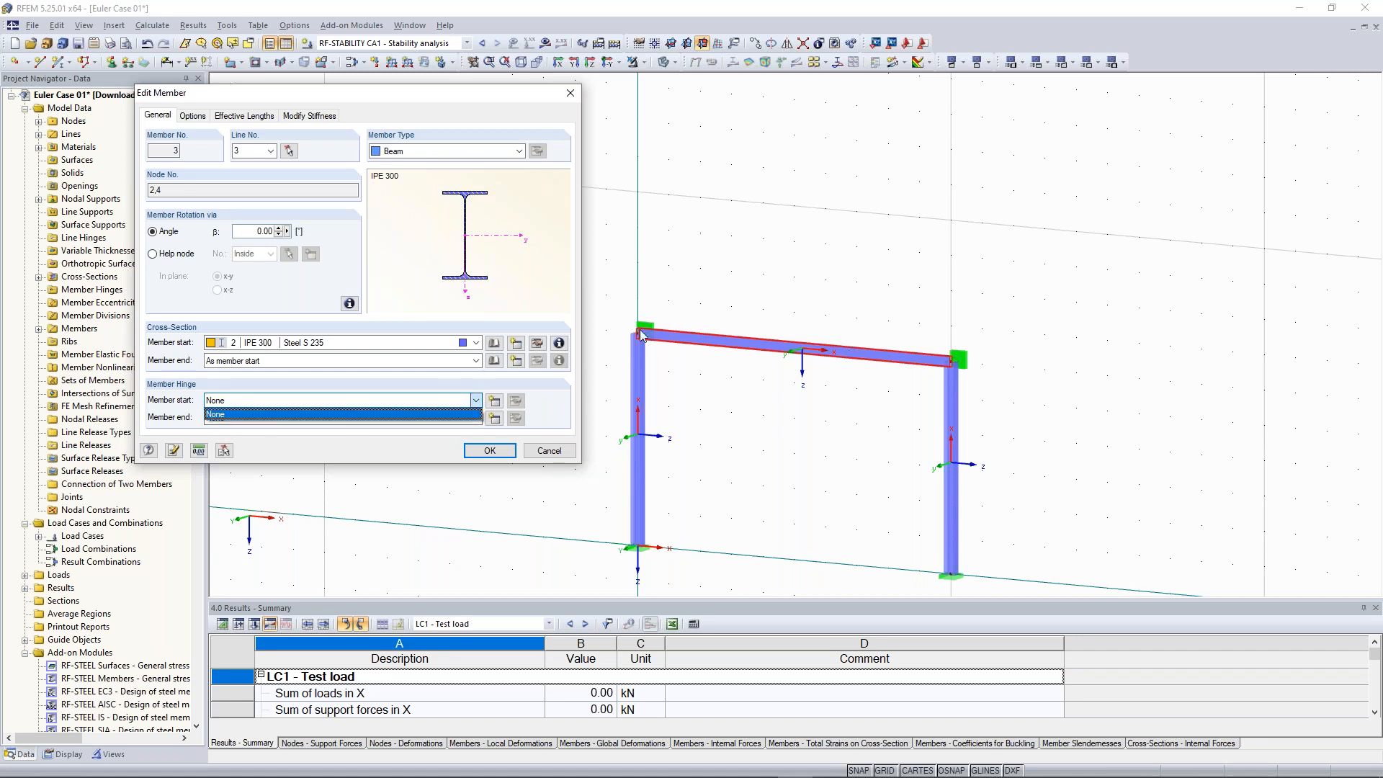
pyautogui.click(423, 400)
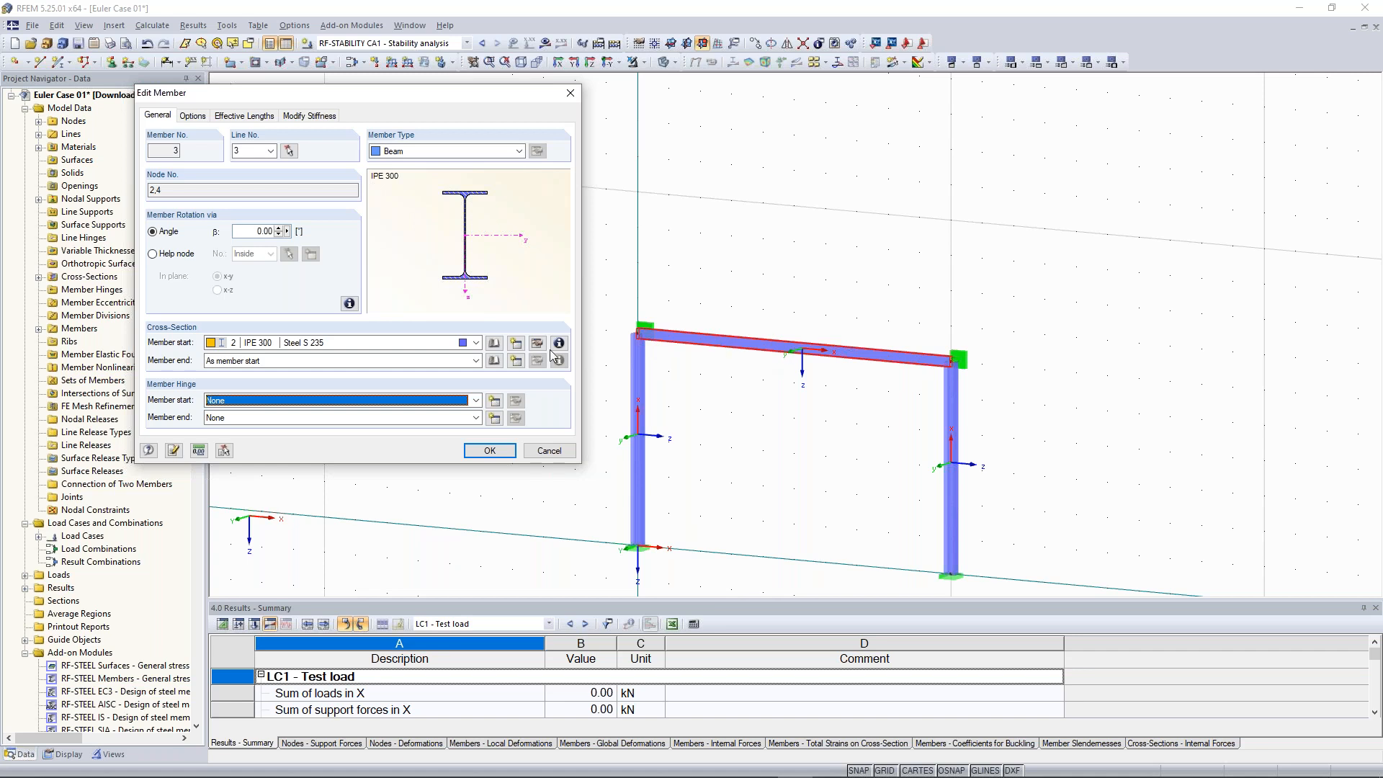
pyautogui.click(494, 405)
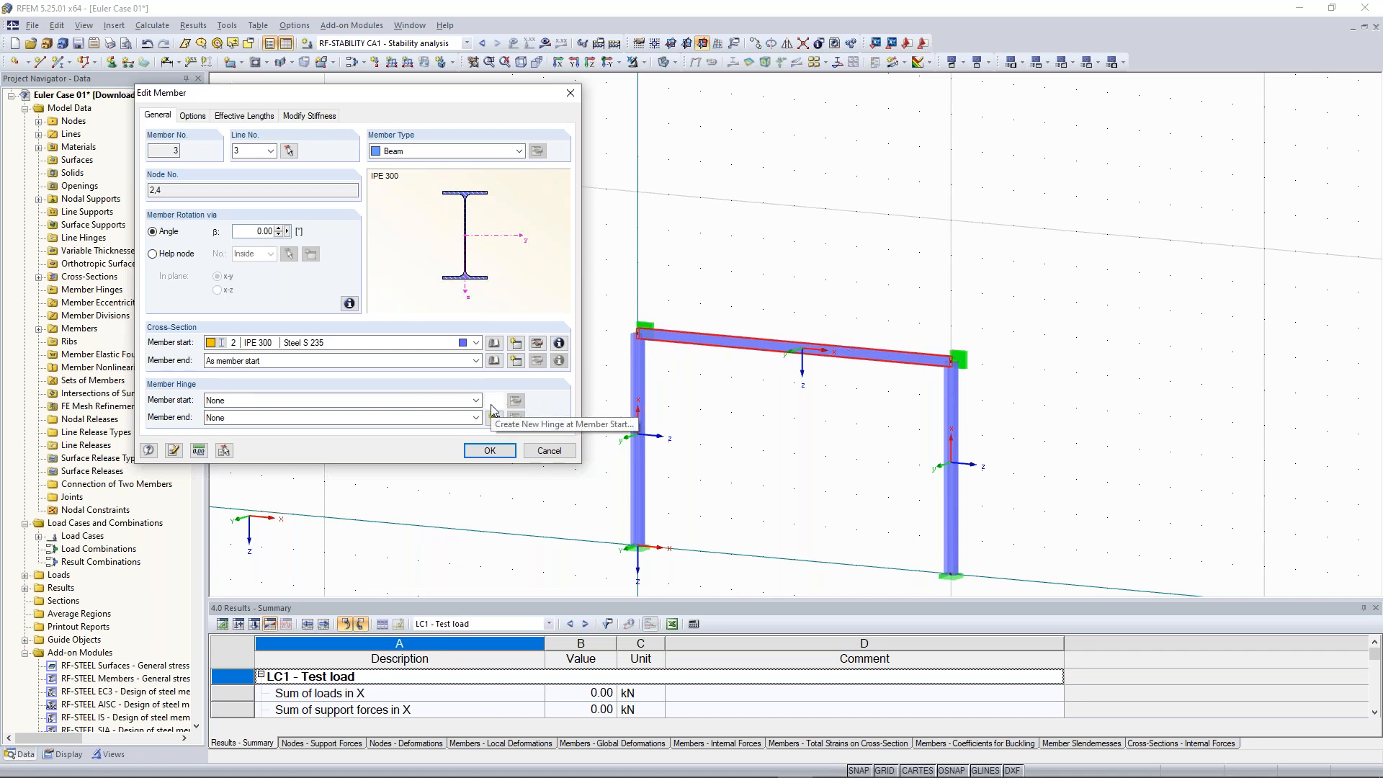
pyautogui.click(493, 410)
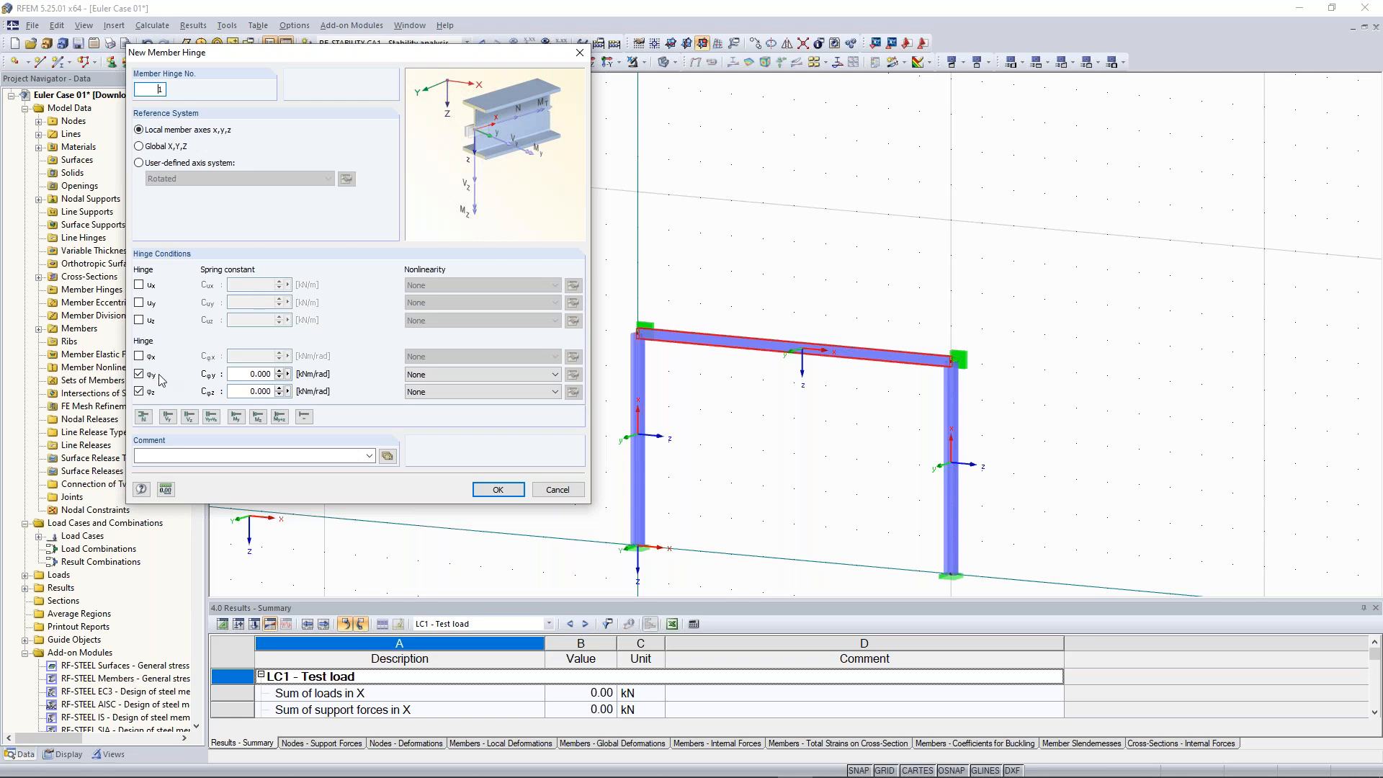
pyautogui.click(497, 490)
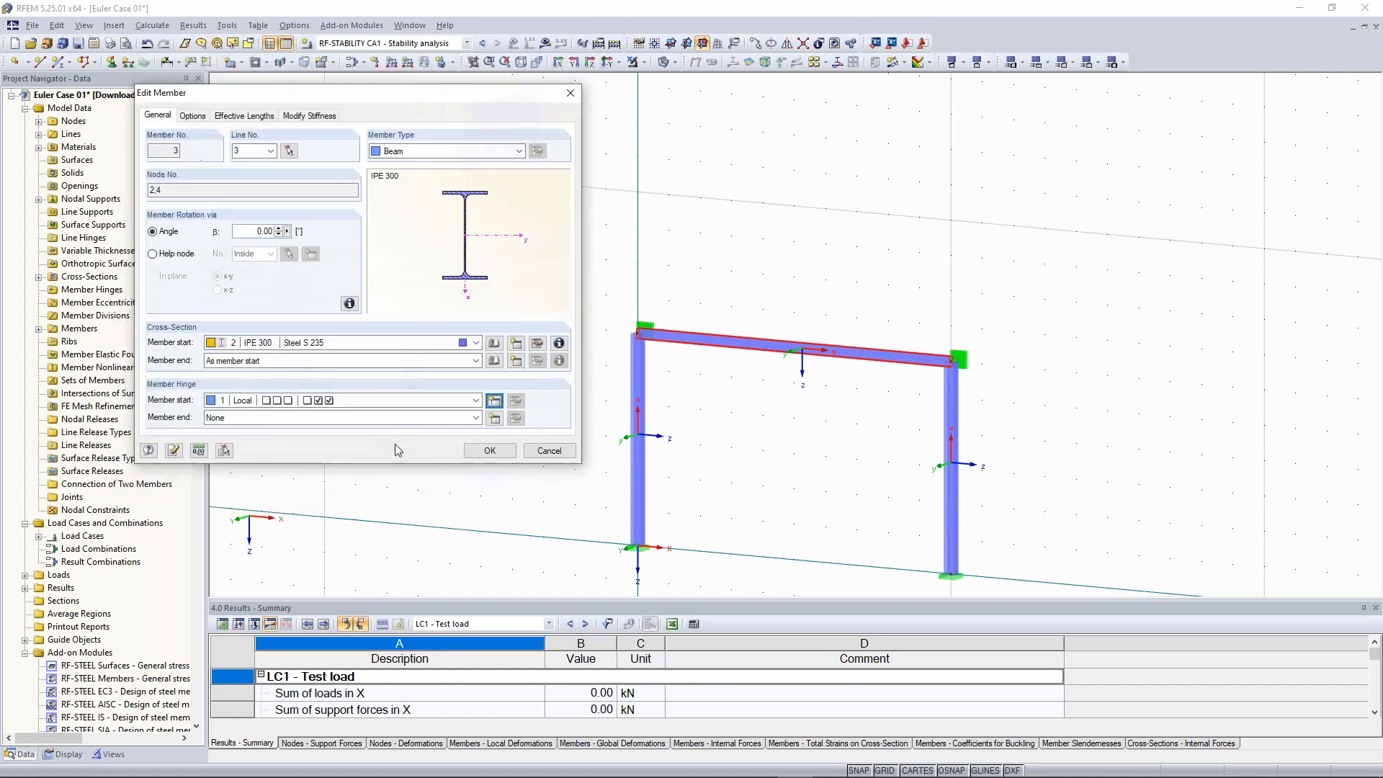
pyautogui.click(475, 418)
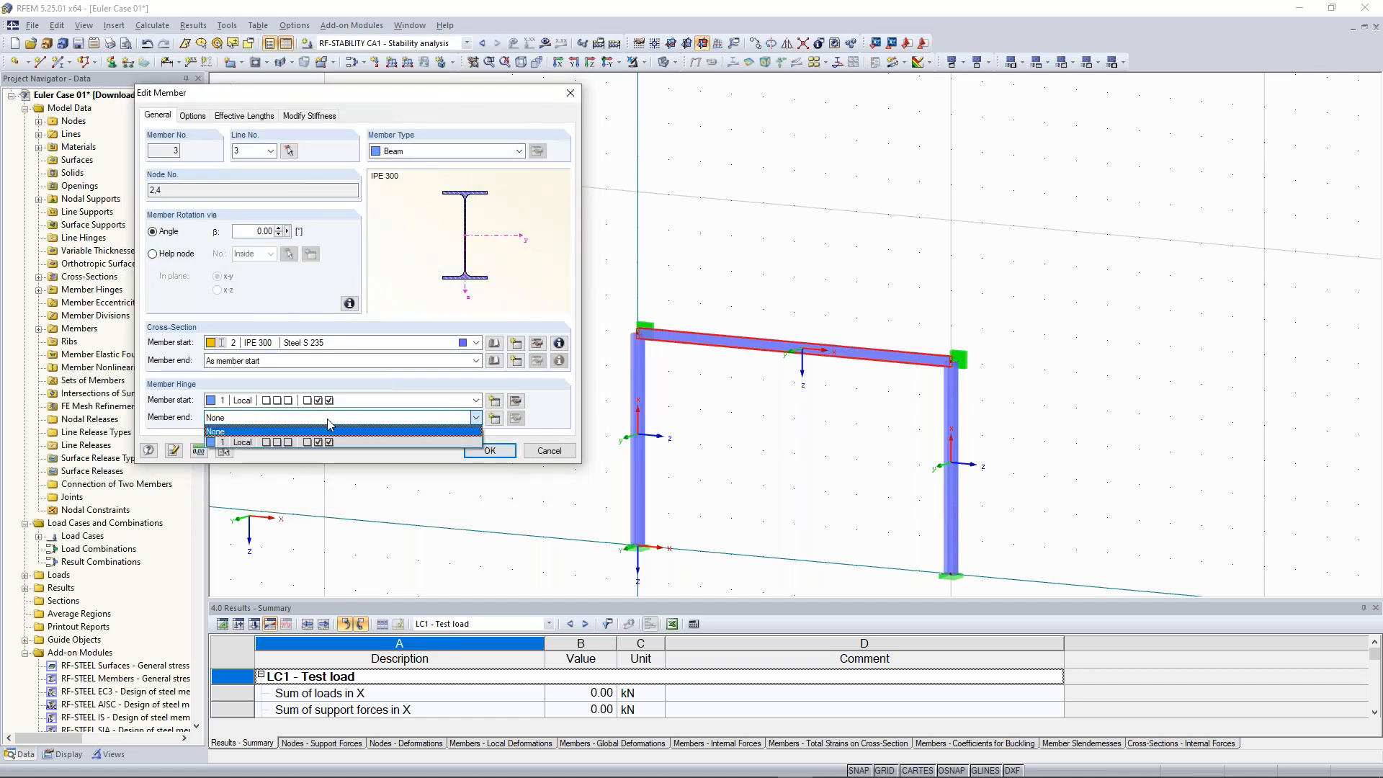
pyautogui.click(299, 443)
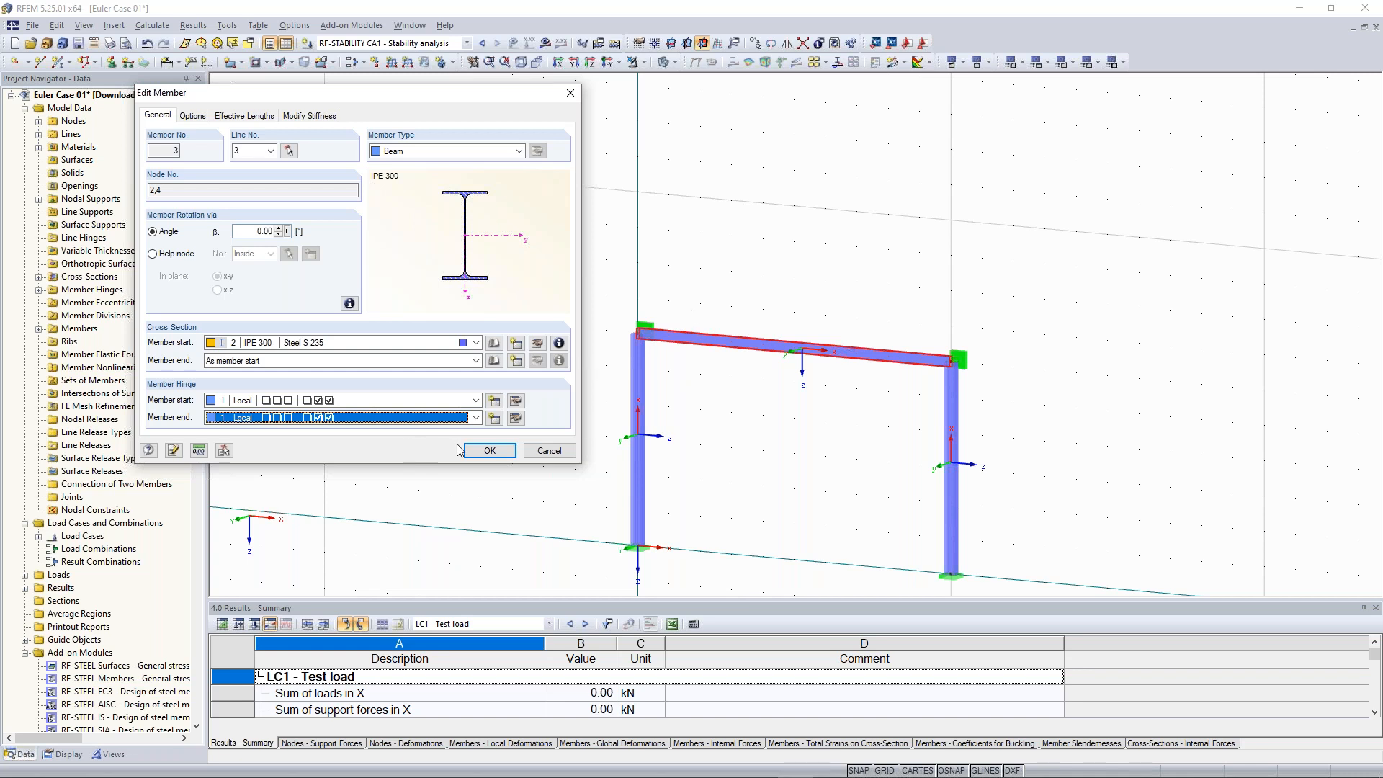
pyautogui.click(494, 452)
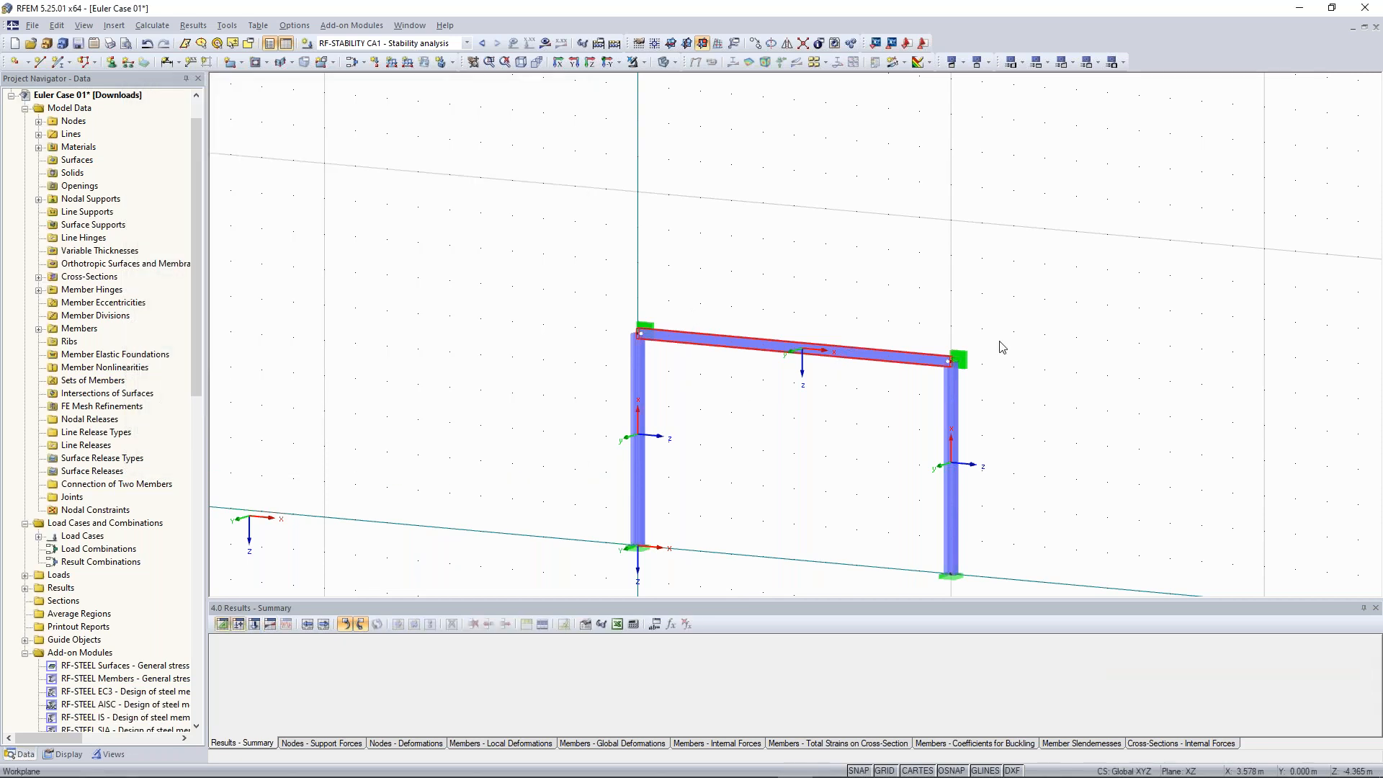
# Switch to load case LC1 - Test load and calculate it to display its global deformations
pyautogui.scroll(3, 1061, 345)
pyautogui.scroll(-1, 634, 412)
pyautogui.moveTo(751, 396); pyautogui.dragTo(1003, 343, button='middle')
pyautogui.scroll(-1, 631, 435)
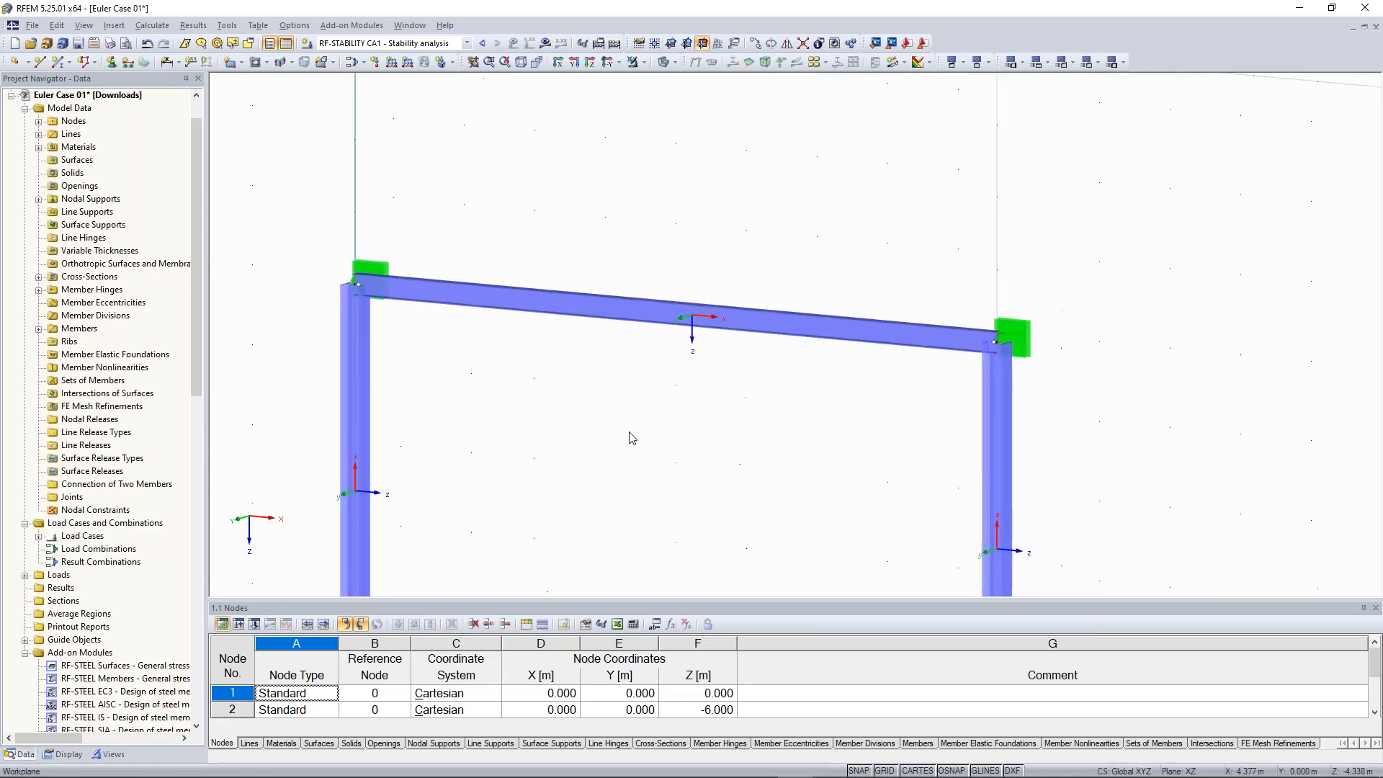
pyautogui.scroll(-2, 440, 332)
pyautogui.moveTo(444, 331); pyautogui.dragTo(546, 329, button='middle')
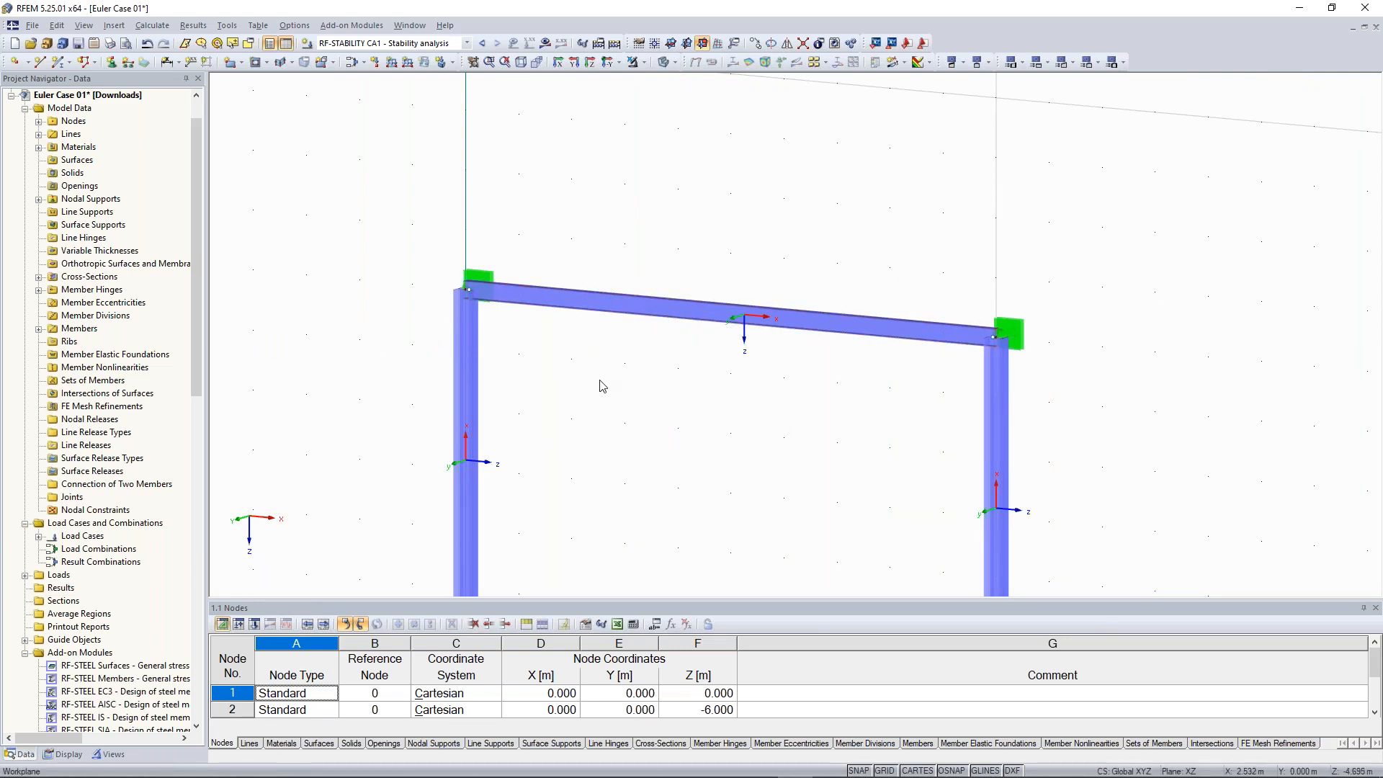
pyautogui.scroll(-1, 602, 386)
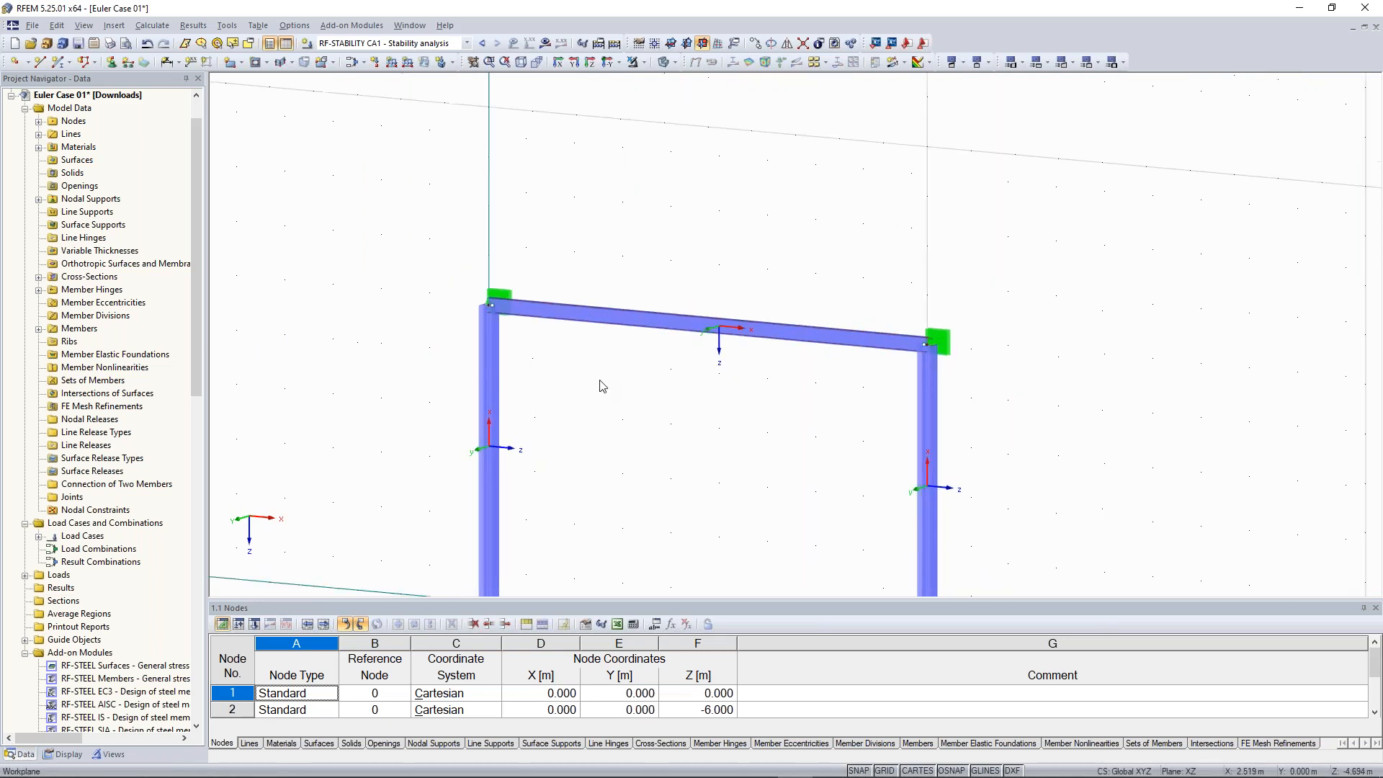
pyautogui.click(482, 43)
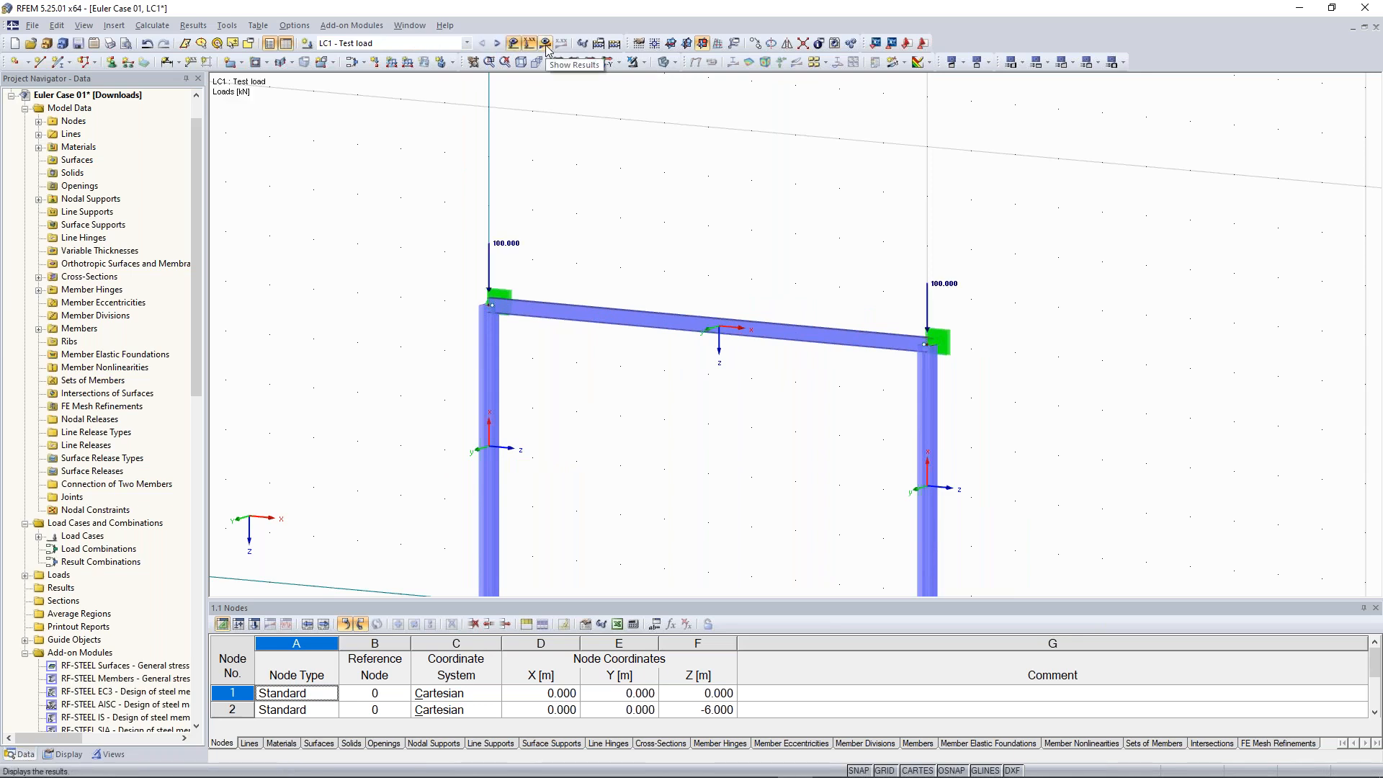
pyautogui.click(545, 45)
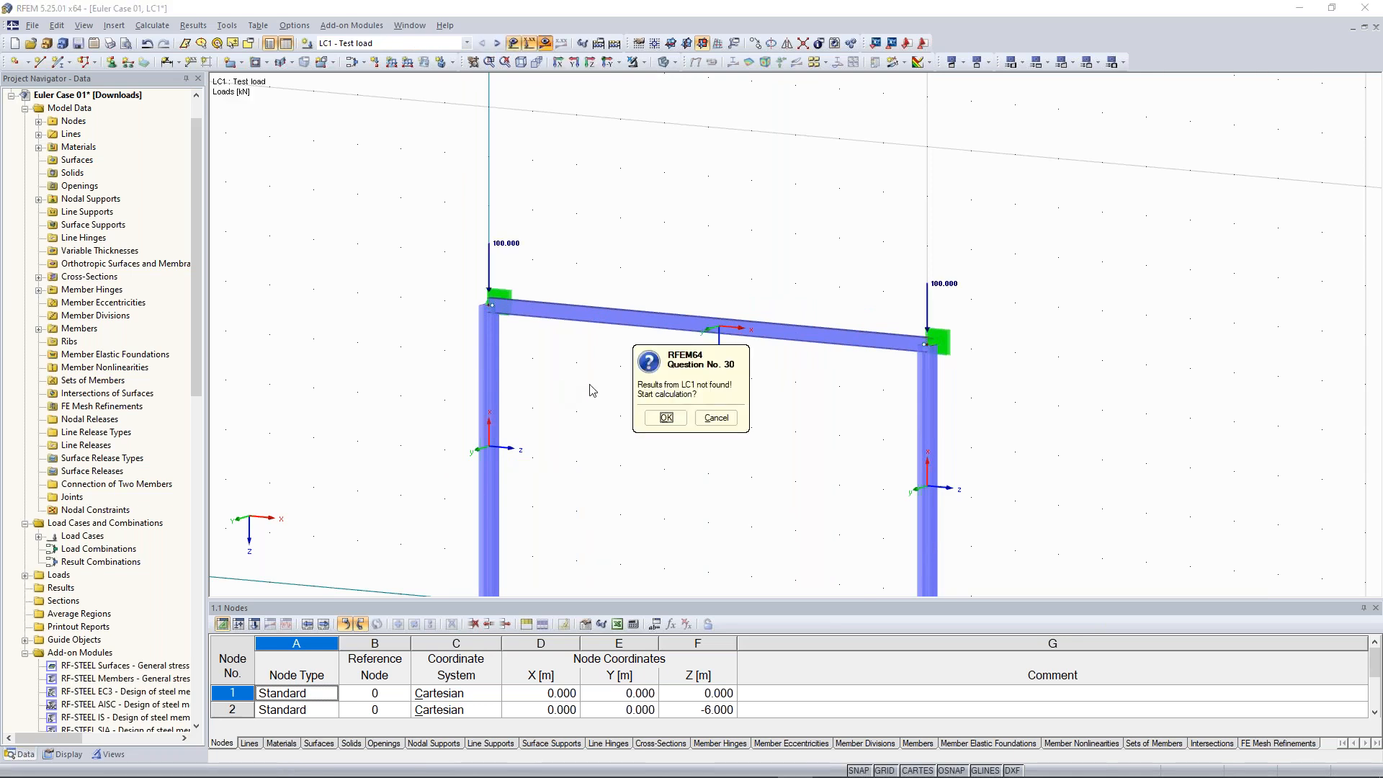
pyautogui.click(671, 425)
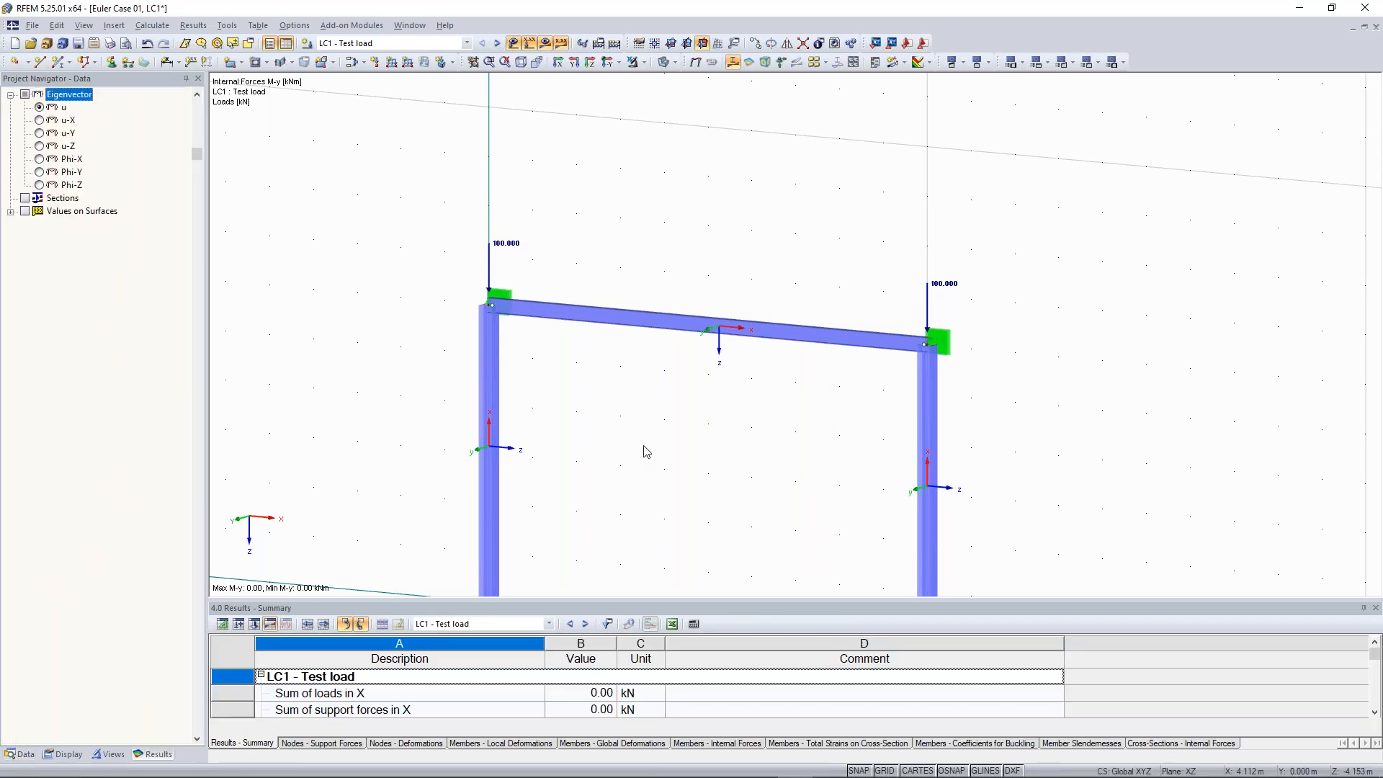
pyautogui.click(26, 96)
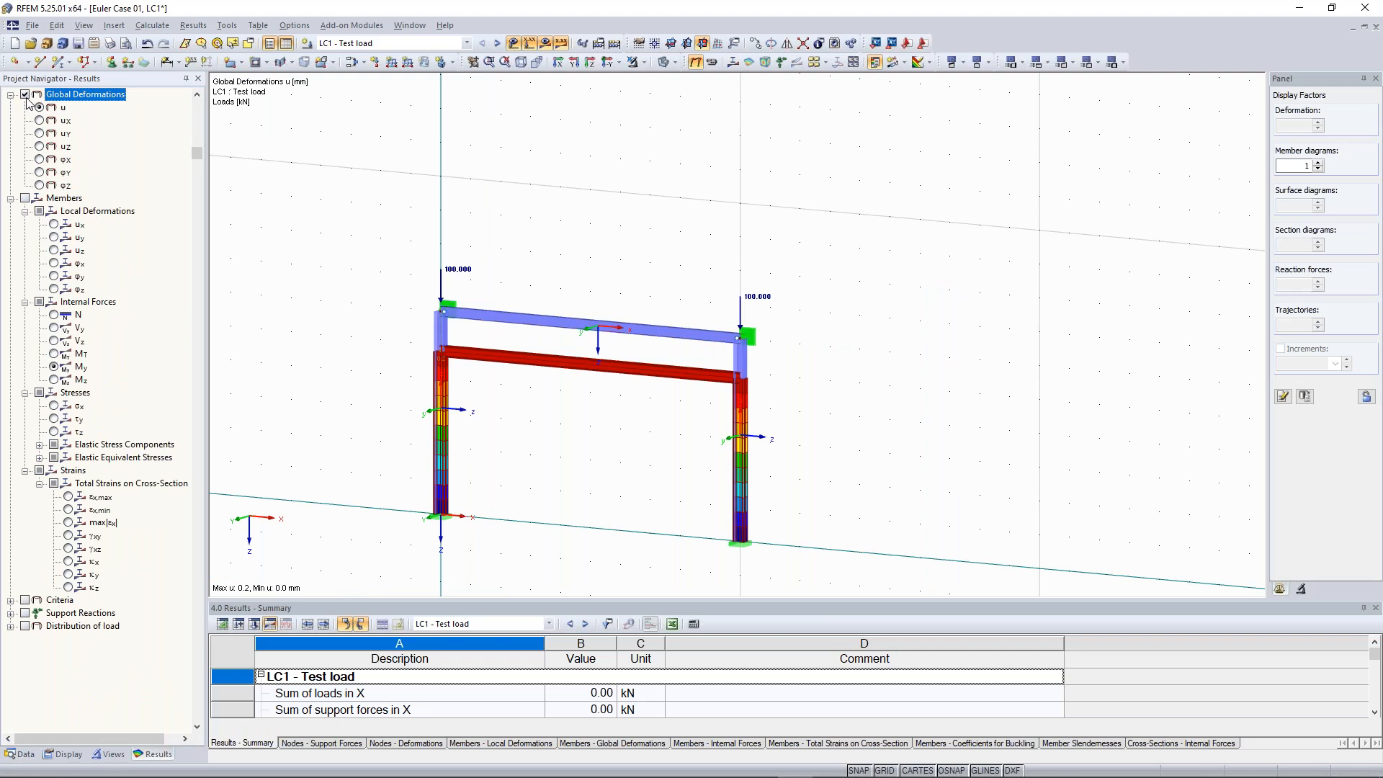
pyautogui.moveTo(443, 299); pyautogui.dragTo(526, 290, button='middle')
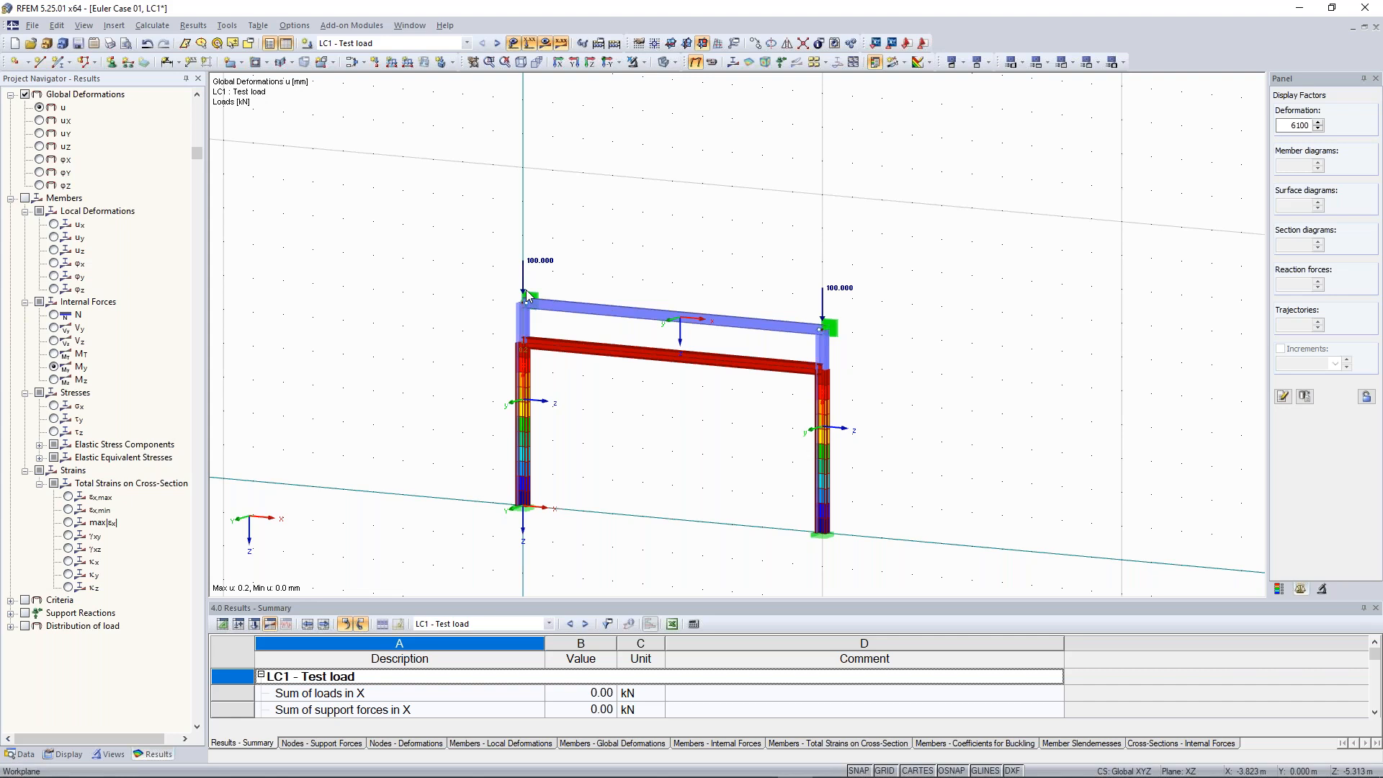
pyautogui.scroll(1, 486, 306)
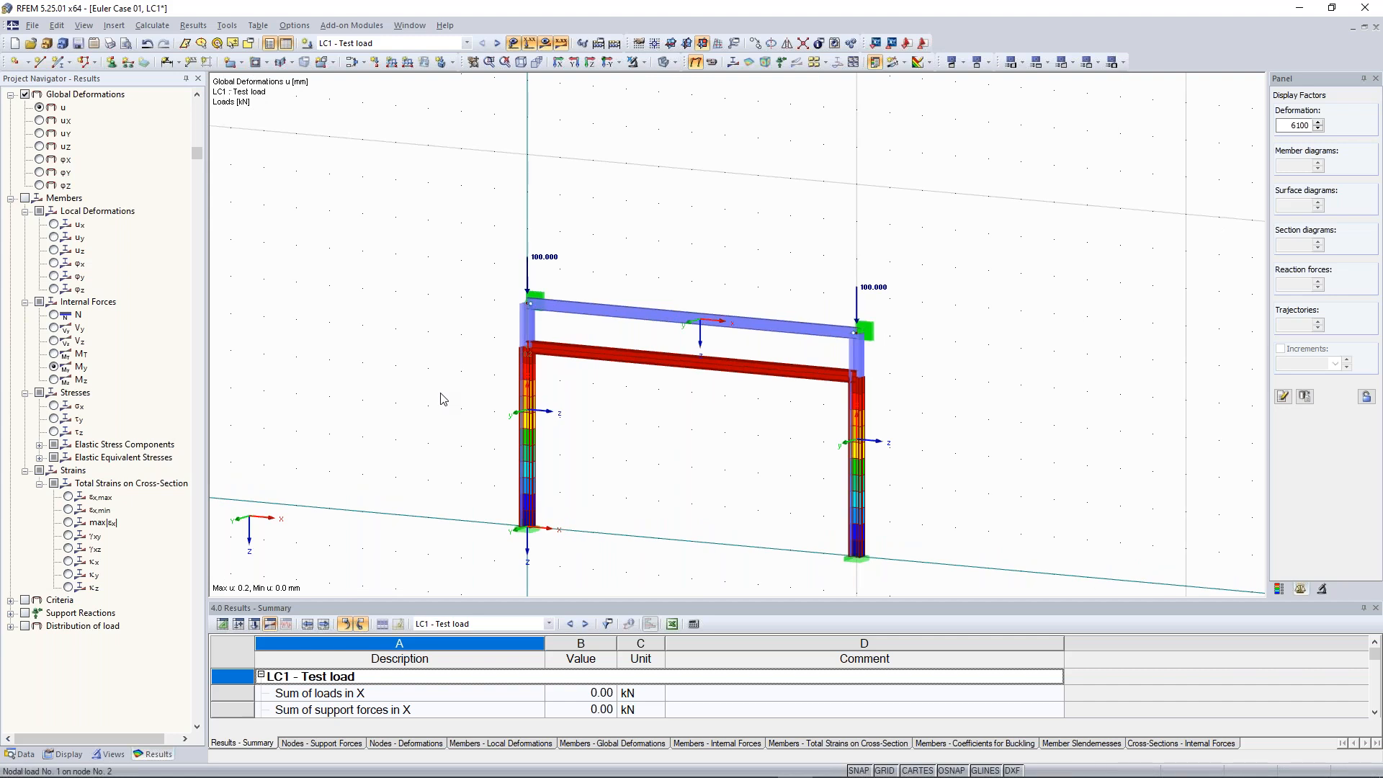
# Apply a uniform member load of 10 kN/m on the beam and recalculate to show its bending moments
pyautogui.click(391, 62)
pyautogui.click(886, 611)
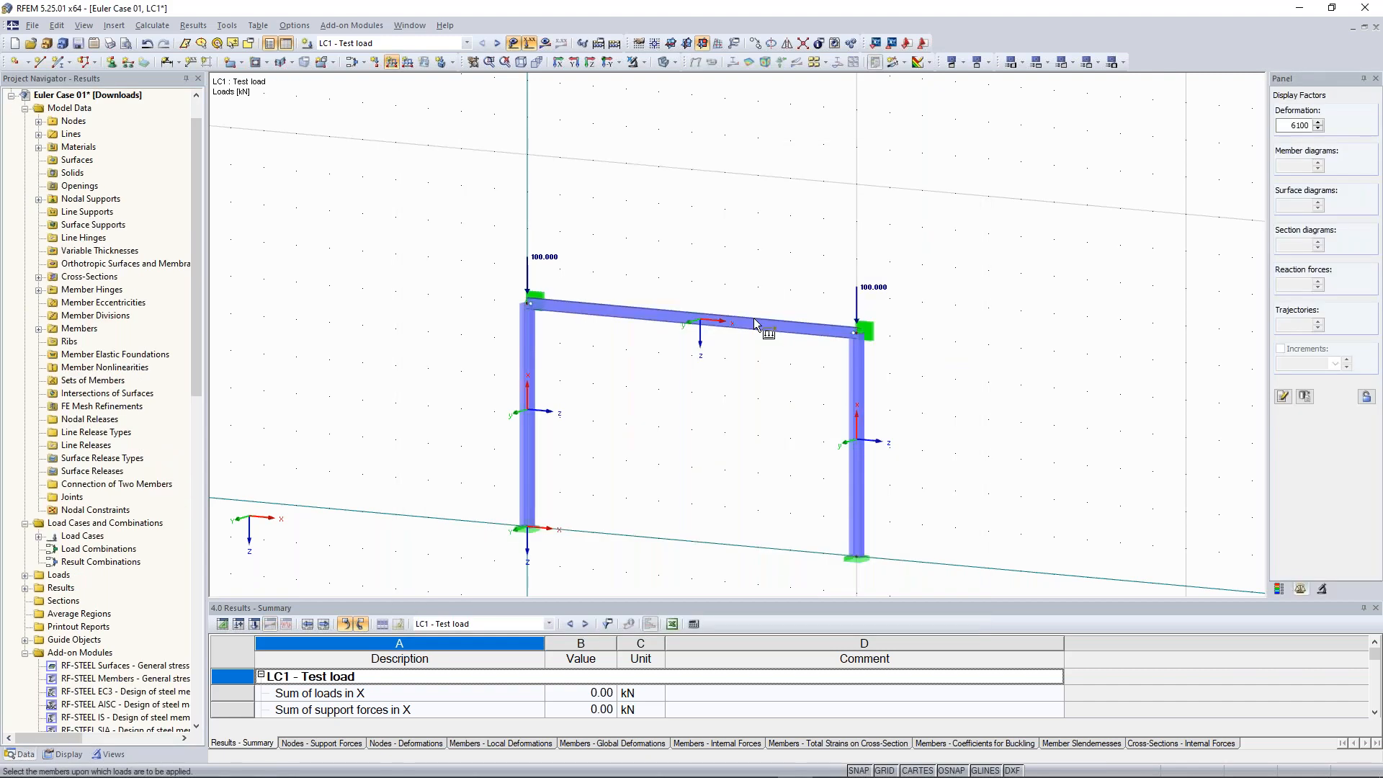
pyautogui.click(754, 324)
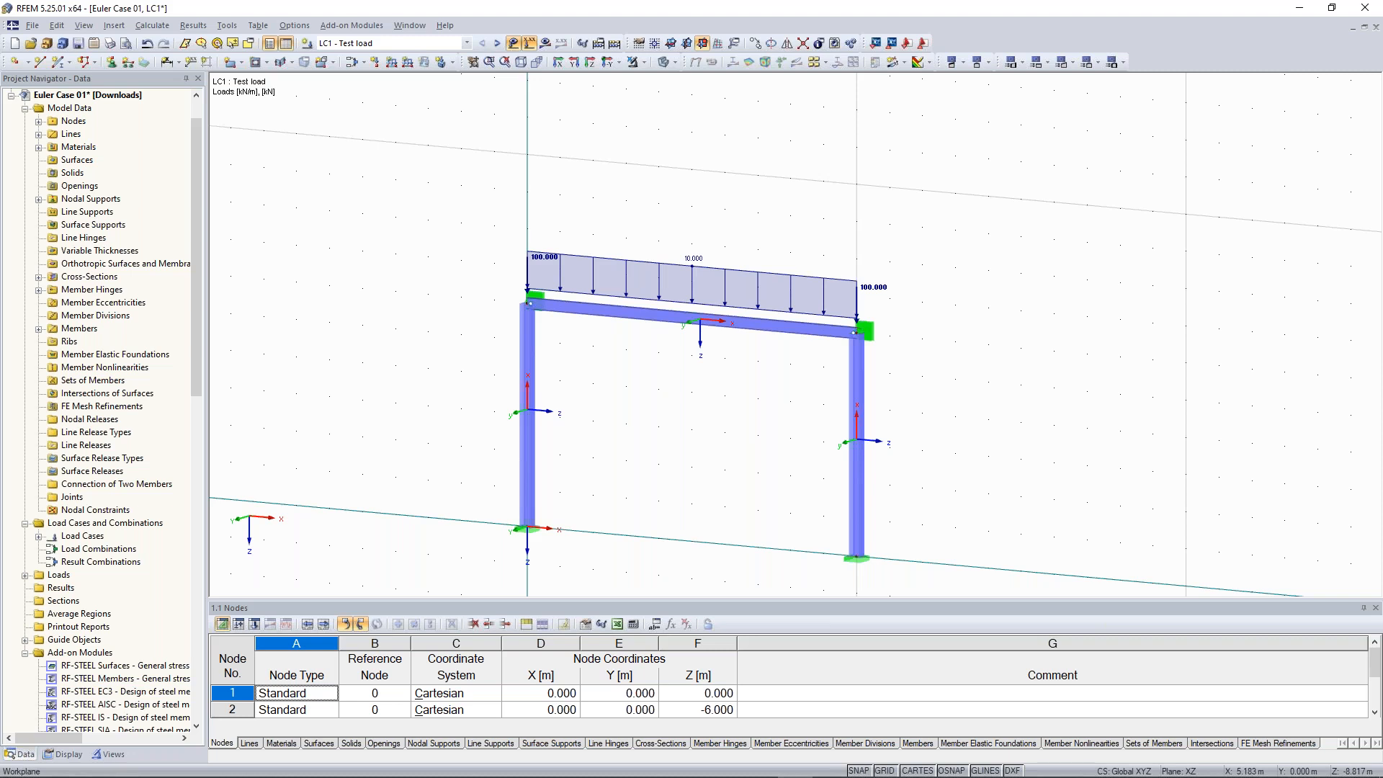
pyautogui.click(614, 43)
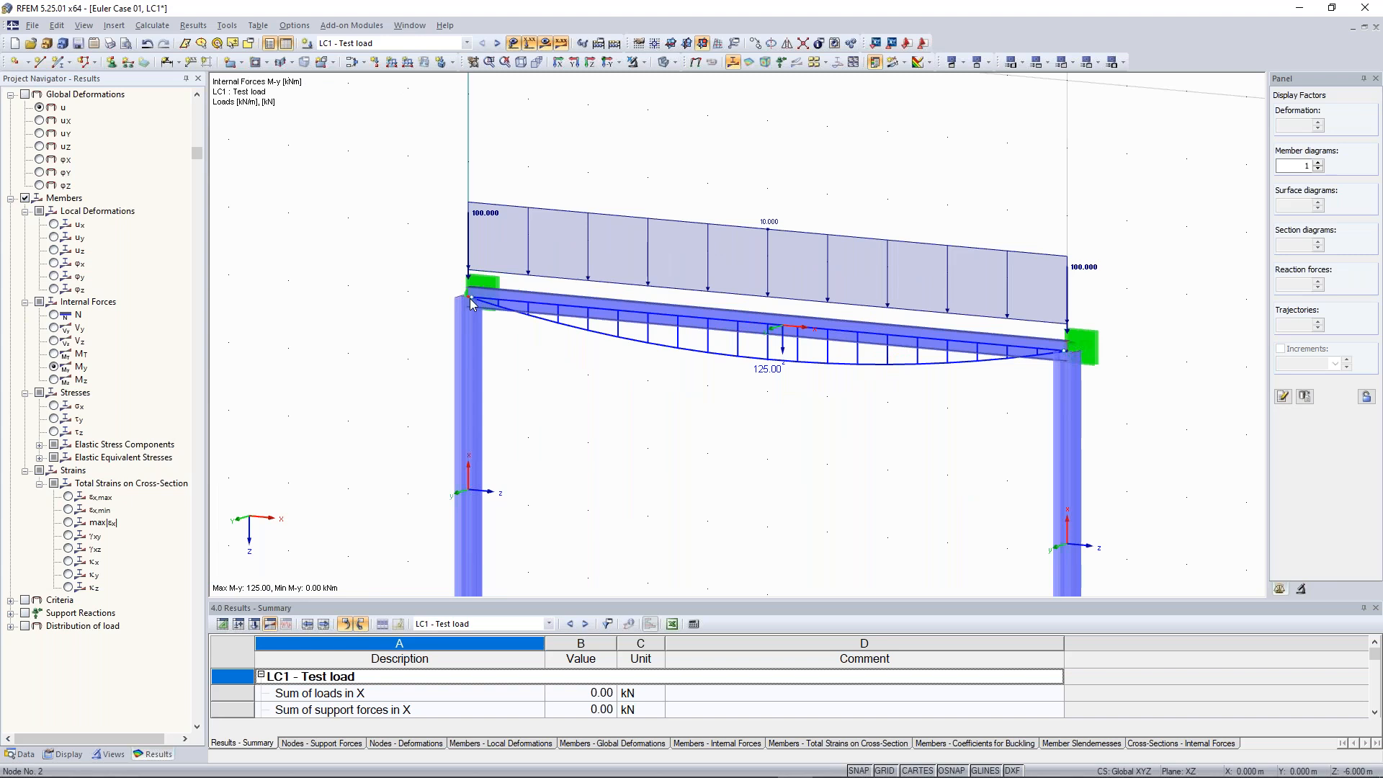
# Remove both hinges from the beam and change its member type to Truss
pyautogui.doubleClick(669, 328)
pyautogui.click(724, 515)
pyautogui.click(719, 531)
pyautogui.click(720, 531)
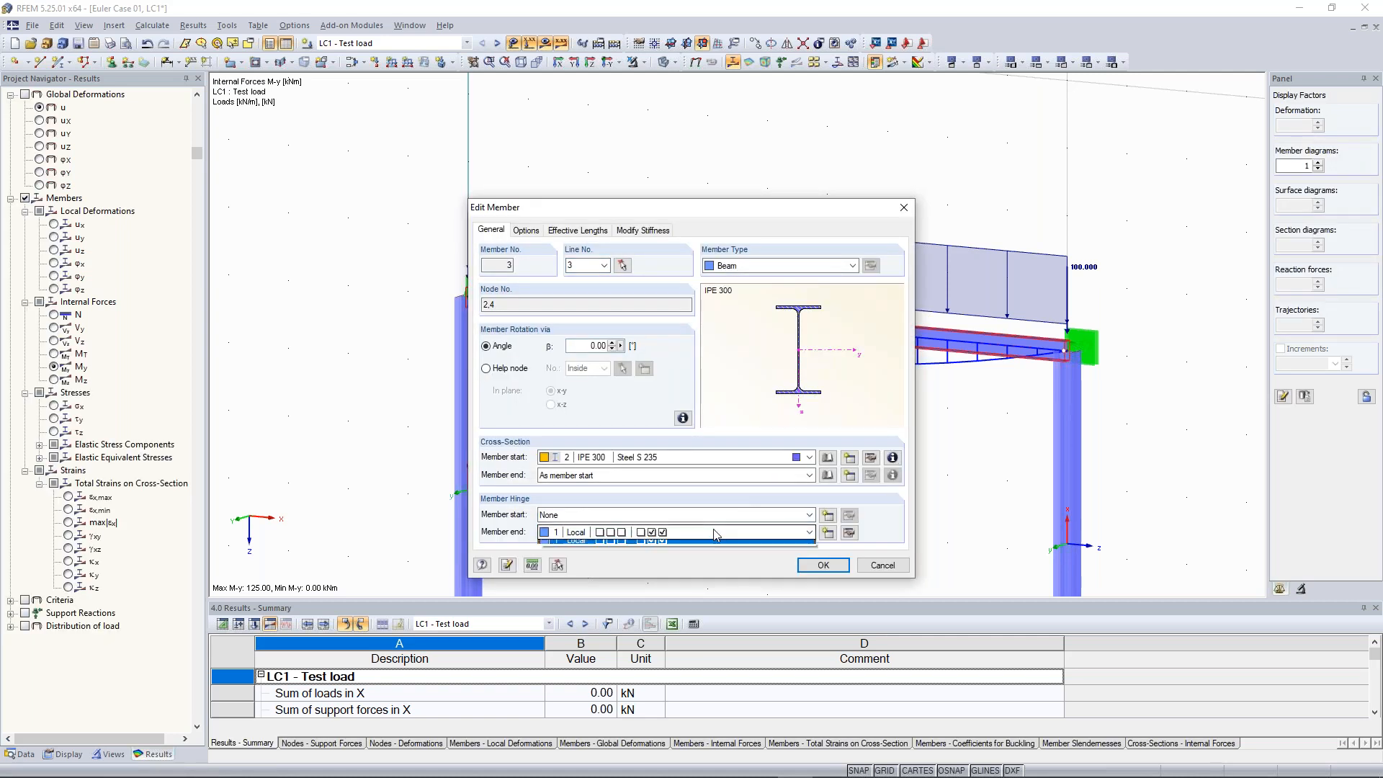
pyautogui.click(720, 545)
pyautogui.click(850, 266)
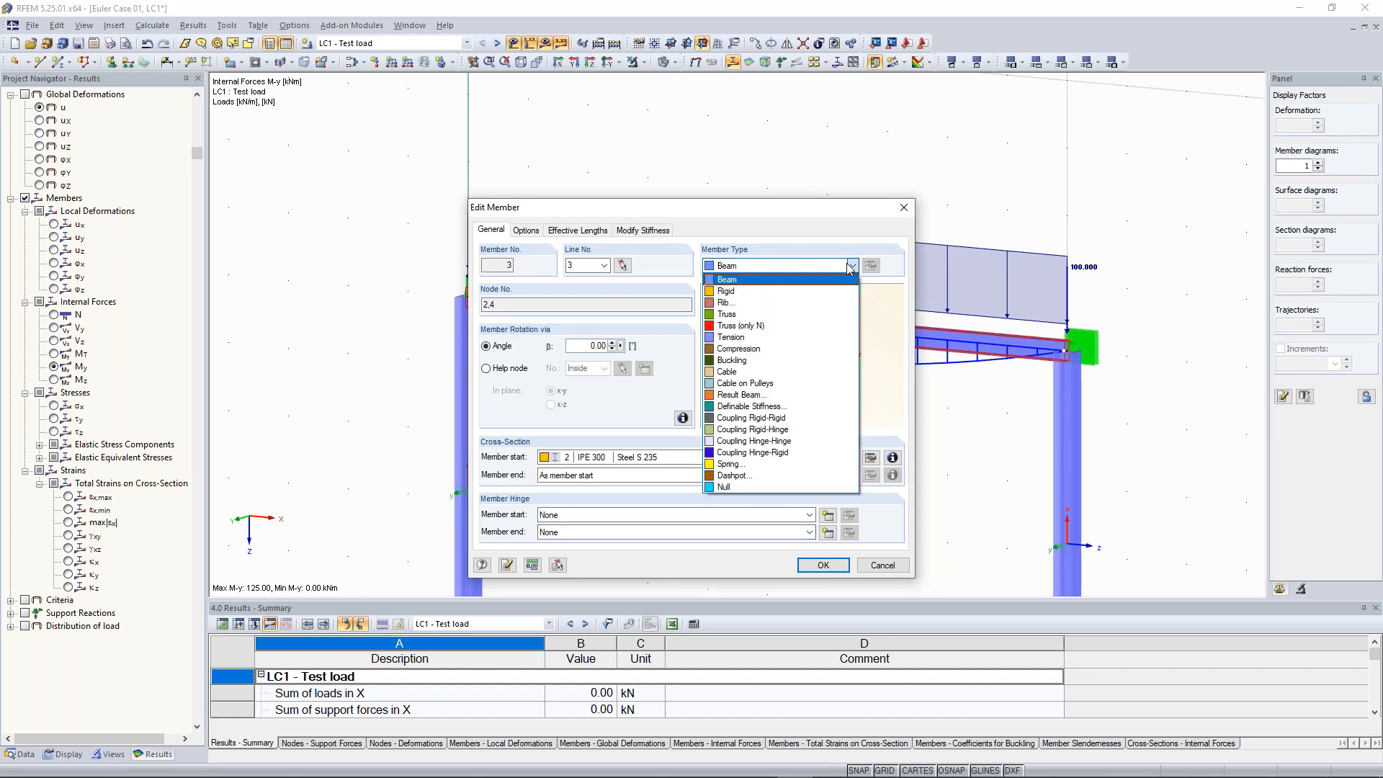
pyautogui.click(785, 315)
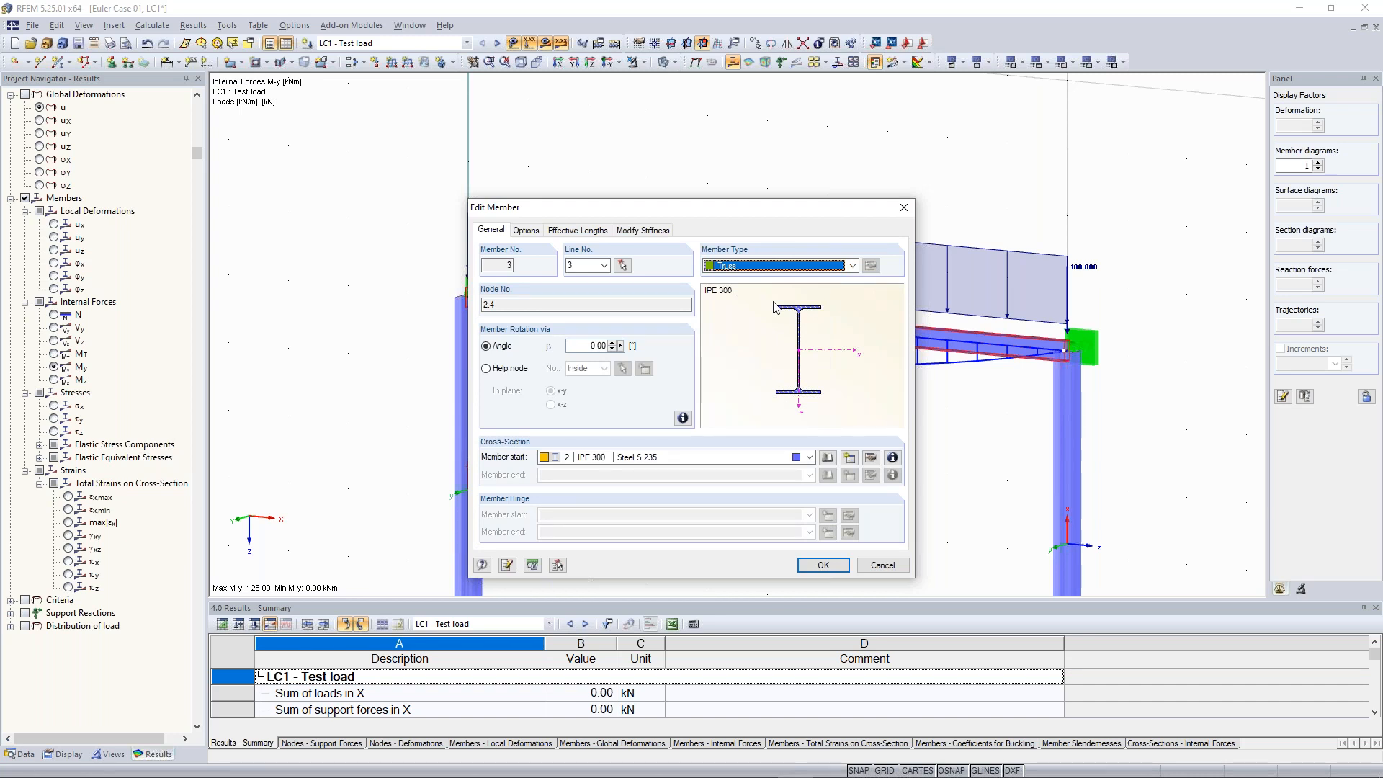
pyautogui.click(839, 567)
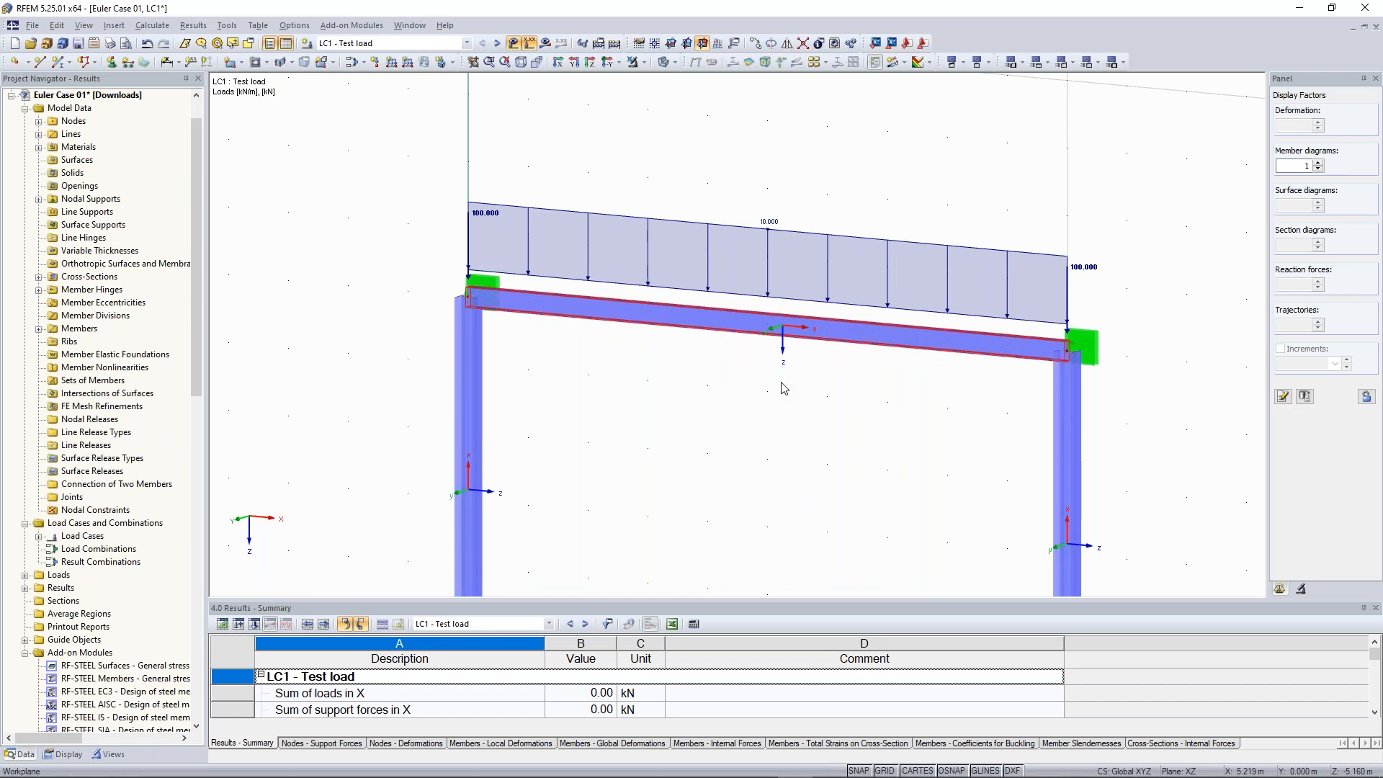
# Recalculate LC1 and display the results for the modified frame
pyautogui.click(545, 42)
pyautogui.click(670, 423)
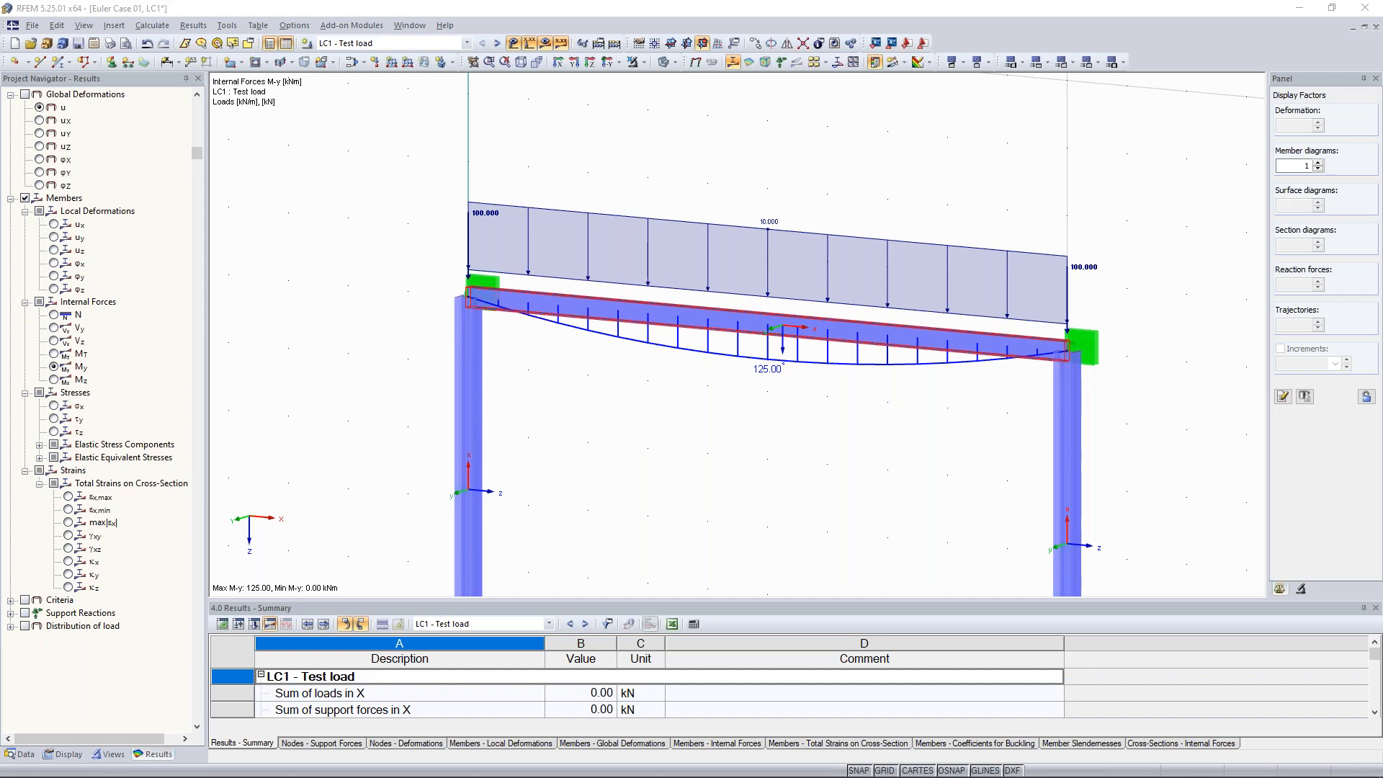
pyautogui.scroll(-2, 909, 458)
pyautogui.scroll(-2, 909, 458)
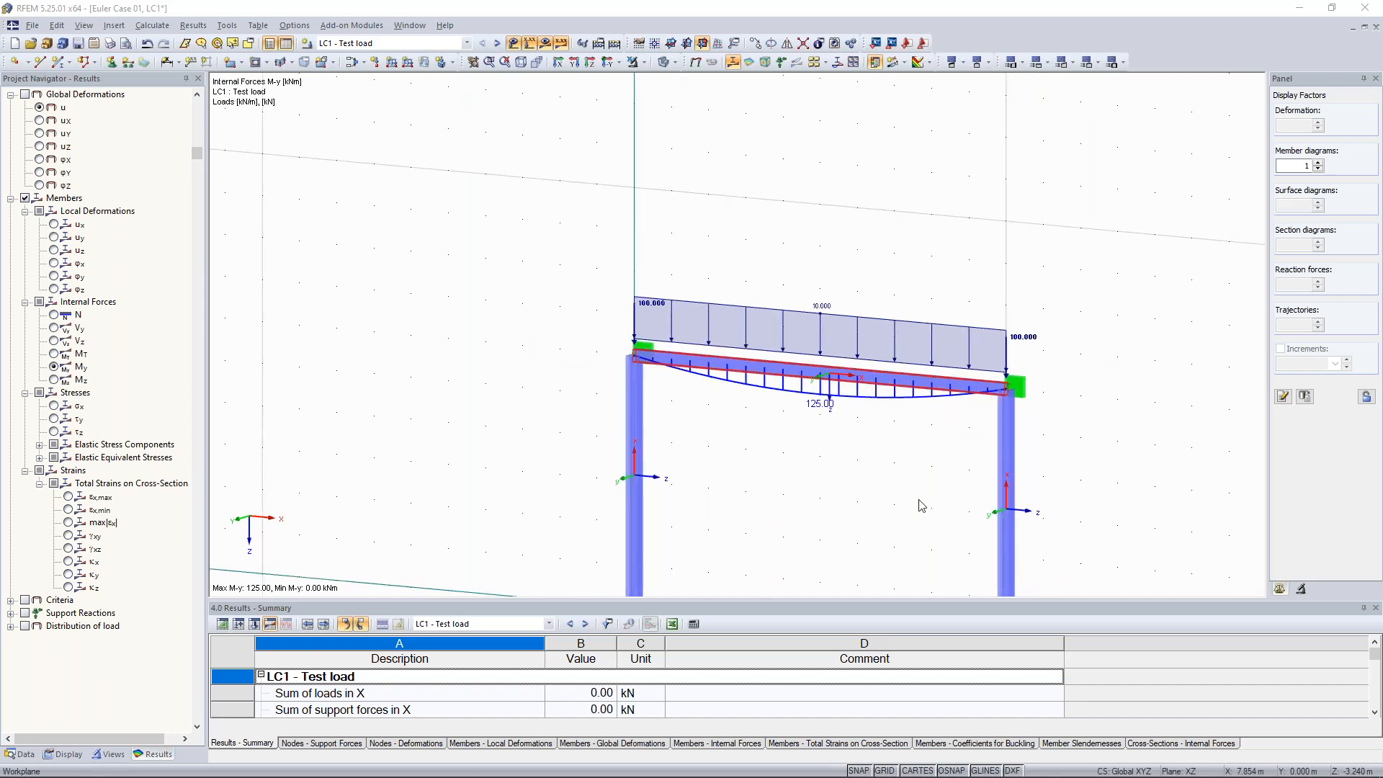
pyautogui.moveTo(919, 500); pyautogui.dragTo(882, 378, button='middle')
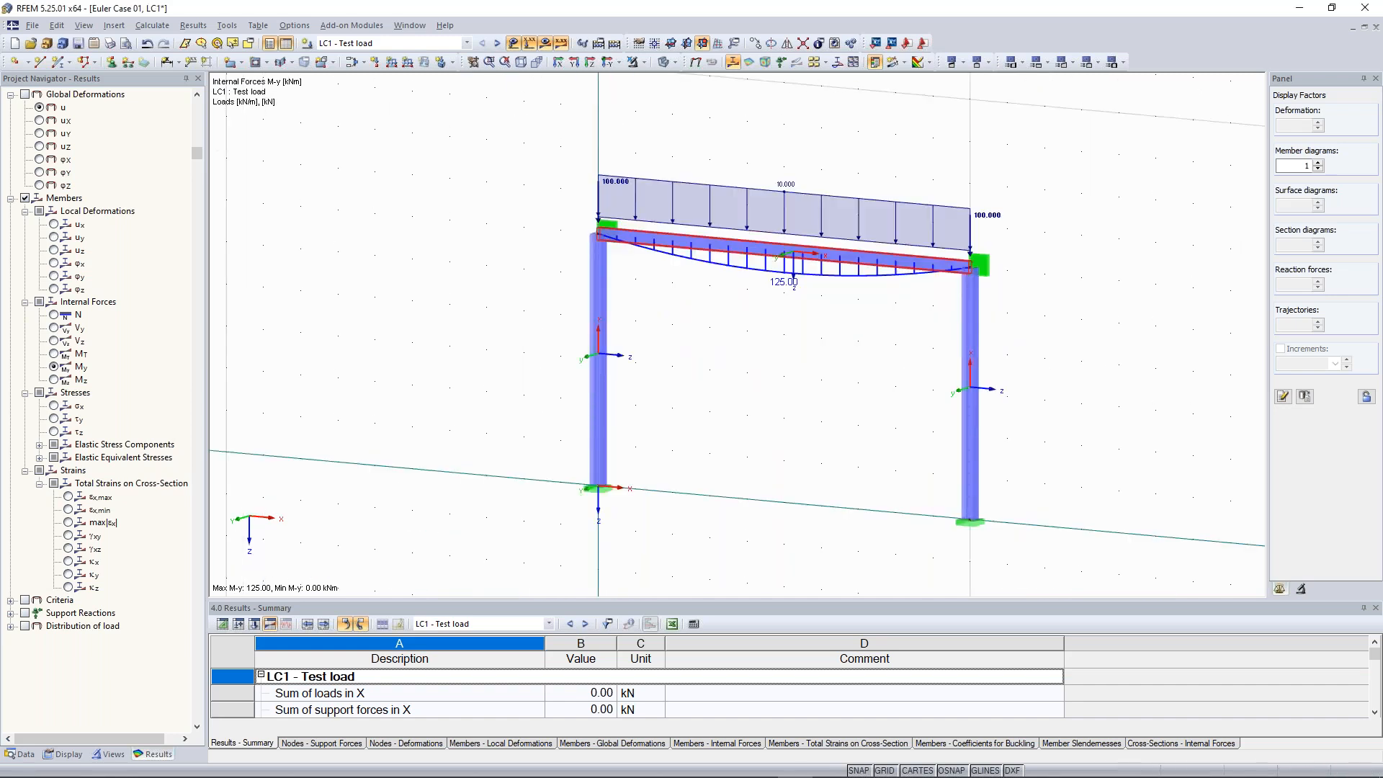
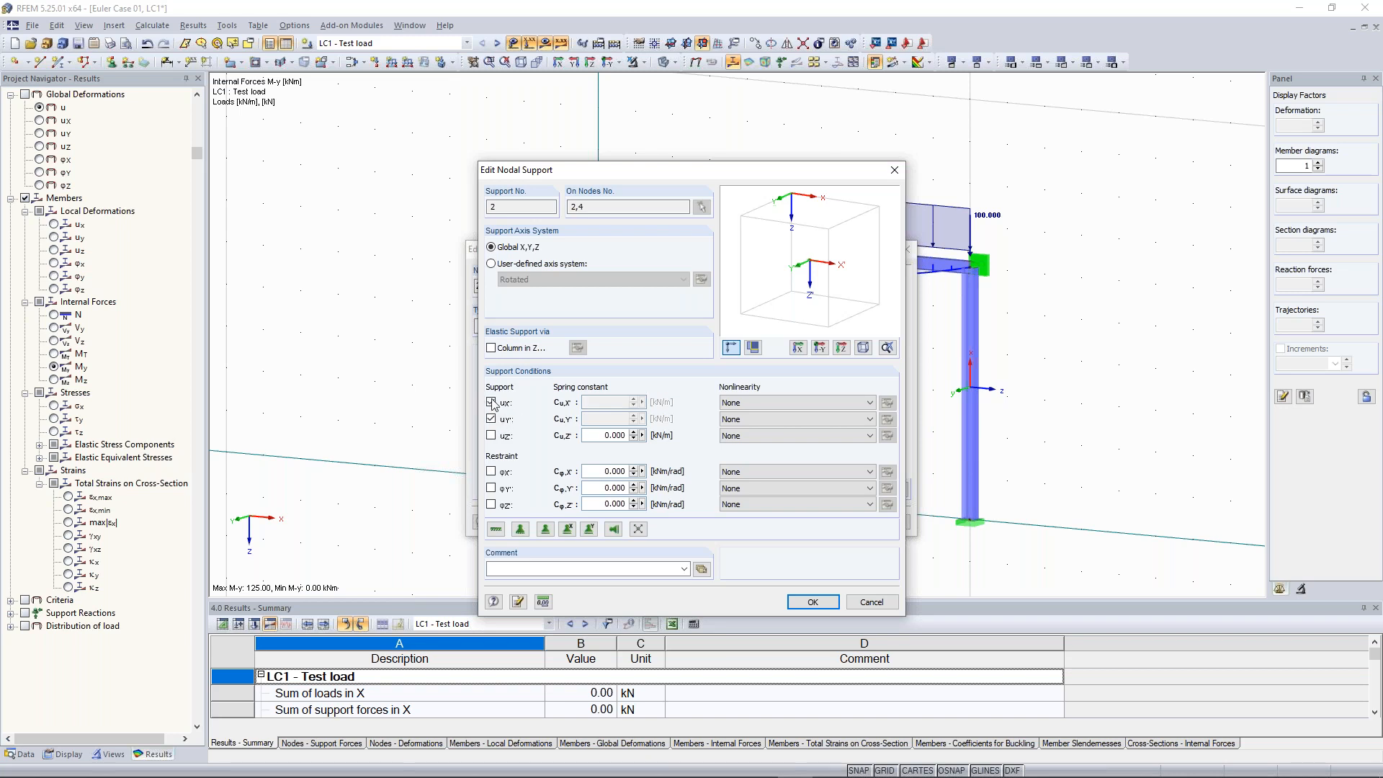
# Apply the nodal support settings on nodes 2 and 4, then reopen the support at the beam's left end to review it
pyautogui.click(816, 609)
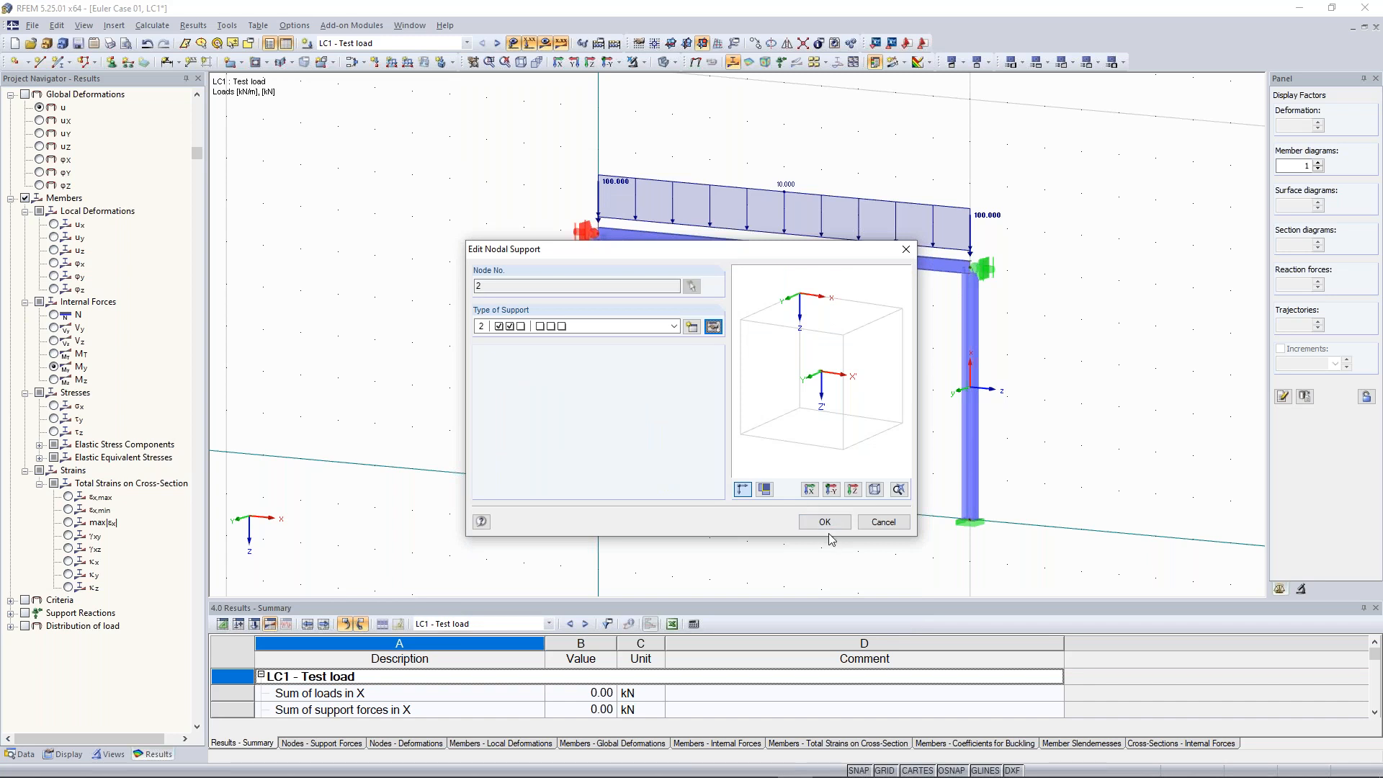
pyautogui.click(826, 529)
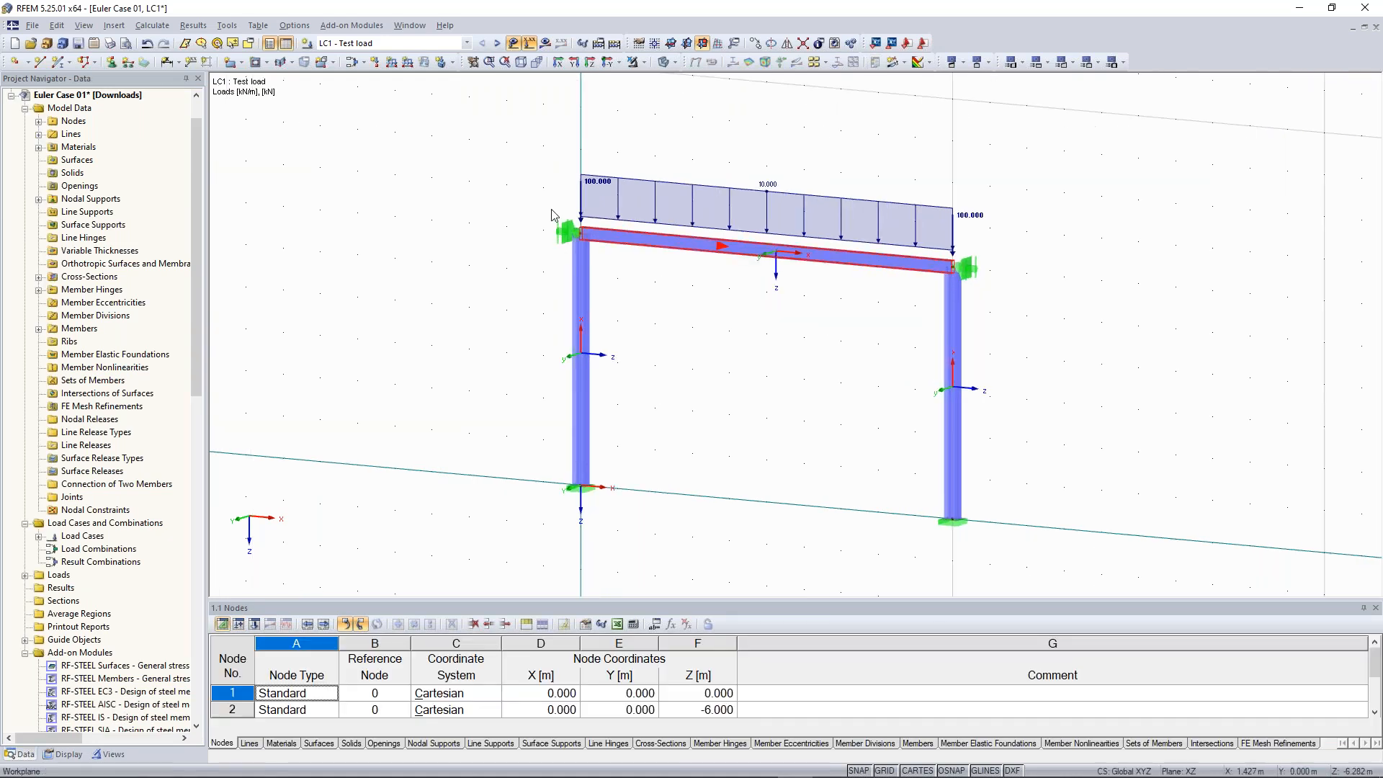
pyautogui.scroll(1, 533, 201)
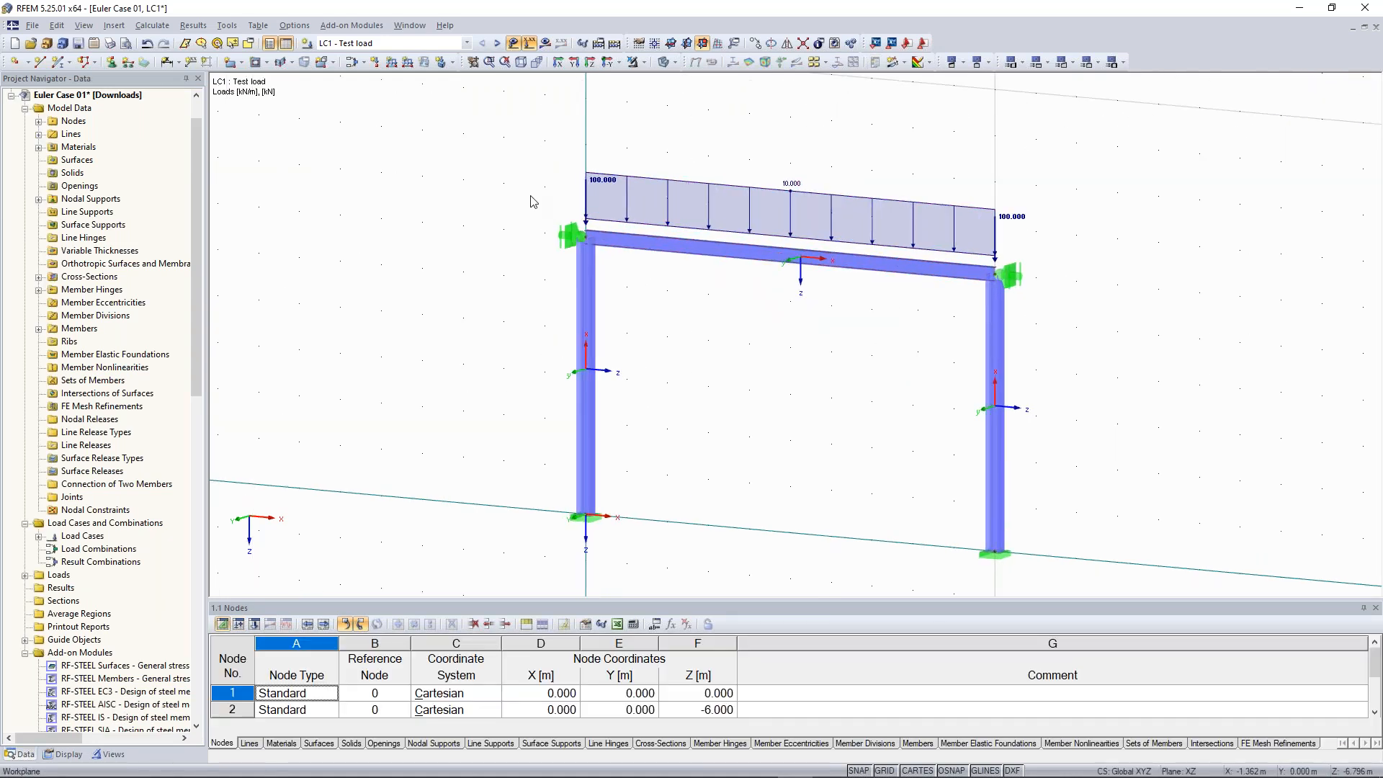
pyautogui.doubleClick(573, 238)
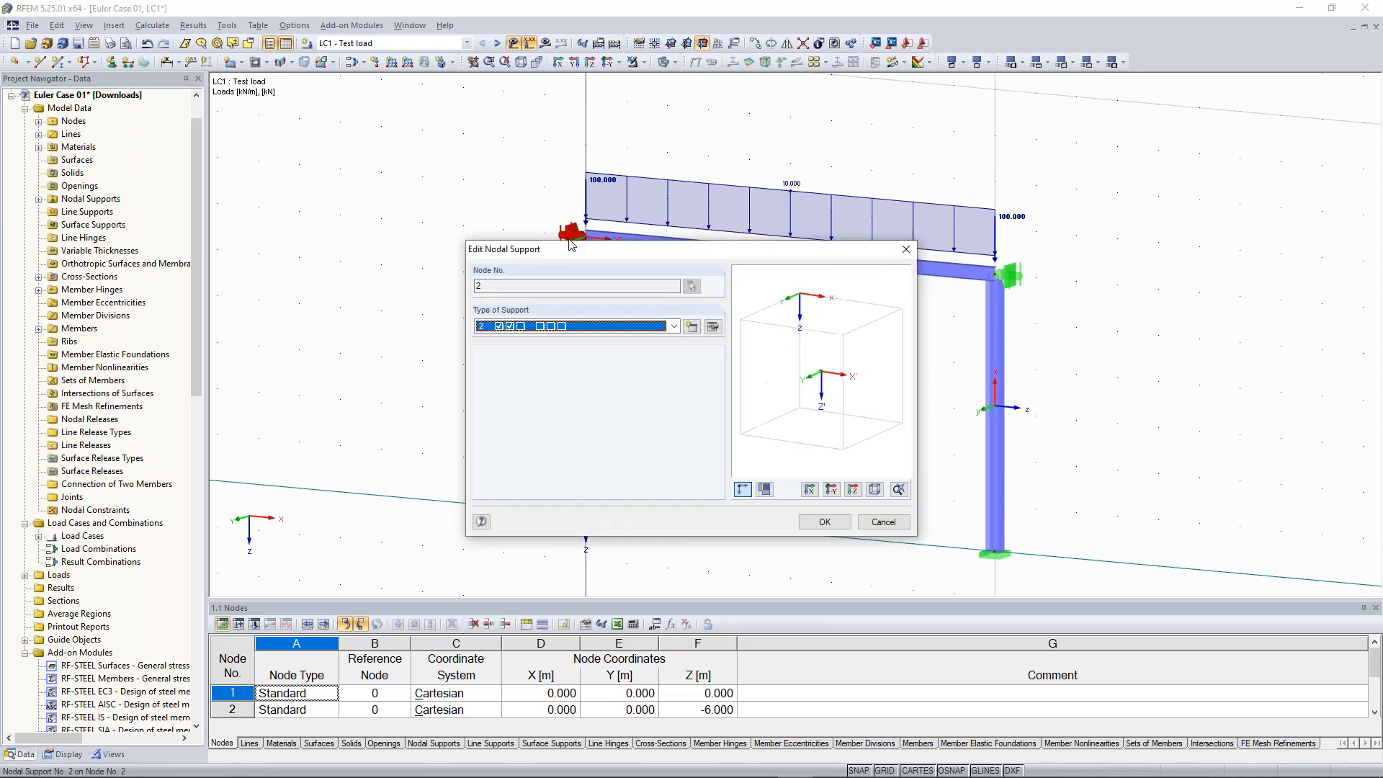
pyautogui.press('Escape')
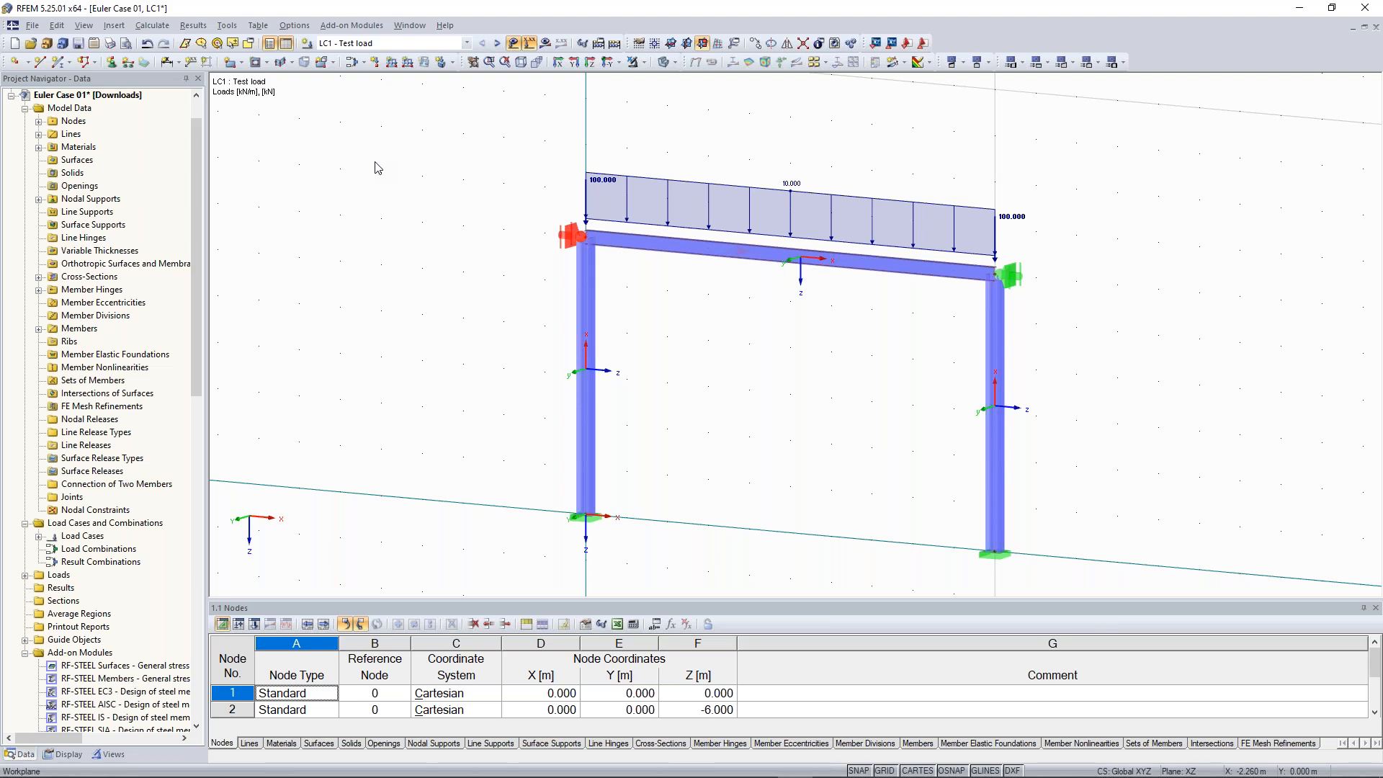
pyautogui.click(378, 168)
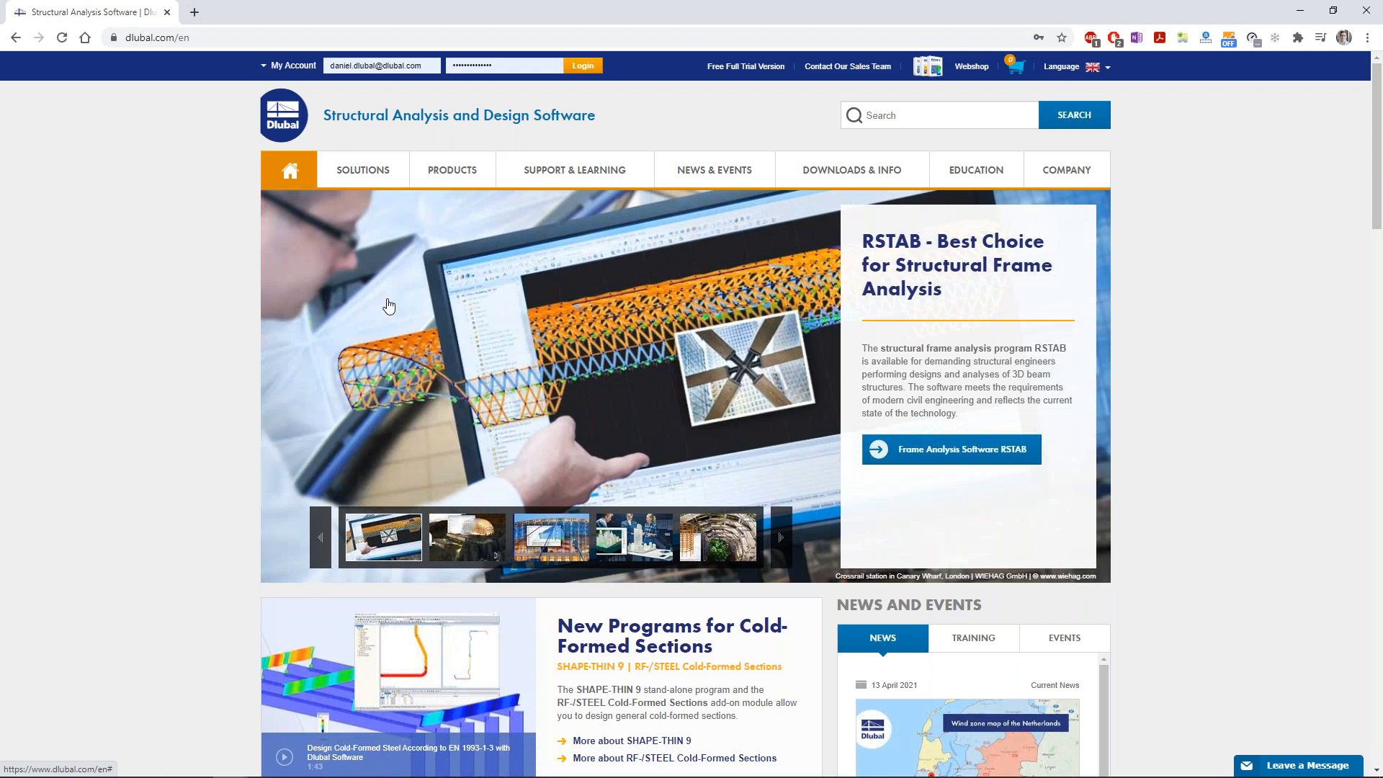
# Switch to the Dlubal website in the browser and browse the Solutions and Support & Learning menus and the Online Training page
pyautogui.moveTo(365, 189)
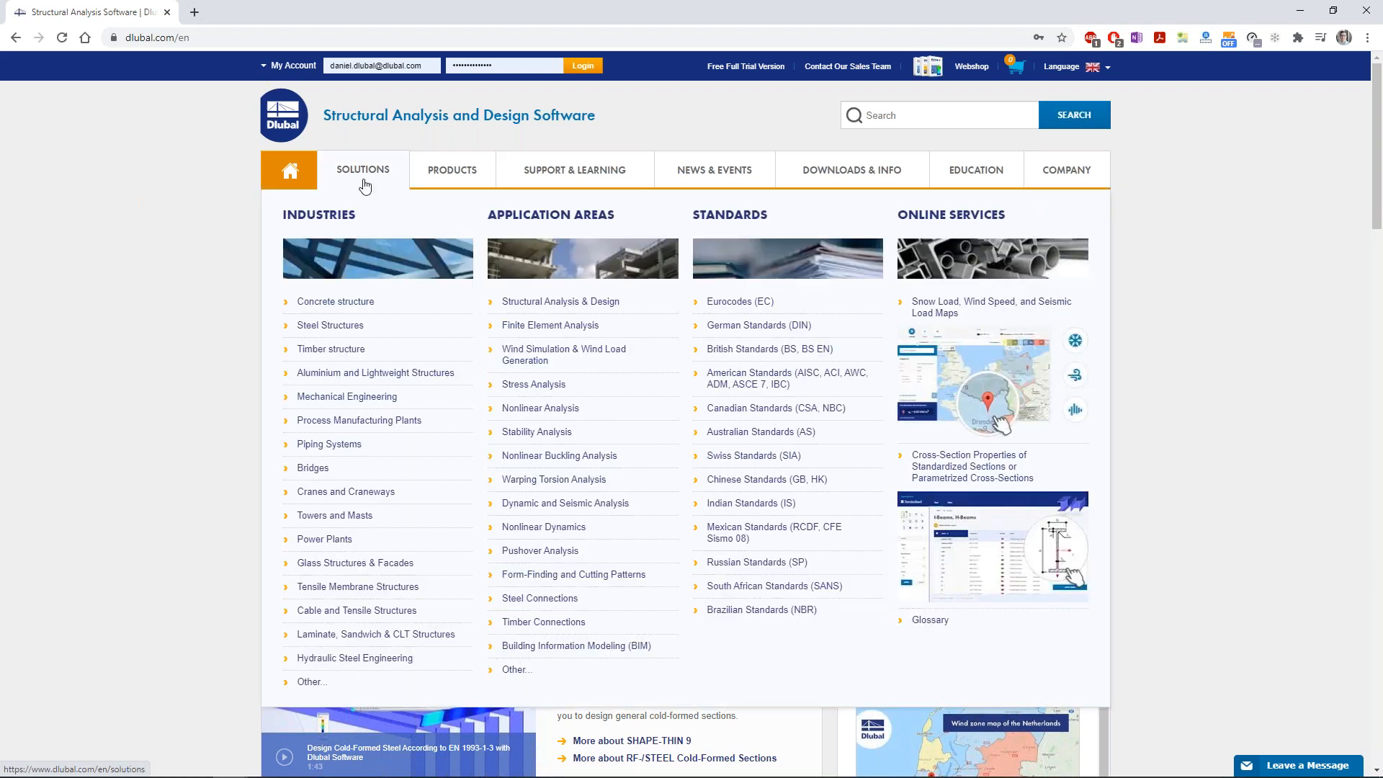
pyautogui.moveTo(559, 185)
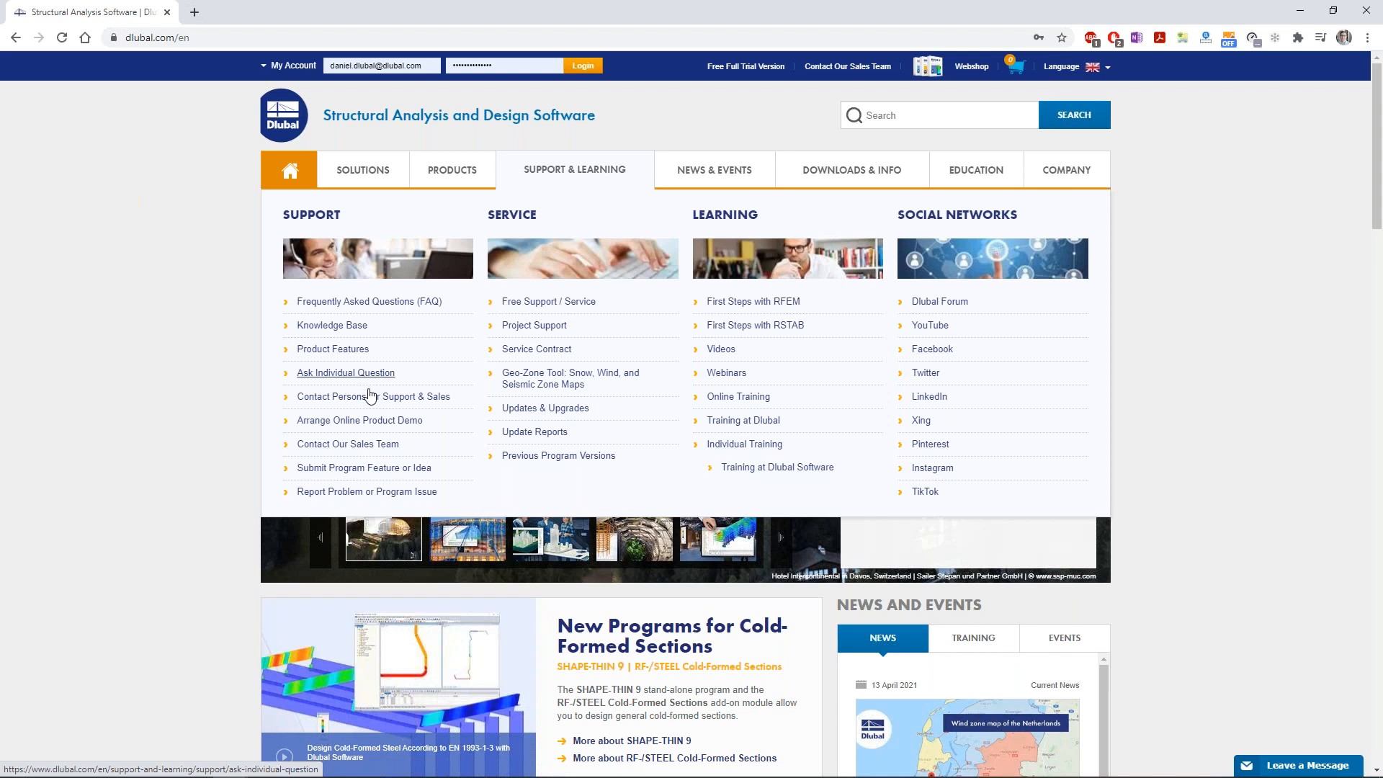
pyautogui.scroll(-2, 271, 415)
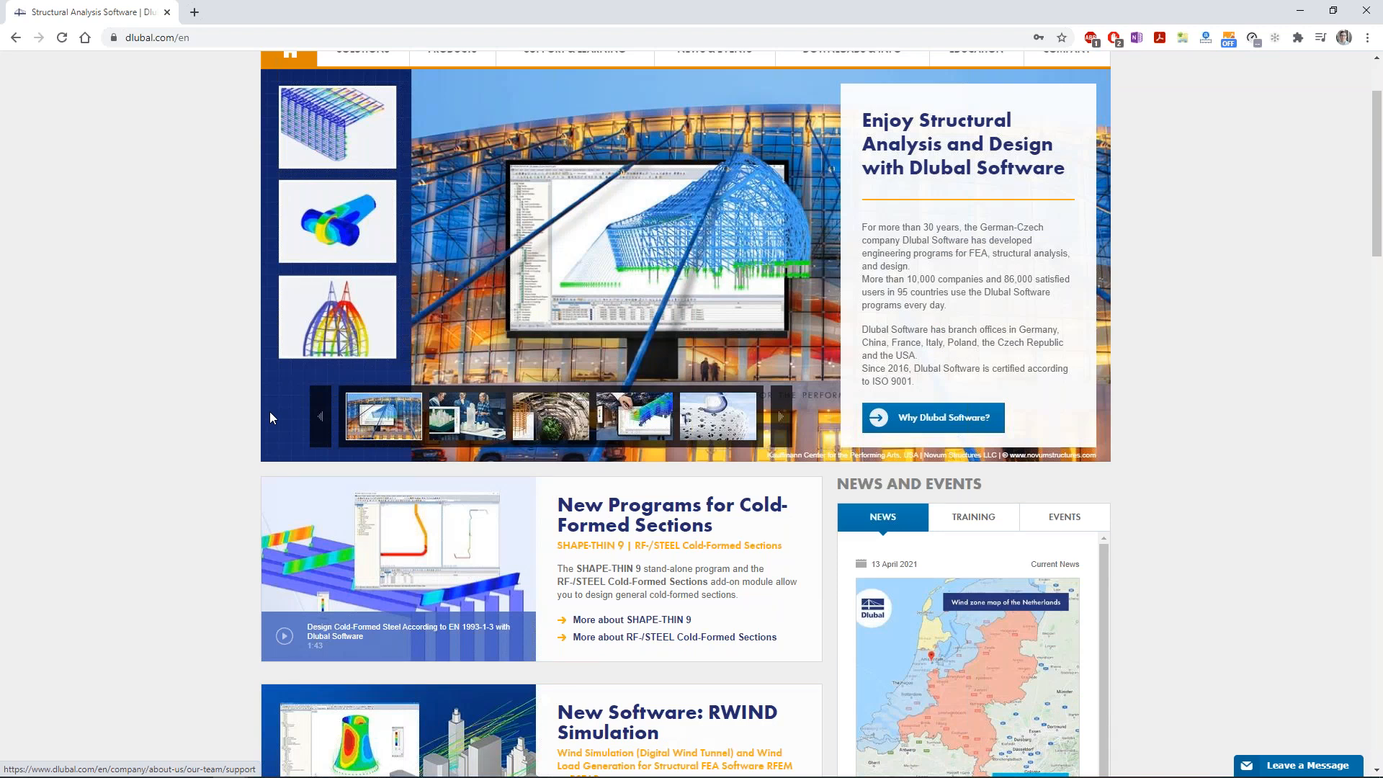
pyautogui.scroll(2, 270, 412)
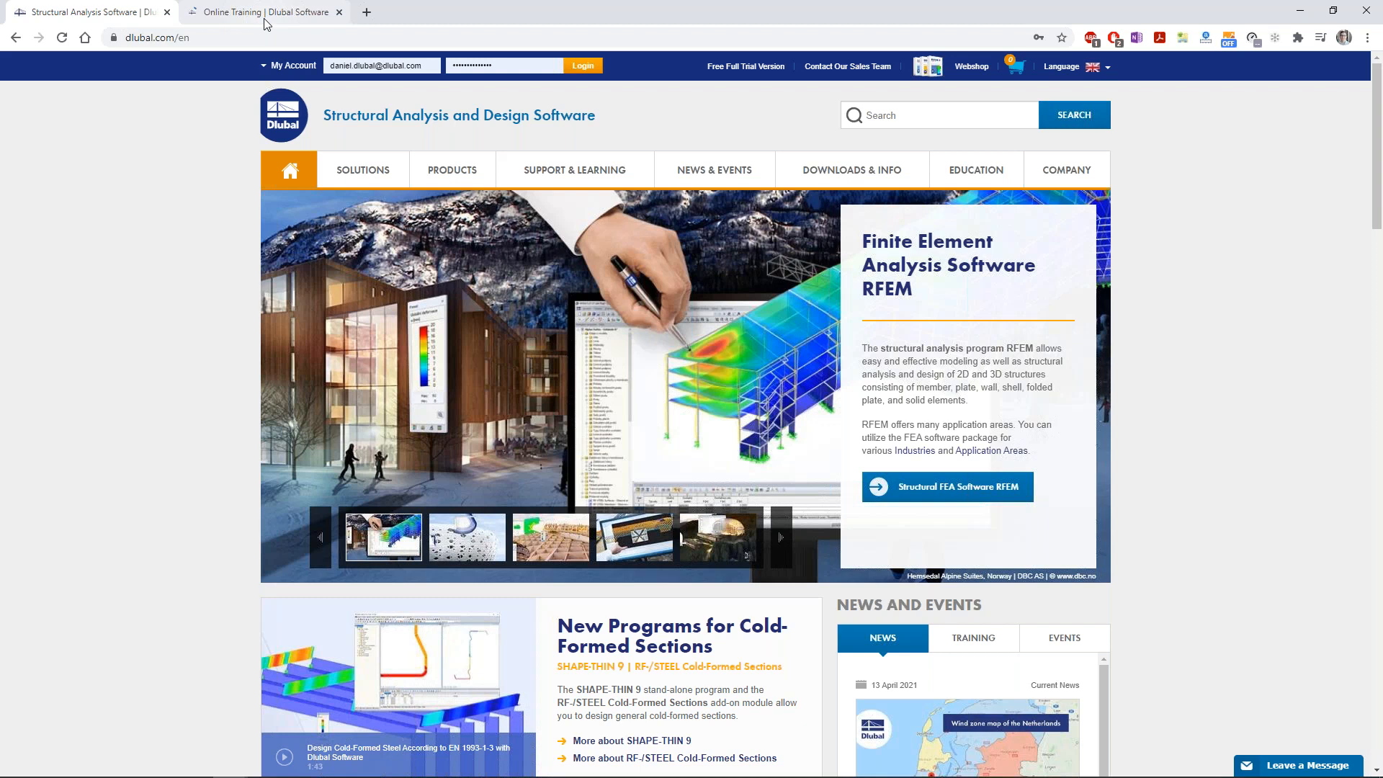
pyautogui.click(267, 12)
pyautogui.scroll(-10, 678, 589)
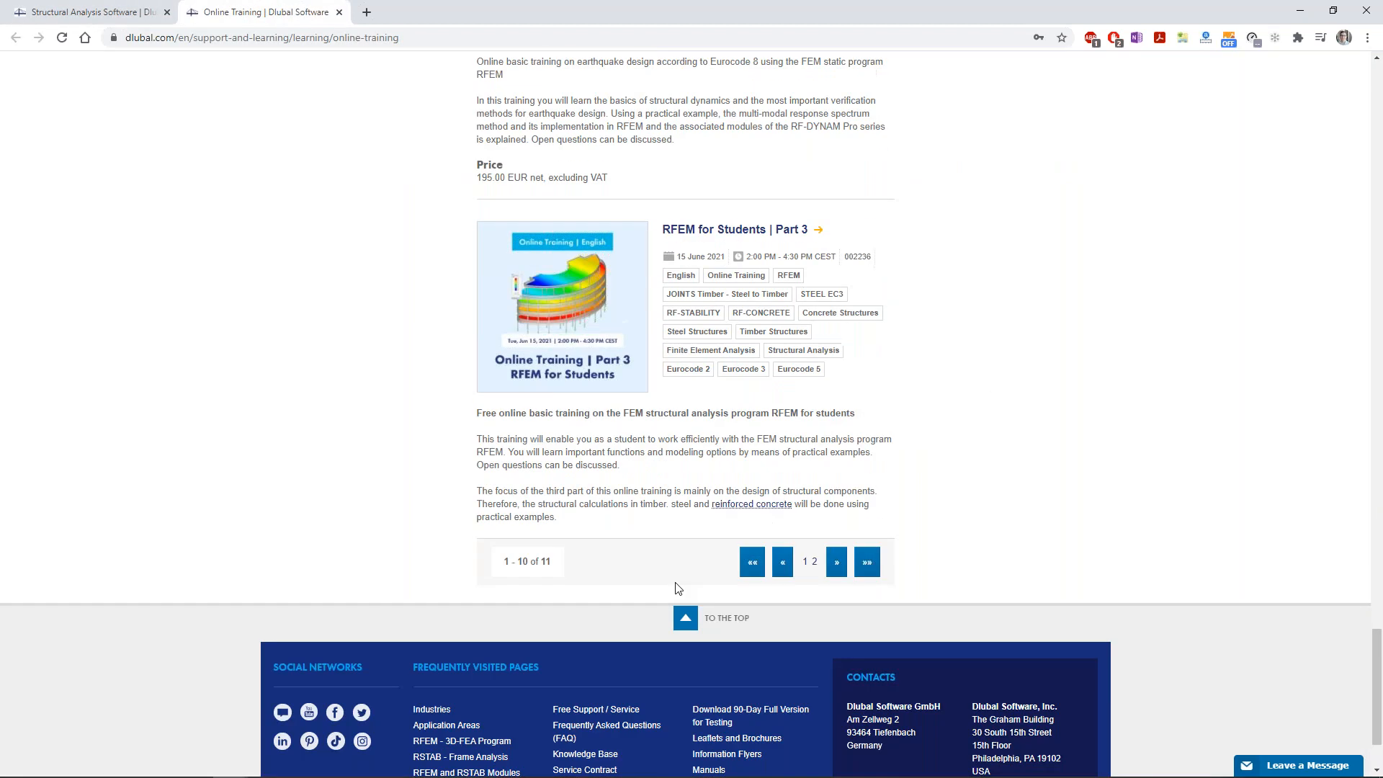
pyautogui.click(685, 617)
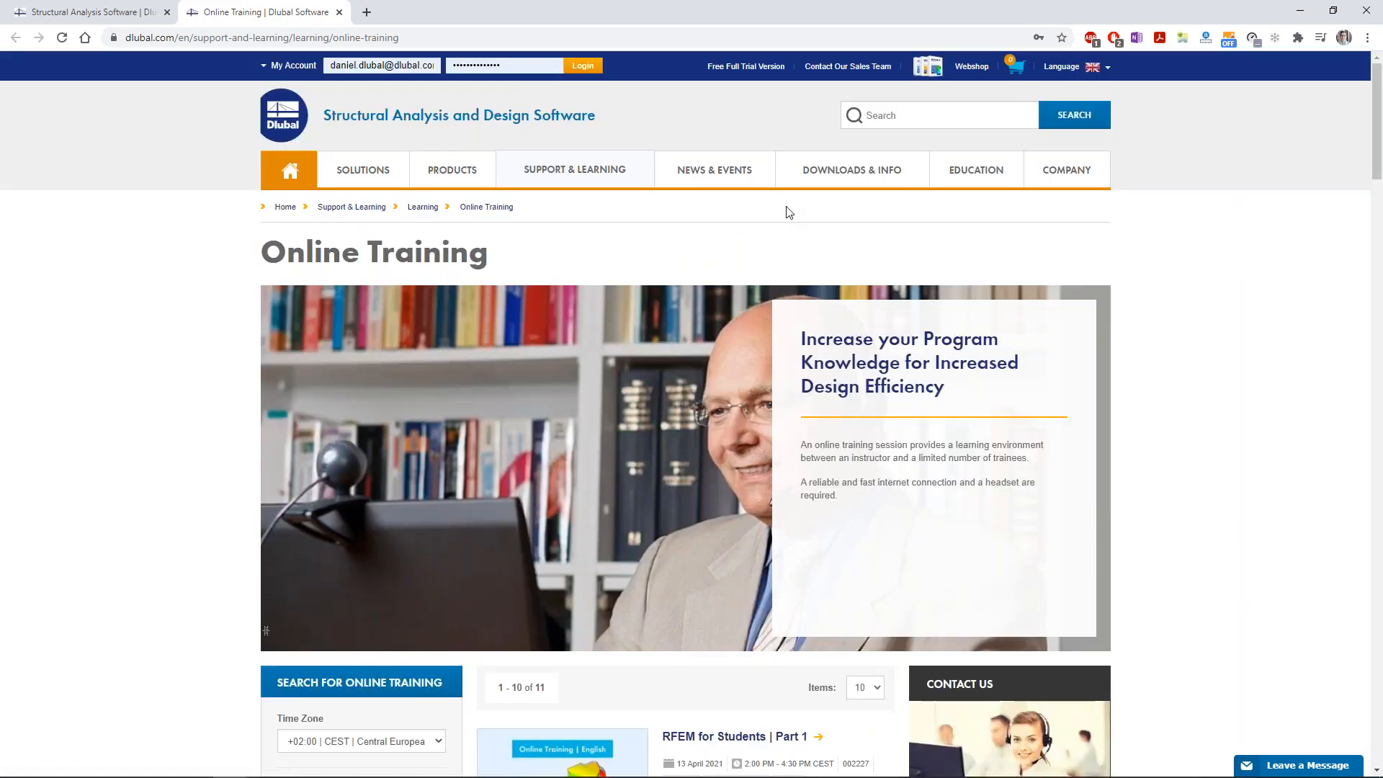
# Open the Structural Analysis Models to Download page and view the Steel Hall model
pyautogui.moveTo(810, 175)
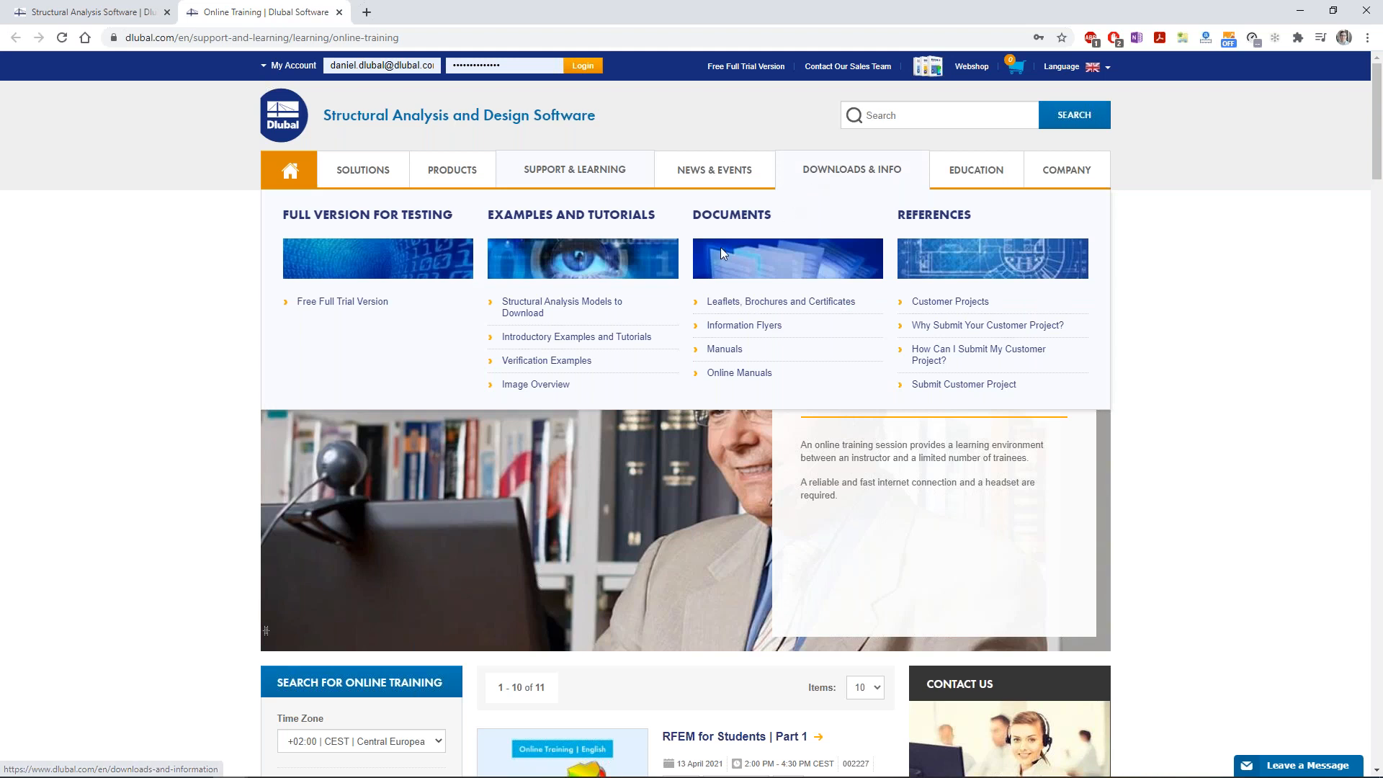
pyautogui.click(549, 308)
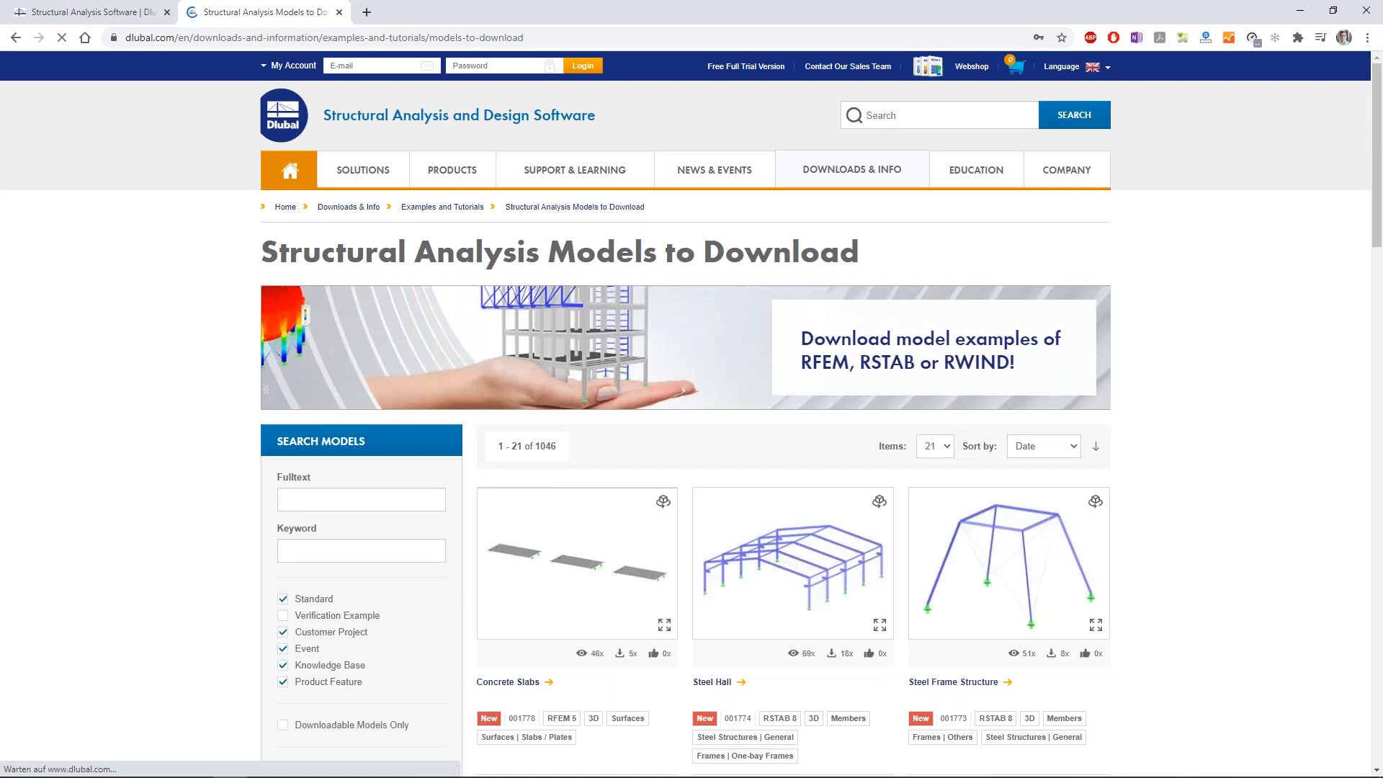
pyautogui.scroll(-2, 529, 416)
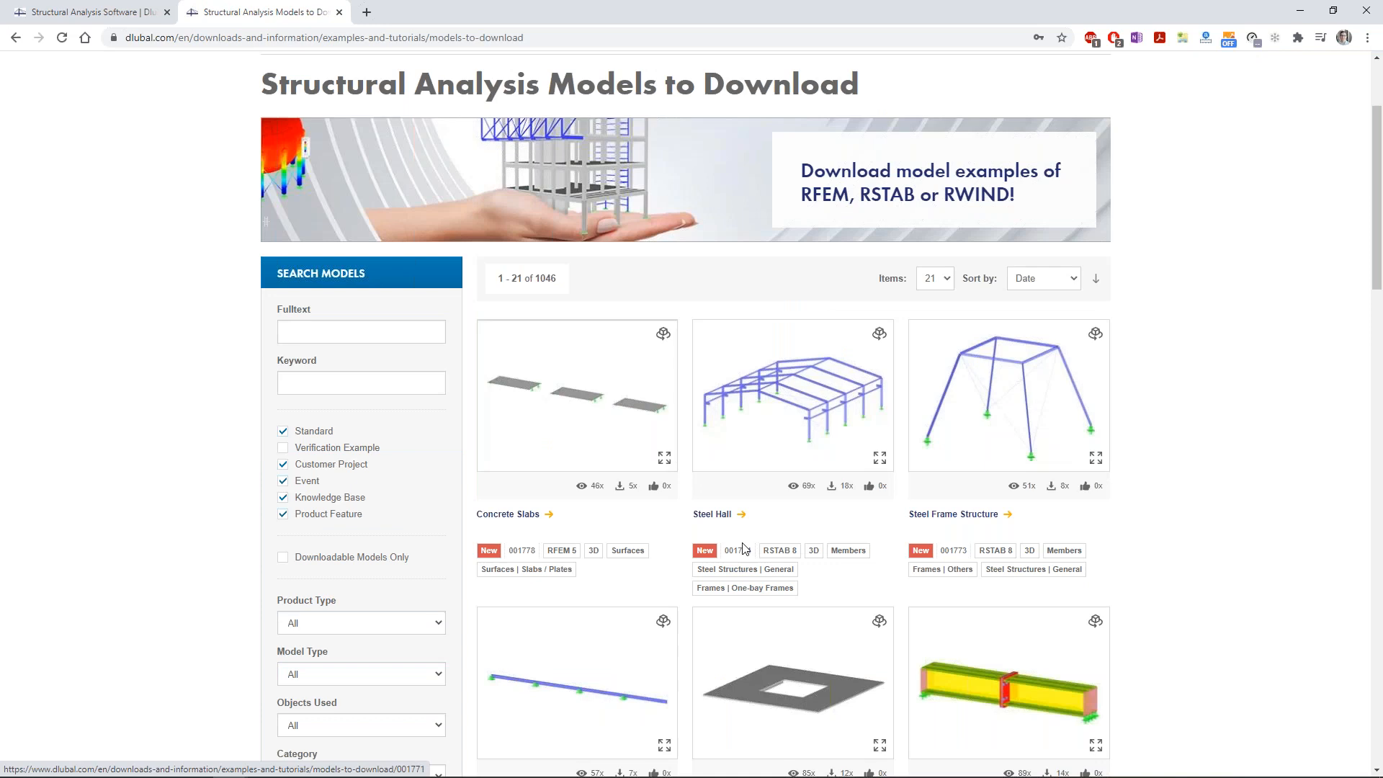
pyautogui.click(712, 514)
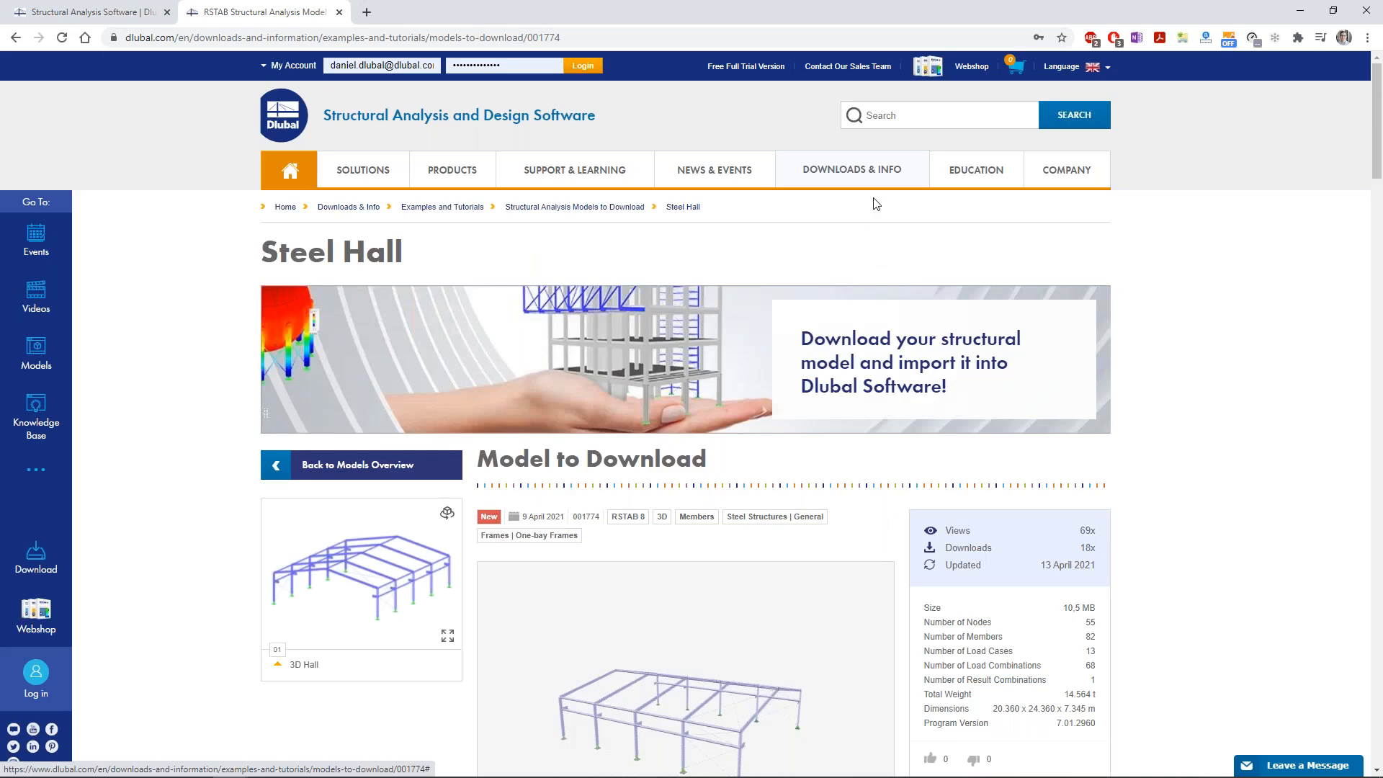
# Open the Infotainment Good to Know e-learning videos page from the Education menu
pyautogui.moveTo(876, 204)
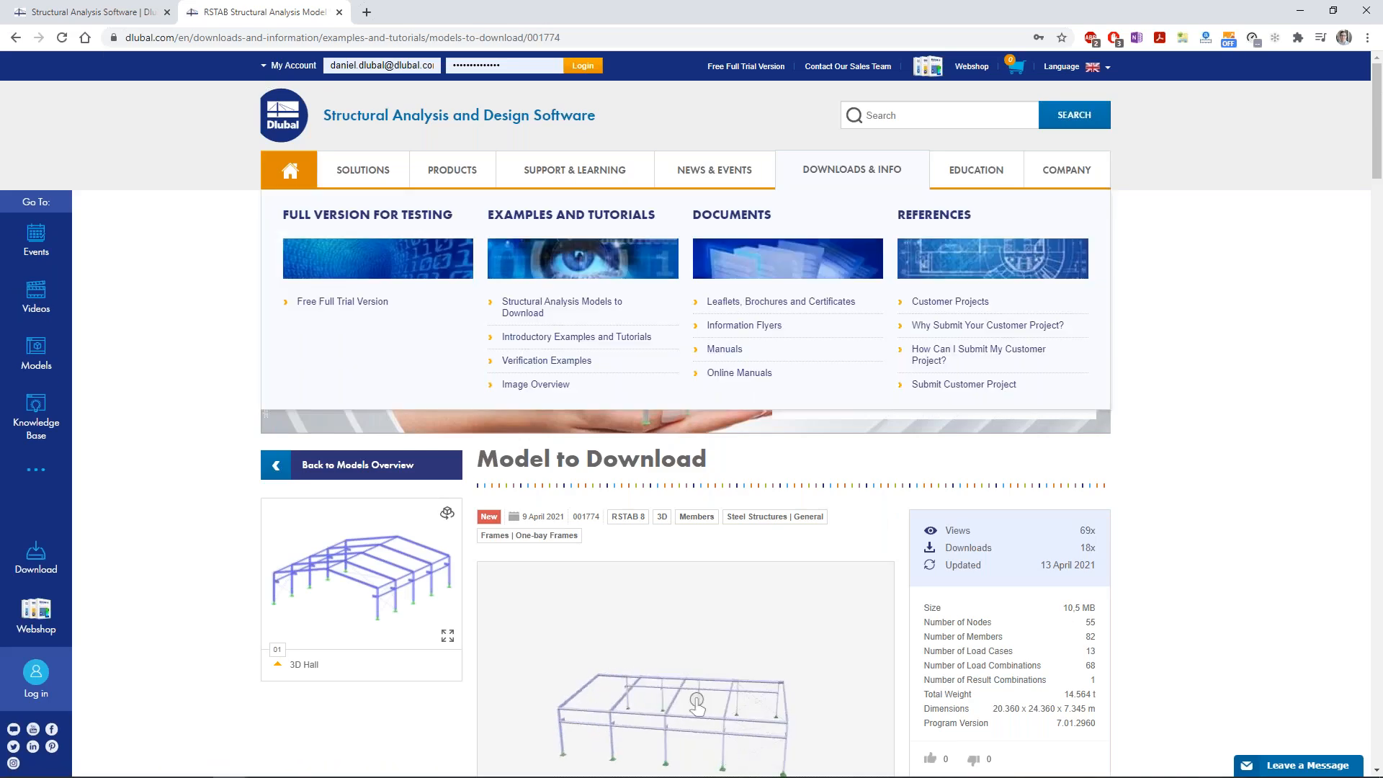
pyautogui.moveTo(976, 169)
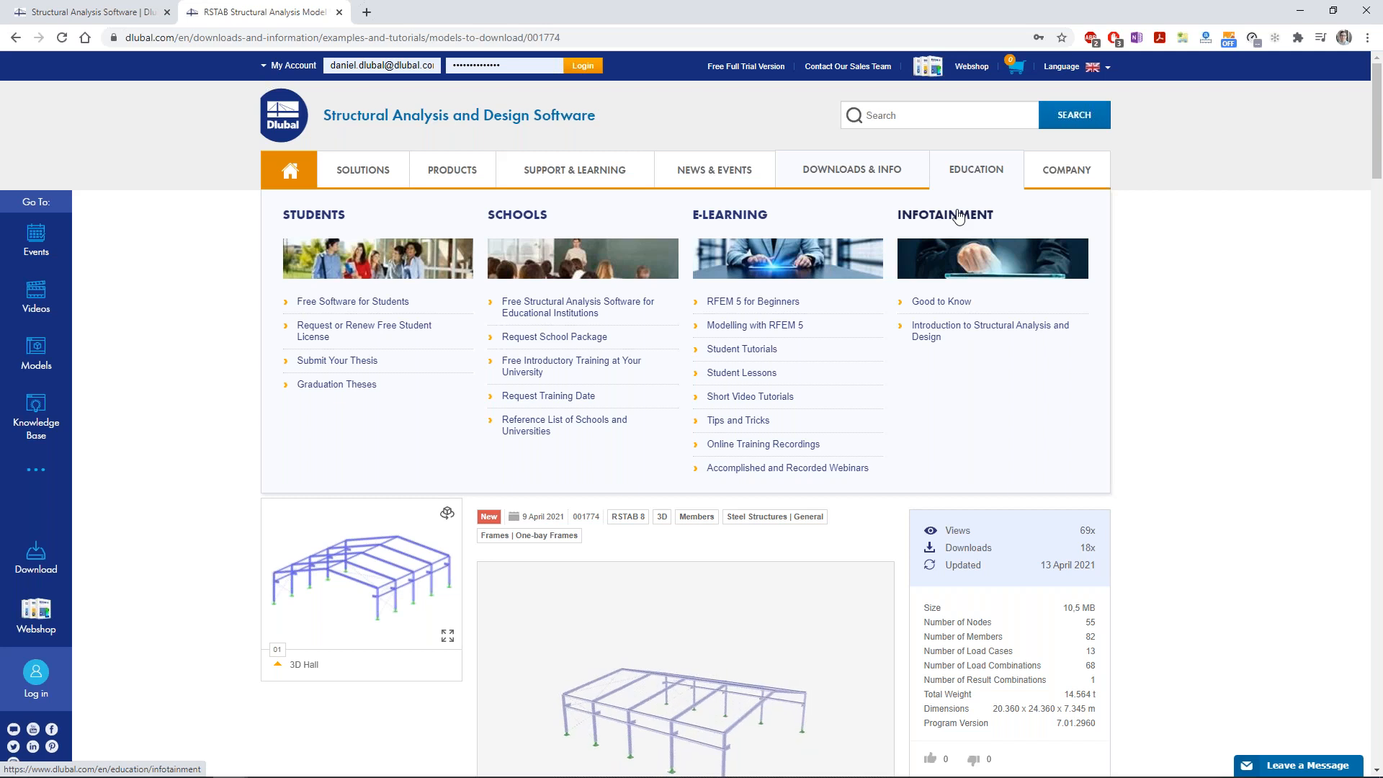
pyautogui.click(931, 335)
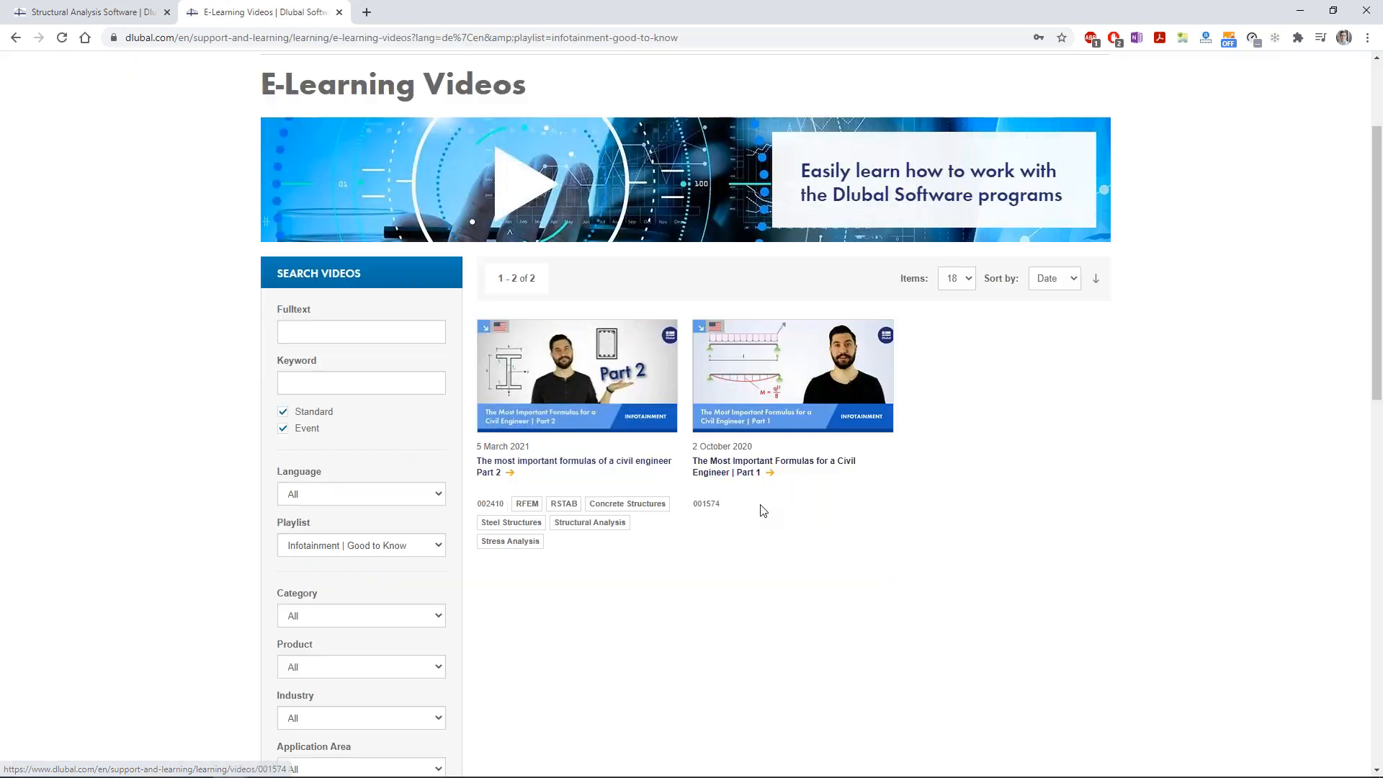
pyautogui.click(378, 37)
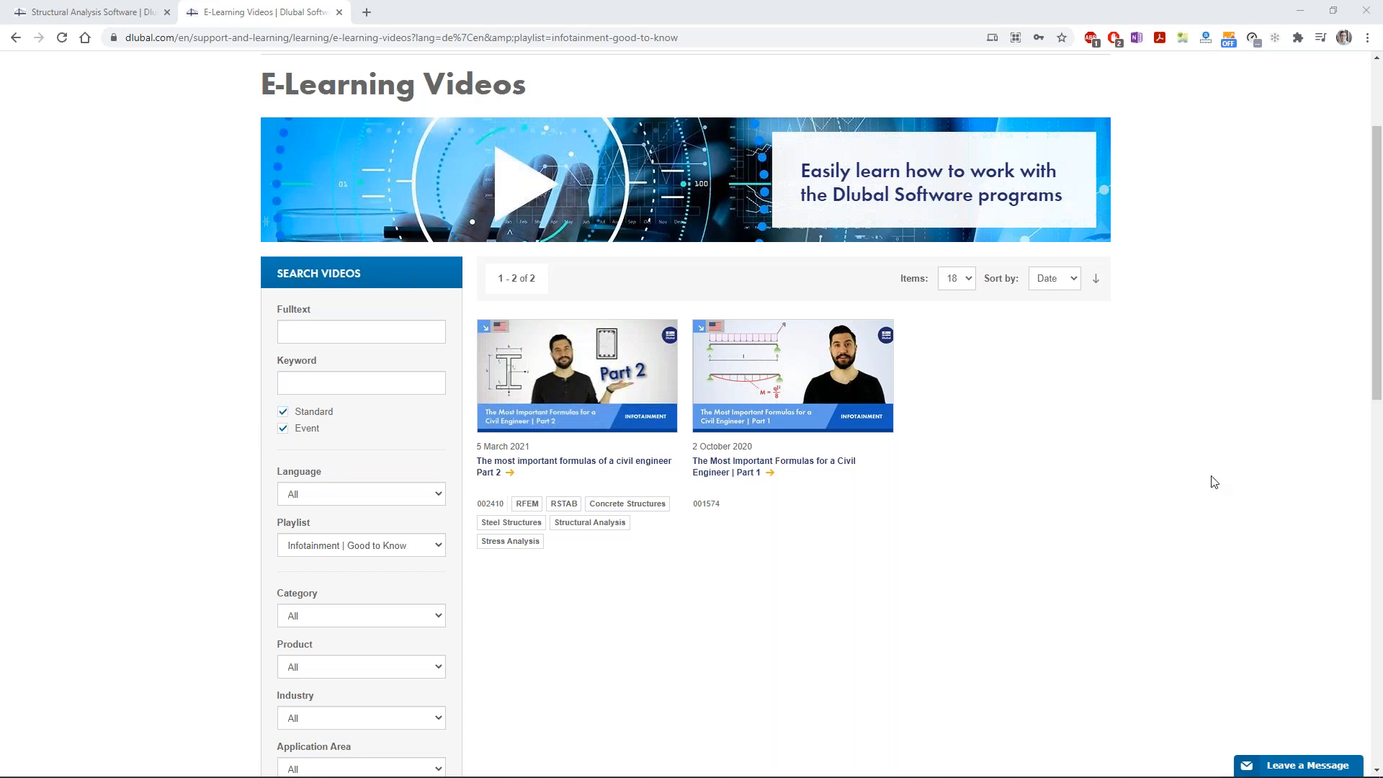
# Switch back to RFEM and display the RF-STABILITY CA1 stability analysis results of the portal frame
pyautogui.moveTo(664, 756)
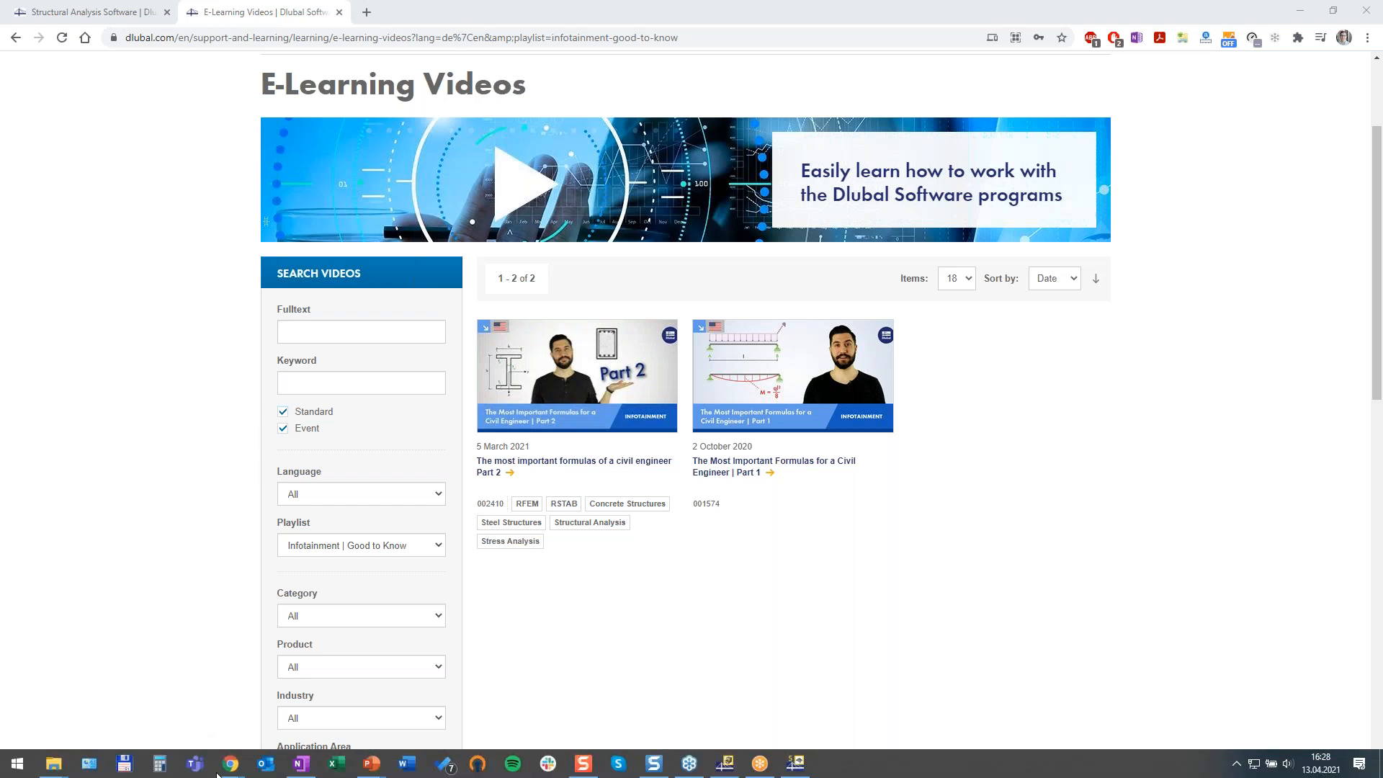
pyautogui.click(795, 763)
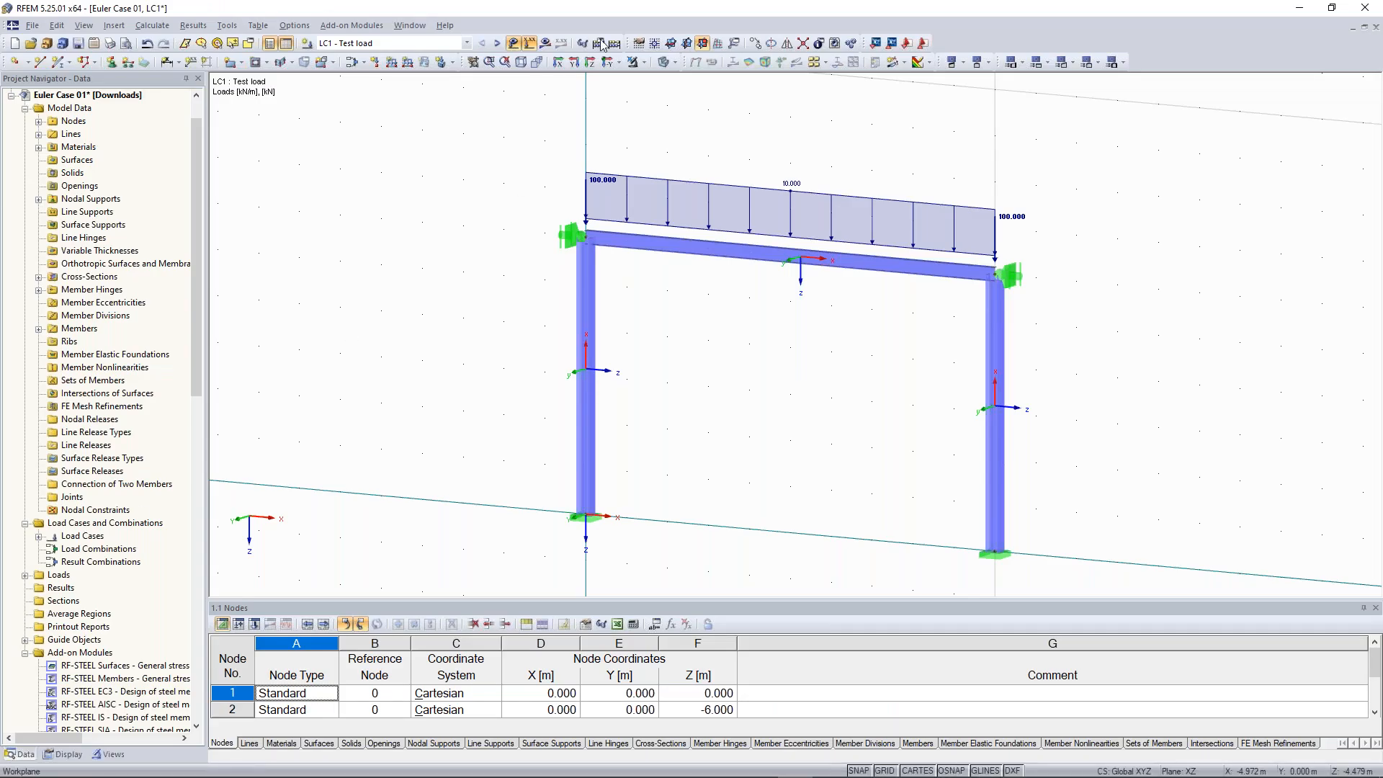
pyautogui.click(497, 43)
pyautogui.click(615, 43)
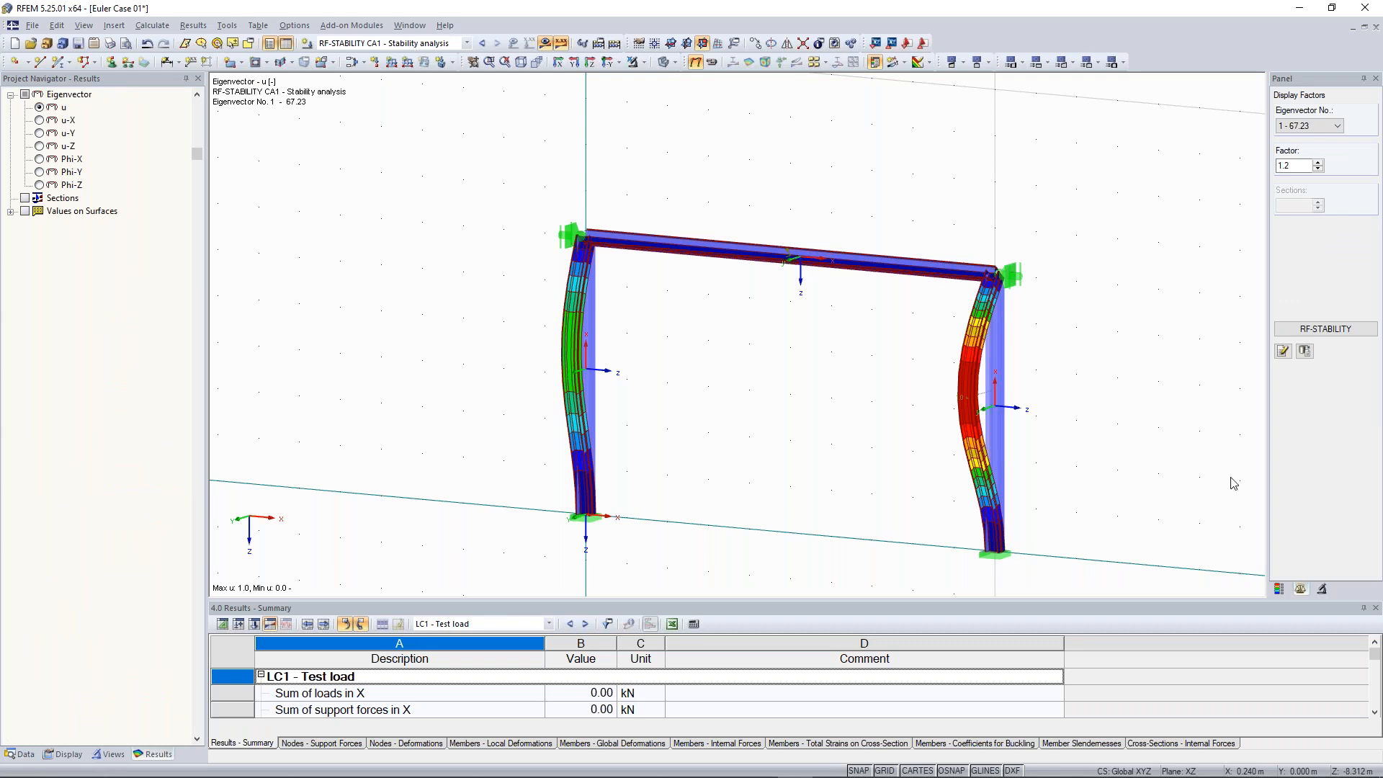
# Show eigenvector No. 3 of the RF-STABILITY analysis in the portal frame view
pyautogui.scroll(-1, 1030, 183)
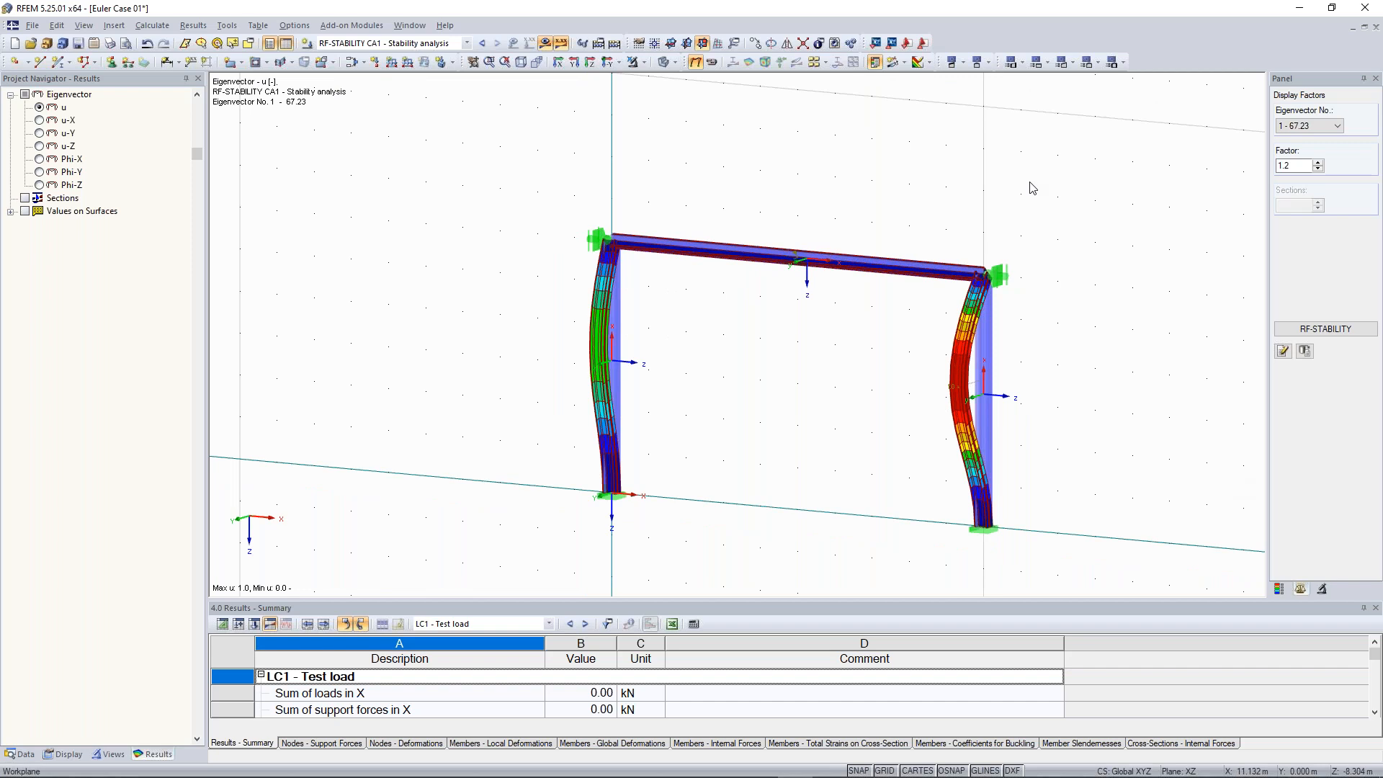
pyautogui.keyDown('ctrl'); pyautogui.moveTo(1124, 297); pyautogui.dragTo(1210, 280, button='middle'); pyautogui.keyUp('ctrl')
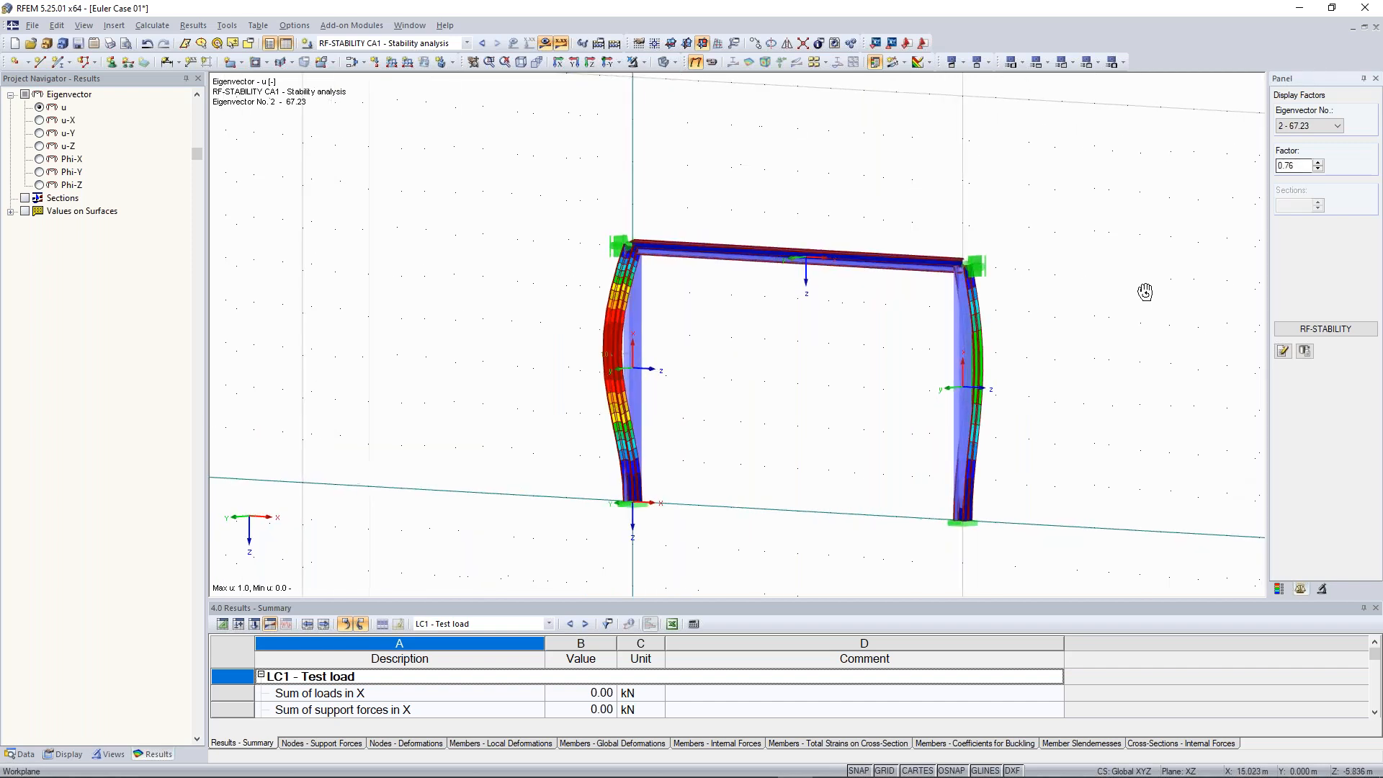
pyautogui.click(1299, 129)
pyautogui.click(1299, 155)
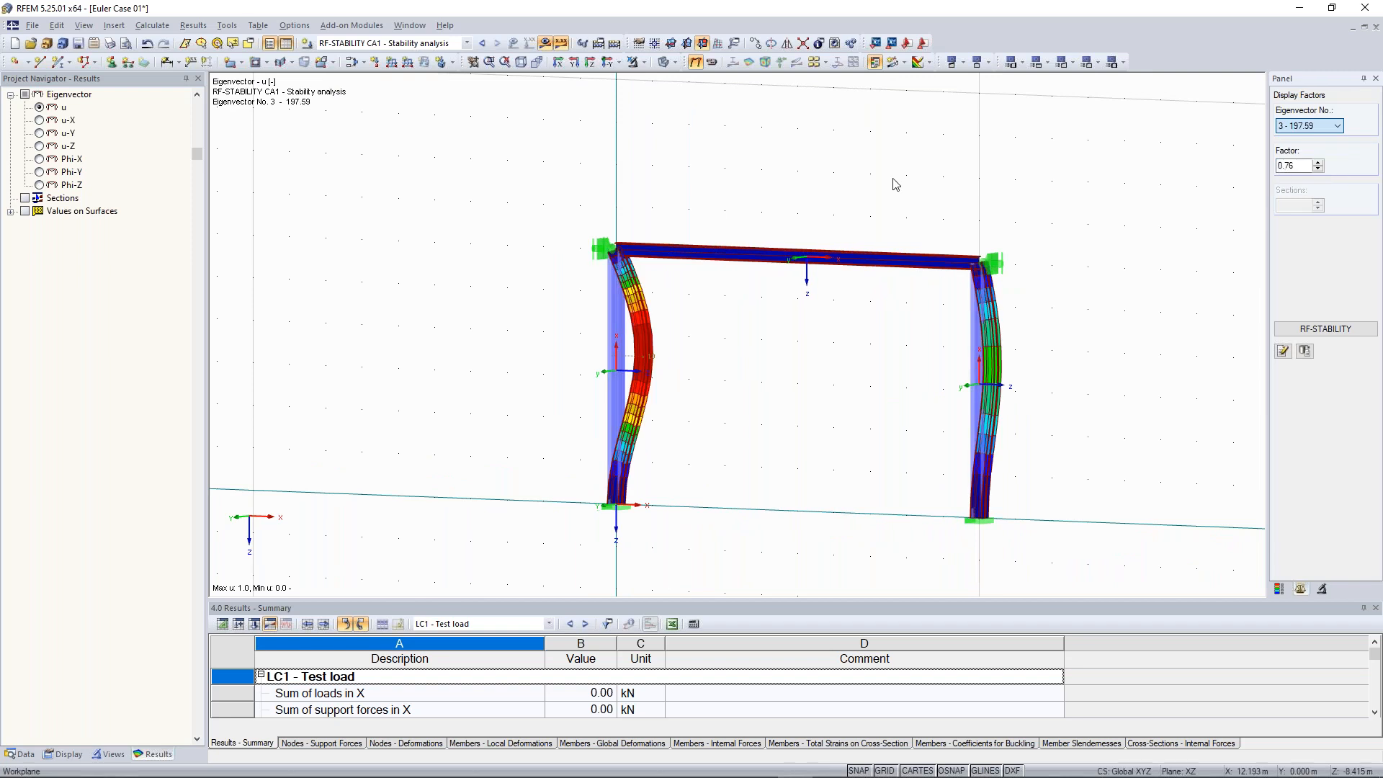
pyautogui.keyDown('ctrl'); pyautogui.moveTo(942, 210); pyautogui.dragTo(664, 180, button='middle'); pyautogui.keyUp('ctrl')
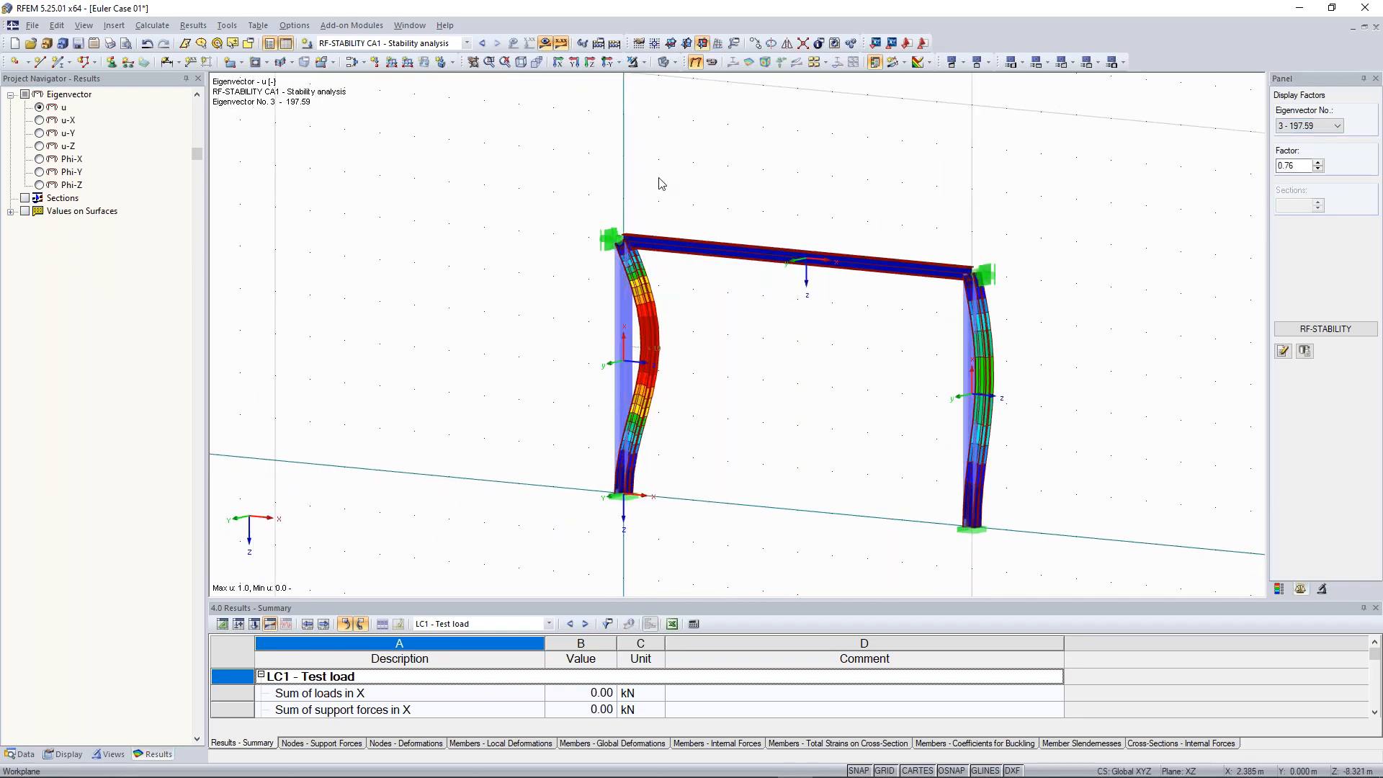
# Switch to the Continuous Plate 01 model, release the φX rotation restraint of node 13's support and try to calculate
pyautogui.click(409, 26)
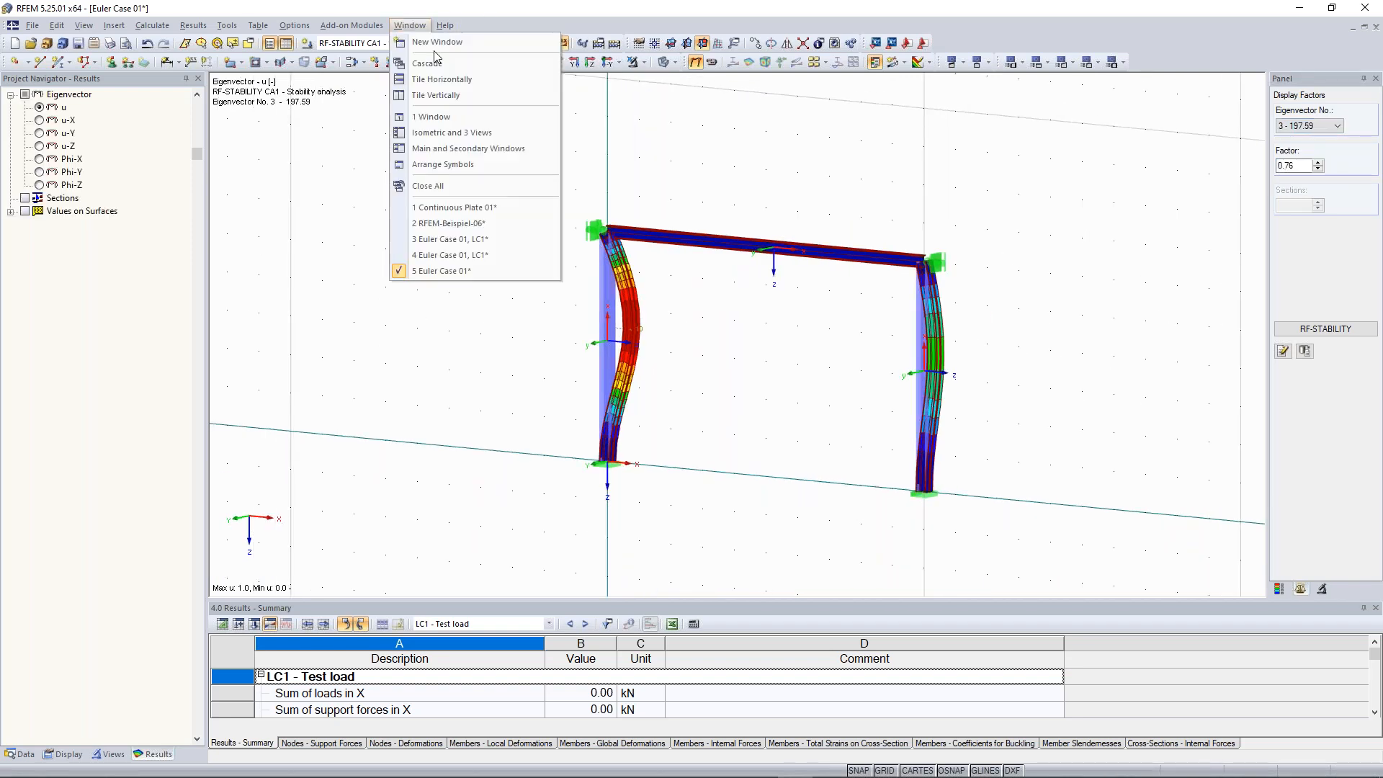
pyautogui.click(500, 209)
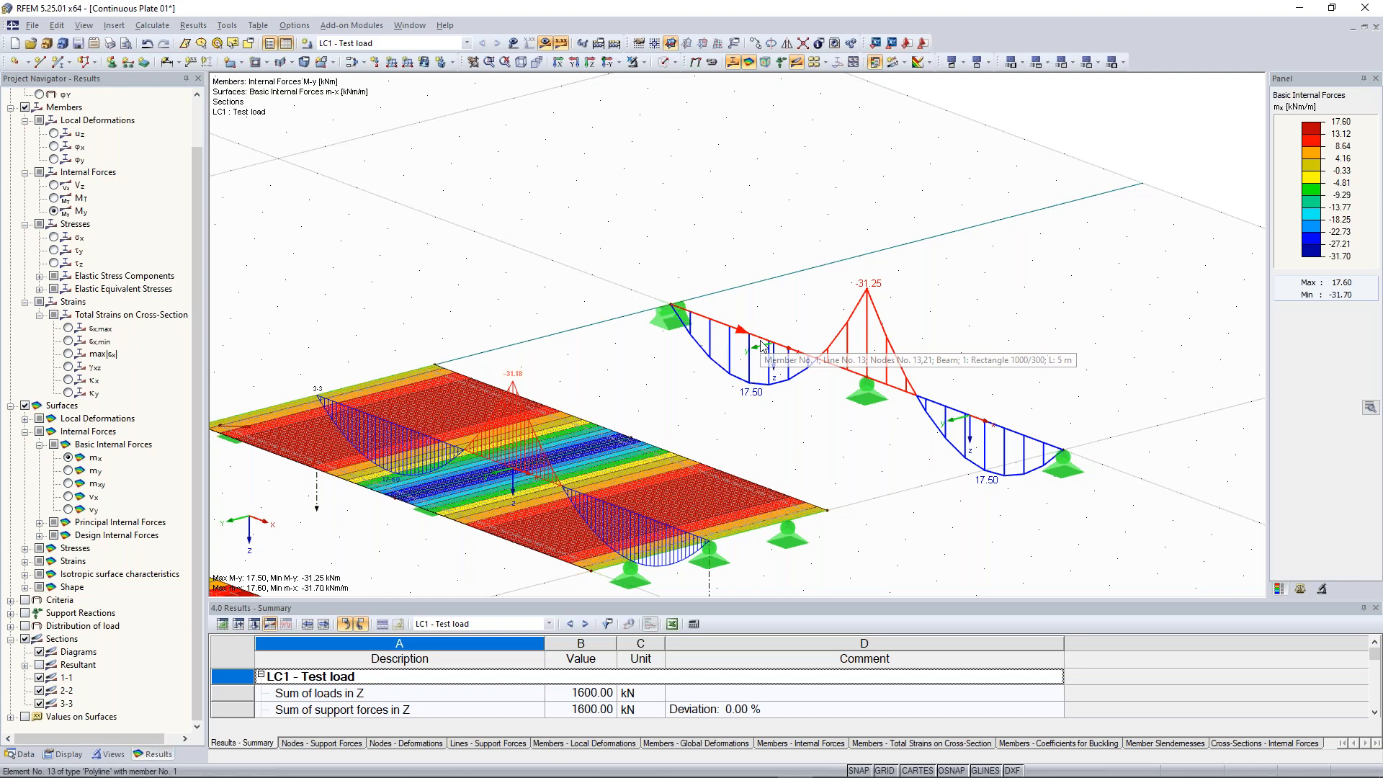
pyautogui.doubleClick(661, 317)
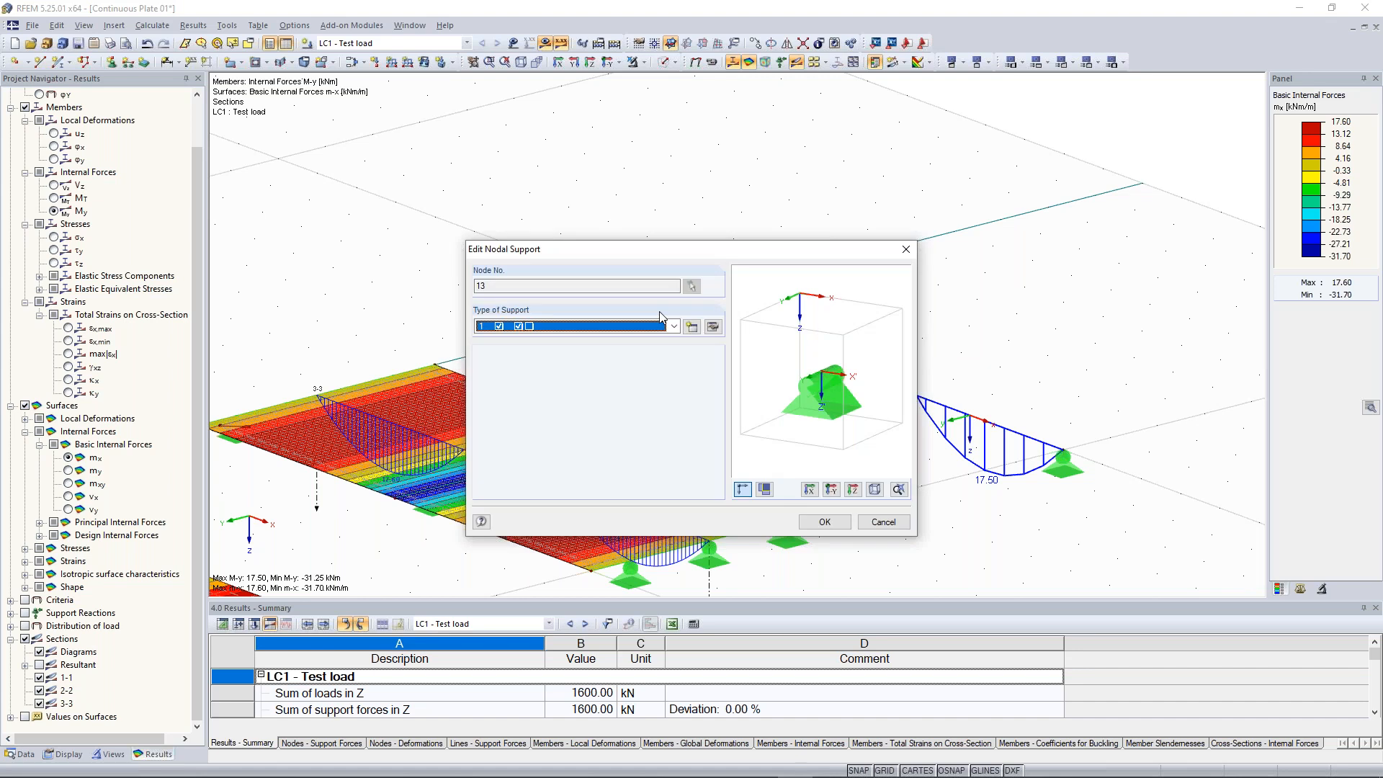
pyautogui.click(713, 328)
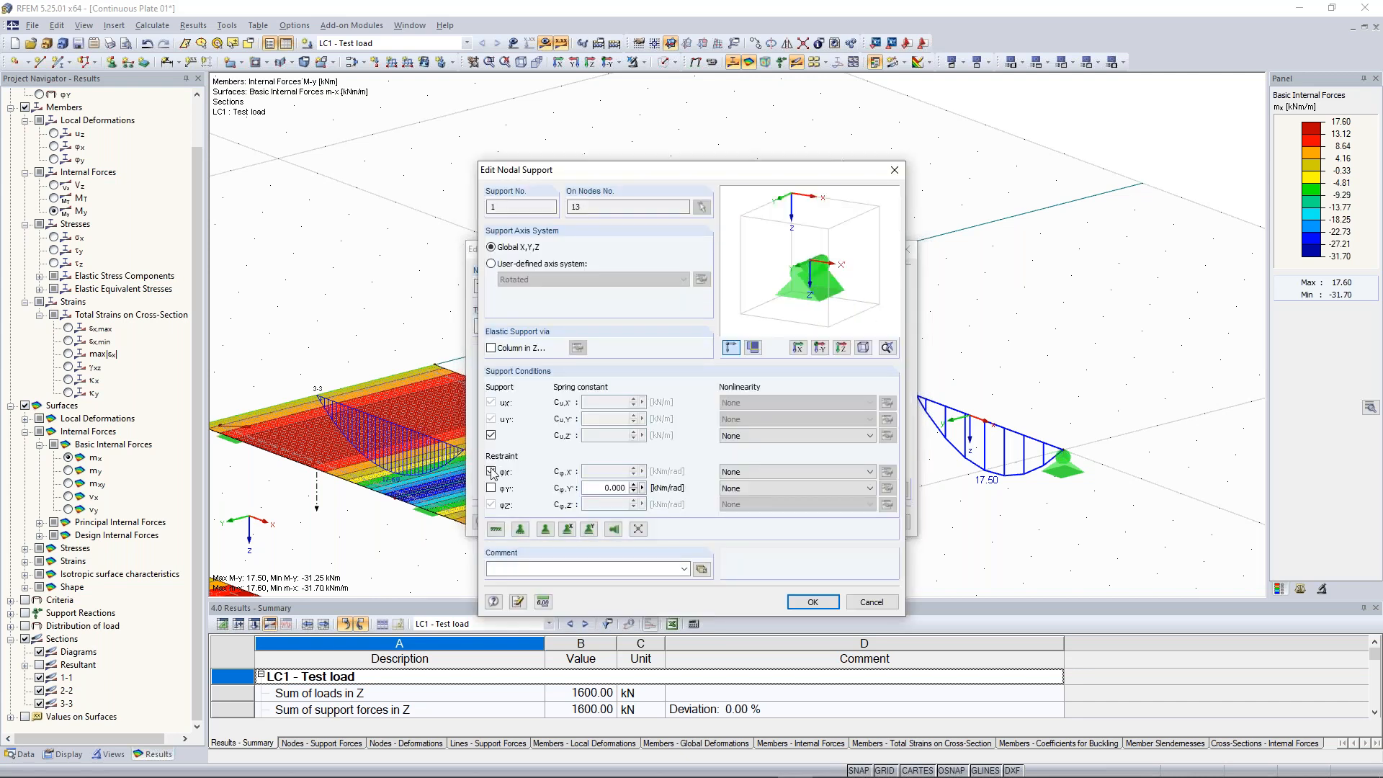
pyautogui.click(492, 471)
pyautogui.click(812, 602)
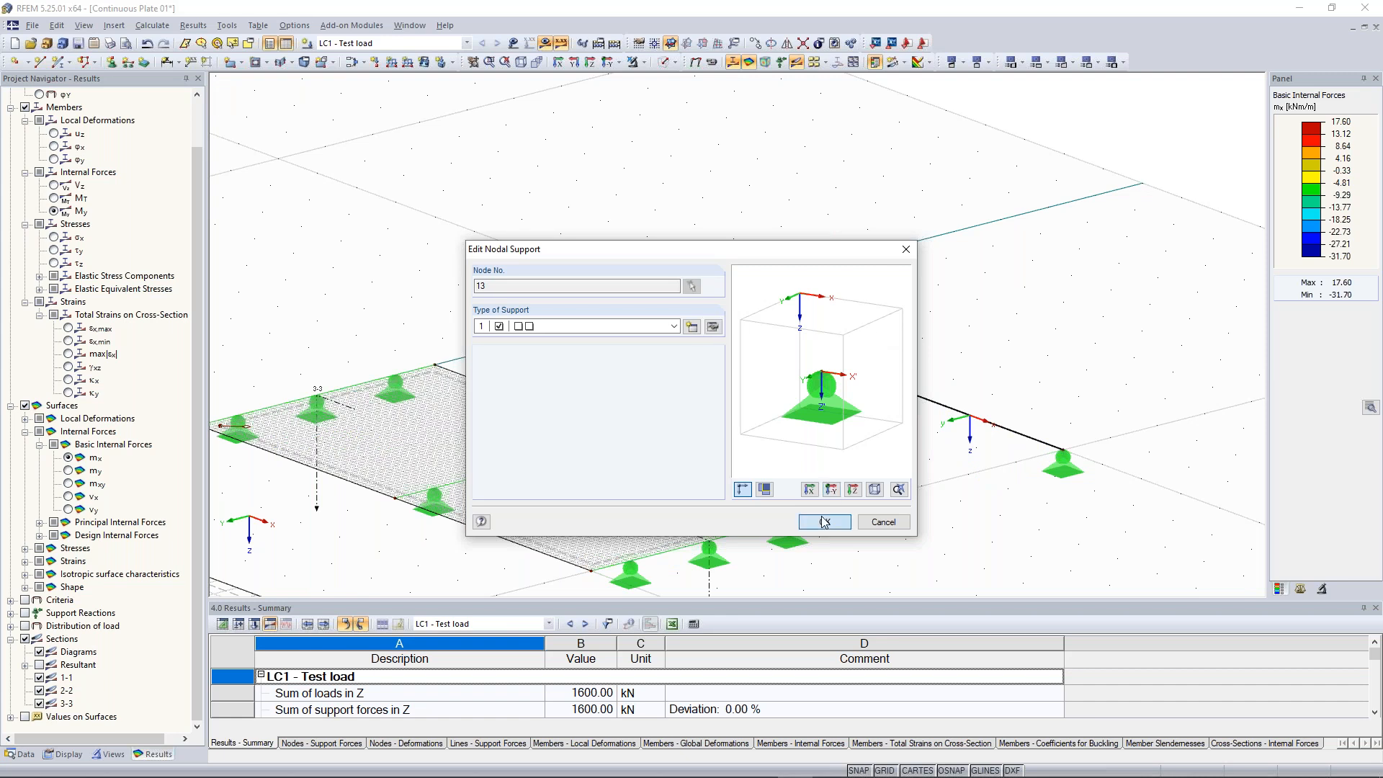
pyautogui.press('Return')
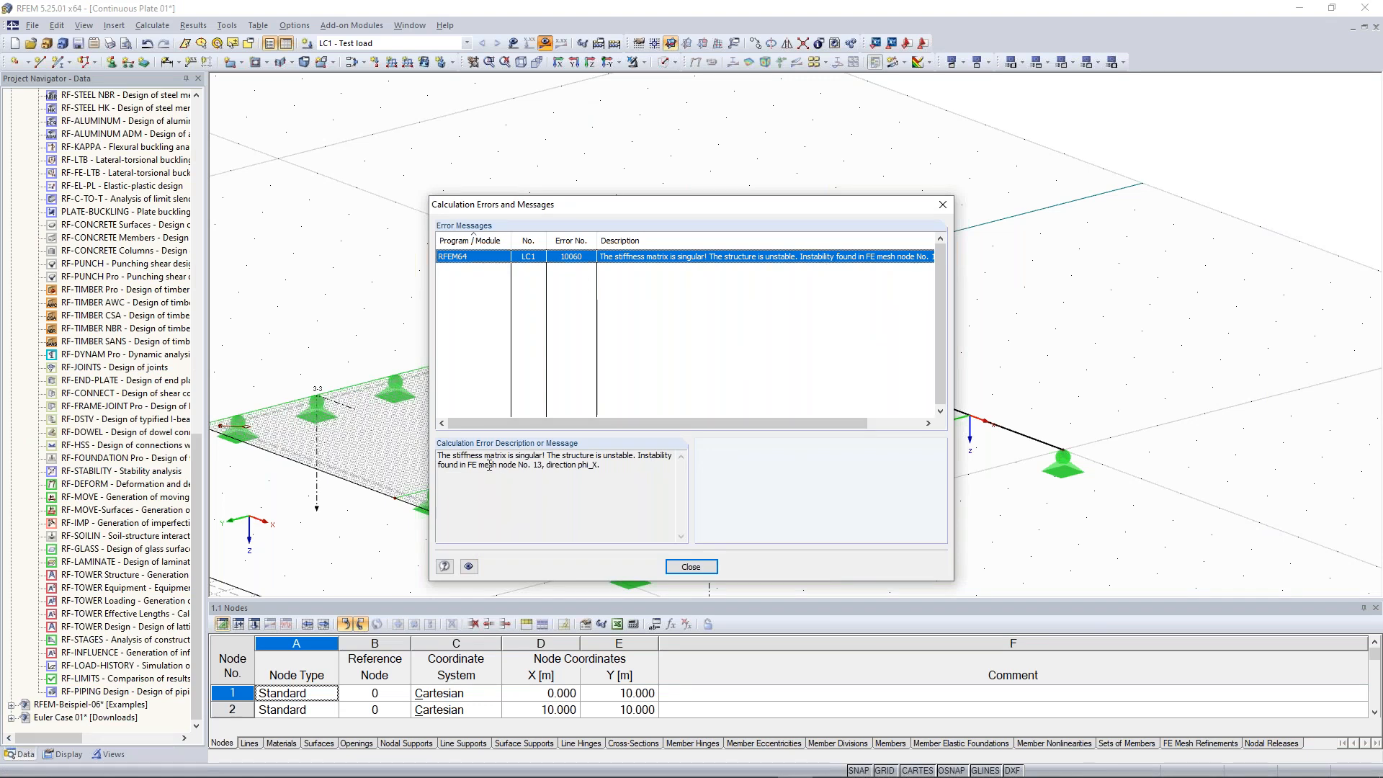
pyautogui.click(691, 567)
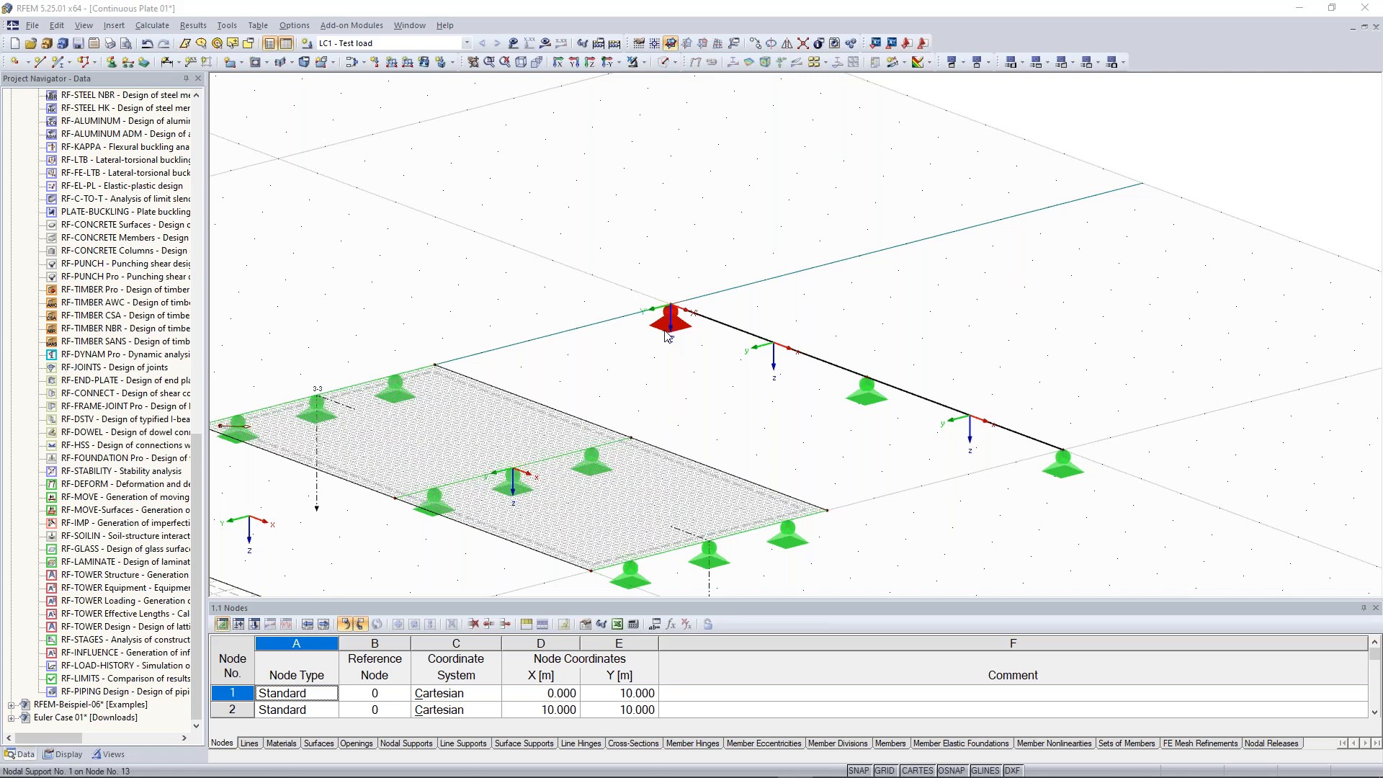
# Restore the φX rotation restraint on node 13's support and start the LC1 calculation
pyautogui.doubleClick(666, 333)
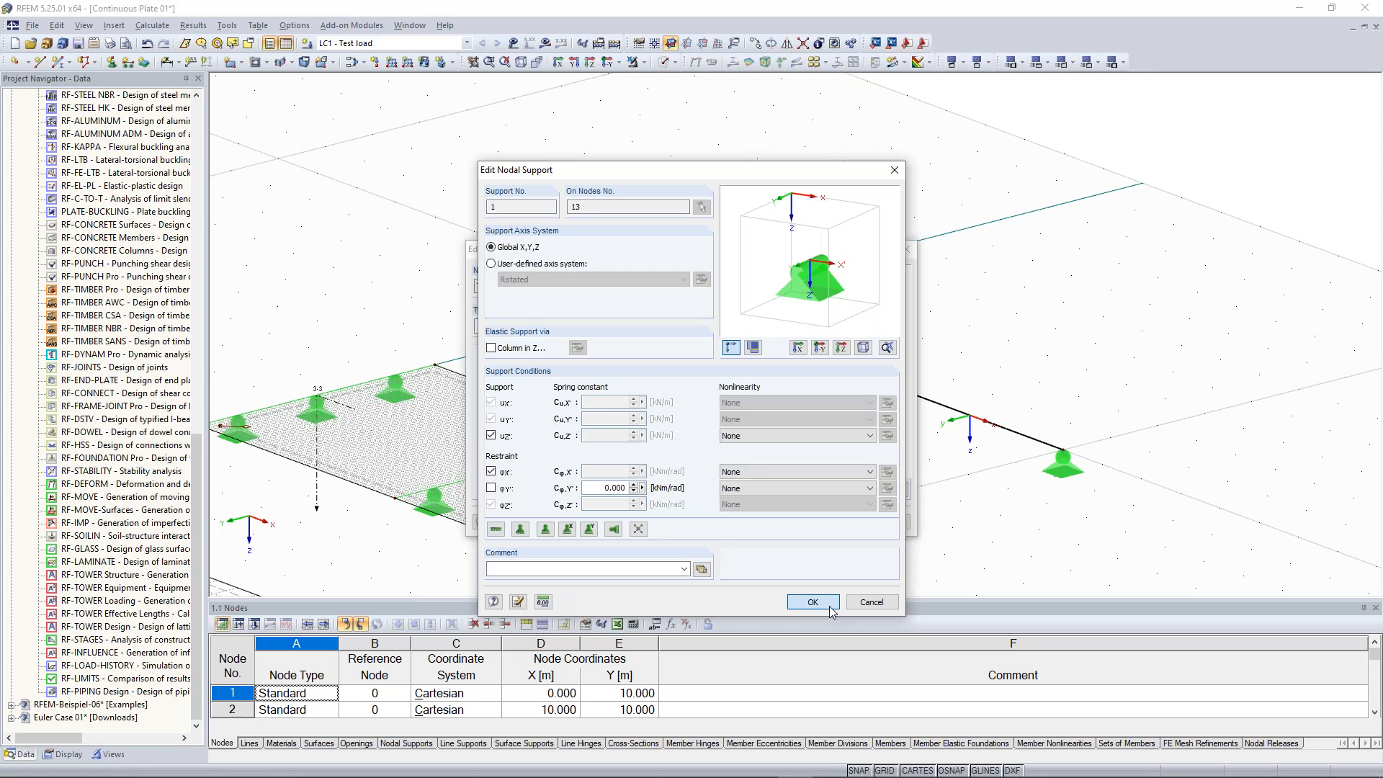
pyautogui.click(812, 601)
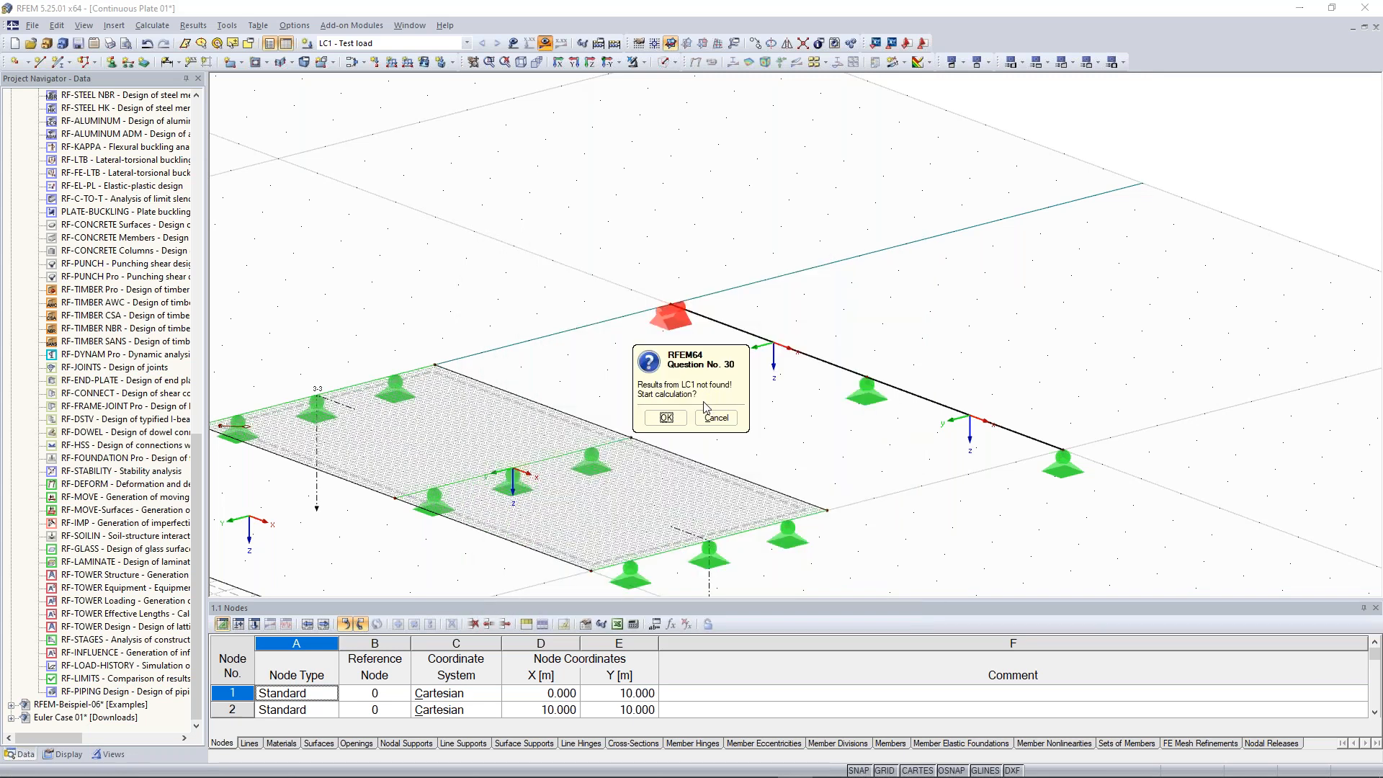
pyautogui.click(666, 420)
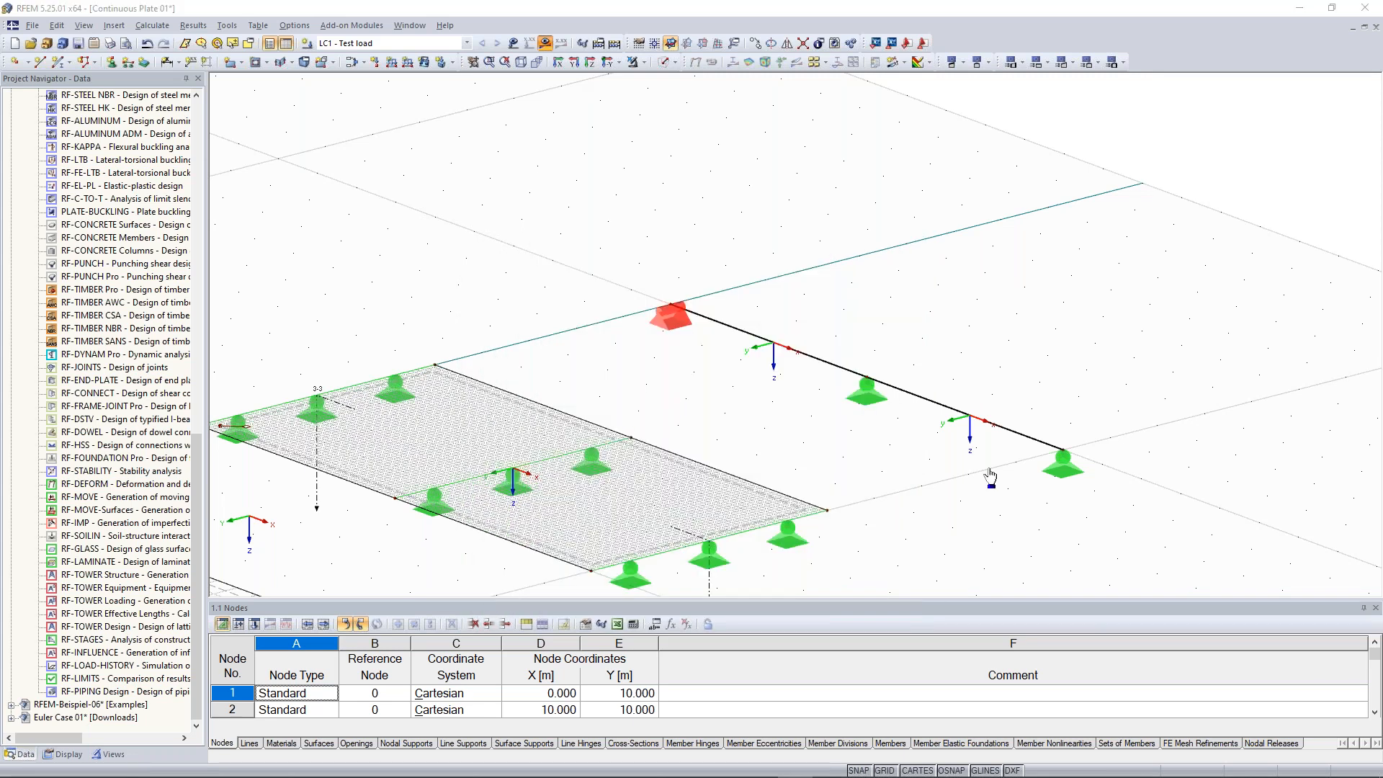